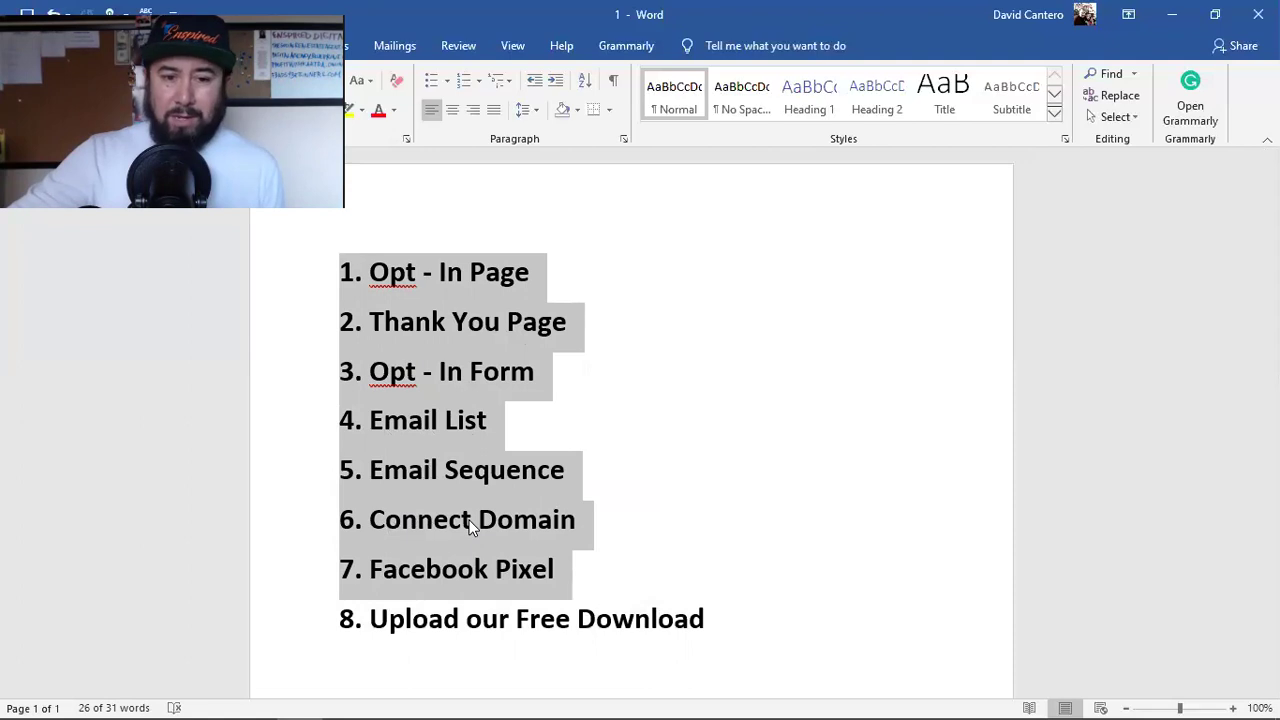
Step: Minimize the Word checklist and reload the countdown clock search page in the browser
{"action": "triple_click", "coordinate": [437, 574]}
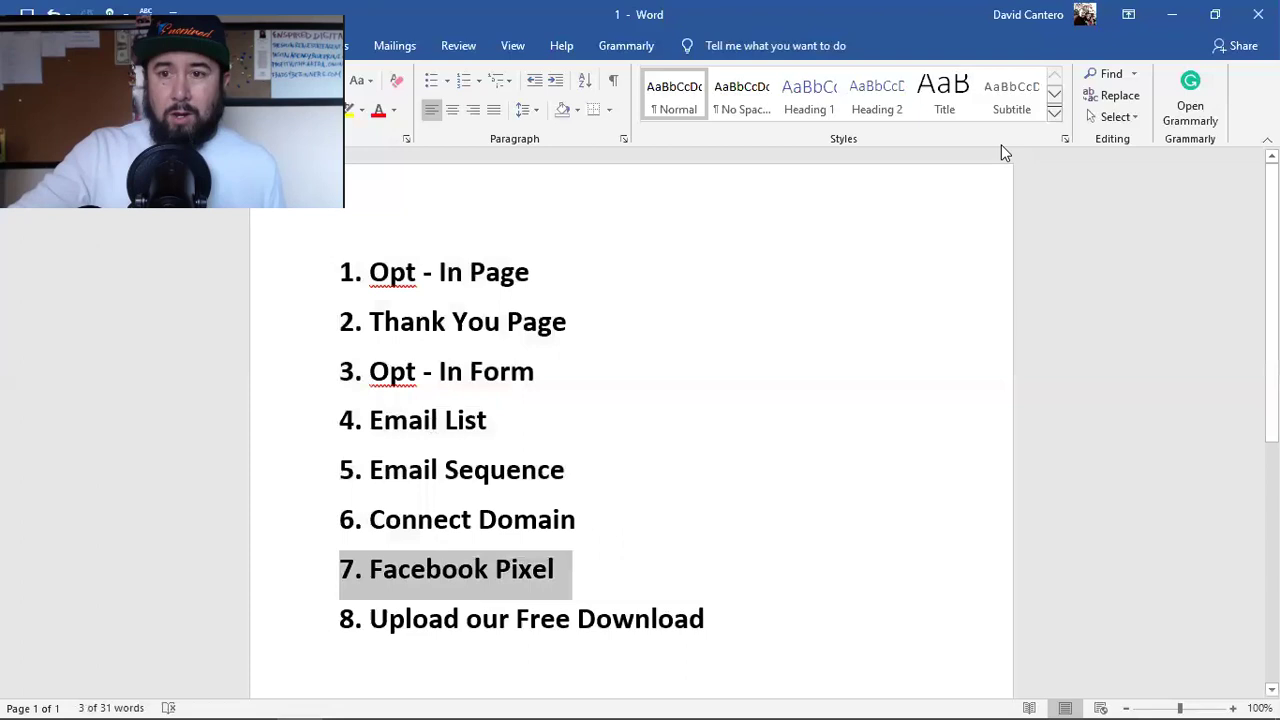
{"action": "left_click", "coordinate": [1190, 28]}
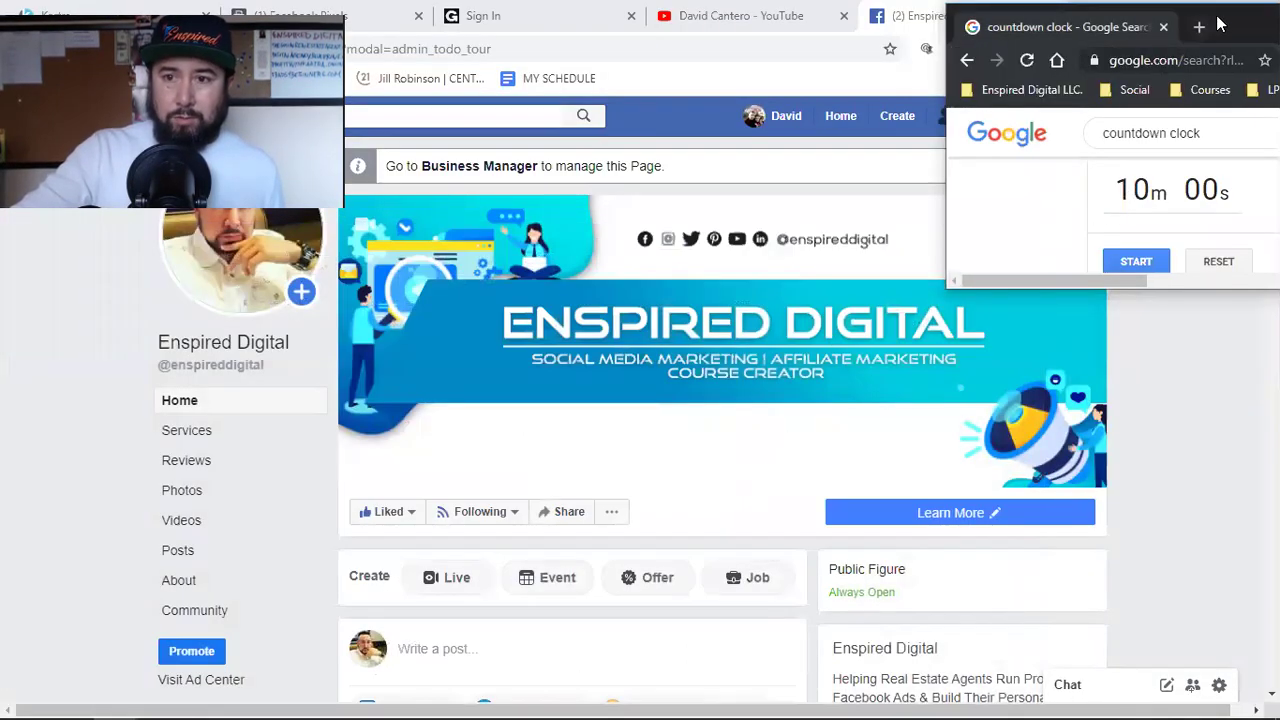
{"action": "left_click_drag", "start_coordinate": [1220, 22], "coordinate": [1072, 27]}
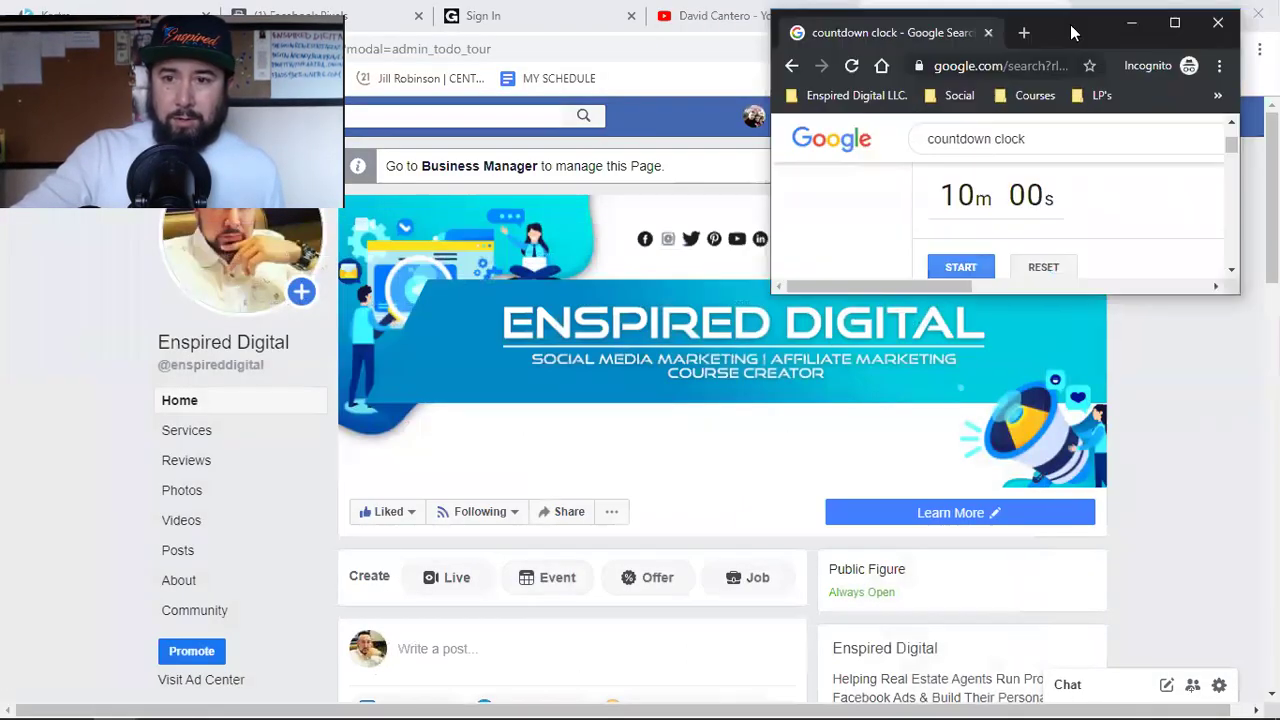
{"action": "left_click", "coordinate": [1178, 26]}
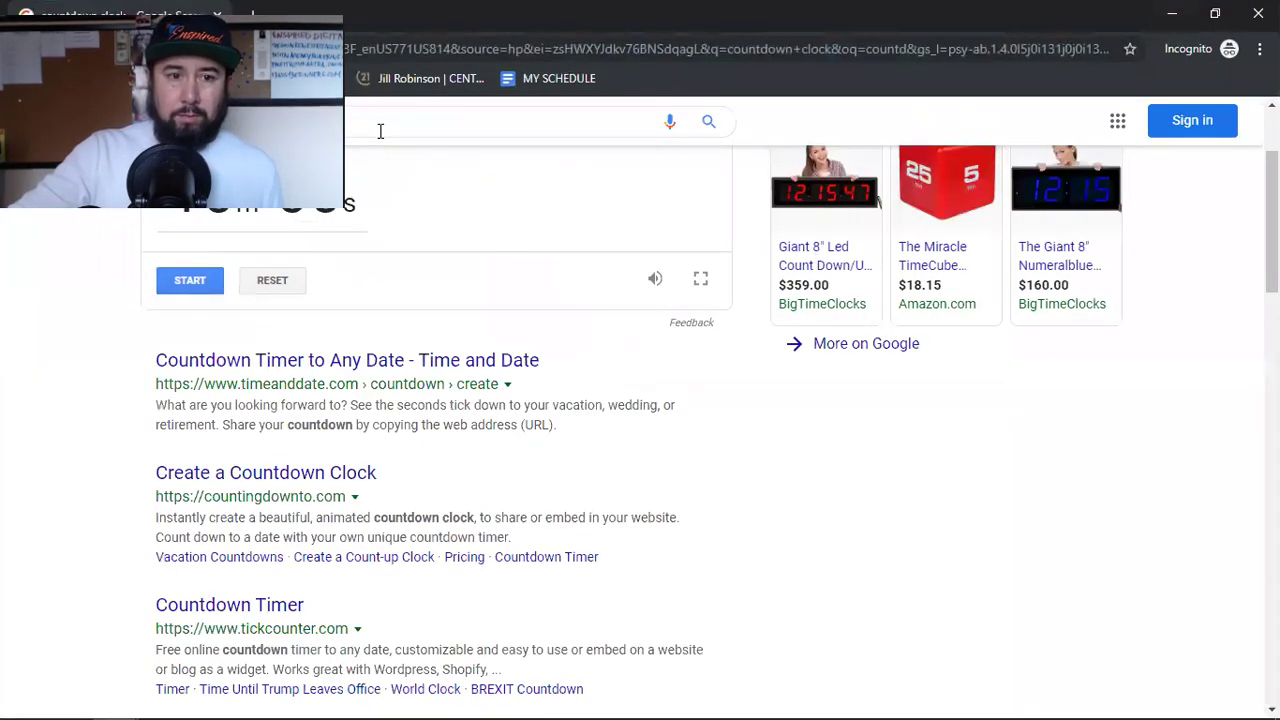
{"action": "key", "text": "F5"}
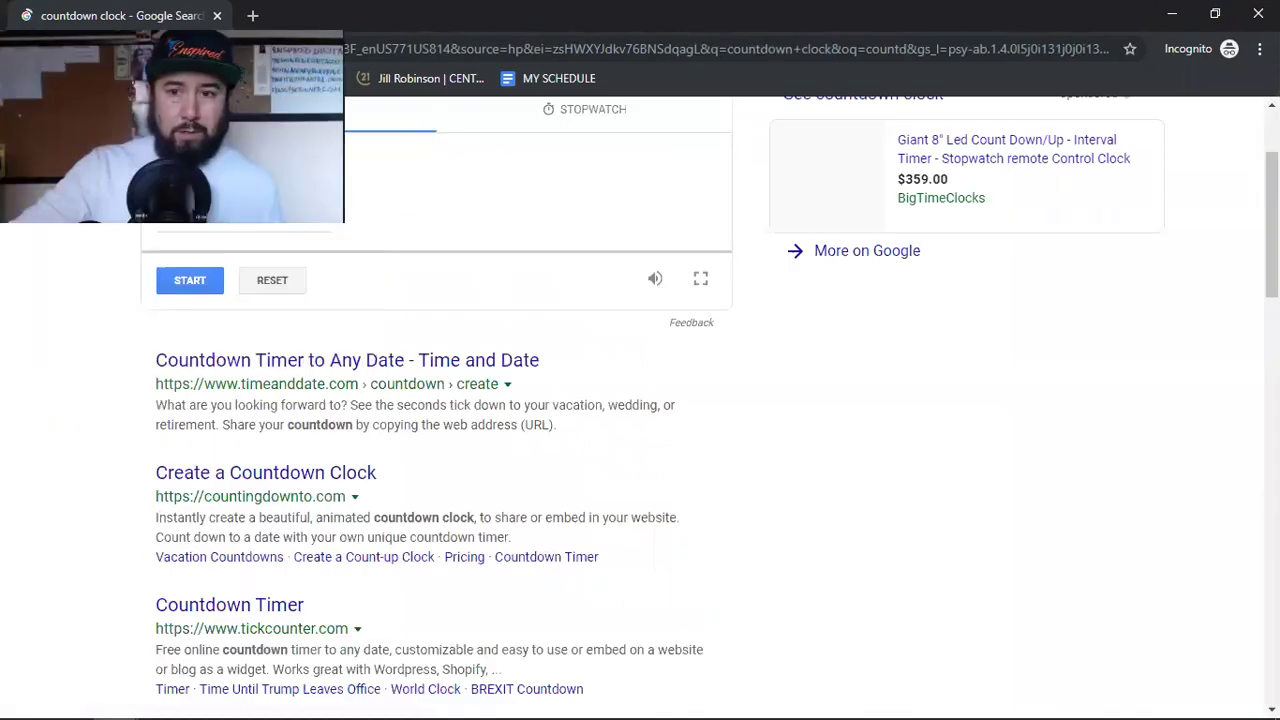
{"action": "left_click", "coordinate": [1212, 15]}
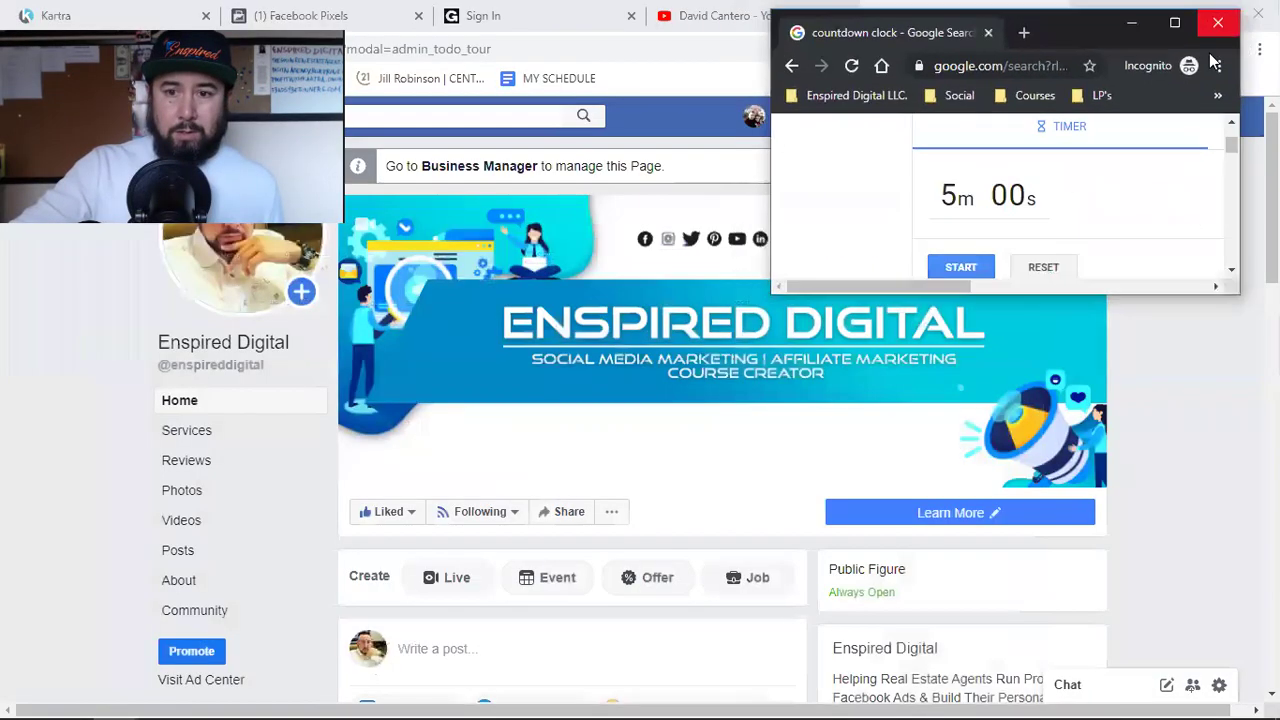
Step: Set the countdown timer to 10 minutes 00 seconds and move its window aside to uncover the browser behind it
{"action": "left_click", "coordinate": [971, 201]}
{"action": "type", "text": "1000"}
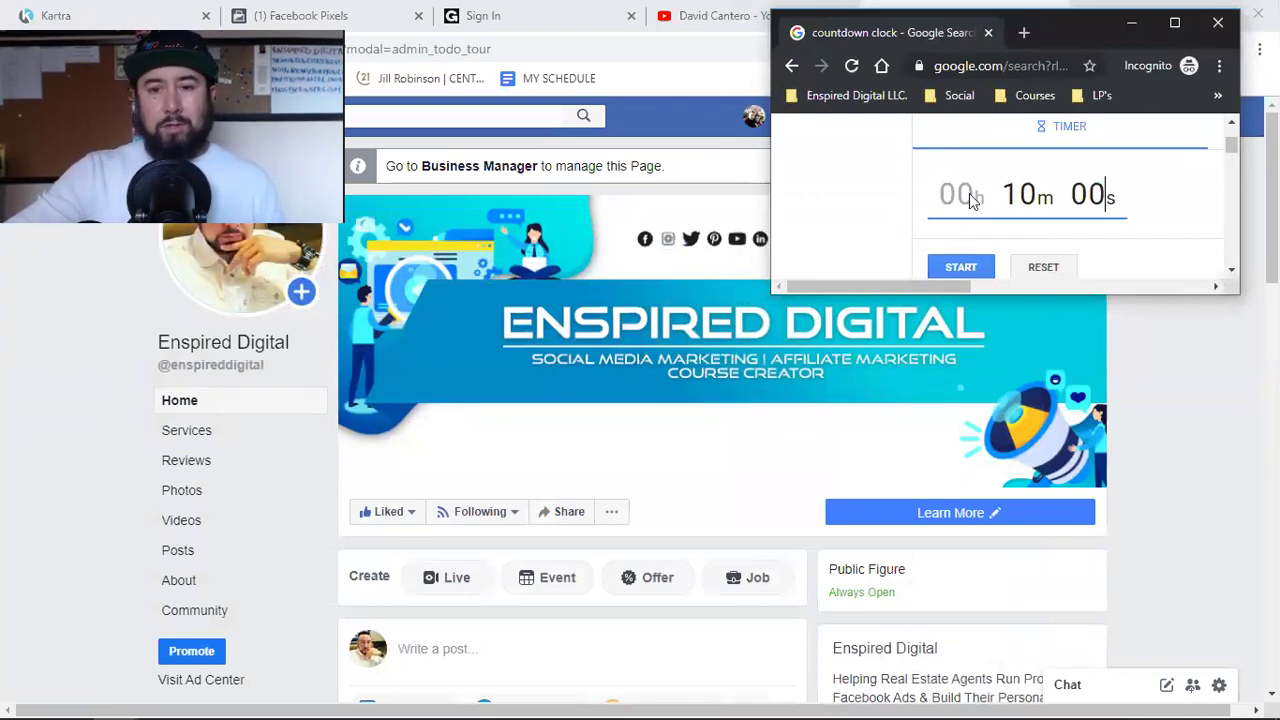
{"action": "scroll", "coordinate": [969, 195], "scroll_direction": "down", "scroll_amount": 1}
{"action": "scroll", "coordinate": [969, 193], "scroll_direction": "up", "scroll_amount": 2}
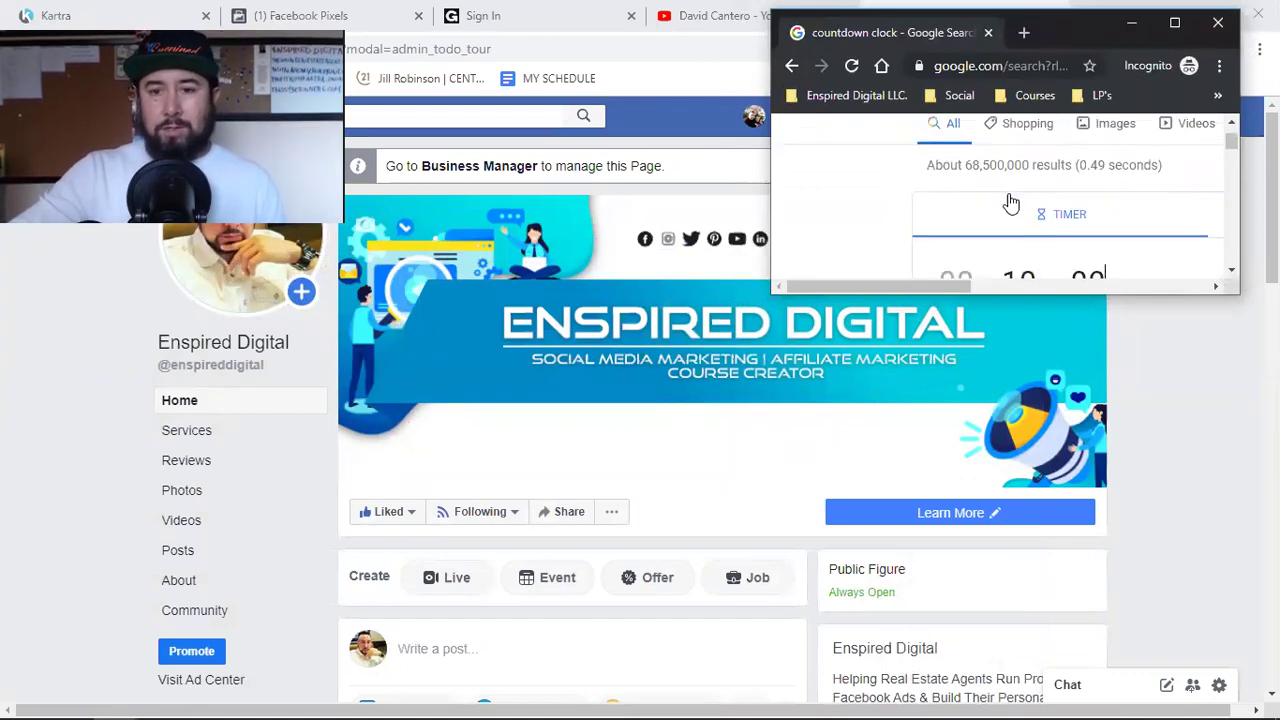
{"action": "scroll", "coordinate": [1006, 206], "scroll_direction": "down", "scroll_amount": 1}
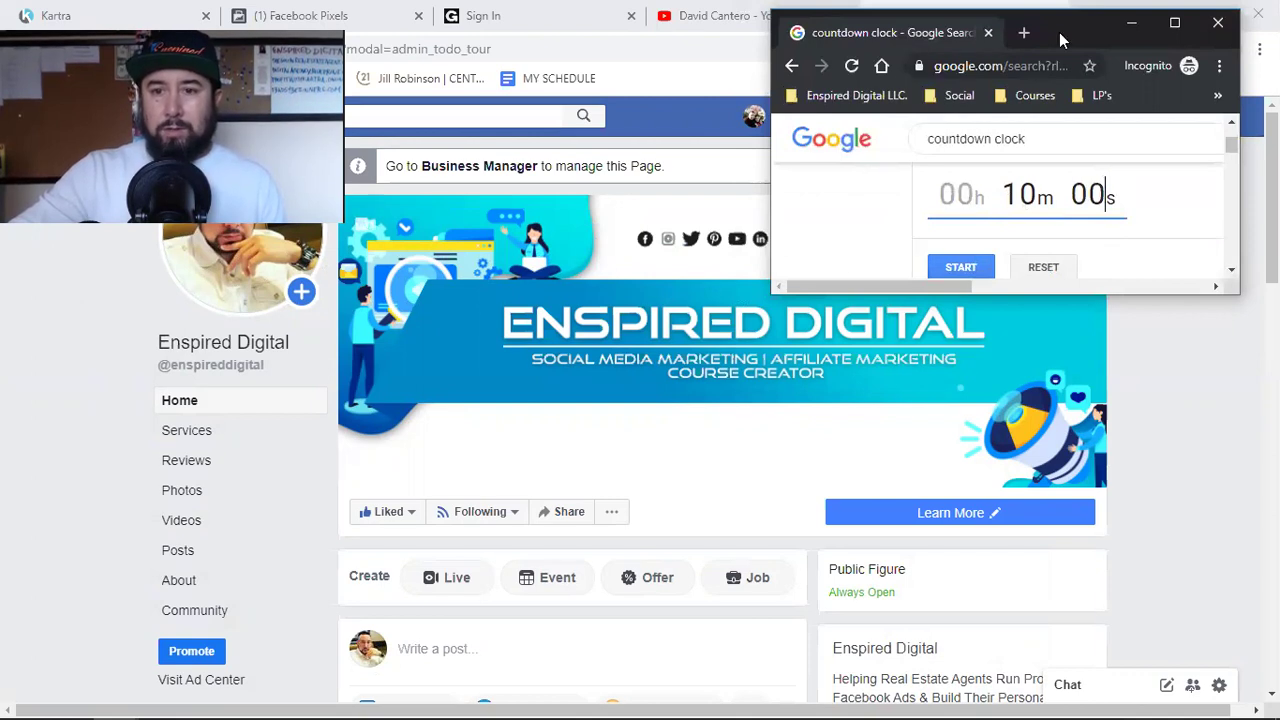
{"action": "left_click_drag", "start_coordinate": [1074, 30], "coordinate": [1229, 22]}
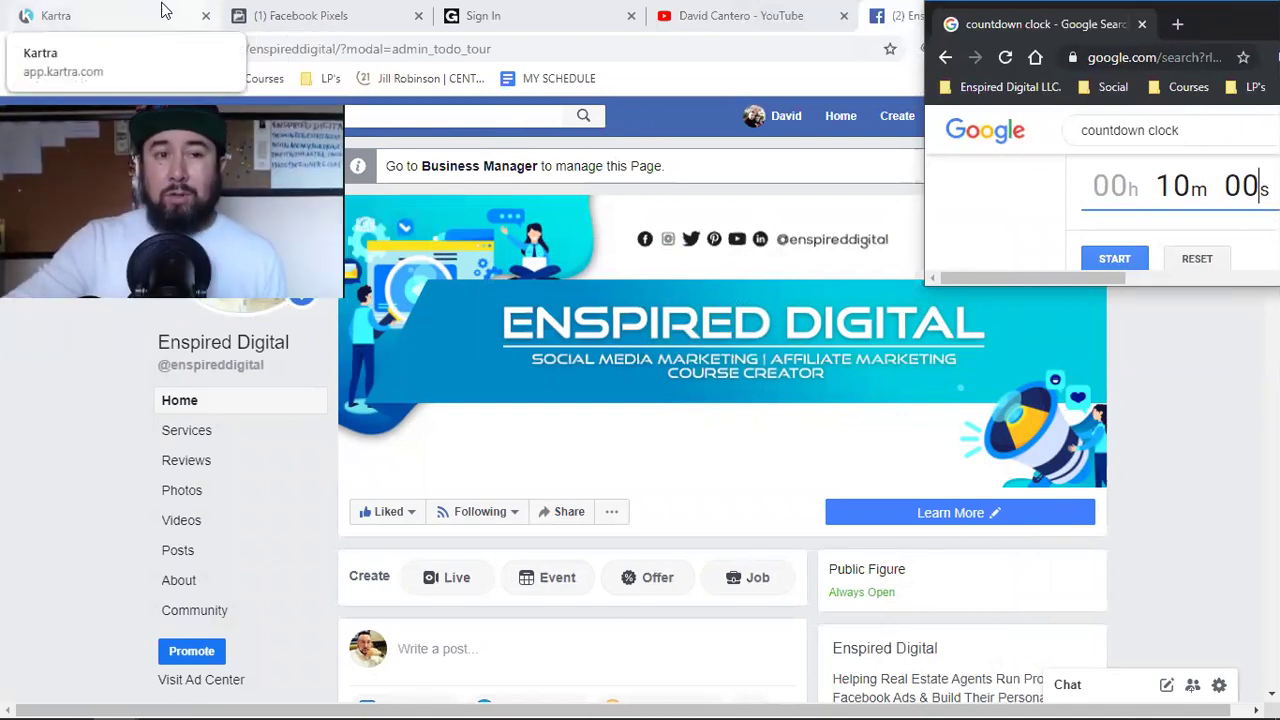
Step: Review the open Kartra login, Facebook Pixels and GoDaddy sign-in pages, and bring the countdown clock window to the front
{"action": "left_click", "coordinate": [106, 14]}
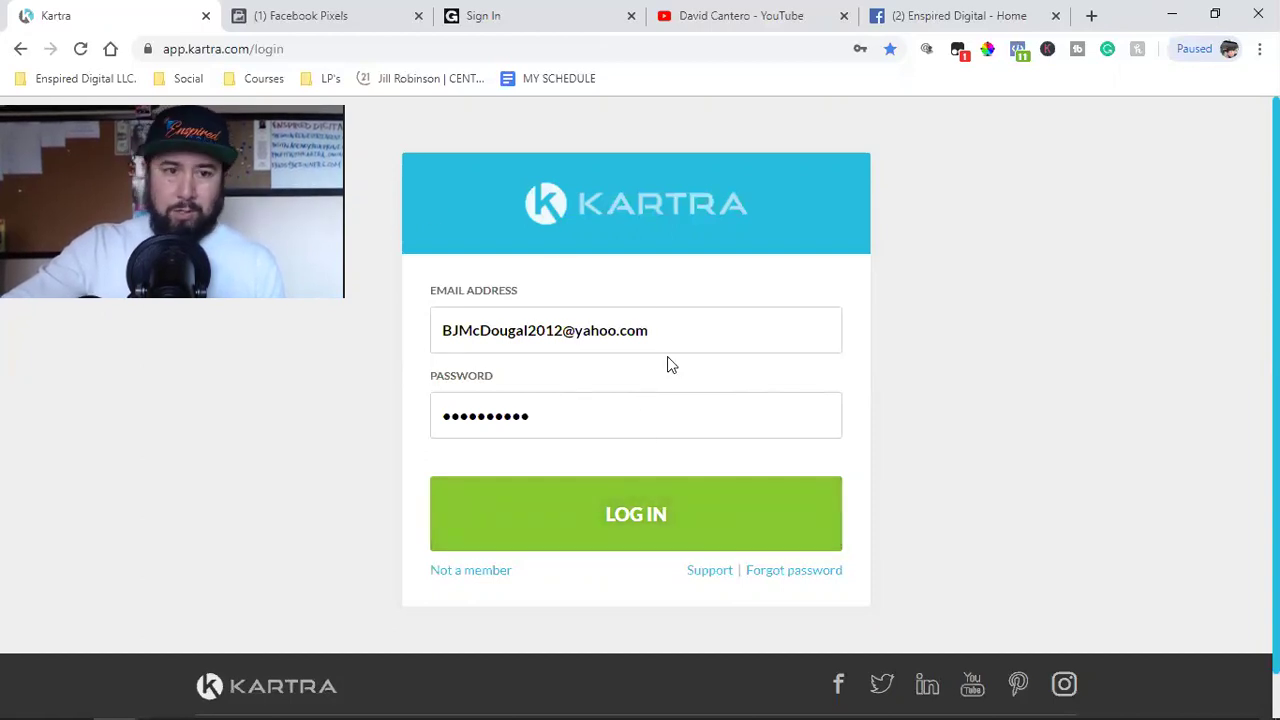
{"action": "left_click", "coordinate": [330, 14]}
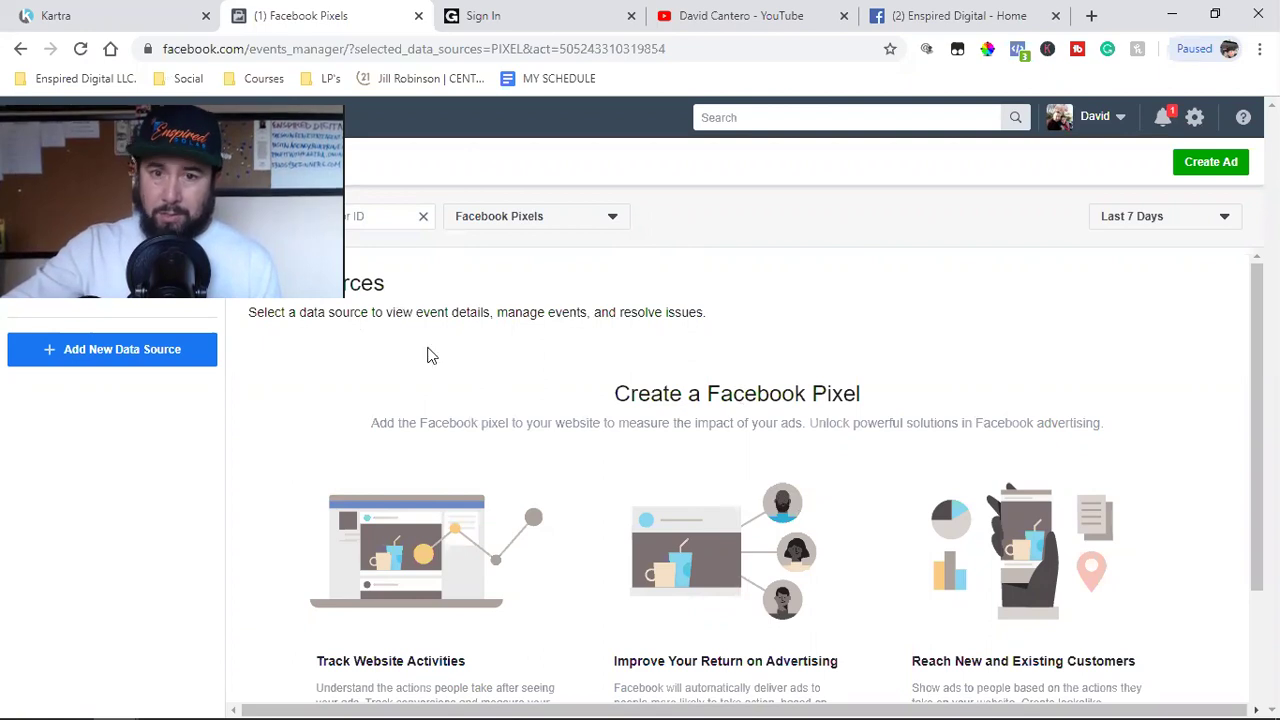
{"action": "left_click", "coordinate": [108, 12]}
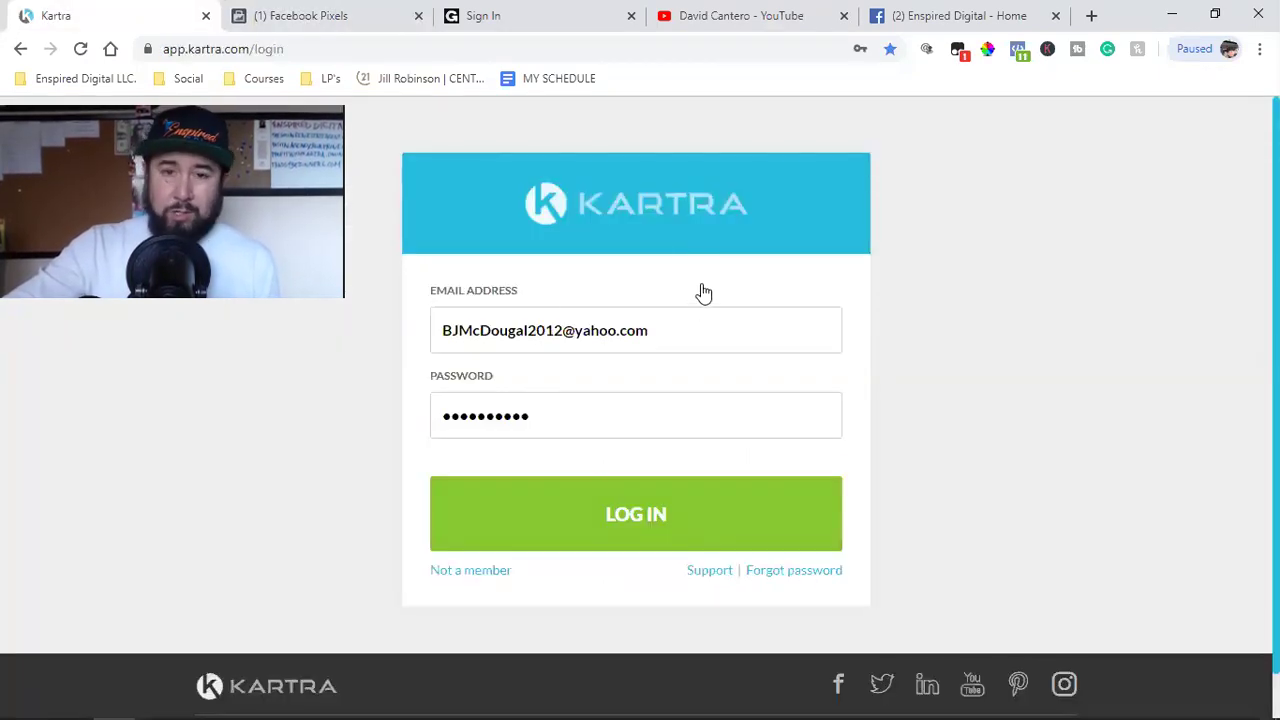
{"action": "left_click", "coordinate": [560, 8]}
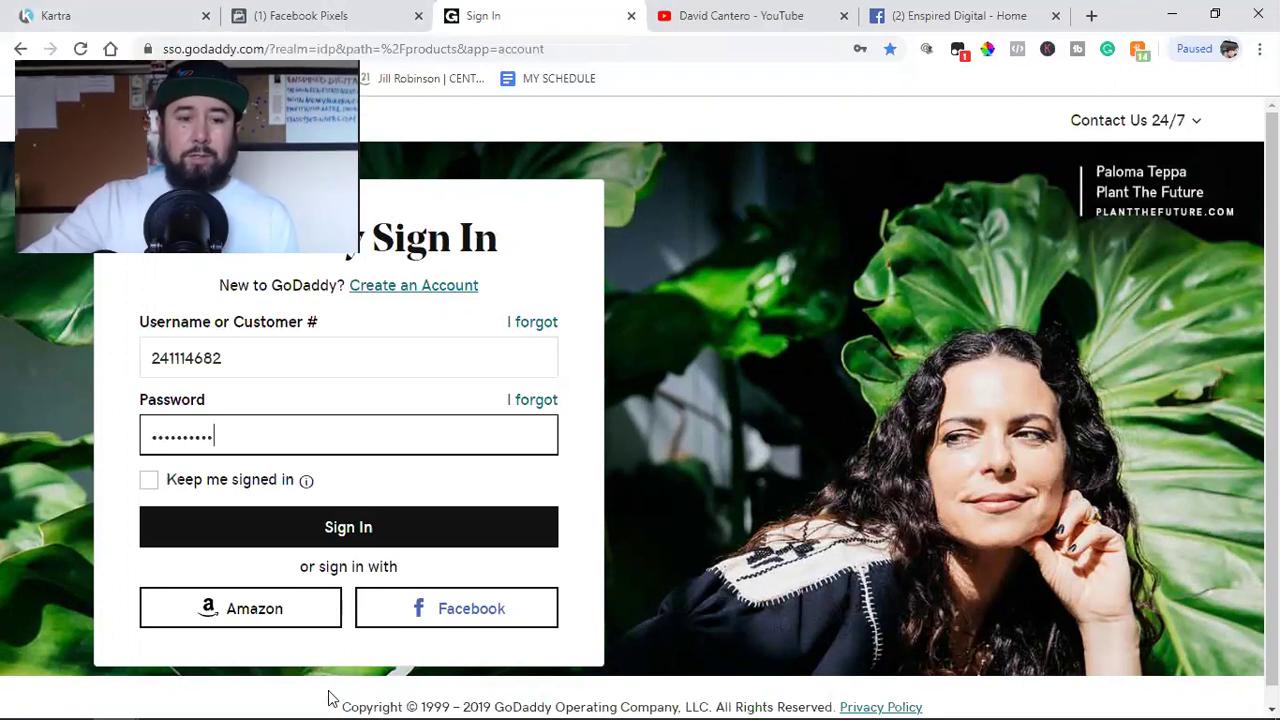
{"action": "left_click", "coordinate": [108, 12]}
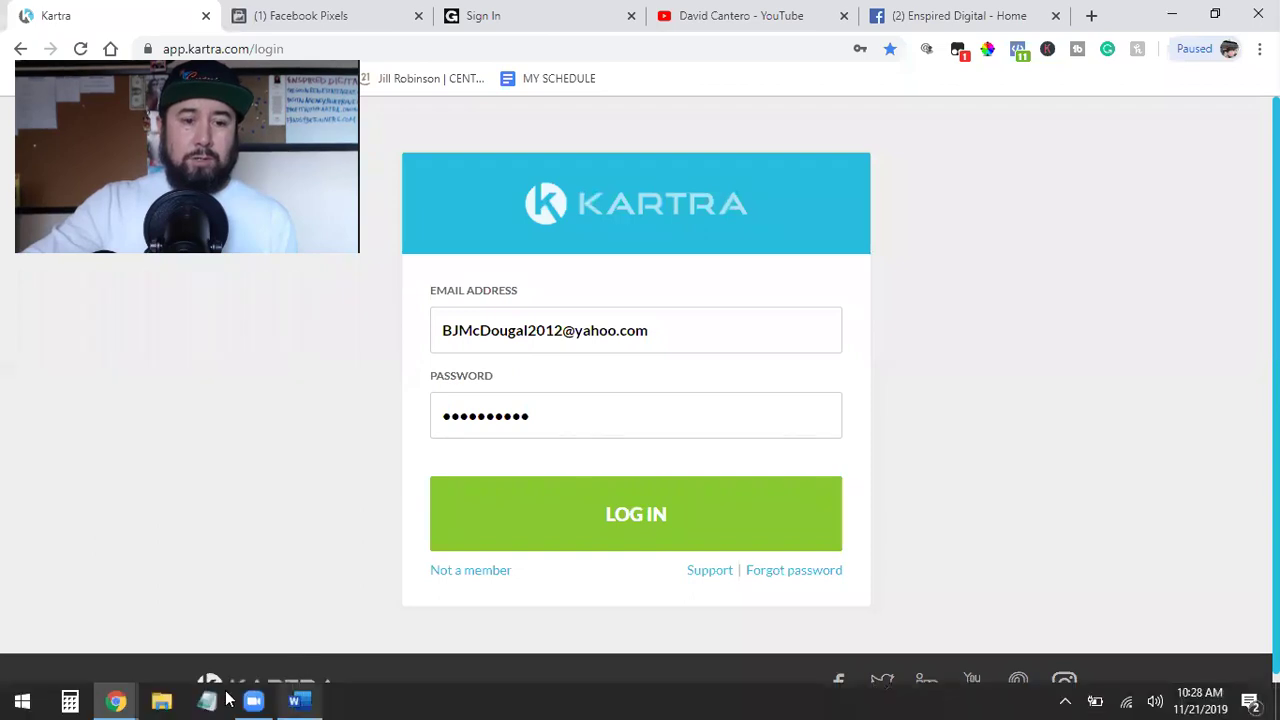
{"action": "mouse_move", "coordinate": [116, 700]}
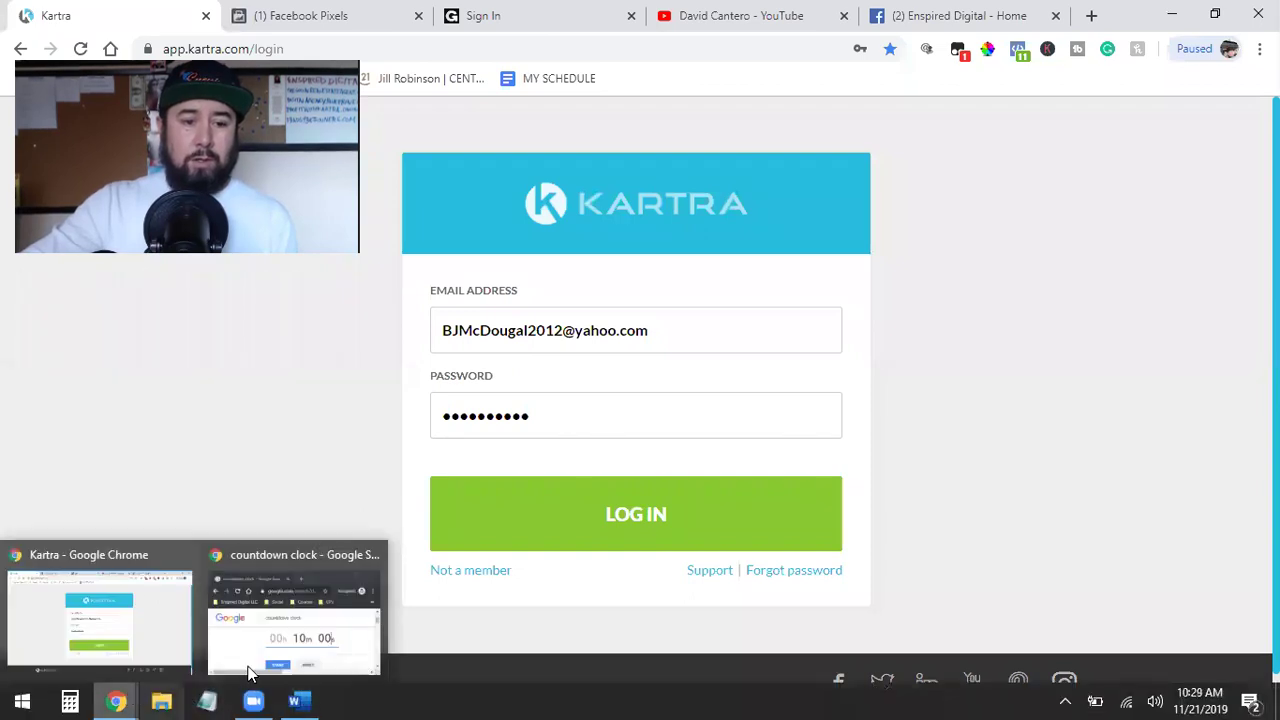
{"action": "left_click", "coordinate": [300, 625]}
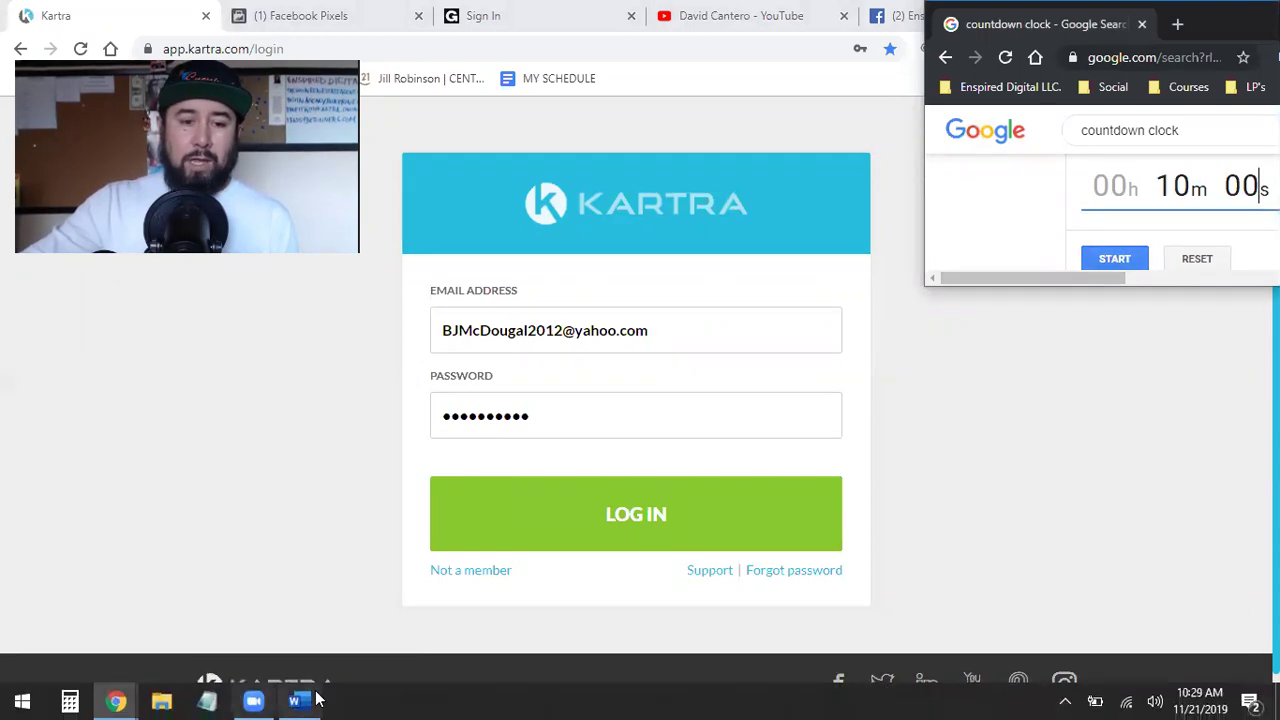
Step: Switch to the Word checklist and walk through its items from Opt - In Page to Connect Domain
{"action": "left_click", "coordinate": [316, 700]}
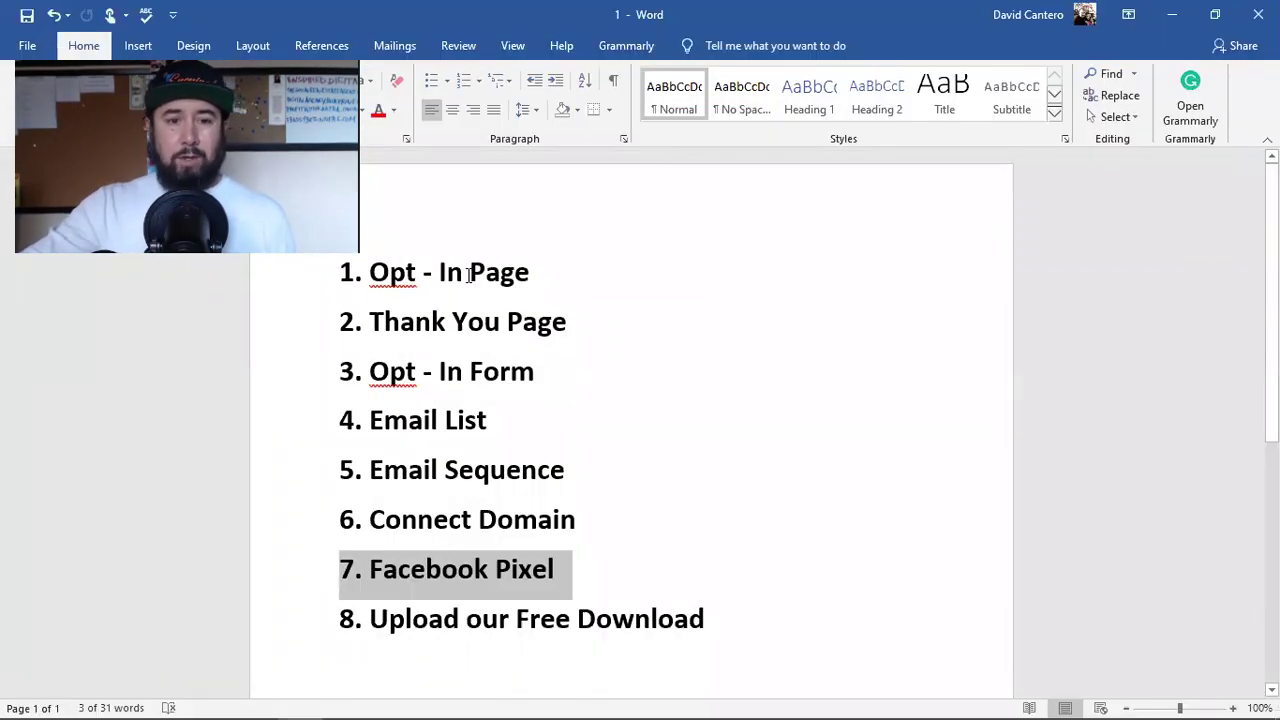
{"action": "left_click", "coordinate": [462, 276]}
{"action": "key", "text": "Down"}
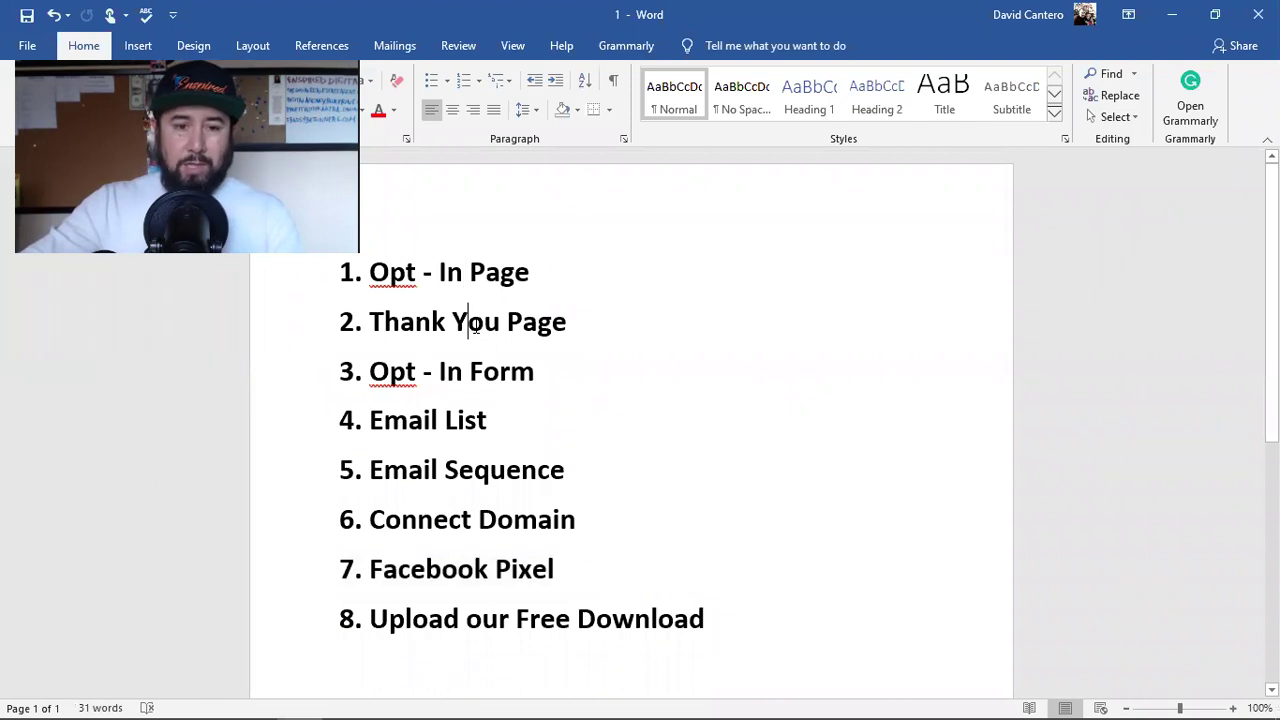
{"action": "left_click", "coordinate": [434, 371]}
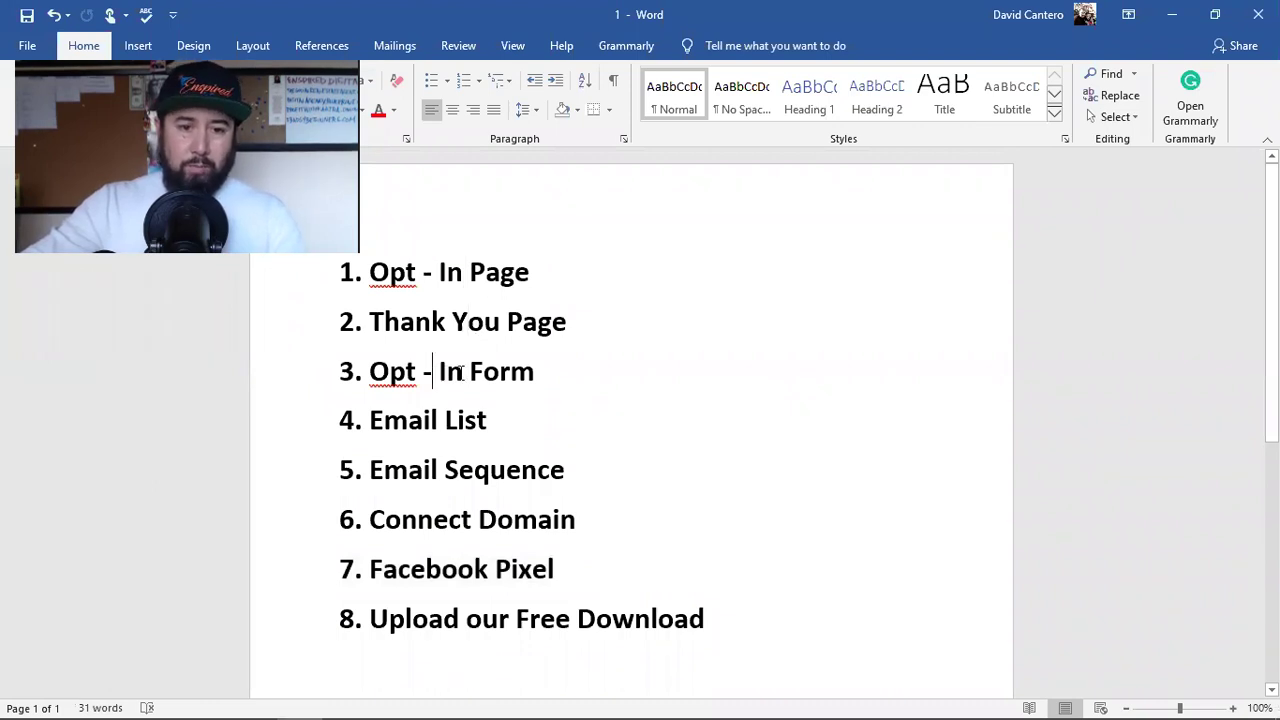
{"action": "left_click", "coordinate": [437, 420]}
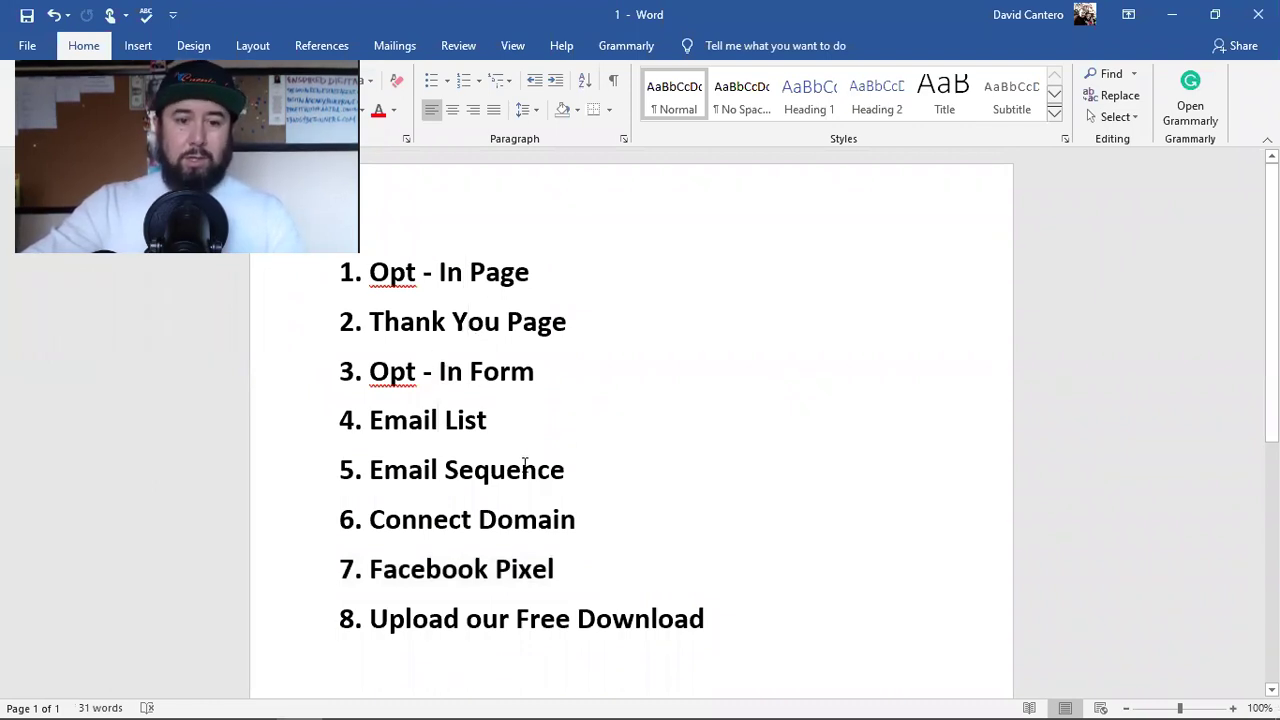
{"action": "key", "text": "Down"}
{"action": "key", "text": "Down"}
{"action": "key", "text": "Down"}
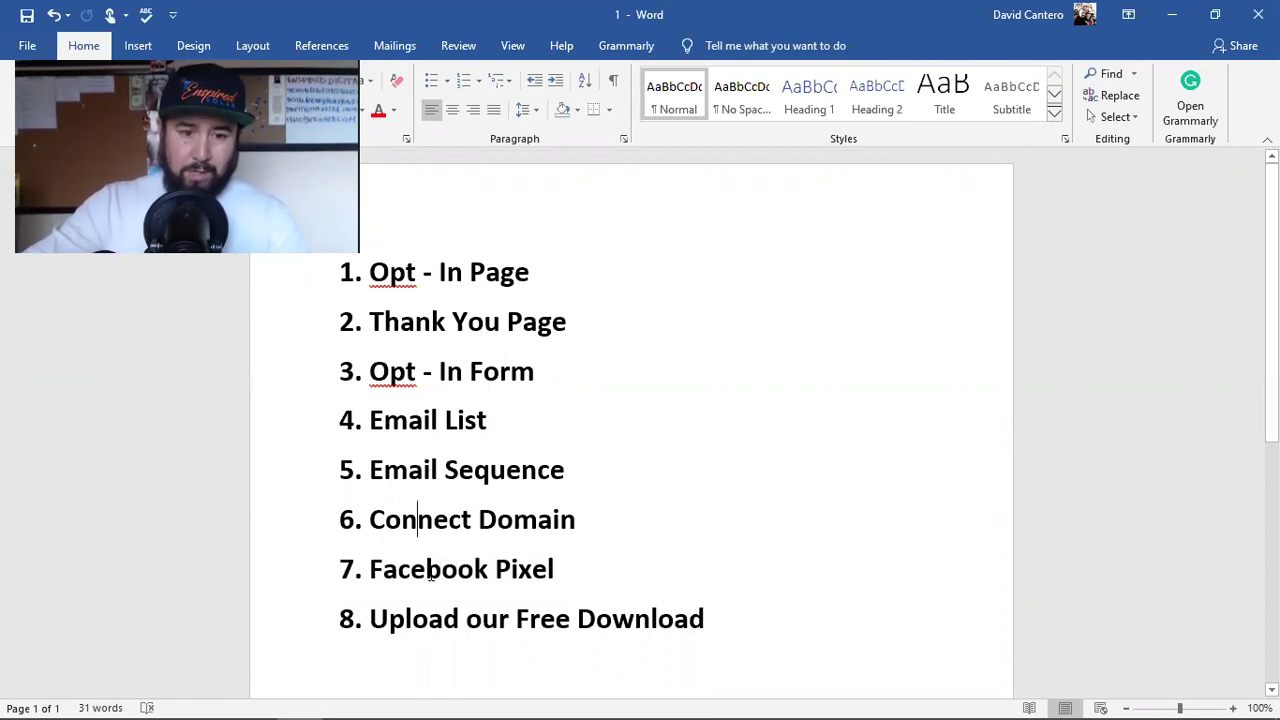
Step: Highlight checklist items 1 to 7 and point out the Upload our Free Download item while reviewing the list
{"action": "left_click", "coordinate": [557, 569]}
{"action": "left_click_drag", "start_coordinate": [560, 566], "coordinate": [338, 266]}
{"action": "left_click", "coordinate": [440, 620]}
{"action": "double_click", "coordinate": [440, 627]}
{"action": "left_click", "coordinate": [463, 622]}
{"action": "left_click", "coordinate": [566, 572]}
{"action": "left_click_drag", "start_coordinate": [563, 571], "coordinate": [345, 282]}
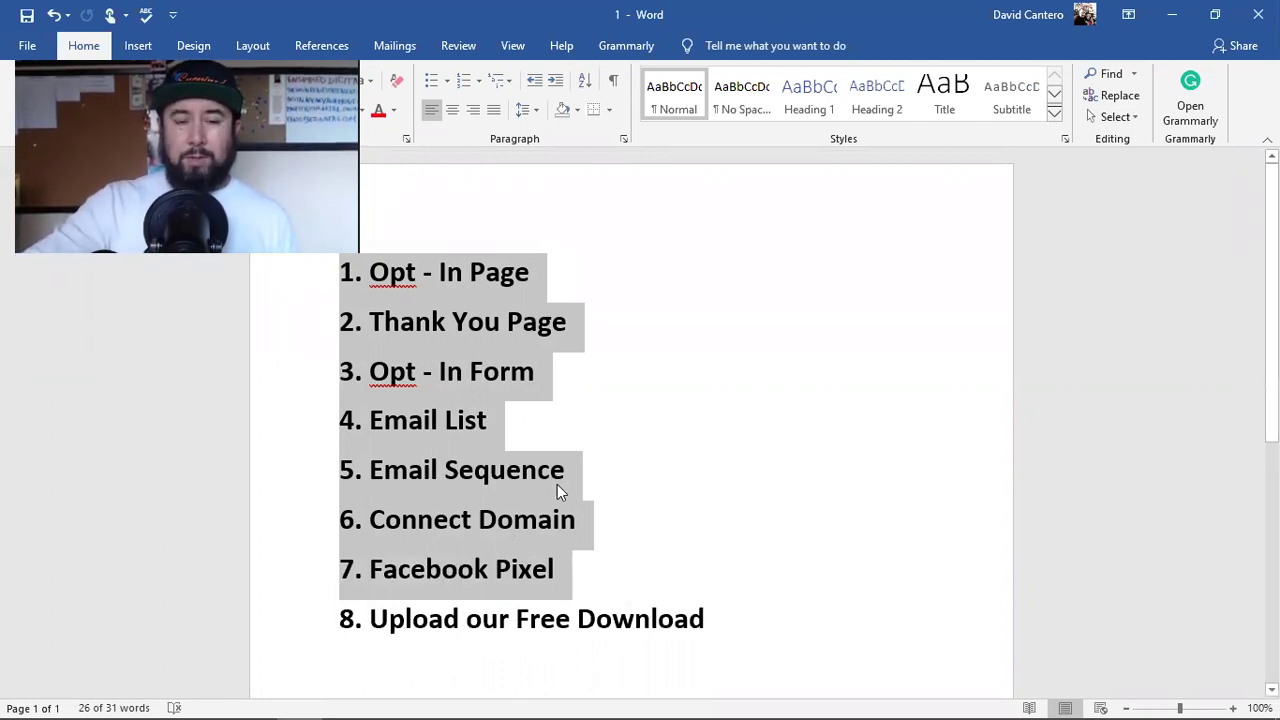
{"action": "mouse_move", "coordinate": [520, 698]}
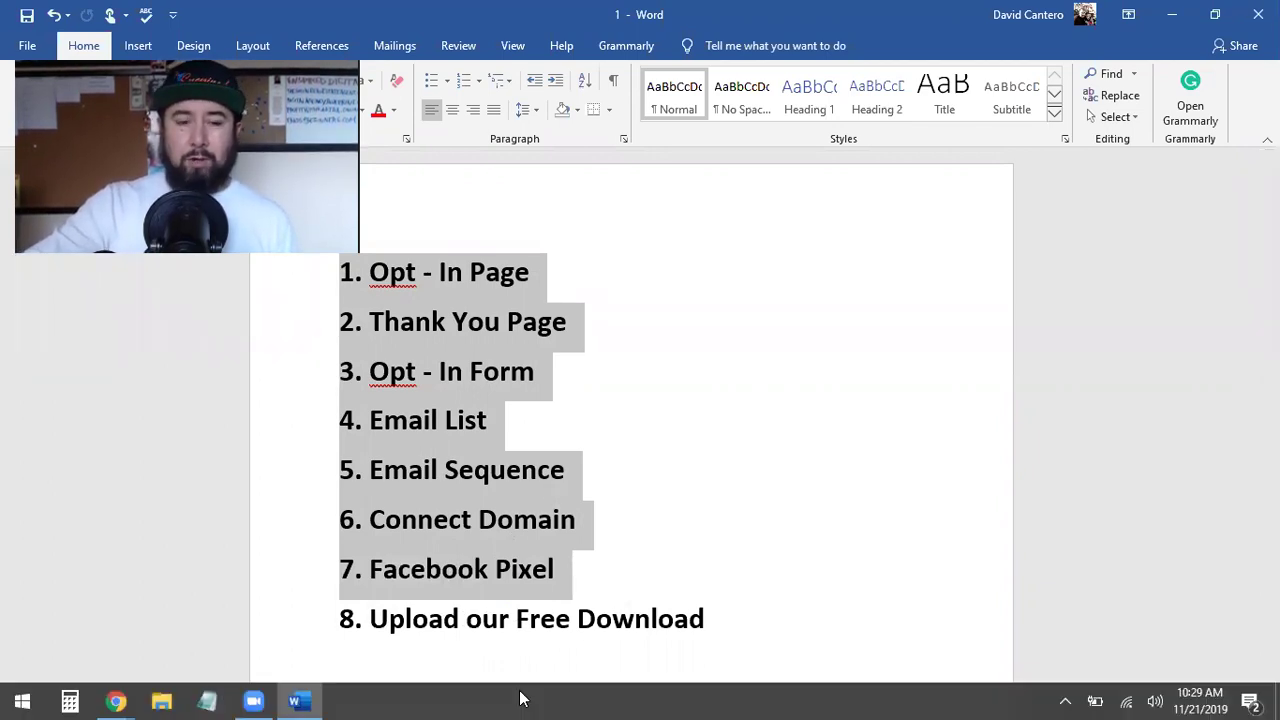
{"action": "left_click", "coordinate": [510, 497]}
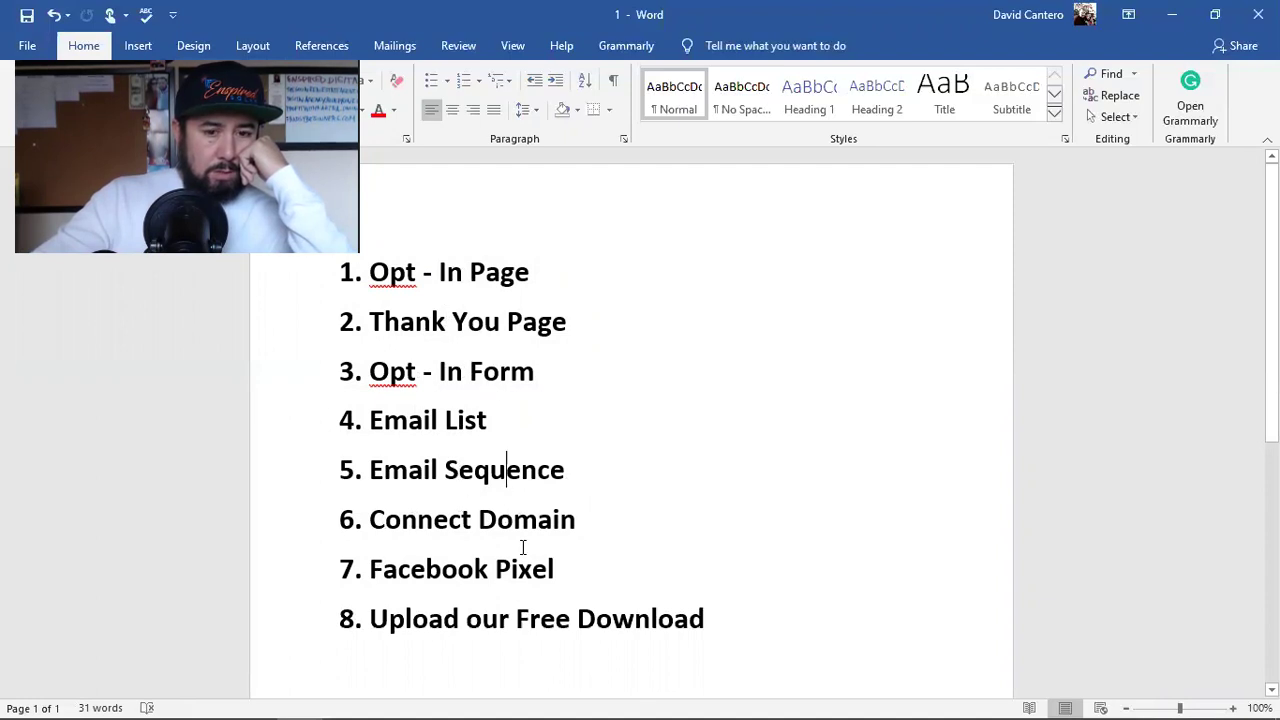
Step: Insert an empty line below the Facebook Pixel item in the checklist
{"action": "left_click", "coordinate": [577, 567]}
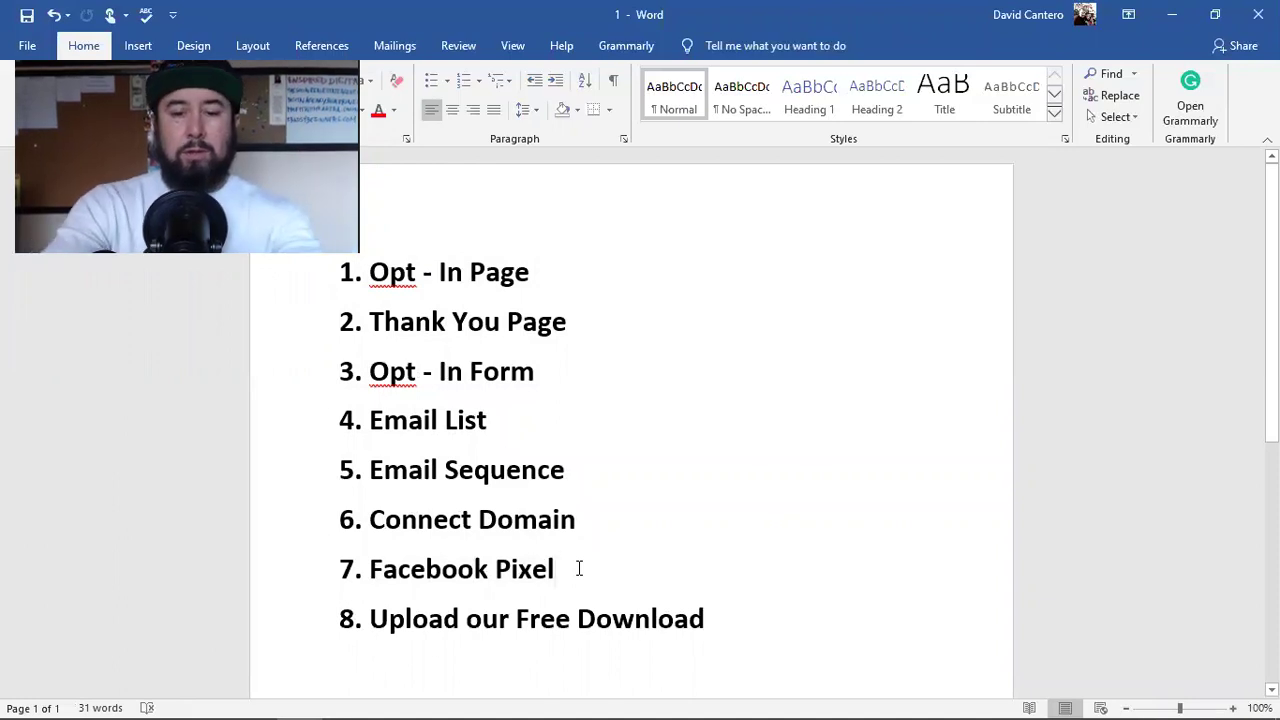
{"action": "key", "text": "Return"}
{"action": "key", "text": "Return"}
{"action": "type", "text": "Calenda"}
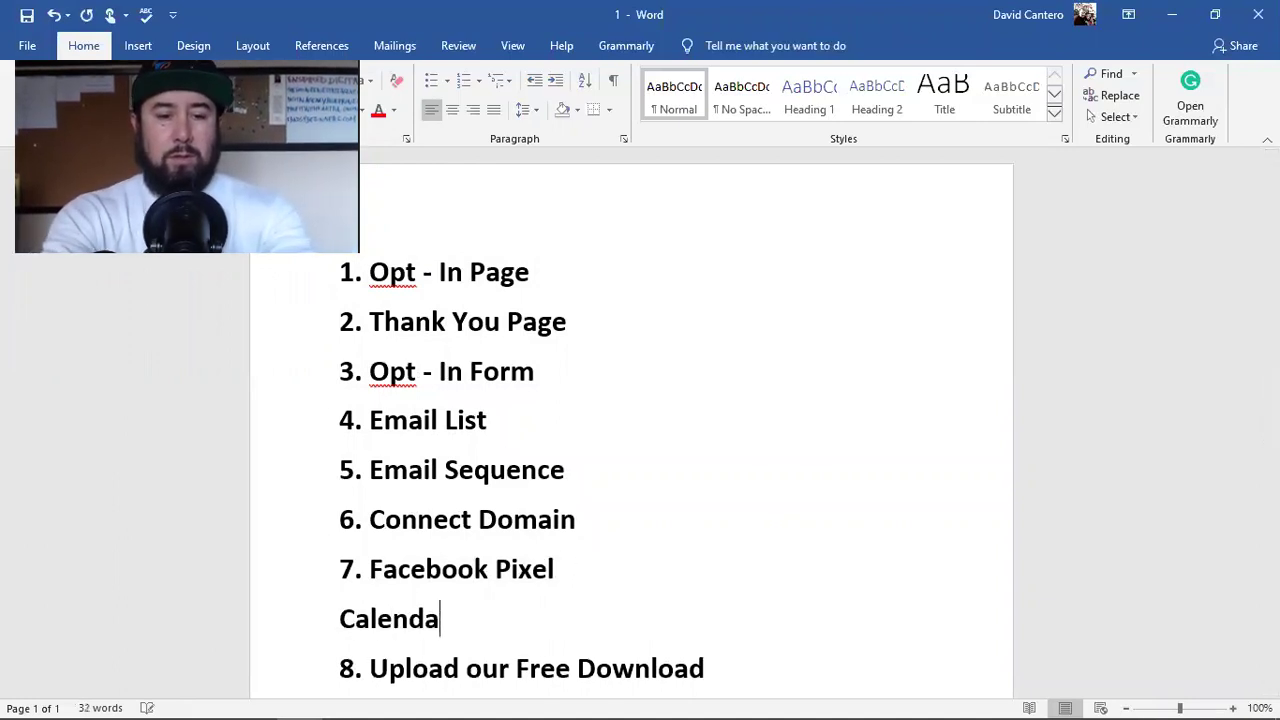
{"action": "key", "text": "BackSpace"}
{"action": "key", "text": "BackSpace"}
{"action": "key", "text": "BackSpace"}
{"action": "key", "text": "BackSpace"}
{"action": "key", "text": "BackSpace"}
{"action": "key", "text": "BackSpace"}
{"action": "key", "text": "BackSpace"}
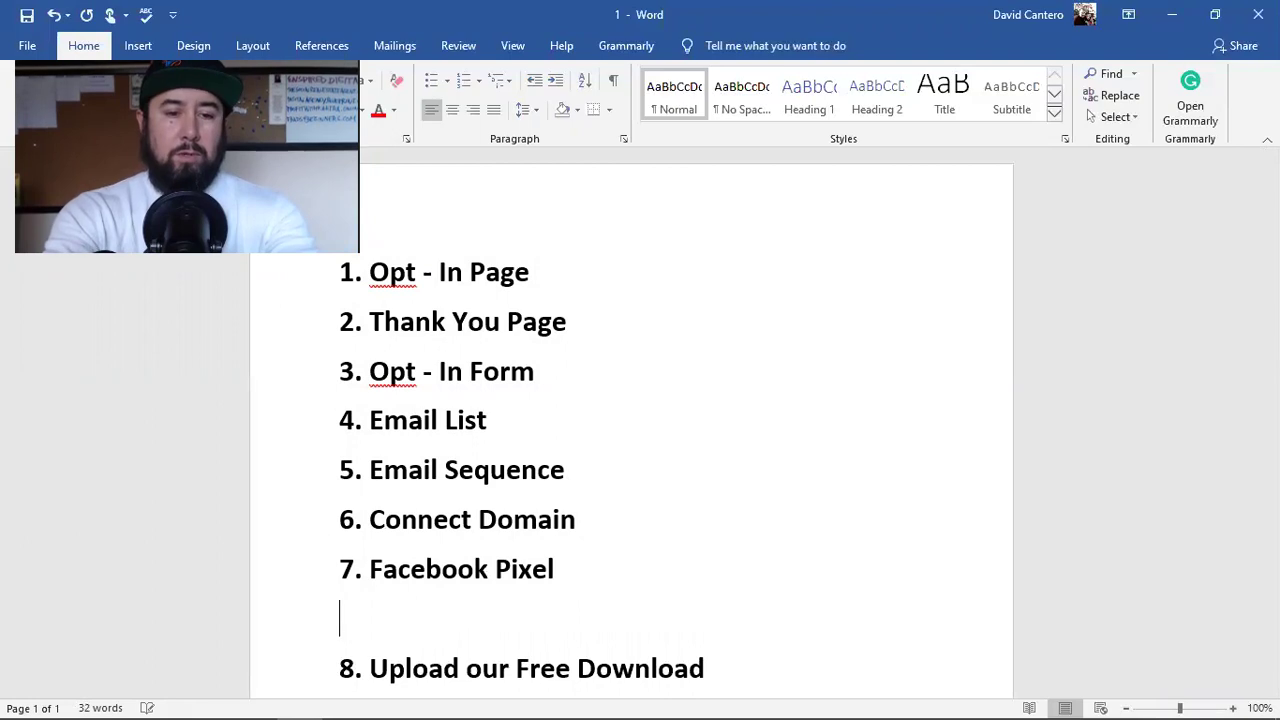
Step: Enter "8. Calendar" on the empty line and renumber the Upload our Free Download item as 9
{"action": "type", "text": "8"}
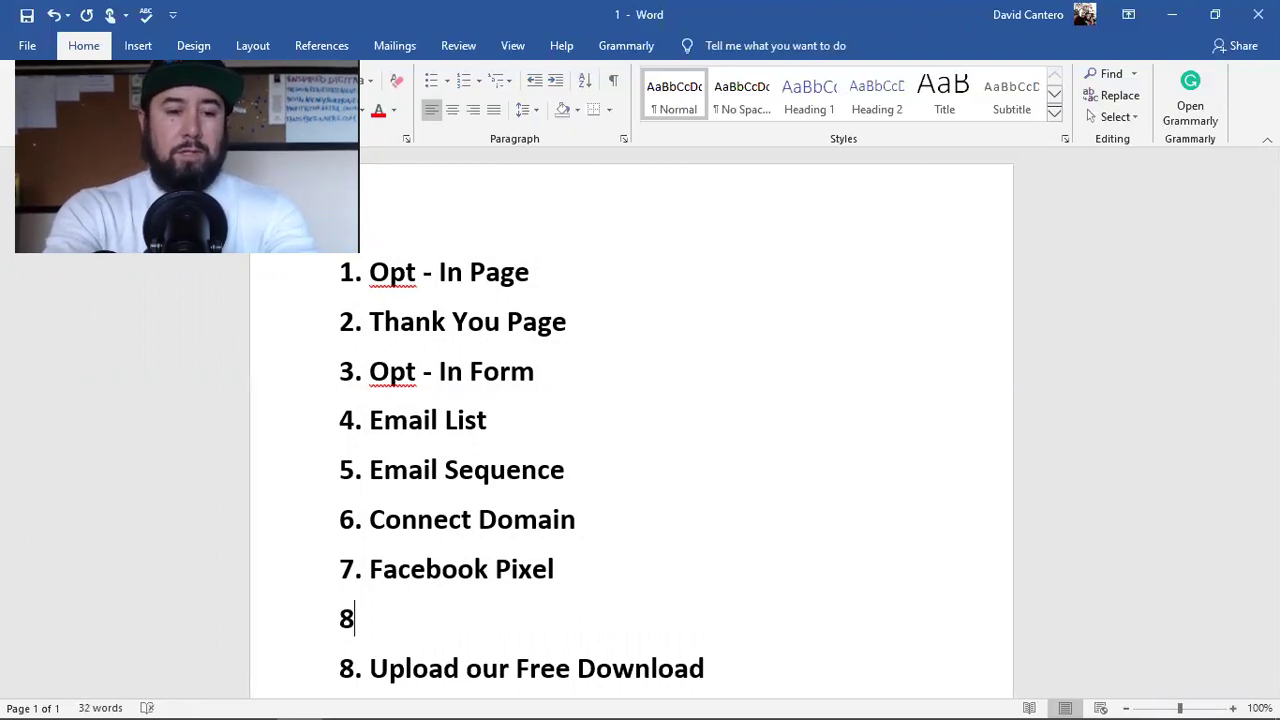
{"action": "type", "text": ". Calendar"}
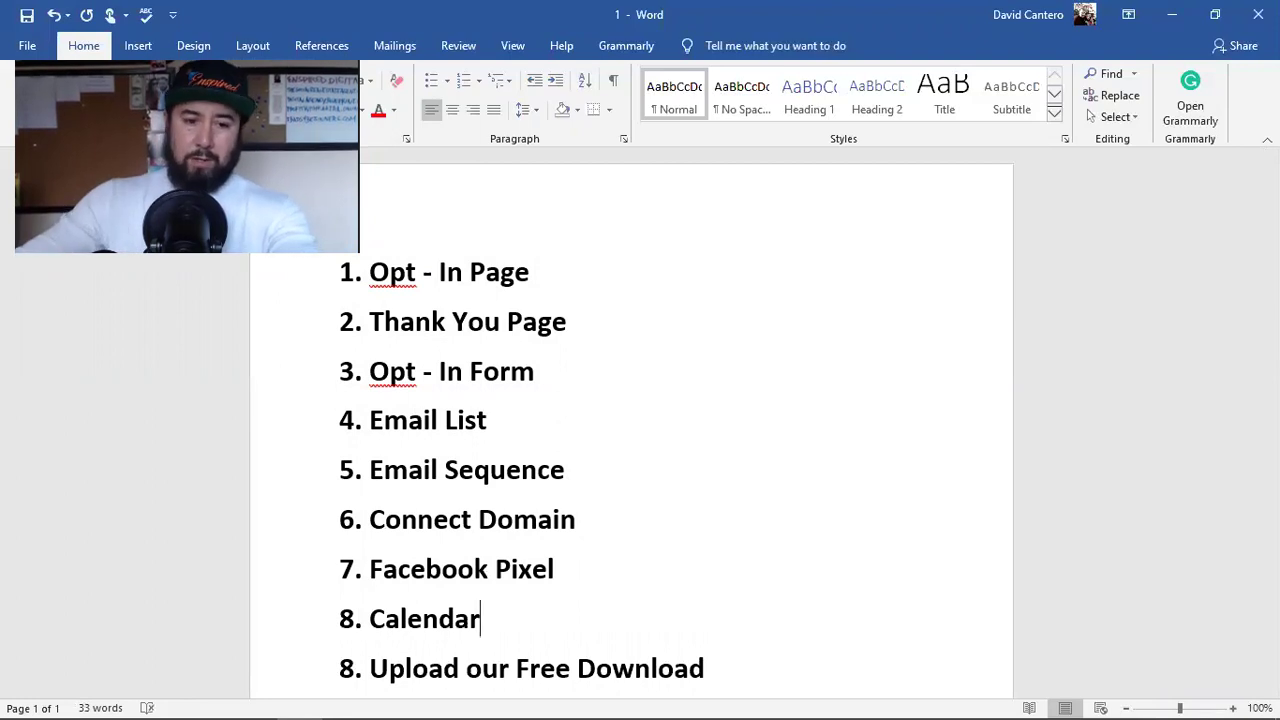
{"action": "left_click", "coordinate": [357, 668]}
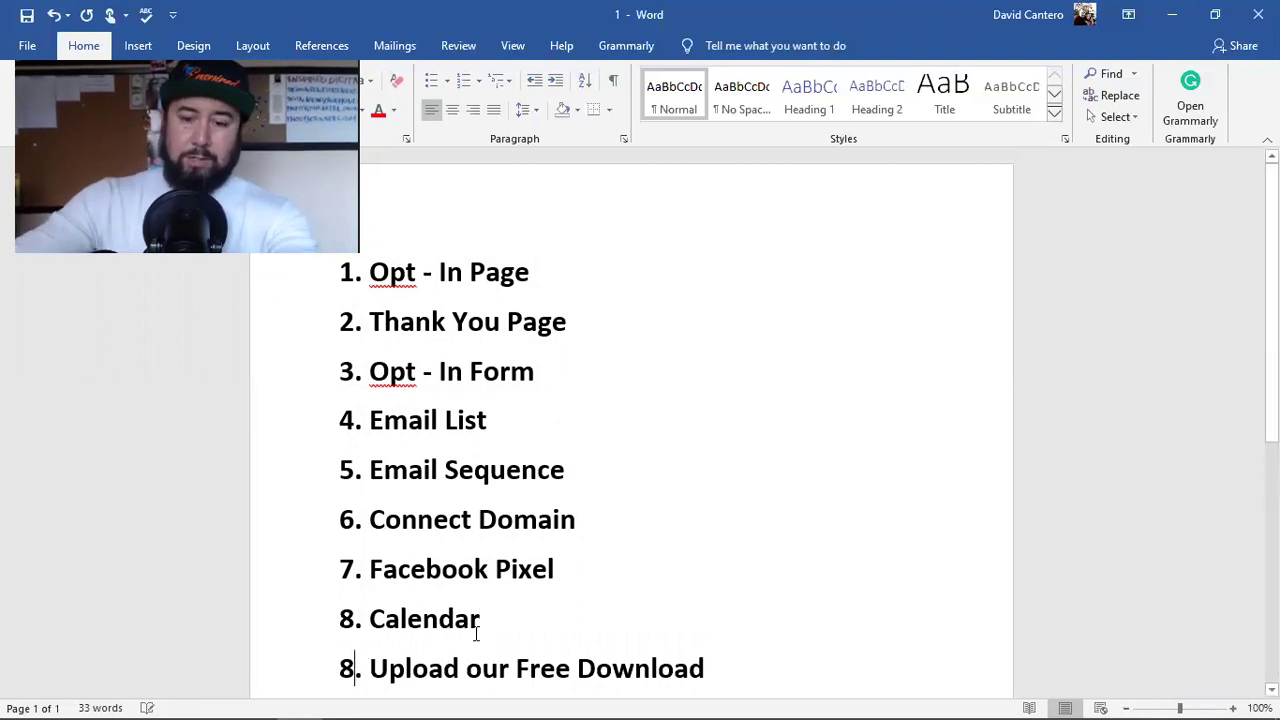
{"action": "key", "text": "BackSpace"}
{"action": "type", "text": "9"}
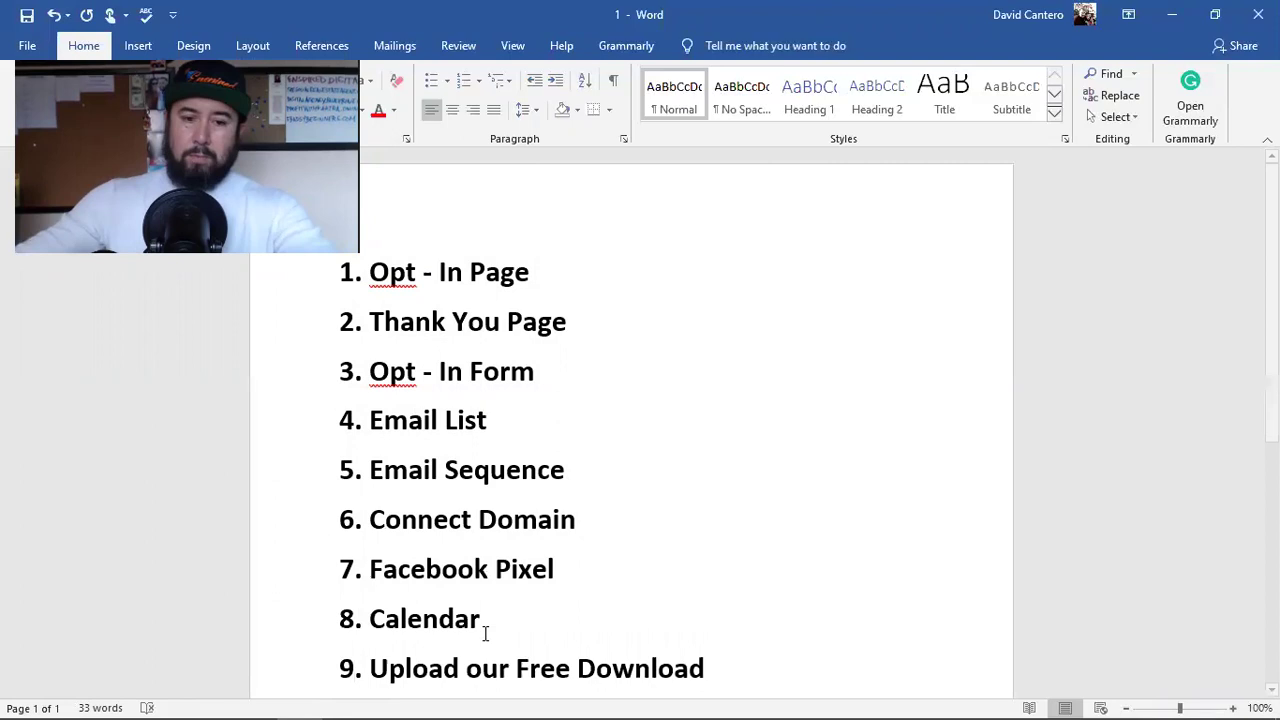
Step: Highlight the Upload our Free Download item, followed by the Thank You Page item, to point them out
{"action": "scroll", "coordinate": [820, 376], "scroll_direction": "down", "scroll_amount": 1}
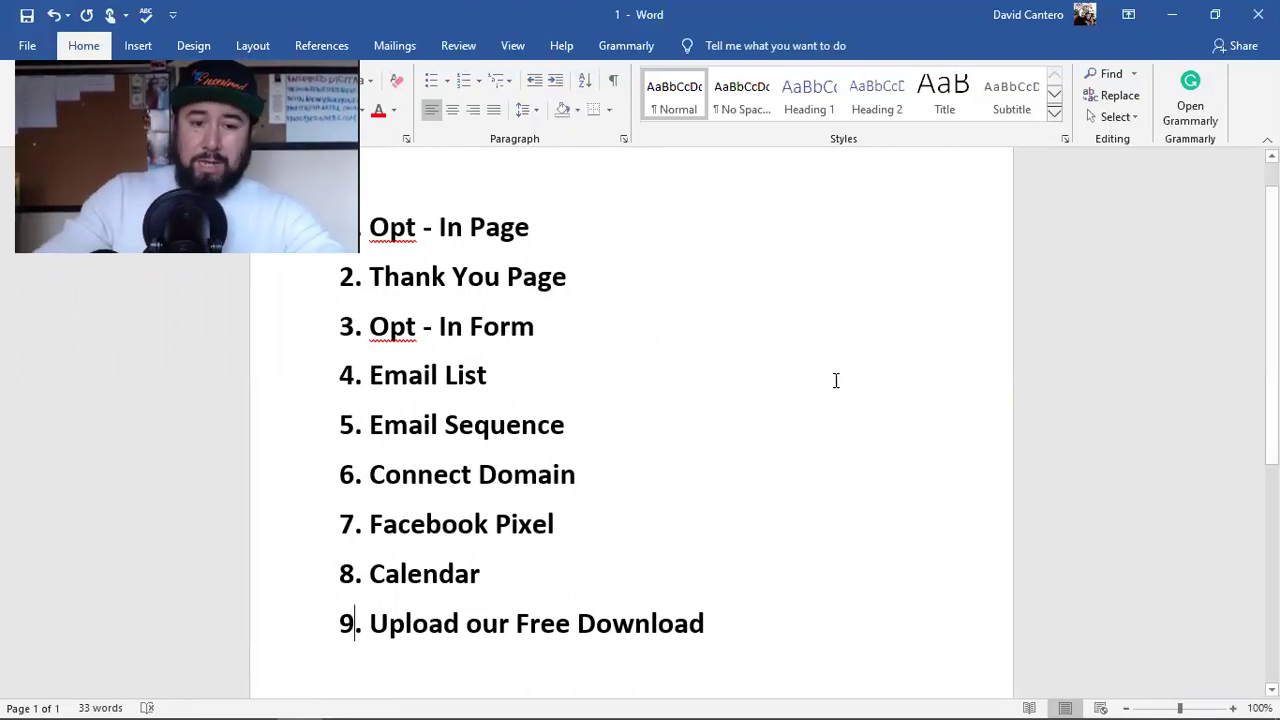
{"action": "triple_click", "coordinate": [500, 624]}
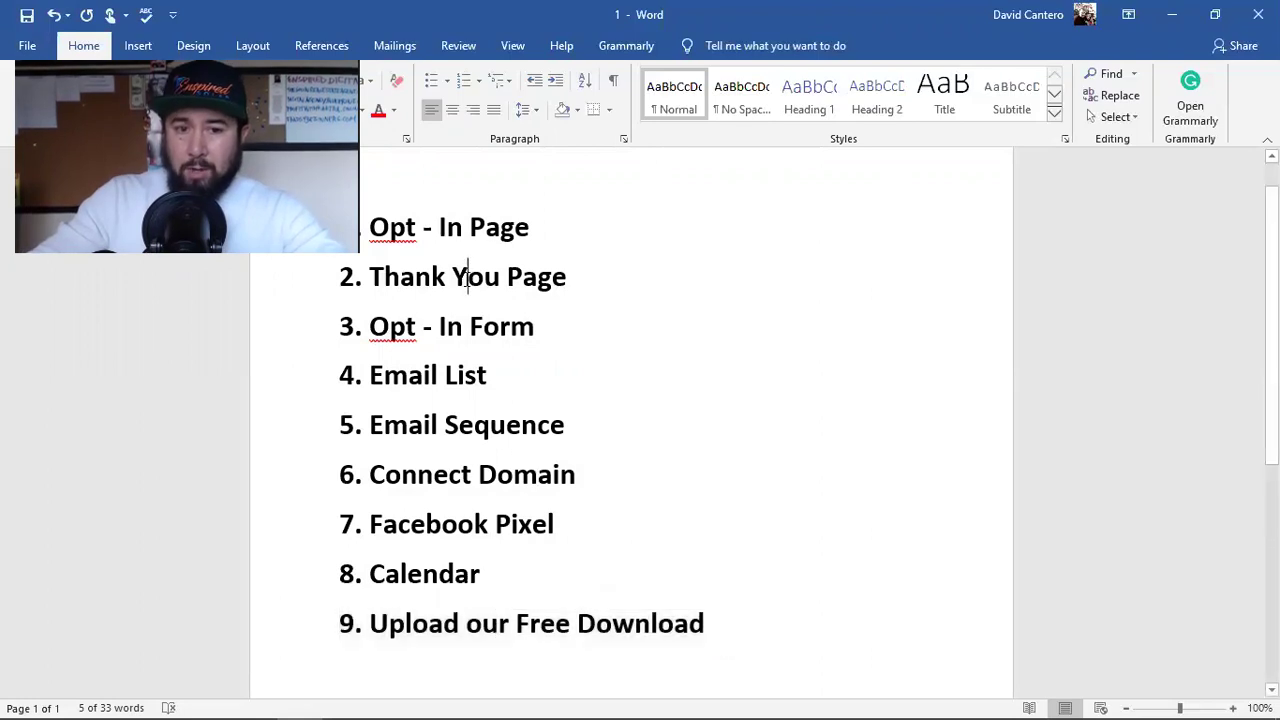
{"action": "triple_click", "coordinate": [465, 280]}
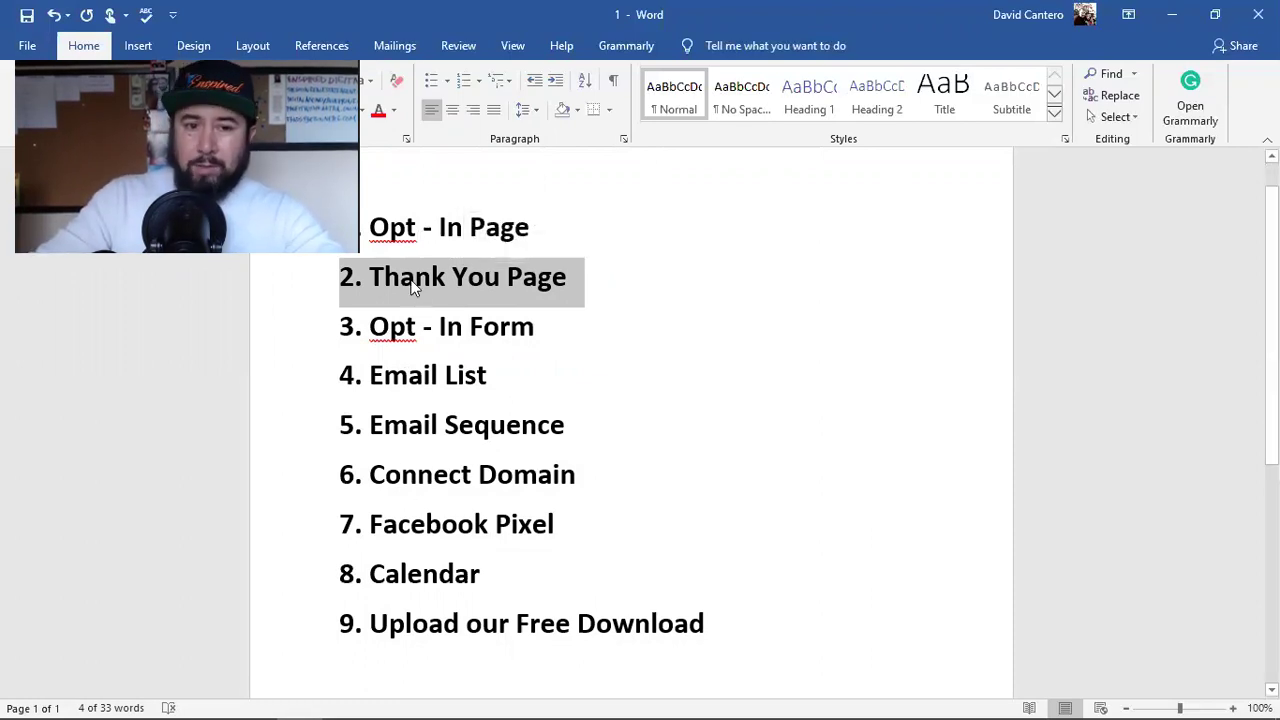
Step: Highlight the Email Sequence item in the checklist to point it out while reviewing the funnel tasks
{"action": "mouse_move", "coordinate": [409, 289]}
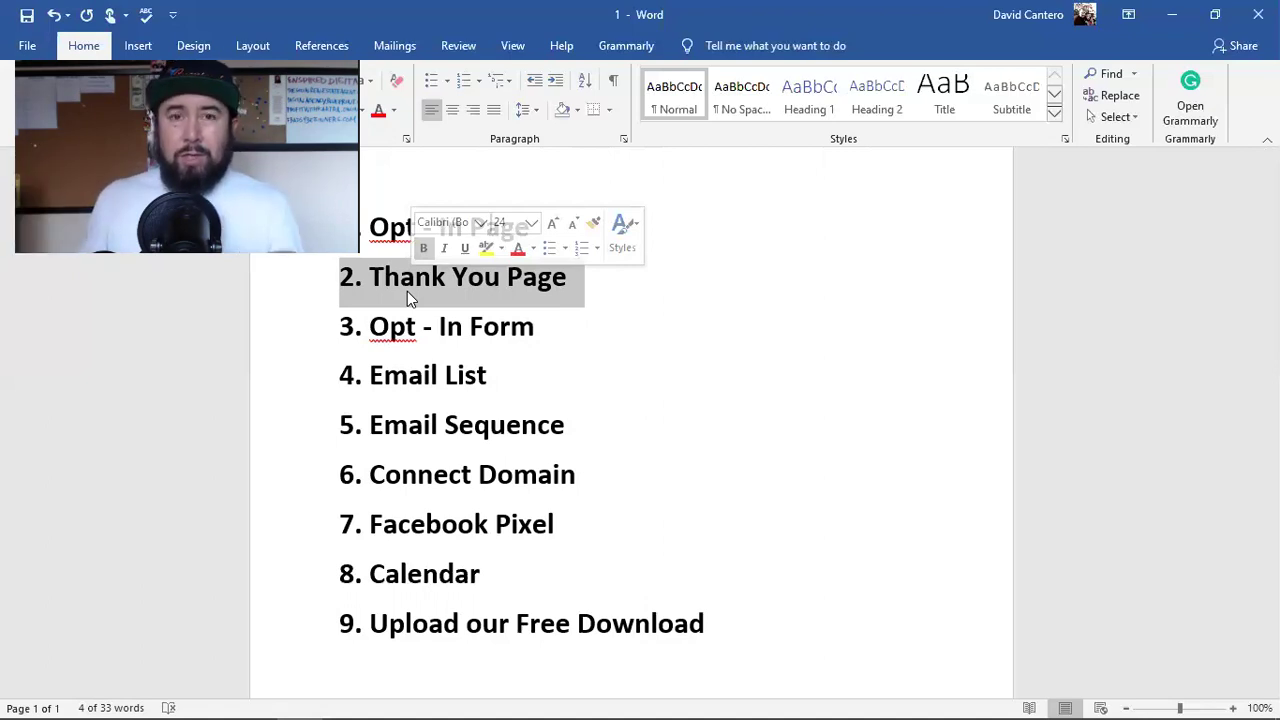
{"action": "left_click_drag", "start_coordinate": [369, 442], "coordinate": [431, 444]}
{"action": "triple_click", "coordinate": [431, 444]}
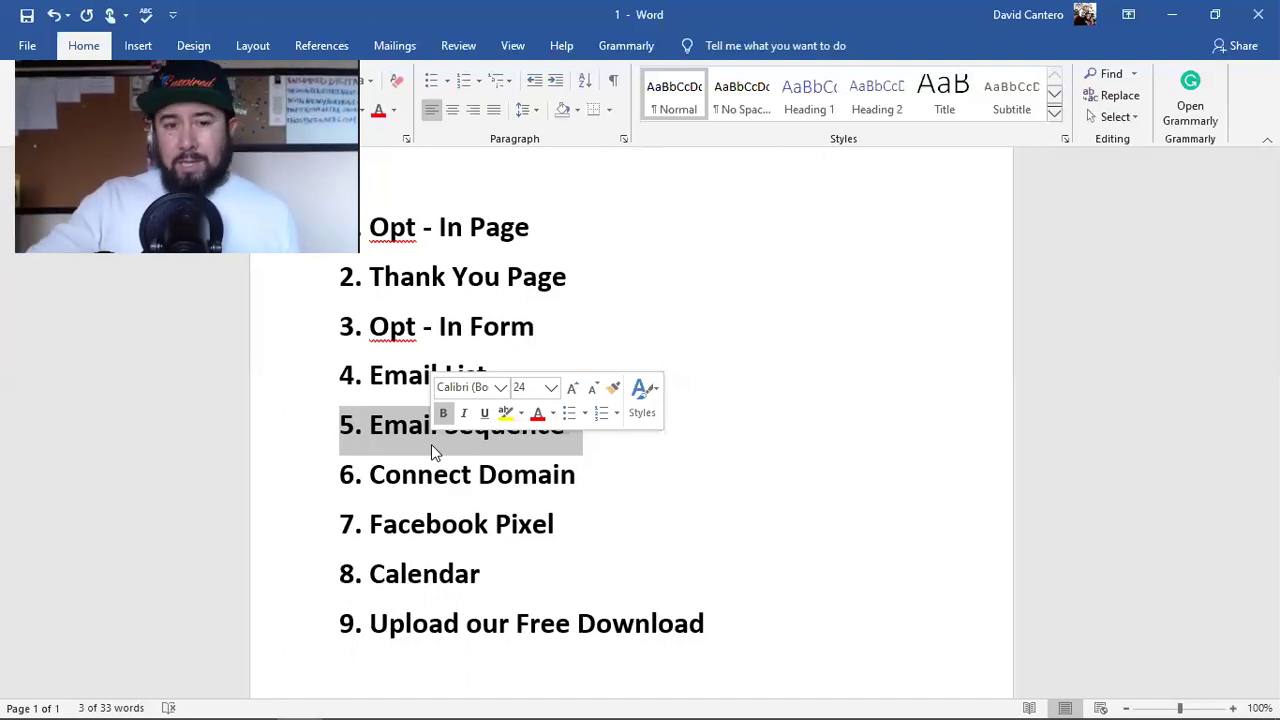
{"action": "double_click", "coordinate": [410, 438]}
{"action": "triple_click", "coordinate": [410, 438]}
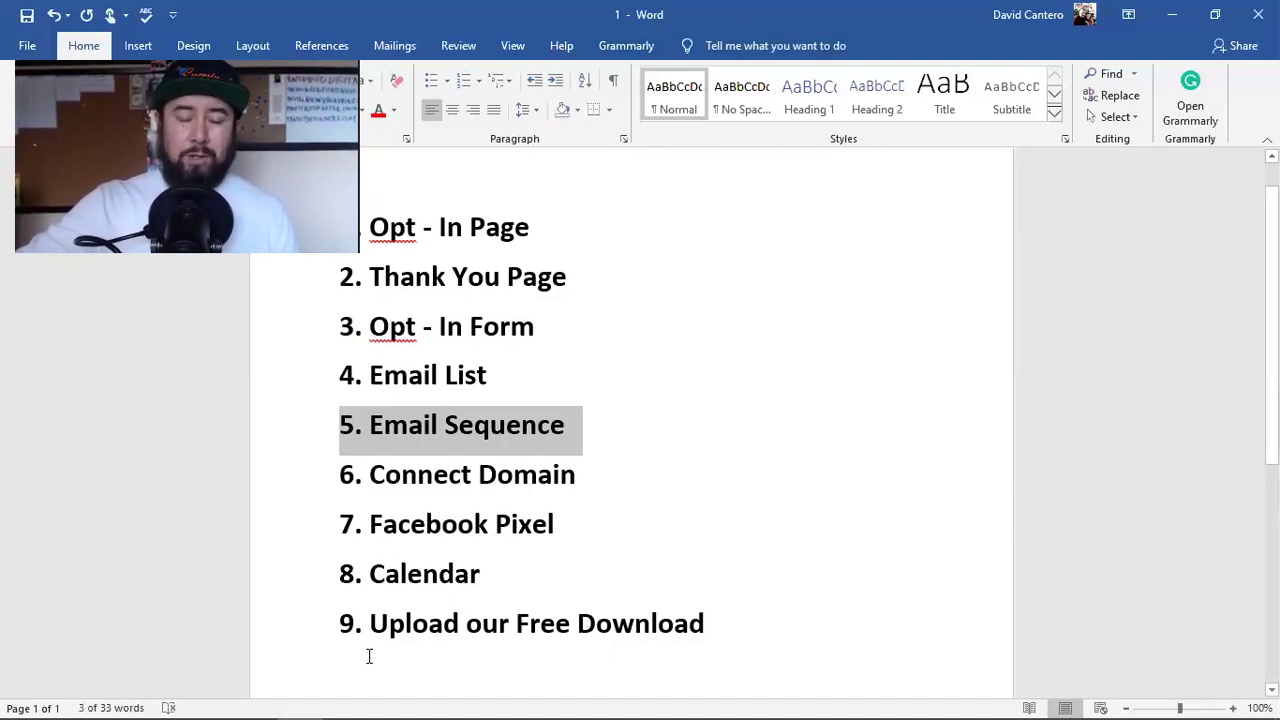
Step: Highlight the Calendar item and the listed tasks from Opt - In Page through Upload our Free Download to recap them
{"action": "left_click", "coordinate": [484, 575]}
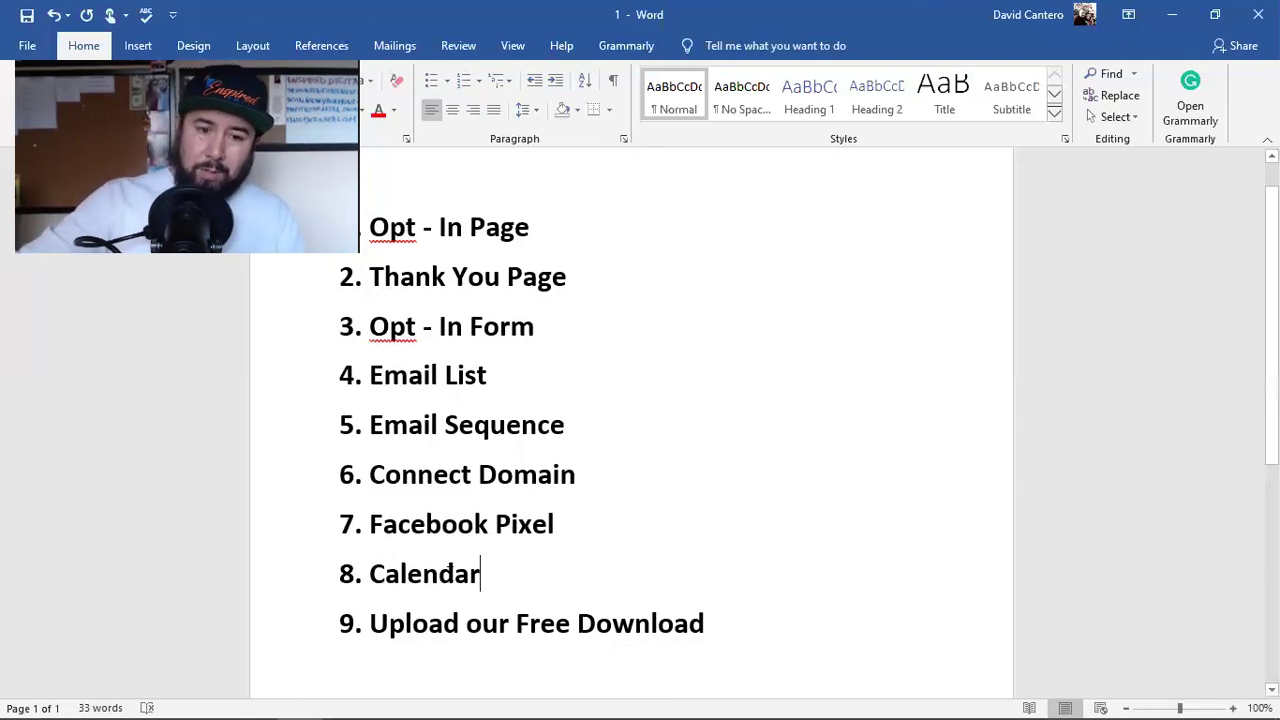
{"action": "triple_click", "coordinate": [495, 577]}
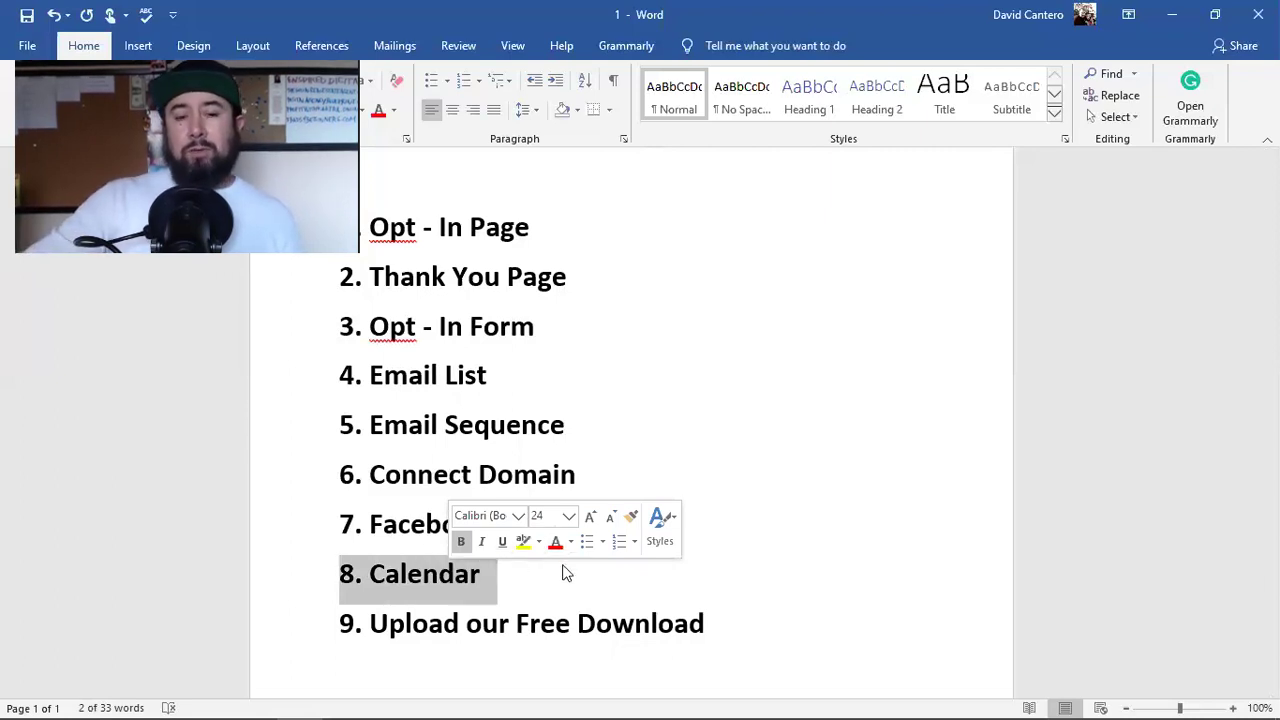
{"action": "left_click", "coordinate": [498, 587]}
{"action": "left_click_drag", "start_coordinate": [488, 577], "coordinate": [367, 263]}
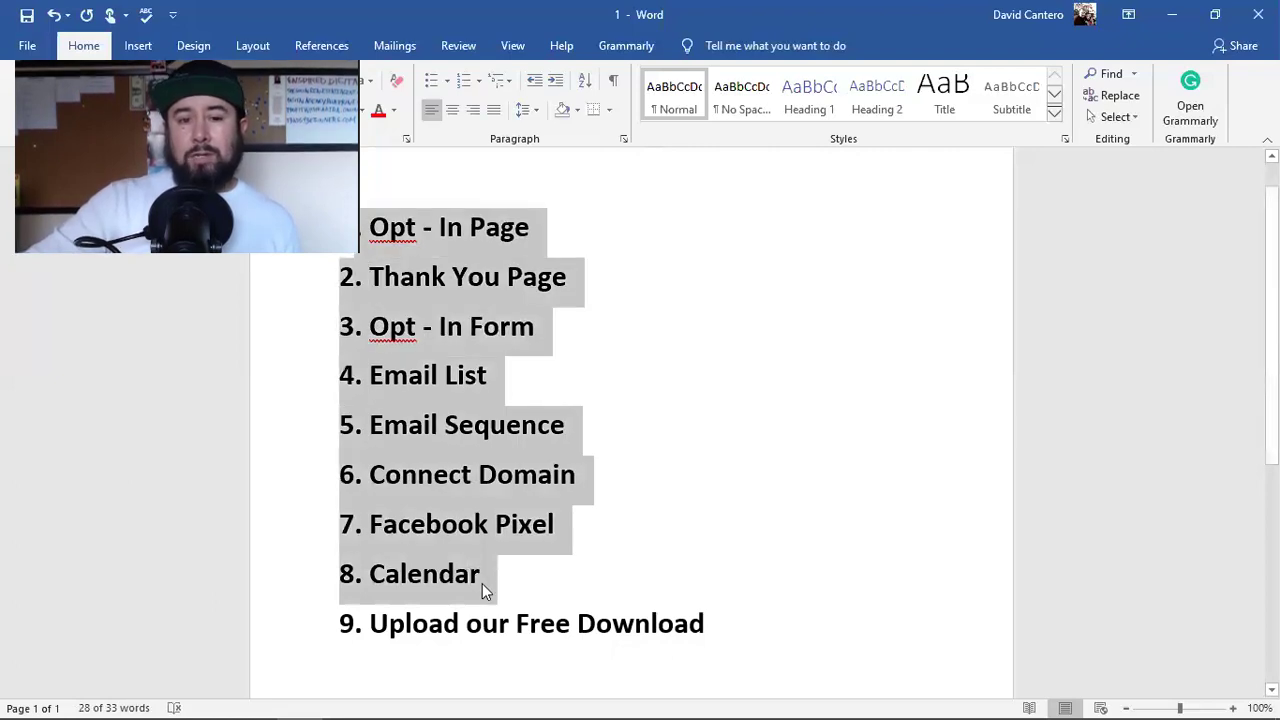
{"action": "left_click", "coordinate": [486, 588]}
{"action": "left_click_drag", "start_coordinate": [702, 622], "coordinate": [372, 232]}
{"action": "left_click", "coordinate": [431, 414]}
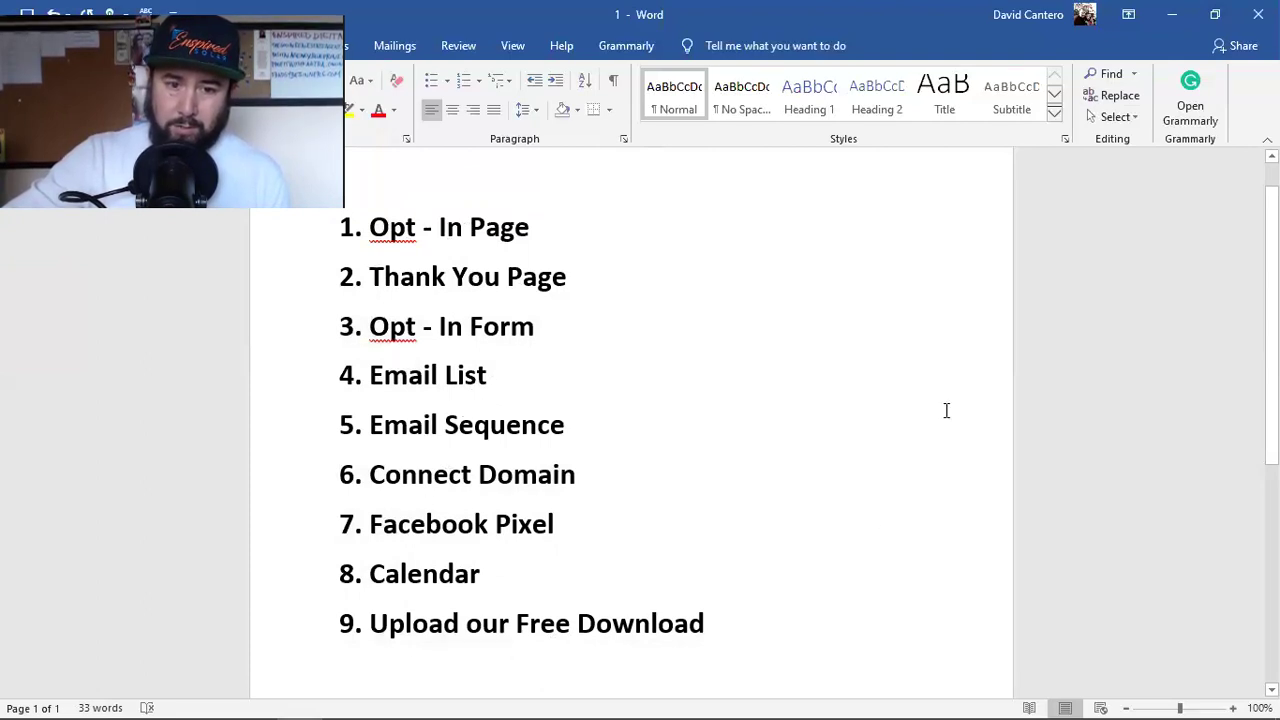
Step: Switch from Word to the Kartra login page and point out the 5 Reasons 2 PDF in File Explorer
{"action": "left_click", "coordinate": [1165, 12]}
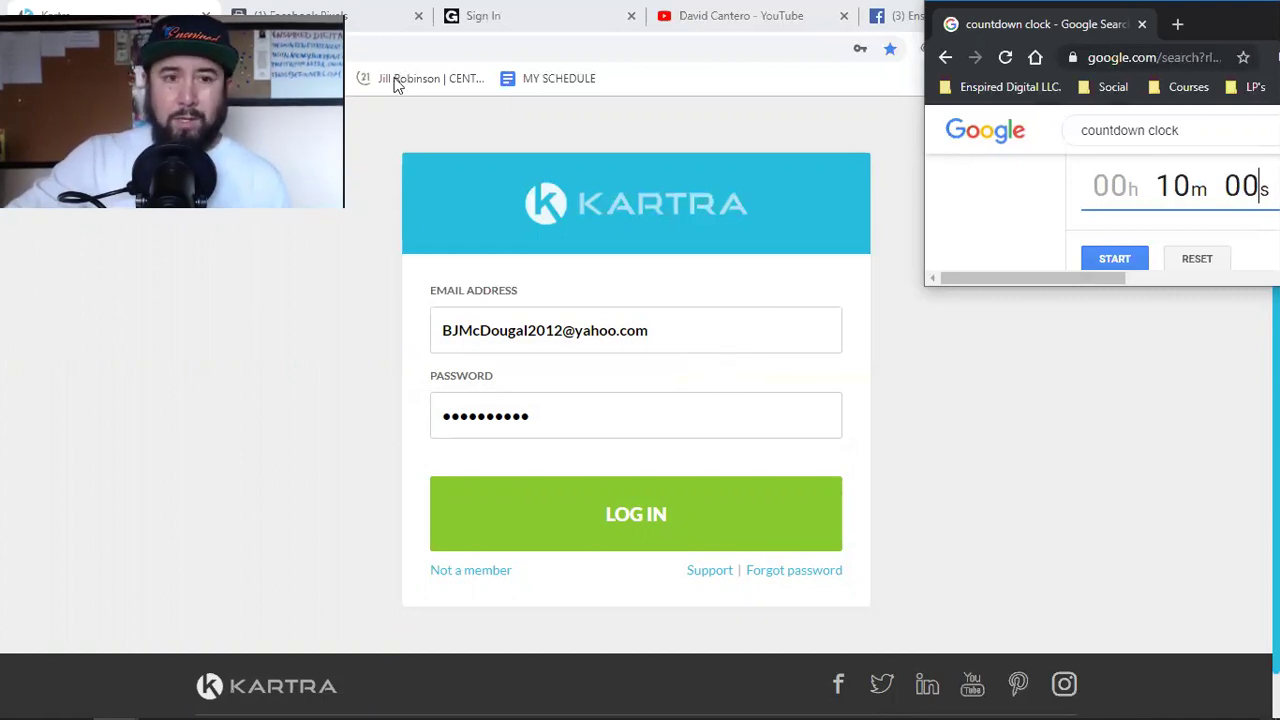
{"action": "mouse_move", "coordinate": [274, 694]}
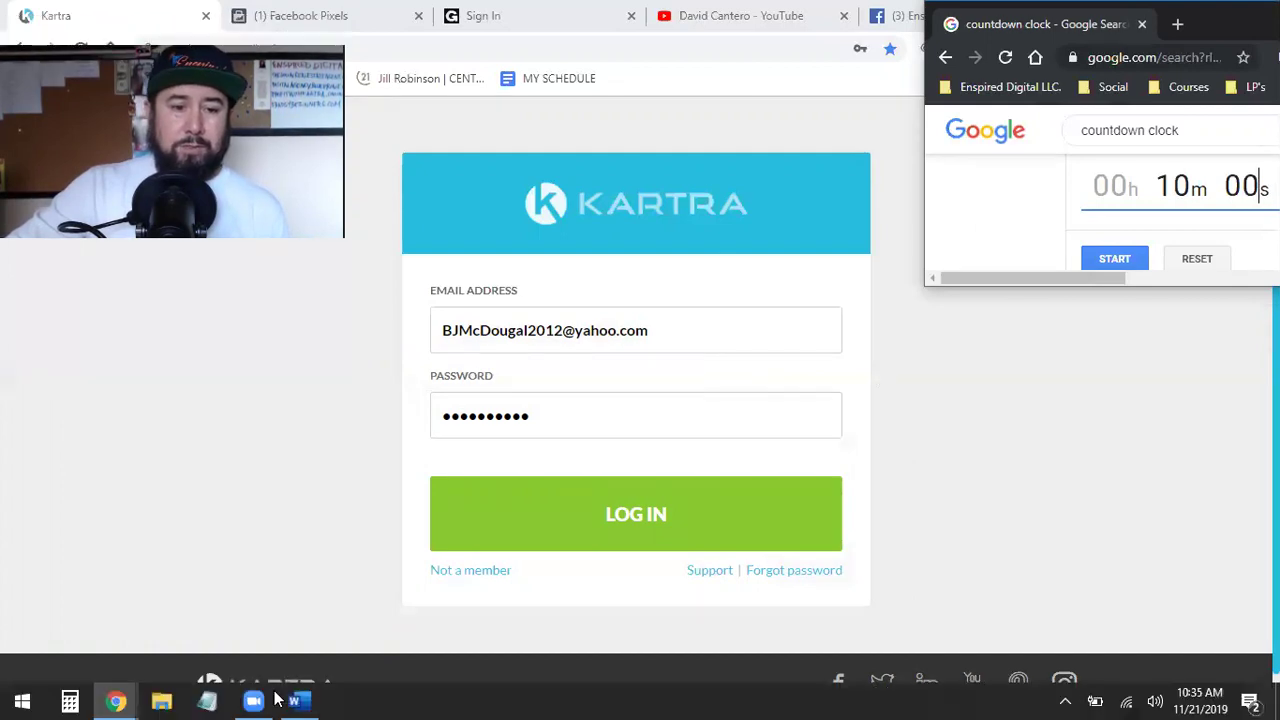
{"action": "left_click", "coordinate": [163, 700]}
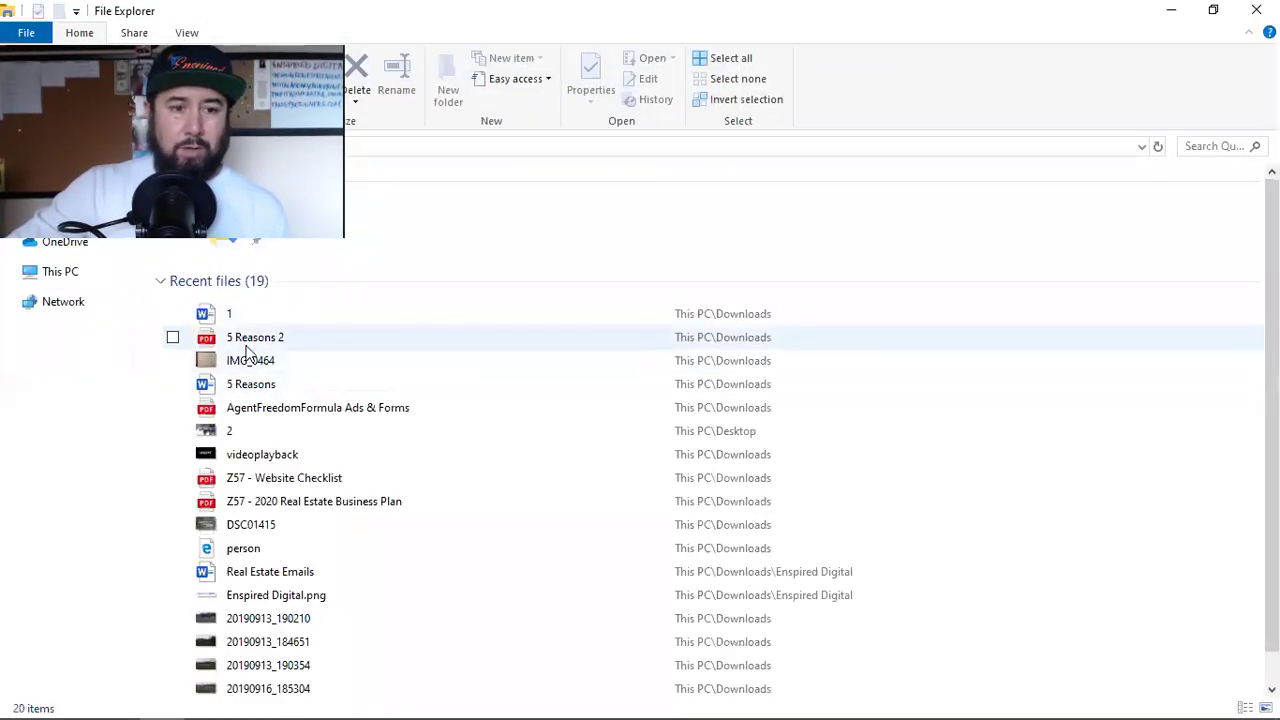
{"action": "left_click", "coordinate": [248, 345]}
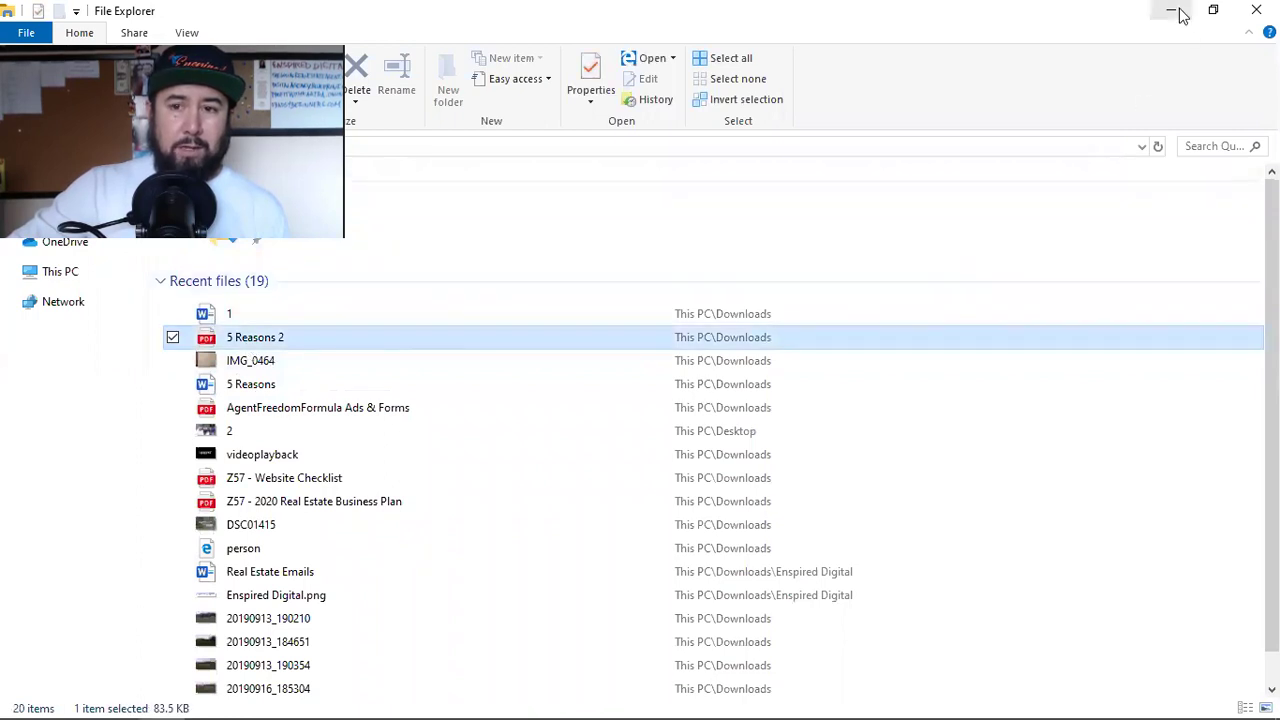
{"action": "left_click", "coordinate": [1171, 10]}
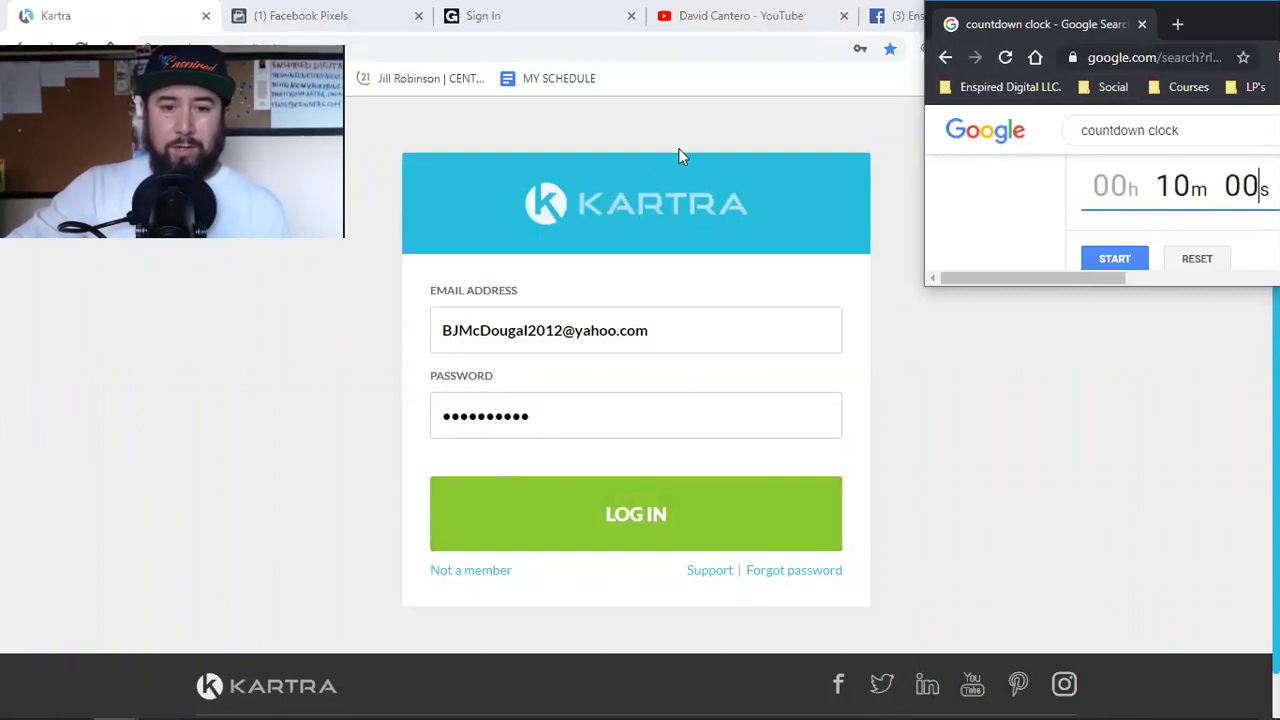
Step: Start the 10-minute countdown and log in to Kartra, keeping the countdown window in front
{"action": "left_click", "coordinate": [1114, 261]}
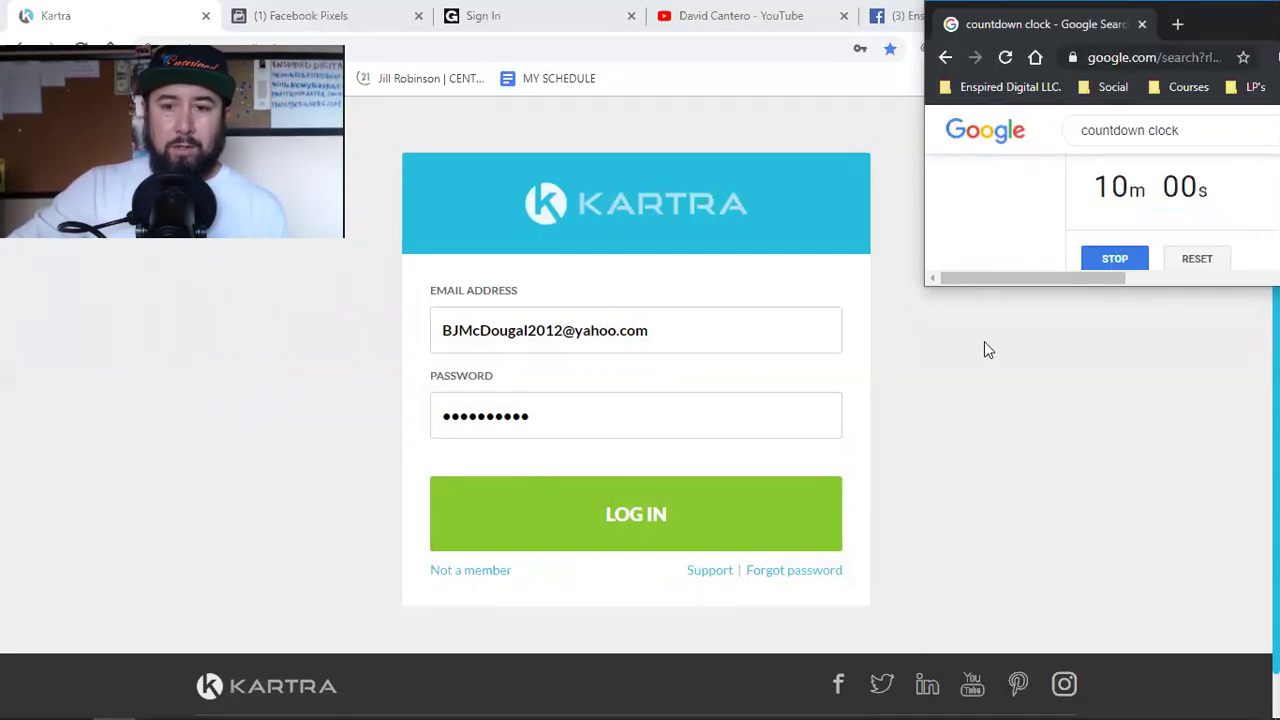
{"action": "left_click", "coordinate": [582, 512]}
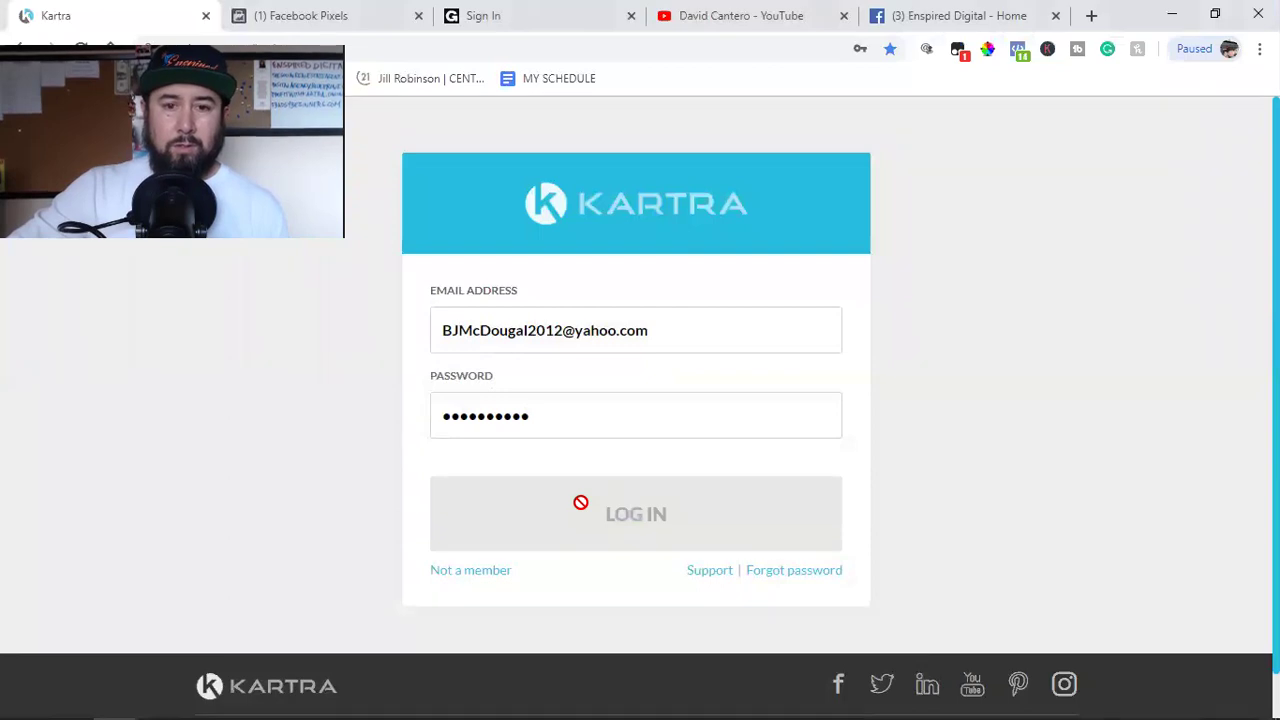
{"action": "mouse_move", "coordinate": [117, 700]}
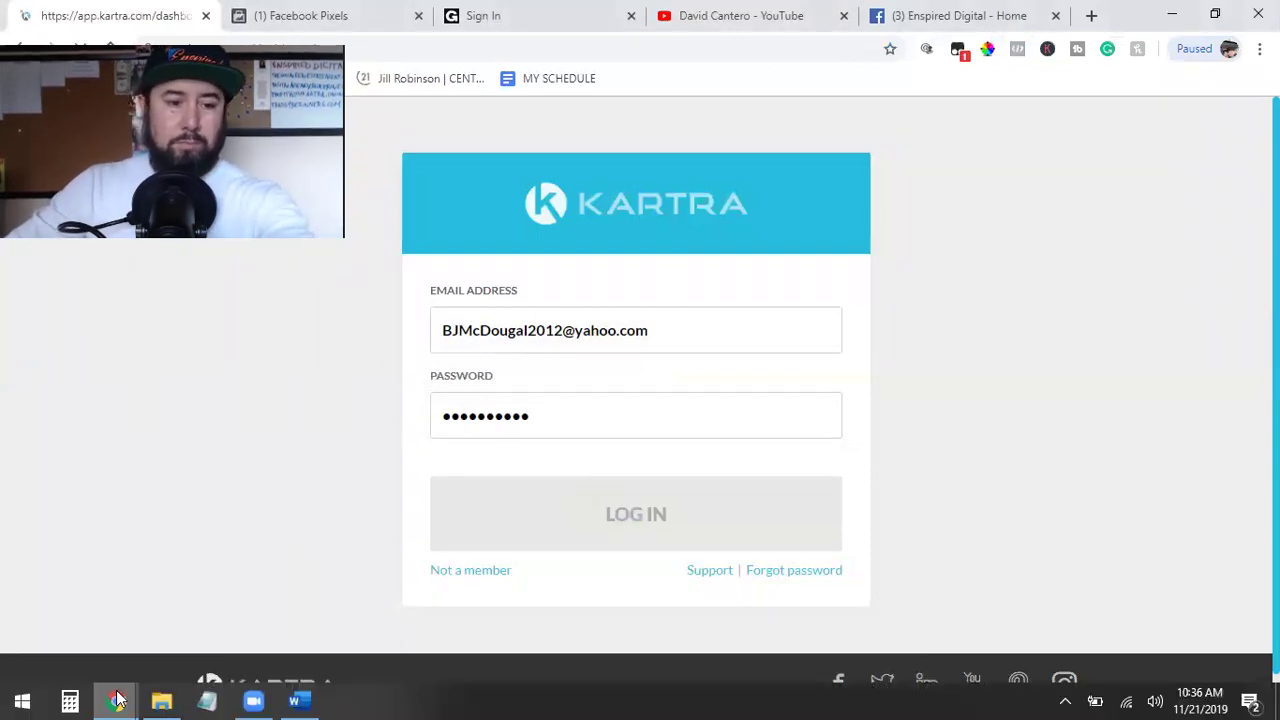
{"action": "left_click", "coordinate": [288, 622]}
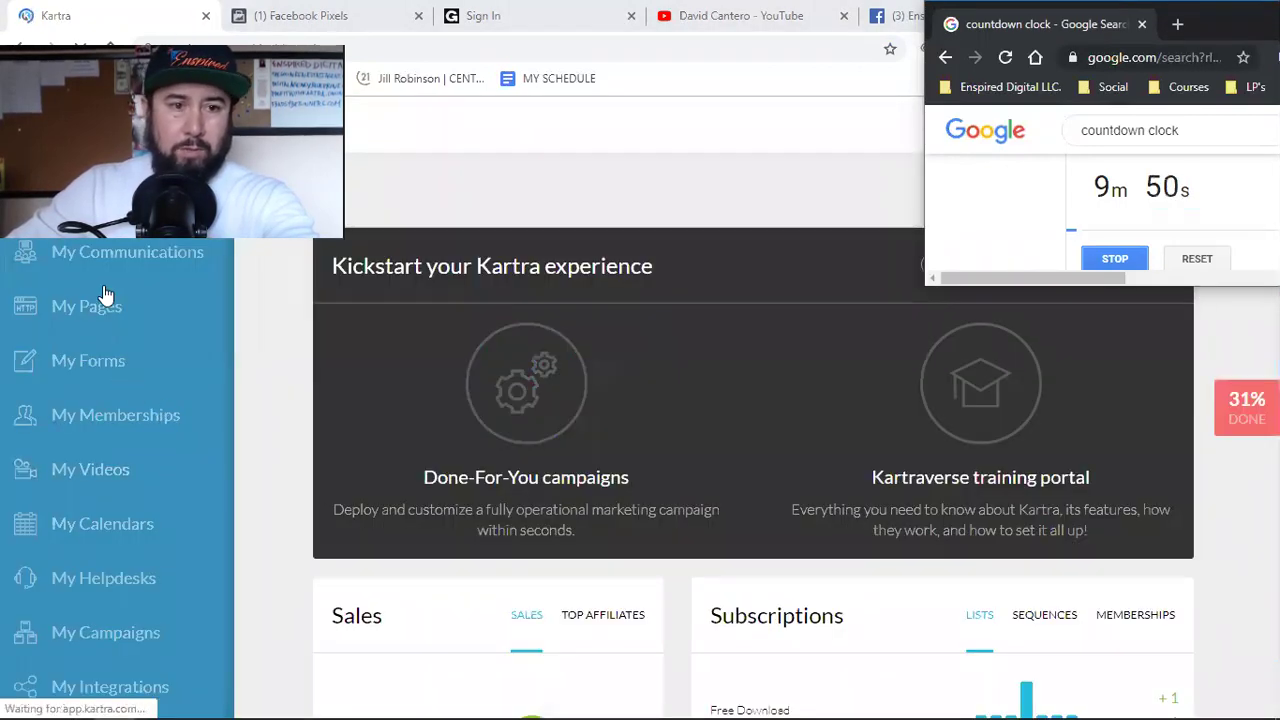
Step: Start a new page in My Pages using the dark navy Squeeze Pages template with the "Etiam suscipit" headline
{"action": "left_click", "coordinate": [102, 300]}
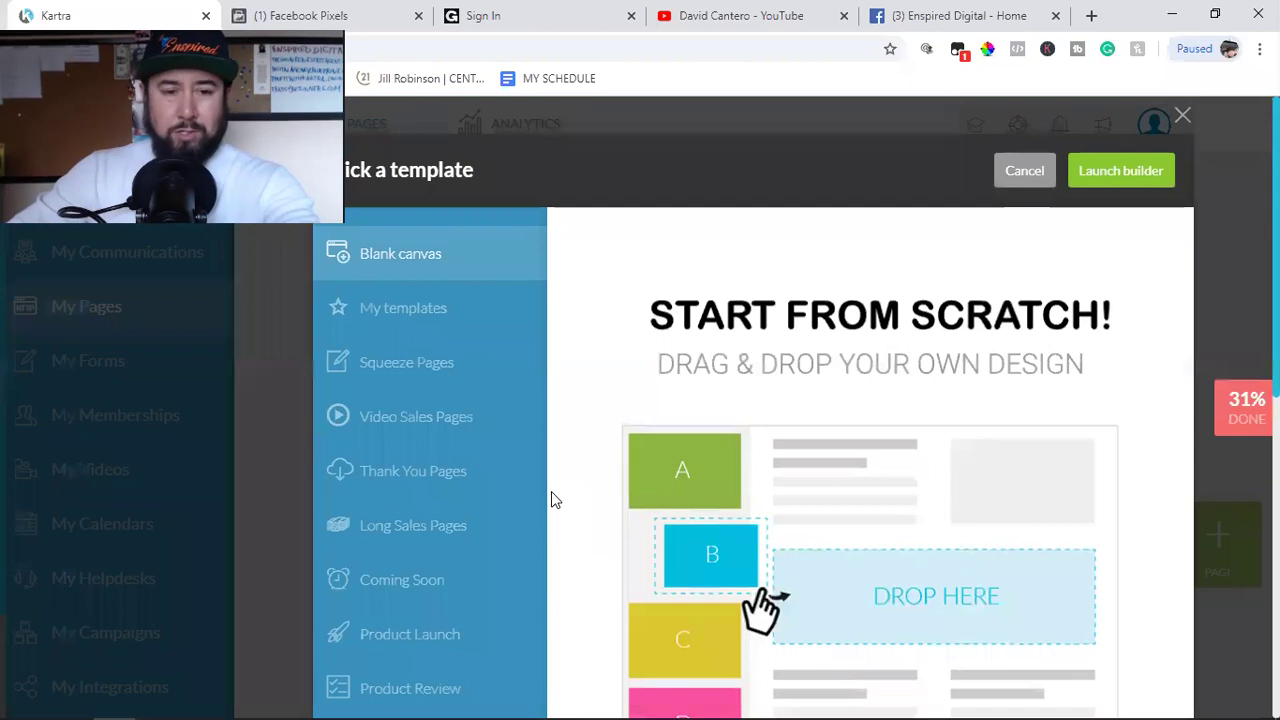
{"action": "left_click", "coordinate": [407, 368]}
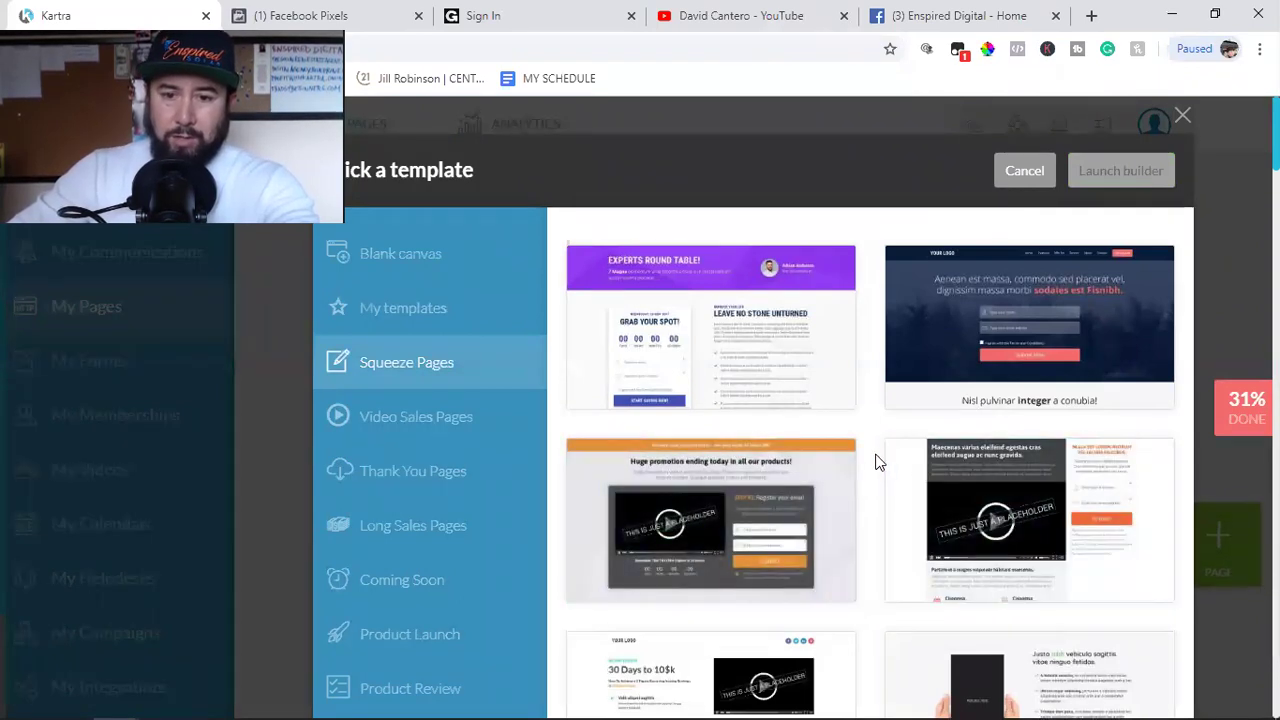
{"action": "scroll", "coordinate": [876, 462], "scroll_direction": "down", "scroll_amount": 3}
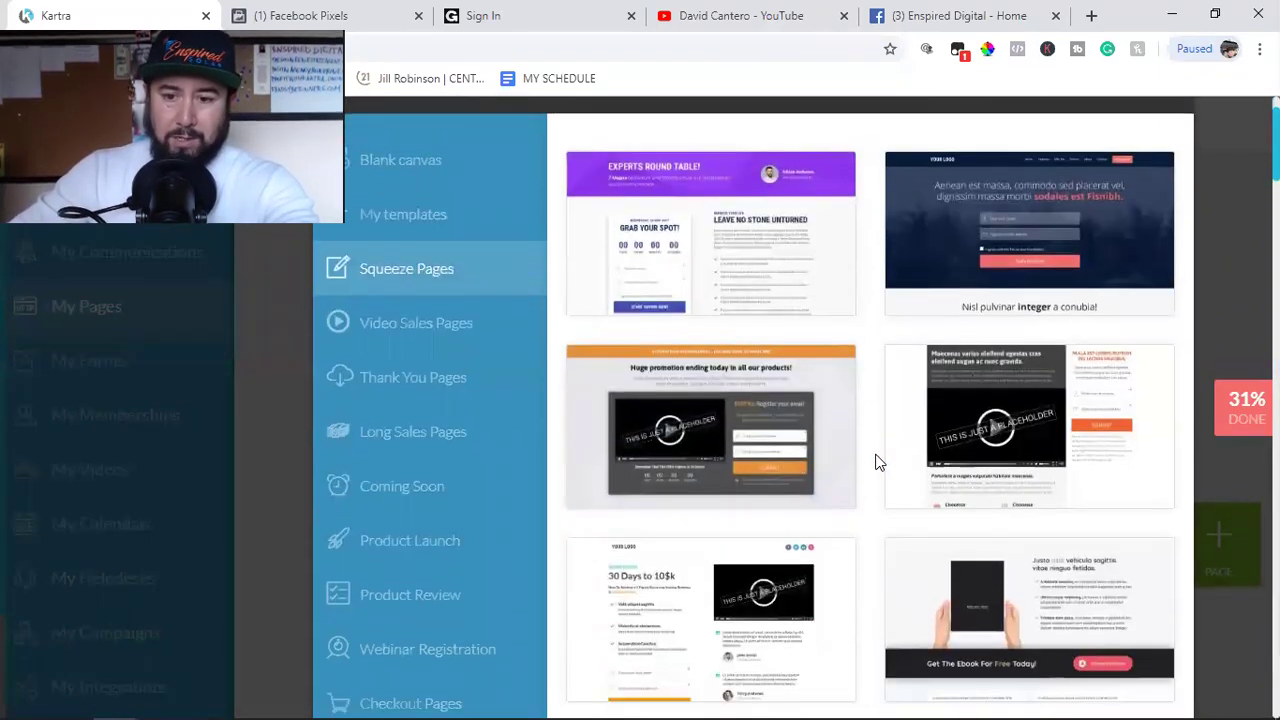
{"action": "scroll", "coordinate": [876, 462], "scroll_direction": "down", "scroll_amount": 7}
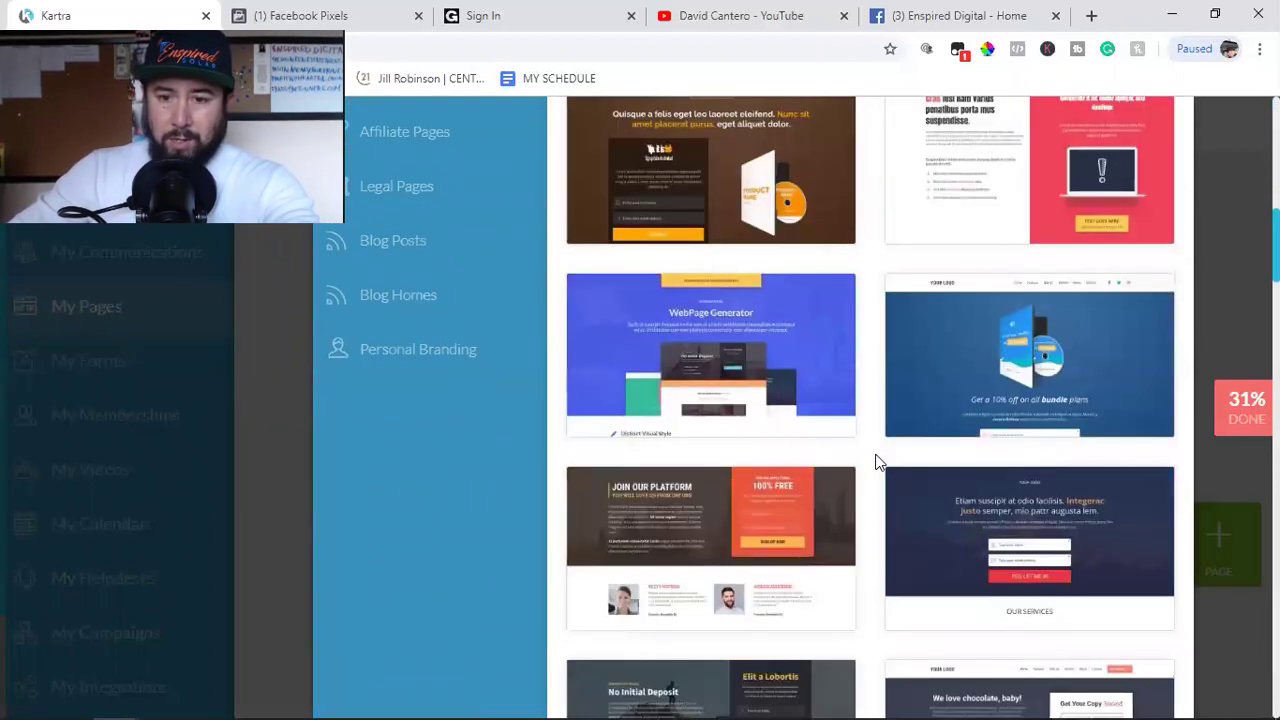
{"action": "scroll", "coordinate": [876, 462], "scroll_direction": "down", "scroll_amount": 1}
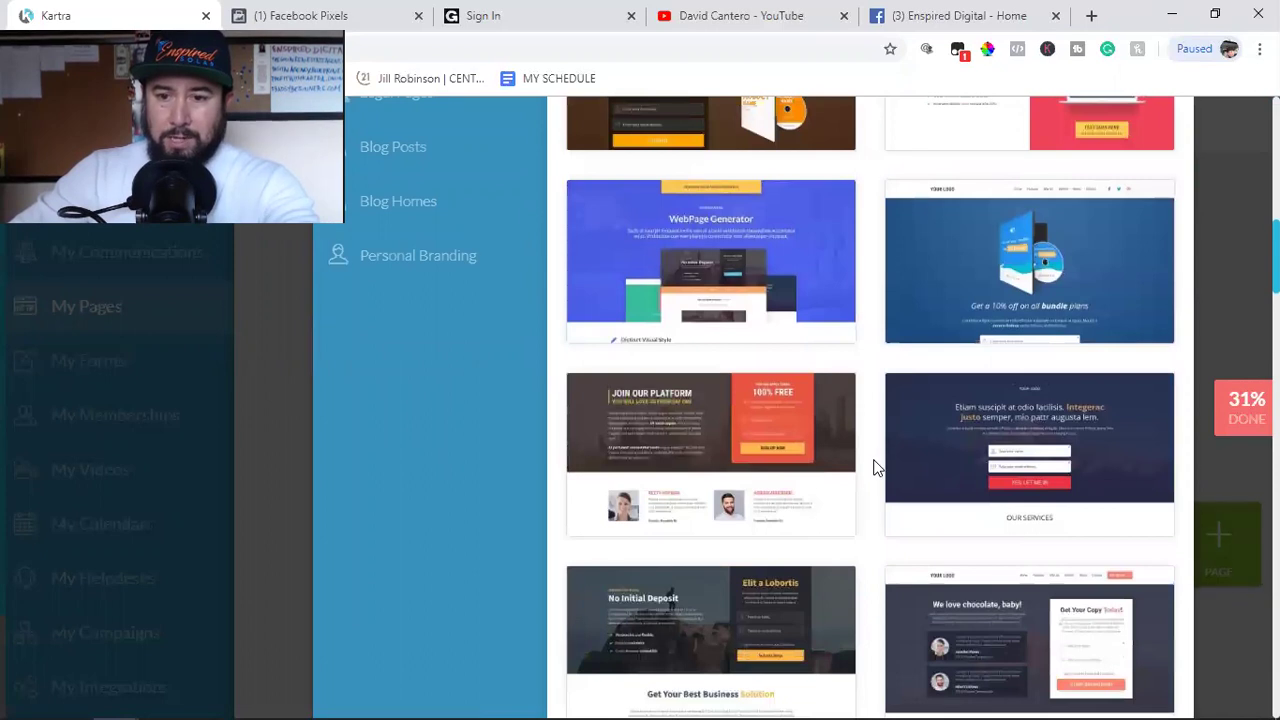
{"action": "mouse_move", "coordinate": [1086, 451]}
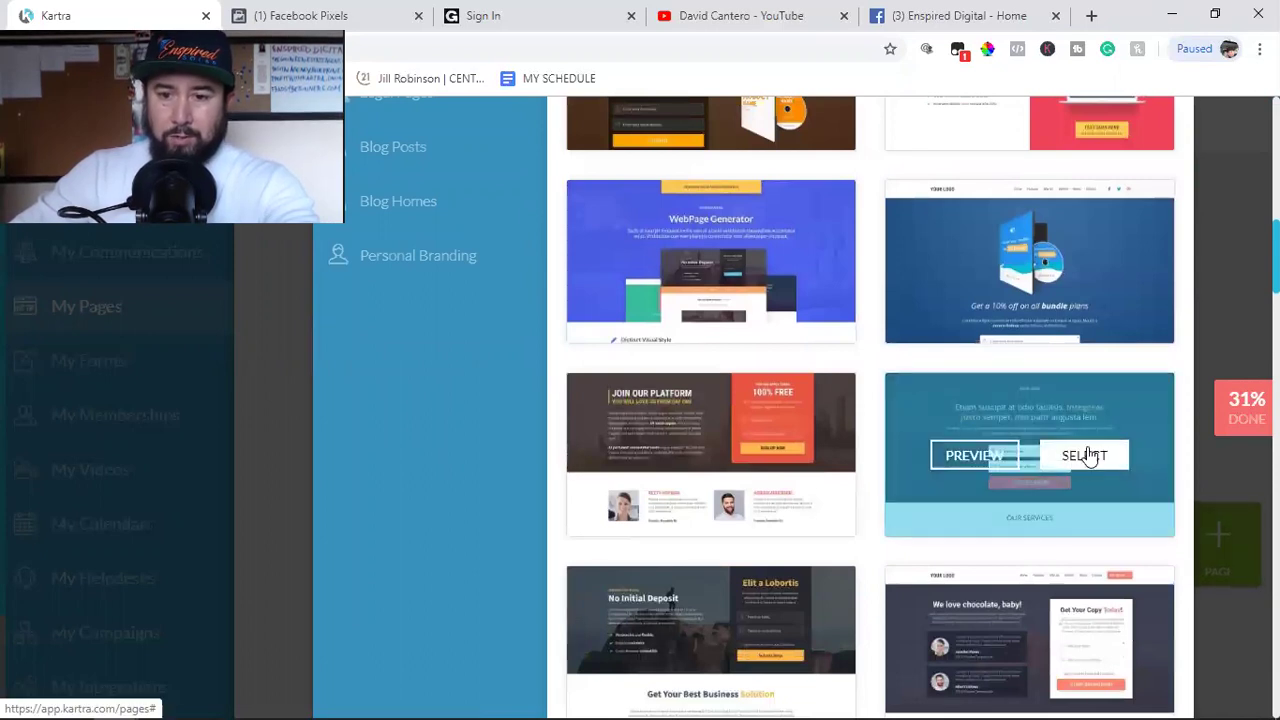
{"action": "scroll", "coordinate": [1000, 456], "scroll_direction": "up", "scroll_amount": 5}
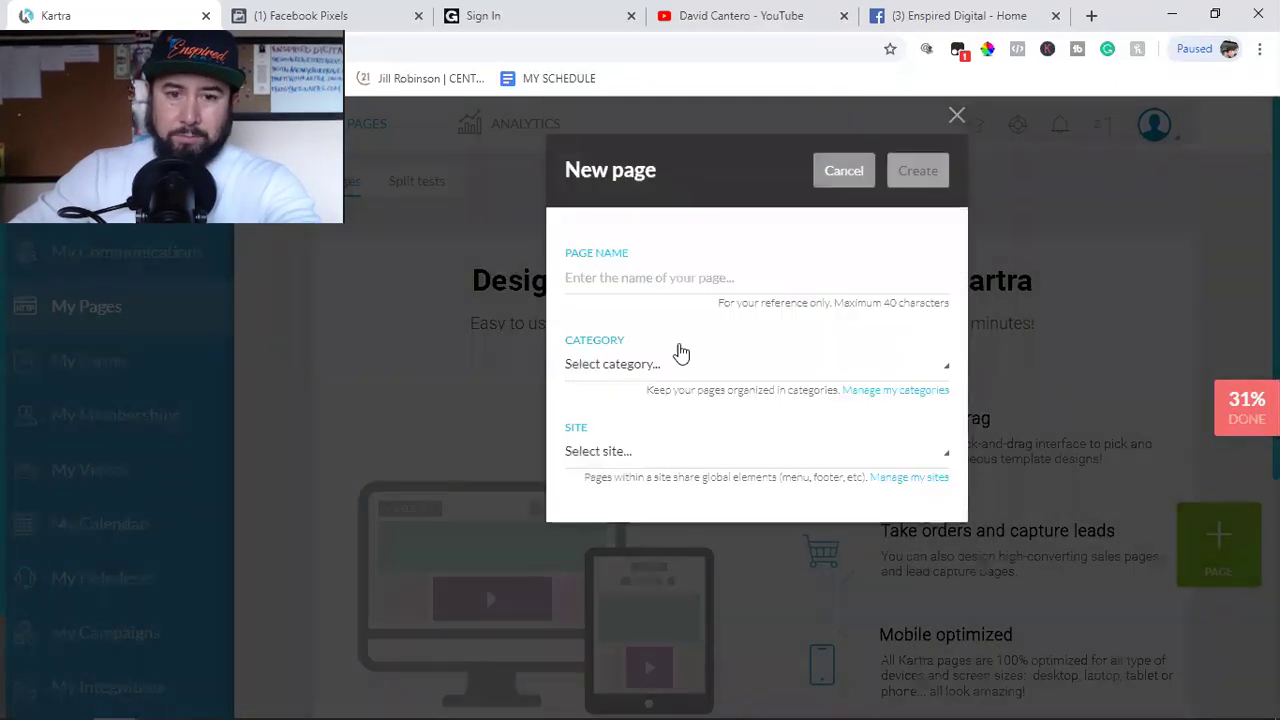
Step: Name the new page "Free Download Opt-In"
{"action": "left_click", "coordinate": [670, 278]}
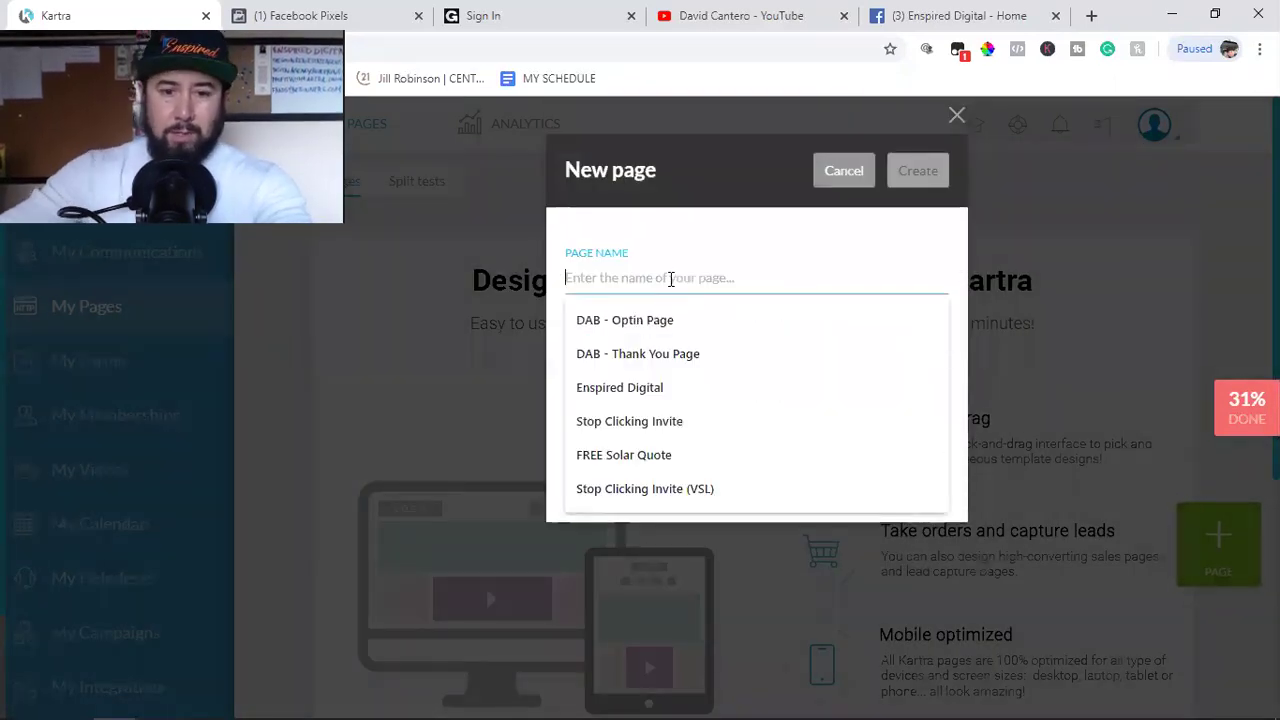
{"action": "type", "text": "O"}
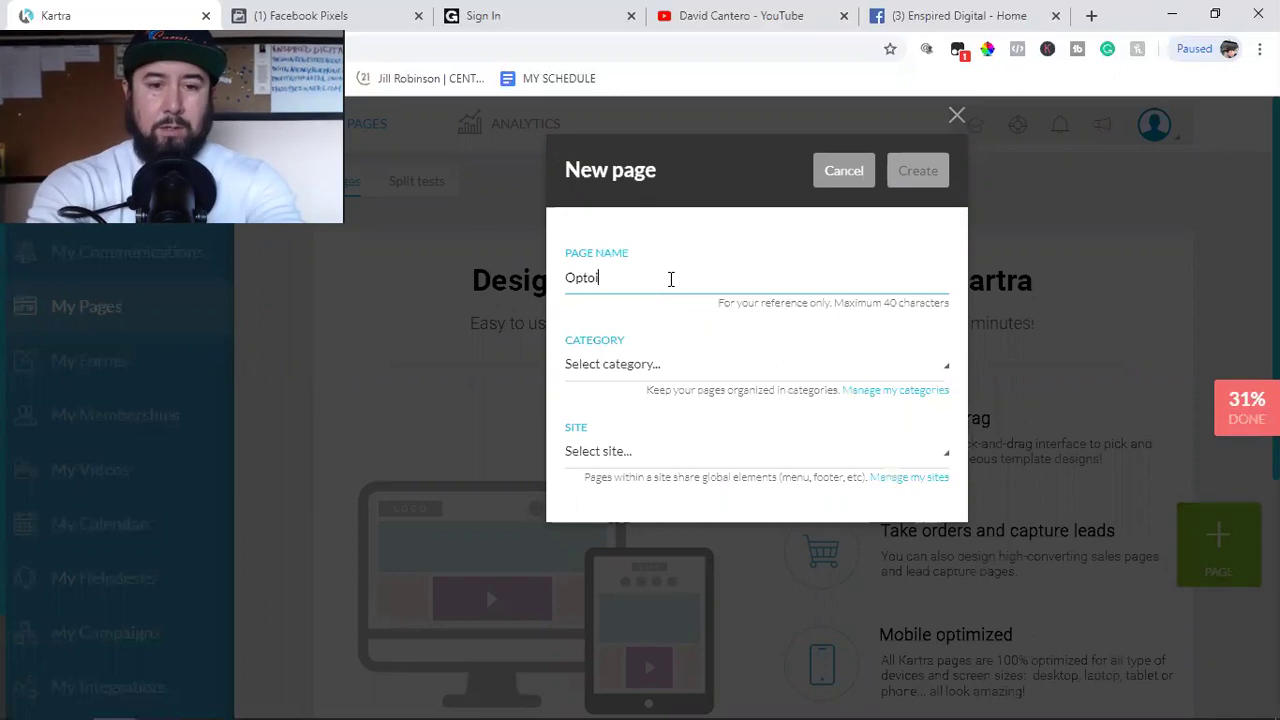
{"action": "type", "text": "pt "}
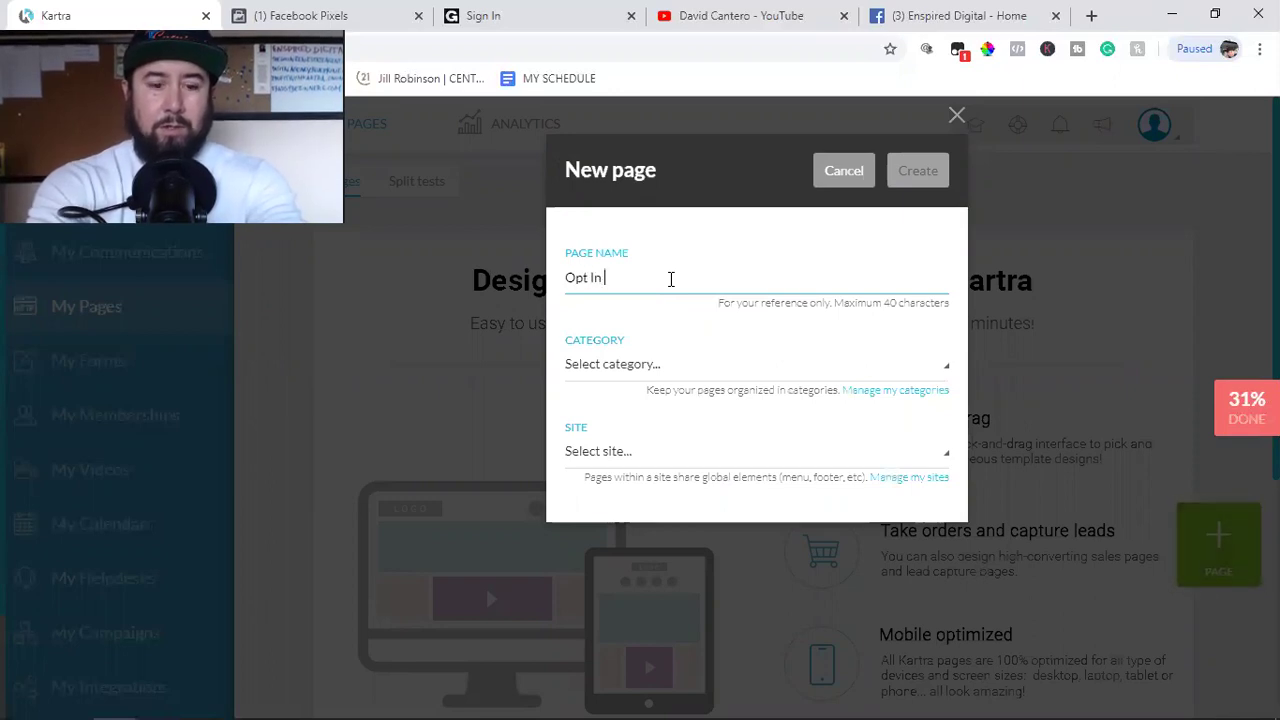
{"action": "type", "text": "In"}
{"action": "key", "text": "BackSpace"}
{"action": "key", "text": "BackSpace"}
{"action": "key", "text": "BackSpace"}
{"action": "key", "text": "BackSpace"}
{"action": "key", "text": "BackSpace"}
{"action": "key", "text": "BackSpace"}
{"action": "type", "text": "Free"}
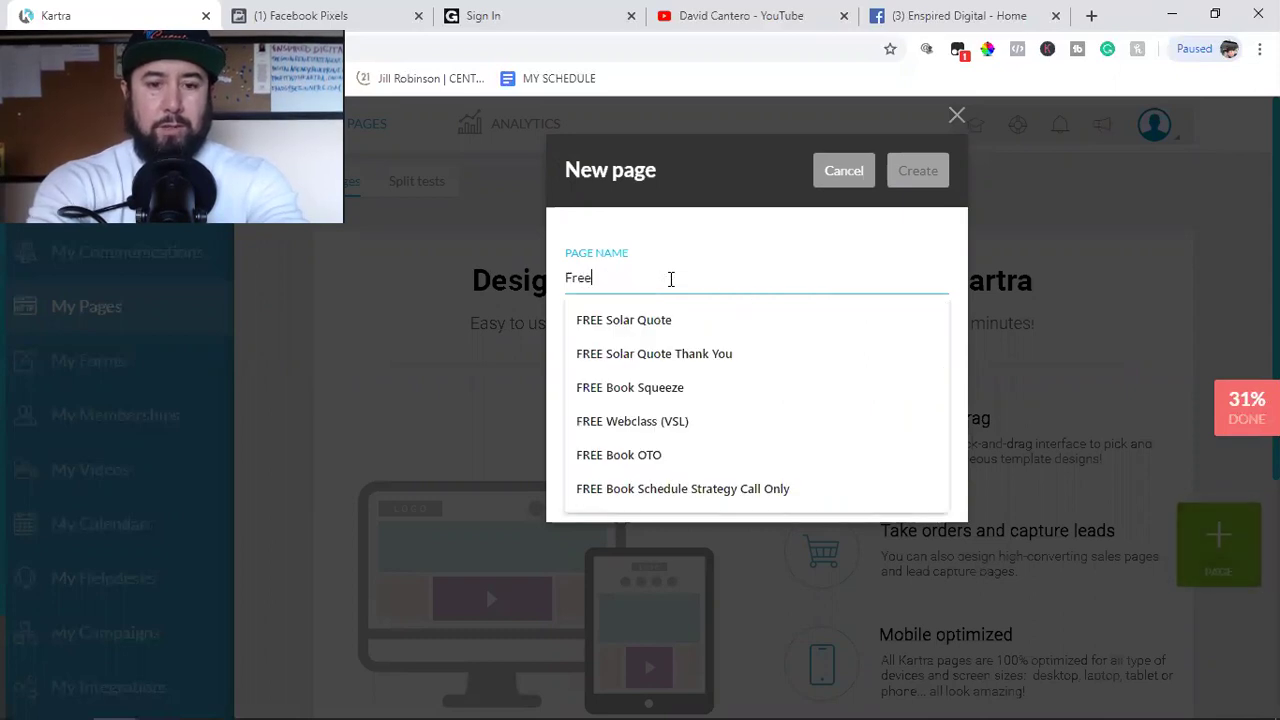
{"action": "type", "text": " D"}
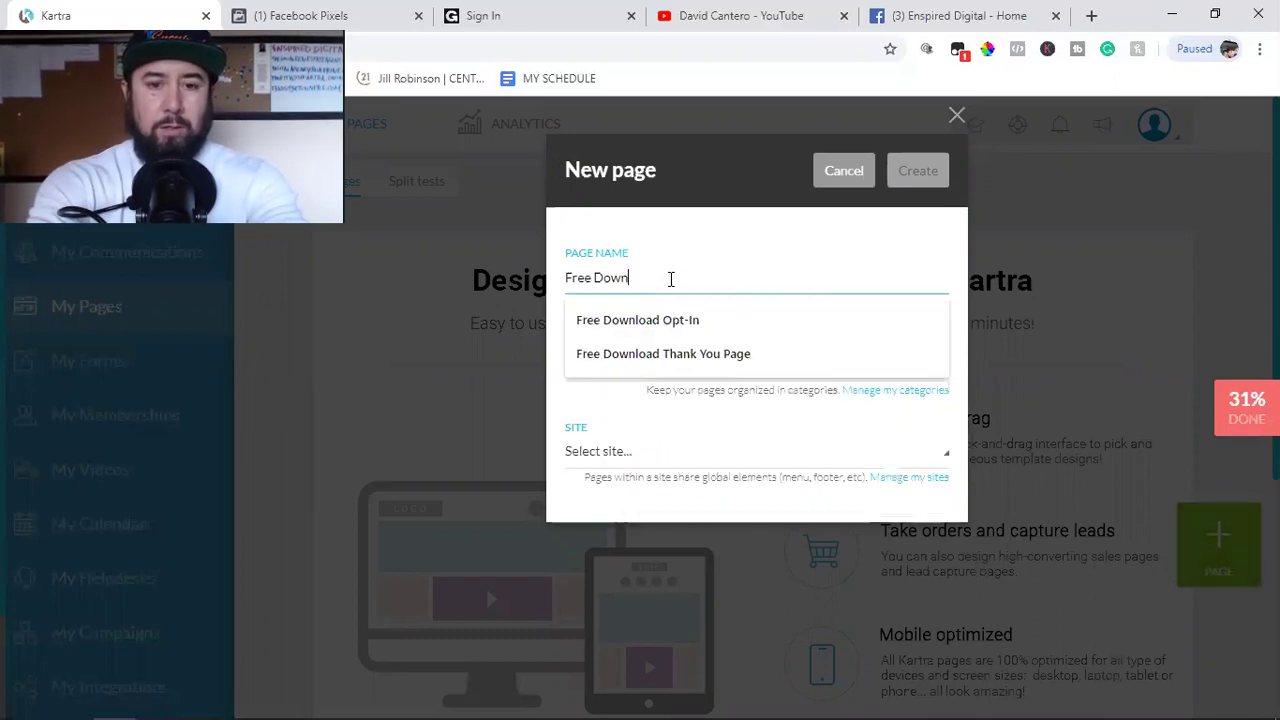
{"action": "type", "text": "own"}
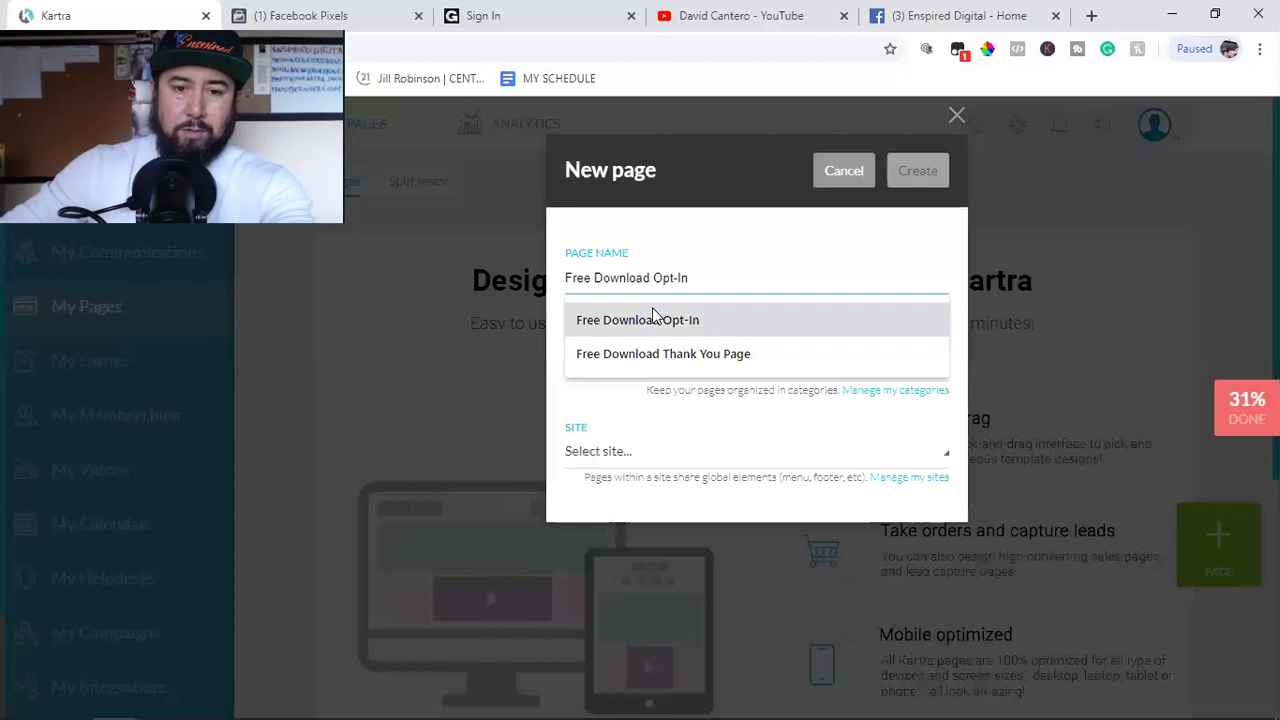
{"action": "left_click", "coordinate": [651, 319]}
Step: Assign the page to the Free Download category with no site in particular and create it
{"action": "left_click", "coordinate": [634, 365]}
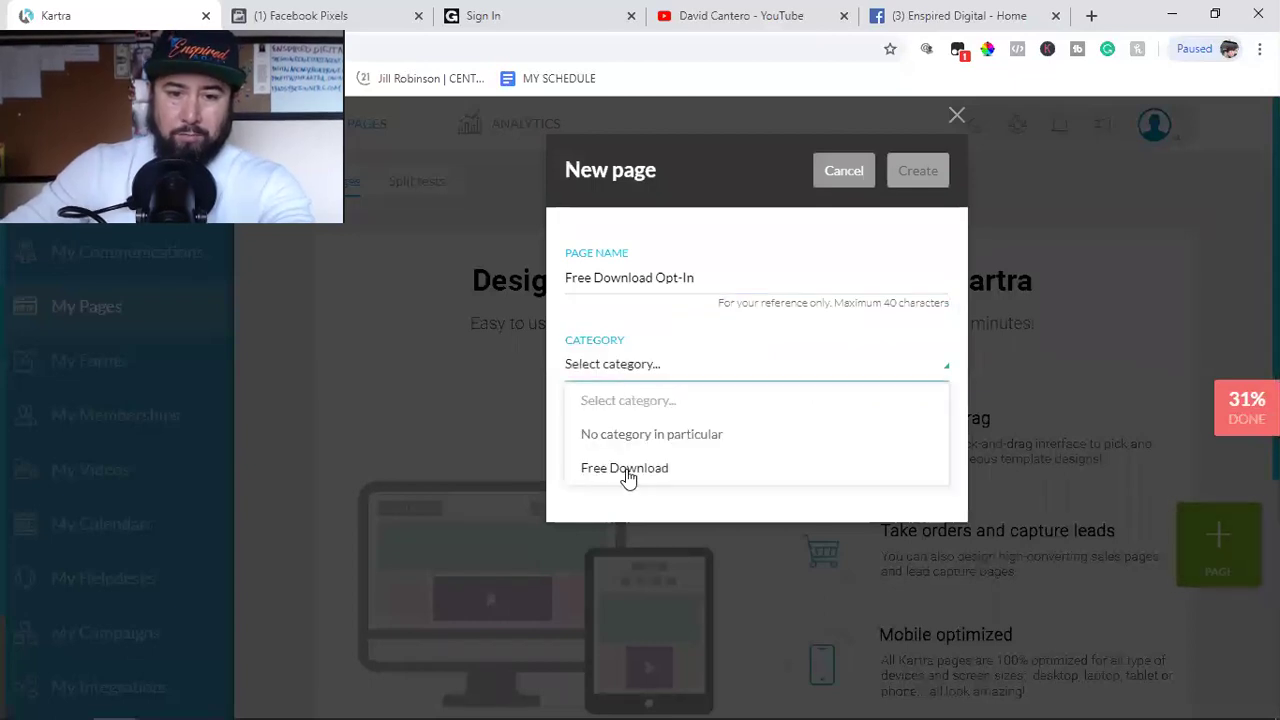
{"action": "left_click", "coordinate": [627, 468]}
{"action": "left_click", "coordinate": [620, 455]}
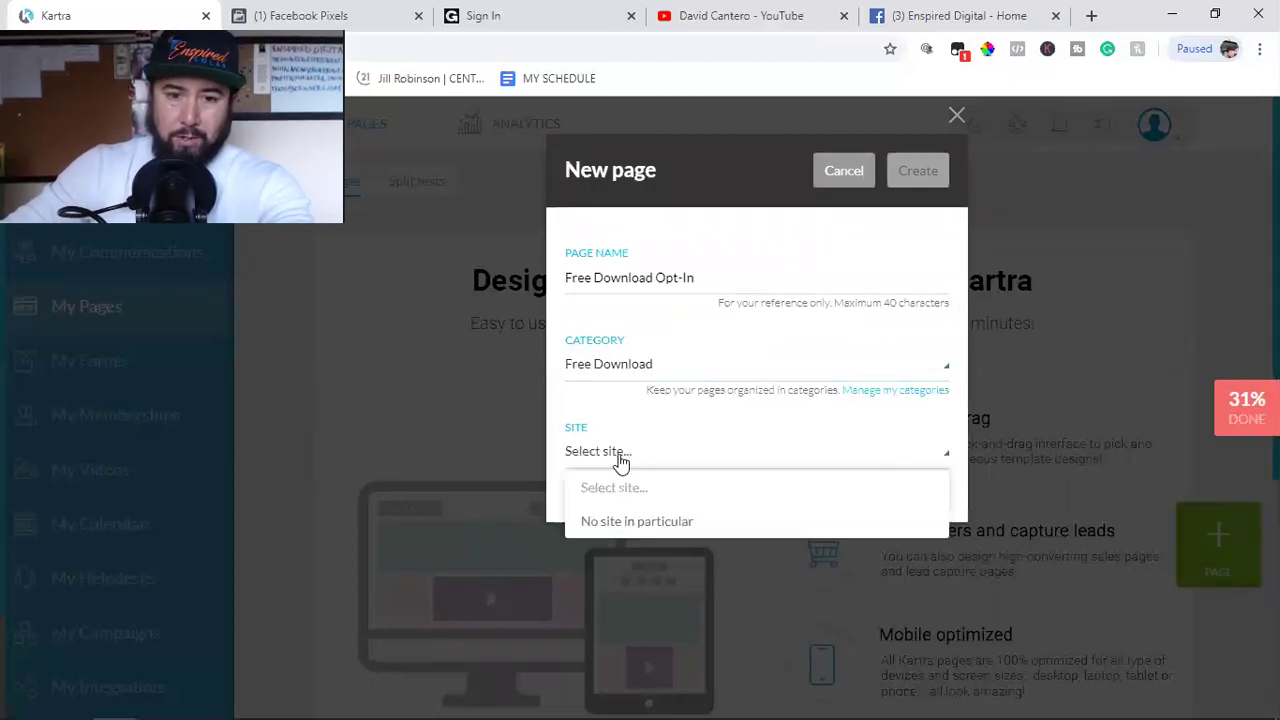
{"action": "left_click", "coordinate": [615, 525]}
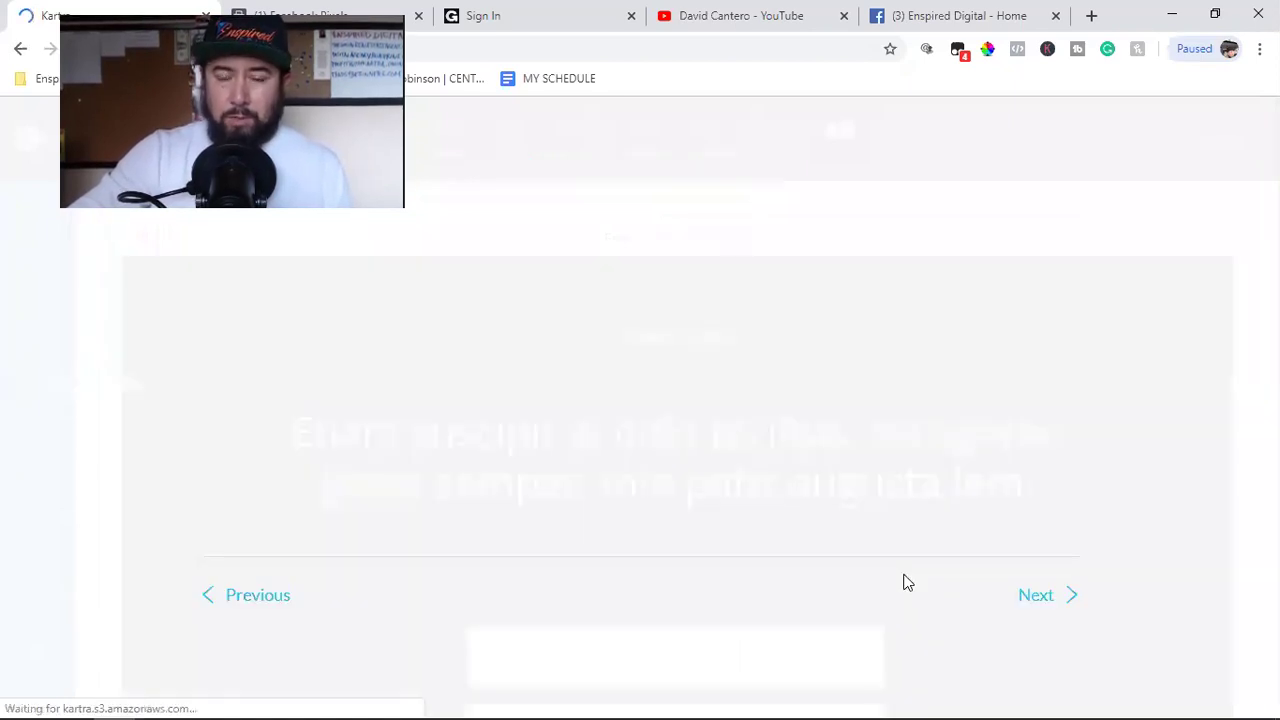
Step: Go through the page builder's introductory tutorial to its end and get started with editing the page
{"action": "left_click", "coordinate": [1040, 598]}
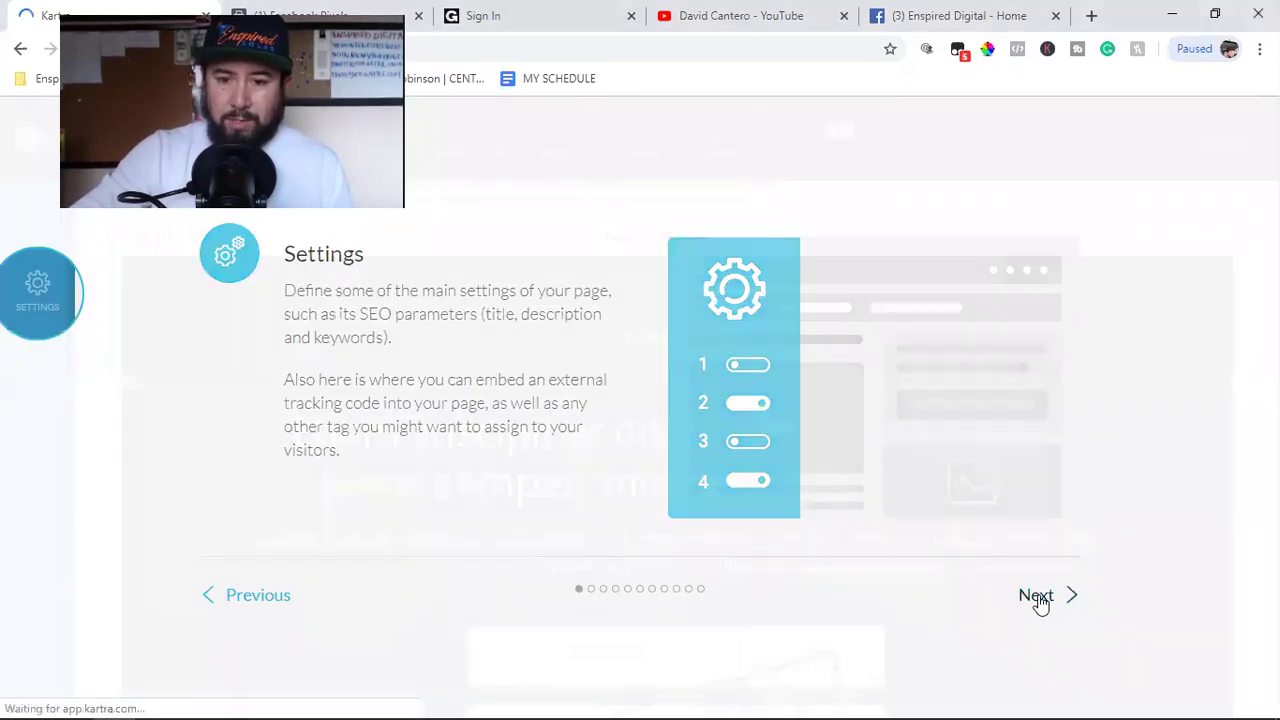
{"action": "left_click", "coordinate": [1038, 597]}
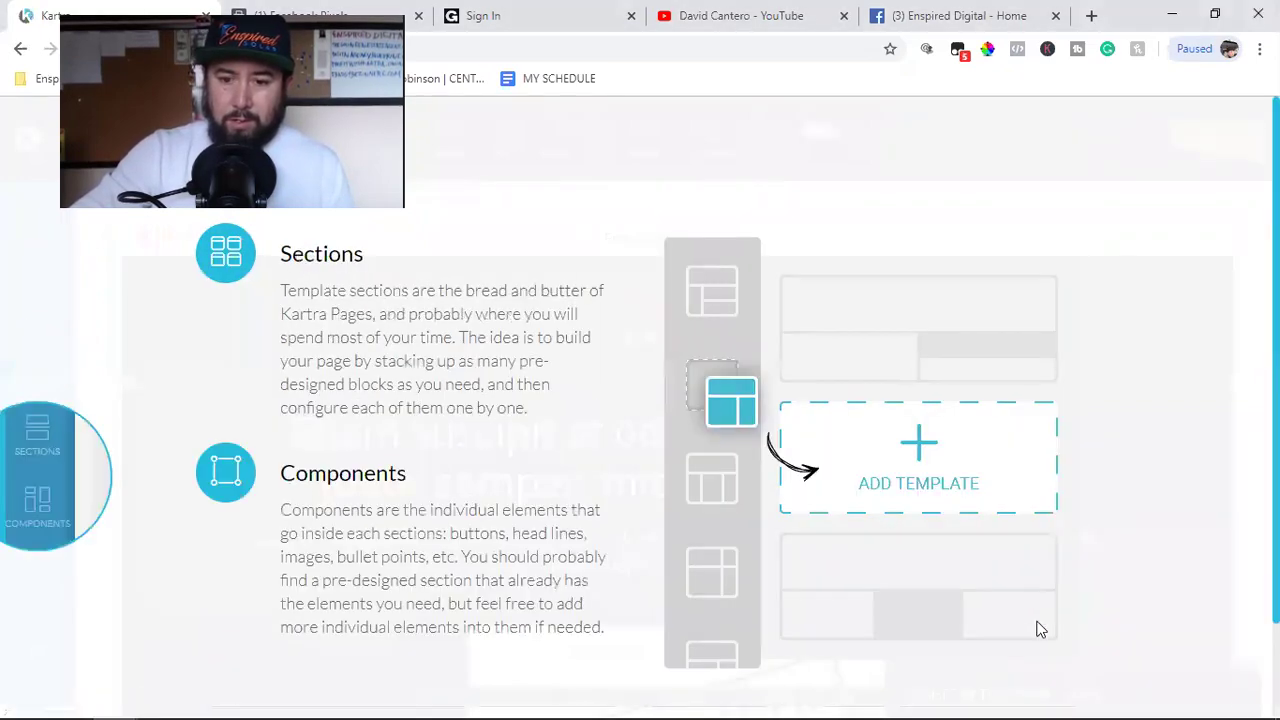
{"action": "scroll", "coordinate": [1040, 628], "scroll_direction": "down", "scroll_amount": 1}
{"action": "left_click", "coordinate": [1036, 634]}
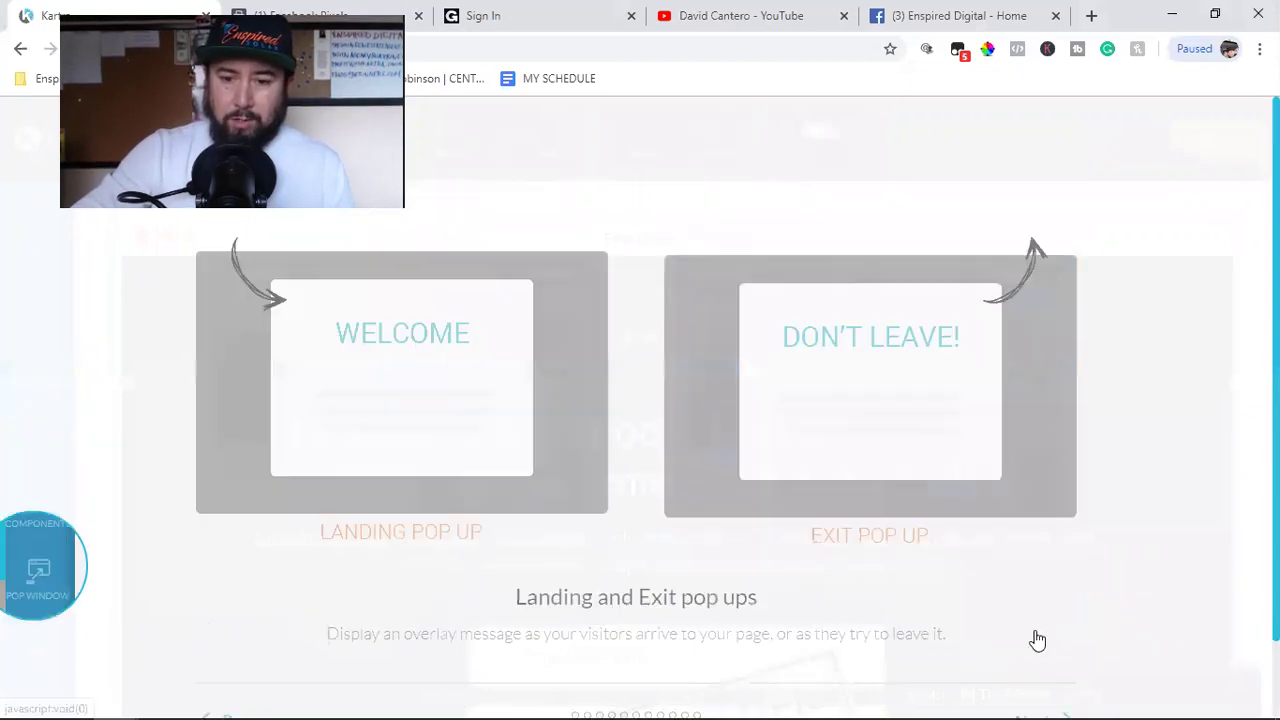
{"action": "scroll", "coordinate": [1038, 640], "scroll_direction": "down", "scroll_amount": 1}
{"action": "left_click", "coordinate": [1046, 603]}
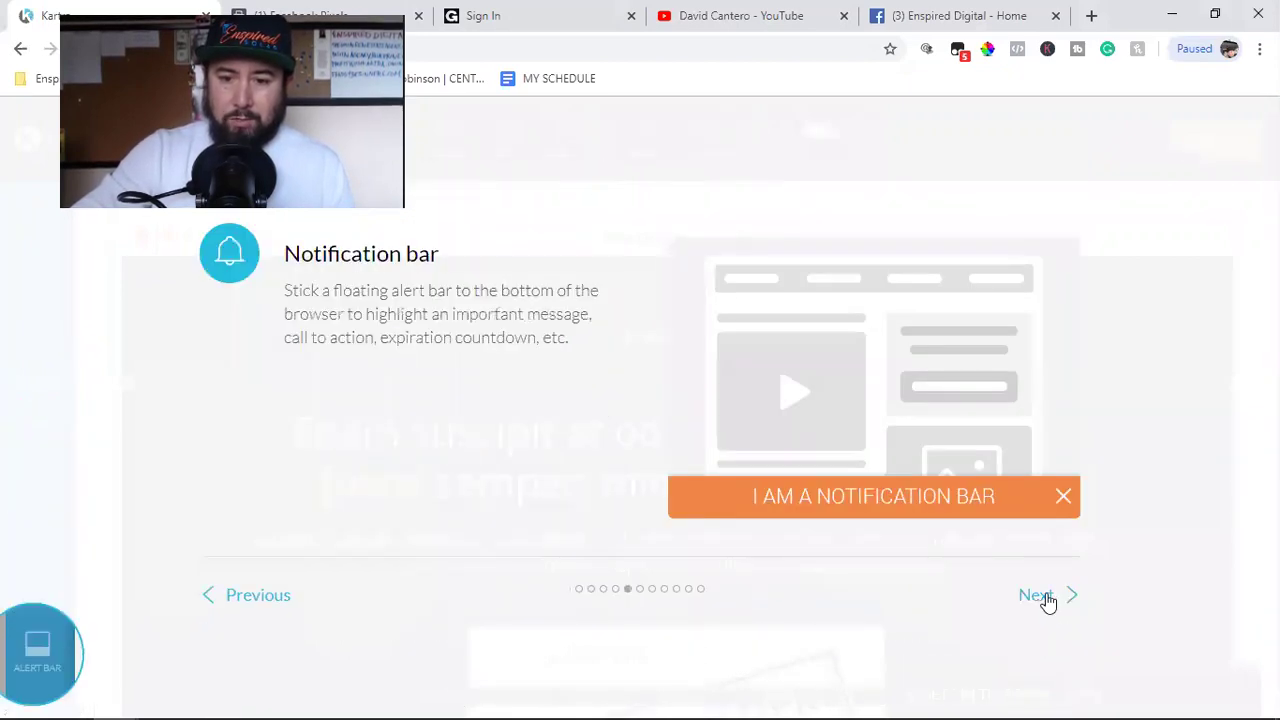
{"action": "left_click", "coordinate": [1046, 600]}
{"action": "scroll", "coordinate": [1038, 635], "scroll_direction": "down", "scroll_amount": 1}
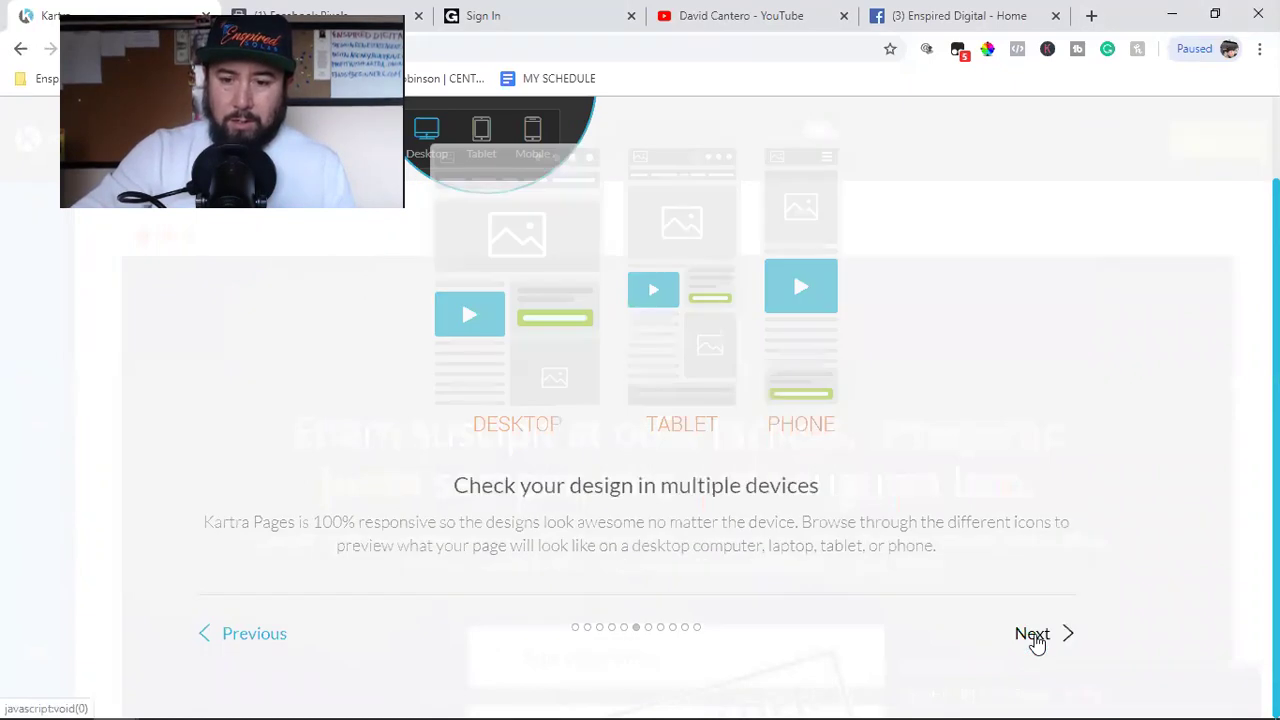
{"action": "left_click", "coordinate": [1036, 636]}
{"action": "left_click", "coordinate": [1036, 636]}
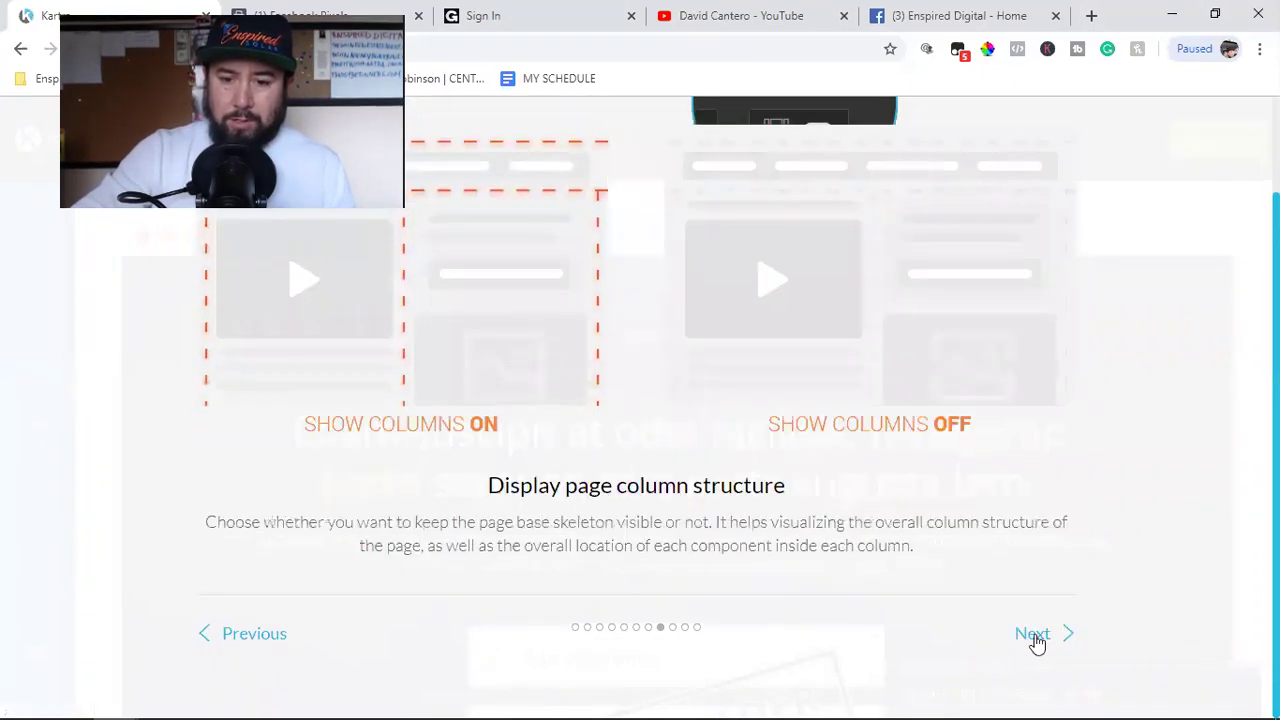
{"action": "left_click", "coordinate": [1036, 636]}
{"action": "scroll", "coordinate": [1038, 643], "scroll_direction": "down", "scroll_amount": 2}
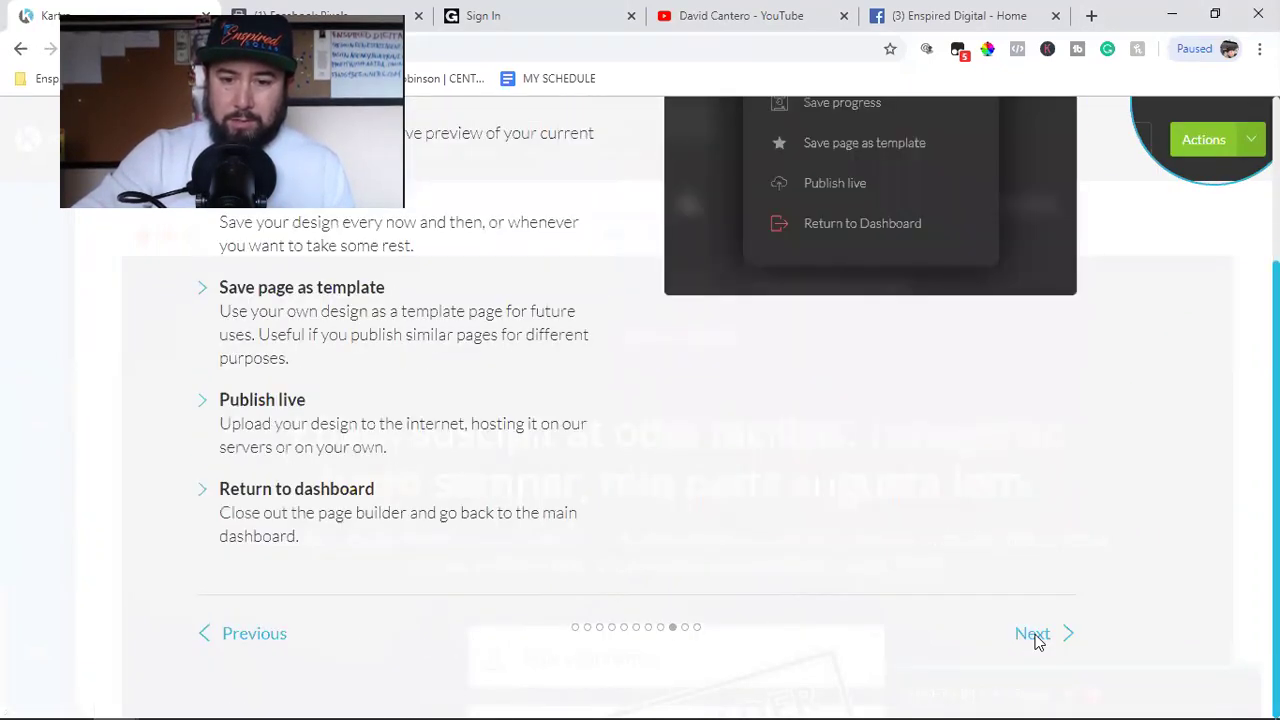
{"action": "left_click", "coordinate": [1036, 636]}
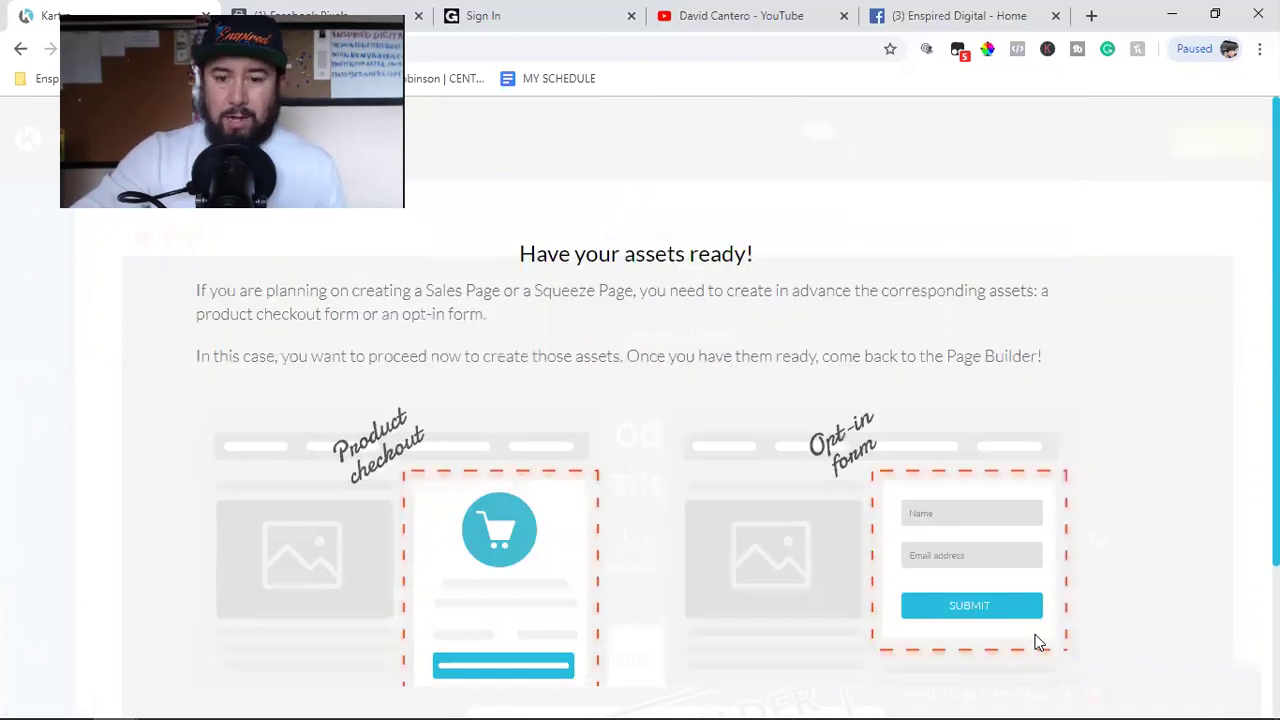
{"action": "left_click", "coordinate": [1036, 636]}
{"action": "scroll", "coordinate": [1038, 643], "scroll_direction": "down", "scroll_amount": 3}
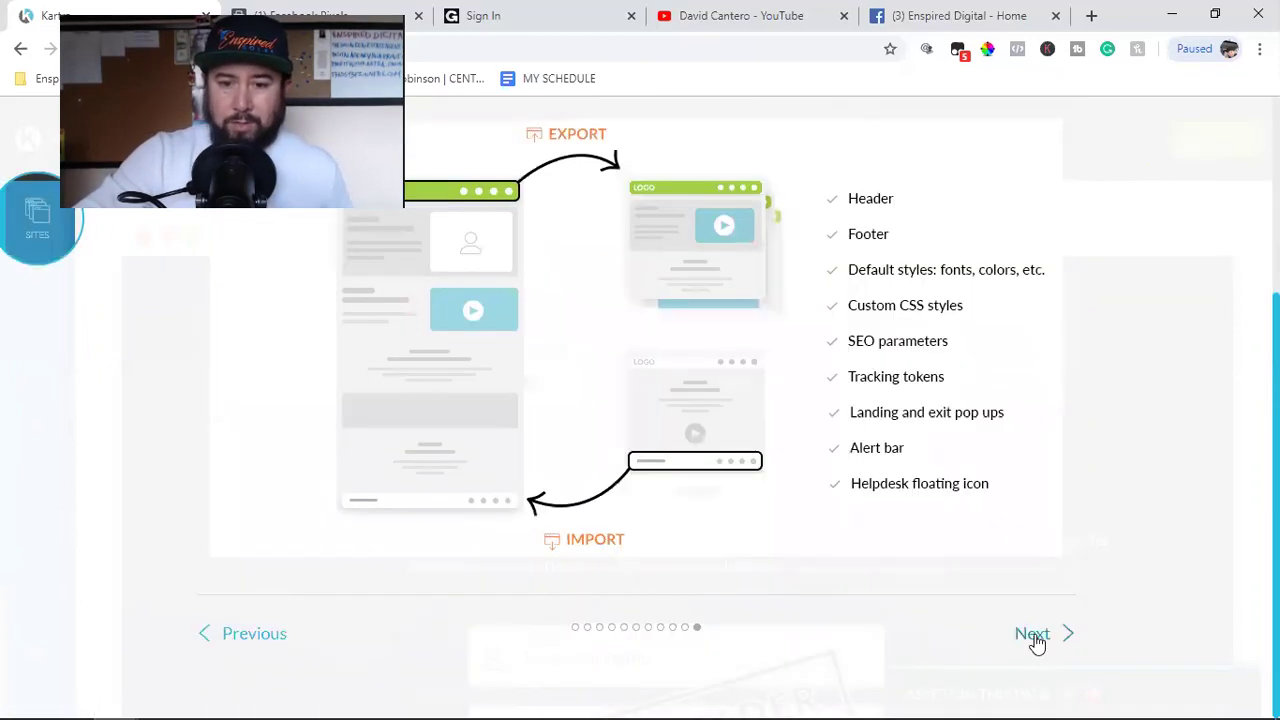
{"action": "left_click", "coordinate": [1037, 643]}
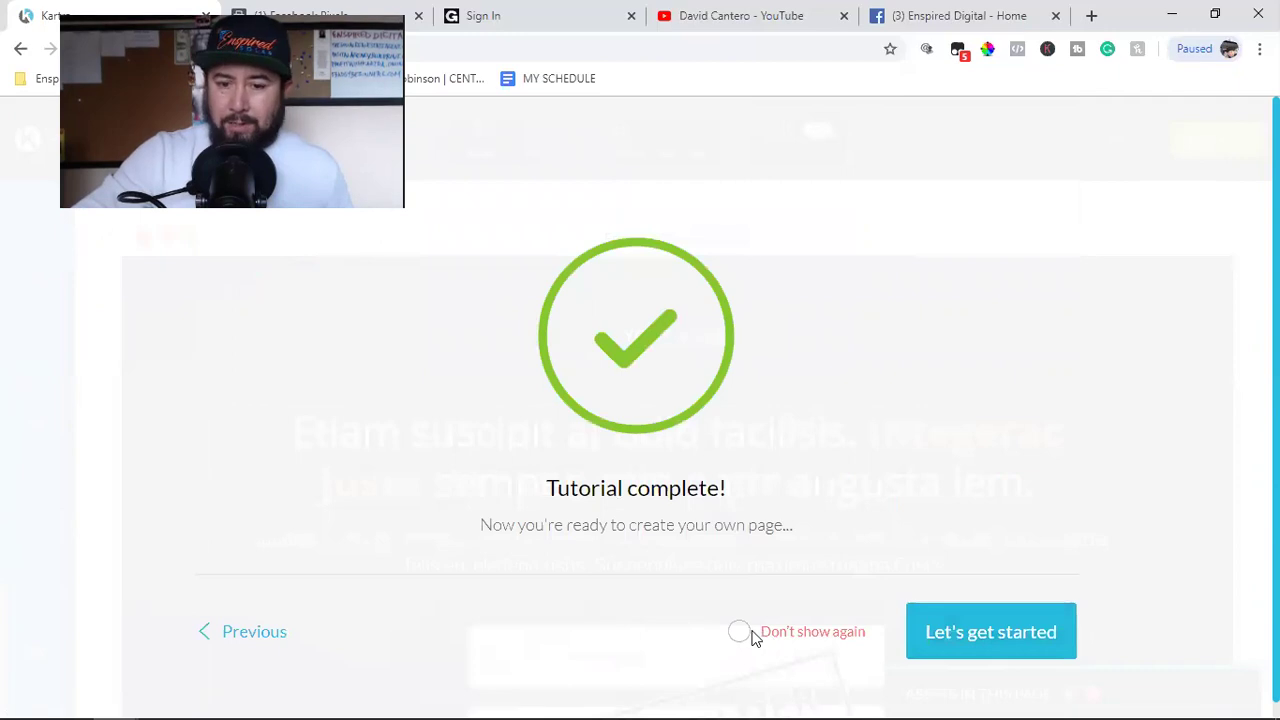
{"action": "left_click", "coordinate": [1023, 640]}
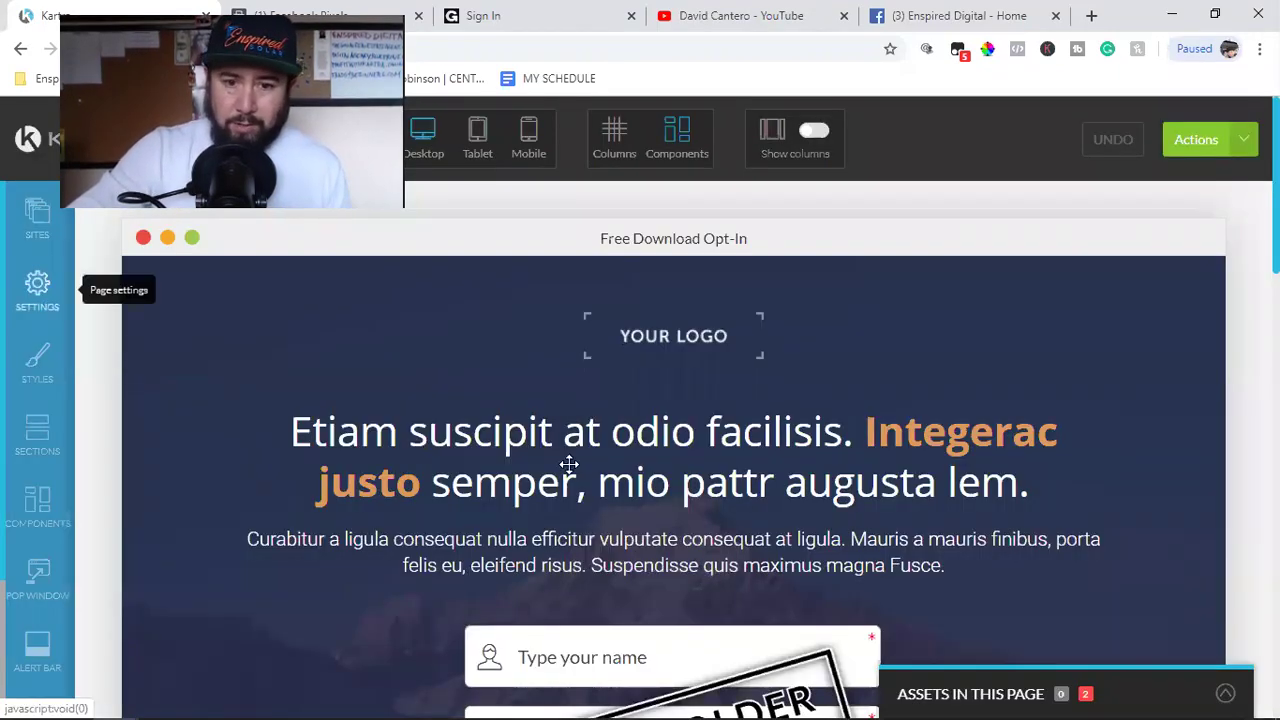
Step: Delete the five characters before the final "o" of "odio" in the headline, leaving "Etiam suscipit ao facilisis"
{"action": "scroll", "coordinate": [685, 448], "scroll_direction": "down", "scroll_amount": 2}
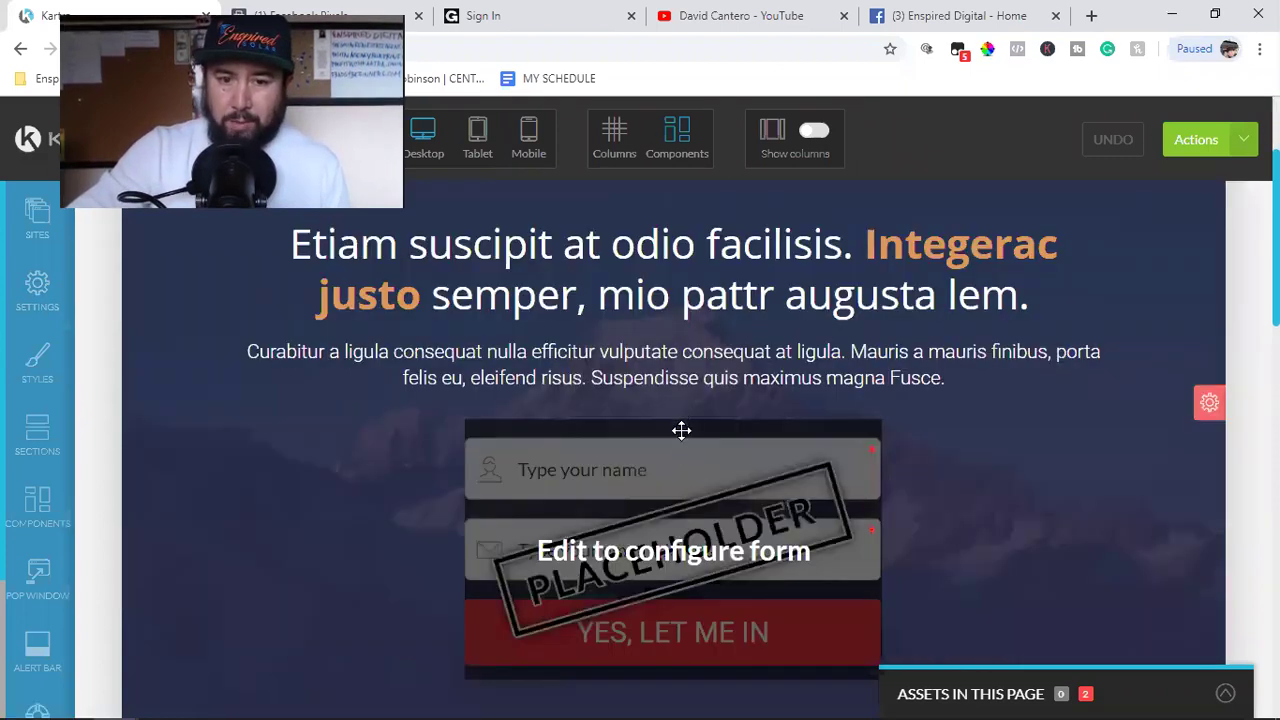
{"action": "scroll", "coordinate": [681, 430], "scroll_direction": "up", "scroll_amount": 1}
{"action": "scroll", "coordinate": [667, 424], "scroll_direction": "up", "scroll_amount": 2}
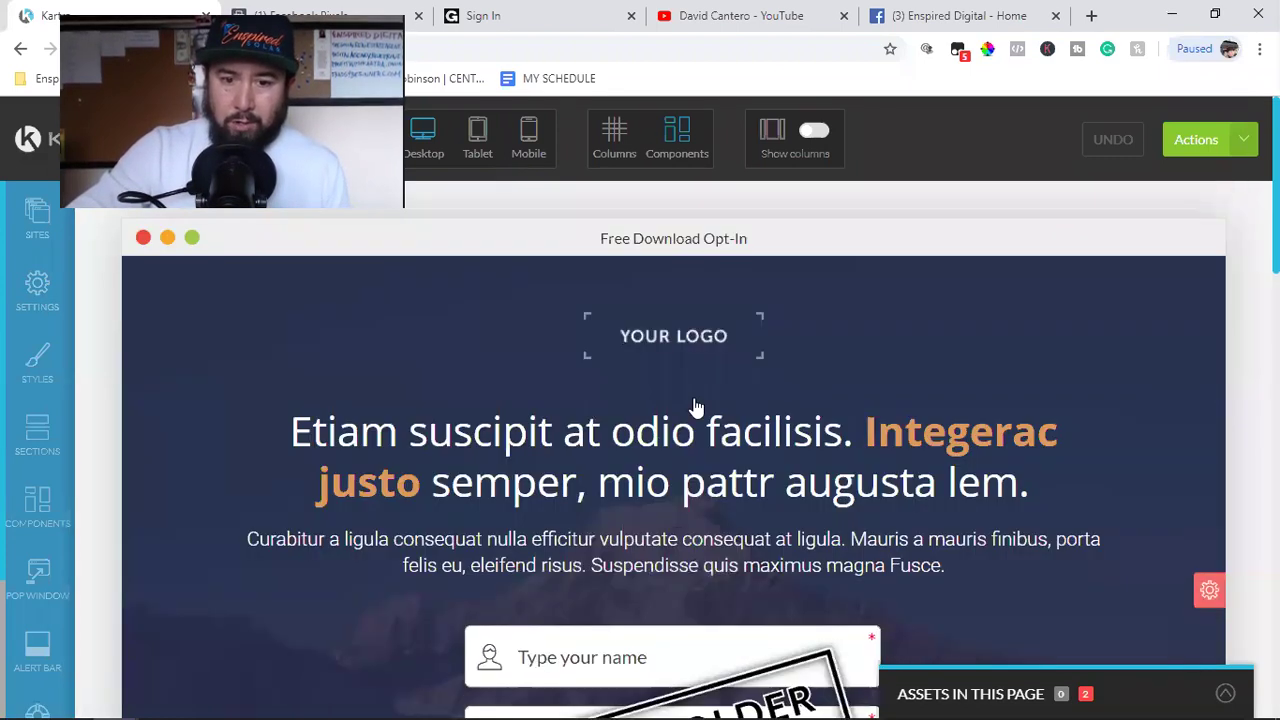
{"action": "left_click", "coordinate": [659, 452]}
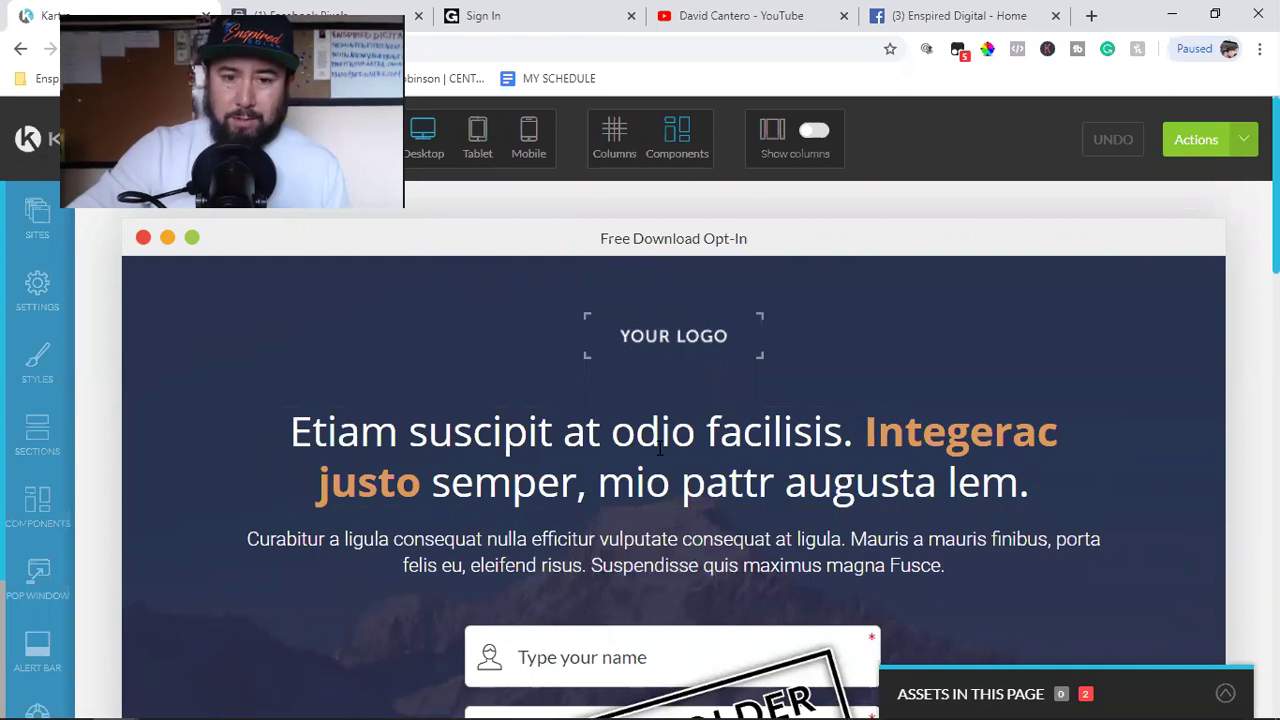
{"action": "double_click", "coordinate": [659, 452]}
{"action": "left_click", "coordinate": [666, 431]}
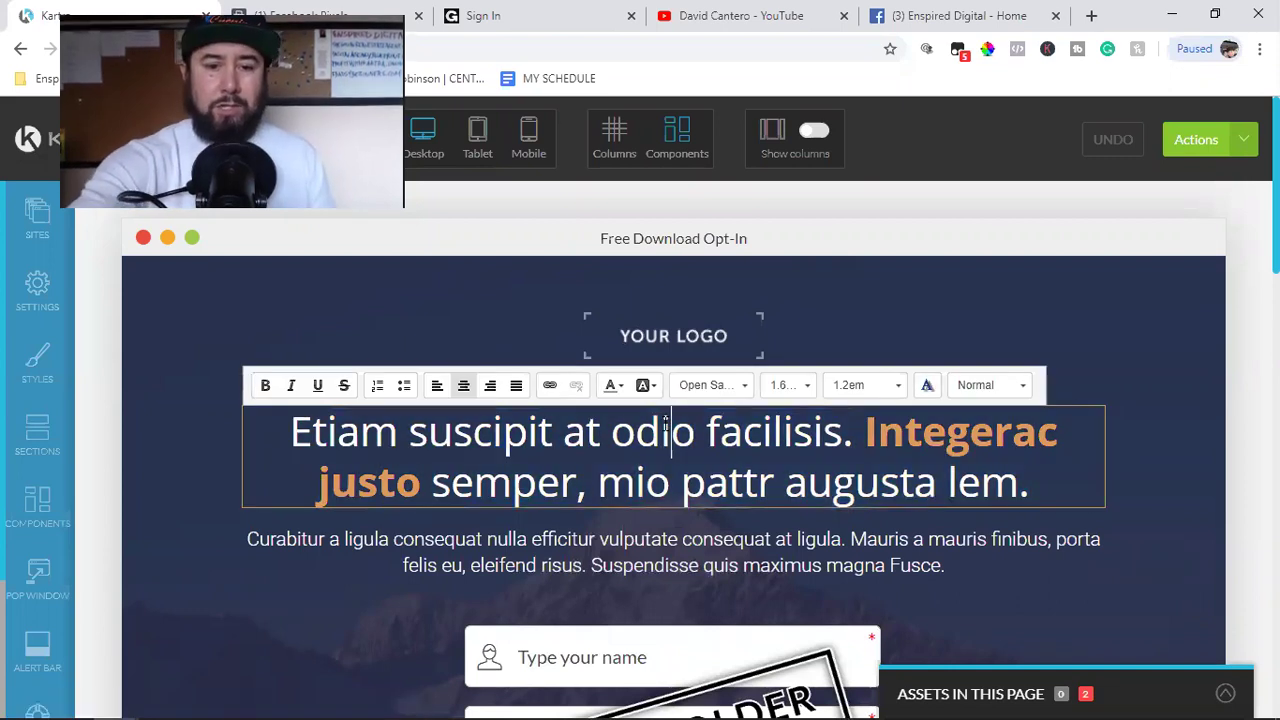
{"action": "key", "text": "BackSpace"}
{"action": "key", "text": "BackSpace"}
{"action": "key", "text": "BackSpace"}
{"action": "key", "text": "BackSpace"}
{"action": "key", "text": "BackSpace"}
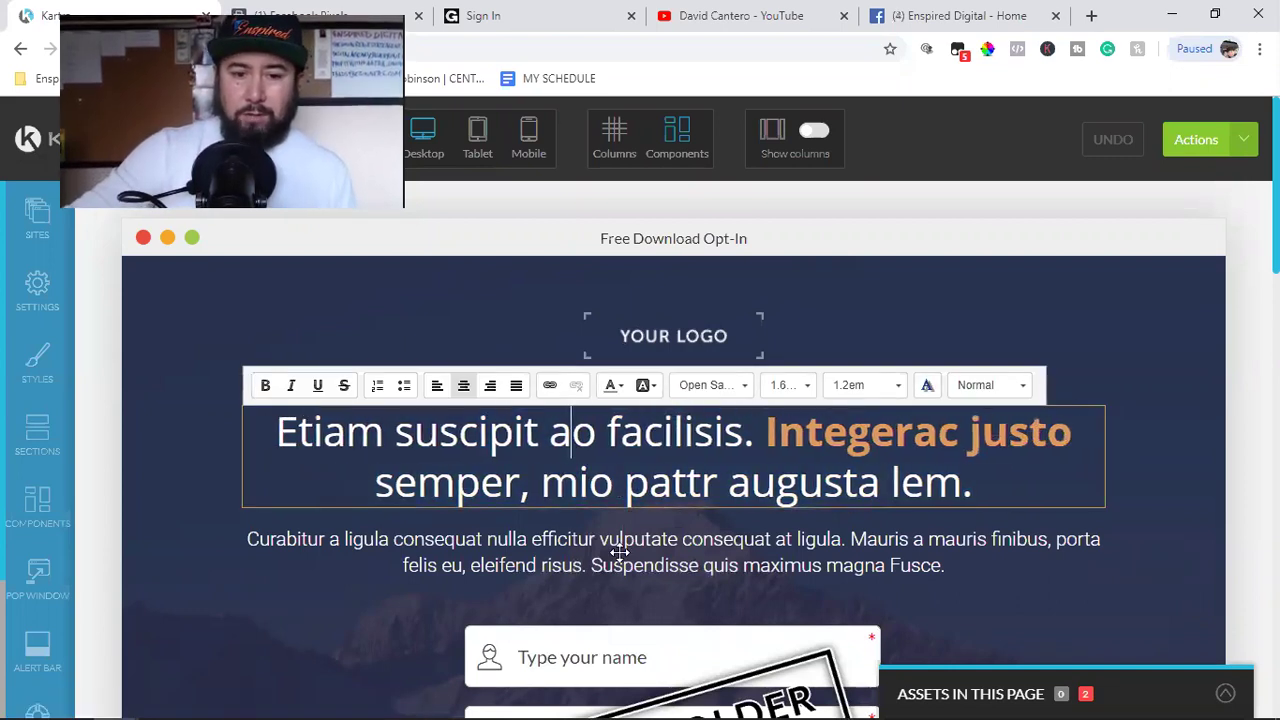
Step: Create a new opt-in form placeholder named "Free Download" and apply it to the page's form
{"action": "scroll", "coordinate": [640, 470], "scroll_direction": "down", "scroll_amount": 2}
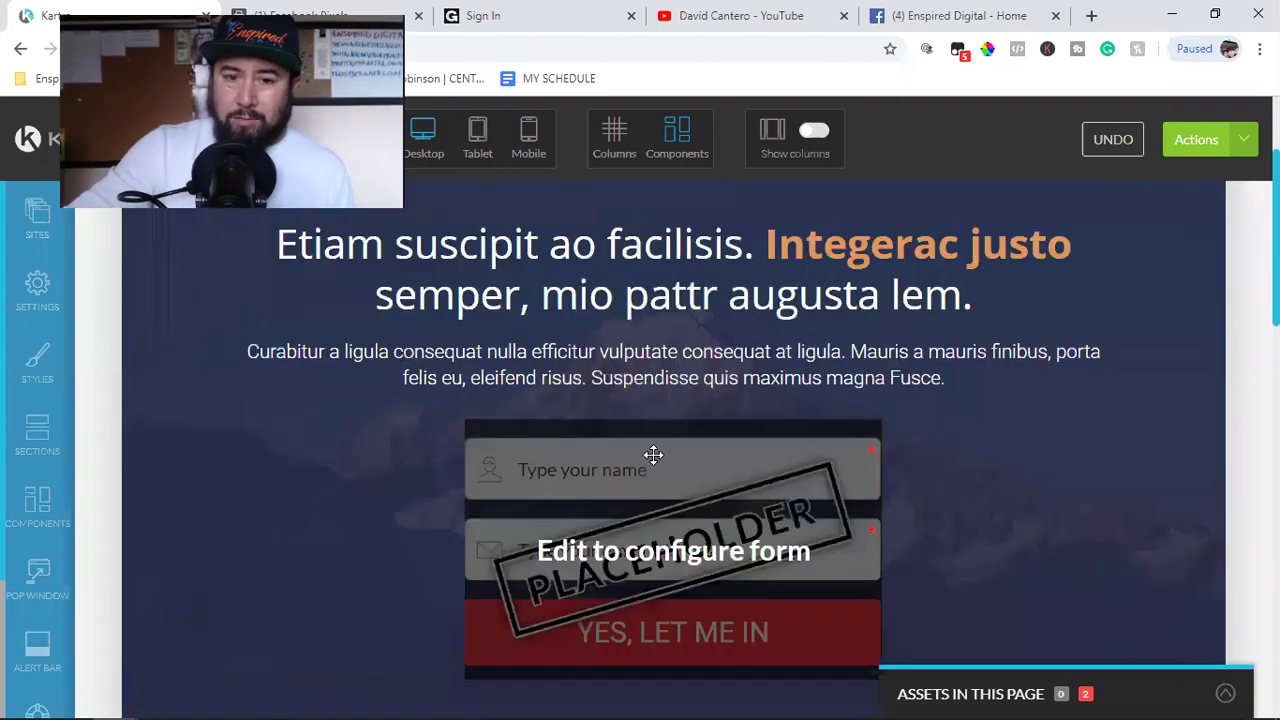
{"action": "mouse_move", "coordinate": [671, 422]}
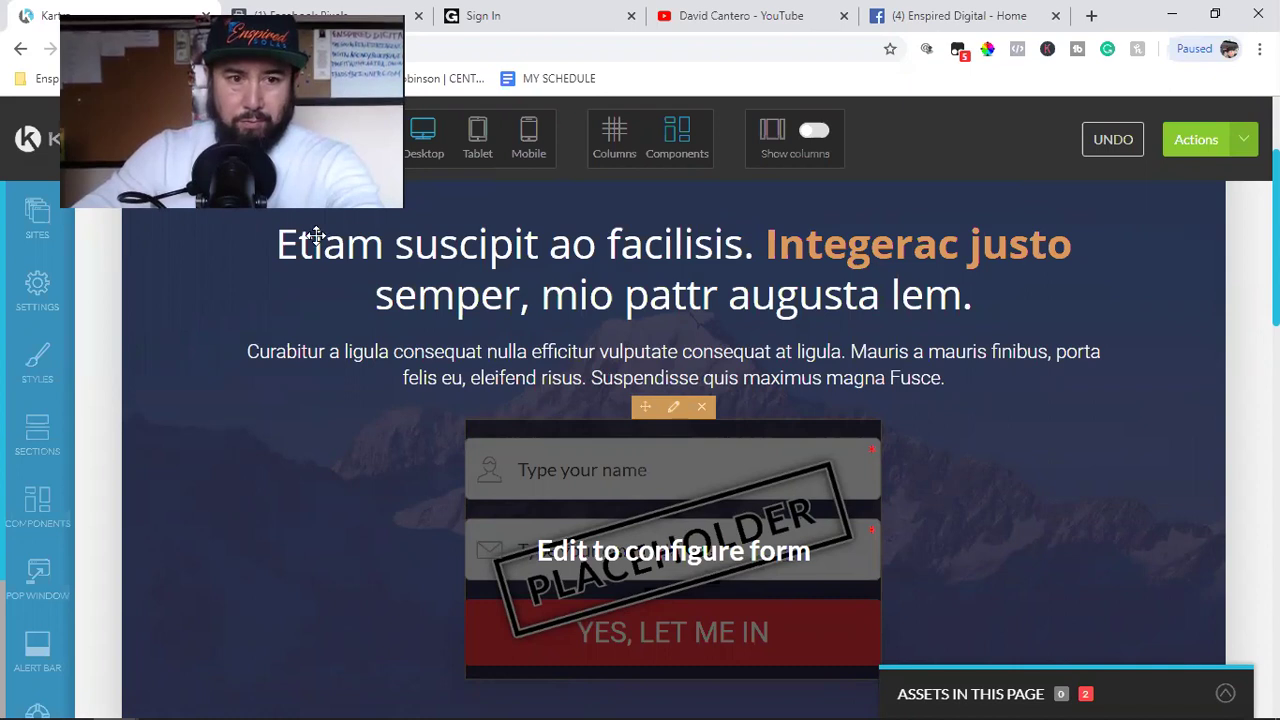
{"action": "left_click", "coordinate": [540, 400]}
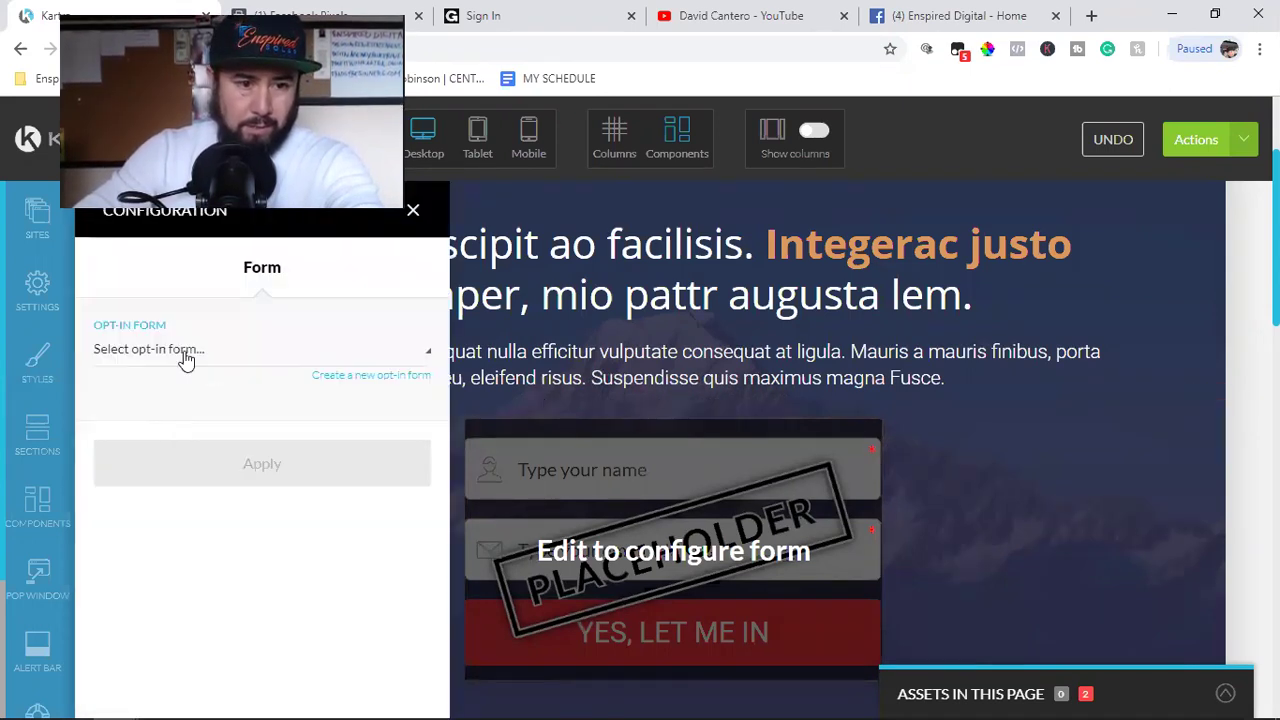
{"action": "left_click", "coordinate": [371, 378]}
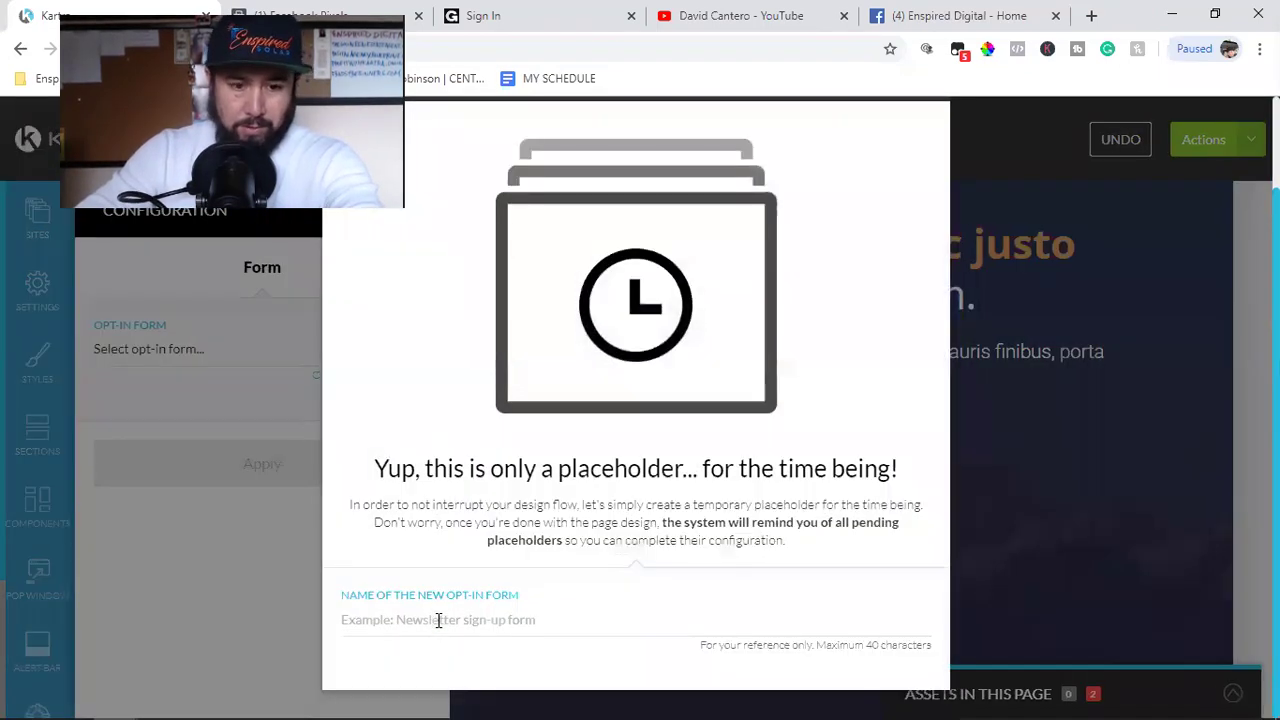
{"action": "left_click", "coordinate": [435, 617]}
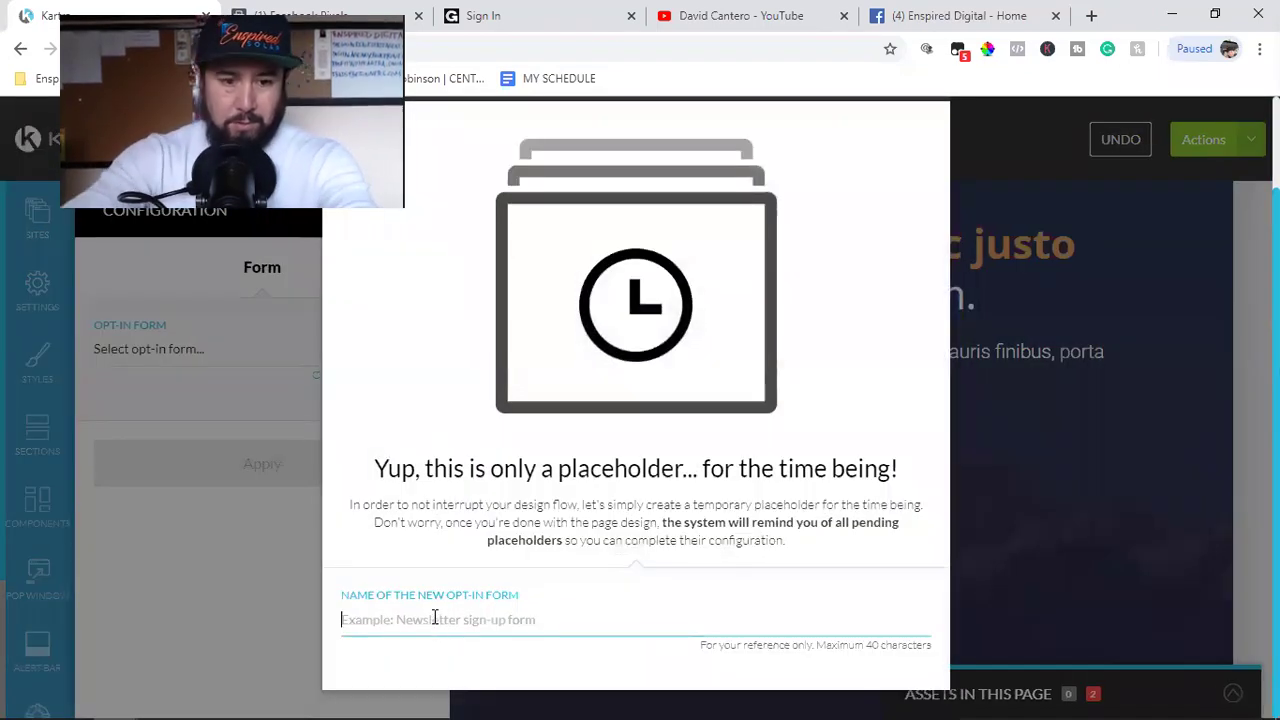
{"action": "type", "text": "Free"}
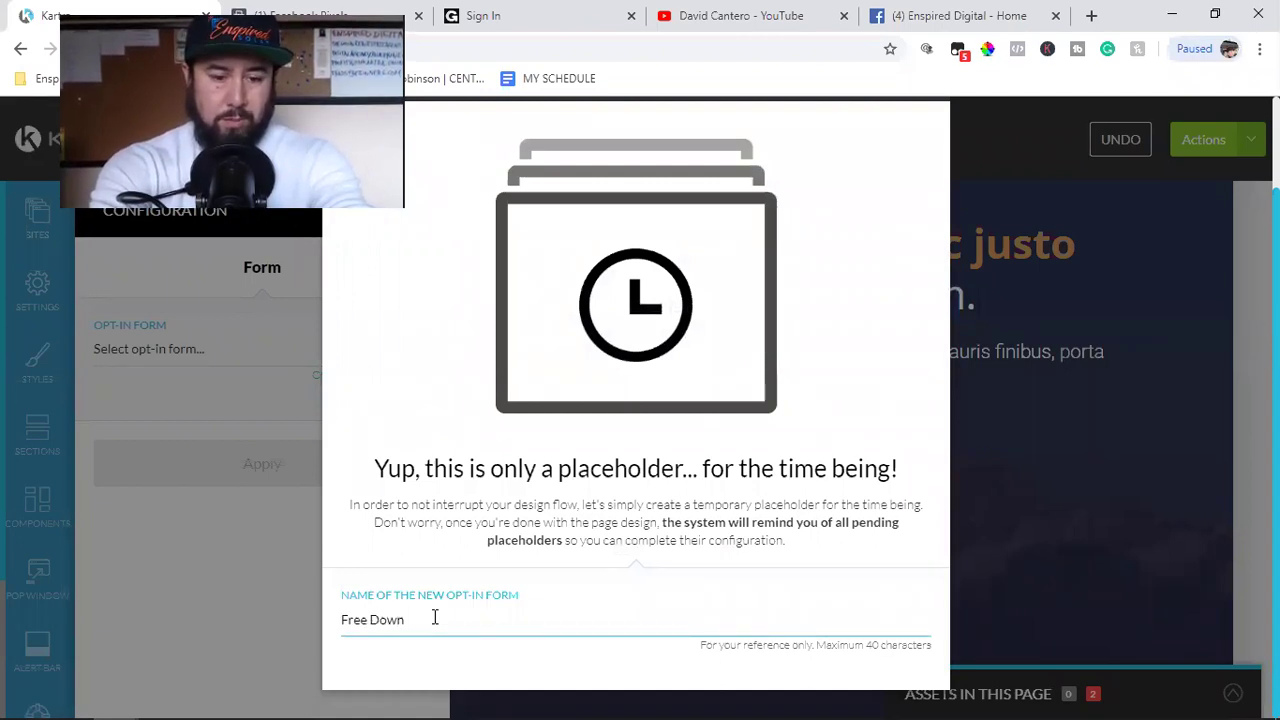
{"action": "type", "text": "Downloa"}
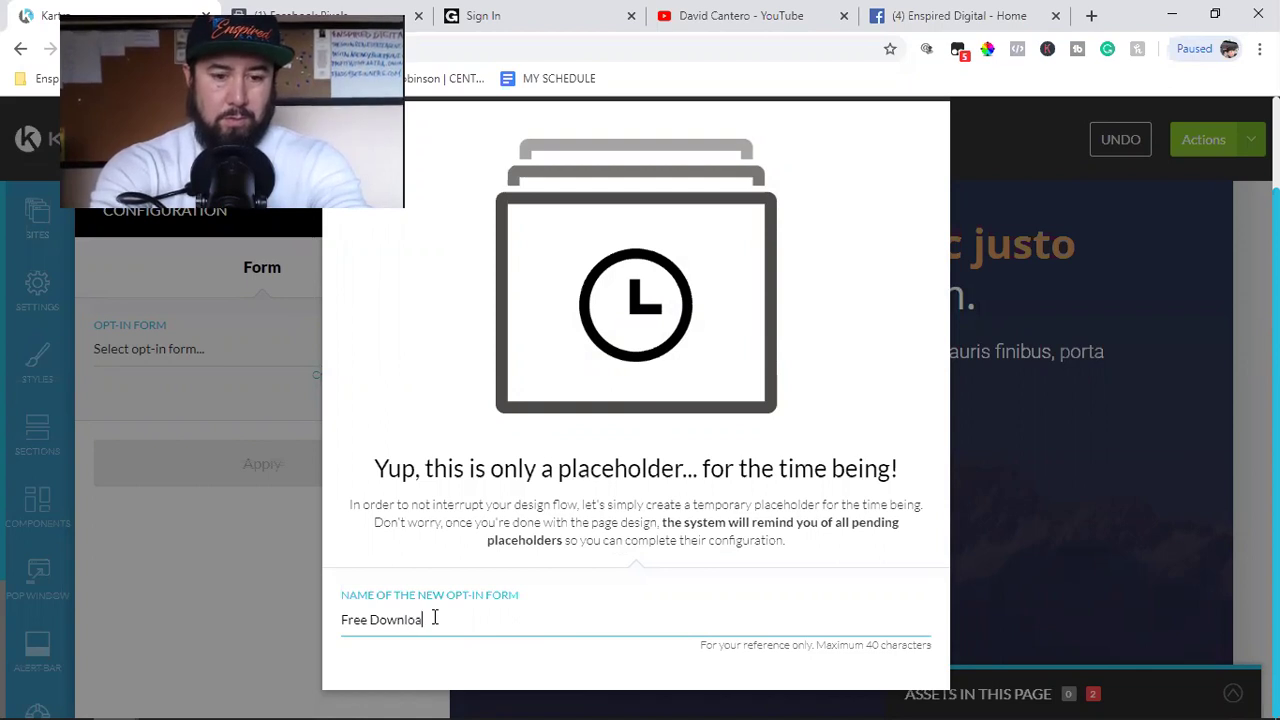
{"action": "type", "text": "d"}
{"action": "scroll", "coordinate": [678, 272], "scroll_direction": "up", "scroll_amount": 1}
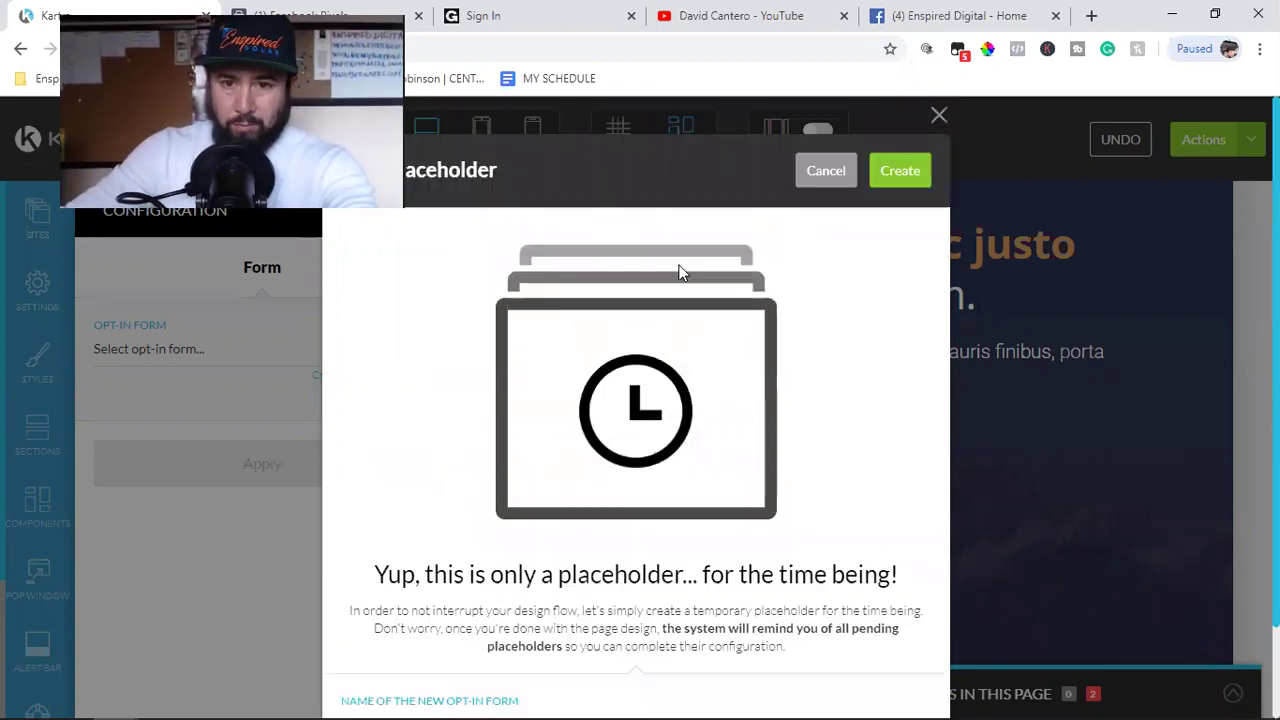
{"action": "left_click", "coordinate": [900, 172]}
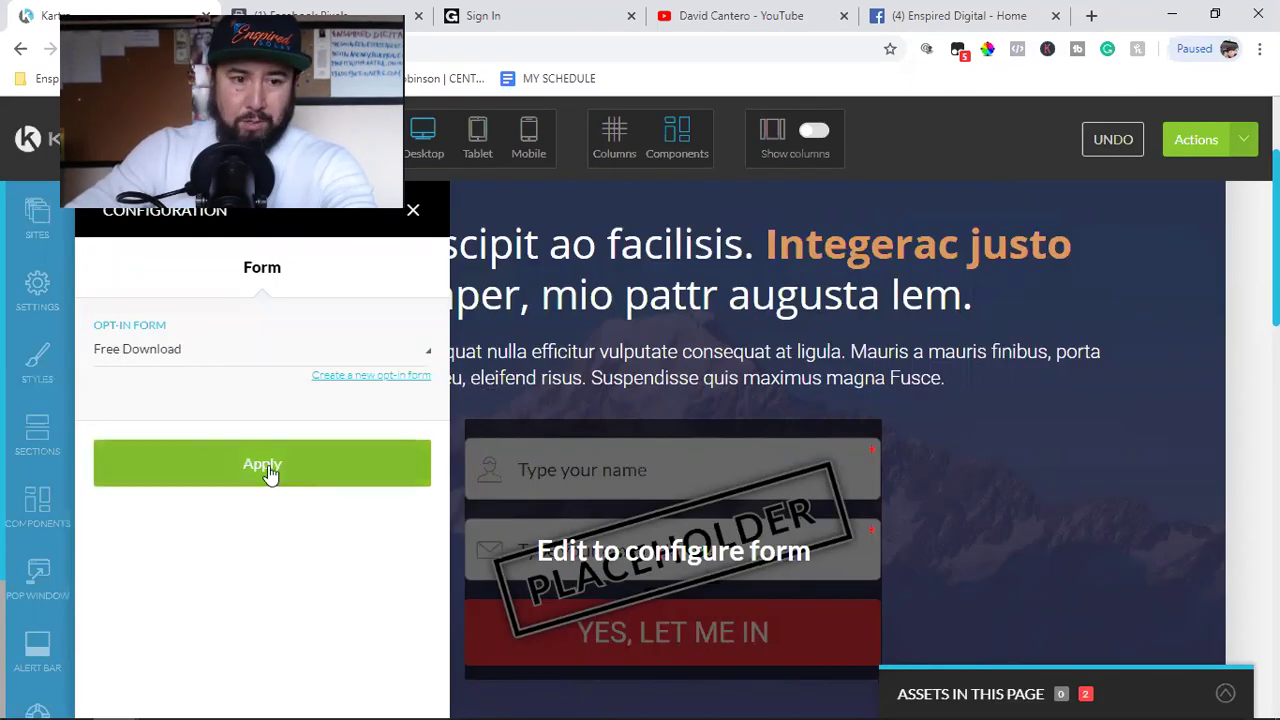
{"action": "left_click", "coordinate": [268, 472]}
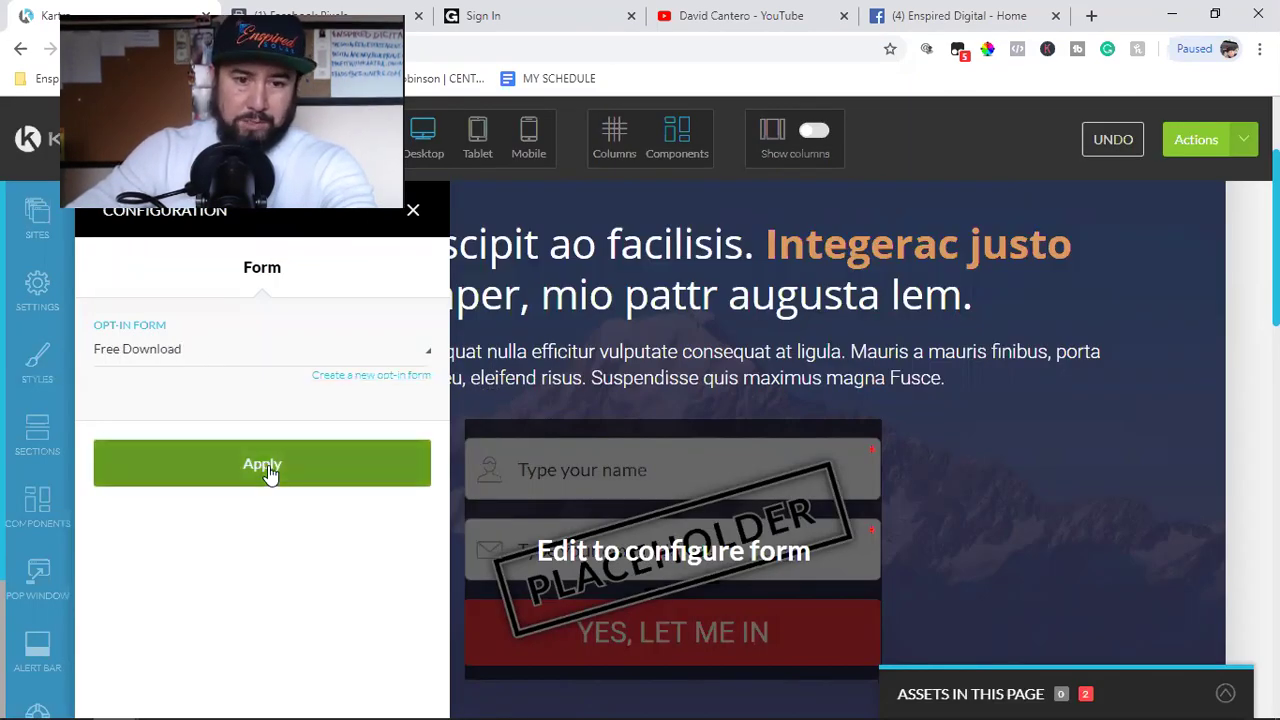
{"action": "left_click", "coordinate": [268, 472]}
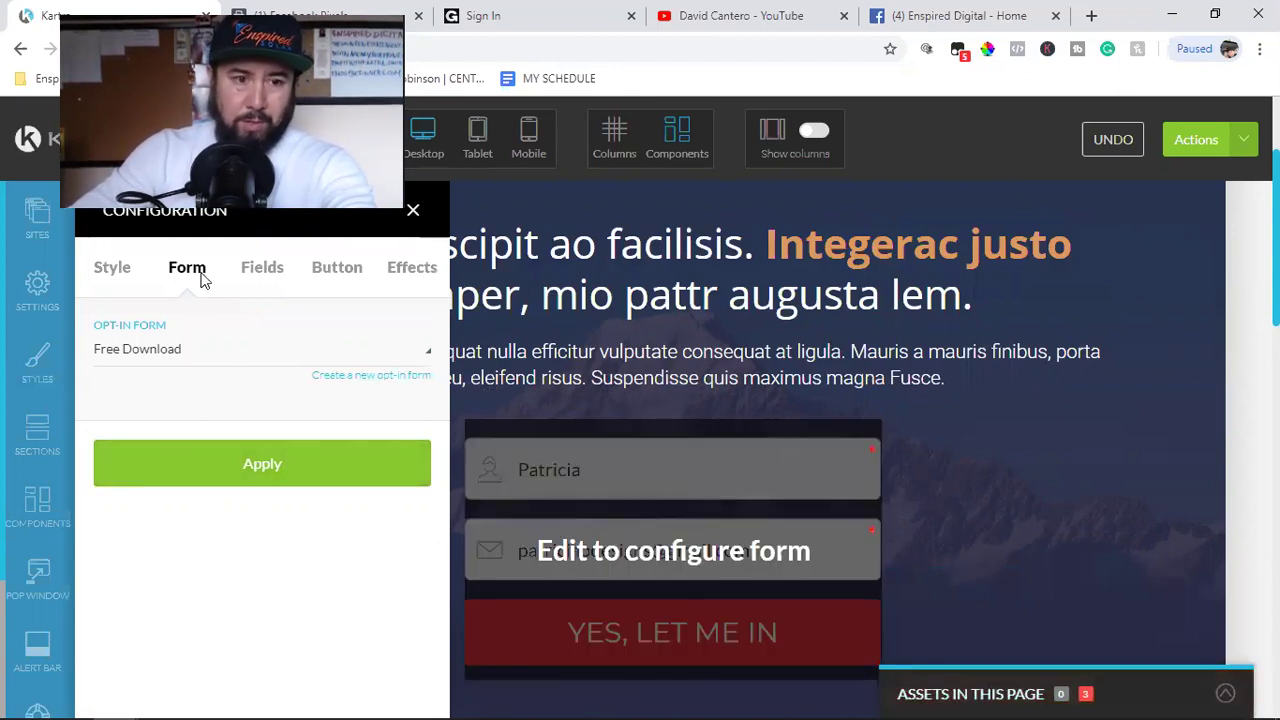
Step: Open the page's tracking code settings at the Facebook Ads tracking code field
{"action": "left_click", "coordinate": [34, 288]}
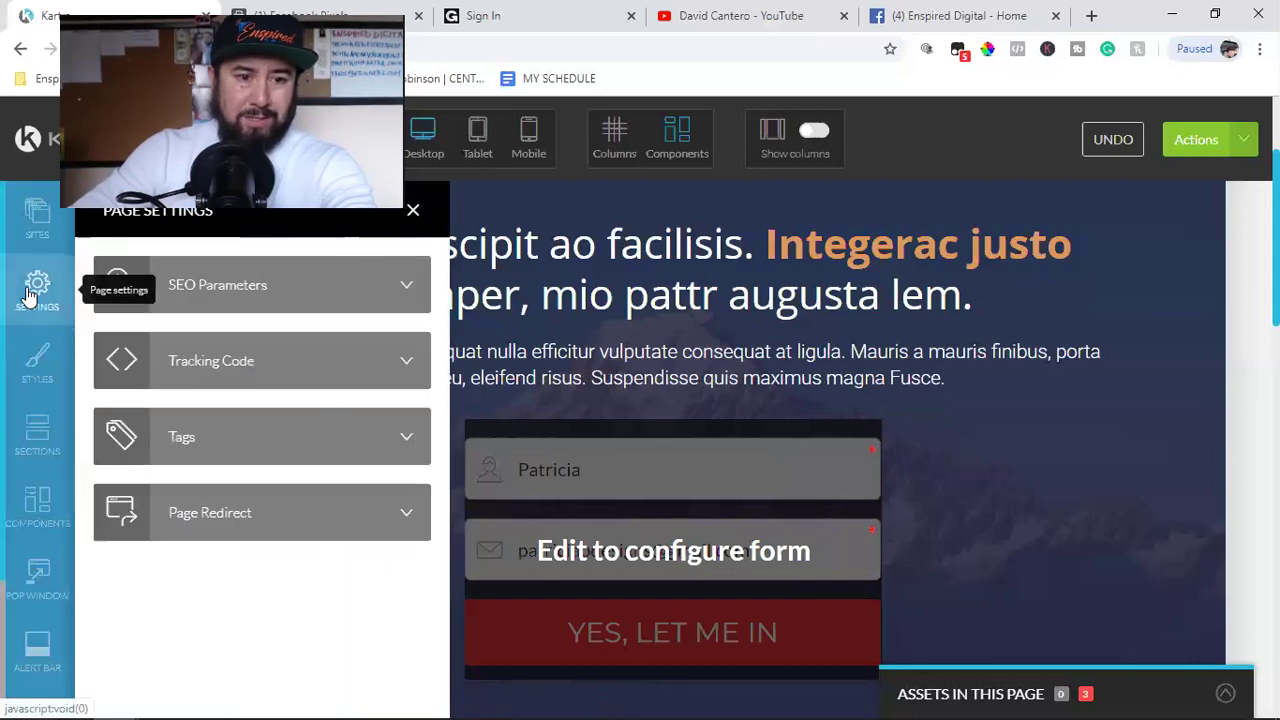
{"action": "left_click", "coordinate": [325, 382]}
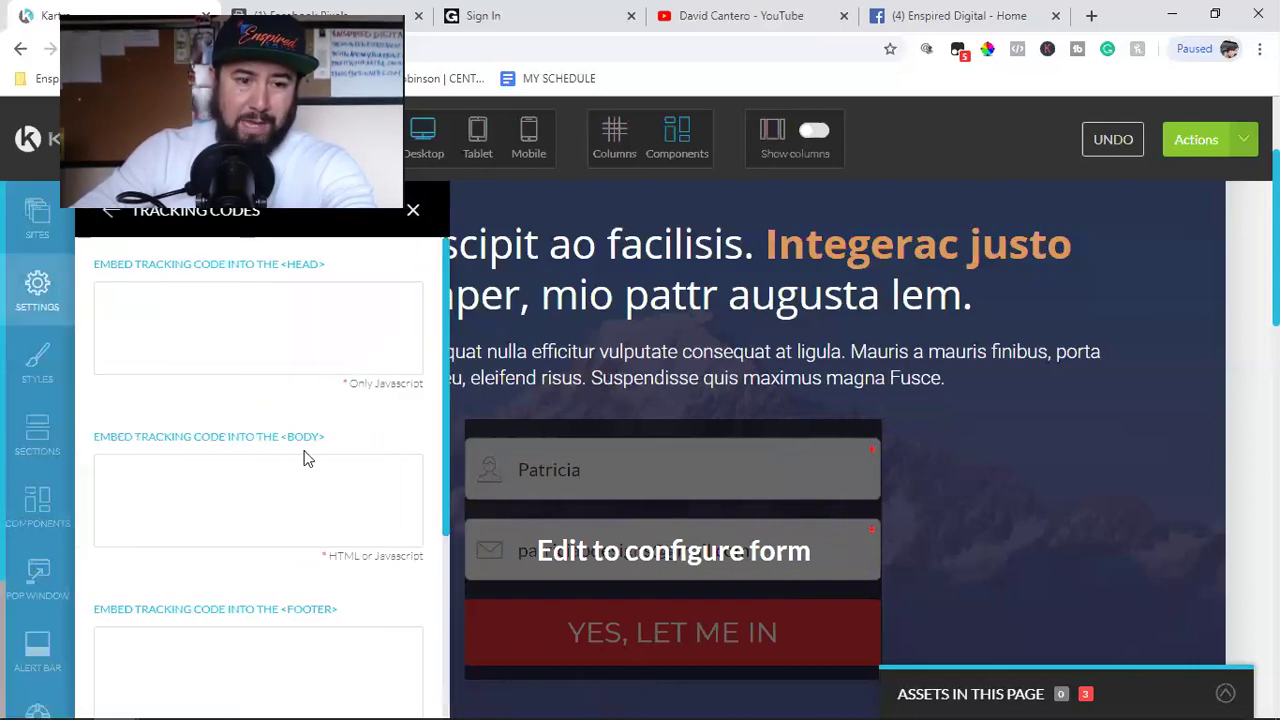
{"action": "scroll", "coordinate": [305, 458], "scroll_direction": "down", "scroll_amount": 3}
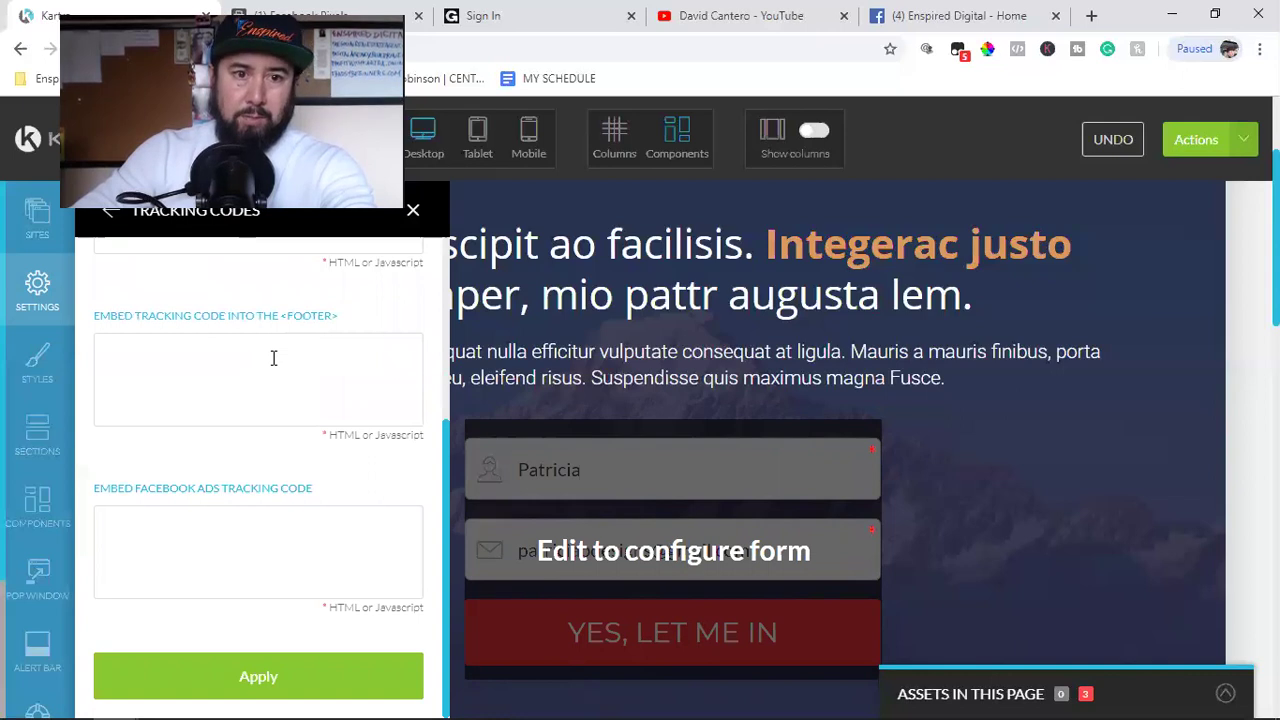
Step: Switch to Facebook Events Manager and open the Pixels page
{"action": "left_click", "coordinate": [300, 15]}
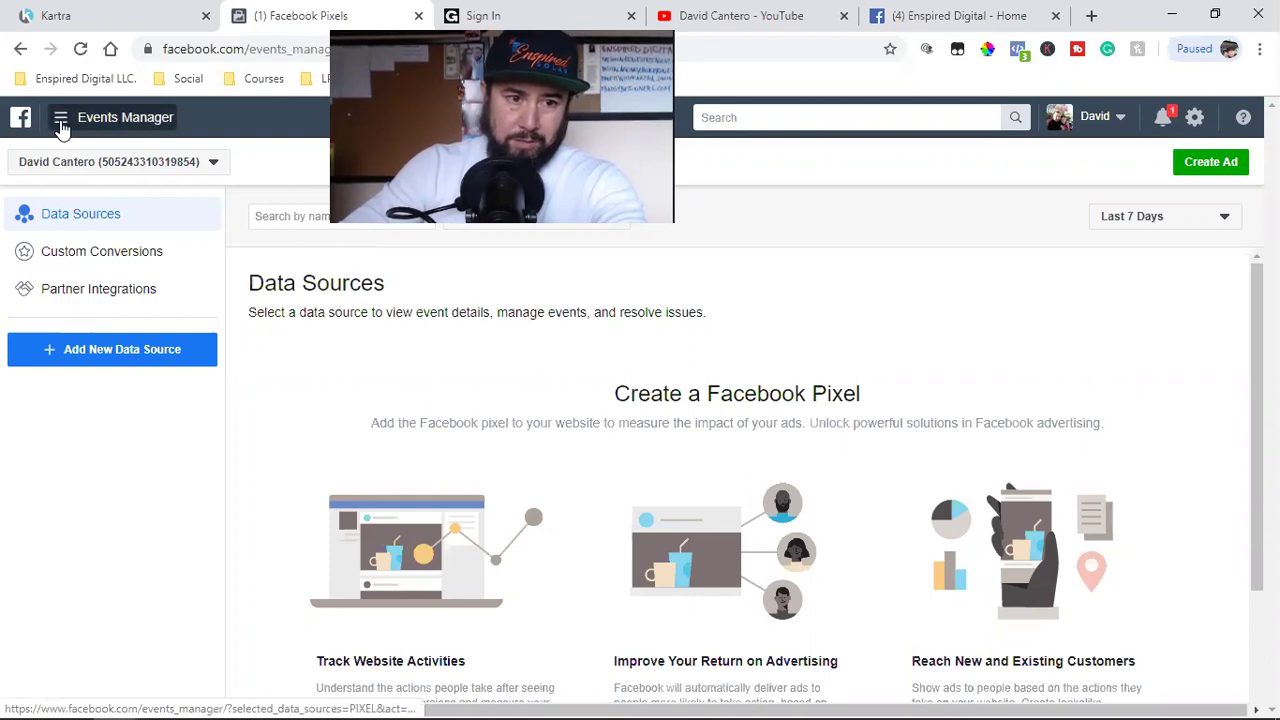
{"action": "left_click", "coordinate": [60, 125]}
{"action": "left_click", "coordinate": [145, 597]}
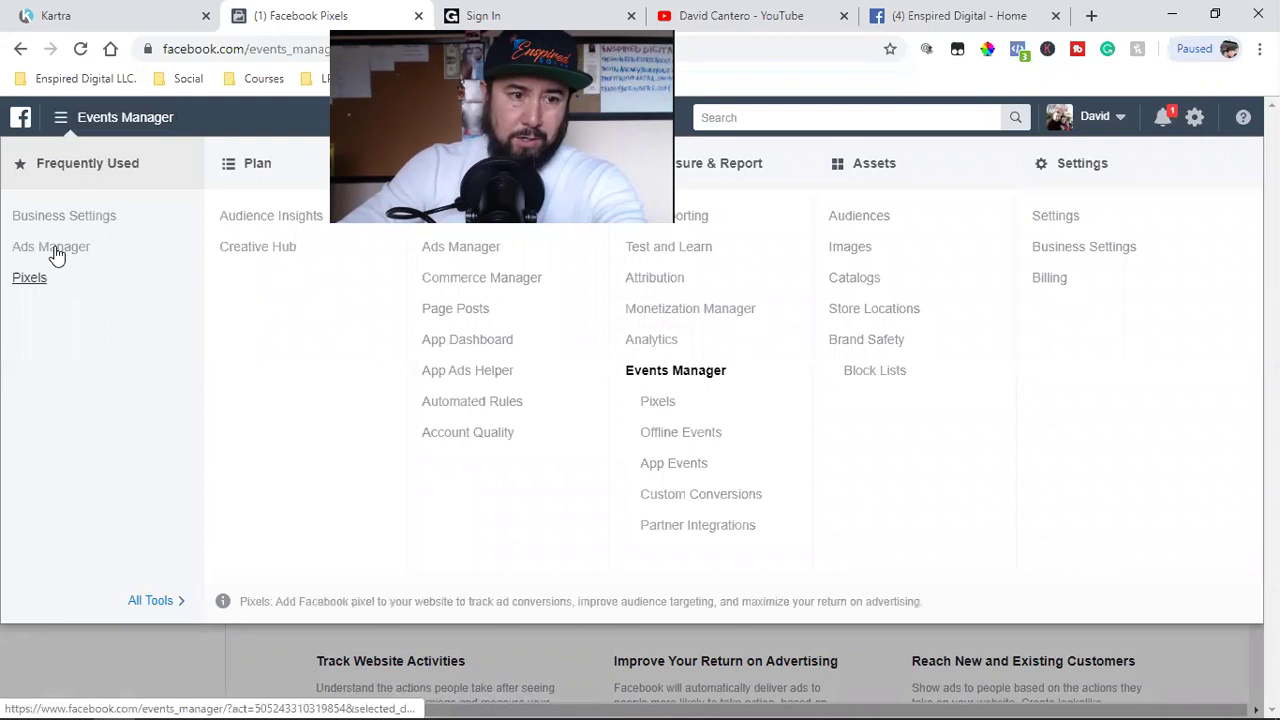
{"action": "left_click", "coordinate": [657, 402]}
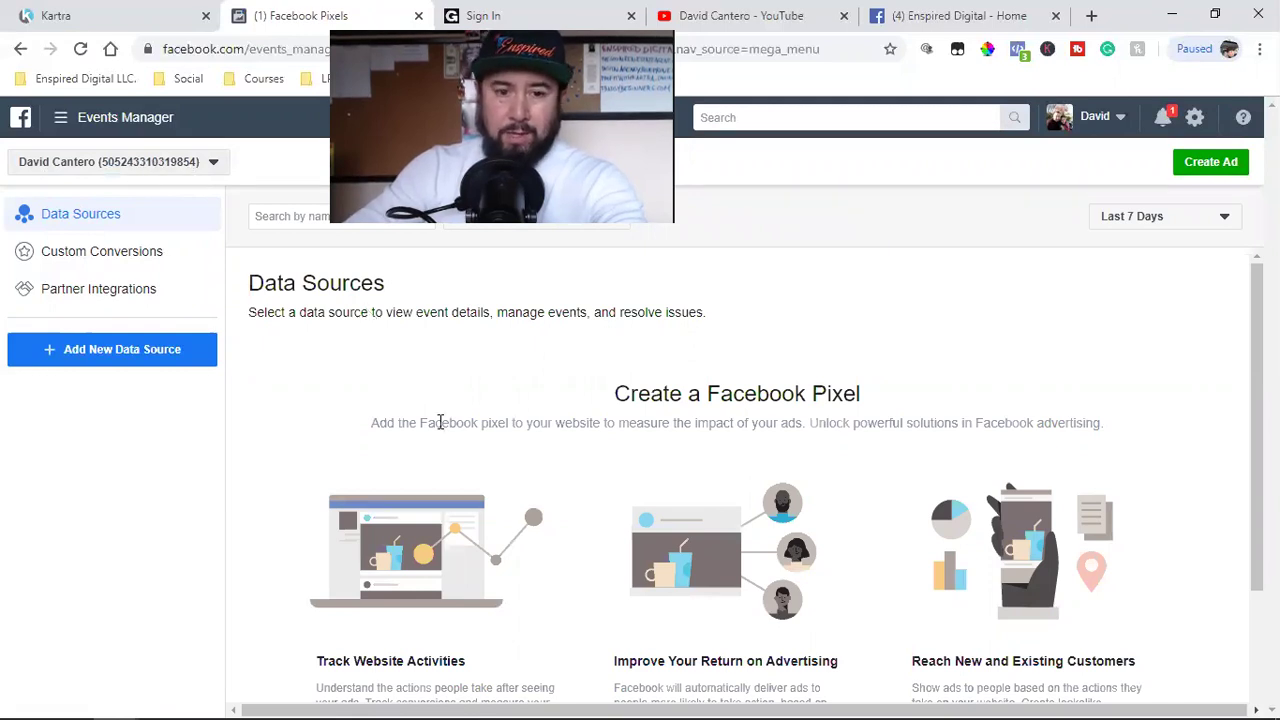
Step: Create a Facebook pixel named "2020 Pixel", leaving the optional website URL empty
{"action": "scroll", "coordinate": [600, 530], "scroll_direction": "down", "scroll_amount": 3}
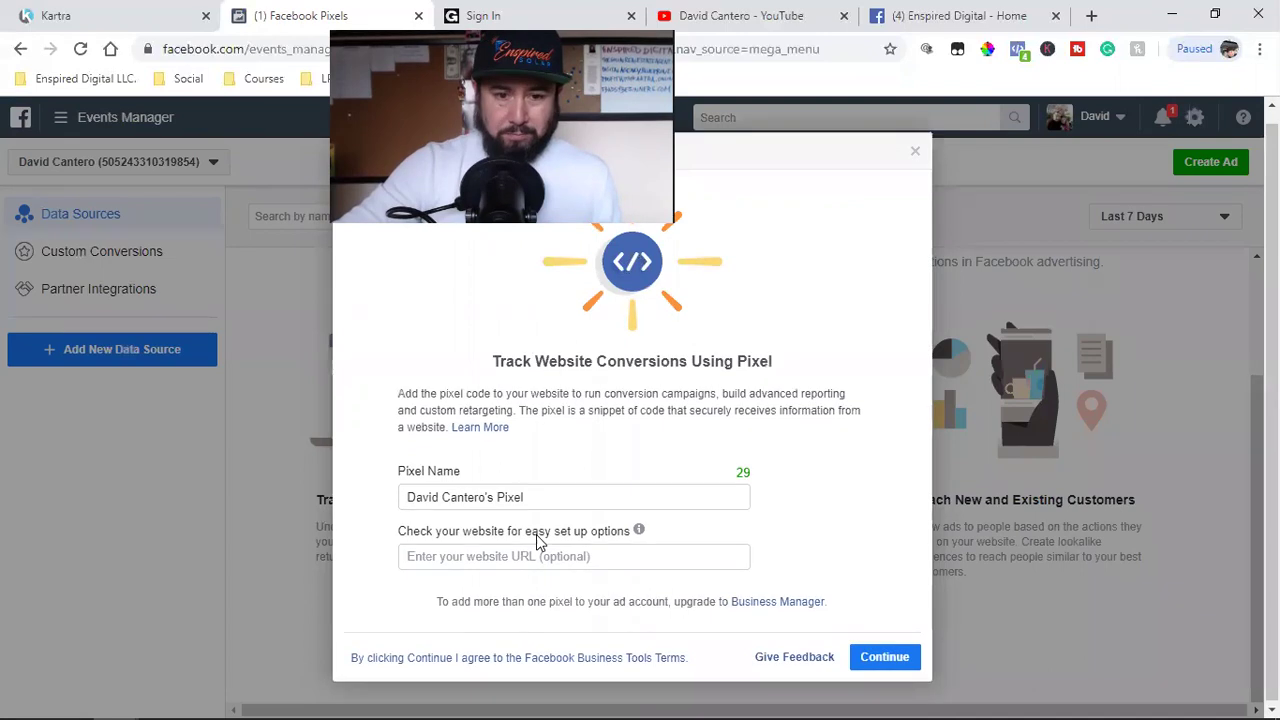
{"action": "triple_click", "coordinate": [522, 496]}
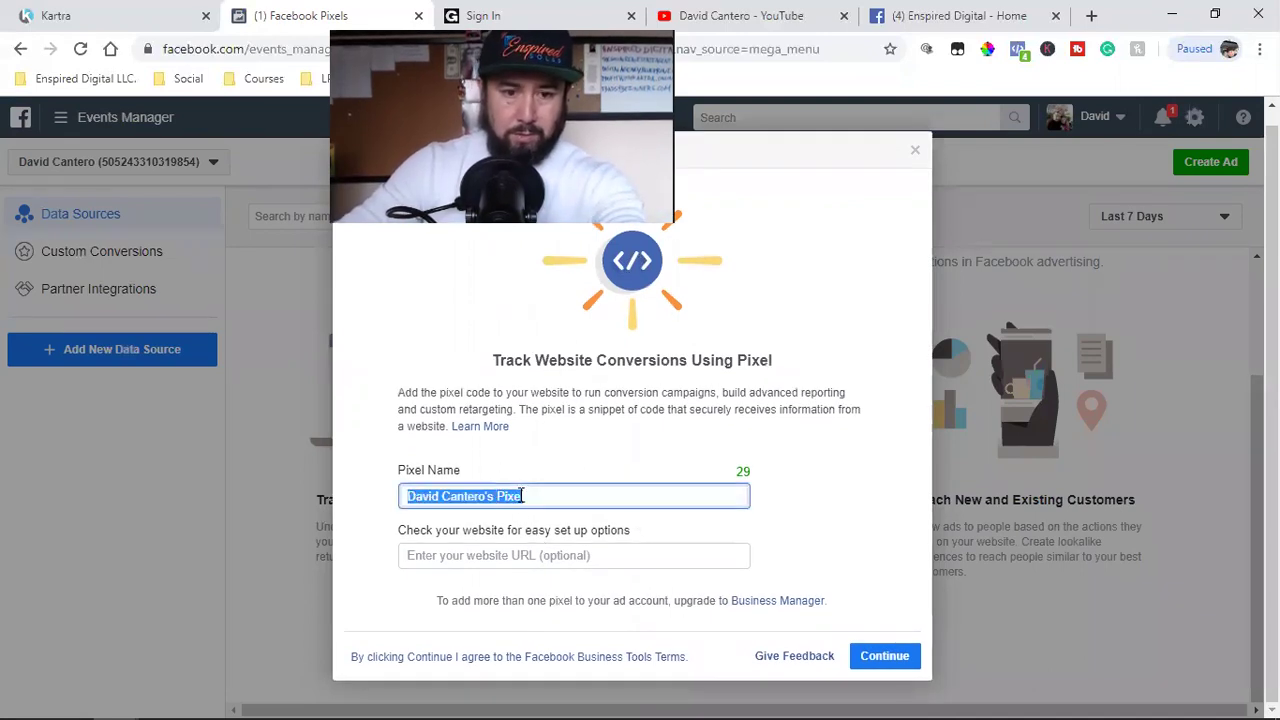
{"action": "type", "text": "2020"}
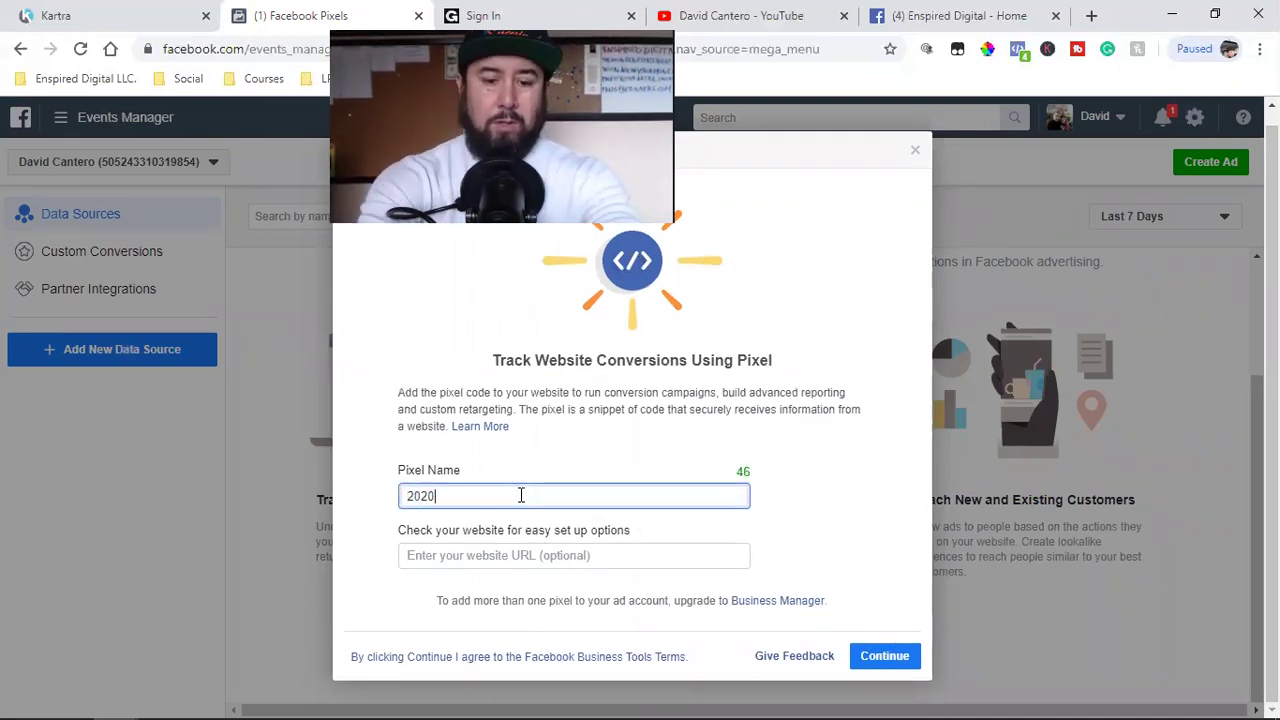
{"action": "type", "text": " Pixel"}
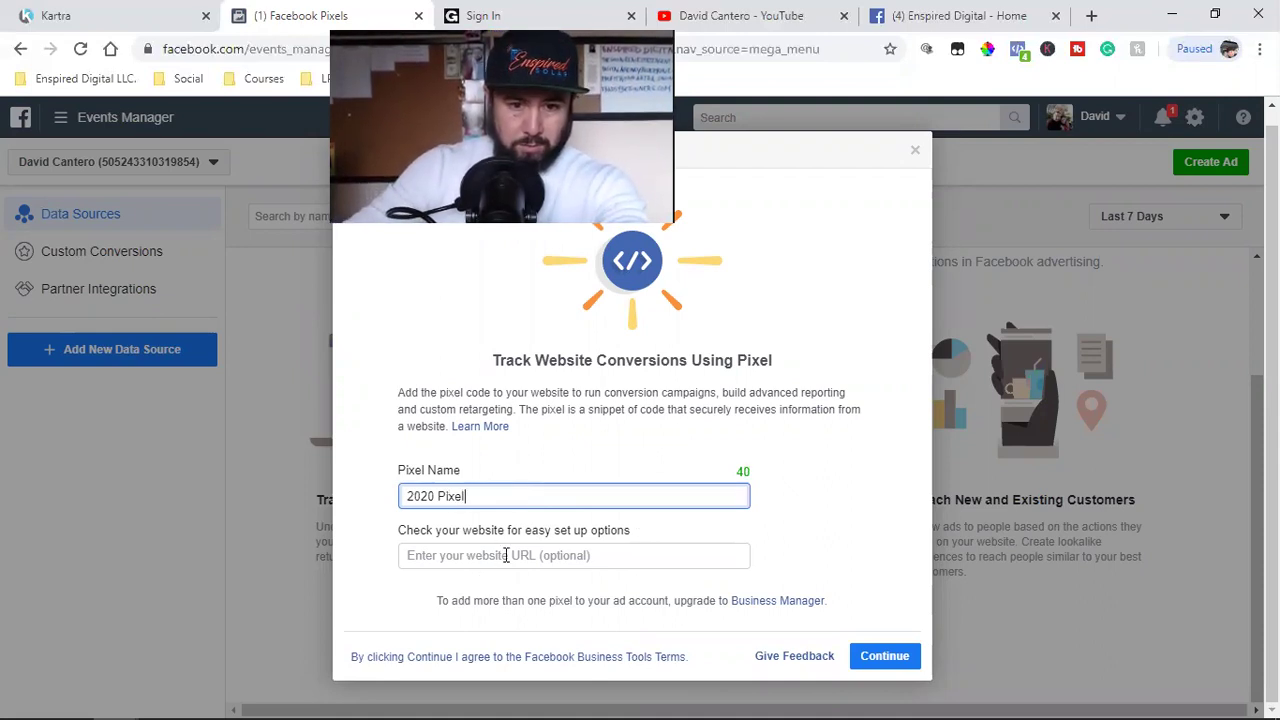
{"action": "left_click", "coordinate": [875, 656]}
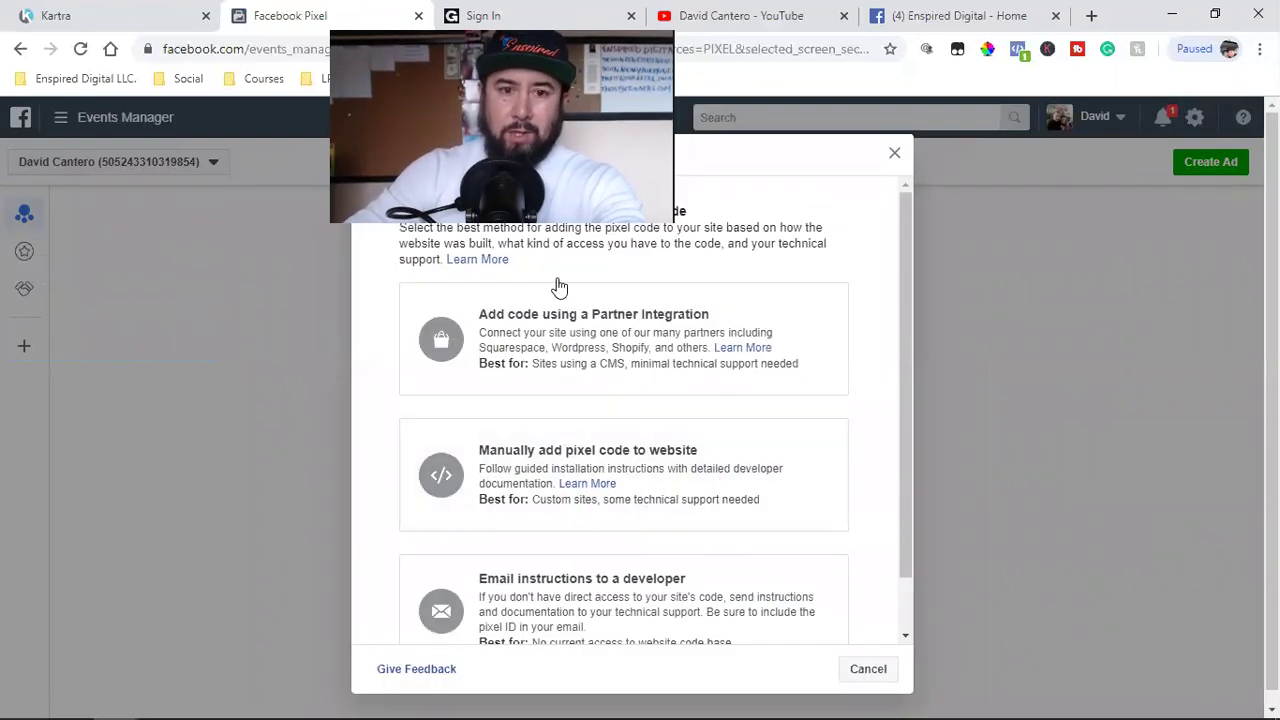
Step: Choose manual installation for the new pixel and copy its base code to the clipboard
{"action": "left_click", "coordinate": [575, 470]}
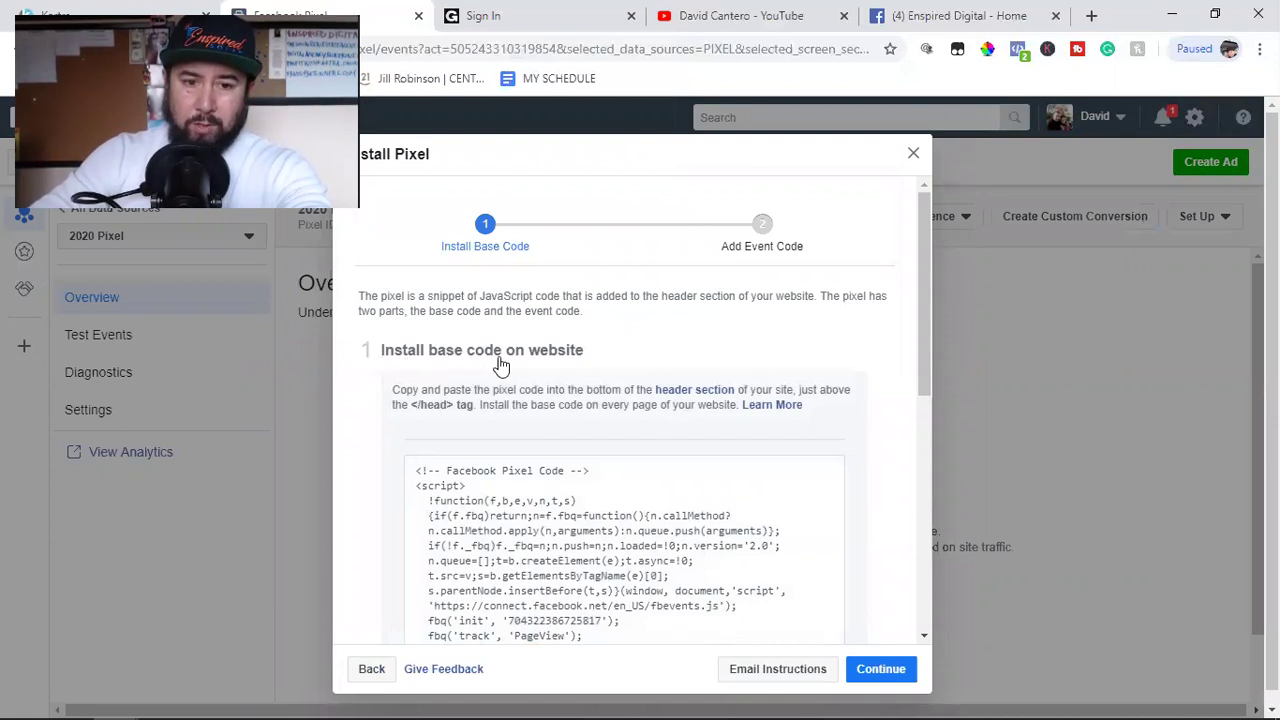
{"action": "scroll", "coordinate": [505, 367], "scroll_direction": "down", "scroll_amount": 1}
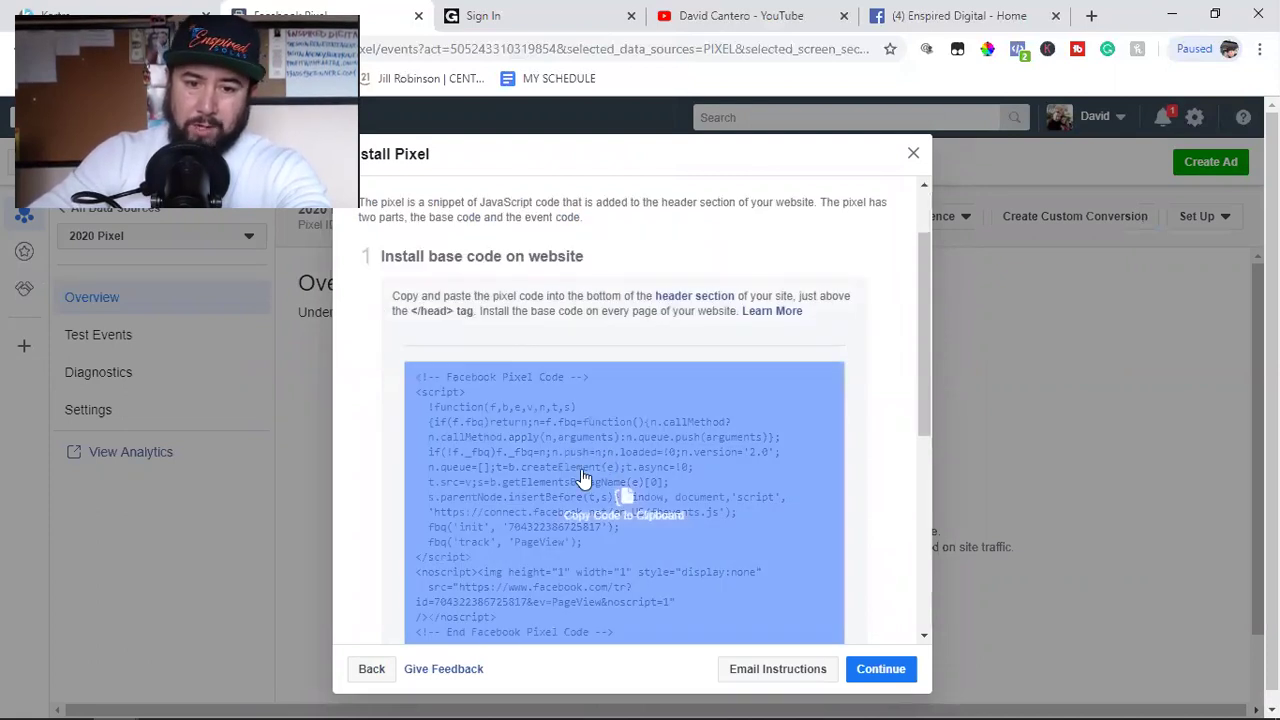
{"action": "left_click", "coordinate": [743, 598]}
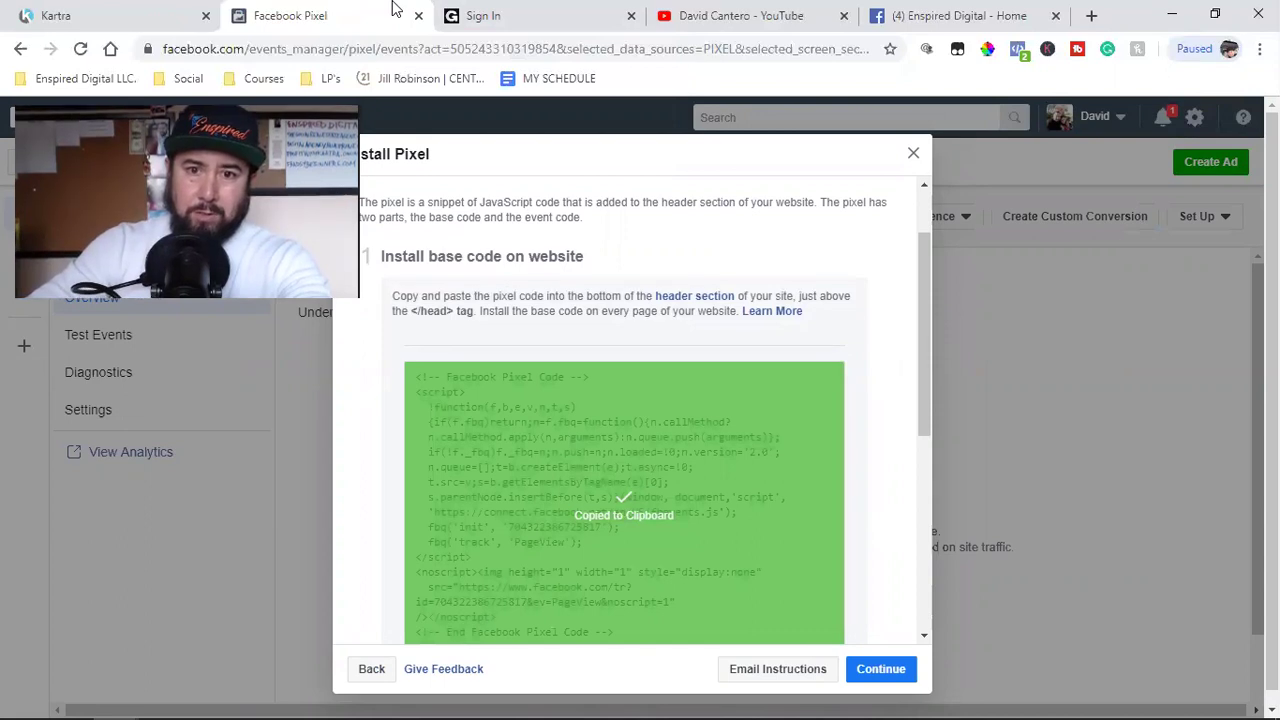
Step: Switch back to Kartra, paste the pixel code into the page's Facebook Ads tracking code field, and apply it
{"action": "left_click", "coordinate": [120, 14]}
{"action": "left_click", "coordinate": [206, 543]}
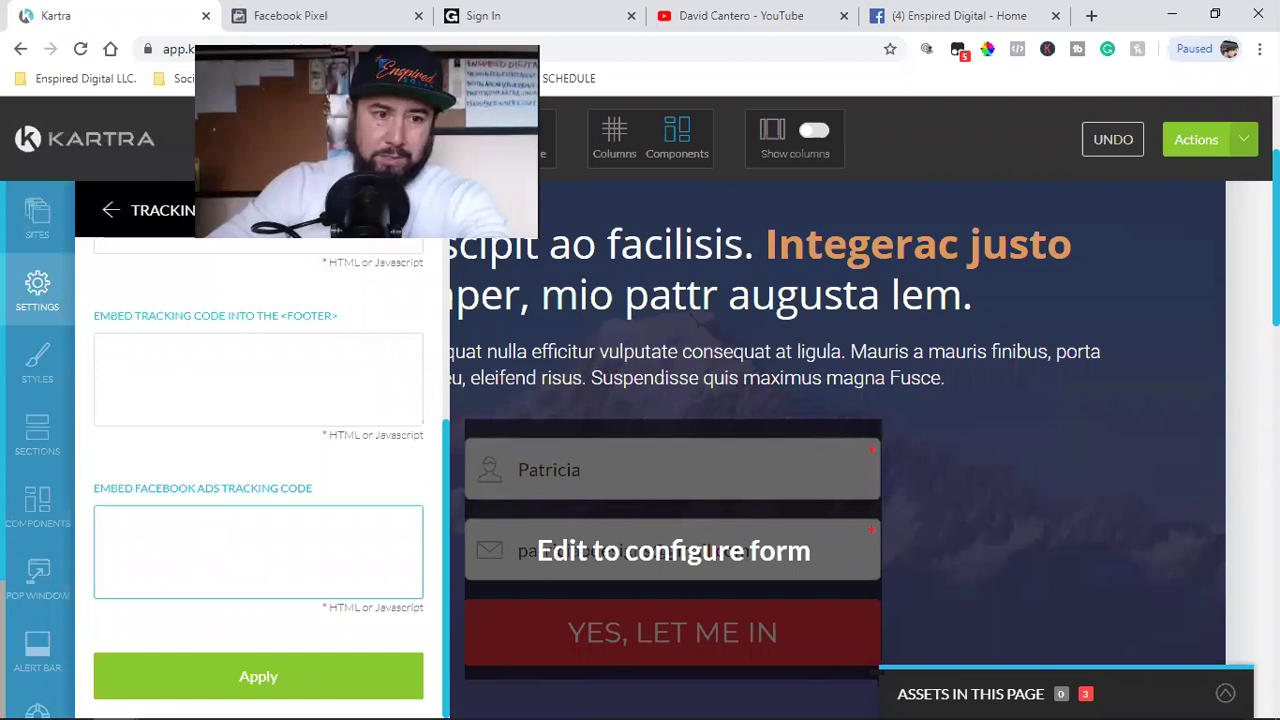
{"action": "left_click", "coordinate": [33, 298]}
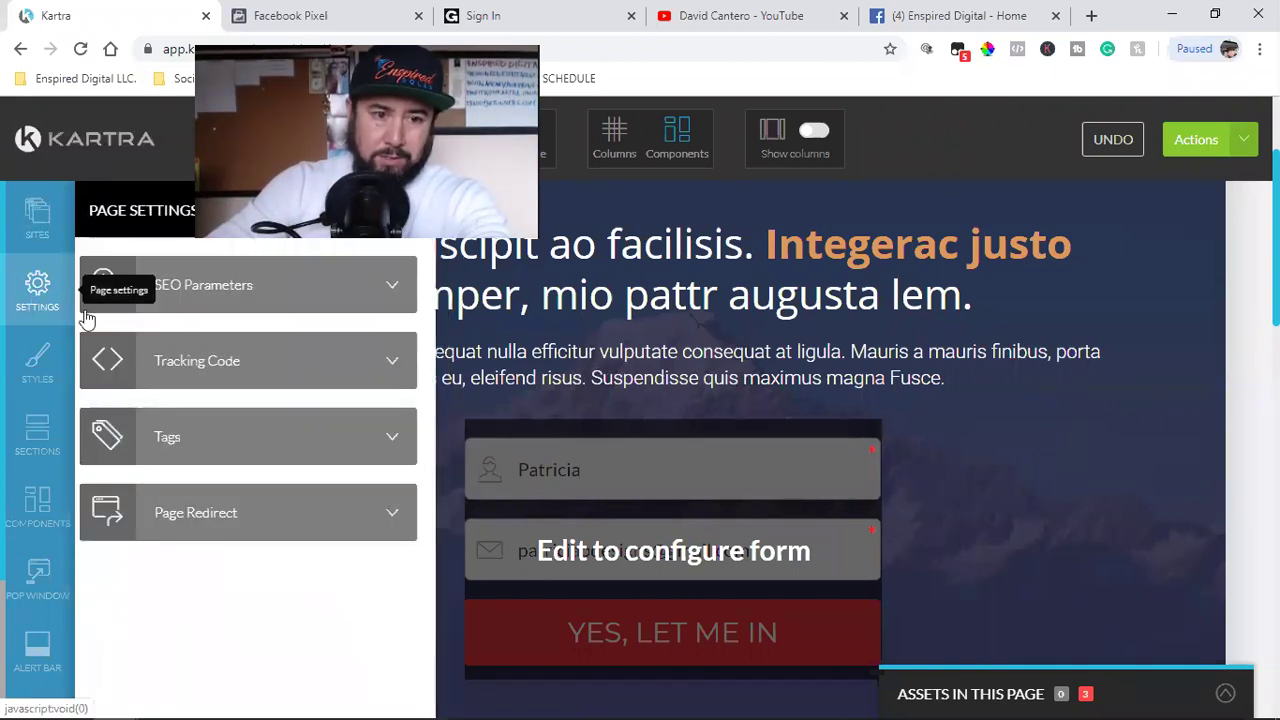
{"action": "left_click", "coordinate": [313, 366]}
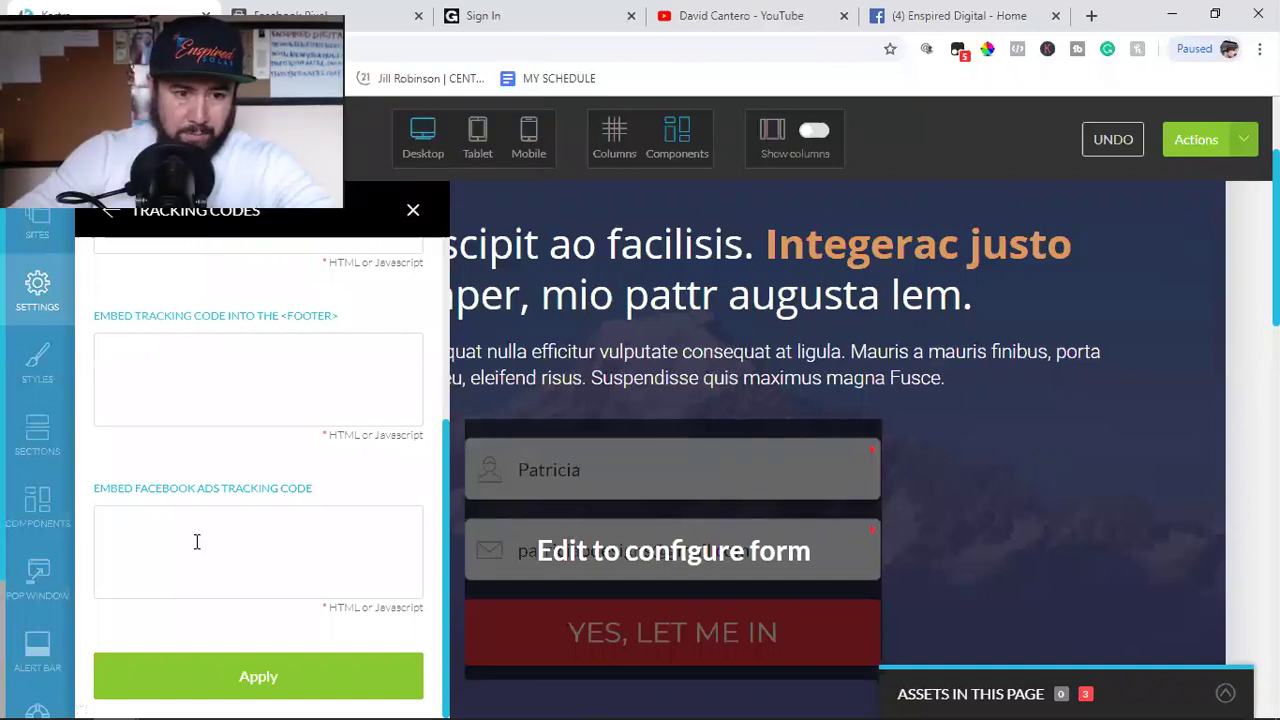
{"action": "left_click", "coordinate": [197, 541]}
{"action": "key", "text": "ctrl+v"}
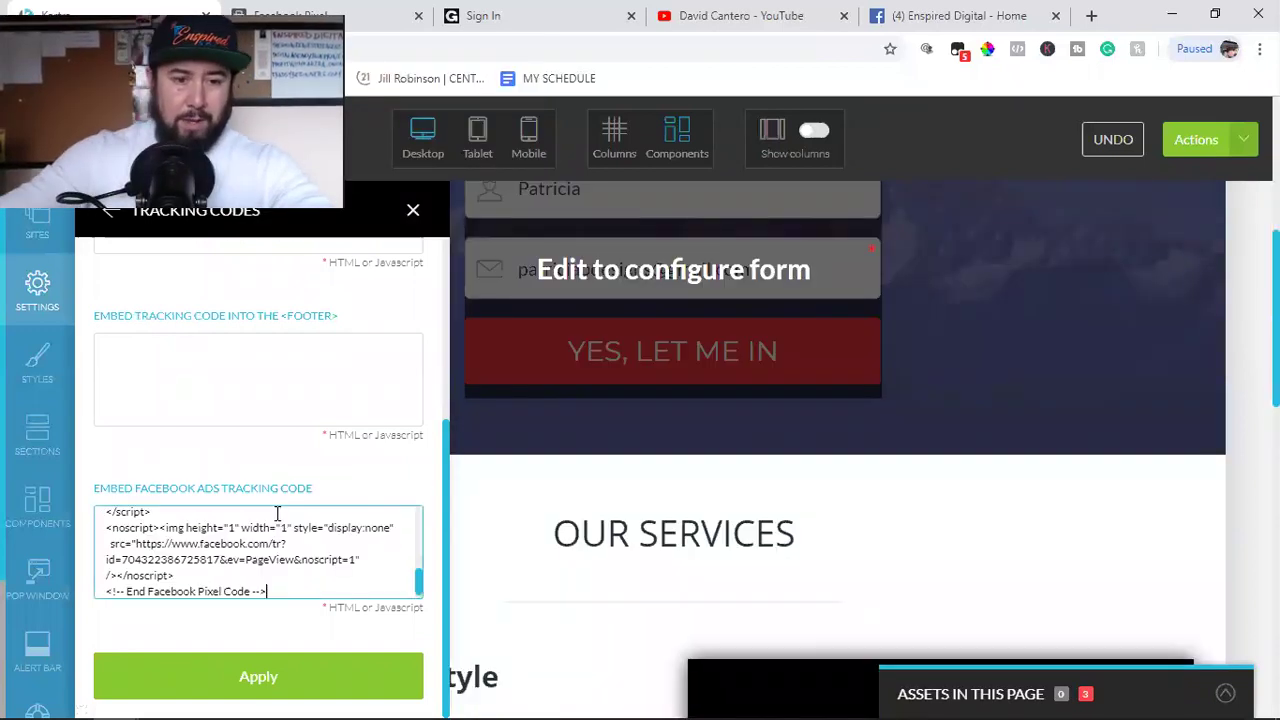
{"action": "key", "text": "Return"}
{"action": "key", "text": "Return"}
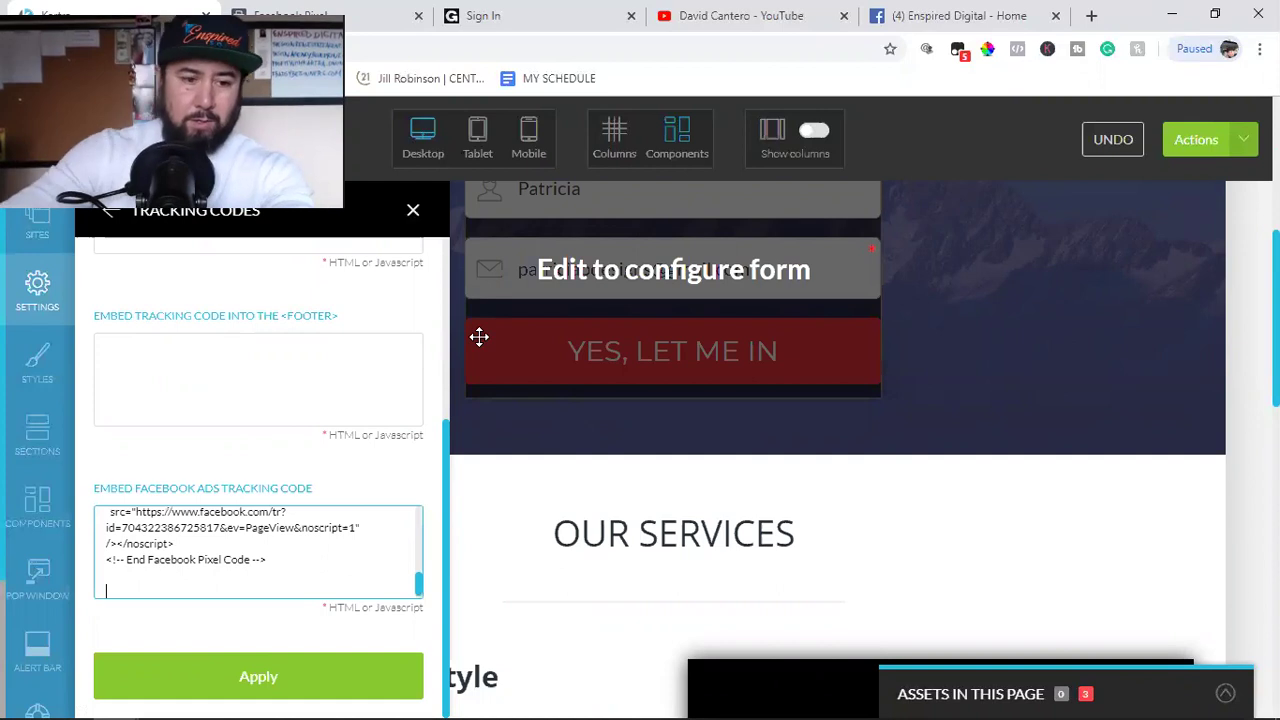
{"action": "left_click", "coordinate": [257, 678]}
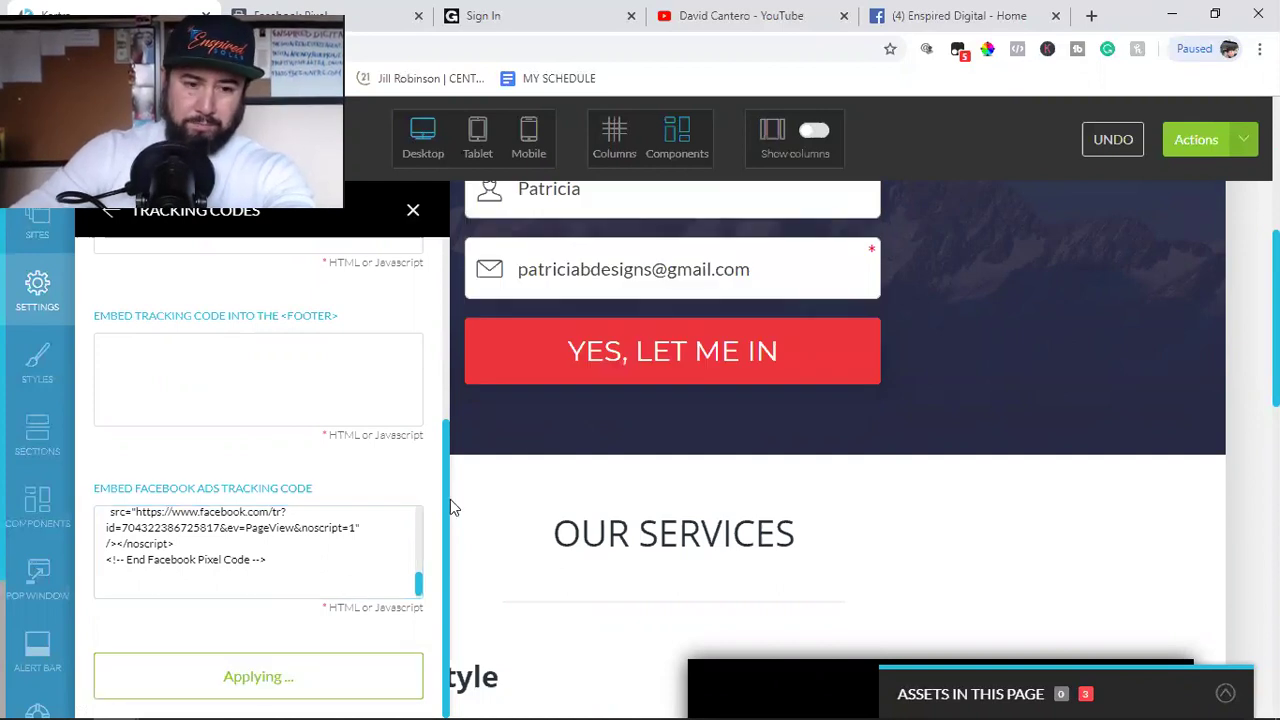
Step: Save the page's progress with the new tracking code and dismiss the confirmation
{"action": "left_click", "coordinate": [1240, 145]}
{"action": "left_click", "coordinate": [1140, 218]}
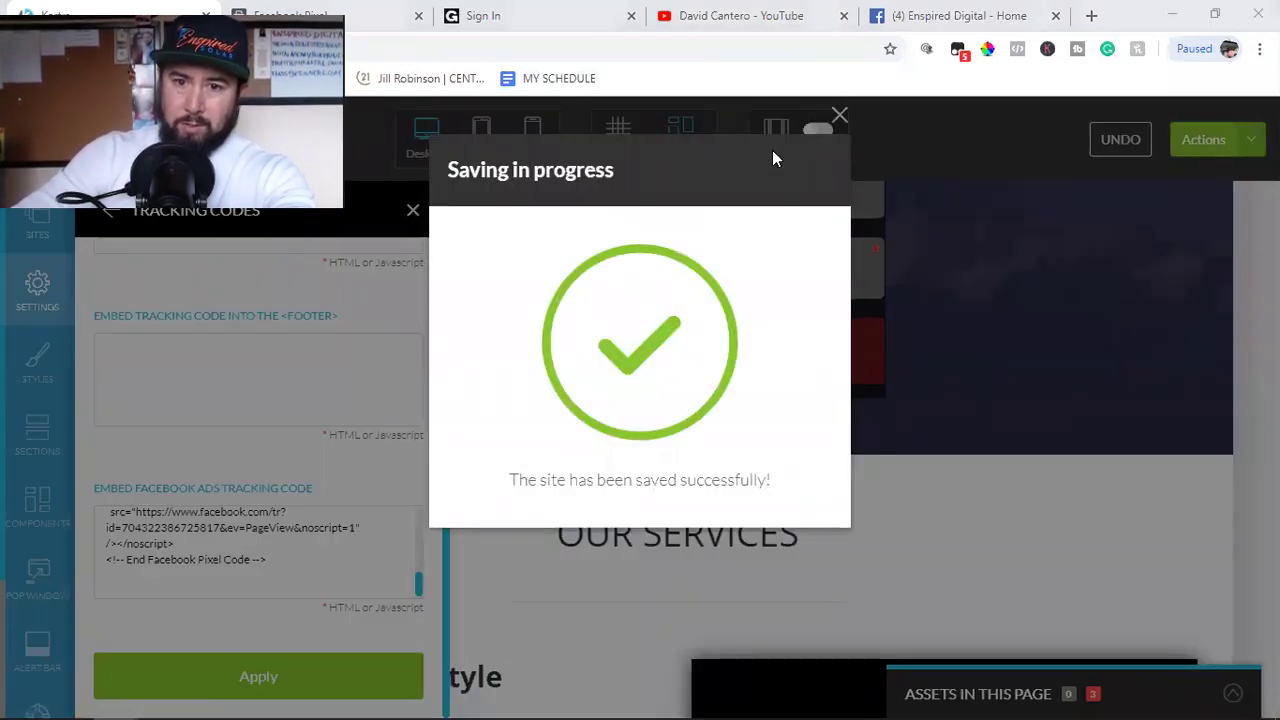
{"action": "left_click", "coordinate": [838, 115]}
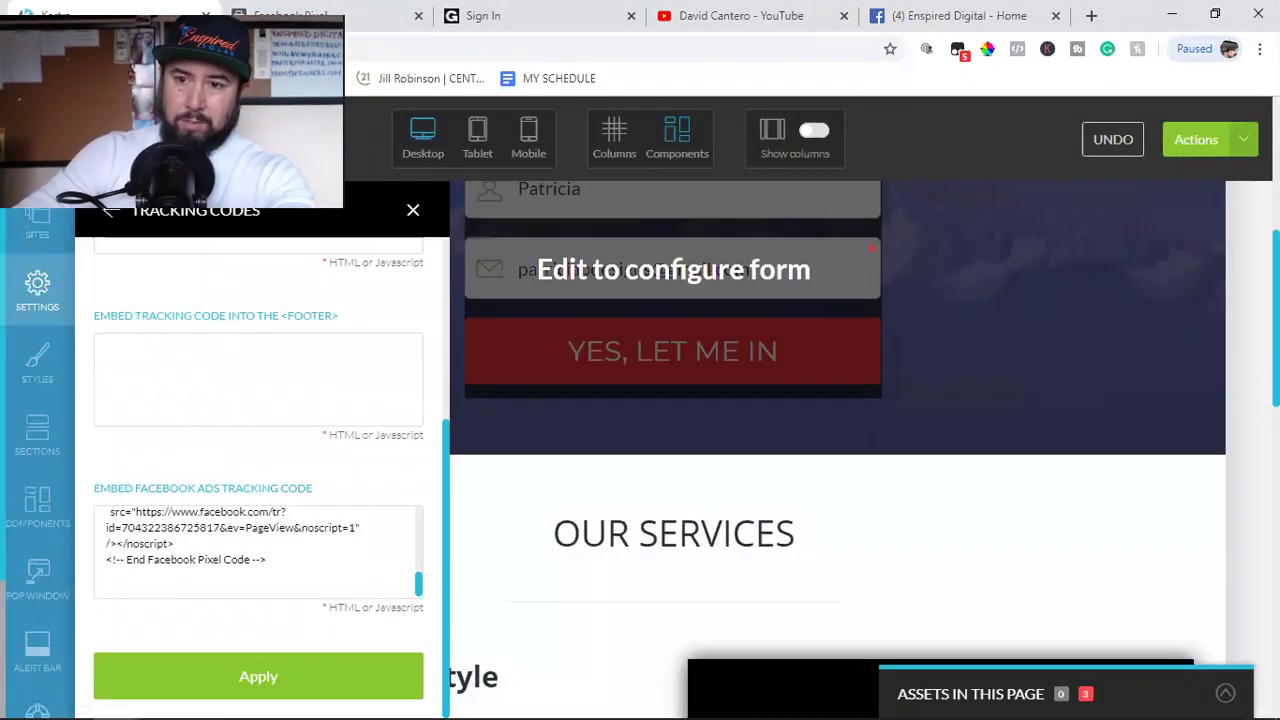
Step: Shorten the page title in the SEO parameters to "Free Download" and apply the change
{"action": "left_click", "coordinate": [34, 290]}
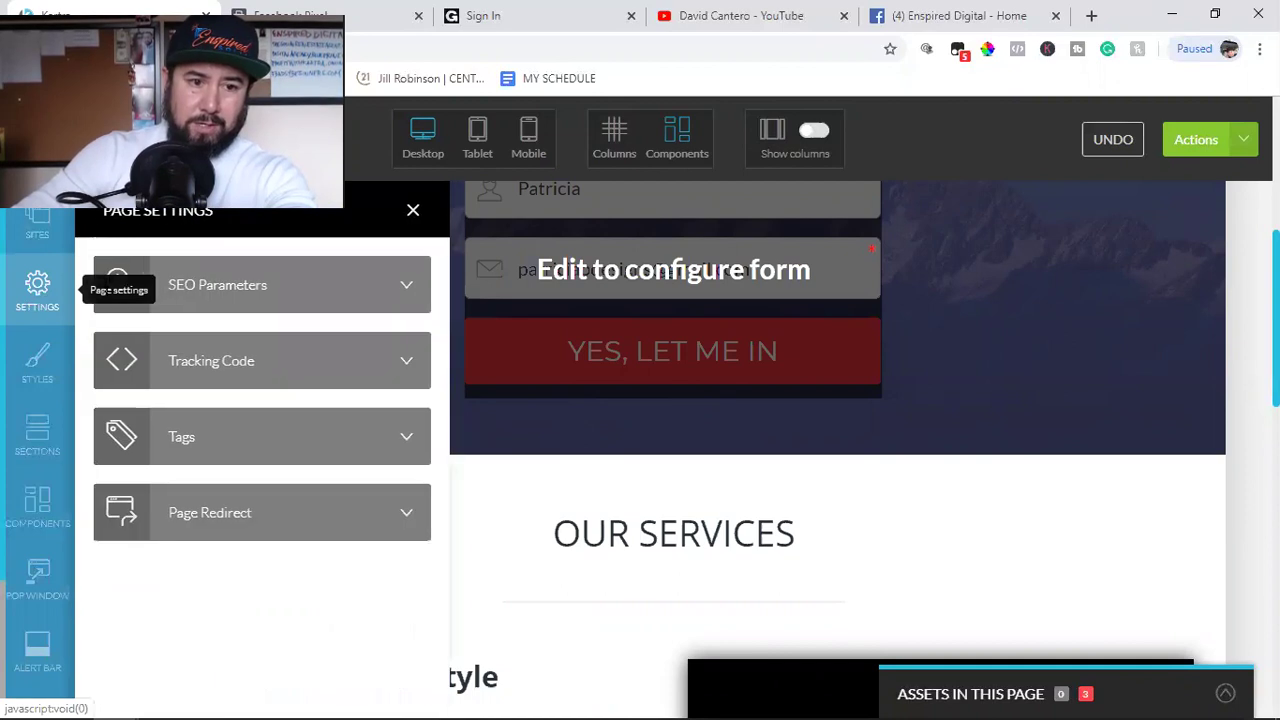
{"action": "left_click", "coordinate": [206, 283]}
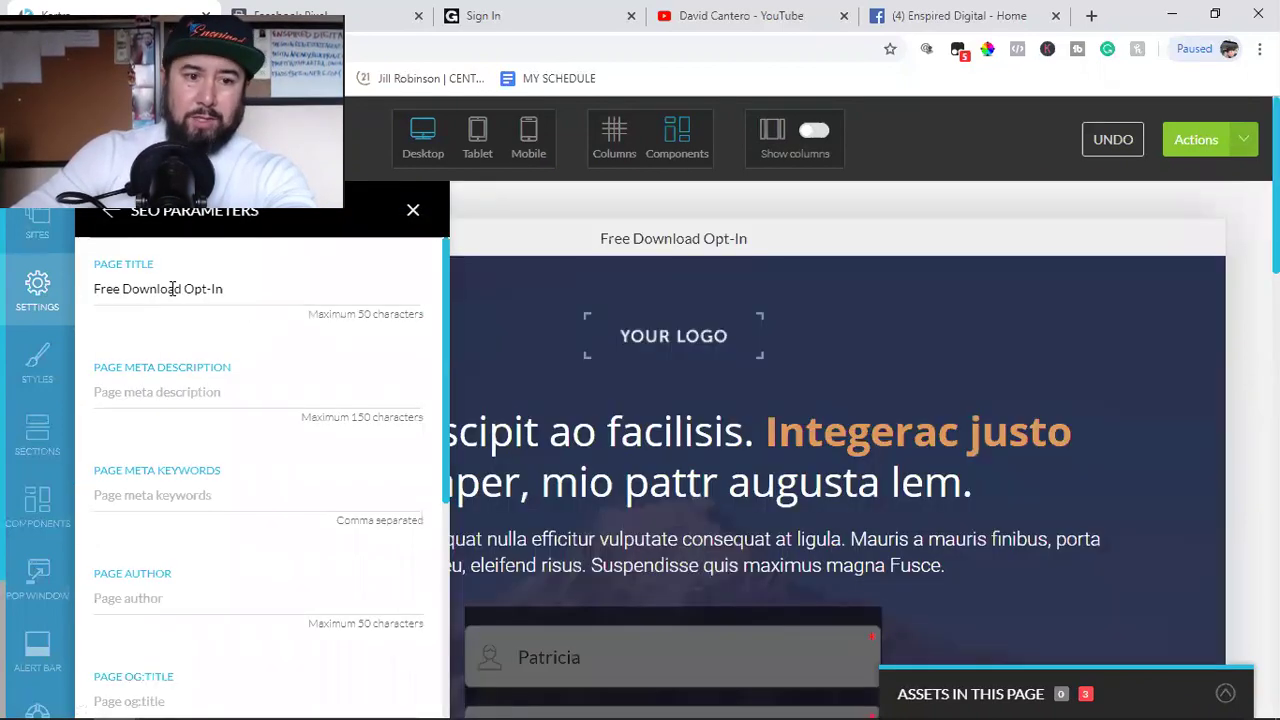
{"action": "triple_click", "coordinate": [171, 289]}
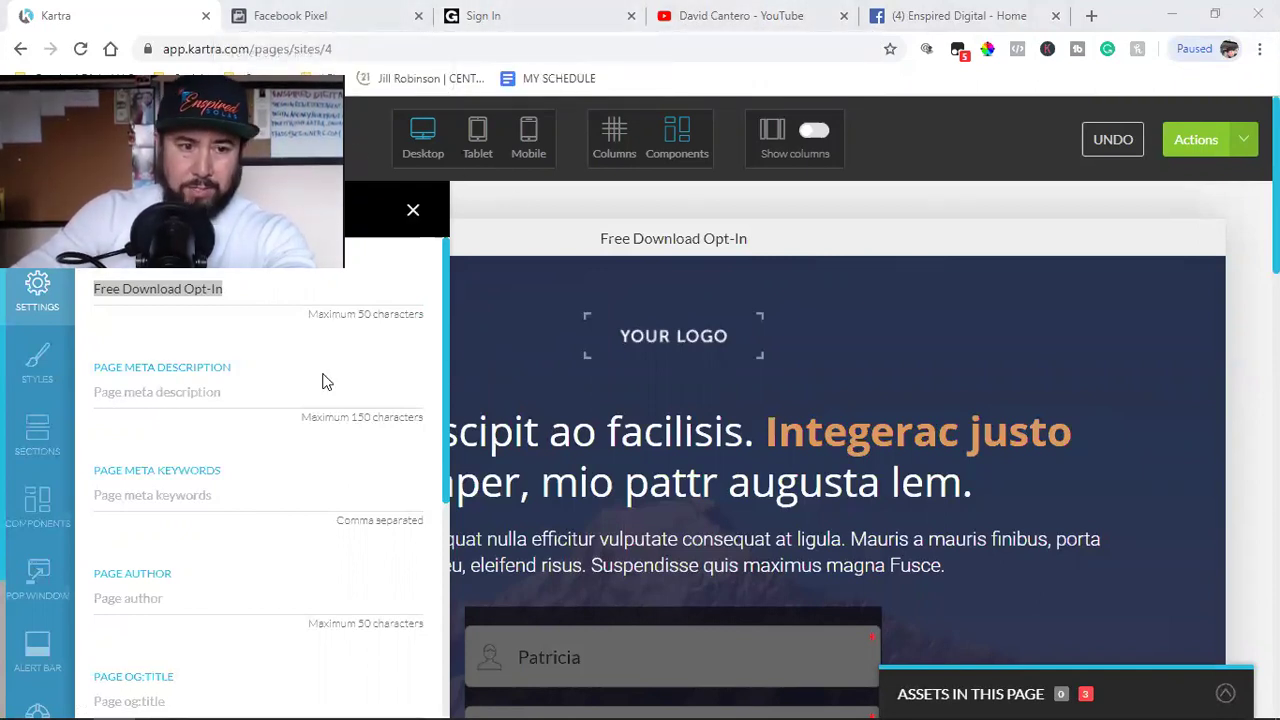
{"action": "left_click", "coordinate": [255, 288]}
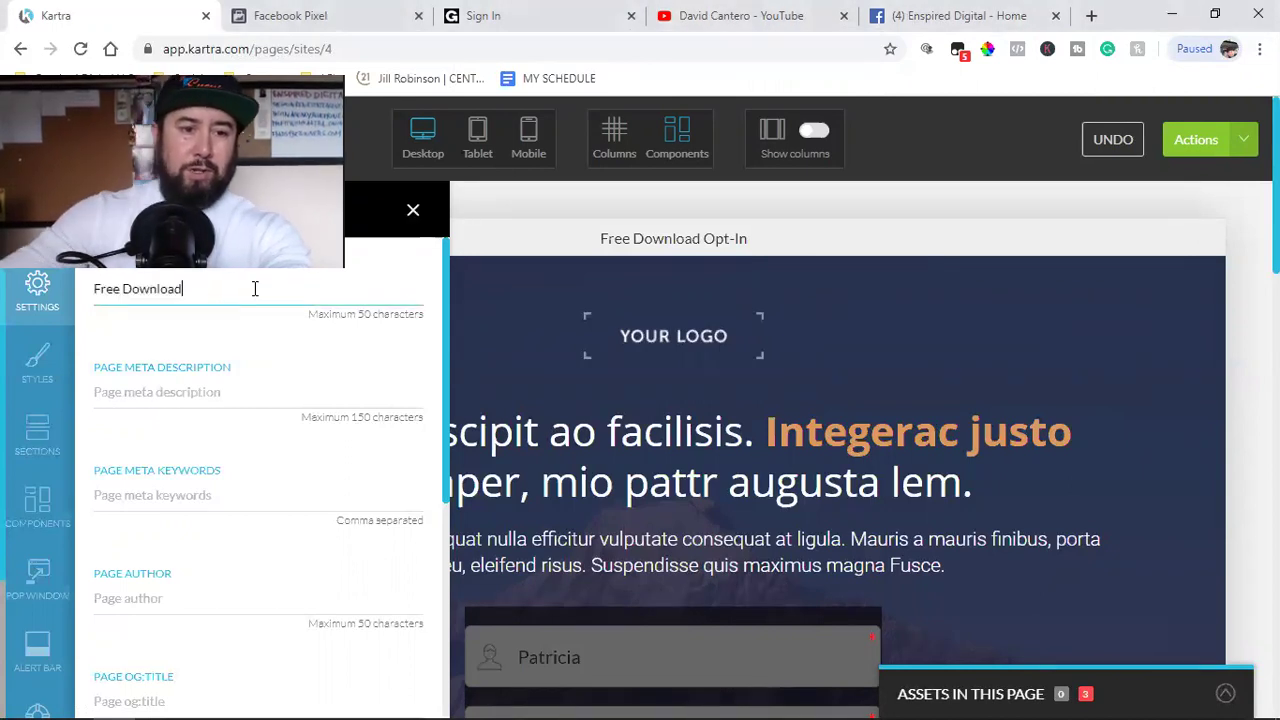
{"action": "scroll", "coordinate": [258, 485], "scroll_direction": "down", "scroll_amount": 4}
{"action": "left_click", "coordinate": [213, 672]}
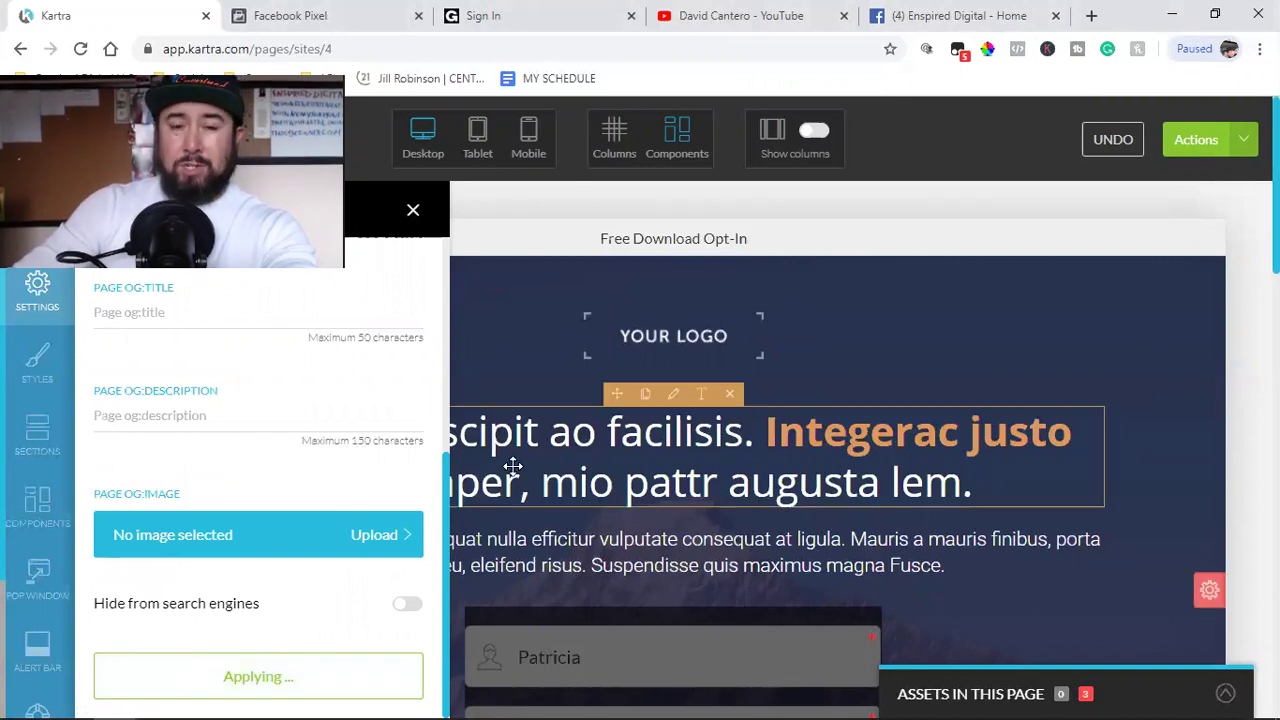
Step: Set the page's og:image to the royalty-free "happy people" photo of five people sitting in a row, and apply it
{"action": "left_click", "coordinate": [236, 537]}
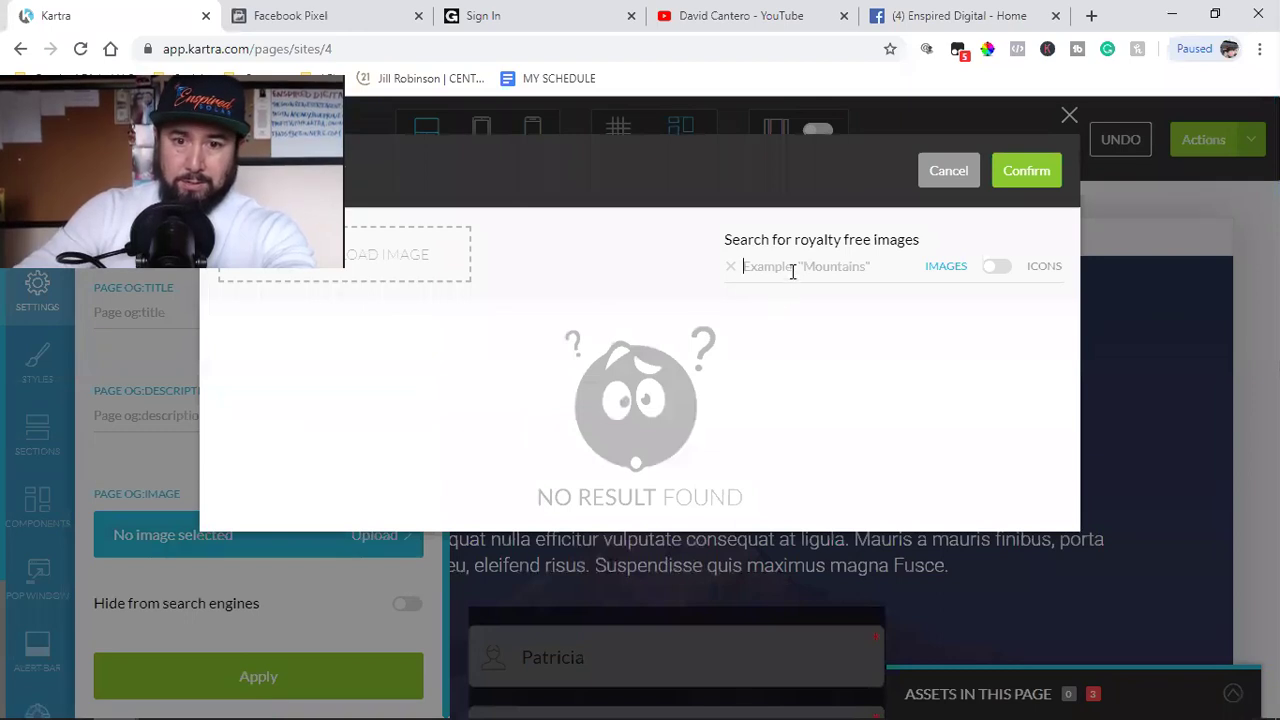
{"action": "left_click", "coordinate": [792, 271]}
{"action": "type", "text": "happy"}
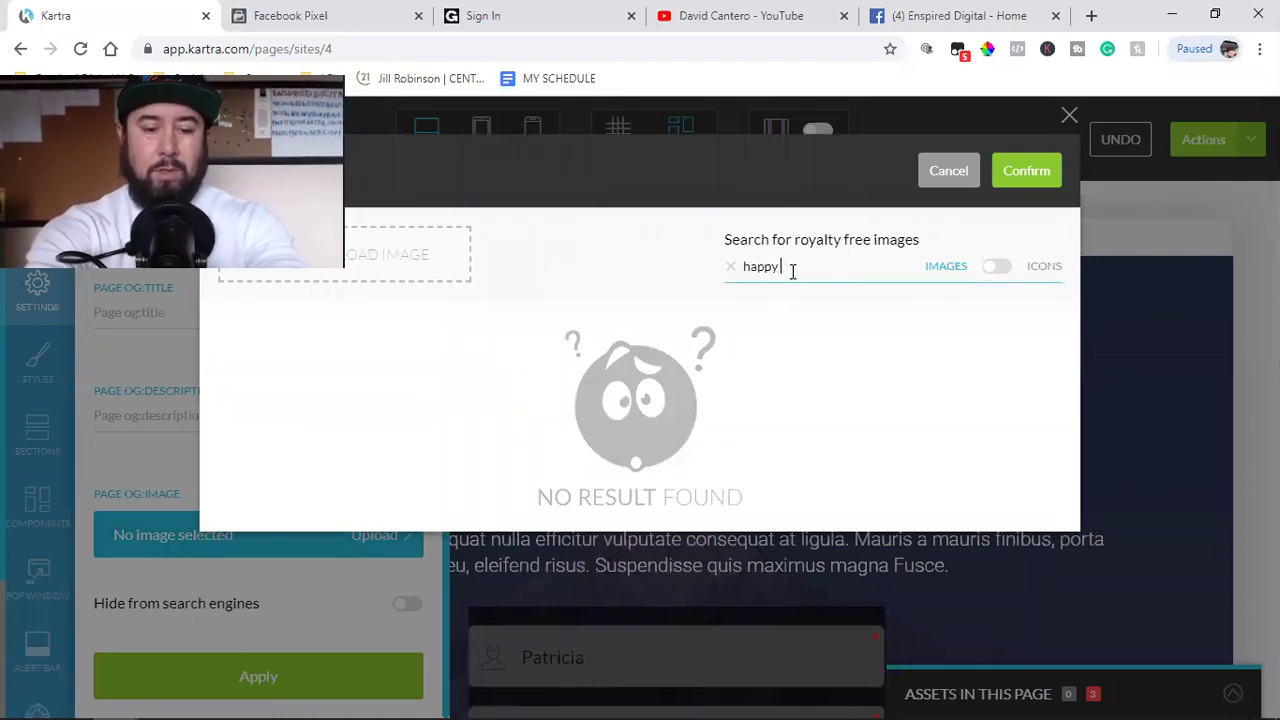
{"action": "type", "text": " people"}
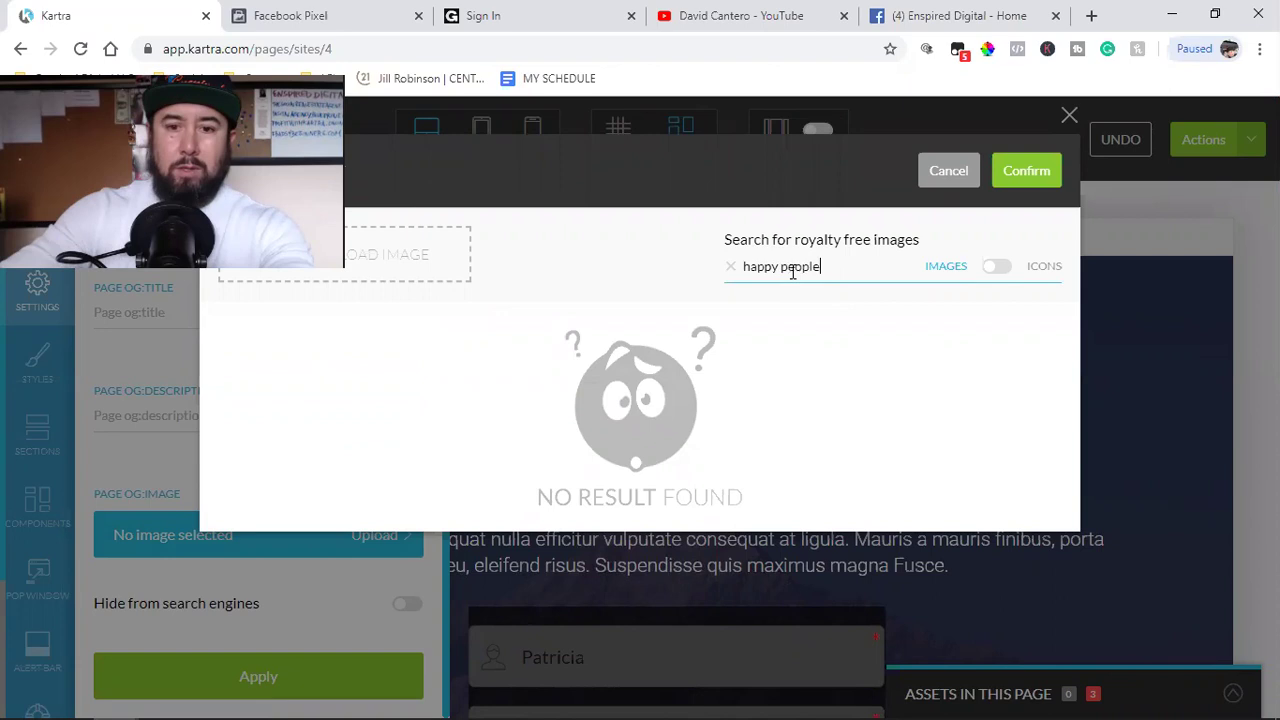
{"action": "key", "text": "Return"}
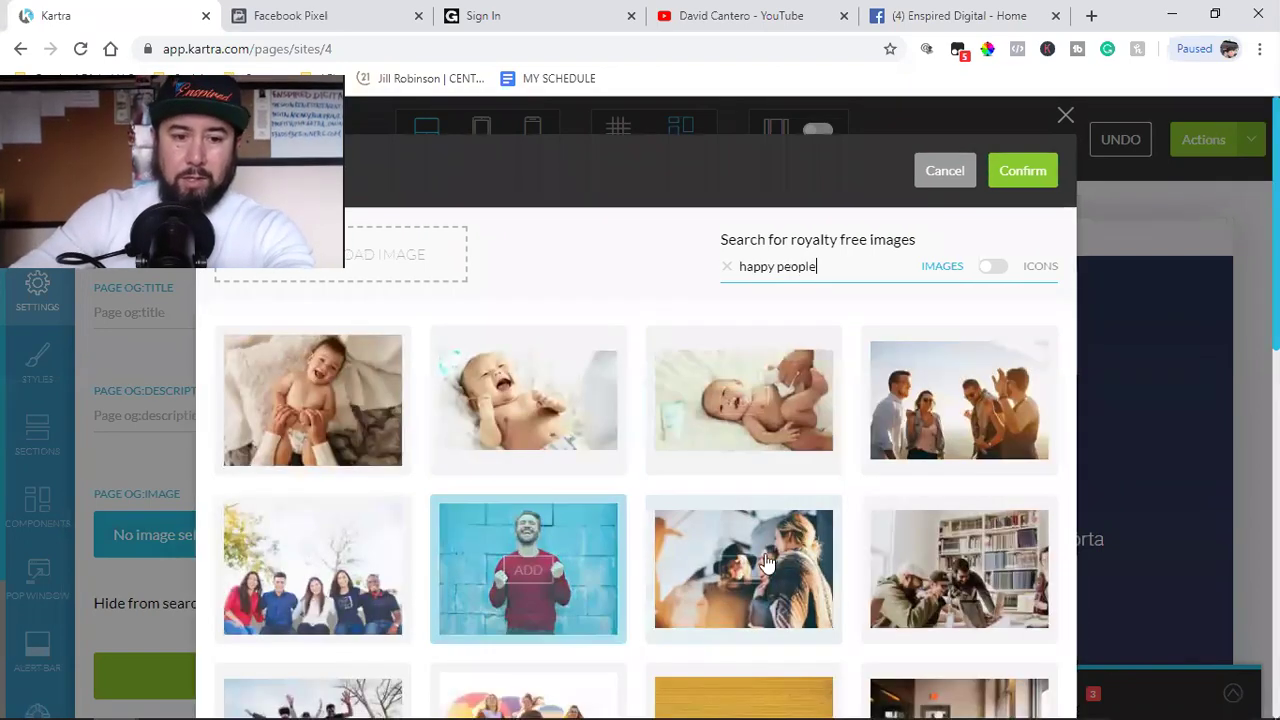
{"action": "left_click", "coordinate": [310, 592]}
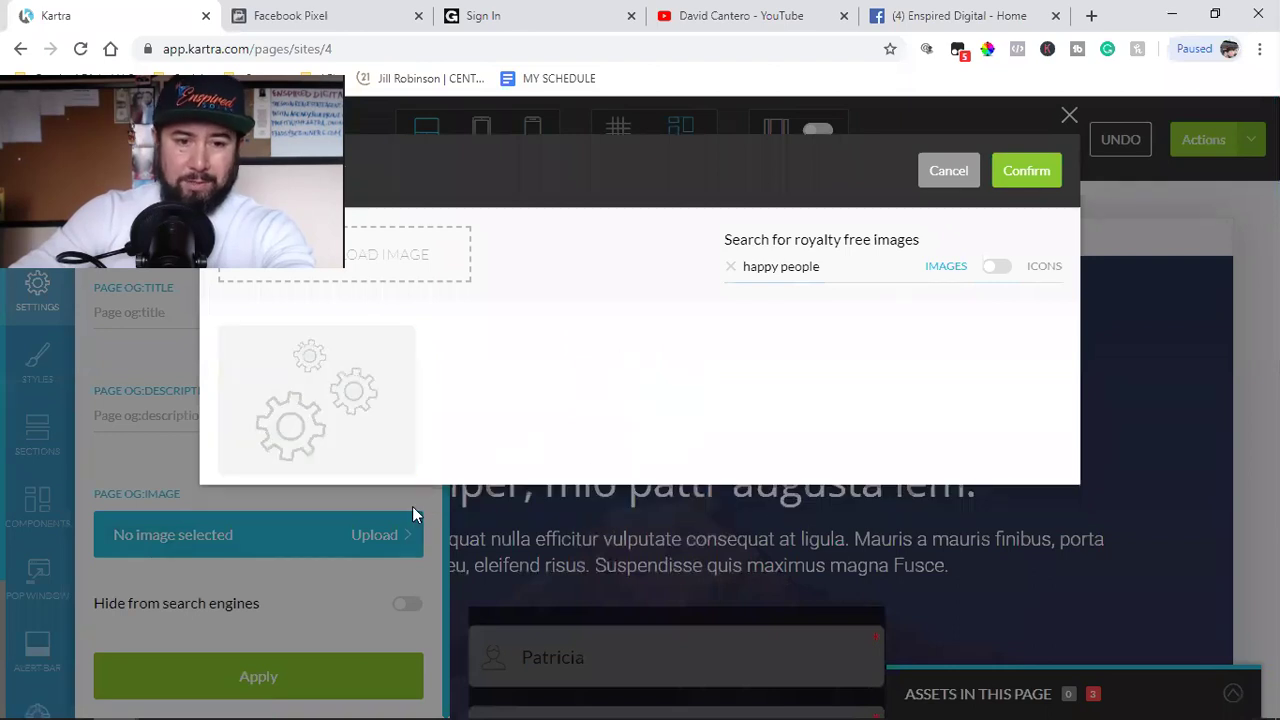
{"action": "mouse_move", "coordinate": [337, 420]}
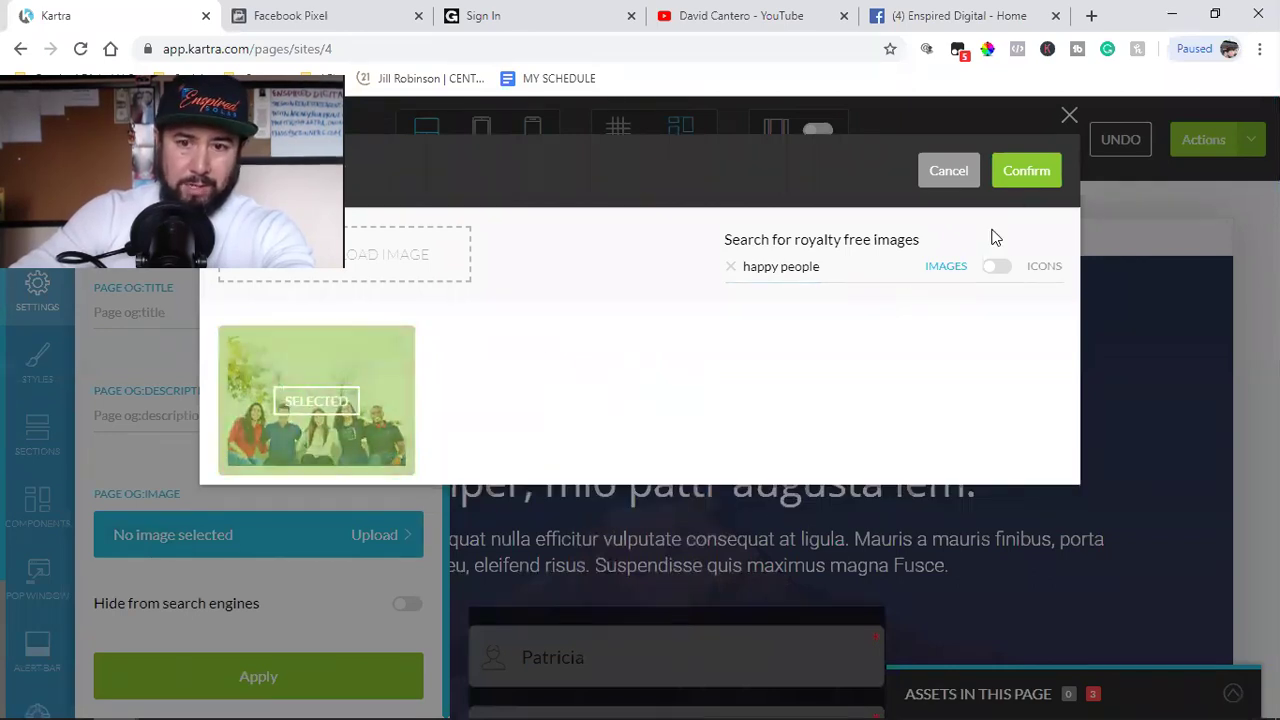
{"action": "left_click", "coordinate": [1027, 172]}
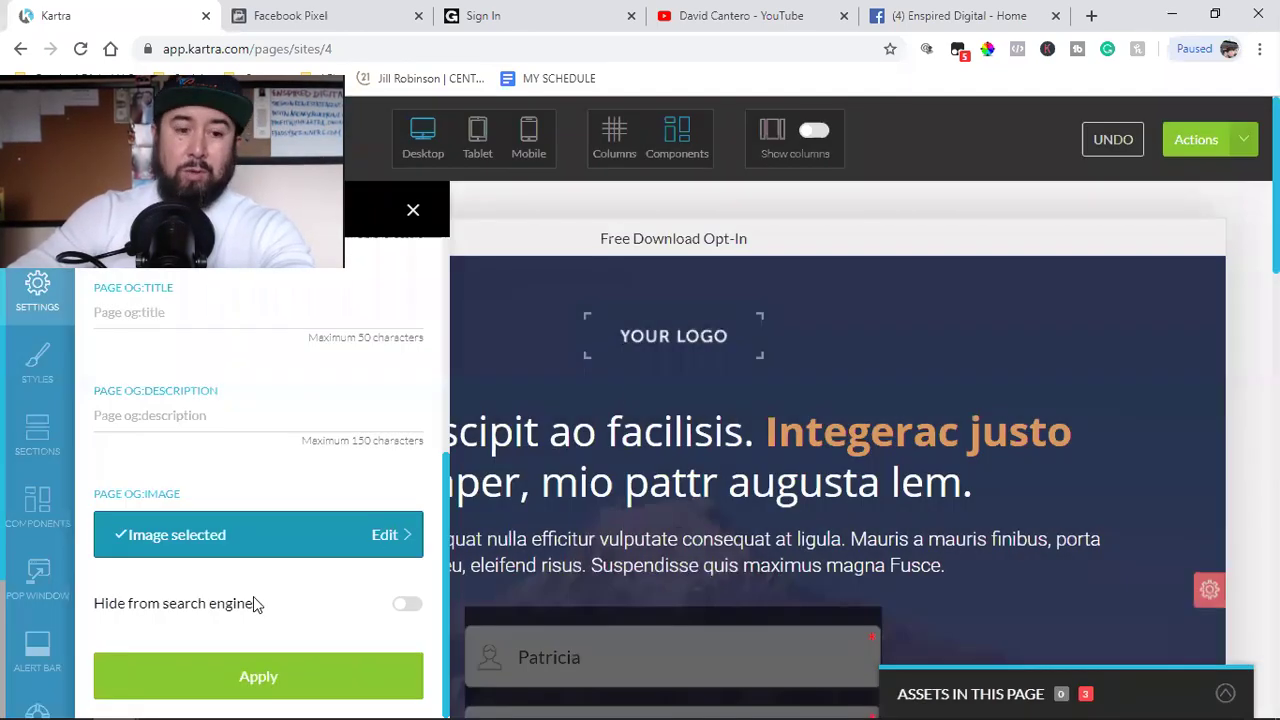
{"action": "left_click", "coordinate": [248, 676]}
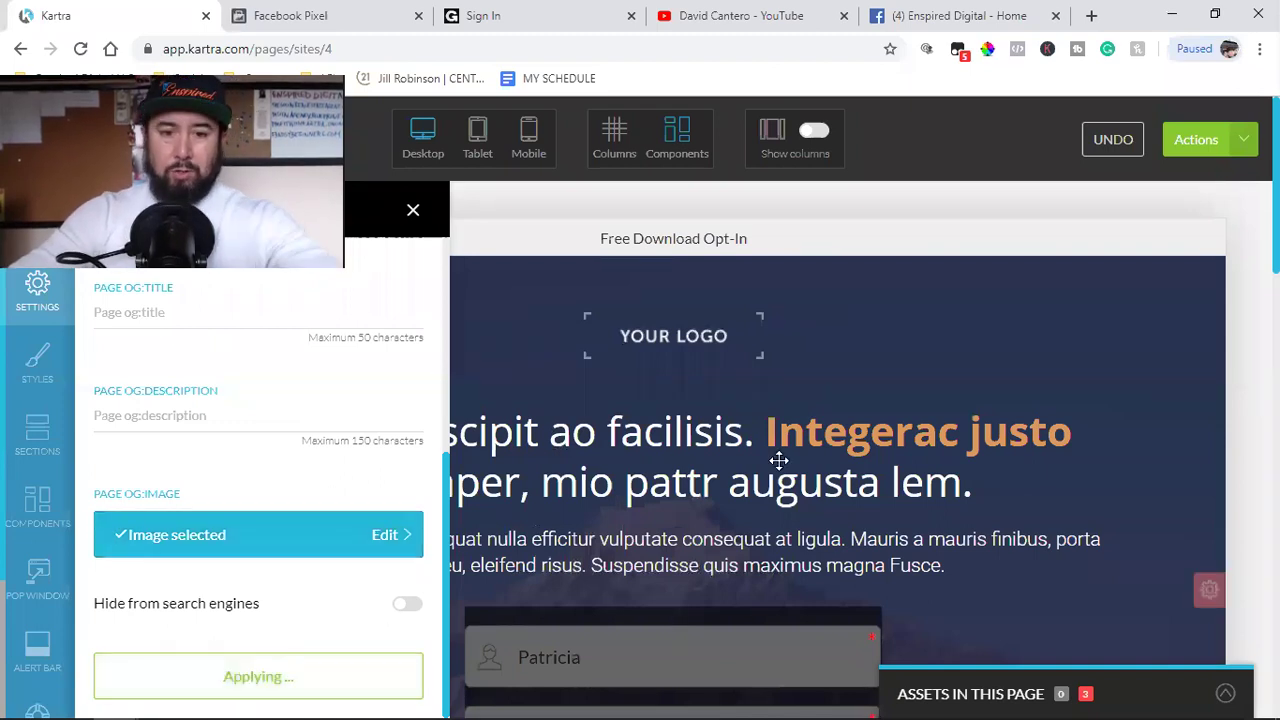
Step: Save the page's progress with the updated SEO parameters and dismiss the confirmation
{"action": "left_click", "coordinate": [1229, 139]}
{"action": "left_click", "coordinate": [1106, 228]}
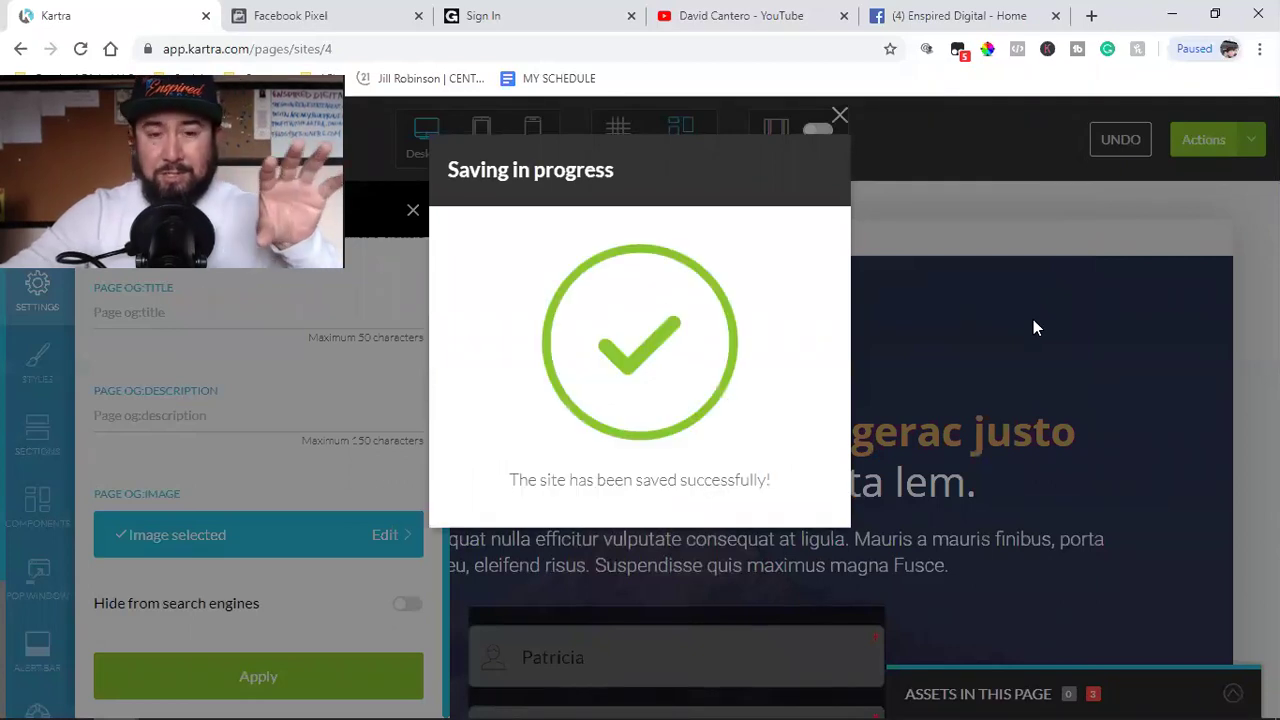
{"action": "left_click", "coordinate": [840, 116]}
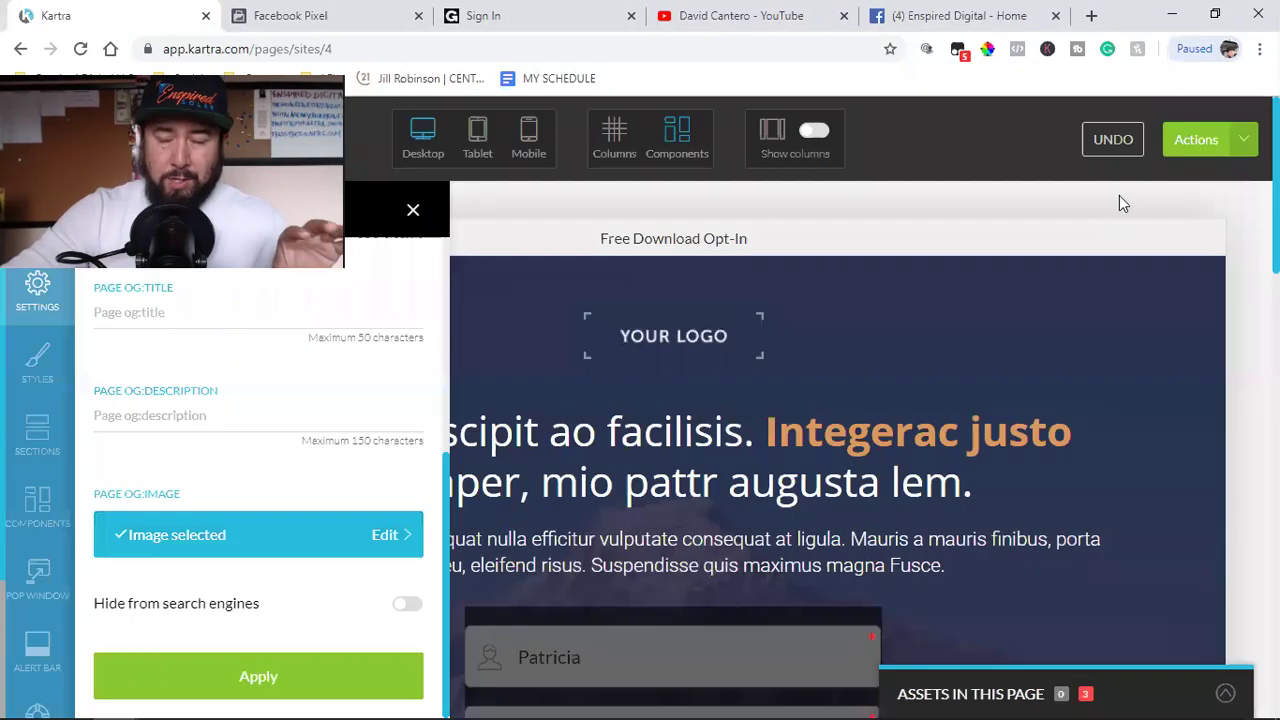
Step: Publish the opt-in page live and close the publishing dialog
{"action": "left_click", "coordinate": [1238, 150]}
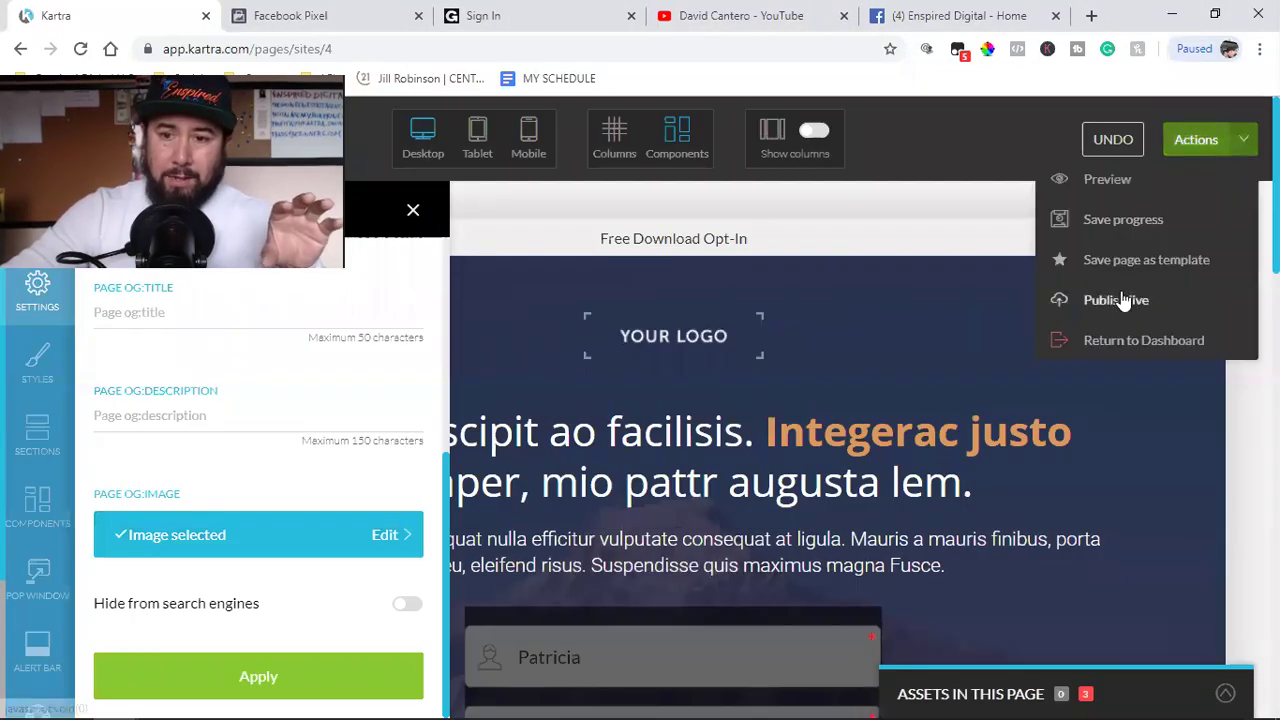
{"action": "left_click", "coordinate": [1121, 297]}
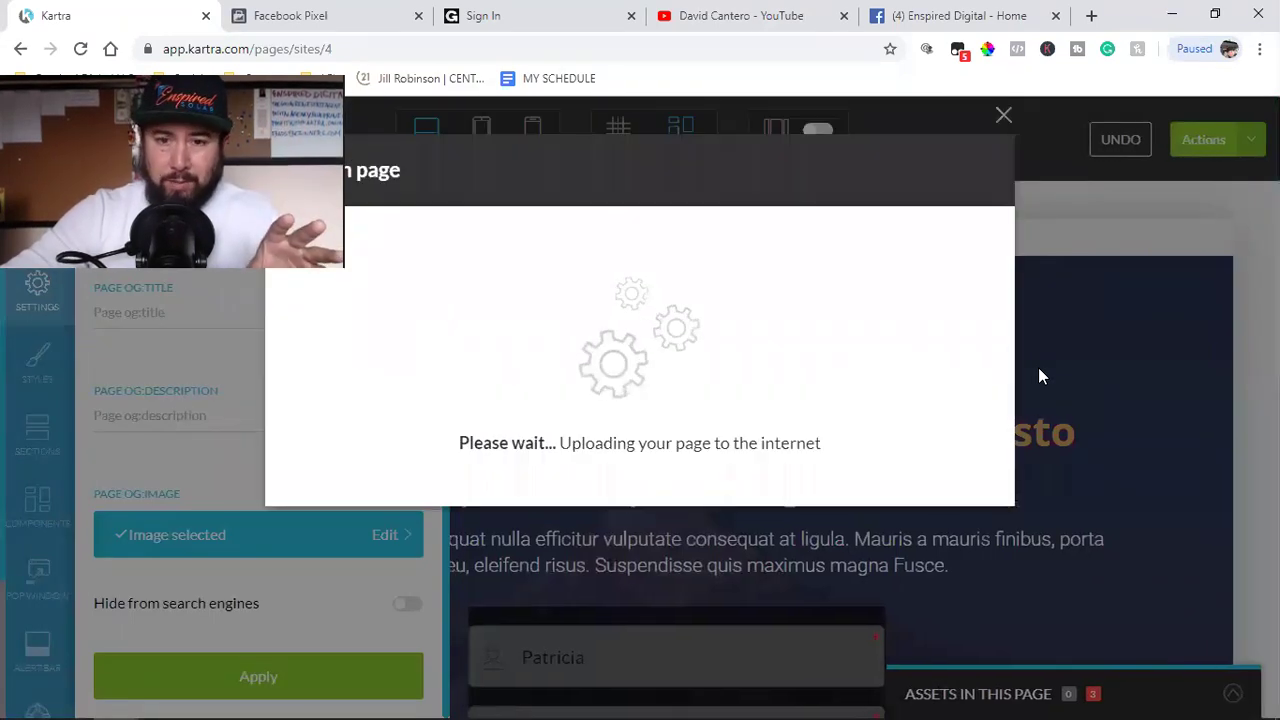
{"action": "left_click", "coordinate": [969, 171]}
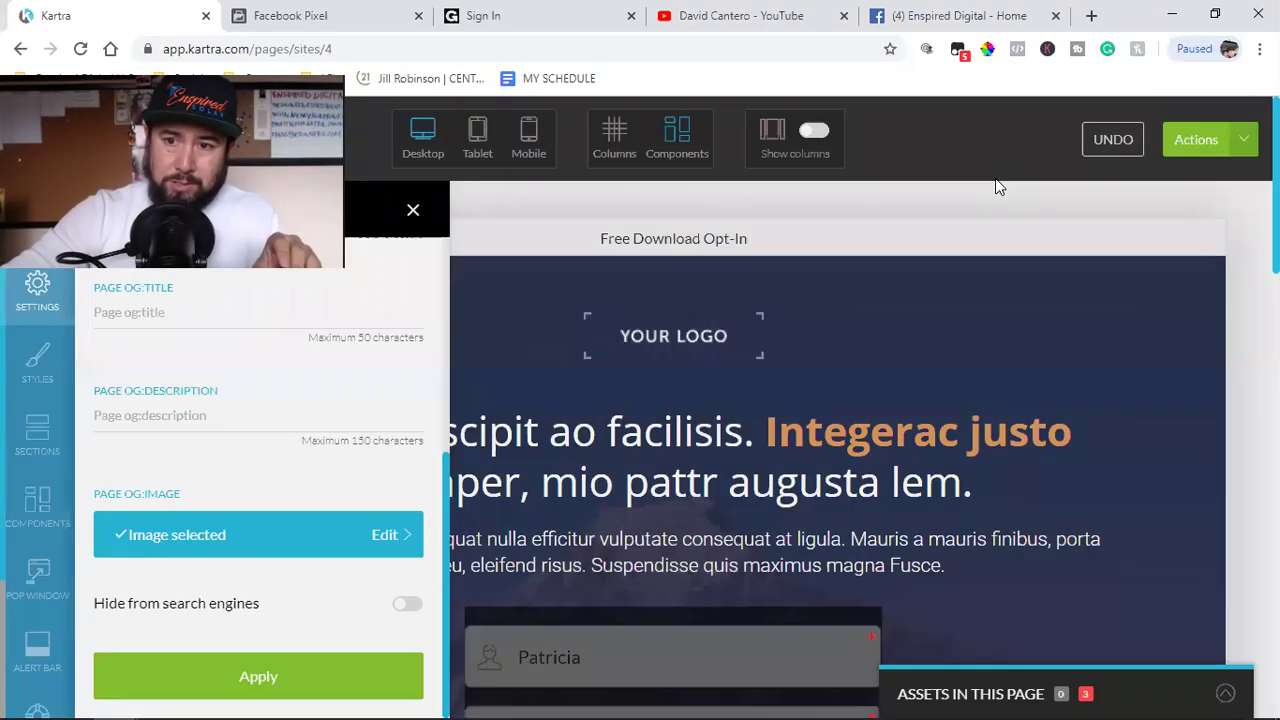
Step: Exit the page builder for the opt-in page and return to the list of pages
{"action": "left_click", "coordinate": [1238, 139]}
{"action": "left_click", "coordinate": [1130, 341]}
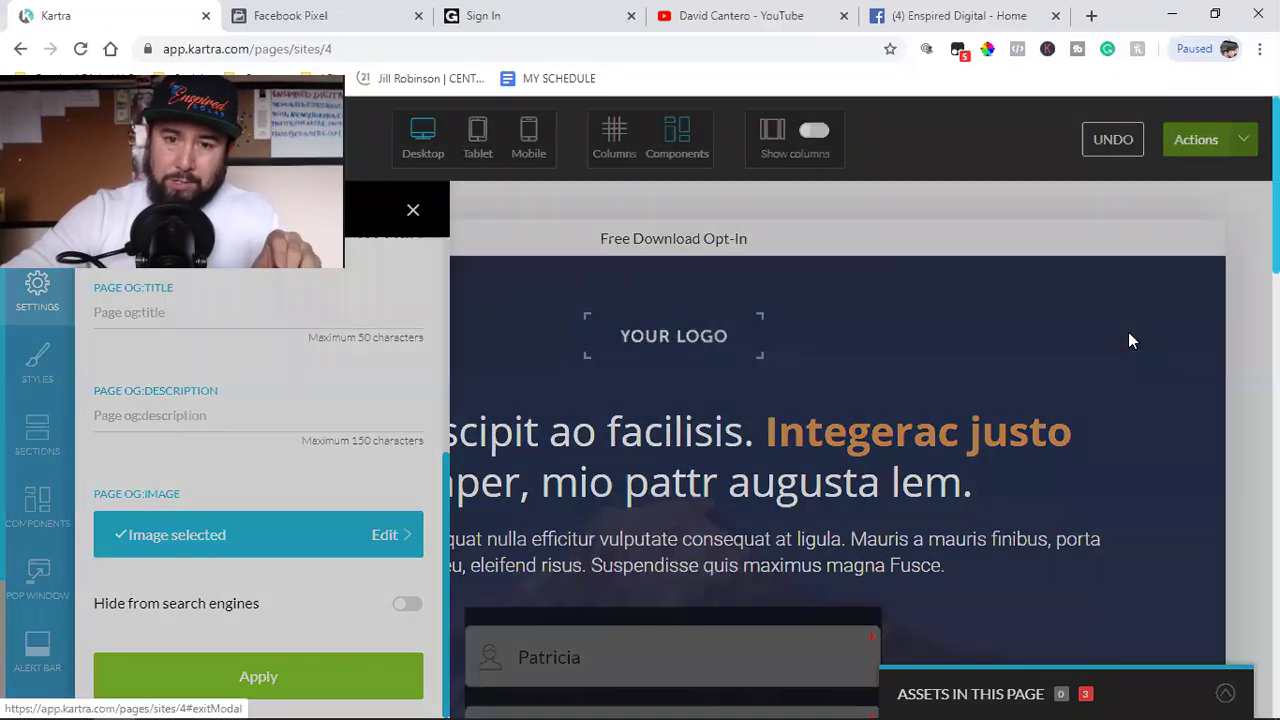
{"action": "left_click", "coordinate": [816, 172]}
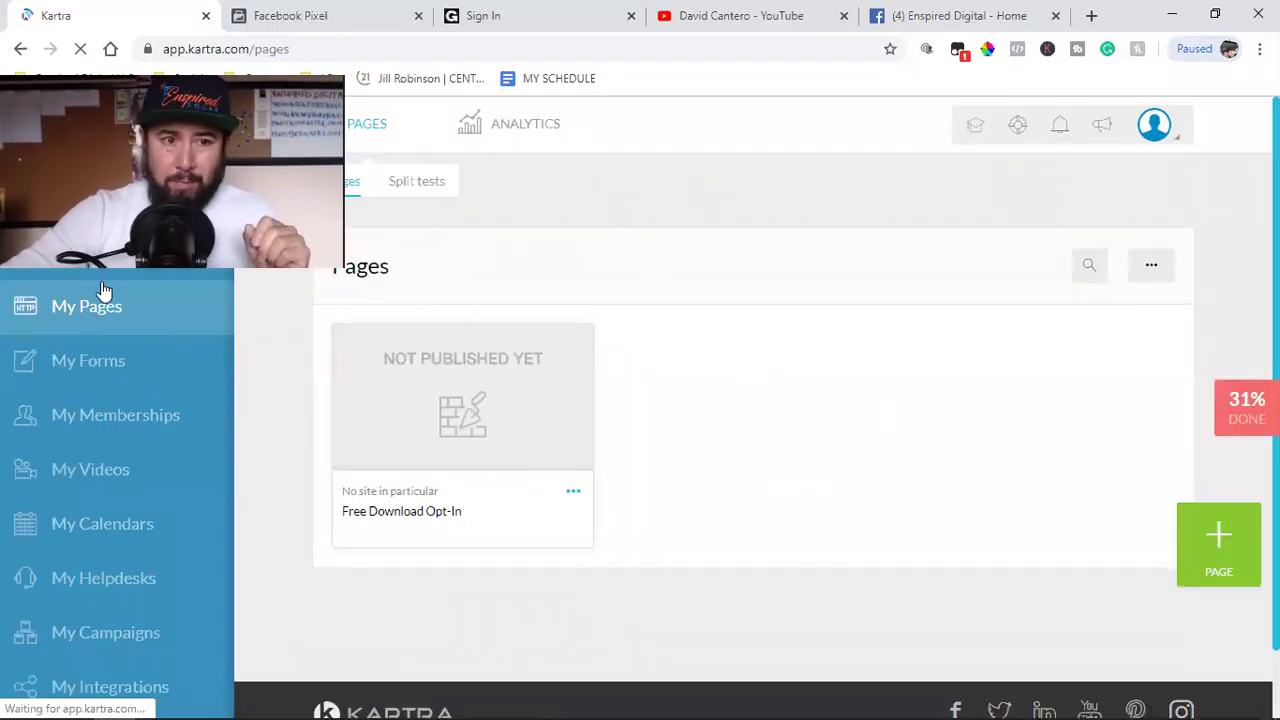
Step: Start a new page from the blue "Excellent, you are almost there!" video template in the Thank You Pages category
{"action": "left_click", "coordinate": [1205, 561]}
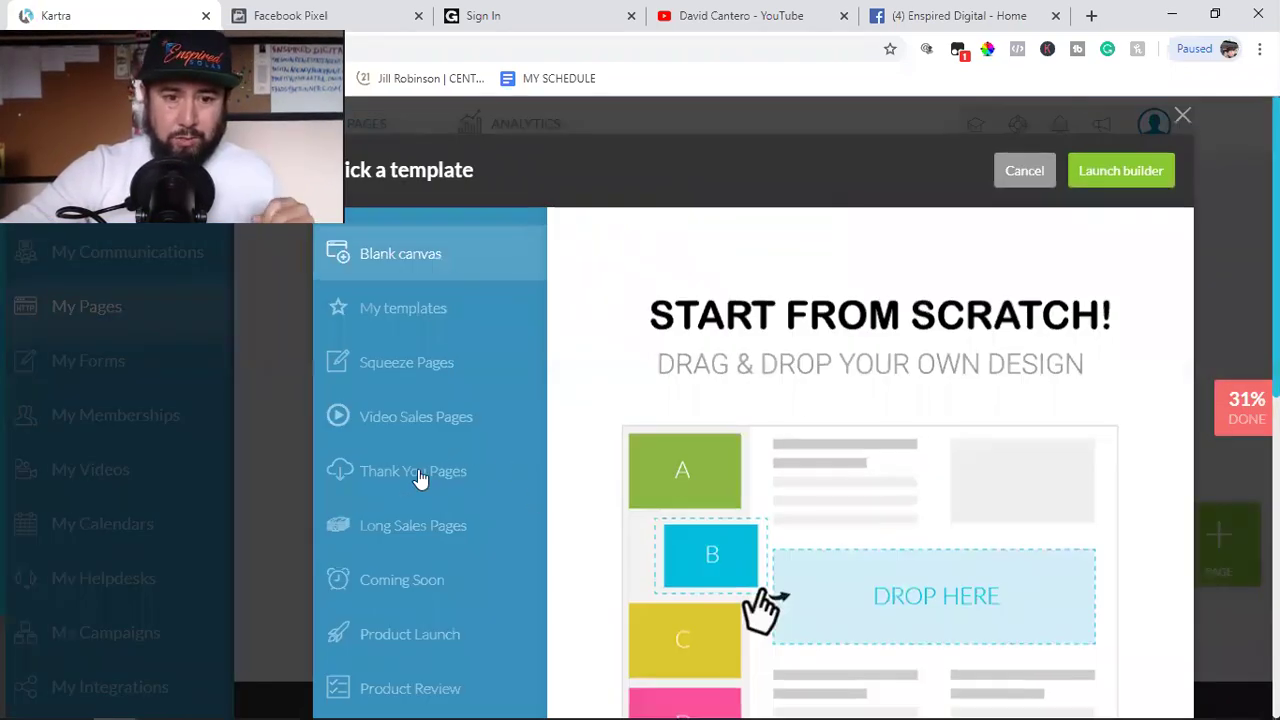
{"action": "left_click", "coordinate": [421, 474]}
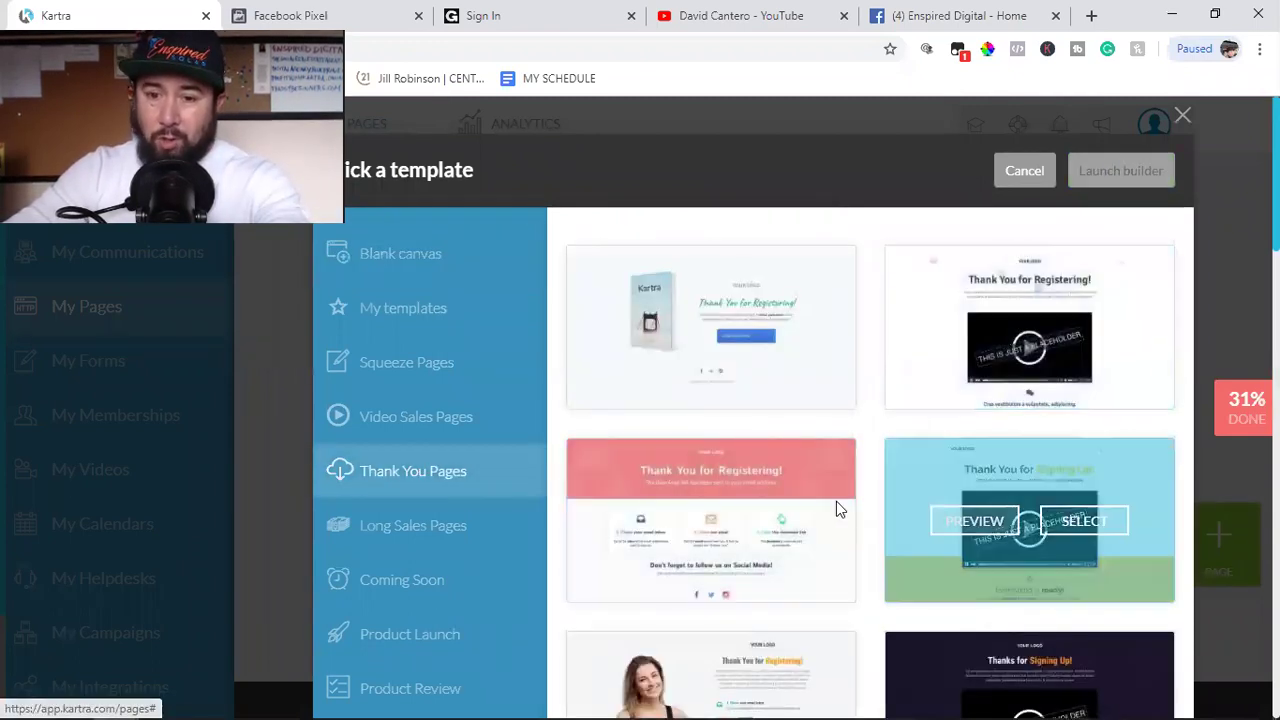
{"action": "scroll", "coordinate": [851, 536], "scroll_direction": "down", "scroll_amount": 3}
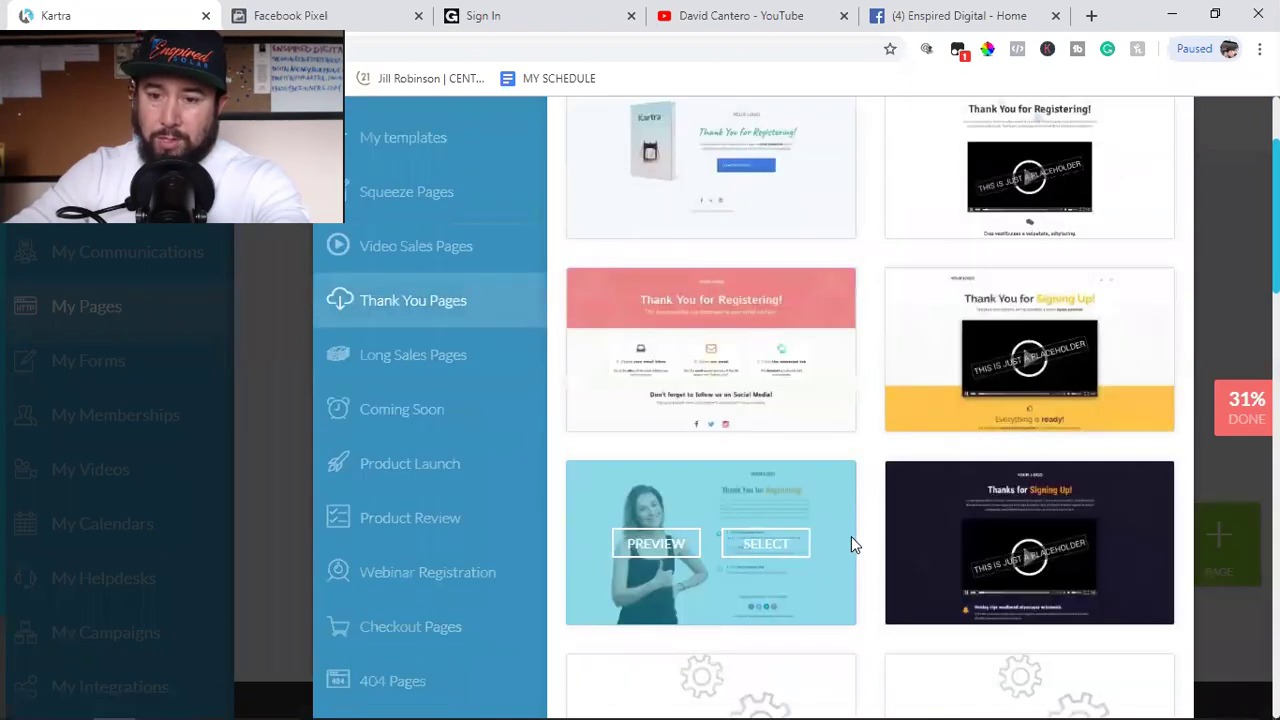
{"action": "scroll", "coordinate": [851, 543], "scroll_direction": "down", "scroll_amount": 6}
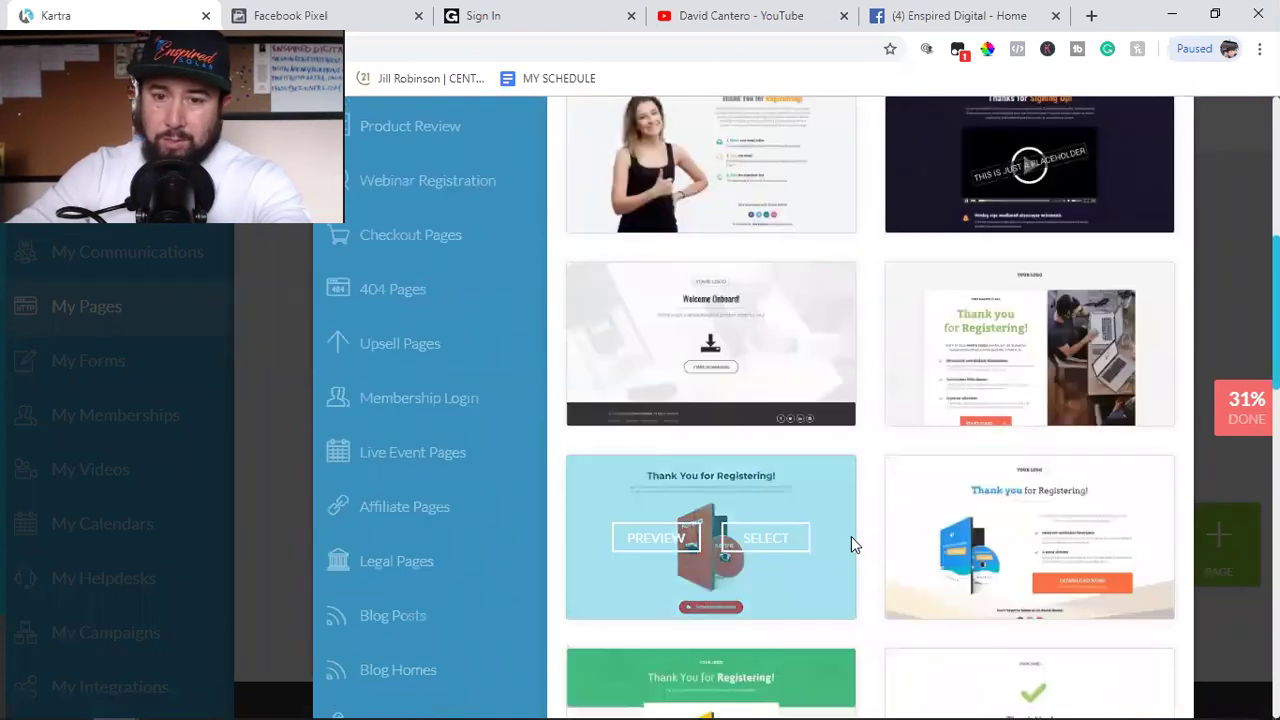
{"action": "scroll", "coordinate": [851, 543], "scroll_direction": "down", "scroll_amount": 8}
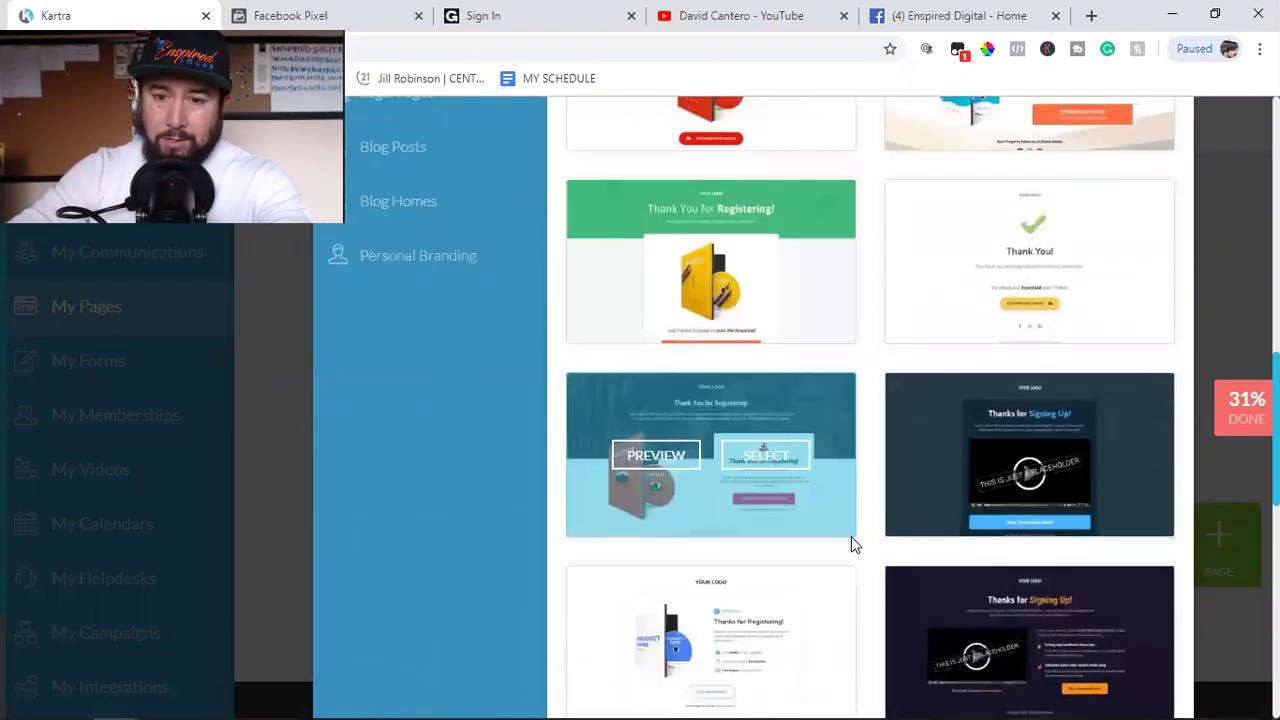
{"action": "scroll", "coordinate": [851, 543], "scroll_direction": "down", "scroll_amount": 5}
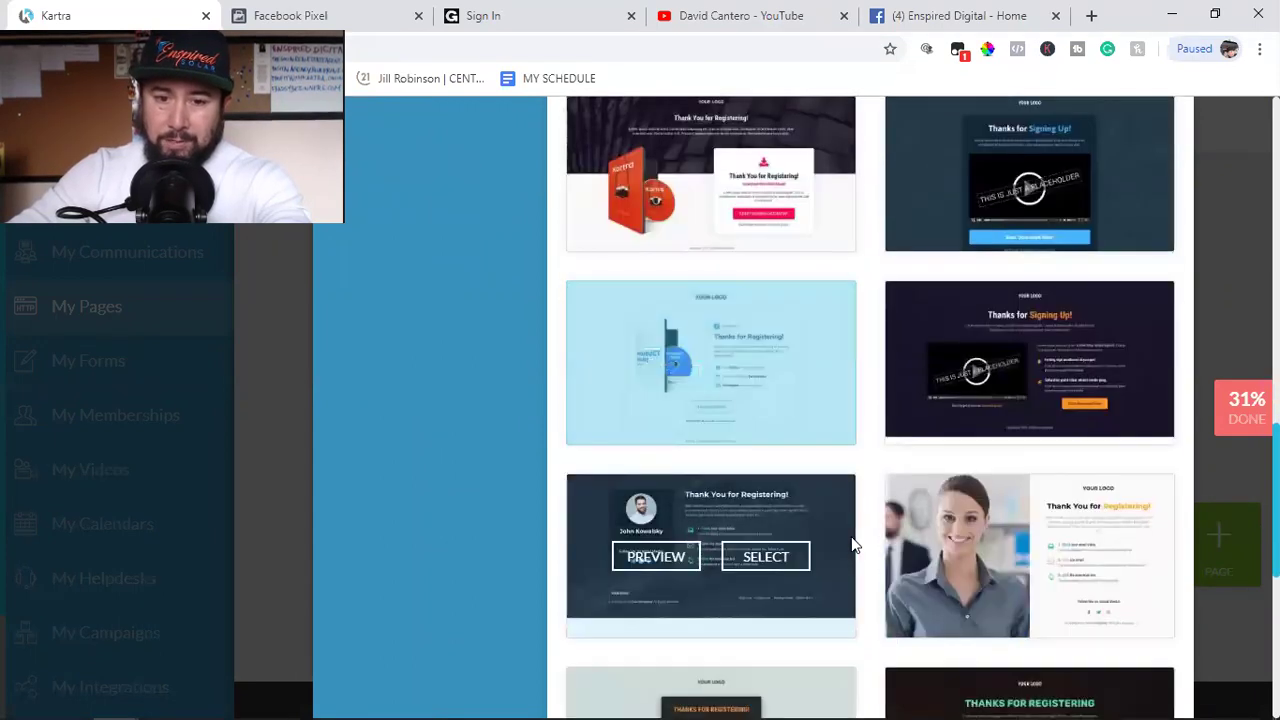
{"action": "scroll", "coordinate": [851, 543], "scroll_direction": "down", "scroll_amount": 10}
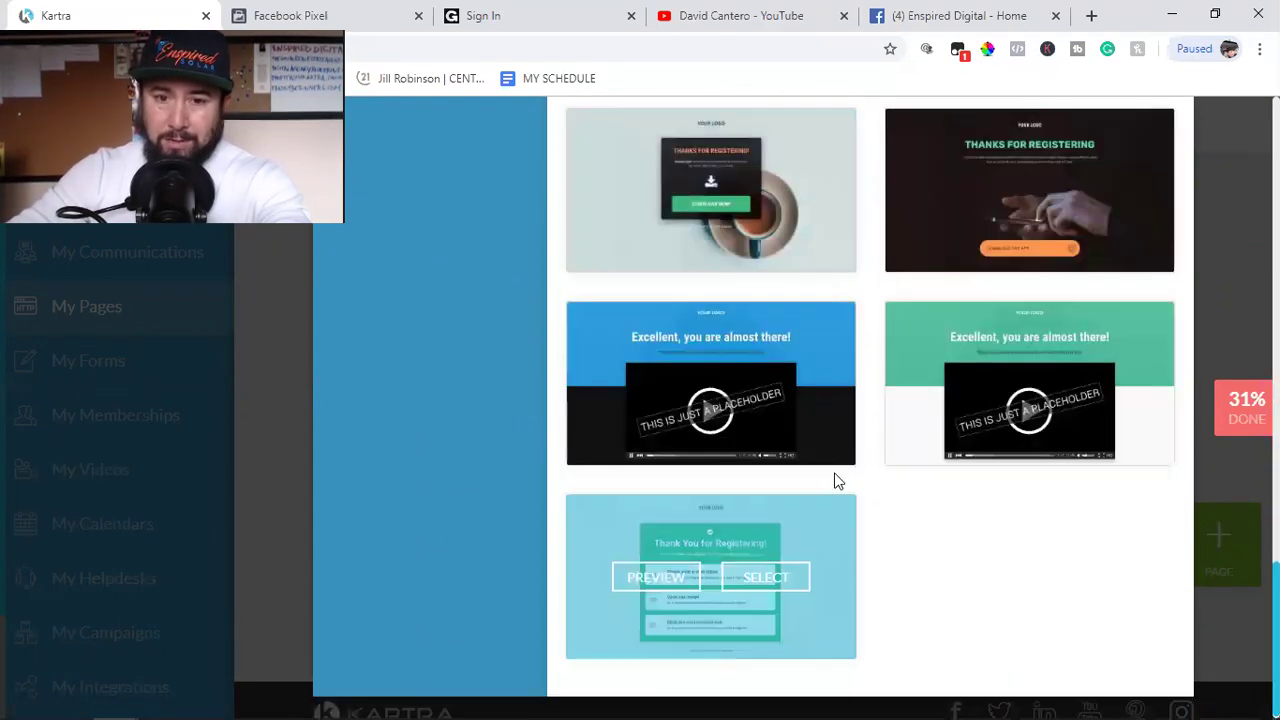
{"action": "mouse_move", "coordinate": [663, 400]}
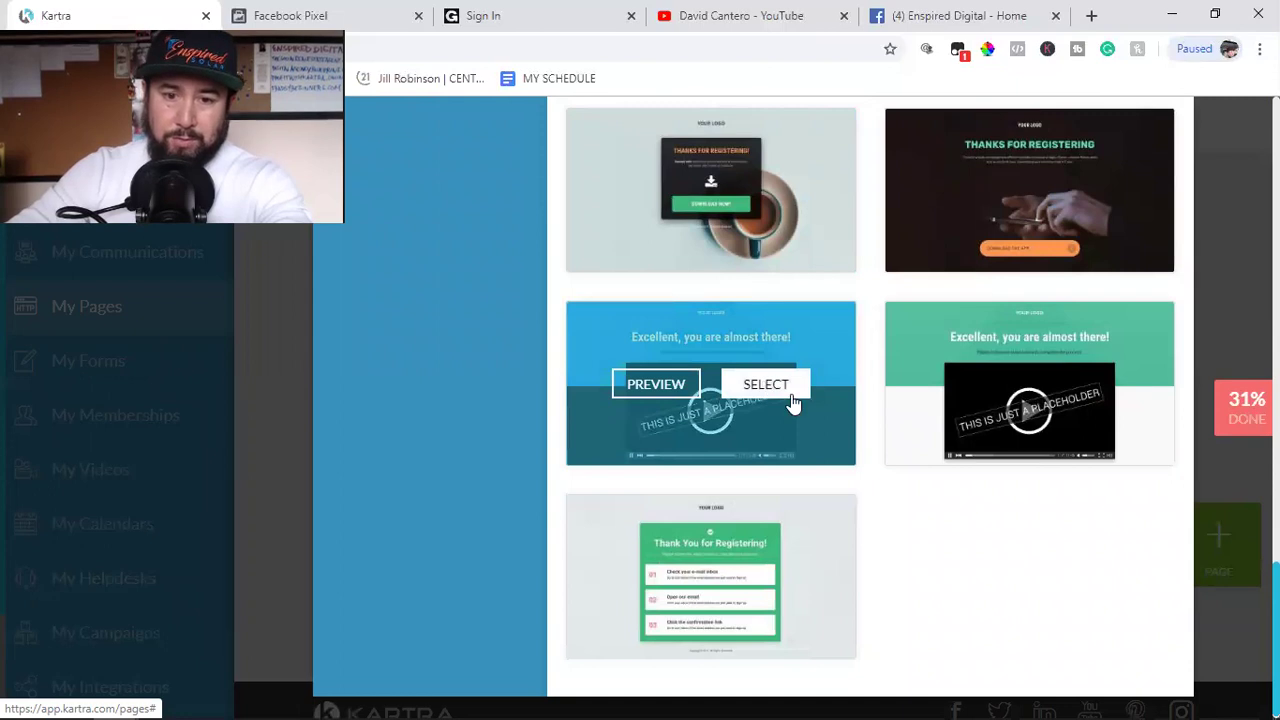
{"action": "scroll", "coordinate": [935, 490], "scroll_direction": "up", "scroll_amount": 15}
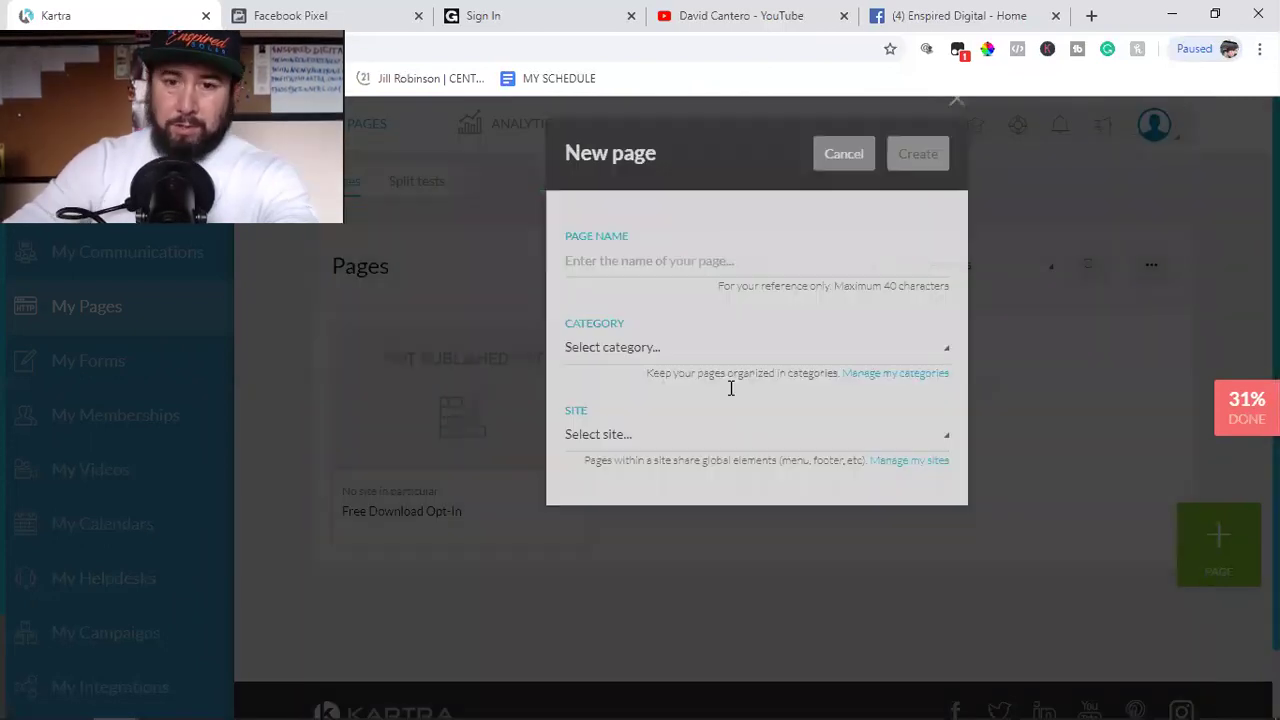
Step: Create the page as "Free Download Thank You Page" in the Free Download category with no site in particular
{"action": "left_click", "coordinate": [638, 274]}
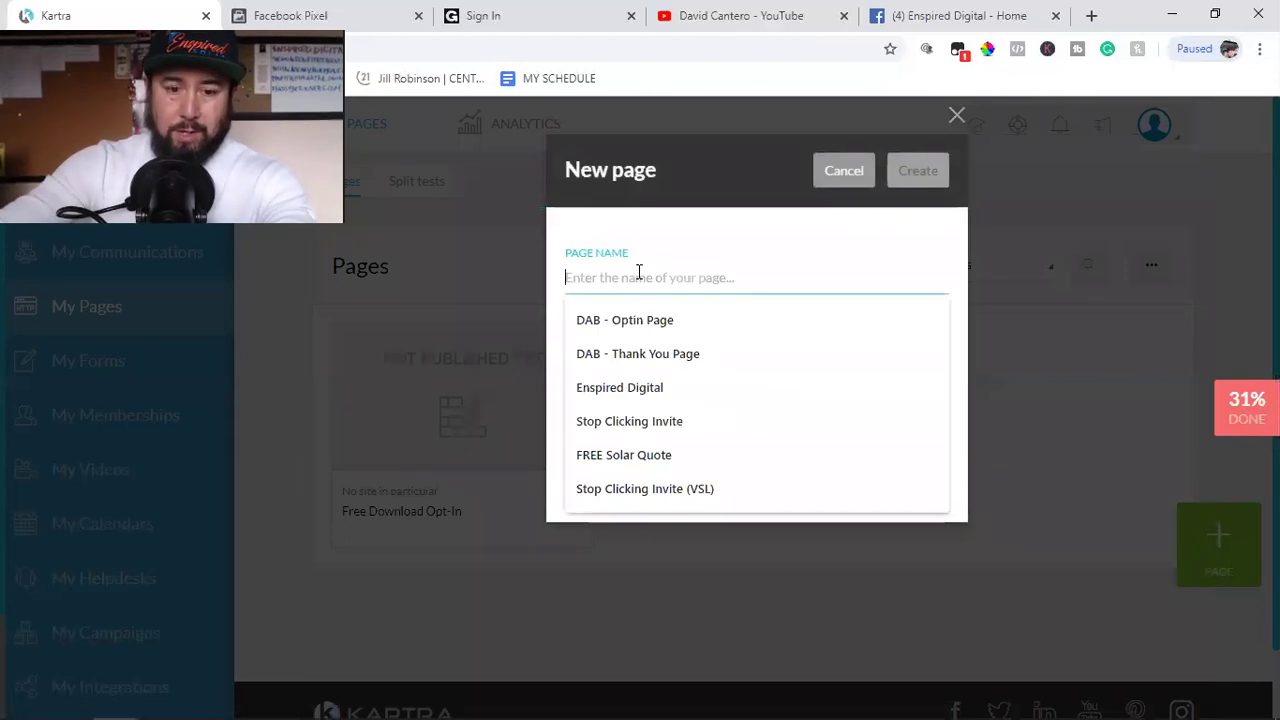
{"action": "type", "text": "Free Dow"}
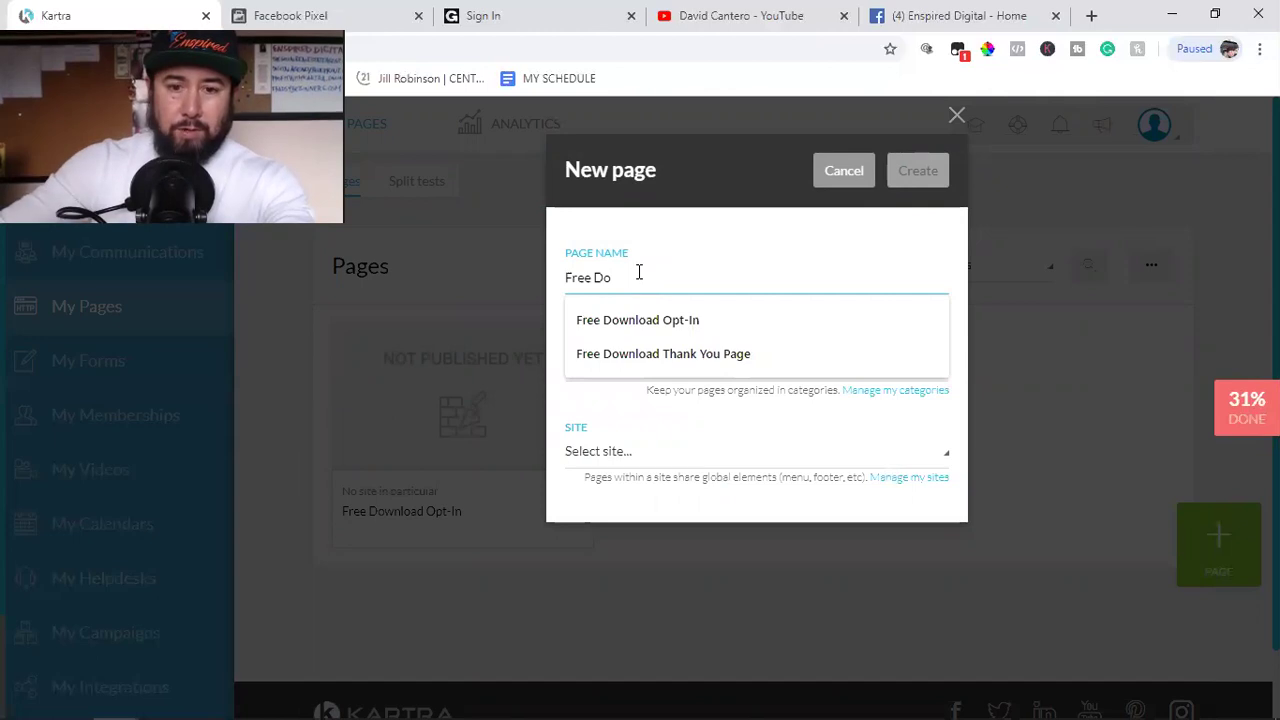
{"action": "left_click", "coordinate": [665, 354]}
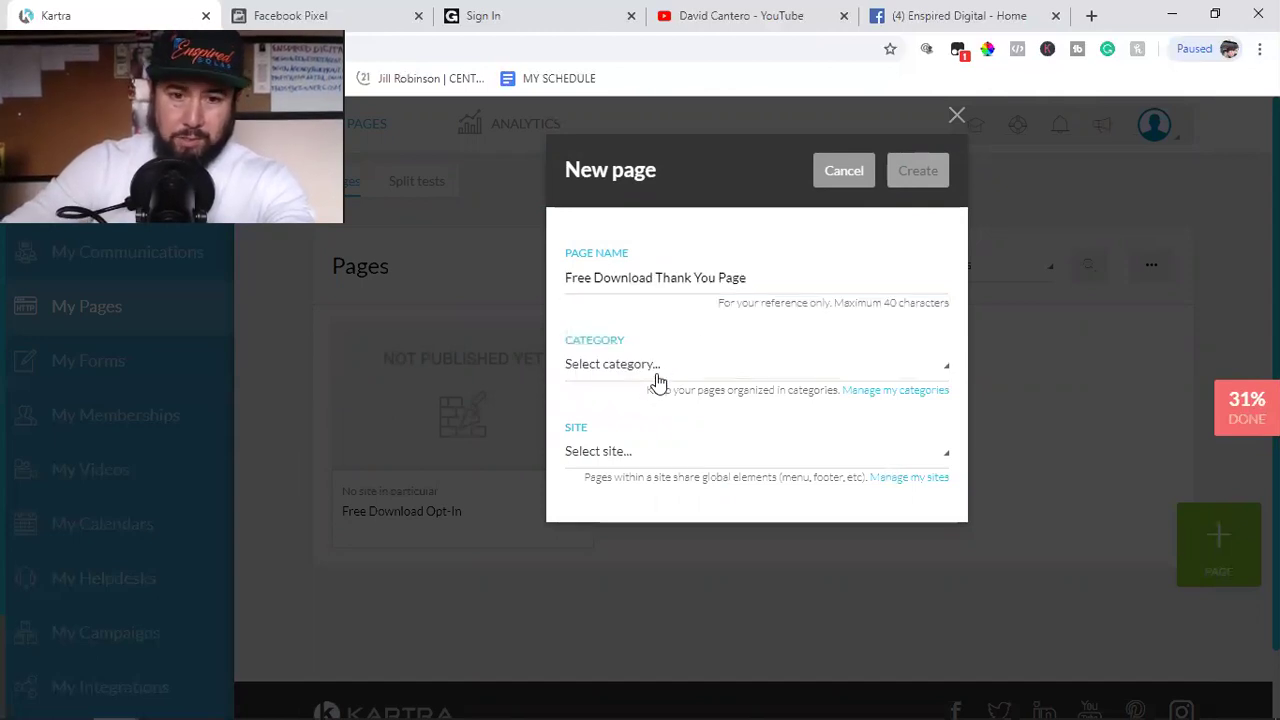
{"action": "left_click", "coordinate": [655, 372]}
{"action": "left_click", "coordinate": [614, 470]}
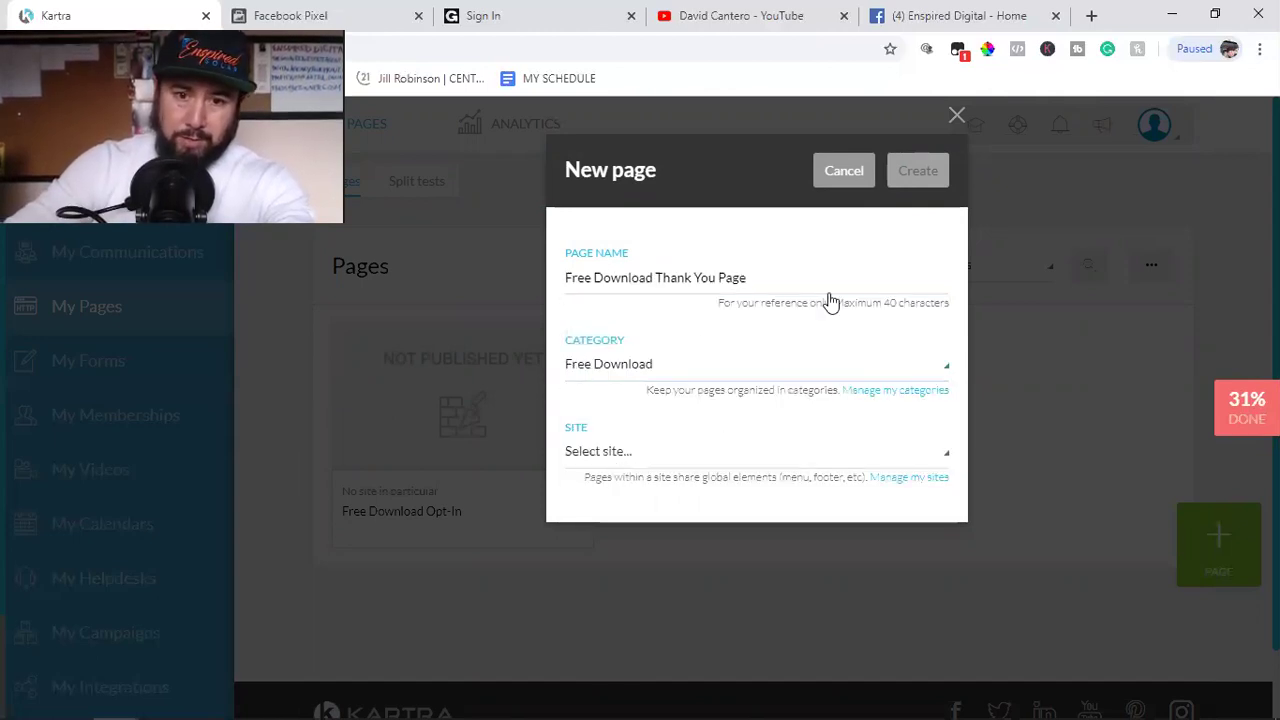
{"action": "left_click", "coordinate": [652, 456]}
{"action": "left_click", "coordinate": [620, 520]}
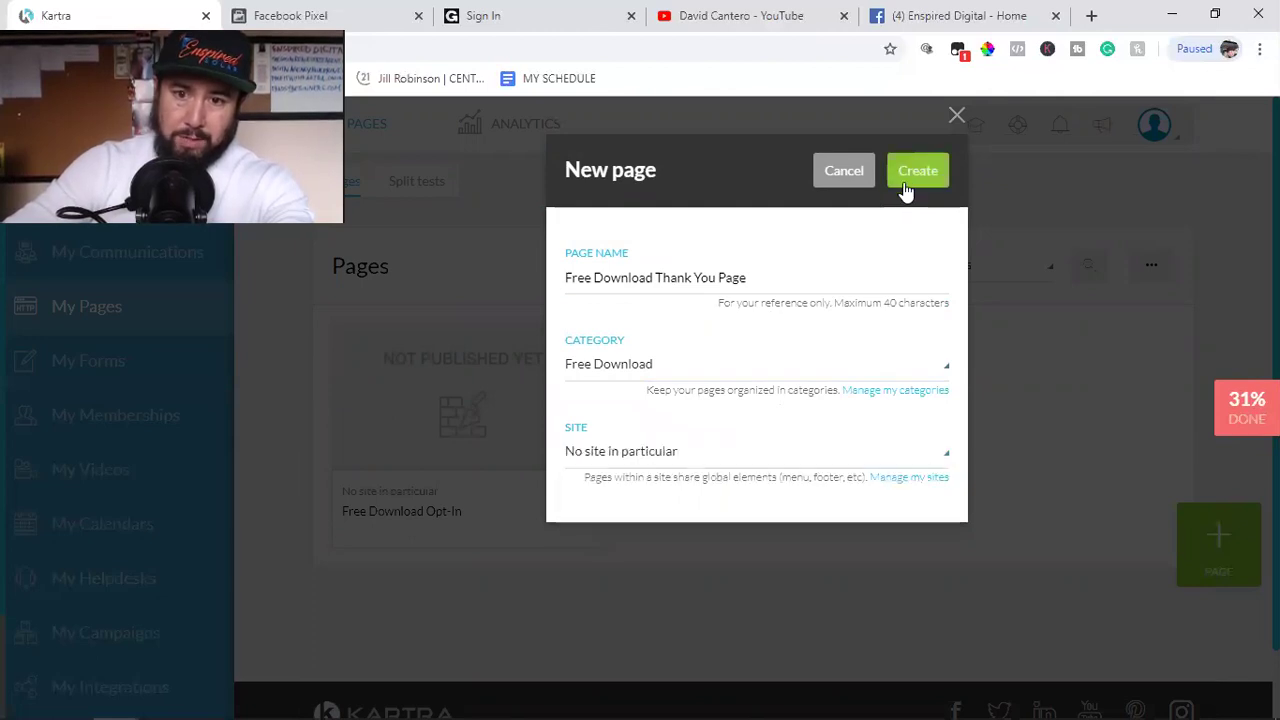
{"action": "left_click", "coordinate": [912, 172]}
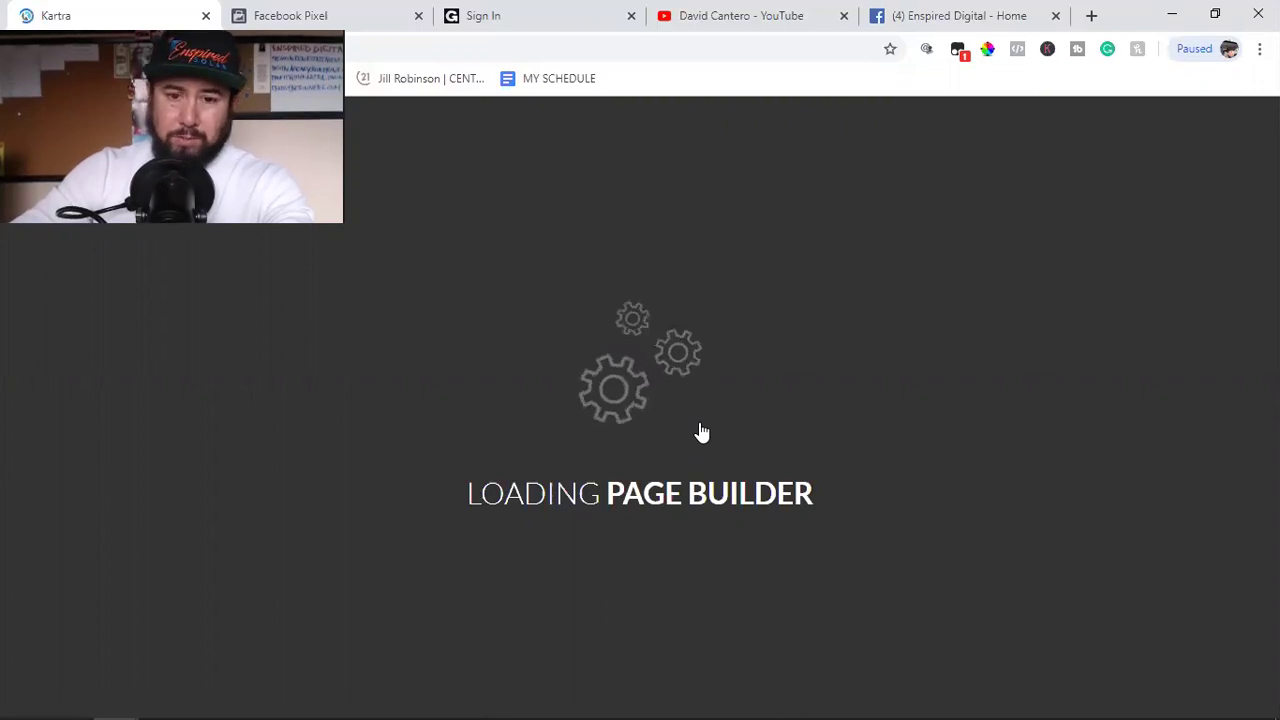
{"action": "mouse_move", "coordinate": [120, 699]}
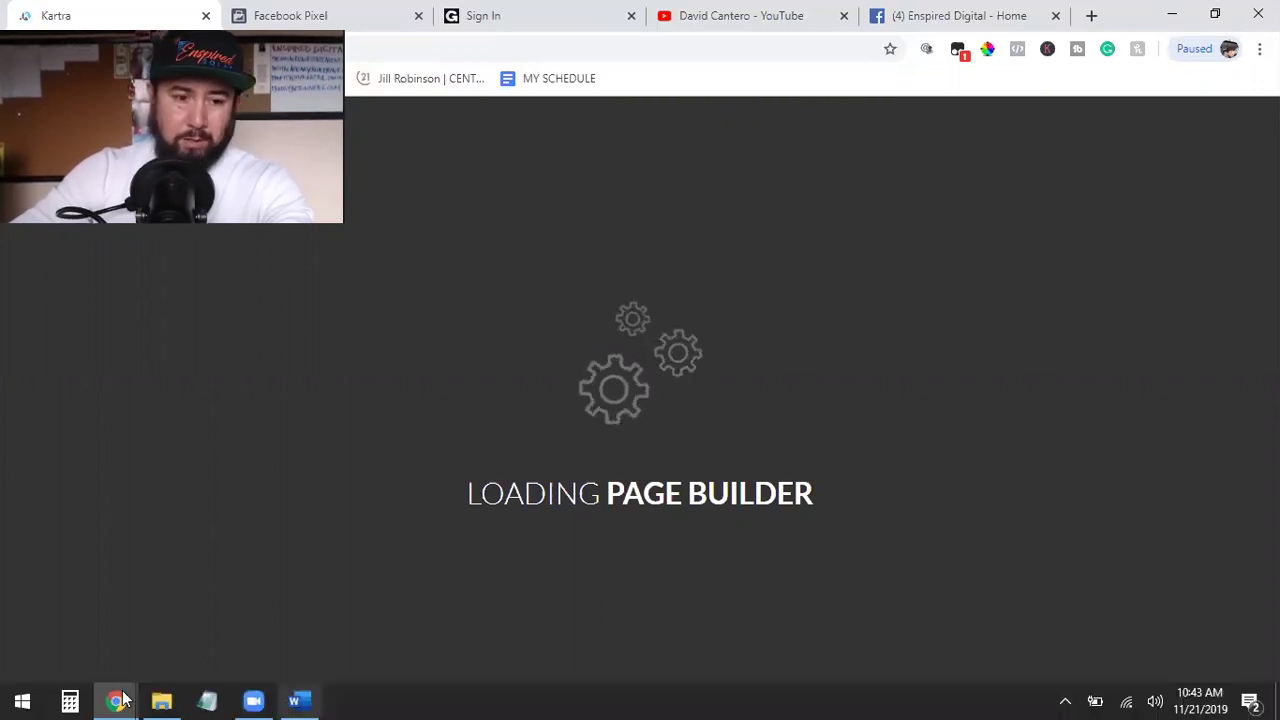
{"action": "left_click", "coordinate": [269, 657]}
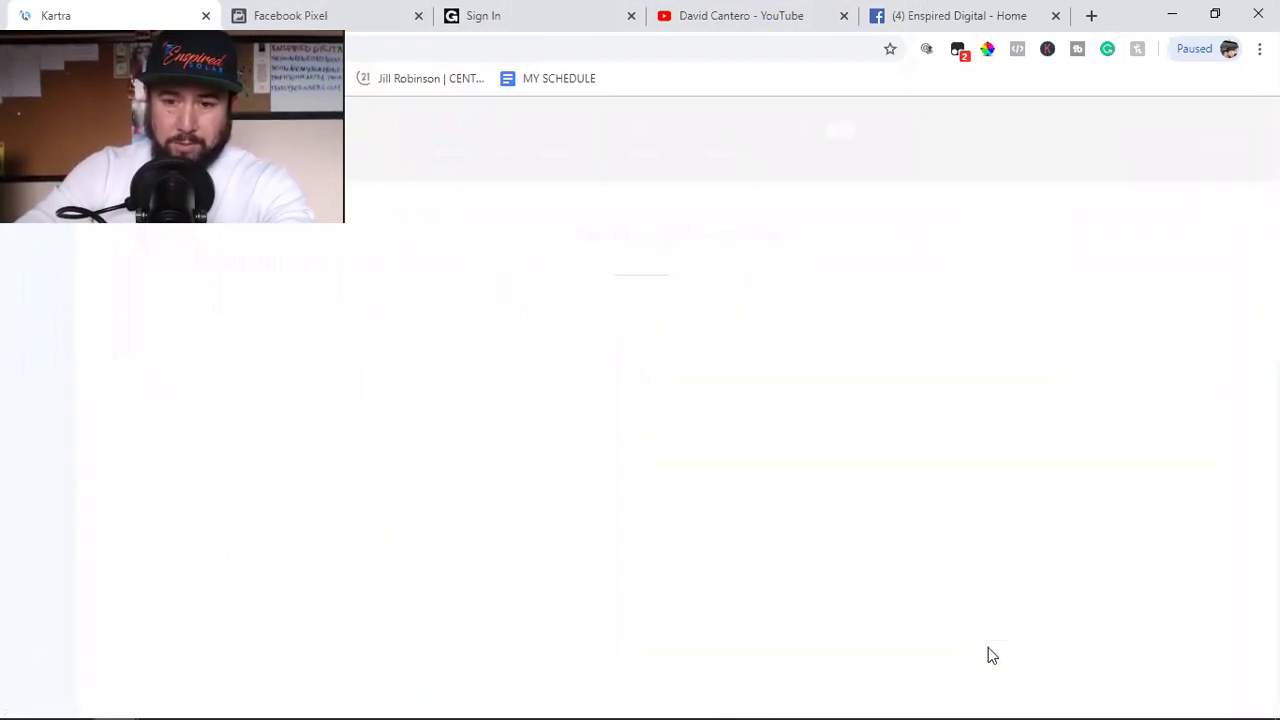
Step: Go through all the slides of the page builder's introductory tutorial and close it
{"action": "left_click", "coordinate": [1060, 600]}
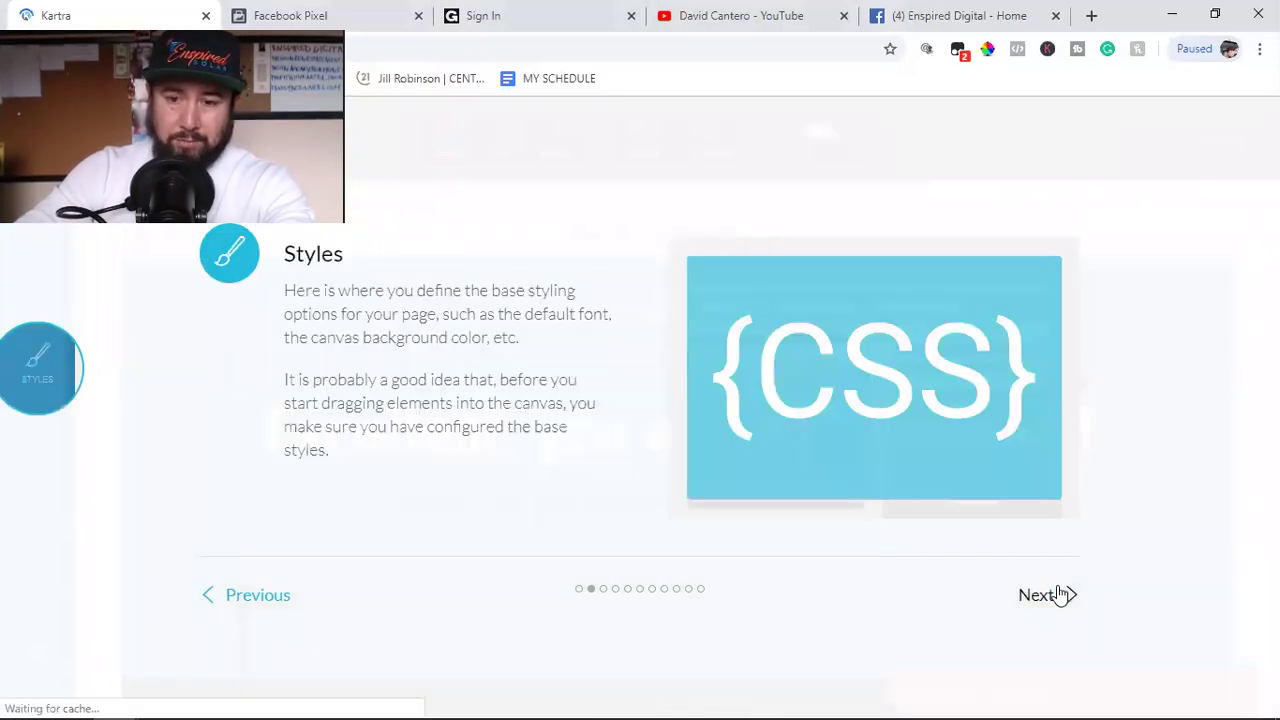
{"action": "left_click", "coordinate": [1060, 594]}
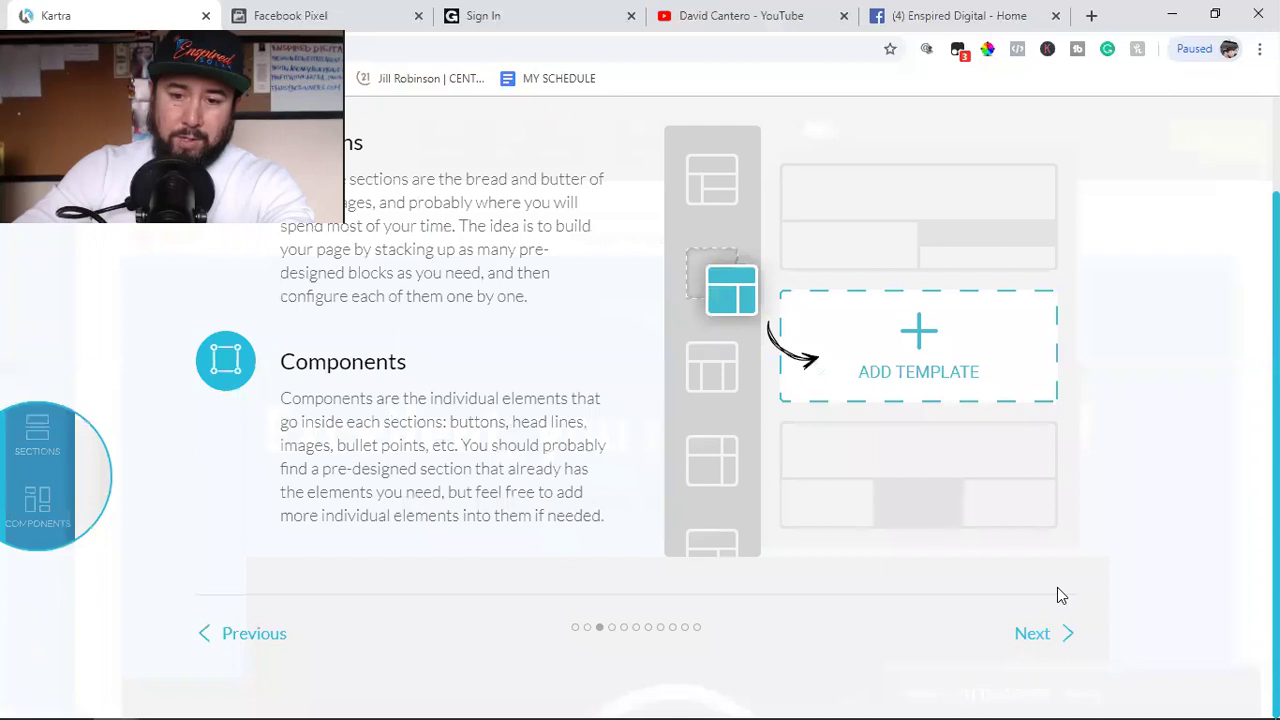
{"action": "left_click", "coordinate": [1040, 638]}
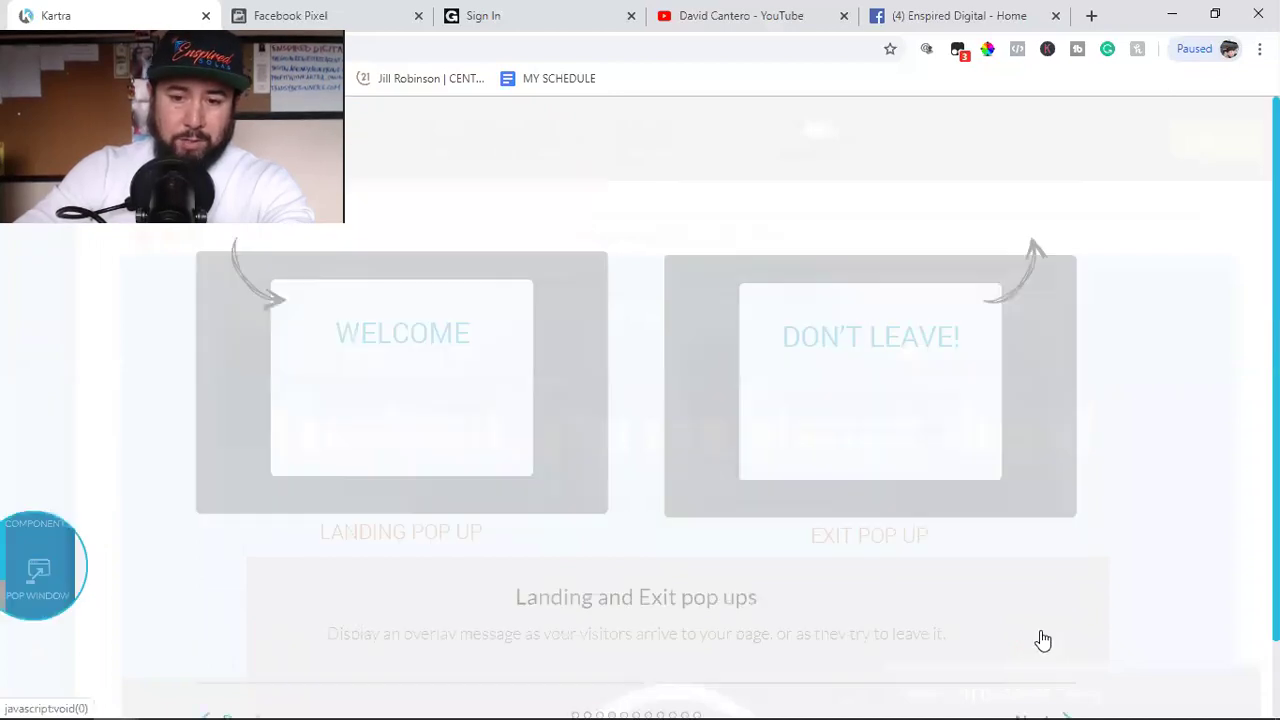
{"action": "left_click", "coordinate": [1045, 600]}
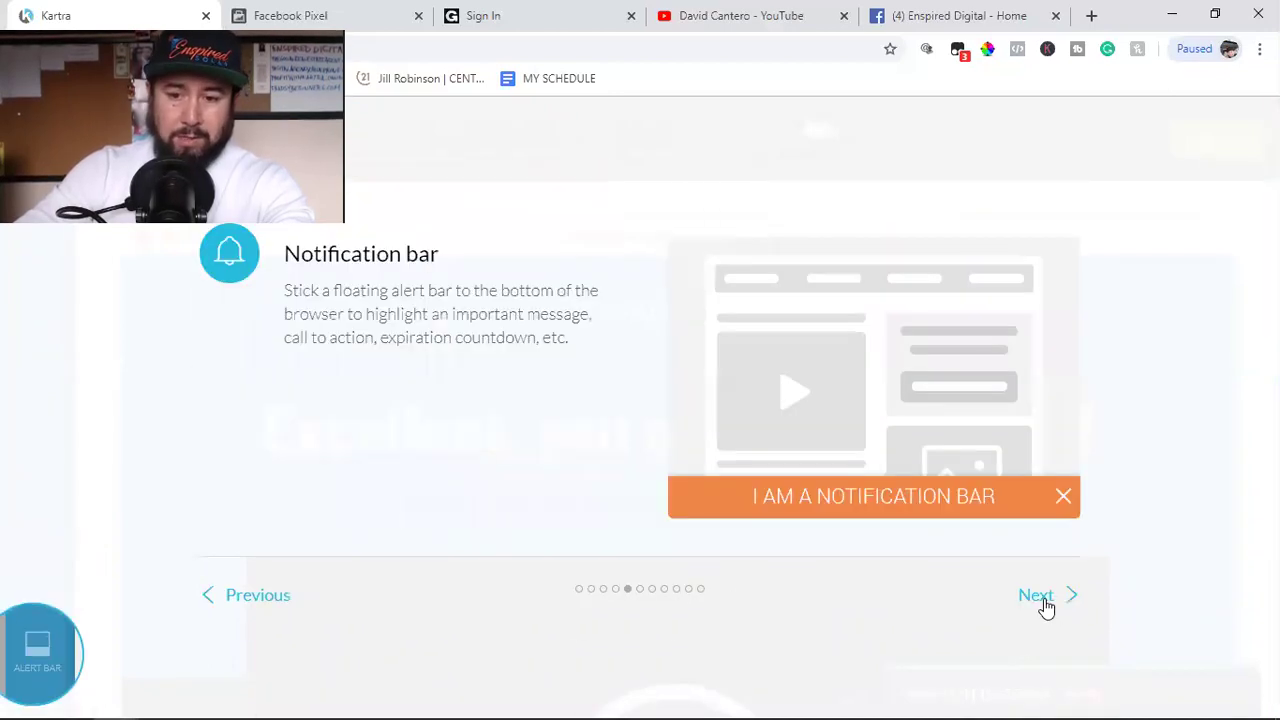
{"action": "left_click", "coordinate": [1045, 600]}
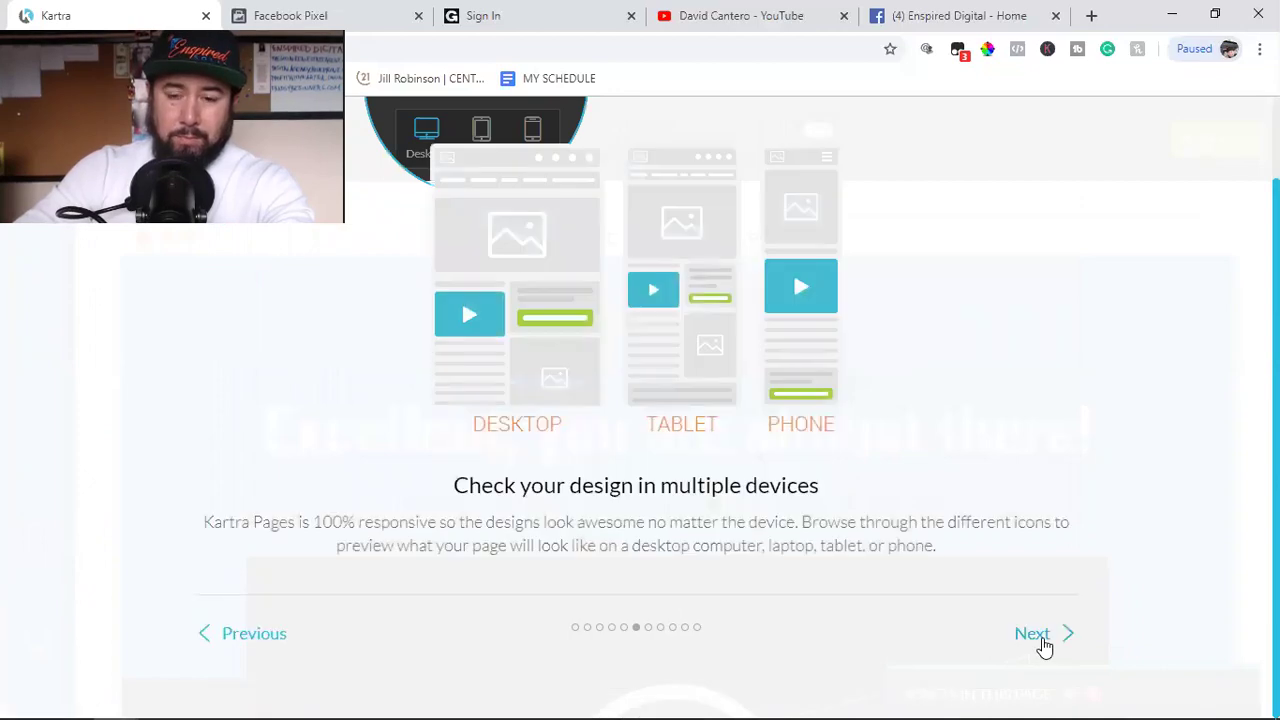
{"action": "left_click", "coordinate": [1040, 640]}
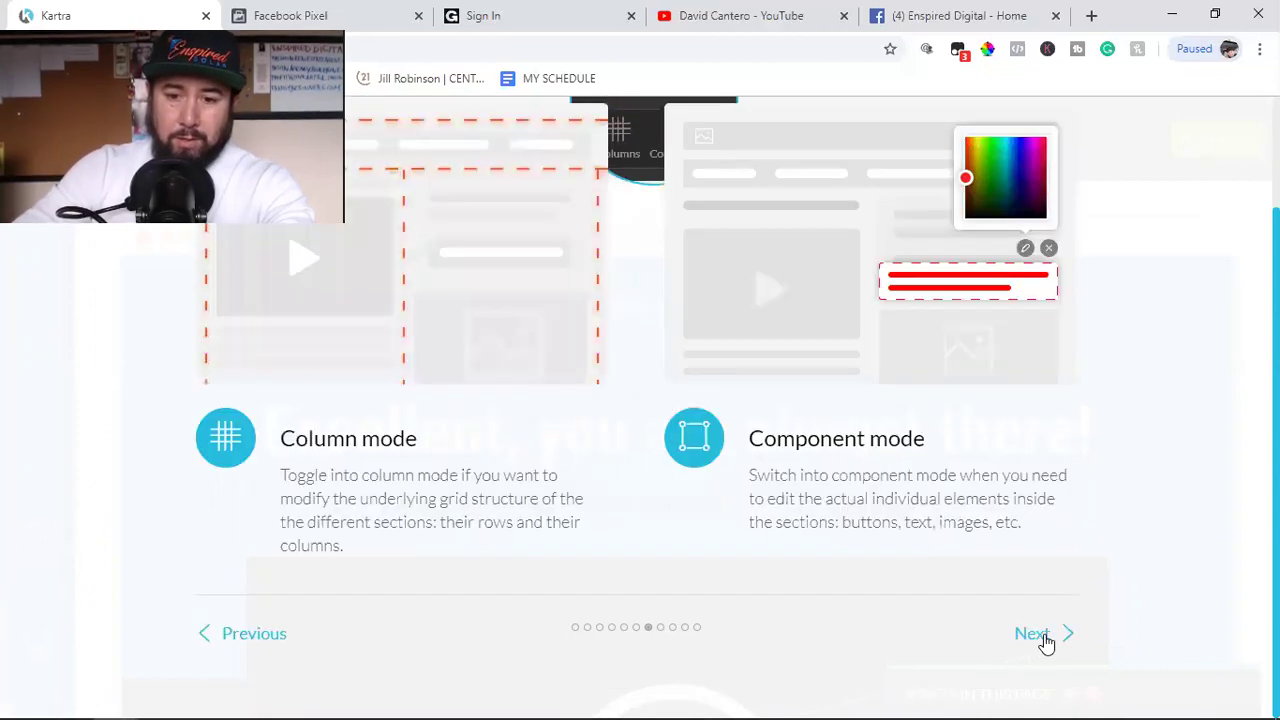
{"action": "left_click", "coordinate": [1045, 634]}
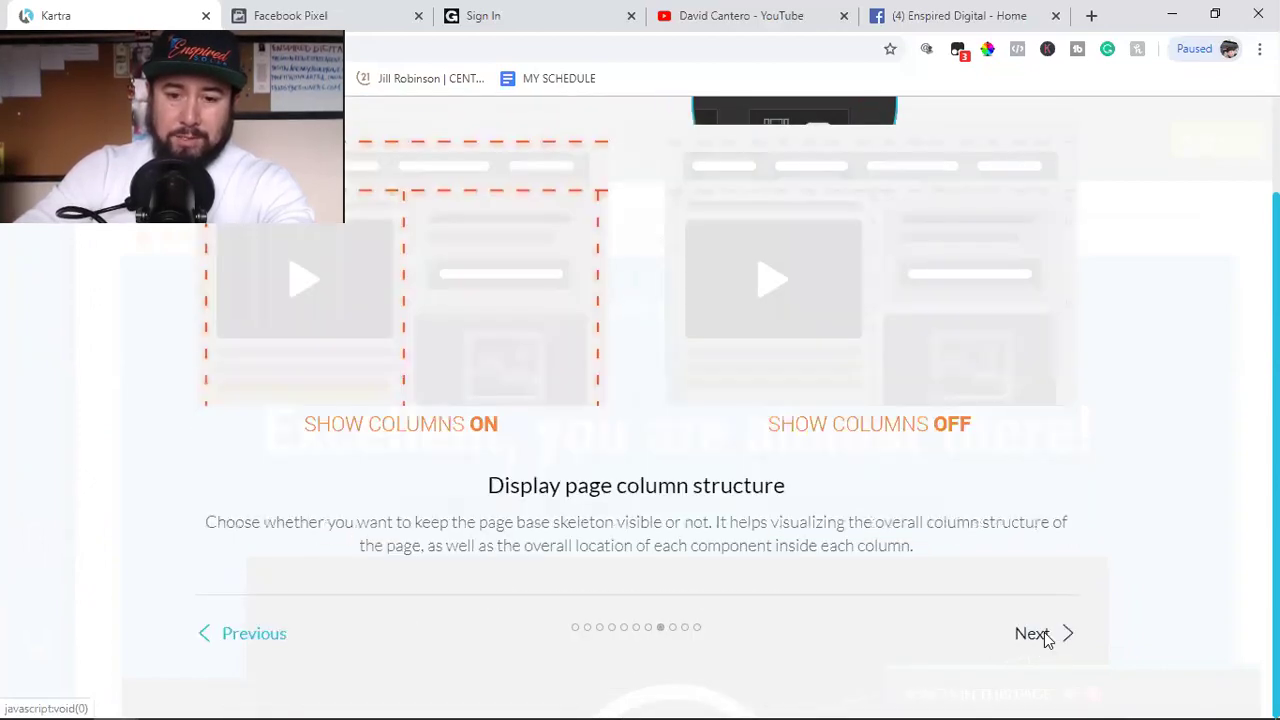
{"action": "left_click", "coordinate": [1045, 636]}
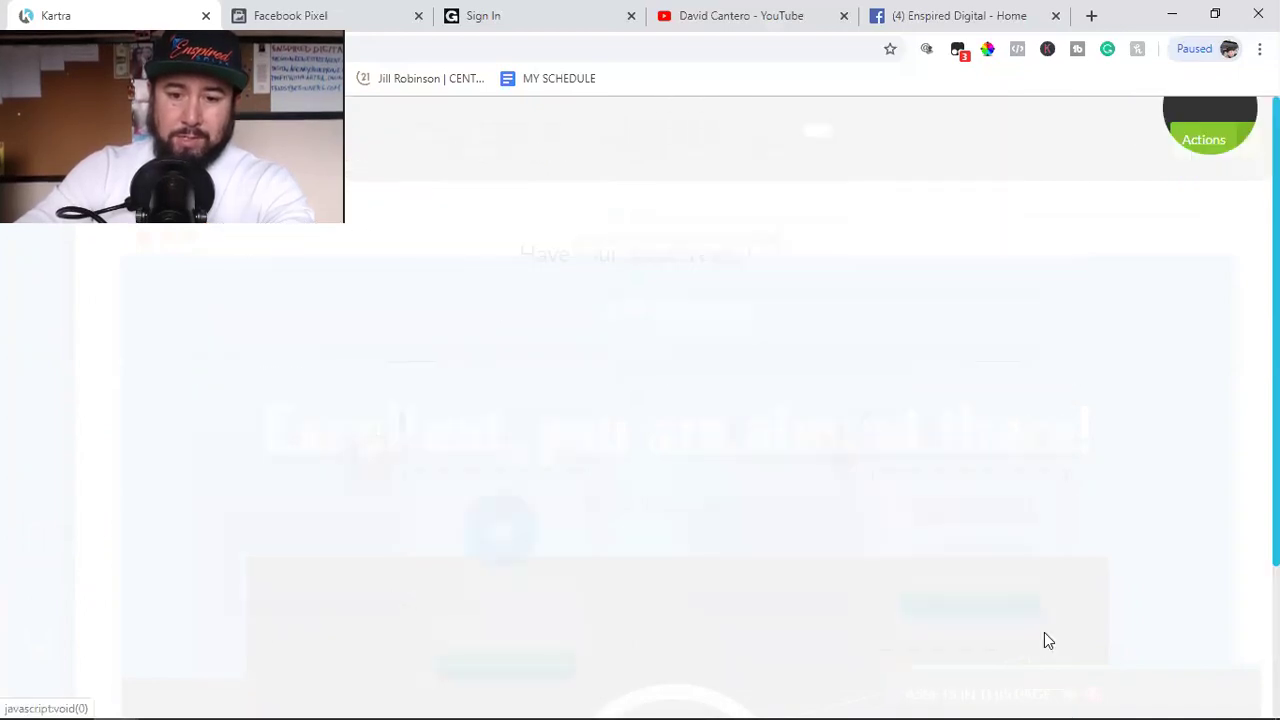
{"action": "left_click", "coordinate": [1045, 636]}
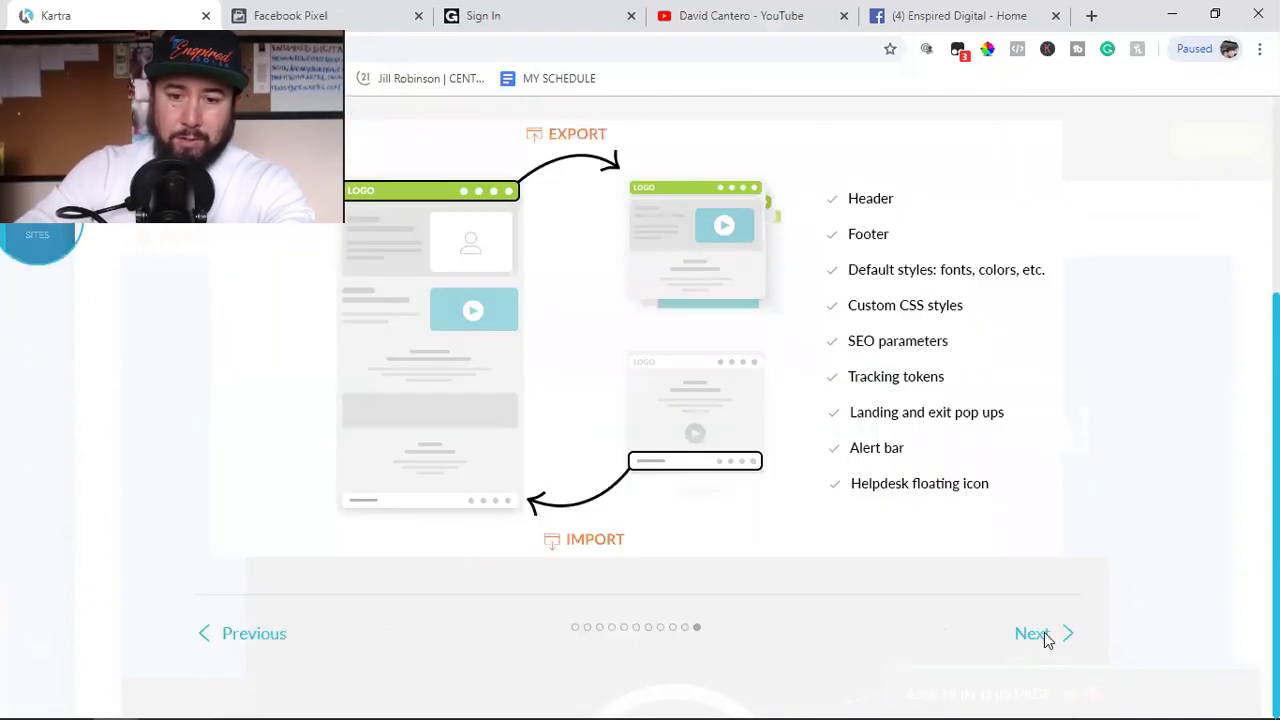
{"action": "left_click", "coordinate": [1045, 636]}
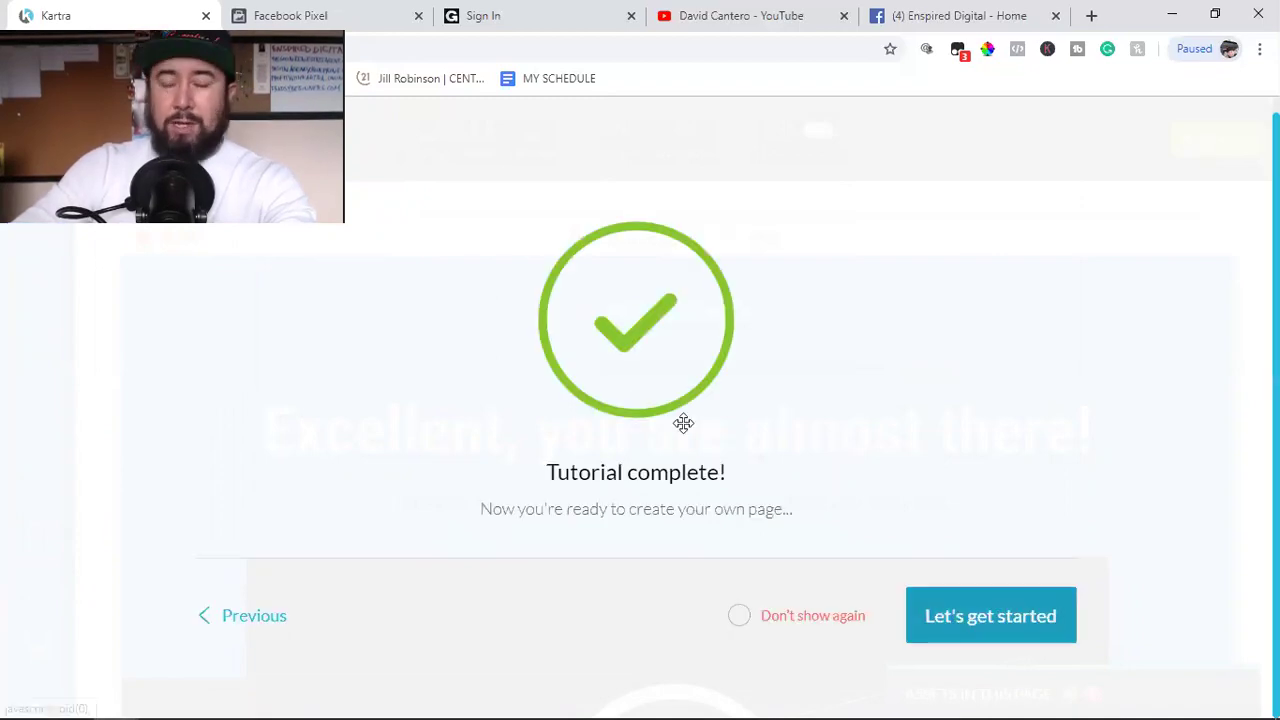
{"action": "left_click", "coordinate": [155, 329]}
Step: Open the SEO parameters in the thank-you page's settings
{"action": "left_click", "coordinate": [43, 291]}
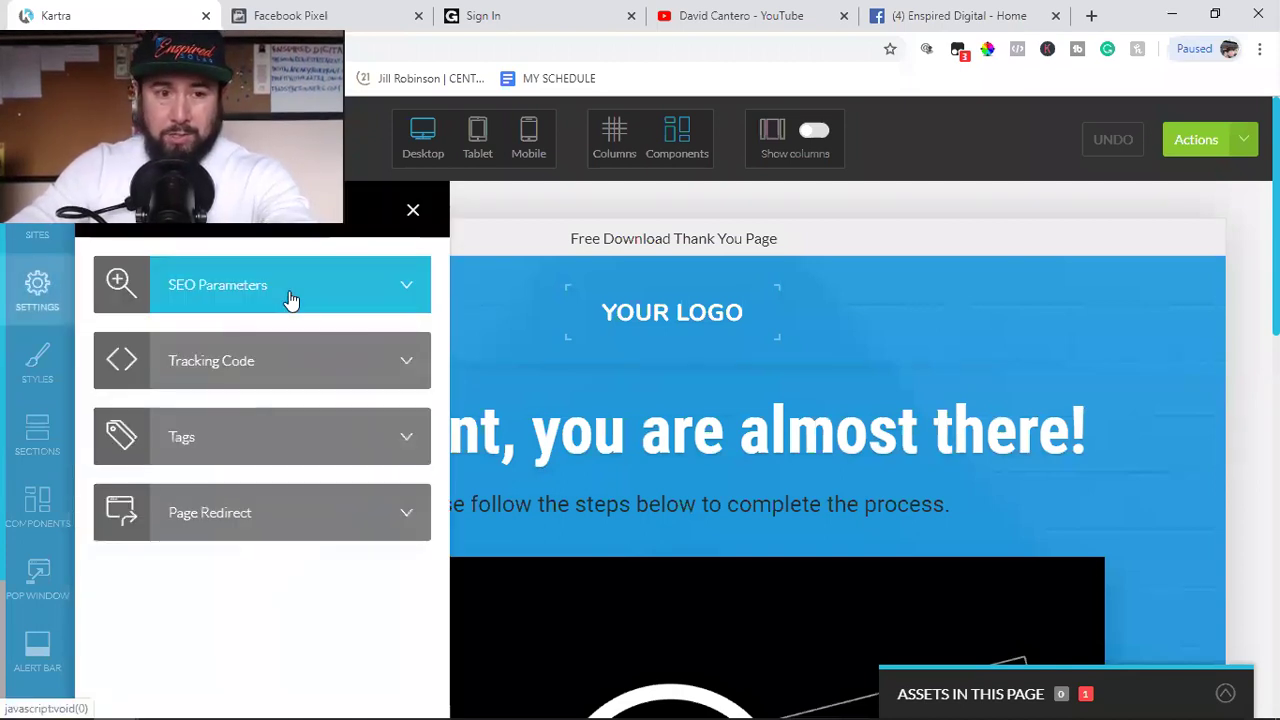
{"action": "left_click", "coordinate": [289, 297]}
{"action": "scroll", "coordinate": [268, 494], "scroll_direction": "down", "scroll_amount": 5}
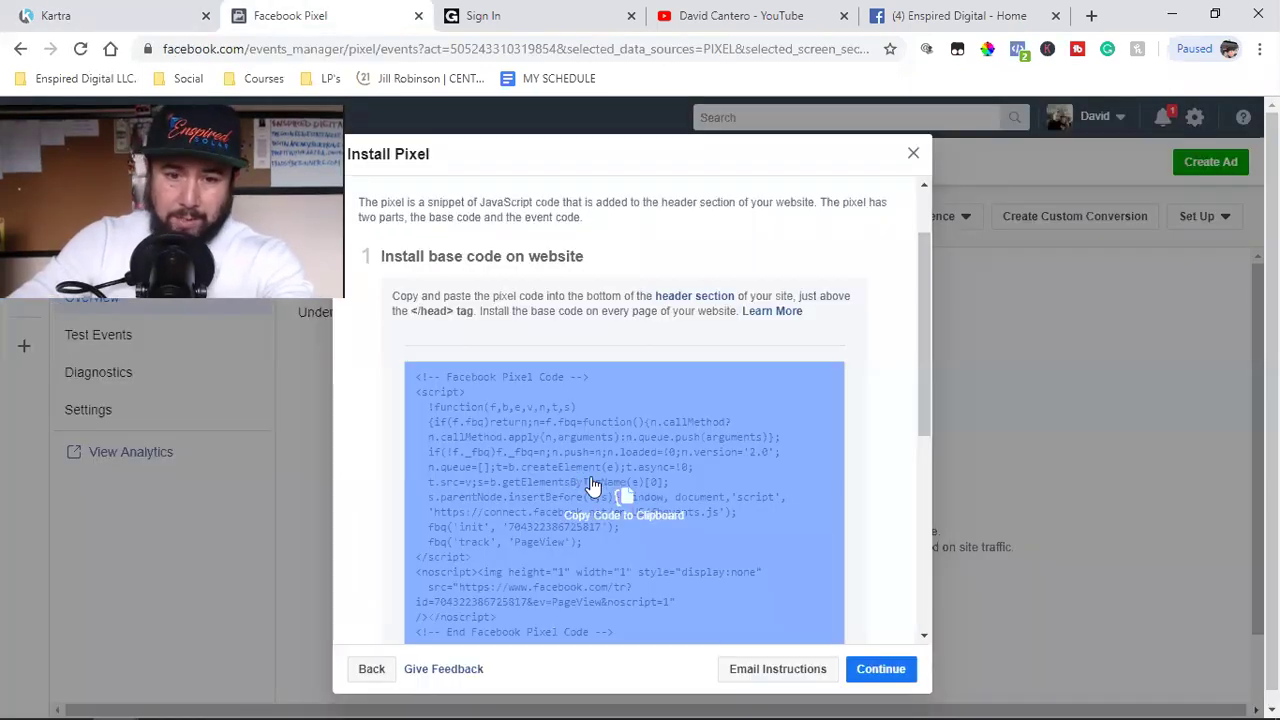
Step: Copy the Facebook pixel base code from the Install Pixel dialog and switch back to Kartra
{"action": "left_click", "coordinate": [592, 486]}
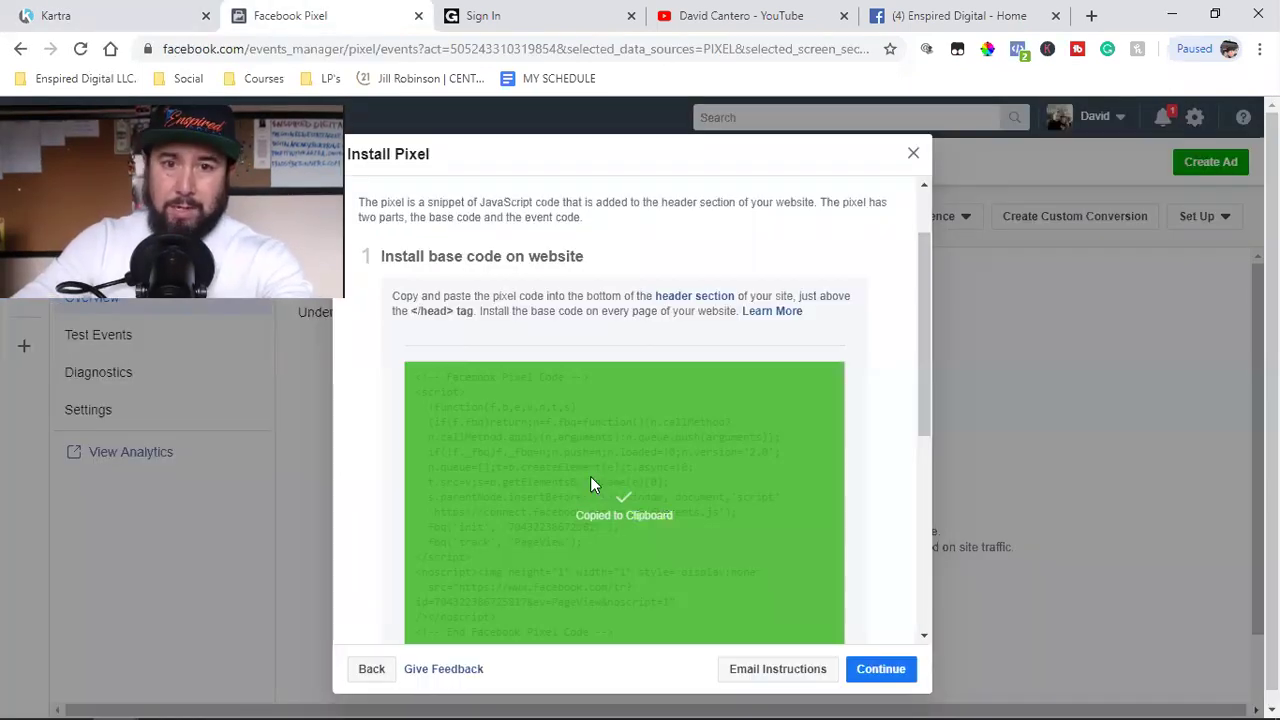
{"action": "left_click", "coordinate": [137, 22]}
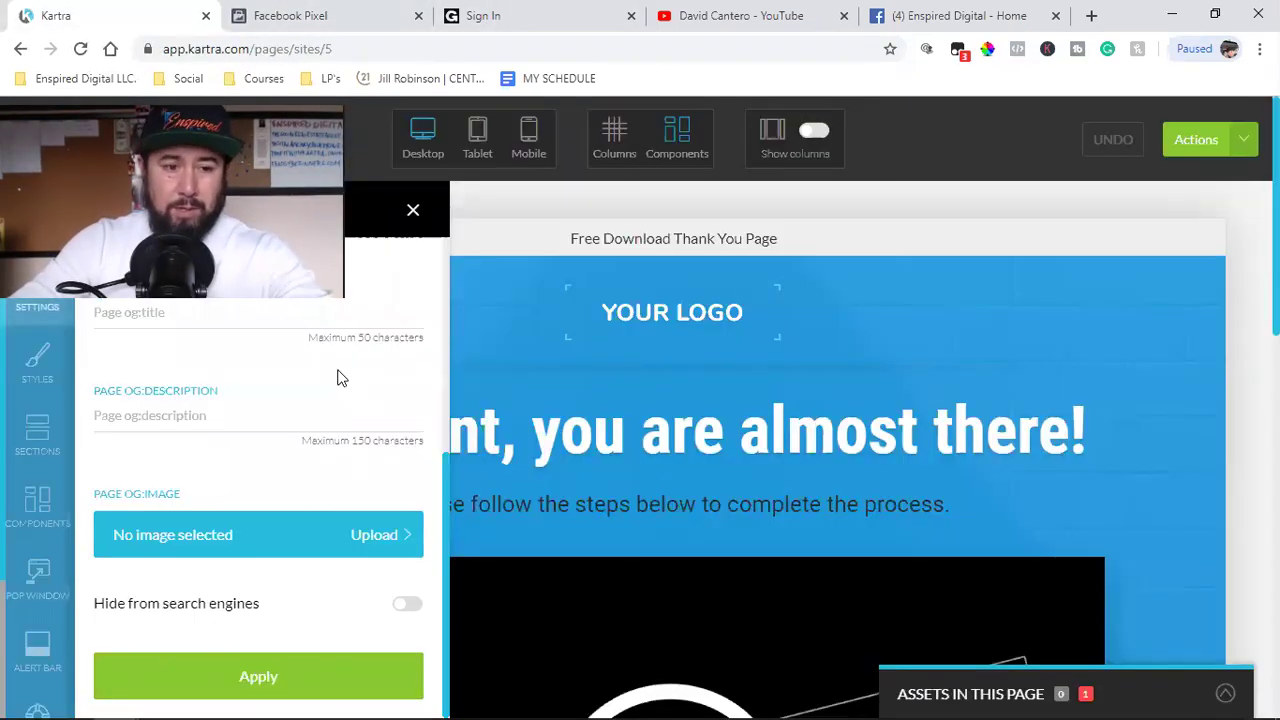
Step: Set the page title in the SEO parameters to "Thank You"
{"action": "scroll", "coordinate": [260, 449], "scroll_direction": "up", "scroll_amount": 4}
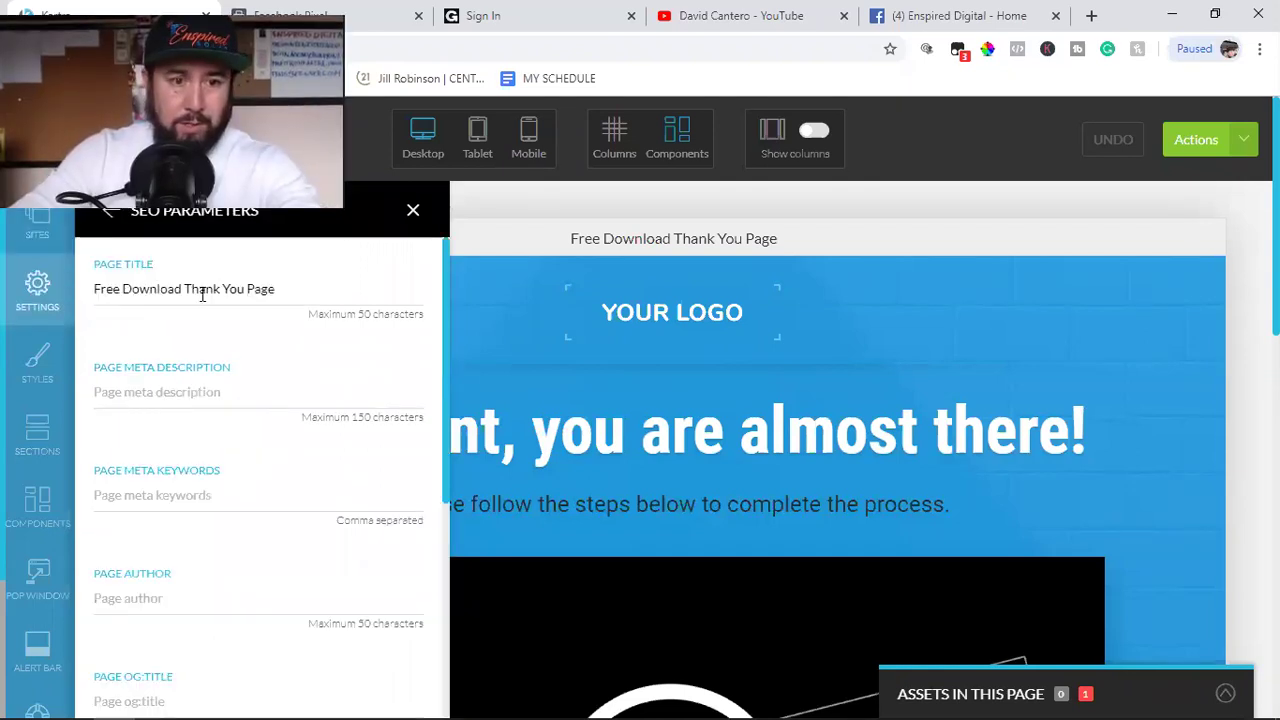
{"action": "left_click", "coordinate": [224, 281]}
{"action": "key", "text": "BackSpace"}
{"action": "key", "text": "BackSpace"}
{"action": "key", "text": "BackSpace"}
{"action": "key", "text": "BackSpace"}
{"action": "key", "text": "BackSpace"}
{"action": "key", "text": "BackSpace"}
{"action": "key", "text": "BackSpace"}
{"action": "key", "text": "BackSpace"}
{"action": "key", "text": "BackSpace"}
{"action": "key", "text": "BackSpace"}
{"action": "key", "text": "BackSpace"}
{"action": "key", "text": "BackSpace"}
{"action": "key", "text": "BackSpace"}
{"action": "key", "text": "BackSpace"}
{"action": "left_click", "coordinate": [224, 281]}
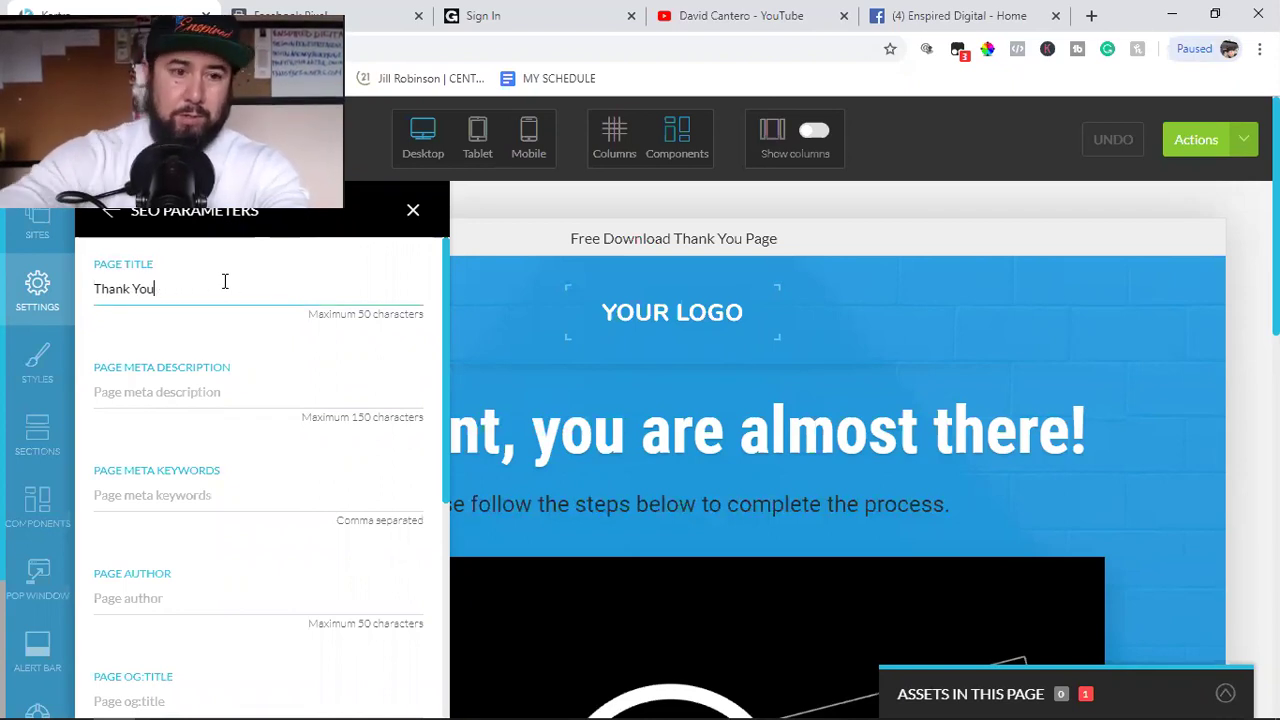
Step: Check the remaining SEO fields of the thank-you page and apply the SEO parameters
{"action": "scroll", "coordinate": [230, 475], "scroll_direction": "down", "scroll_amount": 4}
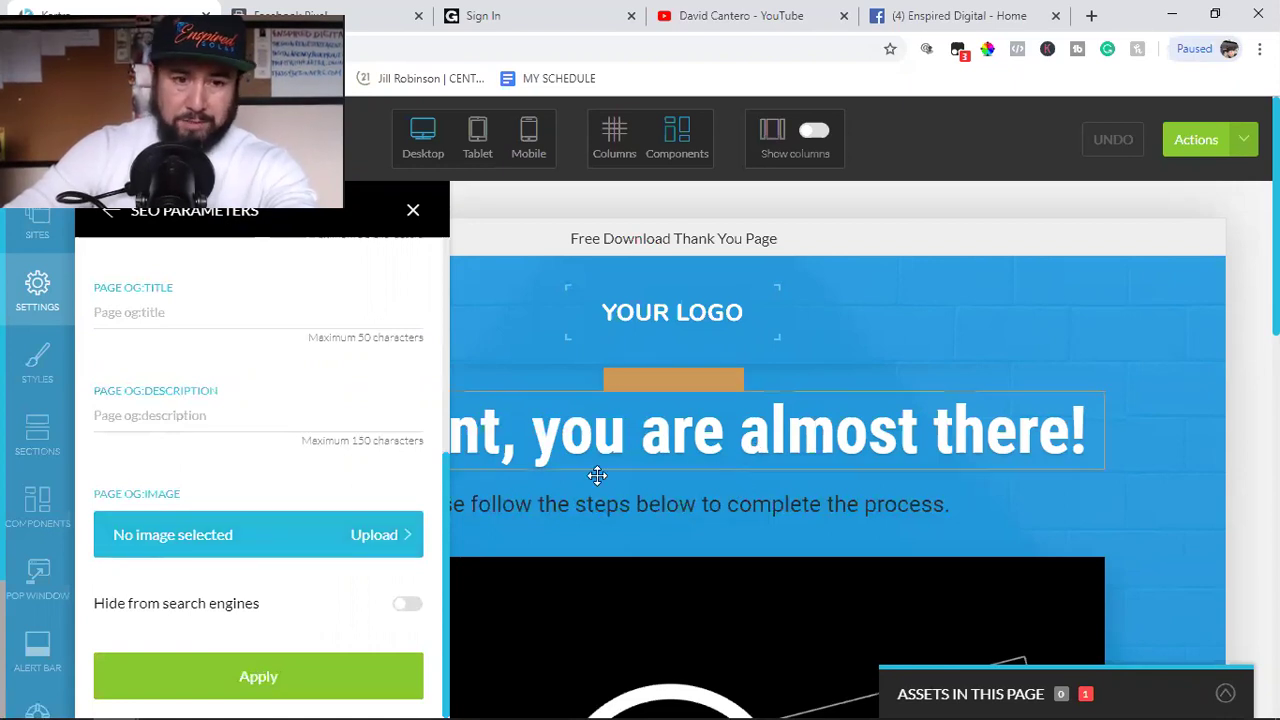
{"action": "scroll", "coordinate": [309, 500], "scroll_direction": "up", "scroll_amount": 5}
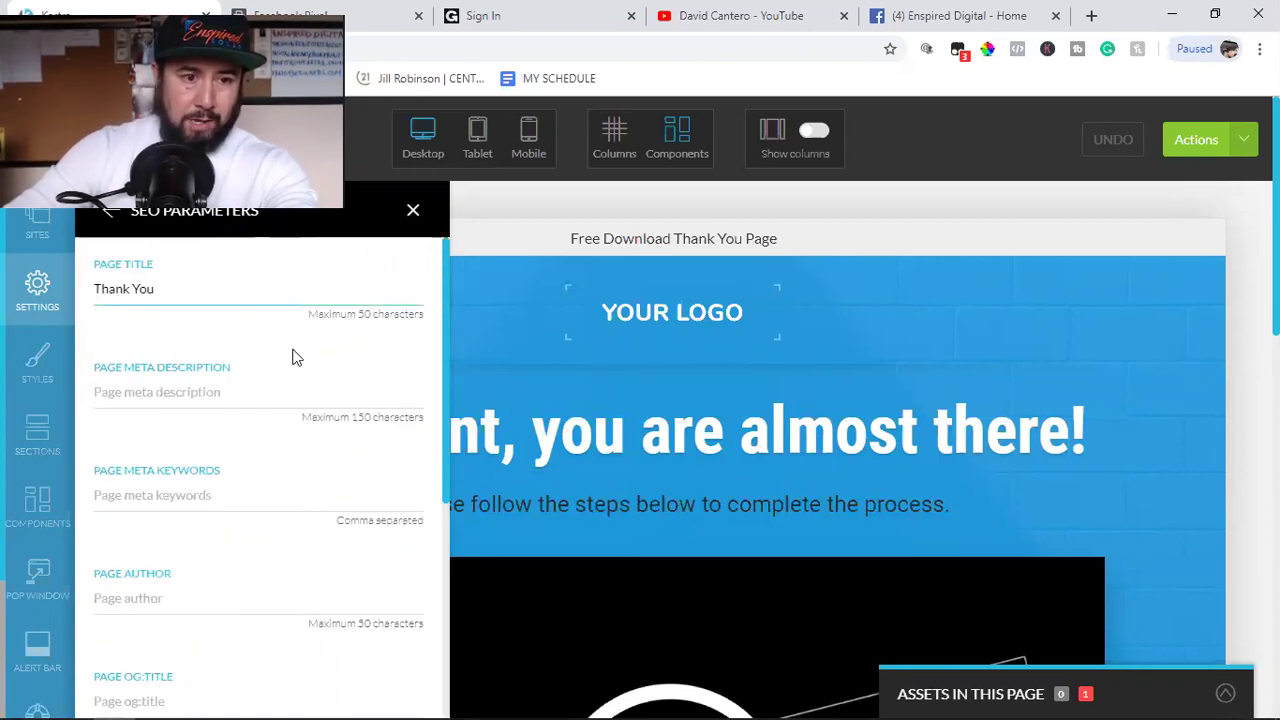
{"action": "scroll", "coordinate": [251, 429], "scroll_direction": "down", "scroll_amount": 4}
{"action": "left_click", "coordinate": [206, 684]}
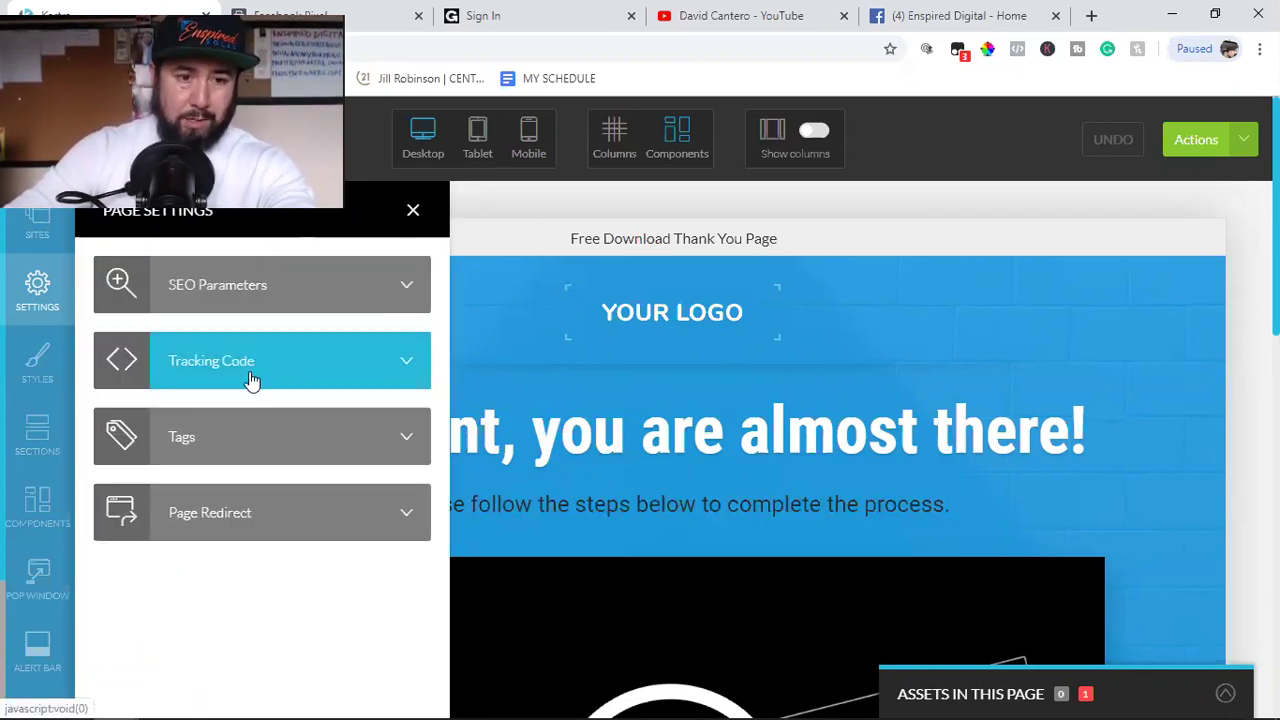
Step: Paste the copied Facebook pixel base code into the page's Facebook Ads tracking code and add blank lines after it
{"action": "left_click", "coordinate": [251, 380]}
{"action": "scroll", "coordinate": [243, 536], "scroll_direction": "down", "scroll_amount": 3}
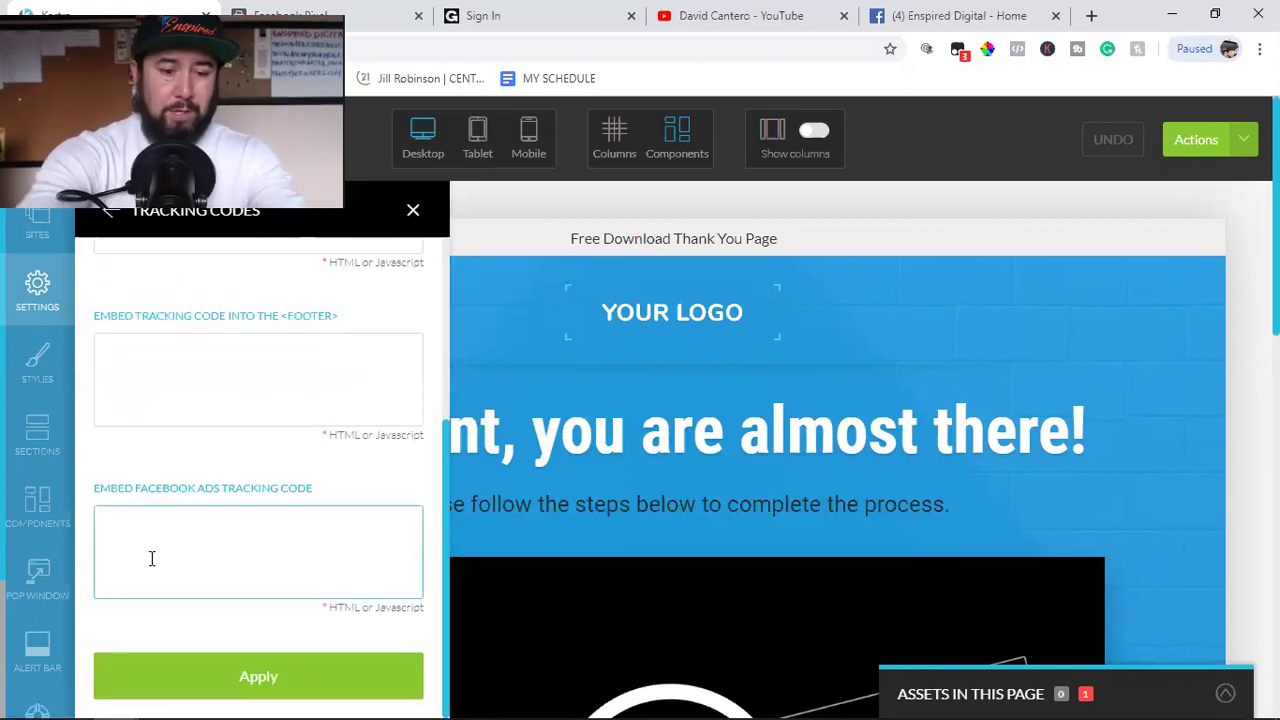
{"action": "key", "text": "ctrl+v"}
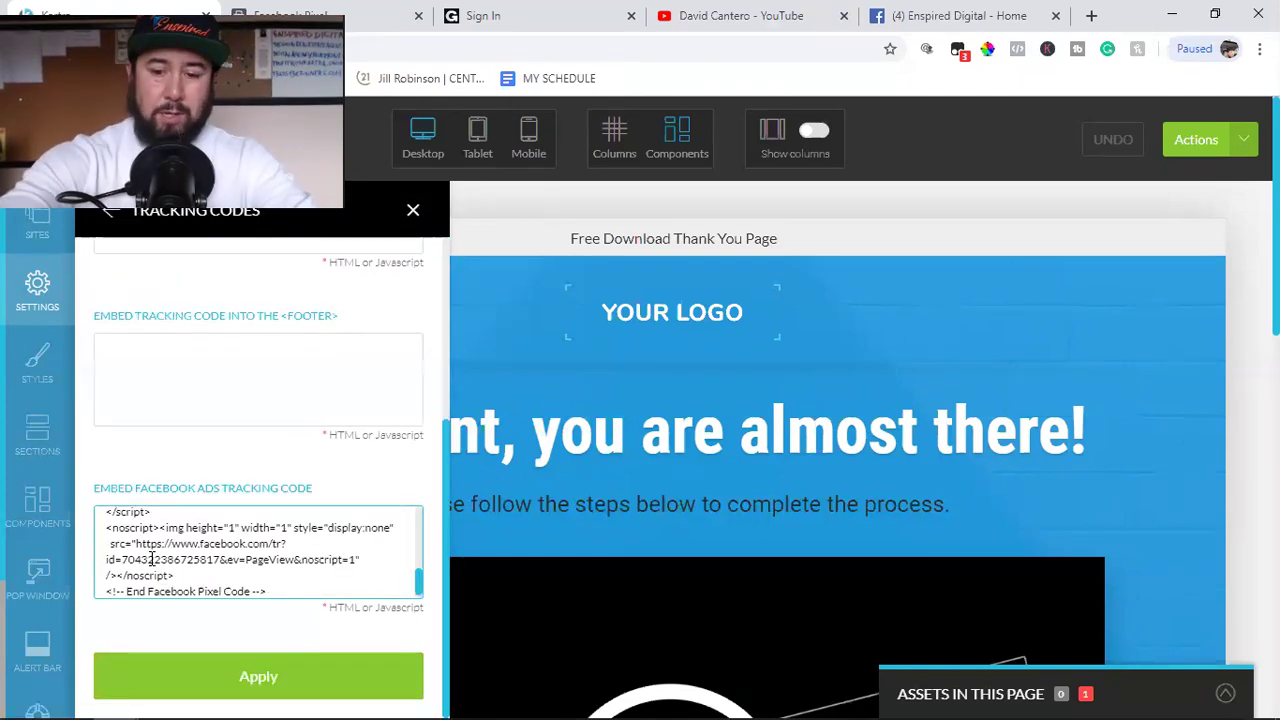
{"action": "key", "text": "Return"}
{"action": "key", "text": "Return"}
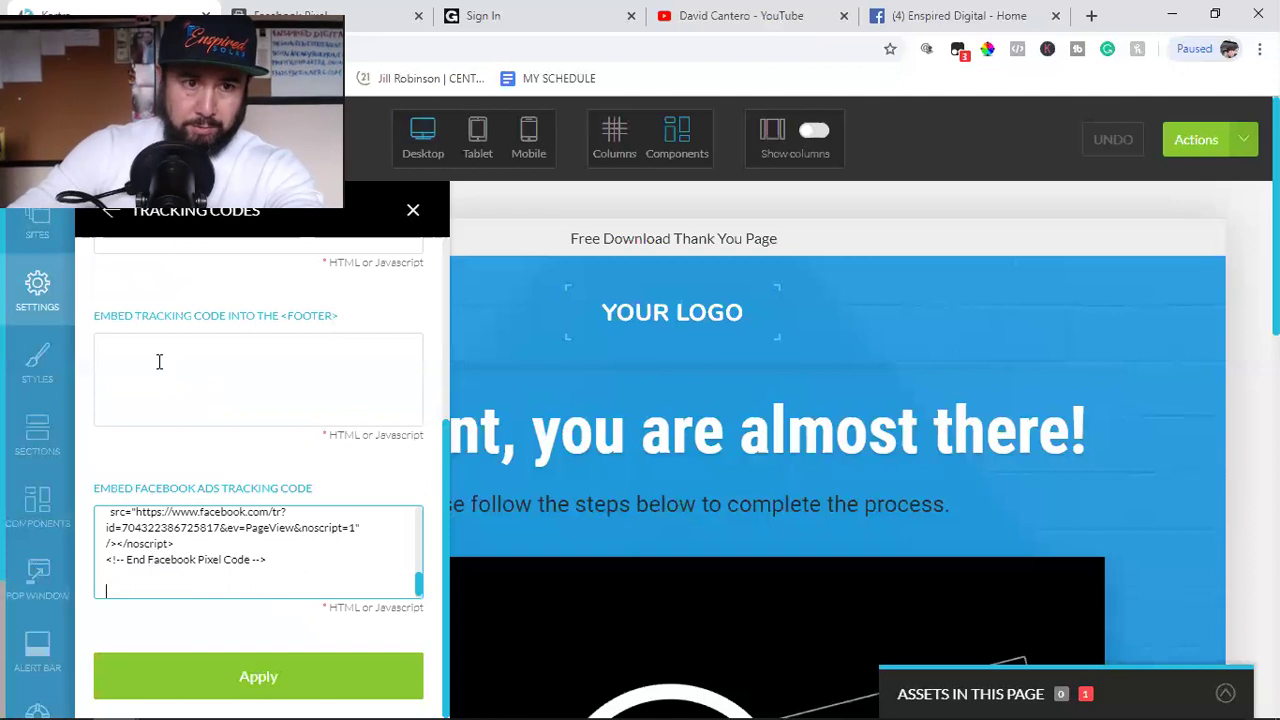
Step: Switch to Facebook Pixel, continue to manually adding event code, and choose the Professional Services business category
{"action": "left_click", "coordinate": [300, 15]}
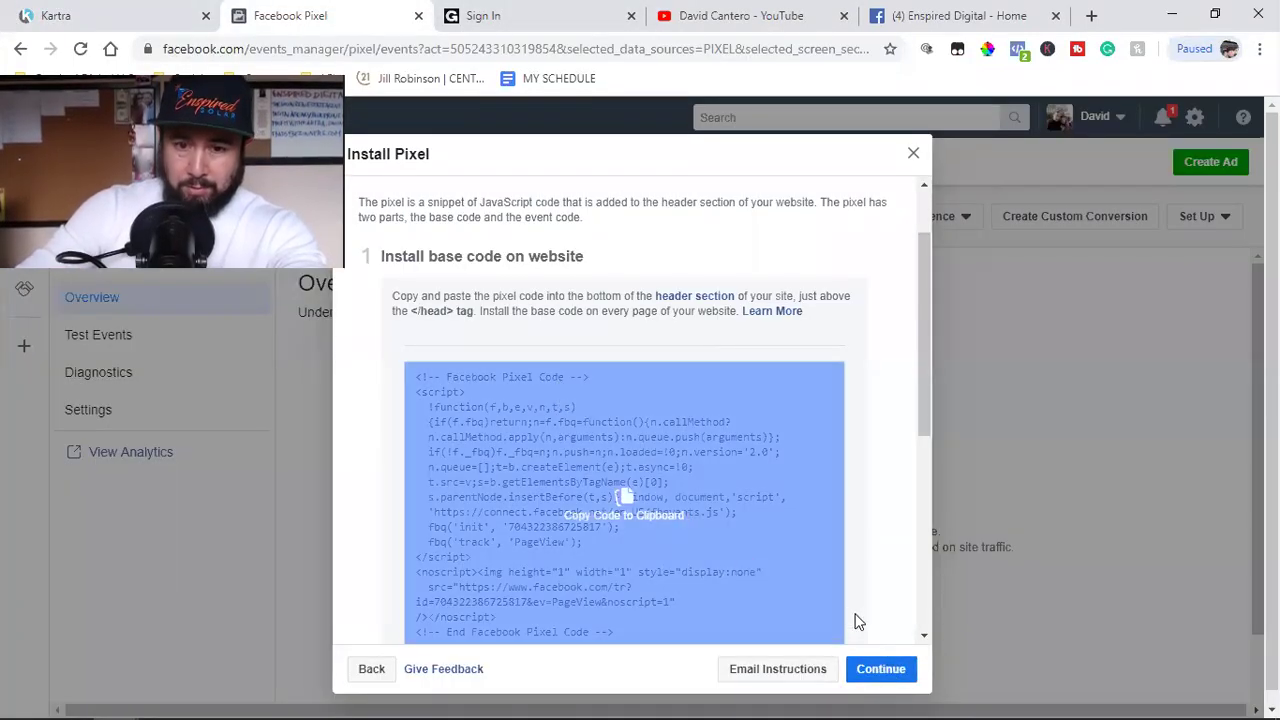
{"action": "left_click", "coordinate": [875, 677]}
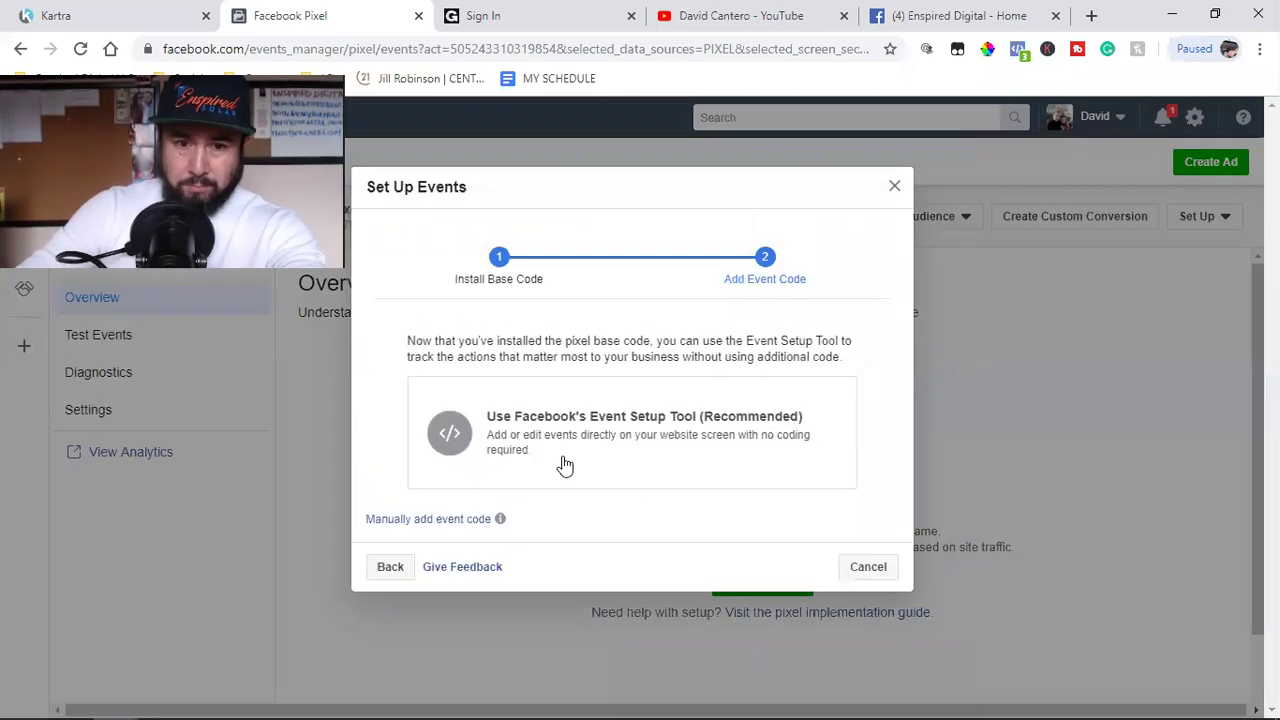
{"action": "left_click", "coordinate": [411, 519]}
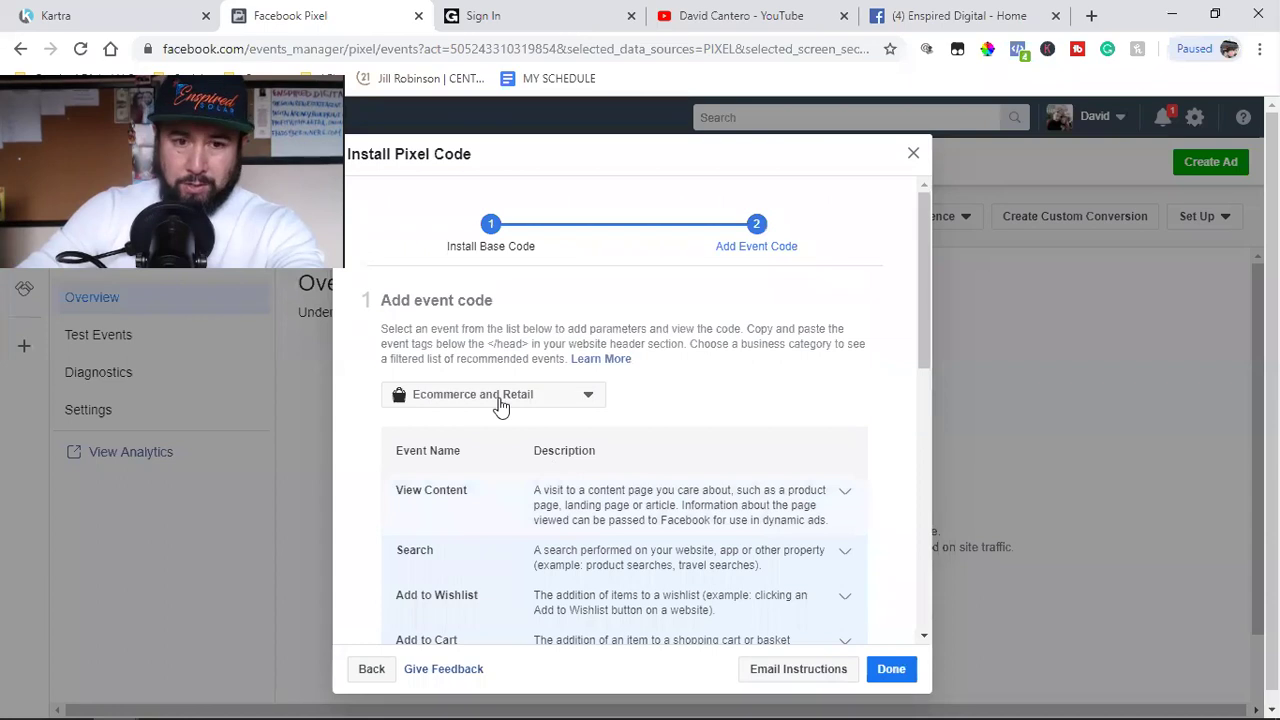
{"action": "left_click", "coordinate": [500, 400]}
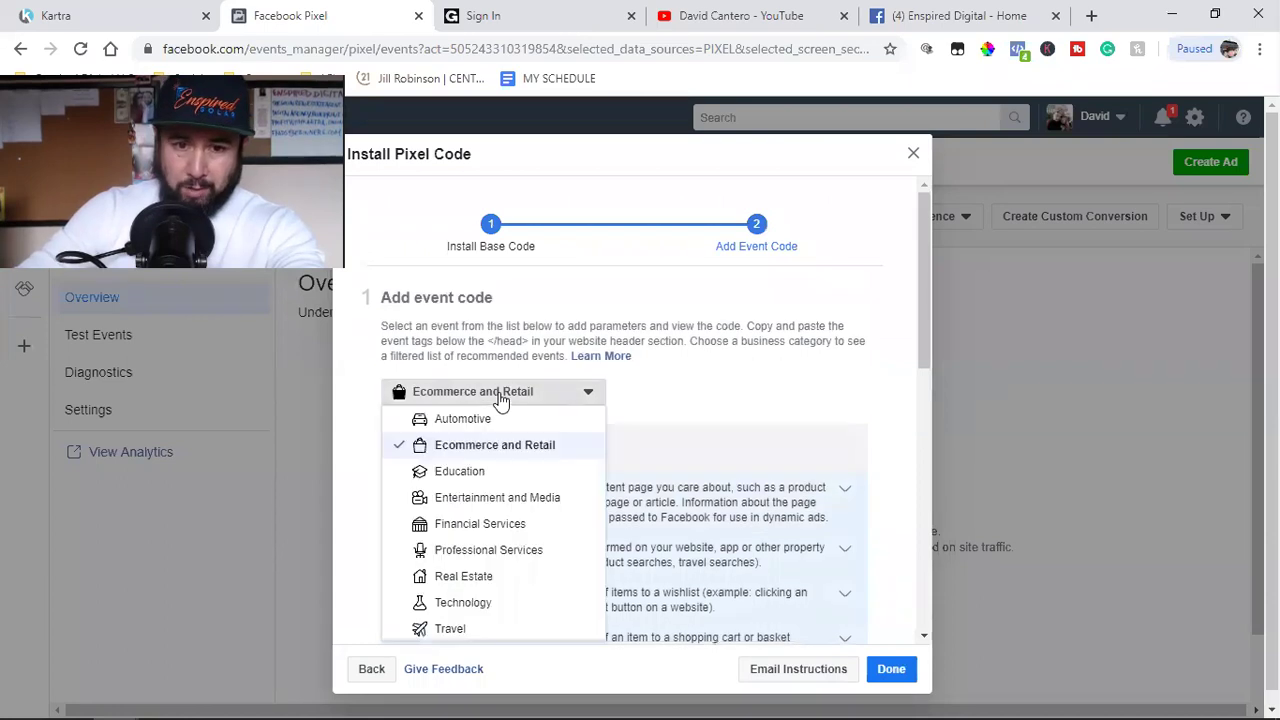
{"action": "left_click", "coordinate": [498, 399]}
{"action": "left_click", "coordinate": [495, 400]}
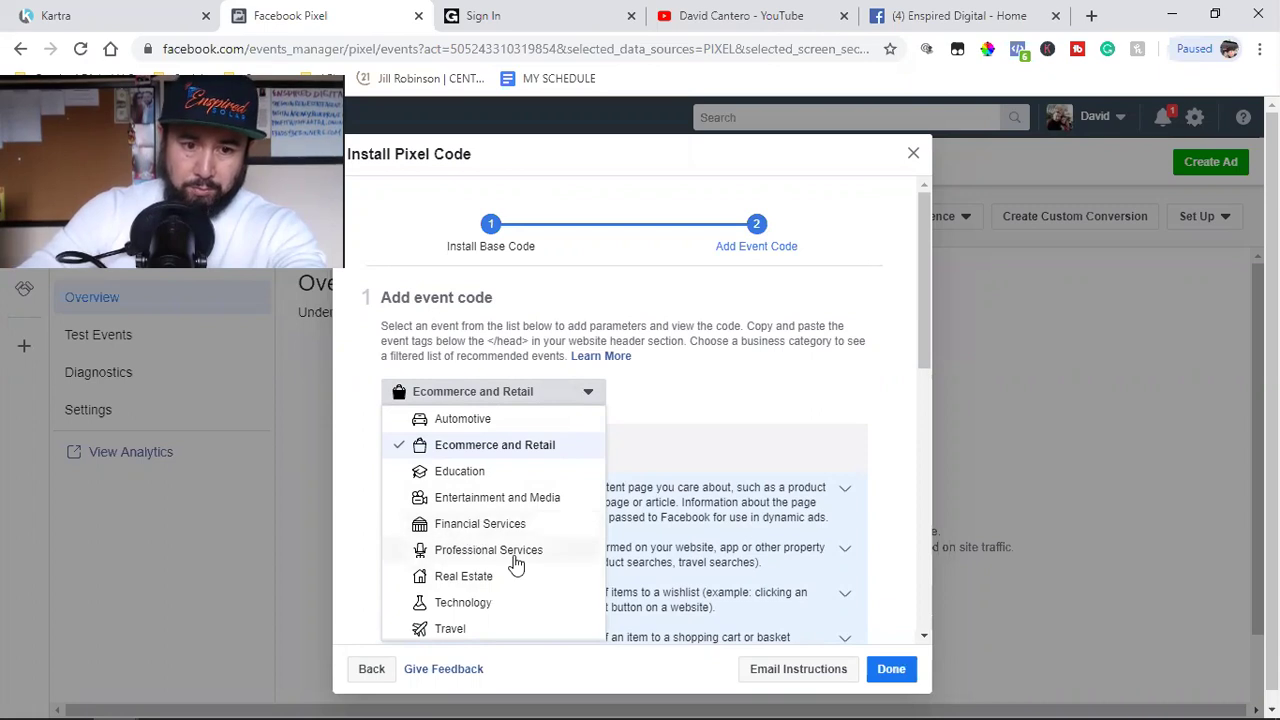
{"action": "scroll", "coordinate": [516, 565], "scroll_direction": "down", "scroll_amount": 1}
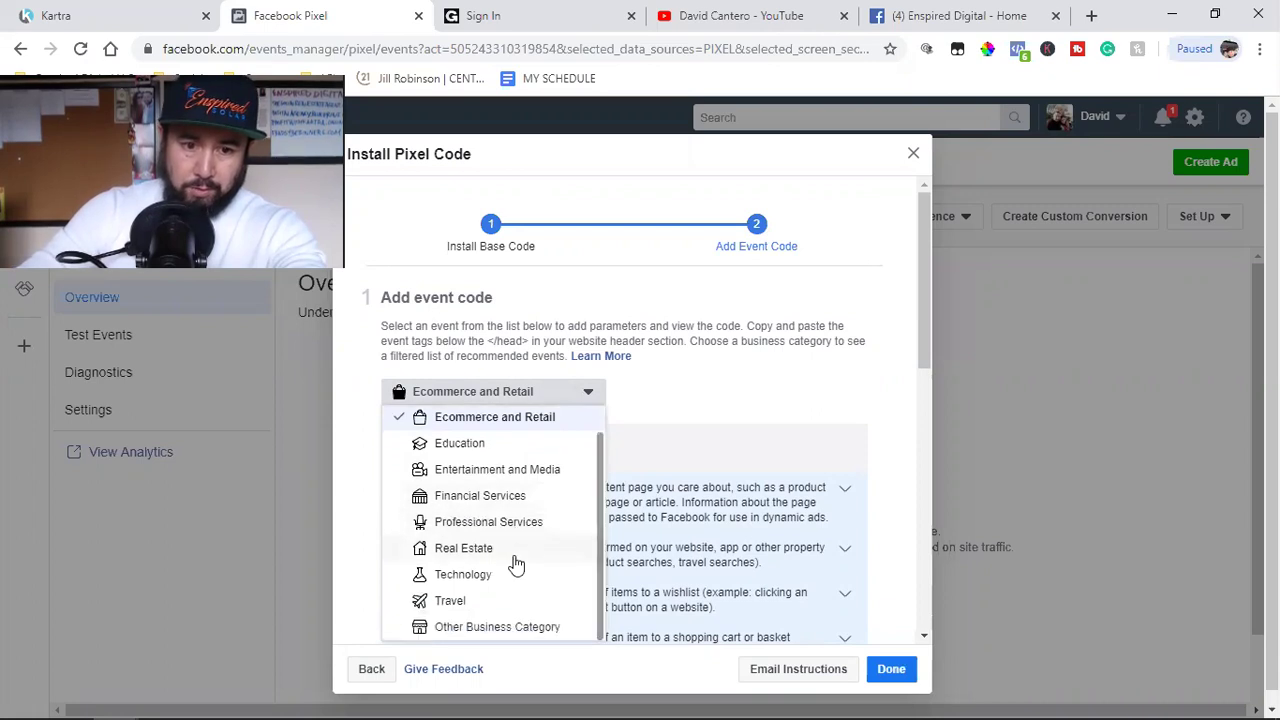
{"action": "left_click", "coordinate": [589, 524]}
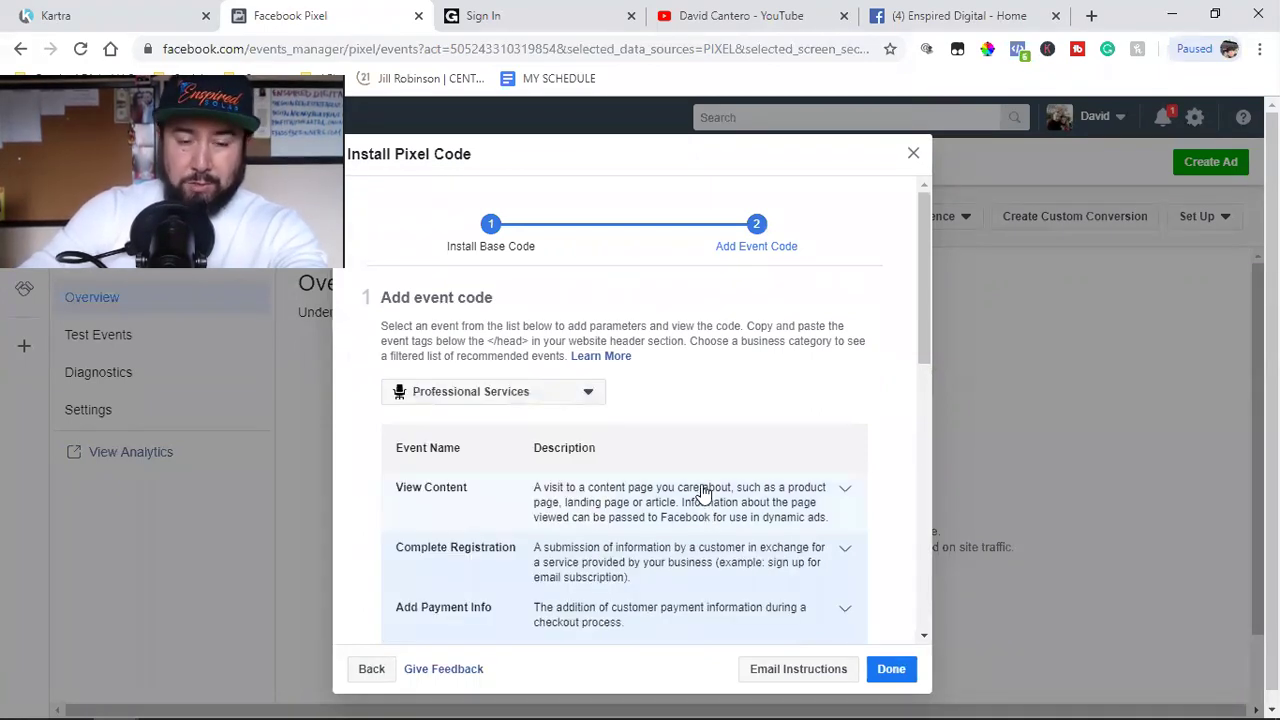
Step: Copy the Lead event code for tracking on page load with Send Event Parameters turned off, and finish the pixel setup
{"action": "scroll", "coordinate": [703, 490], "scroll_direction": "down", "scroll_amount": 2}
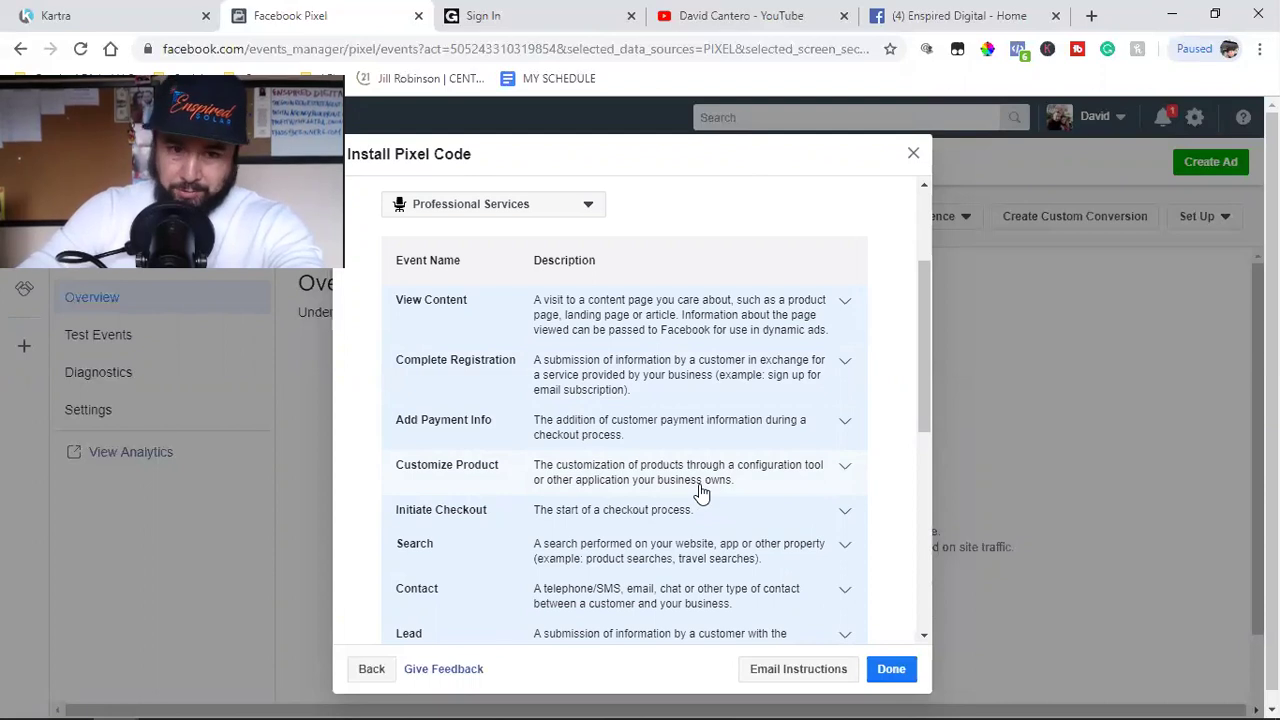
{"action": "scroll", "coordinate": [703, 490], "scroll_direction": "down", "scroll_amount": 1}
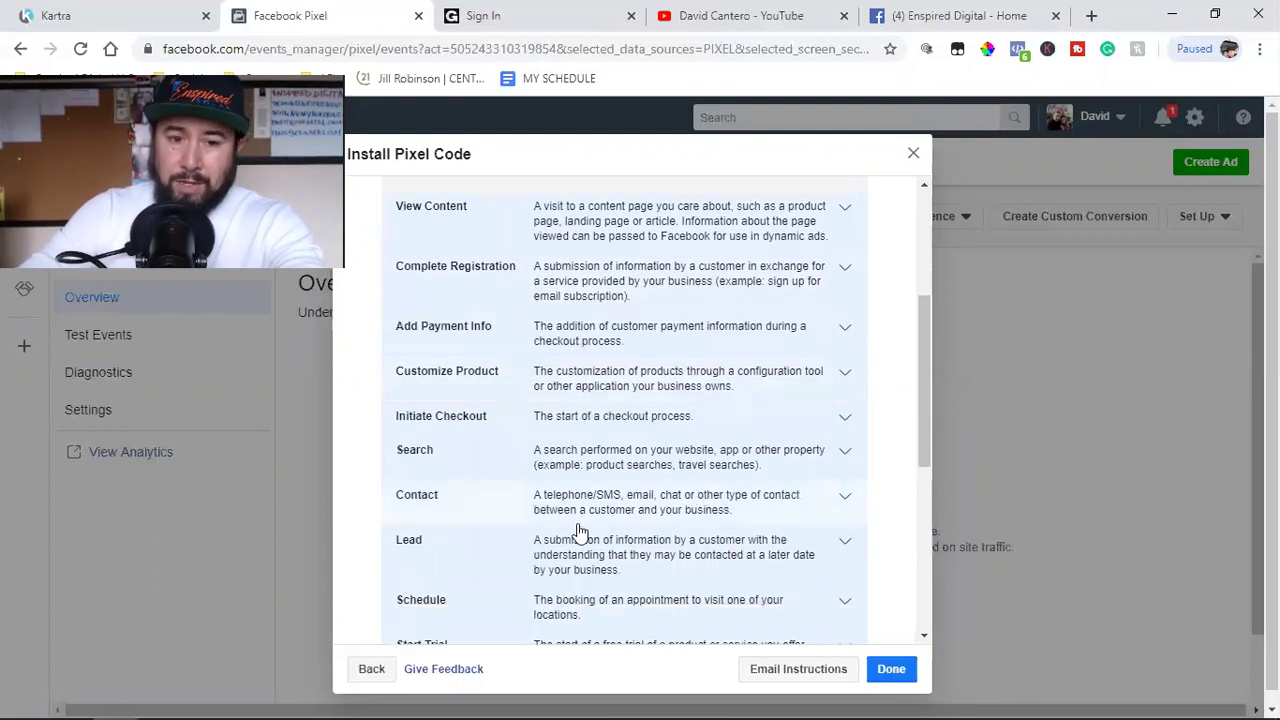
{"action": "left_click", "coordinate": [624, 563]}
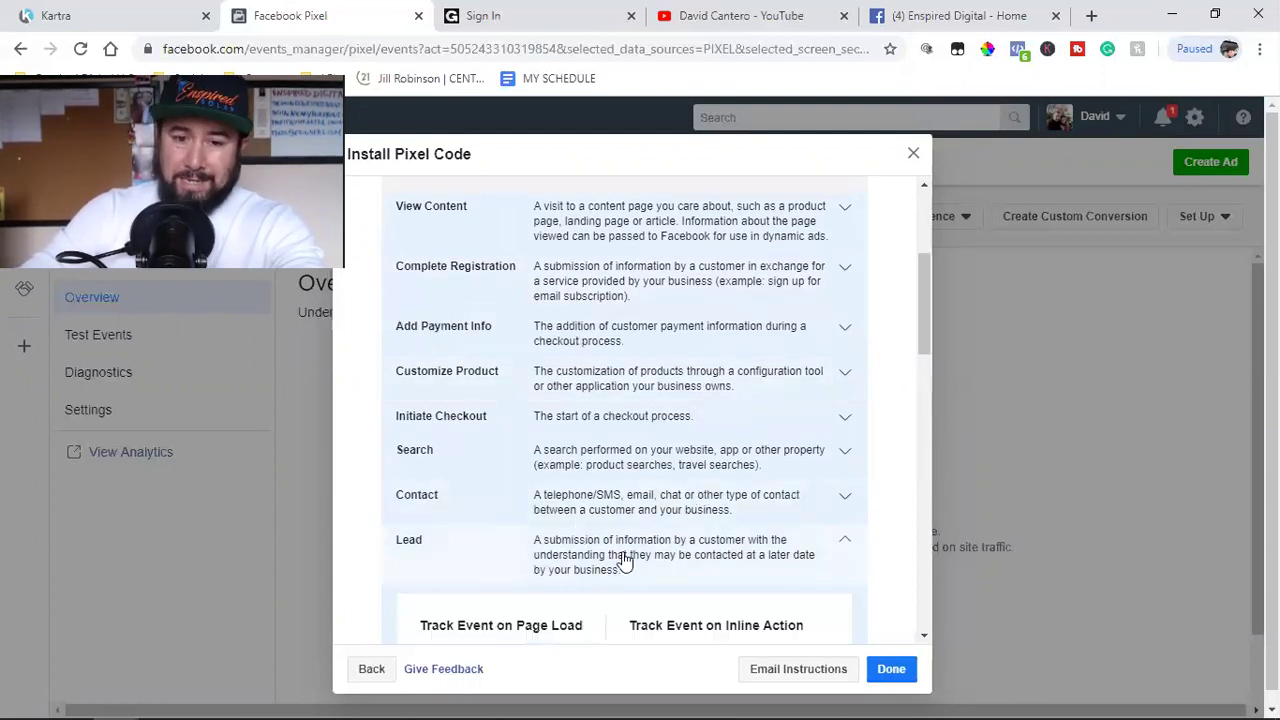
{"action": "scroll", "coordinate": [620, 560], "scroll_direction": "down", "scroll_amount": 2}
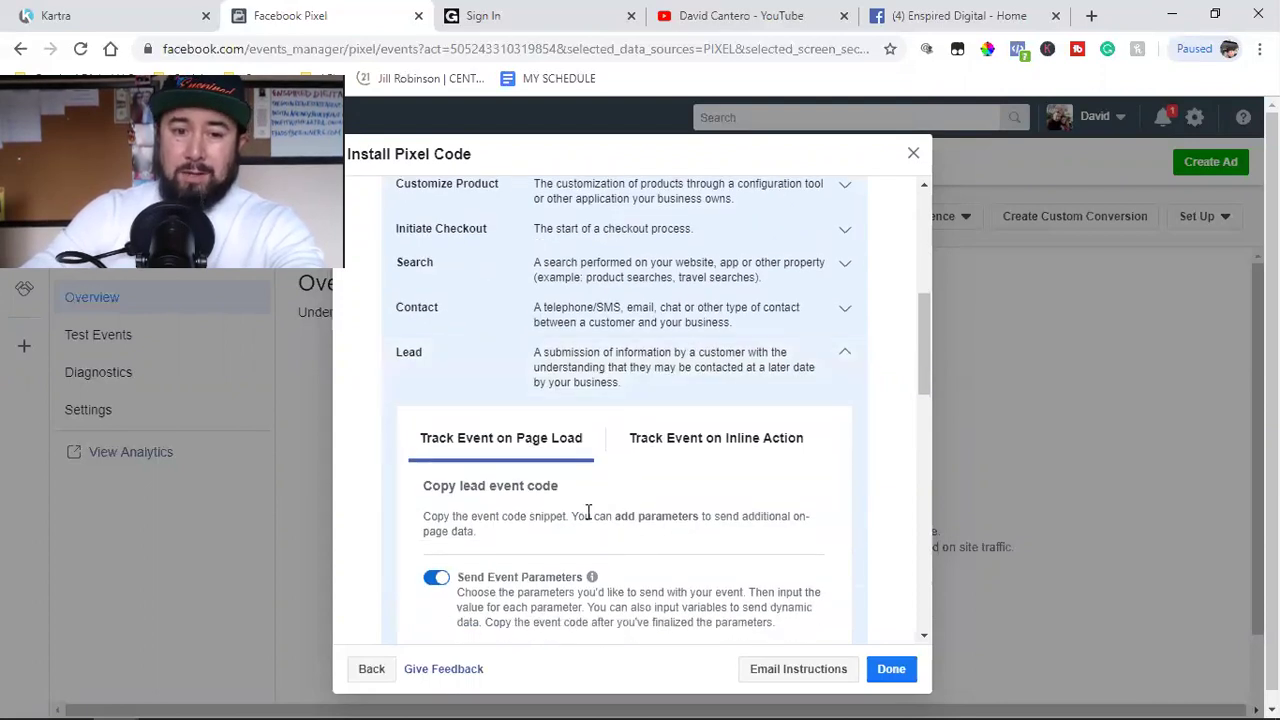
{"action": "scroll", "coordinate": [520, 505], "scroll_direction": "down", "scroll_amount": 1}
{"action": "left_click", "coordinate": [436, 486]}
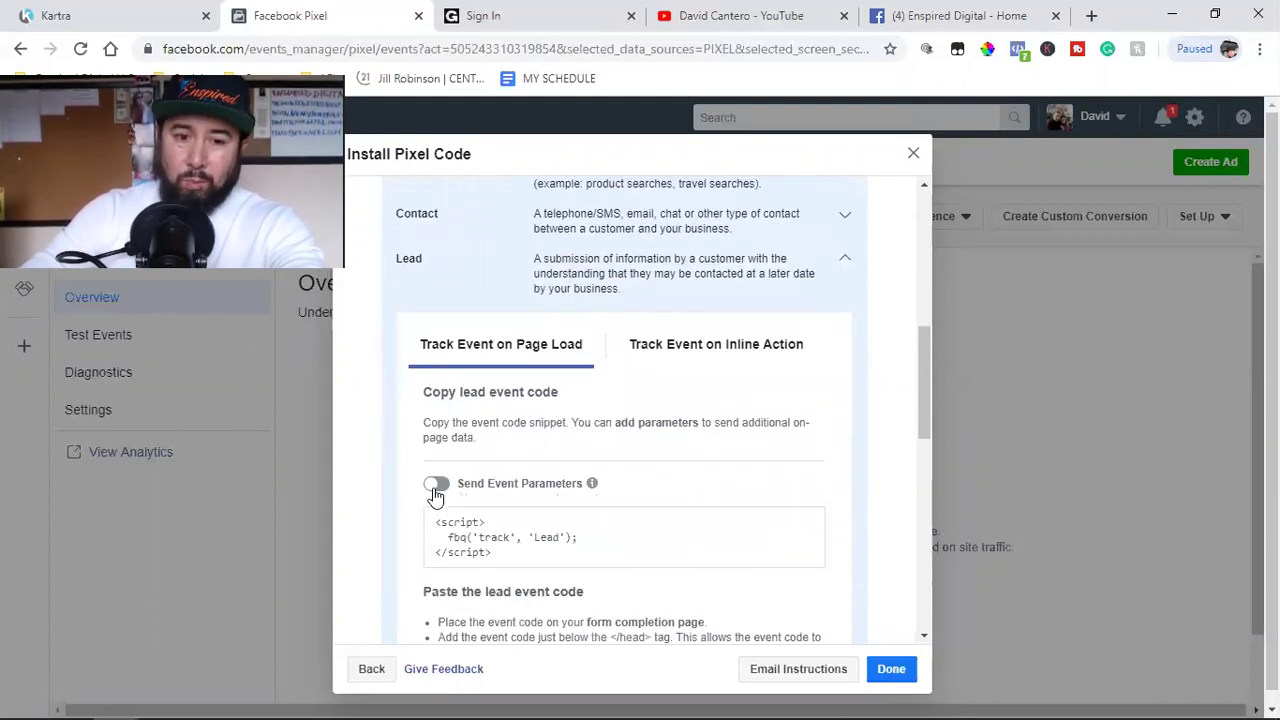
{"action": "left_click", "coordinate": [629, 540]}
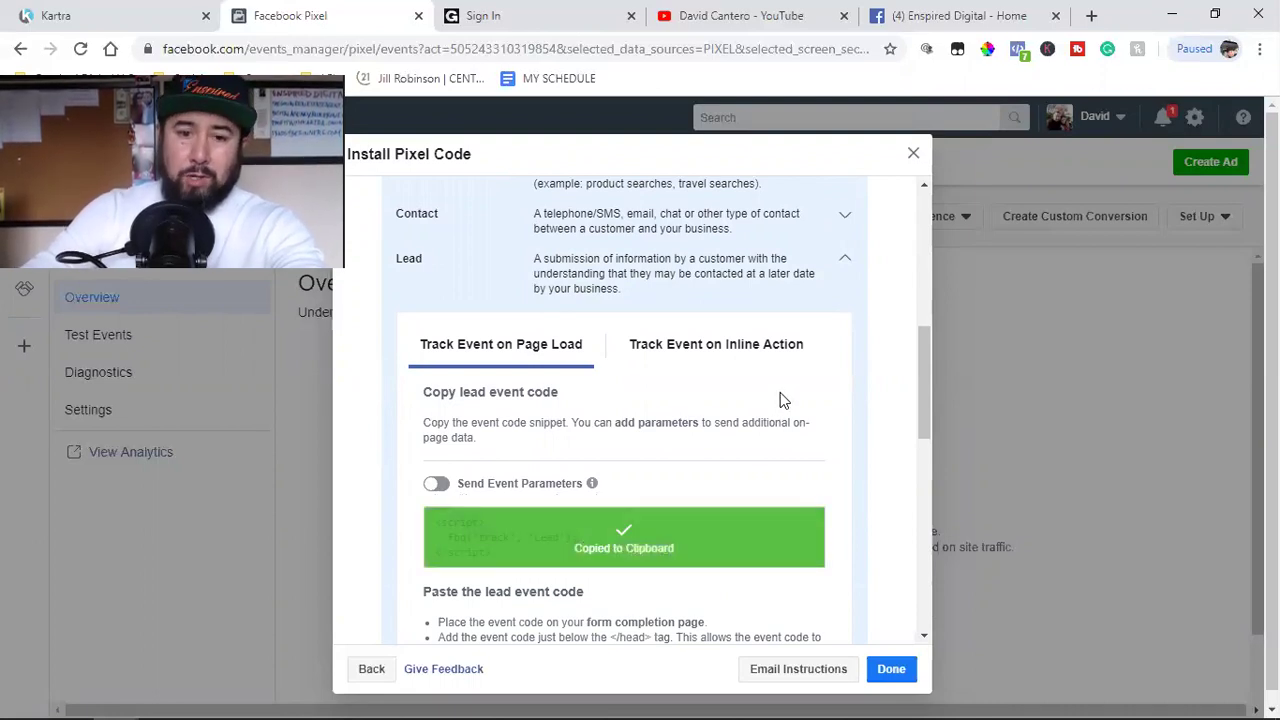
{"action": "left_click", "coordinate": [896, 670]}
Step: Switch back to Kartra, paste the Lead event code below the pixel base code, and apply the tracking codes
{"action": "left_click", "coordinate": [100, 14]}
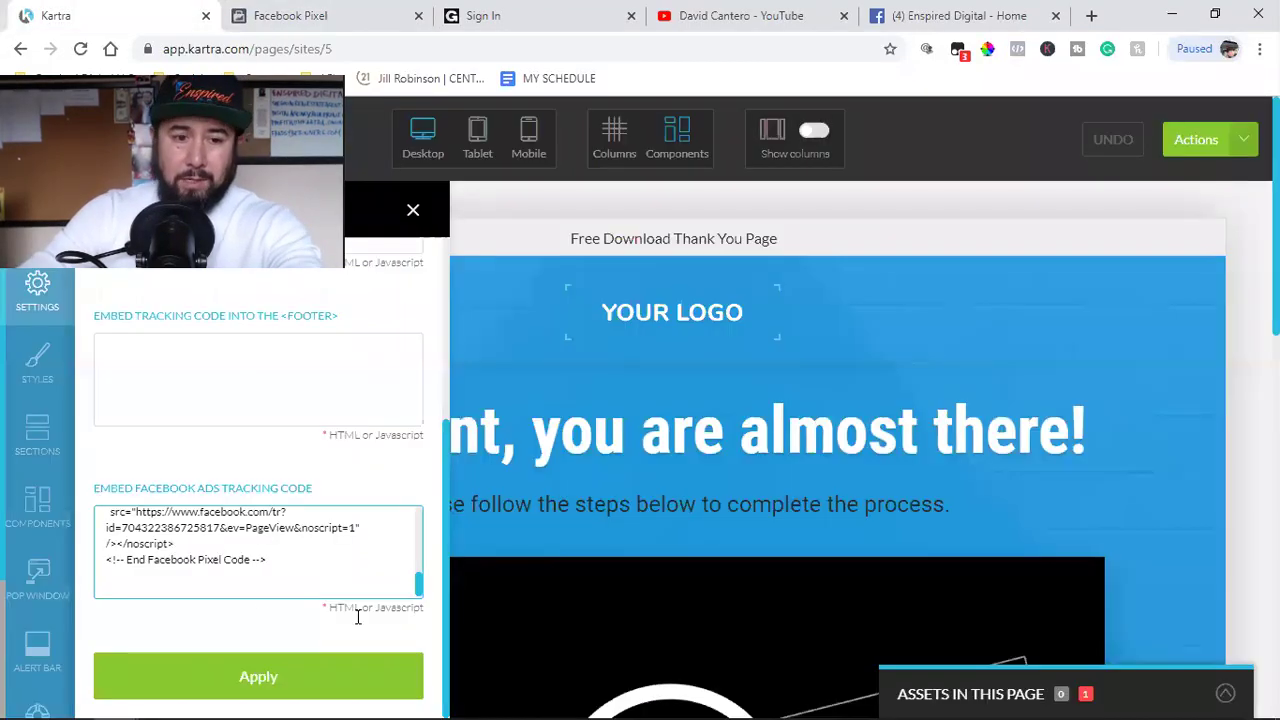
{"action": "left_click", "coordinate": [240, 581]}
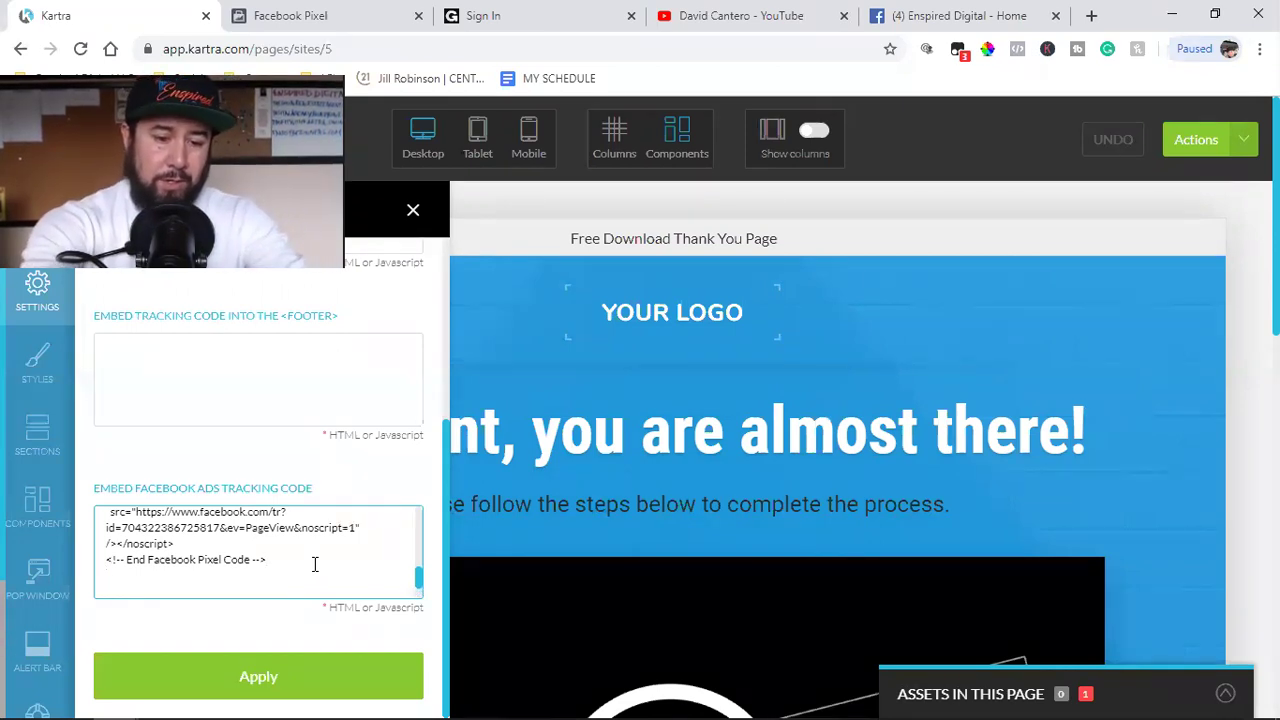
{"action": "key", "text": "ctrl+v"}
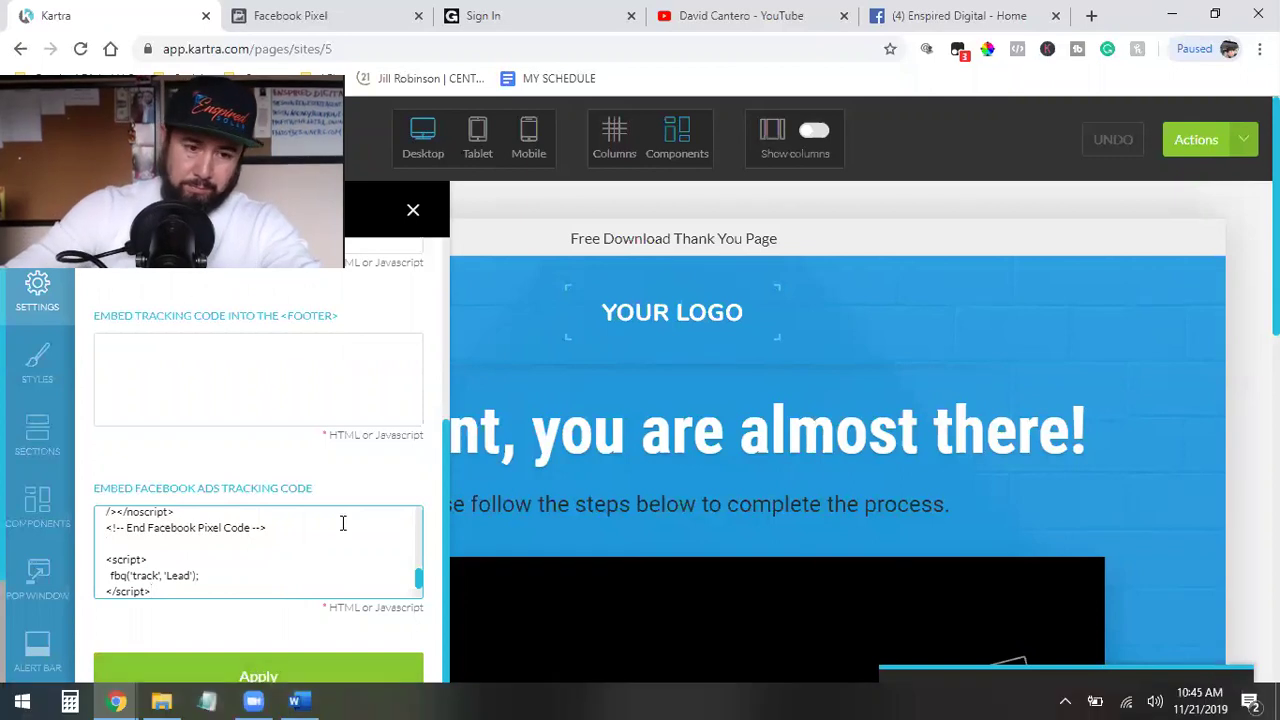
{"action": "left_click", "coordinate": [289, 677]}
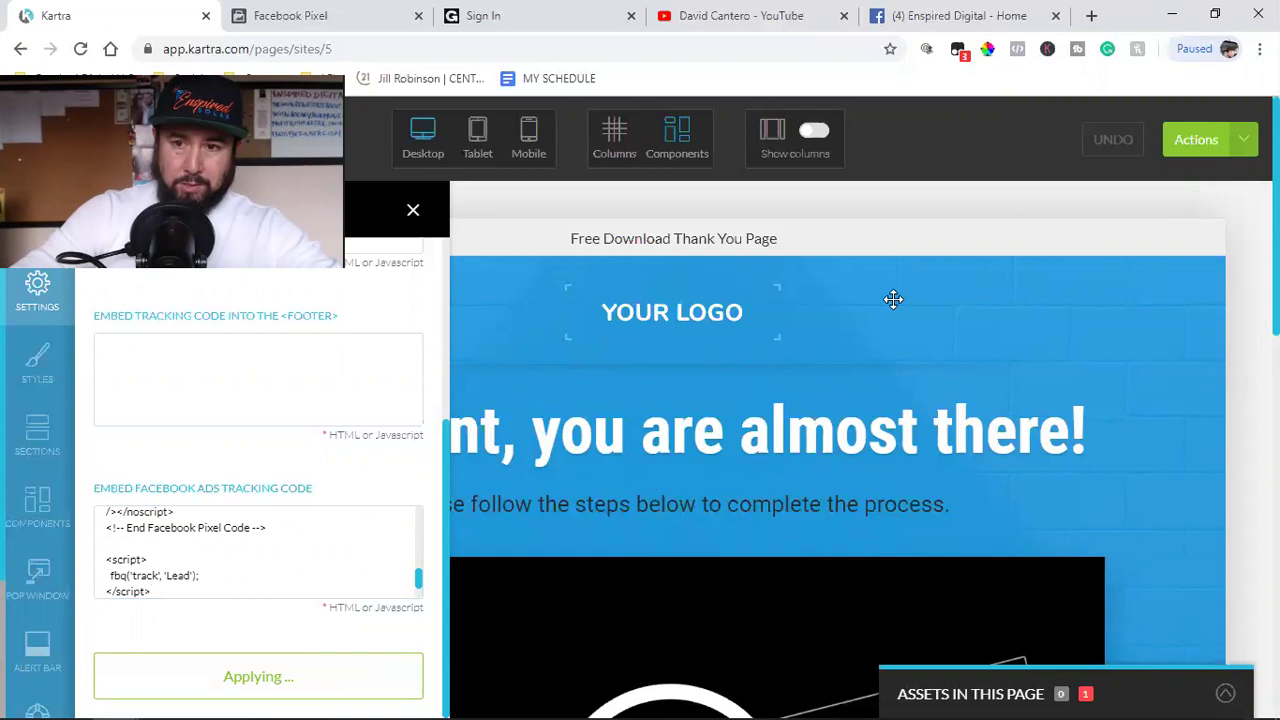
Step: Save the thank-you page's progress and publish it live, then close the publish dialog and the tracking code settings
{"action": "left_click", "coordinate": [1238, 150]}
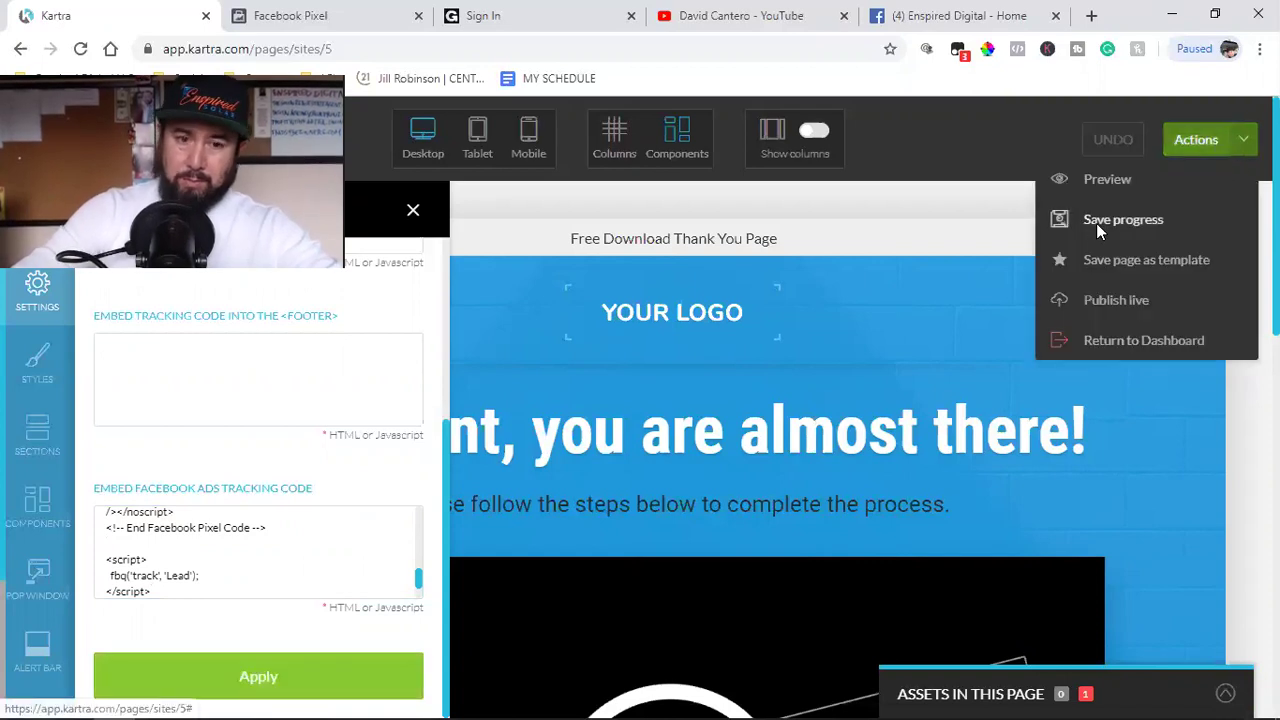
{"action": "left_click", "coordinate": [1110, 220]}
{"action": "left_click", "coordinate": [839, 117]}
{"action": "left_click", "coordinate": [1213, 143]}
{"action": "left_click", "coordinate": [1117, 302]}
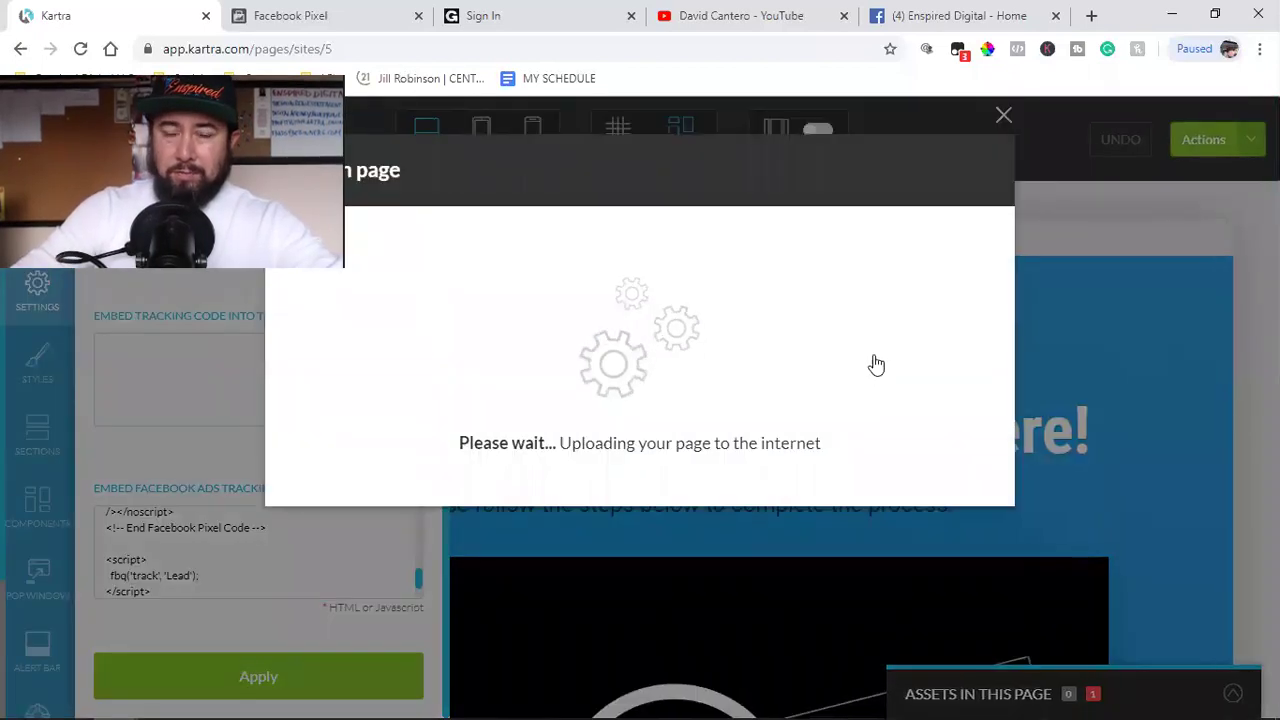
{"action": "left_click", "coordinate": [972, 176]}
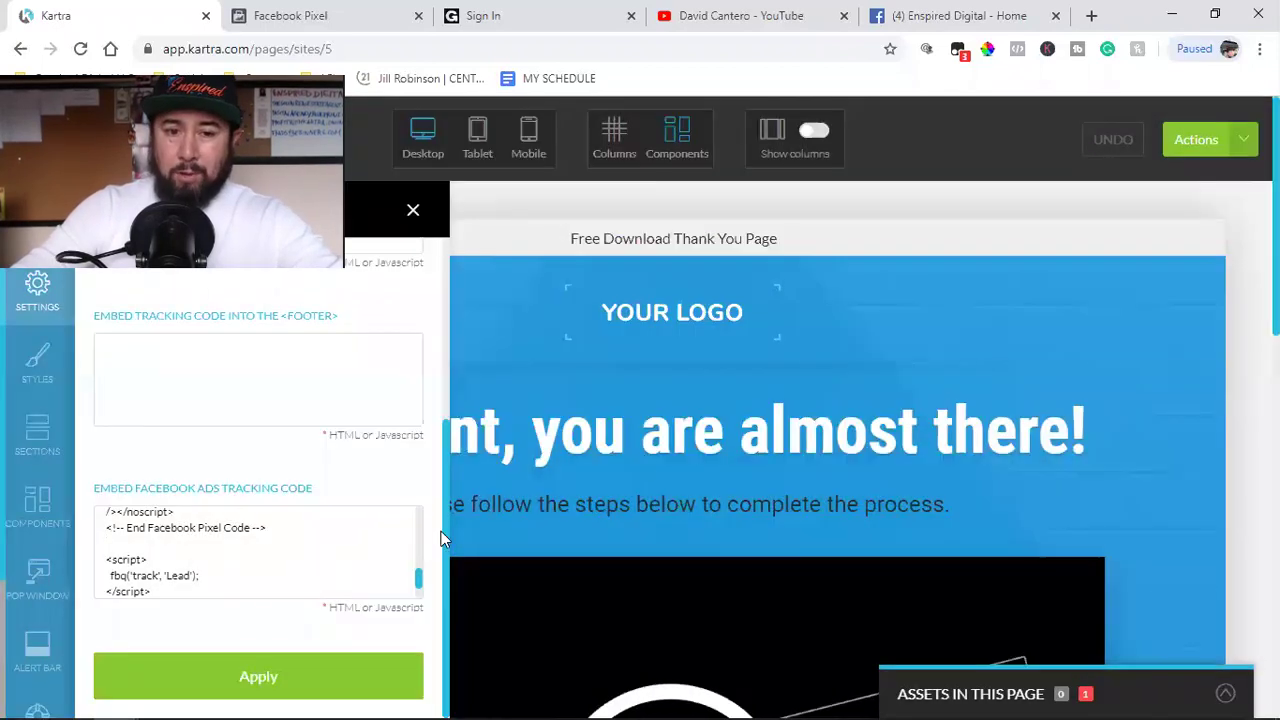
{"action": "left_click", "coordinate": [413, 209]}
Step: Look through the thank-you page from the headline down to the footer and check the countdown clock
{"action": "scroll", "coordinate": [706, 437], "scroll_direction": "down", "scroll_amount": 2}
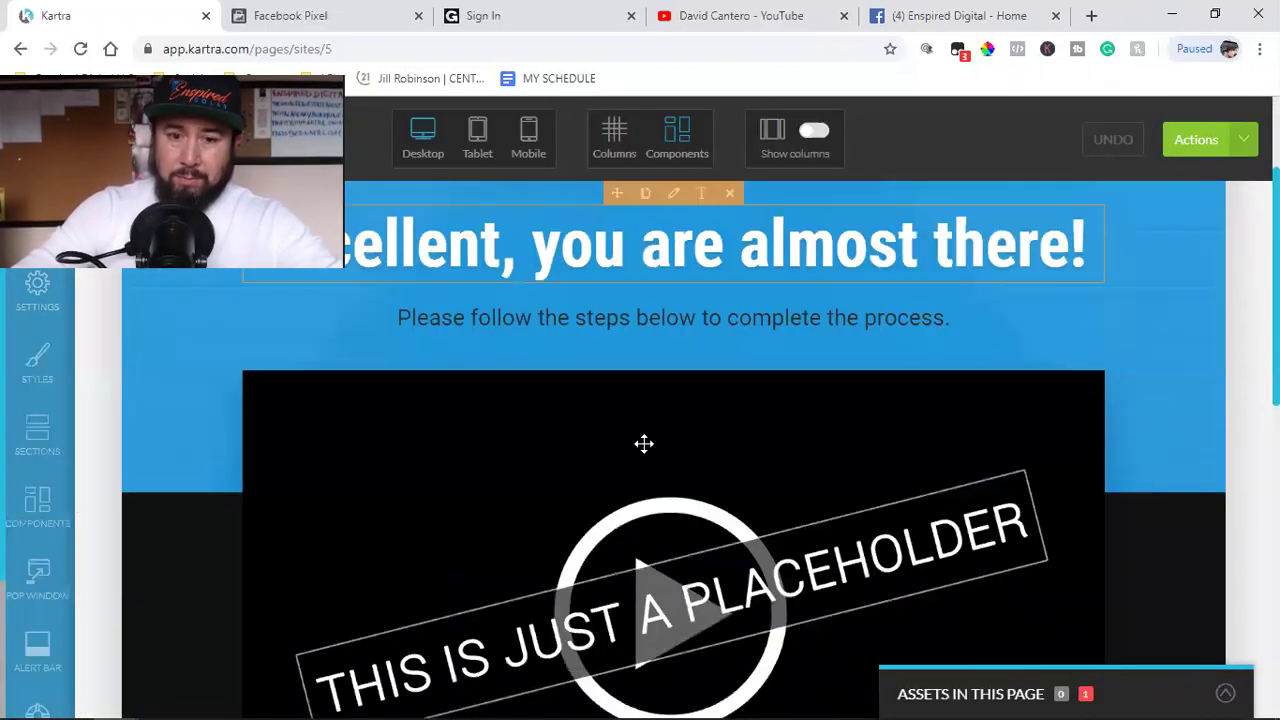
{"action": "scroll", "coordinate": [648, 500], "scroll_direction": "down", "scroll_amount": 8}
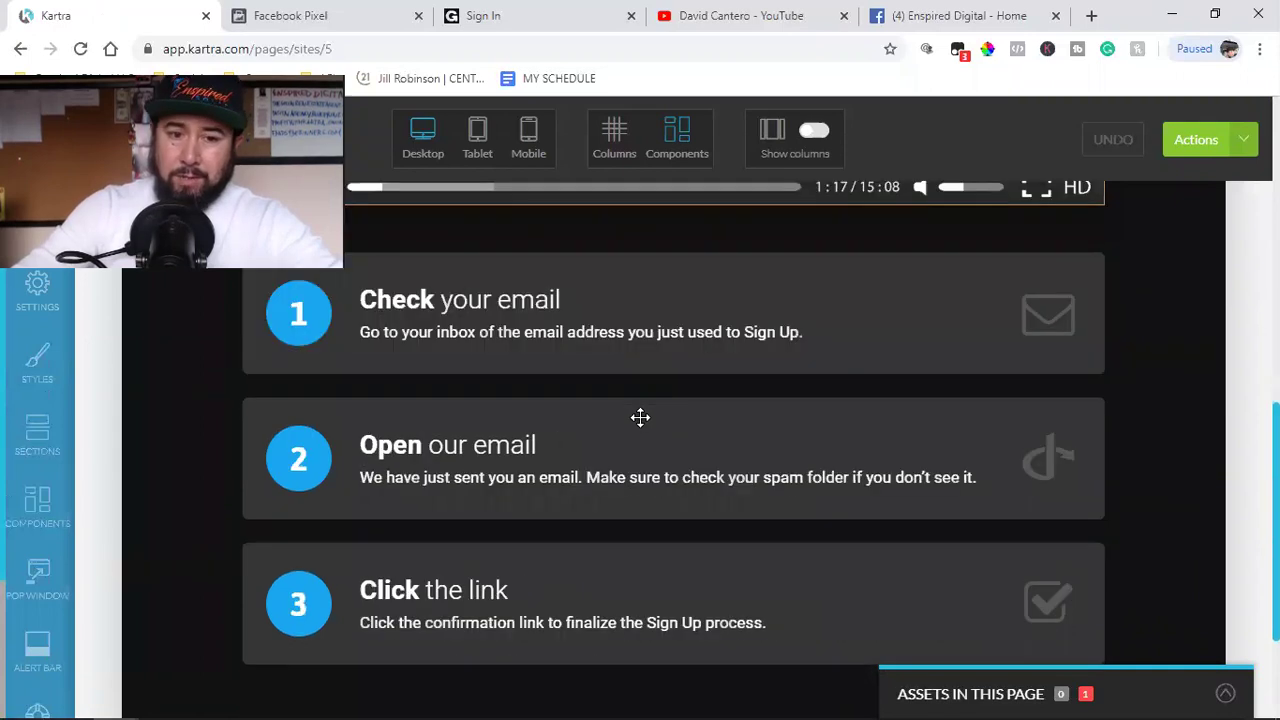
{"action": "scroll", "coordinate": [667, 463], "scroll_direction": "up", "scroll_amount": 2}
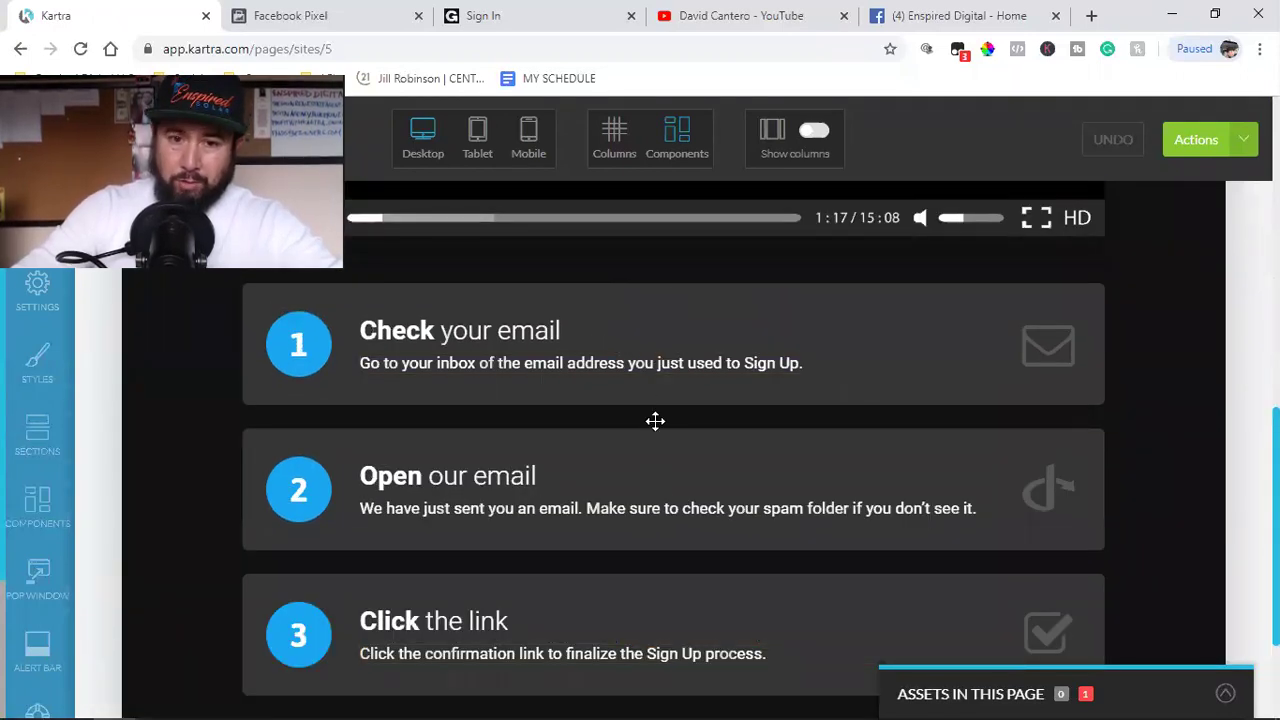
{"action": "scroll", "coordinate": [760, 452], "scroll_direction": "up", "scroll_amount": 2}
{"action": "scroll", "coordinate": [760, 452], "scroll_direction": "down", "scroll_amount": 4}
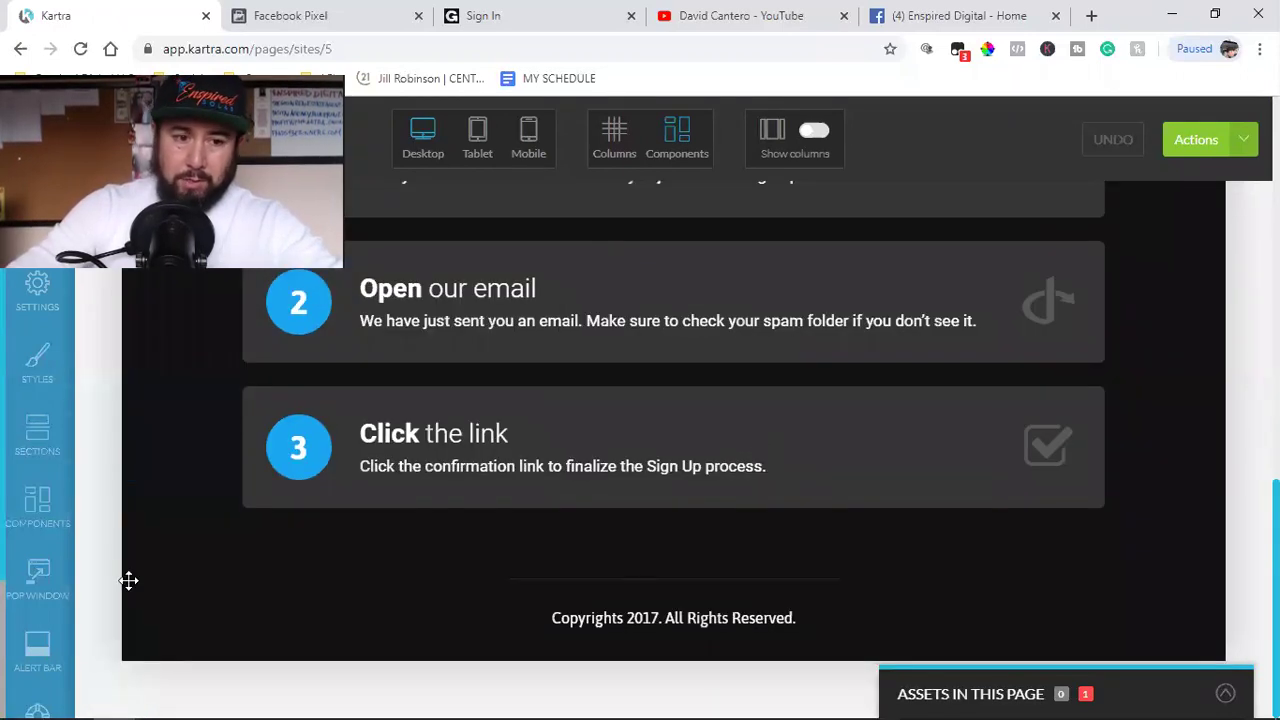
{"action": "mouse_move", "coordinate": [163, 705]}
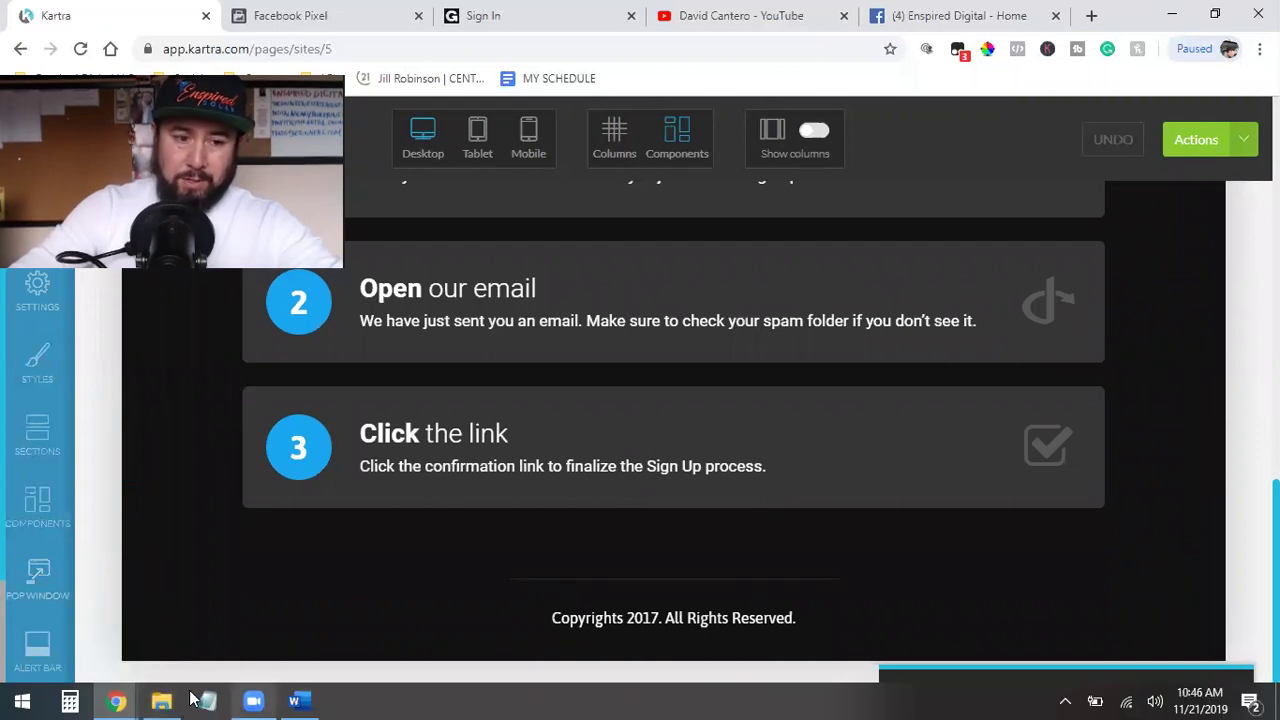
{"action": "mouse_move", "coordinate": [120, 700]}
{"action": "left_click", "coordinate": [286, 614]}
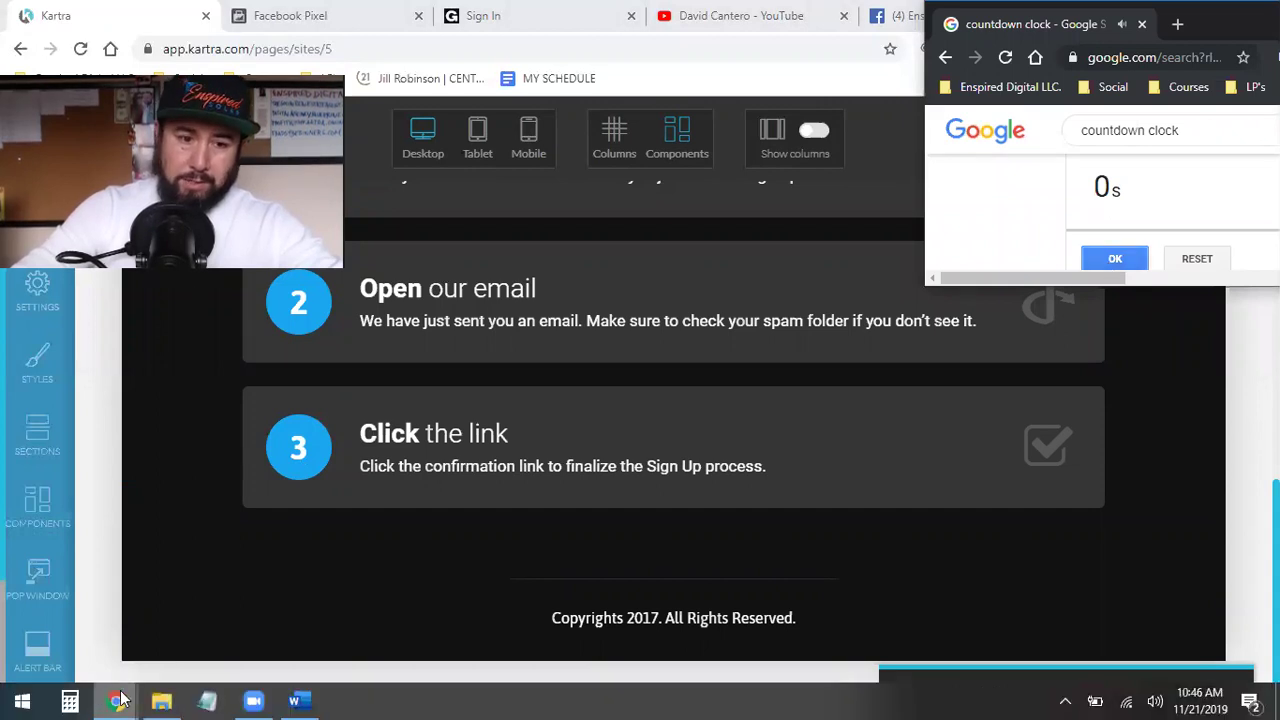
{"action": "mouse_move", "coordinate": [118, 700]}
{"action": "left_click", "coordinate": [191, 590]}
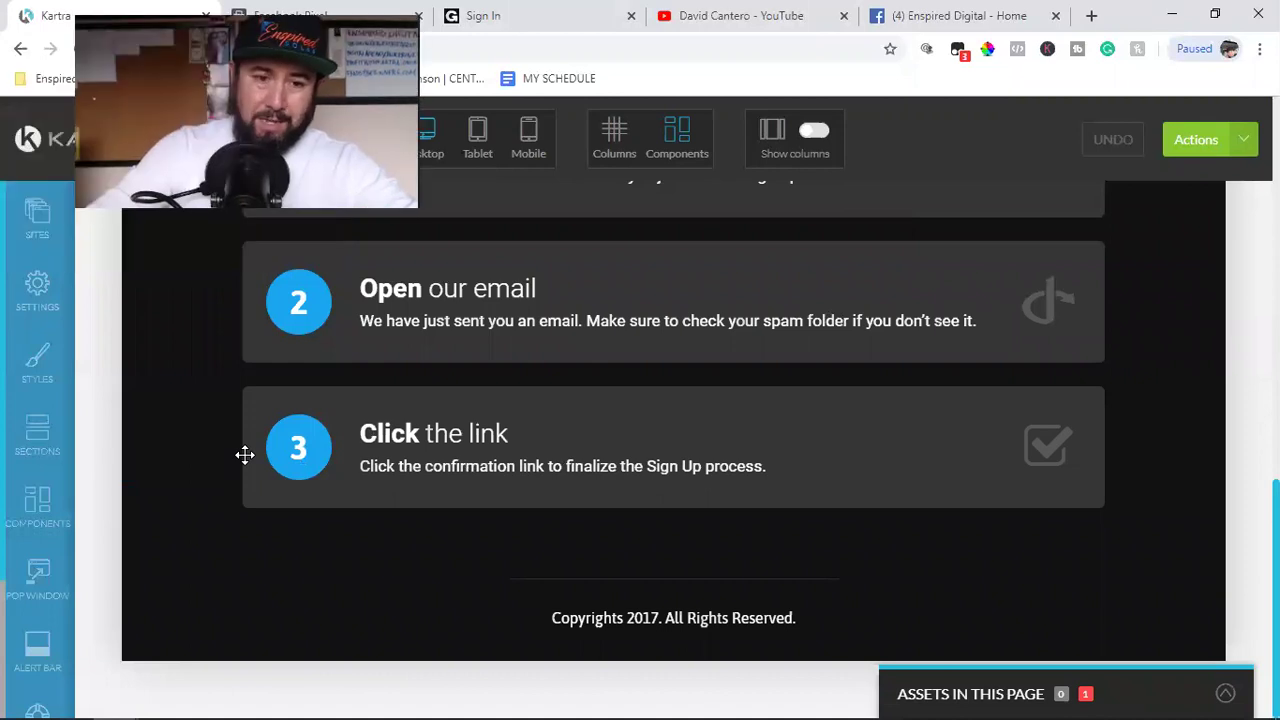
Step: Add the rounded button component with the arrow icon below the third step of the thank-you page
{"action": "left_click", "coordinate": [30, 440]}
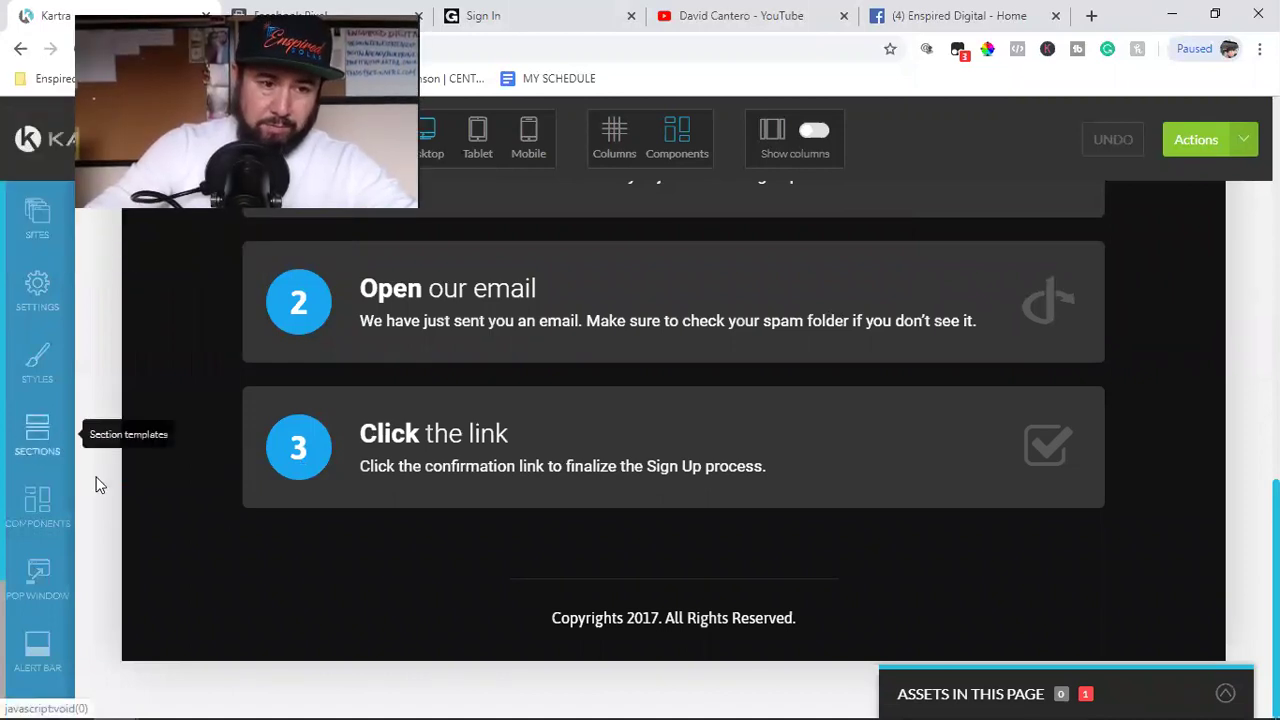
{"action": "scroll", "coordinate": [261, 508], "scroll_direction": "down", "scroll_amount": 8}
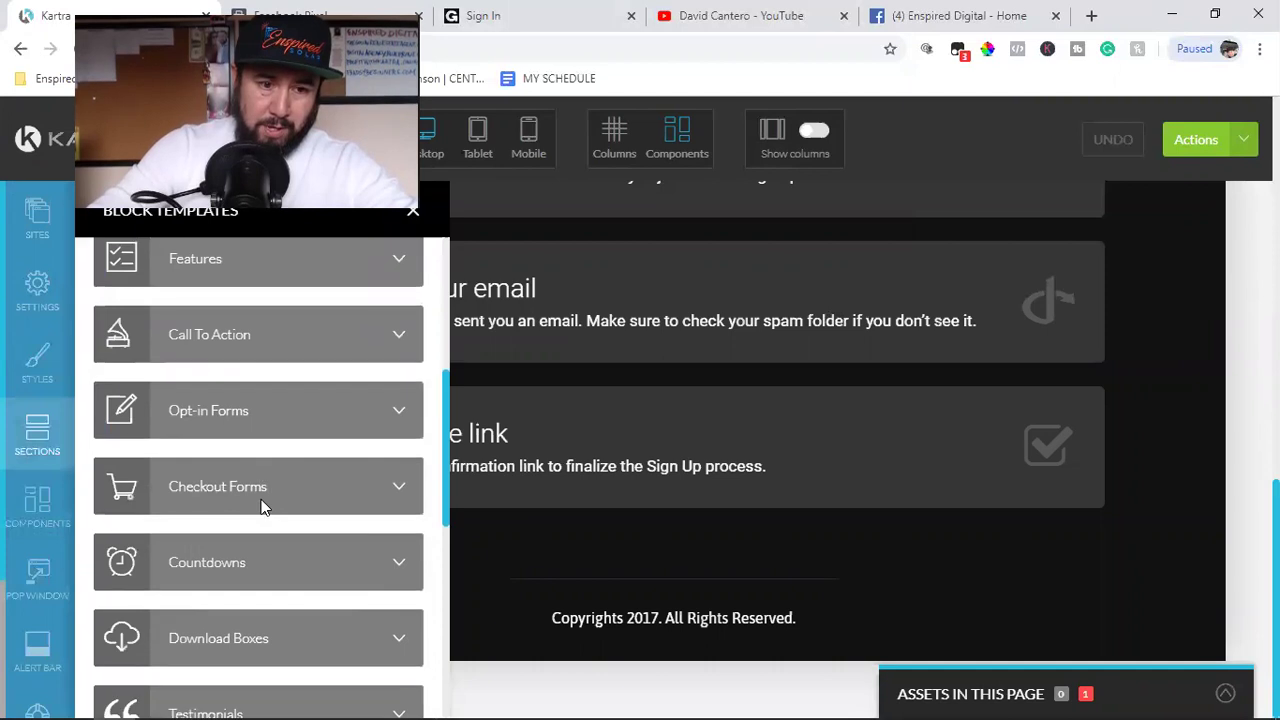
{"action": "scroll", "coordinate": [261, 508], "scroll_direction": "down", "scroll_amount": 2}
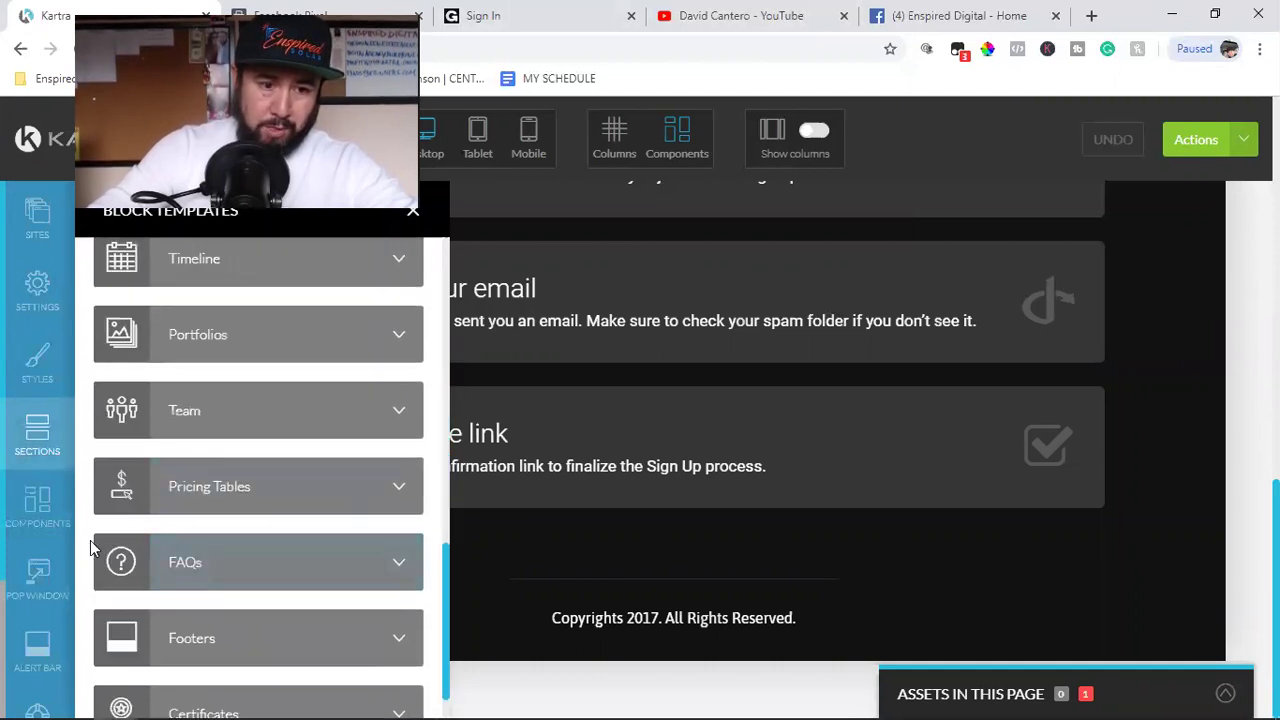
{"action": "left_click", "coordinate": [37, 505]}
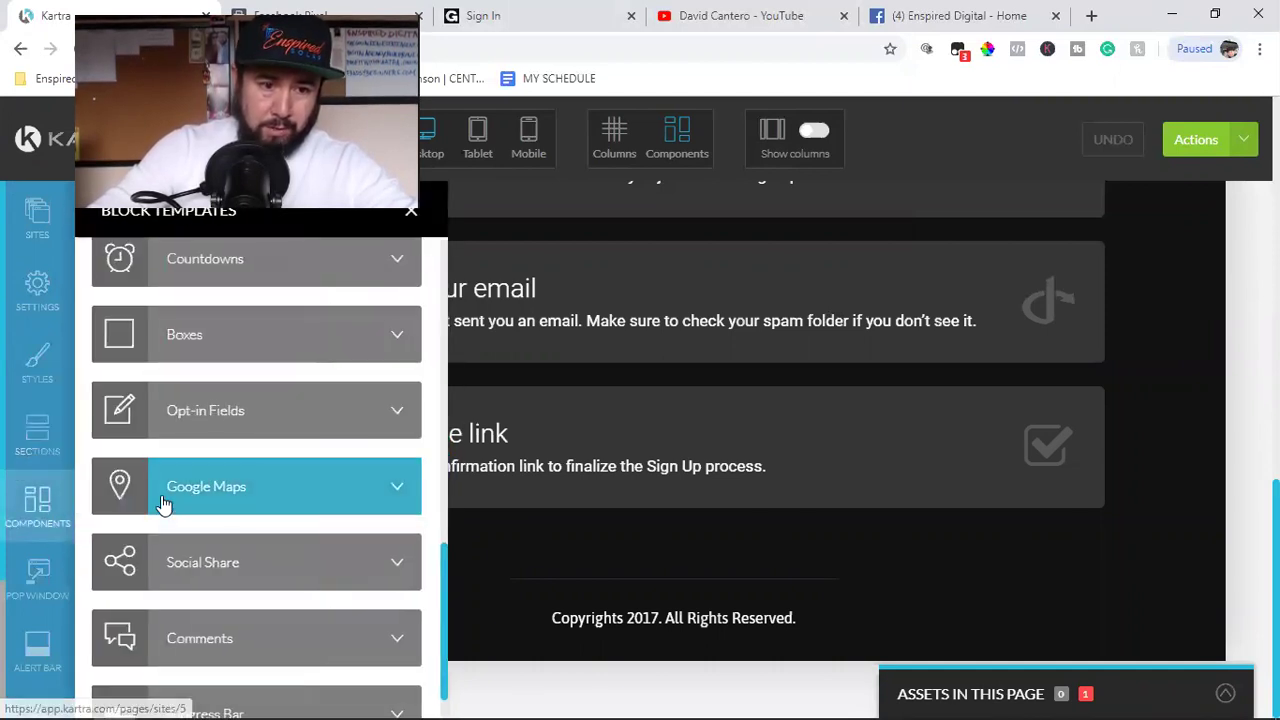
{"action": "scroll", "coordinate": [330, 572], "scroll_direction": "up", "scroll_amount": 10}
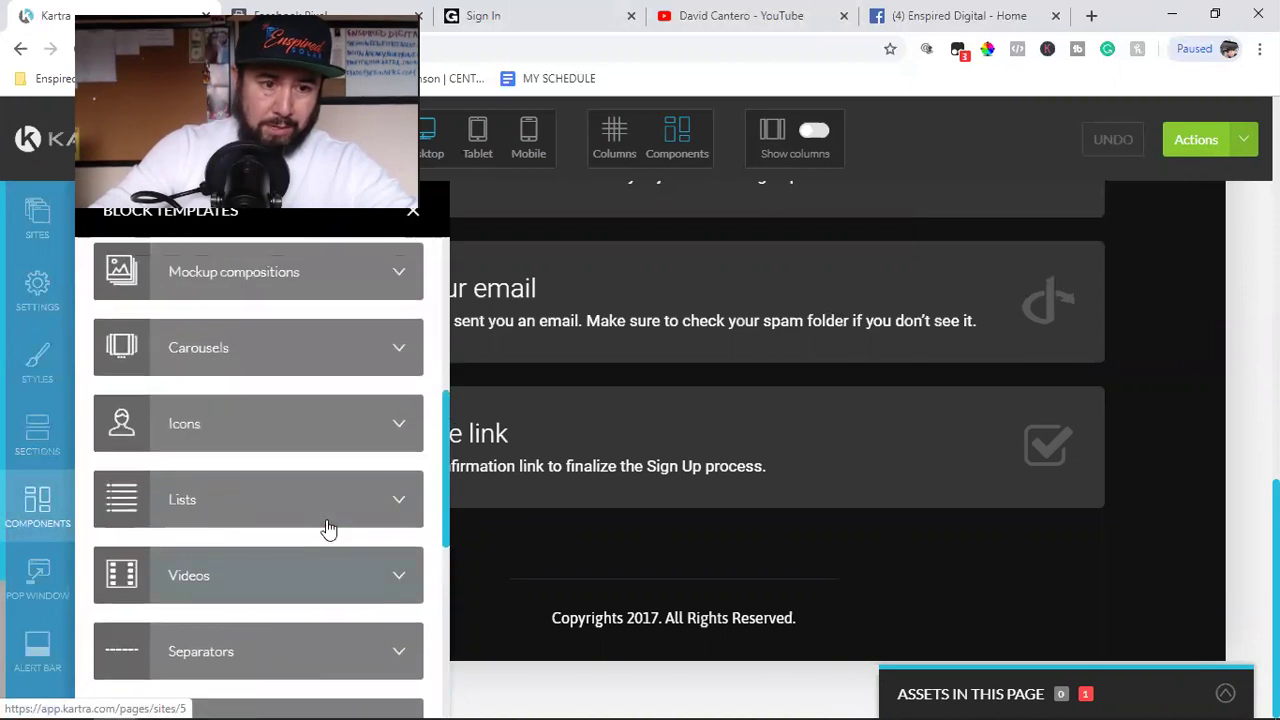
{"action": "scroll", "coordinate": [330, 528], "scroll_direction": "up", "scroll_amount": 3}
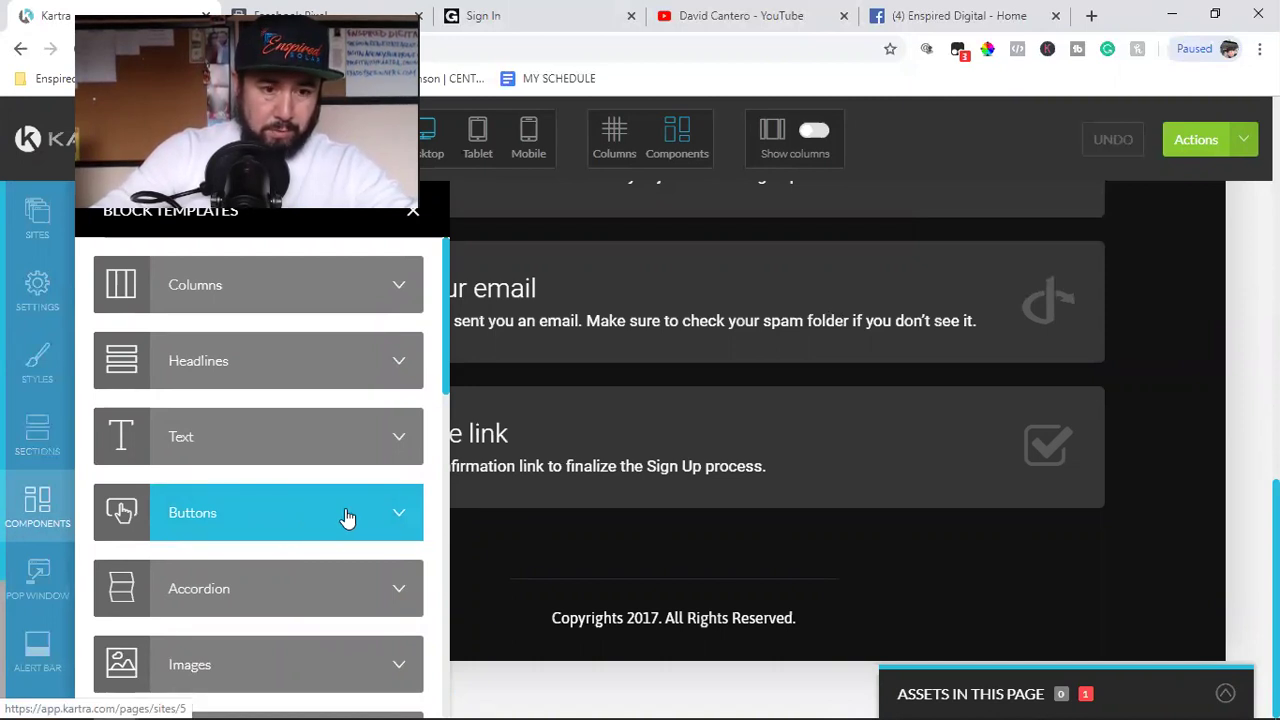
{"action": "left_click", "coordinate": [345, 515]}
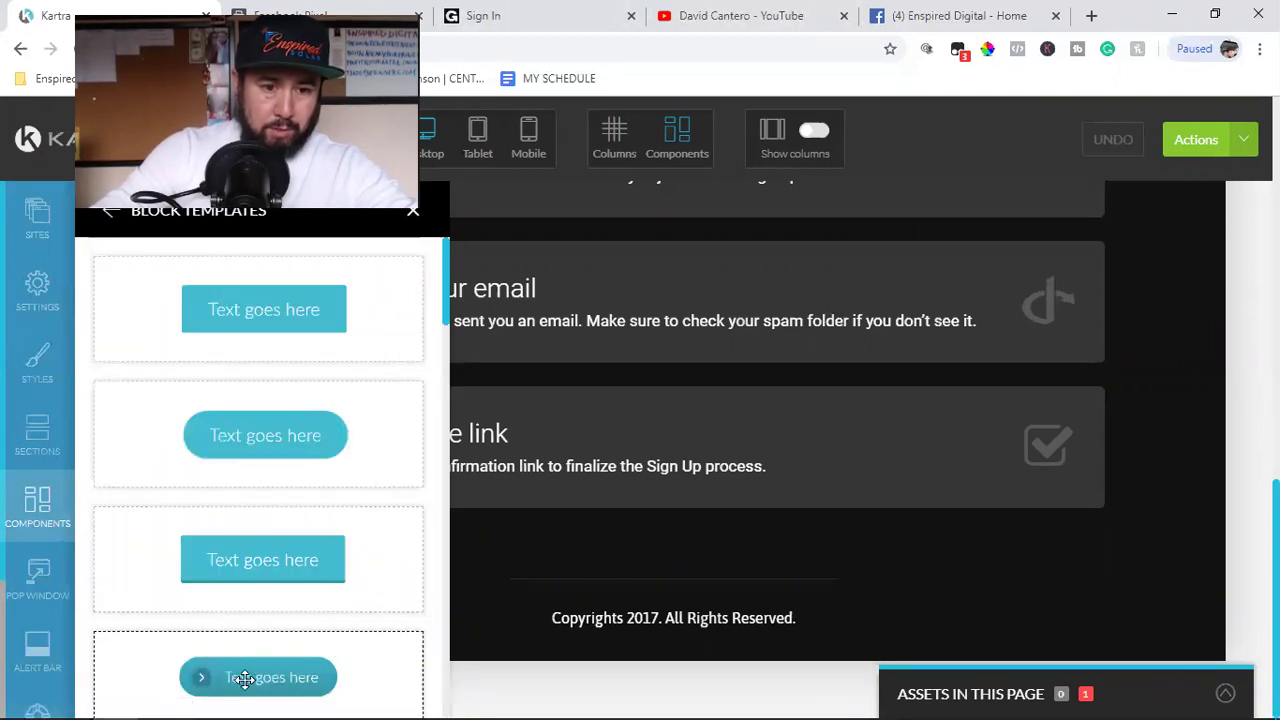
{"action": "left_click_drag", "start_coordinate": [248, 677], "coordinate": [592, 665]}
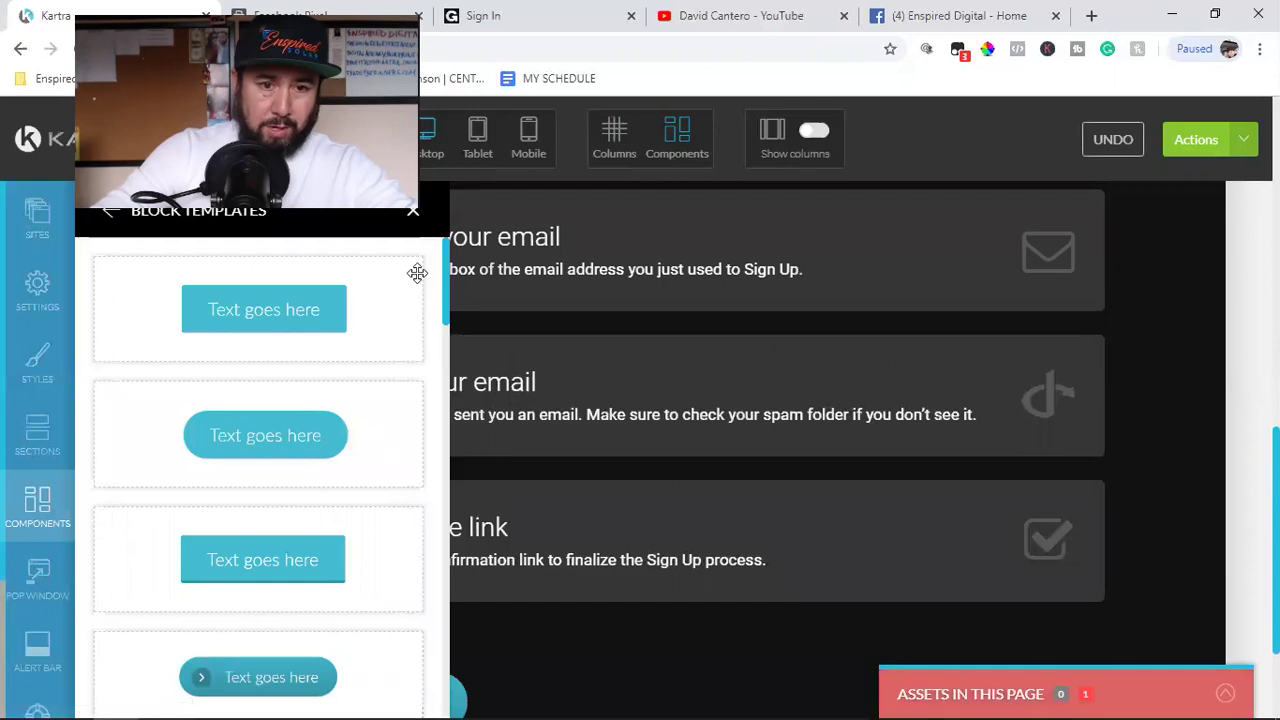
{"action": "left_click", "coordinate": [413, 210]}
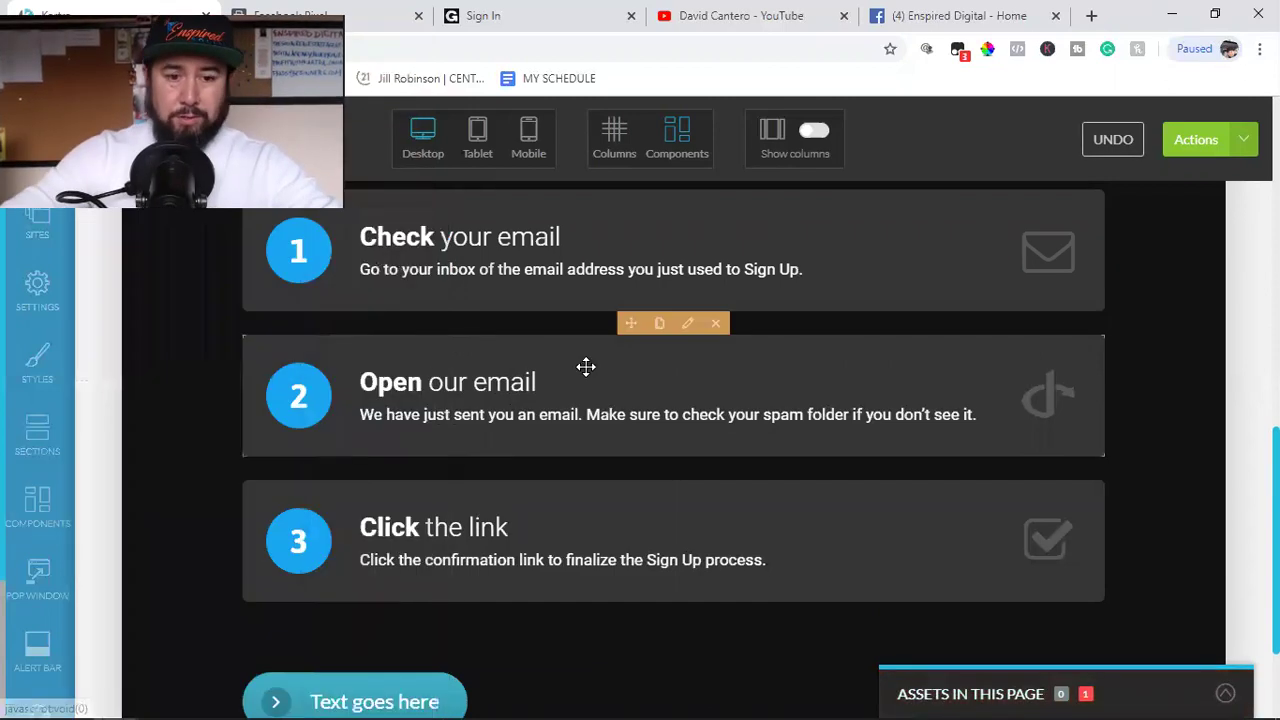
Step: Change the new button's text to CLICK HERE TO SCHEDULE FREE CONSULATION
{"action": "scroll", "coordinate": [600, 411], "scroll_direction": "down", "scroll_amount": 1}
{"action": "scroll", "coordinate": [600, 411], "scroll_direction": "down", "scroll_amount": 1}
{"action": "mouse_move", "coordinate": [371, 503]}
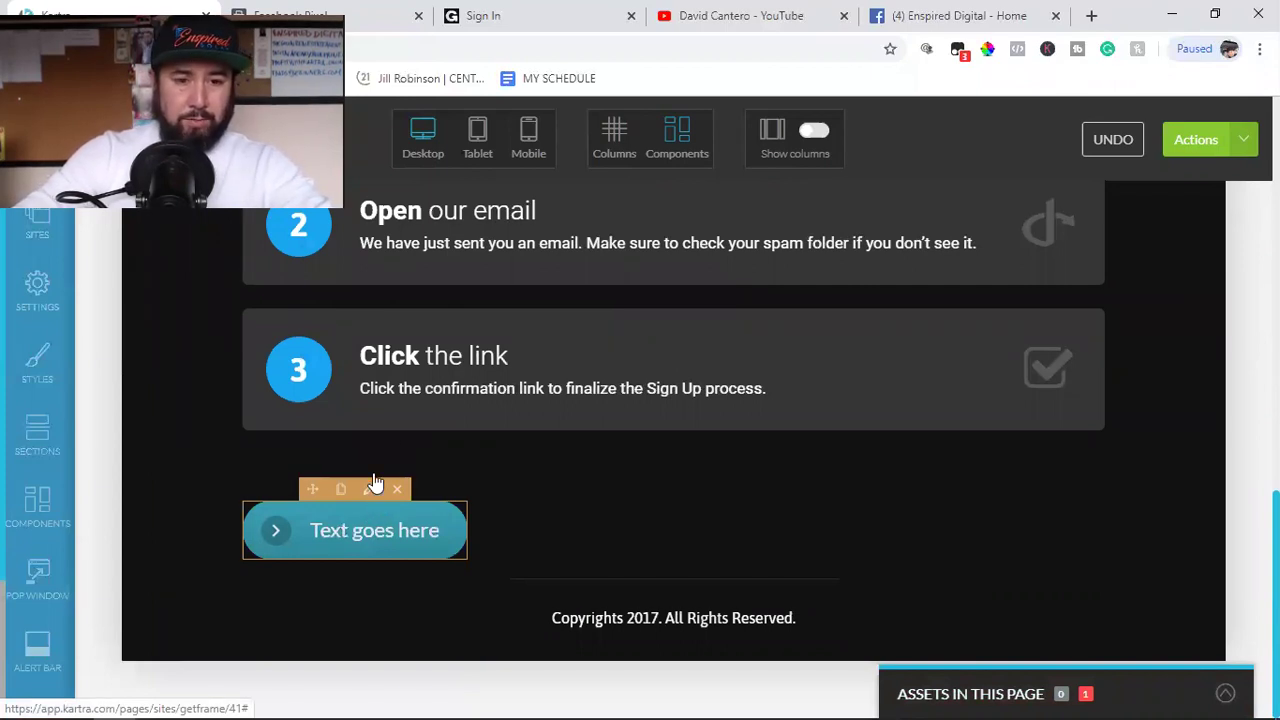
{"action": "left_click", "coordinate": [370, 488]}
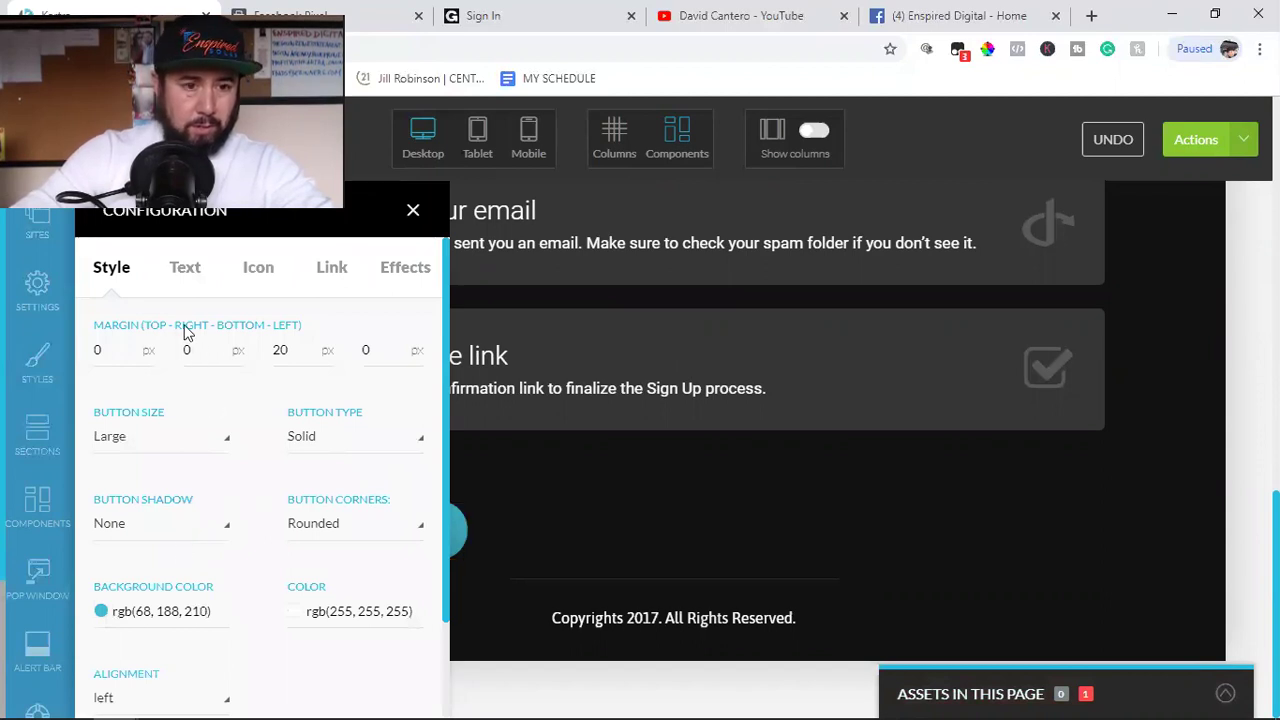
{"action": "left_click", "coordinate": [187, 267]}
{"action": "double_click", "coordinate": [186, 352]}
{"action": "triple_click", "coordinate": [186, 352]}
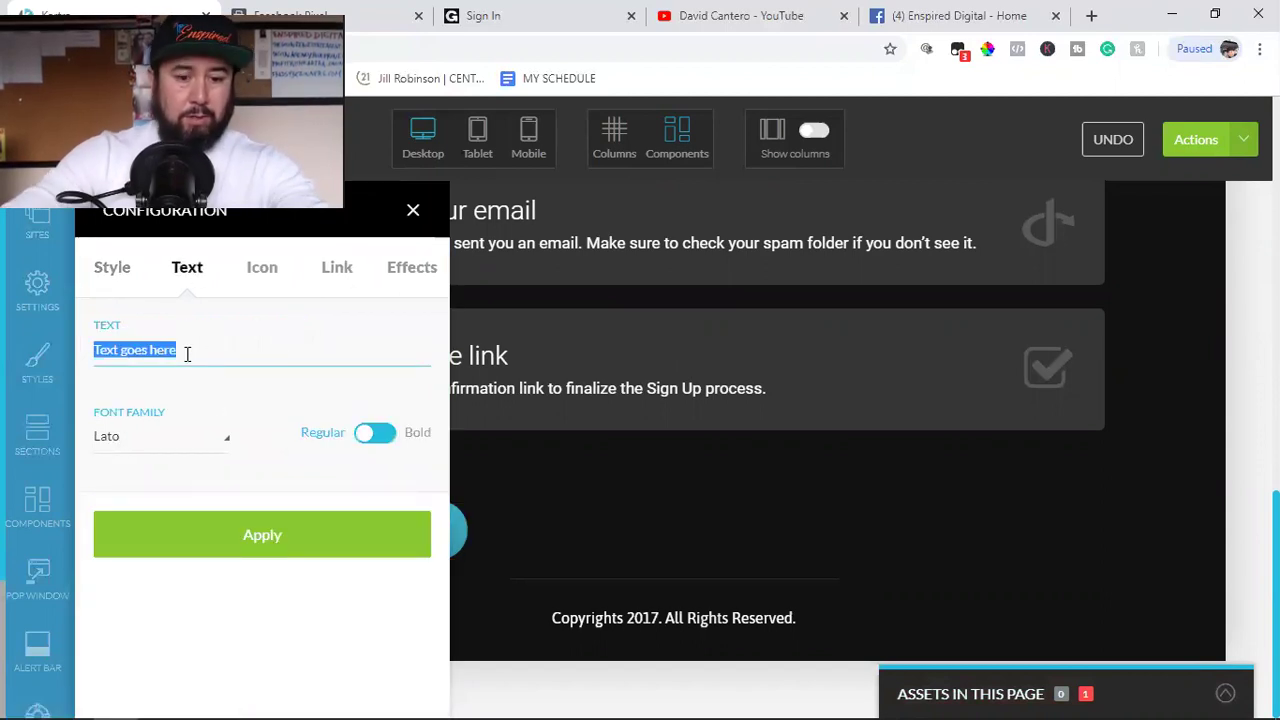
{"action": "type", "text": "CLICK HER"}
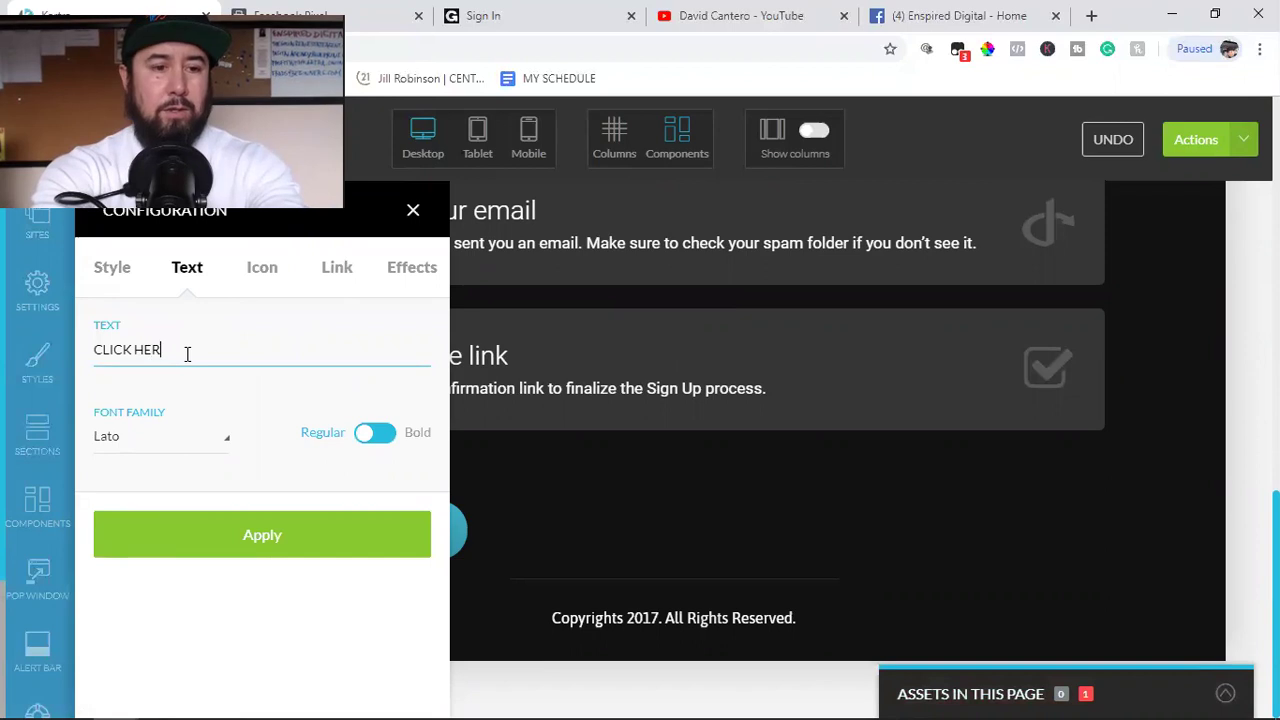
{"action": "type", "text": "E T SCHEDULE FREE CONSULATION"}
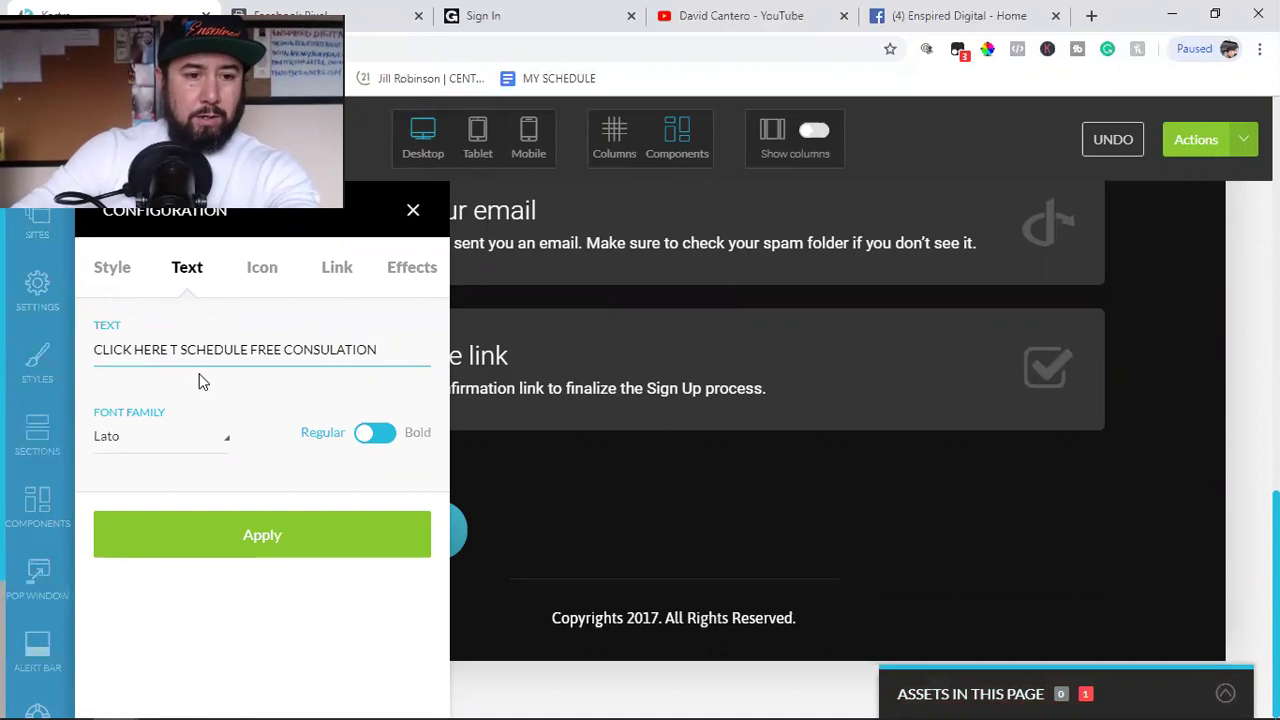
{"action": "type", "text": "O"}
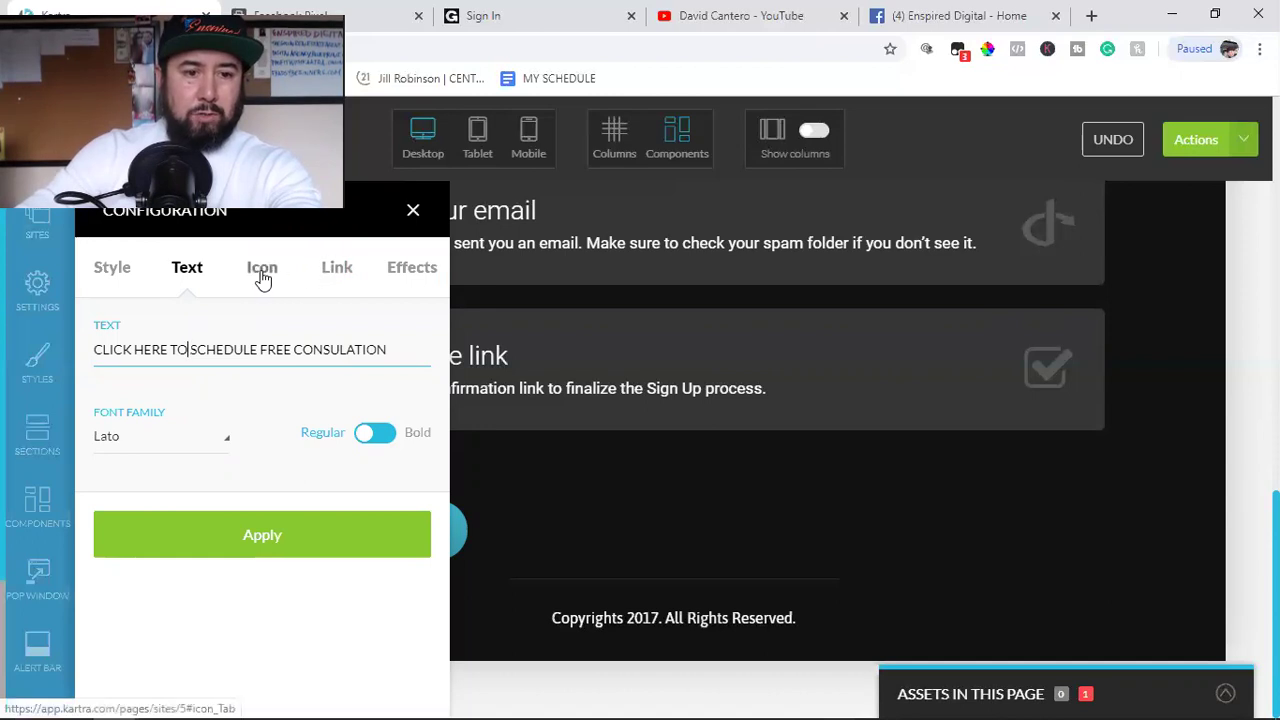
Step: Set the button's size to Full width and its shadow to Medium
{"action": "left_click", "coordinate": [123, 268]}
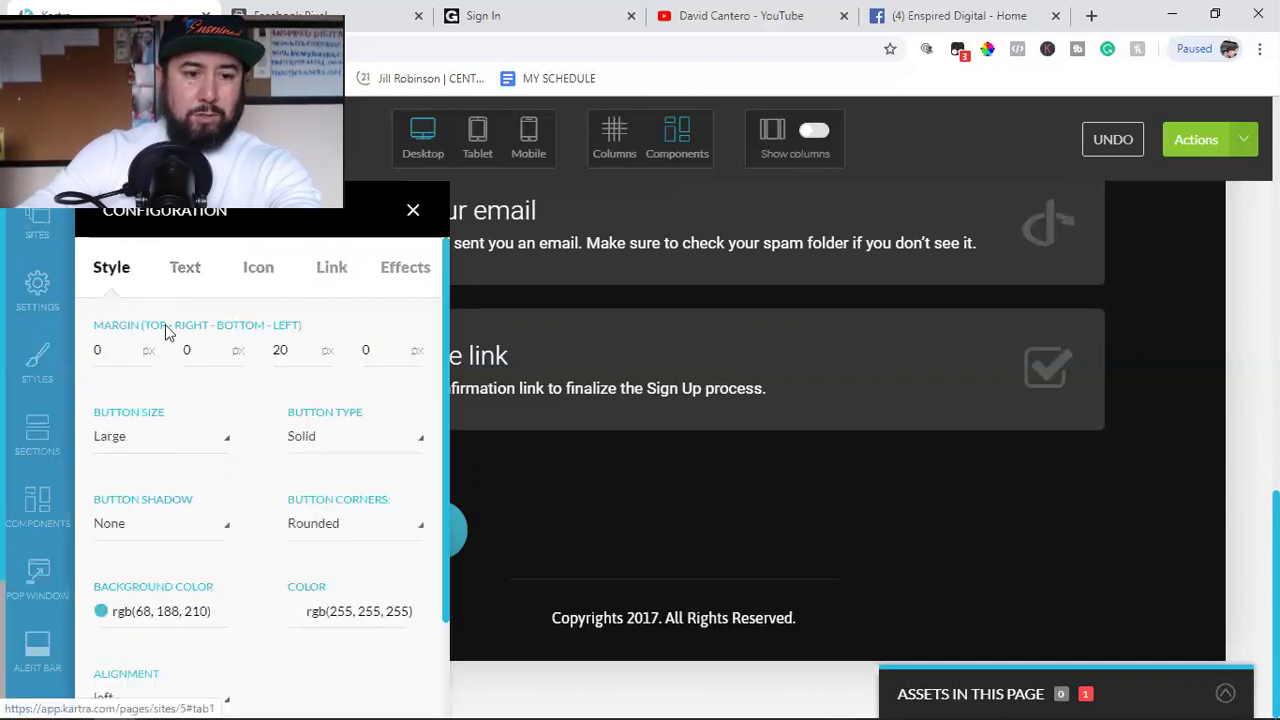
{"action": "left_click", "coordinate": [183, 452]}
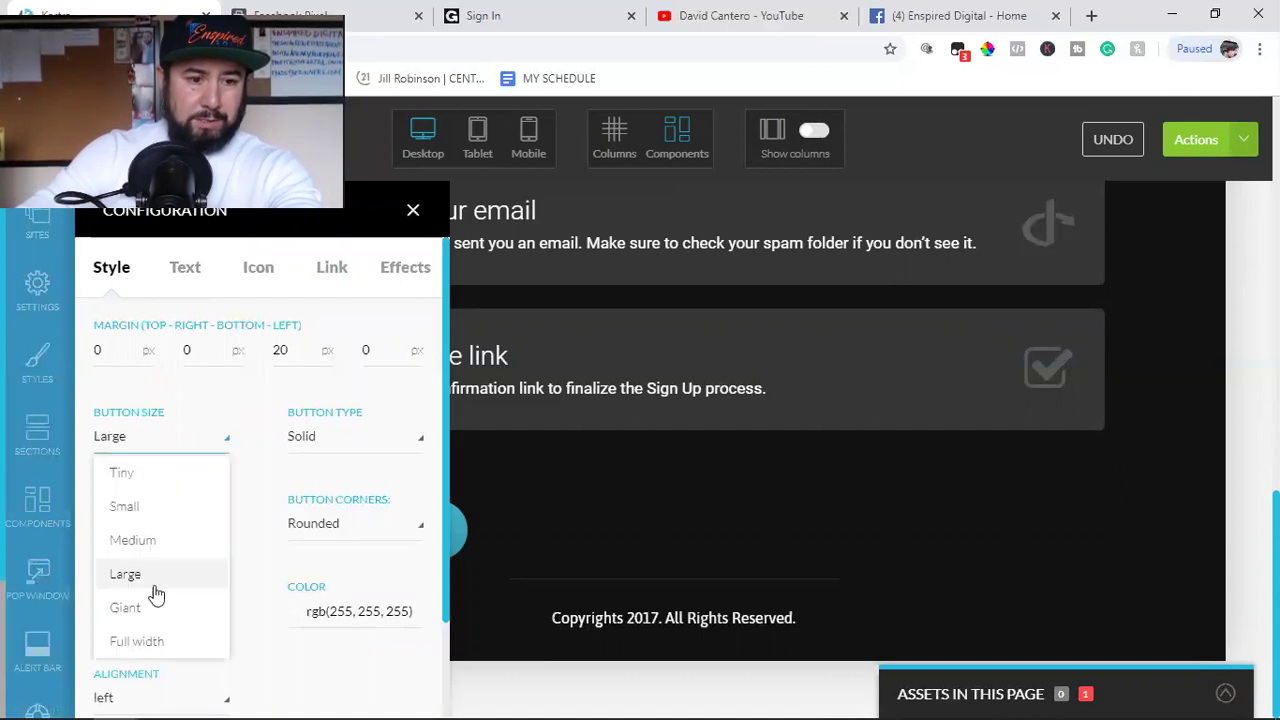
{"action": "left_click", "coordinate": [144, 643]}
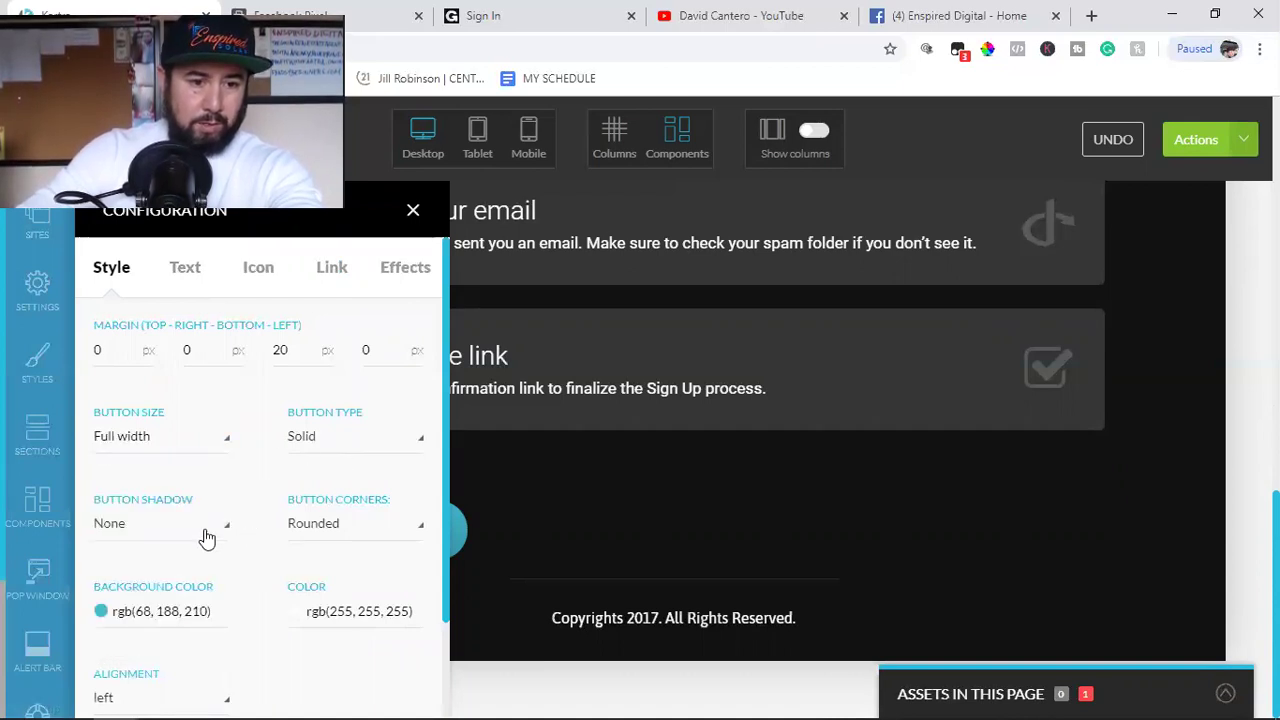
{"action": "left_click", "coordinate": [175, 551]}
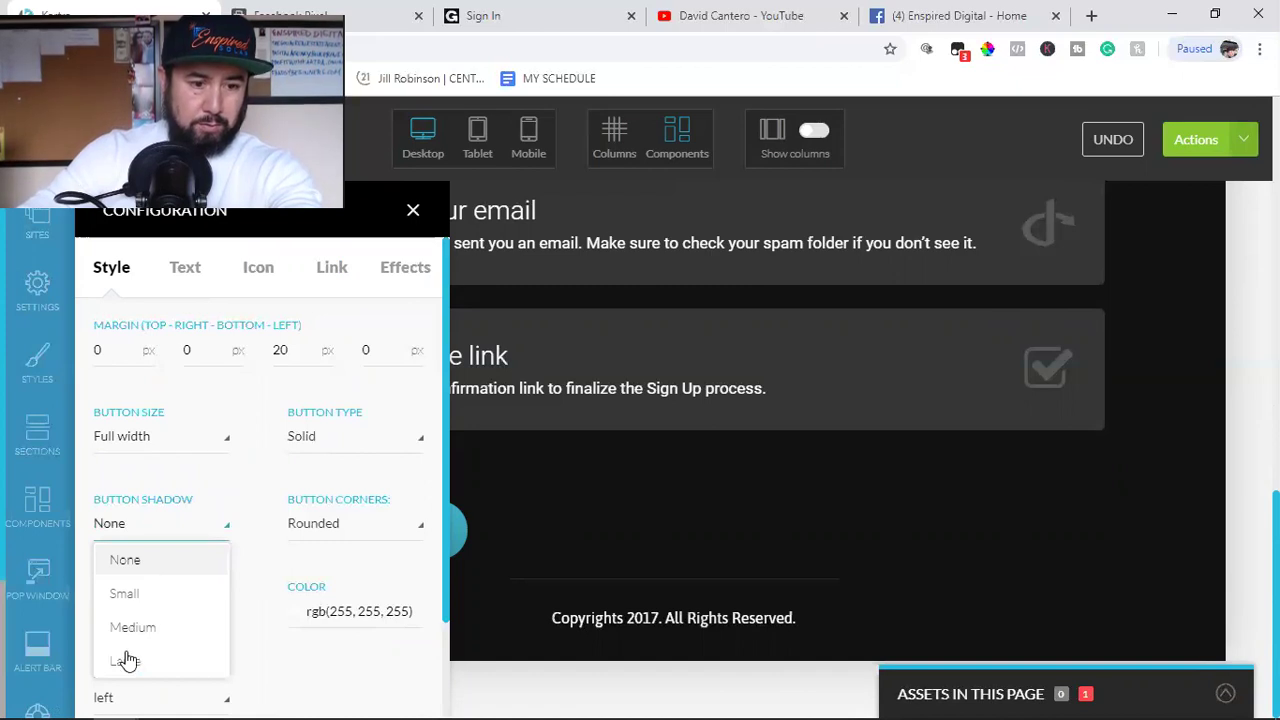
{"action": "left_click", "coordinate": [131, 628]}
Step: Give the button squared corners and center alignment, apply the changes and close its configuration
{"action": "scroll", "coordinate": [277, 523], "scroll_direction": "down", "scroll_amount": 2}
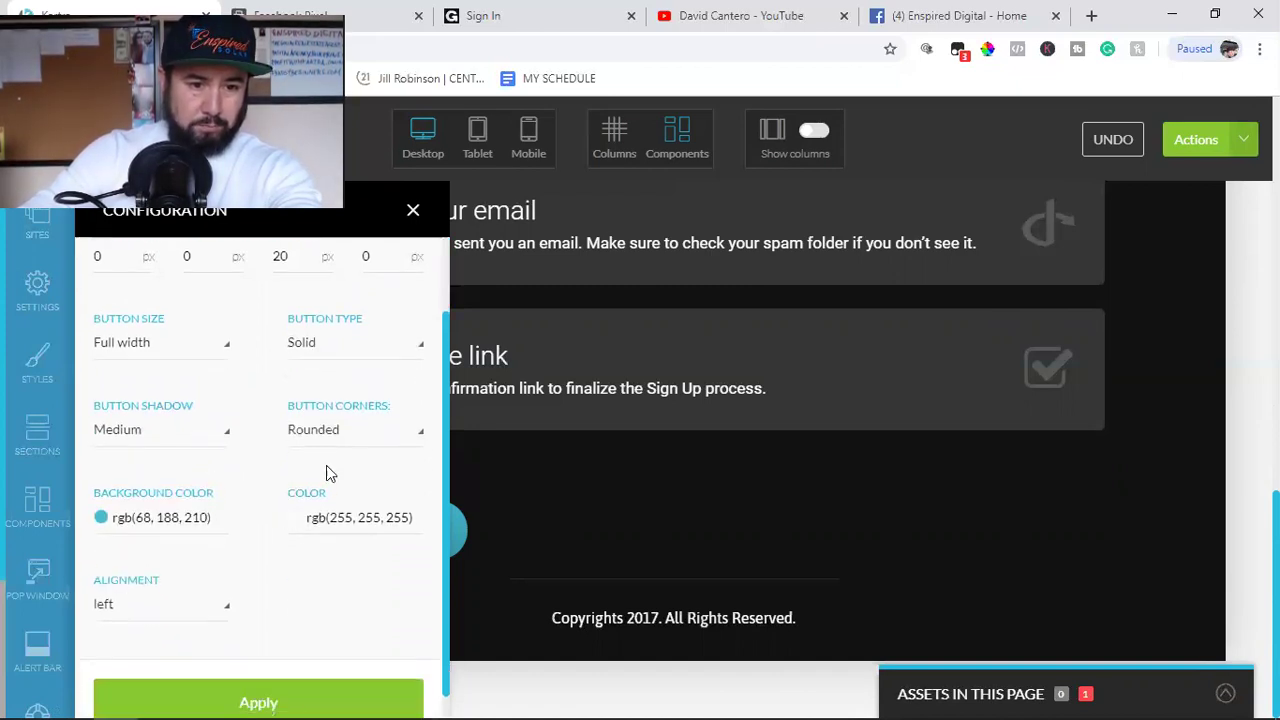
{"action": "left_click", "coordinate": [351, 440]}
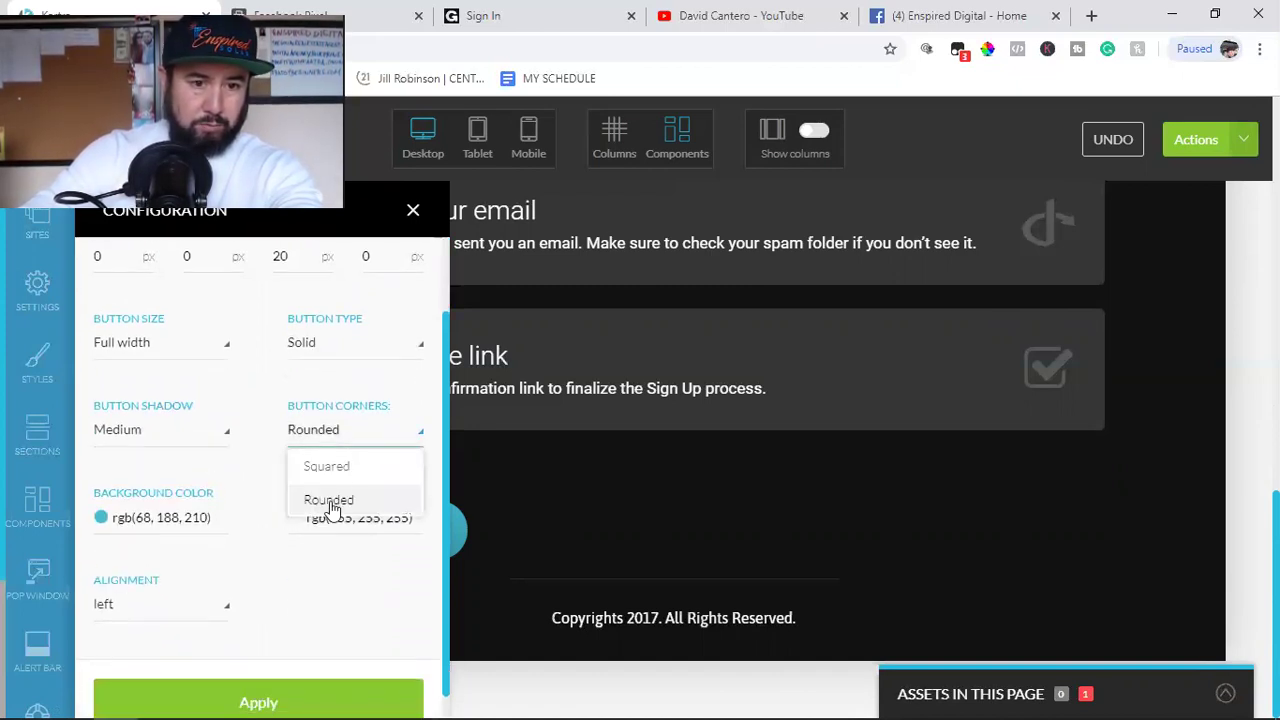
{"action": "left_click", "coordinate": [345, 469]}
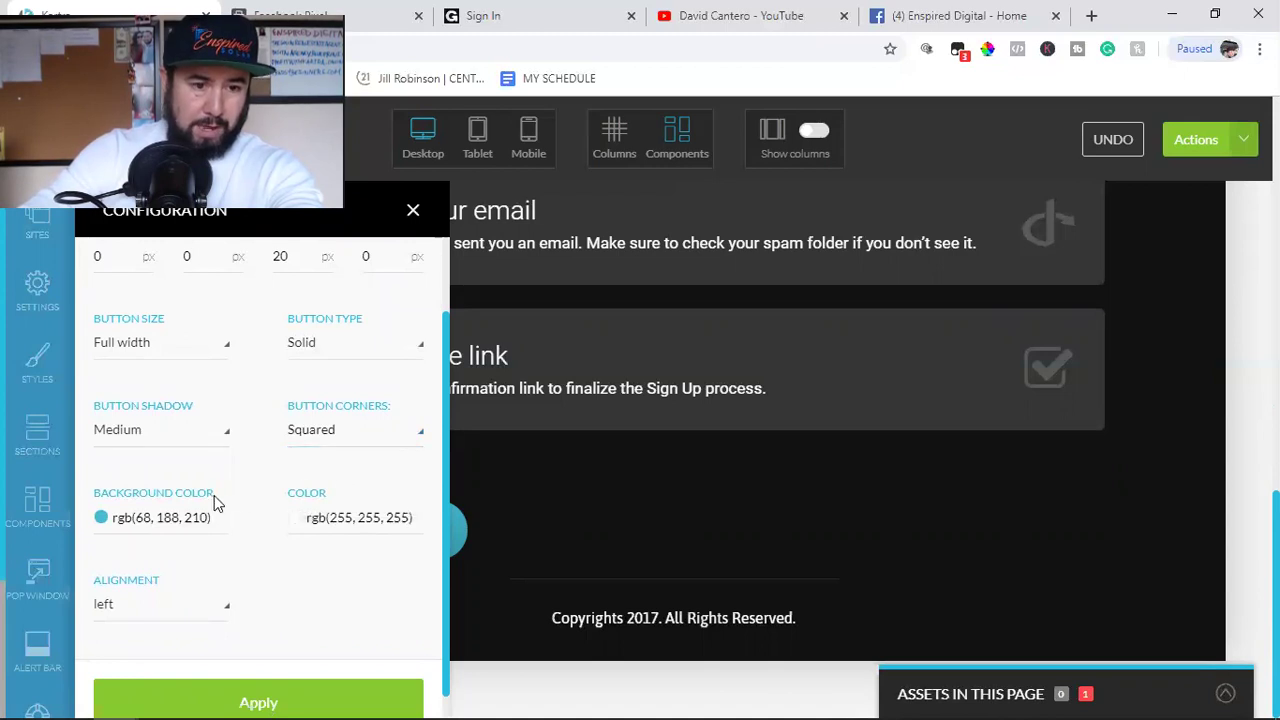
{"action": "scroll", "coordinate": [214, 495], "scroll_direction": "down", "scroll_amount": 1}
{"action": "left_click", "coordinate": [117, 582]}
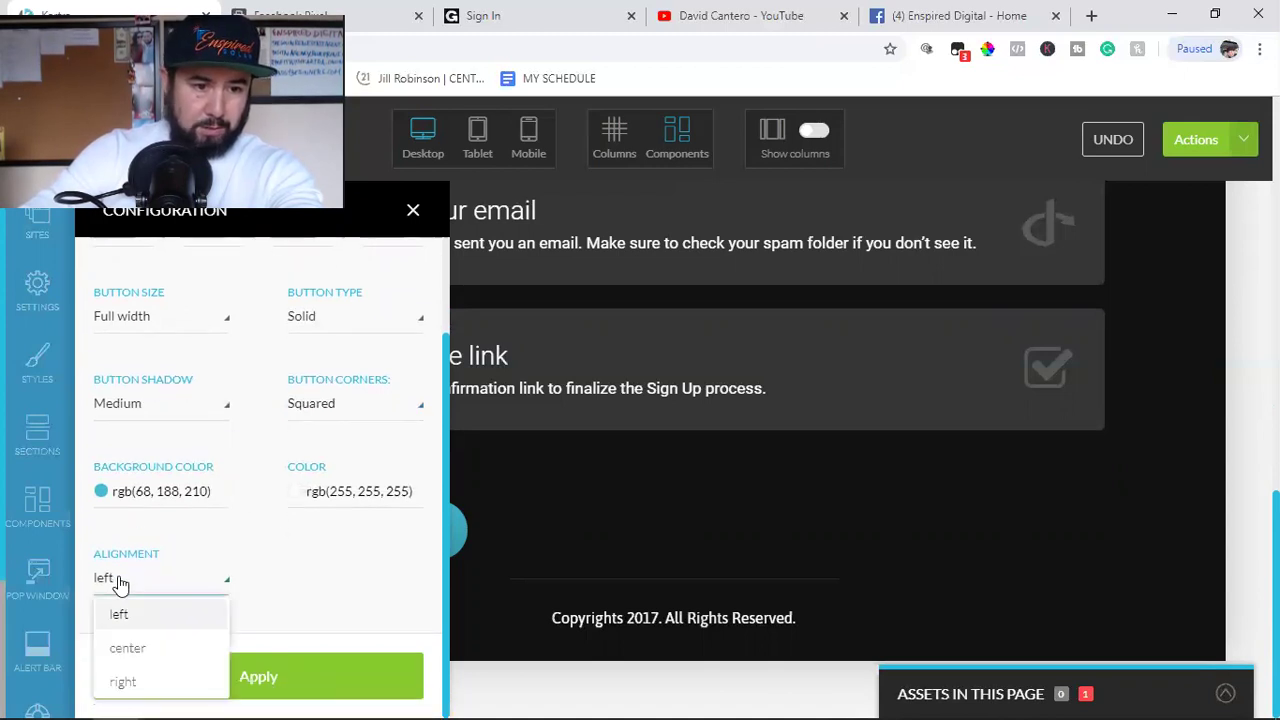
{"action": "left_click", "coordinate": [118, 649]}
{"action": "left_click", "coordinate": [280, 677]}
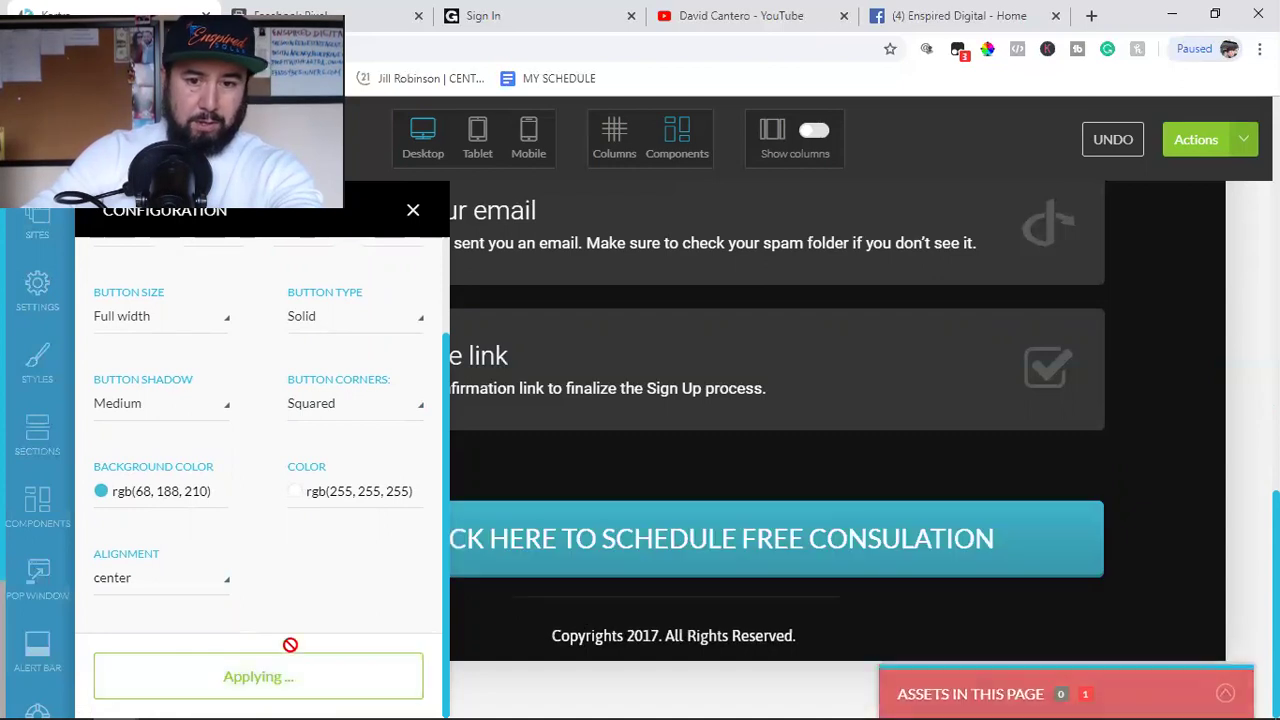
{"action": "left_click", "coordinate": [411, 211]}
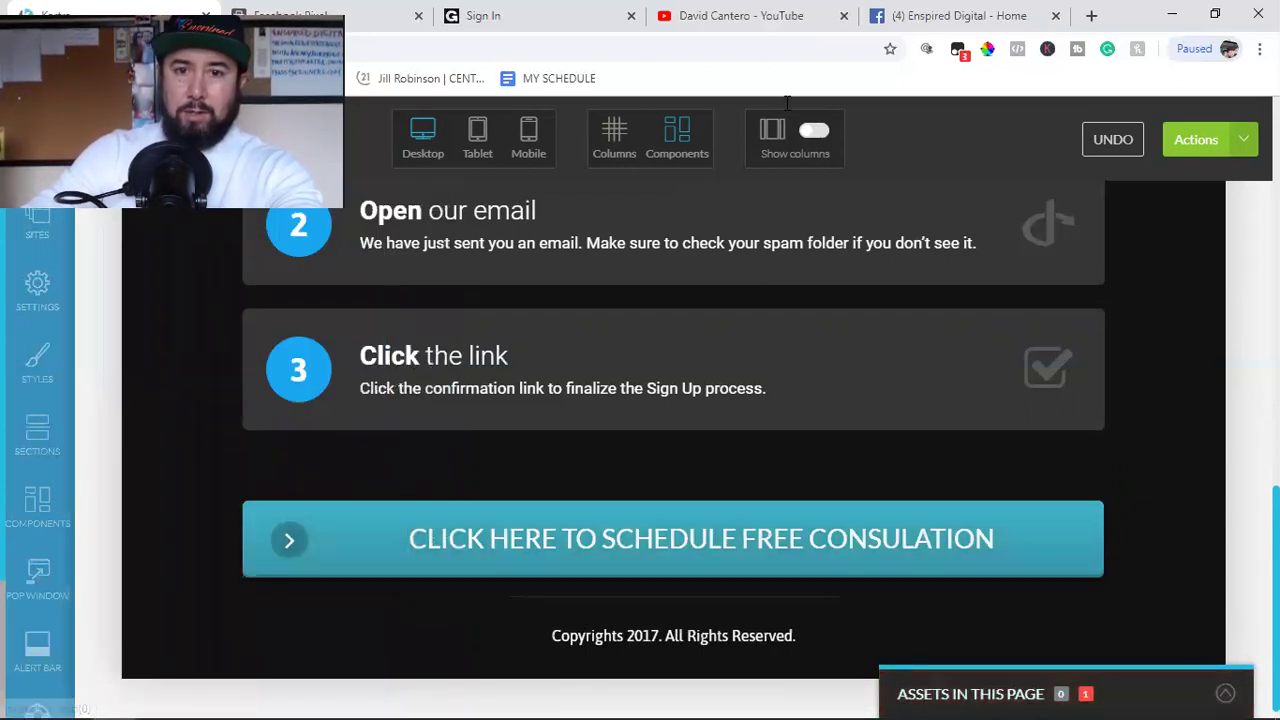
Step: Search Google for RED in a new browser tab and show the image results
{"action": "left_click", "coordinate": [1092, 15]}
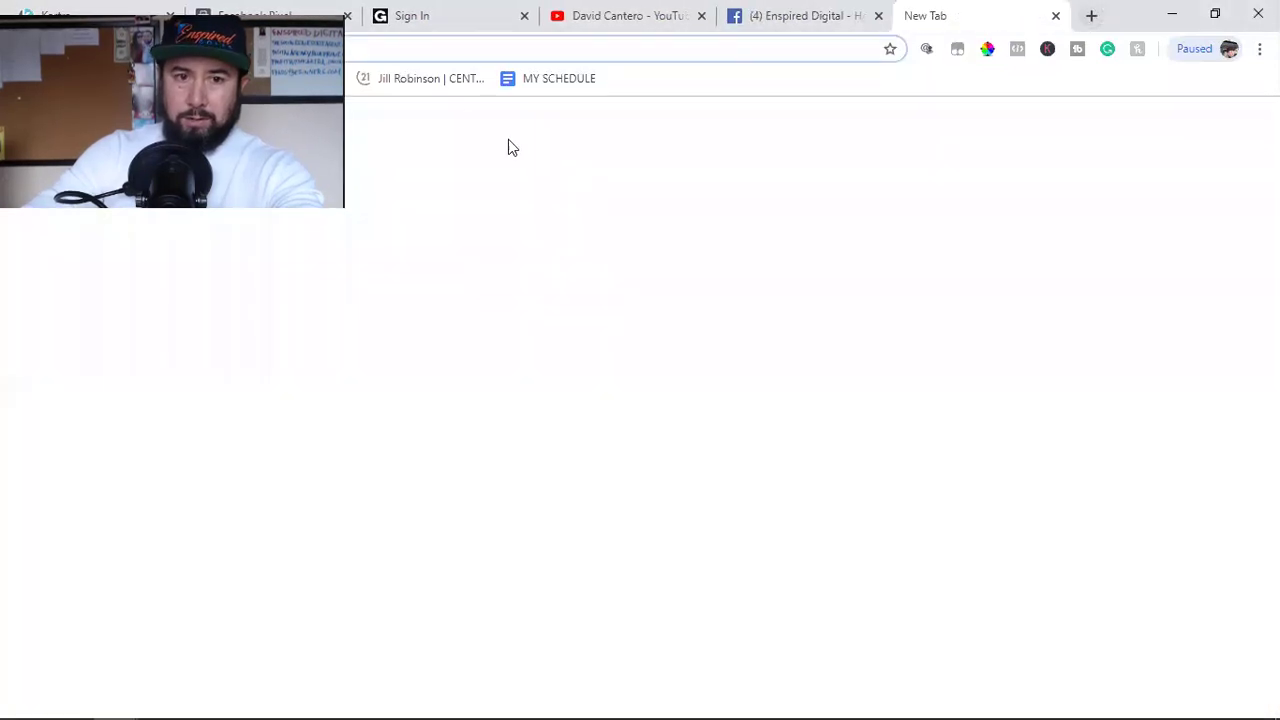
{"action": "left_click", "coordinate": [1055, 15]}
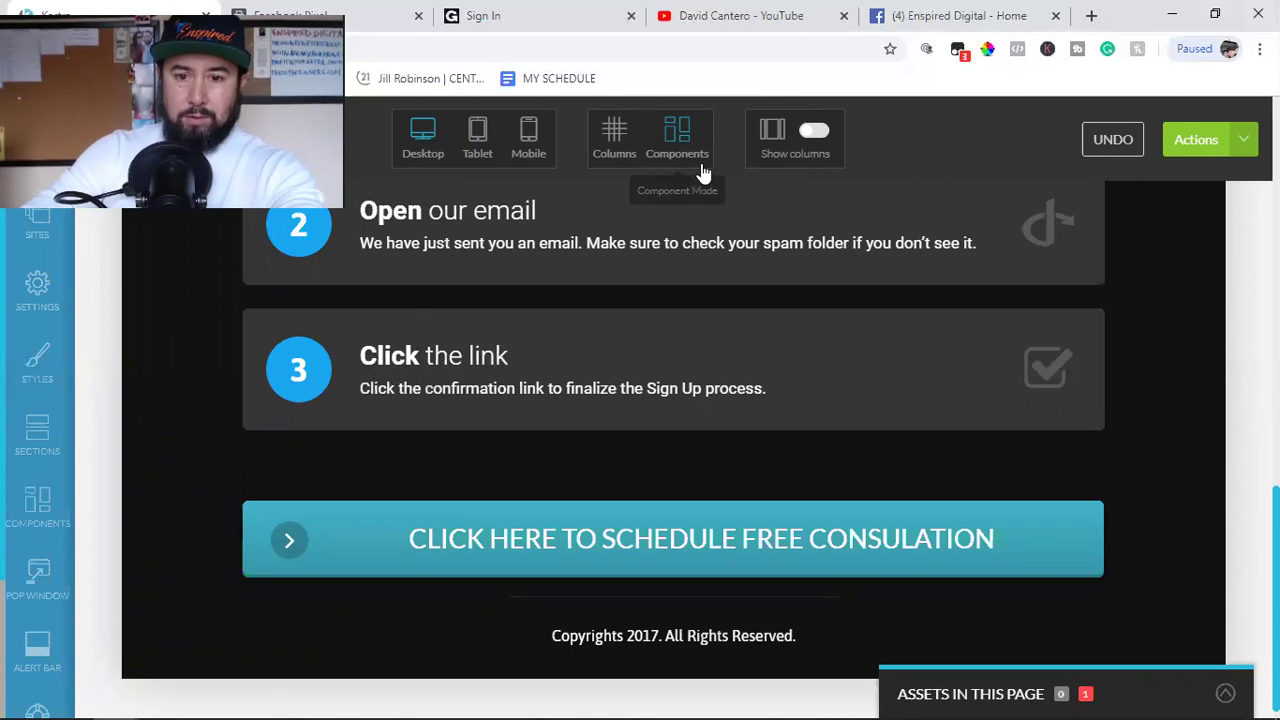
{"action": "mouse_move", "coordinate": [599, 373]}
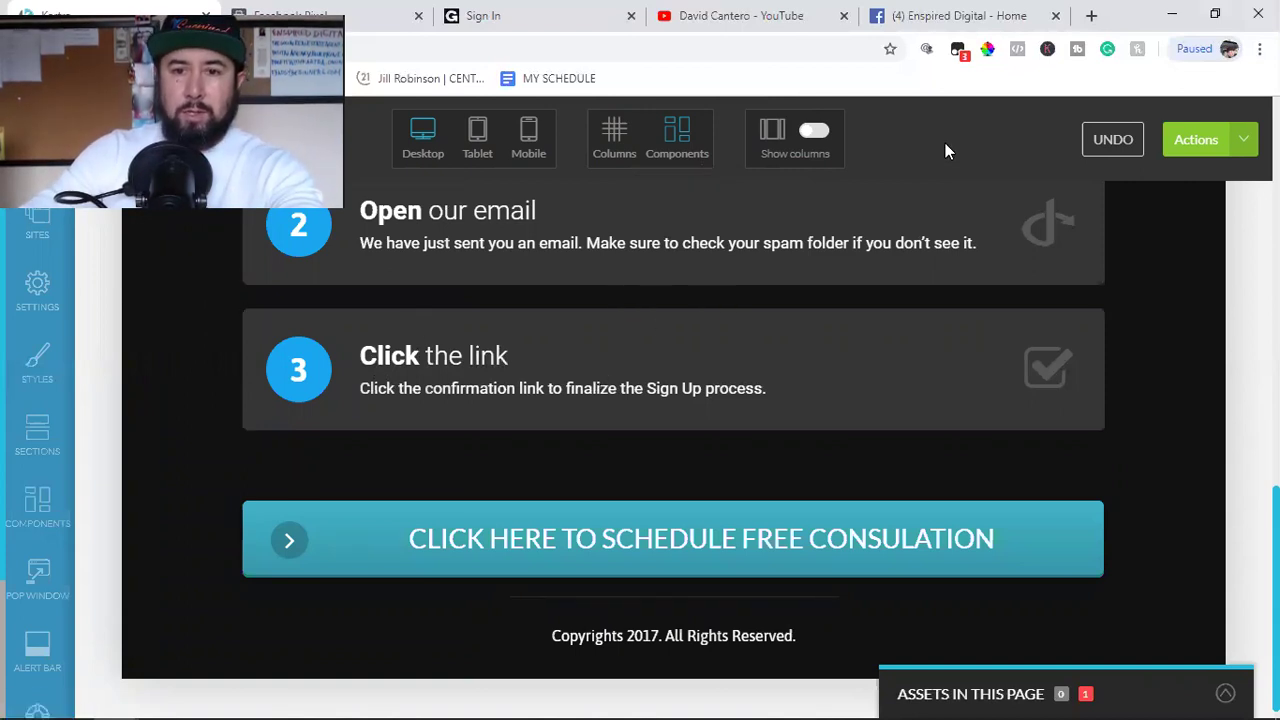
{"action": "left_click", "coordinate": [1091, 15]}
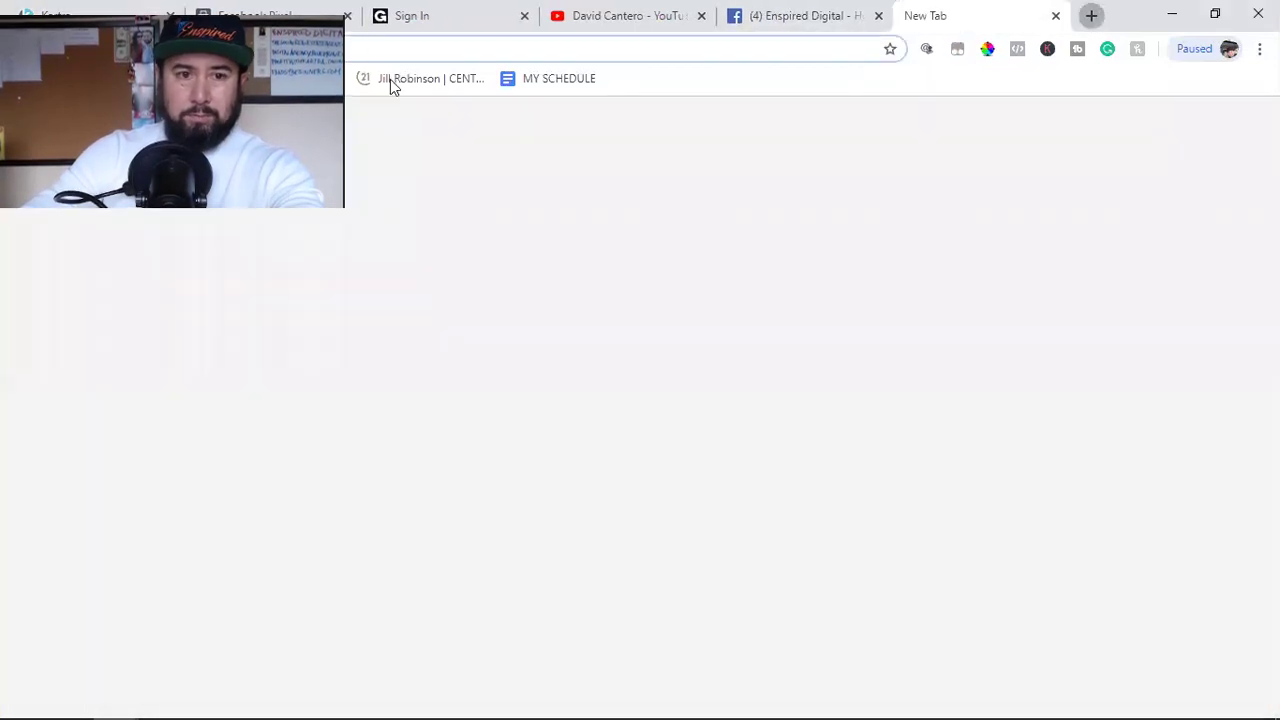
{"action": "left_click", "coordinate": [111, 48]}
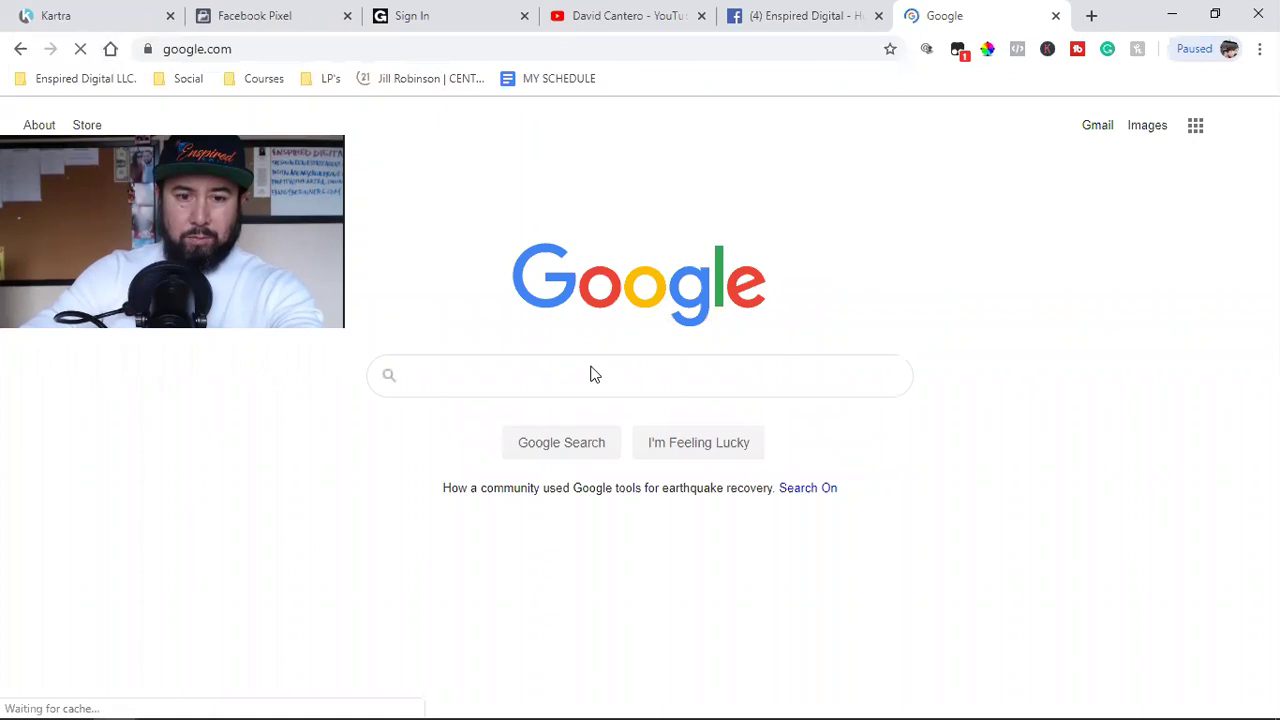
{"action": "type", "text": "RED"}
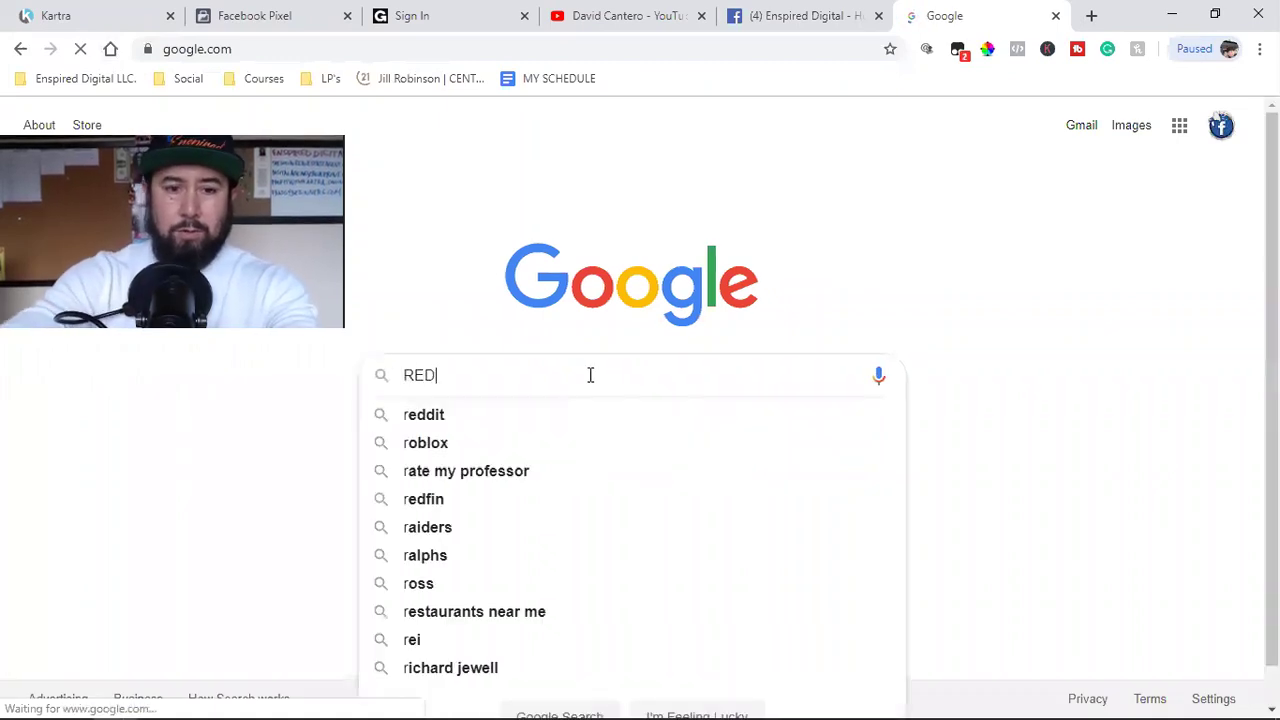
{"action": "key", "text": "Return"}
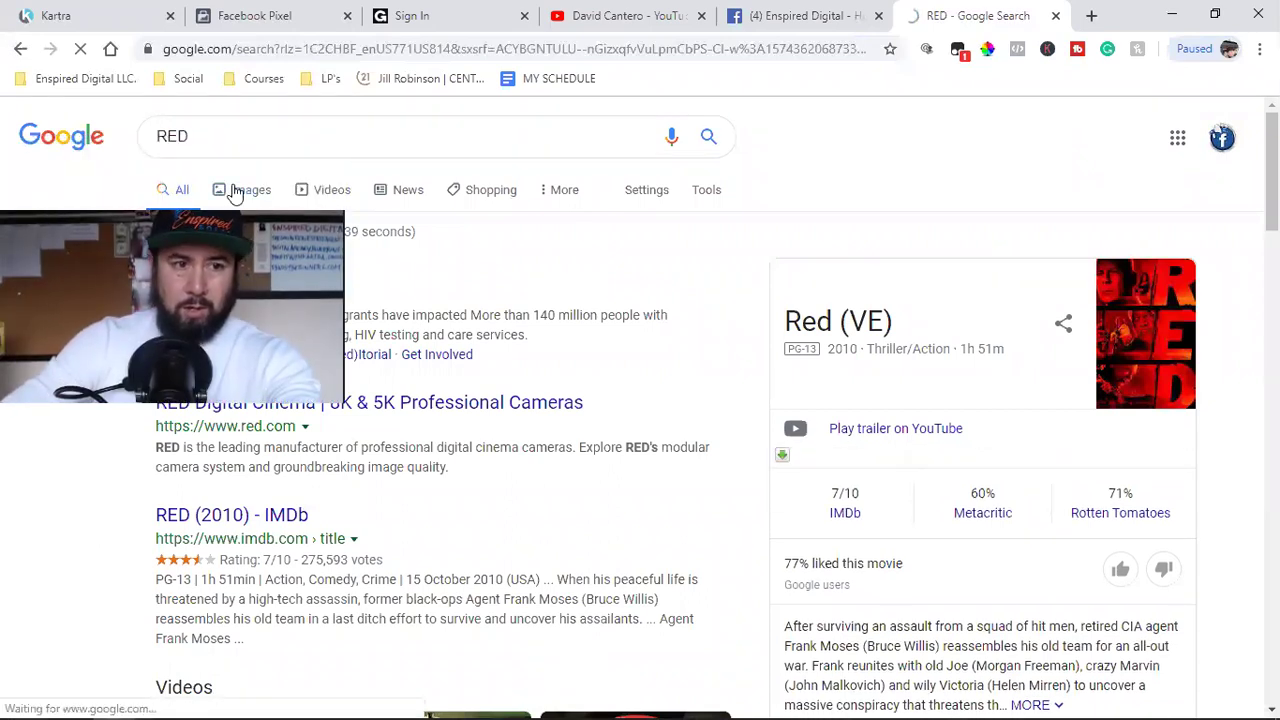
{"action": "left_click", "coordinate": [234, 192]}
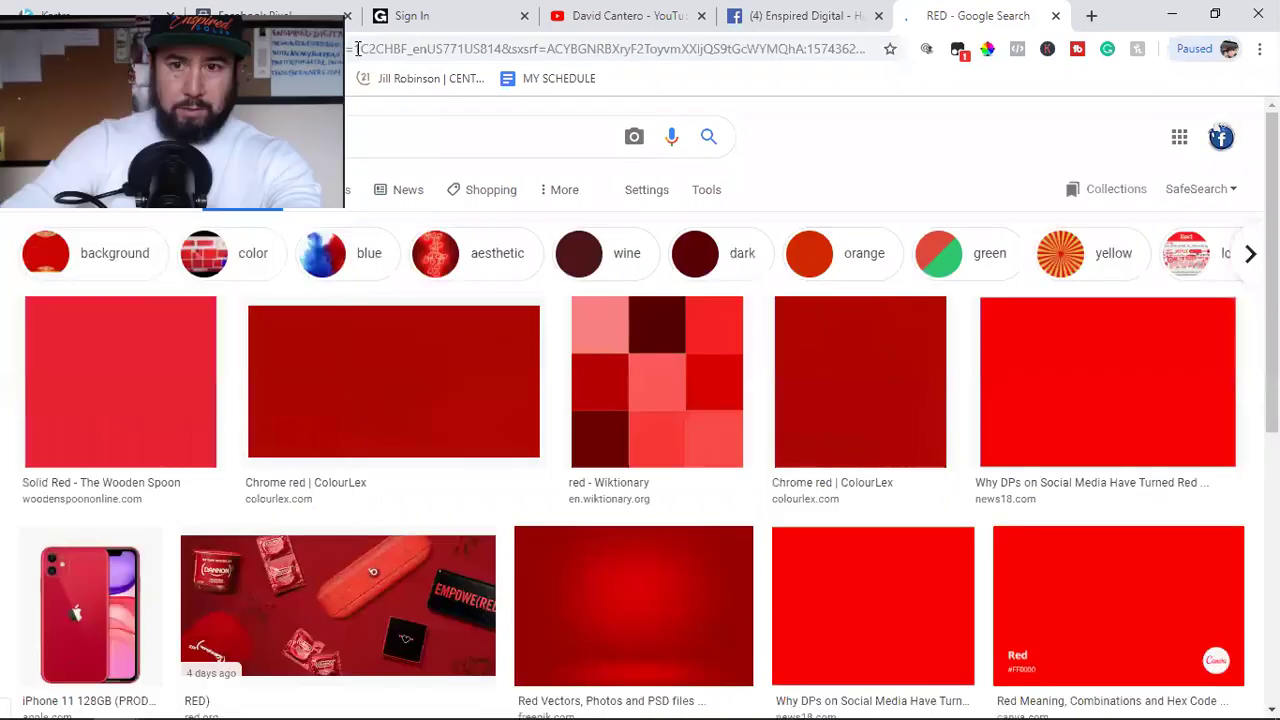
Step: Sample the Chrome red image with the ColorPick Eyedropper, copy its hex code AC0501 and dismiss the picker
{"action": "left_click", "coordinate": [988, 50]}
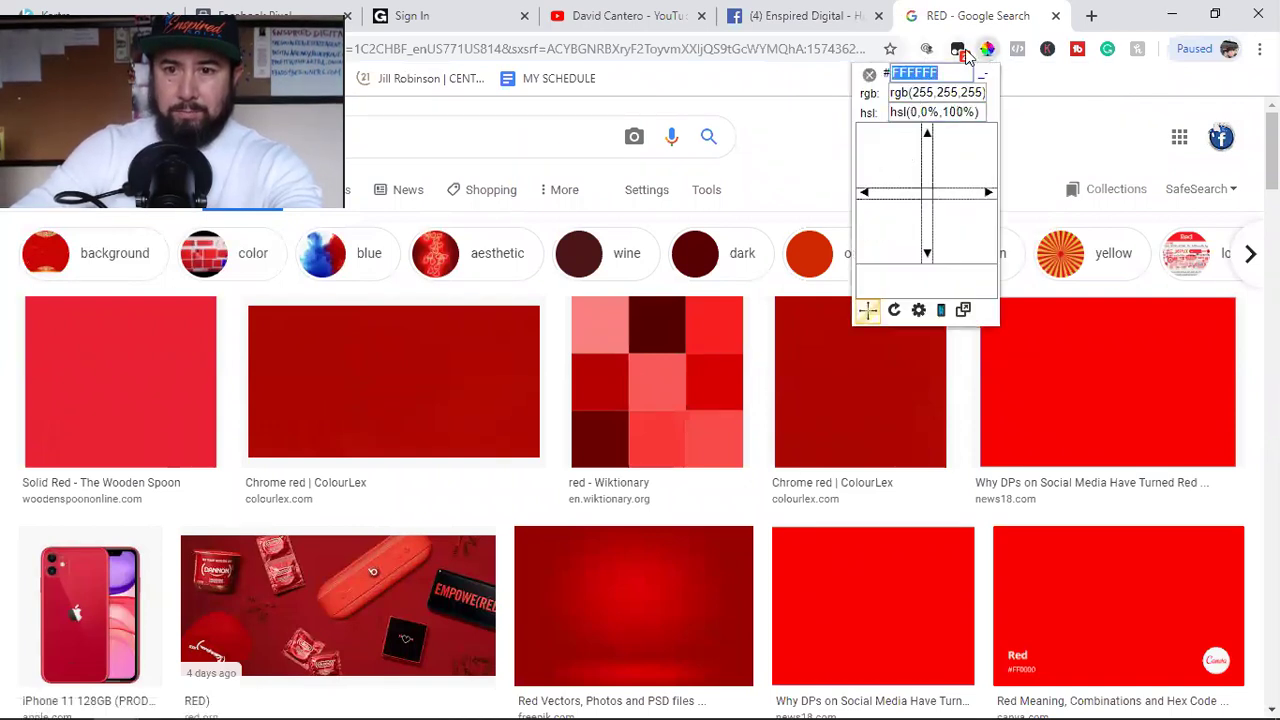
{"action": "left_click", "coordinate": [870, 77]}
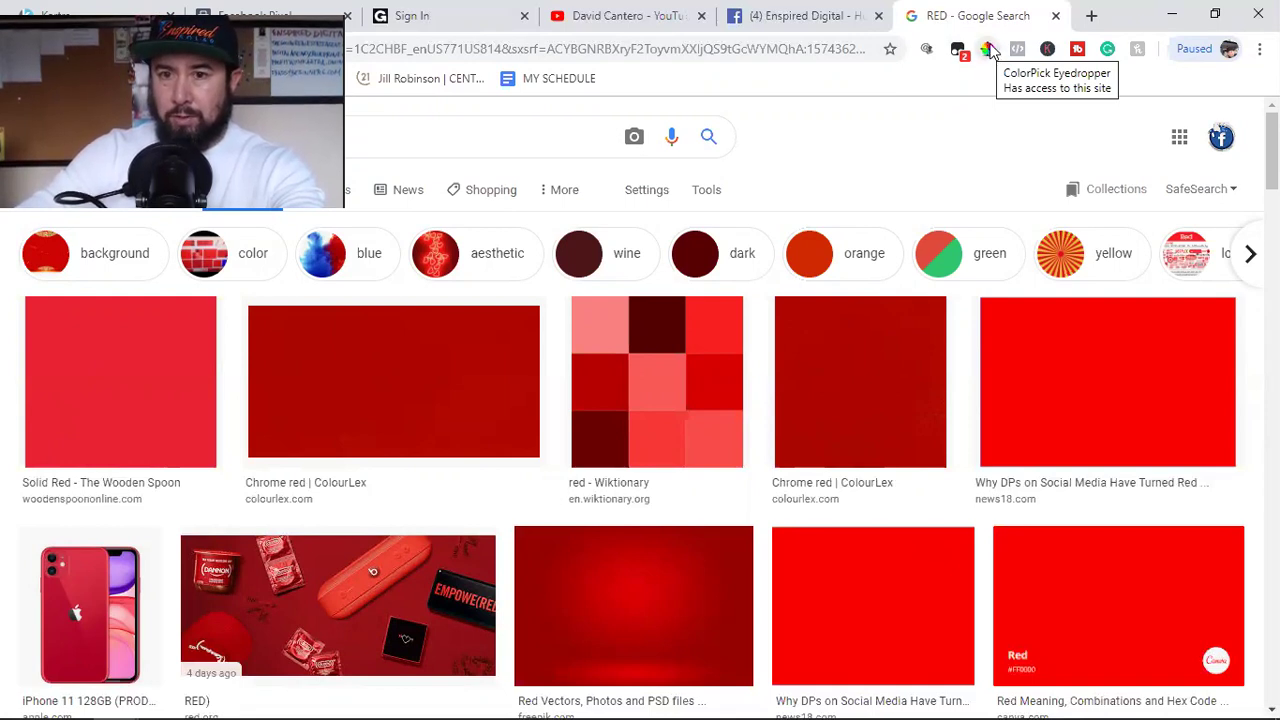
{"action": "left_click", "coordinate": [992, 52]}
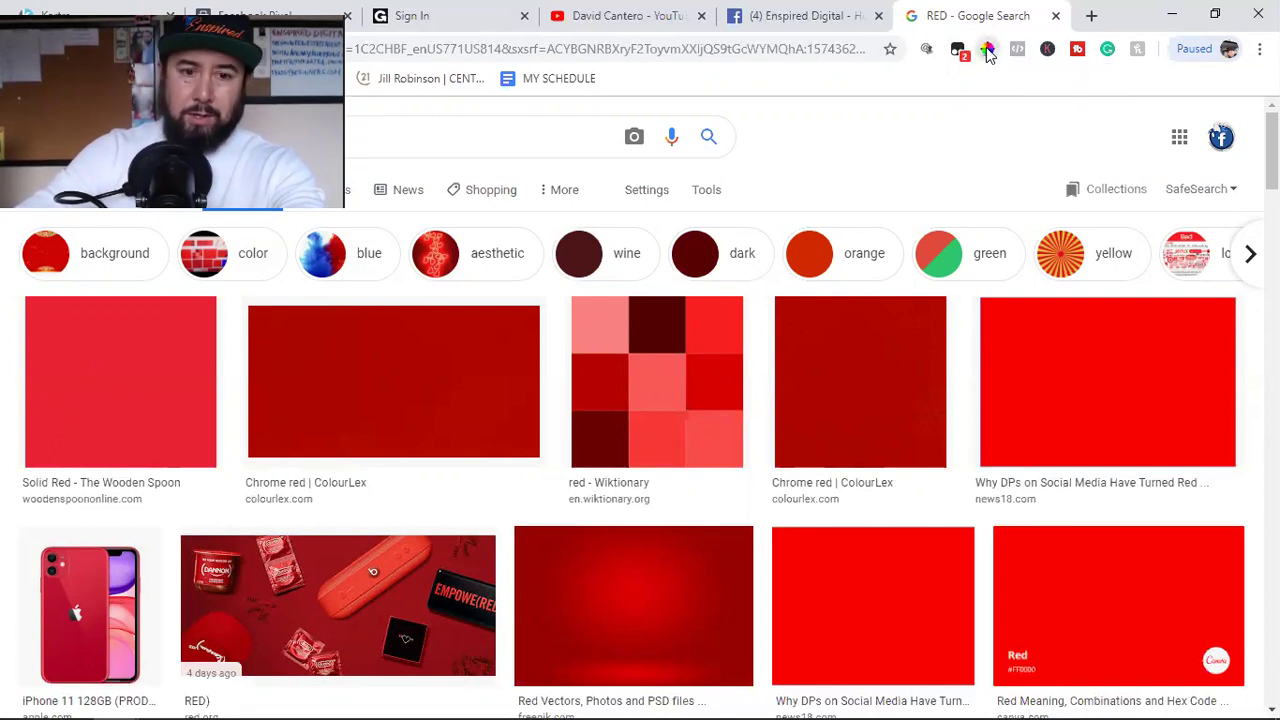
{"action": "left_click", "coordinate": [988, 53]}
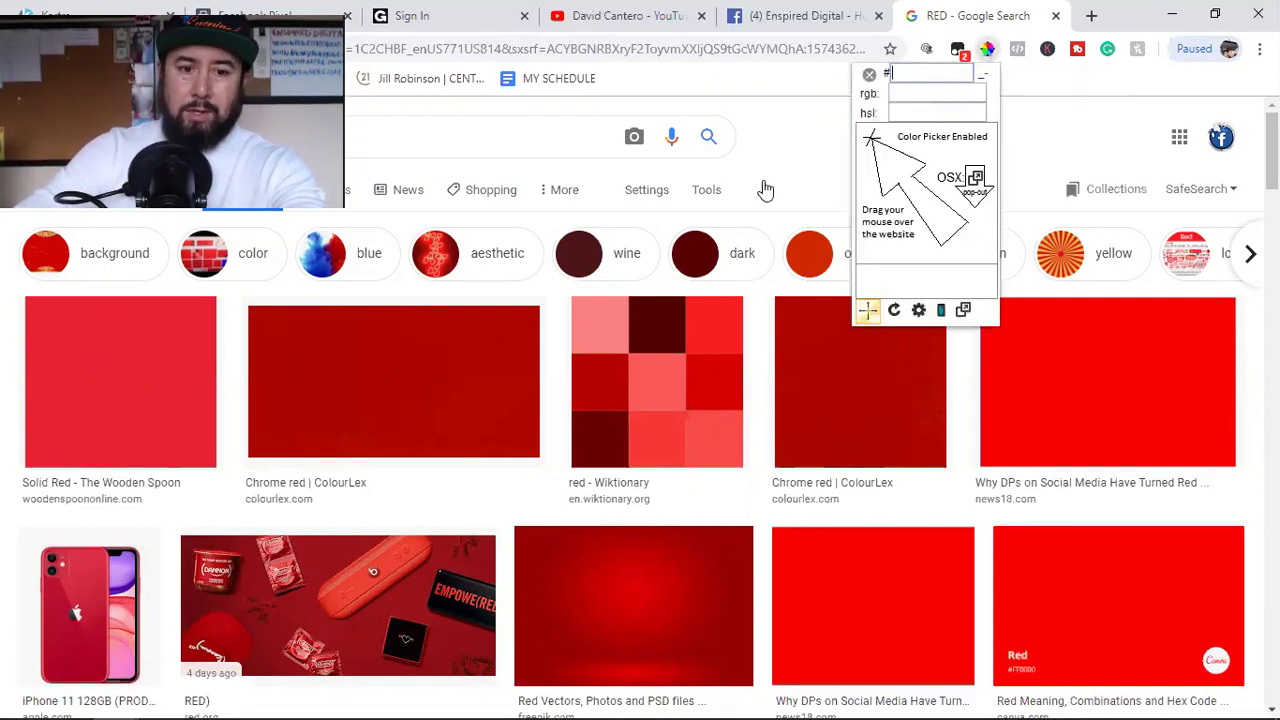
{"action": "left_click", "coordinate": [391, 358]}
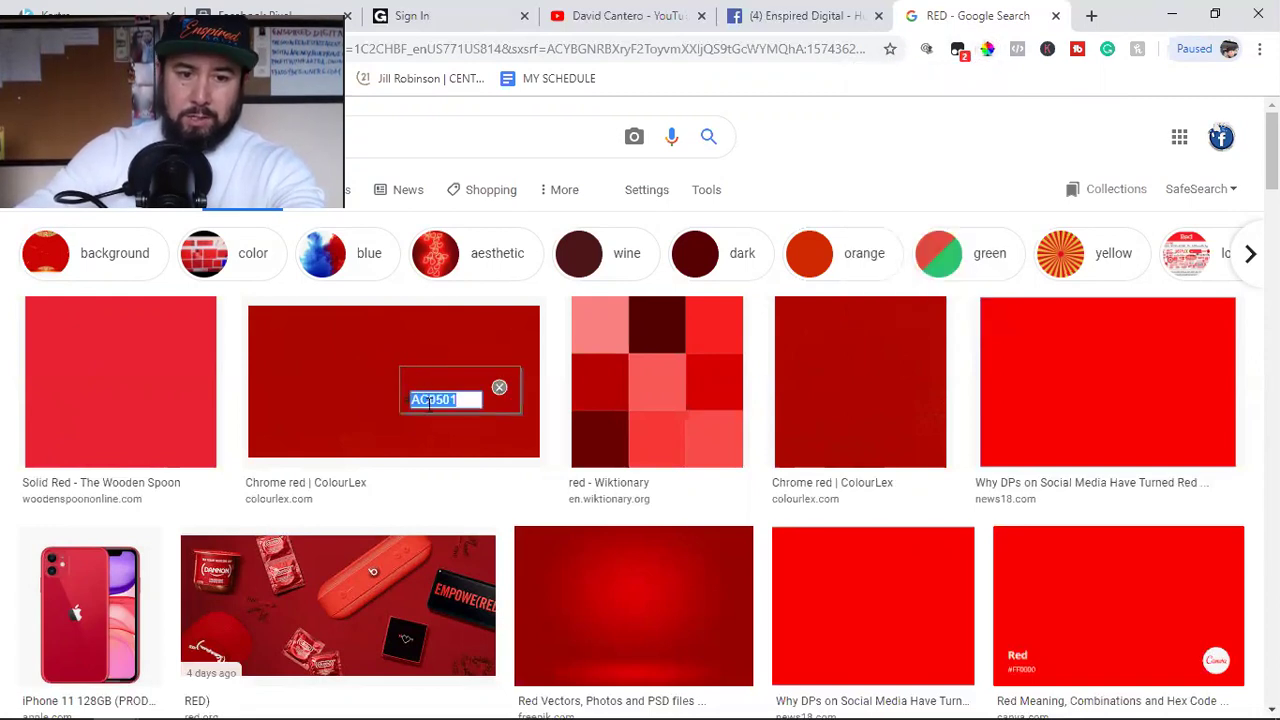
{"action": "right_click", "coordinate": [434, 400]}
{"action": "left_click", "coordinate": [470, 414]}
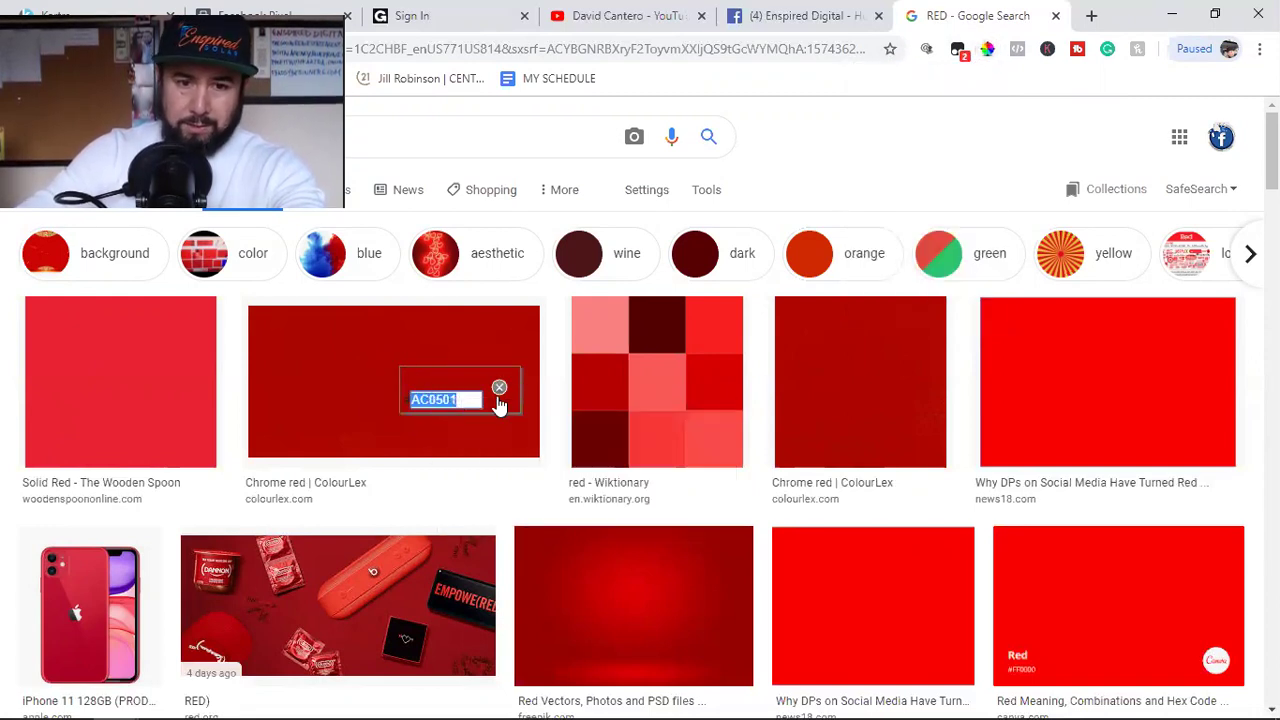
{"action": "left_click", "coordinate": [499, 387]}
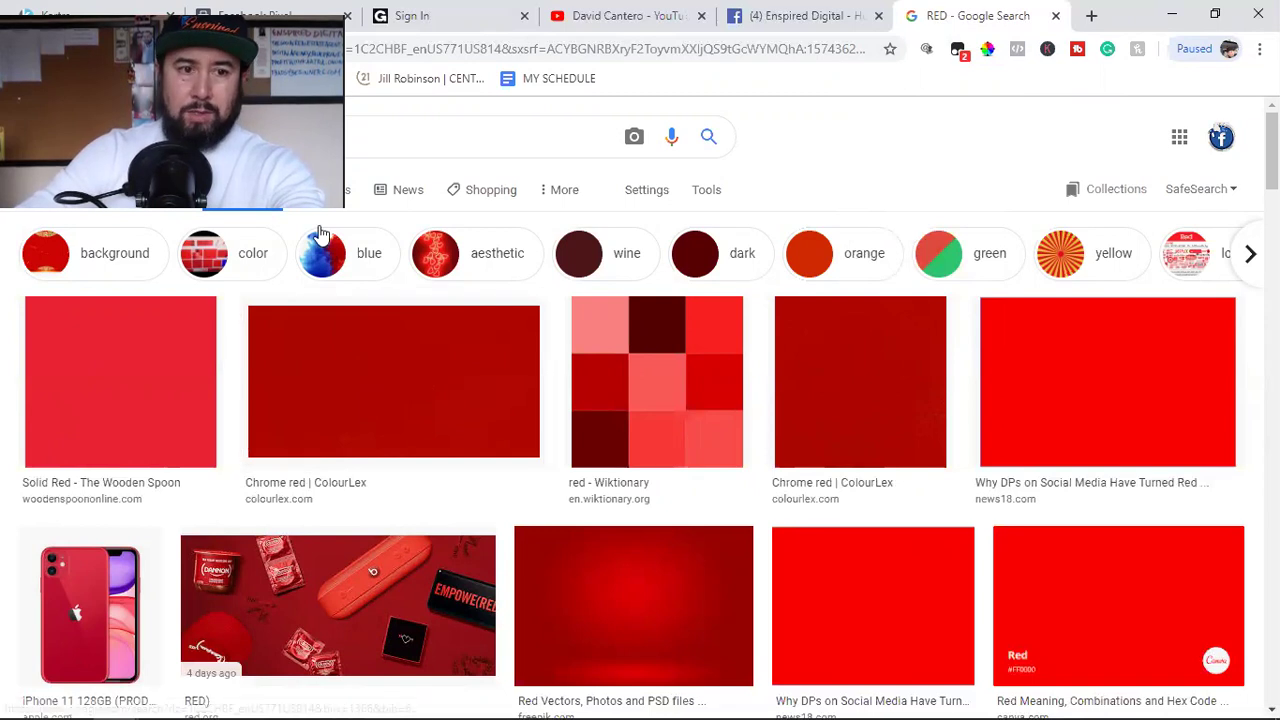
Step: Back in Kartra, set the consultation button's background color to AC0501, apply it and close the configuration
{"action": "key", "text": "ctrl+1"}
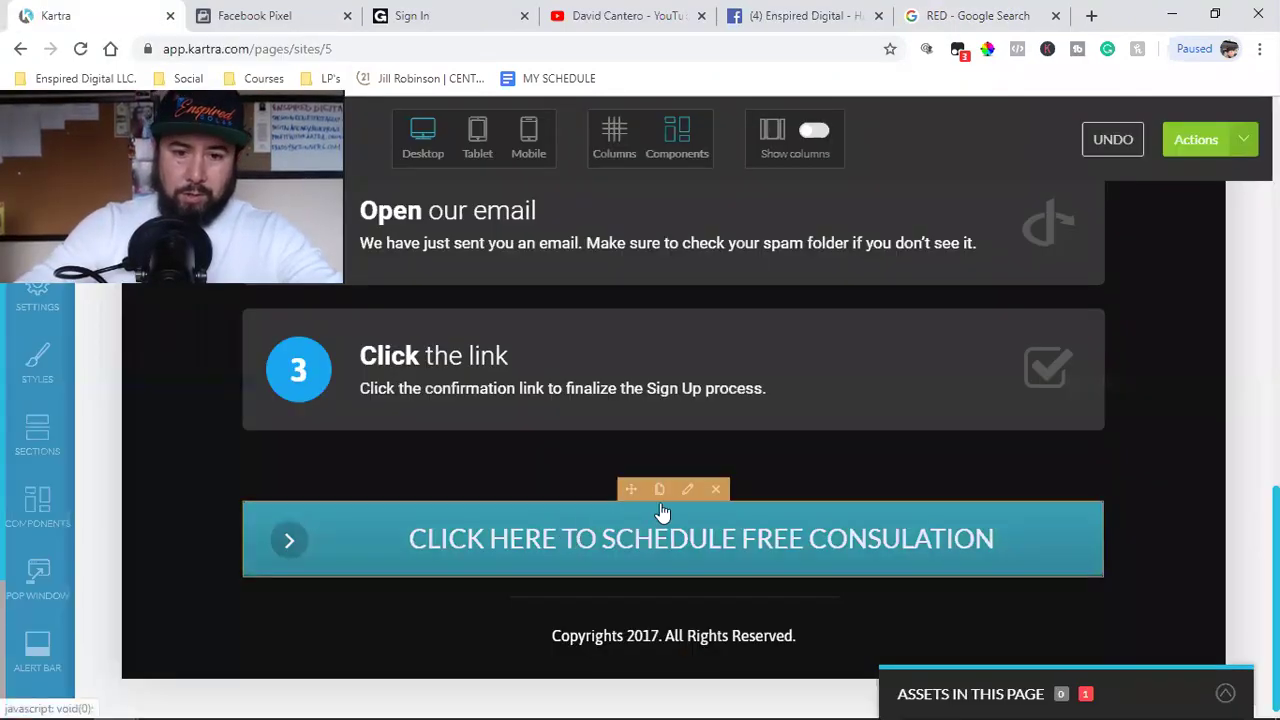
{"action": "left_click", "coordinate": [692, 487]}
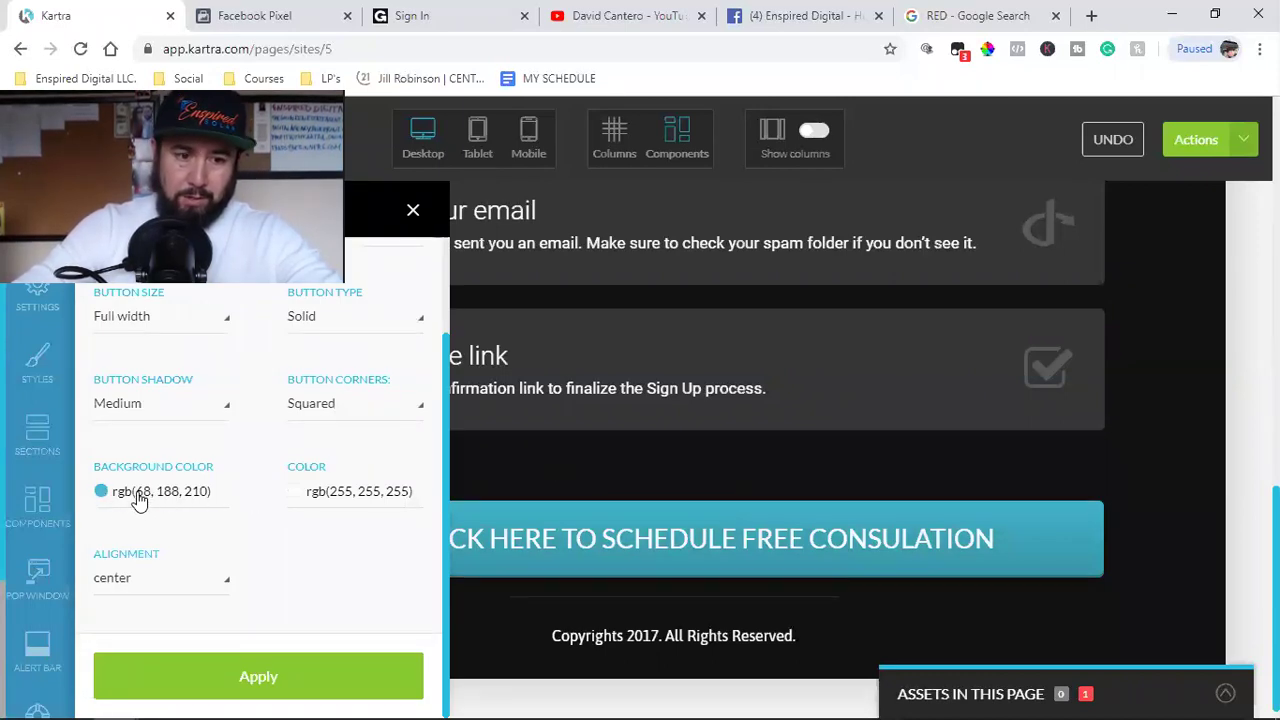
{"action": "left_click", "coordinate": [140, 498]}
{"action": "triple_click", "coordinate": [148, 443]}
{"action": "type", "text": "AC0501"}
{"action": "left_click", "coordinate": [224, 666]}
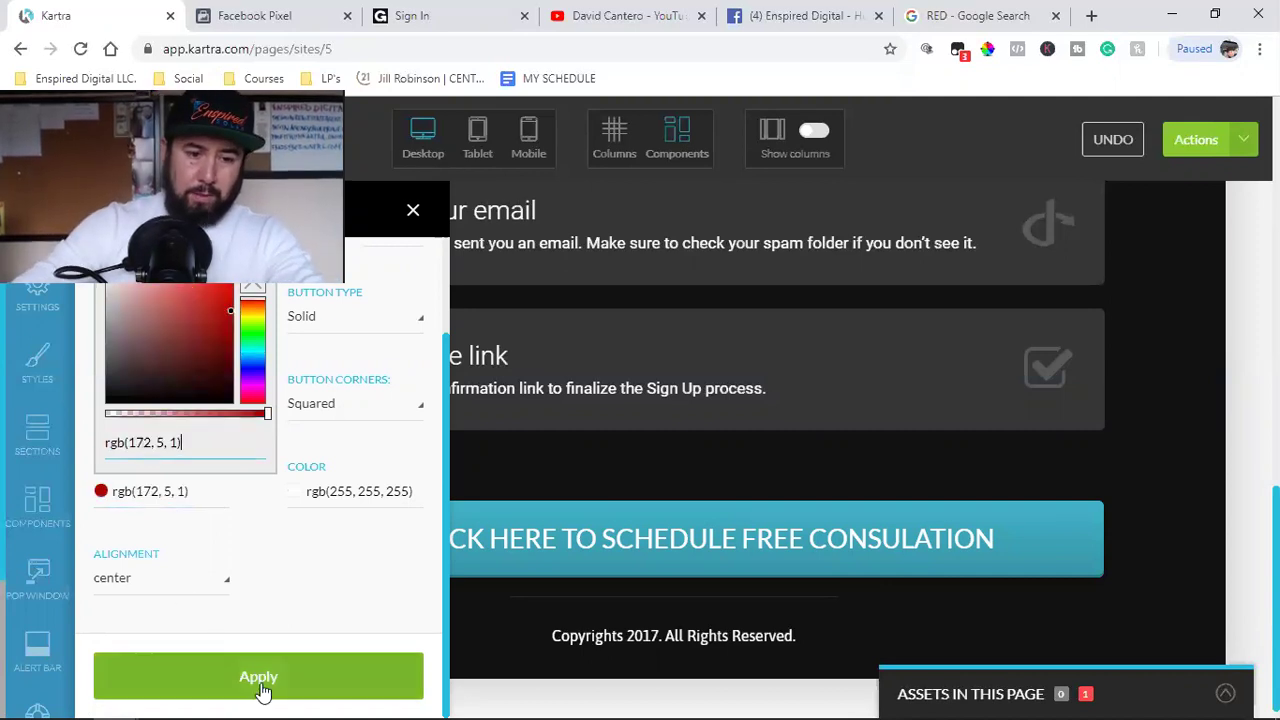
{"action": "left_click", "coordinate": [412, 210]}
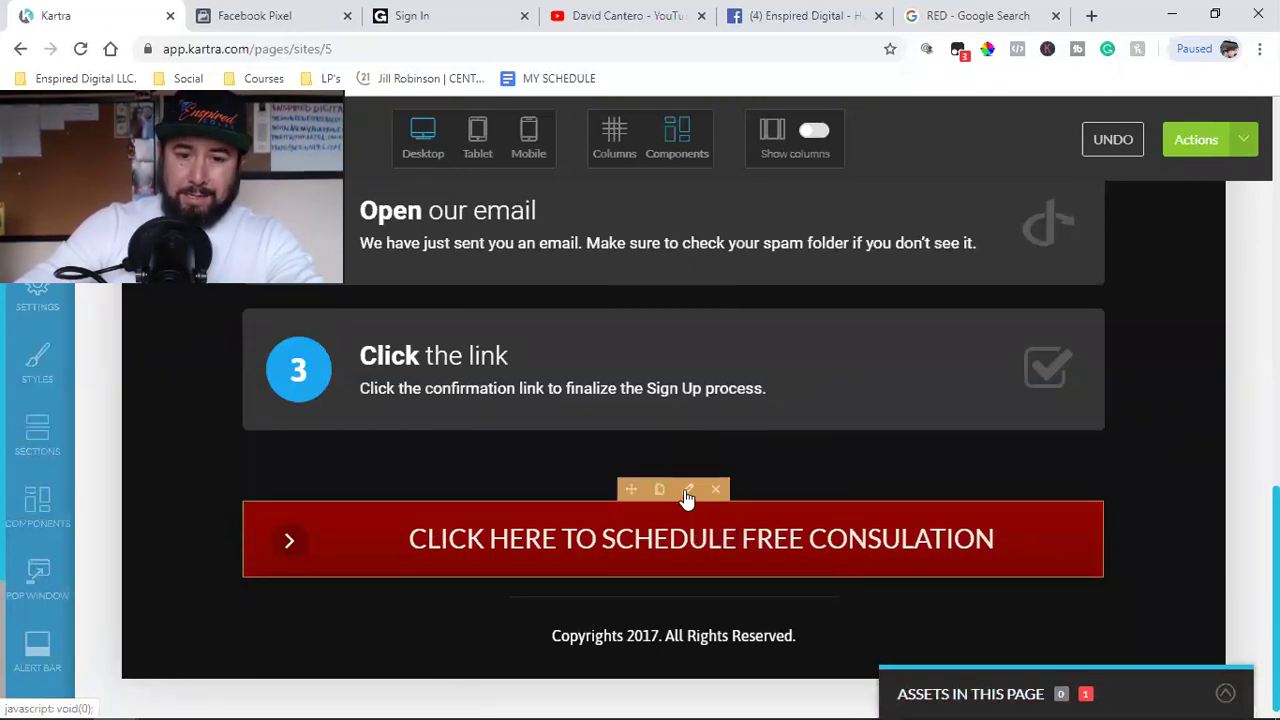
Step: Try to link the consultation button to a Kartra calendar
{"action": "left_click", "coordinate": [686, 497]}
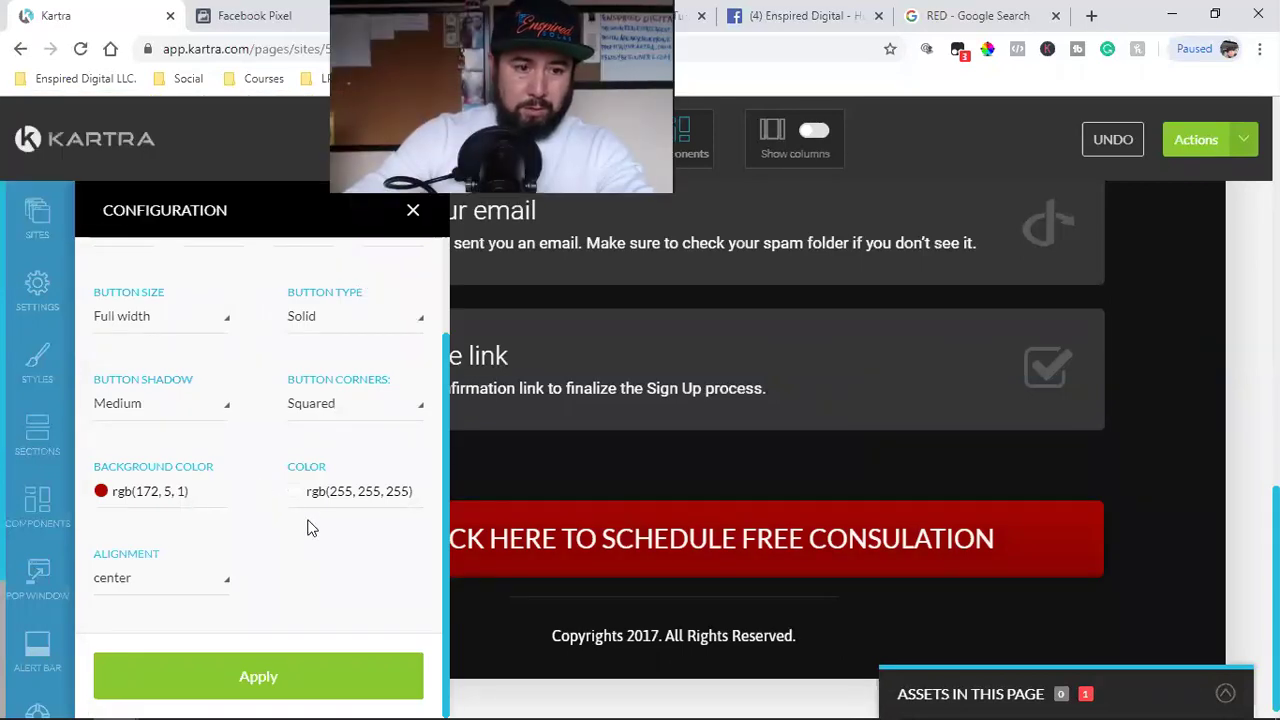
{"action": "scroll", "coordinate": [308, 528], "scroll_direction": "up", "scroll_amount": 2}
{"action": "left_click", "coordinate": [331, 267]}
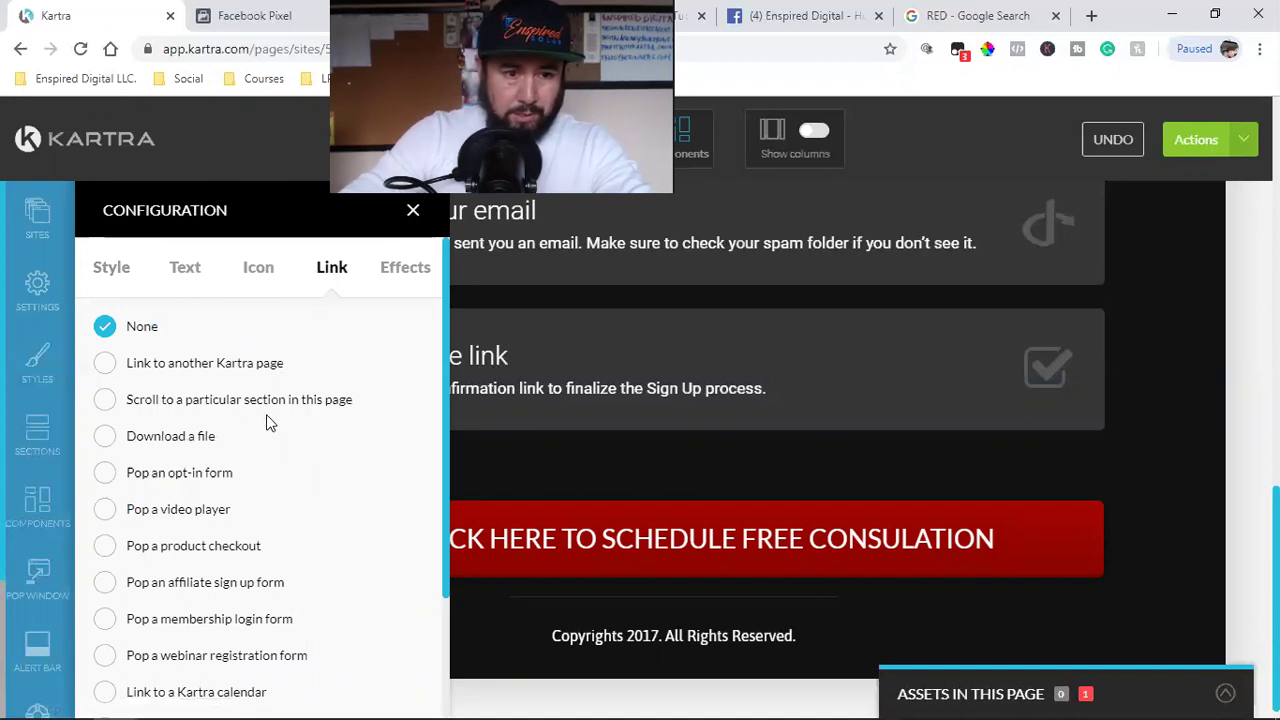
{"action": "scroll", "coordinate": [266, 414], "scroll_direction": "down", "scroll_amount": 1}
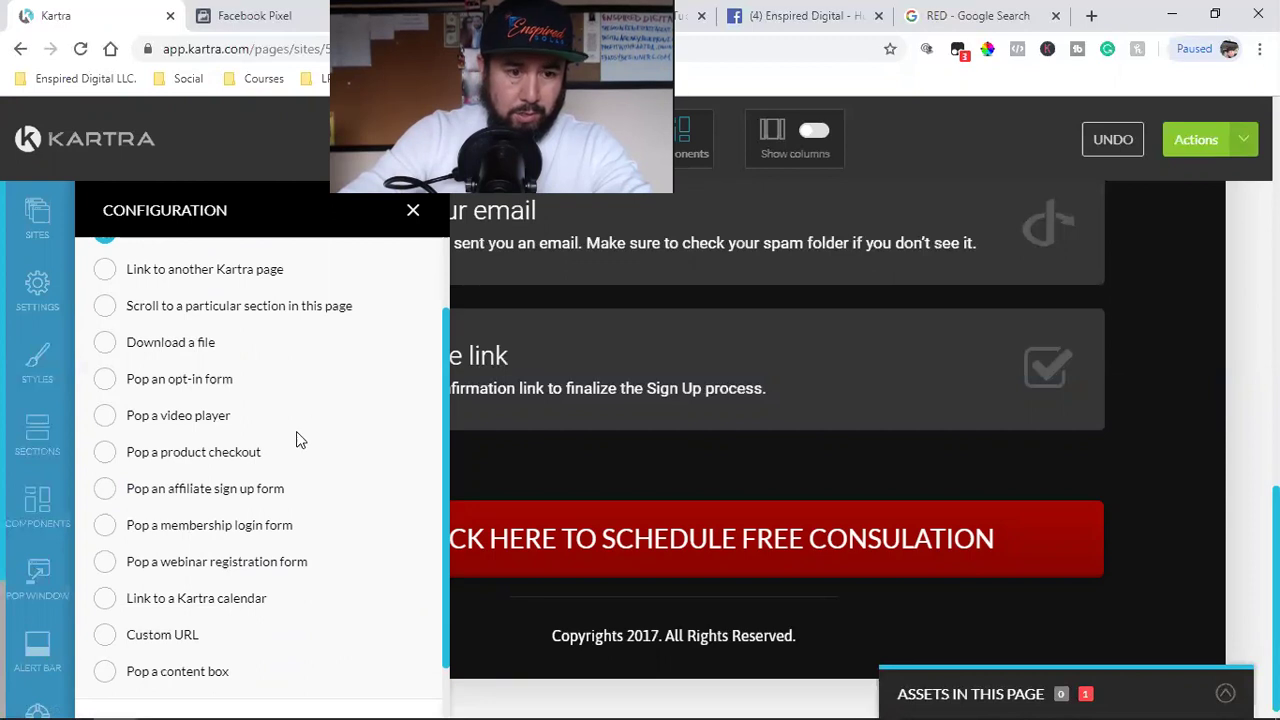
{"action": "scroll", "coordinate": [278, 488], "scroll_direction": "down", "scroll_amount": 1}
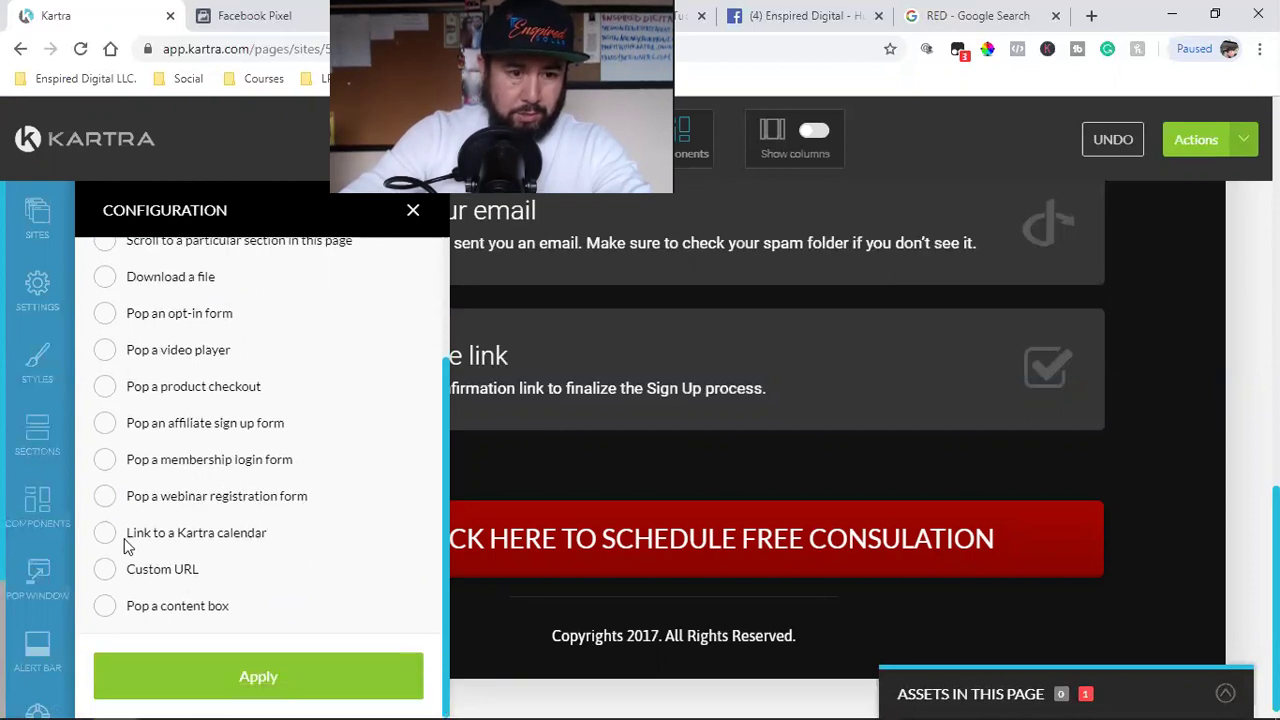
{"action": "left_click", "coordinate": [163, 541]}
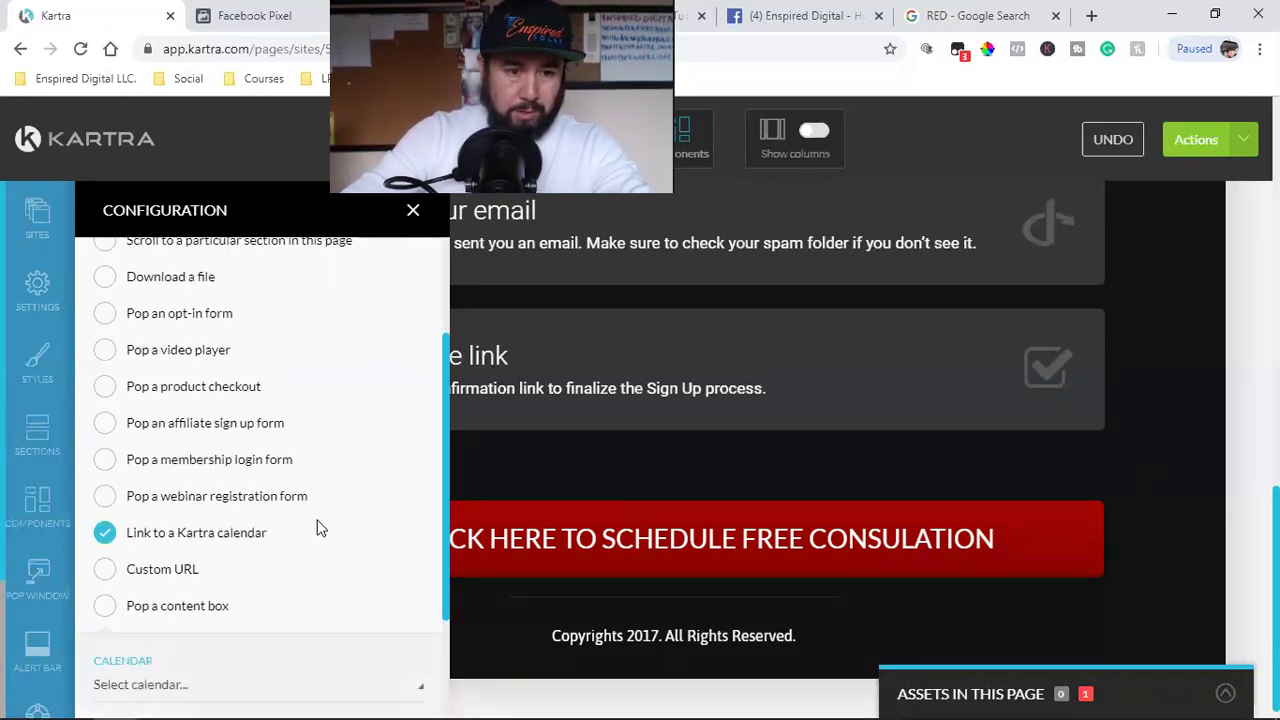
{"action": "scroll", "coordinate": [320, 527], "scroll_direction": "down", "scroll_amount": 2}
{"action": "left_click", "coordinate": [234, 524]}
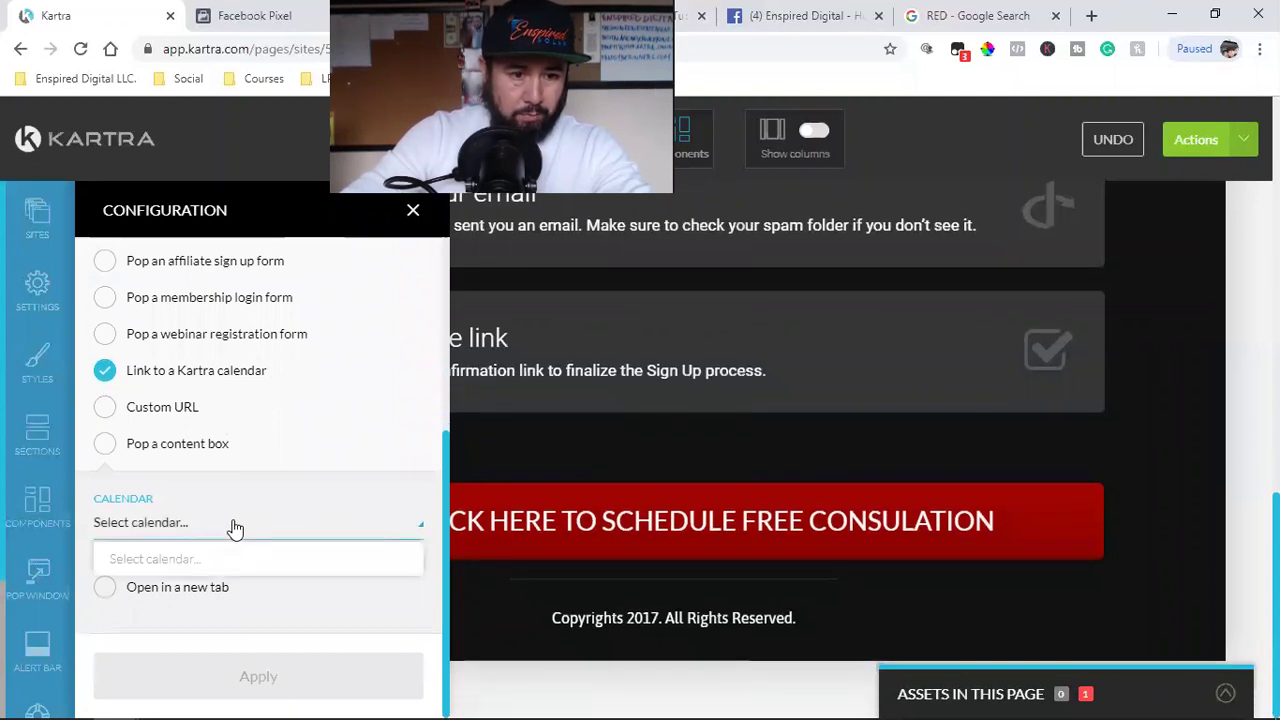
{"action": "left_click", "coordinate": [289, 454]}
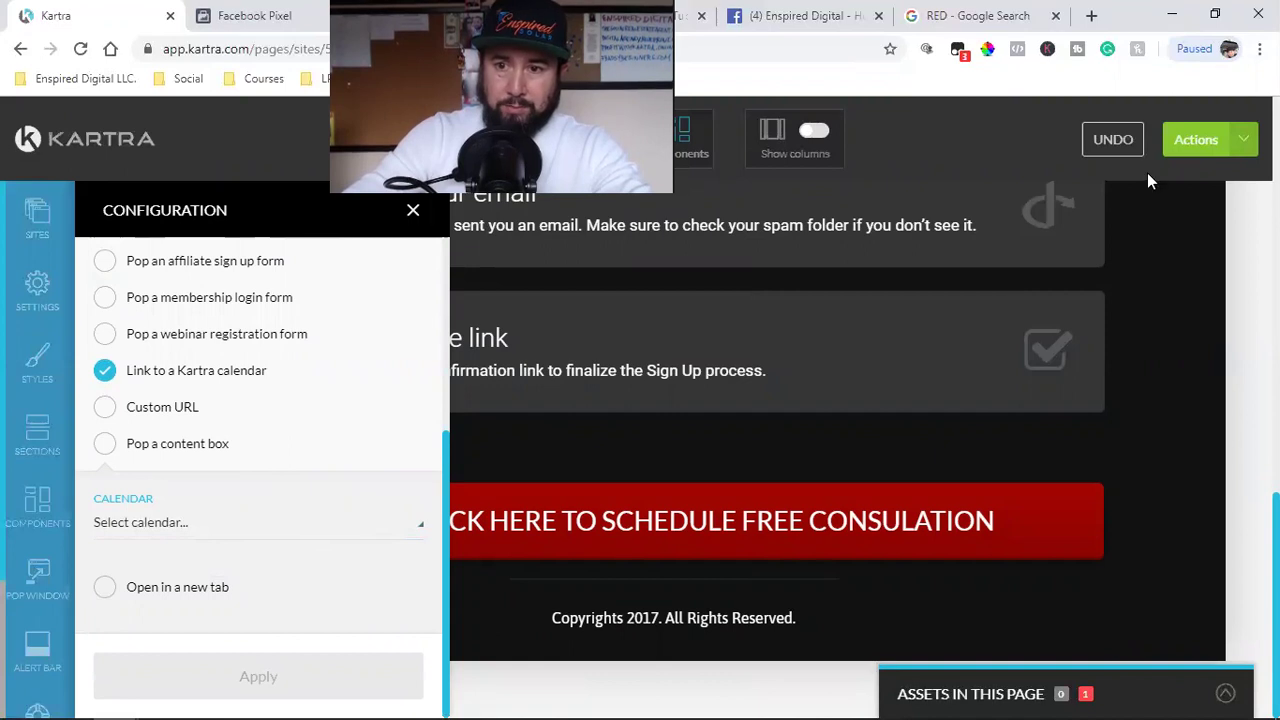
Step: Save the thank-you page's progress, publish it live and dismiss the publishing dialog
{"action": "left_click", "coordinate": [1249, 147]}
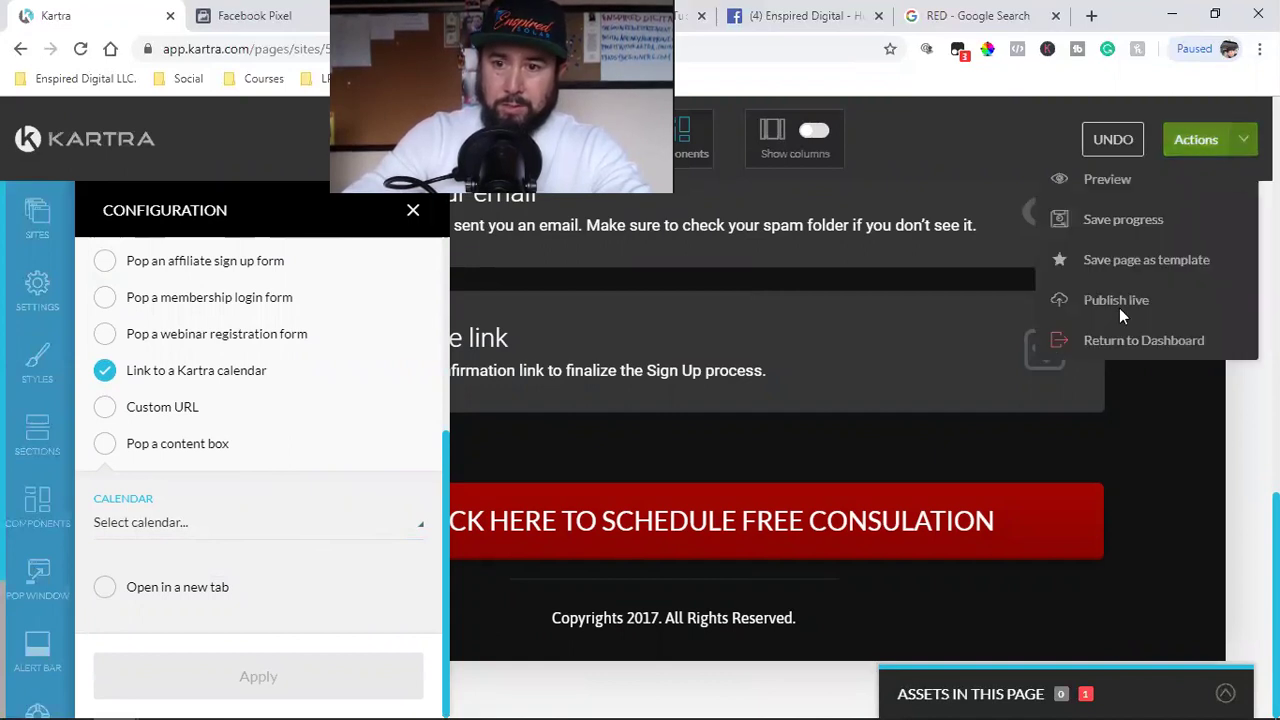
{"action": "left_click", "coordinate": [1126, 213]}
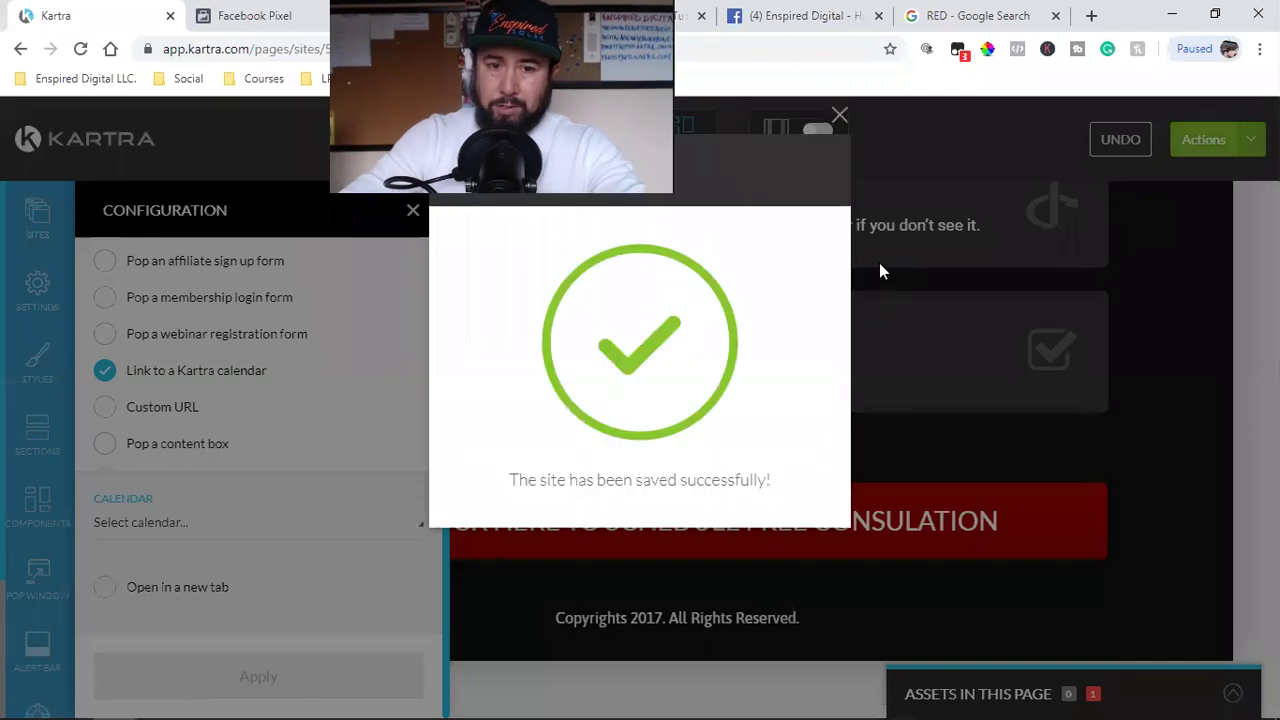
{"action": "left_click", "coordinate": [840, 117]}
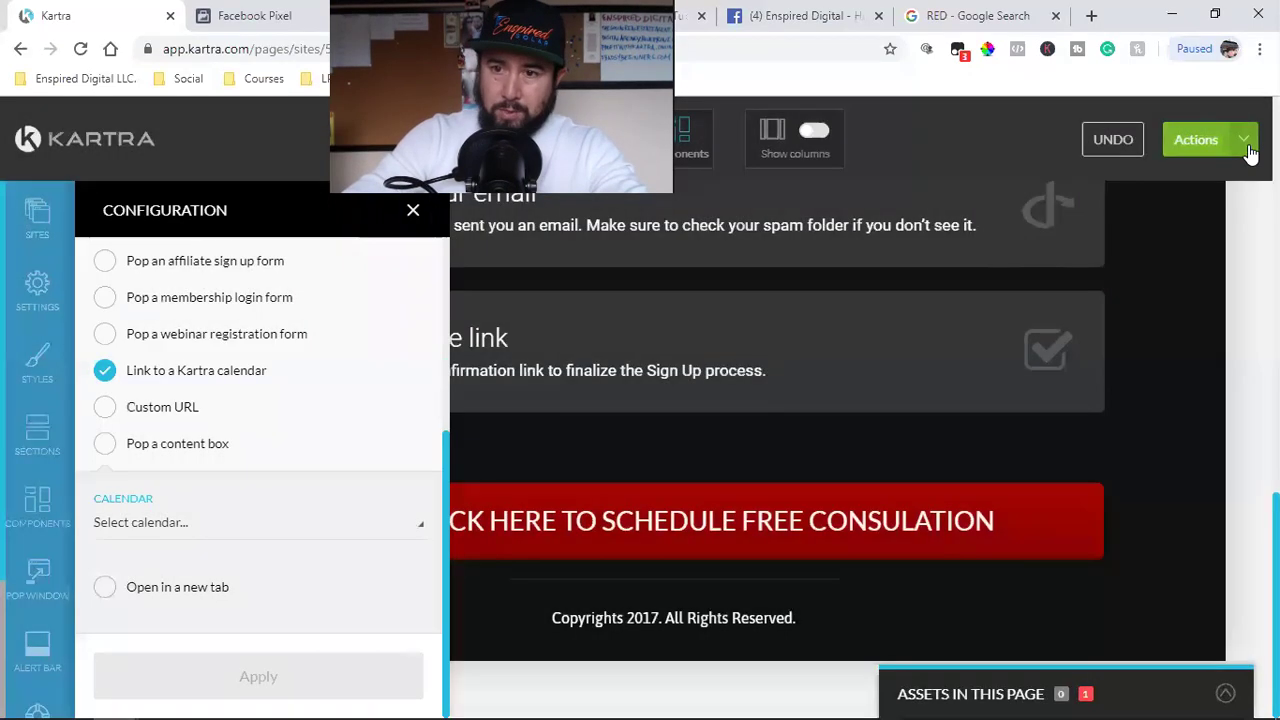
{"action": "left_click", "coordinate": [1195, 139]}
{"action": "left_click", "coordinate": [1117, 301]}
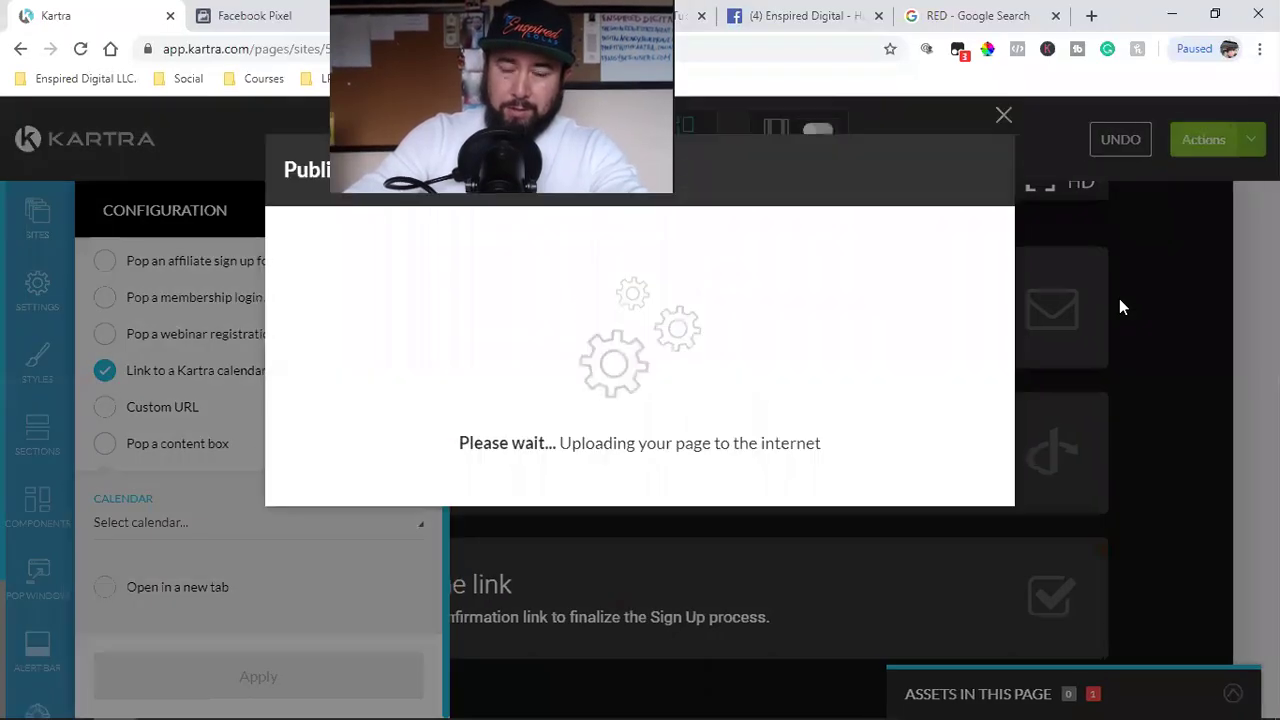
{"action": "left_click", "coordinate": [966, 173]}
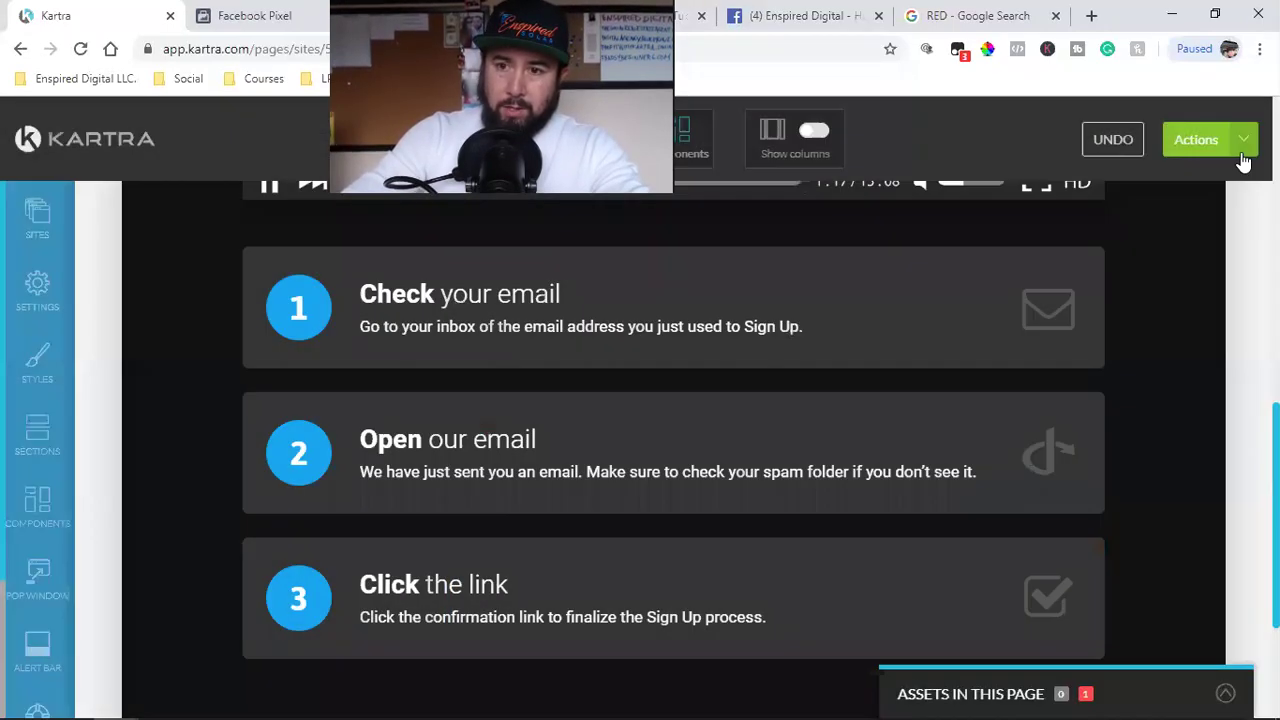
Step: Return to the dashboard and open the Free Download form for editing
{"action": "left_click", "coordinate": [1242, 145]}
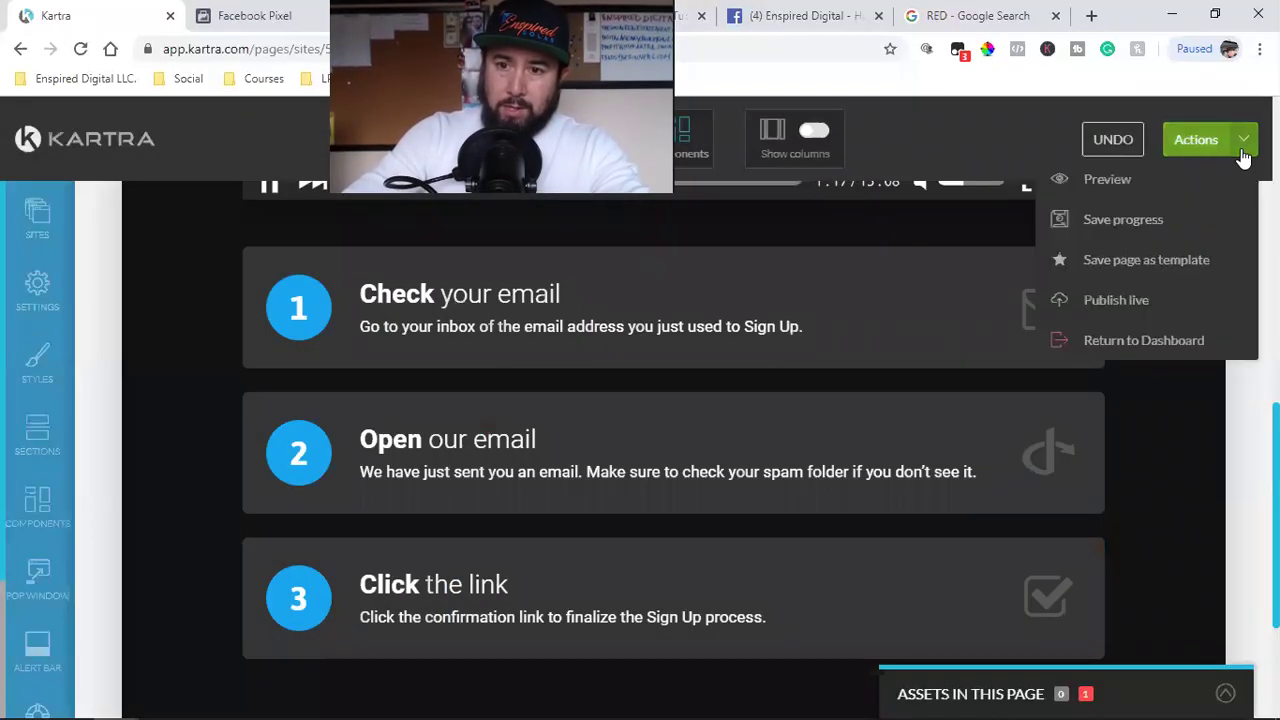
{"action": "left_click", "coordinate": [1129, 342]}
{"action": "left_click", "coordinate": [809, 182]}
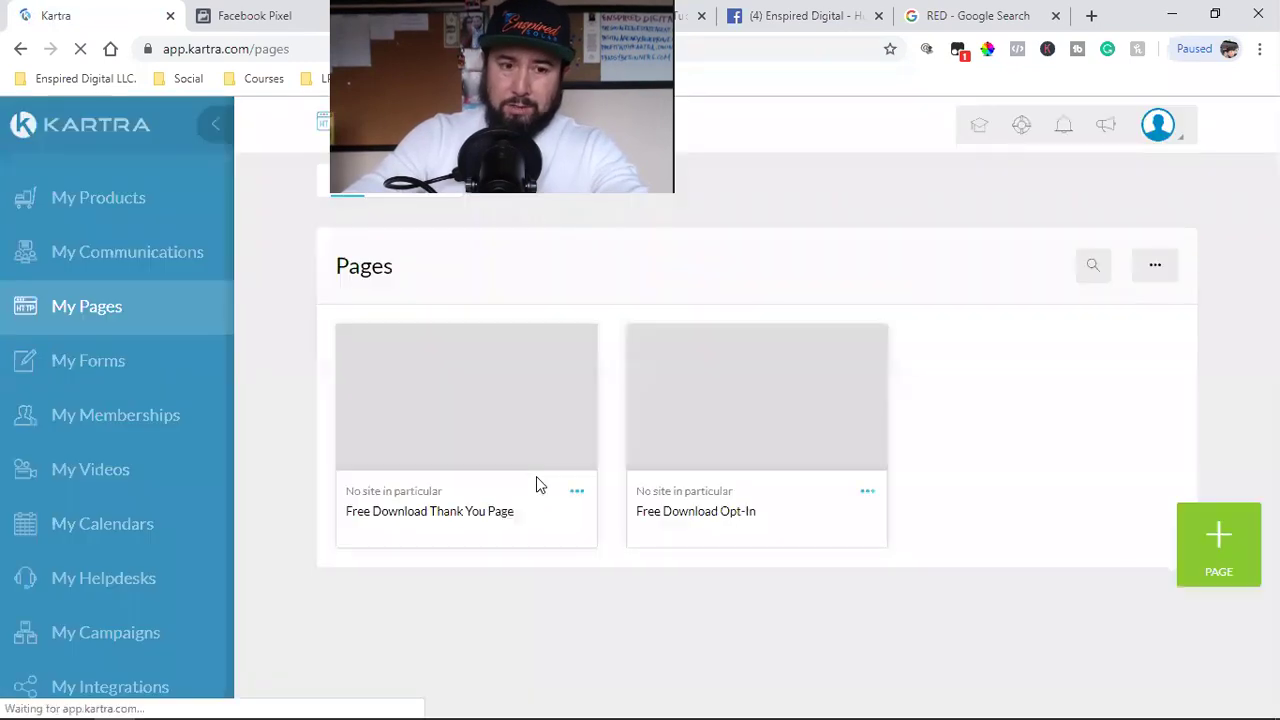
{"action": "left_click", "coordinate": [110, 368]}
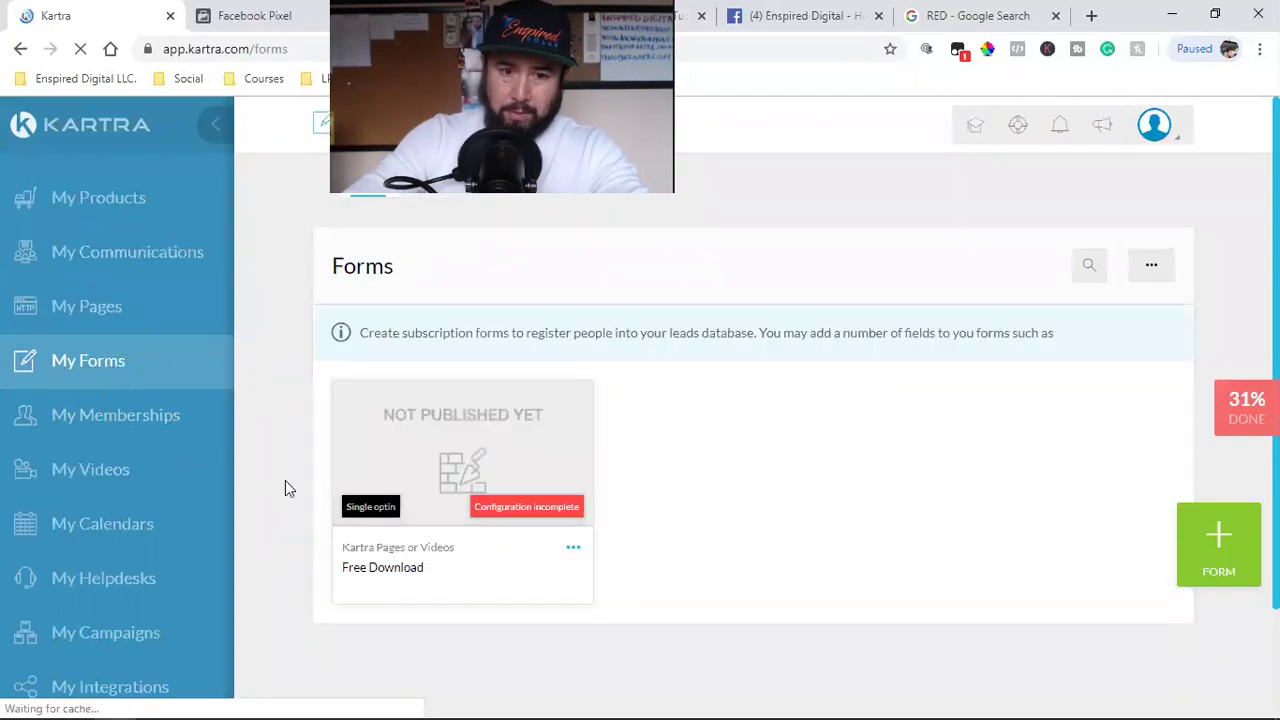
{"action": "left_click", "coordinate": [573, 549]}
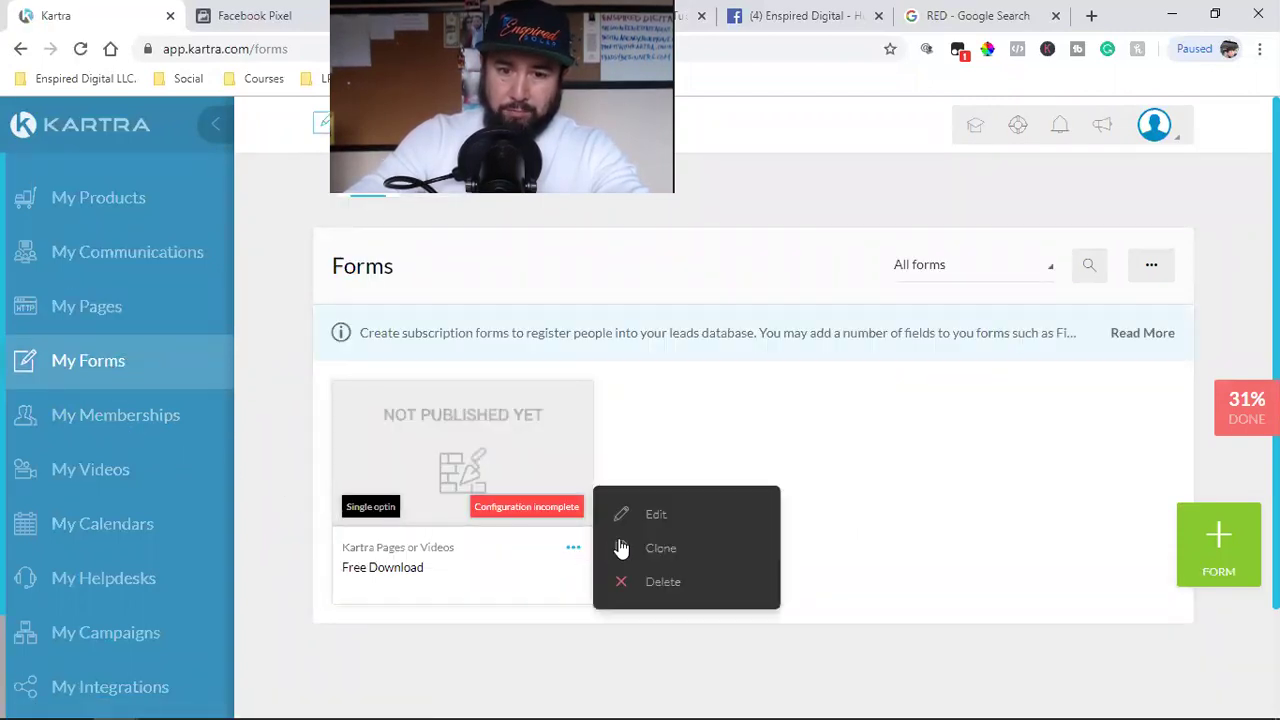
{"action": "left_click", "coordinate": [634, 534]}
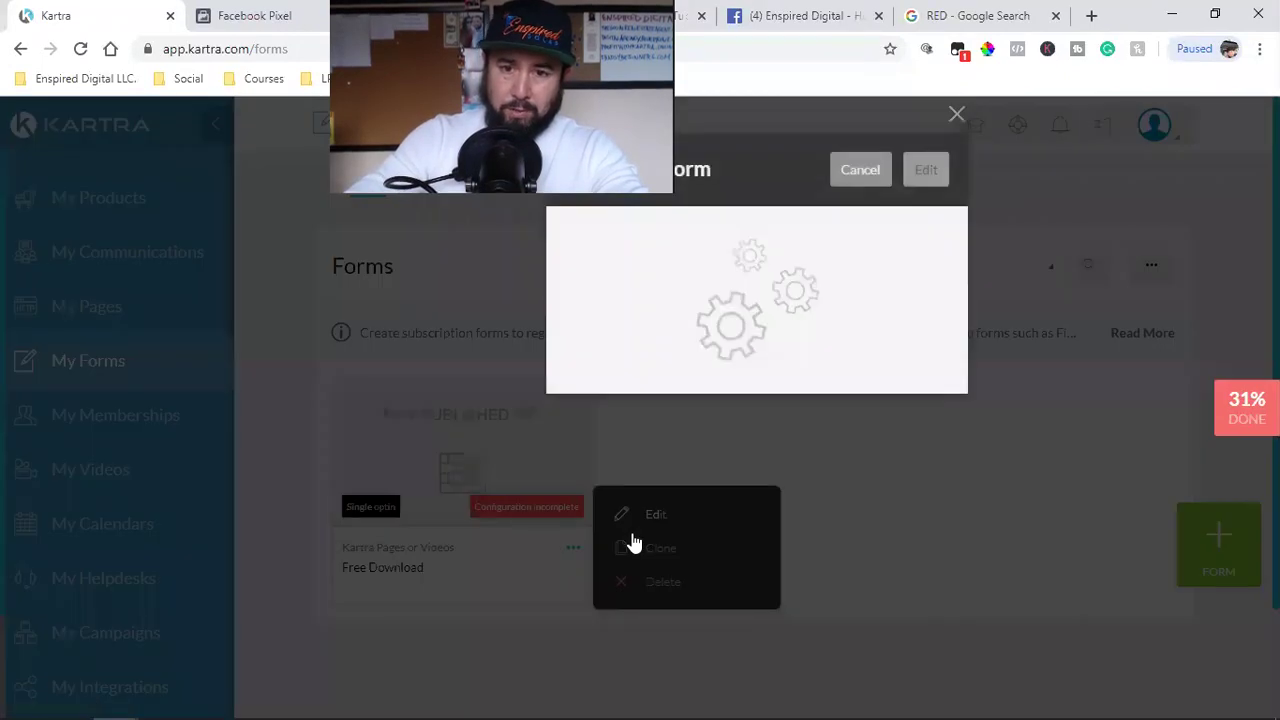
{"action": "left_click", "coordinate": [941, 179]}
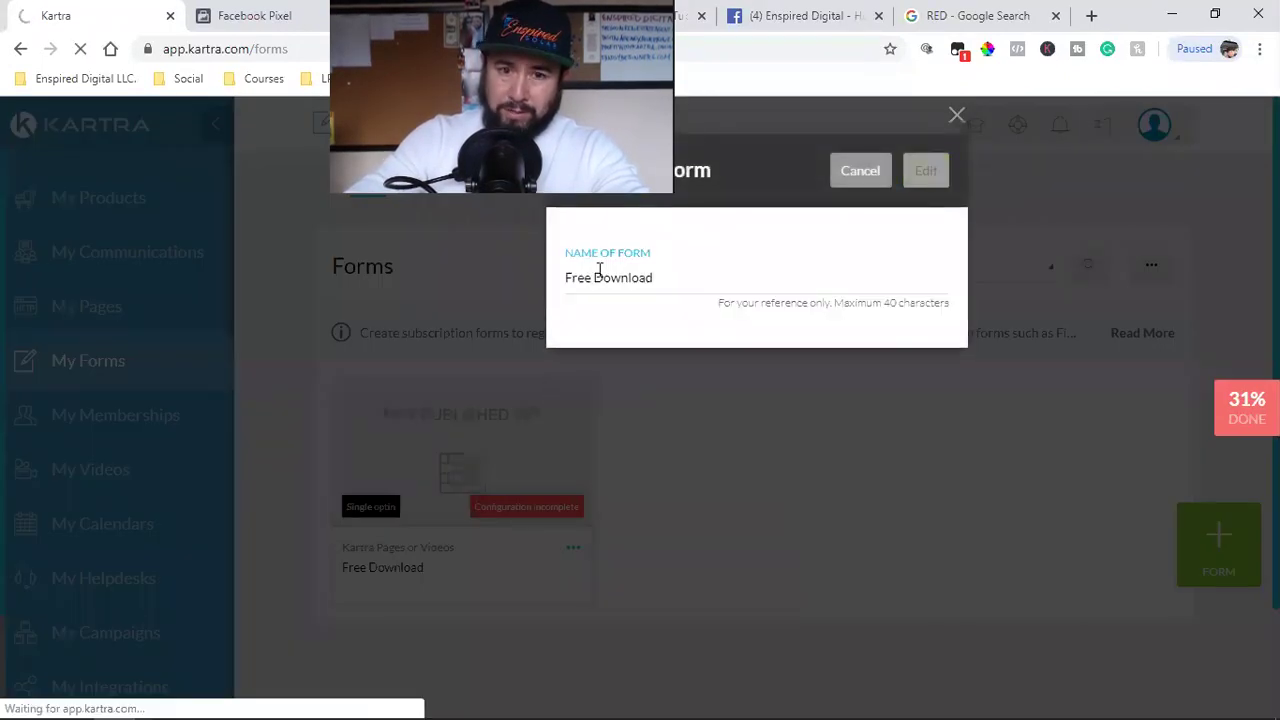
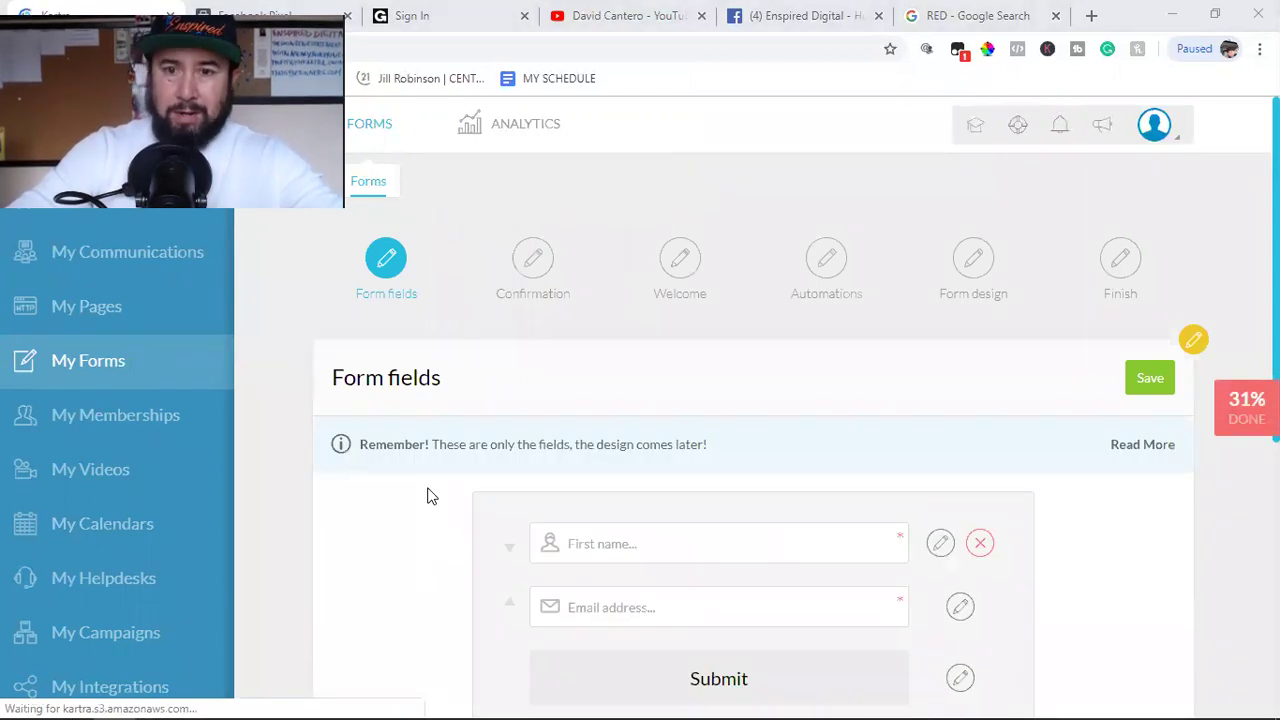
Step: Save the form's existing fields and save Single opt-in as its confirmation type
{"action": "scroll", "coordinate": [911, 486], "scroll_direction": "down", "scroll_amount": 2}
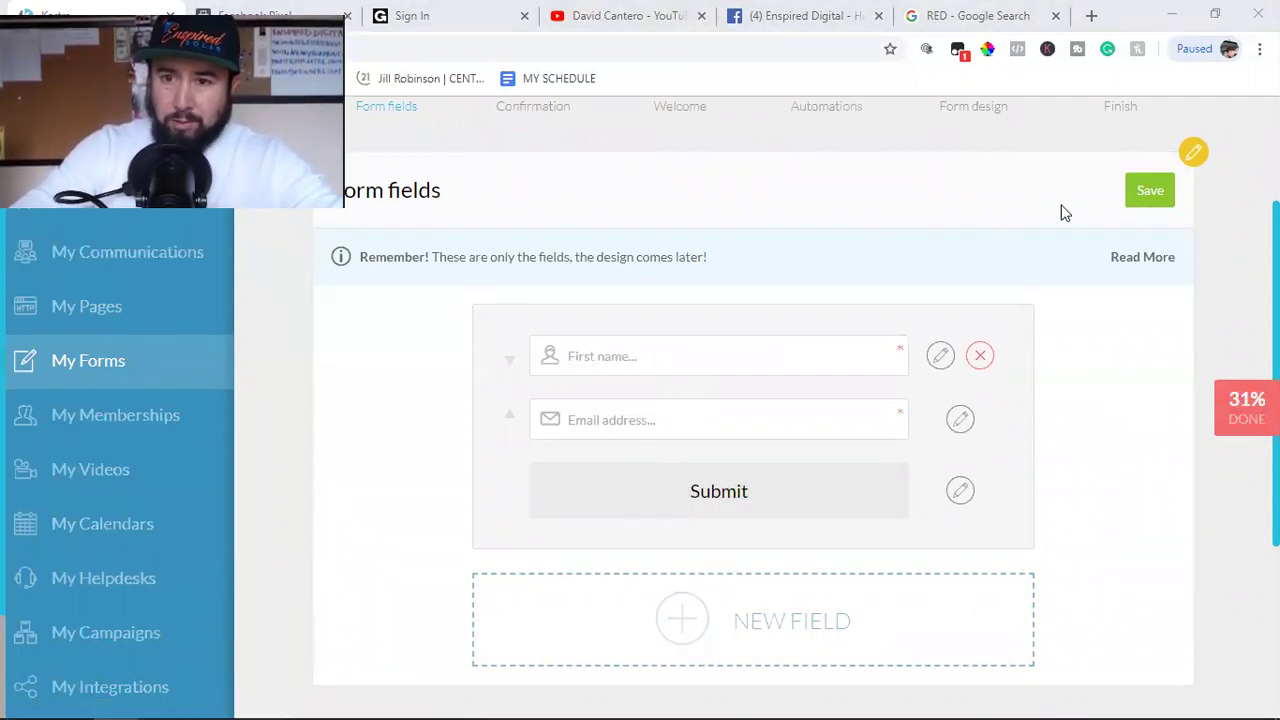
{"action": "left_click", "coordinate": [1142, 198]}
{"action": "left_click", "coordinate": [769, 457]}
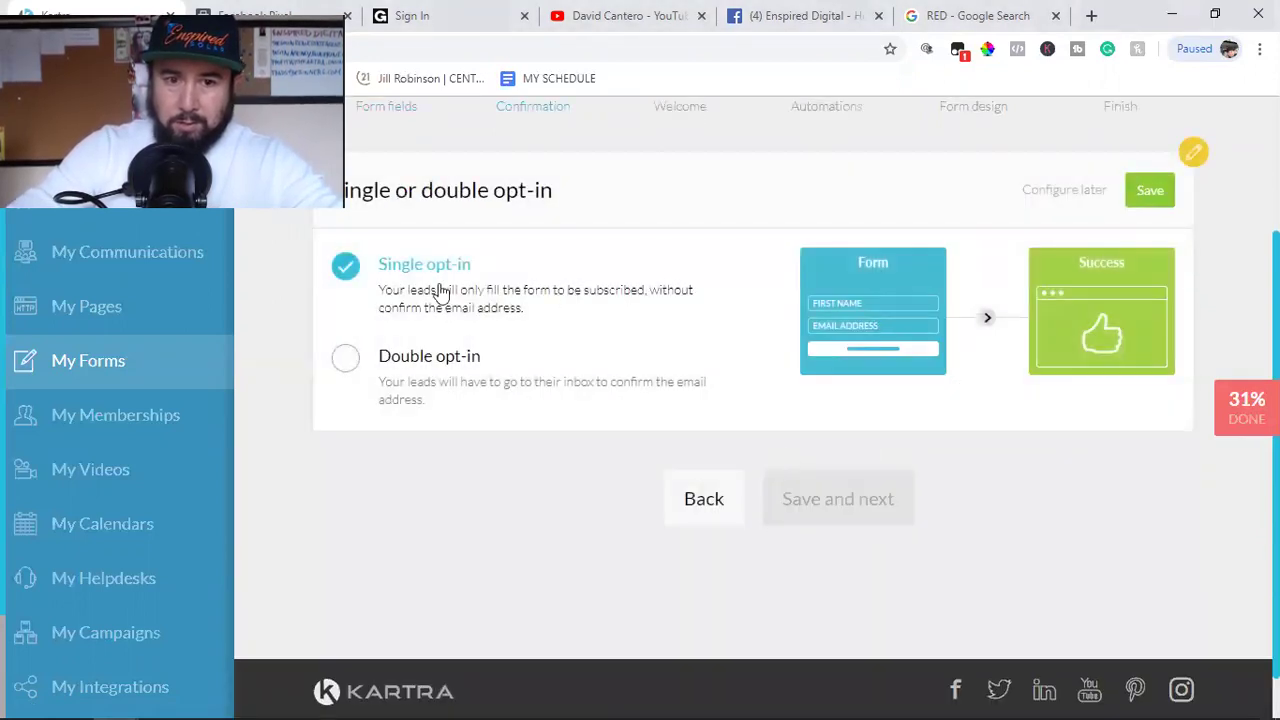
{"action": "left_click", "coordinate": [1160, 191]}
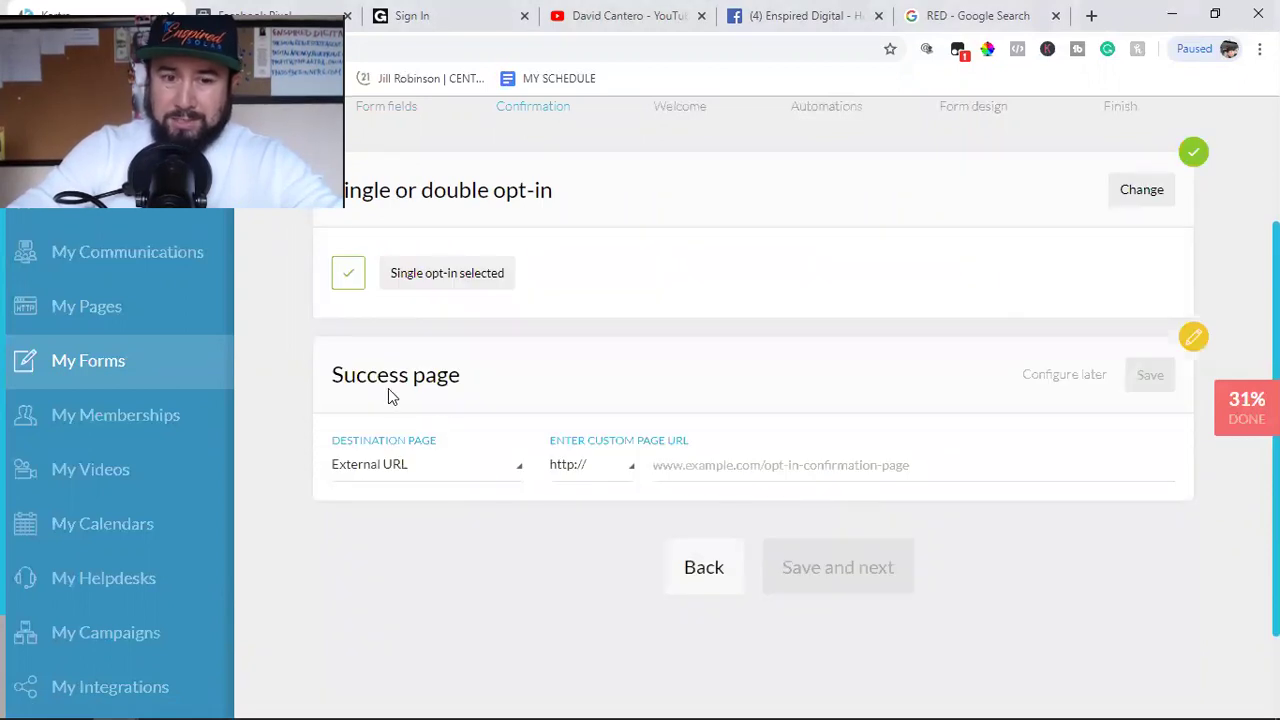
Step: Save the Kartra page Free Download Thank You Page, under no site in particular, as the form's success page and continue to the welcome settings
{"action": "left_click", "coordinate": [380, 478]}
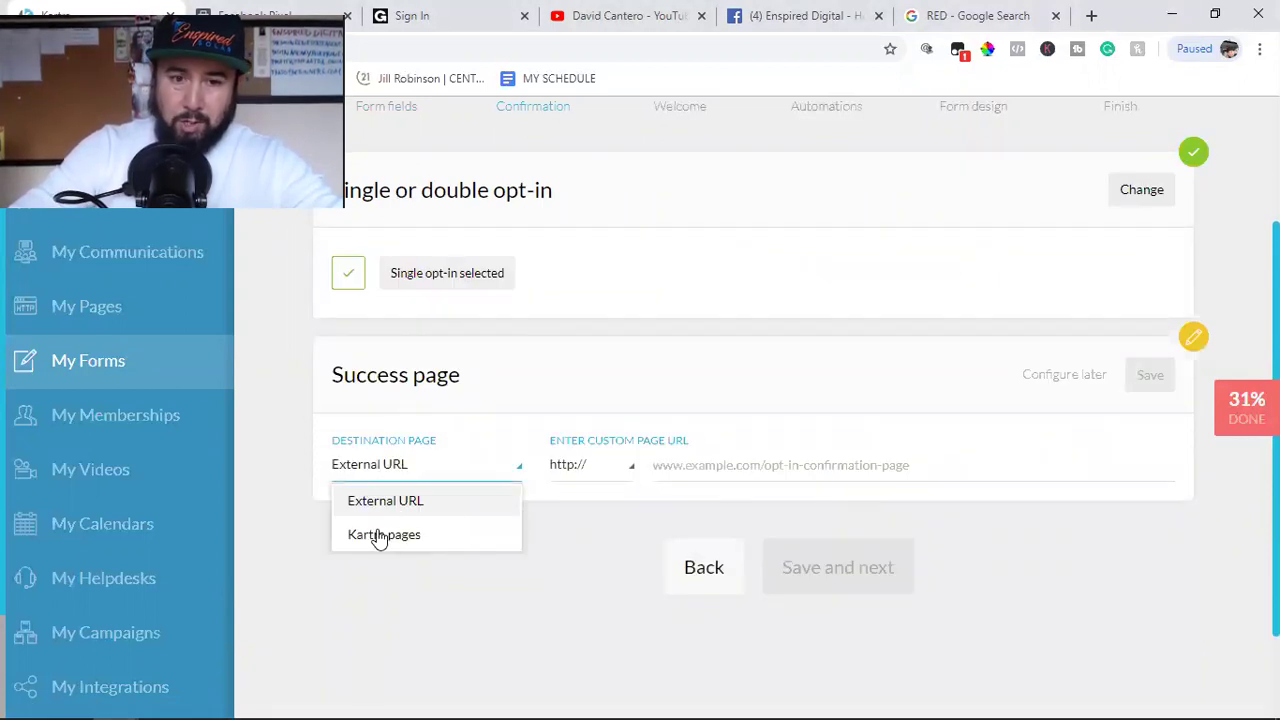
{"action": "left_click", "coordinate": [380, 536]}
{"action": "left_click", "coordinate": [609, 468]}
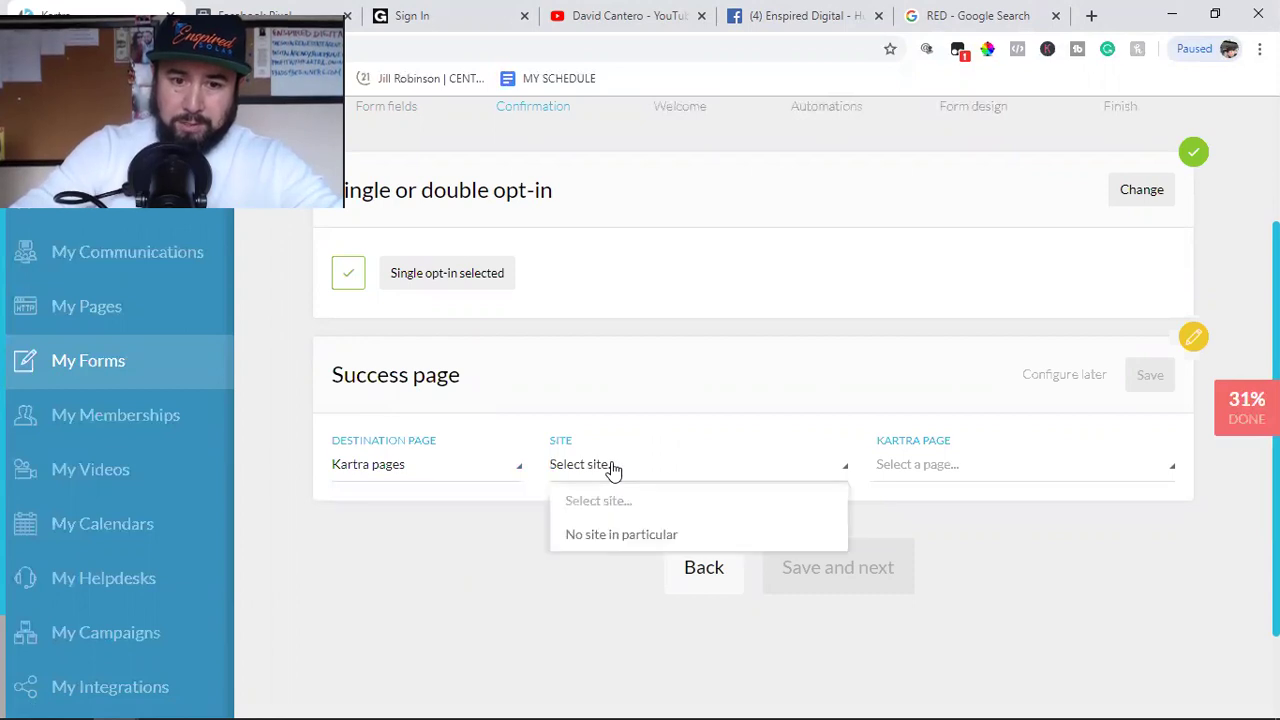
{"action": "left_click", "coordinate": [606, 540]}
{"action": "left_click", "coordinate": [980, 468]}
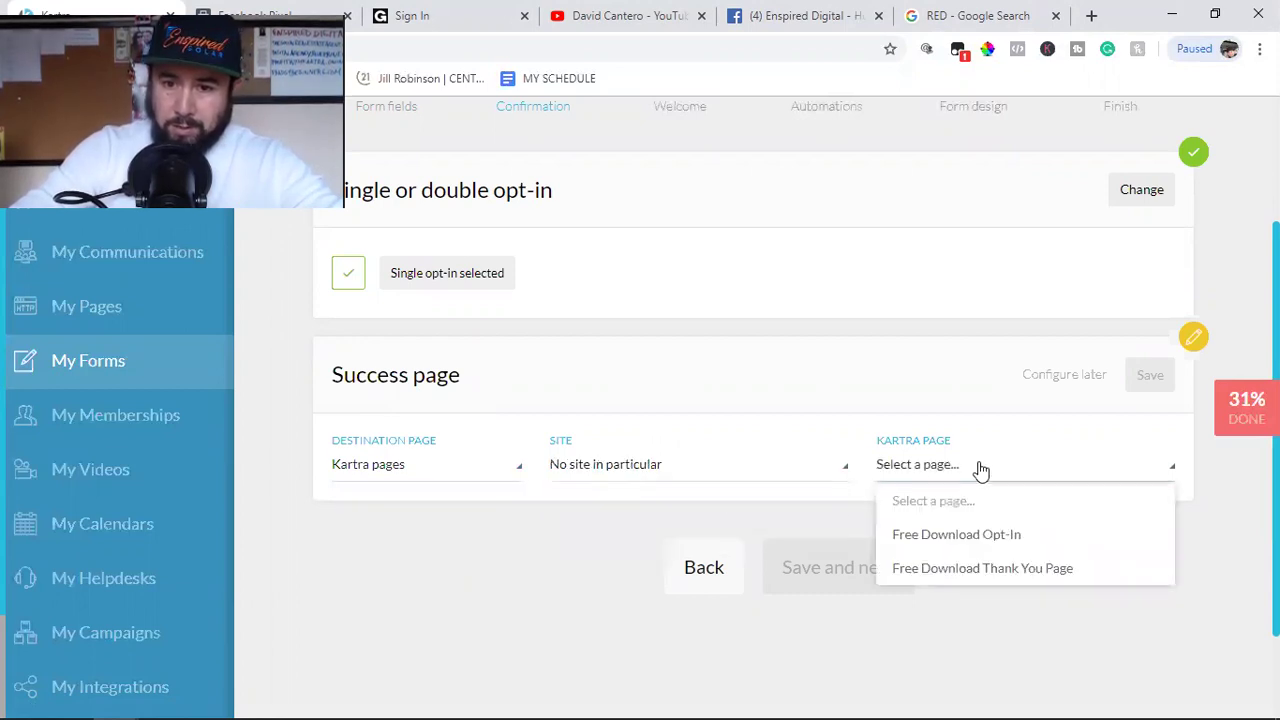
{"action": "left_click", "coordinate": [958, 569]}
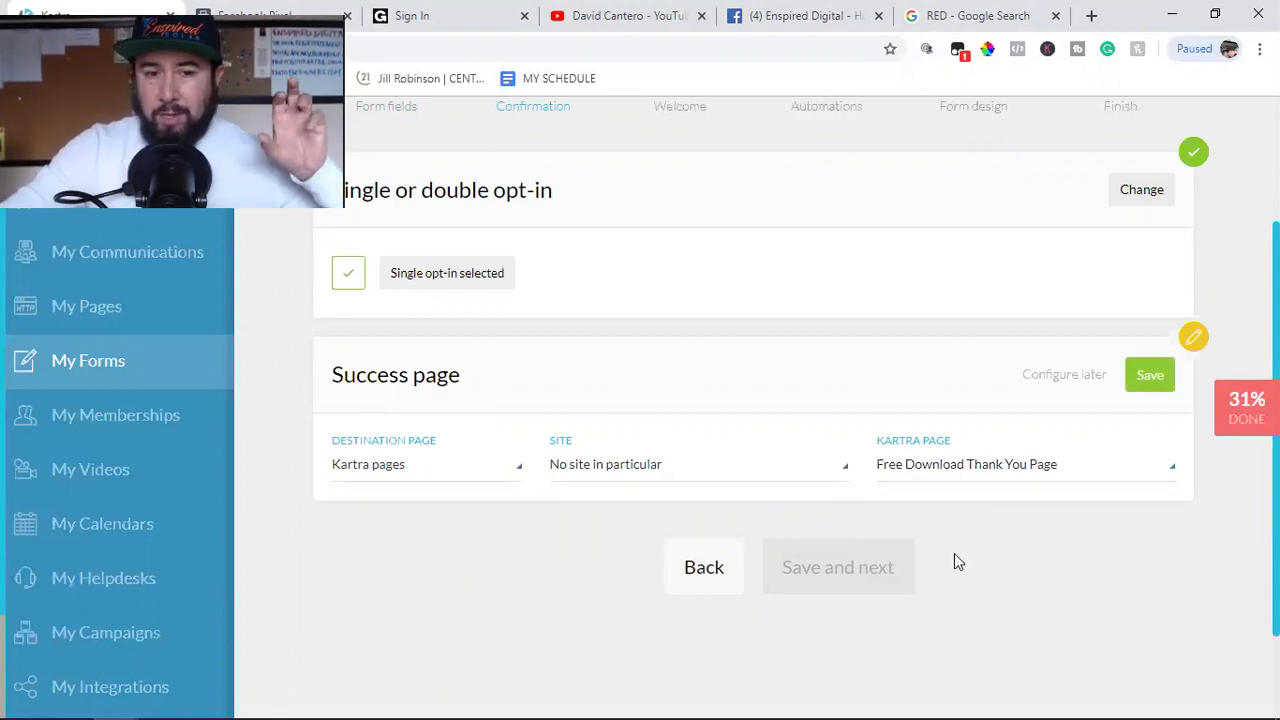
{"action": "left_click", "coordinate": [1158, 388]}
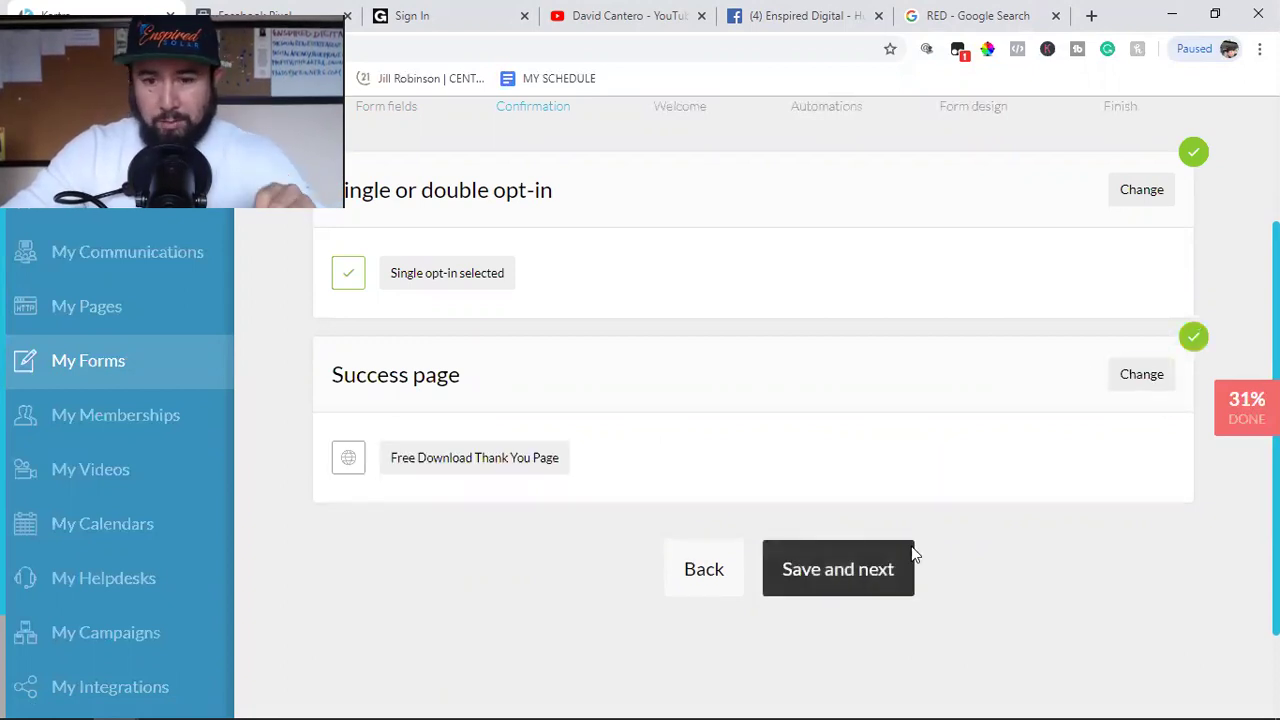
{"action": "left_click", "coordinate": [877, 569]}
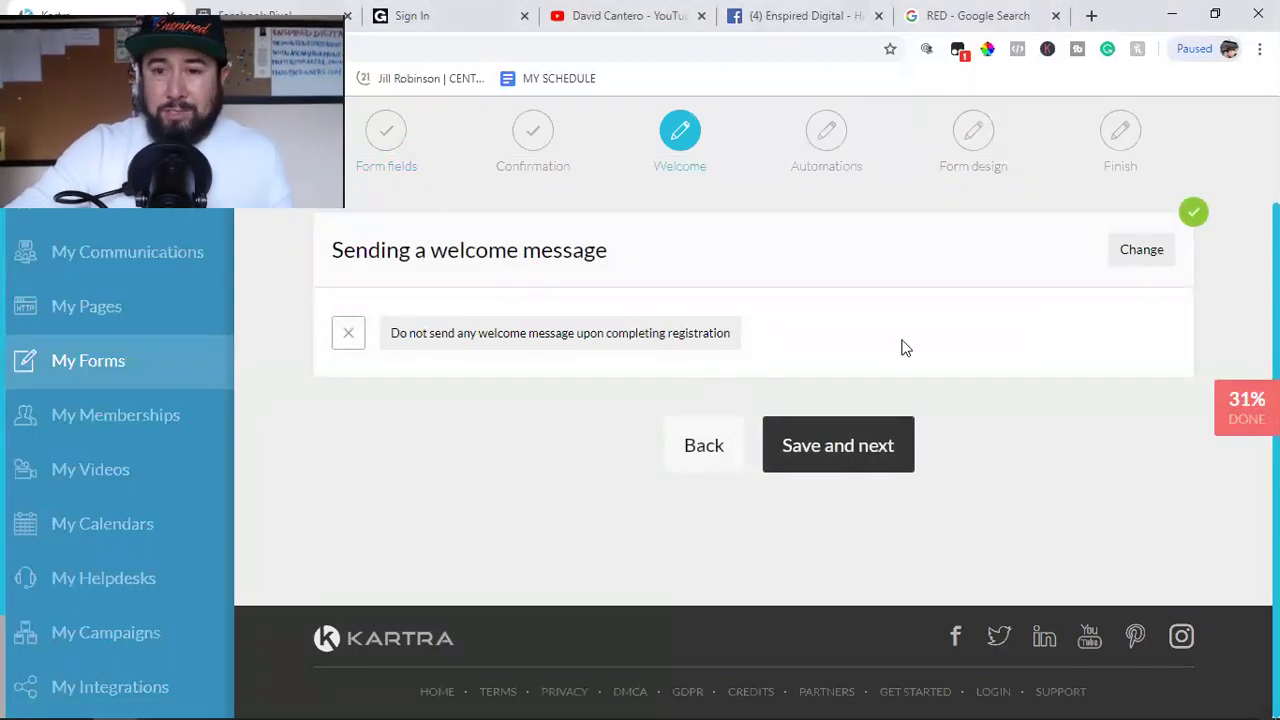
Step: Switch the form to sending a welcome email and save it with the KartraMail gateway and the existing sender details
{"action": "left_click", "coordinate": [1143, 249]}
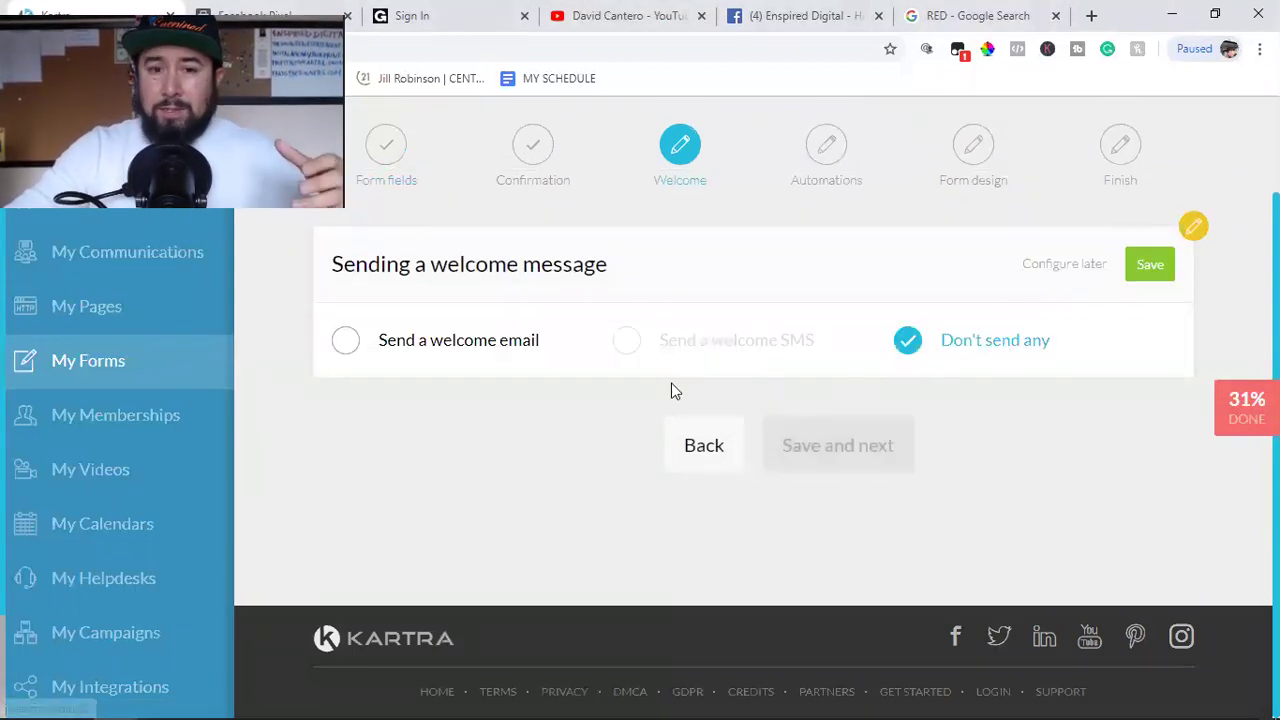
{"action": "left_click", "coordinate": [414, 340]}
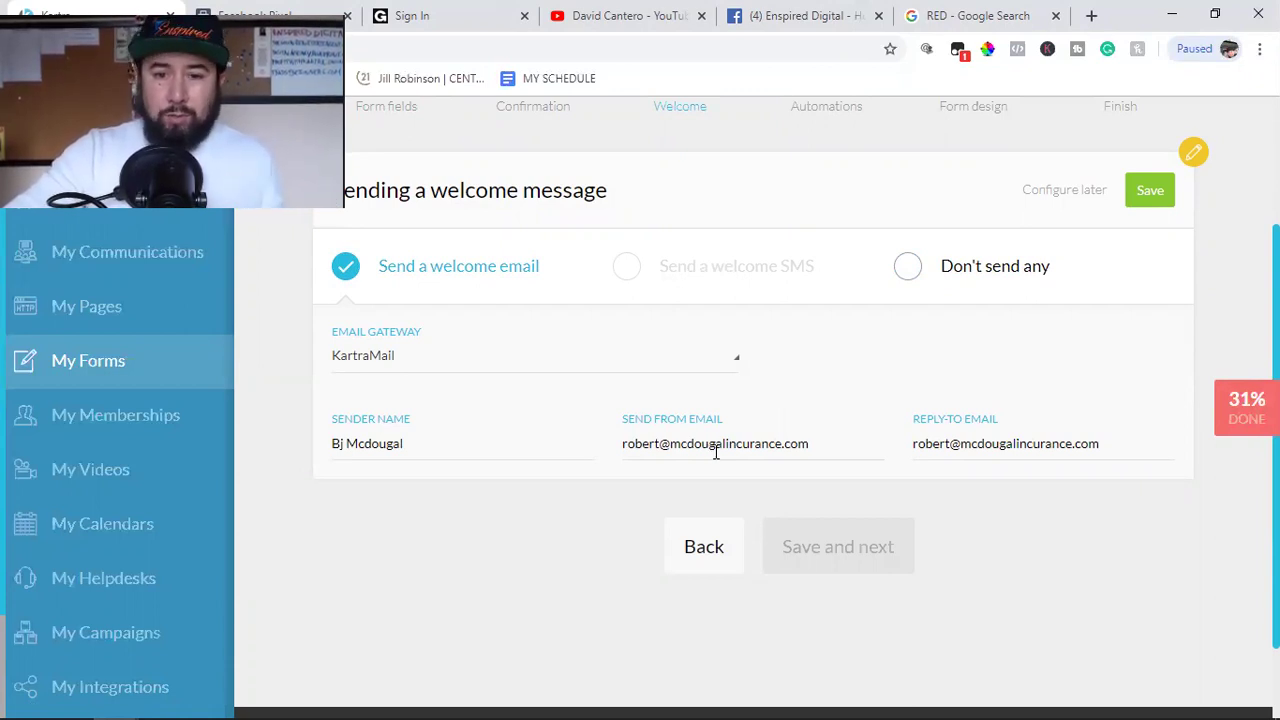
{"action": "triple_click", "coordinate": [716, 443]}
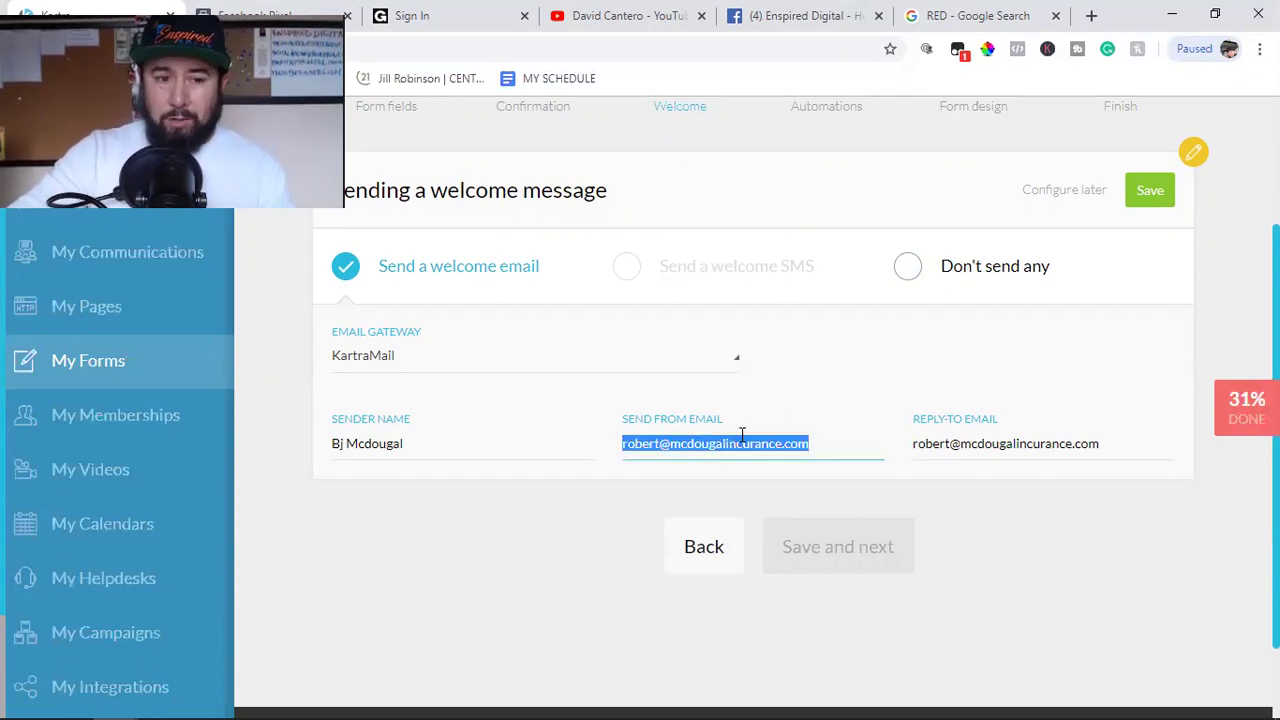
{"action": "scroll", "coordinate": [100, 565], "scroll_direction": "down", "scroll_amount": 2}
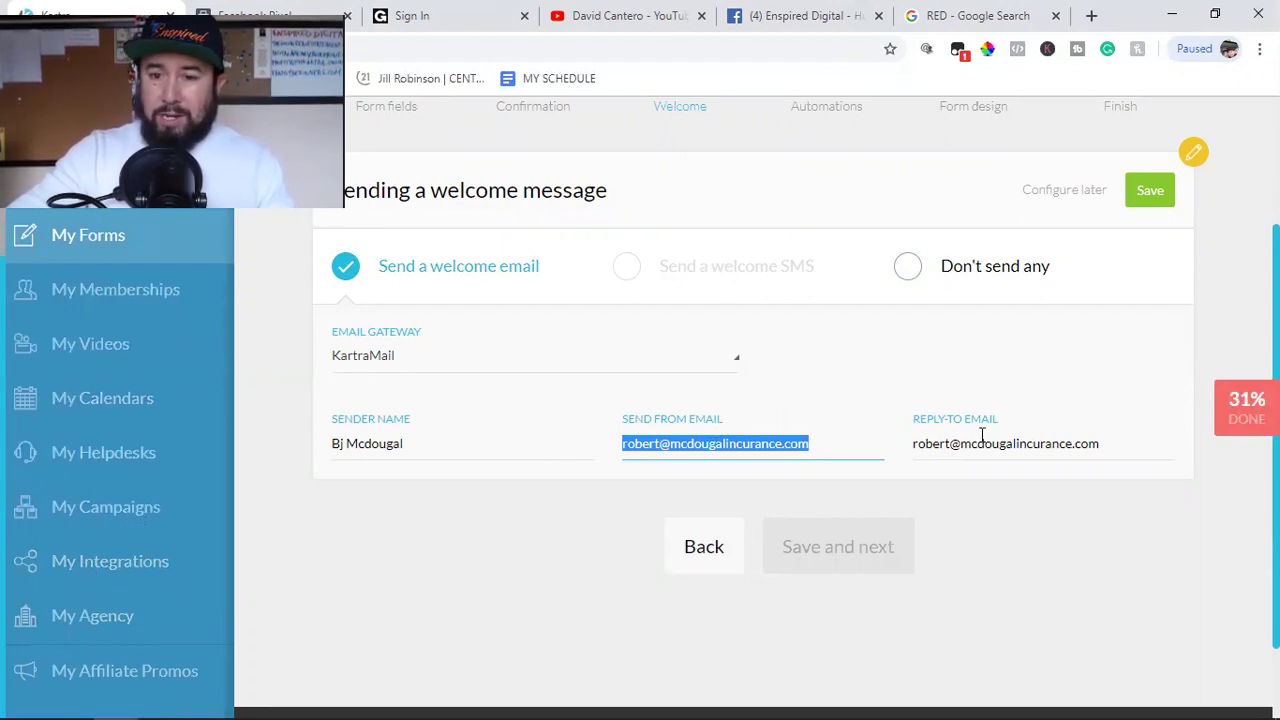
{"action": "double_click", "coordinate": [729, 446]}
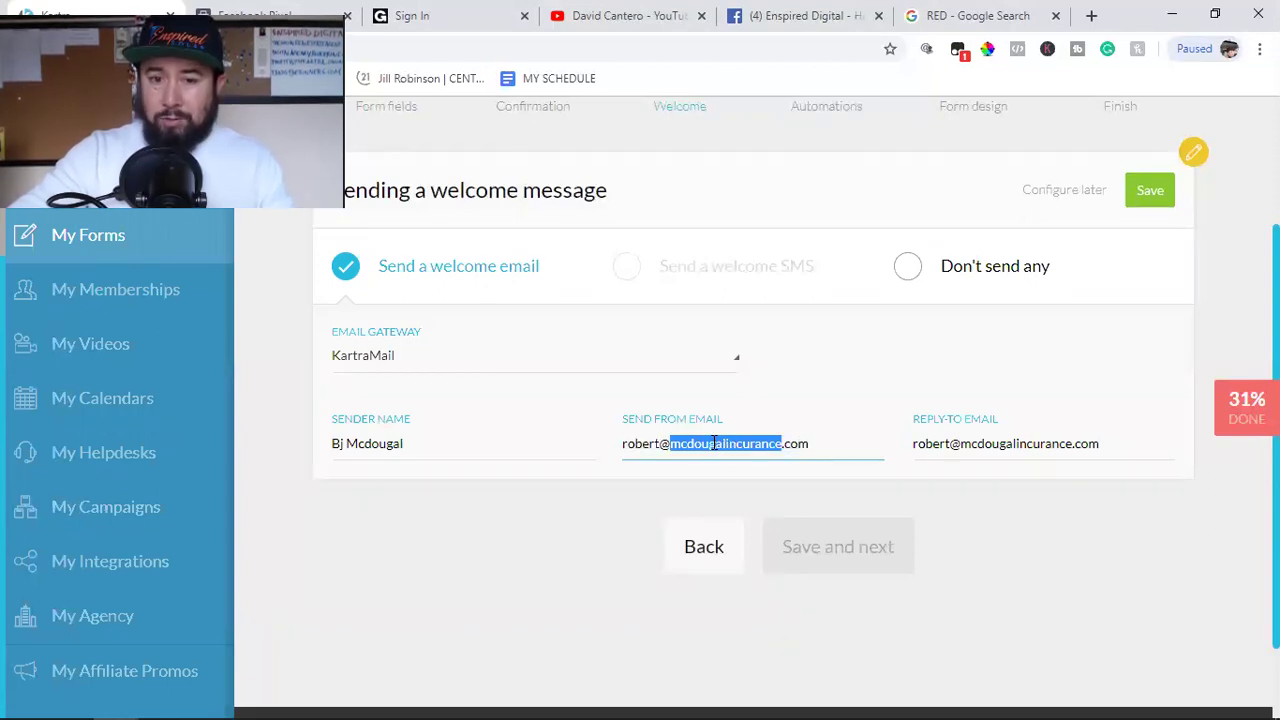
{"action": "left_click", "coordinate": [677, 444]}
{"action": "left_click_drag", "start_coordinate": [677, 444], "coordinate": [810, 444]}
{"action": "double_click", "coordinate": [753, 446]}
{"action": "left_click", "coordinate": [704, 446]}
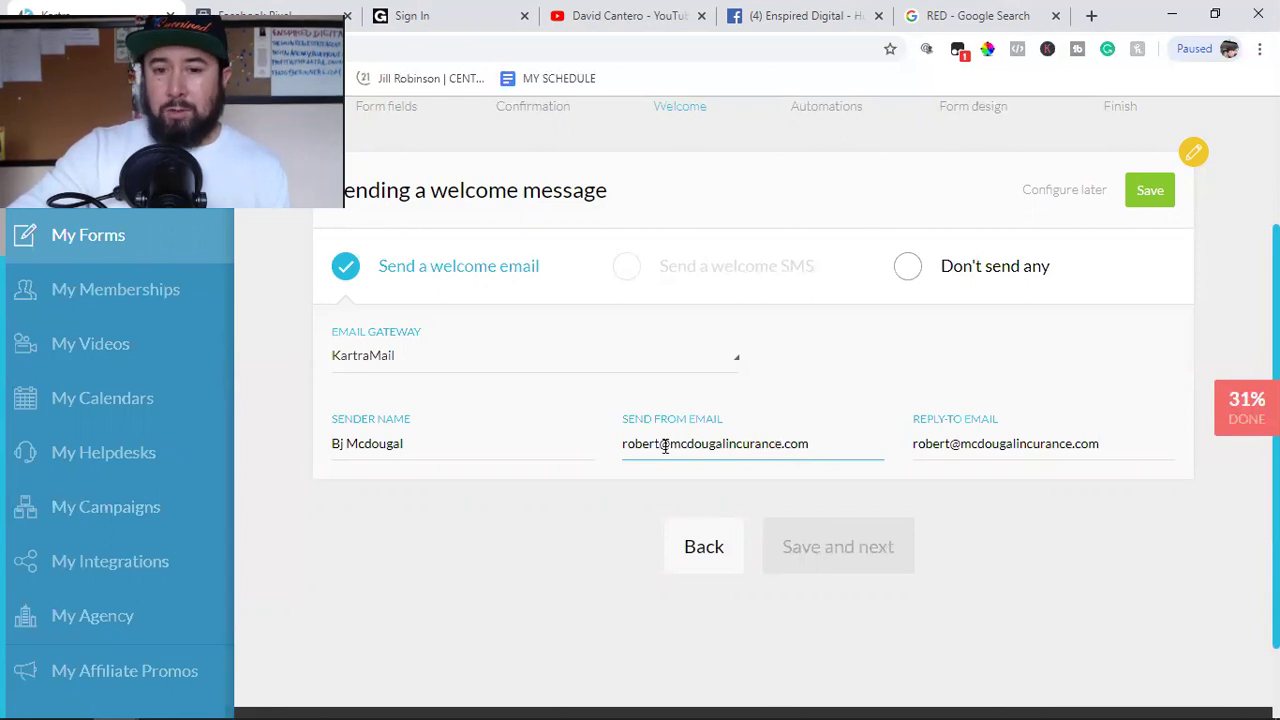
{"action": "left_click", "coordinate": [1148, 190]}
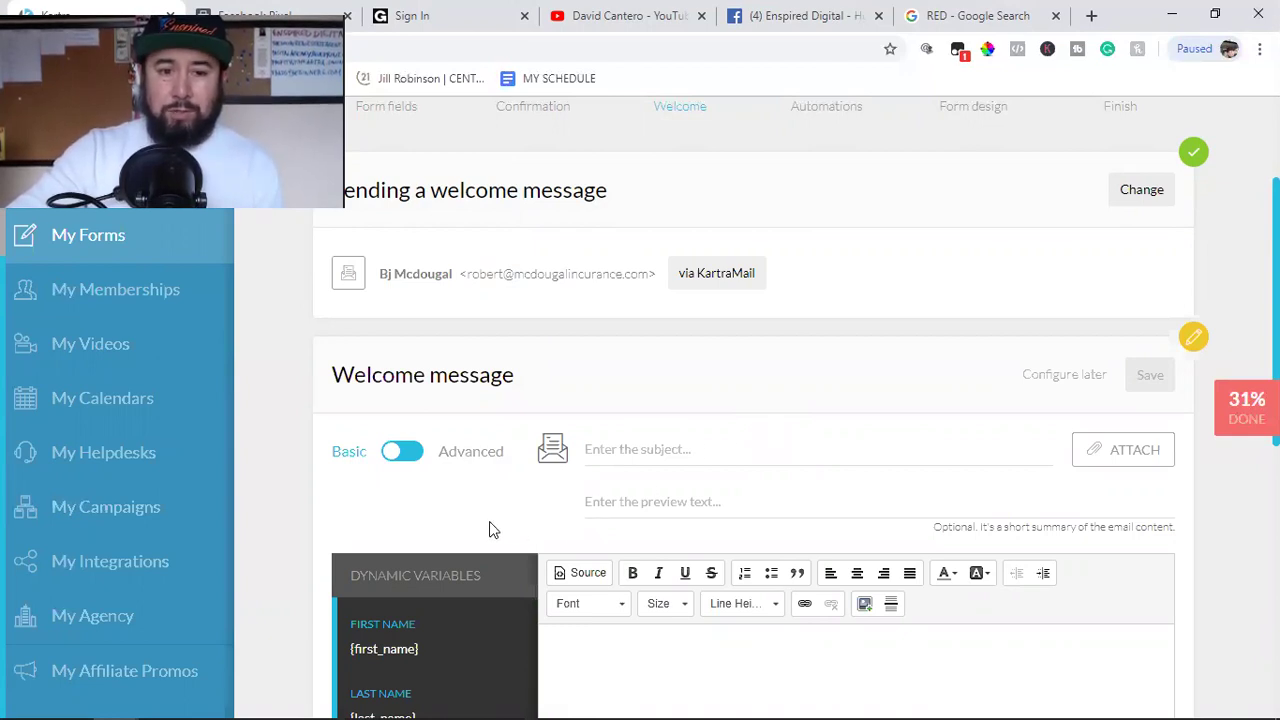
Step: Open the welcome message body with the copied {first_name} variable and a comma, and begin the paragraph below with "Th"
{"action": "scroll", "coordinate": [492, 522], "scroll_direction": "down", "scroll_amount": 1}
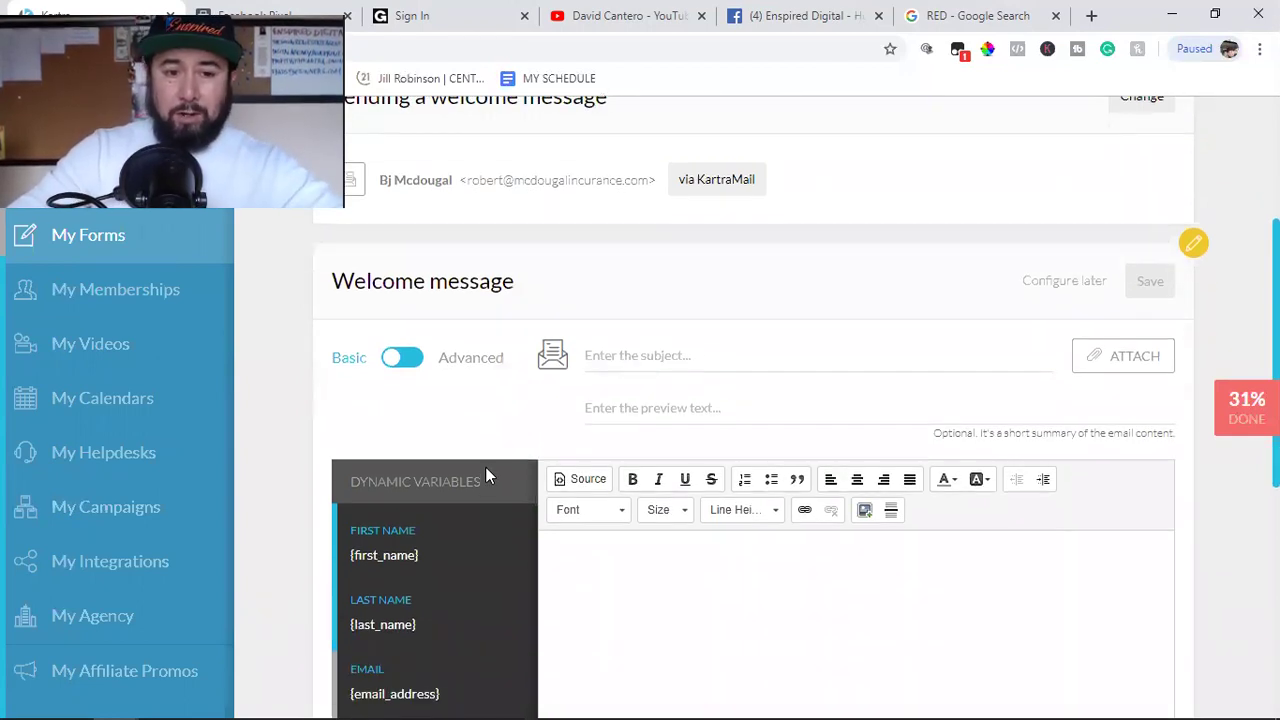
{"action": "scroll", "coordinate": [431, 570], "scroll_direction": "down", "scroll_amount": 3}
{"action": "scroll", "coordinate": [404, 428], "scroll_direction": "down", "scroll_amount": 1}
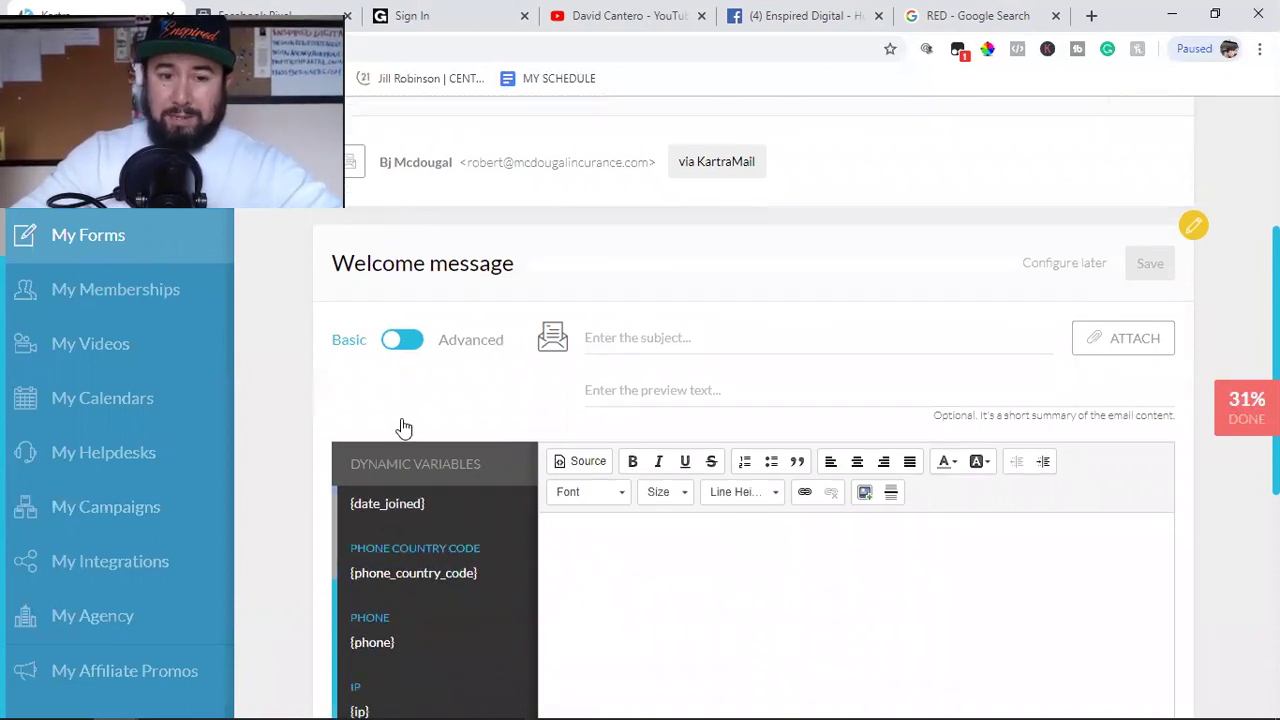
{"action": "scroll", "coordinate": [395, 450], "scroll_direction": "up", "scroll_amount": 5}
{"action": "triple_click", "coordinate": [390, 458]}
{"action": "right_click", "coordinate": [370, 465]}
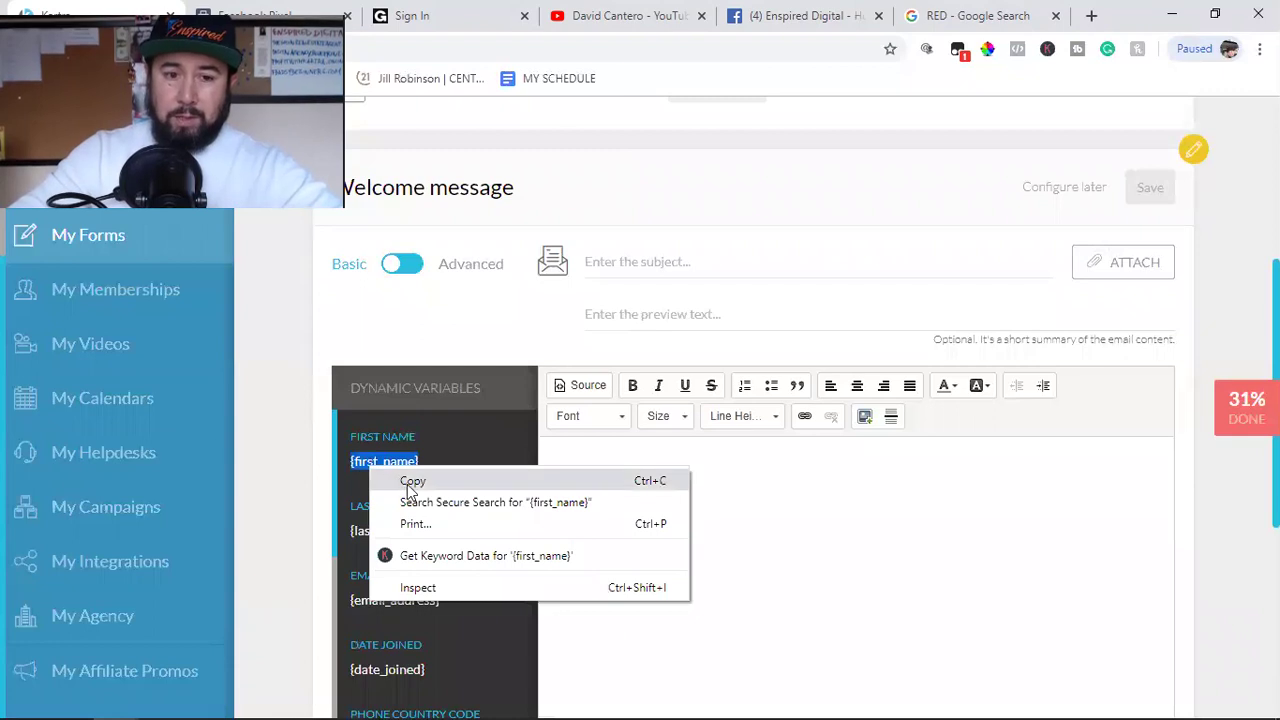
{"action": "left_click", "coordinate": [410, 482]}
{"action": "left_click", "coordinate": [608, 468]}
{"action": "key", "text": "ctrl+v"}
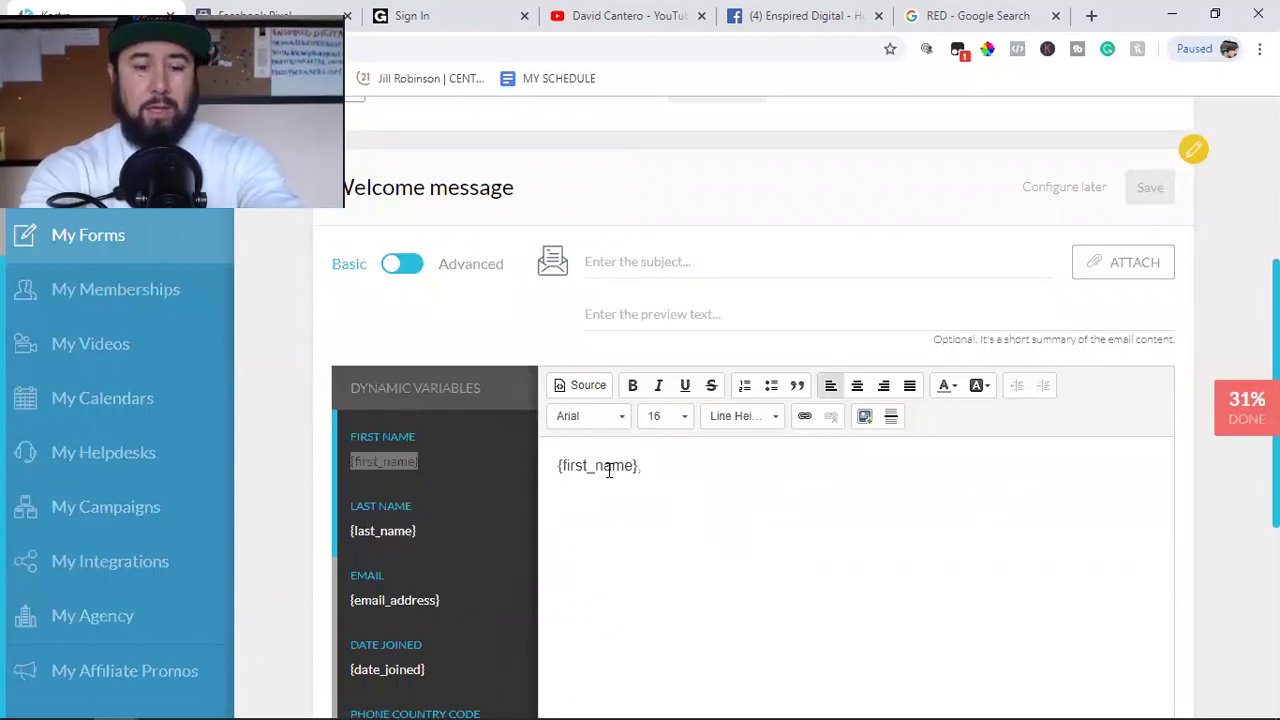
{"action": "type", "text": "Th"}
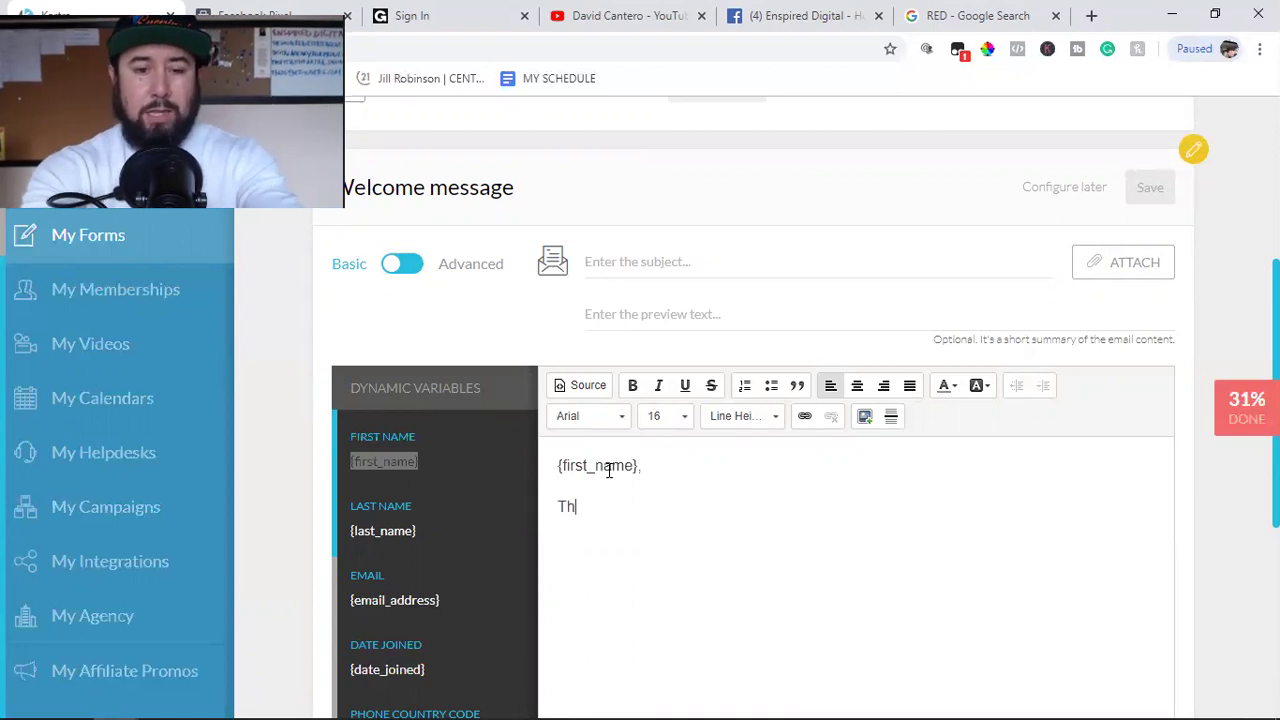
Step: Complete the welcome email body with "Thank you for requesting your Free copy...." and save it with the subject "Thank you {first_name}! Here's your copy"
{"action": "type", "text": "ank you for requesting your Free copy..."}
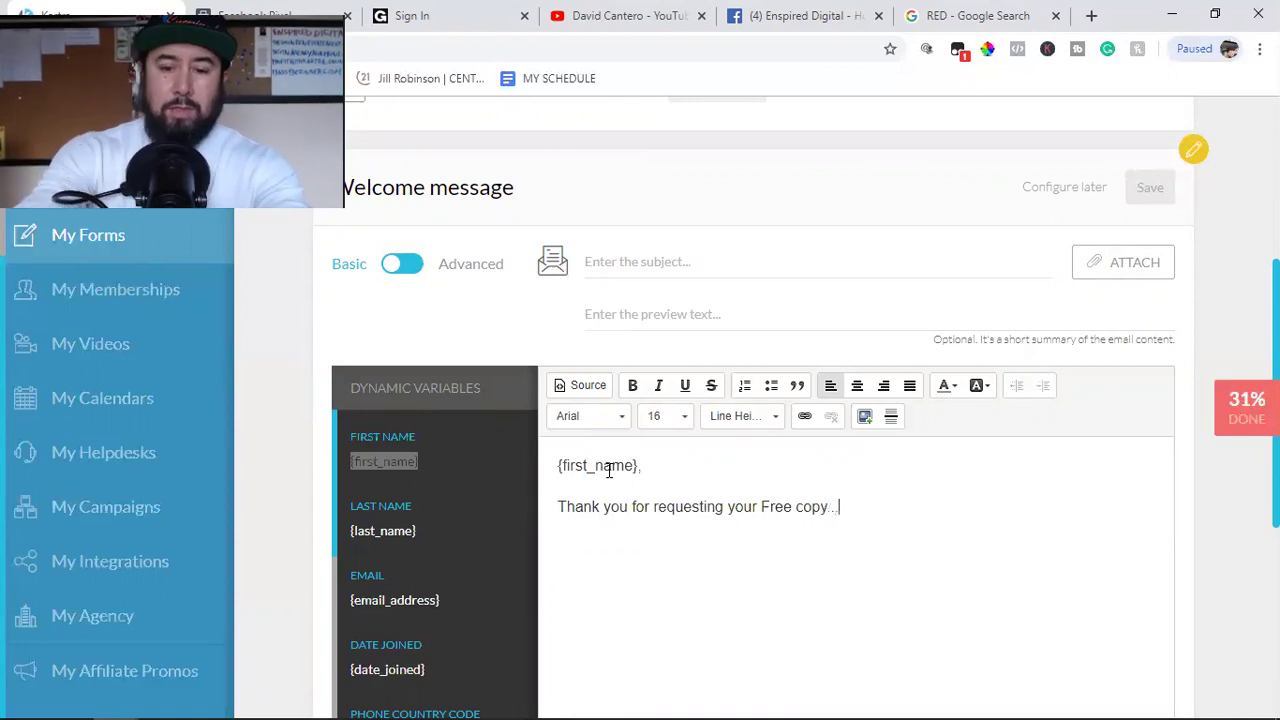
{"action": "right_click", "coordinate": [400, 462]}
{"action": "left_click", "coordinate": [433, 478]}
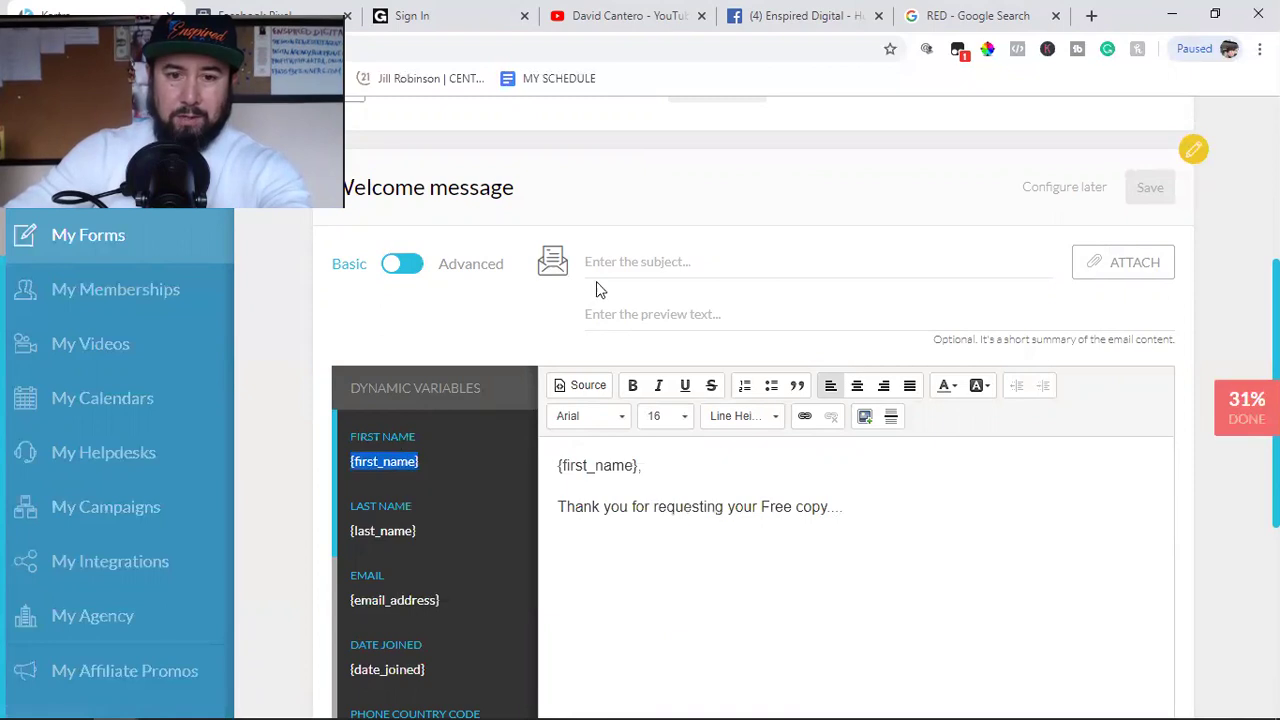
{"action": "left_click", "coordinate": [646, 250]}
{"action": "key", "text": "ctrl+v"}
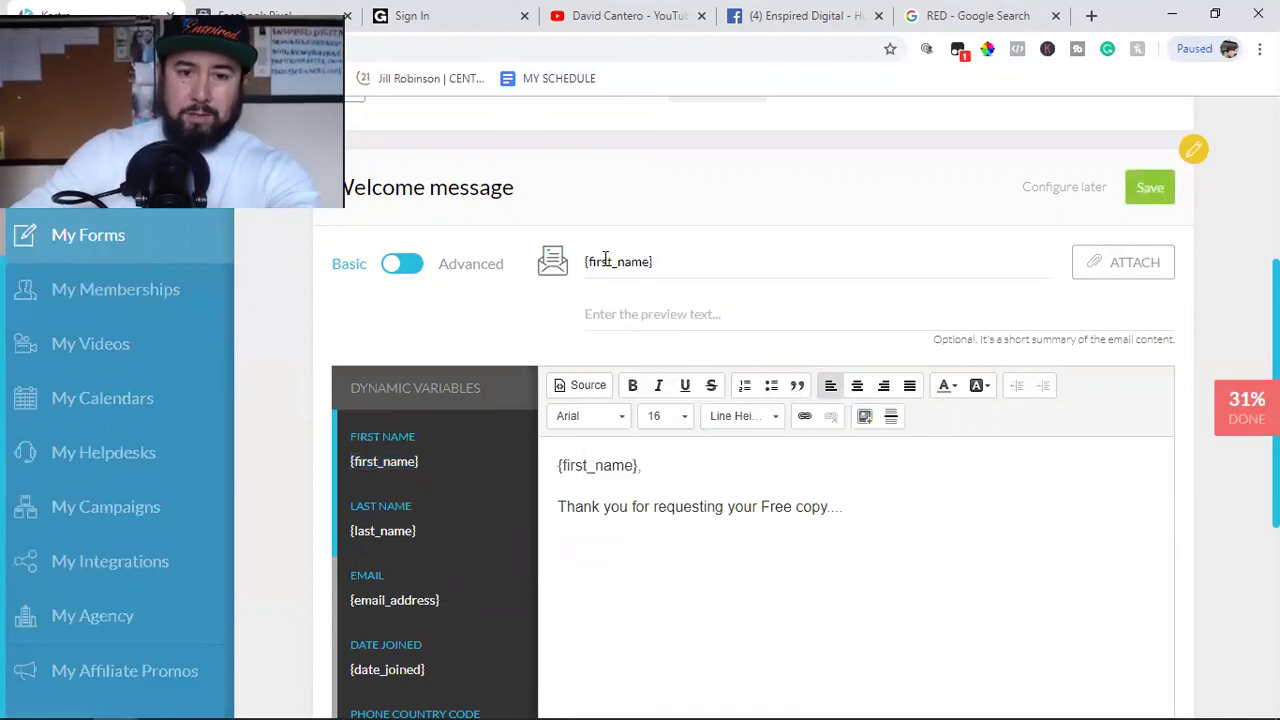
{"action": "left_click", "coordinate": [603, 261]}
{"action": "type", "text": "Thank you"}
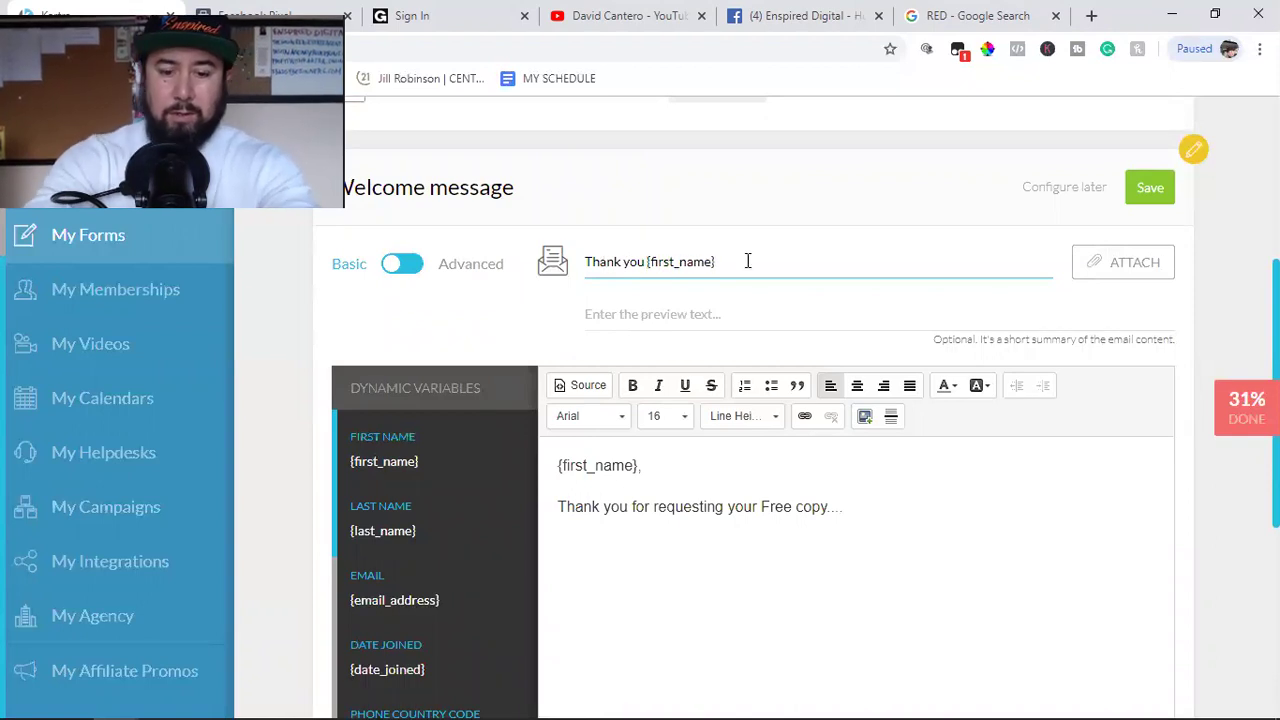
{"action": "type", "text": " ! HEre"}
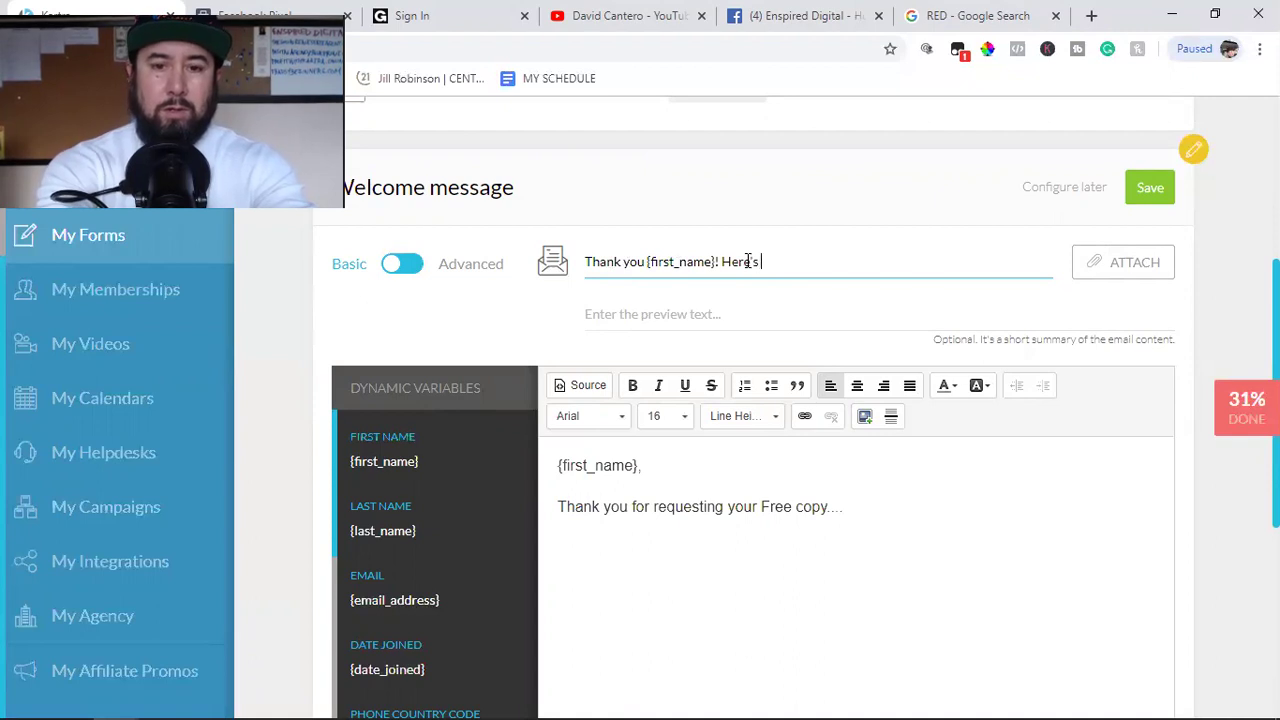
{"action": "type", "text": "'s your dow"}
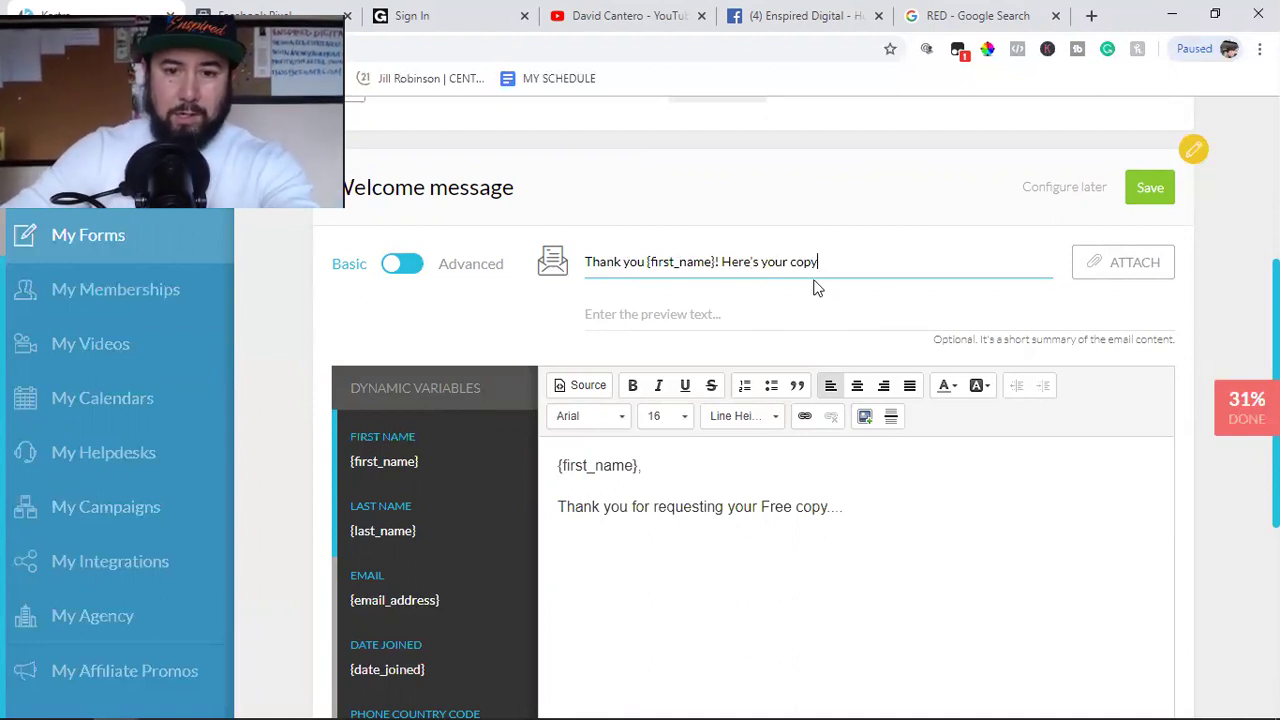
{"action": "left_click", "coordinate": [1140, 197]}
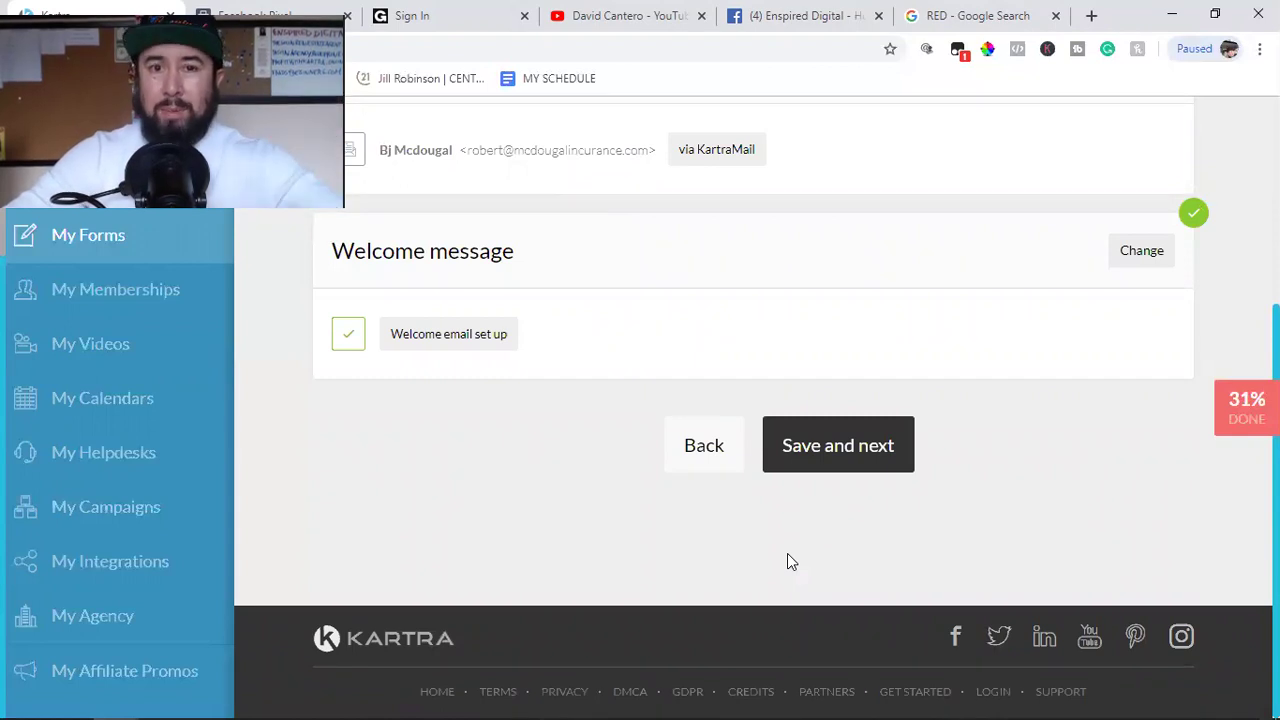
{"action": "left_click", "coordinate": [827, 455]}
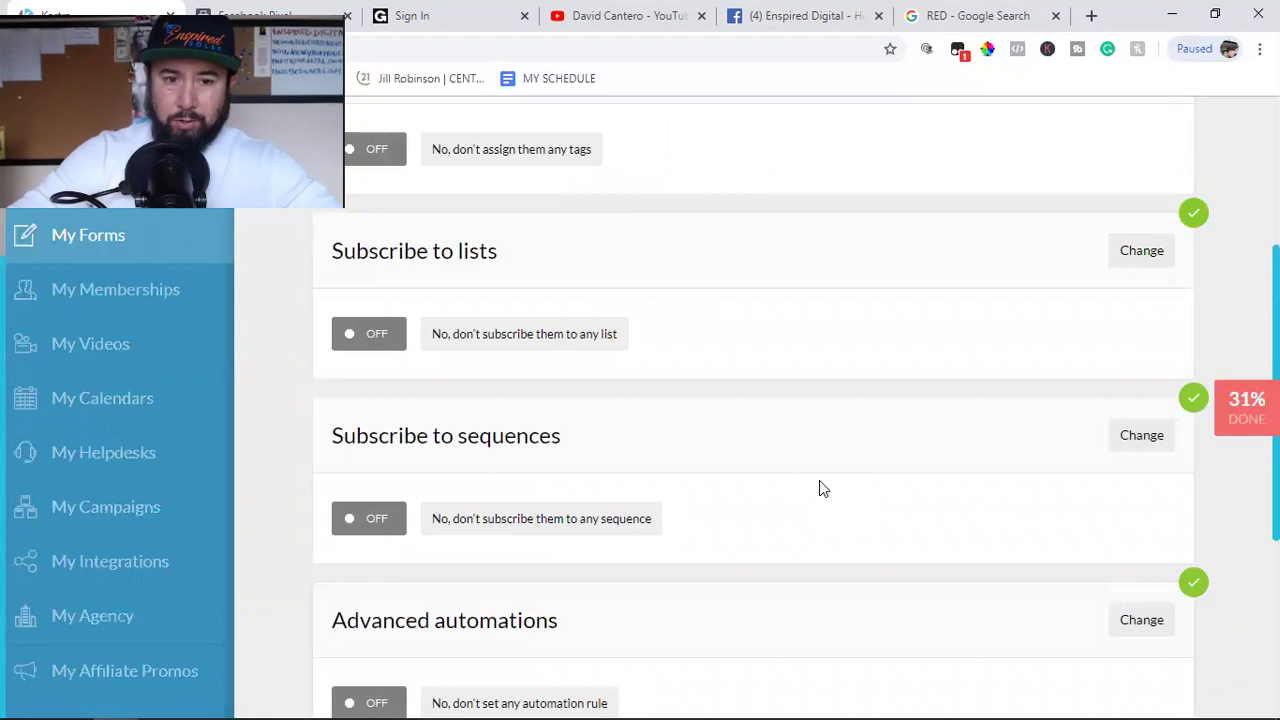
{"action": "scroll", "coordinate": [819, 486], "scroll_direction": "down", "scroll_amount": 5}
{"action": "left_click", "coordinate": [723, 463]}
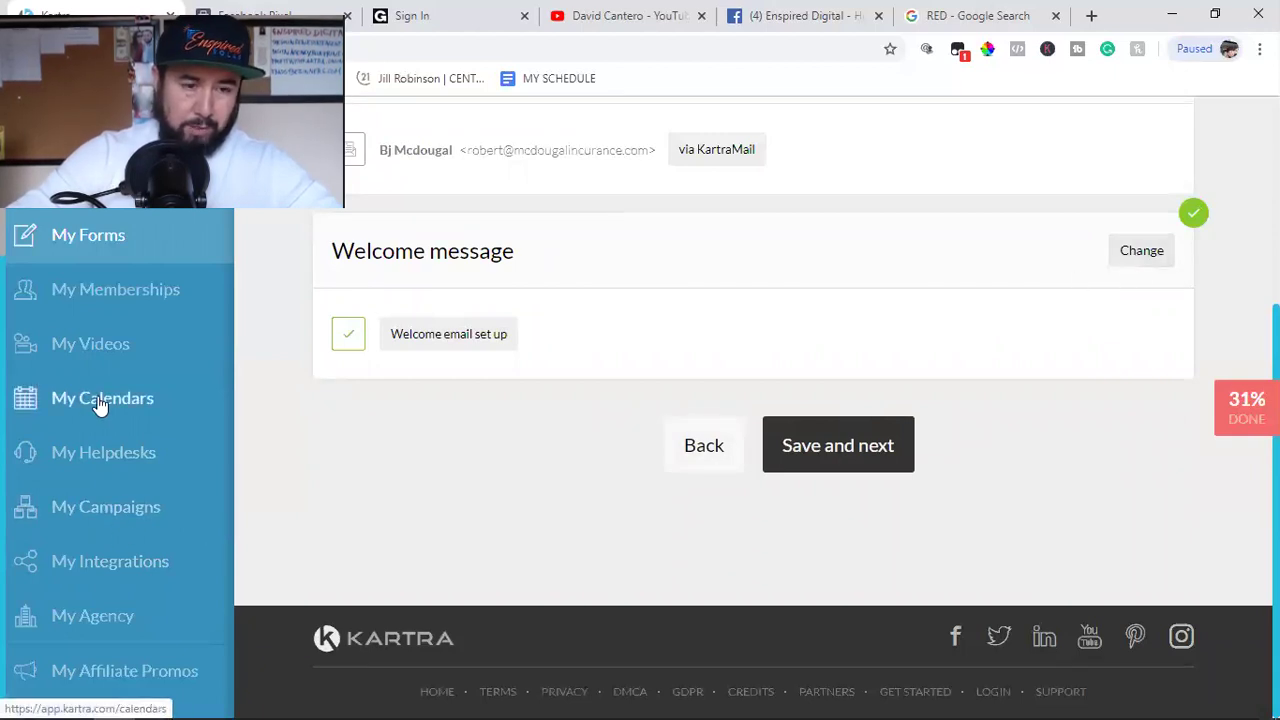
Step: Open My Memberships in a separate browser tab and go to its hosted files section
{"action": "right_click", "coordinate": [97, 296]}
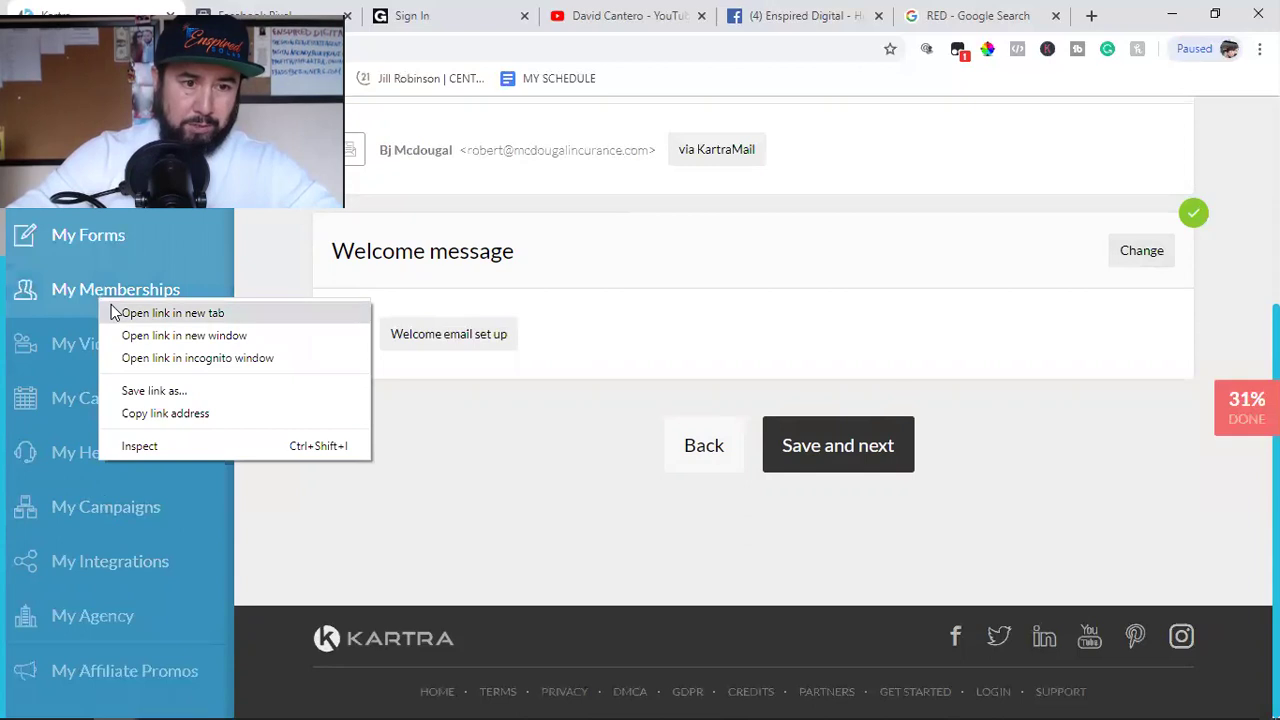
{"action": "left_click", "coordinate": [115, 308]}
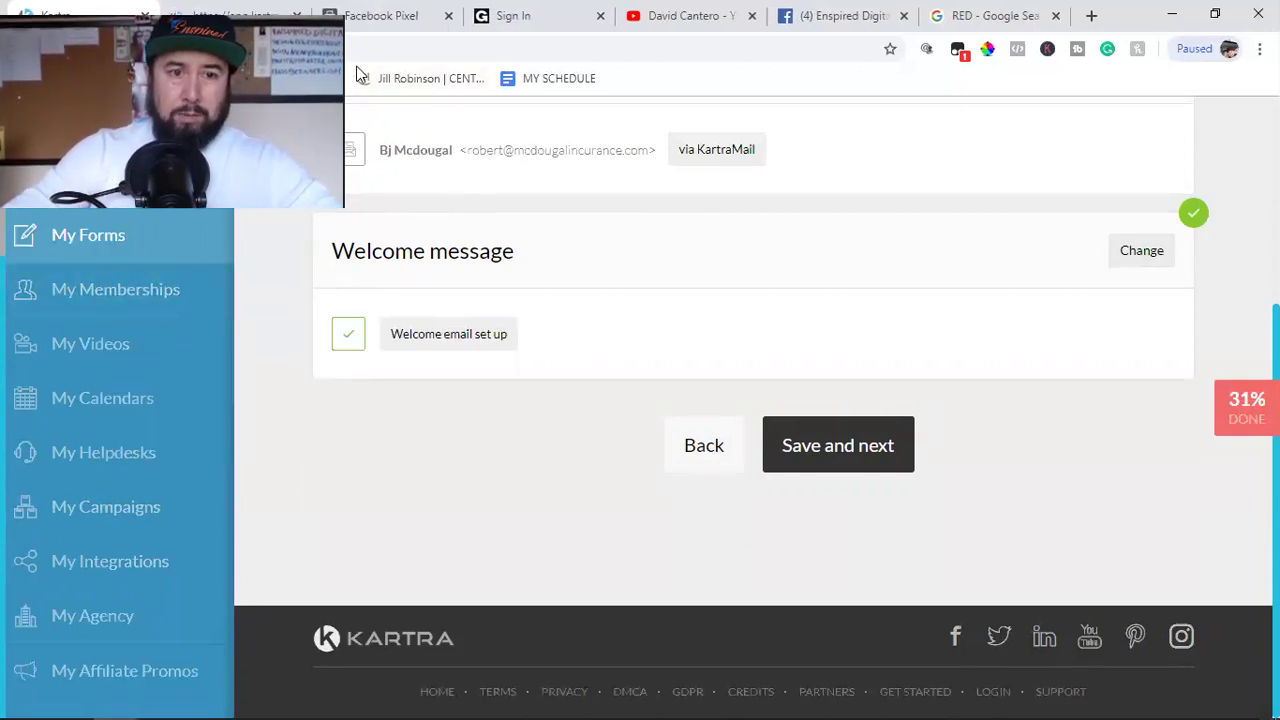
{"action": "left_click", "coordinate": [237, 15]}
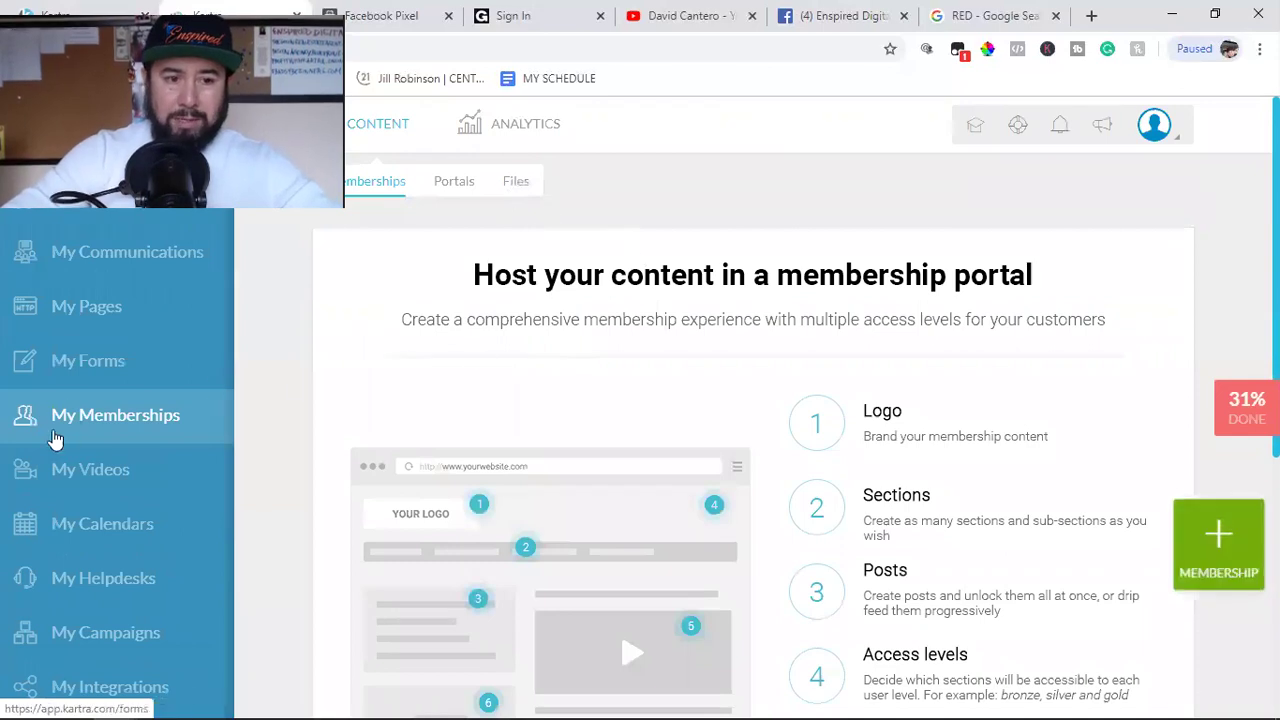
{"action": "left_click", "coordinate": [522, 186]}
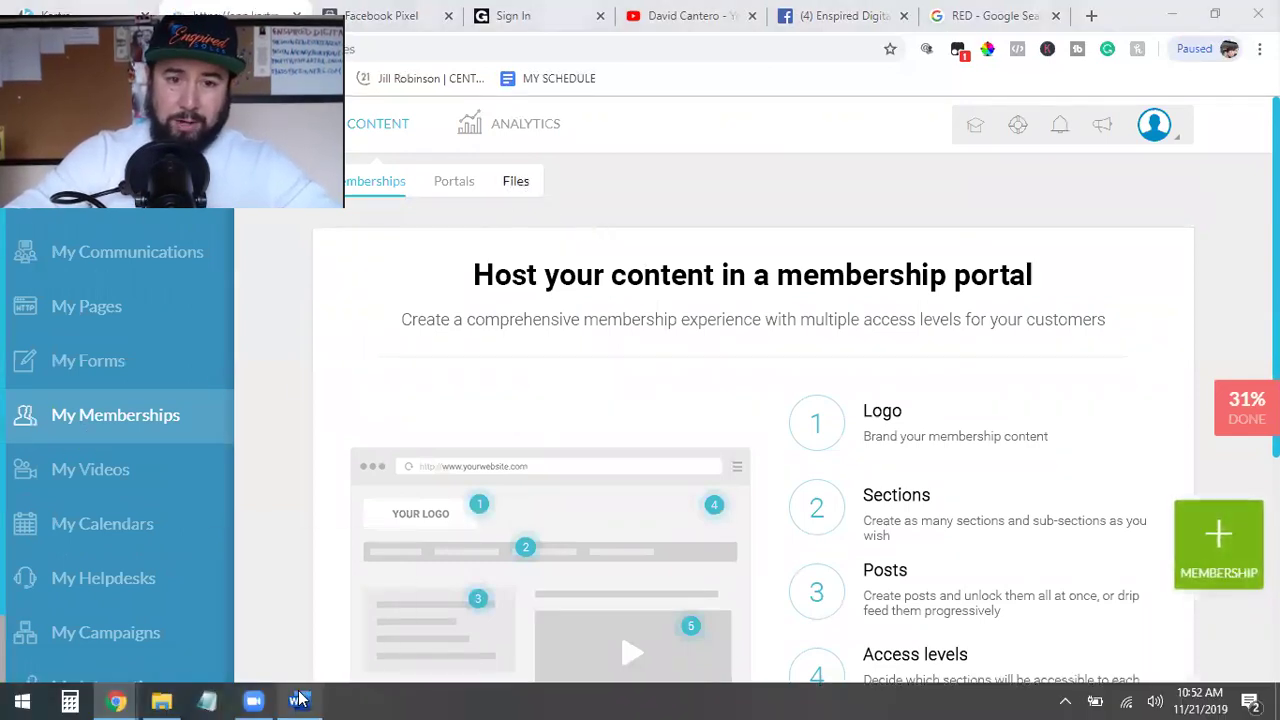
Step: Switch to the Word checklist, highlight the "Upload our Free Download" item, and return to the browser
{"action": "left_click", "coordinate": [300, 700]}
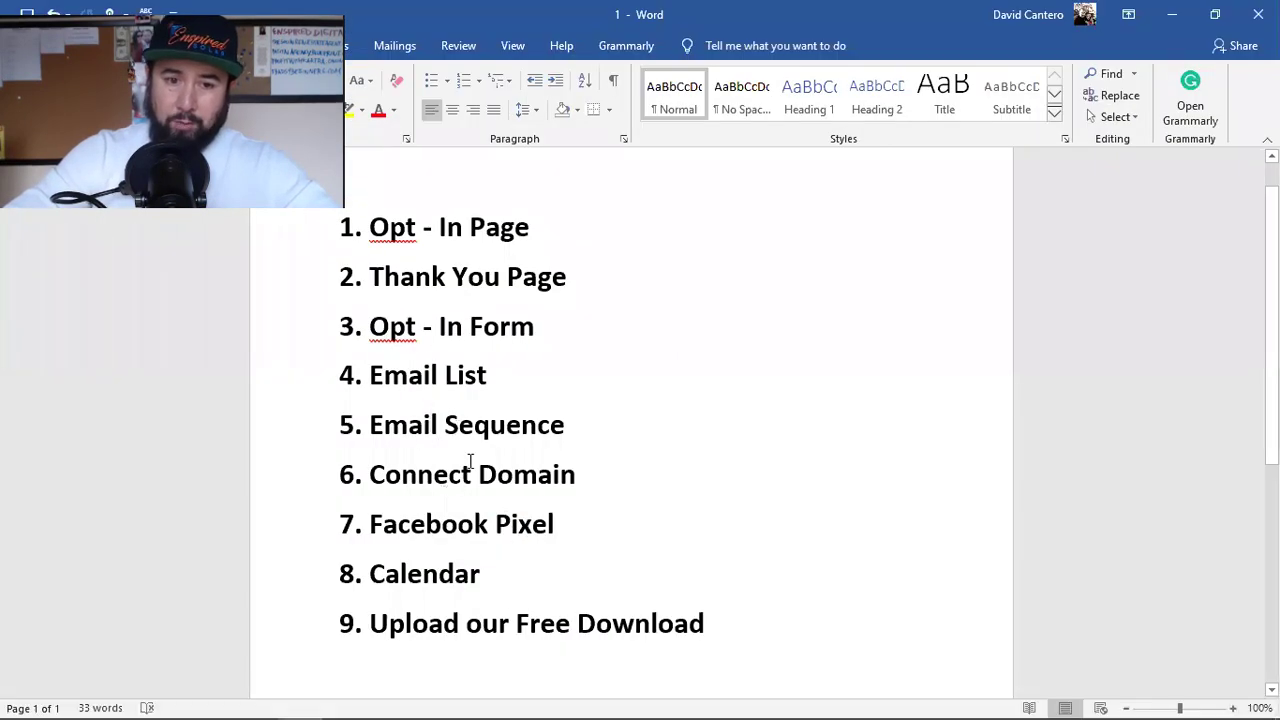
{"action": "double_click", "coordinate": [465, 623]}
{"action": "triple_click", "coordinate": [465, 623]}
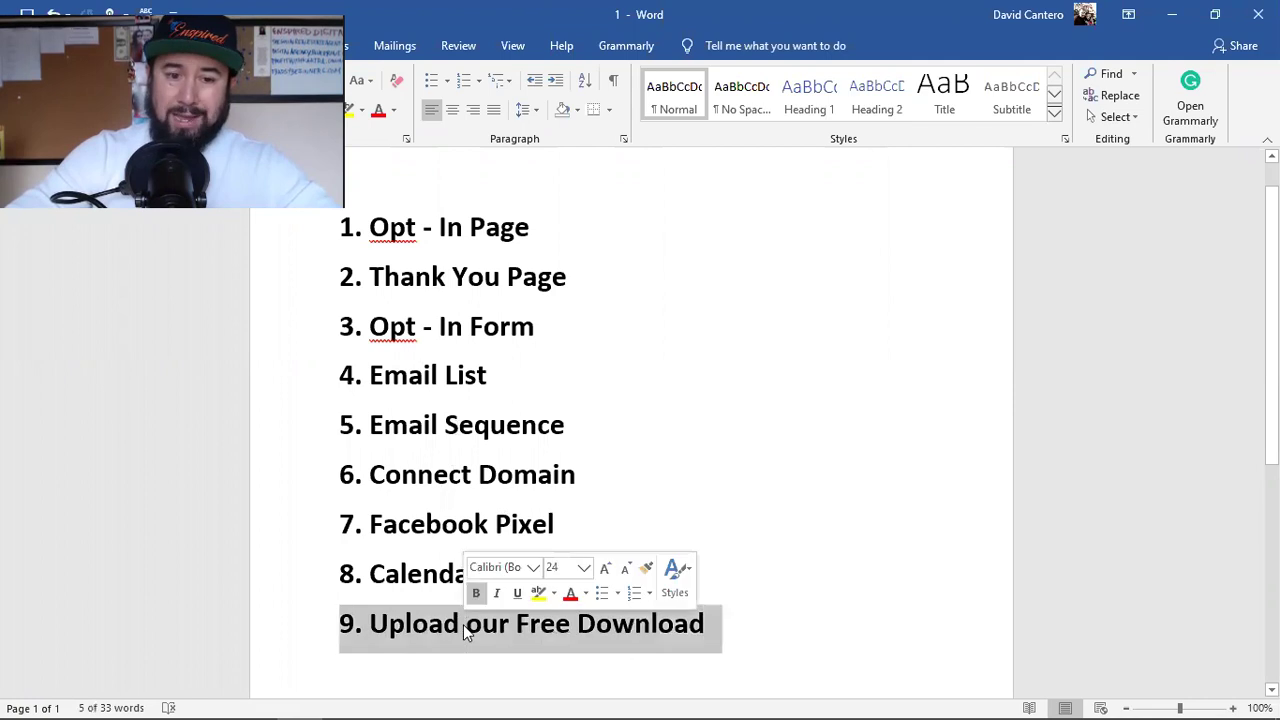
{"action": "left_click", "coordinate": [1170, 14]}
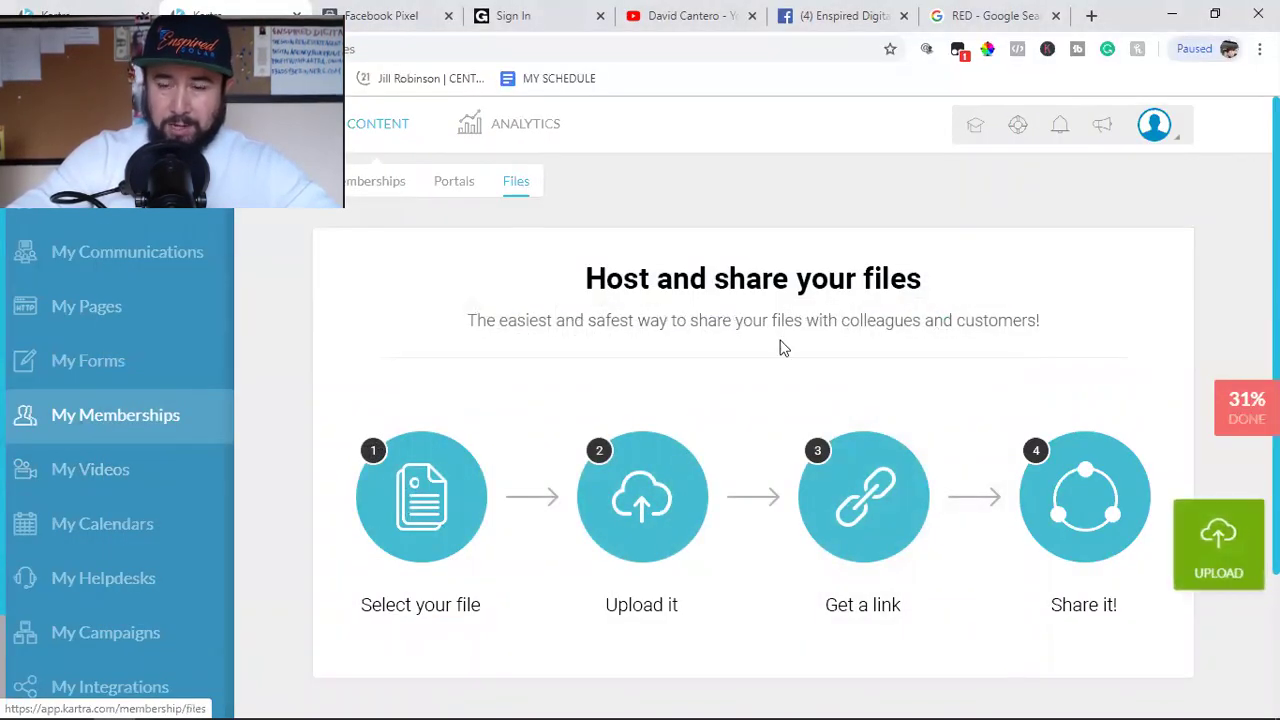
Step: Upload the PDF "5 Reasons 2" from Downloads to the hosted files under the Free Download category
{"action": "left_click", "coordinate": [1200, 544]}
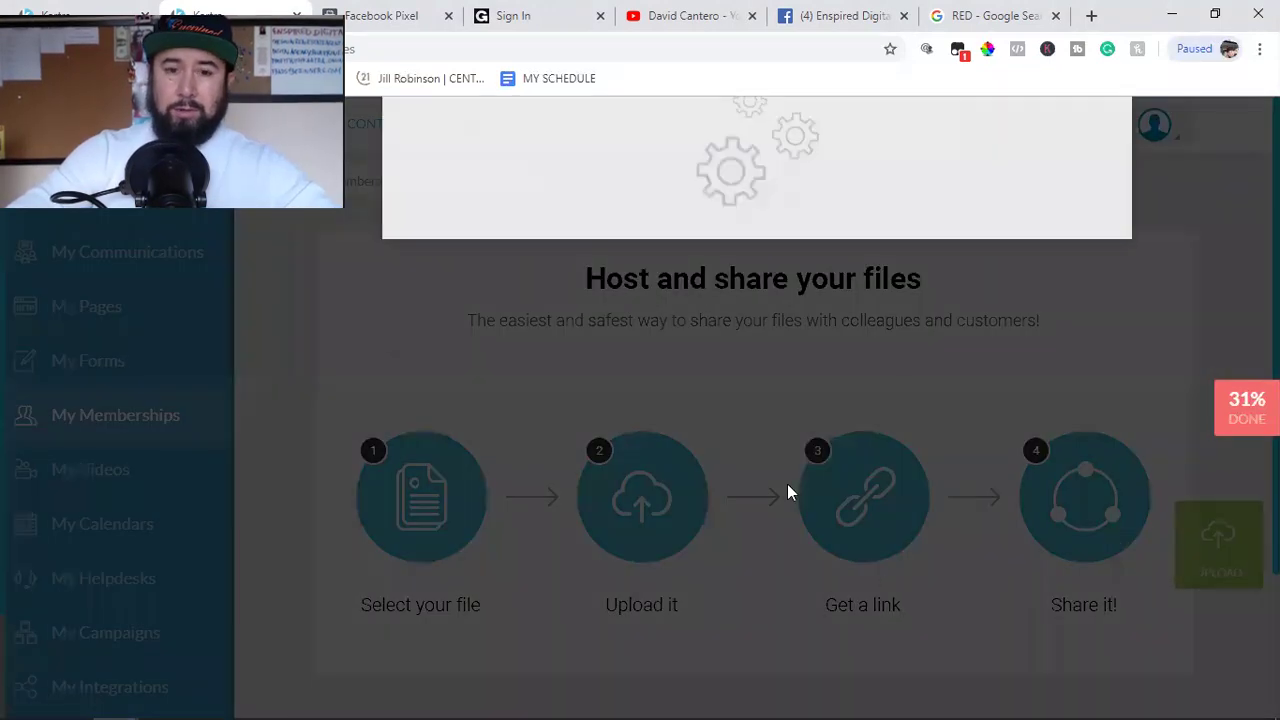
{"action": "left_click", "coordinate": [520, 285]}
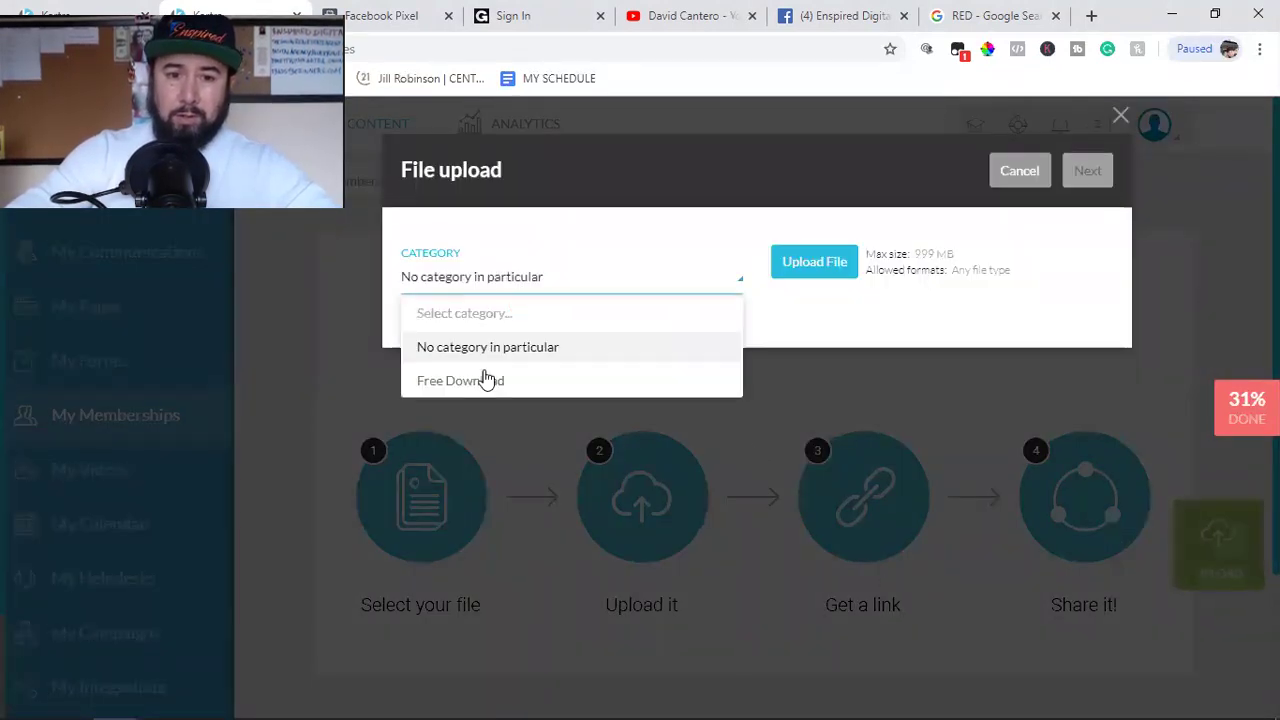
{"action": "left_click", "coordinate": [465, 382]}
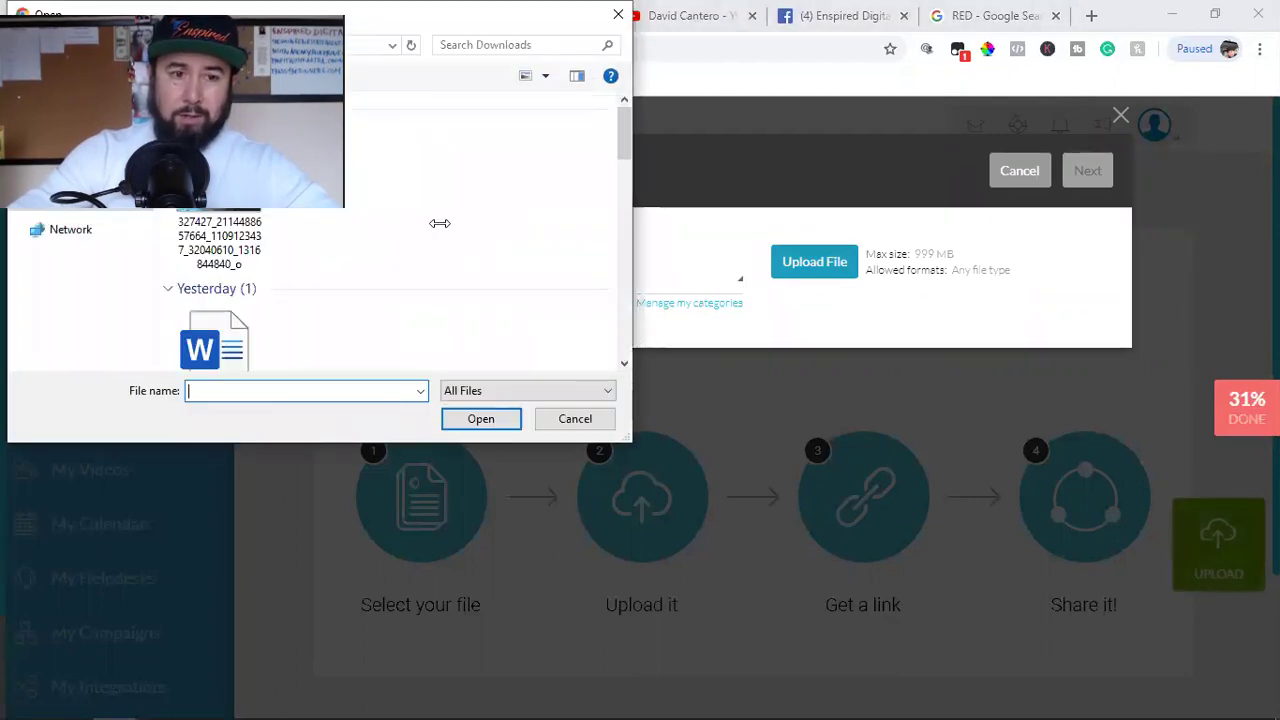
{"action": "left_click", "coordinate": [80, 142]}
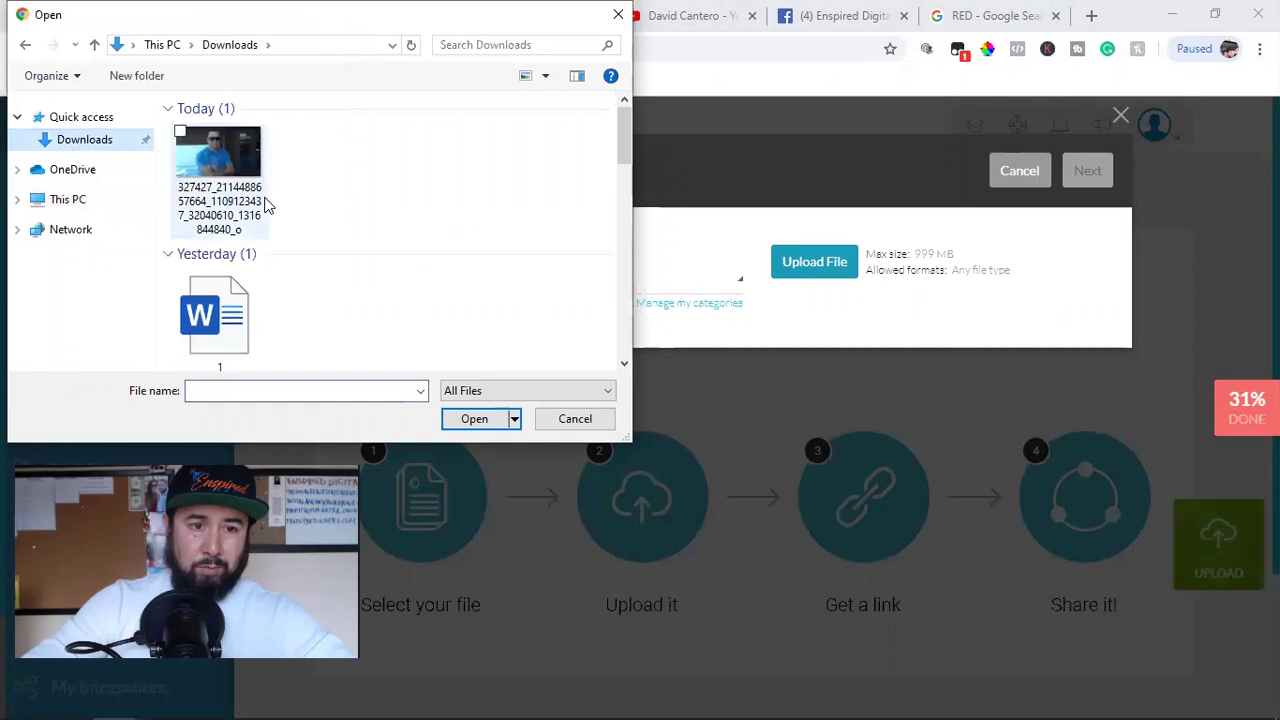
{"action": "scroll", "coordinate": [370, 278], "scroll_direction": "down", "scroll_amount": 3}
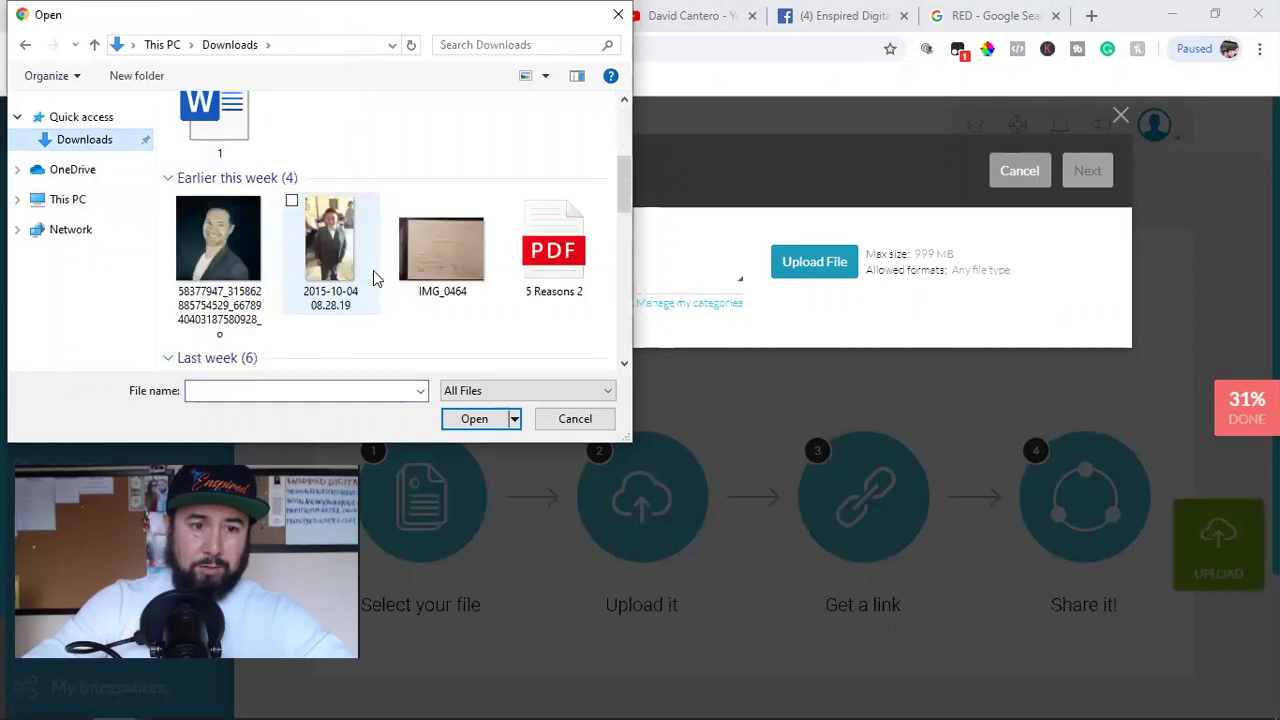
{"action": "left_click", "coordinate": [548, 266]}
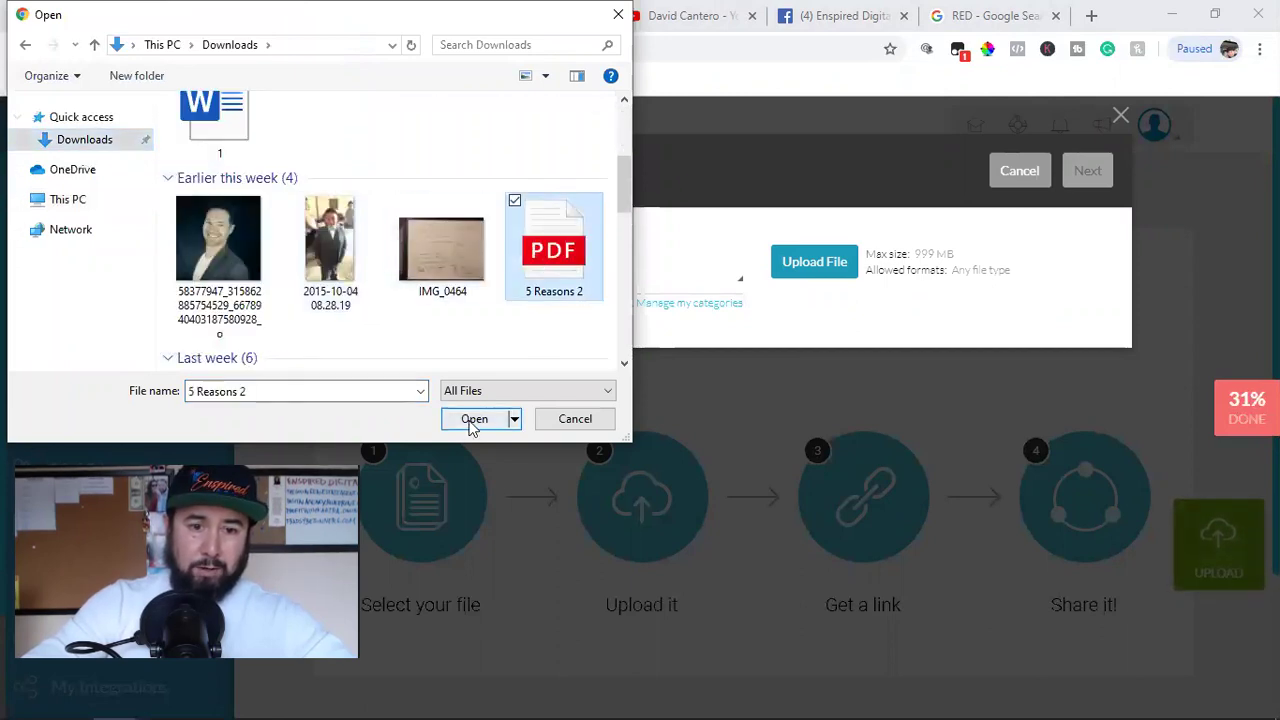
{"action": "left_click", "coordinate": [474, 419]}
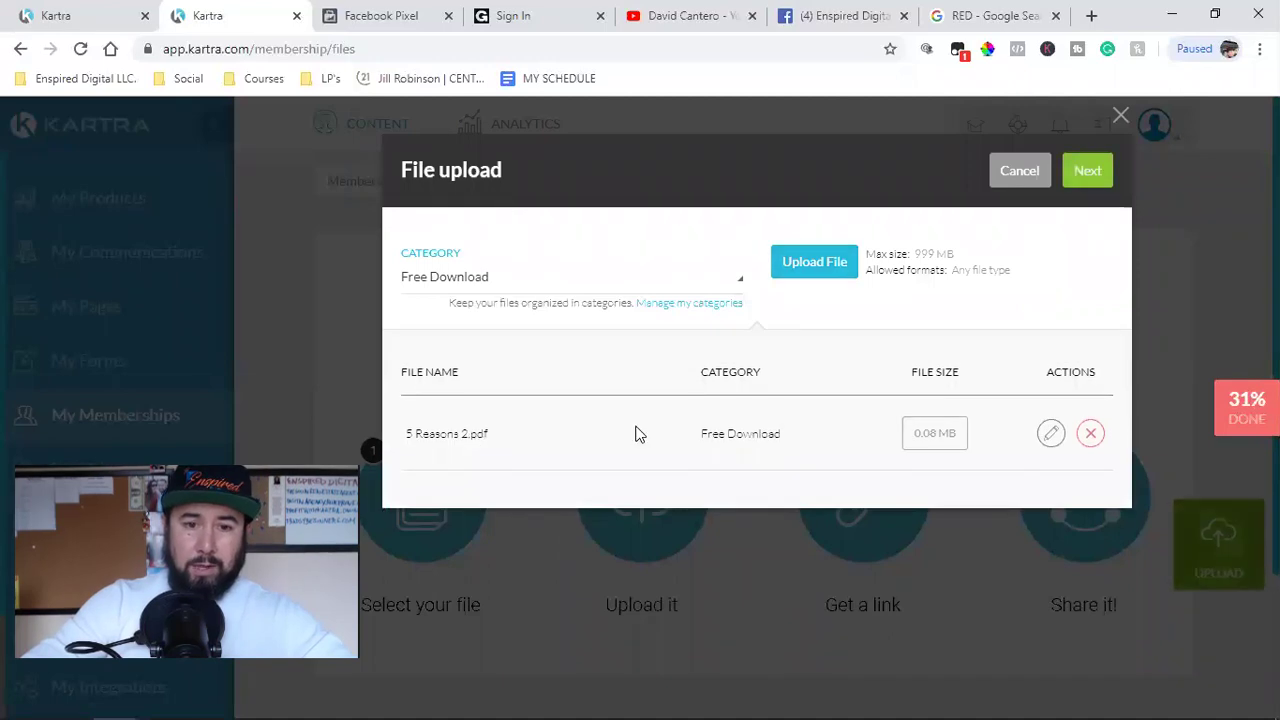
{"action": "left_click", "coordinate": [1086, 172]}
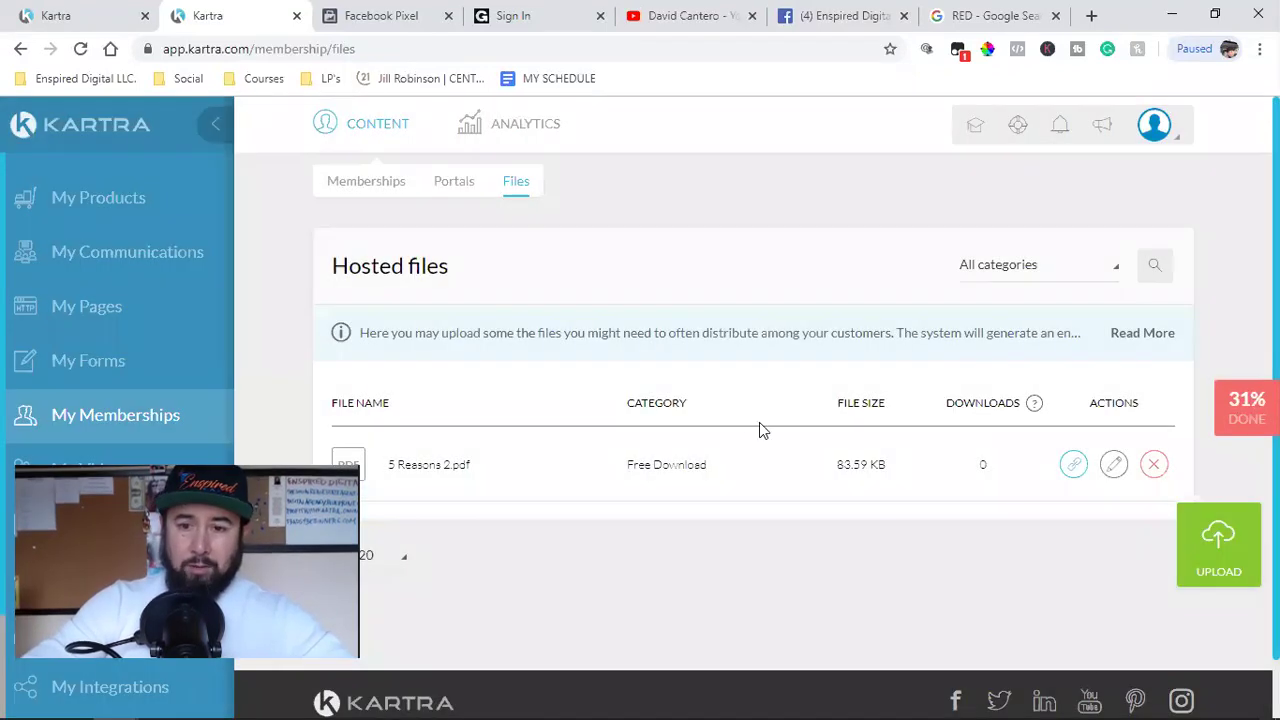
Step: Copy the direct link to 5 Reasons 2.pdf, close the files tab, and reopen the form's welcome message for editing
{"action": "left_click", "coordinate": [1076, 466]}
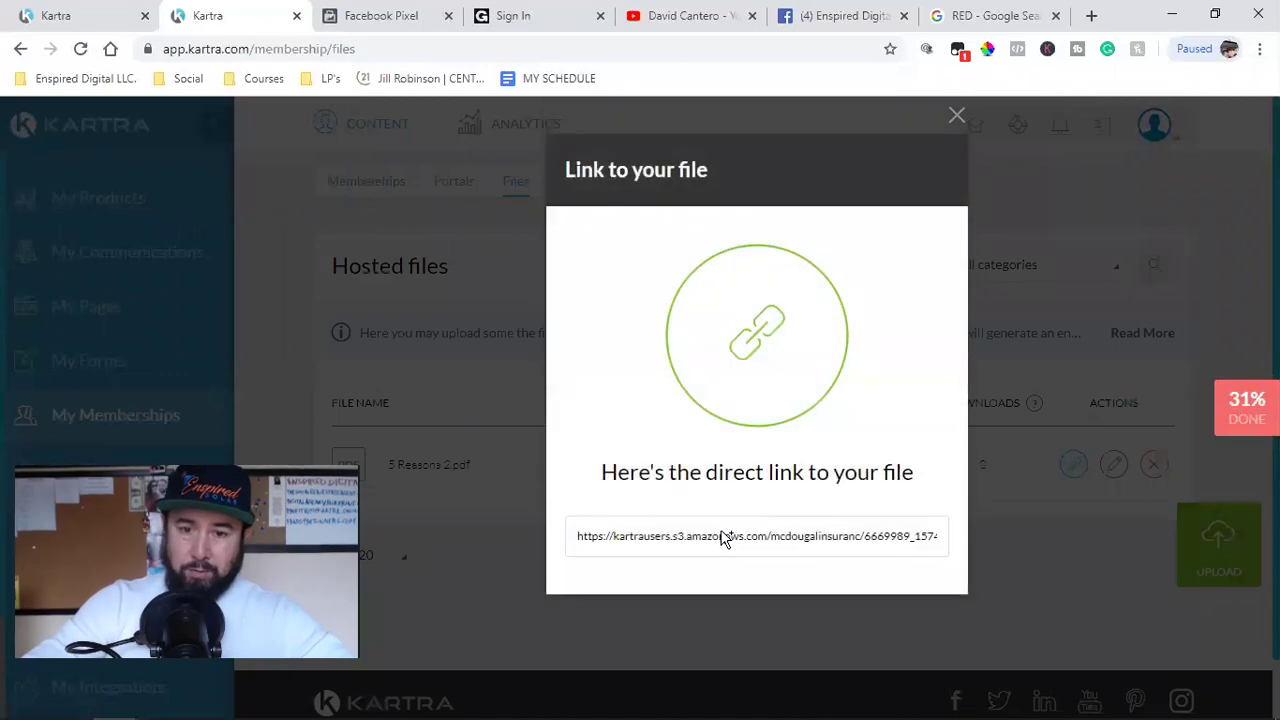
{"action": "left_click", "coordinate": [724, 538]}
{"action": "right_click", "coordinate": [720, 538]}
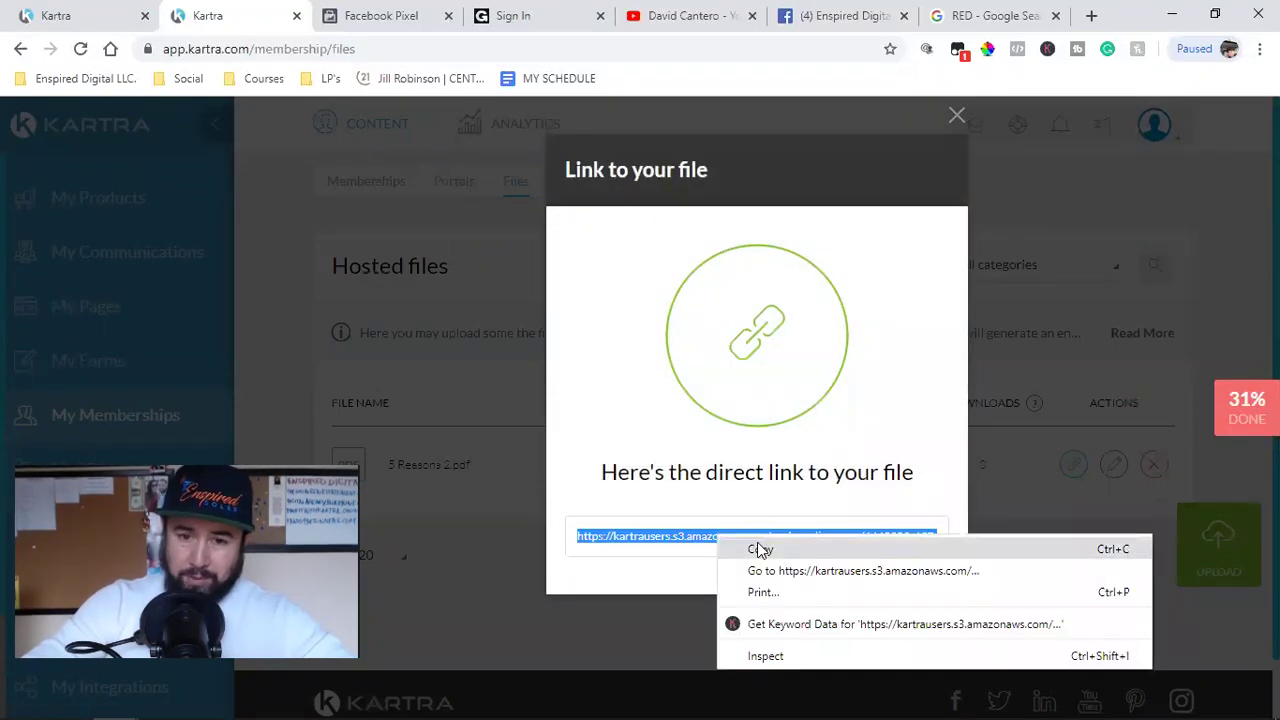
{"action": "left_click", "coordinate": [760, 546]}
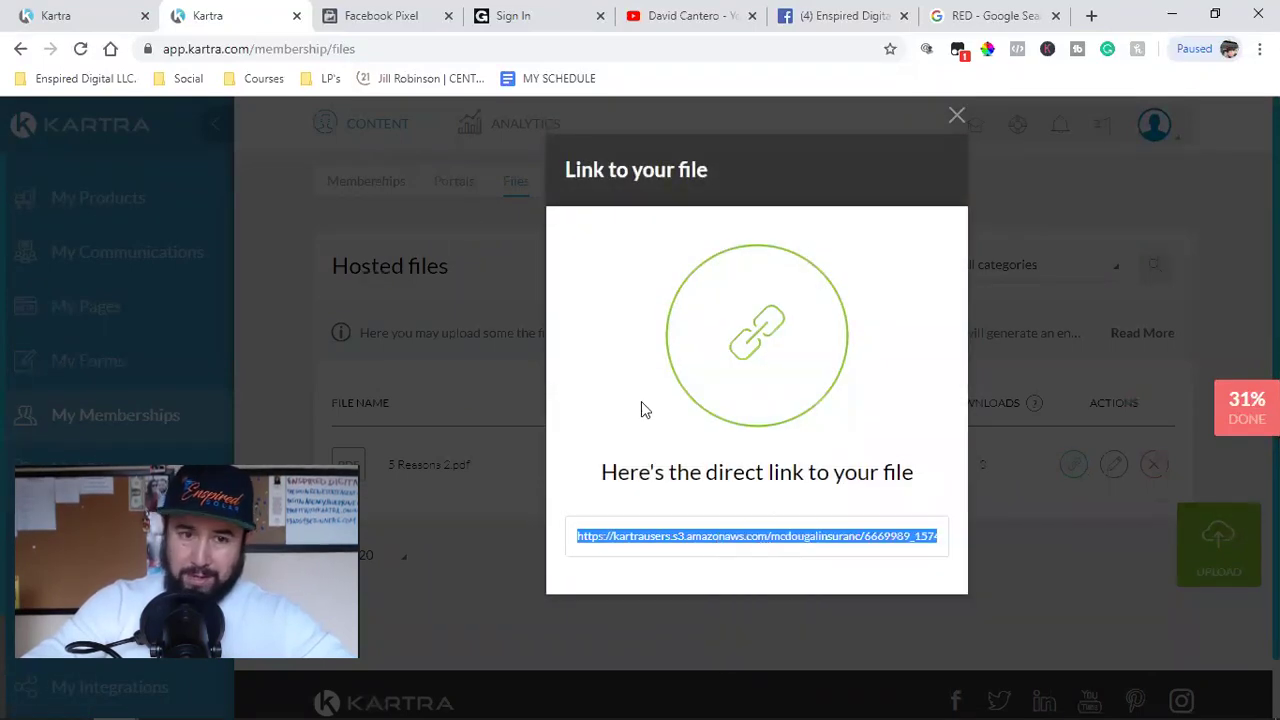
{"action": "left_click", "coordinate": [297, 17]}
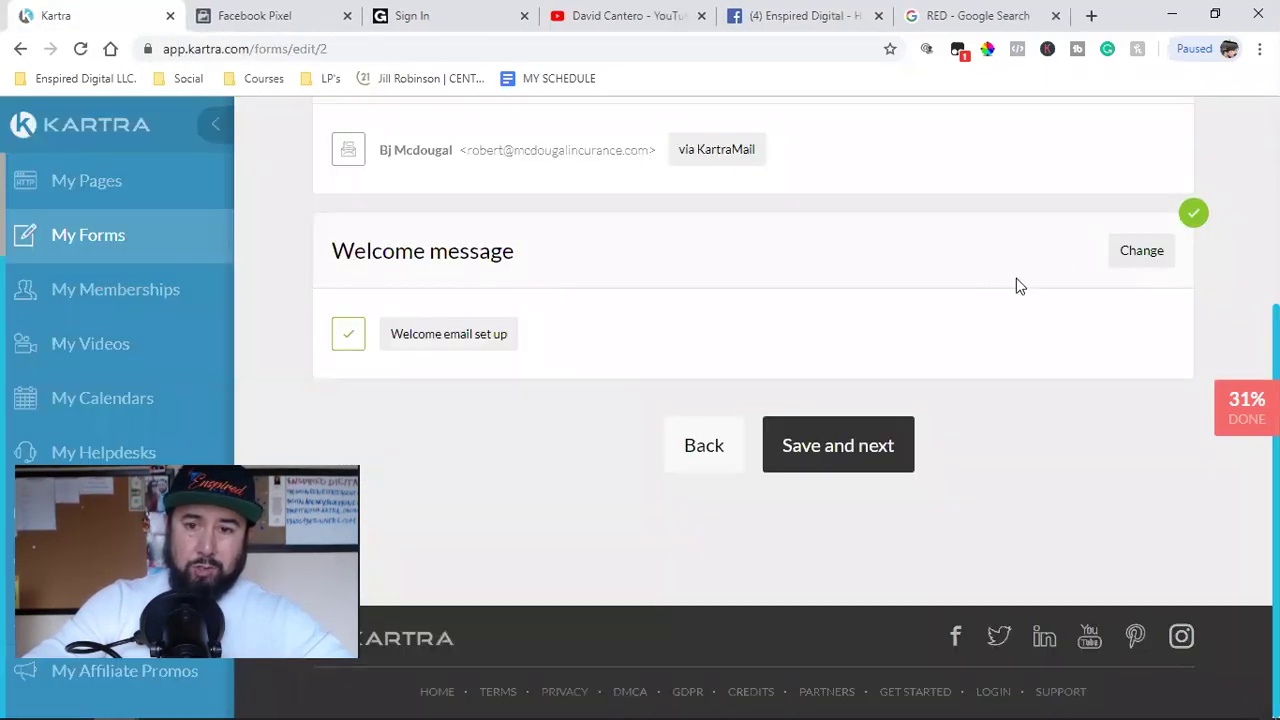
{"action": "left_click", "coordinate": [1143, 249]}
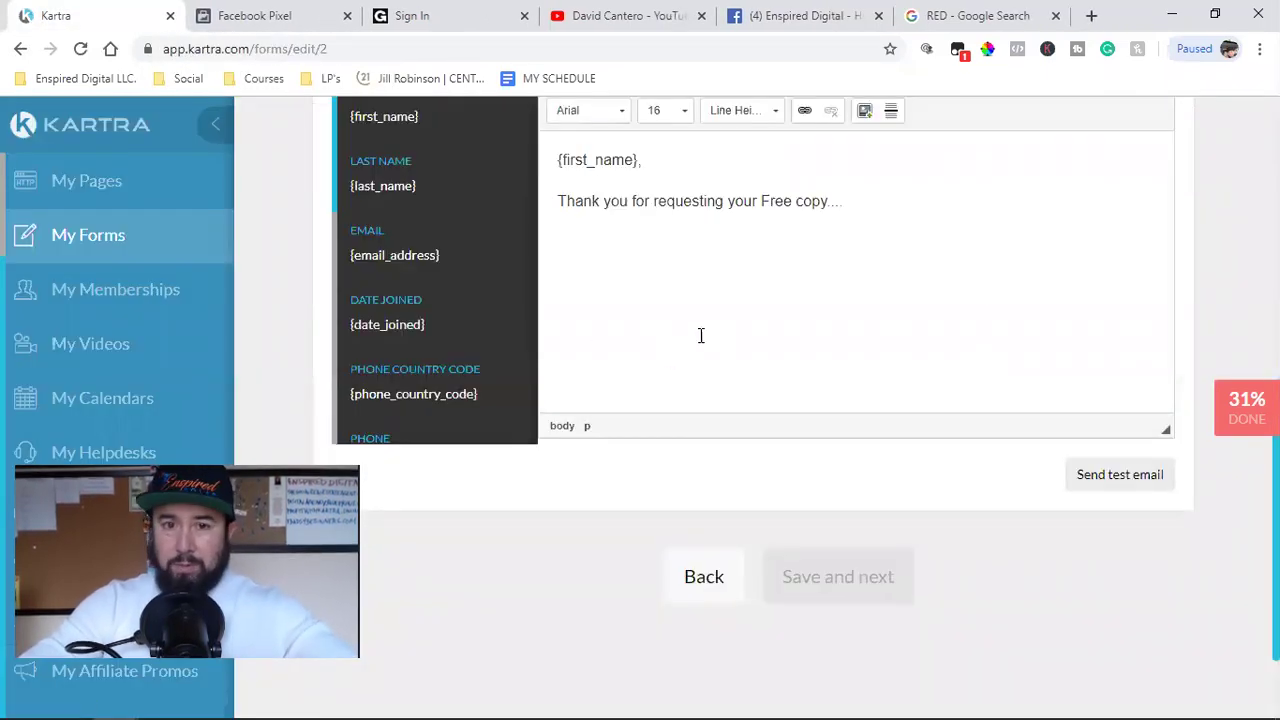
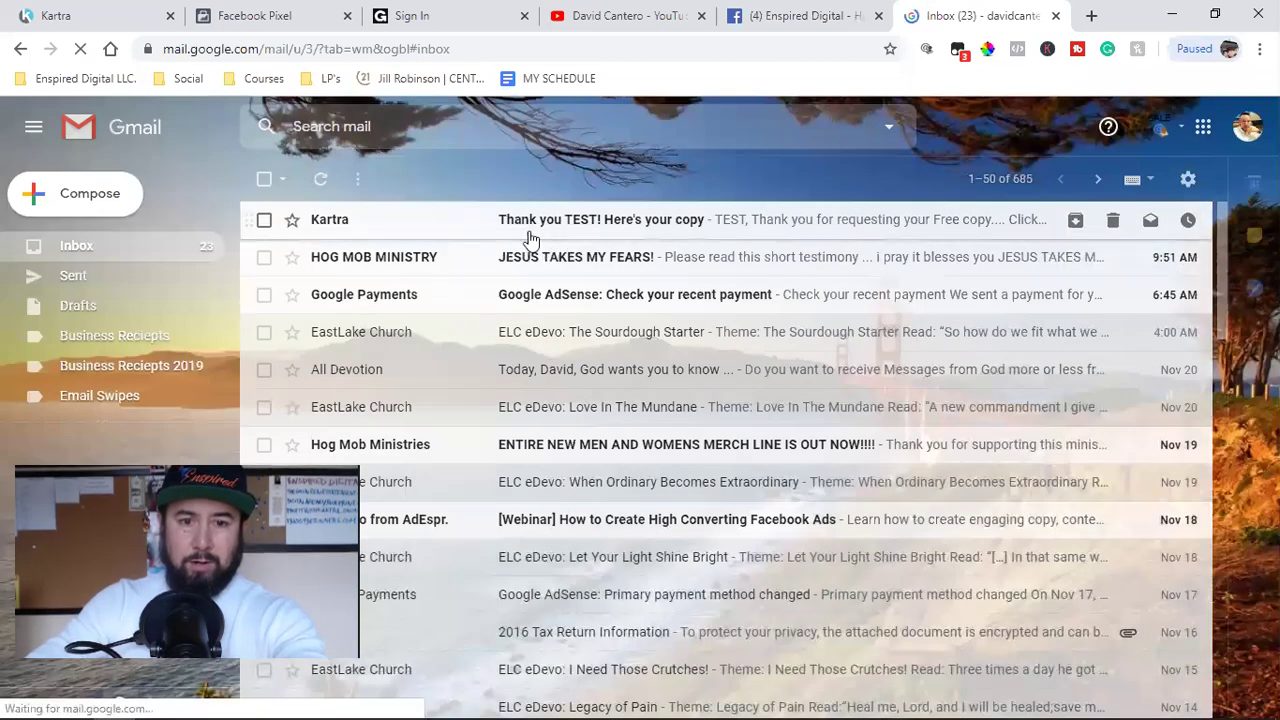
Step: Open the Kartra test email in Gmail, follow its "Click here to download now!" link, and check the PDF and its download option before closing it
{"action": "left_click", "coordinate": [605, 229]}
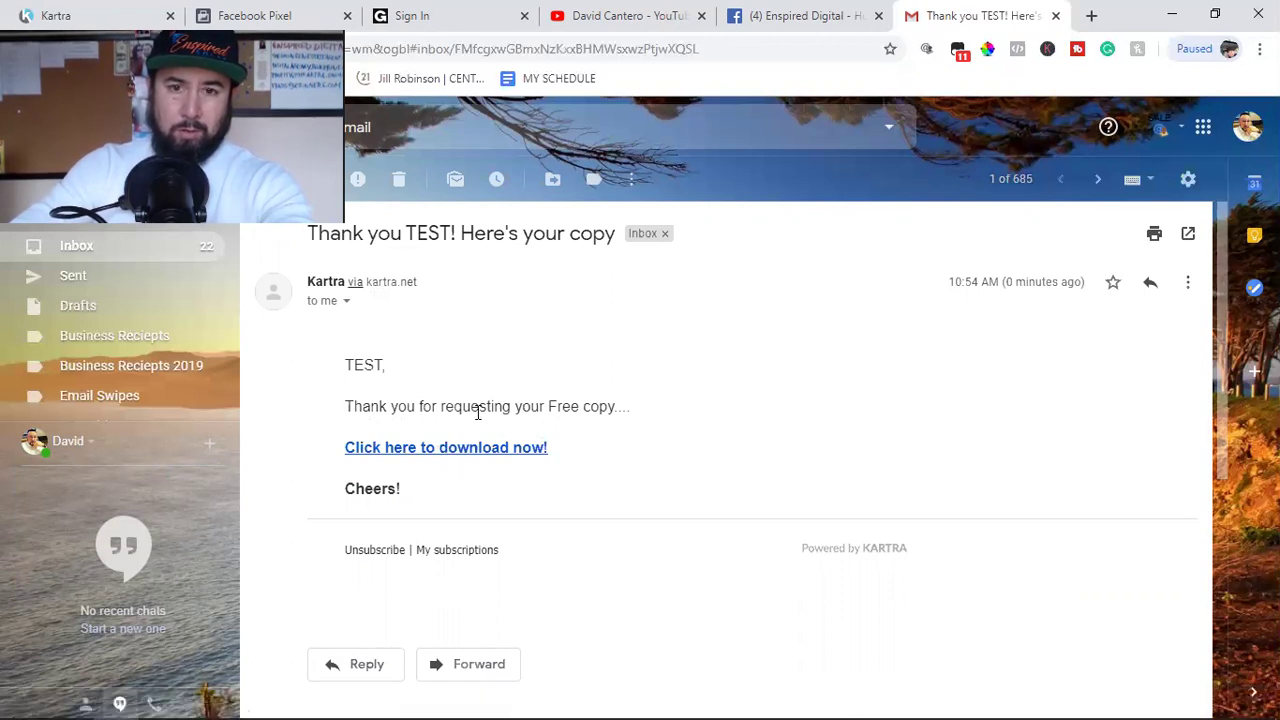
{"action": "left_click", "coordinate": [420, 450]}
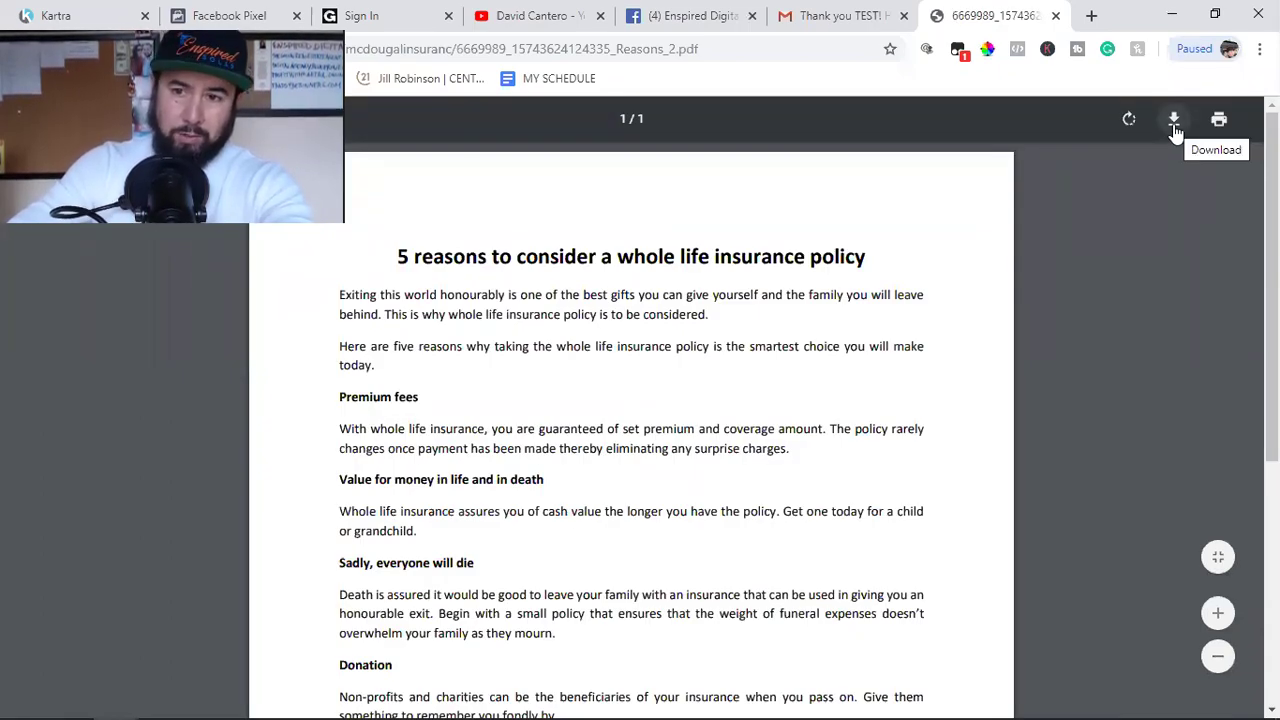
{"action": "left_click", "coordinate": [1175, 125]}
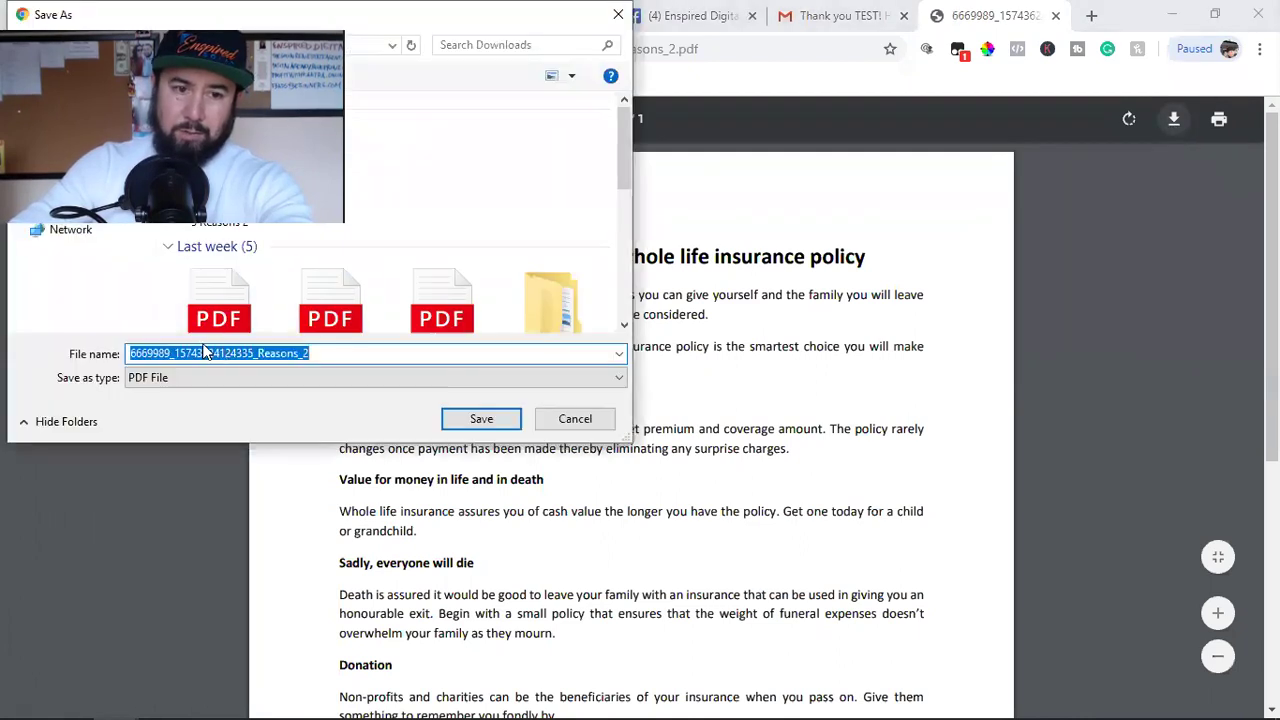
{"action": "left_click", "coordinate": [583, 419]}
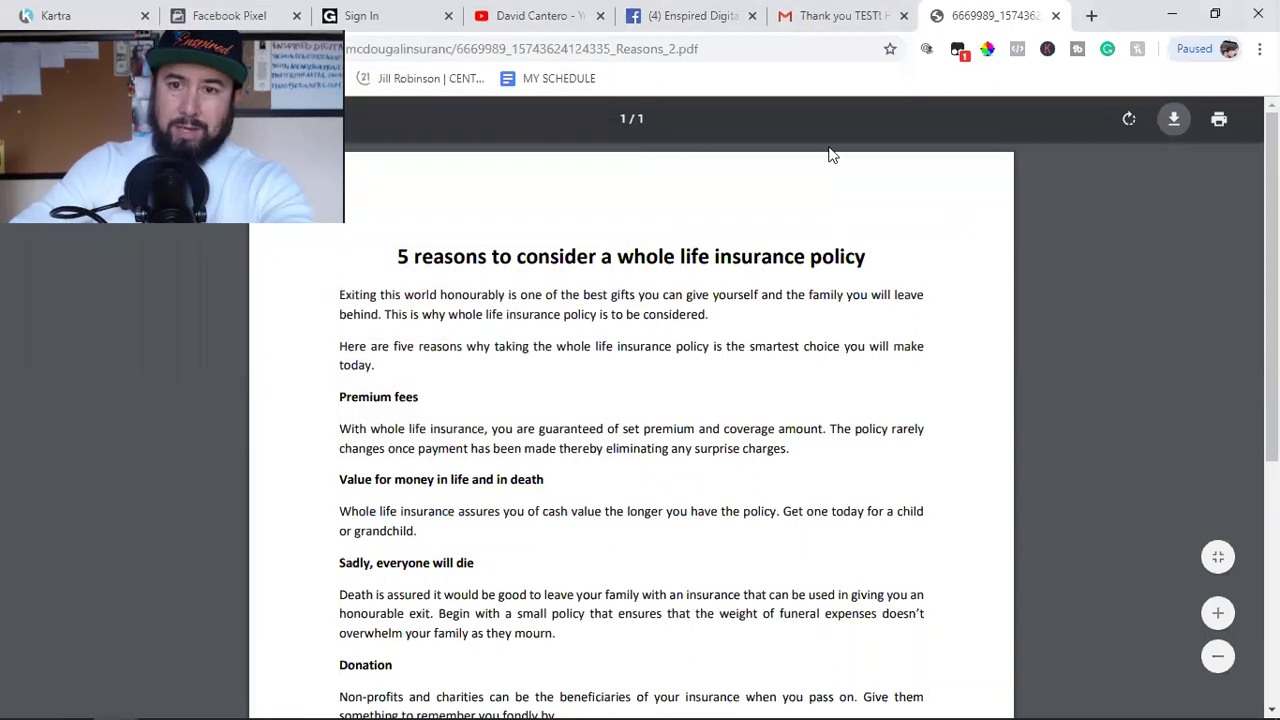
{"action": "key", "text": "ctrl+w"}
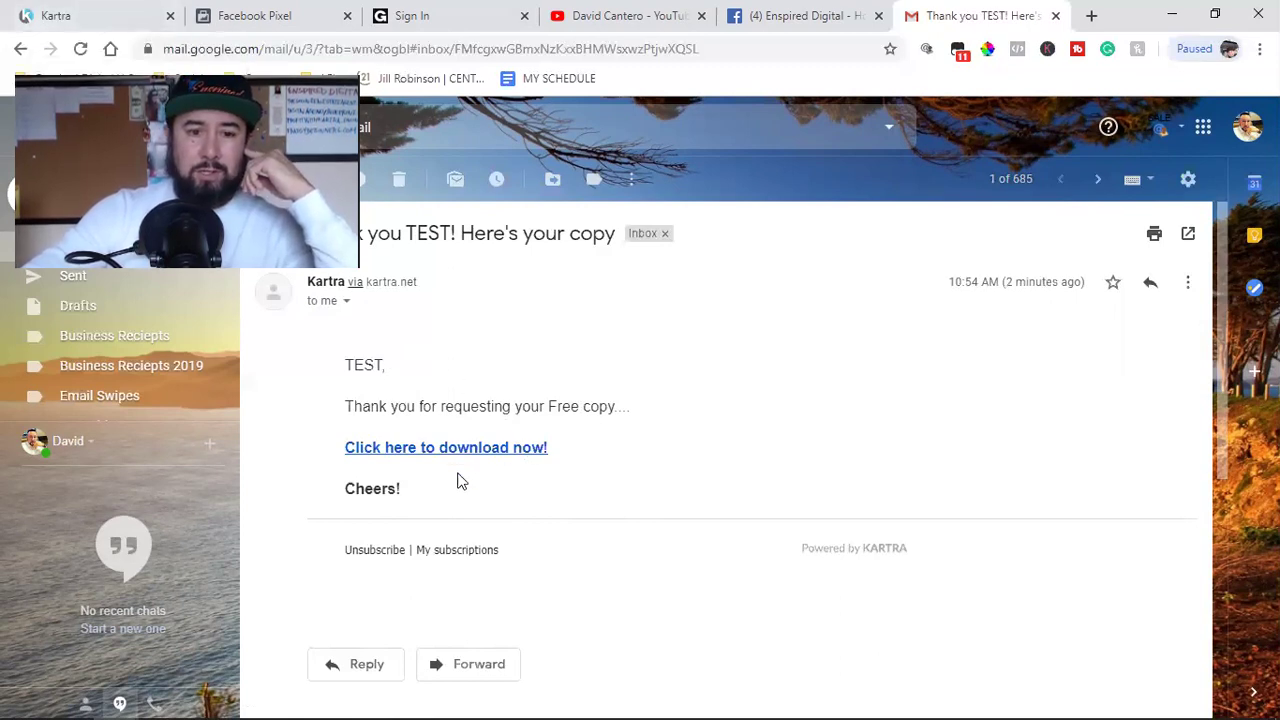
Step: Return to the Kartra form, dismiss the test email notice, save the welcome message, and continue to the Automations stage
{"action": "left_click", "coordinate": [141, 10]}
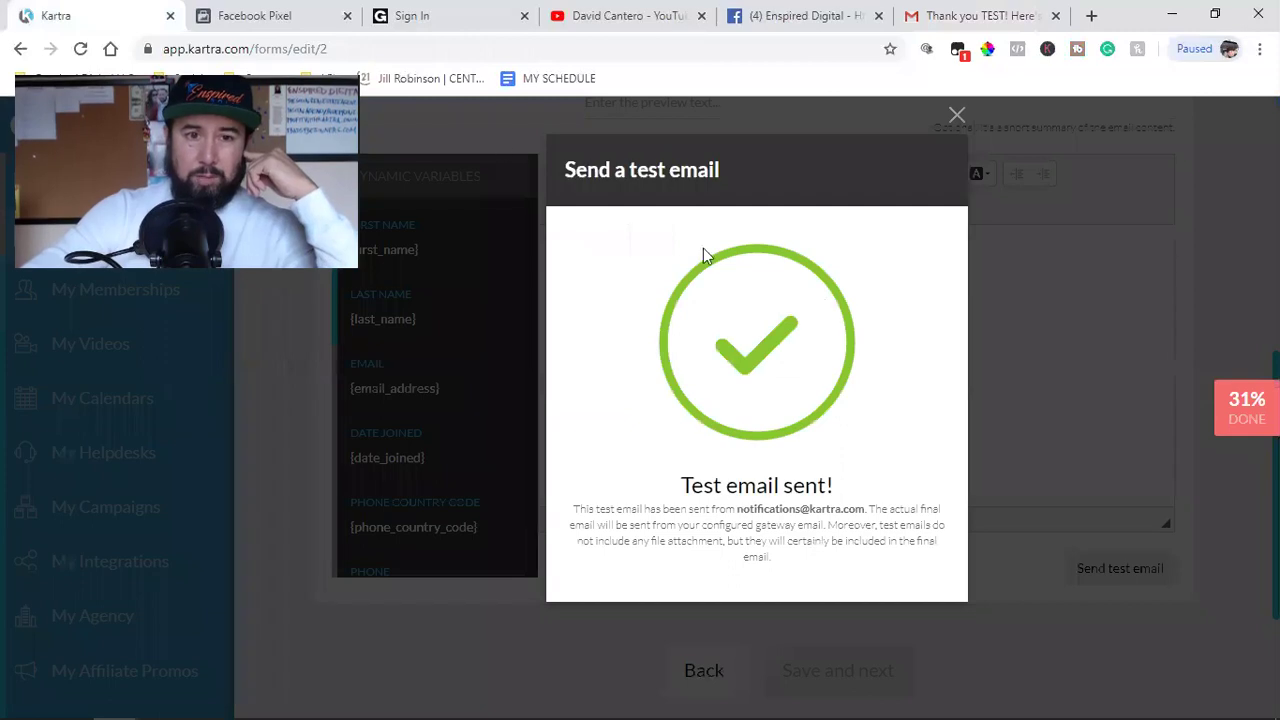
{"action": "left_click", "coordinate": [956, 117]}
{"action": "scroll", "coordinate": [1064, 387], "scroll_direction": "up", "scroll_amount": 4}
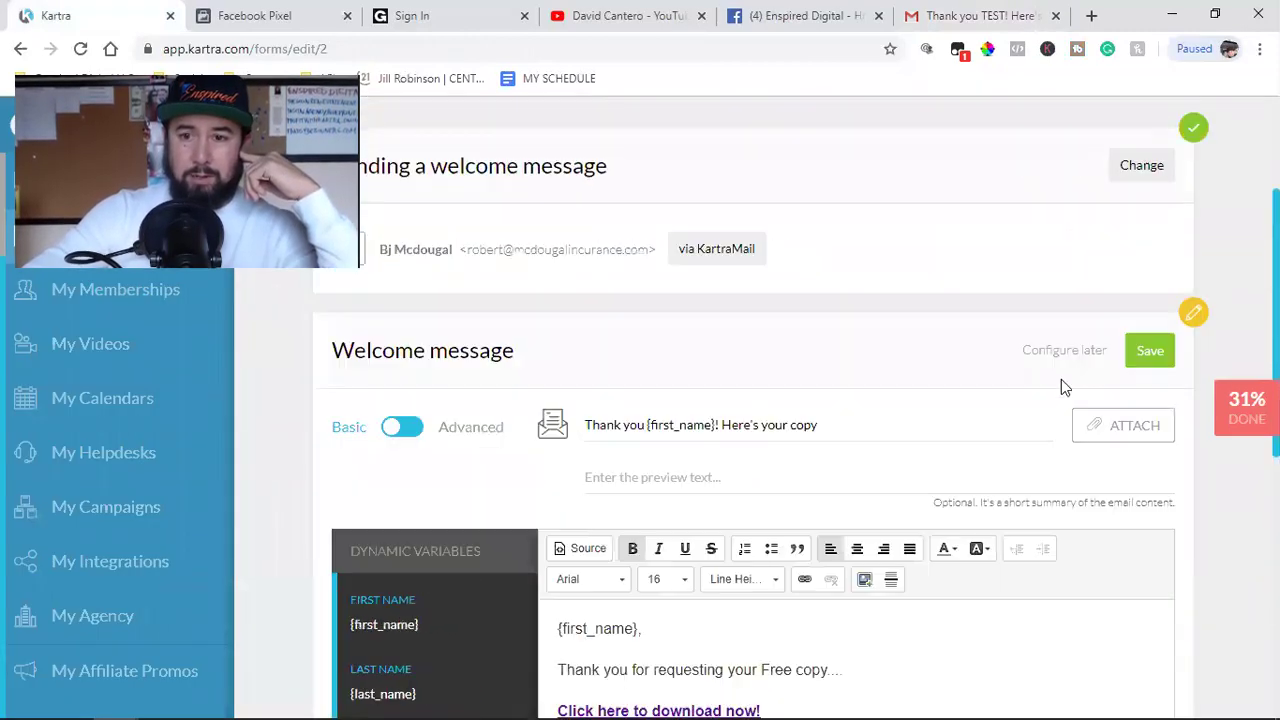
{"action": "left_click", "coordinate": [1150, 360]}
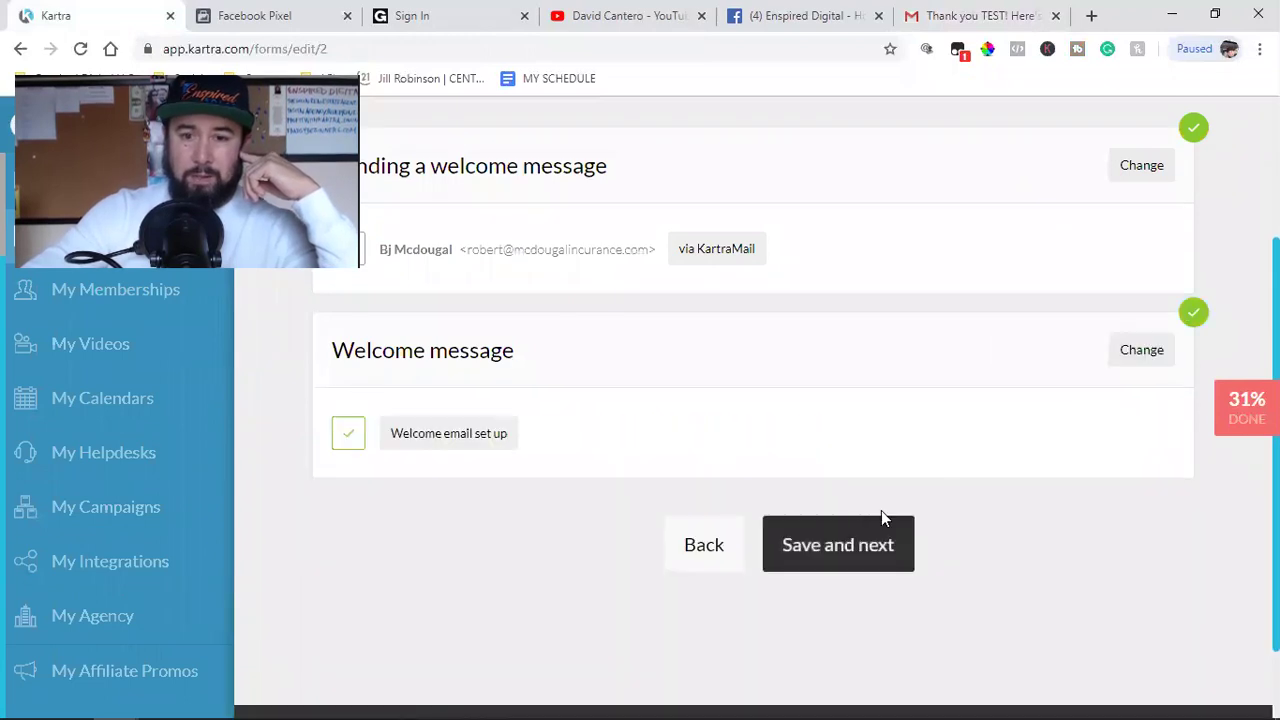
{"action": "left_click", "coordinate": [820, 553]}
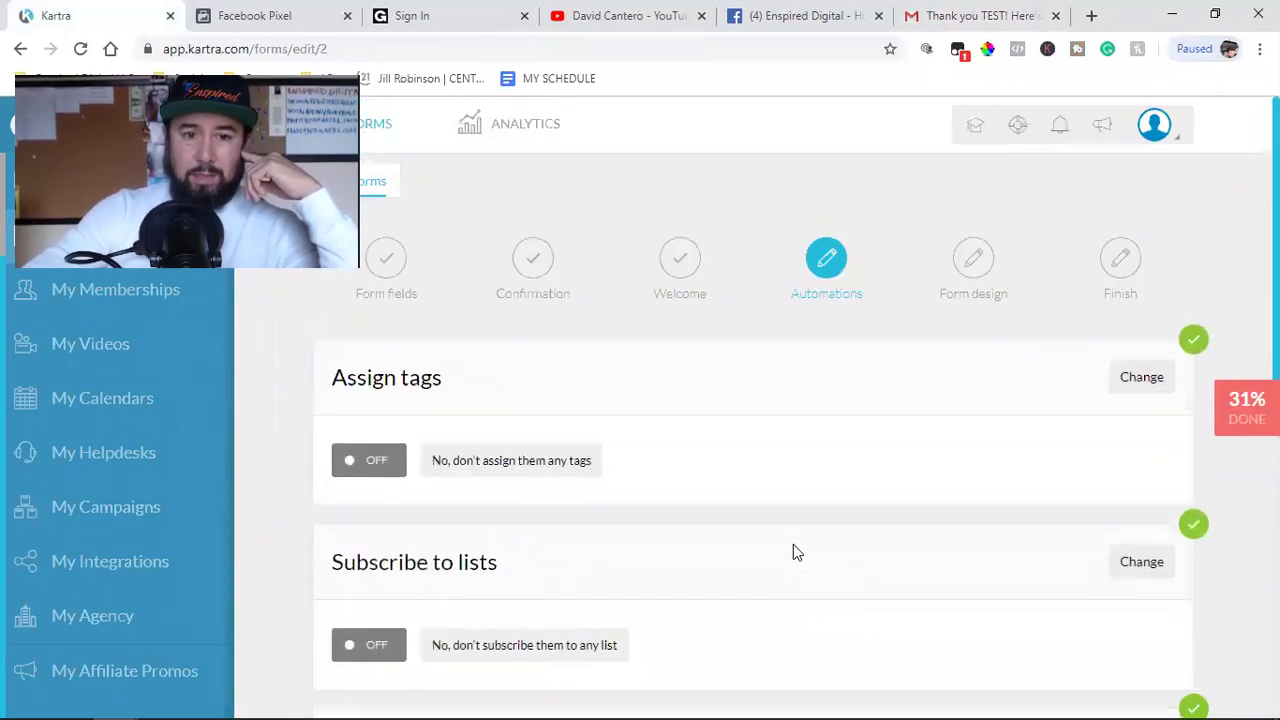
Step: Set the form to subscribe users to the existing Free Download list and save the list subscription
{"action": "scroll", "coordinate": [620, 460], "scroll_direction": "down", "scroll_amount": 1}
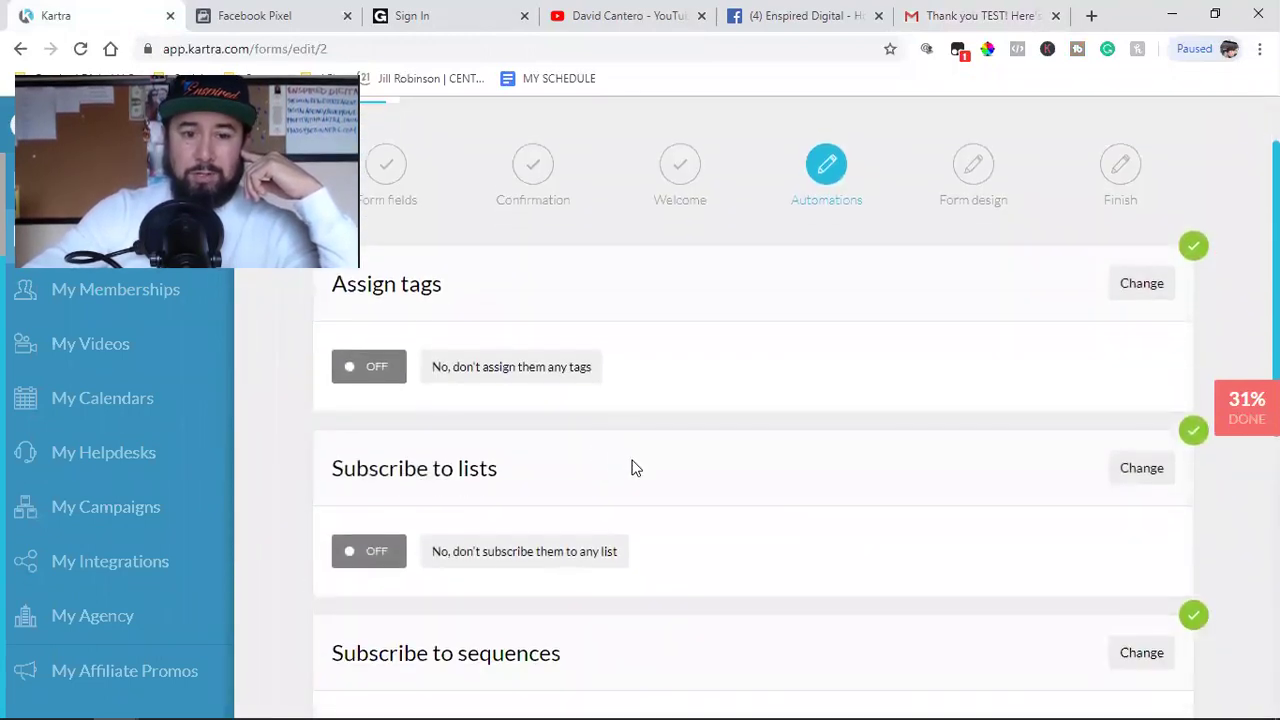
{"action": "left_click", "coordinate": [1141, 468]}
{"action": "left_click", "coordinate": [898, 550]}
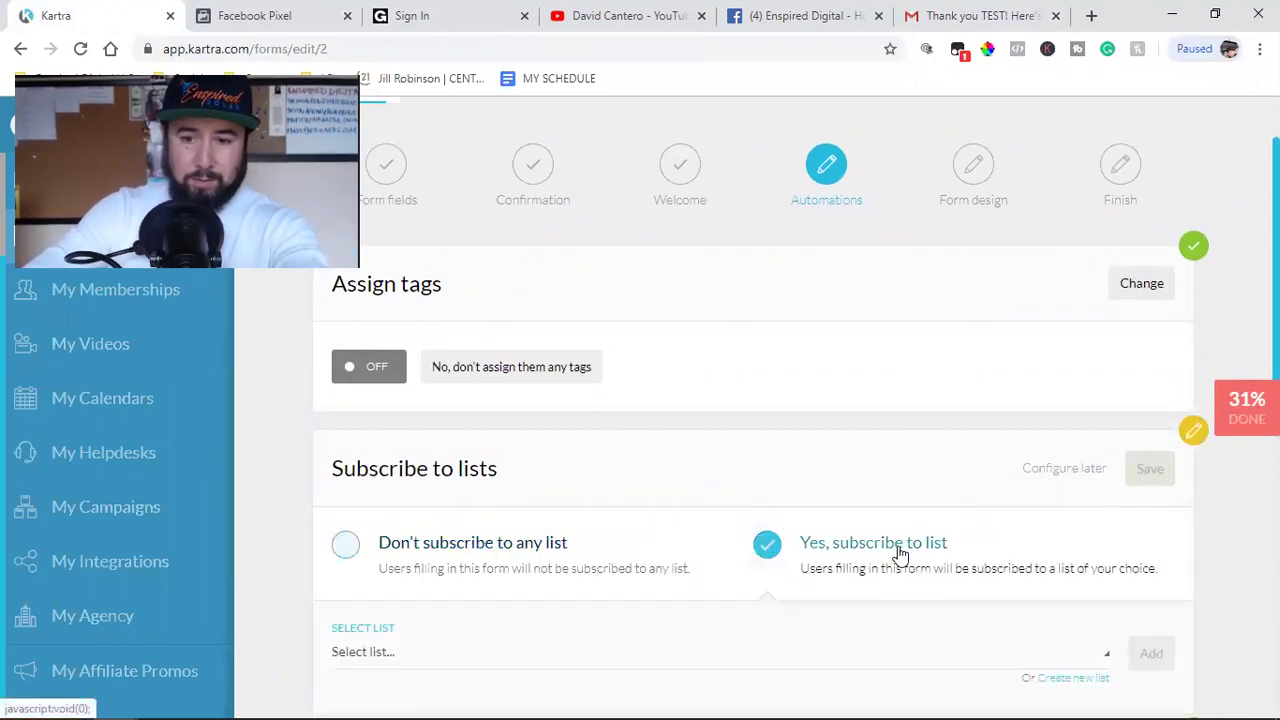
{"action": "scroll", "coordinate": [910, 553], "scroll_direction": "down", "scroll_amount": 2}
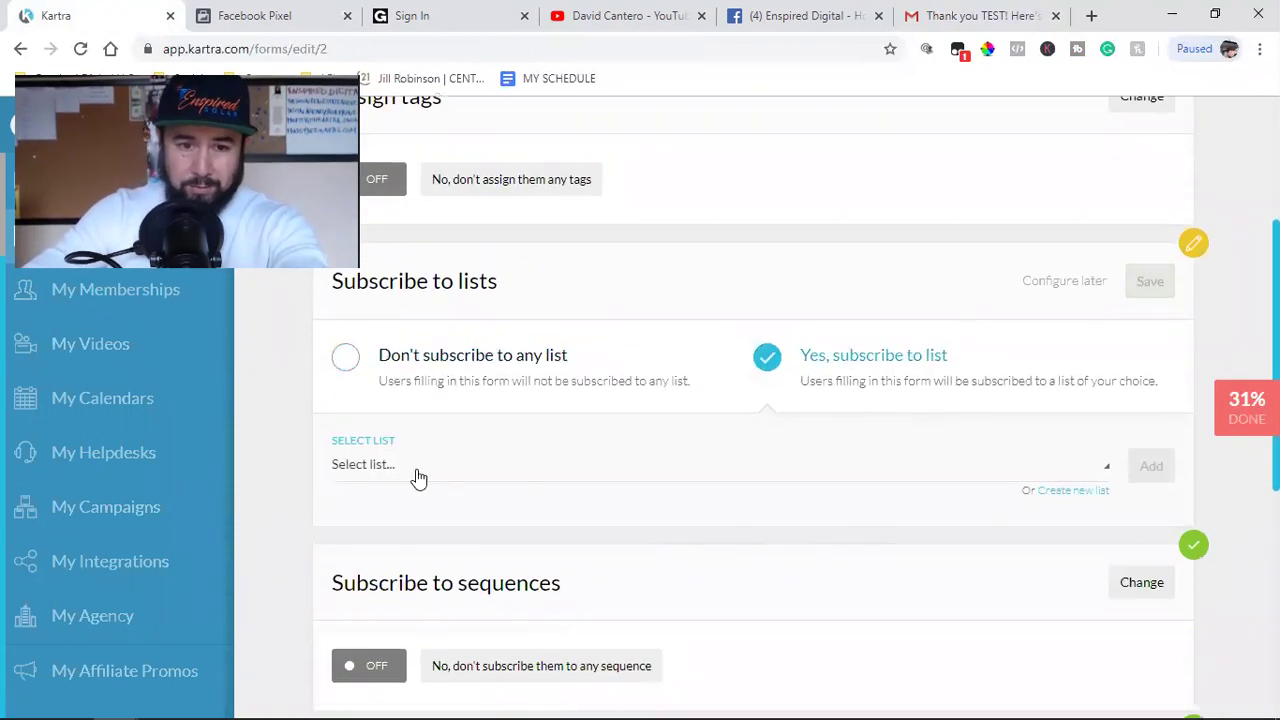
{"action": "left_click", "coordinate": [418, 479]}
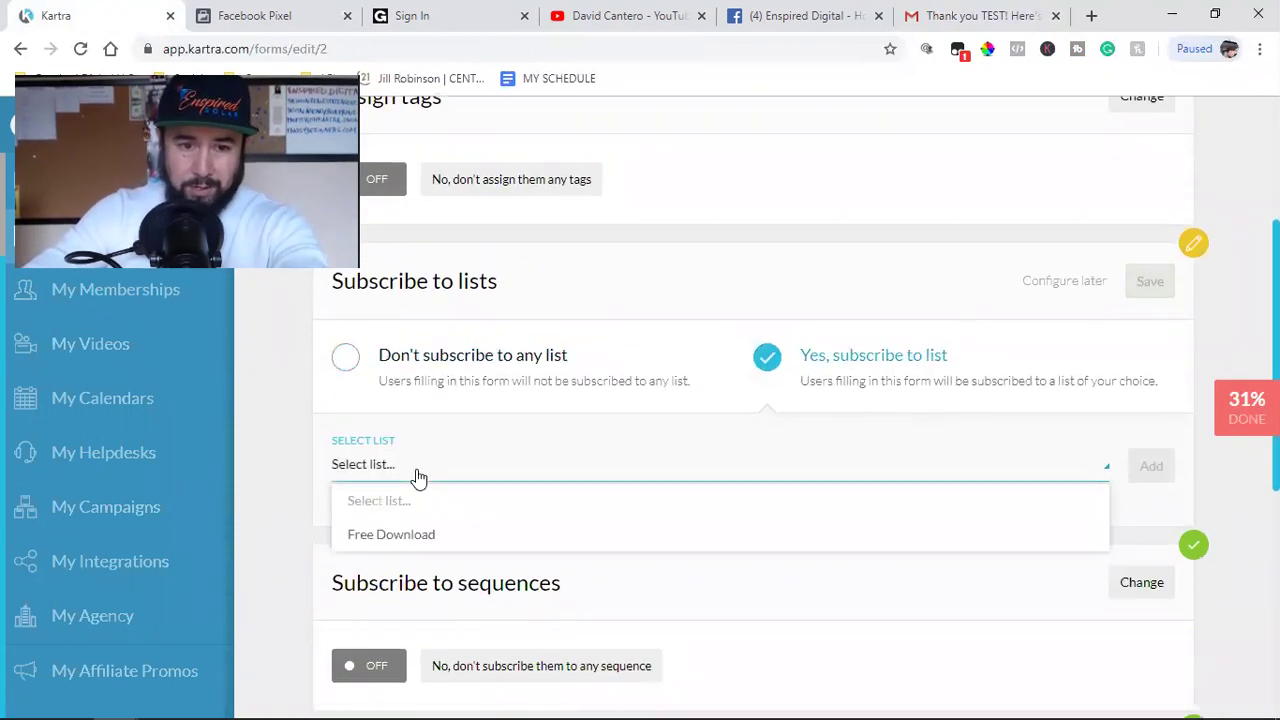
{"action": "left_click", "coordinate": [316, 495]}
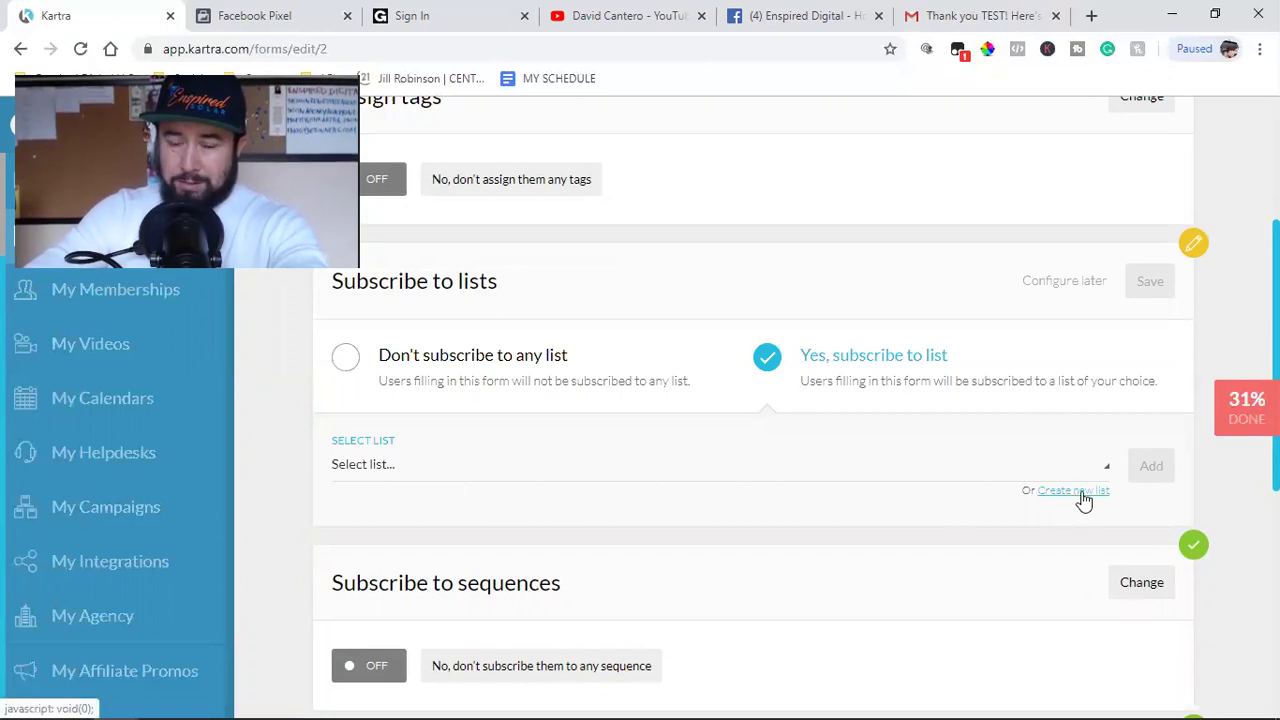
{"action": "left_click", "coordinate": [401, 470]}
{"action": "left_click", "coordinate": [356, 535]}
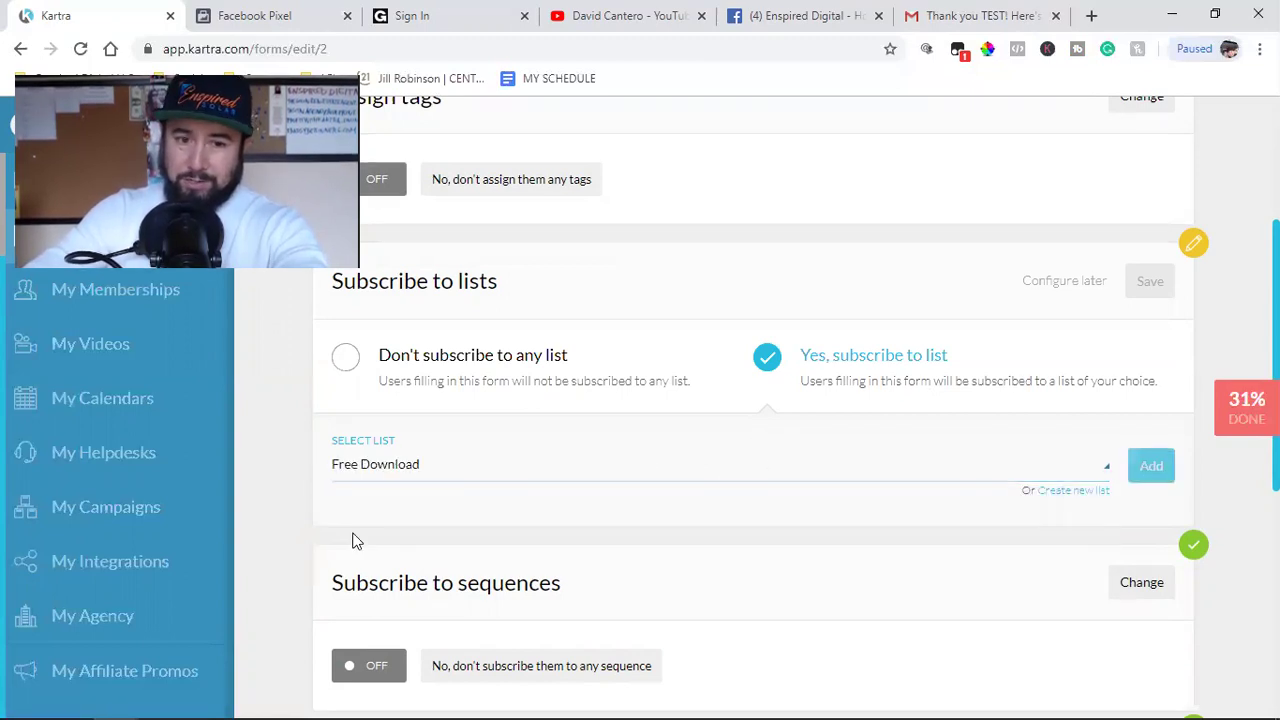
{"action": "left_click", "coordinate": [1163, 475]}
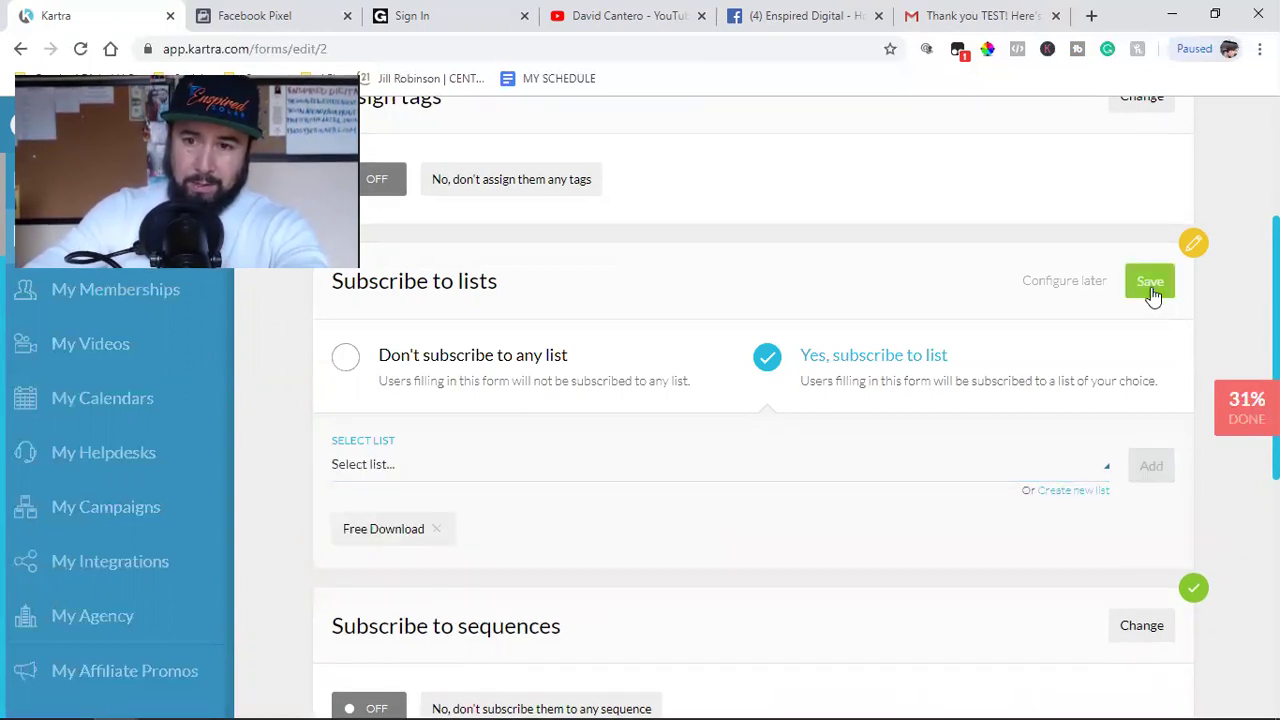
{"action": "left_click", "coordinate": [1149, 283]}
{"action": "scroll", "coordinate": [809, 477], "scroll_direction": "down", "scroll_amount": 2}
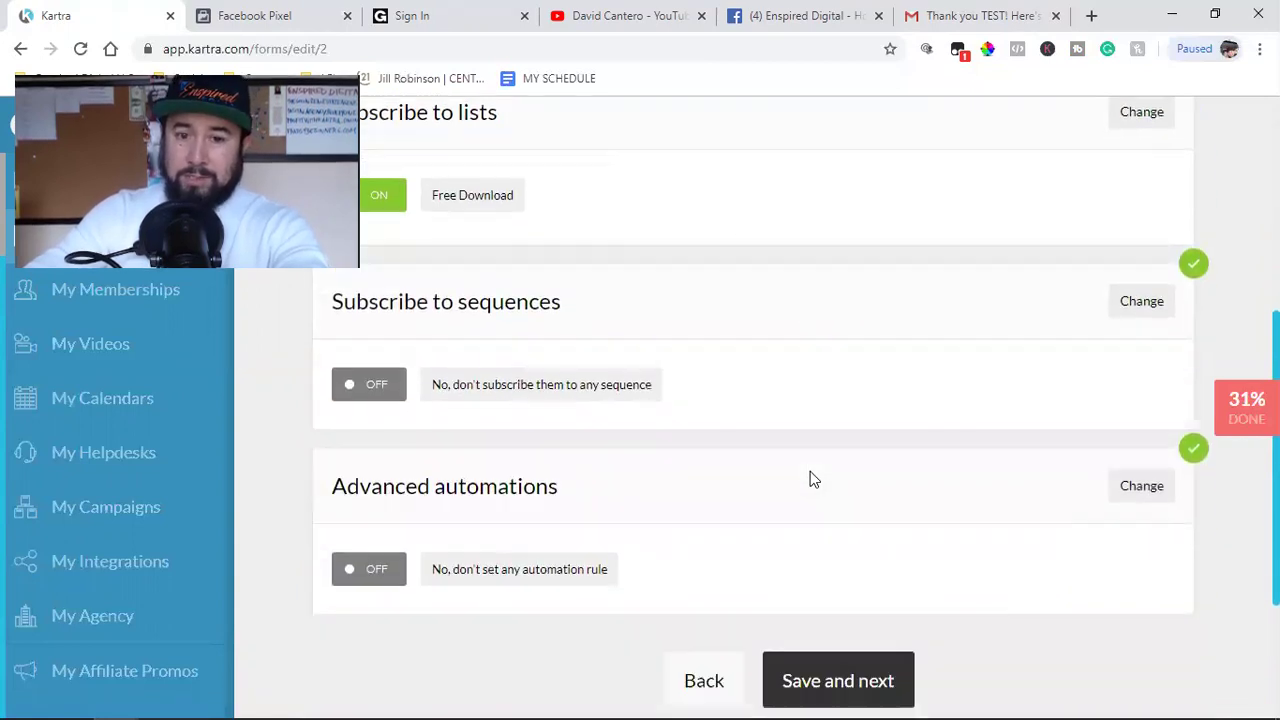
{"action": "left_click", "coordinate": [1130, 288]}
{"action": "left_click", "coordinate": [851, 385]}
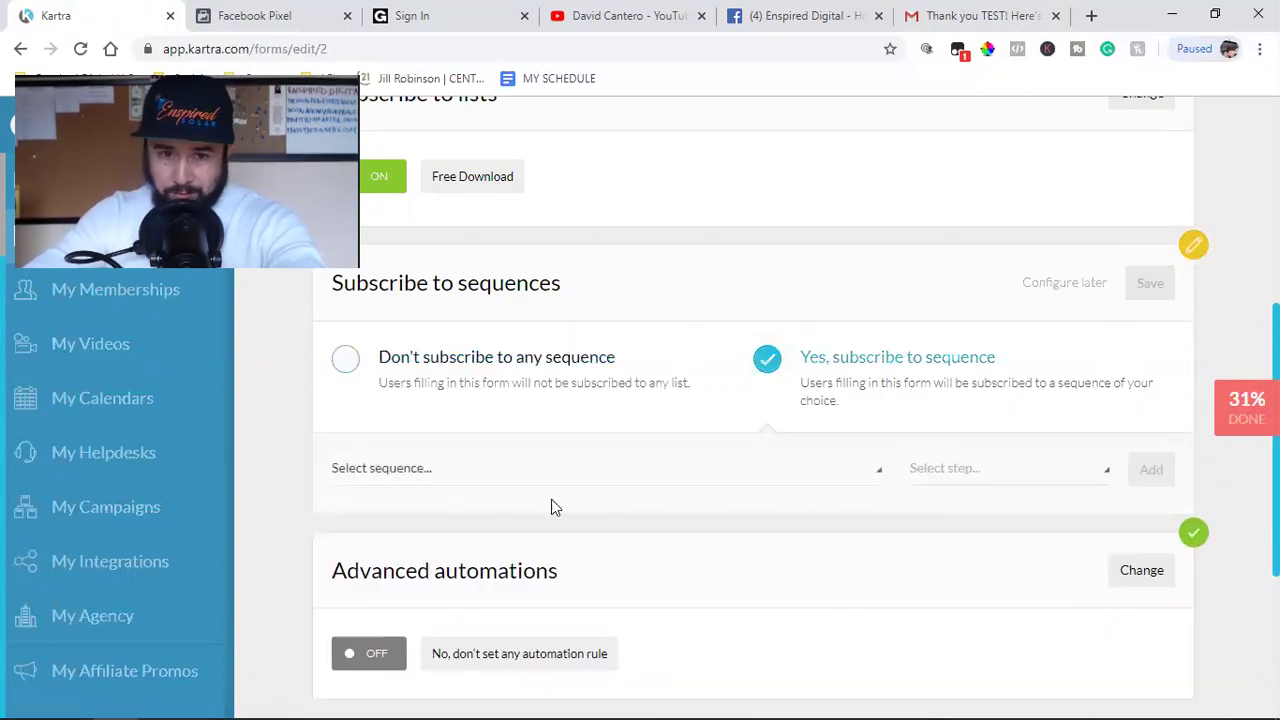
{"action": "left_click", "coordinate": [441, 478]}
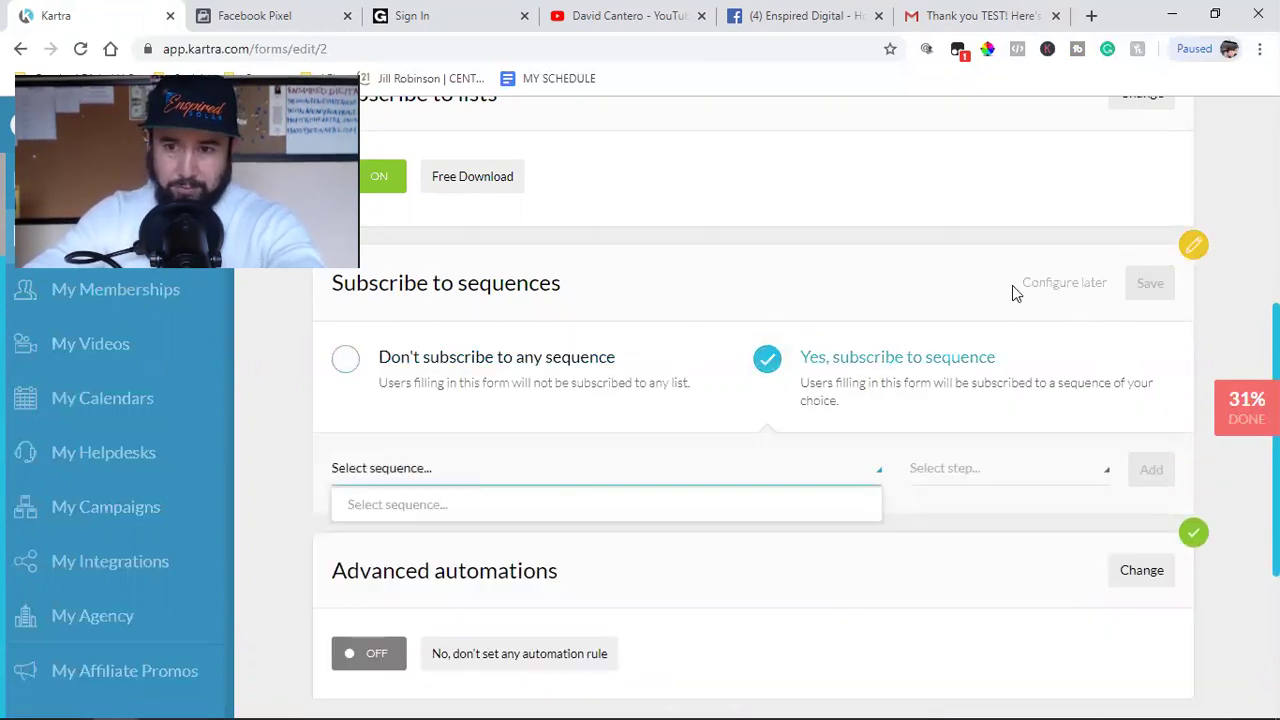
{"action": "left_click", "coordinate": [432, 381]}
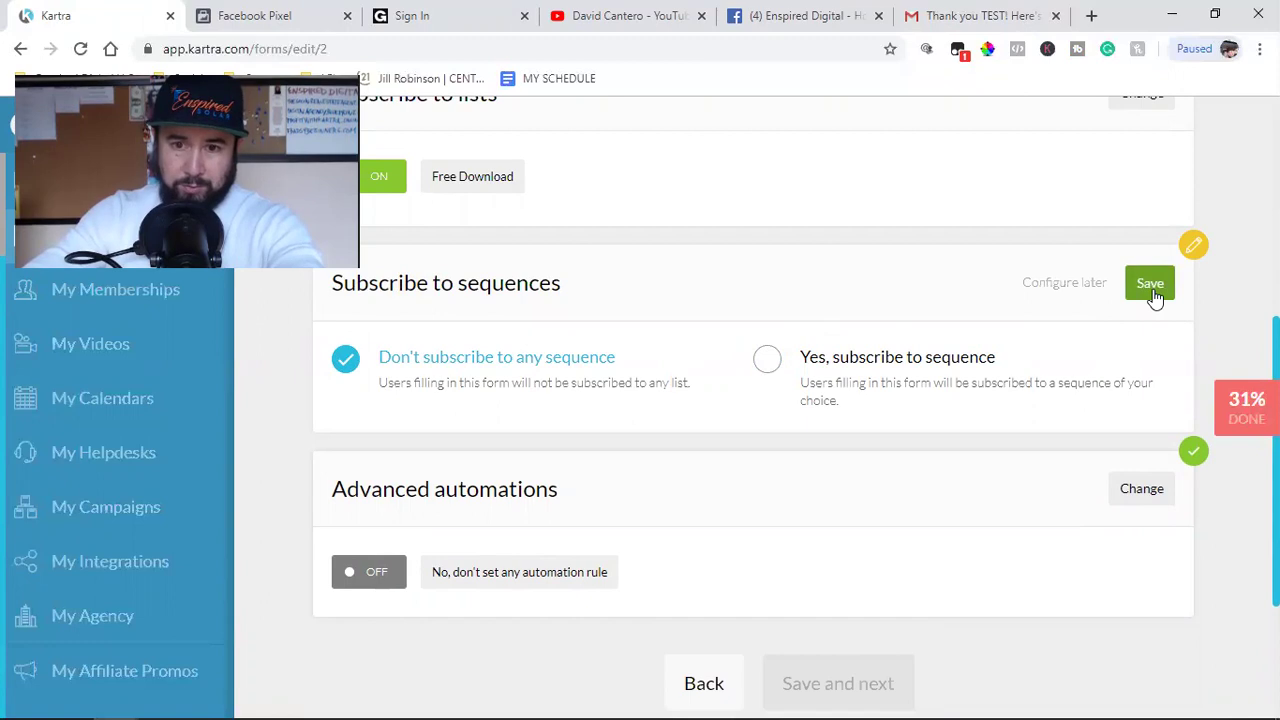
{"action": "left_click", "coordinate": [1150, 285]}
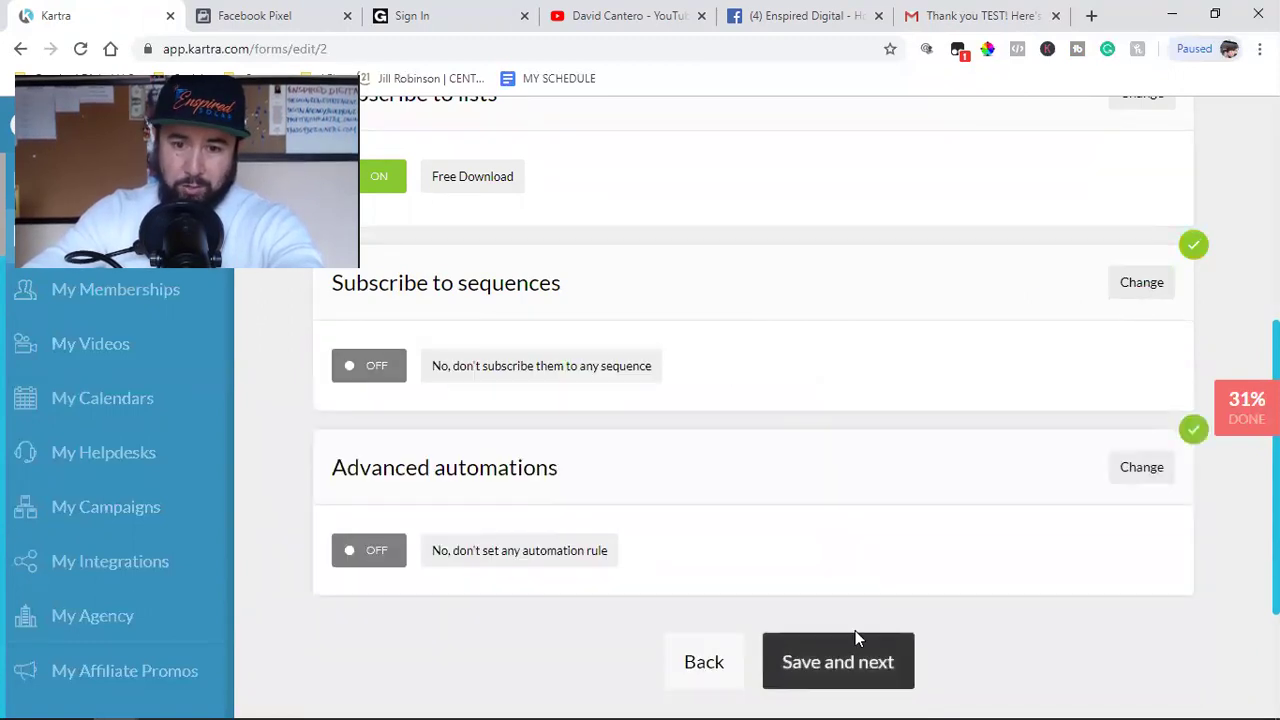
Step: Save the automations, keep the form design for use in a Kartra Page, Video or Calendar, and finish the form
{"action": "left_click", "coordinate": [829, 664]}
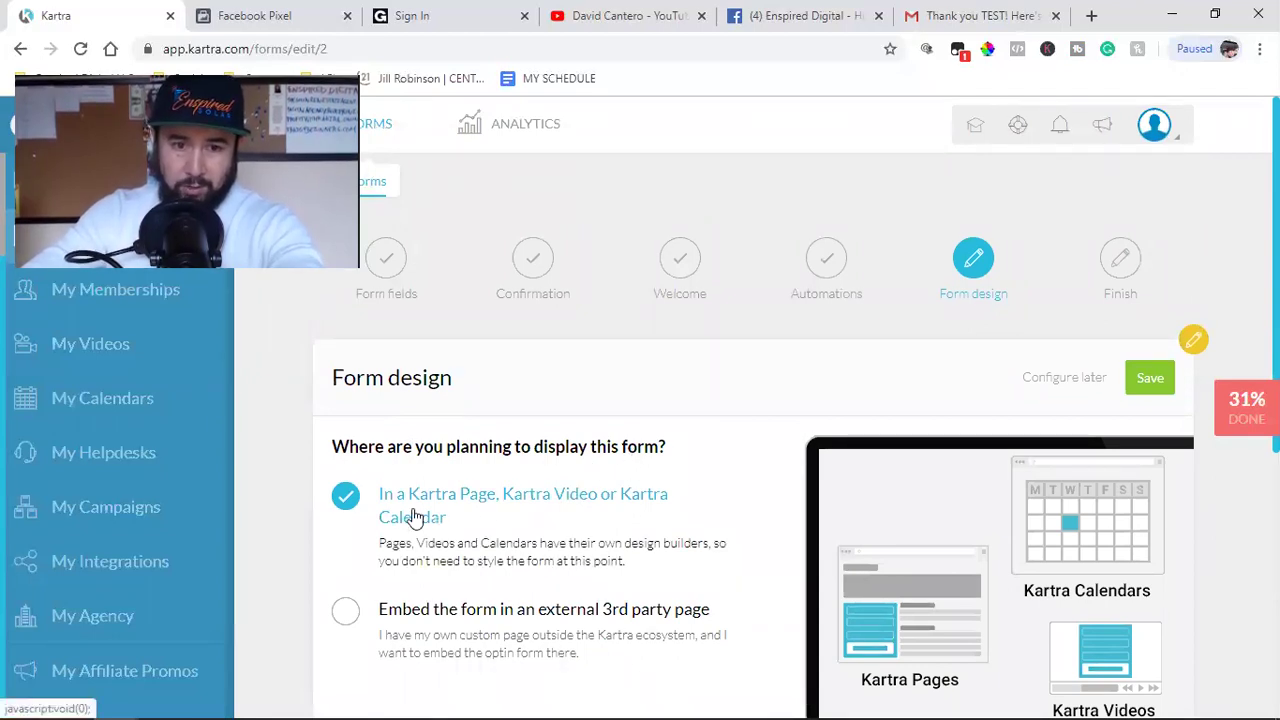
{"action": "left_click", "coordinate": [1150, 378]}
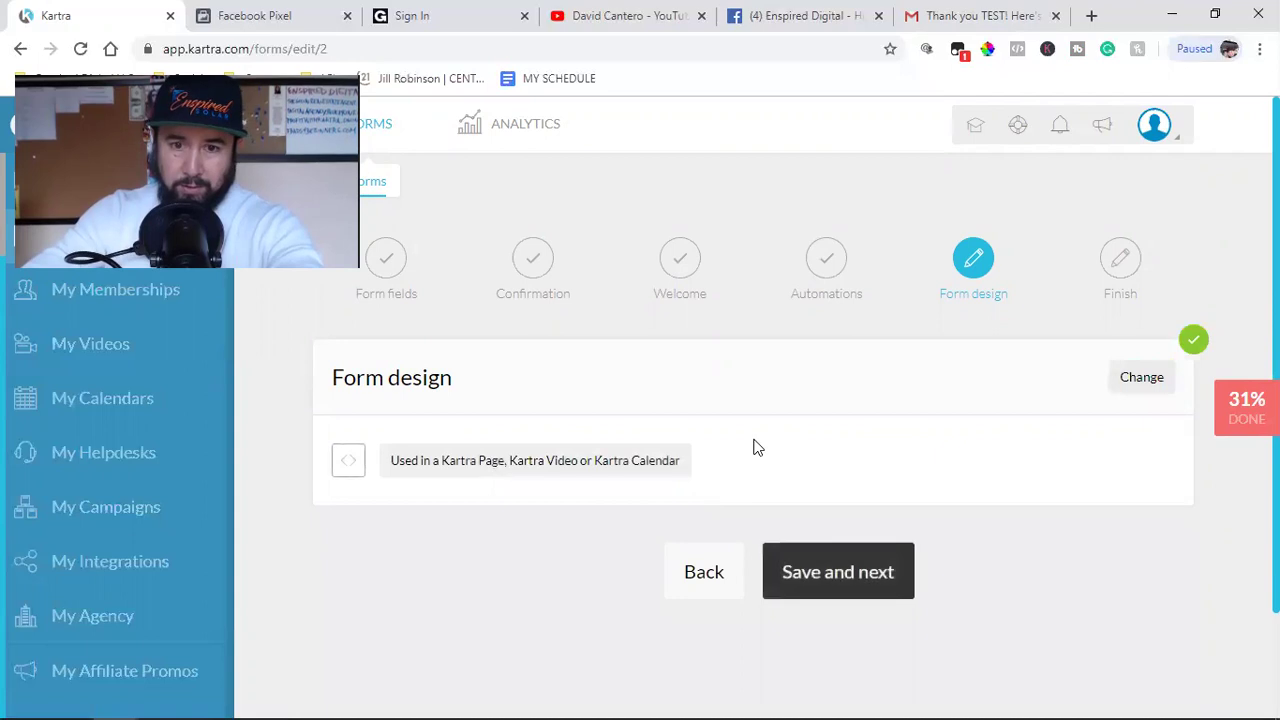
{"action": "left_click", "coordinate": [843, 571]}
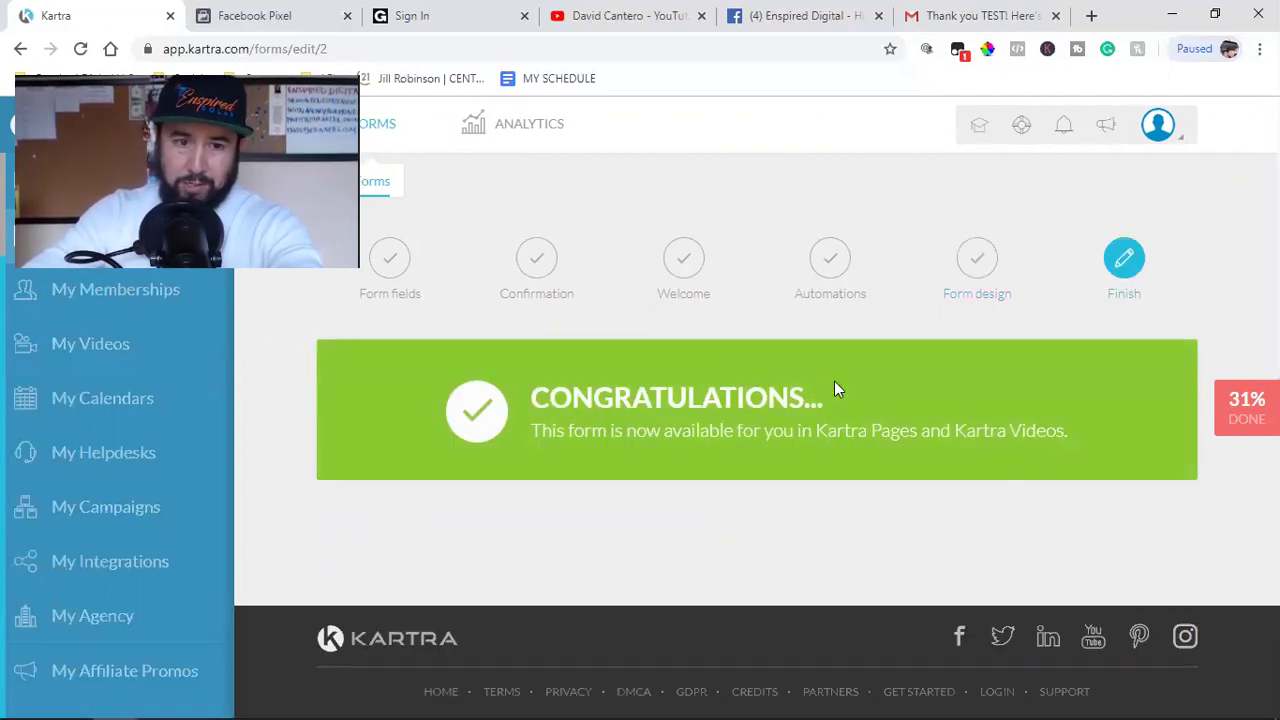
Step: Start a new calendar in My Calendars, compare the four calendar models, and choose the consultant model
{"action": "left_click", "coordinate": [160, 304]}
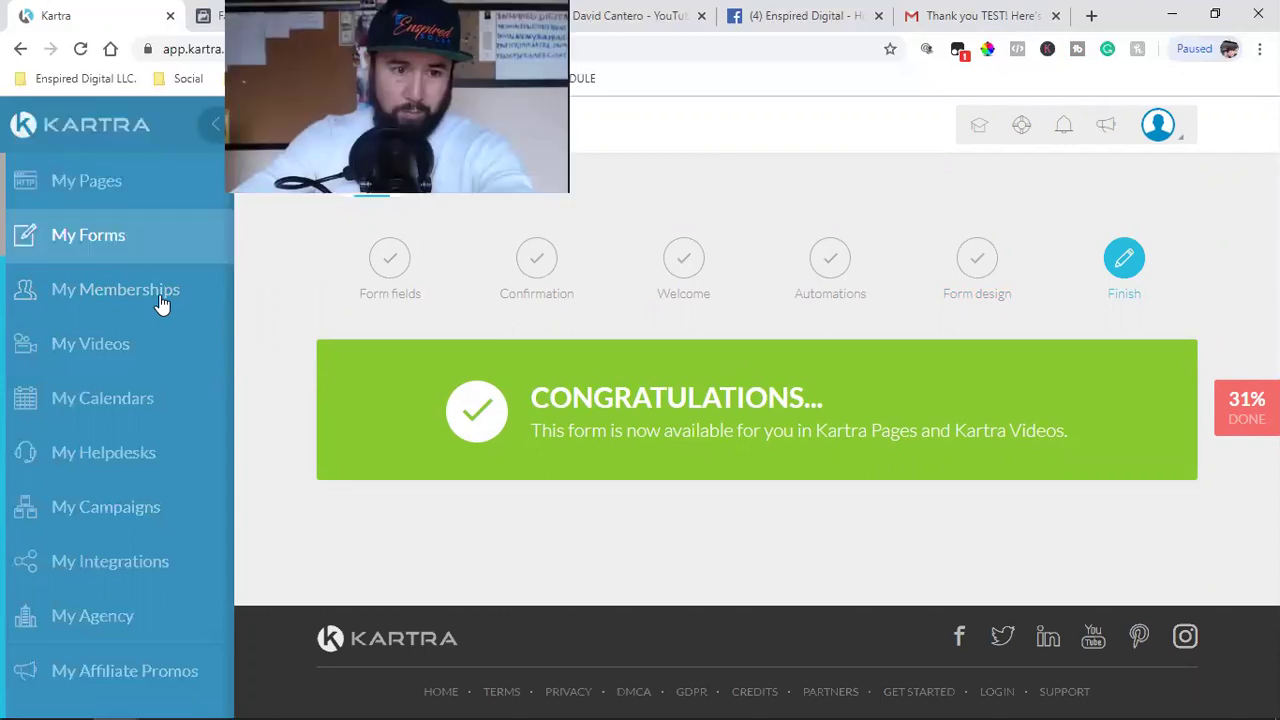
{"action": "left_click", "coordinate": [95, 405]}
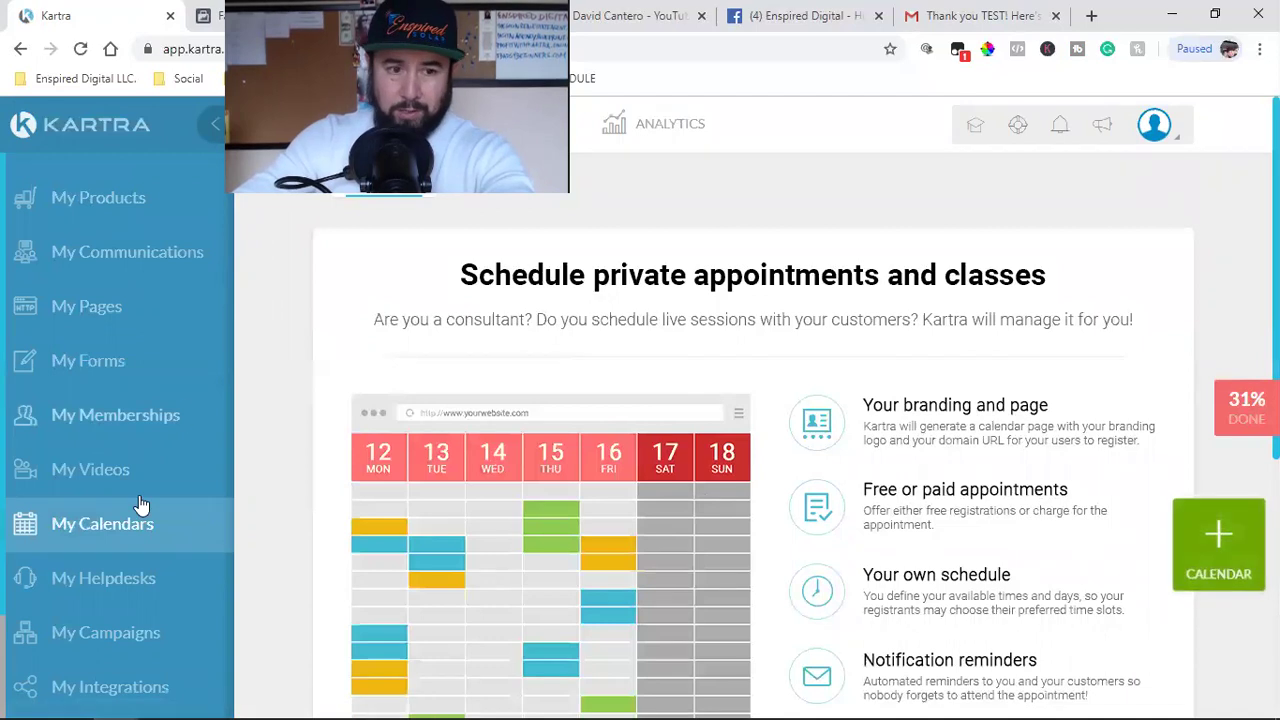
{"action": "left_click", "coordinate": [1218, 547]}
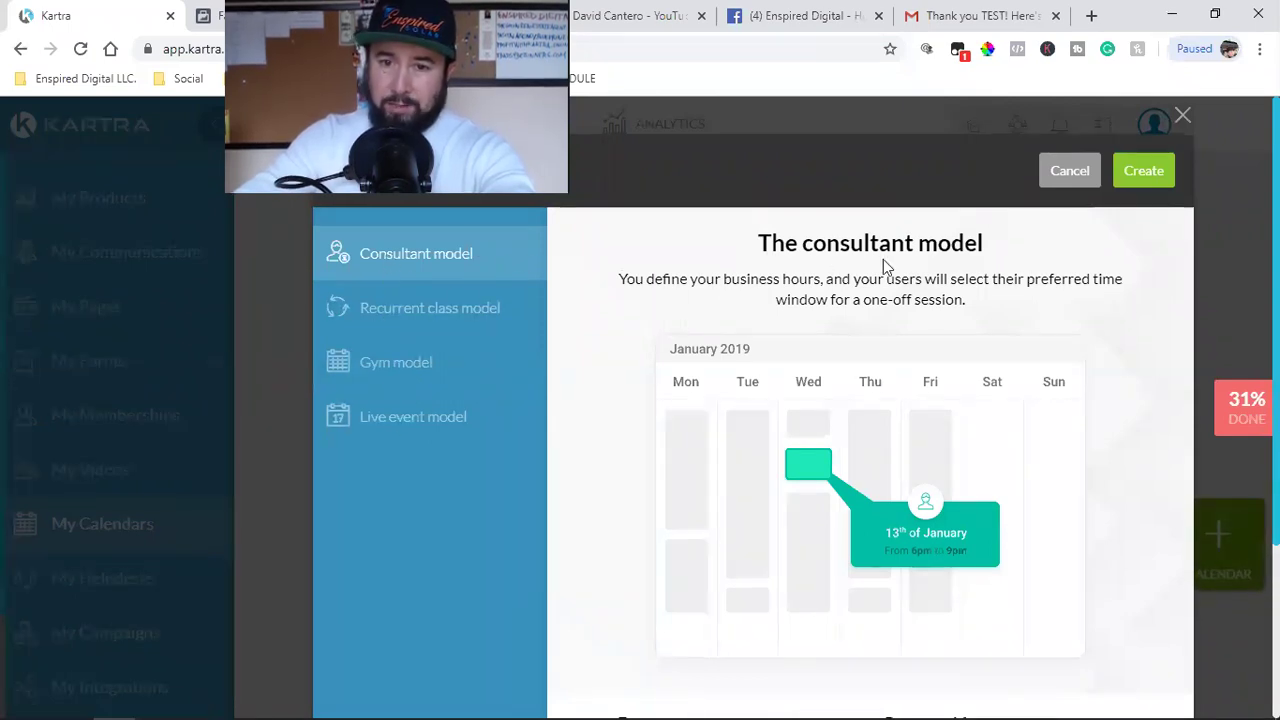
{"action": "left_click", "coordinate": [420, 313]}
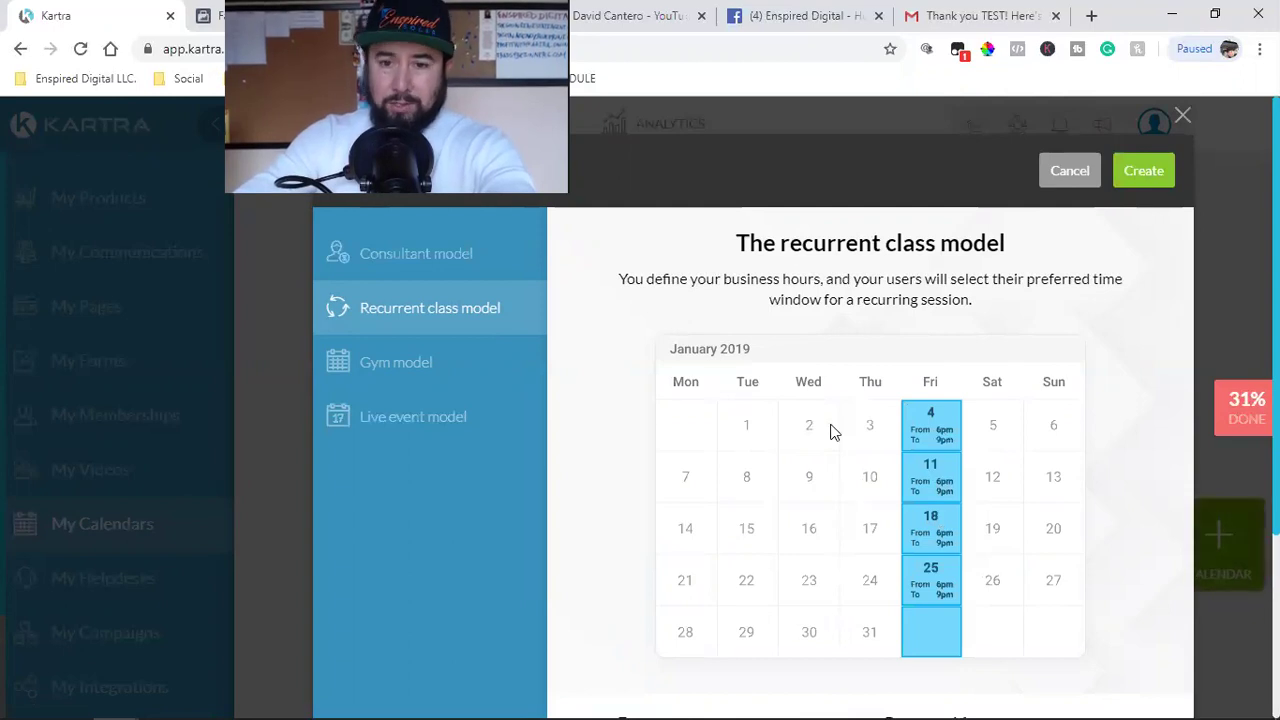
{"action": "left_click", "coordinate": [395, 362]}
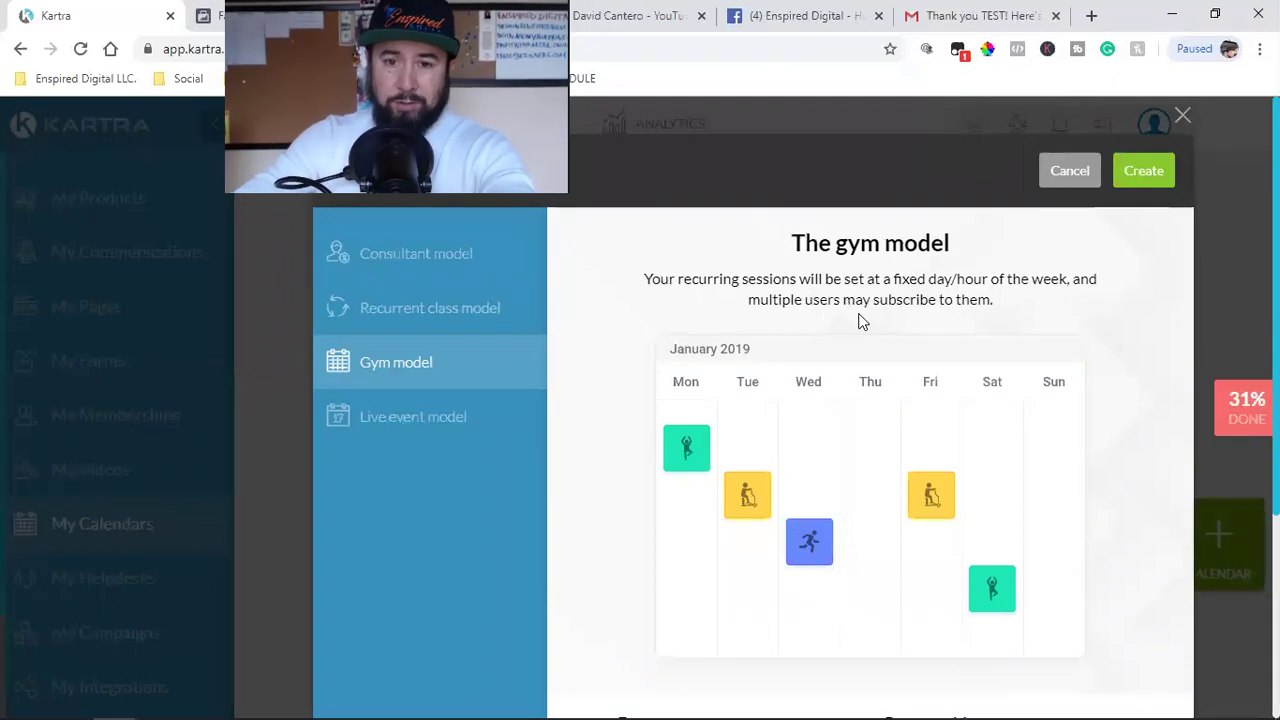
{"action": "left_click", "coordinate": [420, 424]}
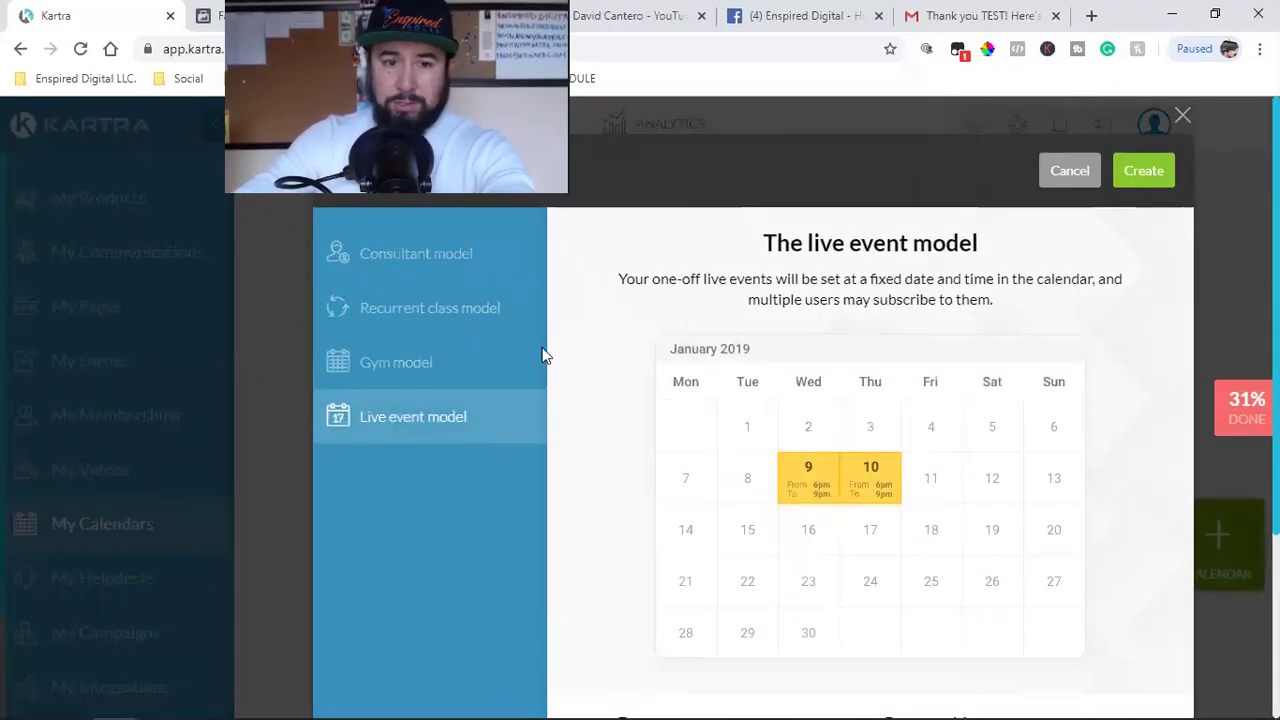
{"action": "left_click", "coordinate": [410, 262]}
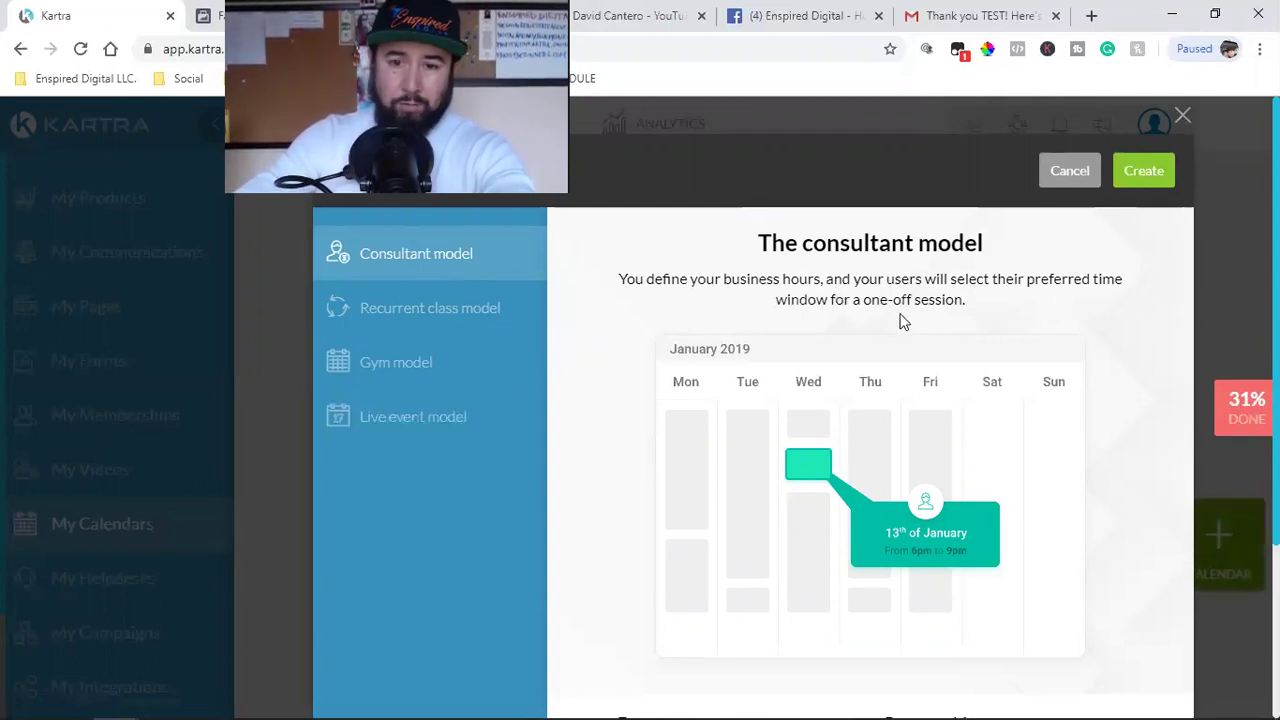
{"action": "left_click", "coordinate": [1143, 170]}
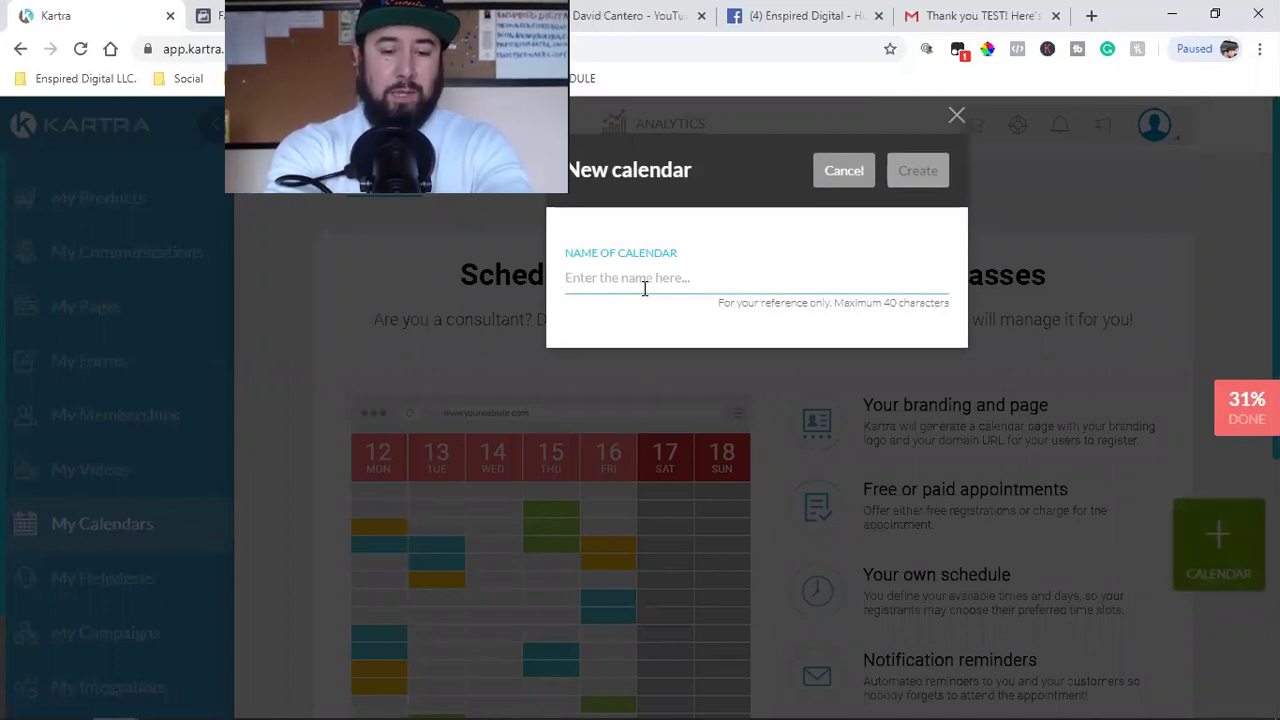
{"action": "type", "text": "Life"}
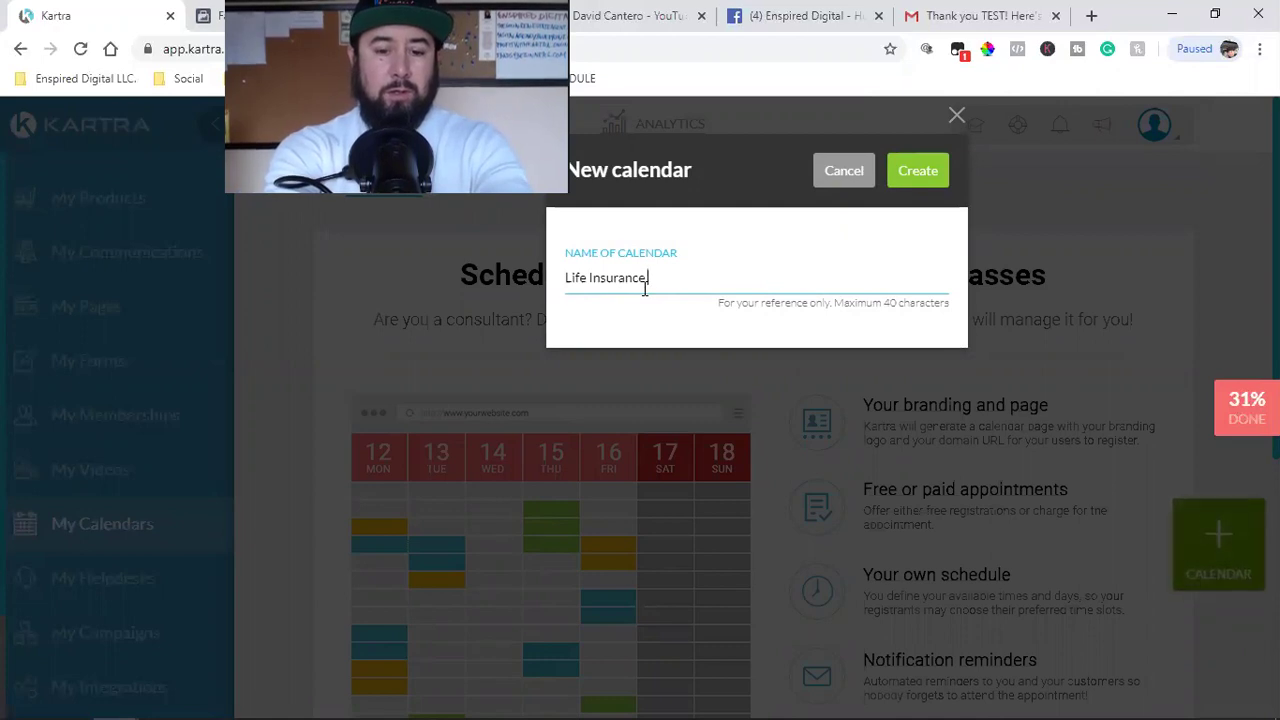
{"action": "type", "text": " Insu"}
{"action": "key", "text": "BackSpace"}
{"action": "key", "text": "BackSpace"}
{"action": "key", "text": "BackSpace"}
{"action": "key", "text": "BackSpace"}
{"action": "key", "text": "BackSpace"}
{"action": "key", "text": "BackSpace"}
{"action": "key", "text": "BackSpace"}
{"action": "key", "text": "BackSpace"}
{"action": "key", "text": "BackSpace"}
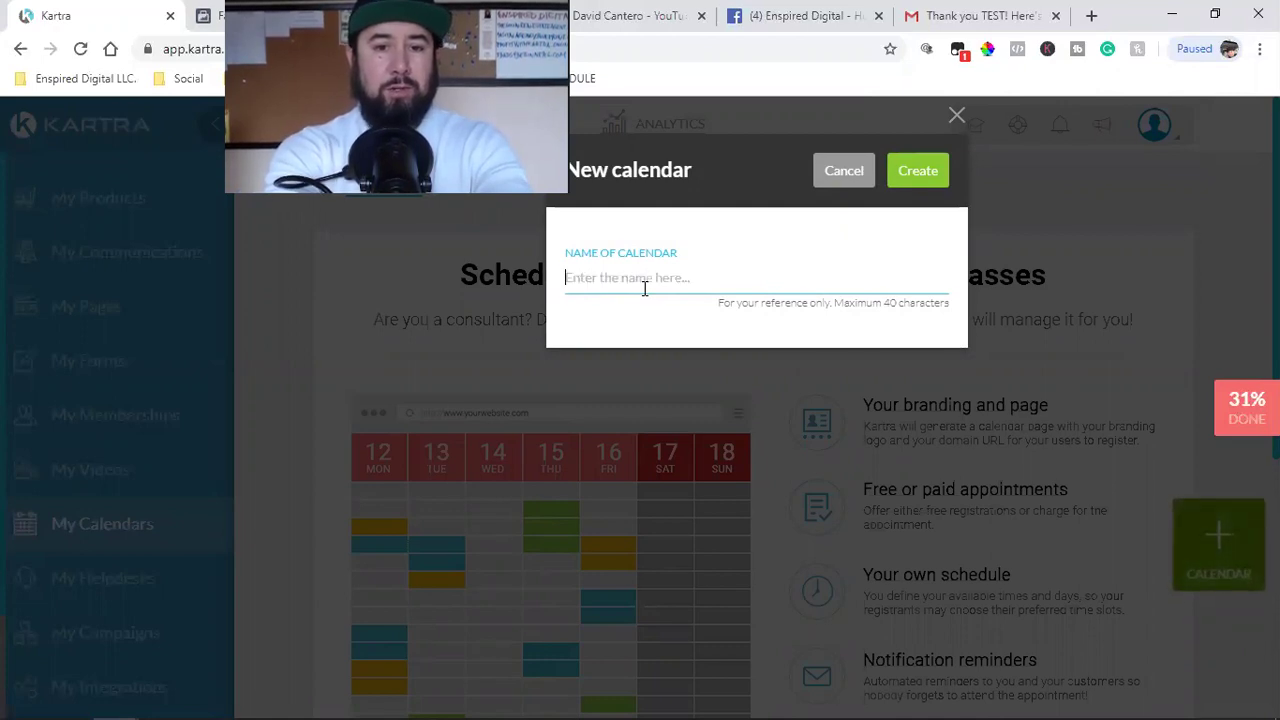
{"action": "type", "text": "A"}
{"action": "key", "text": "BackSpace"}
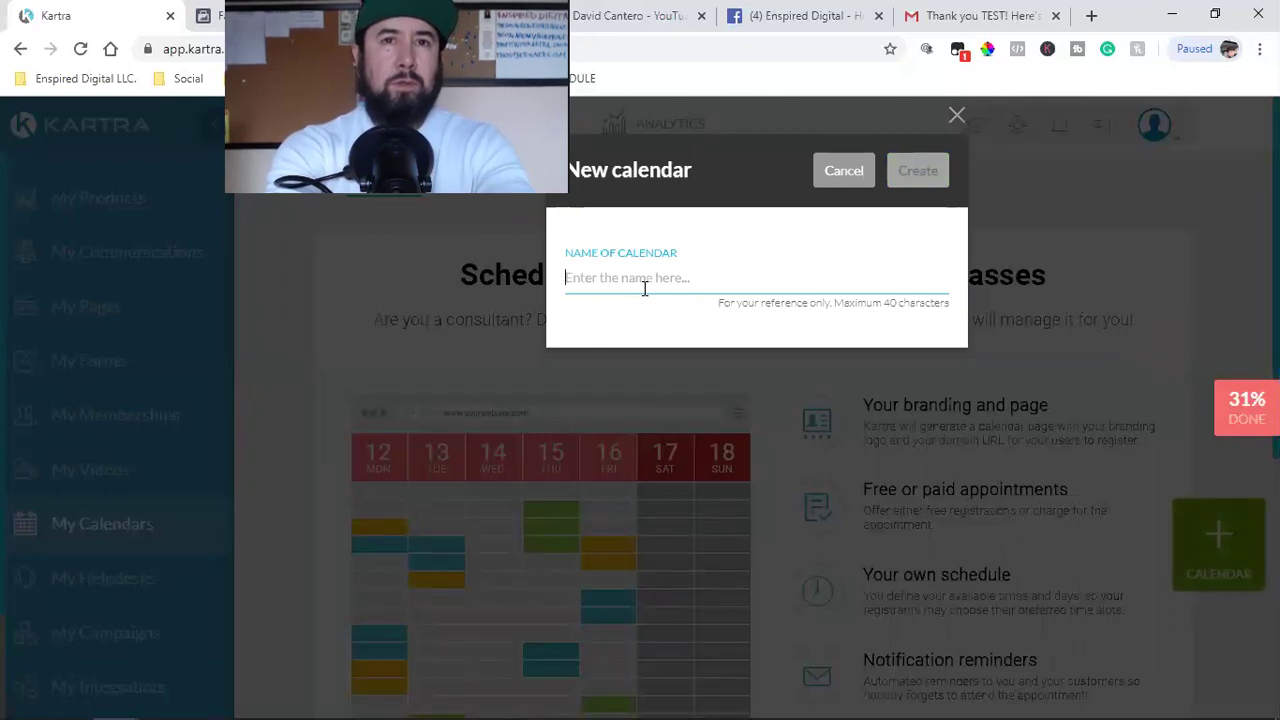
Step: Name the new calendar with the business owner's surname and create it
{"action": "type", "text": "McDougal"}
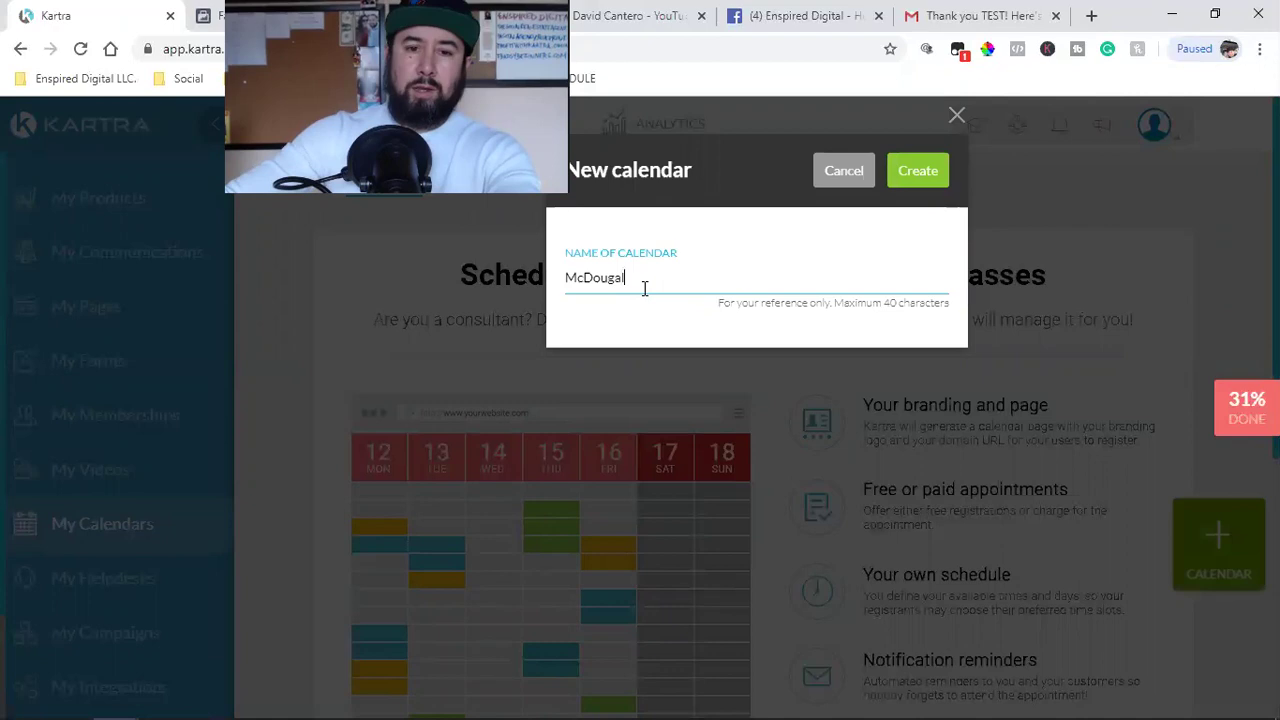
{"action": "left_click", "coordinate": [926, 172]}
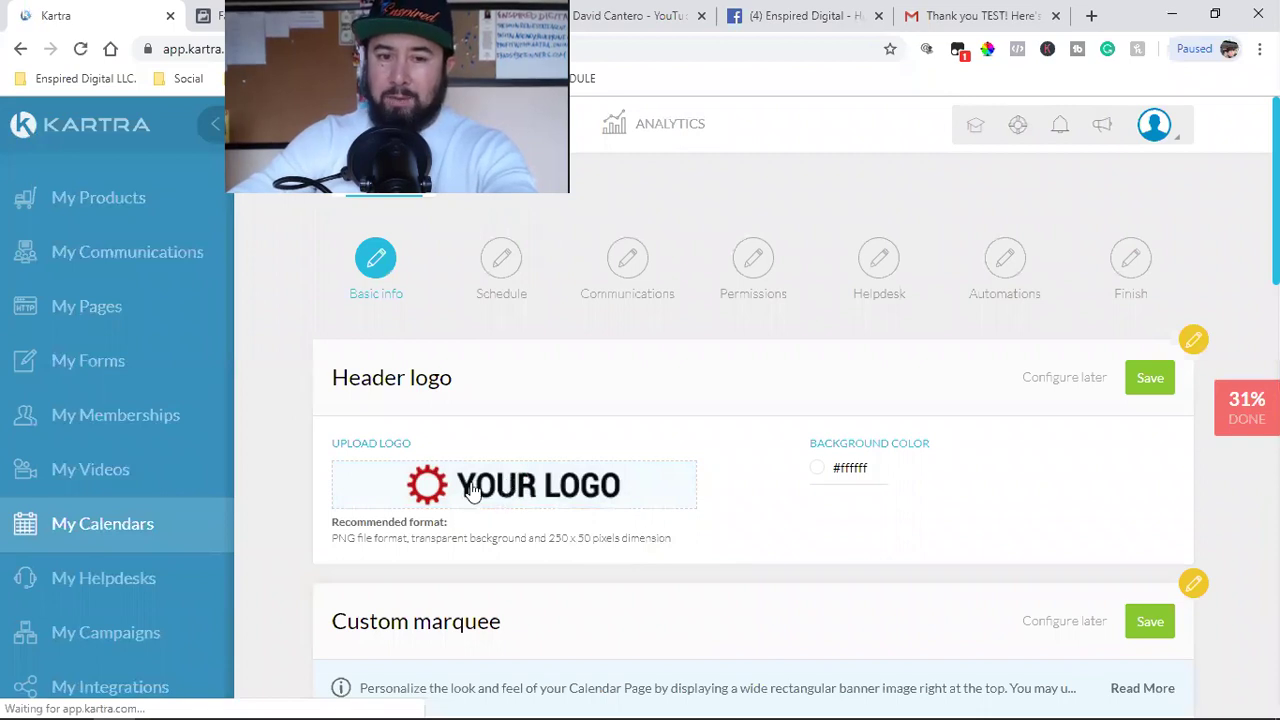
Step: Save the calendar's header logo section with the placeholder logo and view the custom marquee settings
{"action": "left_click", "coordinate": [1150, 379]}
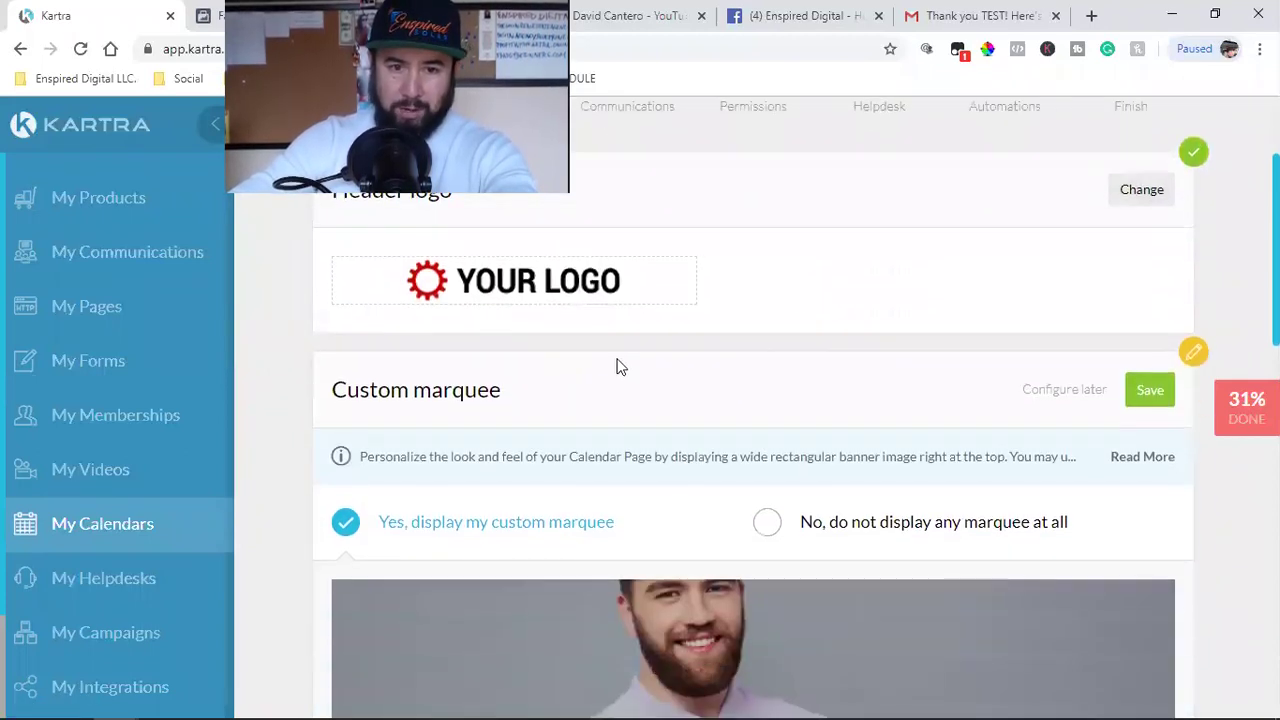
{"action": "scroll", "coordinate": [609, 534], "scroll_direction": "down", "scroll_amount": 2}
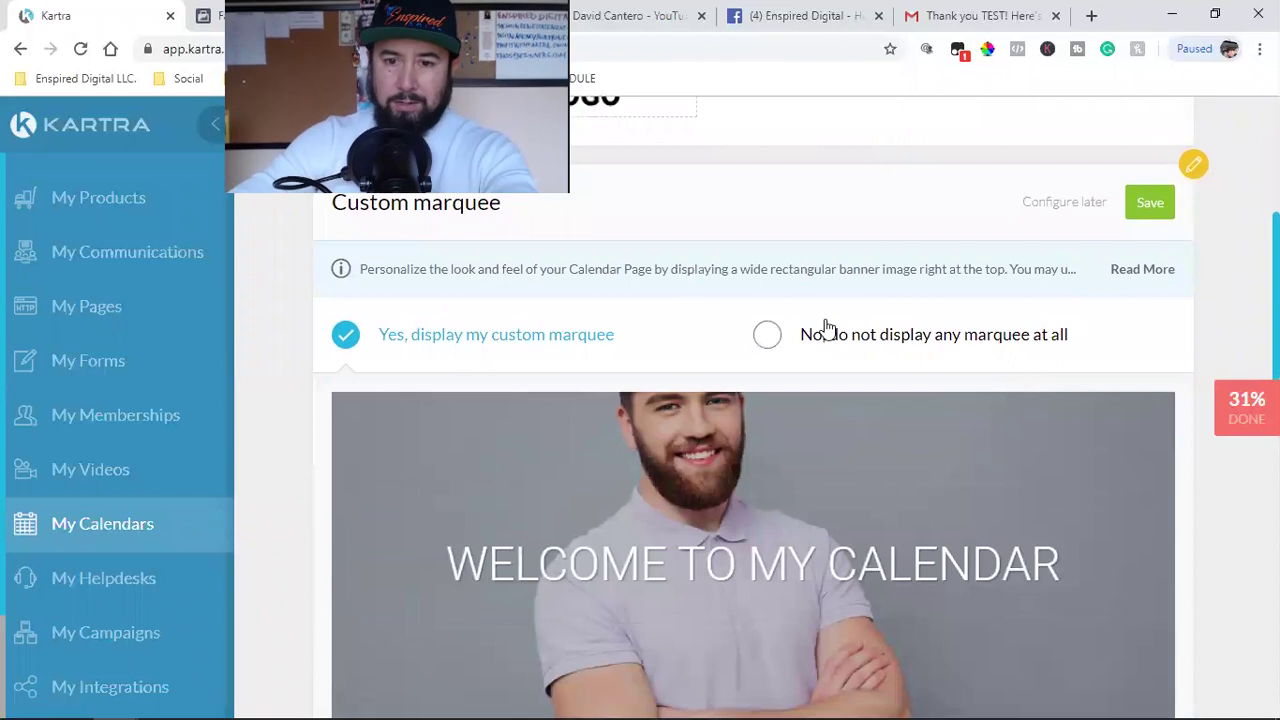
{"action": "scroll", "coordinate": [763, 463], "scroll_direction": "down", "scroll_amount": 2}
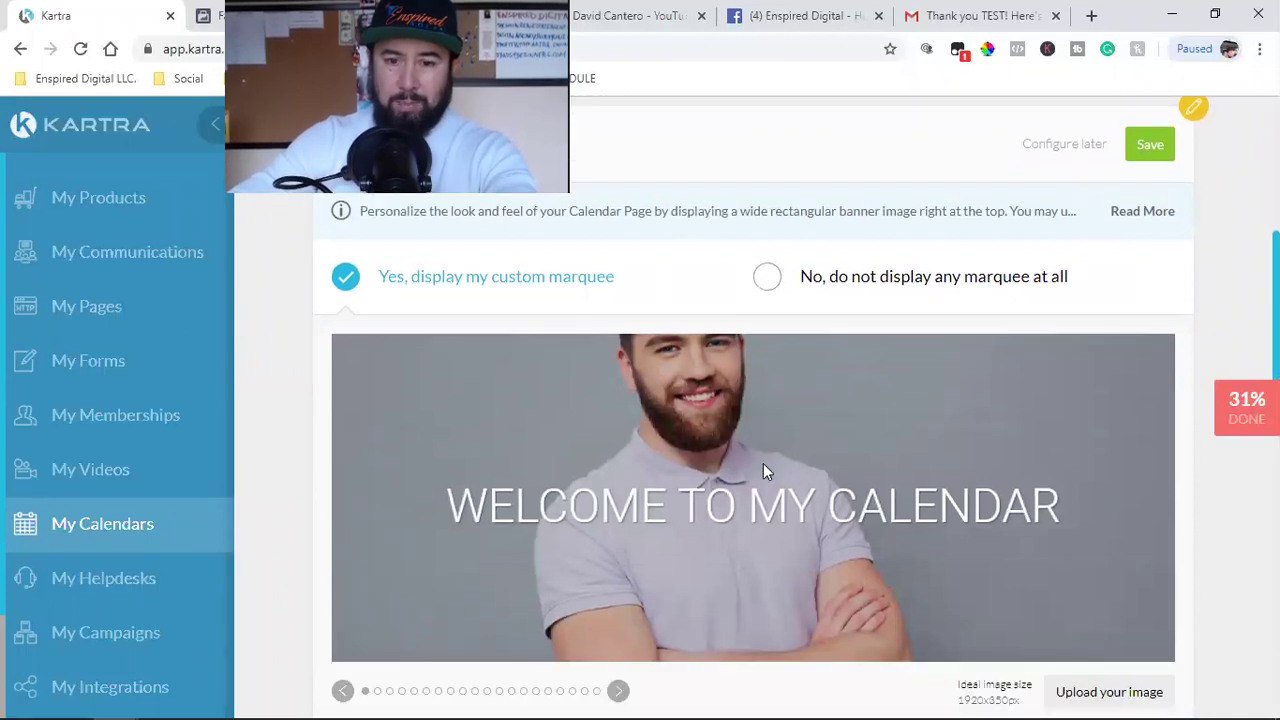
Step: Browse the stock marquee images, check the ideal upload size, and choose the wooden desk image with keyboard and notebook
{"action": "left_click", "coordinate": [619, 562]}
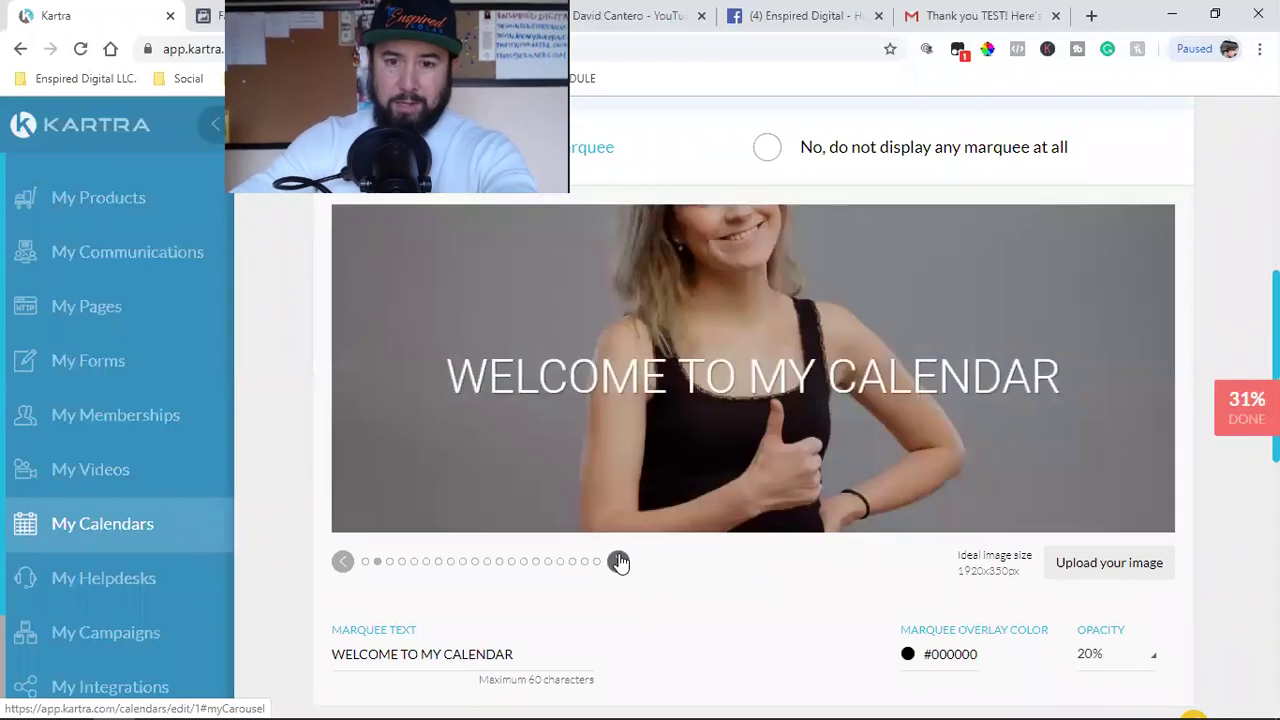
{"action": "left_click", "coordinate": [619, 562]}
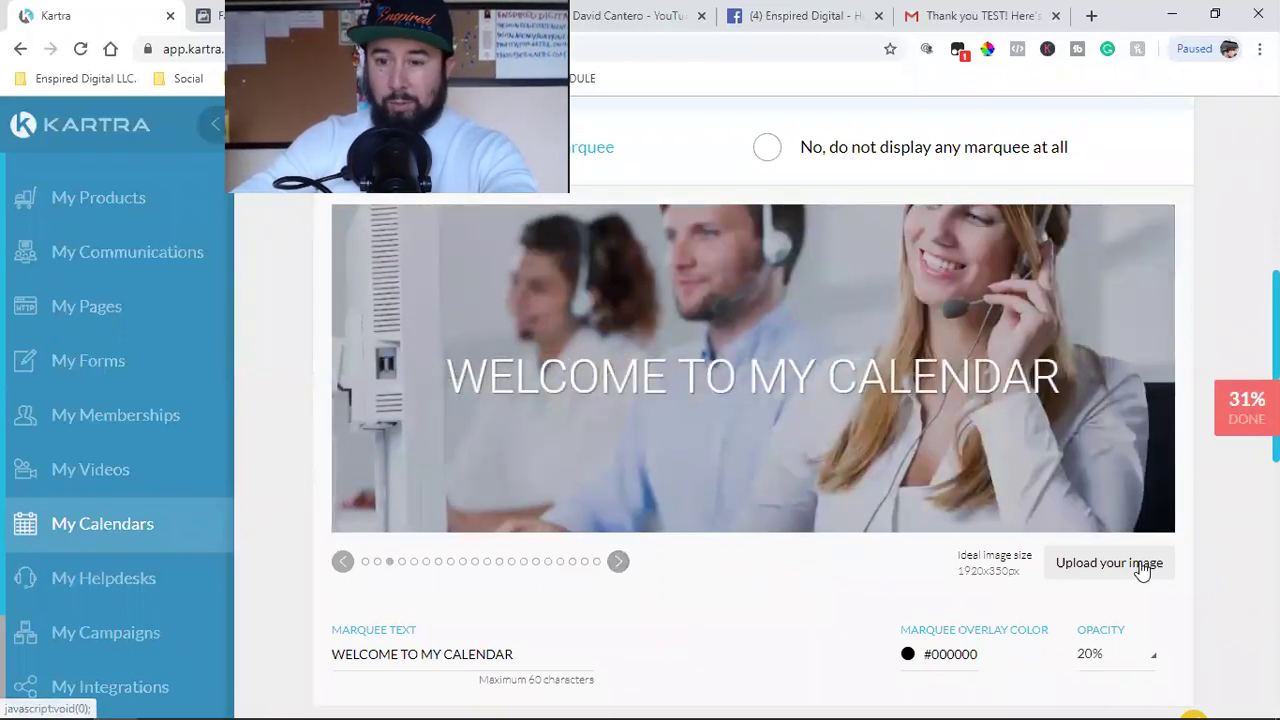
{"action": "left_click_drag", "start_coordinate": [968, 570], "coordinate": [965, 592]}
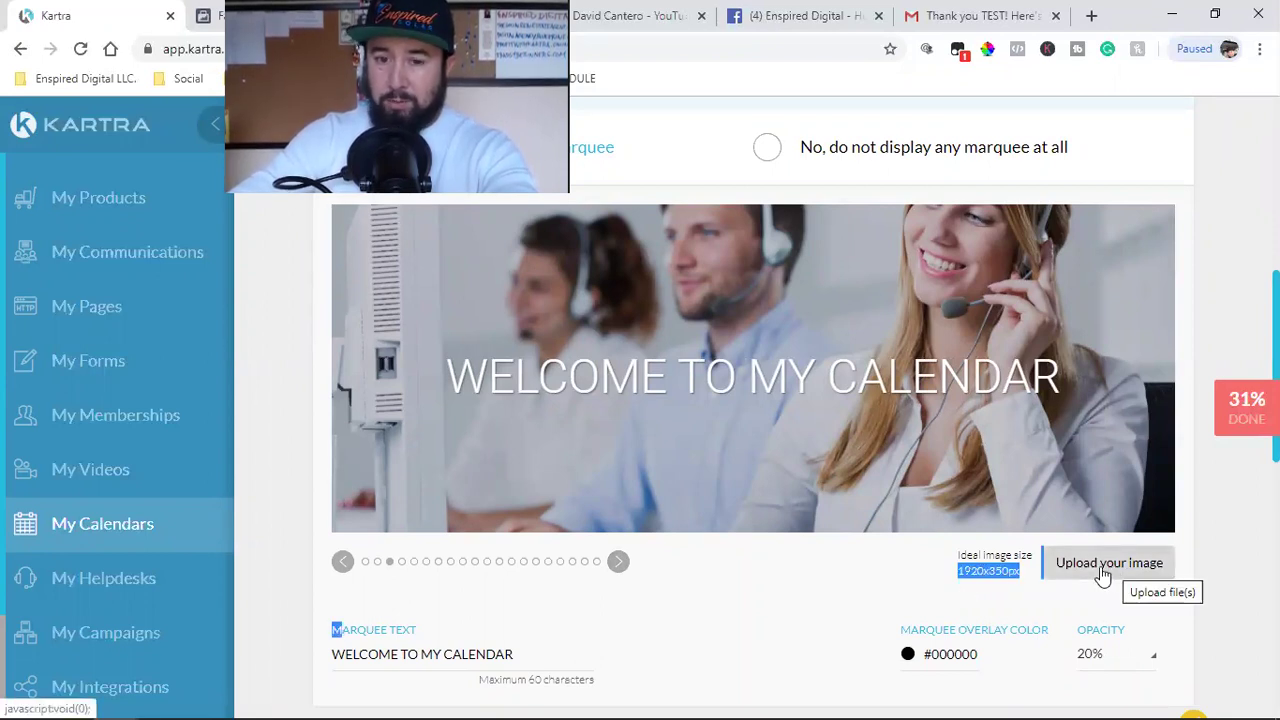
{"action": "left_click", "coordinate": [619, 563]}
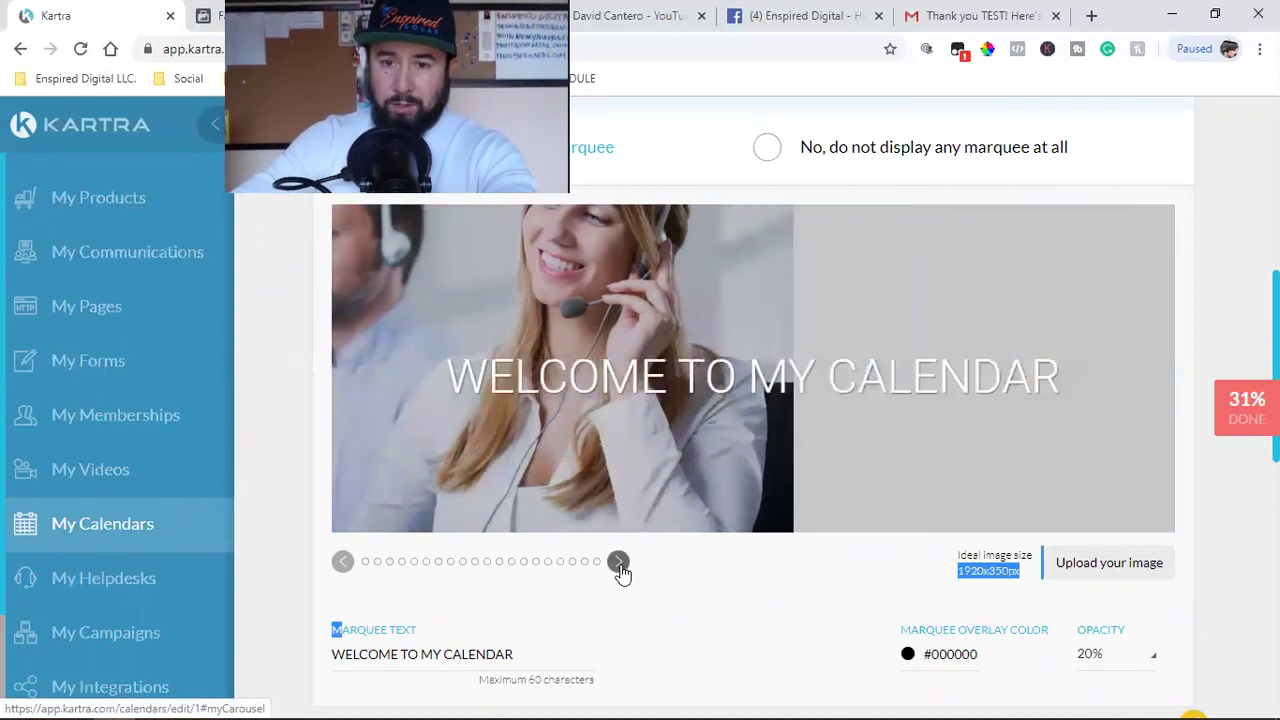
{"action": "left_click", "coordinate": [619, 563]}
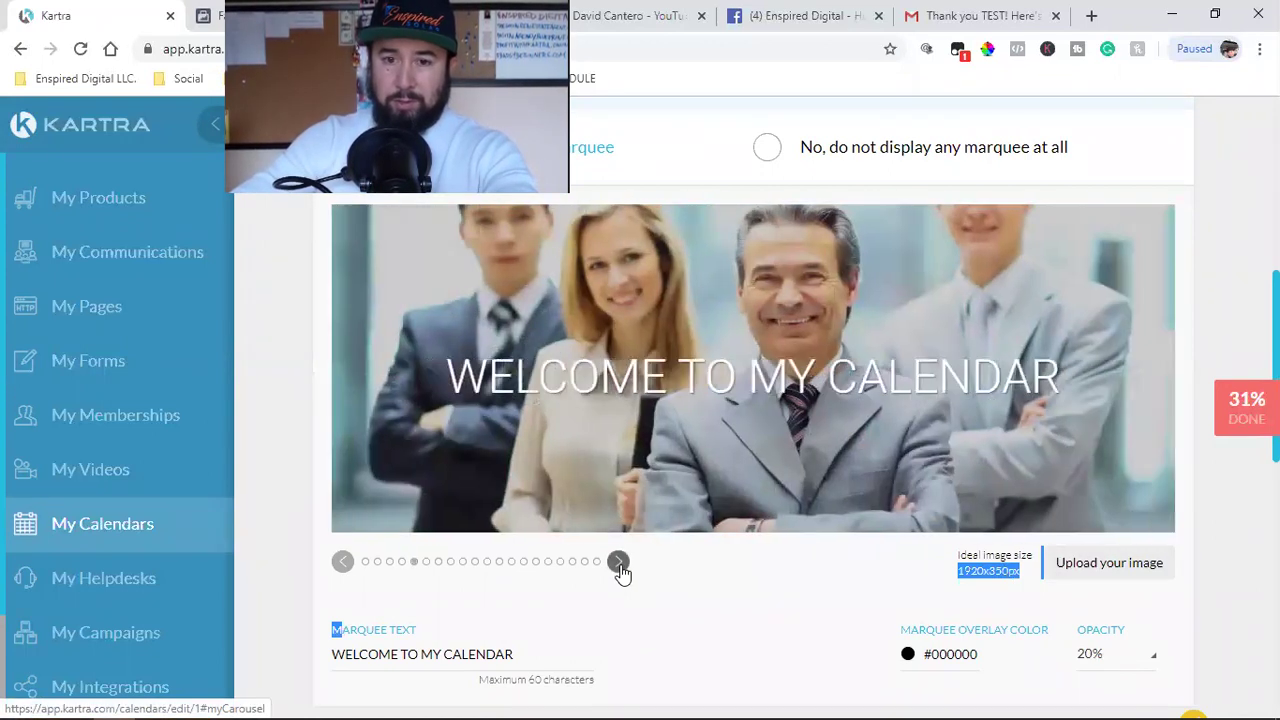
{"action": "left_click", "coordinate": [619, 563]}
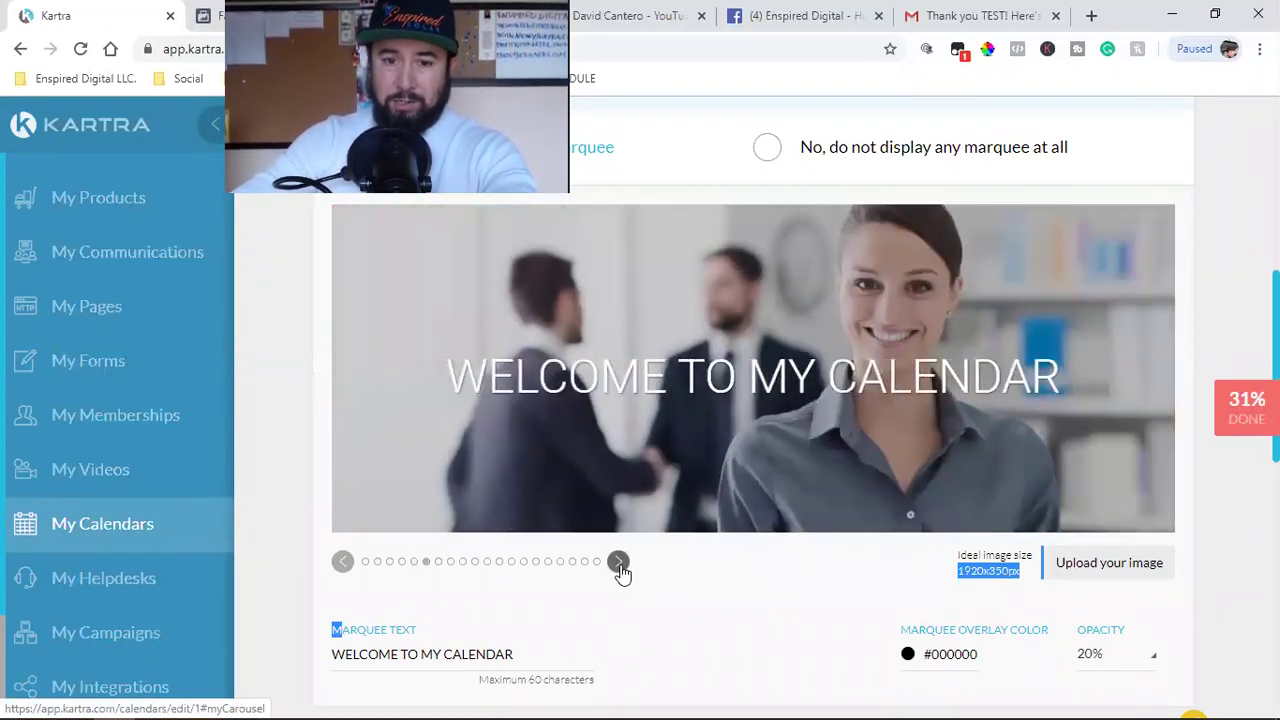
{"action": "left_click", "coordinate": [619, 564]}
{"action": "left_click", "coordinate": [619, 563]}
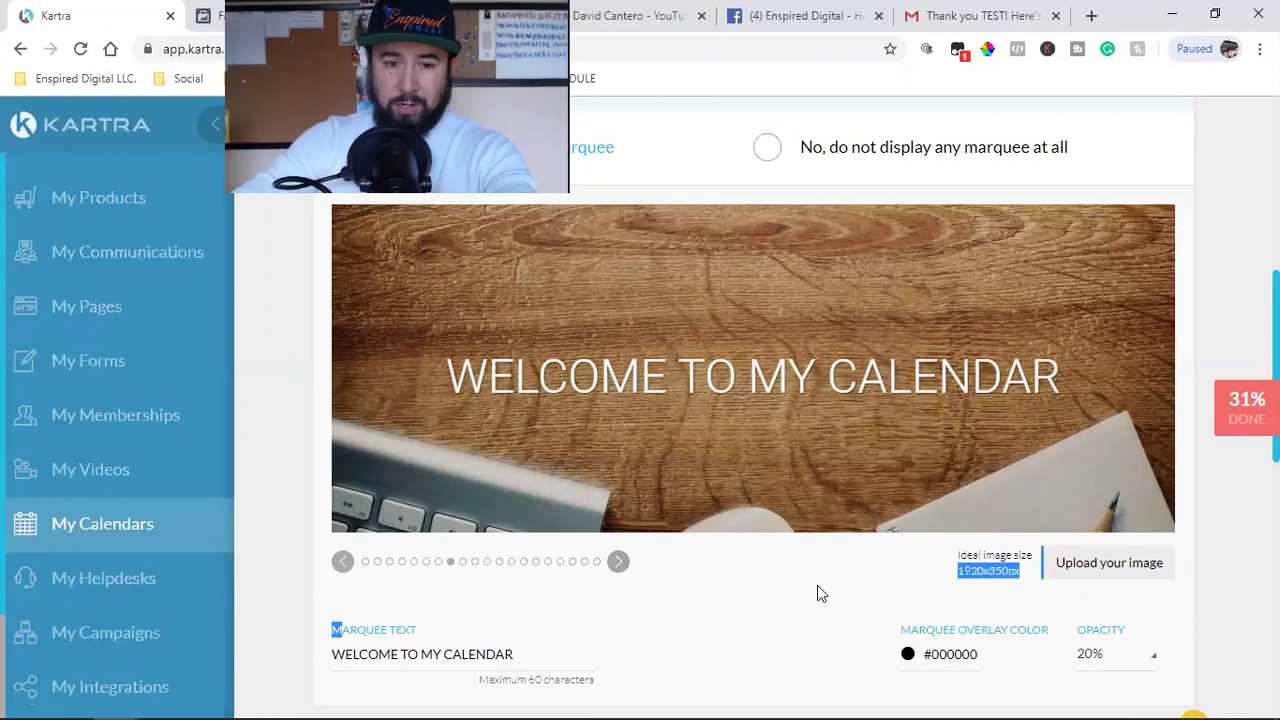
Step: Keep the marquee text WELCOME TO MY CALENDAR and save the custom marquee section
{"action": "scroll", "coordinate": [817, 590], "scroll_direction": "down", "scroll_amount": 1}
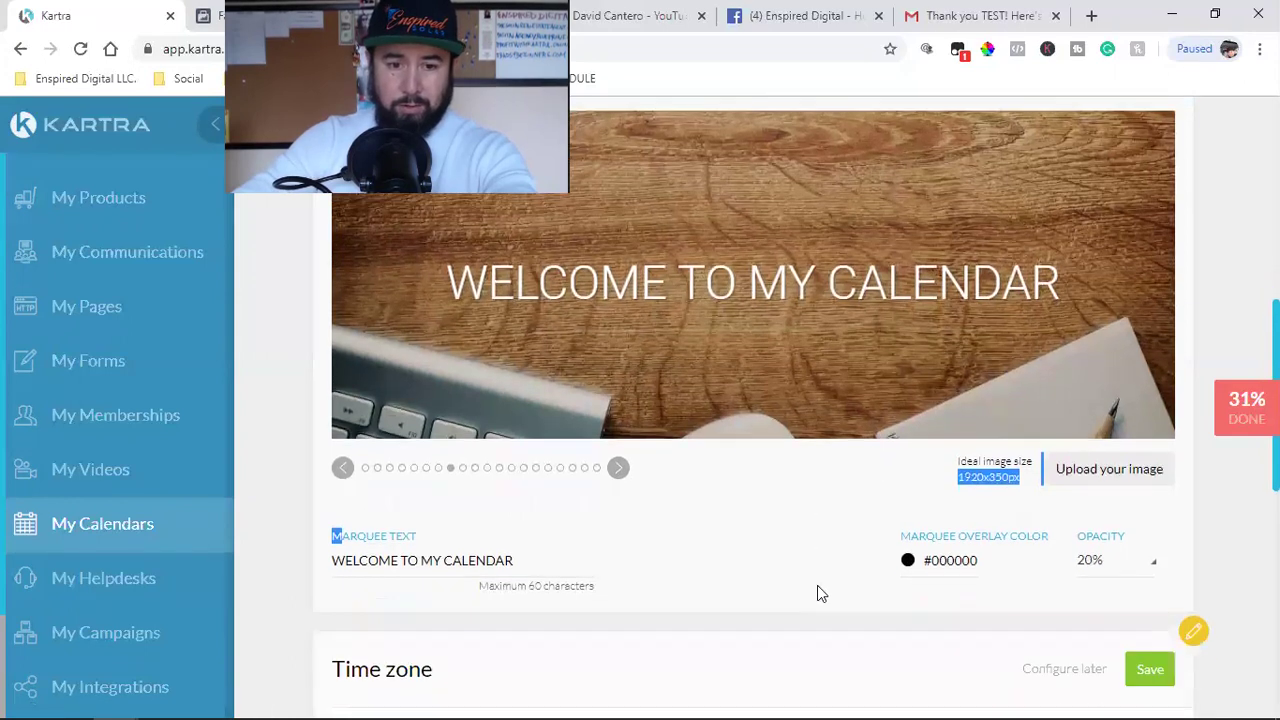
{"action": "triple_click", "coordinate": [412, 562]}
{"action": "left_click", "coordinate": [476, 562]}
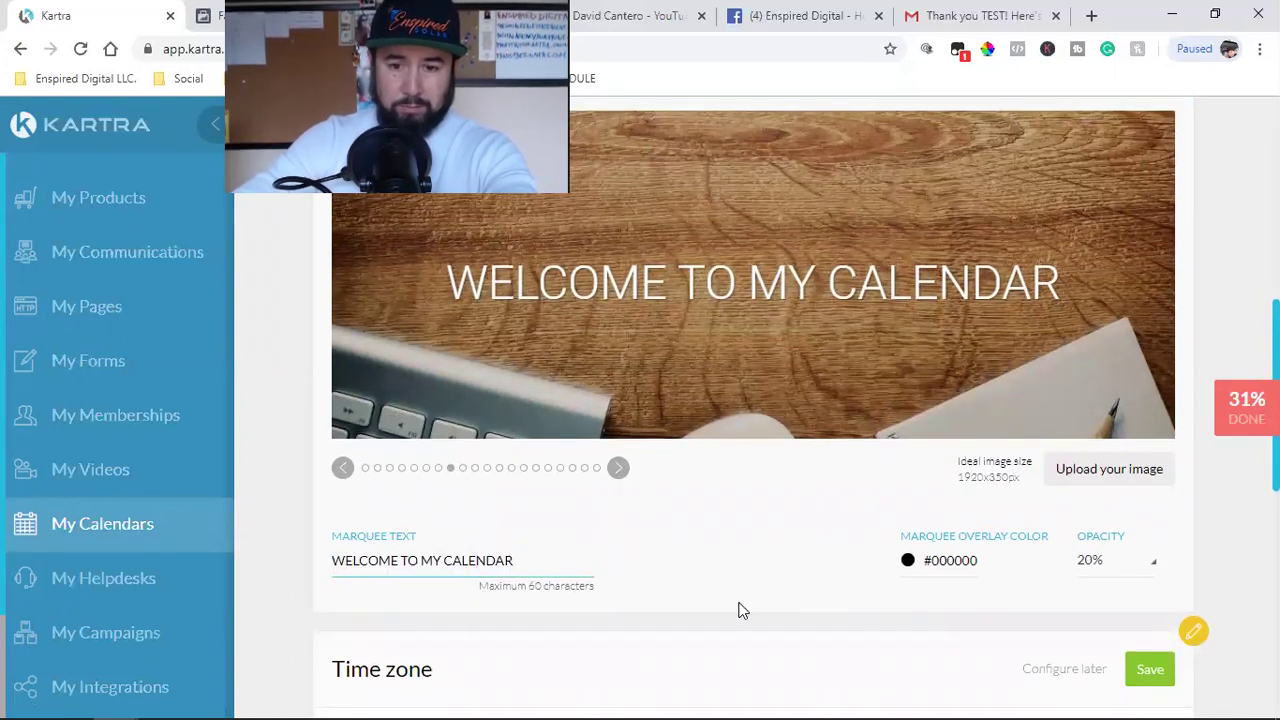
{"action": "scroll", "coordinate": [906, 620], "scroll_direction": "down", "scroll_amount": 1}
{"action": "scroll", "coordinate": [909, 606], "scroll_direction": "up", "scroll_amount": 5}
{"action": "left_click", "coordinate": [1148, 300]}
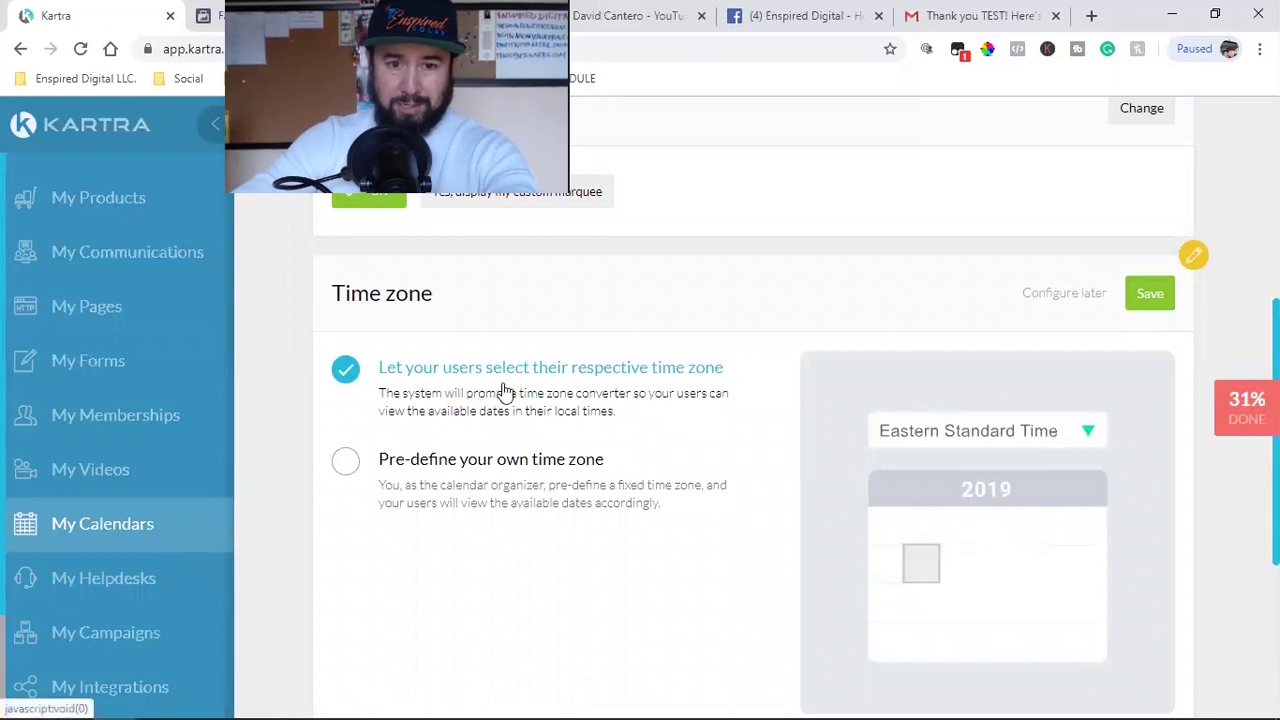
Step: Save the time zone section with users selecting their respective time zone, and continue to the Schedule stage
{"action": "left_click", "coordinate": [1158, 294]}
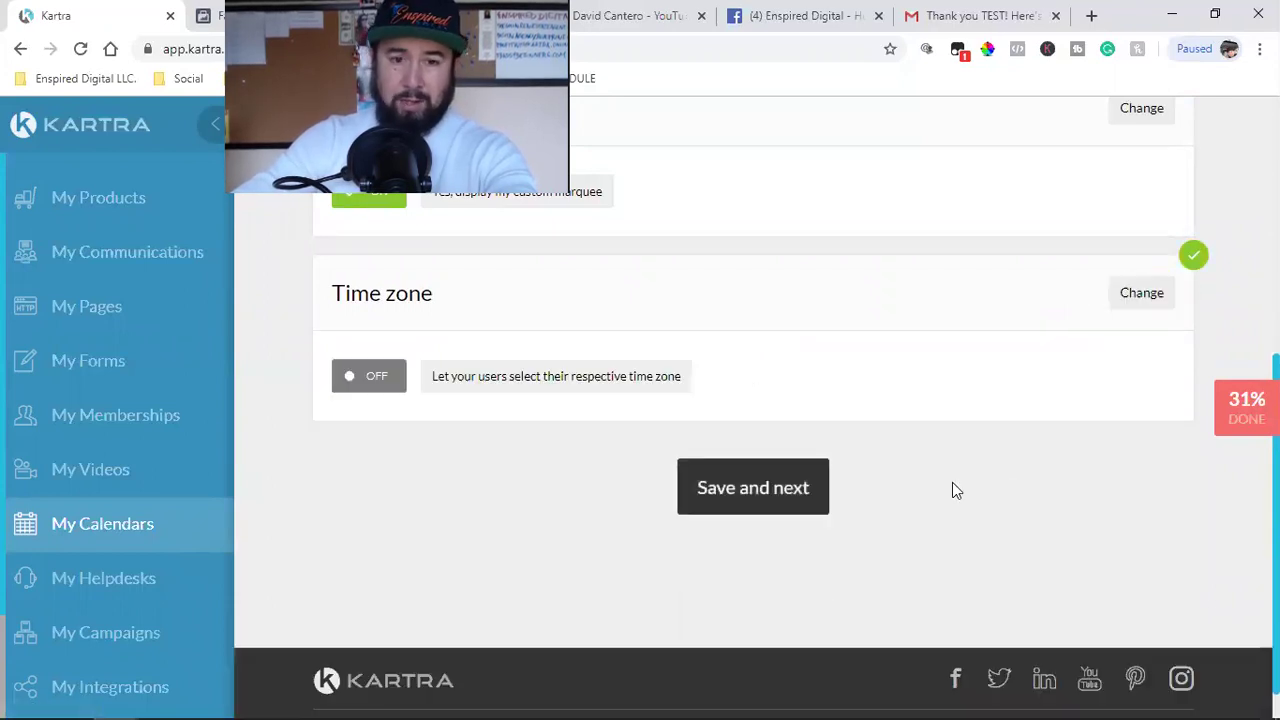
{"action": "left_click", "coordinate": [789, 498]}
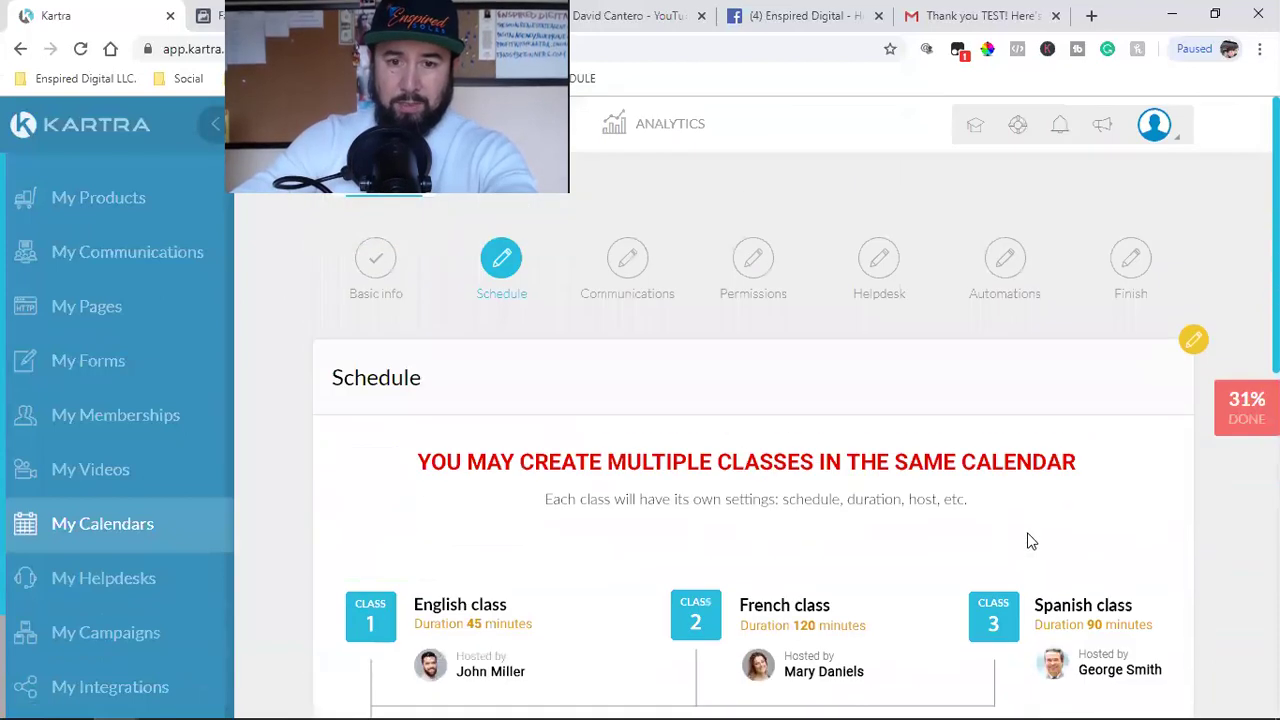
Step: Read and acknowledge the schedule introductions about multiple classes and the EST time zone
{"action": "scroll", "coordinate": [829, 537], "scroll_direction": "down", "scroll_amount": 2}
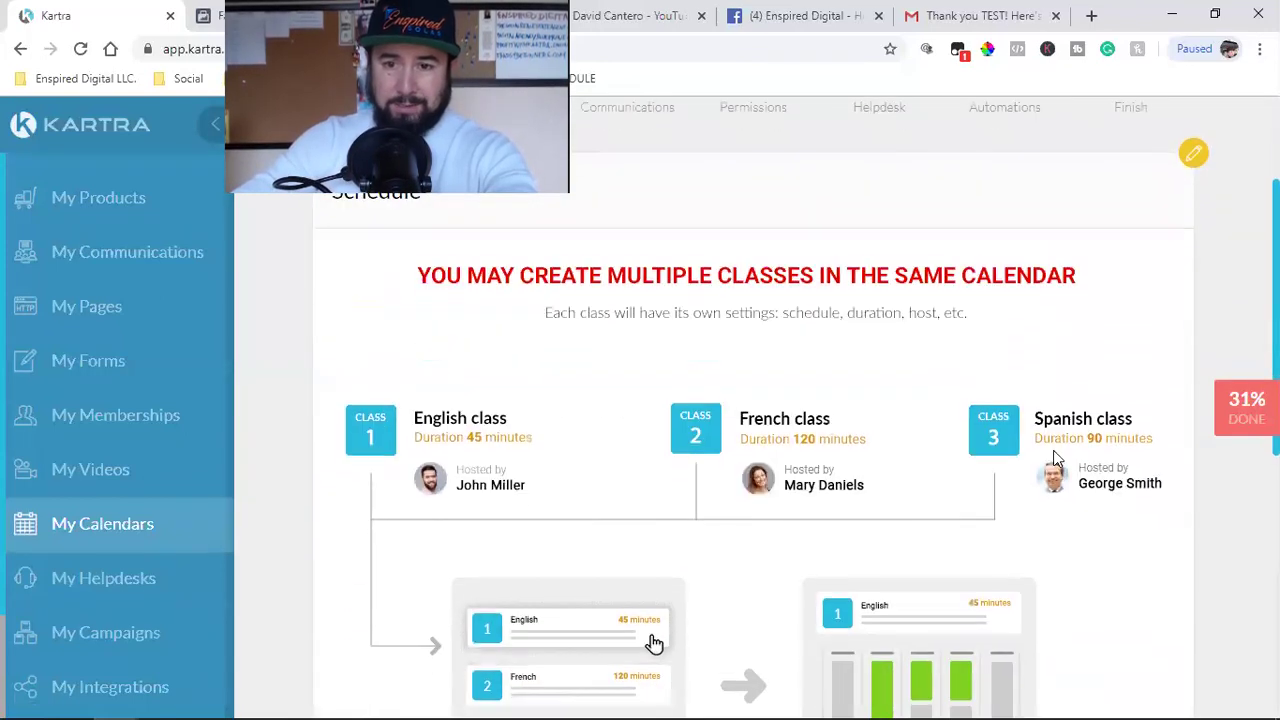
{"action": "scroll", "coordinate": [840, 467], "scroll_direction": "down", "scroll_amount": 4}
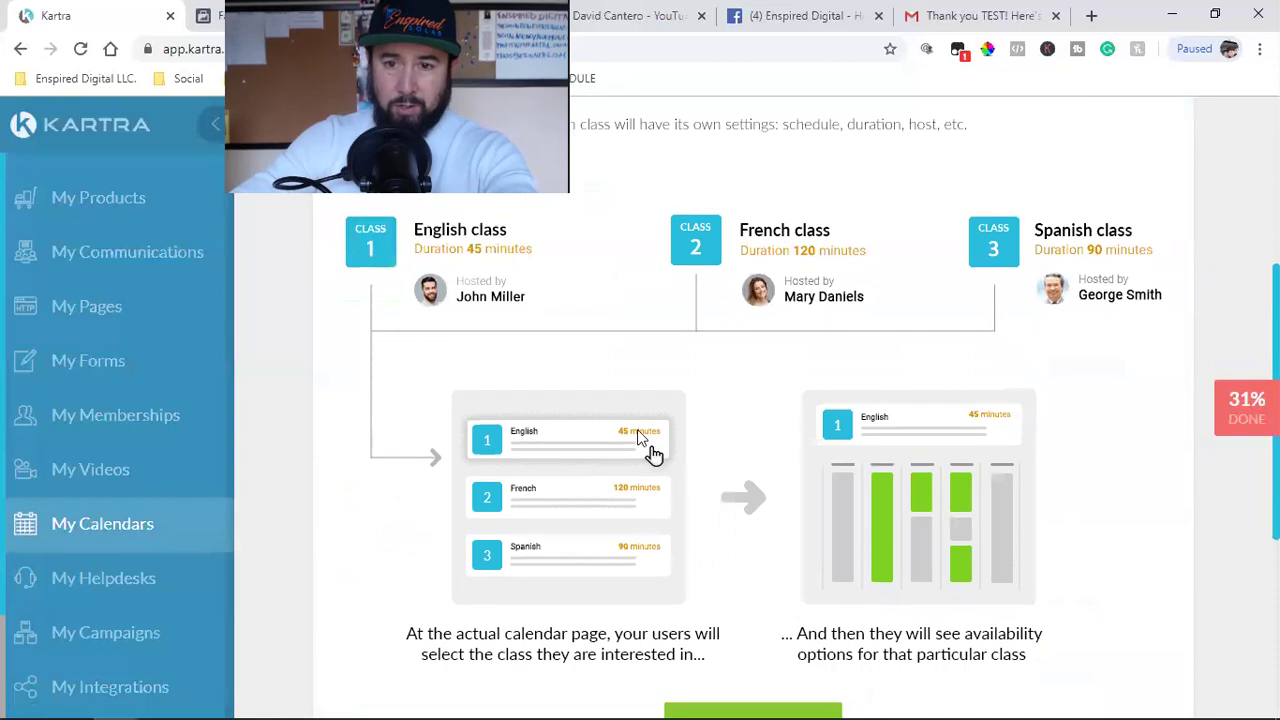
{"action": "left_click", "coordinate": [751, 466]}
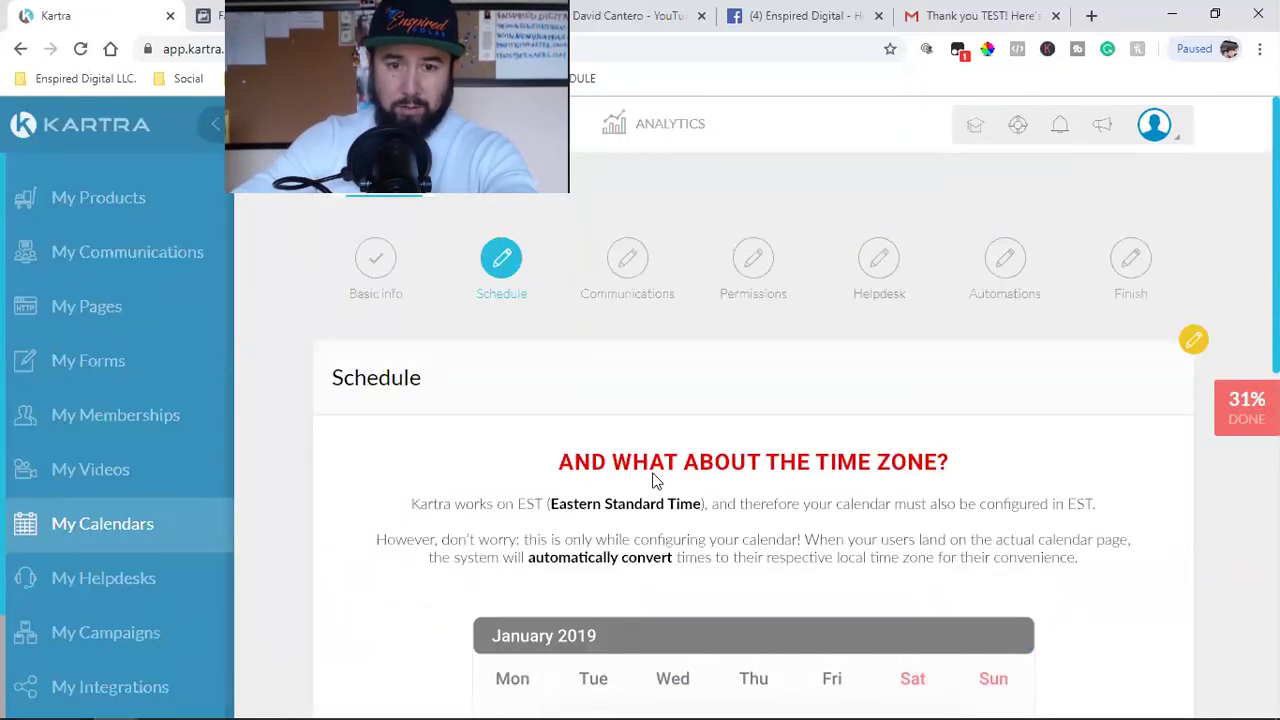
{"action": "scroll", "coordinate": [815, 491], "scroll_direction": "down", "scroll_amount": 2}
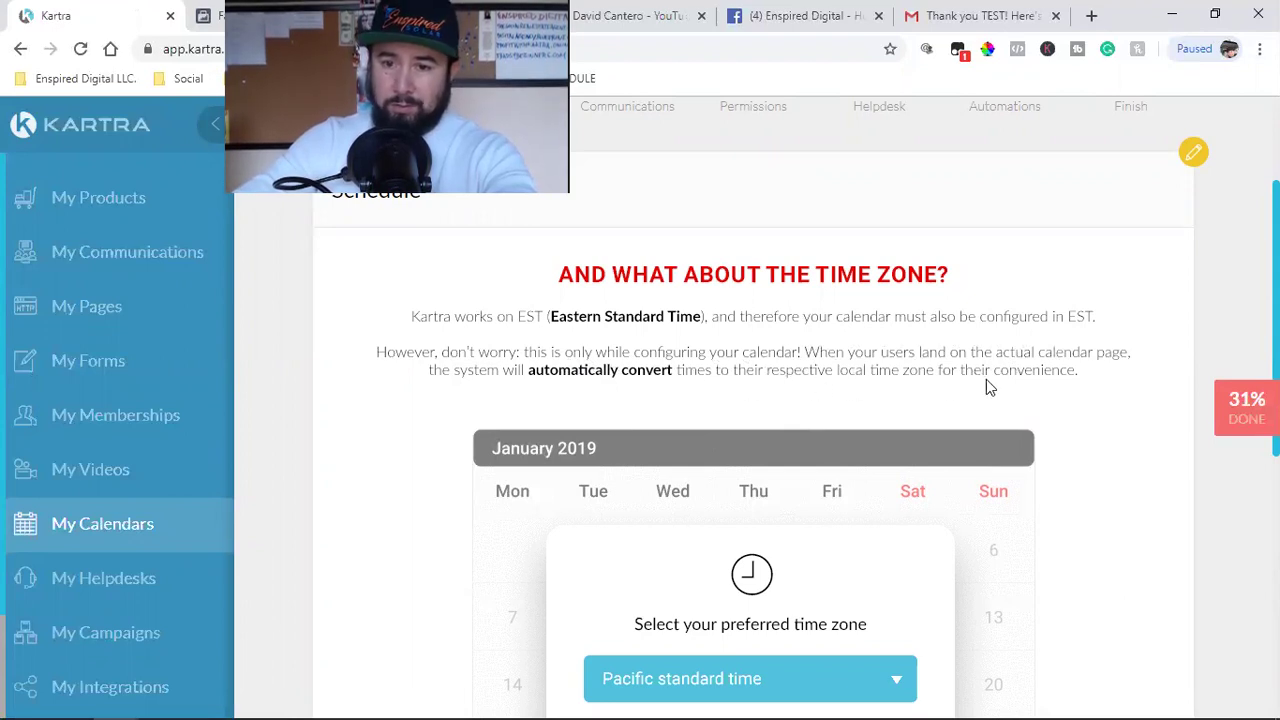
{"action": "scroll", "coordinate": [809, 514], "scroll_direction": "down", "scroll_amount": 3}
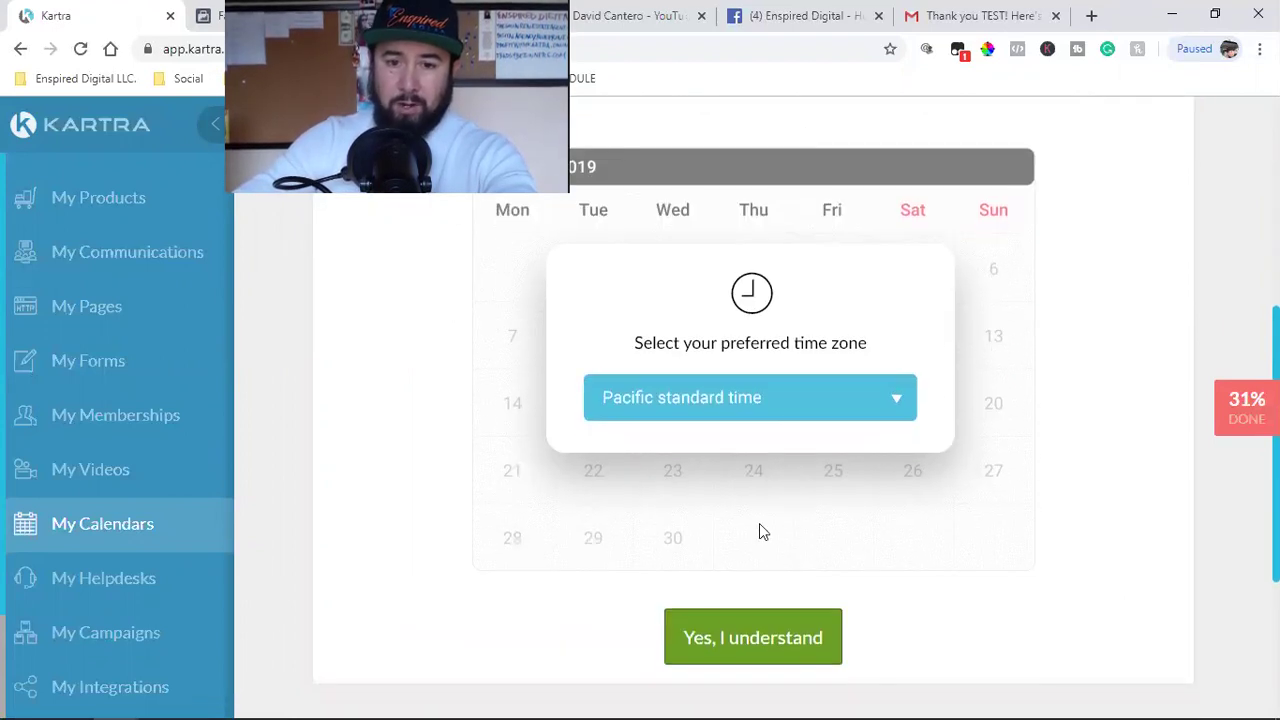
{"action": "left_click", "coordinate": [700, 650]}
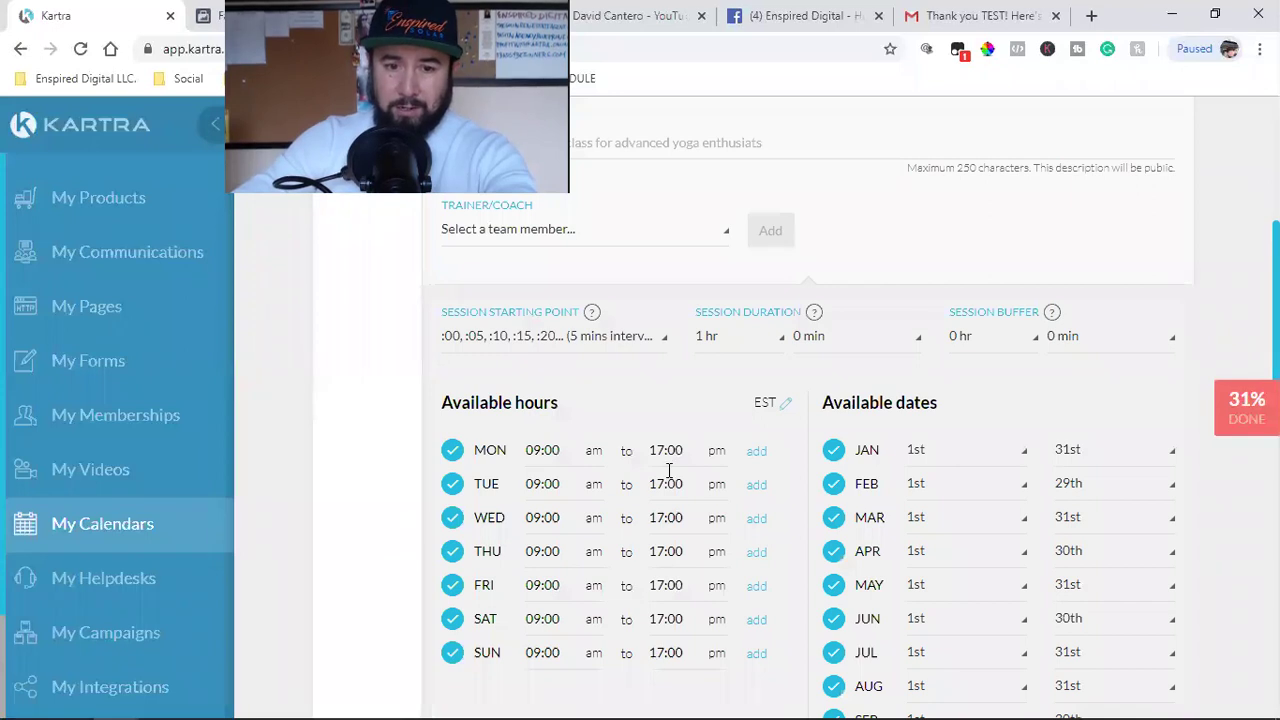
Step: Remove Sunday from the available hours of Class 1
{"action": "scroll", "coordinate": [460, 580], "scroll_direction": "down", "scroll_amount": 1}
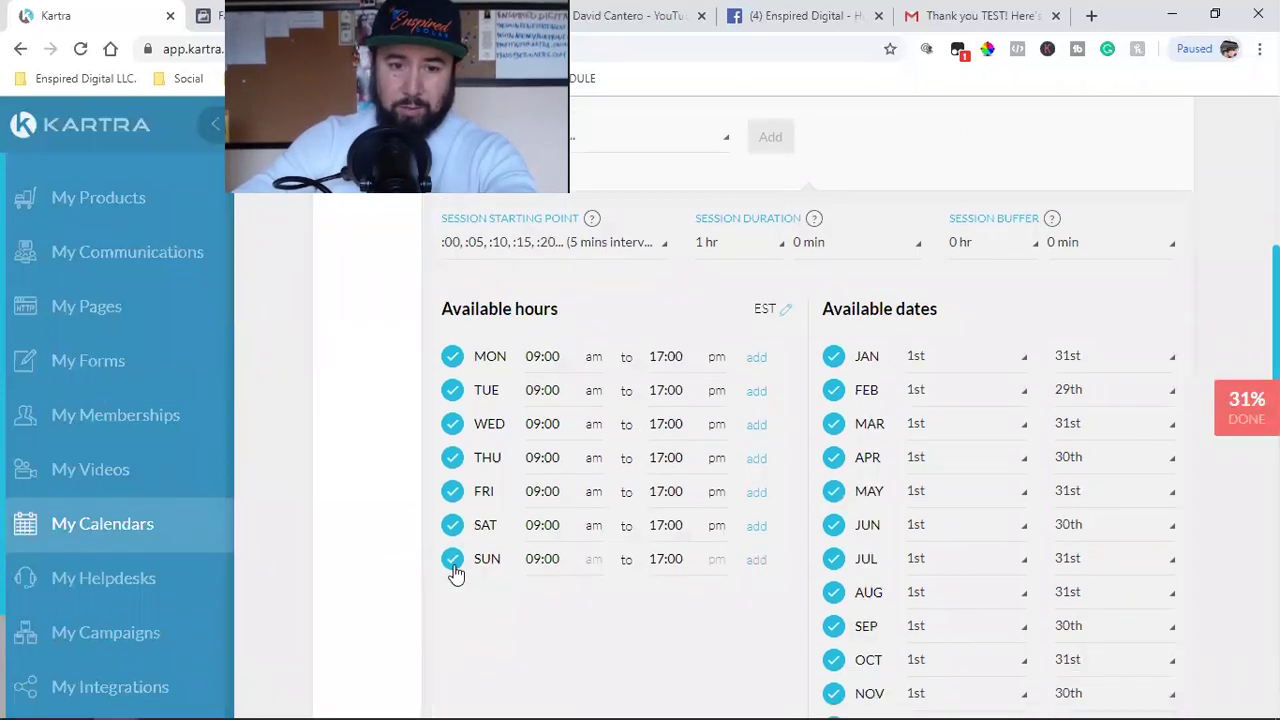
{"action": "left_click", "coordinate": [453, 563]}
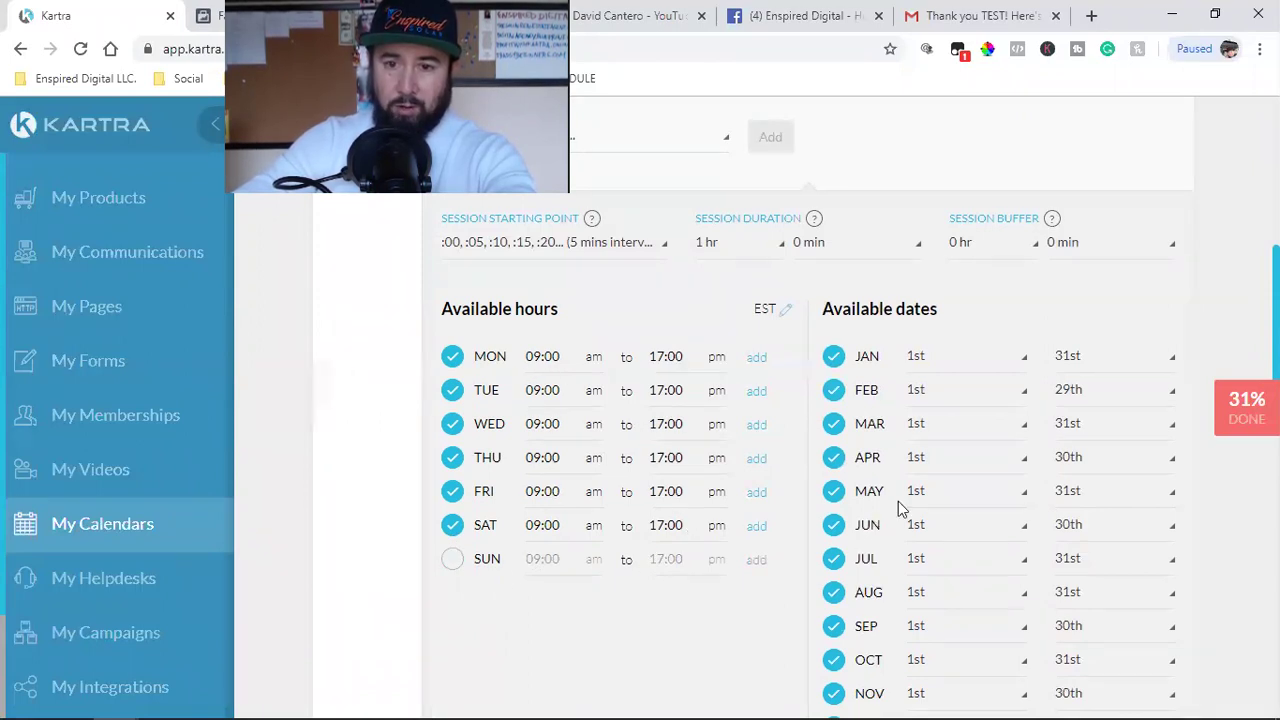
Step: Add the account owner's team member profile as the trainer/coach of Class 1
{"action": "scroll", "coordinate": [870, 514], "scroll_direction": "up", "scroll_amount": 1}
{"action": "scroll", "coordinate": [518, 388], "scroll_direction": "up", "scroll_amount": 1}
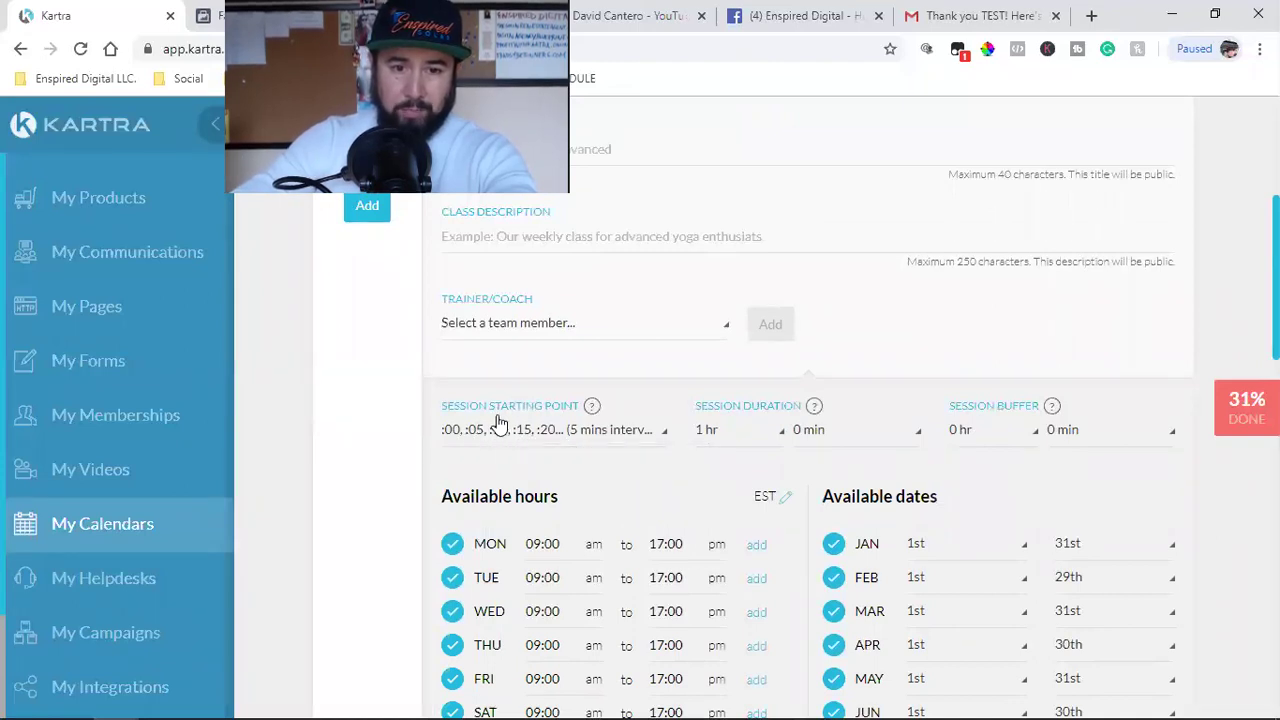
{"action": "scroll", "coordinate": [520, 440], "scroll_direction": "up", "scroll_amount": 1}
{"action": "scroll", "coordinate": [527, 445], "scroll_direction": "up", "scroll_amount": 2}
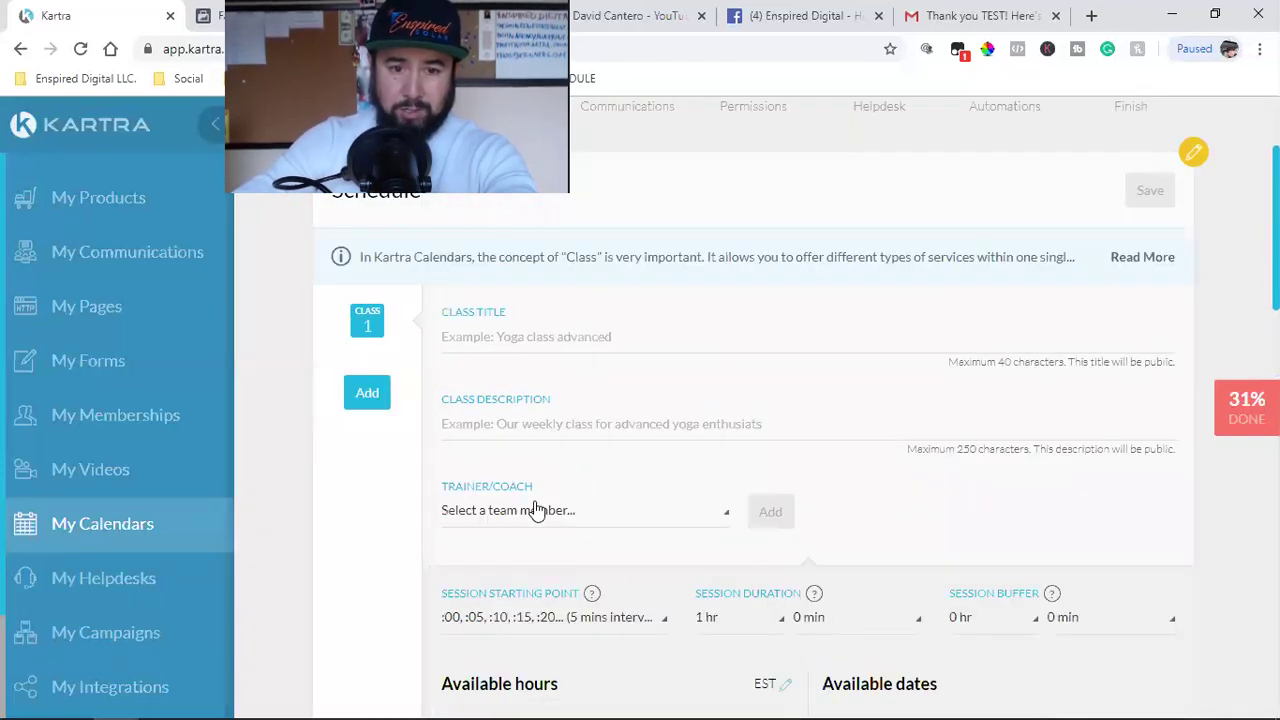
{"action": "left_click", "coordinate": [533, 510]}
{"action": "left_click", "coordinate": [538, 581]}
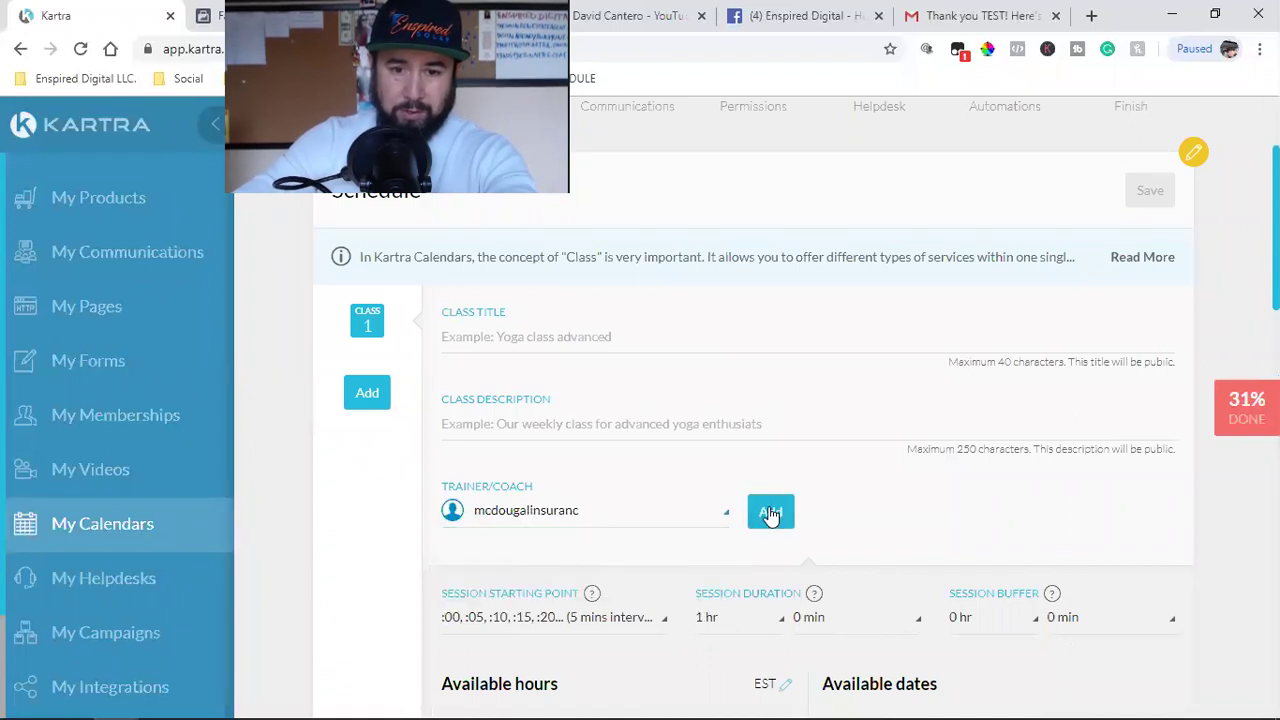
Step: Set the session starting point of Class 1 to :00 so sessions begin only on the hour
{"action": "scroll", "coordinate": [546, 508], "scroll_direction": "down", "scroll_amount": 3}
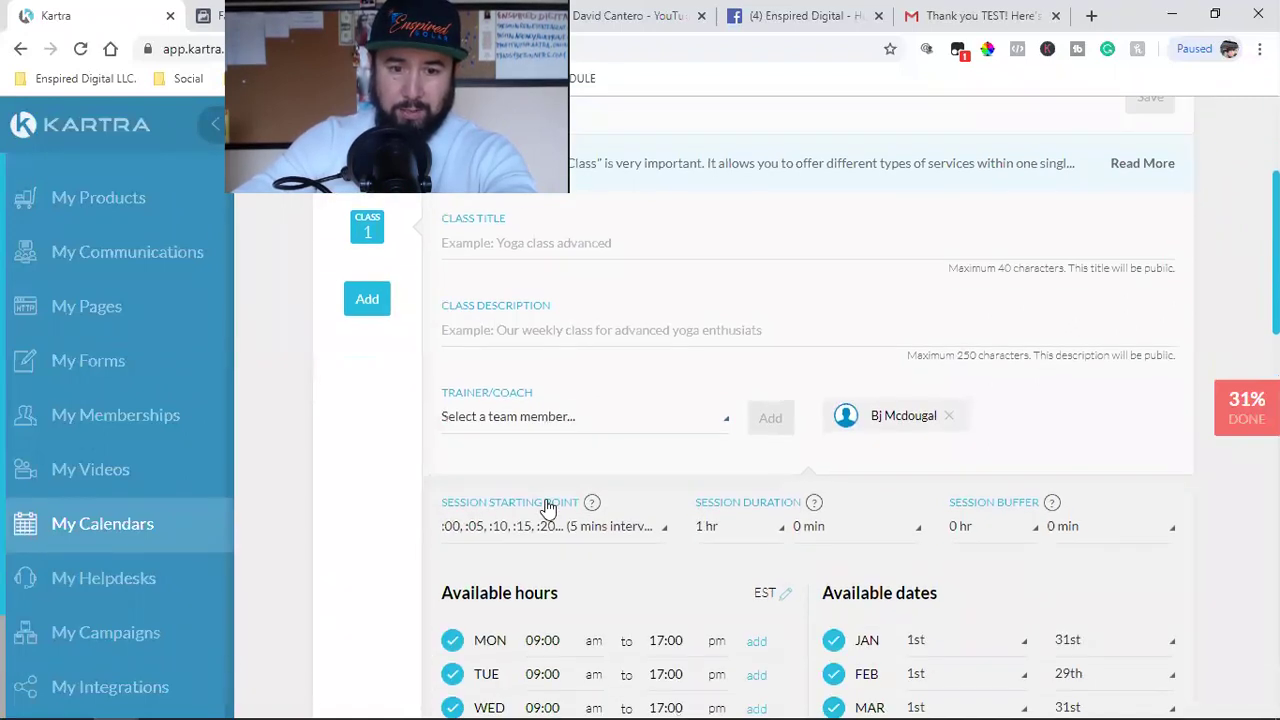
{"action": "scroll", "coordinate": [547, 500], "scroll_direction": "down", "scroll_amount": 1}
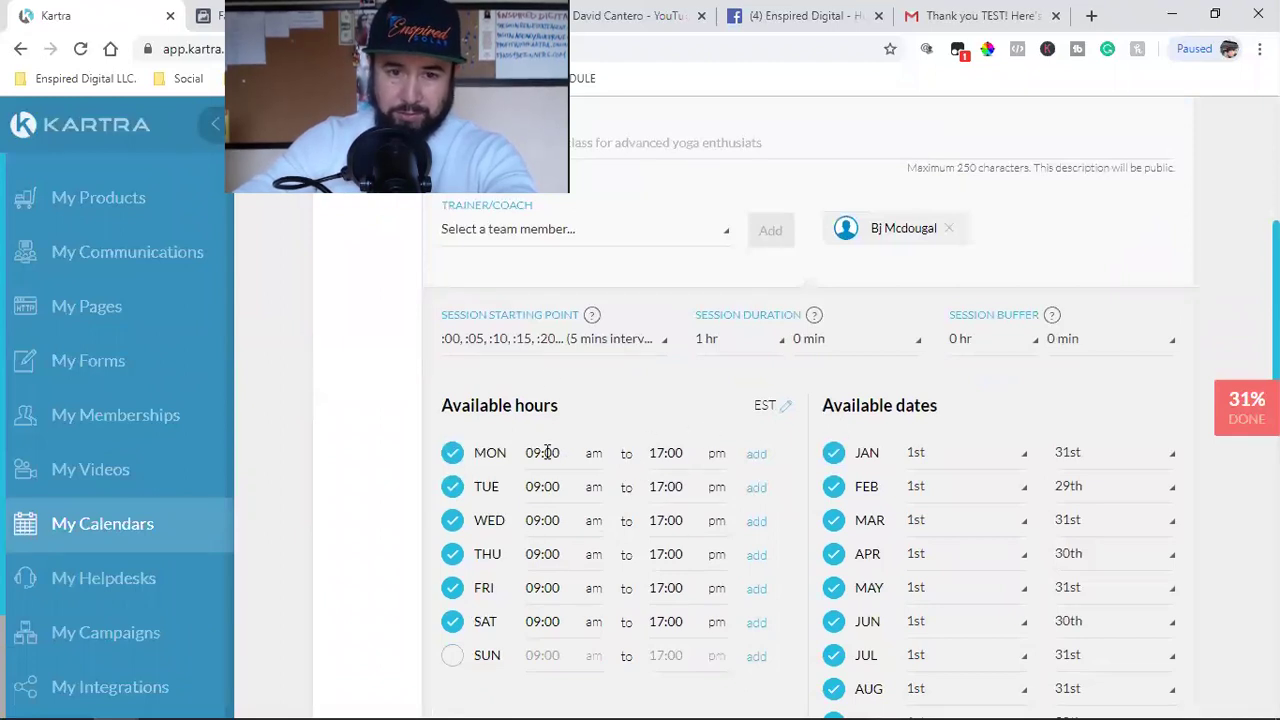
{"action": "left_click", "coordinate": [648, 345]}
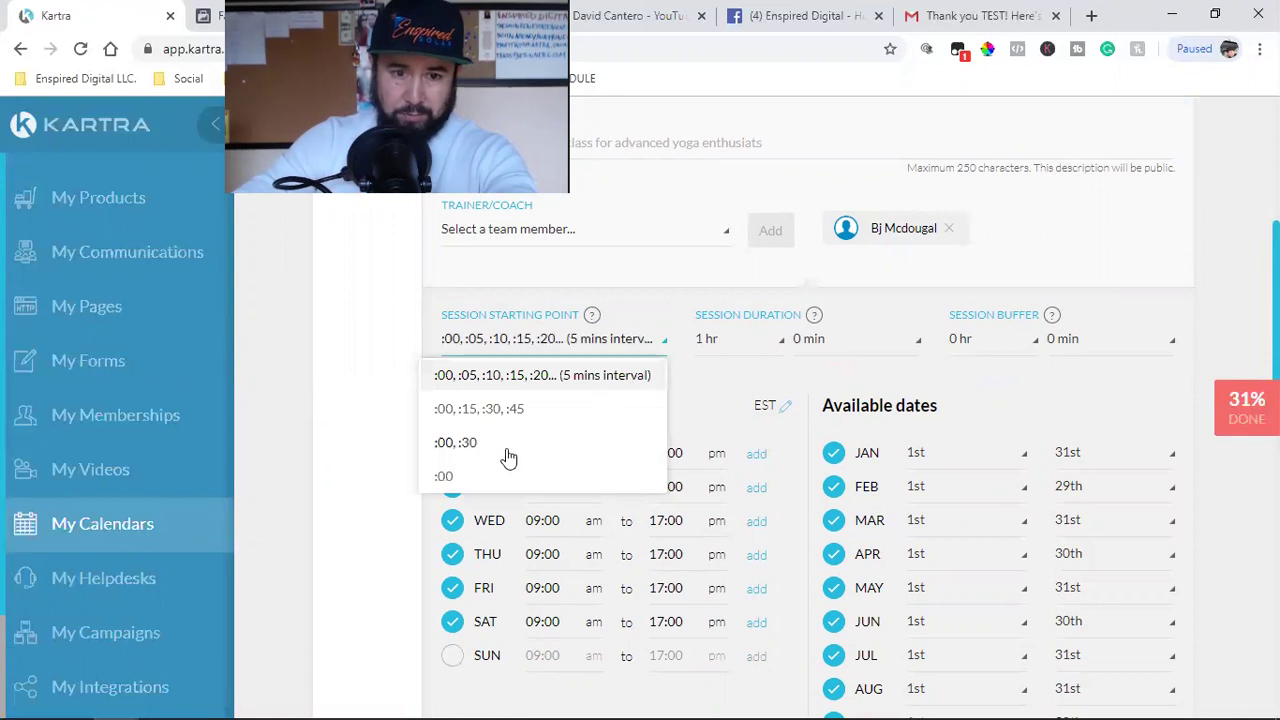
{"action": "scroll", "coordinate": [508, 450], "scroll_direction": "down", "scroll_amount": 1}
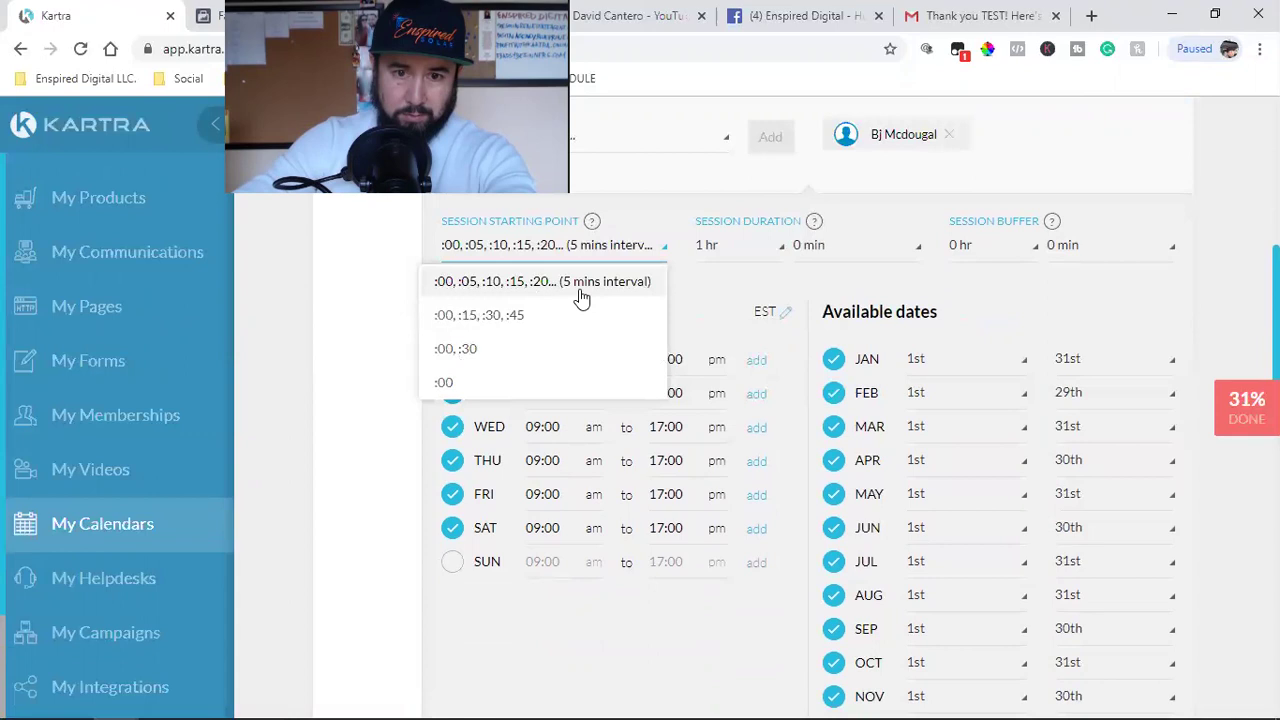
{"action": "left_click", "coordinate": [447, 386]}
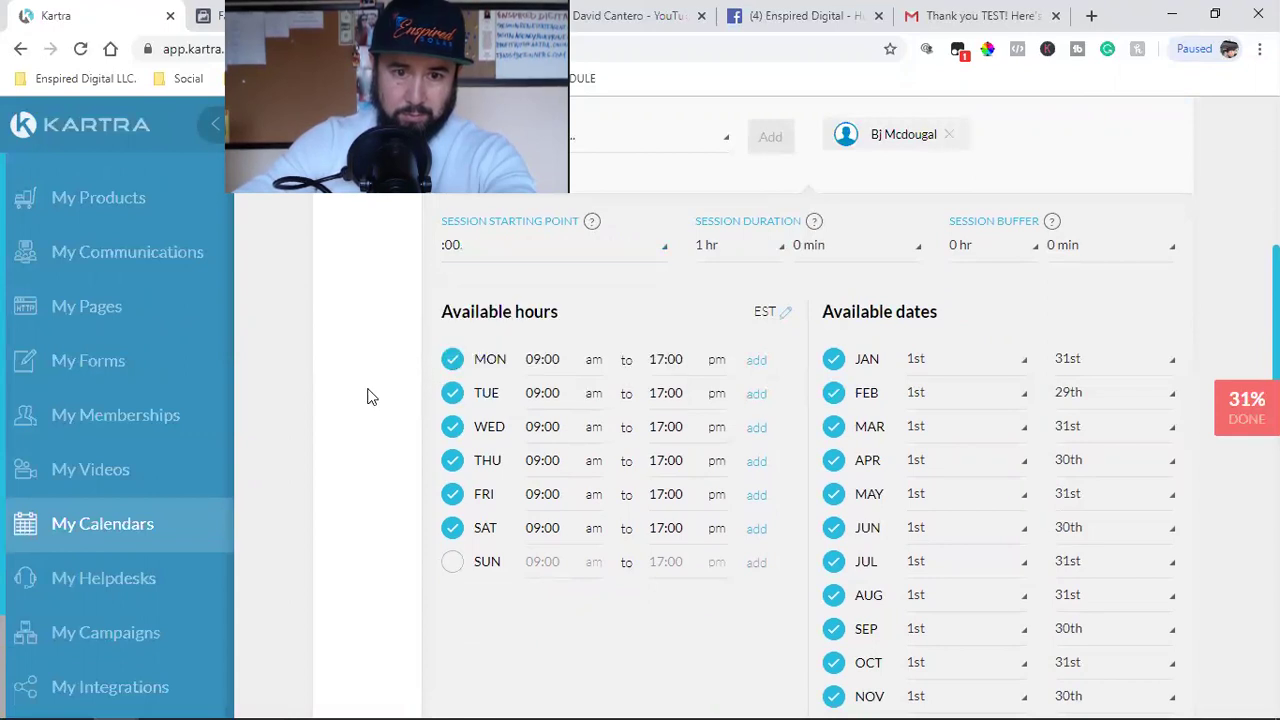
Step: Set the session buffer of Class 1 to 0 hr 30 min
{"action": "scroll", "coordinate": [368, 394], "scroll_direction": "up", "scroll_amount": 2}
{"action": "mouse_move", "coordinate": [592, 412]}
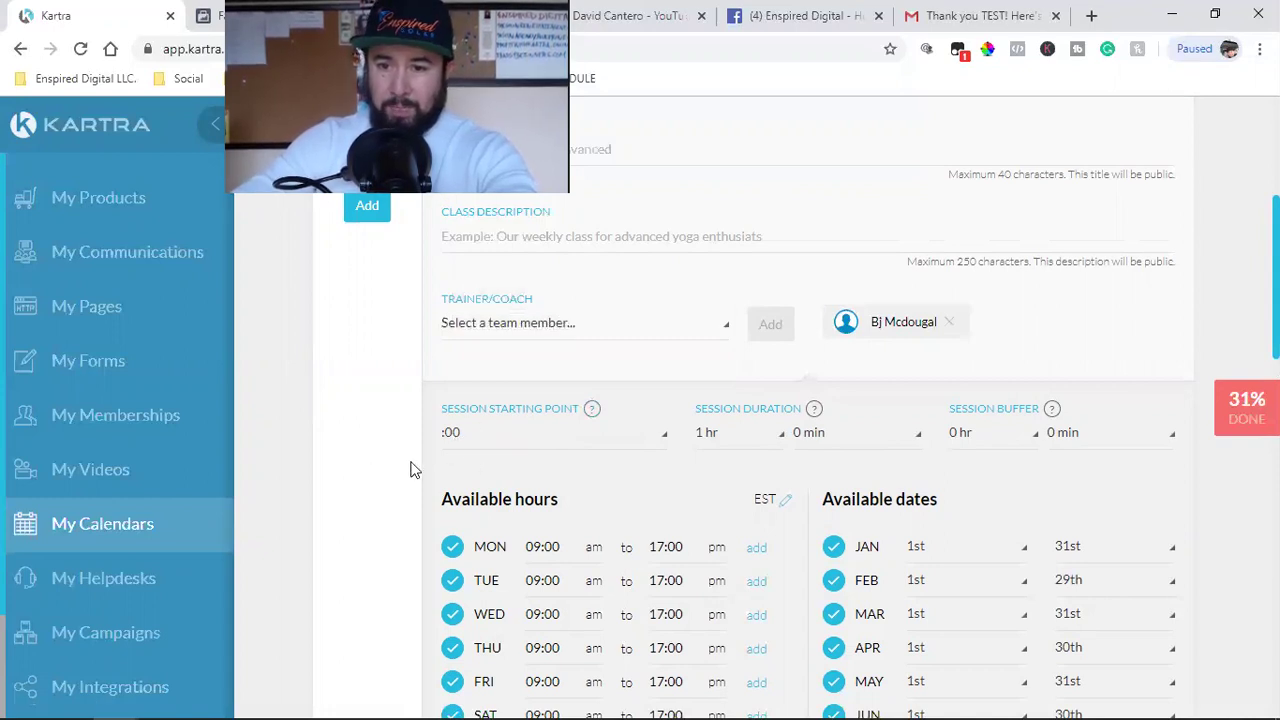
{"action": "left_click", "coordinate": [1080, 443]}
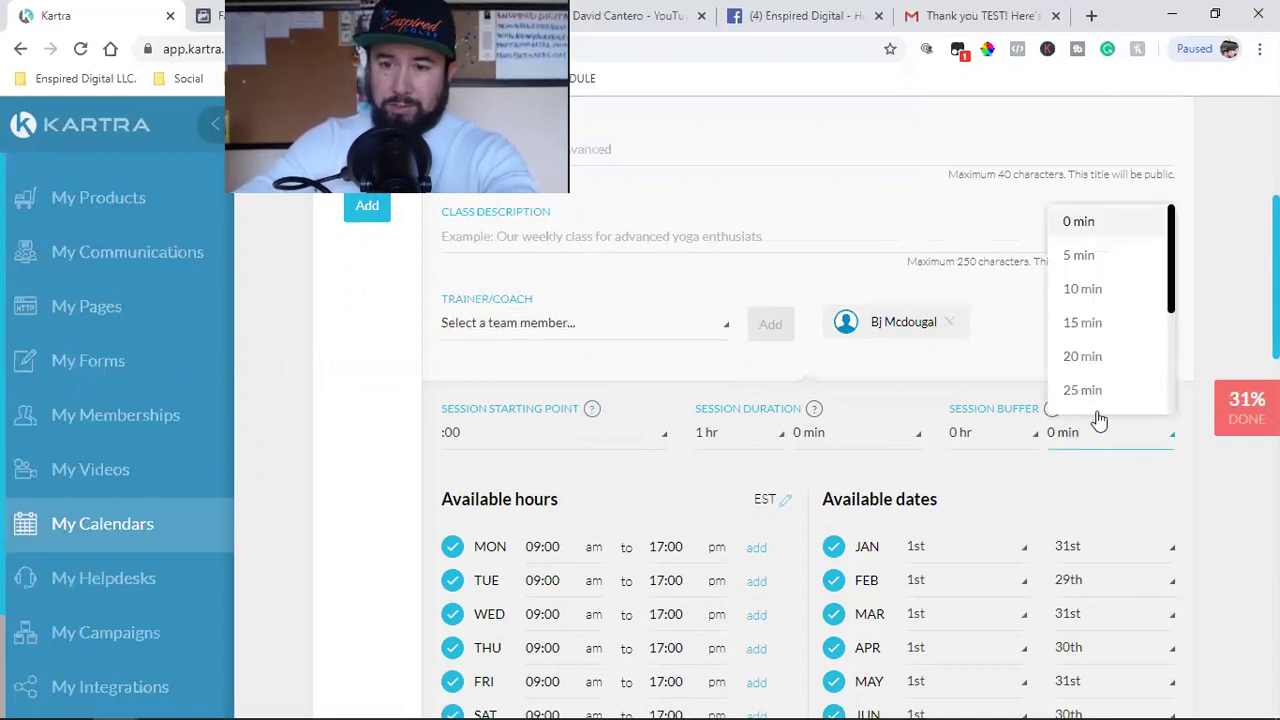
{"action": "scroll", "coordinate": [1100, 375], "scroll_direction": "down", "scroll_amount": 2}
{"action": "left_click", "coordinate": [1084, 331]}
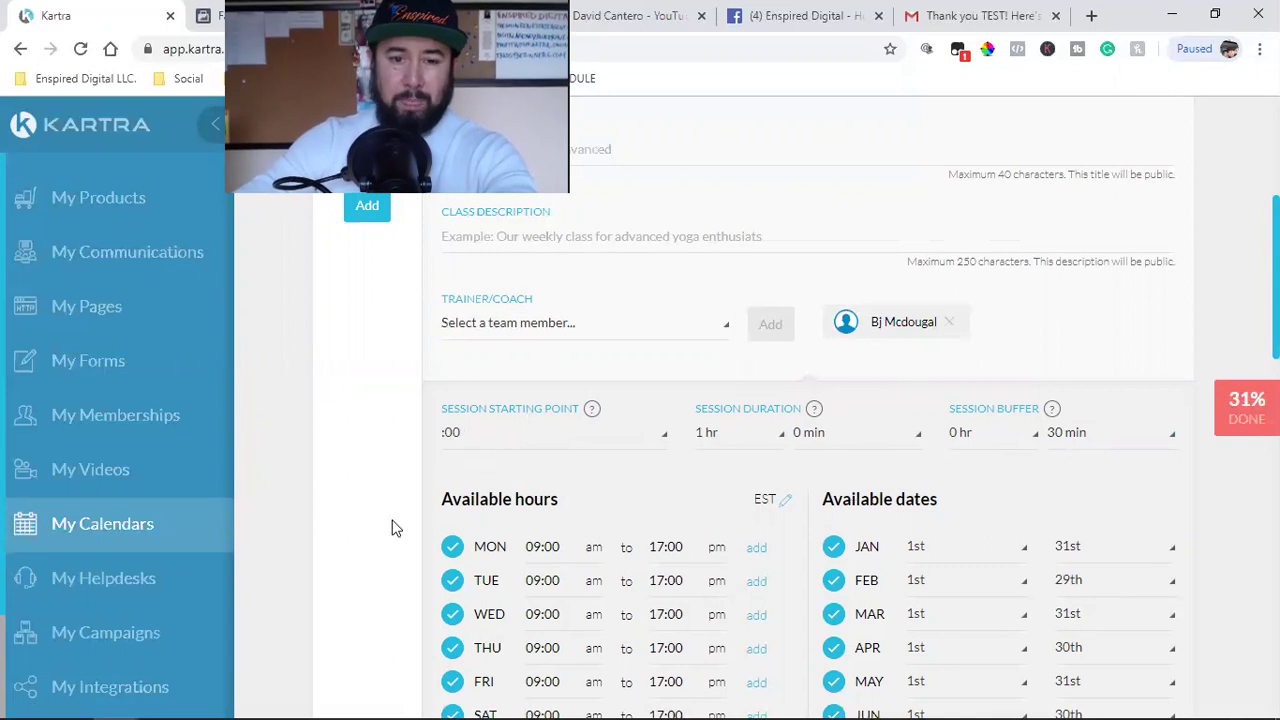
Step: Set the minimum booking notice of Class 1 to "Don't allow same-day booking"
{"action": "scroll", "coordinate": [395, 528], "scroll_direction": "down", "scroll_amount": 3}
{"action": "scroll", "coordinate": [862, 528], "scroll_direction": "down", "scroll_amount": 3}
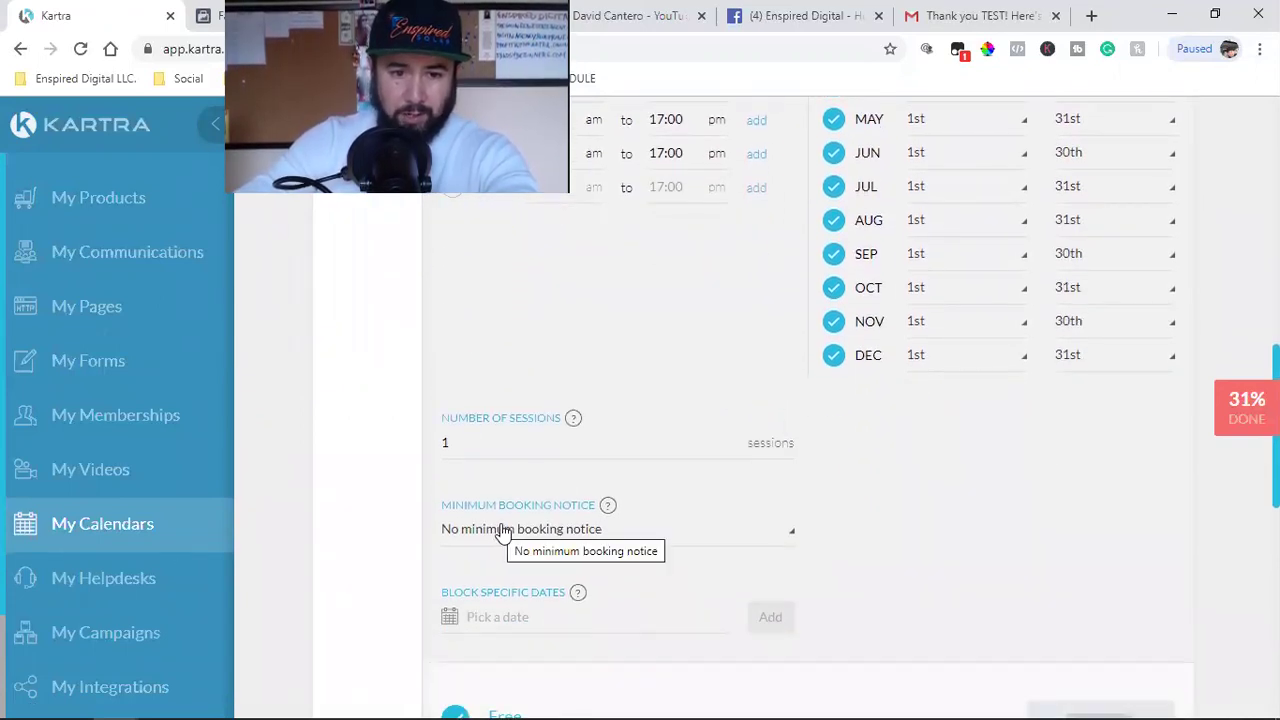
{"action": "left_click", "coordinate": [520, 541]}
{"action": "scroll", "coordinate": [600, 510], "scroll_direction": "down", "scroll_amount": 1}
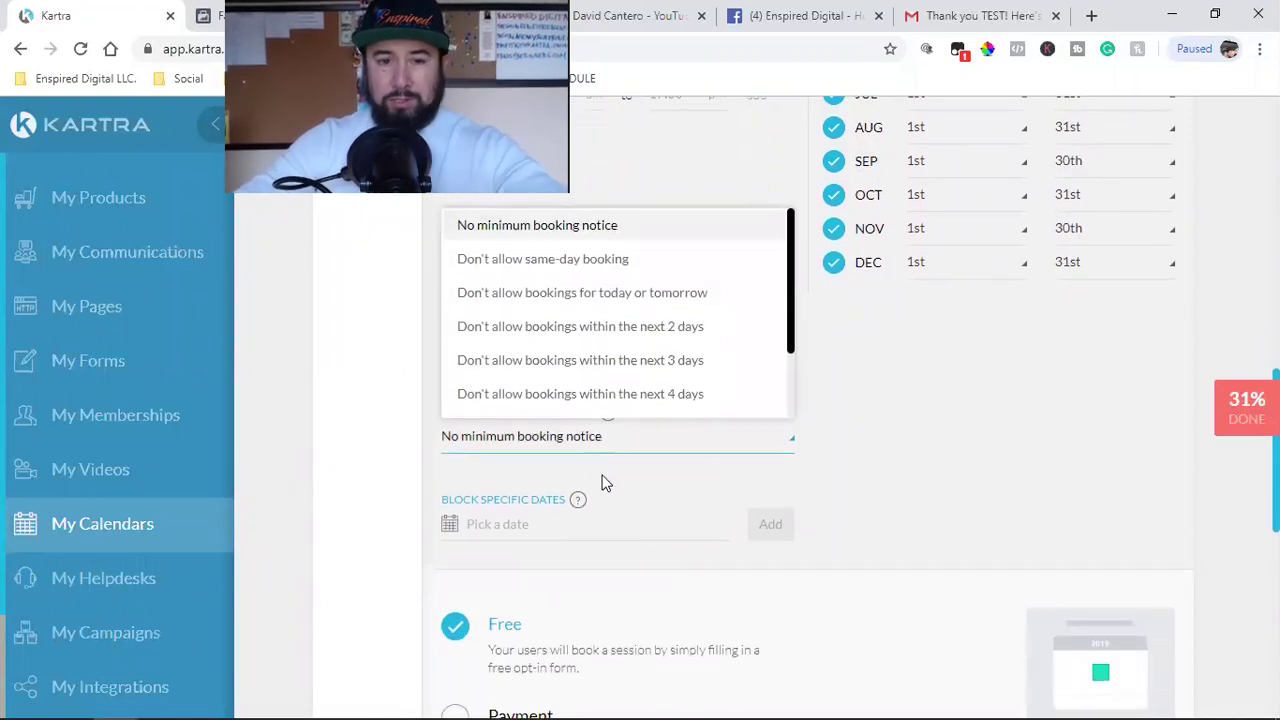
{"action": "scroll", "coordinate": [640, 410], "scroll_direction": "up", "scroll_amount": 1}
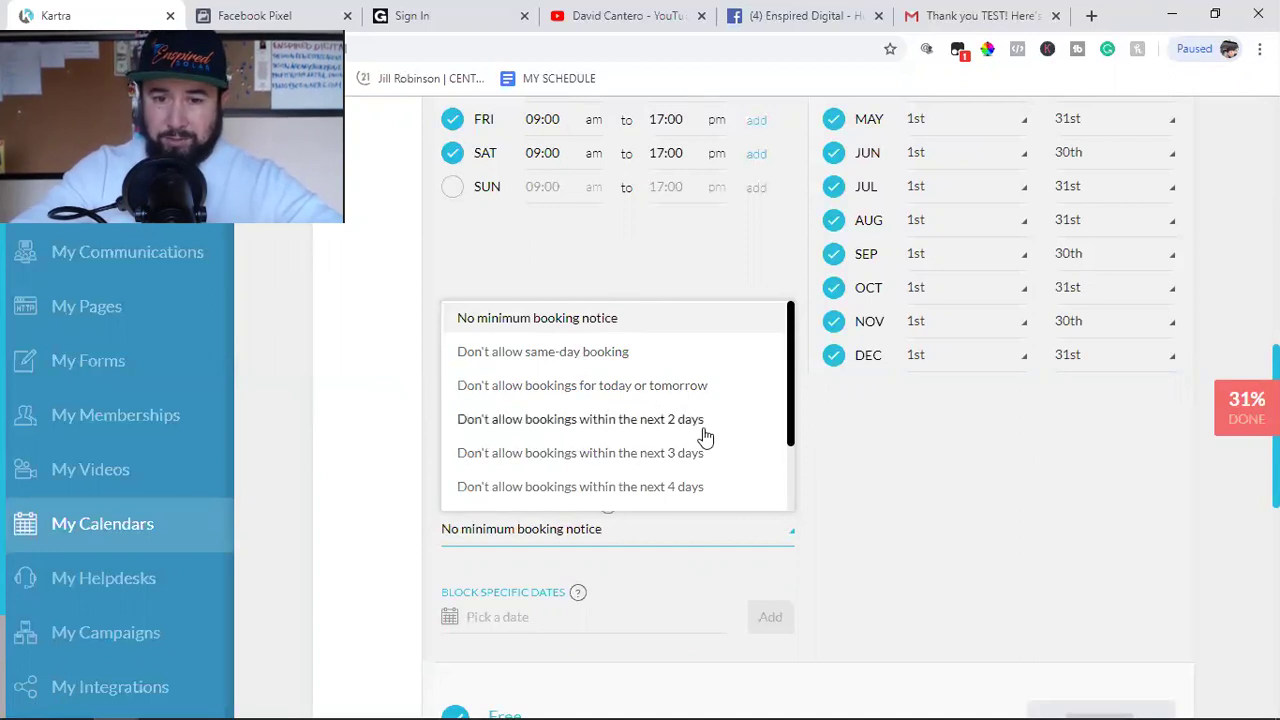
{"action": "scroll", "coordinate": [660, 465], "scroll_direction": "down", "scroll_amount": 3}
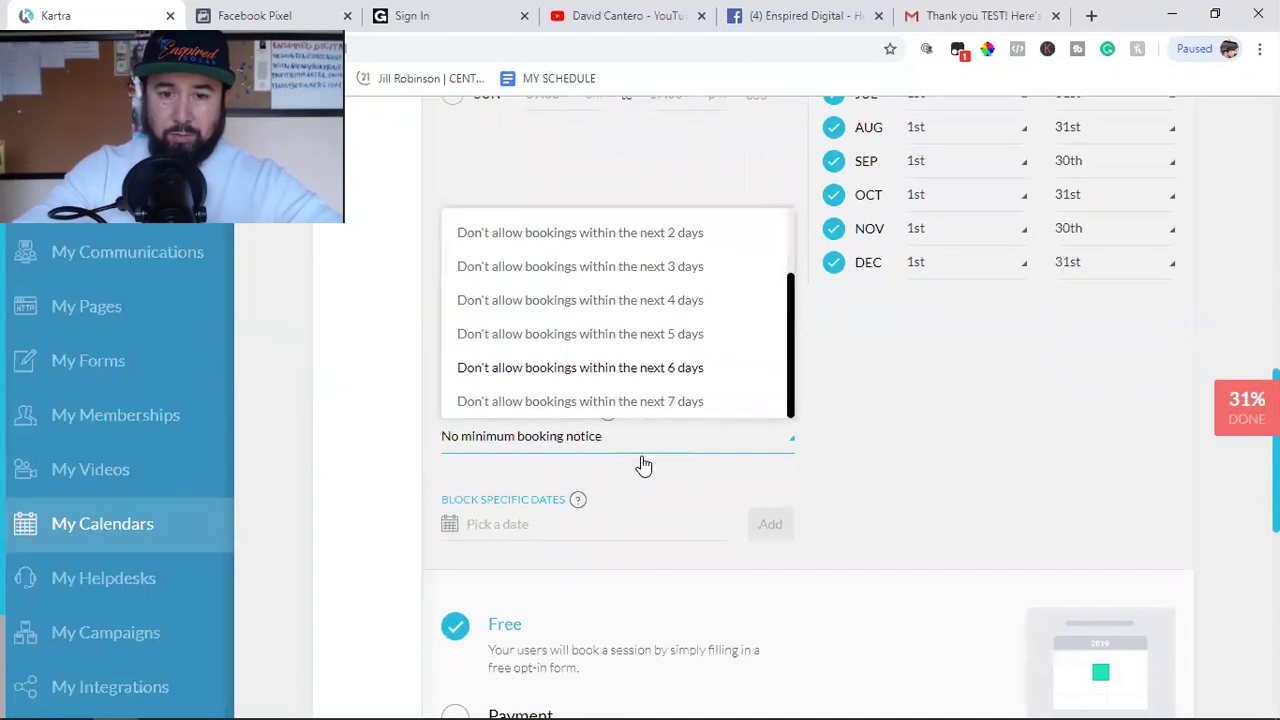
{"action": "scroll", "coordinate": [640, 390], "scroll_direction": "up", "scroll_amount": 3}
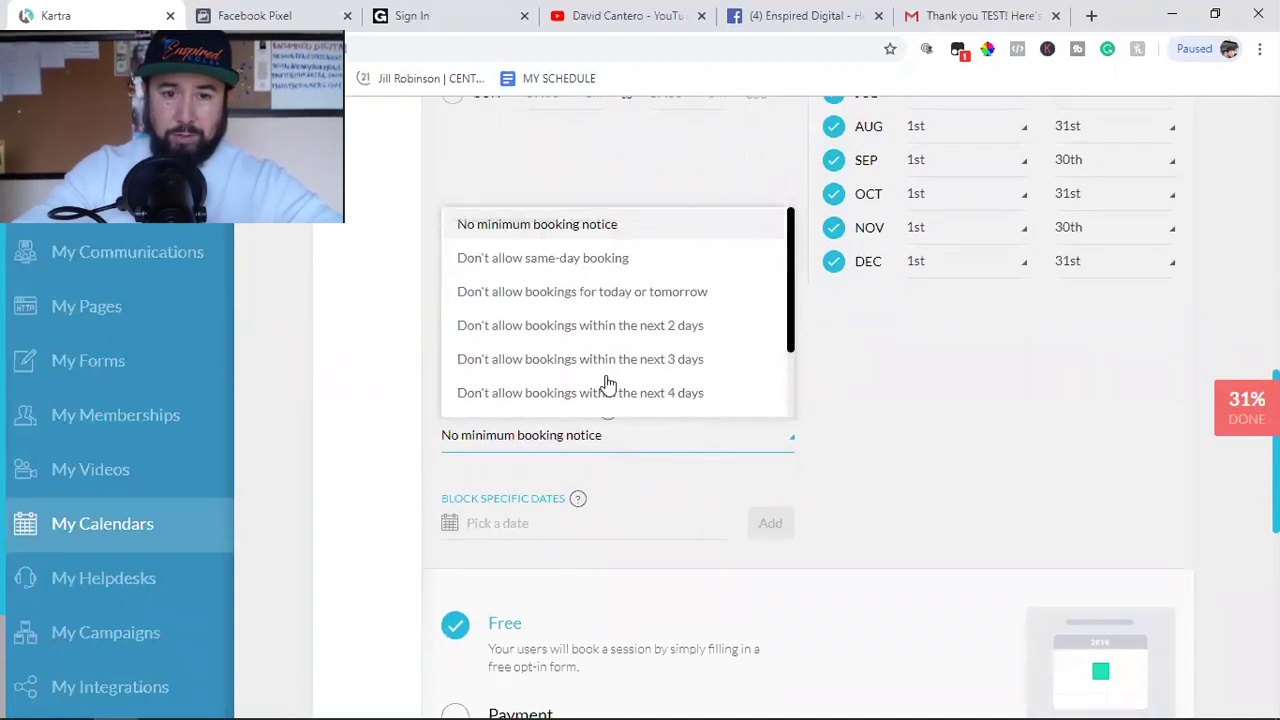
{"action": "left_click", "coordinate": [521, 260]}
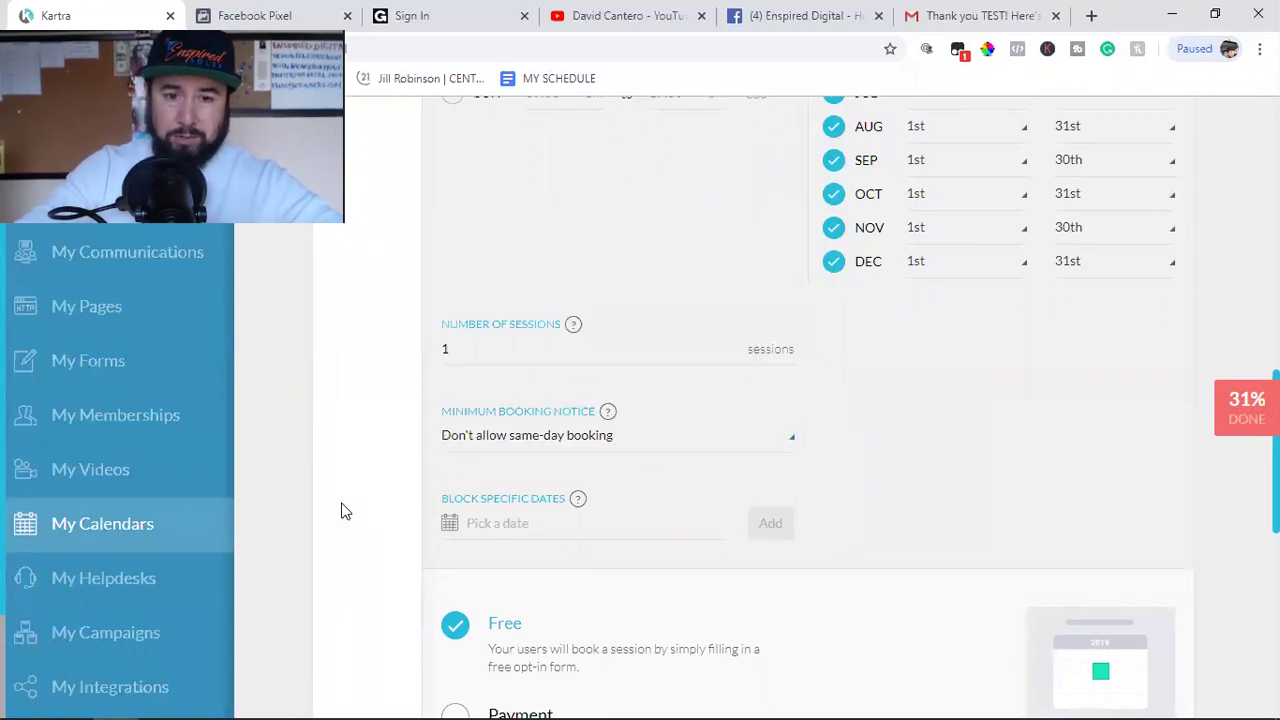
Step: Review the Class 1 schedule settings, the Free and Payment booking options, and the forms available as its opt-in form
{"action": "scroll", "coordinate": [341, 511], "scroll_direction": "down", "scroll_amount": 1}
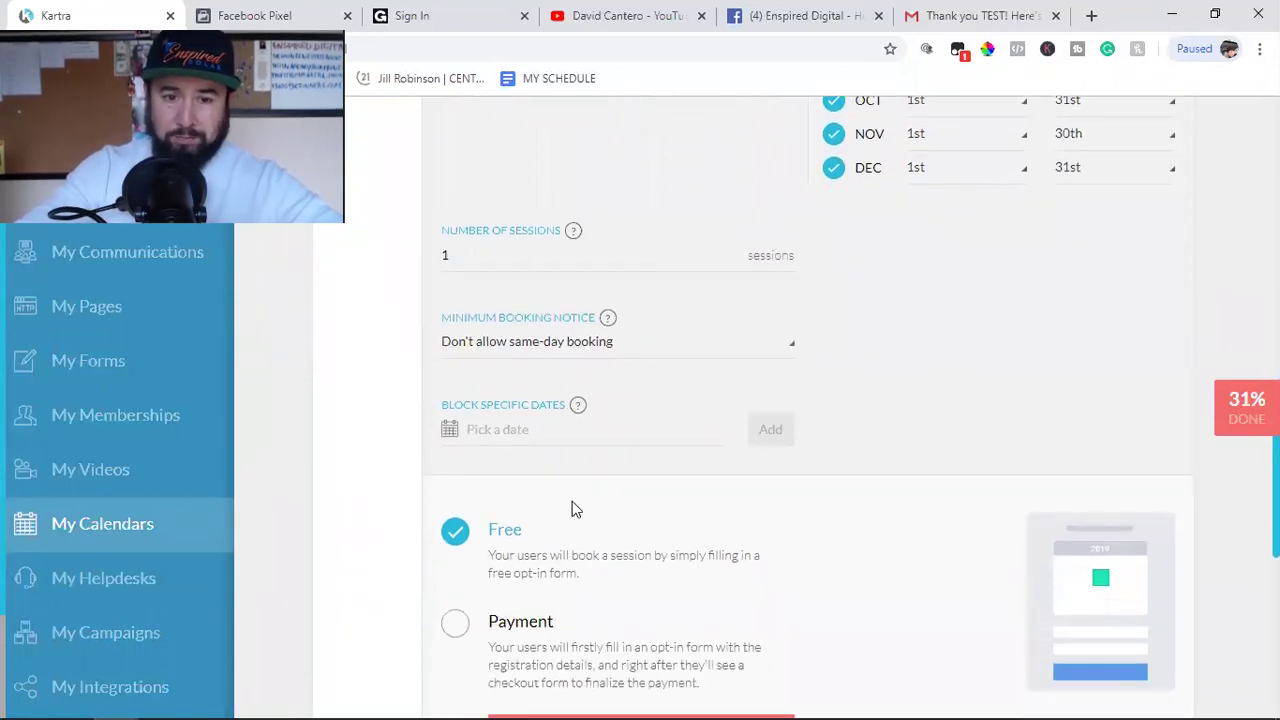
{"action": "scroll", "coordinate": [572, 505], "scroll_direction": "down", "scroll_amount": 2}
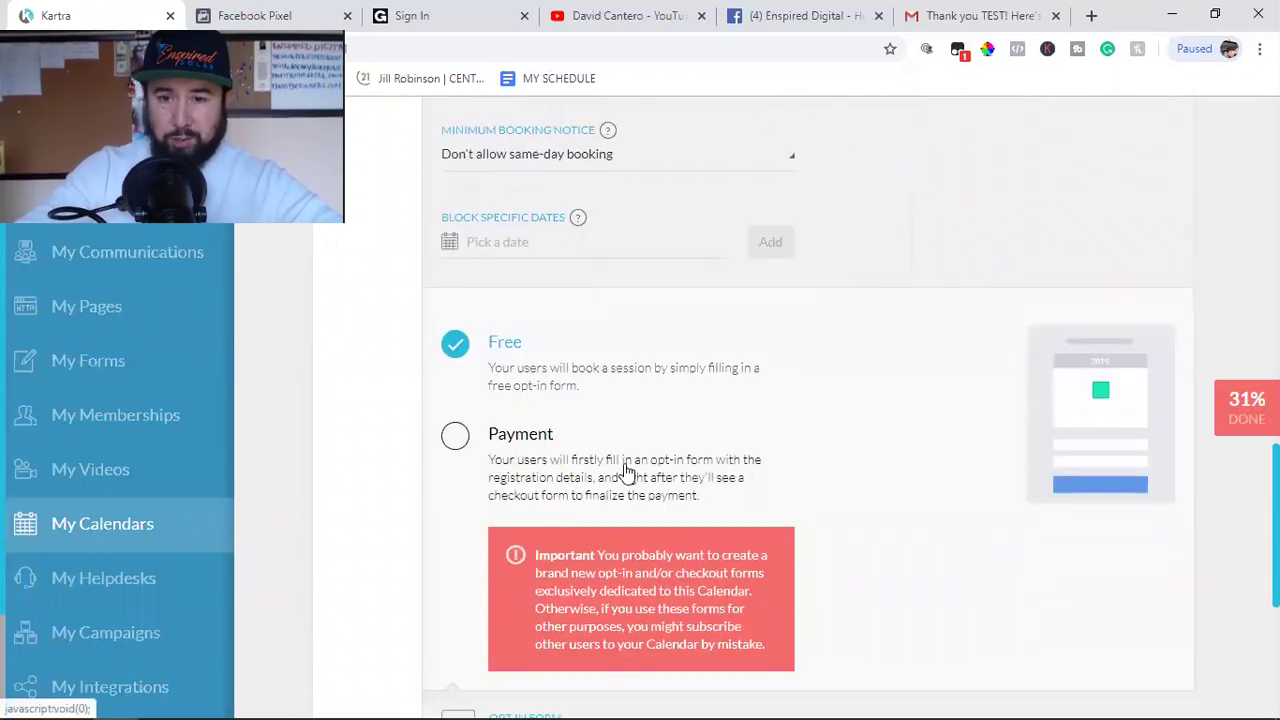
{"action": "scroll", "coordinate": [664, 468], "scroll_direction": "down", "scroll_amount": 3}
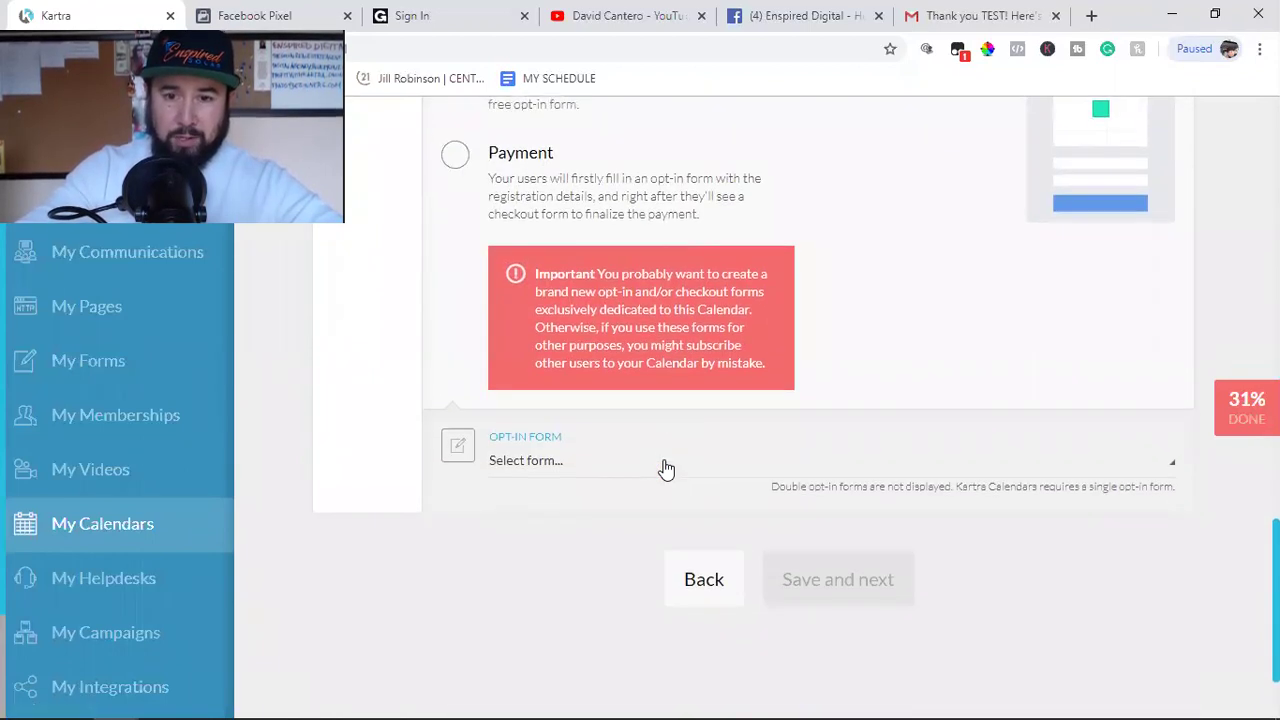
{"action": "scroll", "coordinate": [666, 469], "scroll_direction": "up", "scroll_amount": 1}
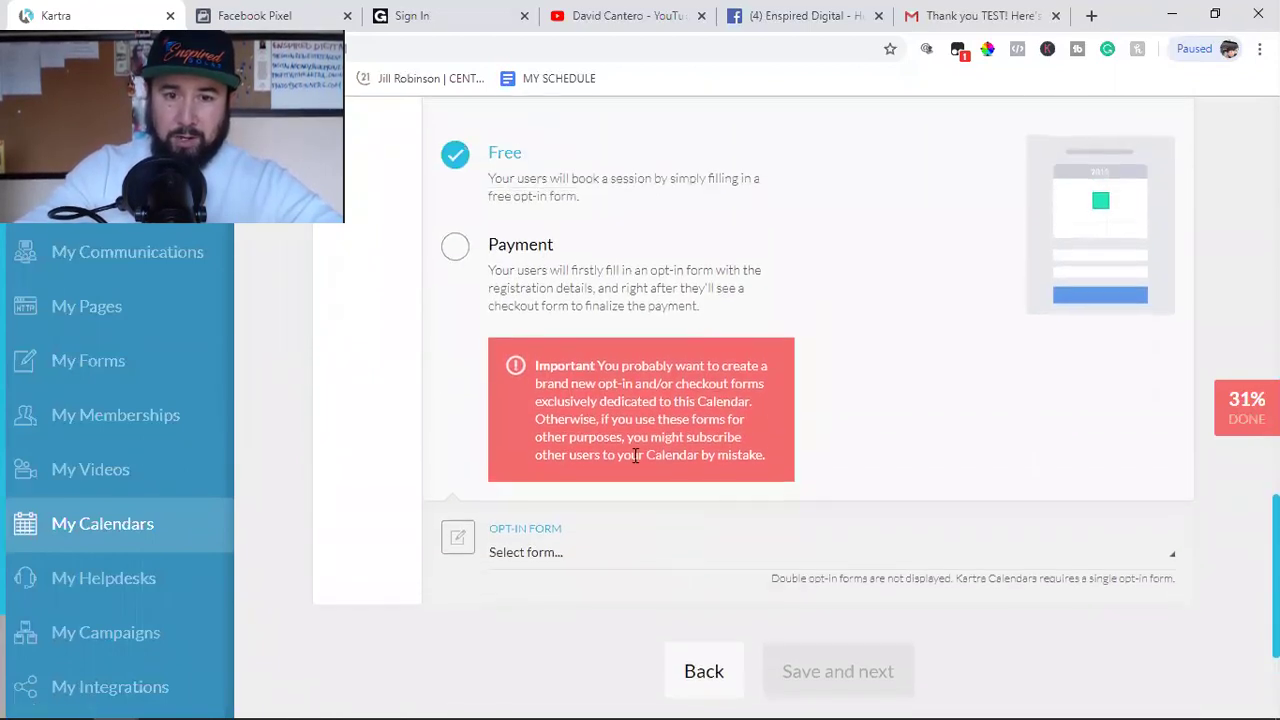
{"action": "left_click", "coordinate": [545, 565]}
{"action": "left_click", "coordinate": [400, 598]}
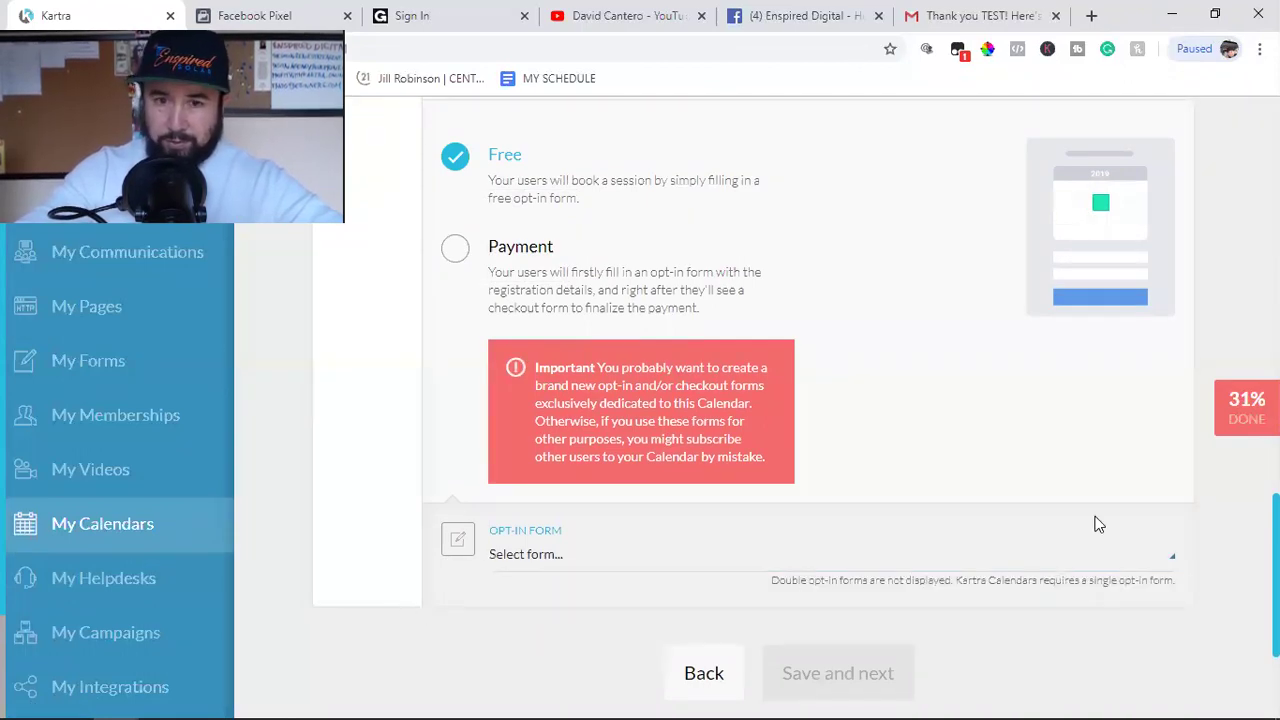
{"action": "scroll", "coordinate": [1093, 520], "scroll_direction": "up", "scroll_amount": 12}
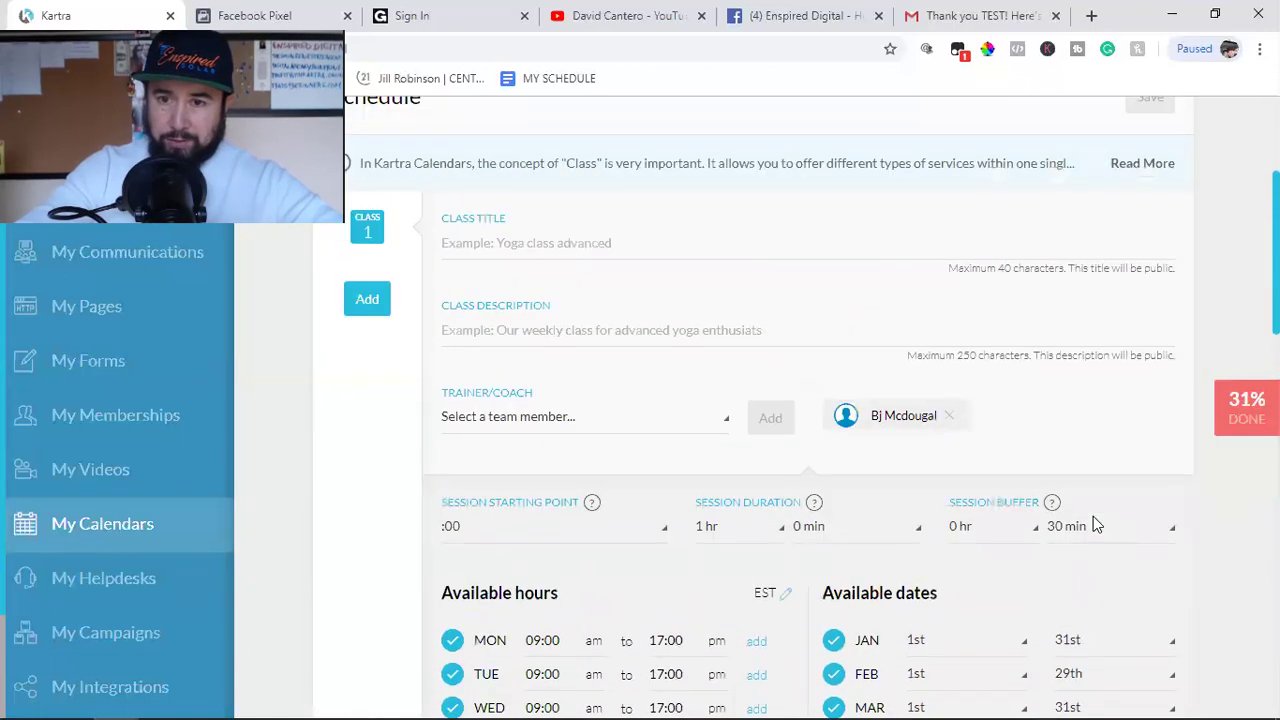
{"action": "scroll", "coordinate": [1046, 403], "scroll_direction": "up", "scroll_amount": 3}
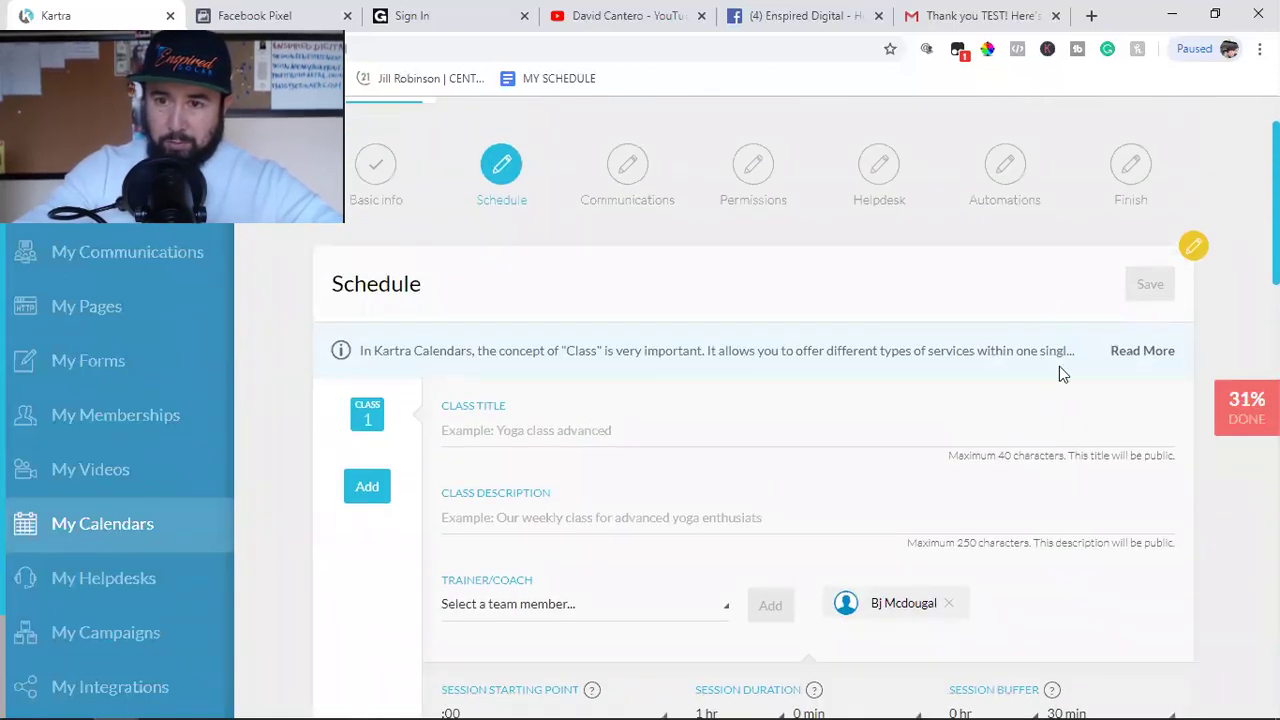
{"action": "scroll", "coordinate": [794, 494], "scroll_direction": "down", "scroll_amount": 12}
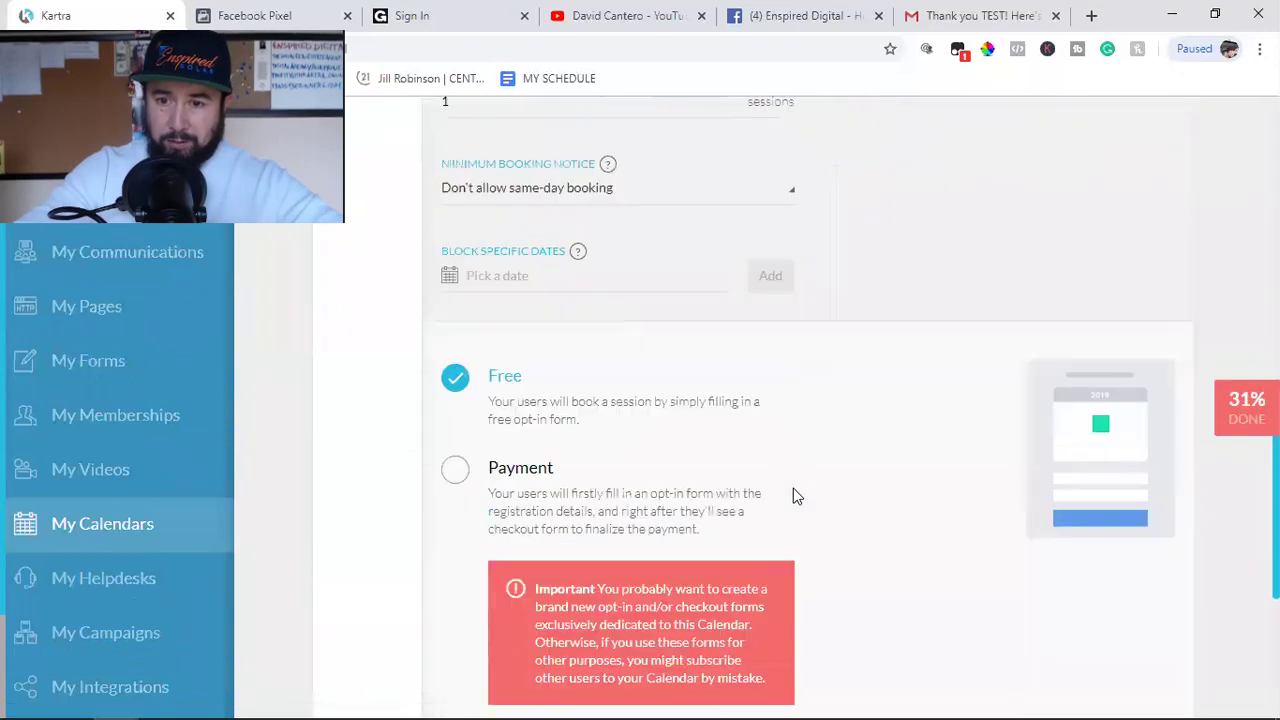
{"action": "scroll", "coordinate": [793, 497], "scroll_direction": "down", "scroll_amount": 5}
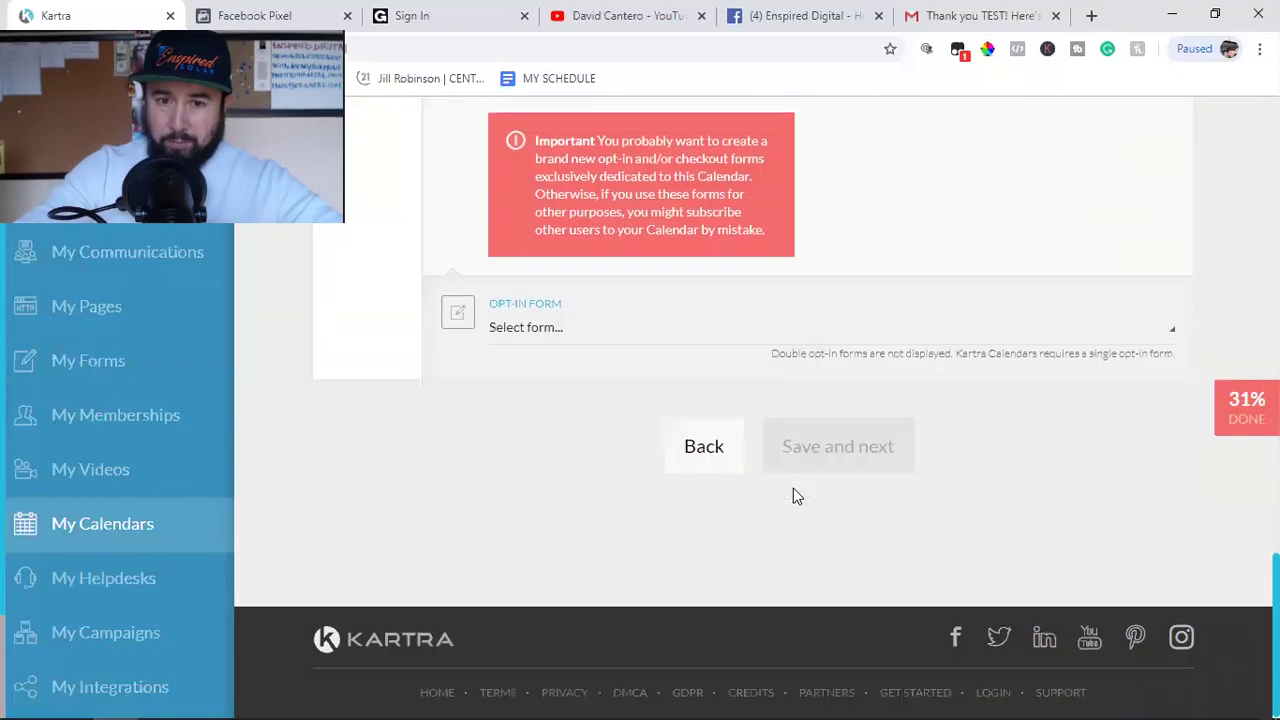
{"action": "left_click", "coordinate": [524, 330]}
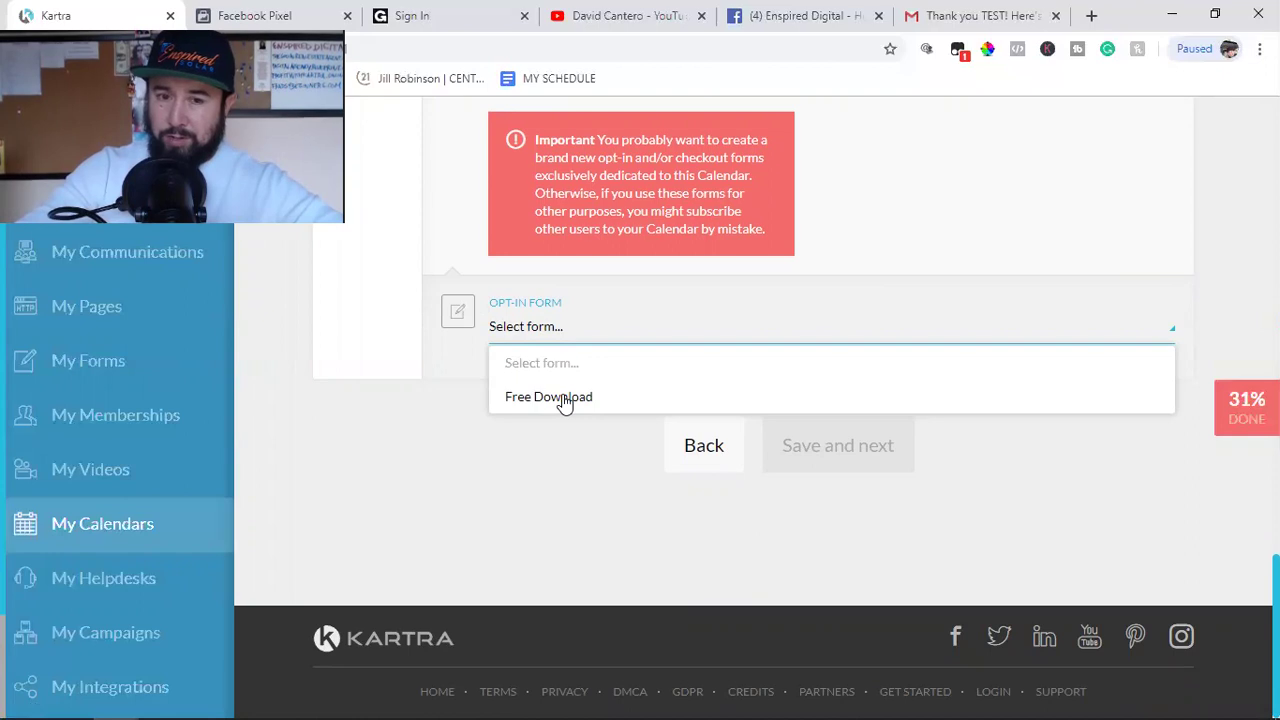
{"action": "left_click", "coordinate": [514, 494]}
{"action": "scroll", "coordinate": [877, 494], "scroll_direction": "up", "scroll_amount": 10}
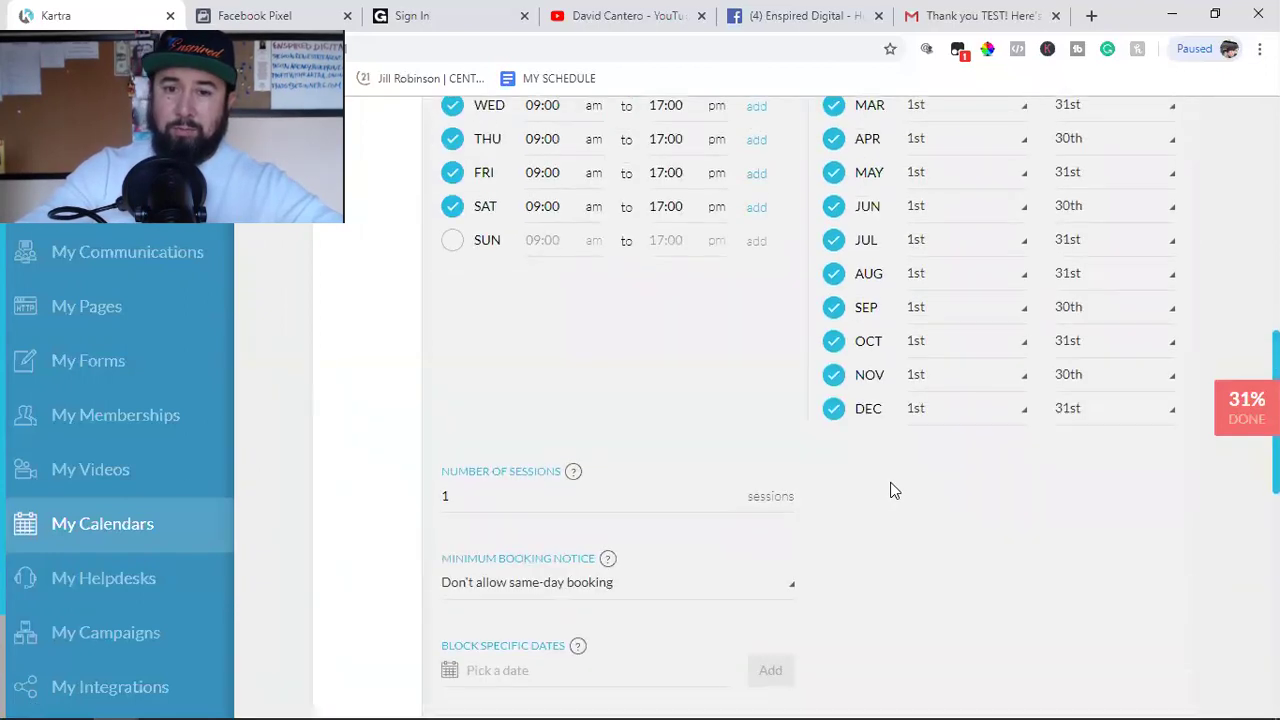
{"action": "scroll", "coordinate": [895, 490], "scroll_direction": "up", "scroll_amount": 5}
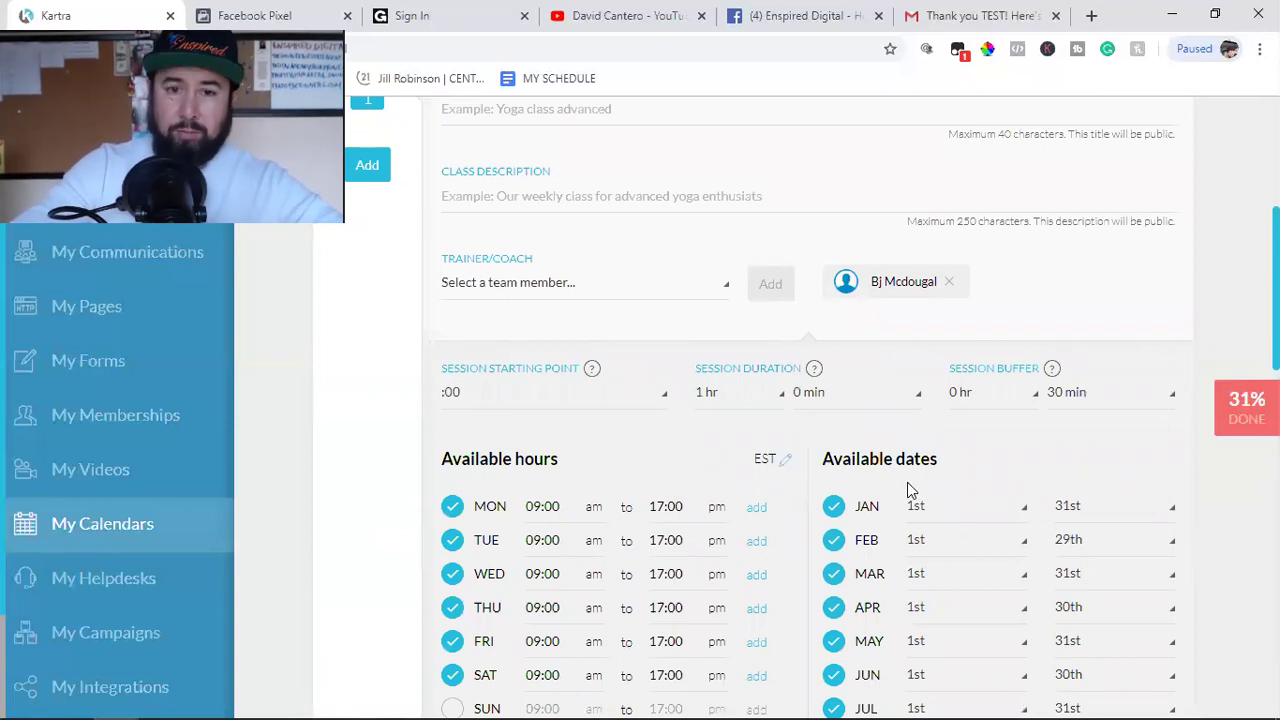
{"action": "scroll", "coordinate": [907, 482], "scroll_direction": "up", "scroll_amount": 4}
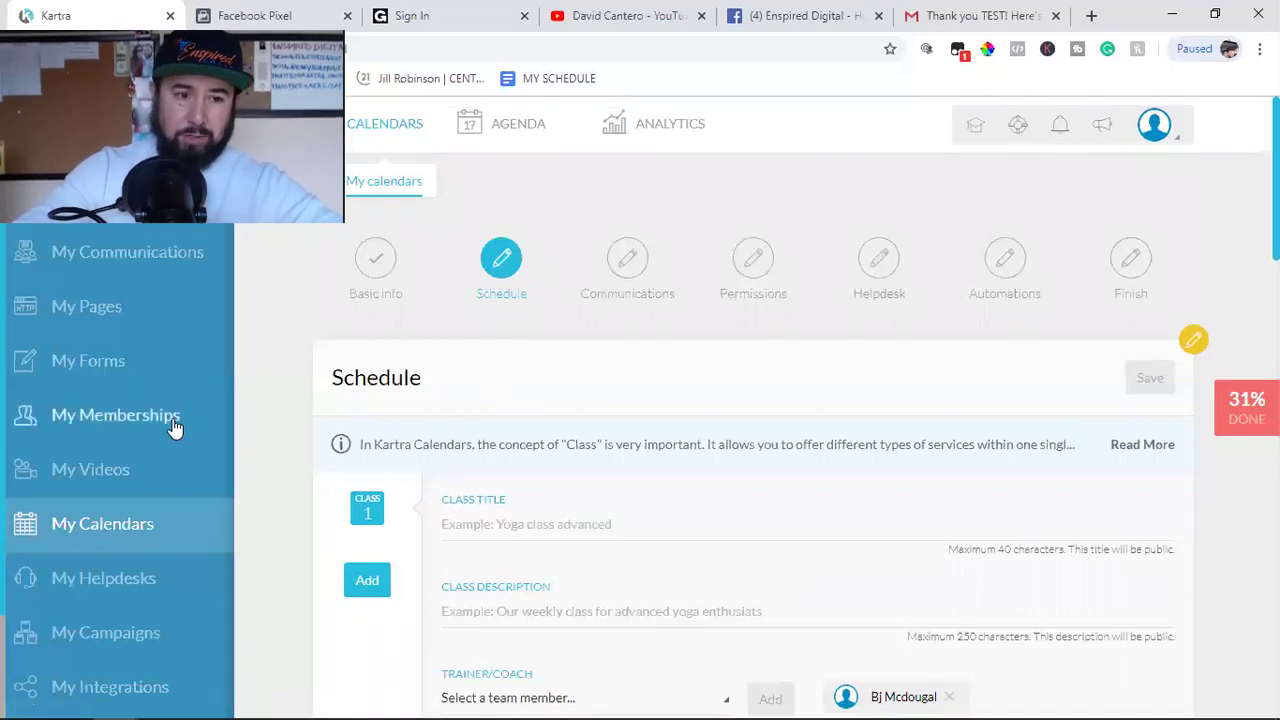
Step: Create a new opt-in form named "Appointments" in the account's forms
{"action": "left_click", "coordinate": [74, 362]}
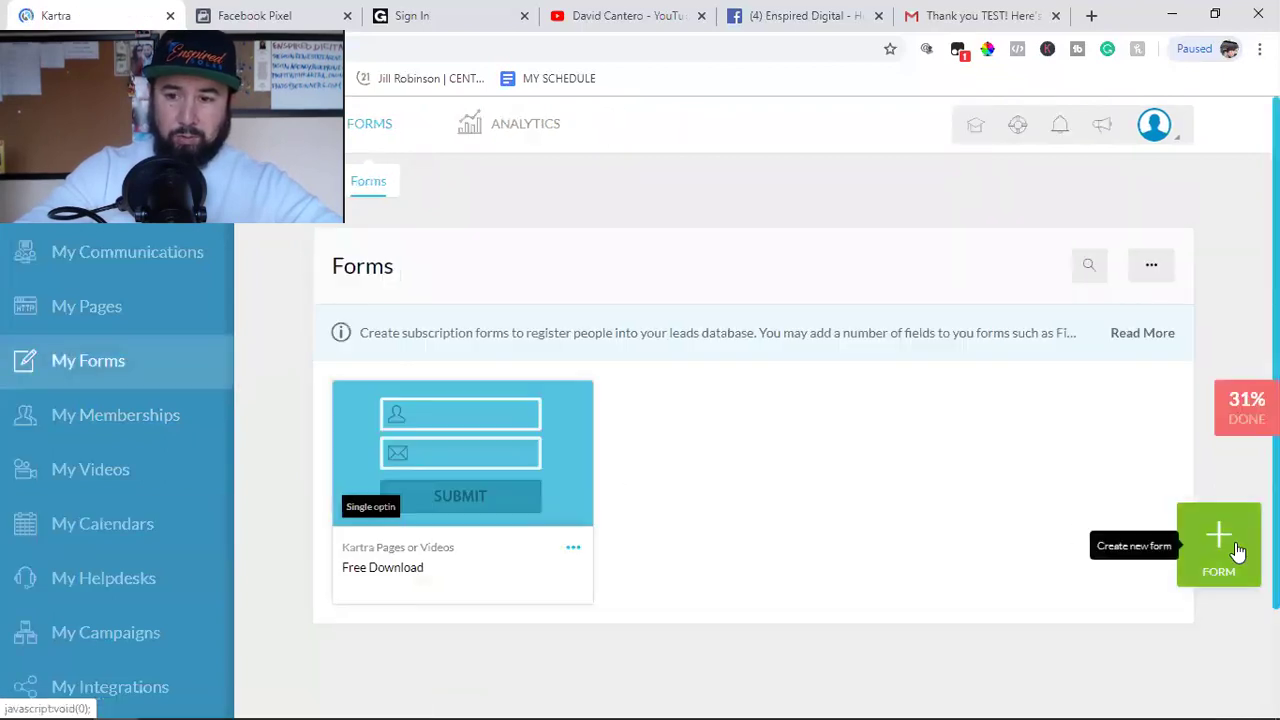
{"action": "left_click", "coordinate": [1236, 548]}
{"action": "left_click", "coordinate": [649, 290]}
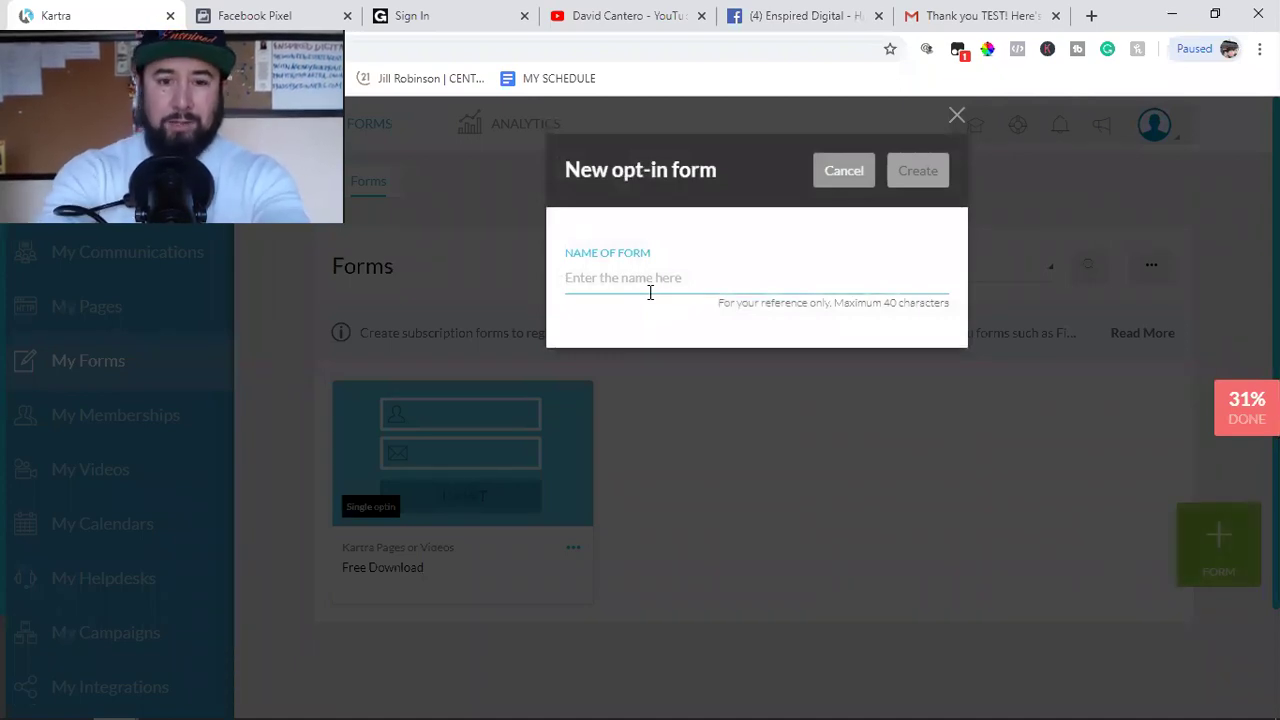
{"action": "type", "text": "Appoi"}
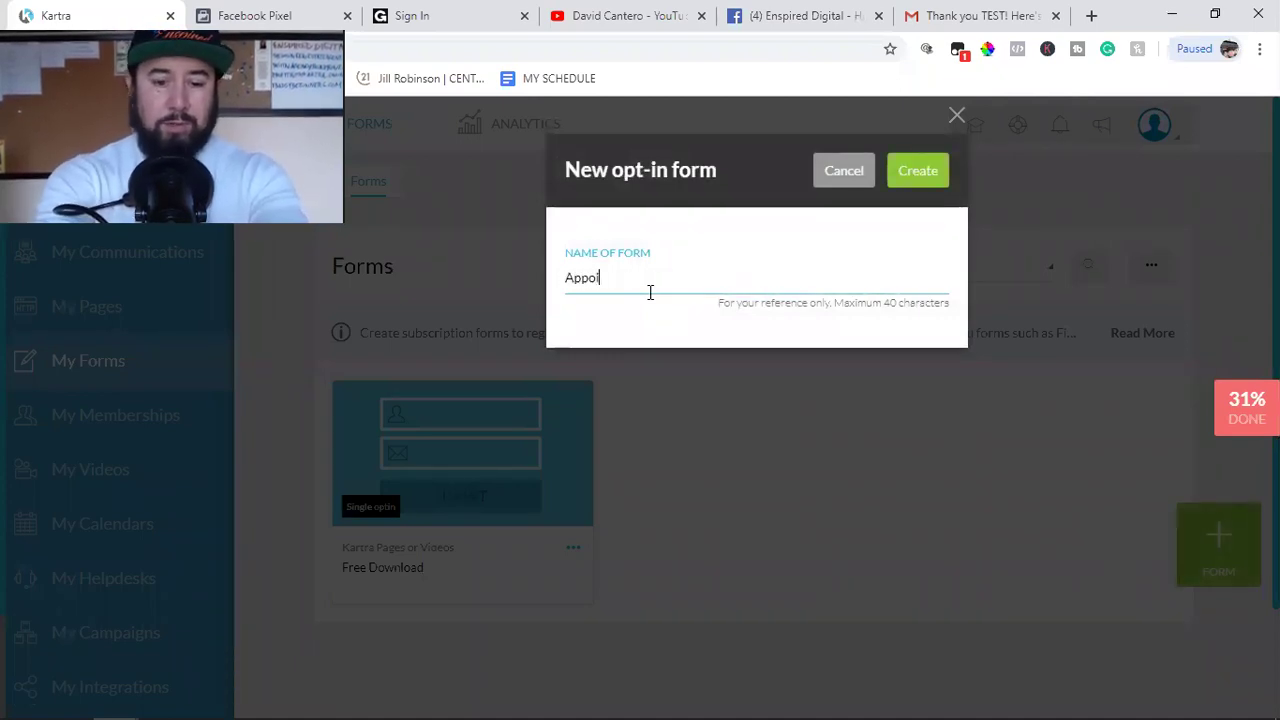
{"action": "type", "text": "ntments"}
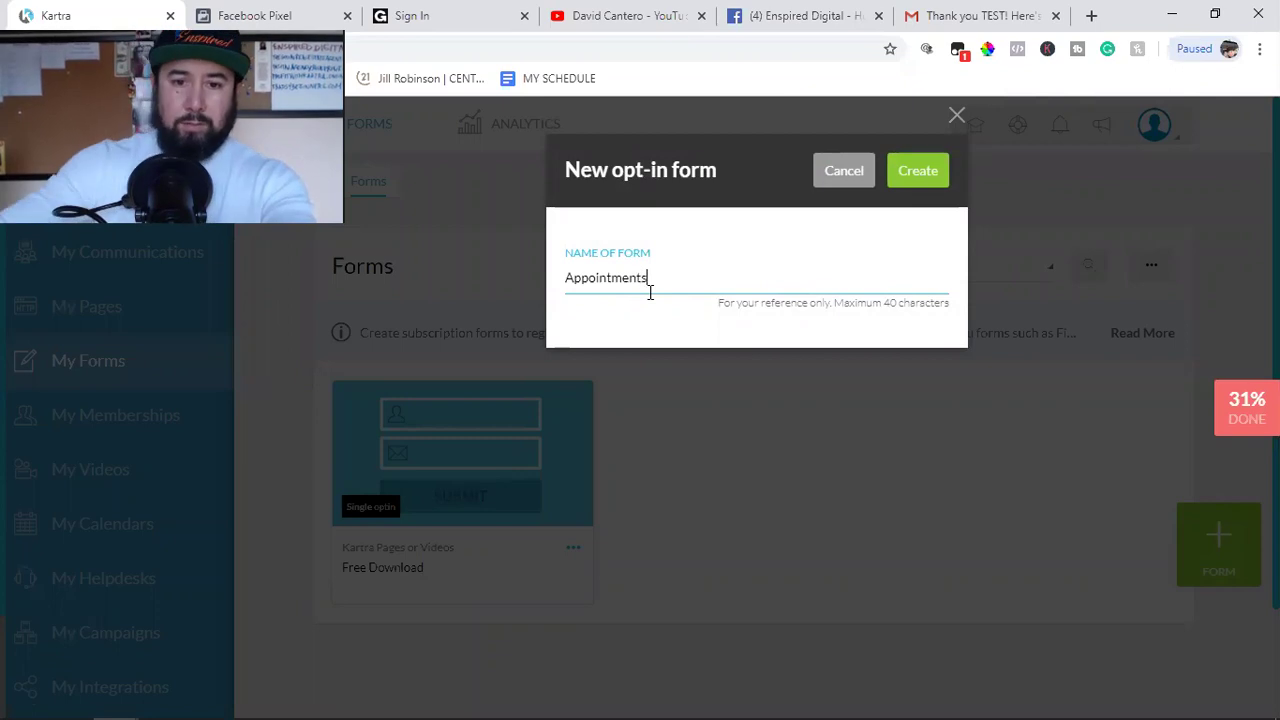
{"action": "left_click", "coordinate": [901, 176]}
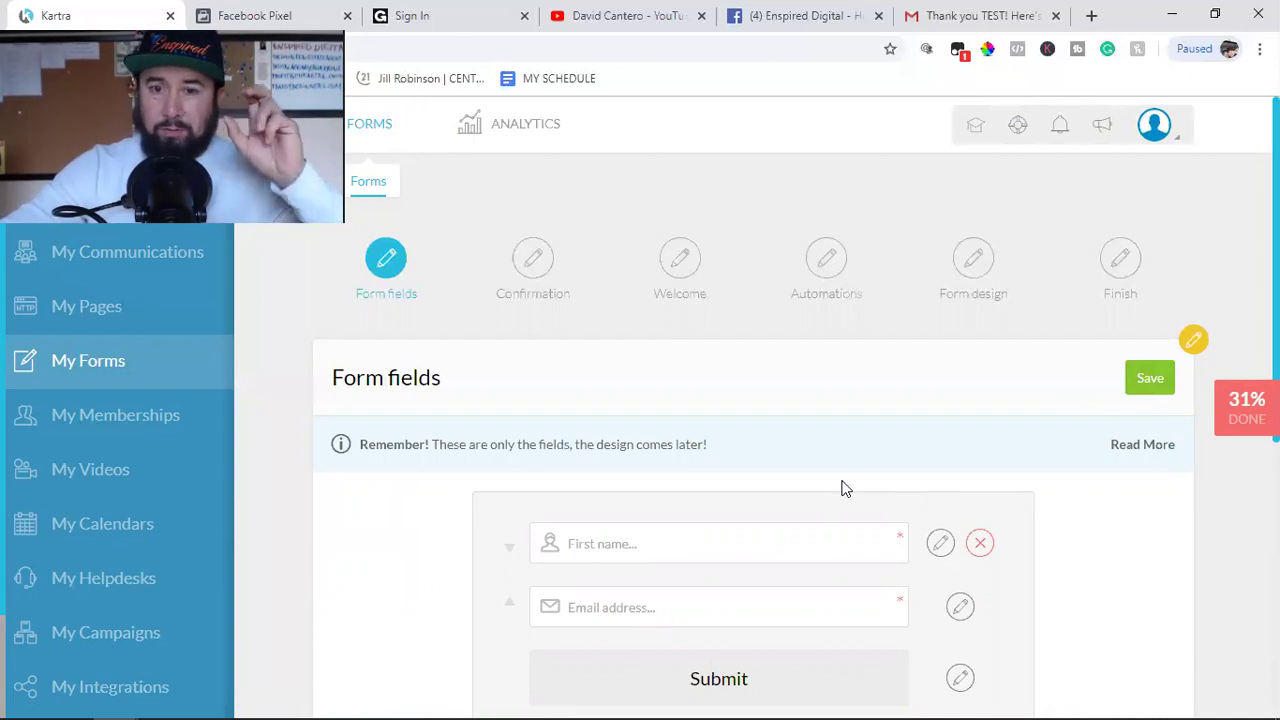
Step: Examine the Appointments form's fields and the existing standard fields that can be added to it
{"action": "scroll", "coordinate": [838, 492], "scroll_direction": "down", "scroll_amount": 1}
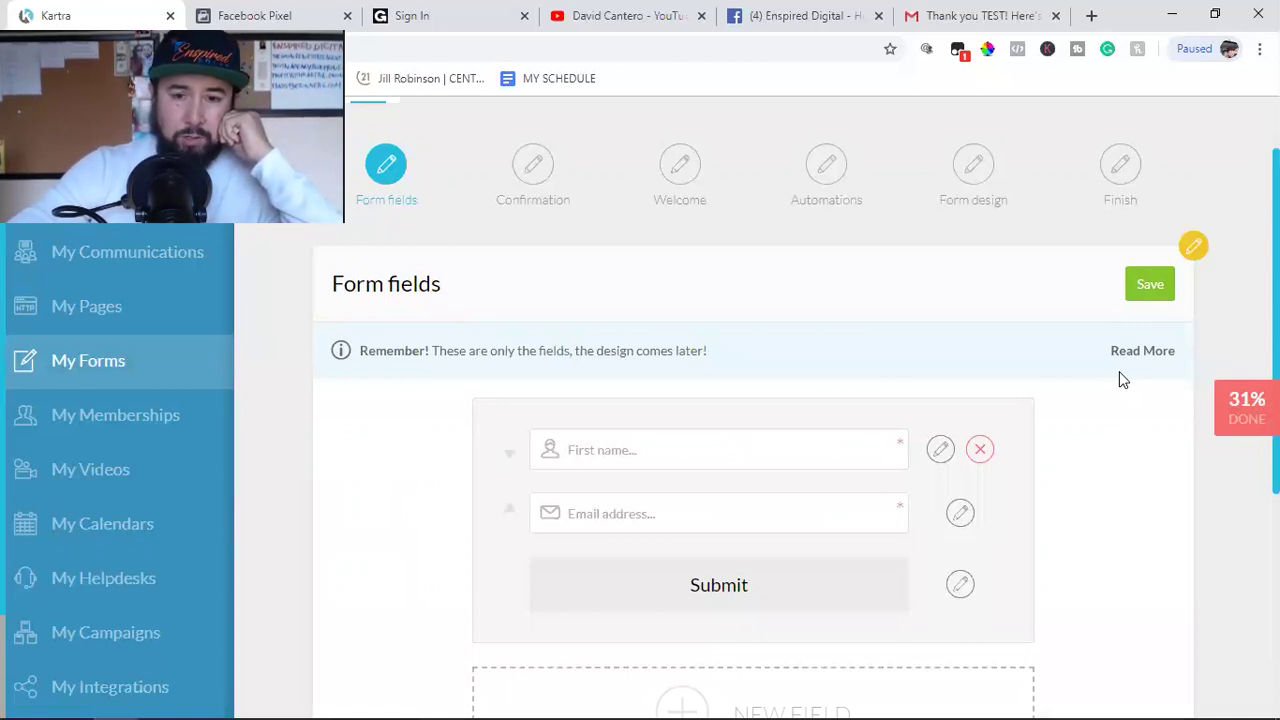
{"action": "scroll", "coordinate": [1119, 378], "scroll_direction": "down", "scroll_amount": 1}
{"action": "scroll", "coordinate": [1103, 383], "scroll_direction": "up", "scroll_amount": 1}
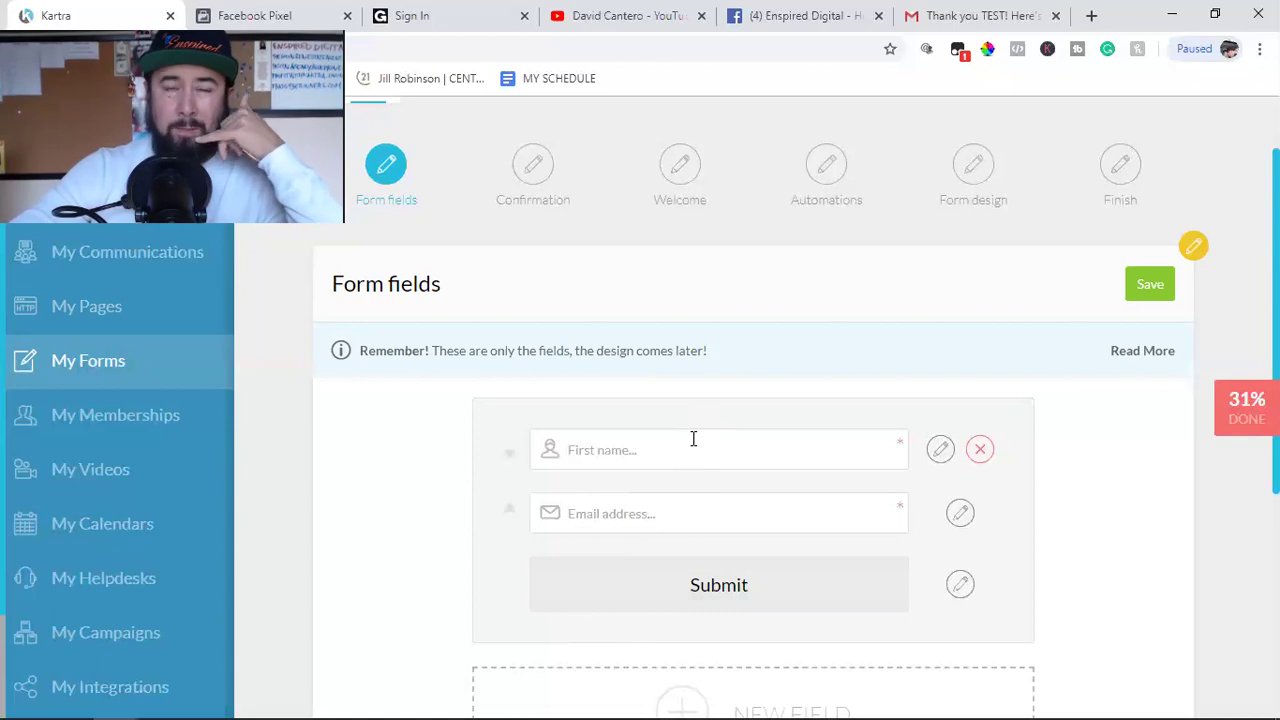
{"action": "scroll", "coordinate": [755, 550], "scroll_direction": "down", "scroll_amount": 1}
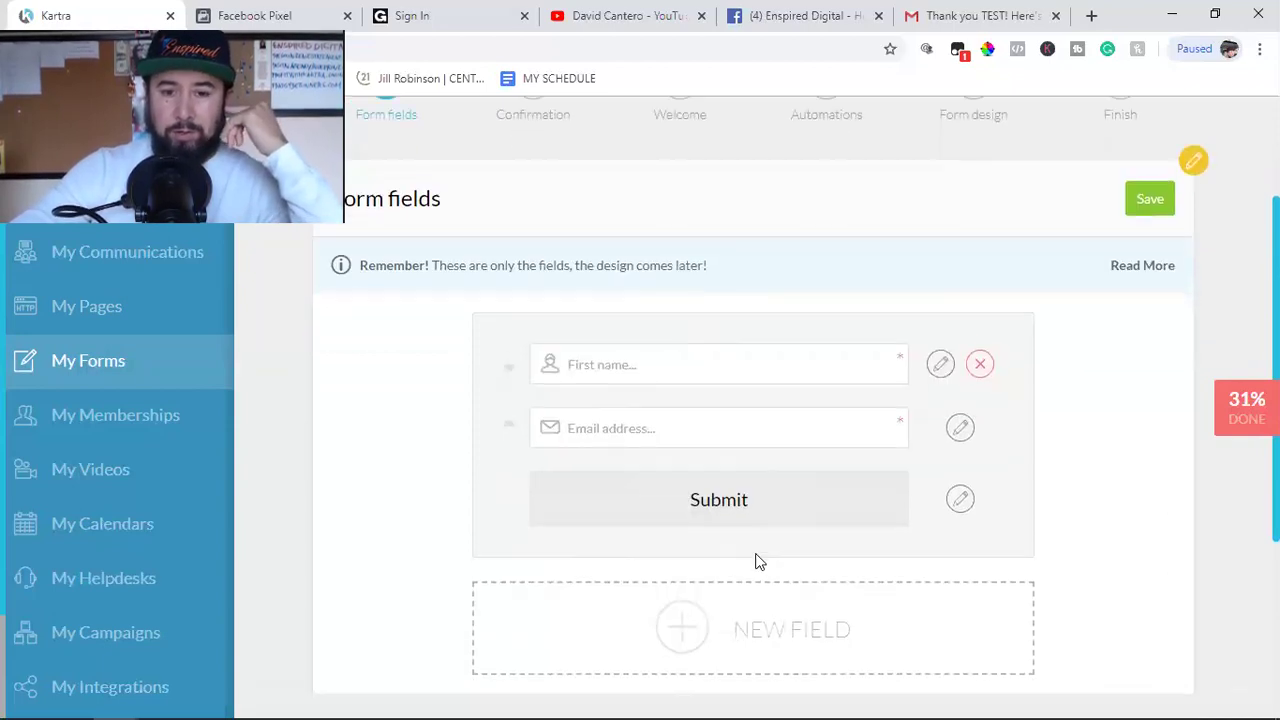
{"action": "left_click", "coordinate": [718, 624]}
{"action": "left_click", "coordinate": [510, 360]}
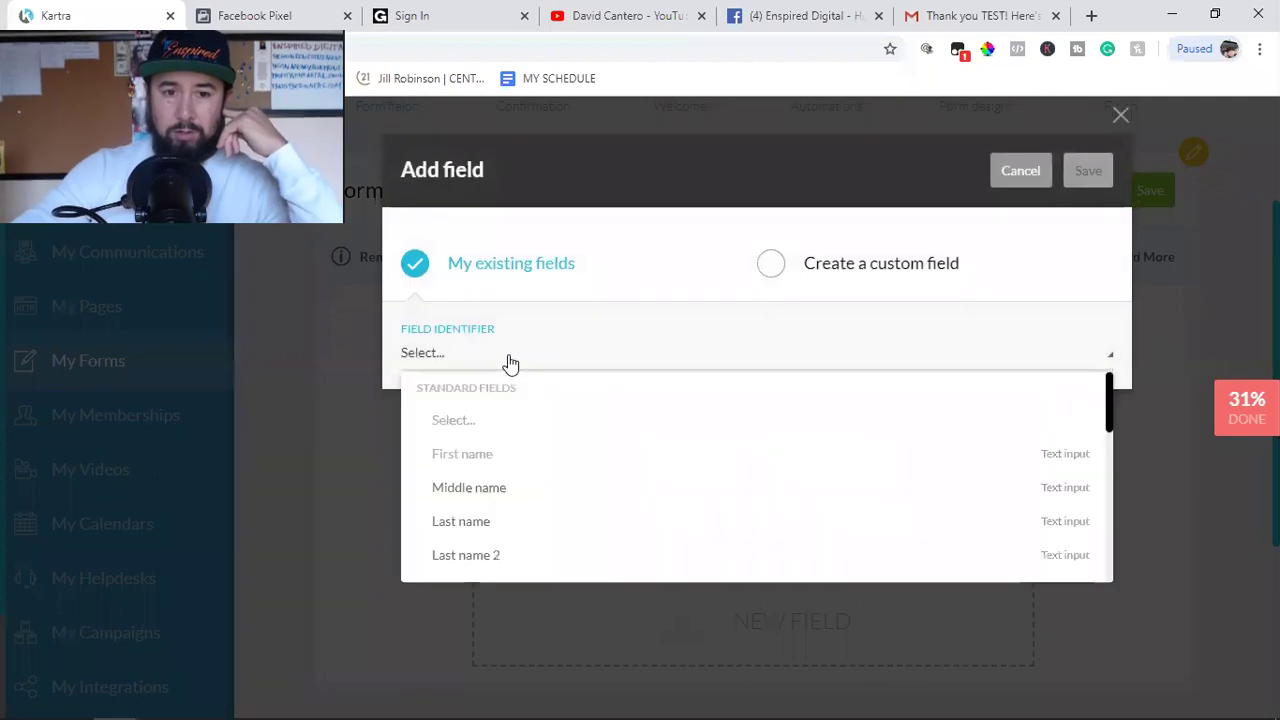
{"action": "scroll", "coordinate": [488, 543], "scroll_direction": "down", "scroll_amount": 1}
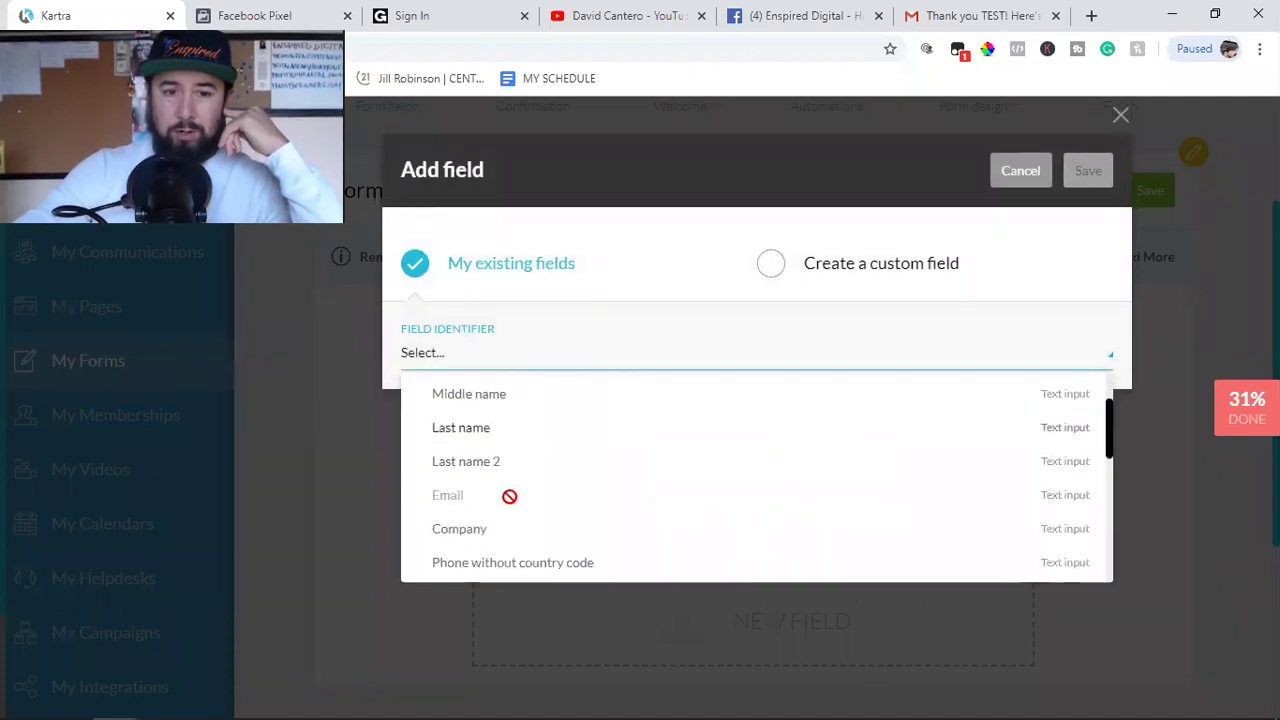
{"action": "scroll", "coordinate": [509, 495], "scroll_direction": "down", "scroll_amount": 1}
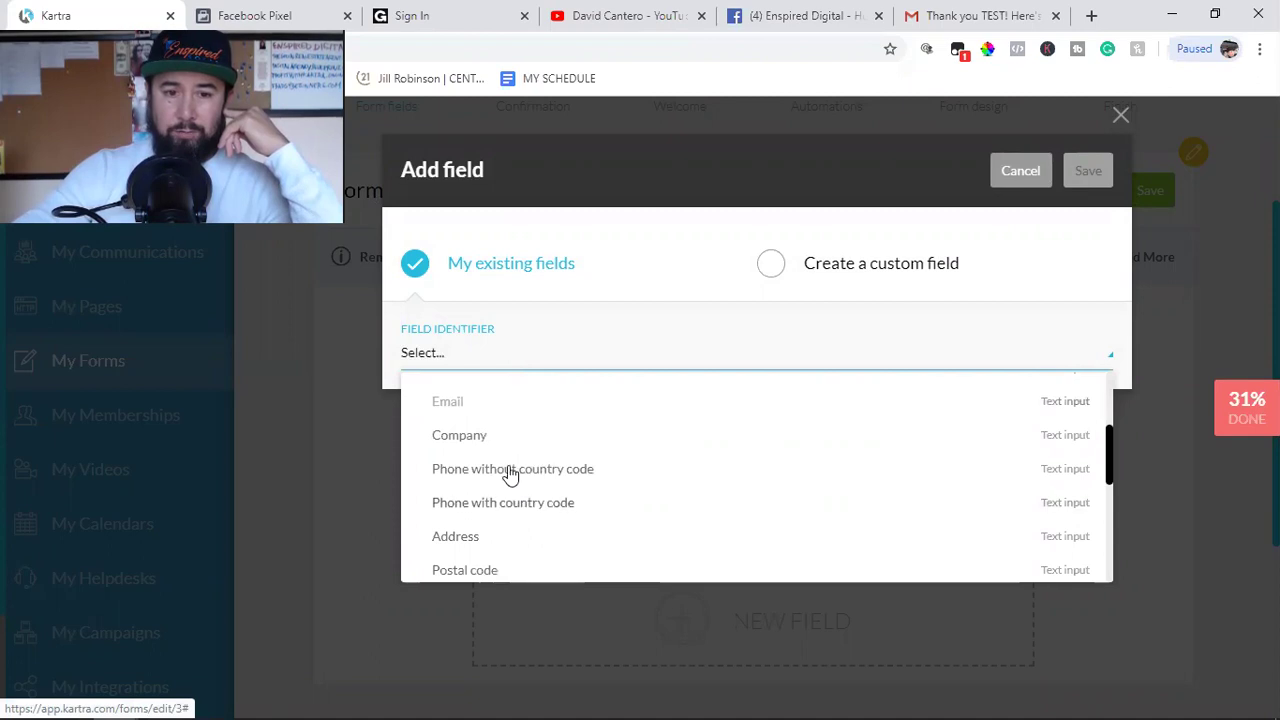
{"action": "left_click", "coordinate": [1020, 170]}
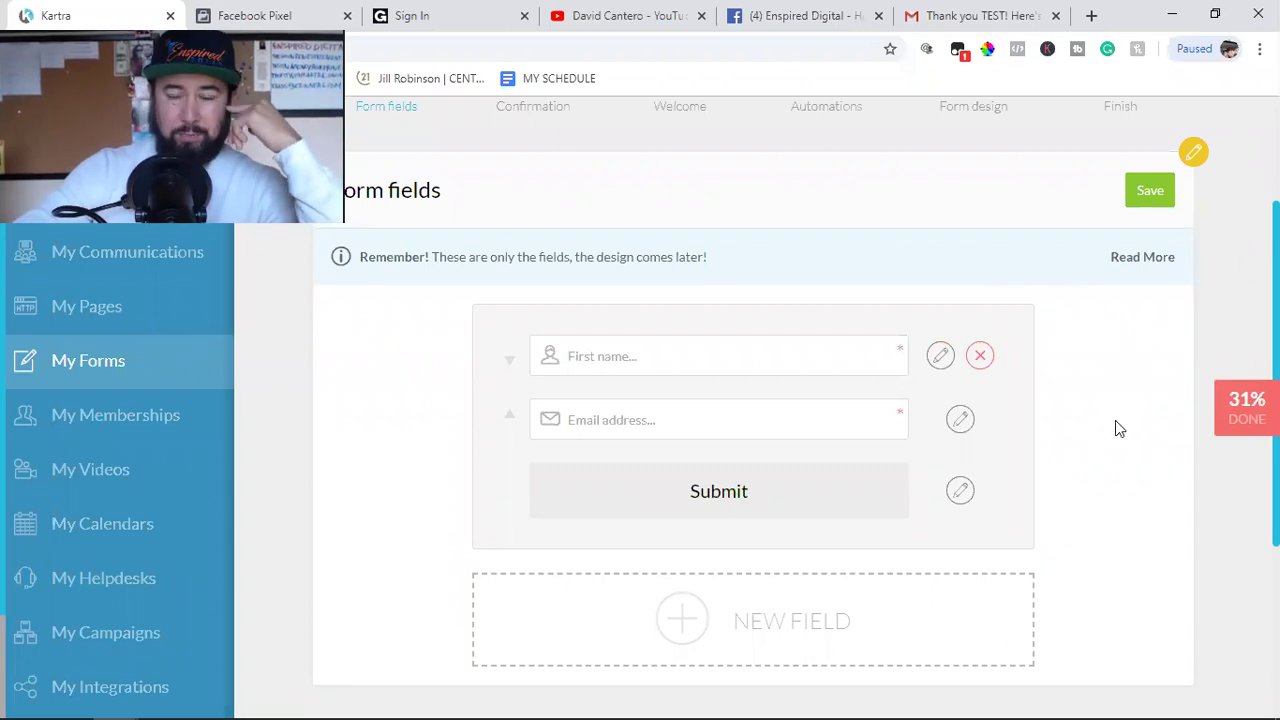
Step: Save the form with only the first name and email fields, and save its confirmation type as single opt-in
{"action": "left_click", "coordinate": [1155, 190]}
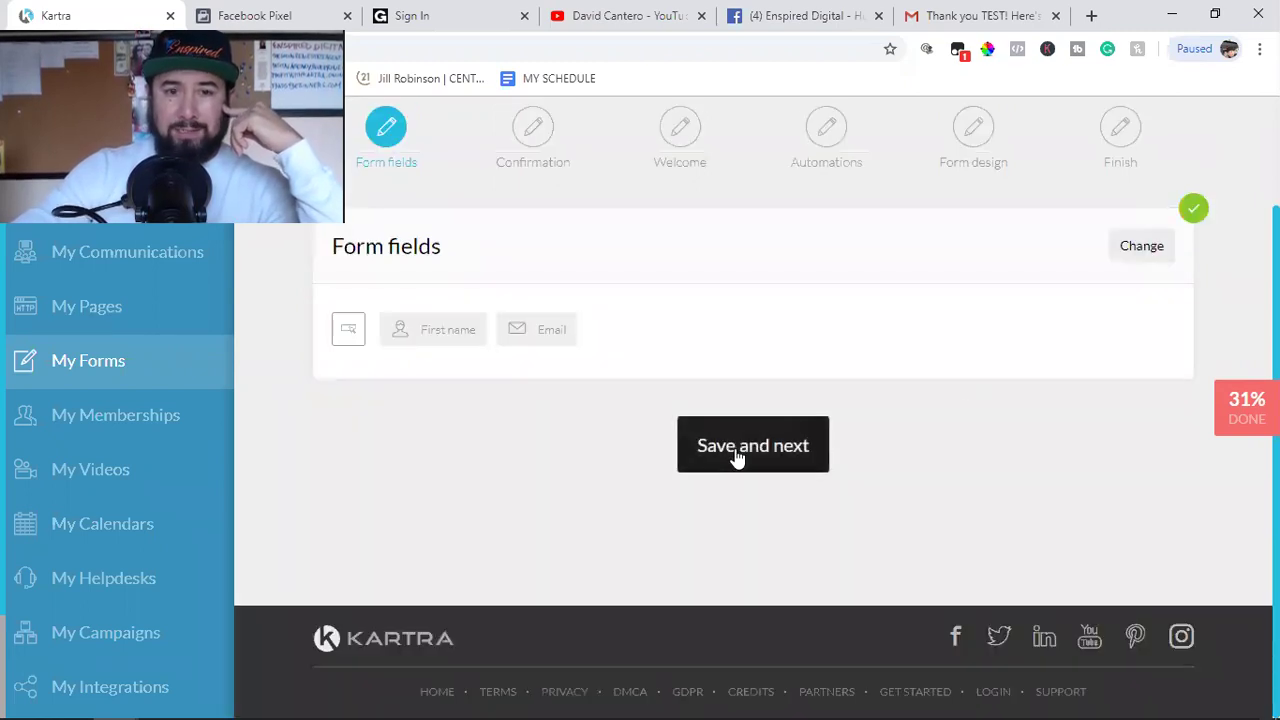
{"action": "left_click", "coordinate": [737, 452]}
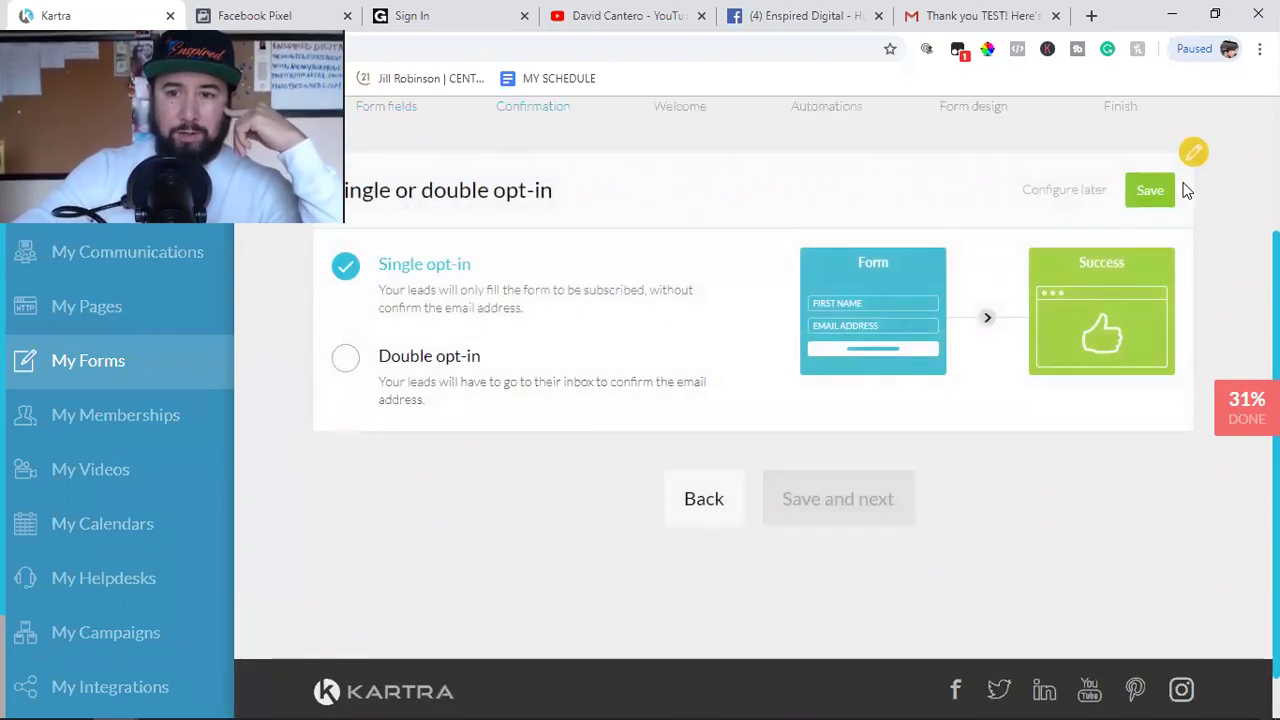
{"action": "left_click", "coordinate": [1153, 192]}
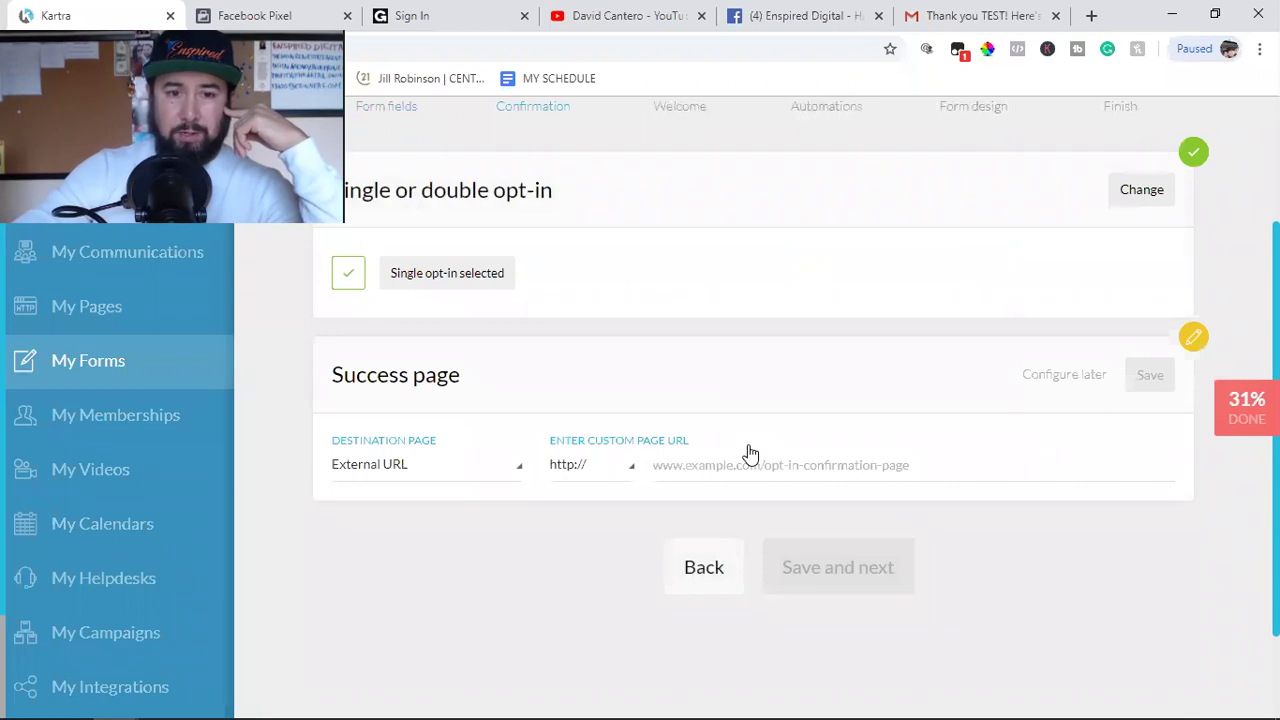
Step: Check which Kartra pages belonging to no site in particular are available as the form's success page
{"action": "left_click", "coordinate": [400, 477]}
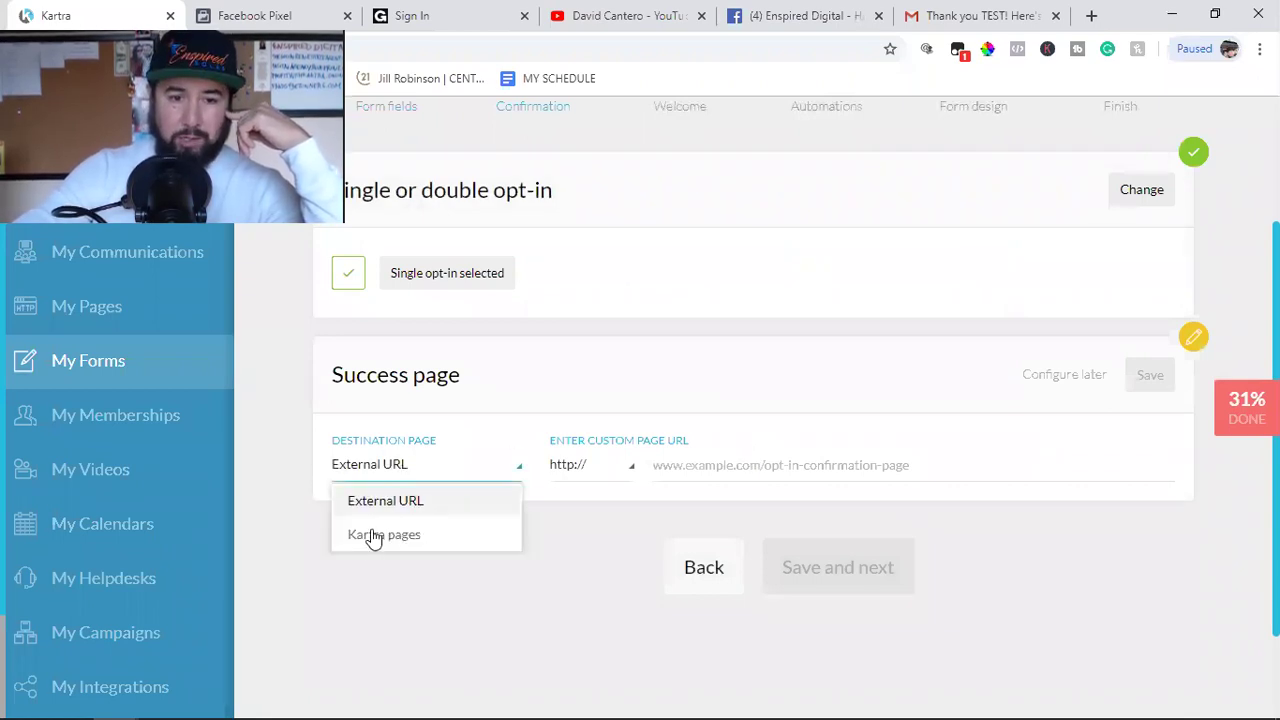
{"action": "left_click", "coordinate": [374, 538]}
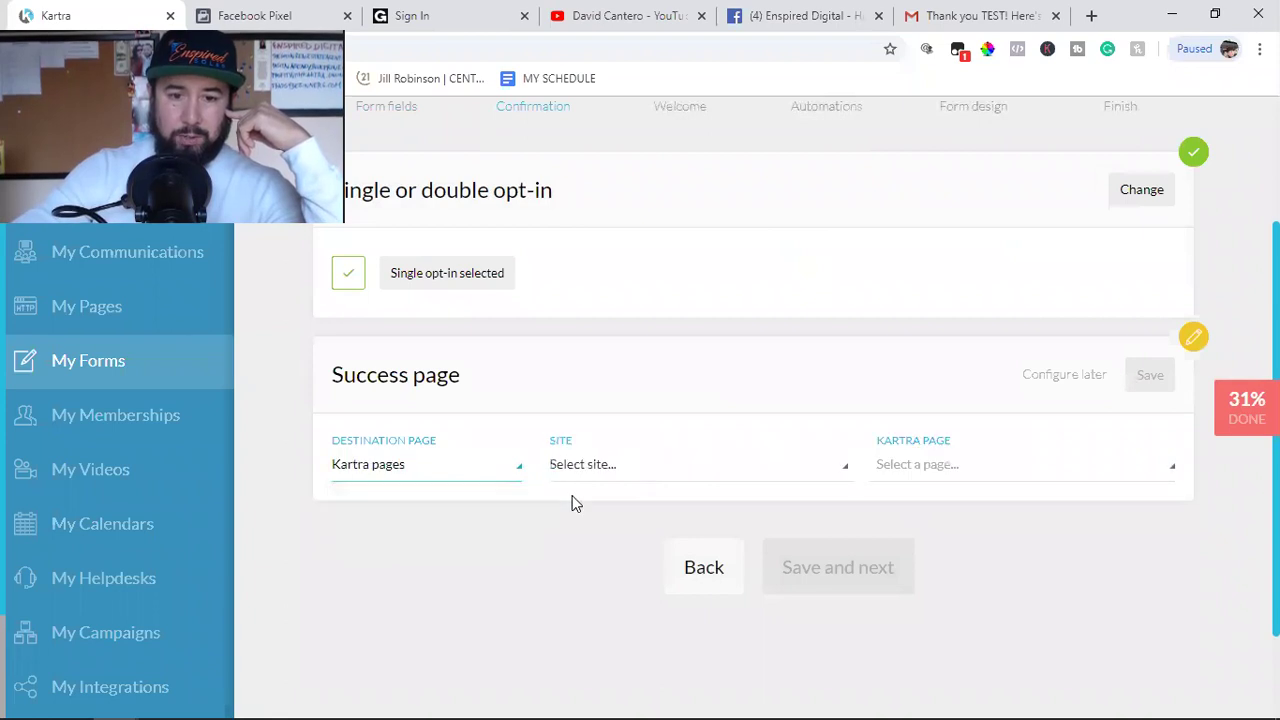
{"action": "left_click", "coordinate": [634, 472]}
{"action": "left_click", "coordinate": [629, 536]}
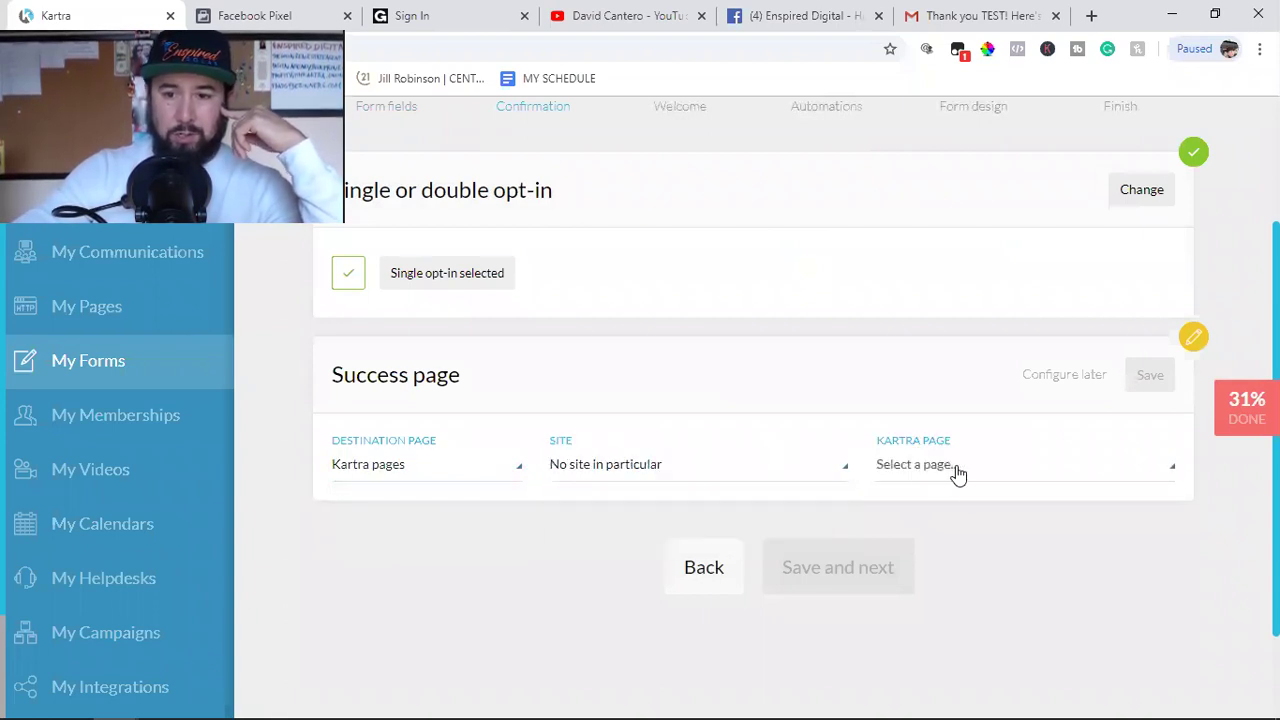
{"action": "left_click", "coordinate": [957, 472]}
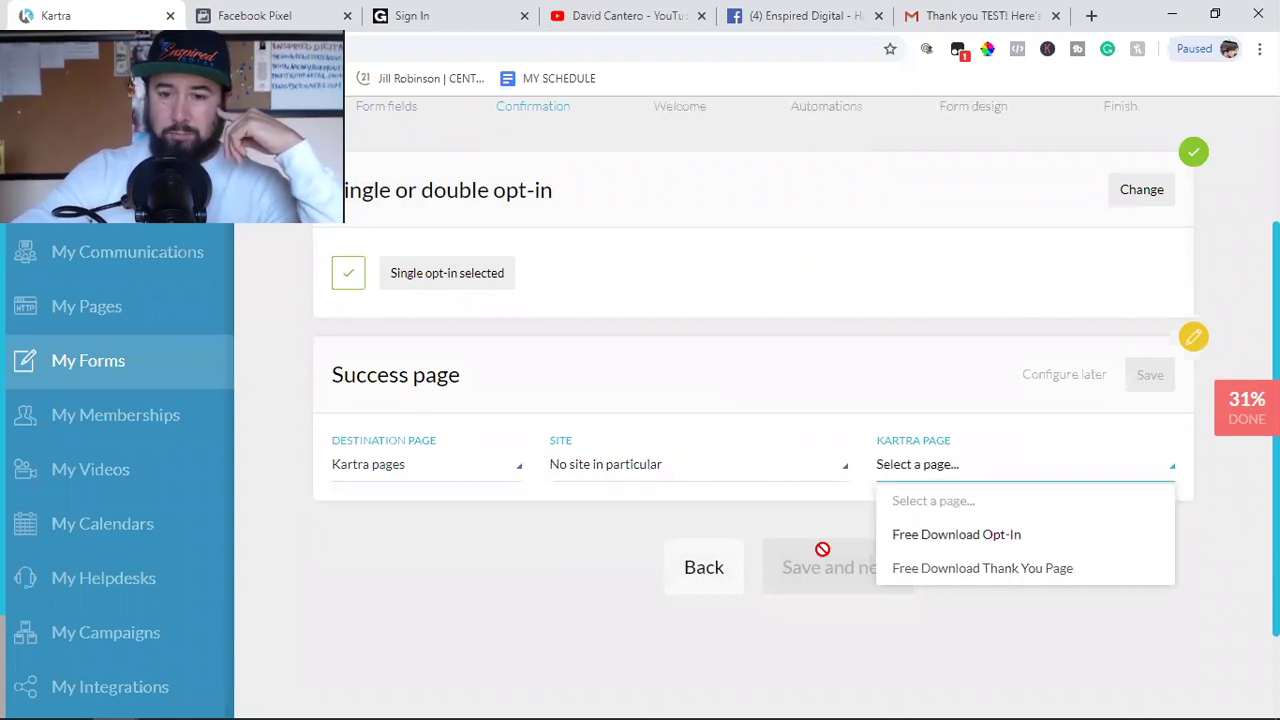
{"action": "left_click", "coordinate": [503, 589]}
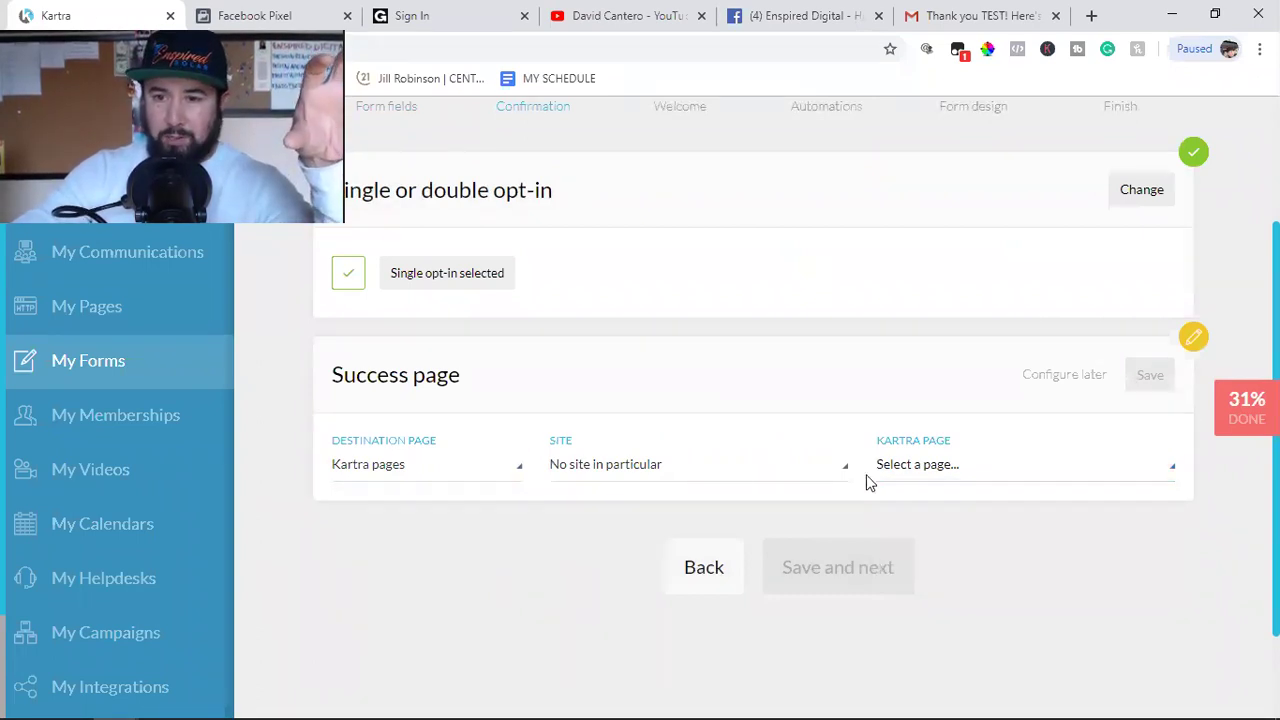
Step: Postpone the success page configuration and set the form's welcome message to be sent via KartraMail
{"action": "left_click", "coordinate": [1060, 376]}
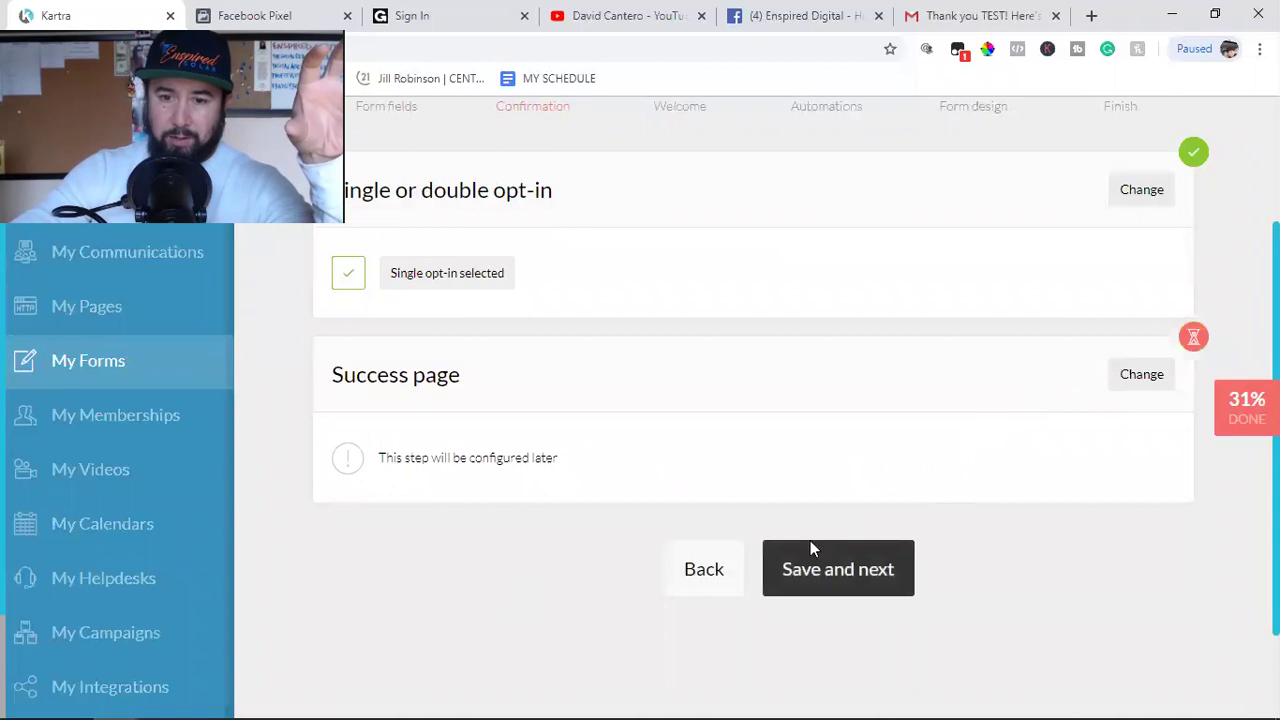
{"action": "left_click", "coordinate": [786, 568]}
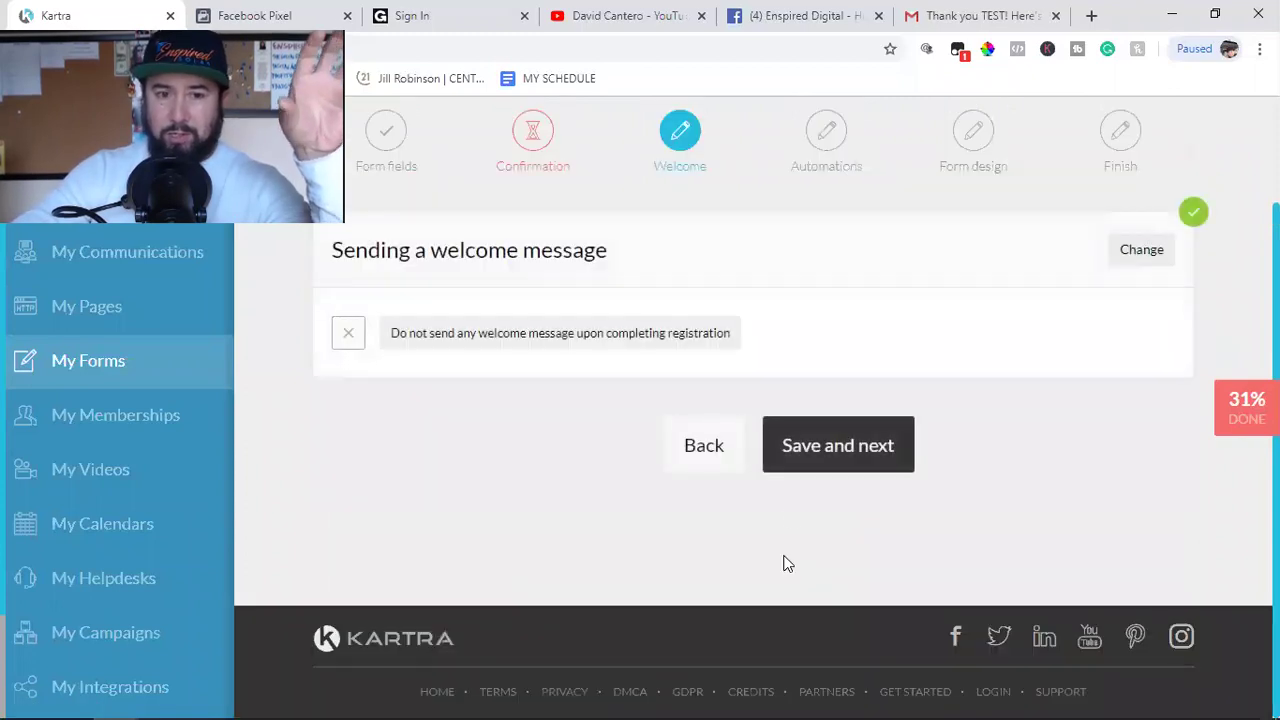
{"action": "left_click", "coordinate": [1145, 251]}
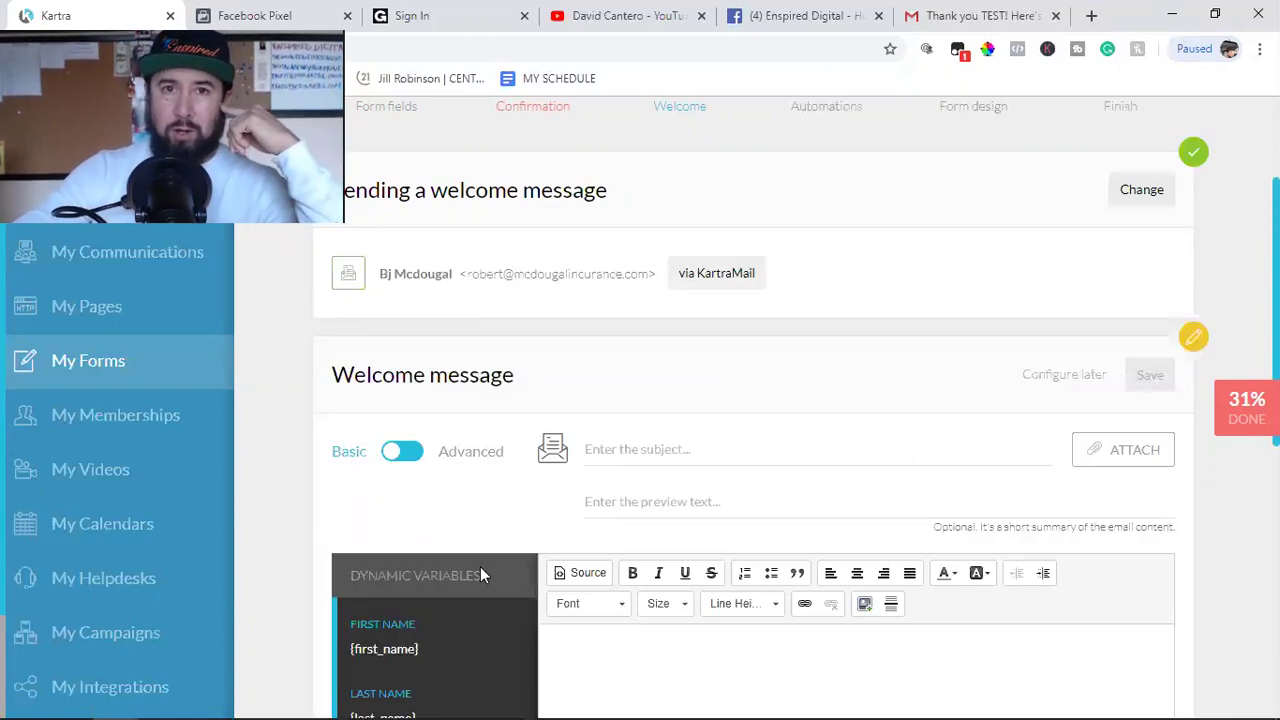
Step: Set the welcome message subject to "{first_name}, our call is confirmed!", using the first name dynamic variable
{"action": "scroll", "coordinate": [480, 566], "scroll_direction": "down", "scroll_amount": 2}
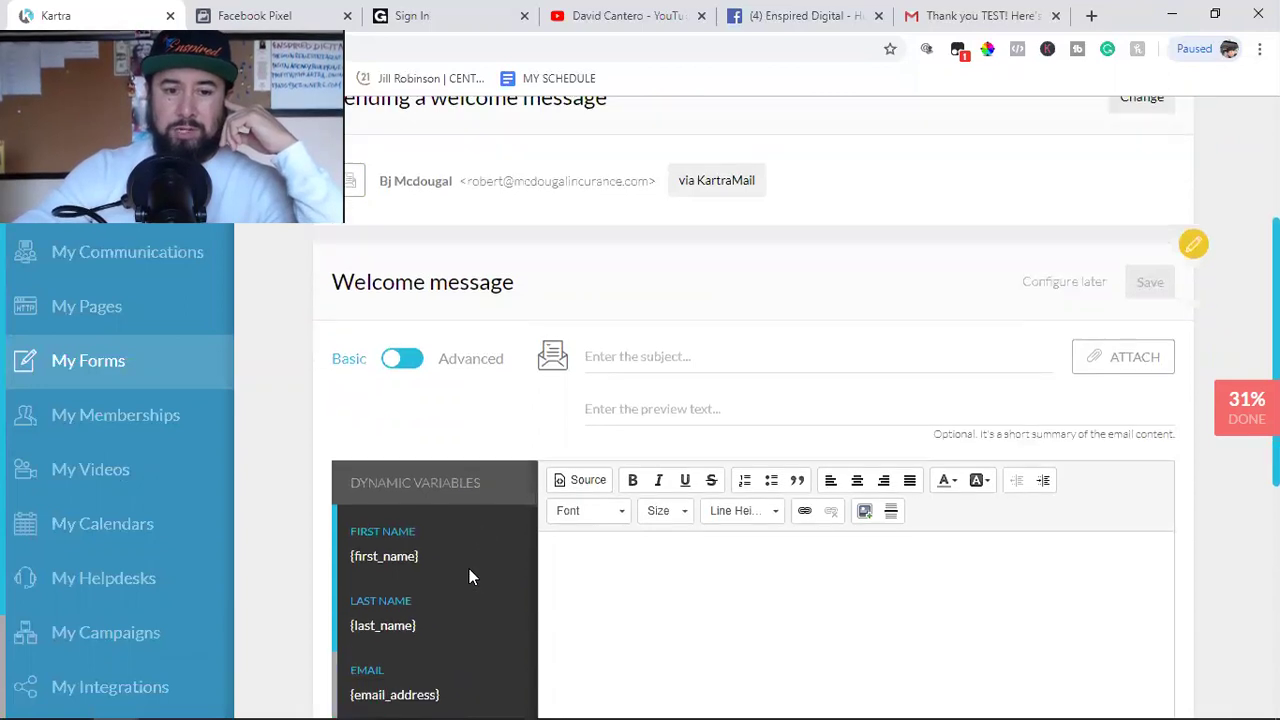
{"action": "double_click", "coordinate": [369, 458]}
{"action": "right_click", "coordinate": [361, 461]}
{"action": "left_click", "coordinate": [402, 477]}
{"action": "left_click", "coordinate": [660, 264]}
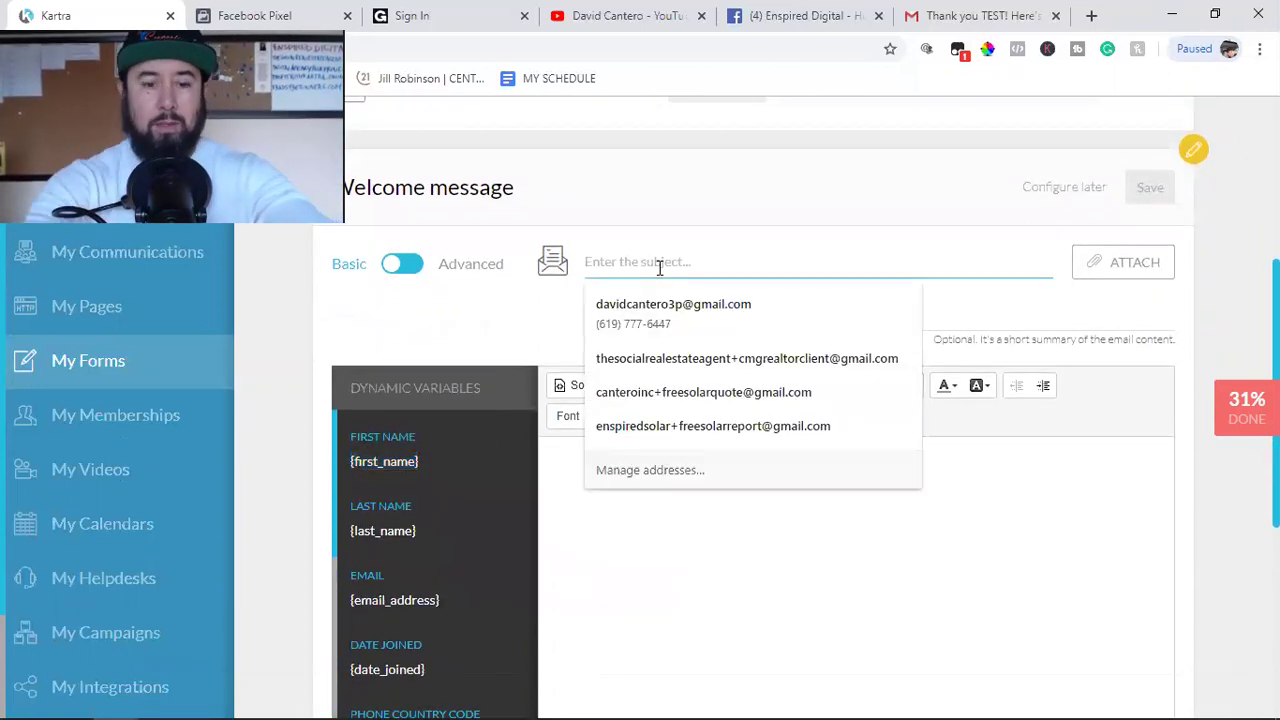
{"action": "key", "text": "ctrl+v"}
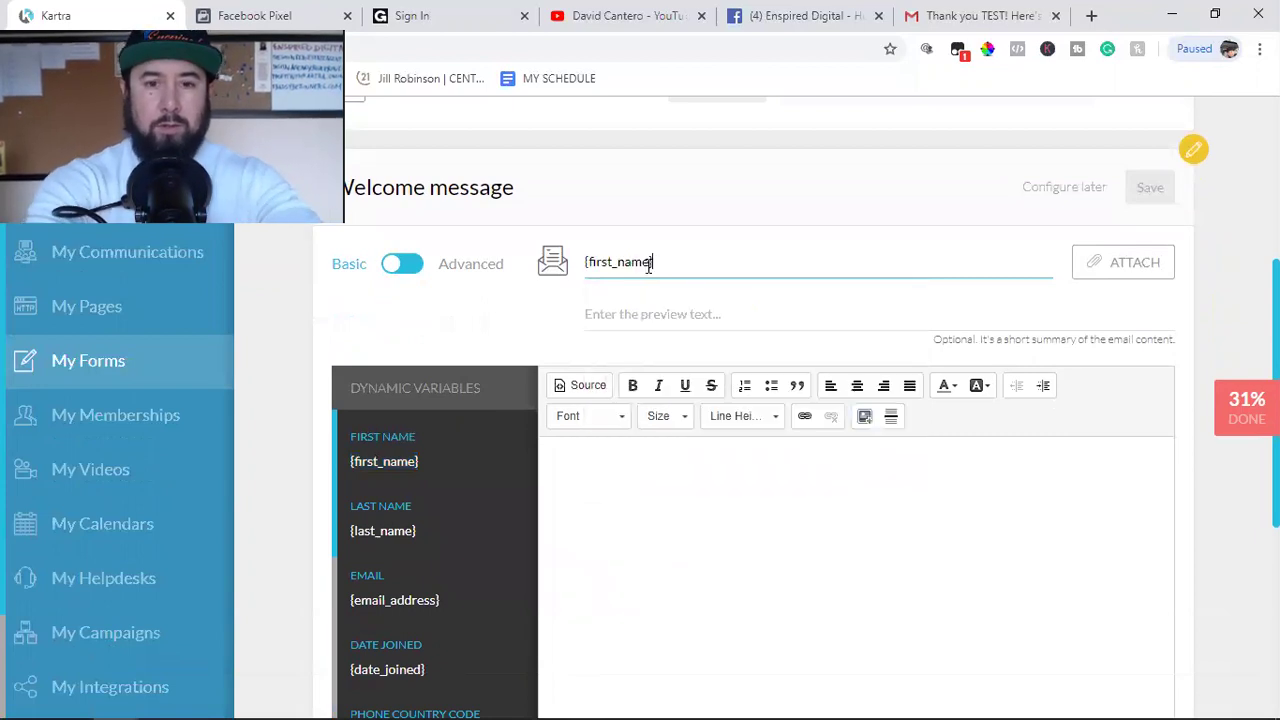
{"action": "type", "text": ", ou"}
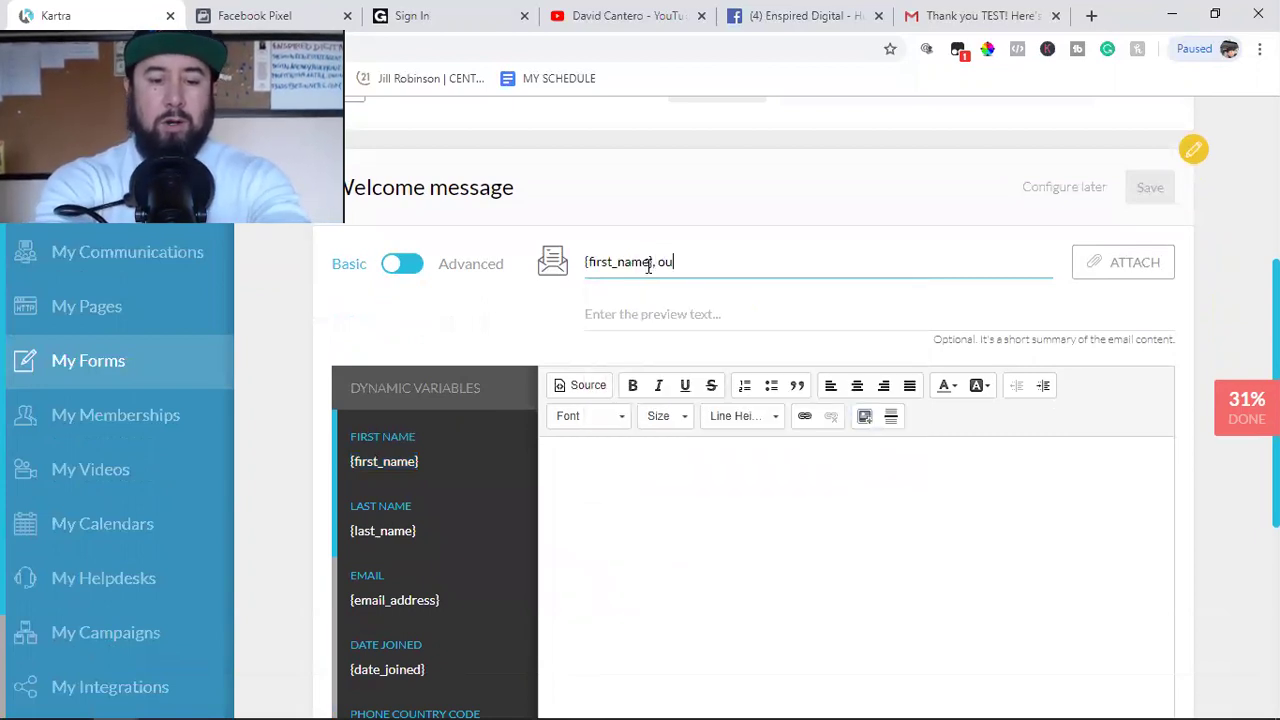
{"action": "type", "text": "r call is con"}
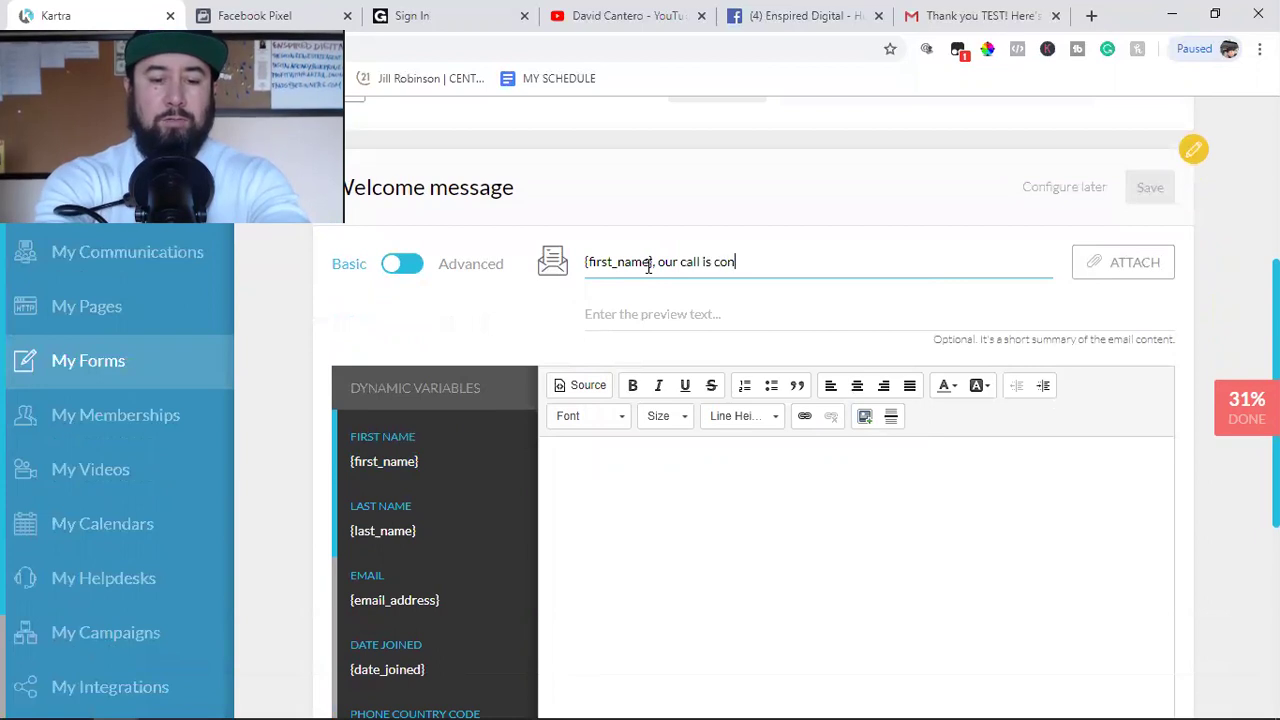
{"action": "type", "text": "firmed!"}
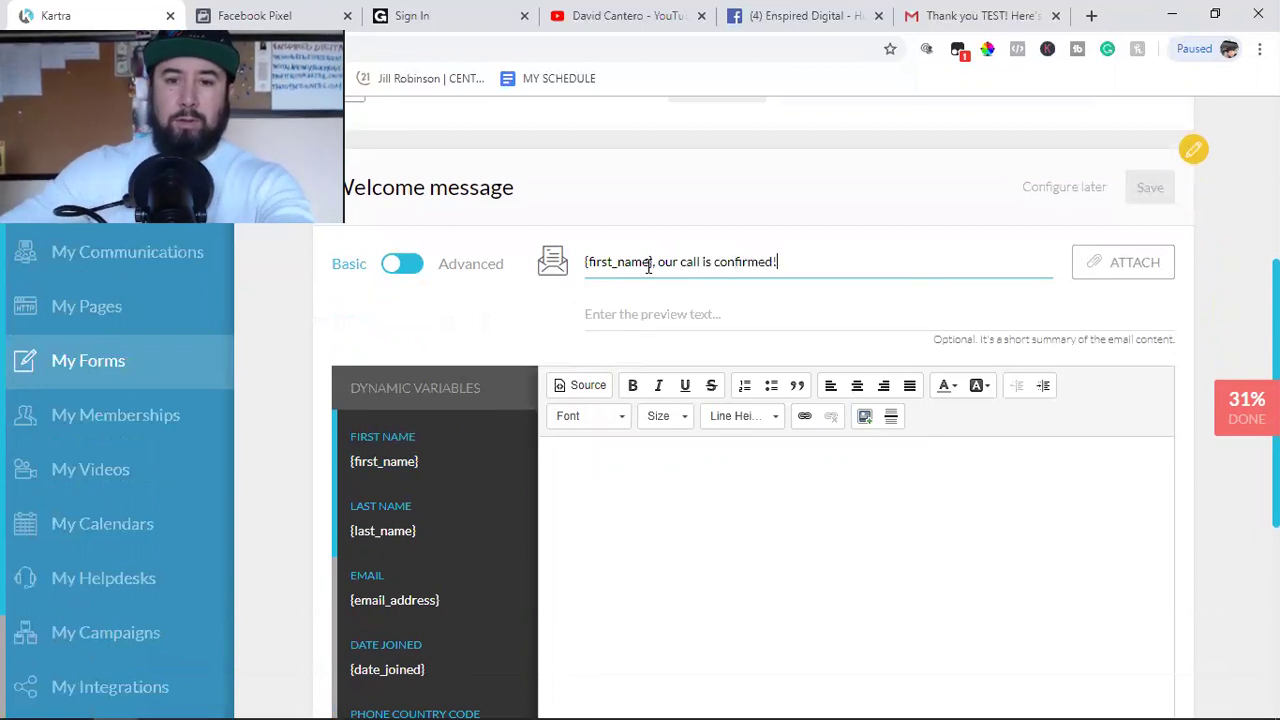
{"action": "left_click", "coordinate": [370, 462]}
{"action": "right_click", "coordinate": [360, 470]}
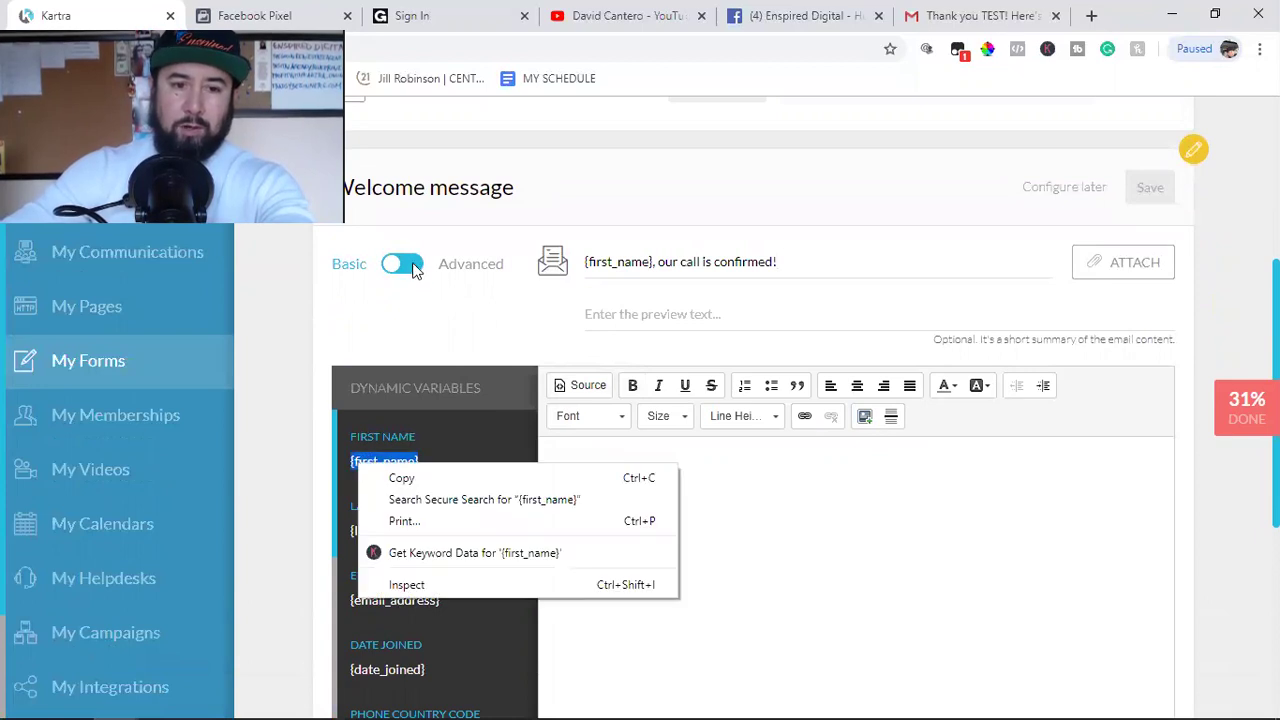
{"action": "key", "text": "Escape"}
{"action": "left_click", "coordinate": [408, 277]}
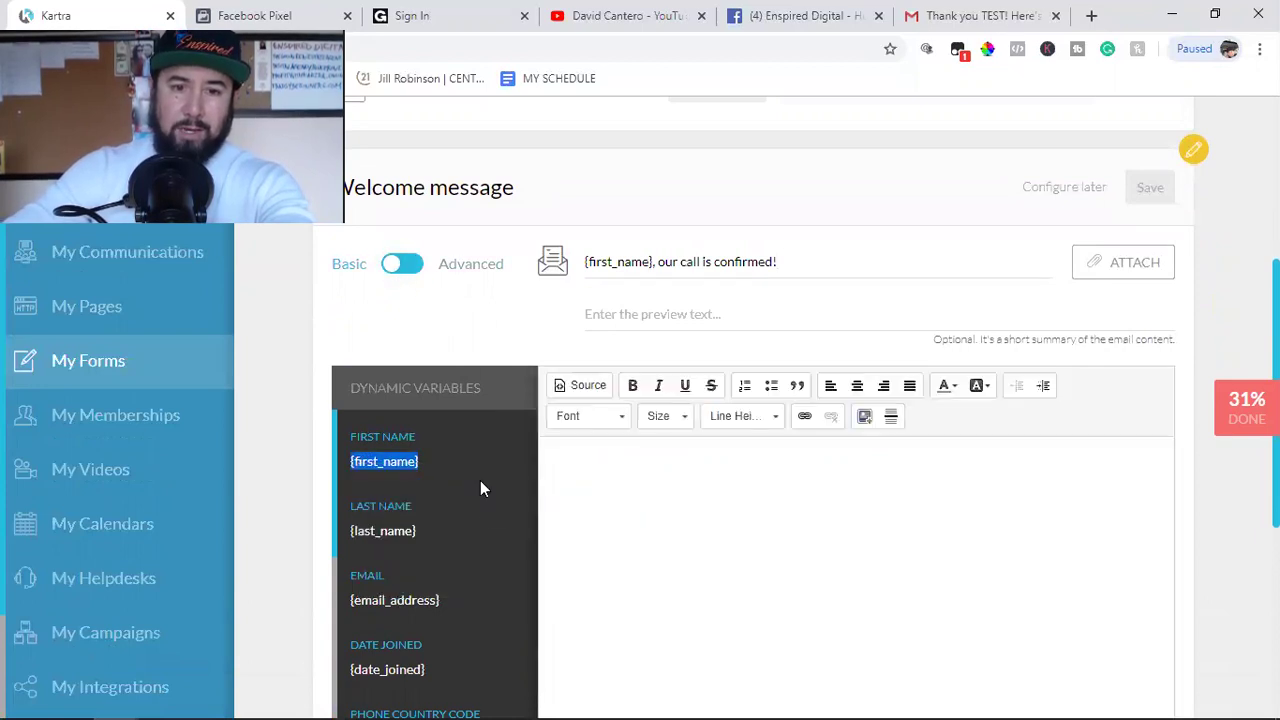
Step: Switch the welcome message to the Advanced editor and insert the blue full template with the laptop video image and numbered list
{"action": "left_click", "coordinate": [410, 268]}
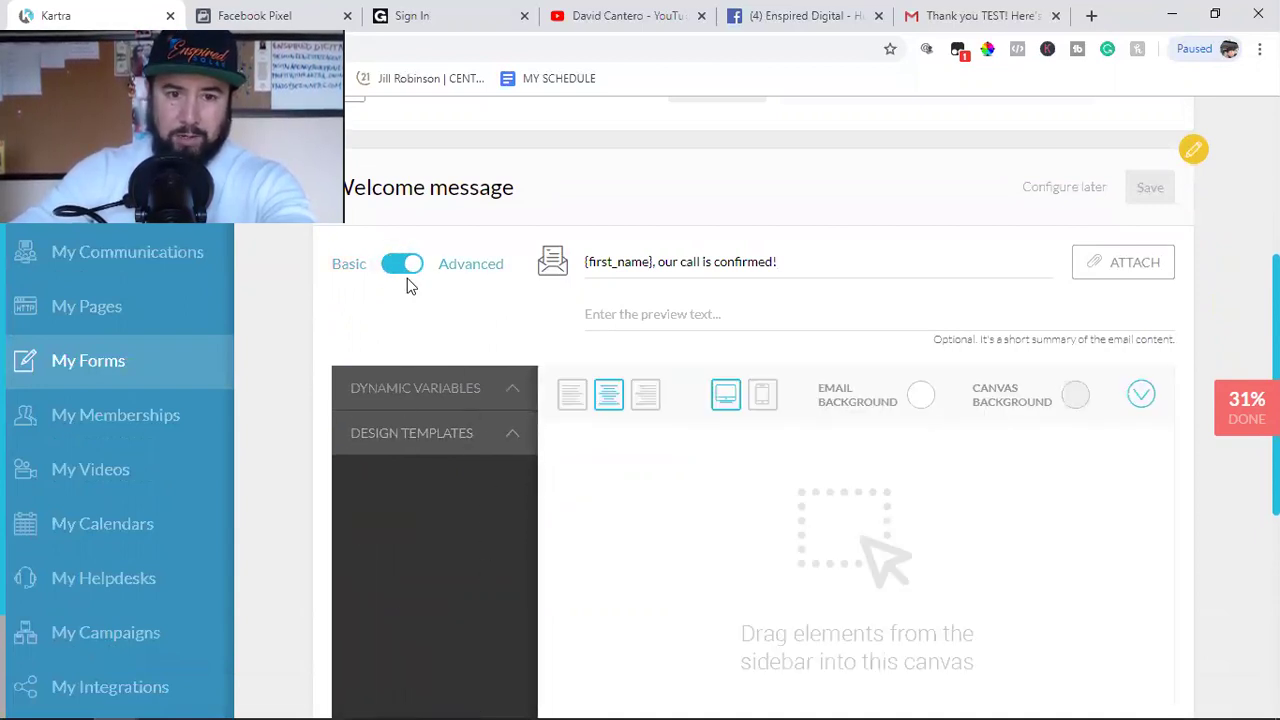
{"action": "left_click", "coordinate": [443, 437]}
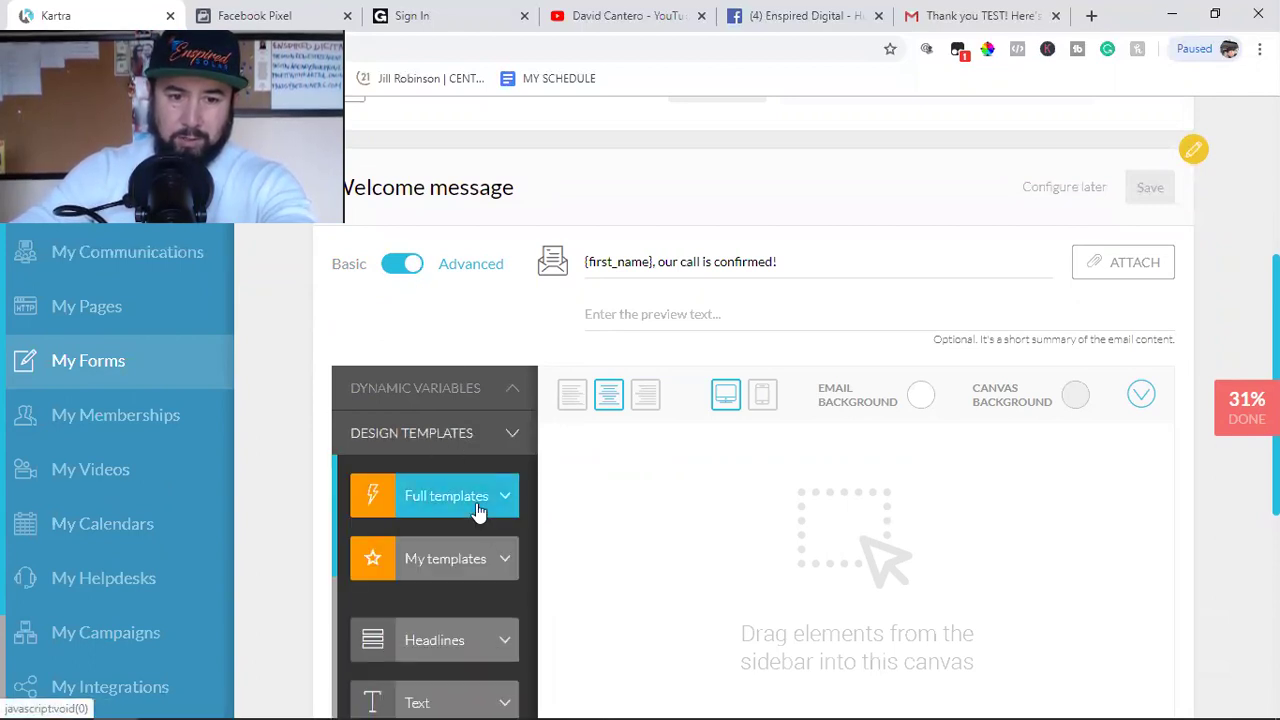
{"action": "left_click", "coordinate": [477, 510]}
{"action": "scroll", "coordinate": [466, 518], "scroll_direction": "down", "scroll_amount": 10}
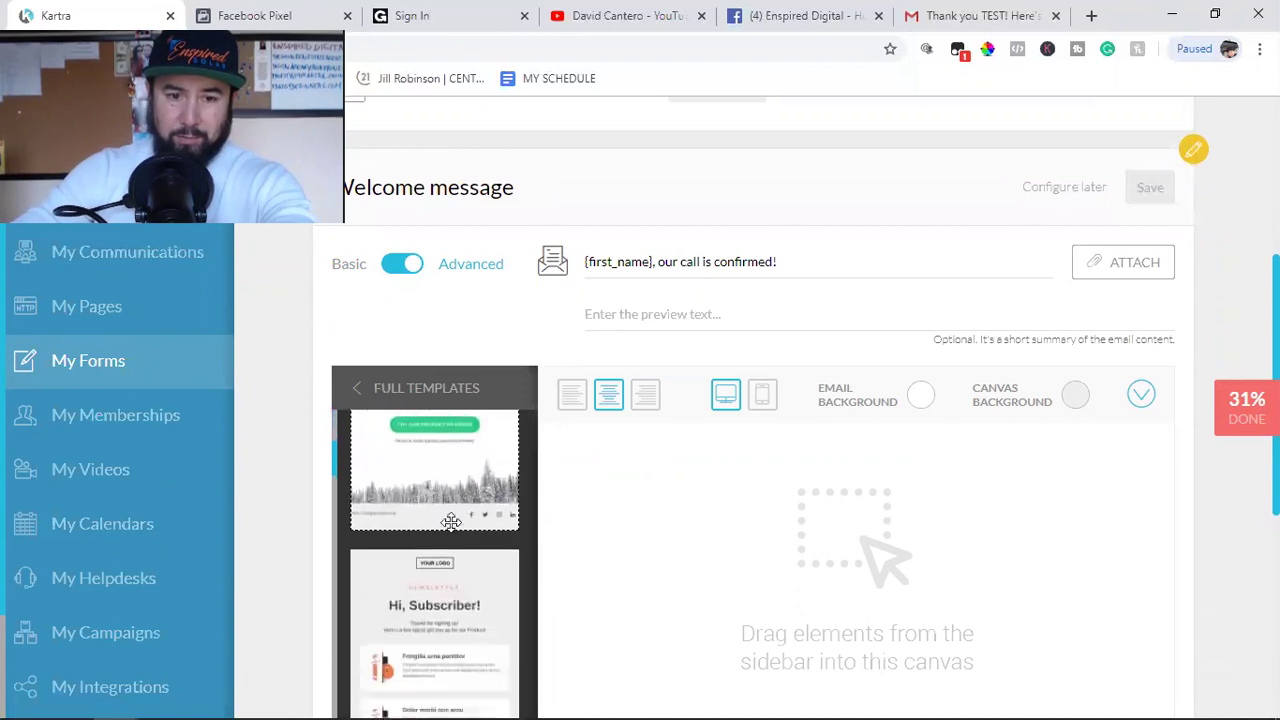
{"action": "scroll", "coordinate": [426, 582], "scroll_direction": "down", "scroll_amount": 1}
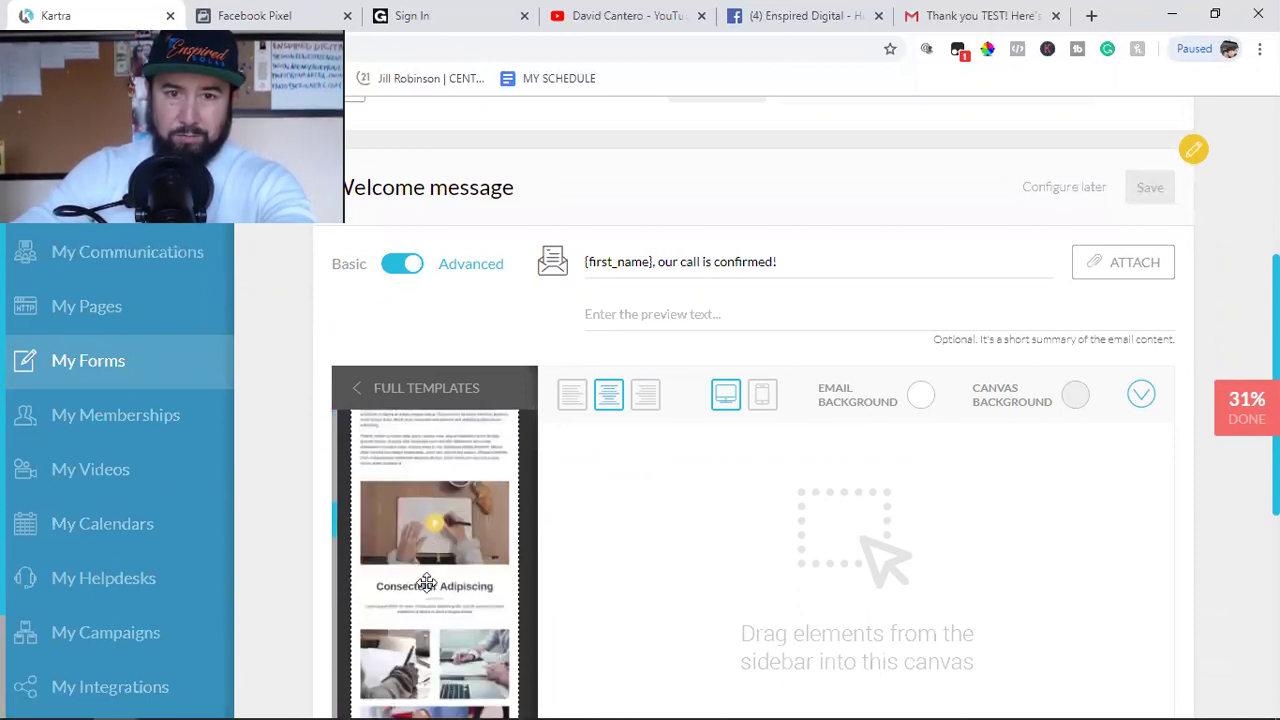
{"action": "scroll", "coordinate": [426, 582], "scroll_direction": "down", "scroll_amount": 5}
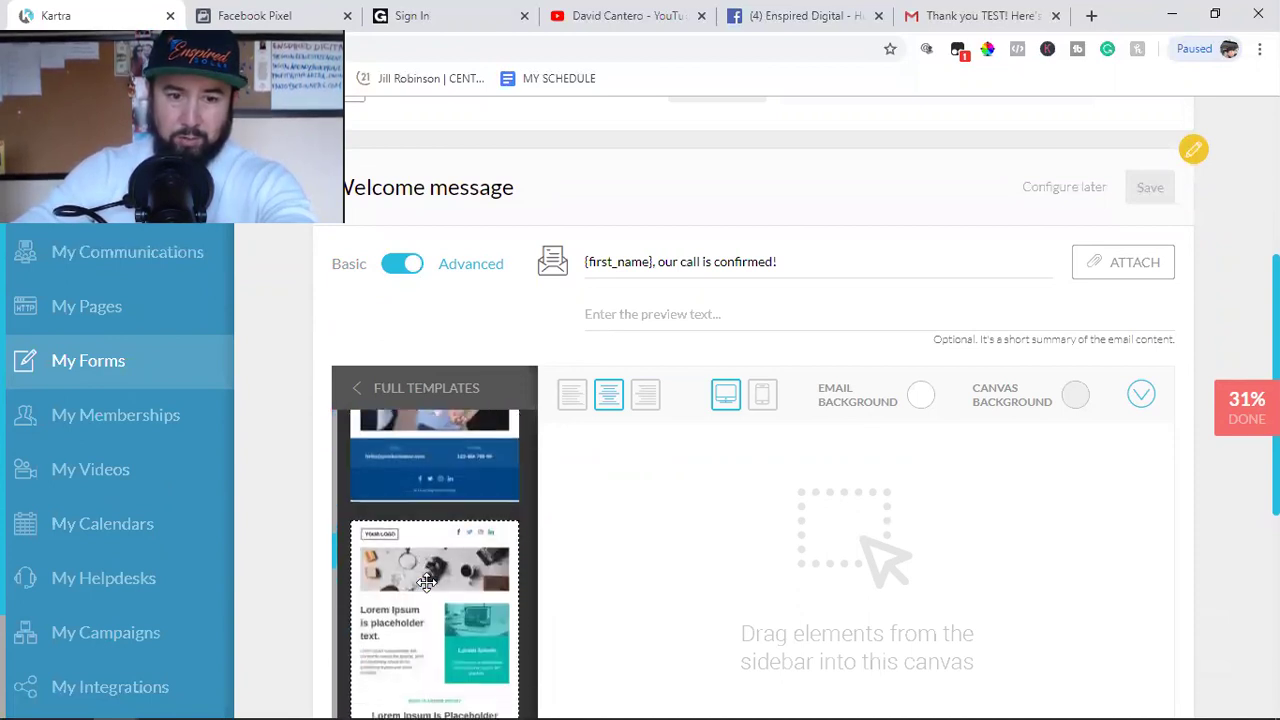
{"action": "scroll", "coordinate": [426, 582], "scroll_direction": "down", "scroll_amount": 8}
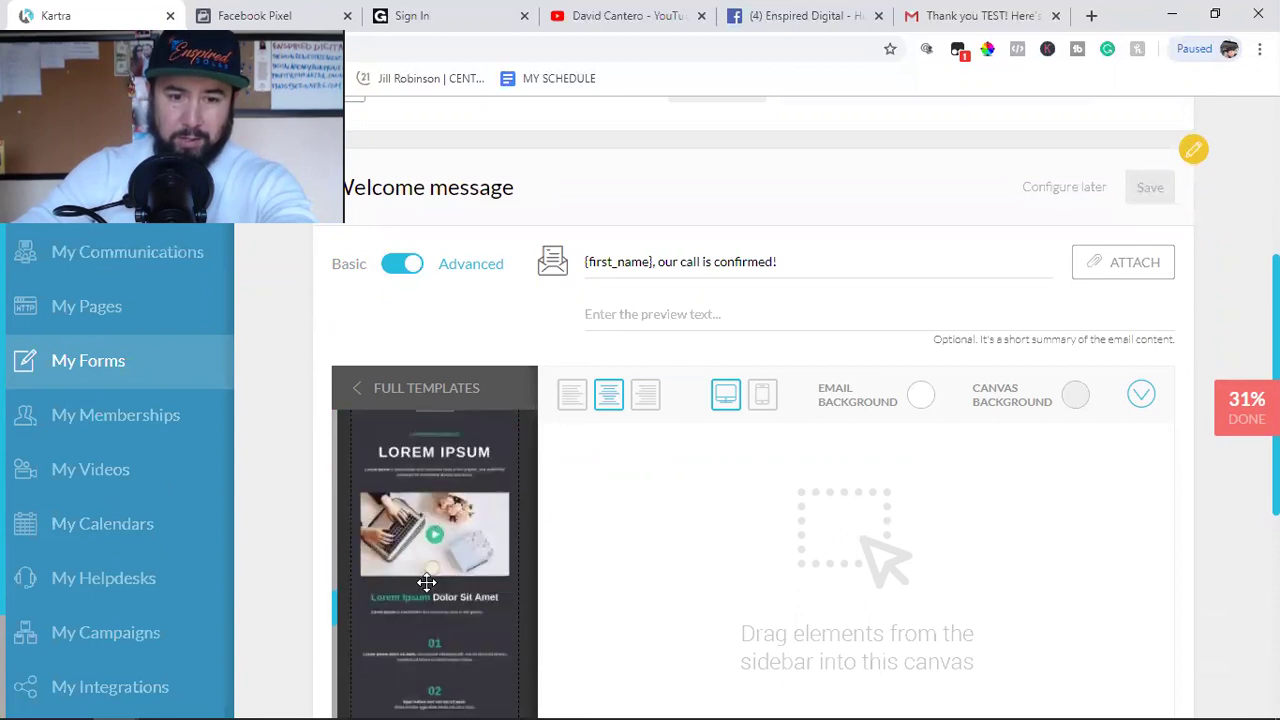
{"action": "scroll", "coordinate": [426, 582], "scroll_direction": "down", "scroll_amount": 1}
{"action": "left_click_drag", "start_coordinate": [426, 582], "coordinate": [889, 477]}
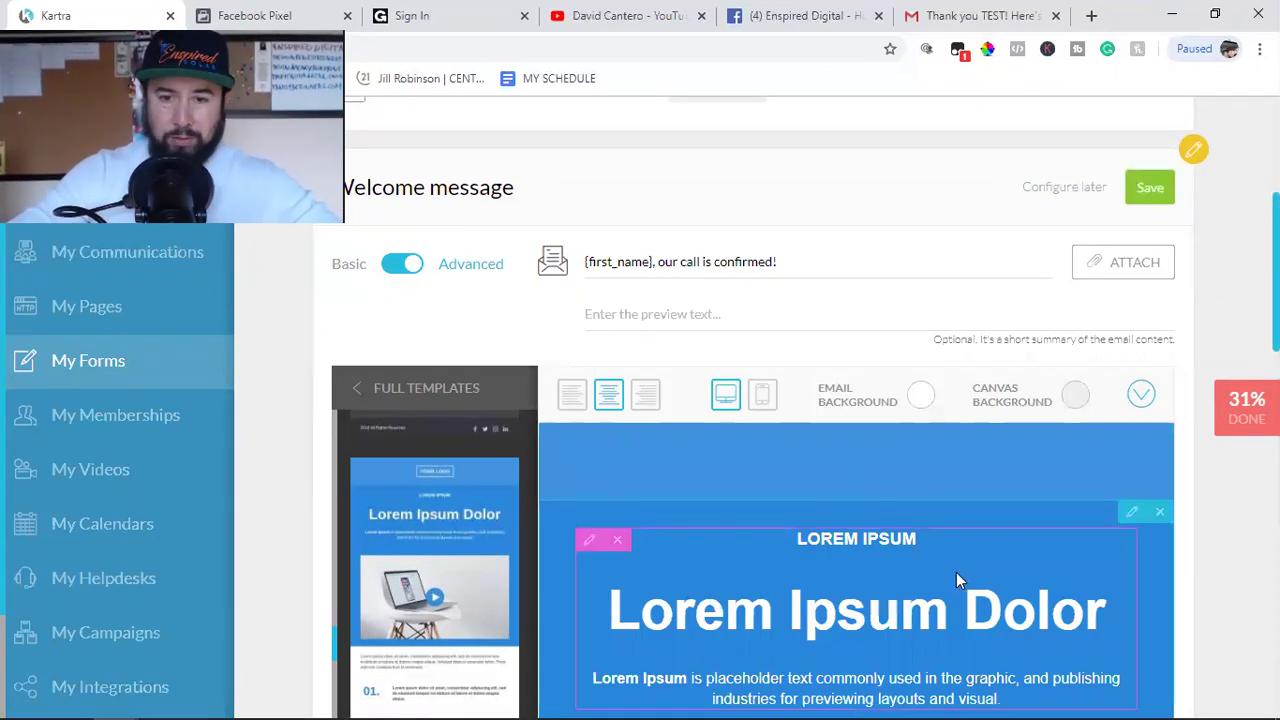
Step: Add a single READ MORE button block between the email's logo header and the Lorem Ipsum headline section
{"action": "scroll", "coordinate": [956, 572], "scroll_direction": "down", "scroll_amount": 3}
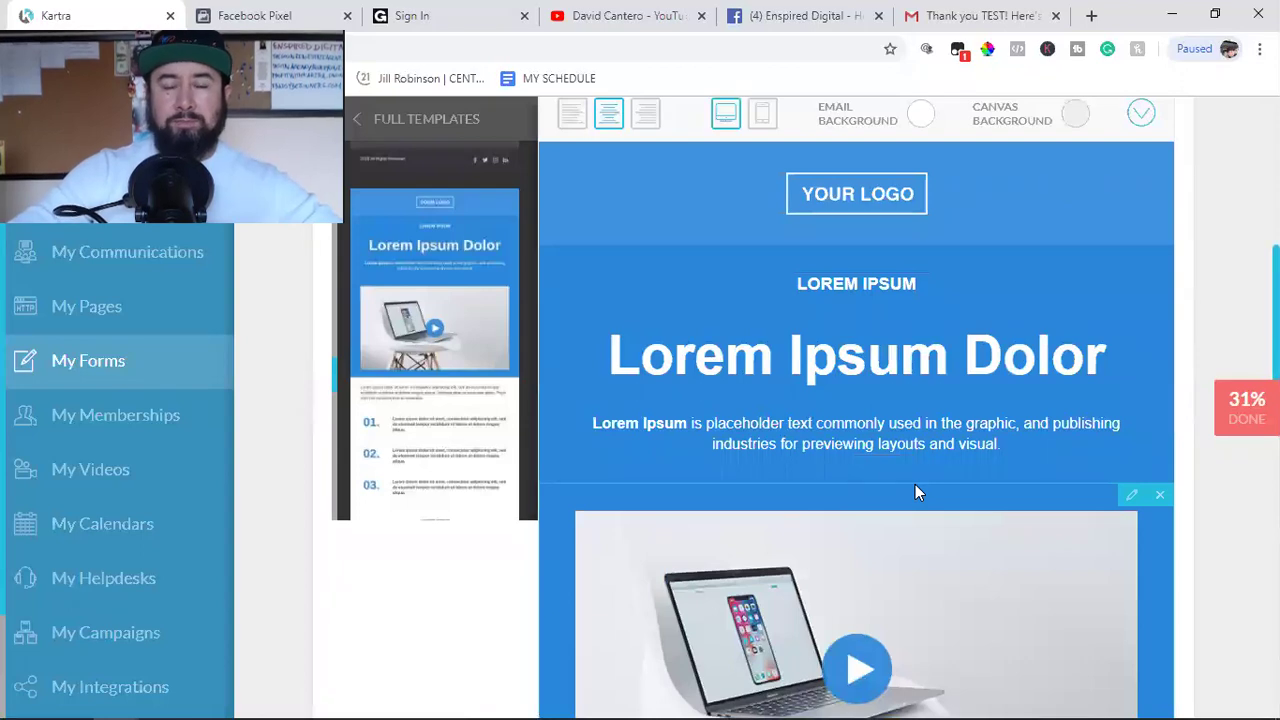
{"action": "scroll", "coordinate": [915, 488], "scroll_direction": "down", "scroll_amount": 7}
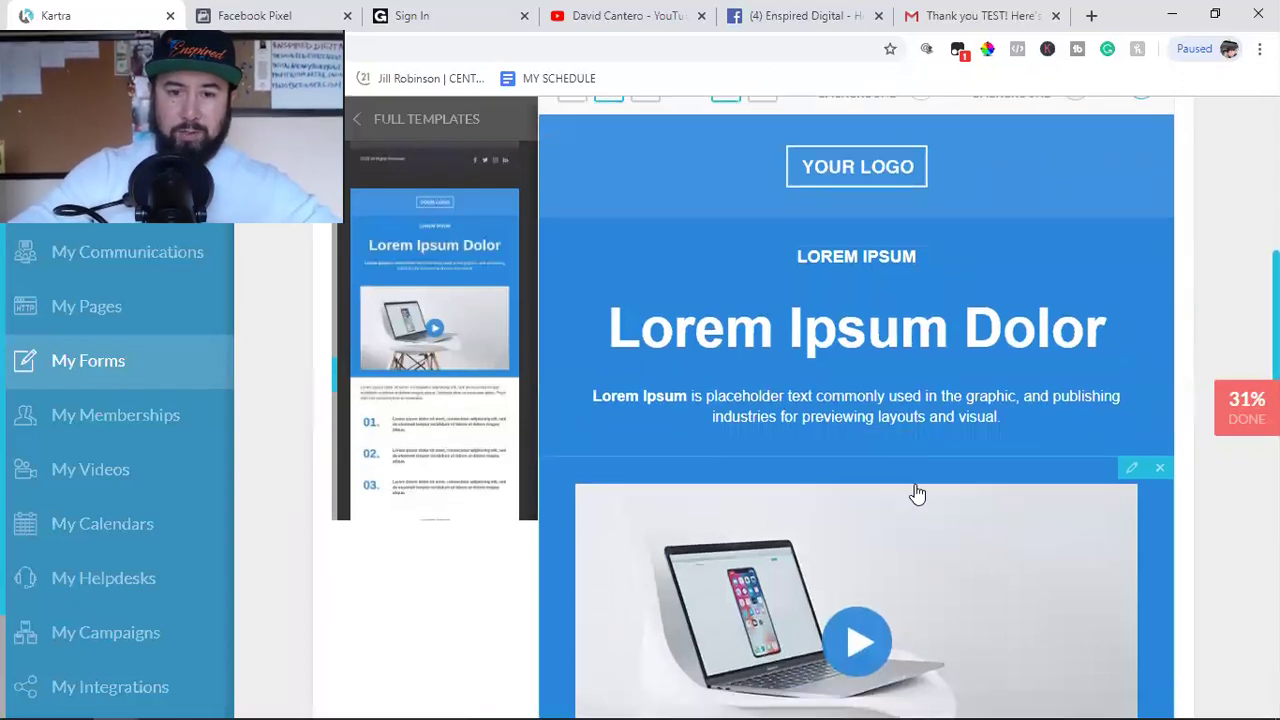
{"action": "scroll", "coordinate": [868, 528], "scroll_direction": "down", "scroll_amount": 6}
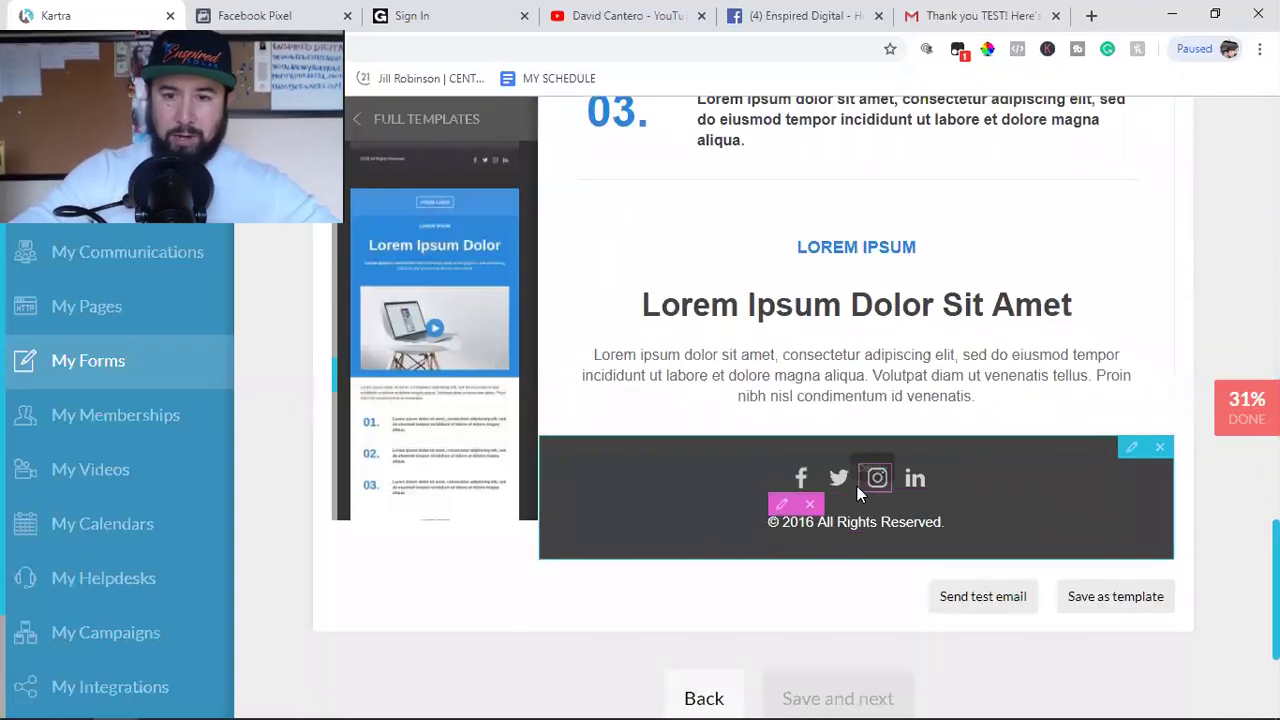
{"action": "scroll", "coordinate": [830, 425], "scroll_direction": "up", "scroll_amount": 20}
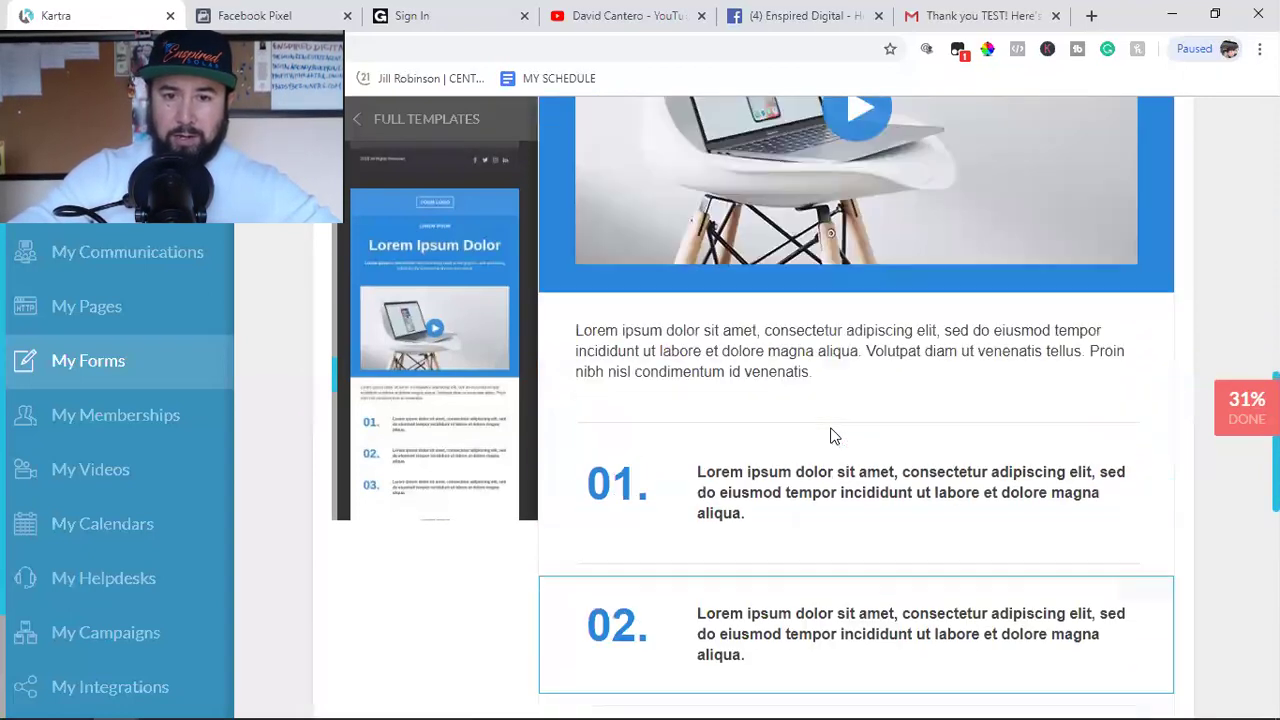
{"action": "scroll", "coordinate": [829, 457], "scroll_direction": "down", "scroll_amount": 5}
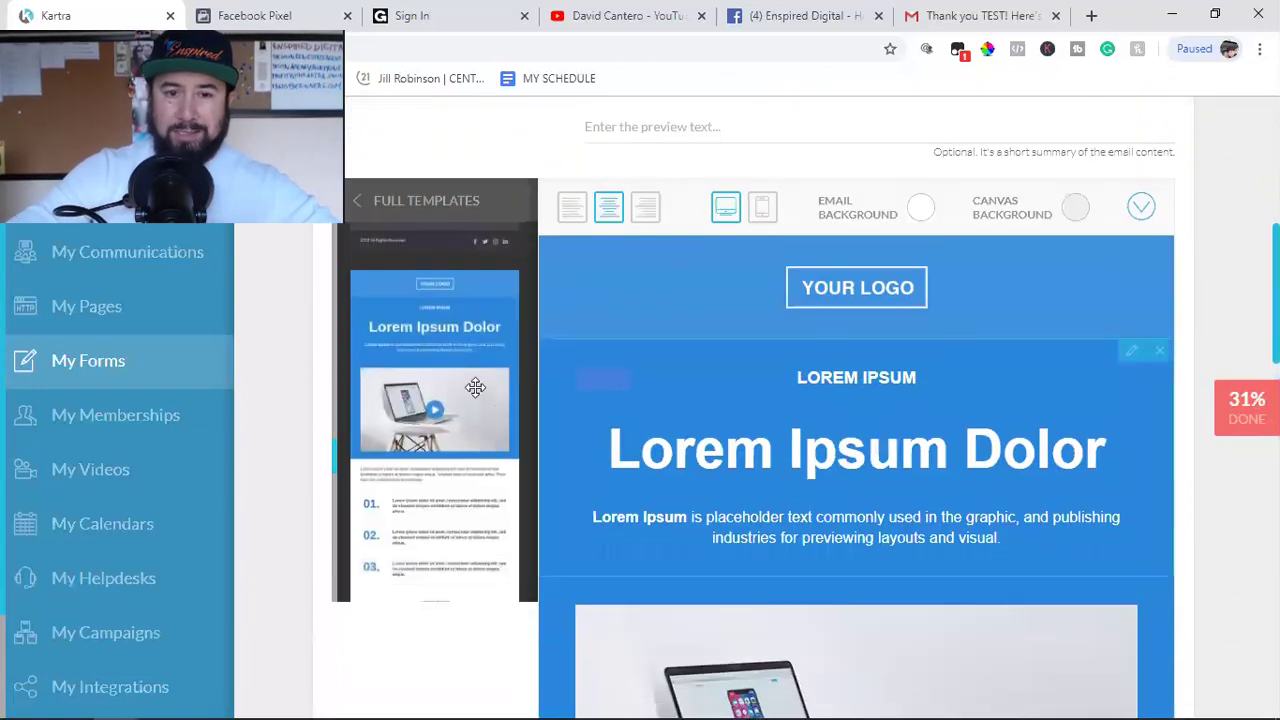
{"action": "scroll", "coordinate": [463, 343], "scroll_direction": "up", "scroll_amount": 1}
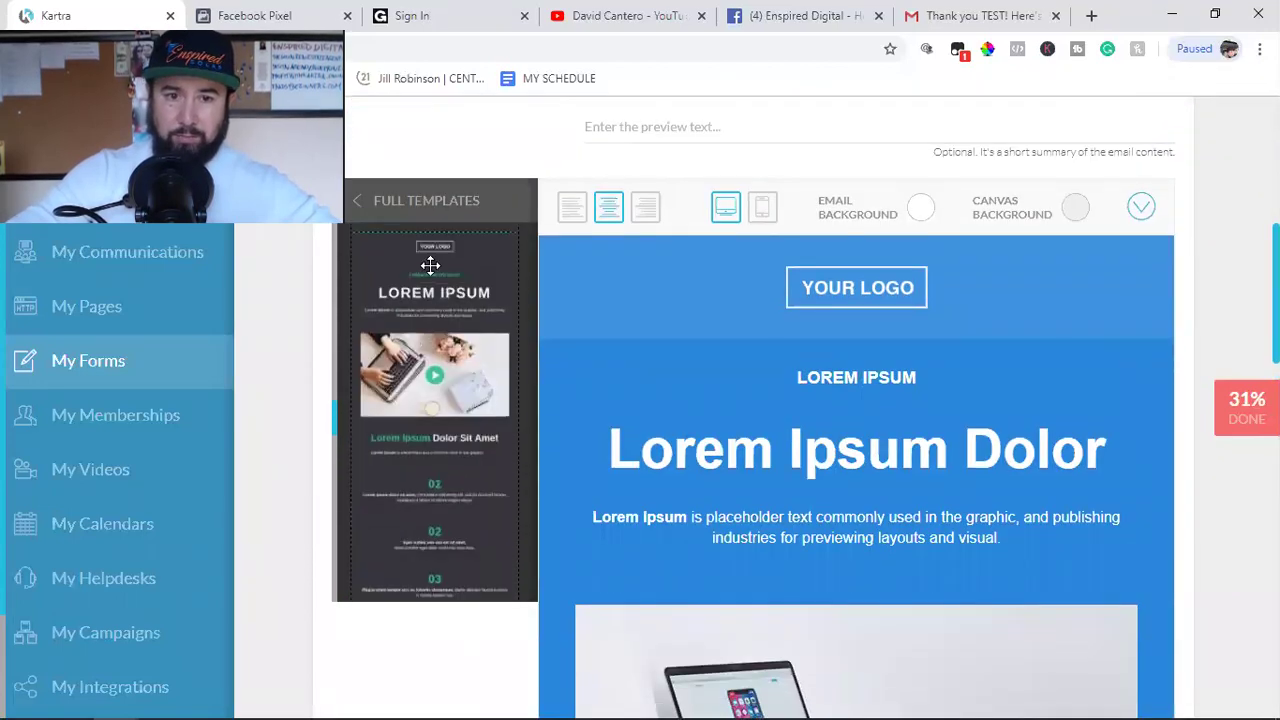
{"action": "left_click", "coordinate": [358, 201]}
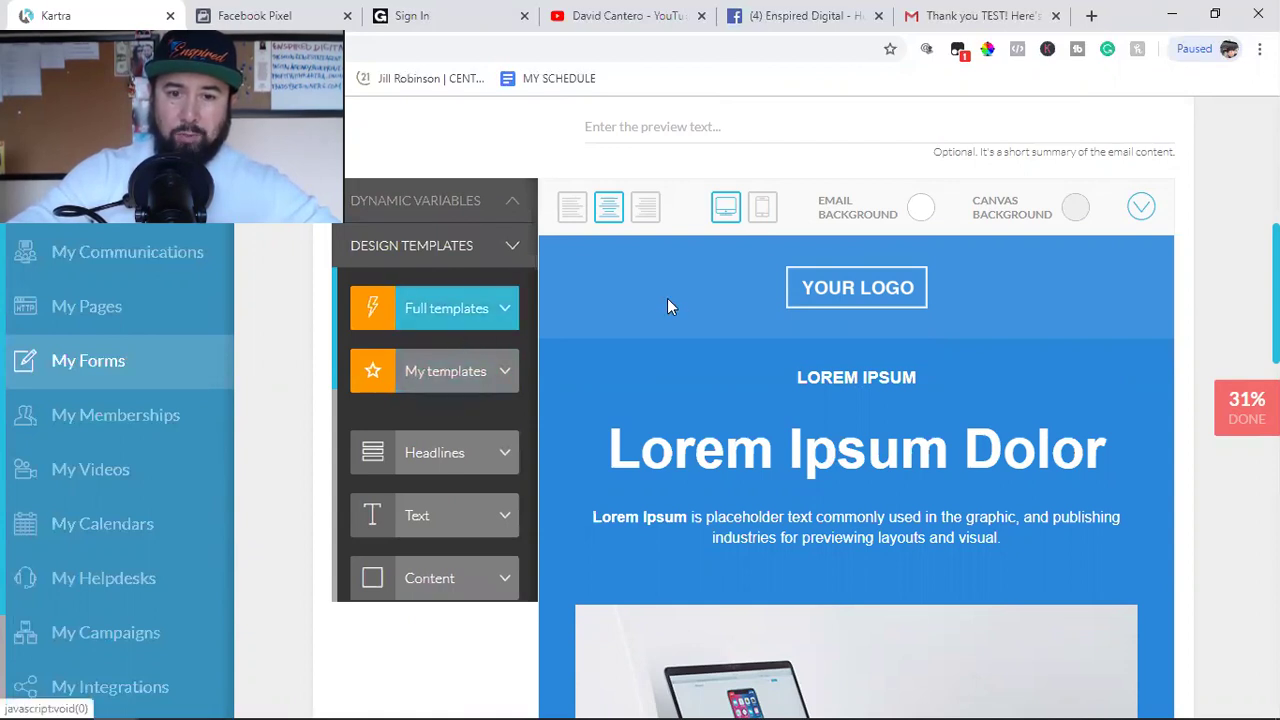
{"action": "scroll", "coordinate": [463, 418], "scroll_direction": "down", "scroll_amount": 3}
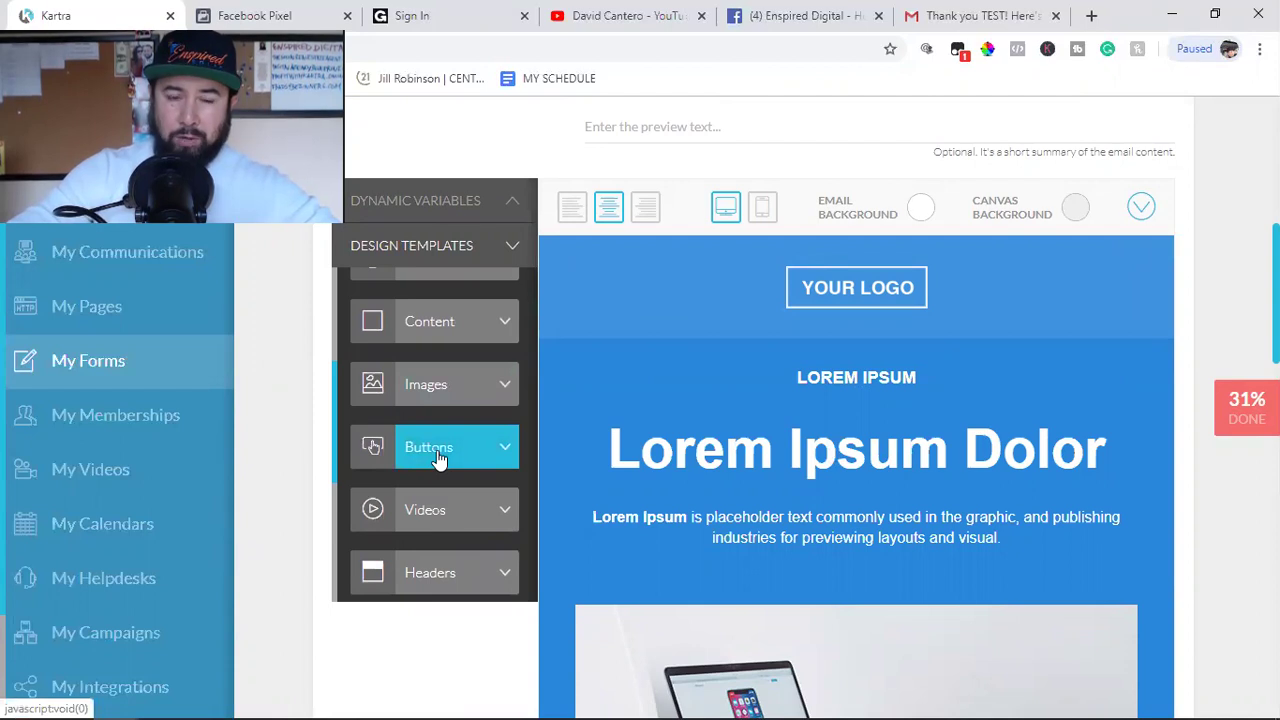
{"action": "left_click", "coordinate": [437, 452]}
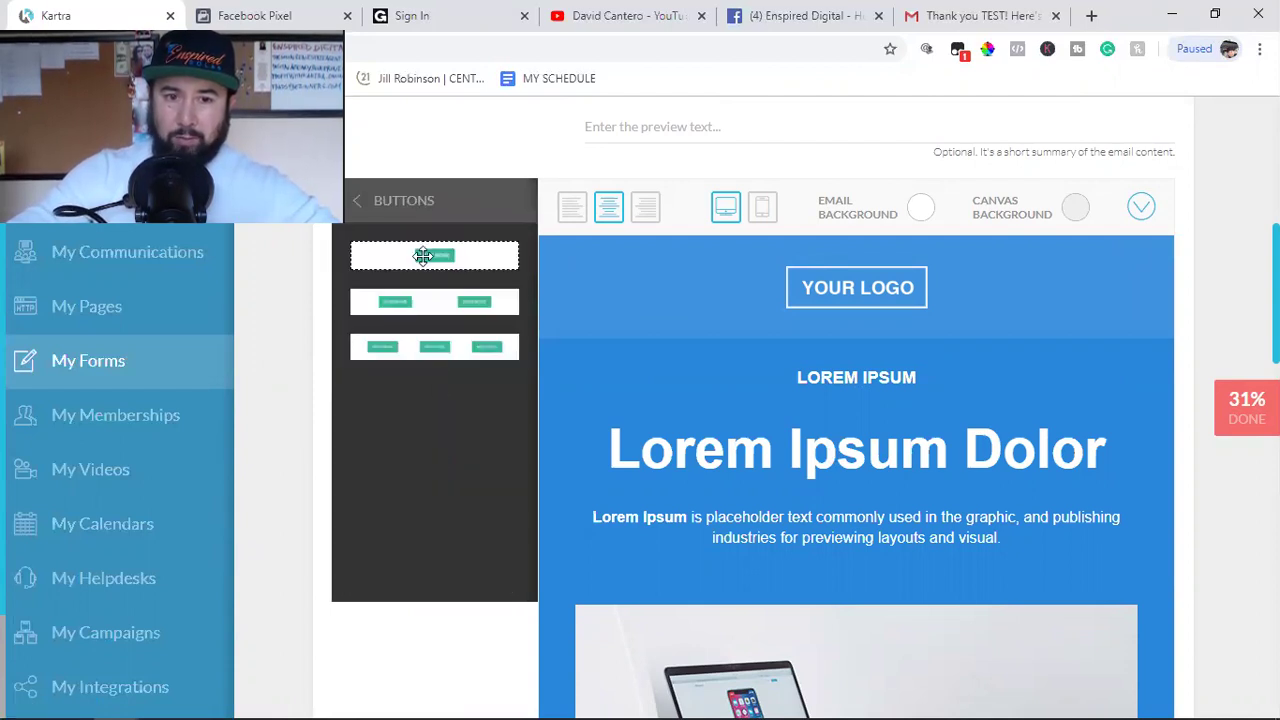
{"action": "left_click_drag", "start_coordinate": [713, 404], "coordinate": [841, 470]}
{"action": "mouse_move", "coordinate": [806, 400]}
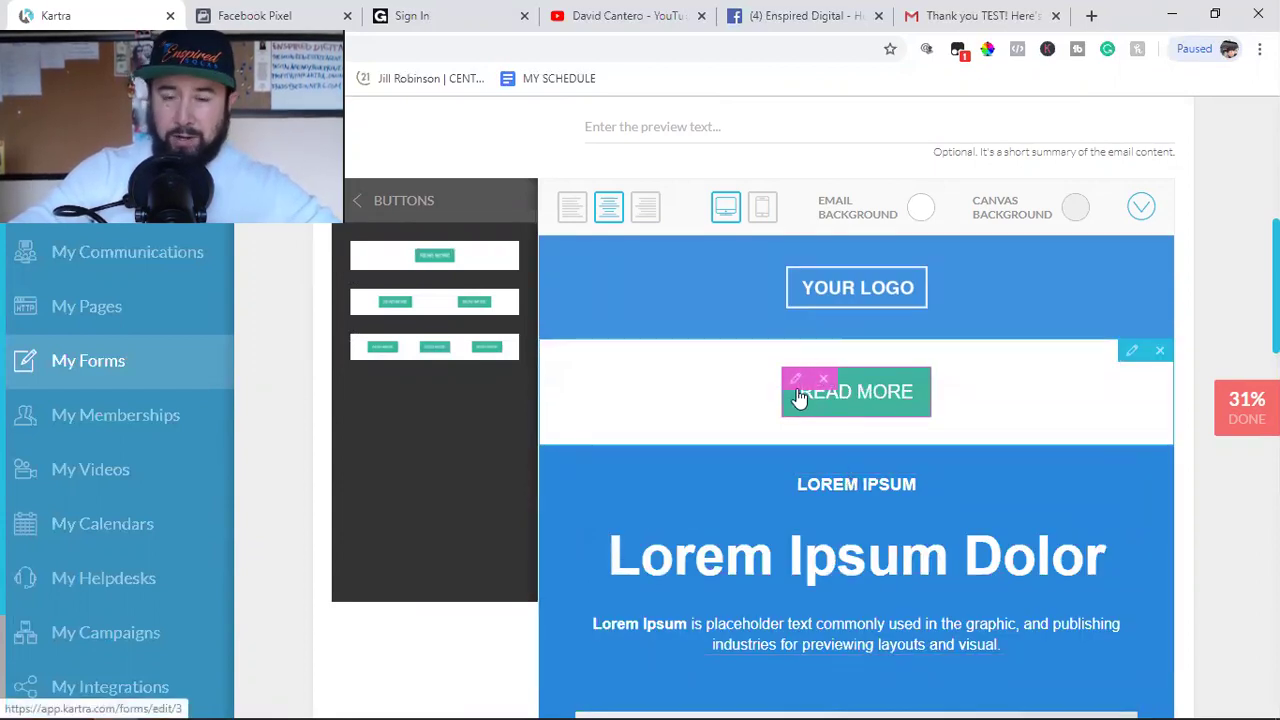
Step: Save the form's welcome message
{"action": "scroll", "coordinate": [890, 500], "scroll_direction": "up", "scroll_amount": 5}
{"action": "scroll", "coordinate": [888, 503], "scroll_direction": "down", "scroll_amount": 3}
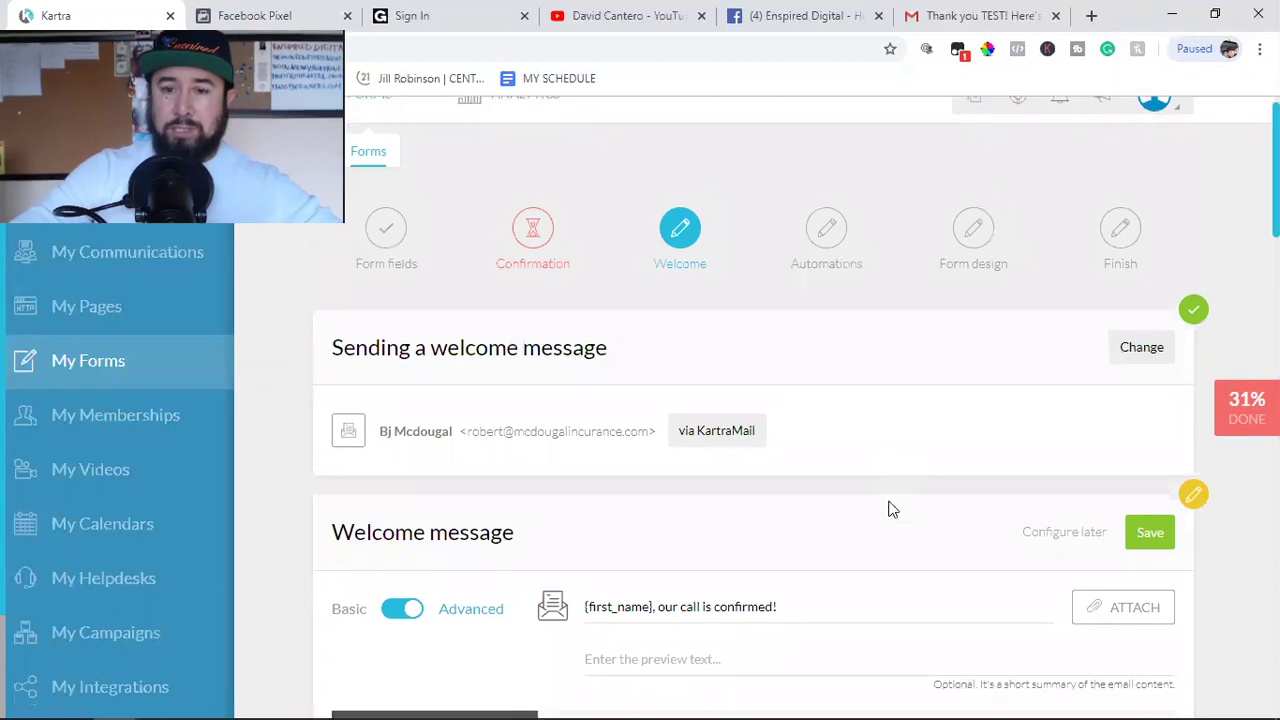
{"action": "left_click", "coordinate": [1150, 280]}
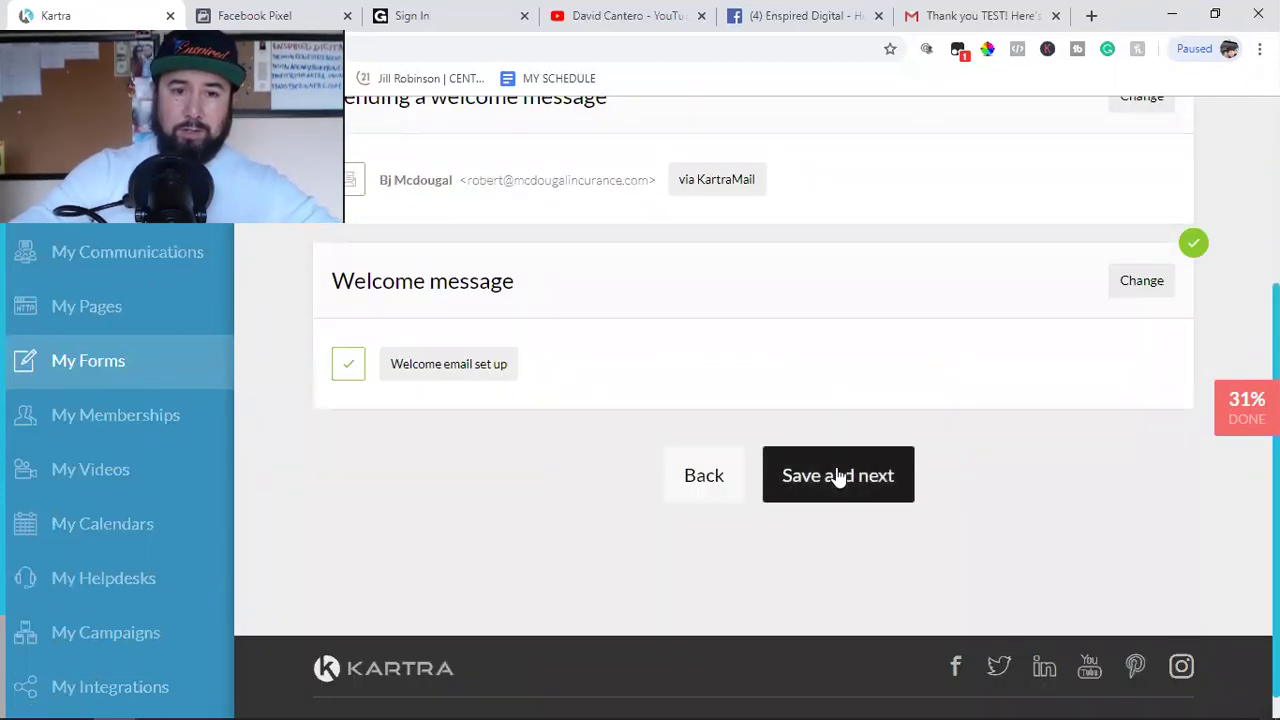
Step: Continue to the form's automations and turn on subscribing users to a list
{"action": "left_click", "coordinate": [838, 476]}
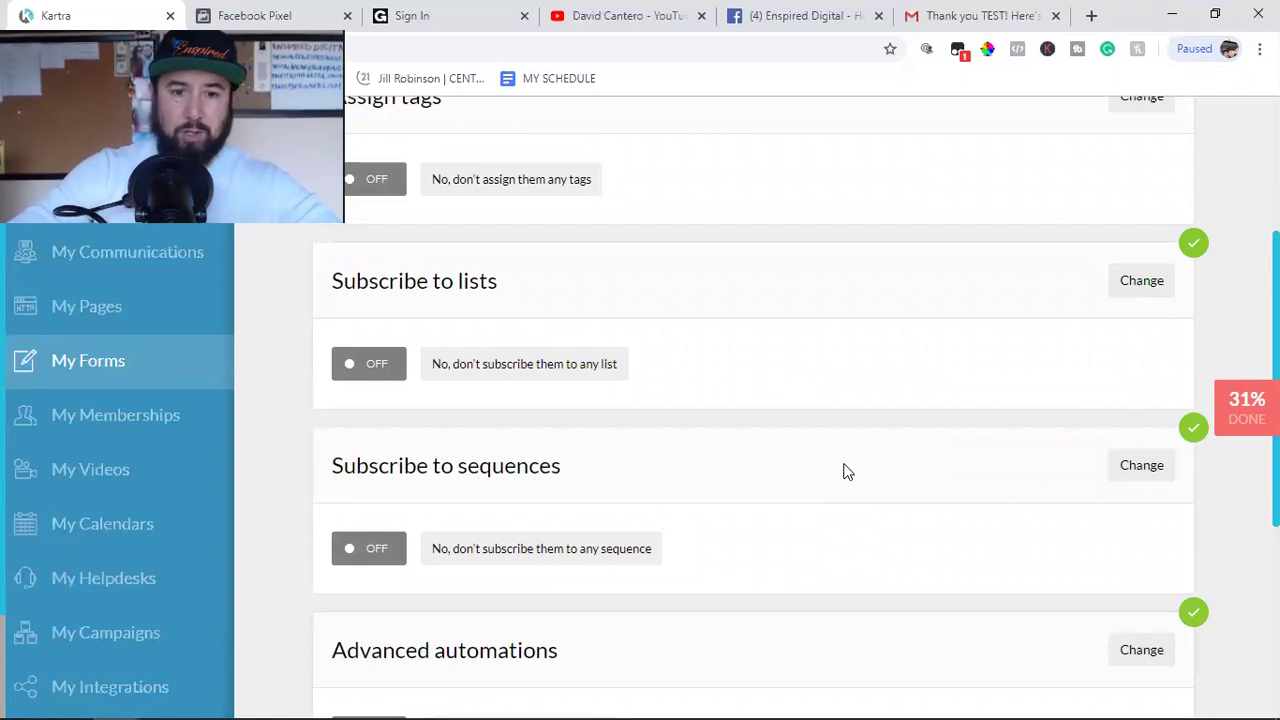
{"action": "scroll", "coordinate": [745, 466], "scroll_direction": "up", "scroll_amount": 1}
{"action": "left_click", "coordinate": [1151, 390]}
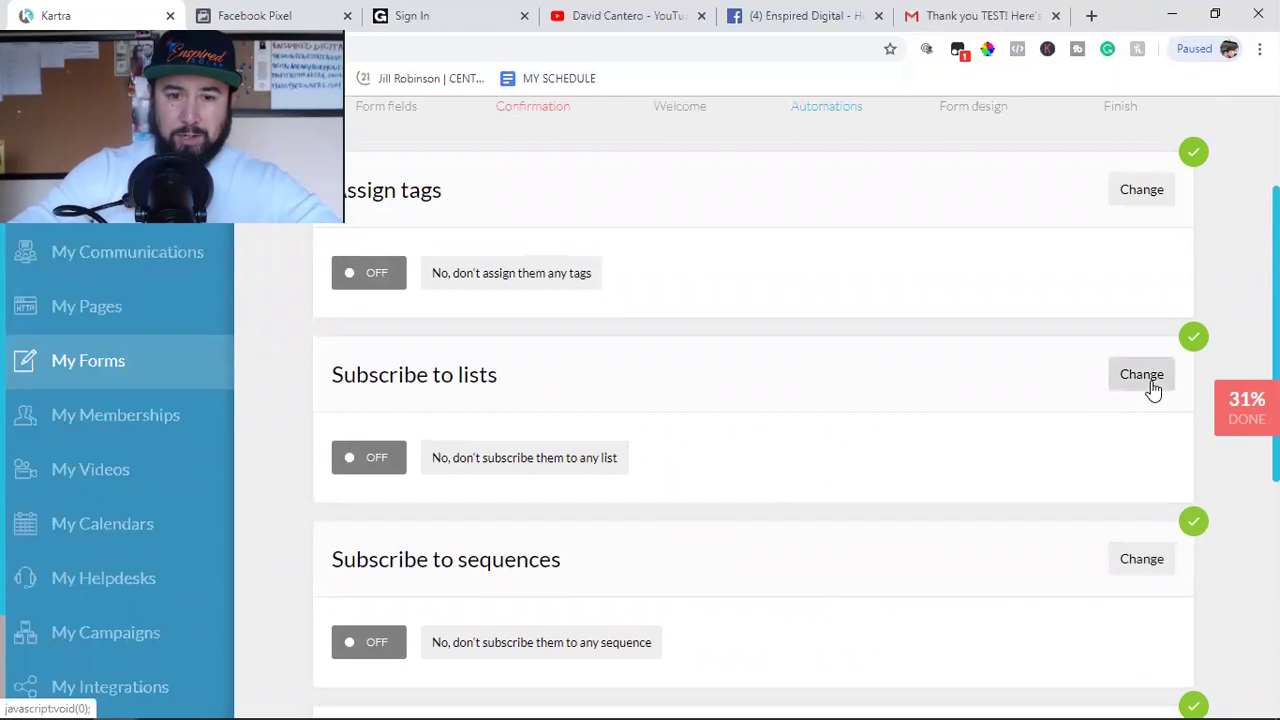
{"action": "left_click", "coordinate": [845, 465]}
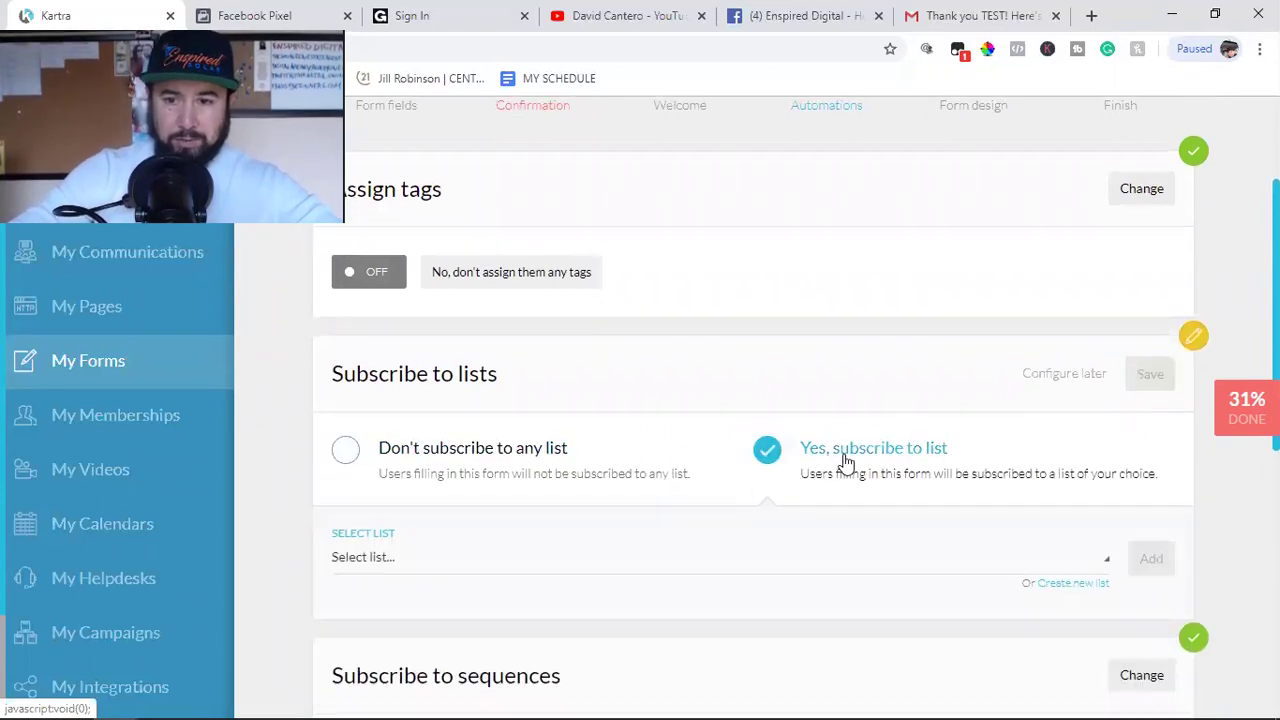
{"action": "scroll", "coordinate": [537, 457], "scroll_direction": "down", "scroll_amount": 2}
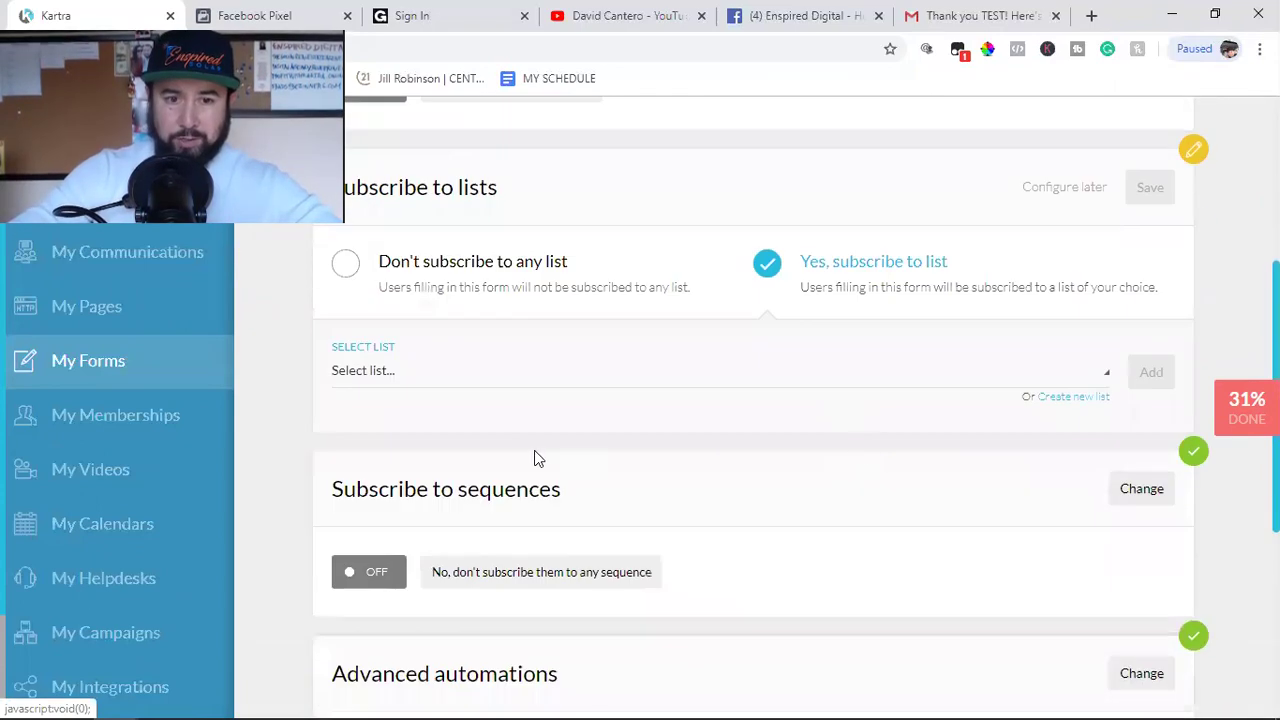
Step: Create a "Scheduled Appointments" list with the public description "Thank you for scheduling", and save it as the form's subscription list
{"action": "left_click", "coordinate": [1072, 400]}
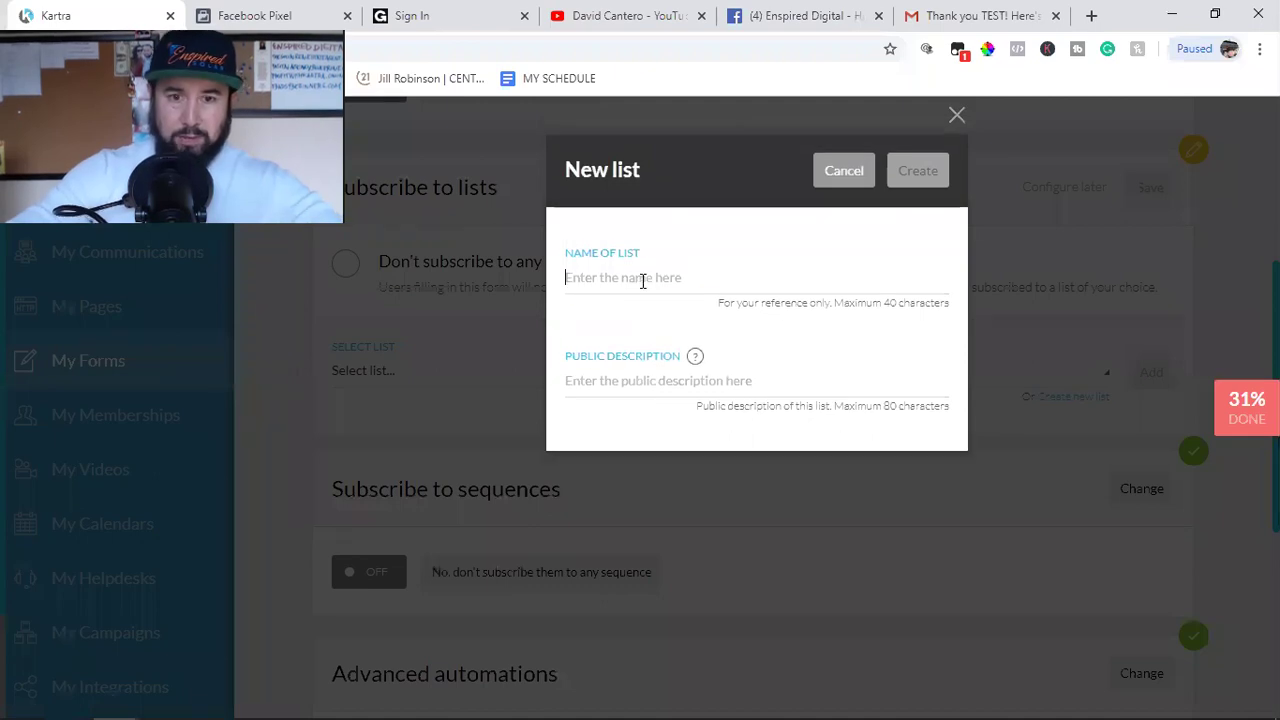
{"action": "left_click", "coordinate": [642, 280]}
{"action": "type", "text": "Sc"}
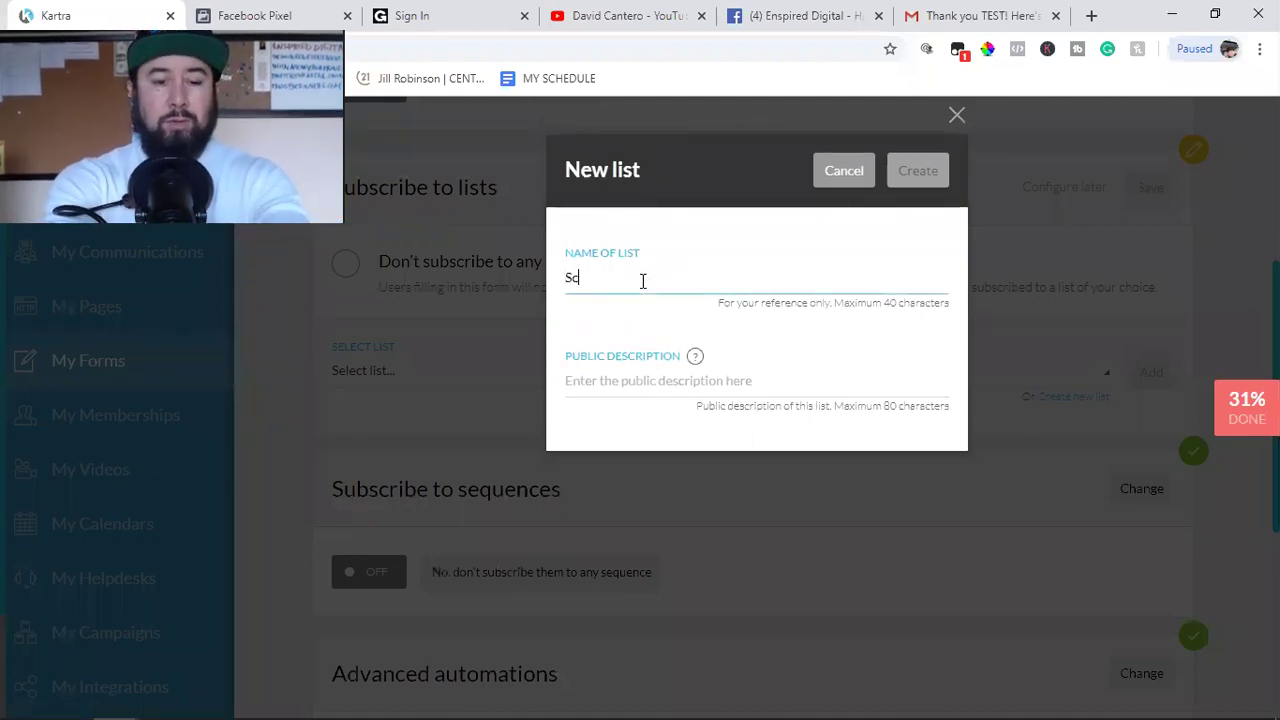
{"action": "type", "text": "heduled Appointments"}
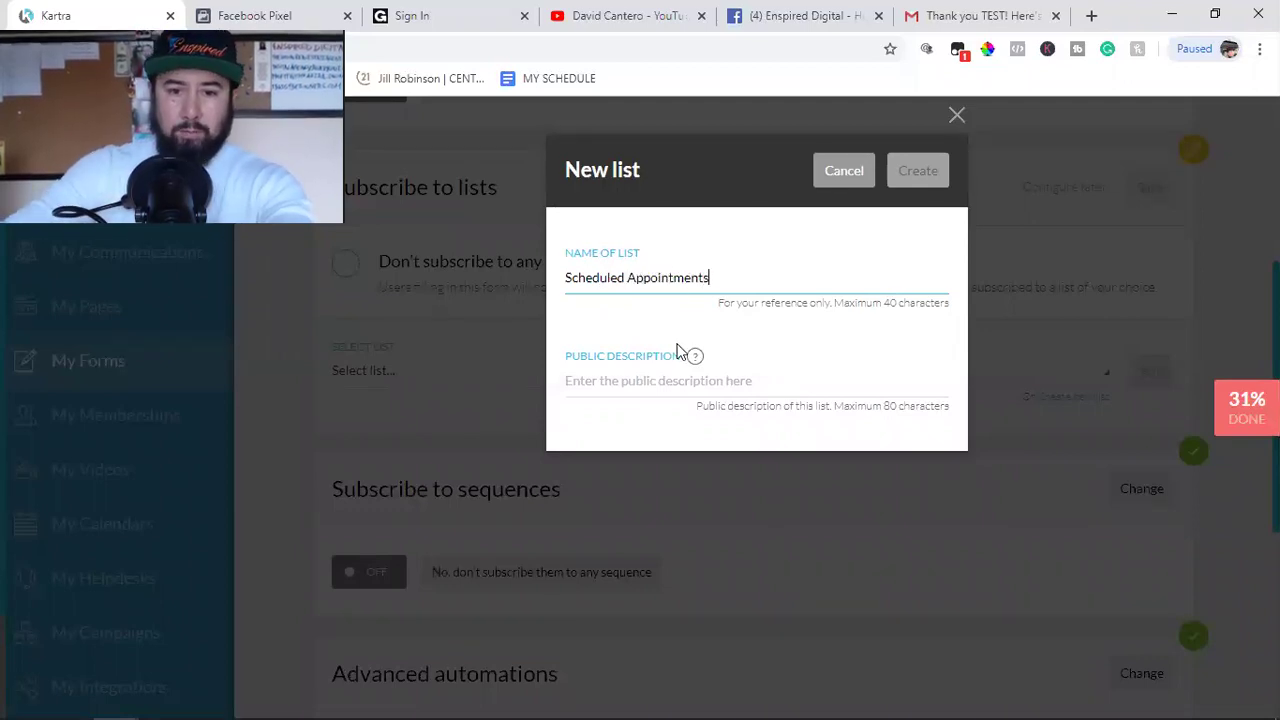
{"action": "type", "text": "Thn"}
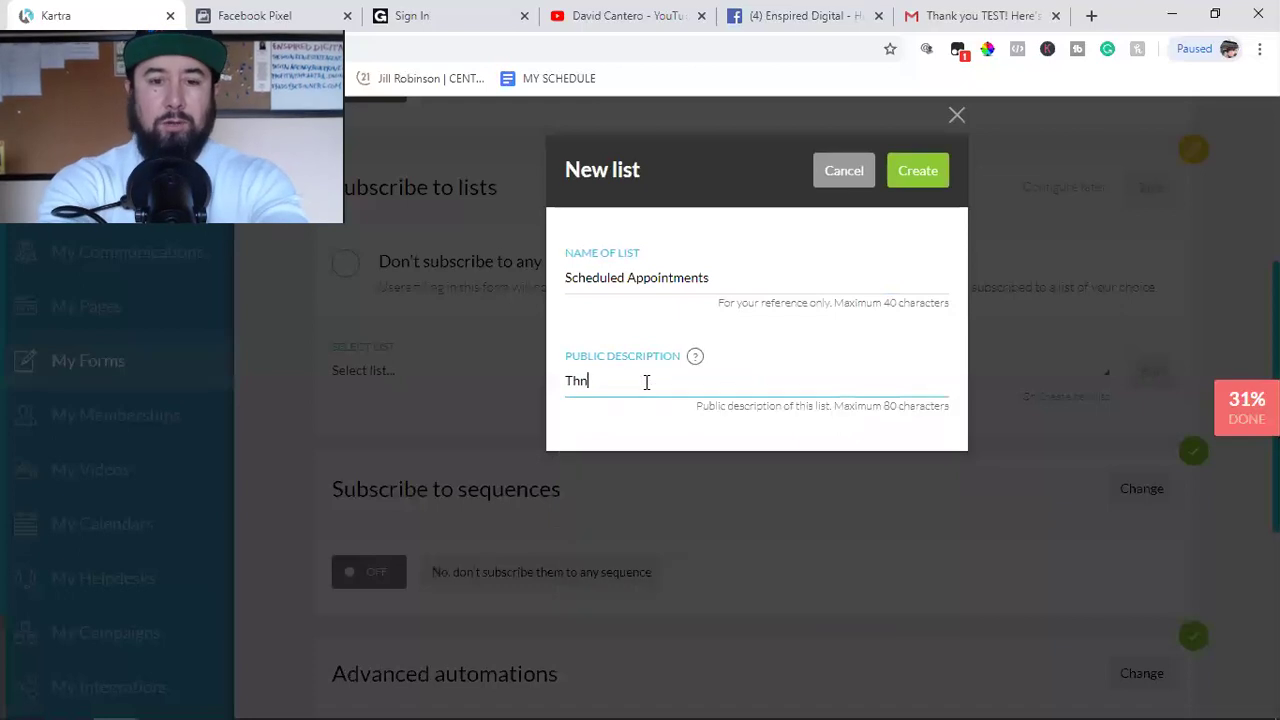
{"action": "key", "text": "BackSpace"}
{"action": "type", "text": "ank you "}
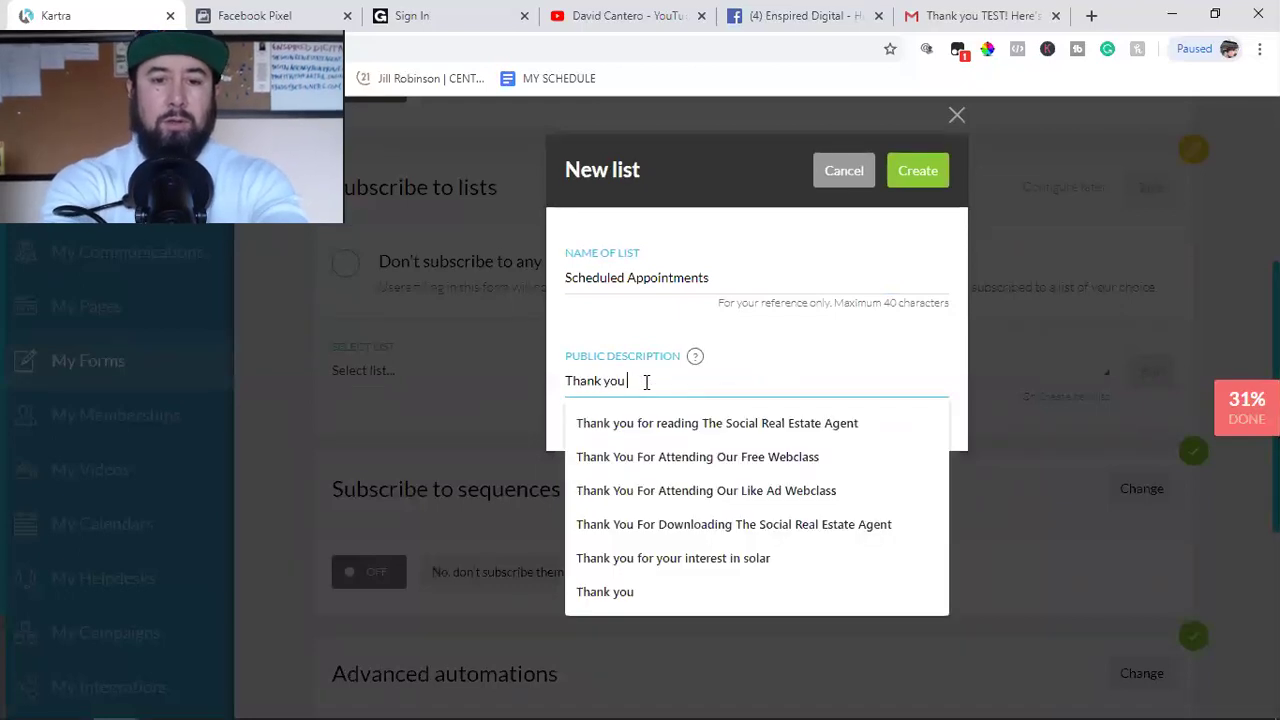
{"action": "type", "text": "for scheduling"}
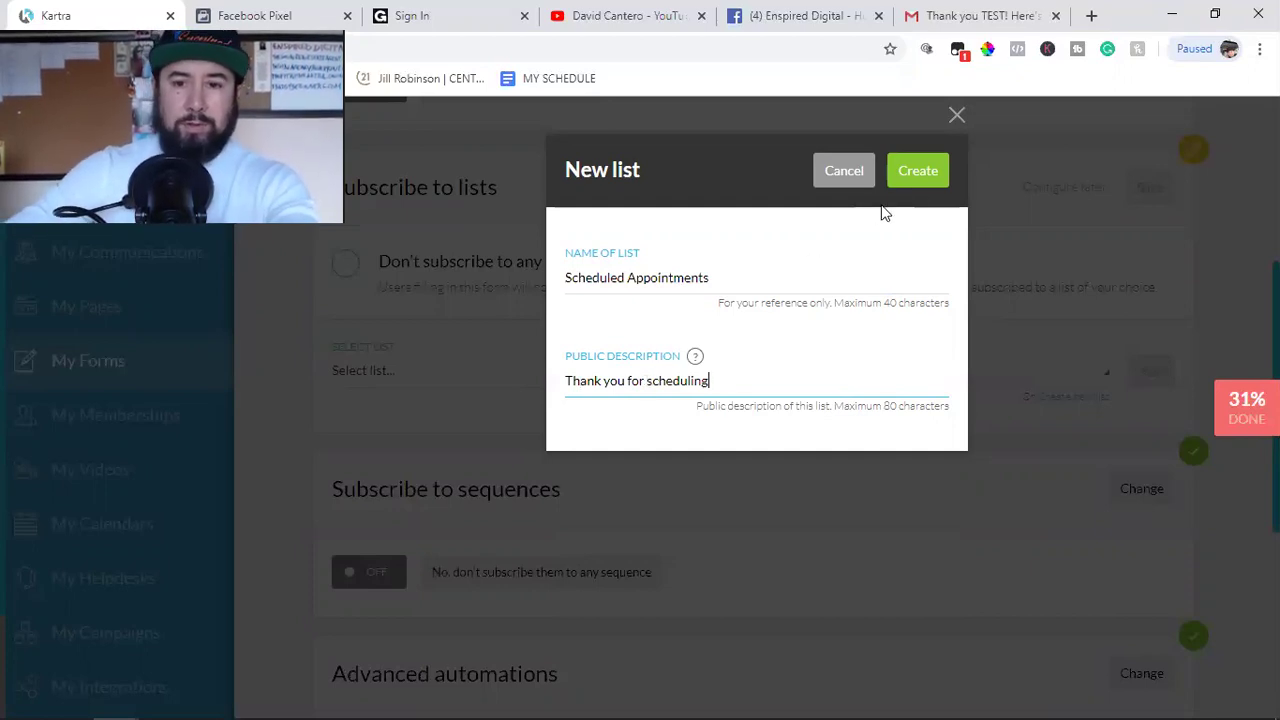
{"action": "left_click", "coordinate": [928, 171]}
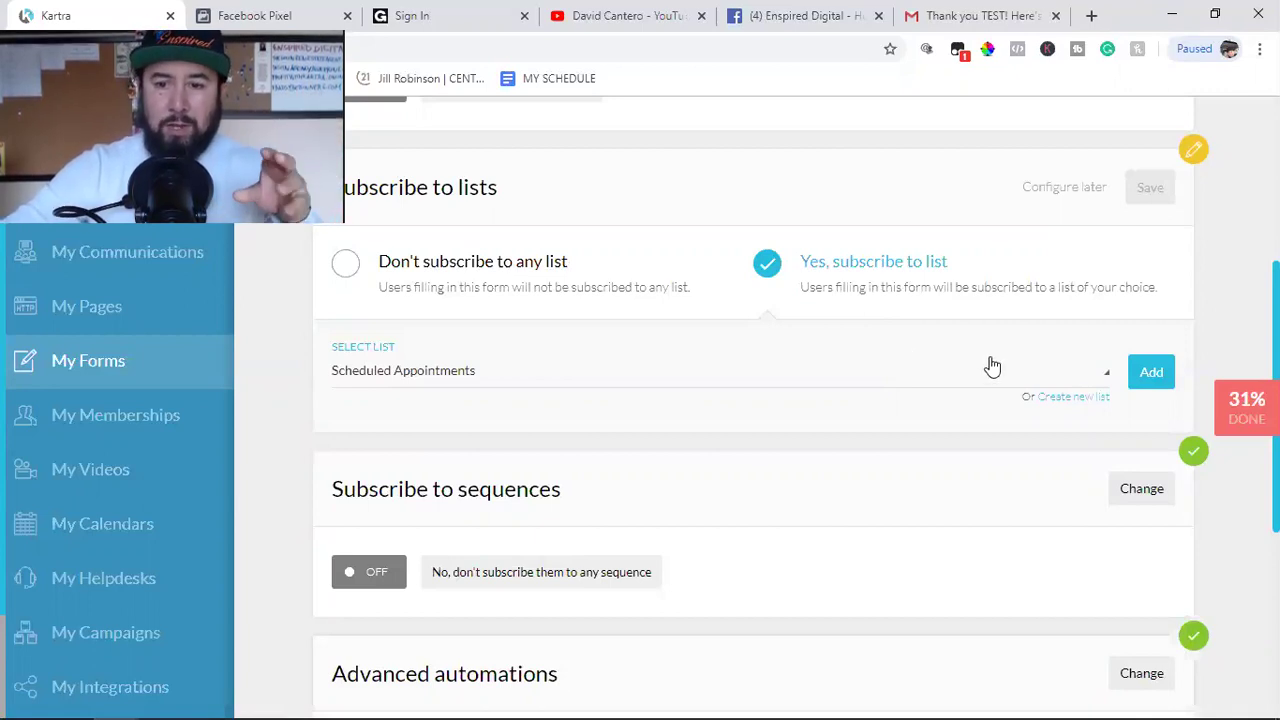
{"action": "left_click", "coordinate": [1151, 372]}
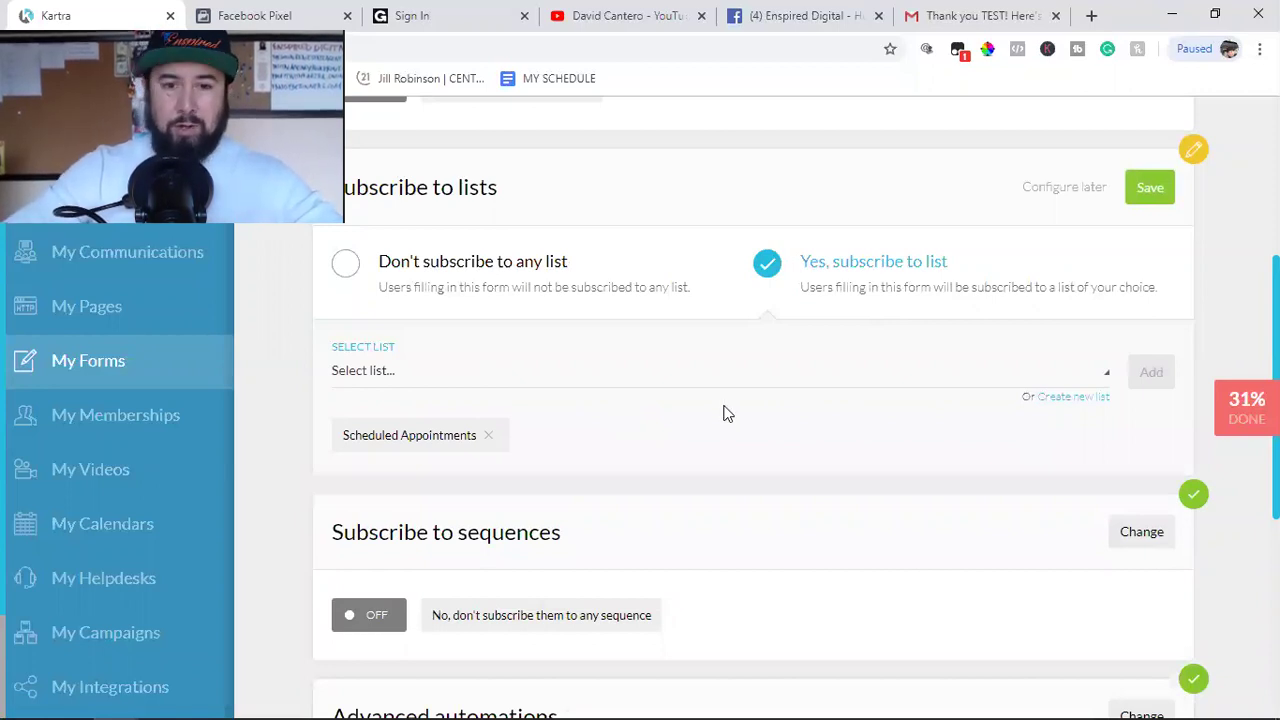
{"action": "left_click", "coordinate": [1150, 188]}
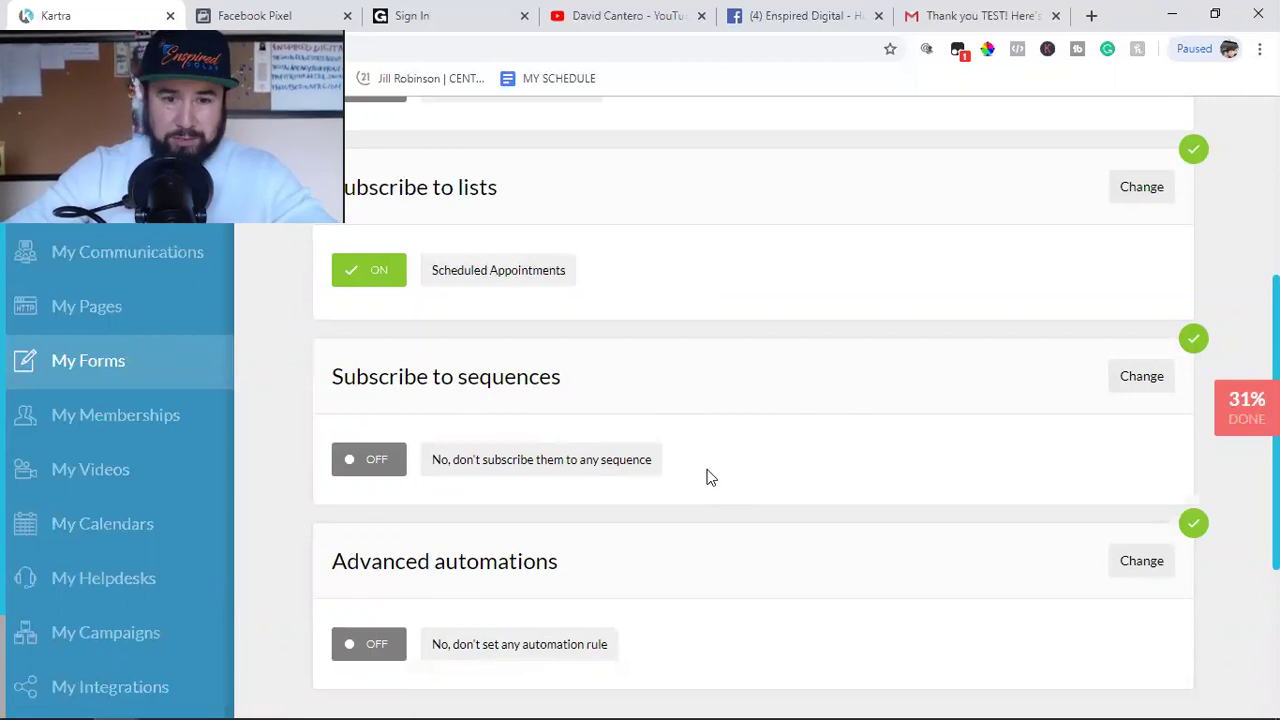
Step: Save the automations and finish the form with its design set for a Kartra Page, Kartra Video or Kartra Calendar
{"action": "scroll", "coordinate": [706, 477], "scroll_direction": "down", "scroll_amount": 1}
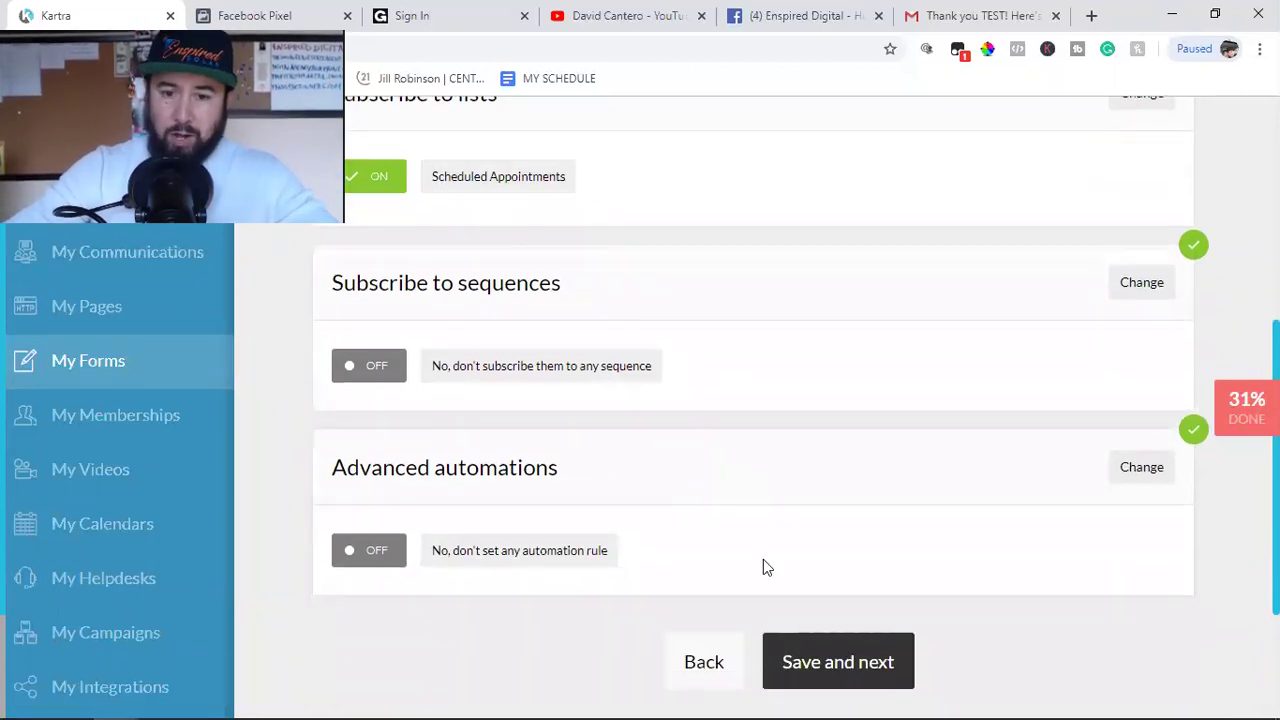
{"action": "left_click", "coordinate": [812, 662]}
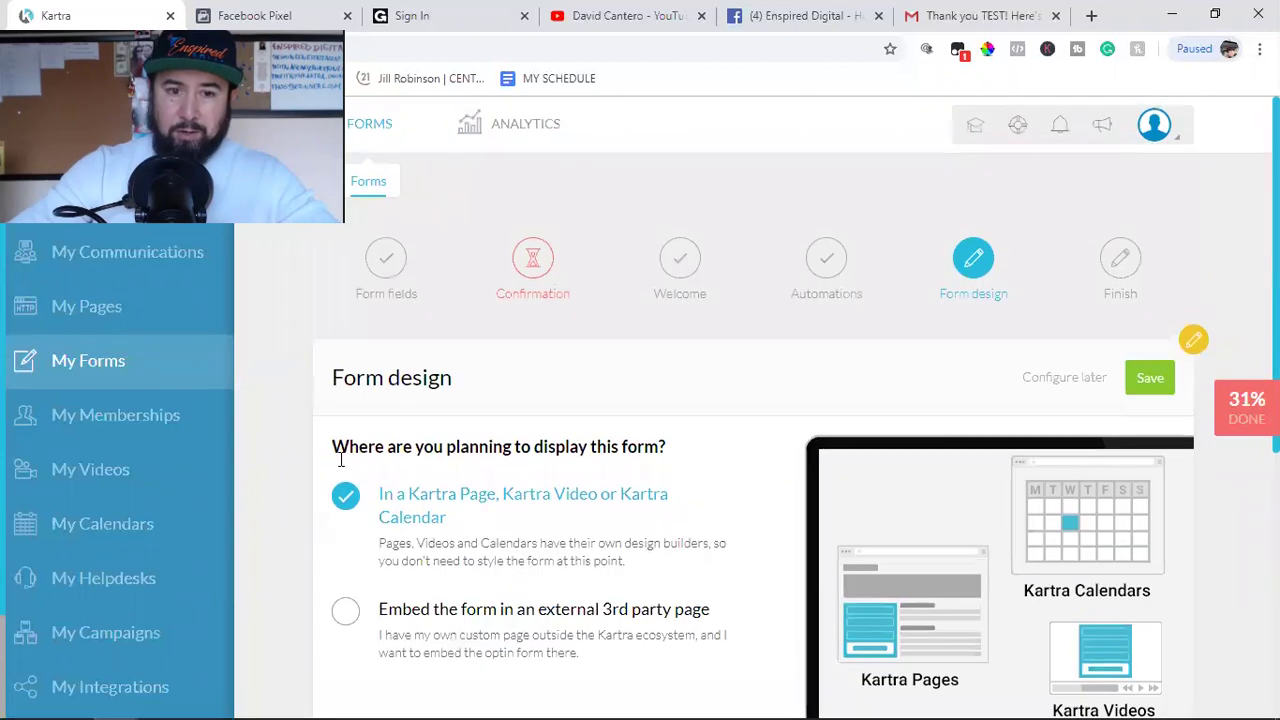
{"action": "left_click", "coordinate": [1146, 377]}
{"action": "left_click", "coordinate": [803, 565]}
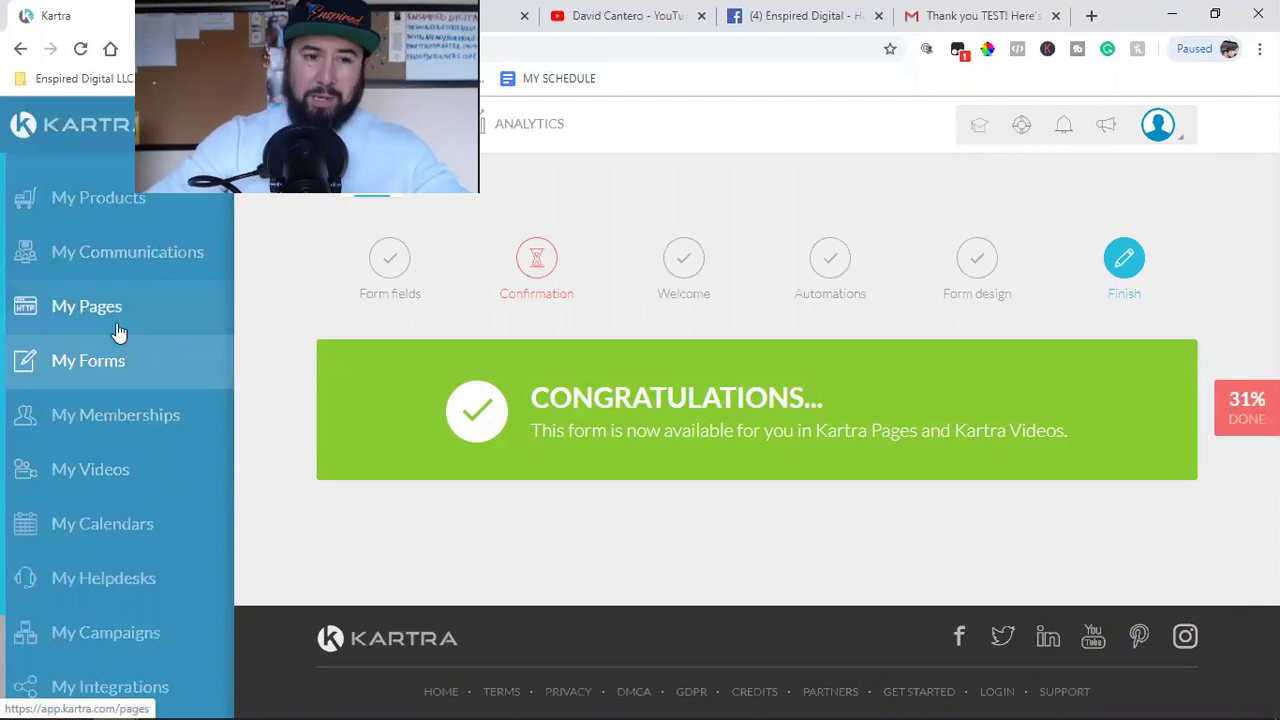
Step: Go to the pages area and examine the new-page template categories, including Personal Branding and Thank You Pages, without creating a page
{"action": "left_click", "coordinate": [118, 326]}
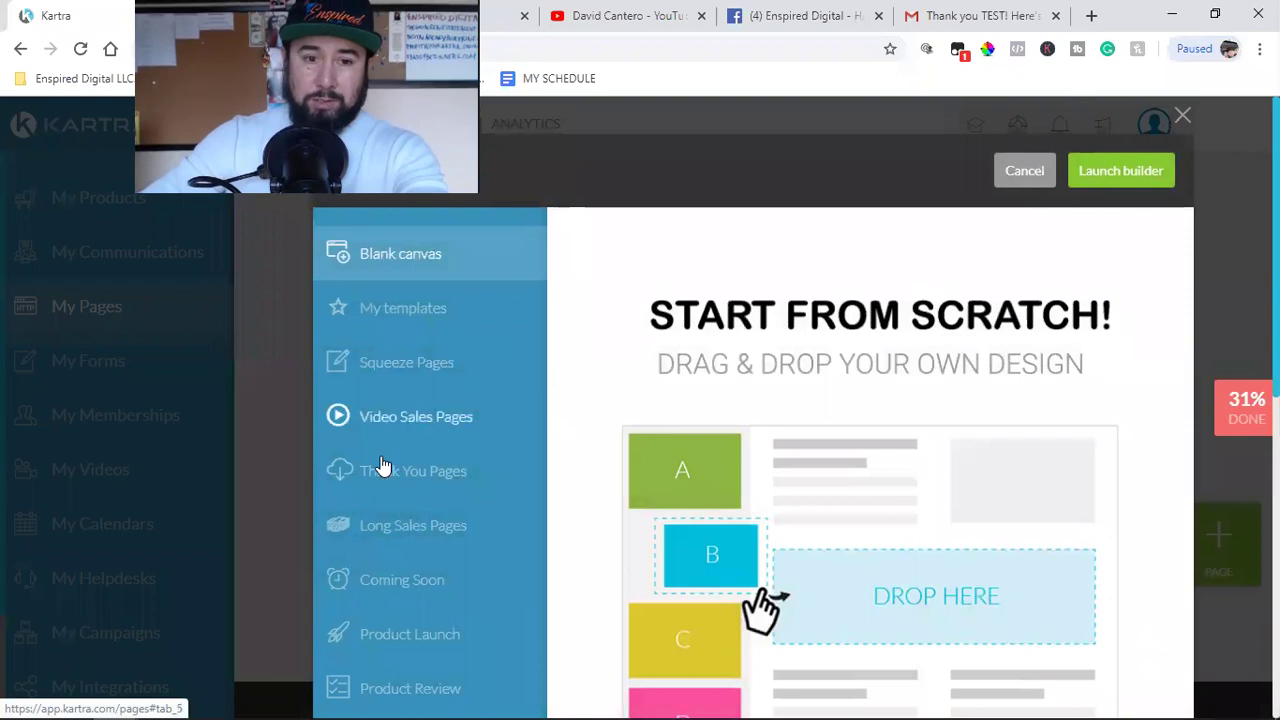
{"action": "scroll", "coordinate": [410, 480], "scroll_direction": "down", "scroll_amount": 2}
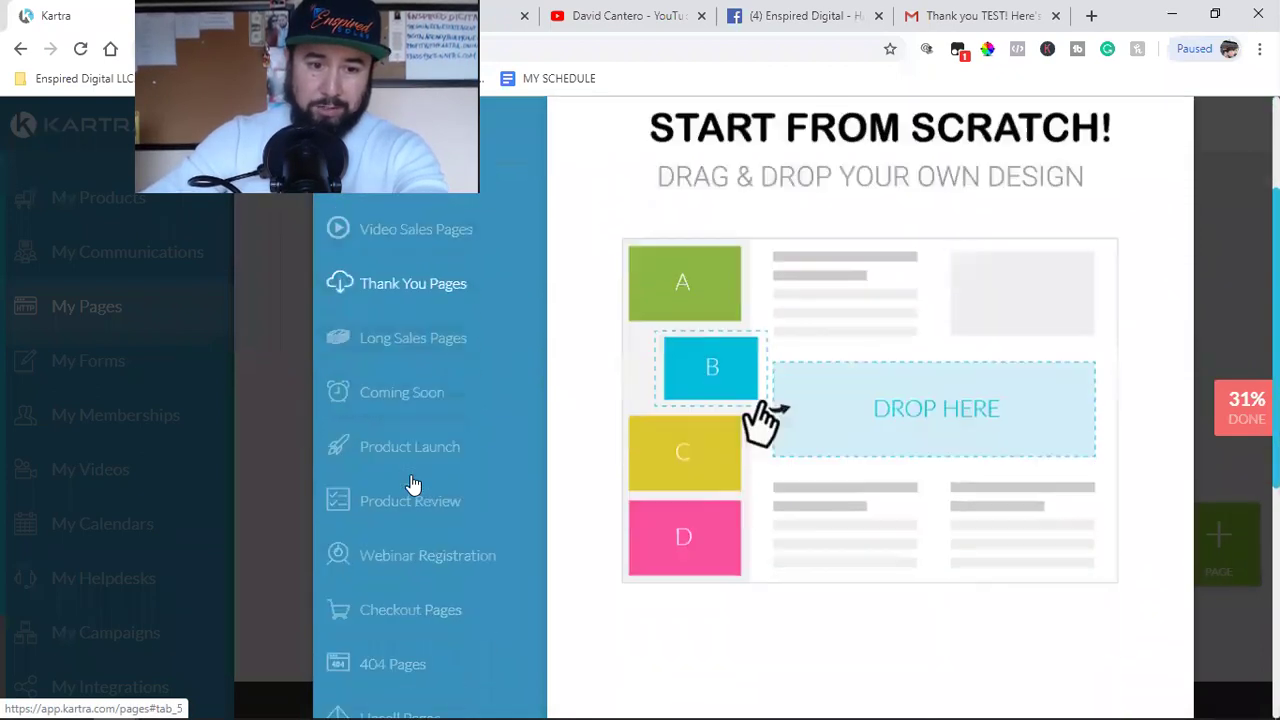
{"action": "scroll", "coordinate": [420, 465], "scroll_direction": "down", "scroll_amount": 1}
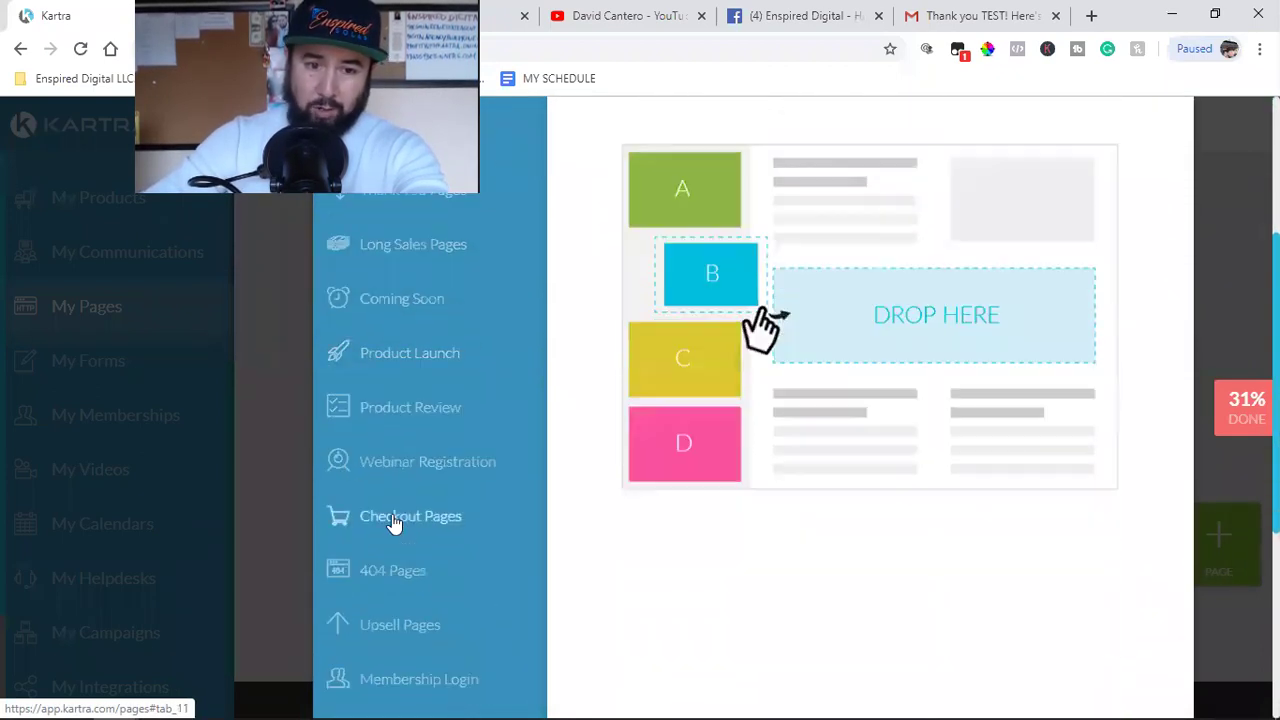
{"action": "scroll", "coordinate": [394, 525], "scroll_direction": "down", "scroll_amount": 2}
{"action": "scroll", "coordinate": [397, 588], "scroll_direction": "down", "scroll_amount": 1}
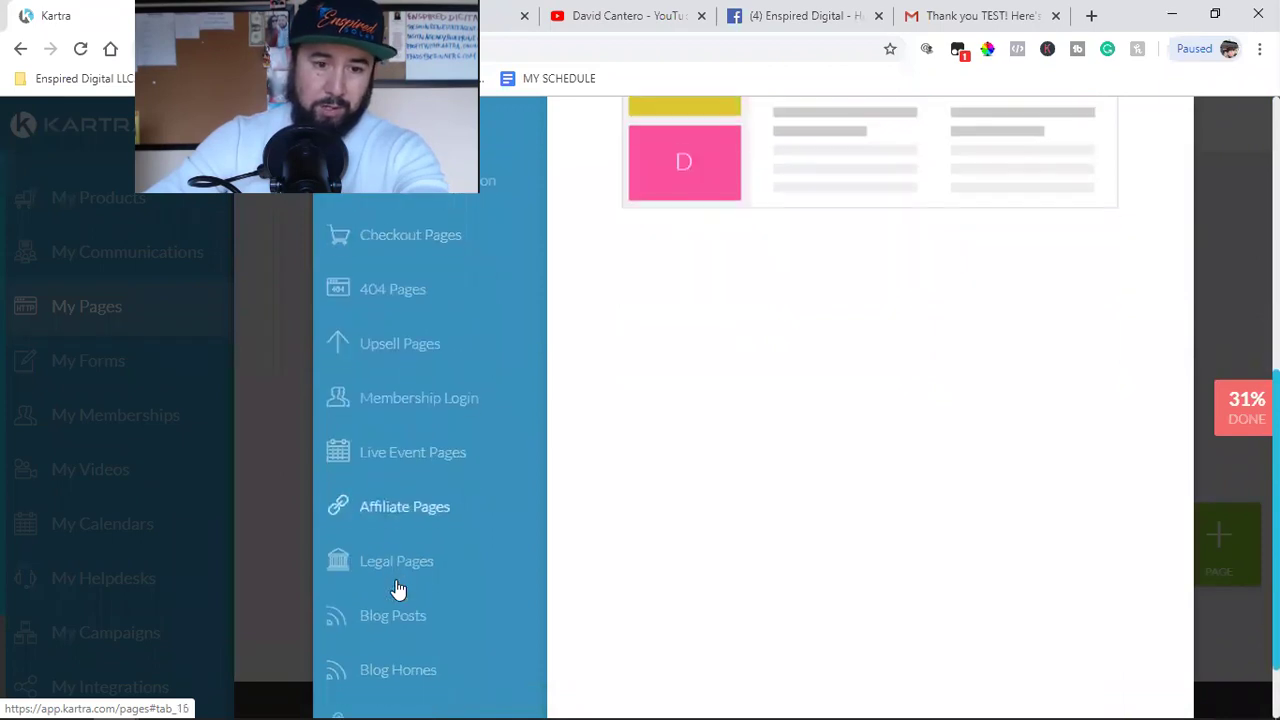
{"action": "scroll", "coordinate": [397, 590], "scroll_direction": "down", "scroll_amount": 1}
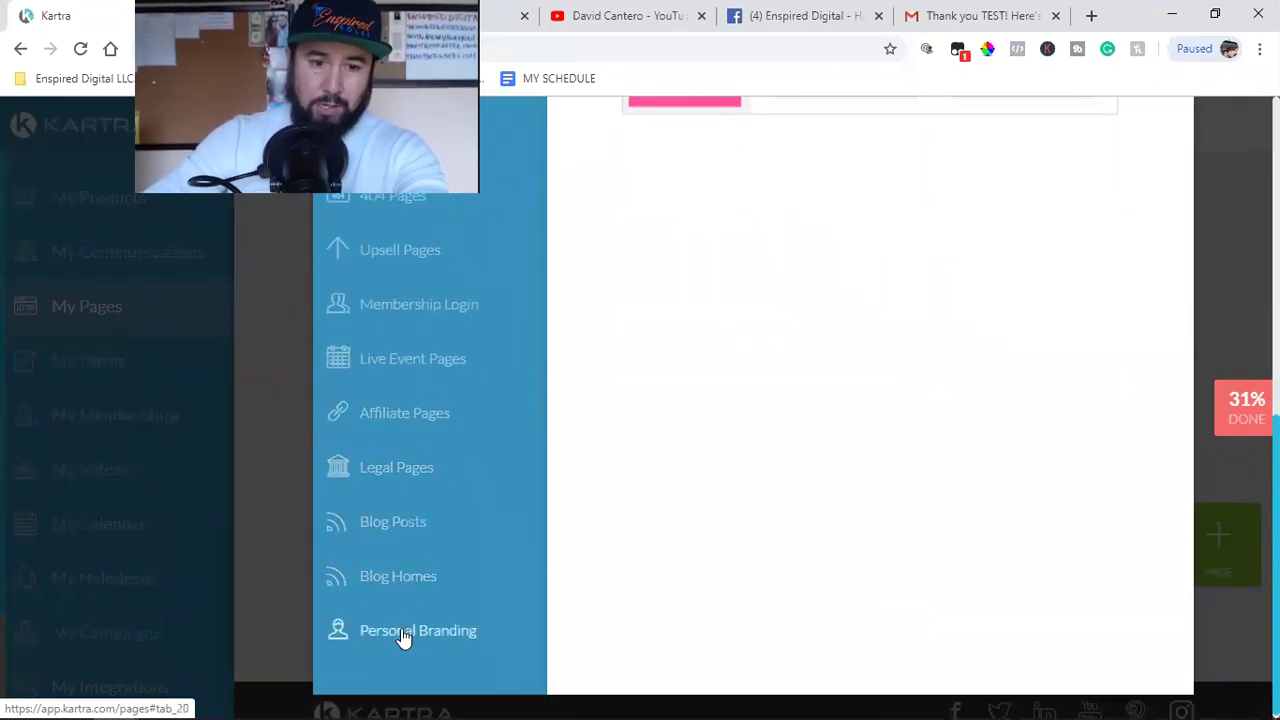
{"action": "left_click", "coordinate": [406, 632]}
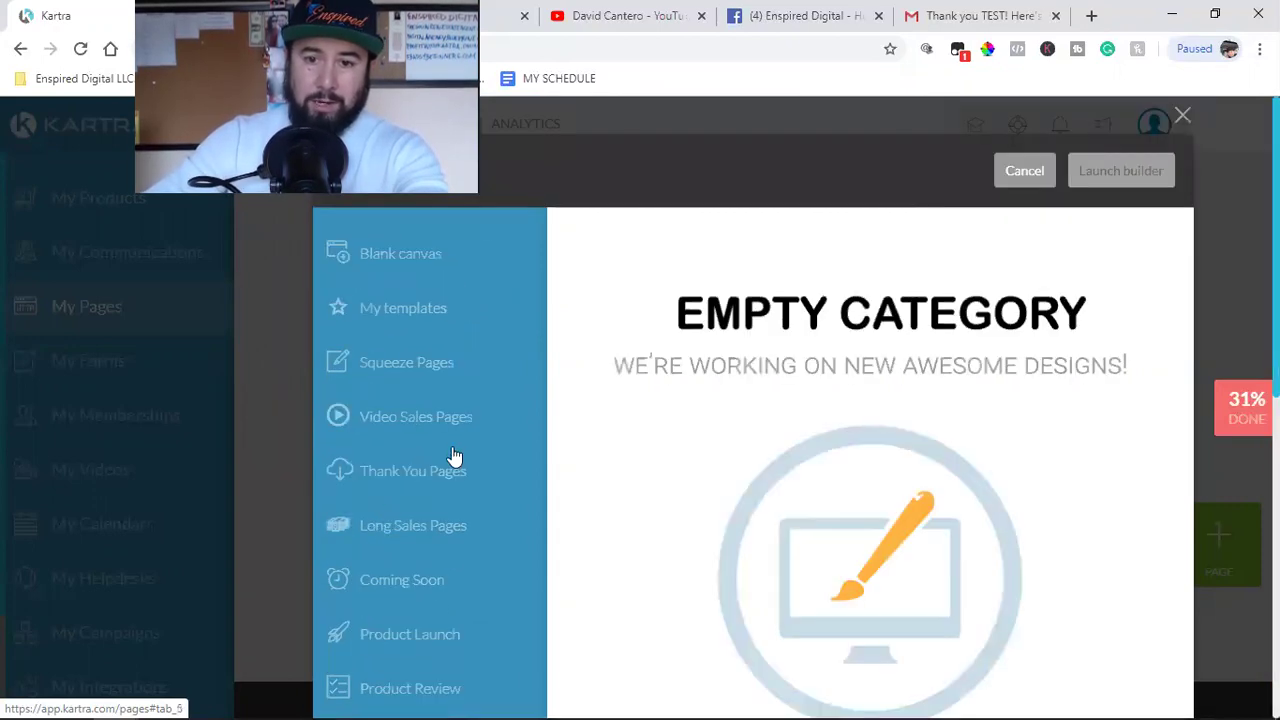
{"action": "scroll", "coordinate": [444, 527], "scroll_direction": "down", "scroll_amount": 4}
{"action": "scroll", "coordinate": [444, 527], "scroll_direction": "down", "scroll_amount": 3}
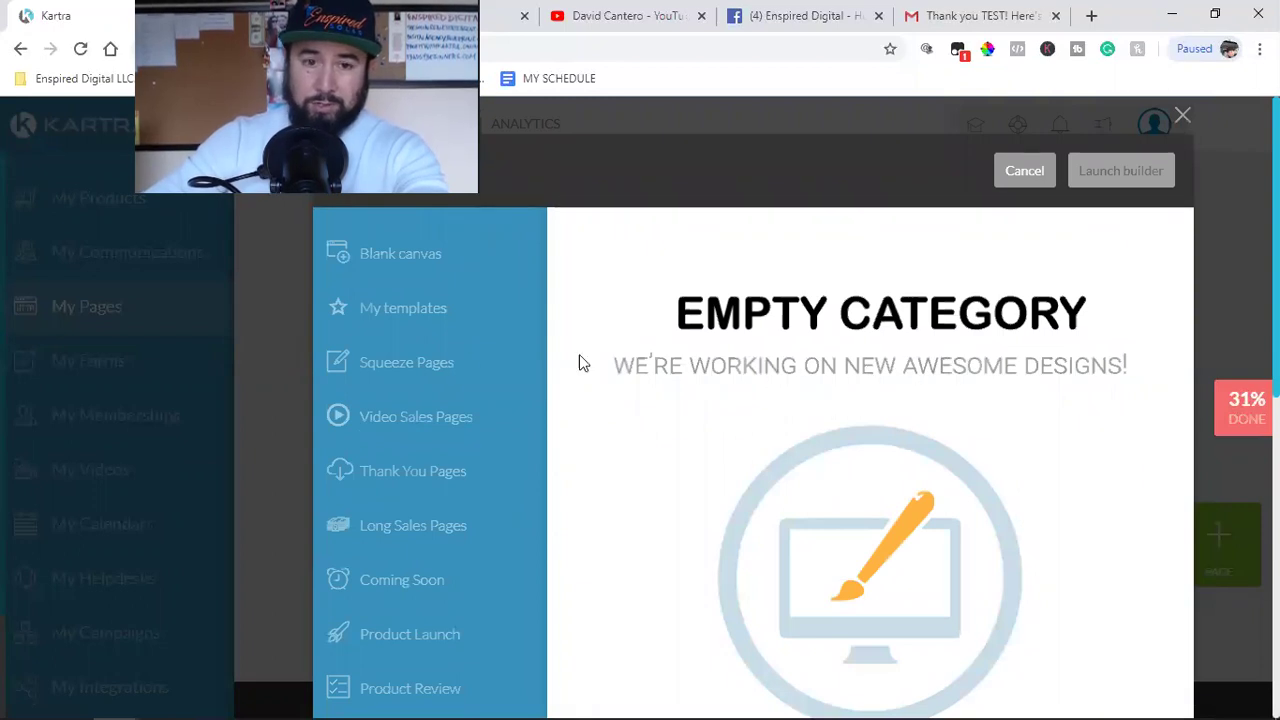
{"action": "left_click", "coordinate": [400, 480]}
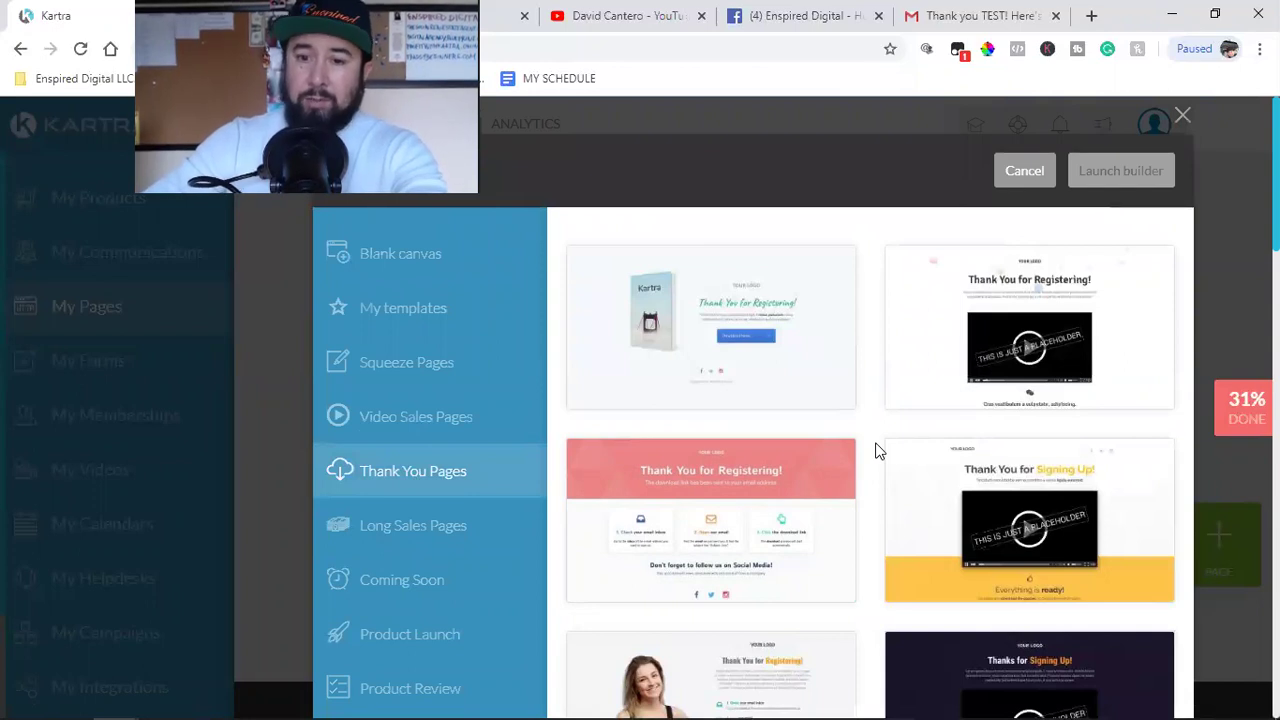
{"action": "scroll", "coordinate": [877, 450], "scroll_direction": "down", "scroll_amount": 3}
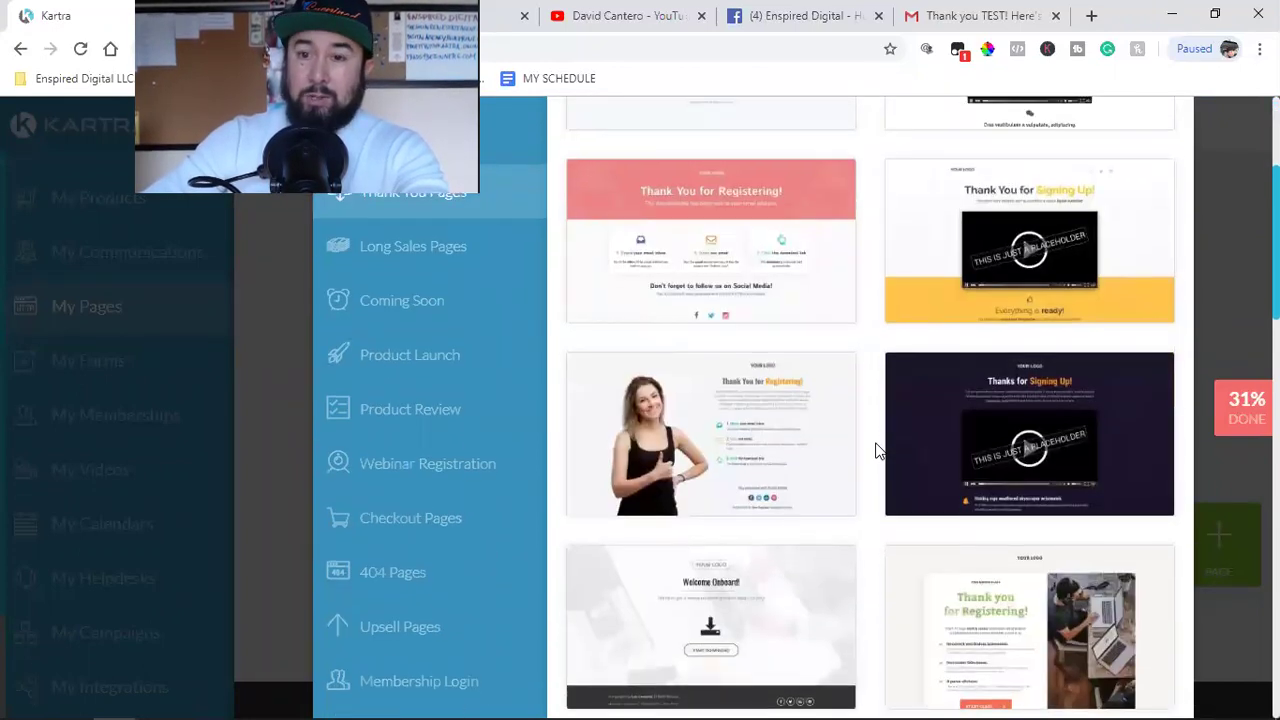
{"action": "scroll", "coordinate": [877, 449], "scroll_direction": "up", "scroll_amount": 3}
{"action": "mouse_move", "coordinate": [1029, 280]}
{"action": "left_click", "coordinate": [1012, 178]}
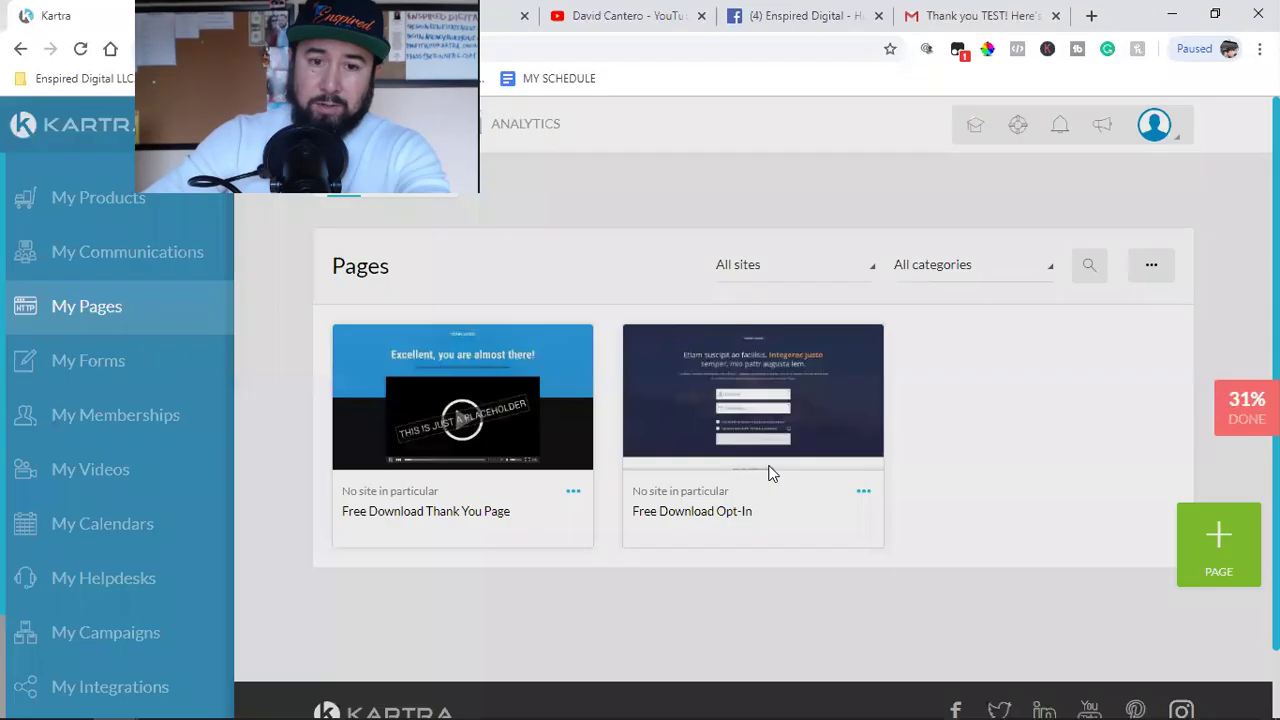
Step: Start cloning the Free Download Thank You Page and name the copy "Thank you for scheduling"
{"action": "left_click", "coordinate": [575, 496]}
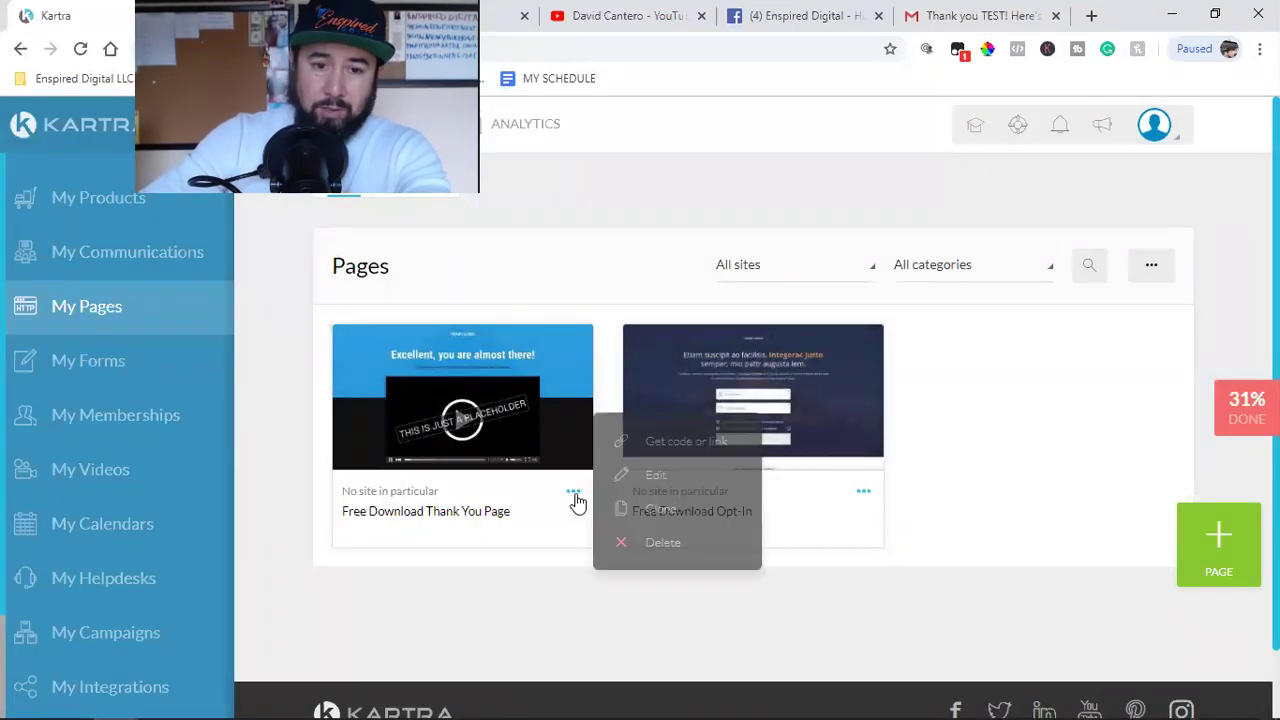
{"action": "left_click", "coordinate": [403, 577]}
{"action": "left_click", "coordinate": [572, 493]}
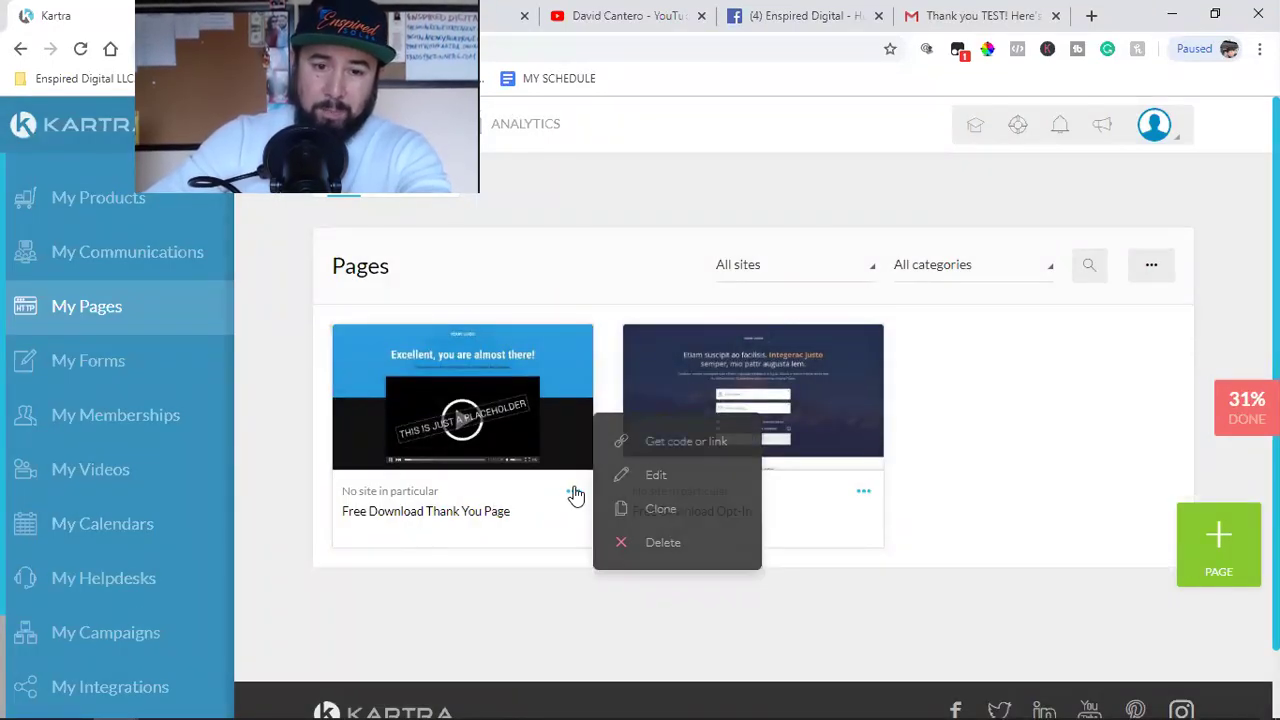
{"action": "left_click", "coordinate": [672, 508]}
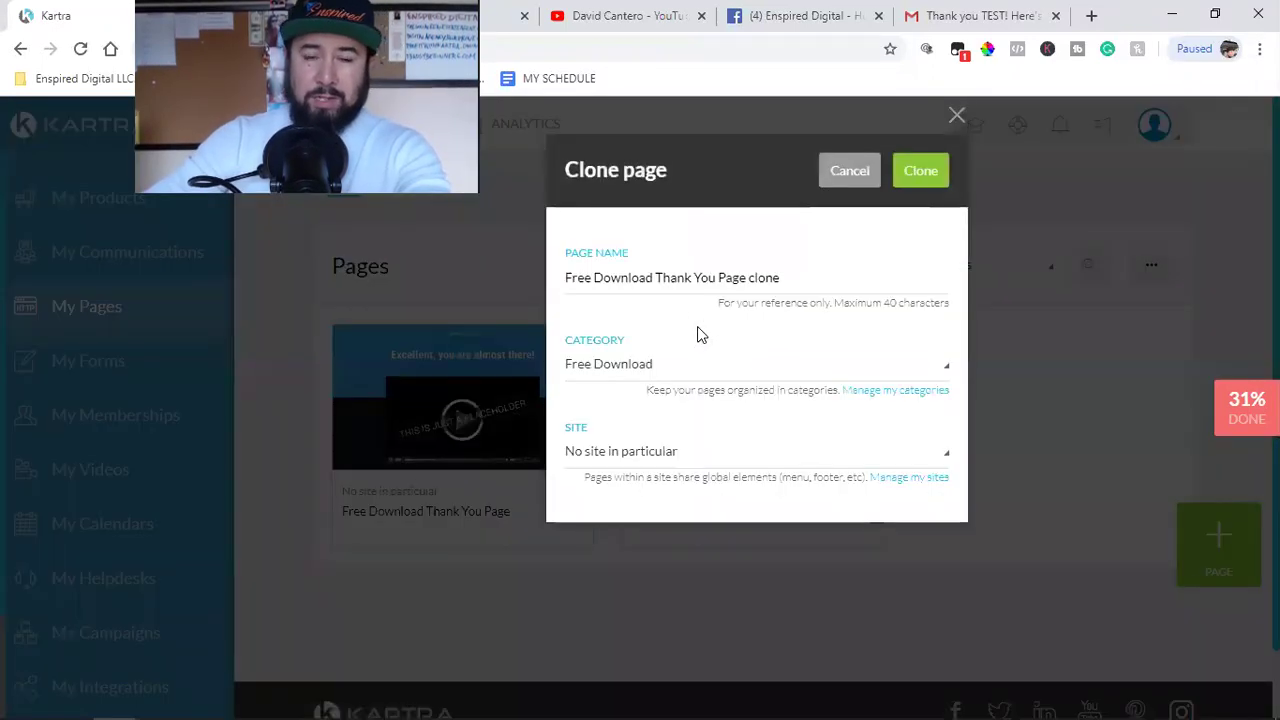
{"action": "triple_click", "coordinate": [676, 276]}
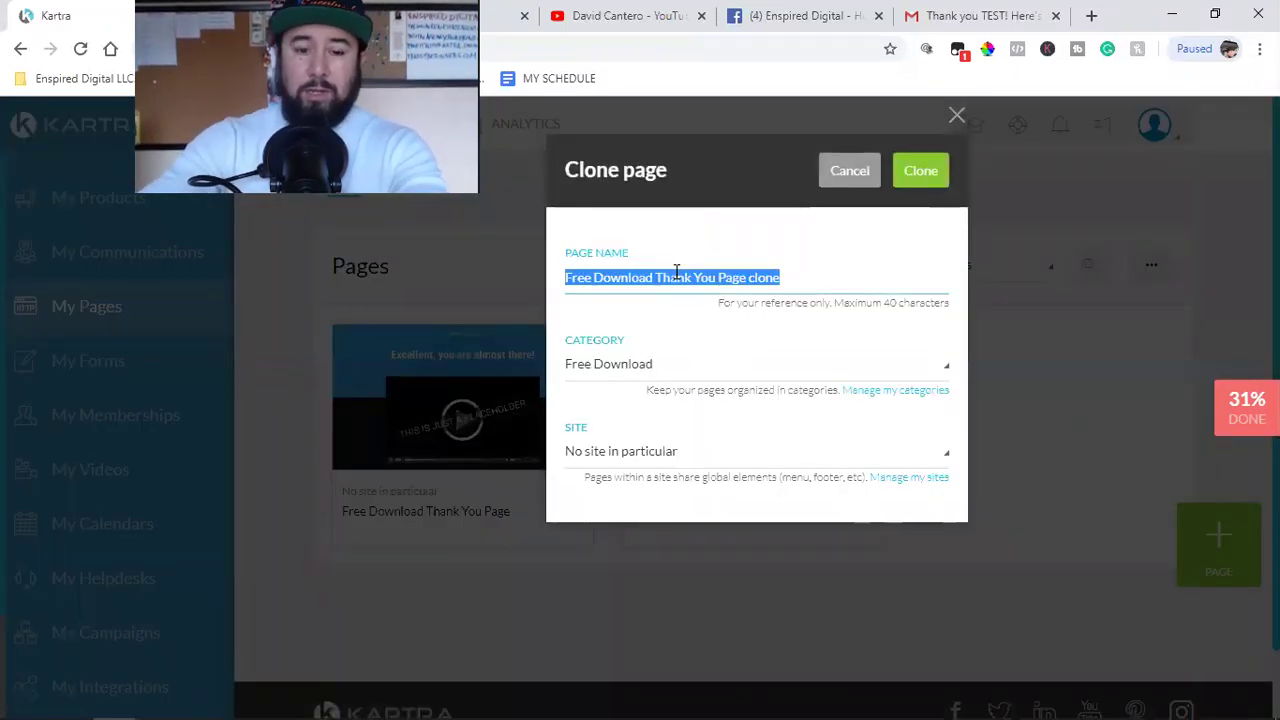
{"action": "type", "text": "THan"}
{"action": "key", "text": "BackSpace"}
{"action": "key", "text": "BackSpace"}
{"action": "key", "text": "BackSpace"}
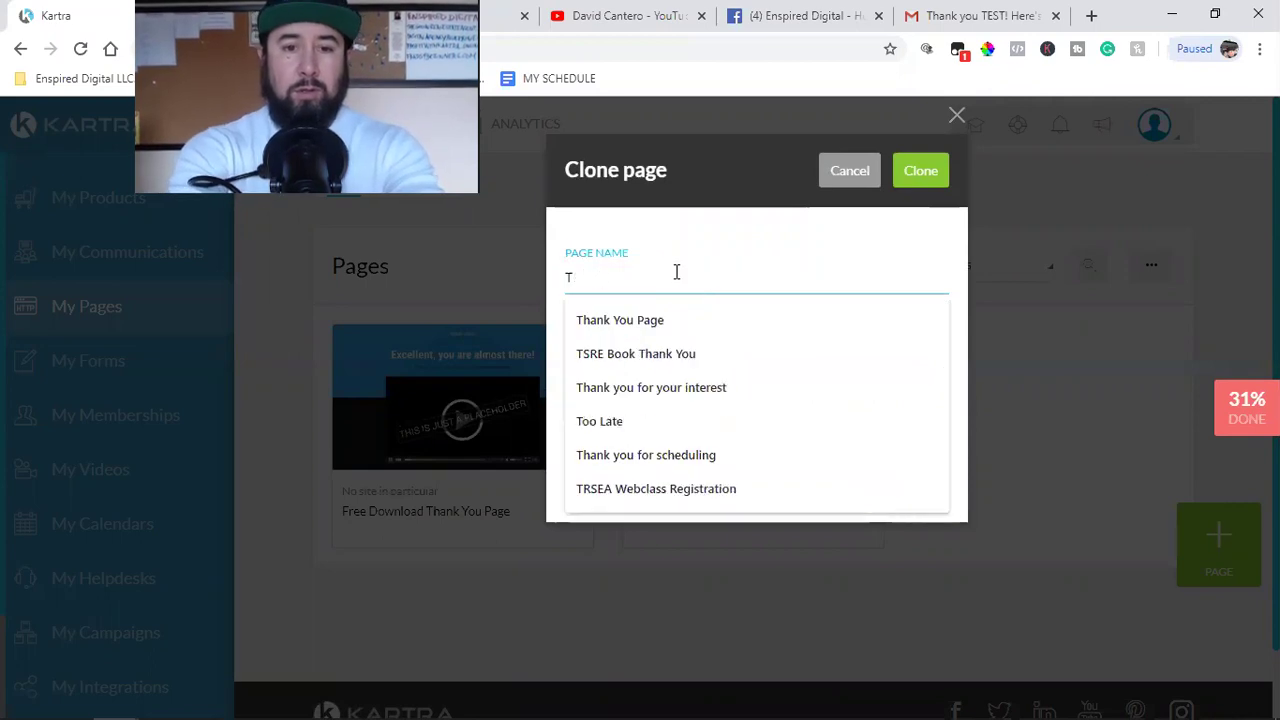
{"action": "type", "text": "hank y"}
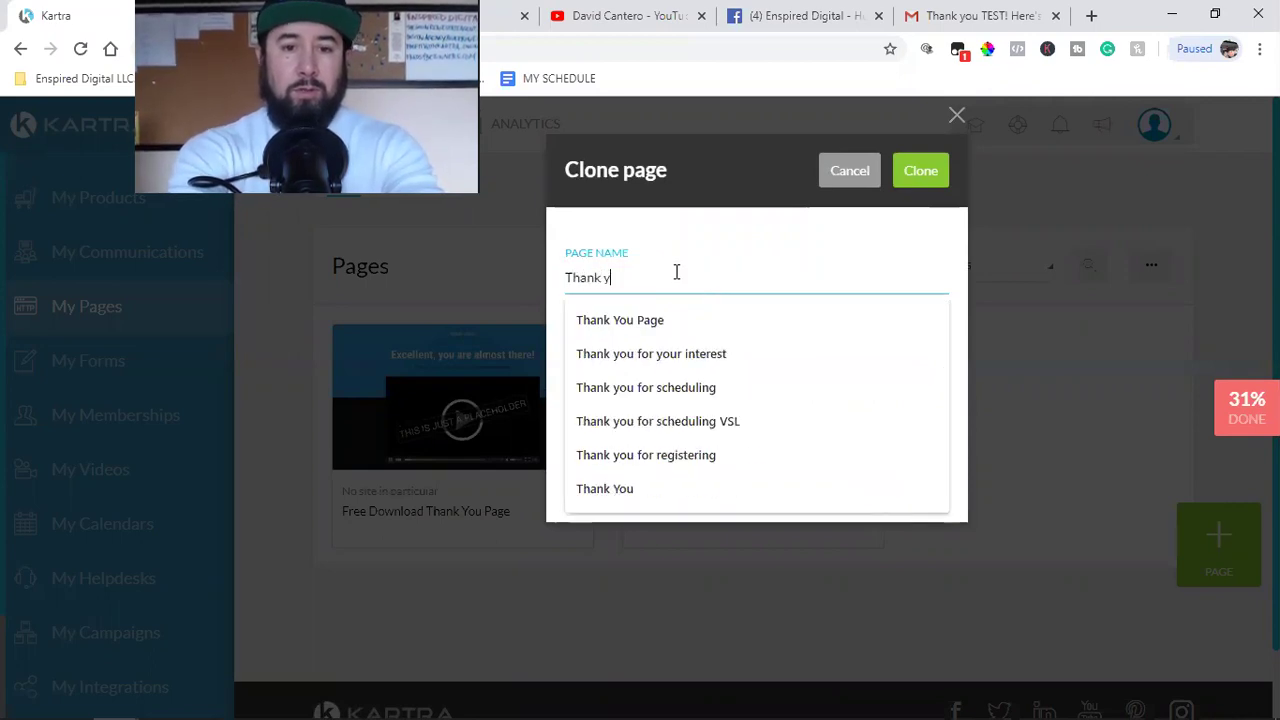
{"action": "type", "text": "ou for schedu"}
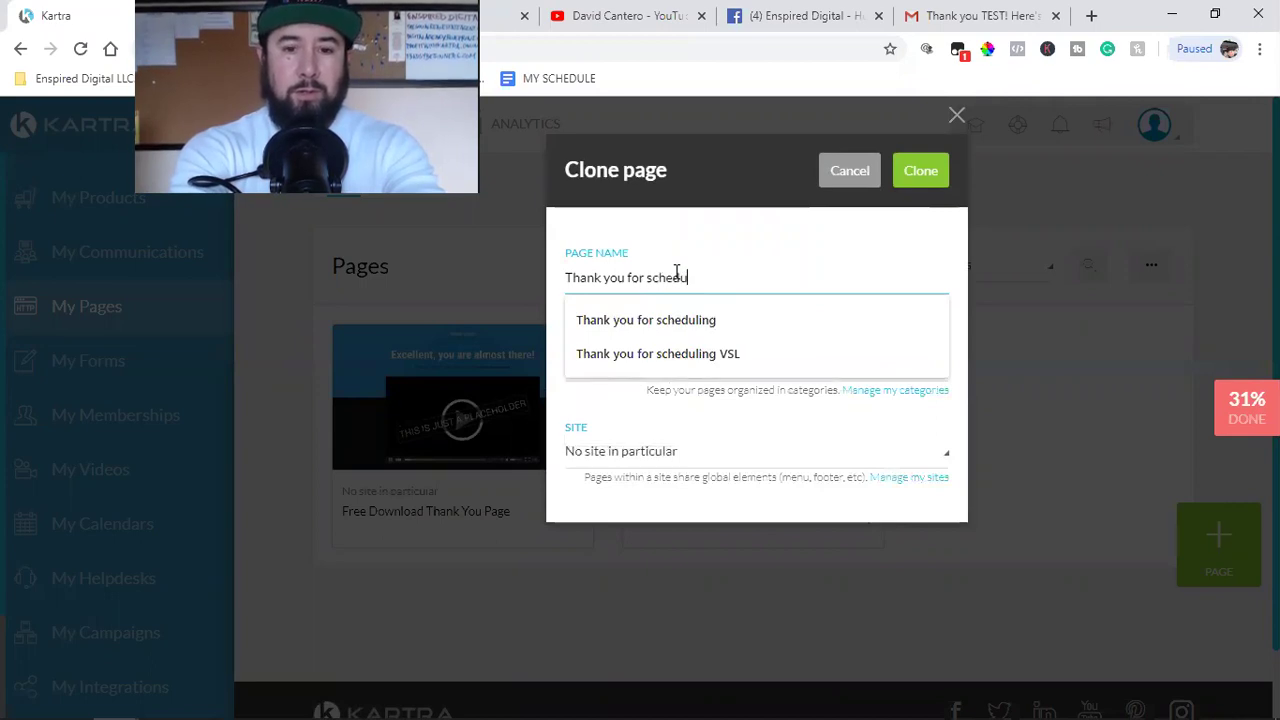
{"action": "key", "text": "BackSpace"}
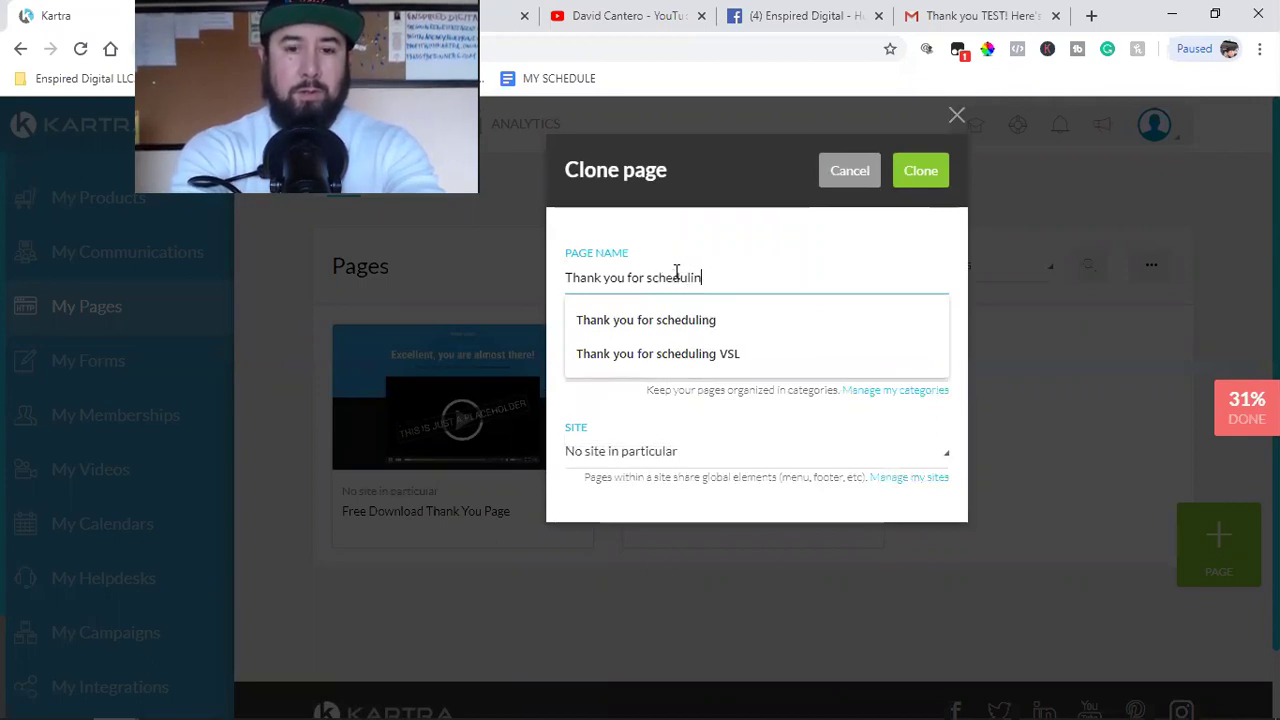
{"action": "type", "text": "uling"}
{"action": "left_click", "coordinate": [705, 229]}
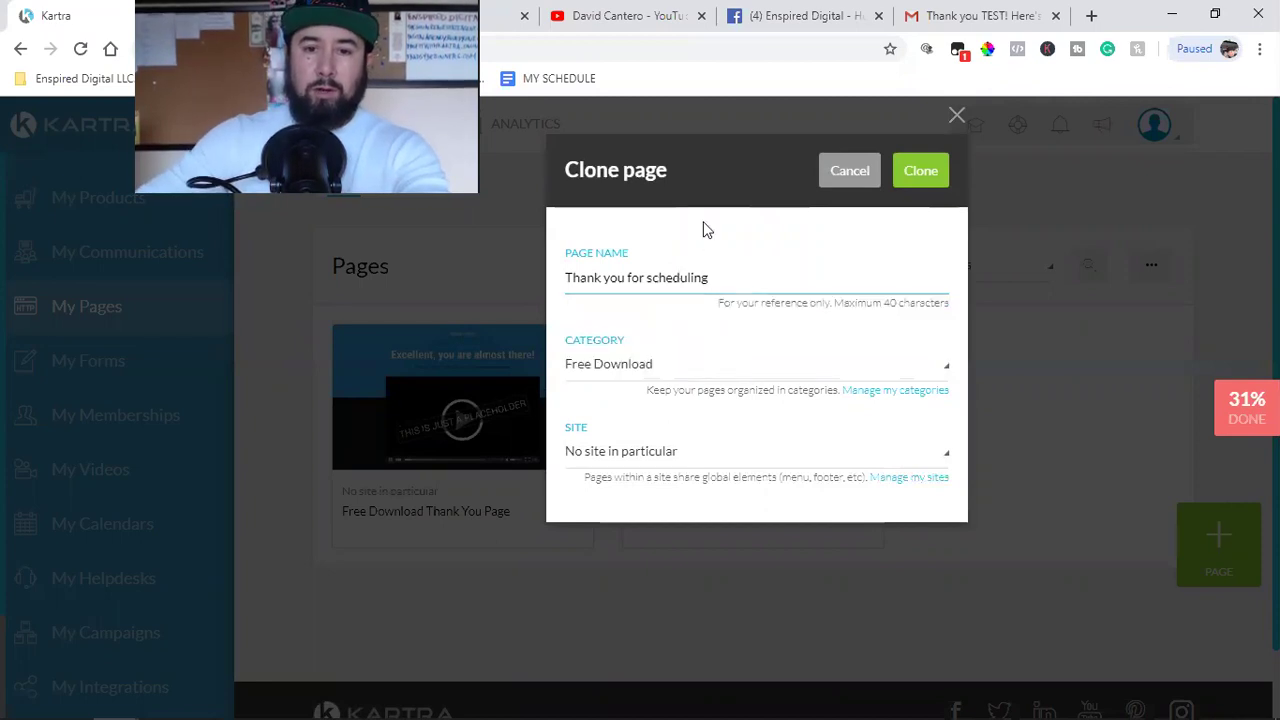
Step: Set the clone's category to "No category in particular", keep "No site in particular" as its site, and create the clone
{"action": "left_click", "coordinate": [586, 374]}
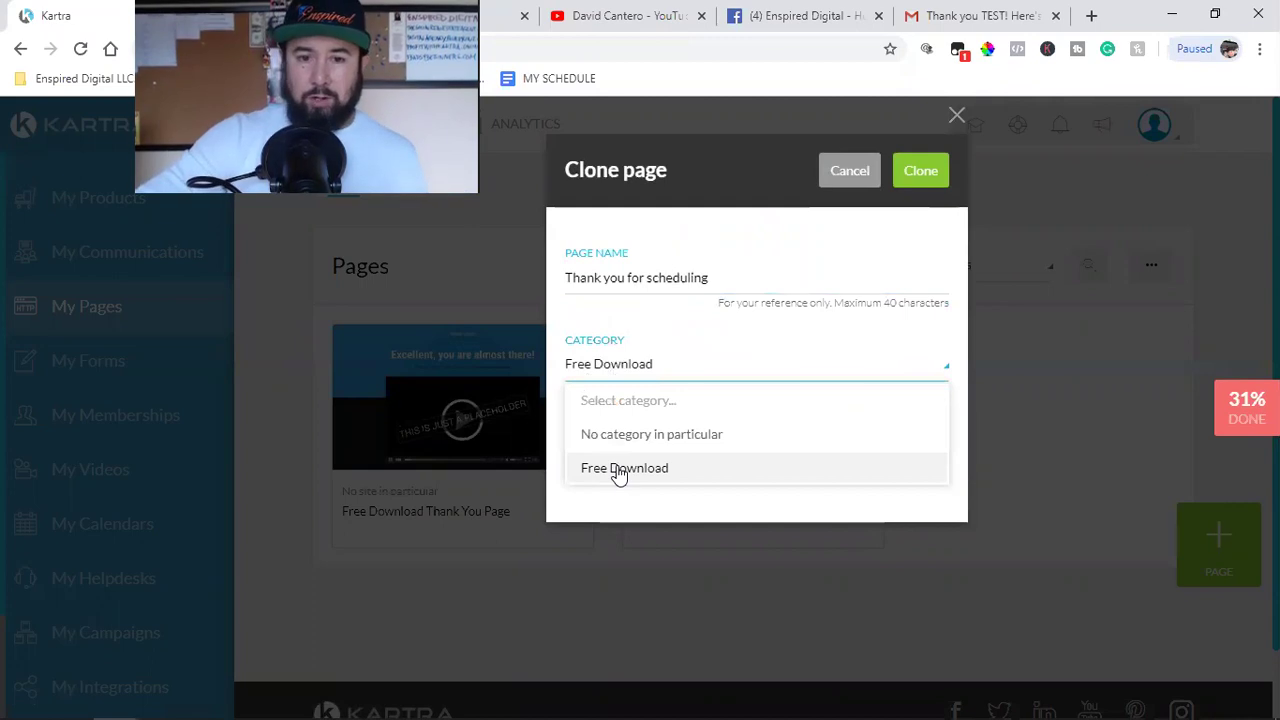
{"action": "left_click", "coordinate": [646, 314]}
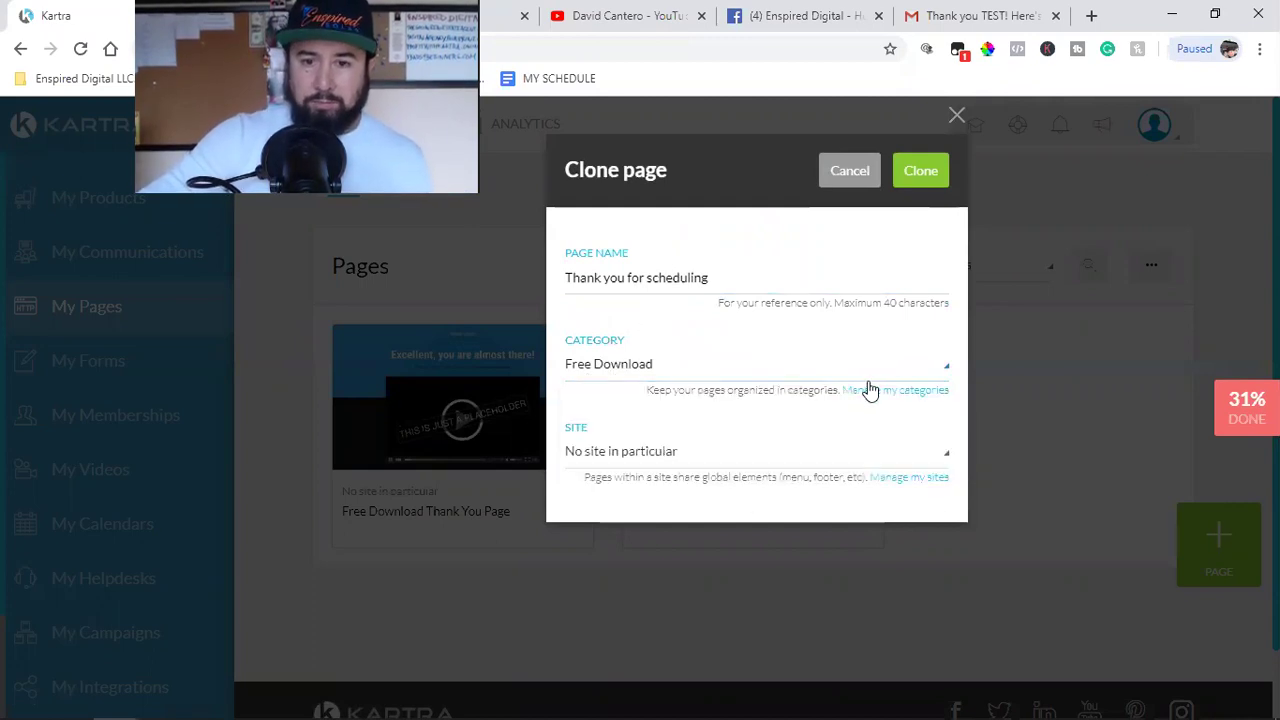
{"action": "left_click", "coordinate": [656, 375]}
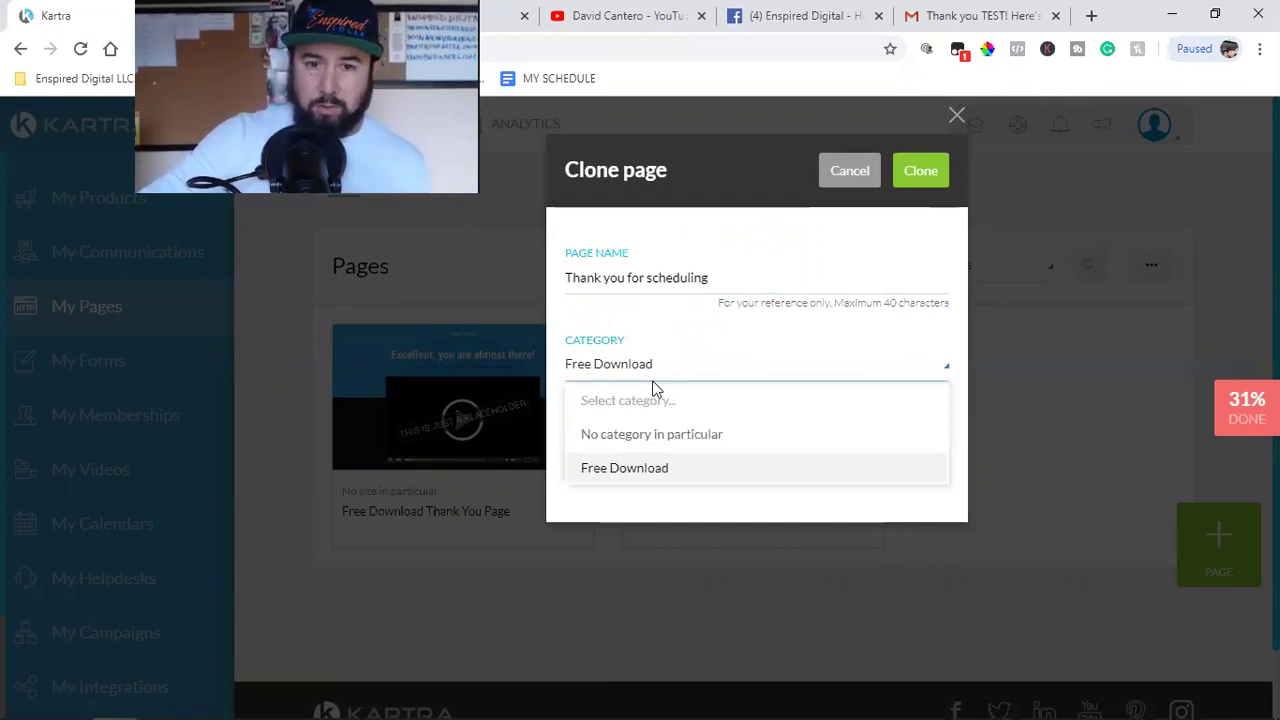
{"action": "left_click", "coordinate": [595, 435]}
{"action": "left_click", "coordinate": [670, 452]}
{"action": "left_click", "coordinate": [645, 523]}
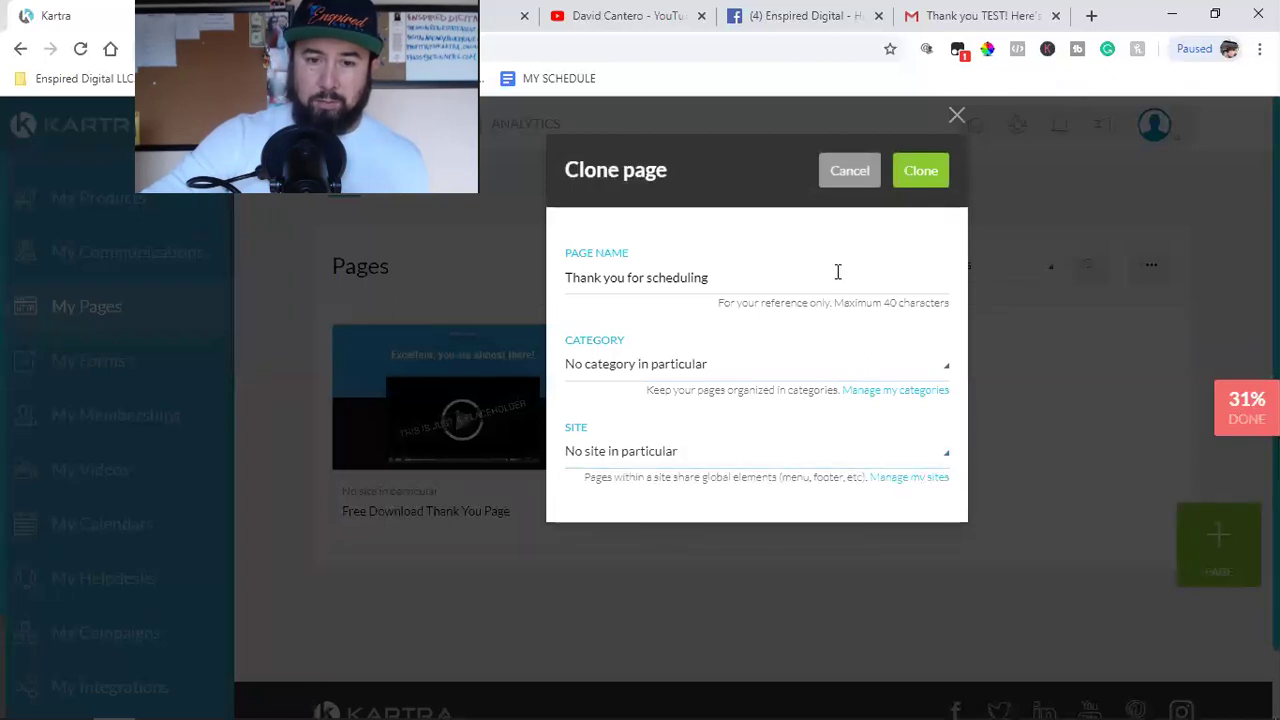
{"action": "left_click", "coordinate": [924, 172]}
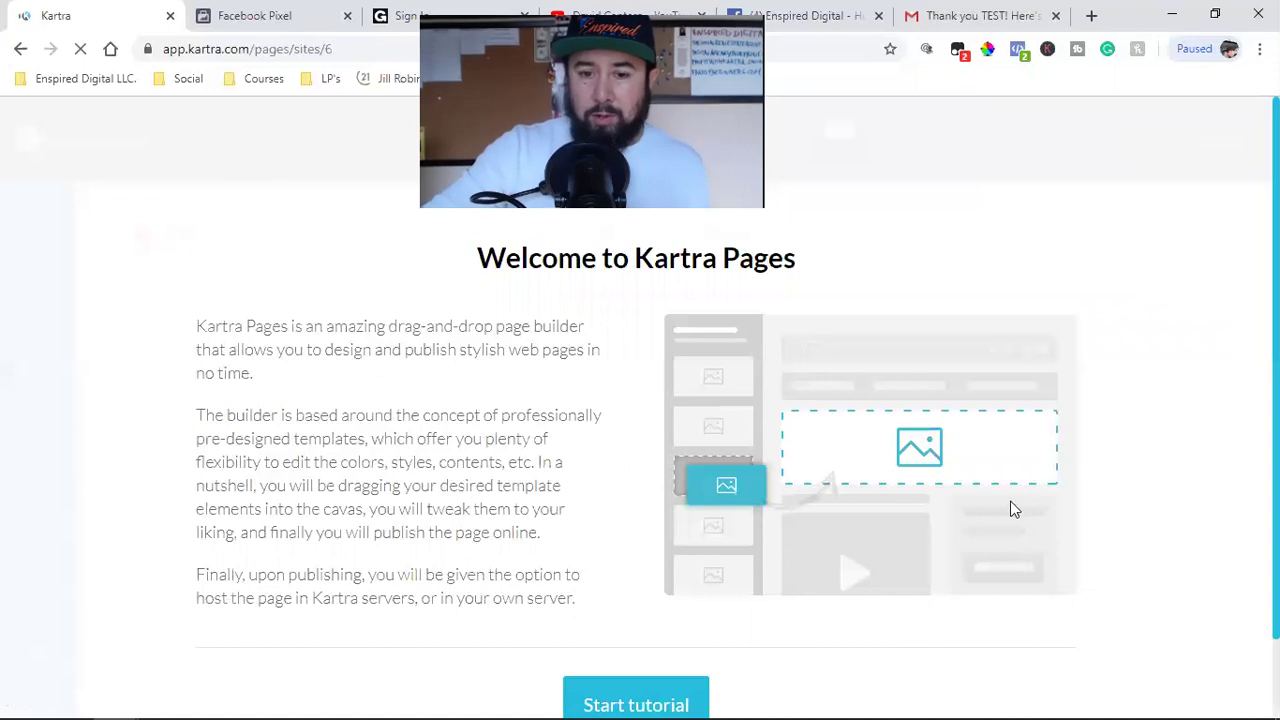
Step: Go through the Kartra Pages introductory tutorial to its end and get started in the page builder
{"action": "scroll", "coordinate": [812, 694], "scroll_direction": "down", "scroll_amount": 1}
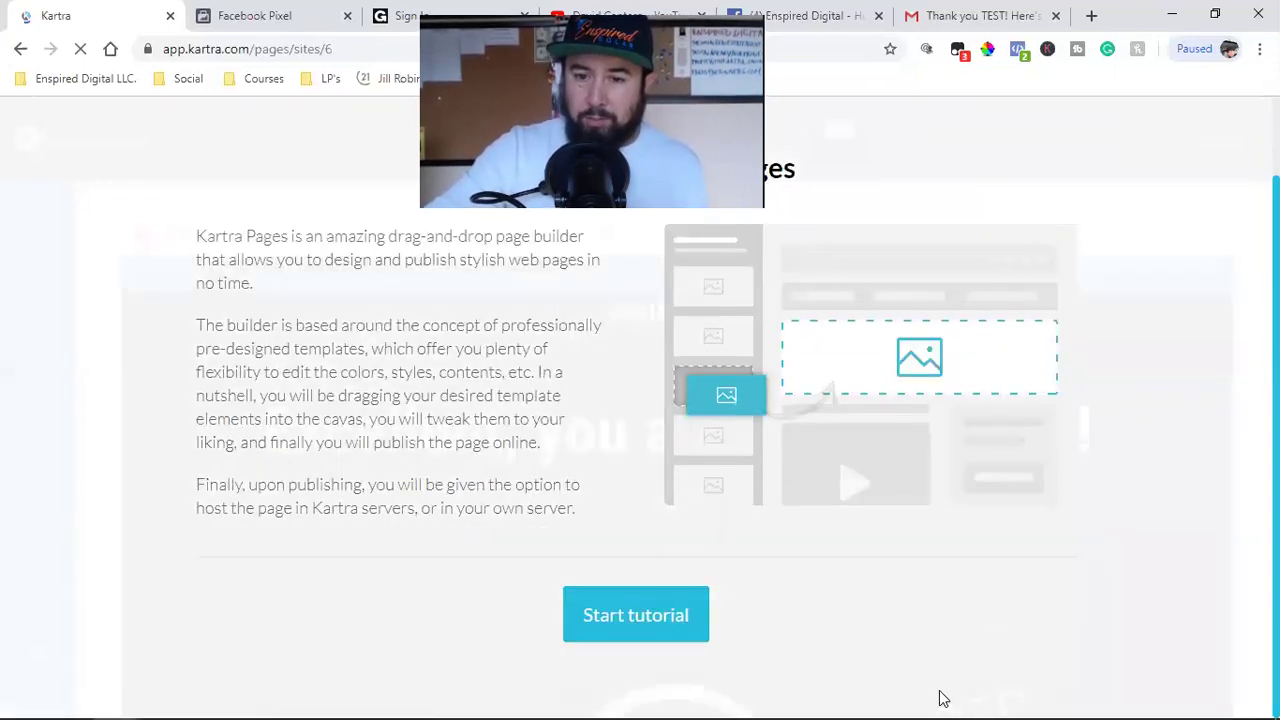
{"action": "mouse_move", "coordinate": [880, 698]}
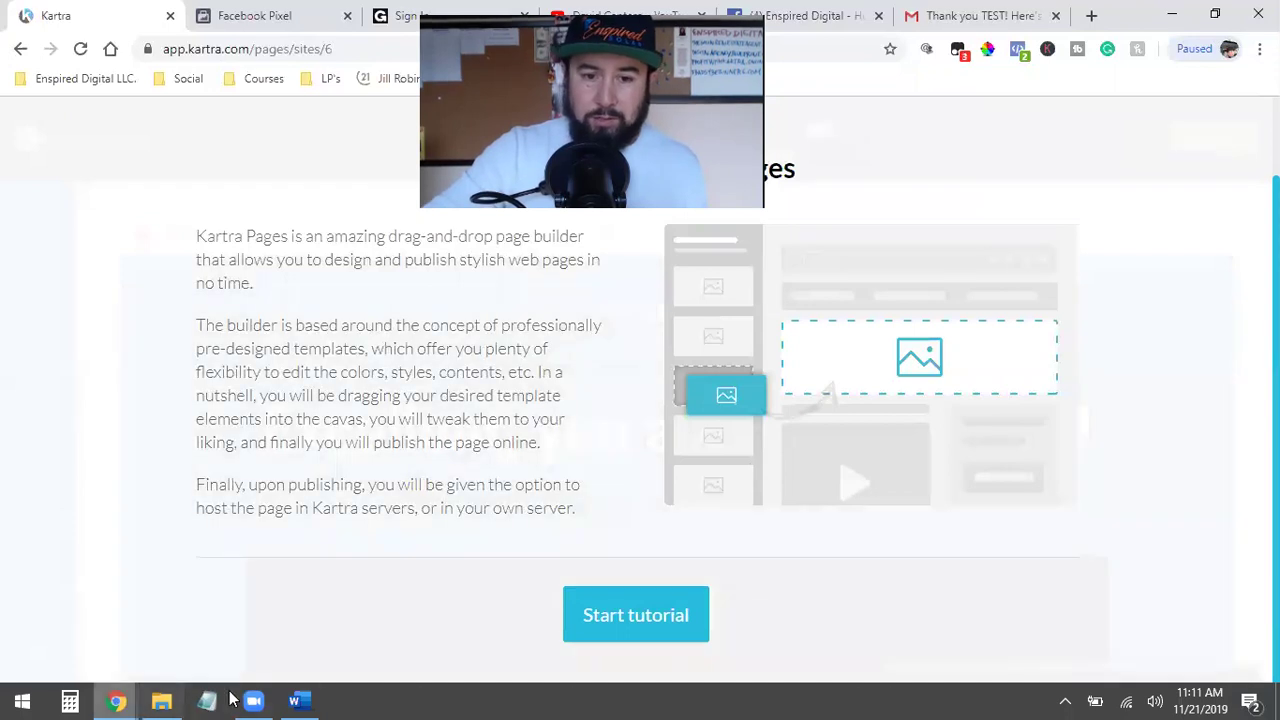
{"action": "left_click", "coordinate": [633, 624]}
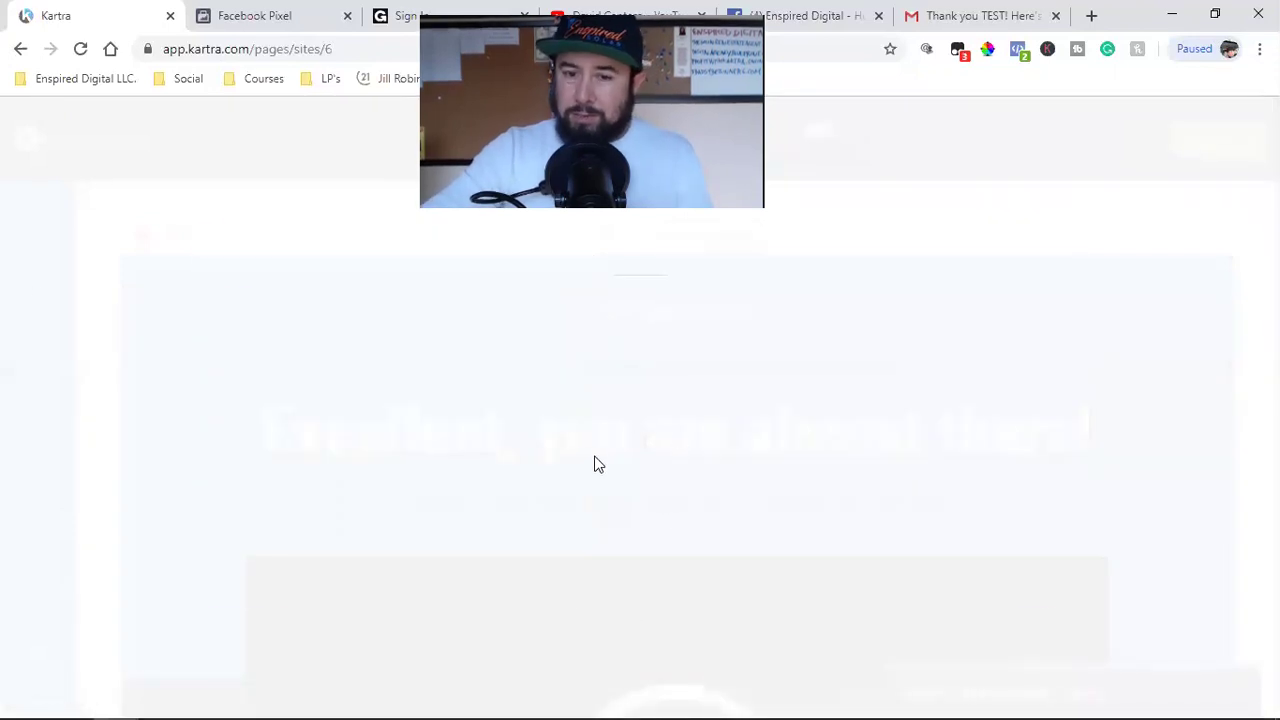
{"action": "left_click", "coordinate": [1060, 600]}
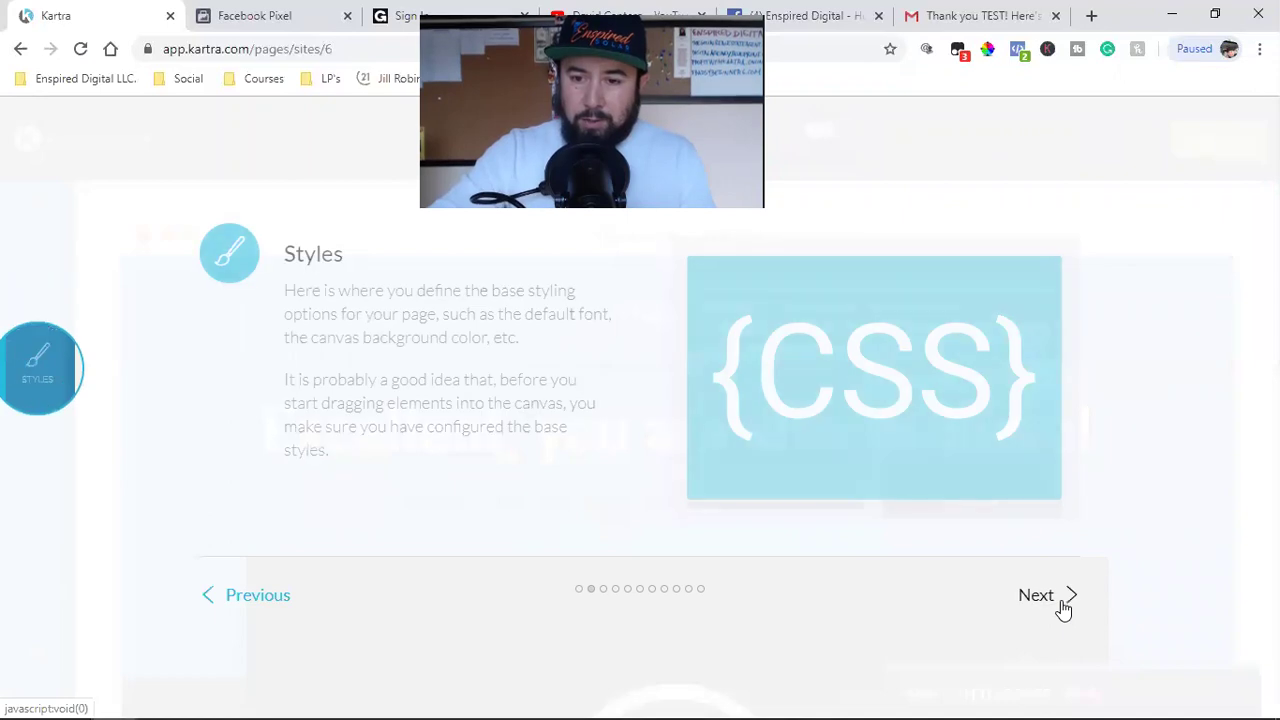
{"action": "left_click", "coordinate": [1062, 601]}
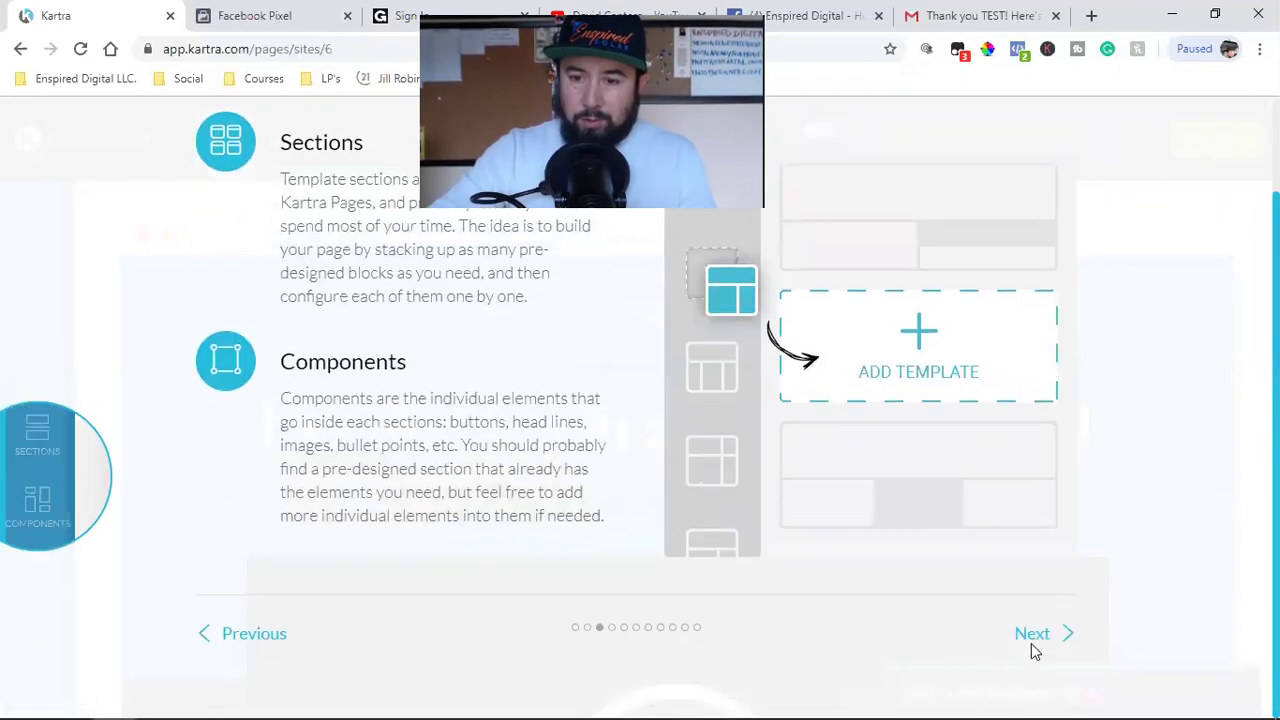
{"action": "left_click", "coordinate": [1032, 640]}
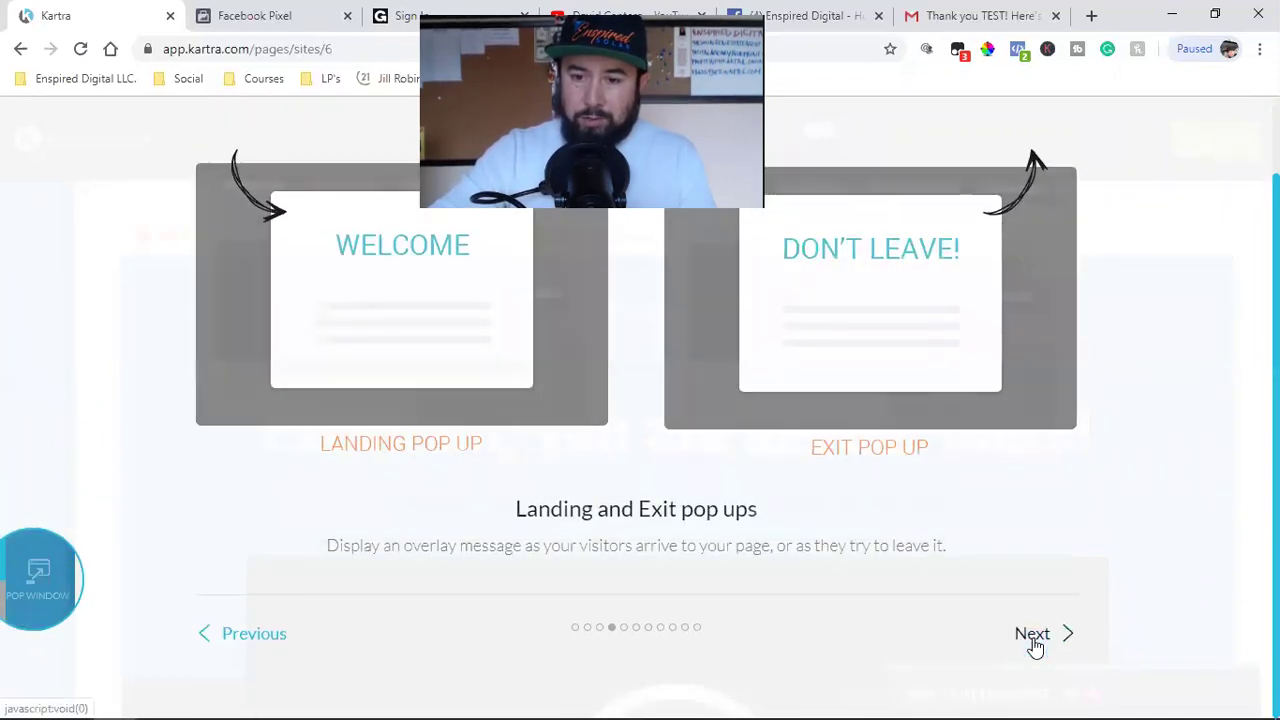
{"action": "left_click", "coordinate": [1035, 642]}
{"action": "left_click", "coordinate": [1044, 606]}
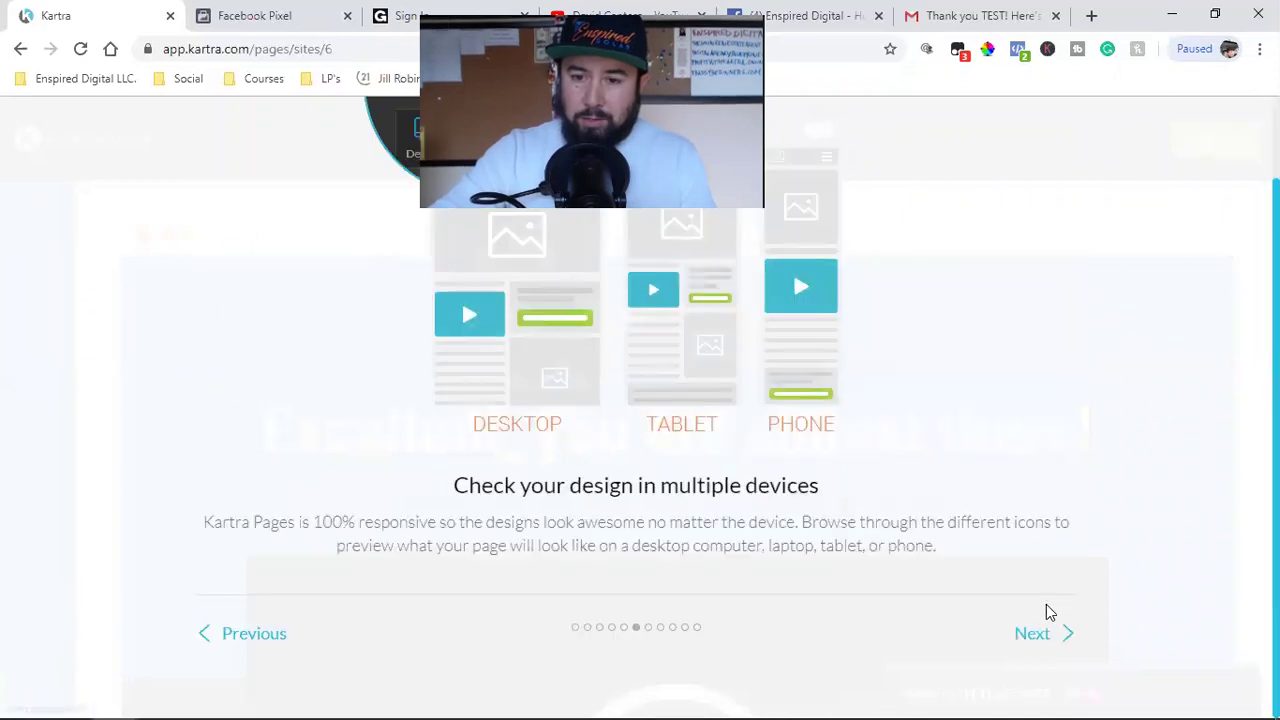
{"action": "left_click", "coordinate": [1046, 637]}
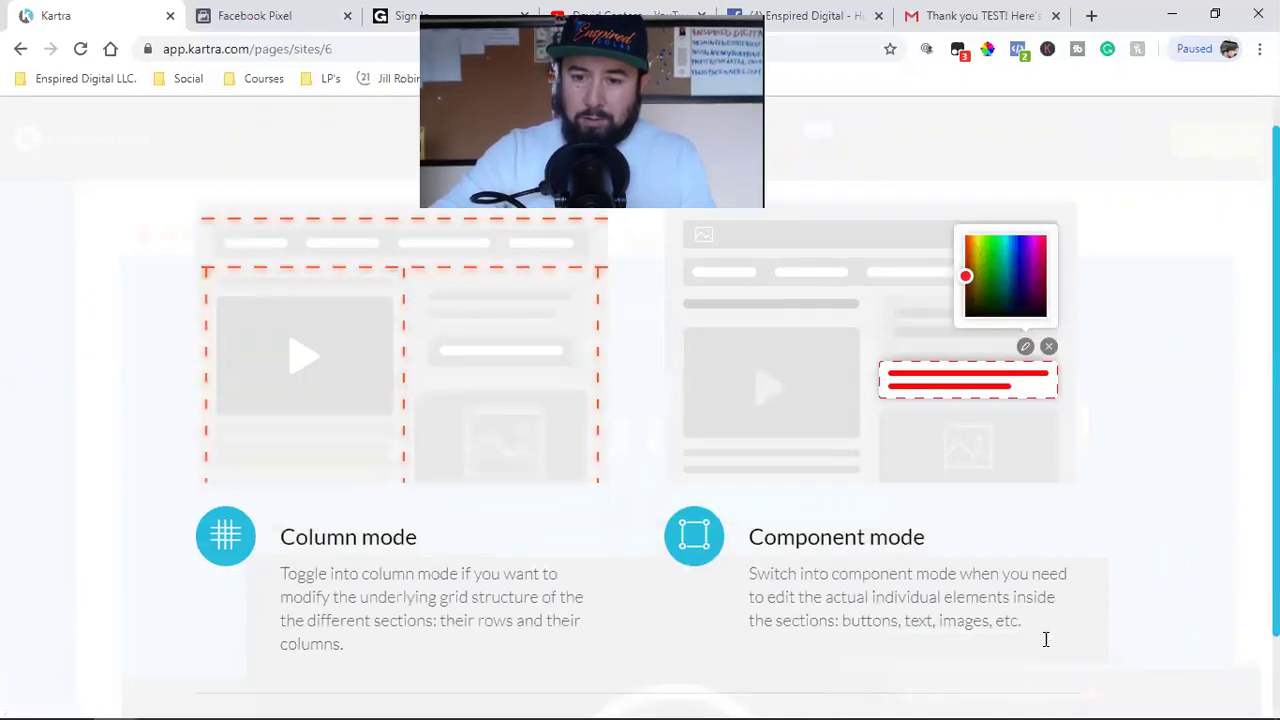
{"action": "left_click", "coordinate": [1046, 640]}
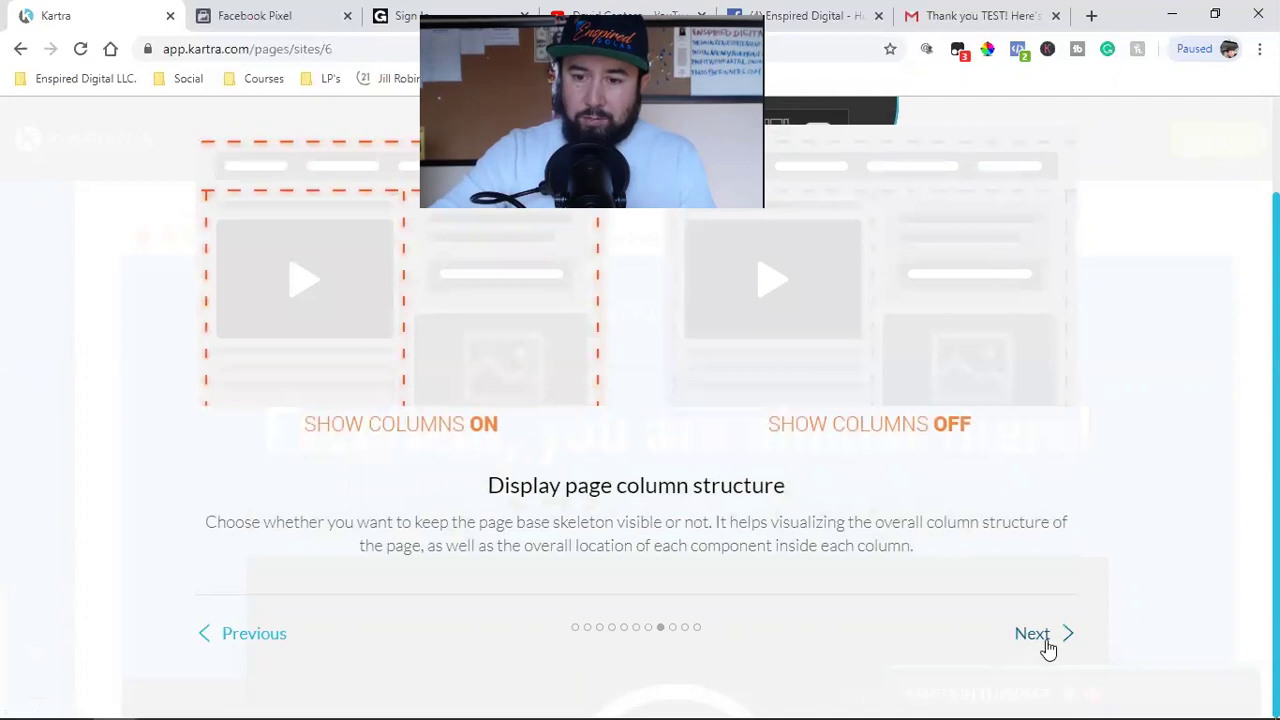
{"action": "left_click", "coordinate": [1046, 646]}
{"action": "left_click", "coordinate": [1047, 647]}
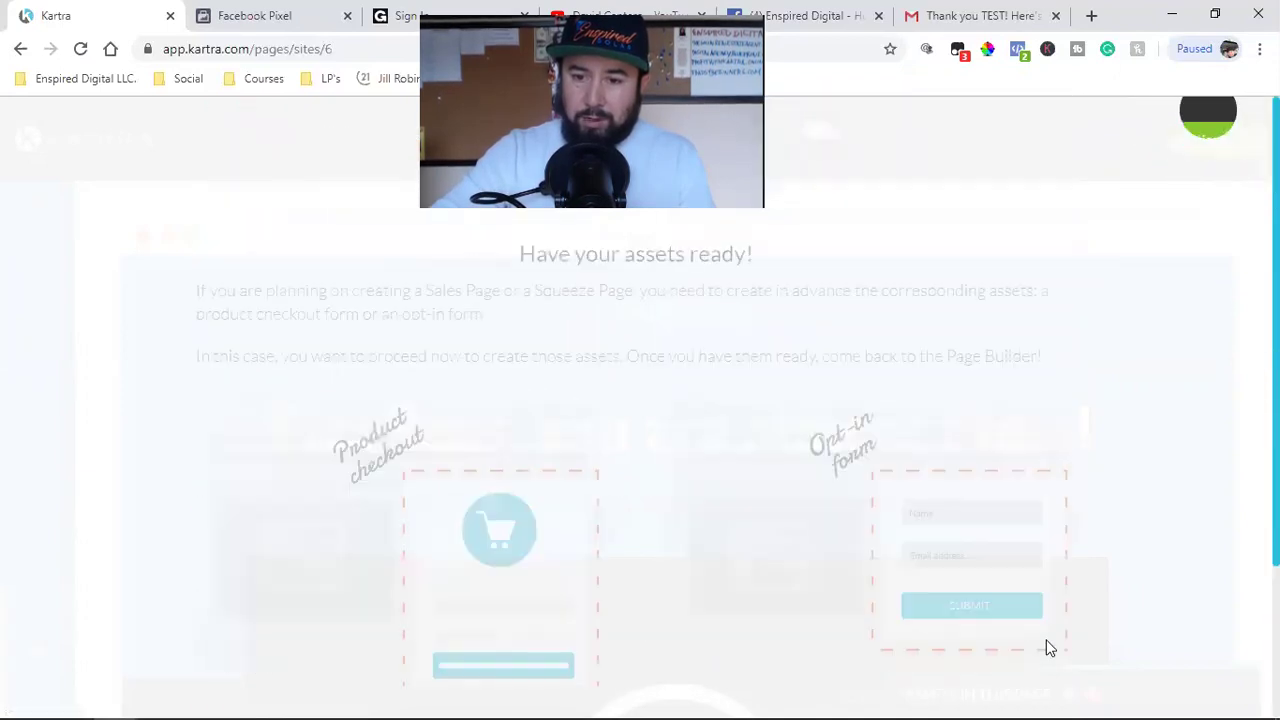
{"action": "left_click", "coordinate": [1048, 647]}
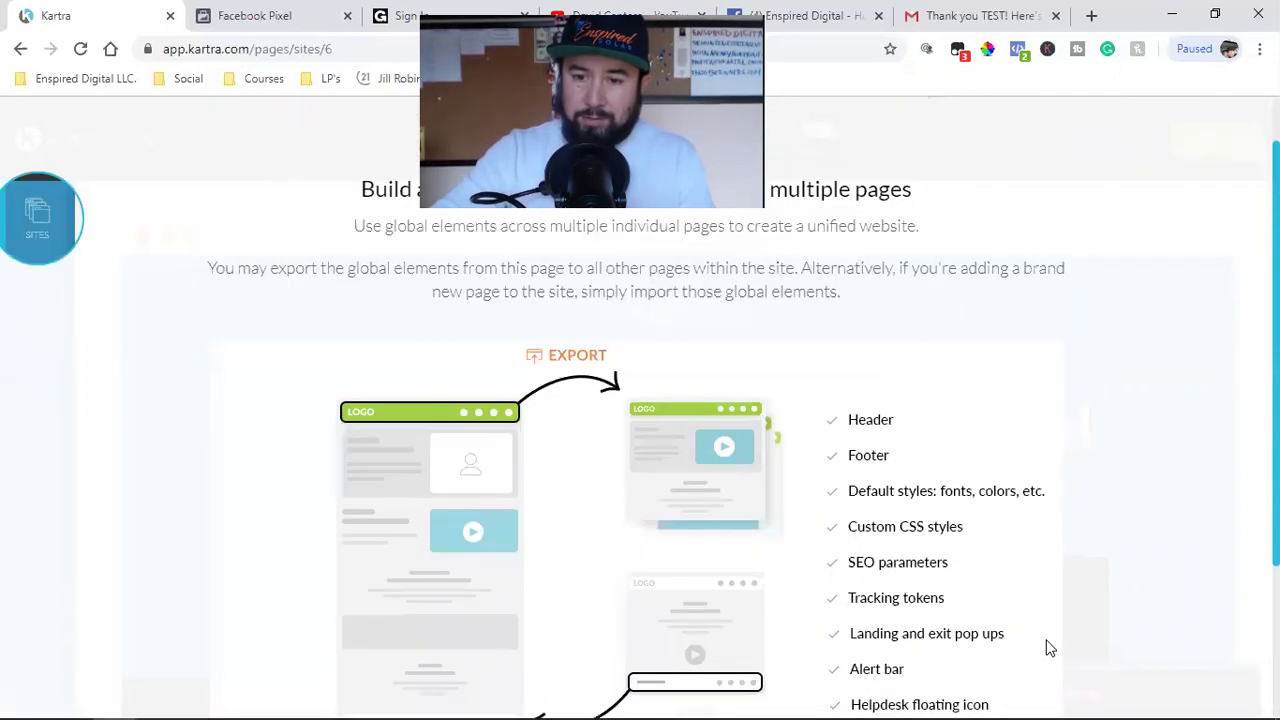
{"action": "left_click", "coordinate": [1048, 646]}
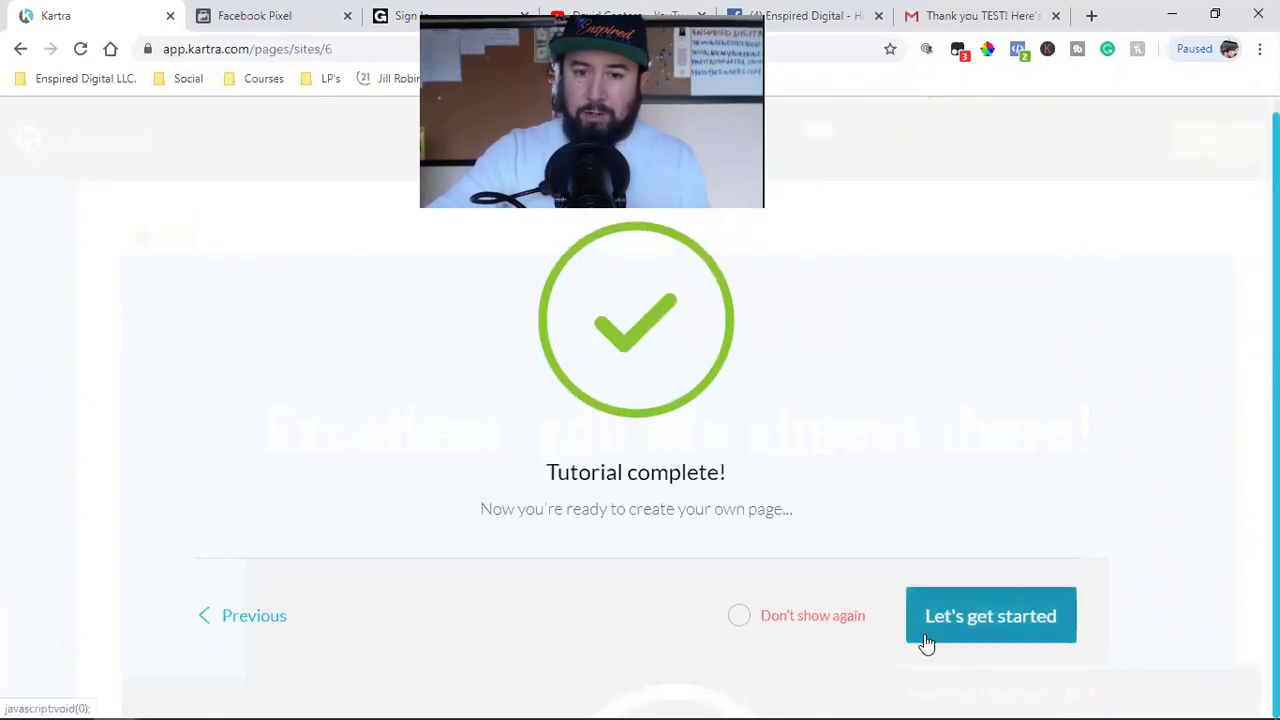
{"action": "left_click", "coordinate": [926, 640]}
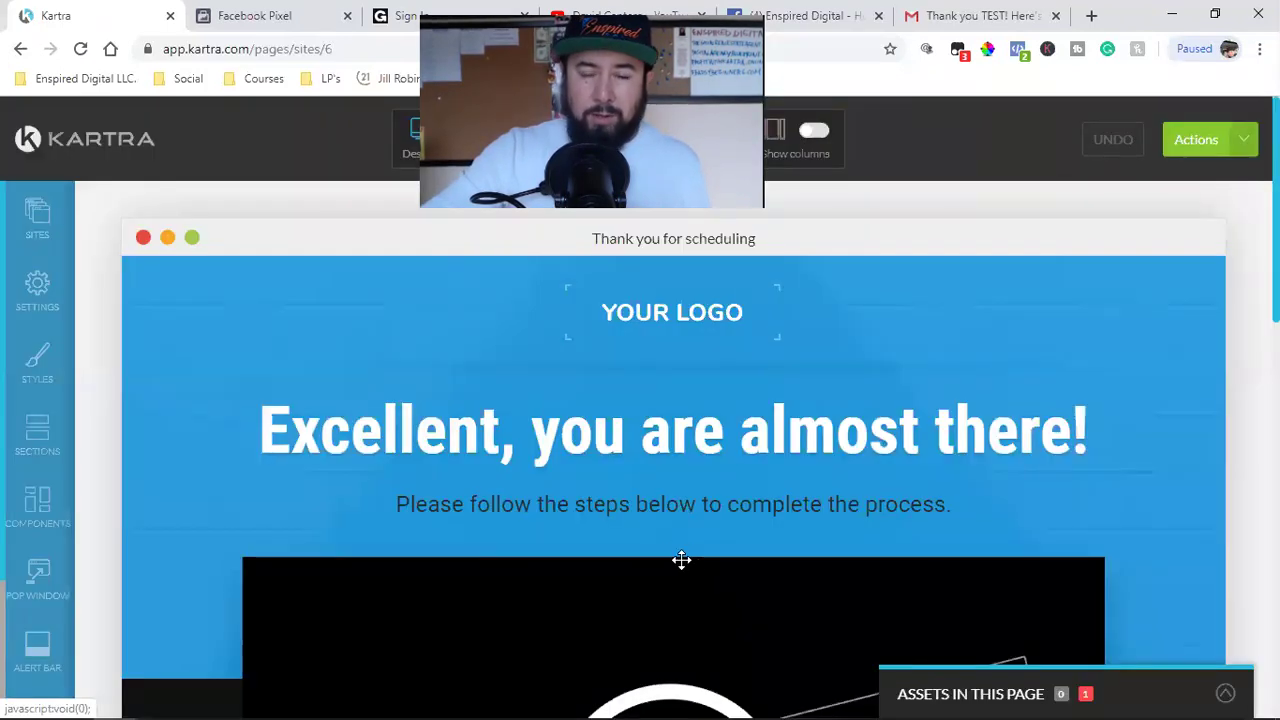
Step: Set the page title in the page's SEO parameters to "Thank You for scheduling" and apply it
{"action": "left_click", "coordinate": [50, 298]}
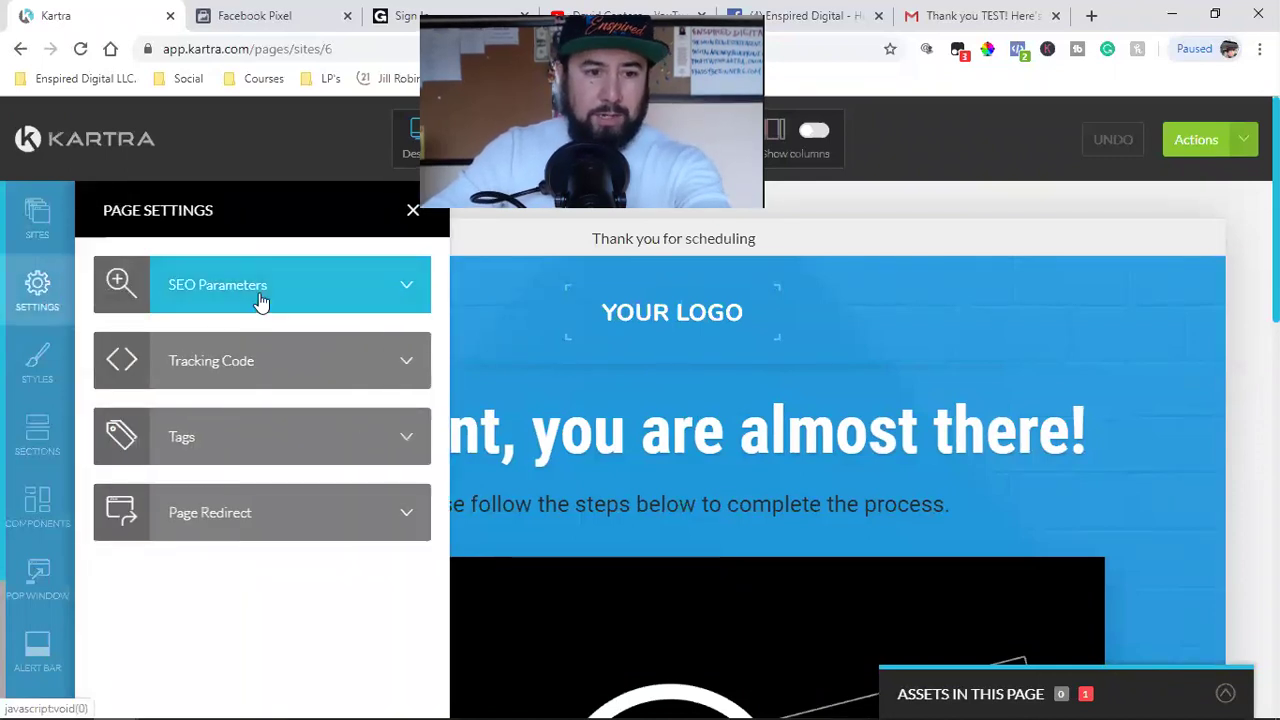
{"action": "left_click", "coordinate": [260, 300]}
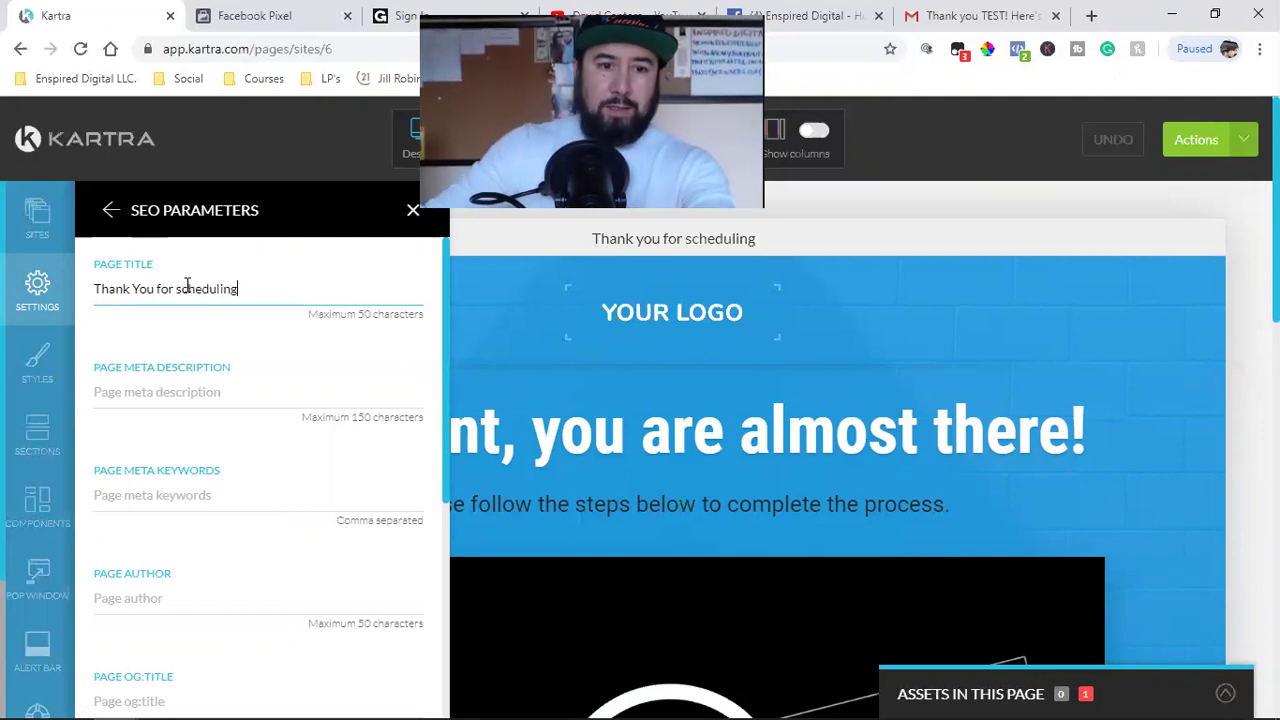
{"action": "scroll", "coordinate": [272, 465], "scroll_direction": "down", "scroll_amount": 4}
{"action": "left_click", "coordinate": [272, 655]}
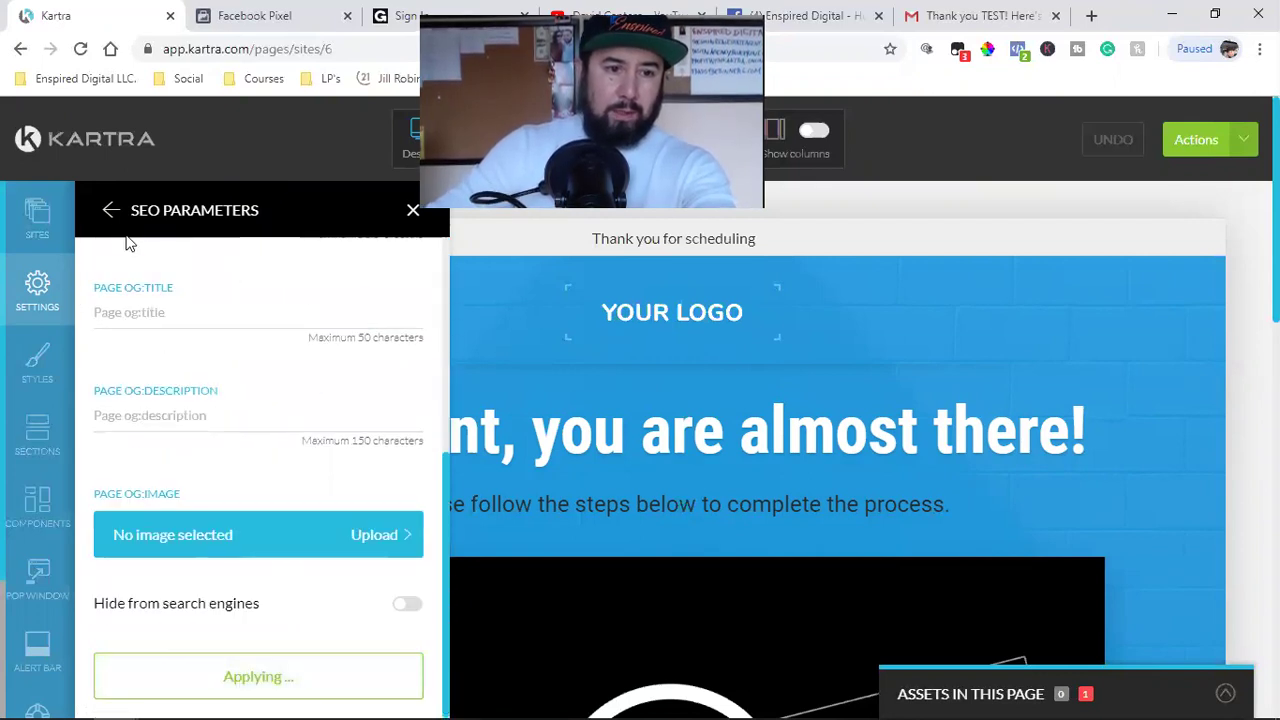
{"action": "left_click", "coordinate": [112, 213]}
Step: Open the page's tracking code settings, then switch to Facebook Events Manager and copy the 2020 Pixel's base code for installation
{"action": "left_click", "coordinate": [334, 380]}
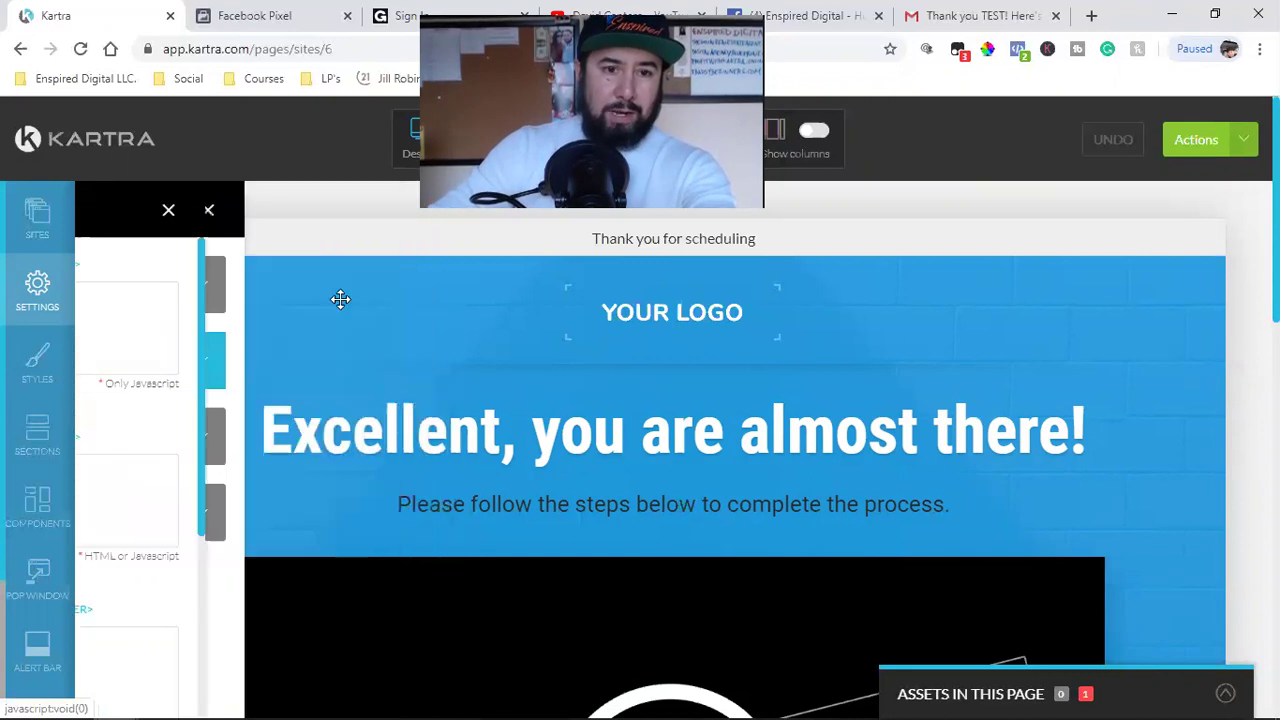
{"action": "left_click", "coordinate": [254, 15]}
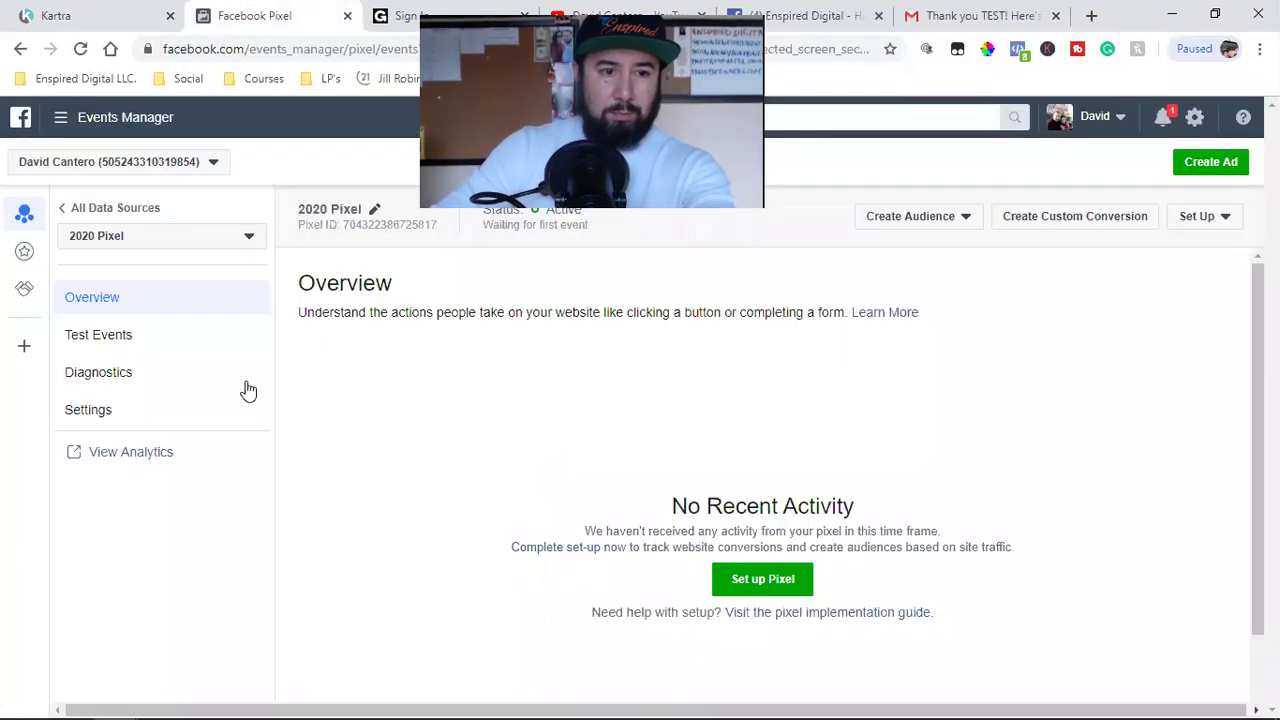
{"action": "left_click", "coordinate": [1205, 218]}
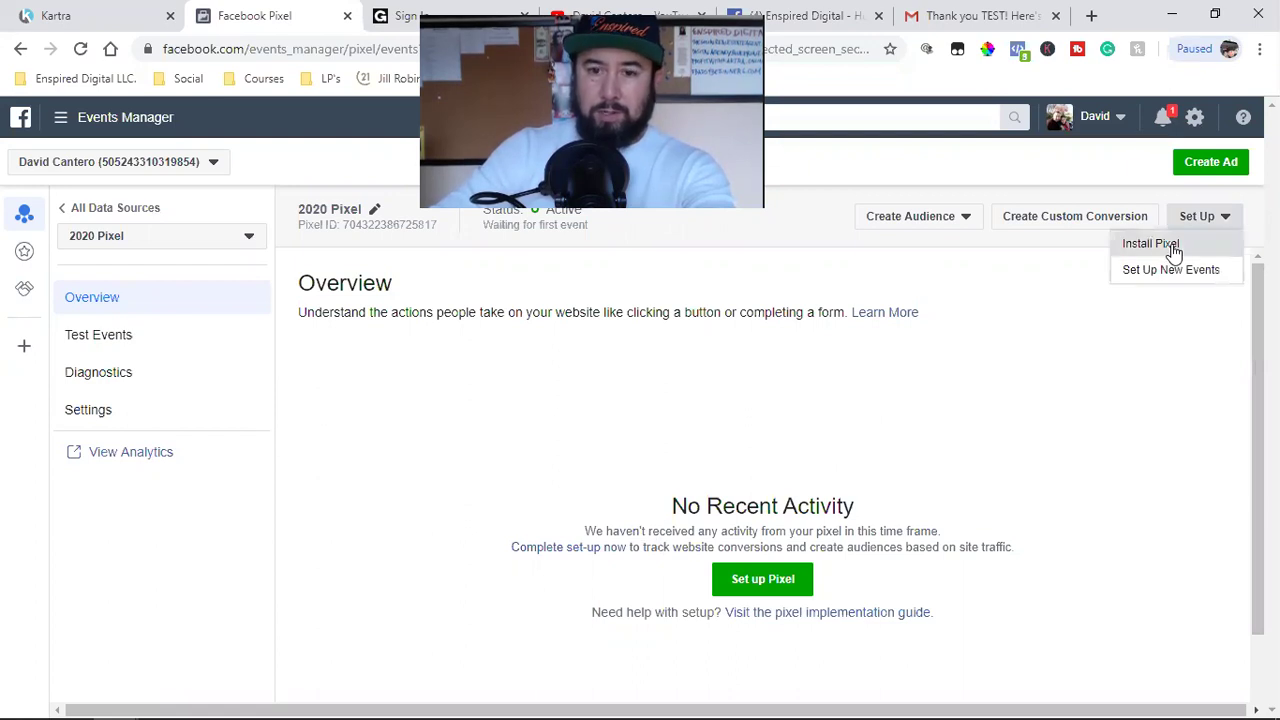
{"action": "left_click", "coordinate": [1175, 253]}
{"action": "left_click", "coordinate": [669, 470]}
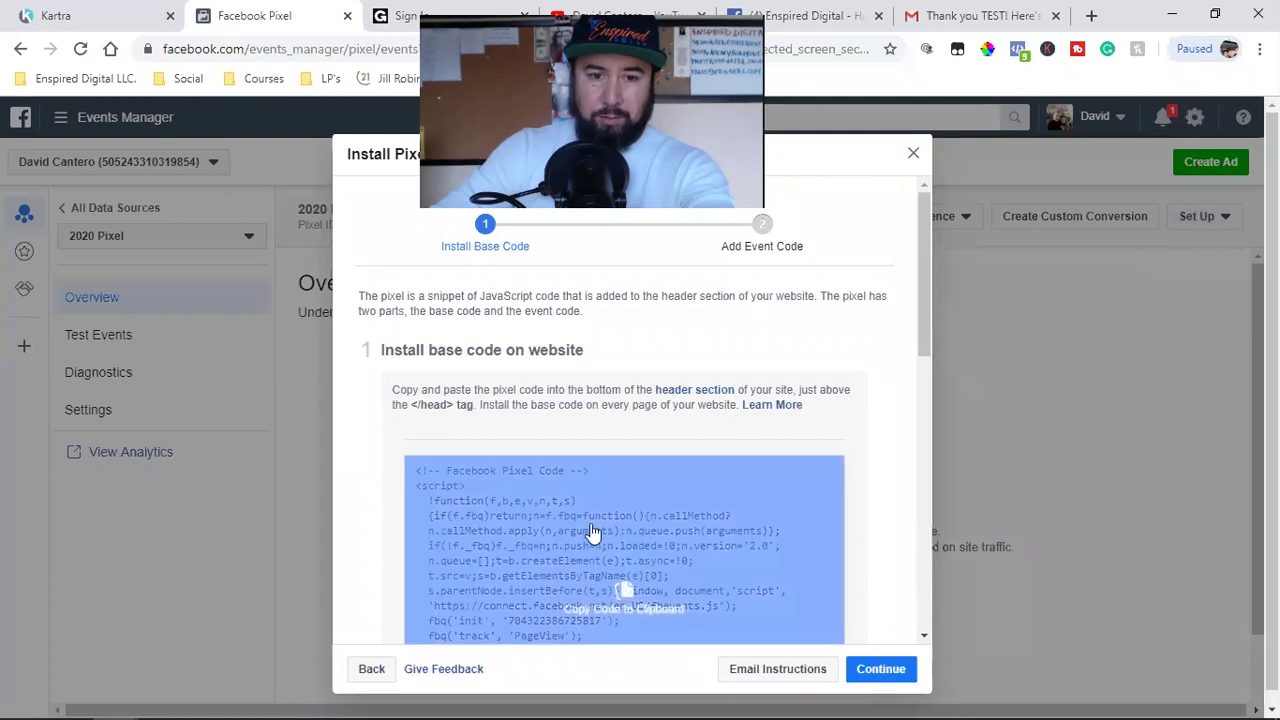
{"action": "left_click", "coordinate": [592, 533]}
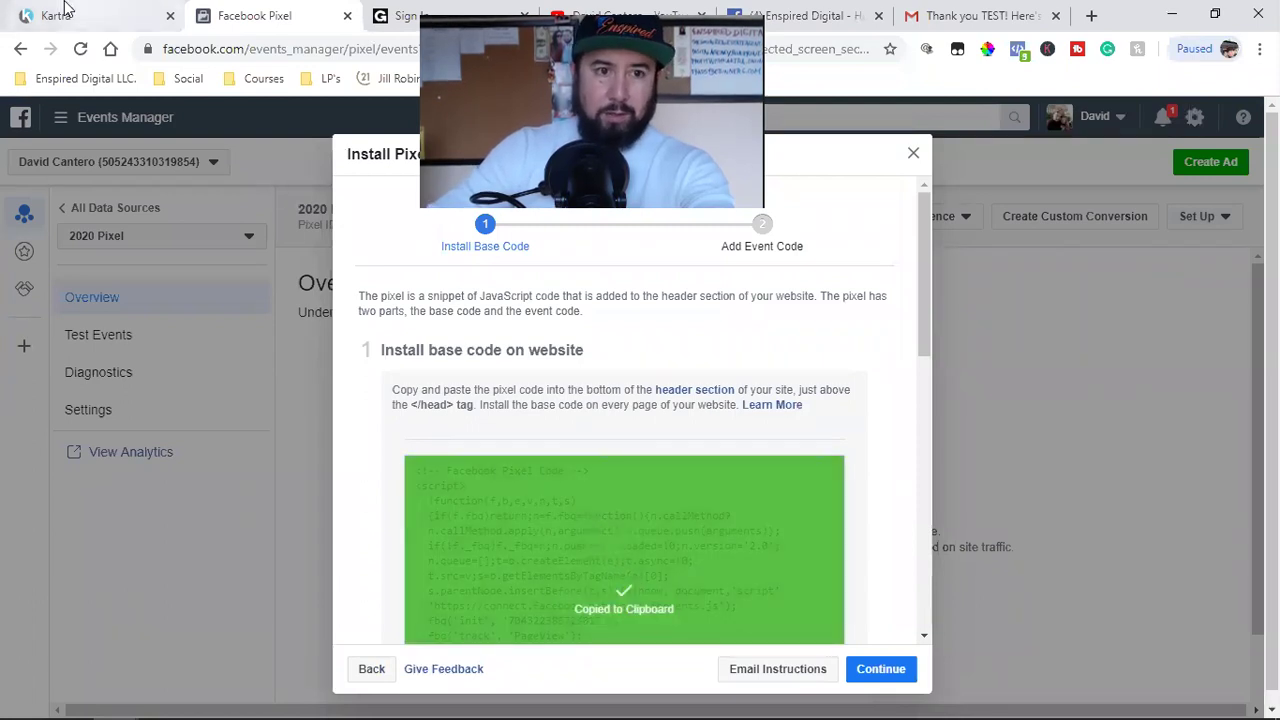
Step: Back in Kartra, replace the existing Facebook Ads tracking code with the copied pixel base code and add blank lines after it
{"action": "left_click", "coordinate": [125, 10]}
{"action": "scroll", "coordinate": [251, 600], "scroll_direction": "down", "scroll_amount": 3}
{"action": "scroll", "coordinate": [240, 591], "scroll_direction": "down", "scroll_amount": 5}
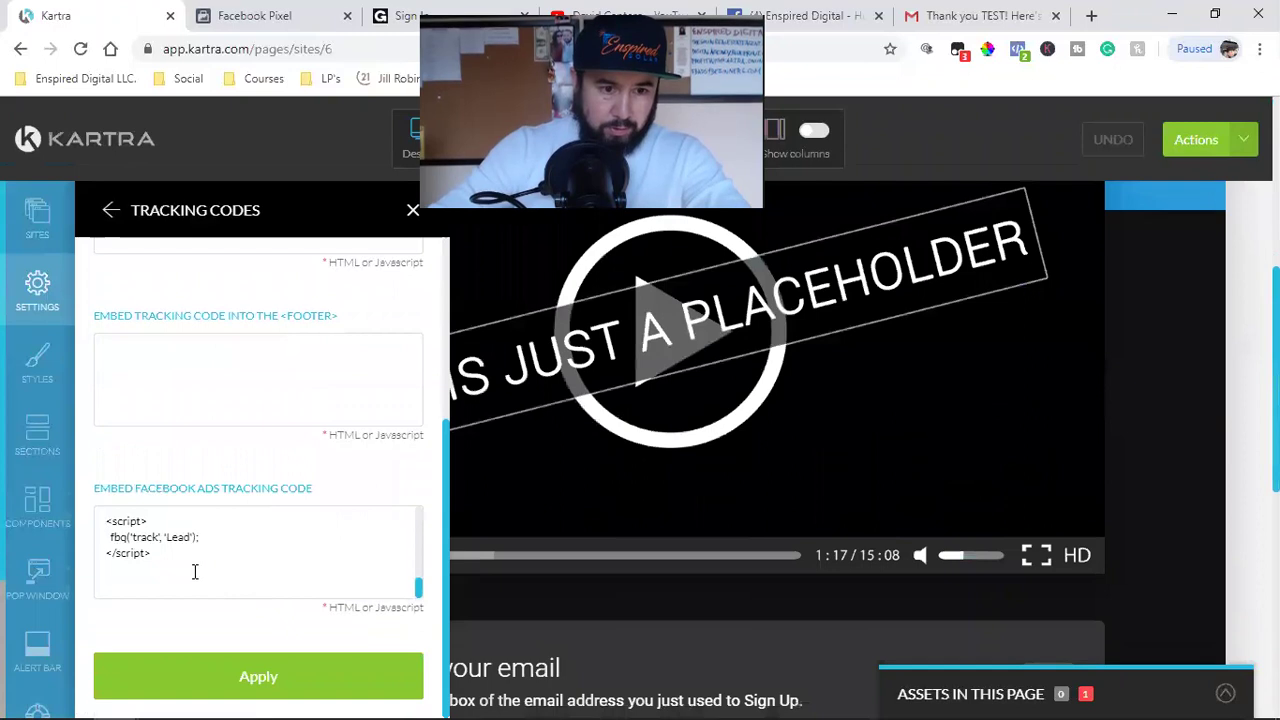
{"action": "left_click", "coordinate": [185, 571]}
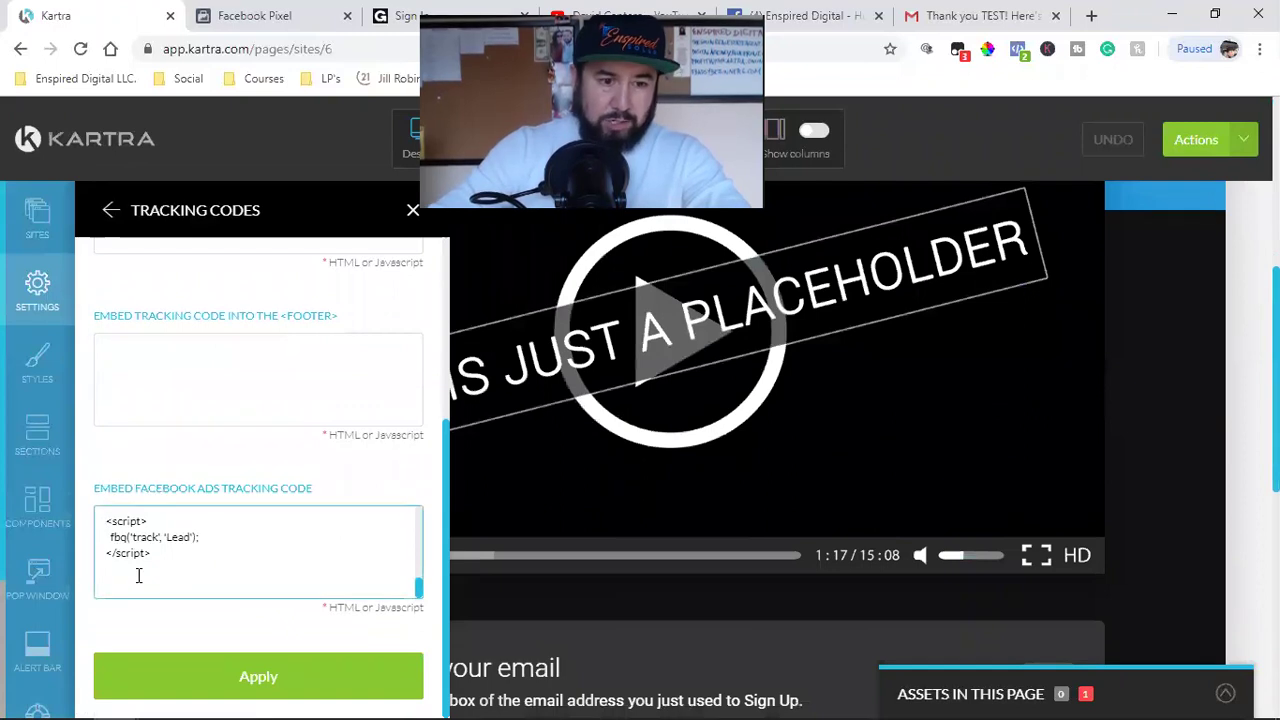
{"action": "left_click_drag", "start_coordinate": [140, 576], "coordinate": [40, 440]}
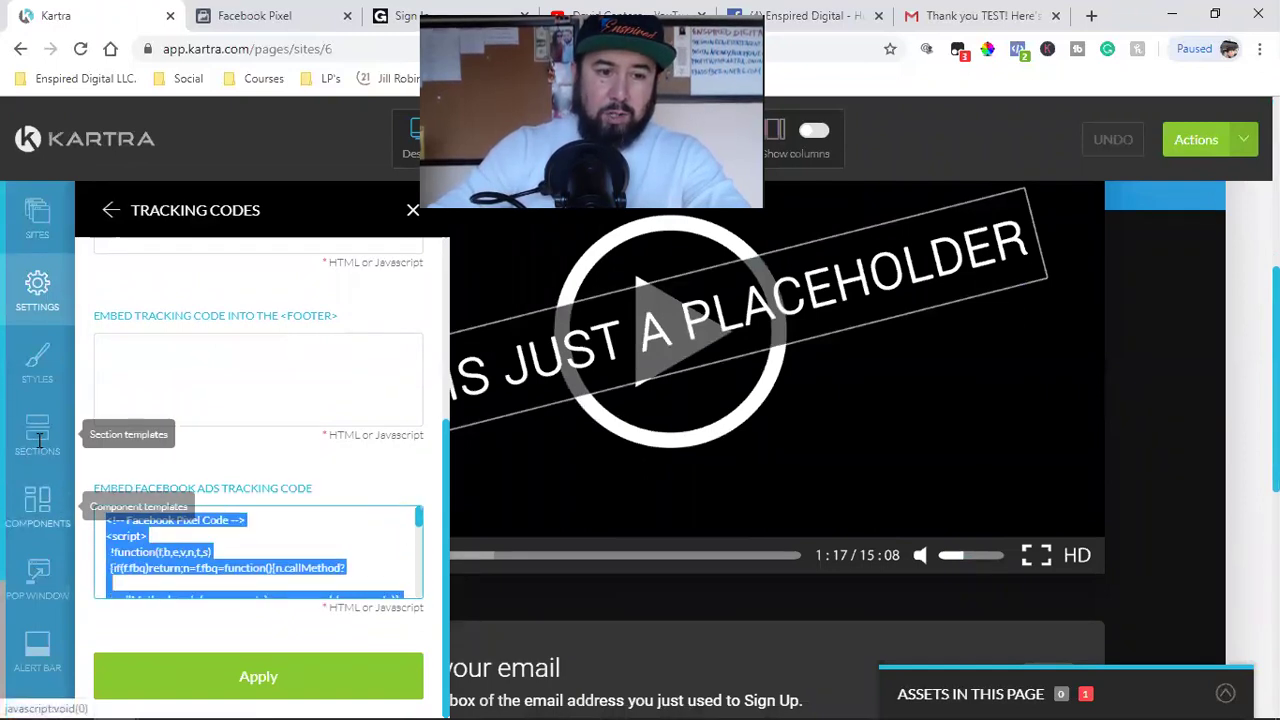
{"action": "key", "text": "BackSpace"}
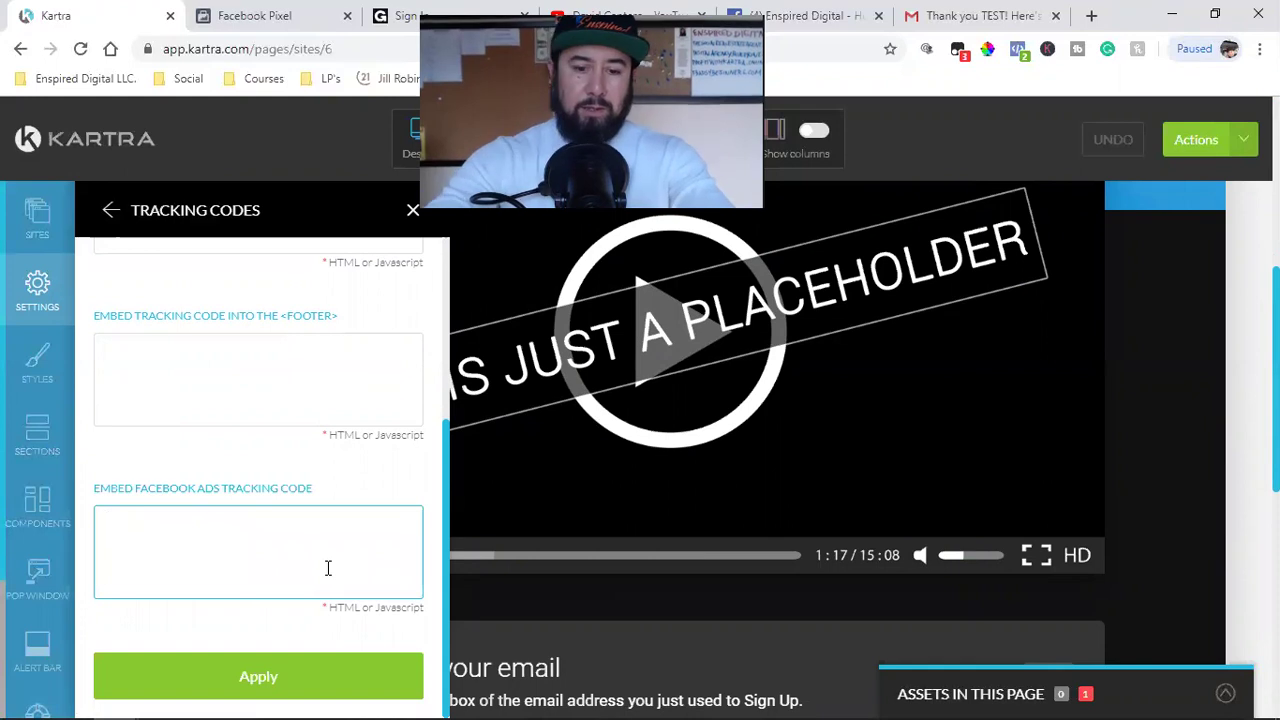
{"action": "key", "text": "ctrl+v"}
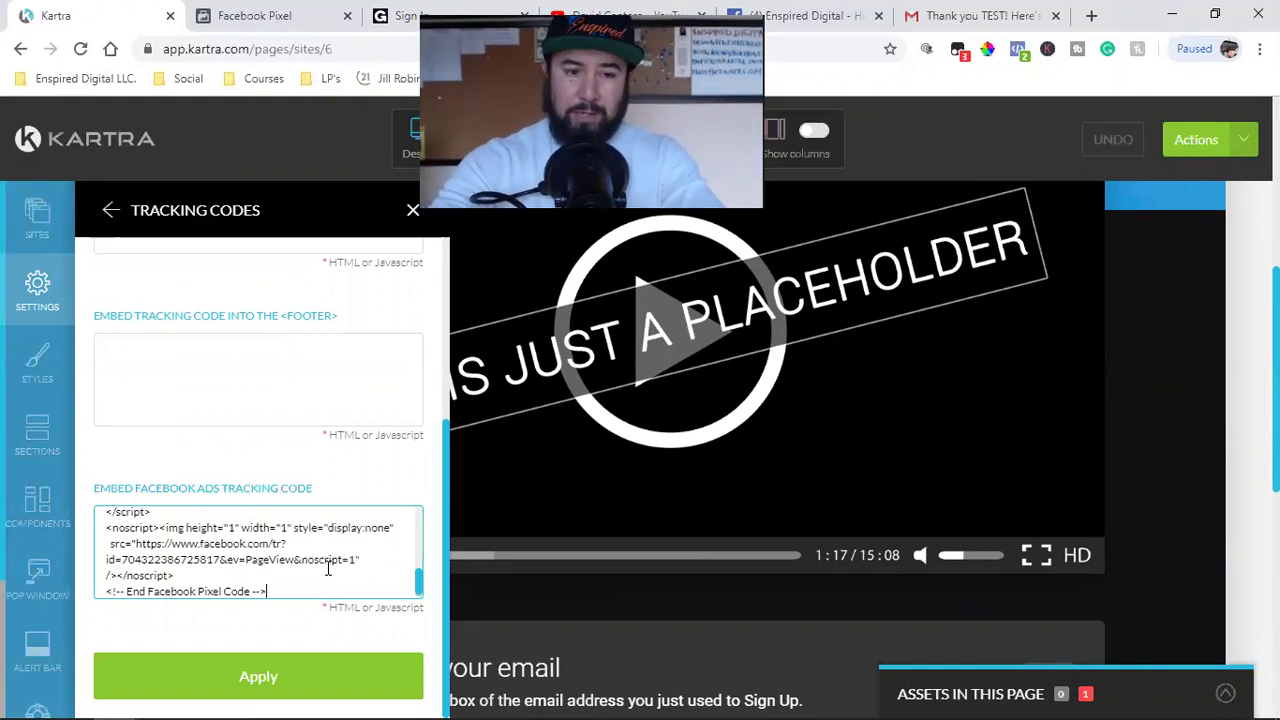
{"action": "key", "text": "Return"}
{"action": "key", "text": "Return"}
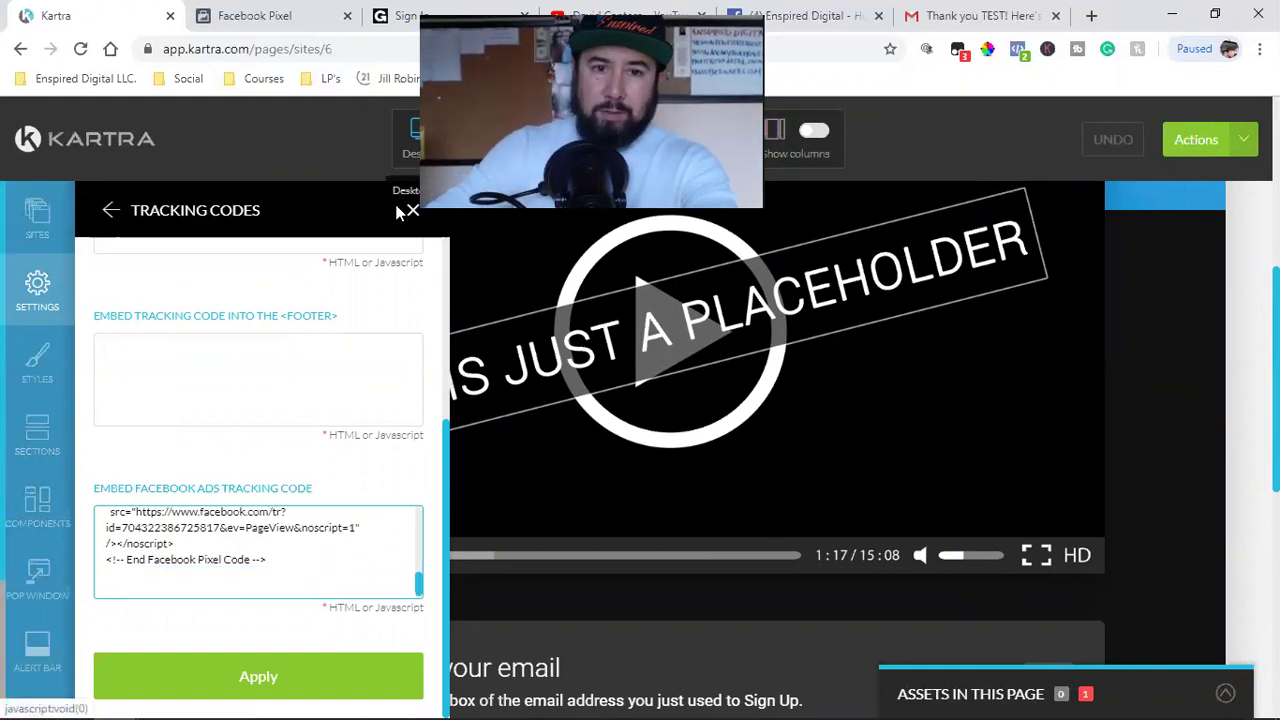
Step: In Facebook Events Manager, continue to manually adding event code and choose Professional Services as the business category
{"action": "key", "text": "ctrl+Tab"}
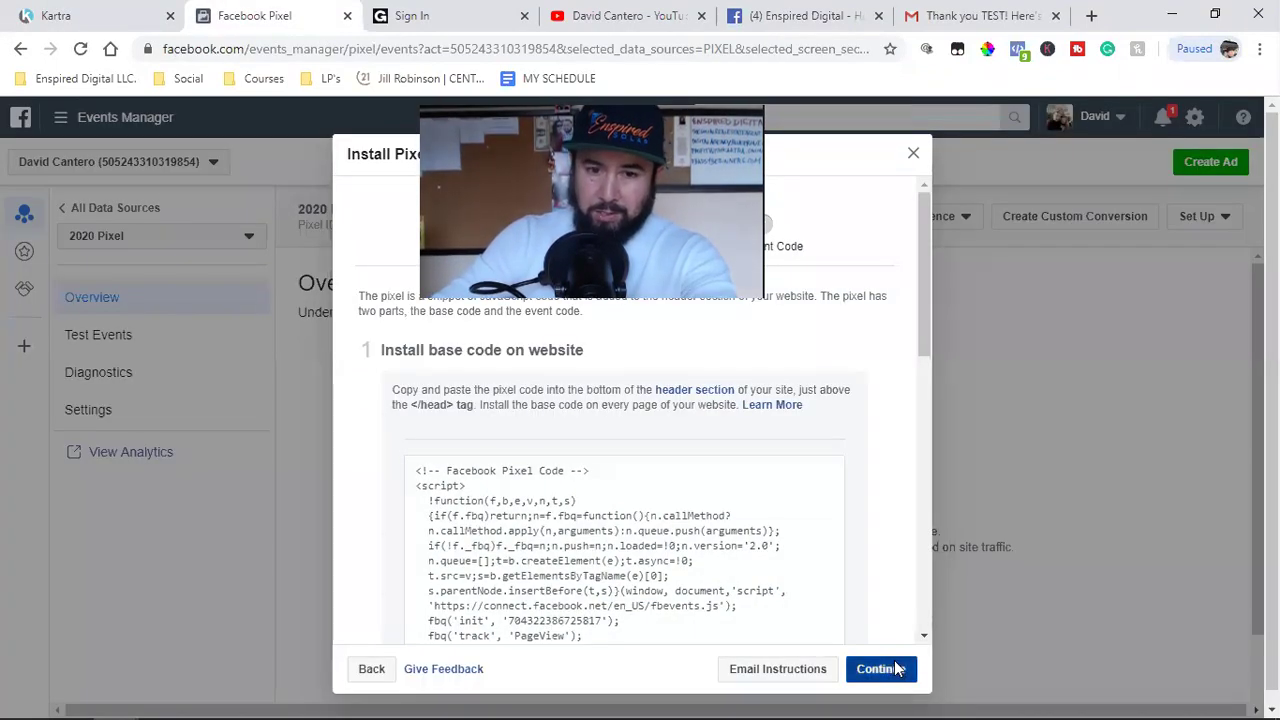
{"action": "left_click", "coordinate": [894, 668]}
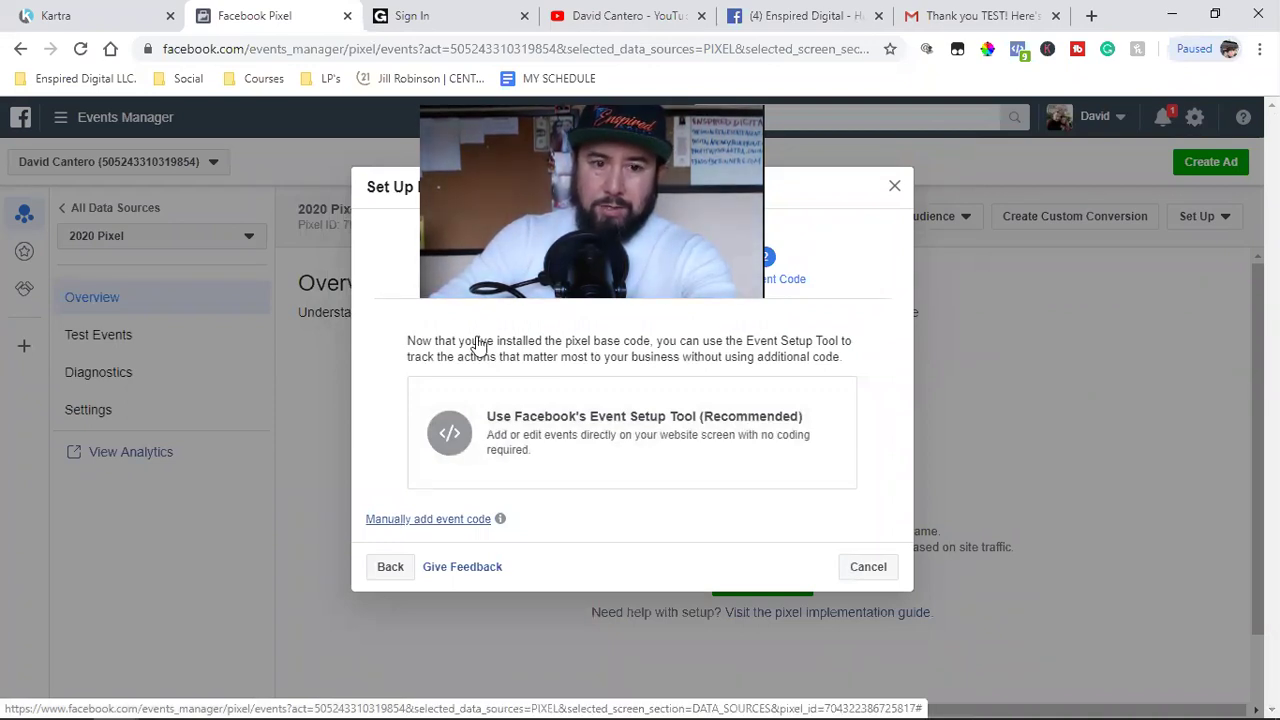
{"action": "left_click", "coordinate": [526, 400]}
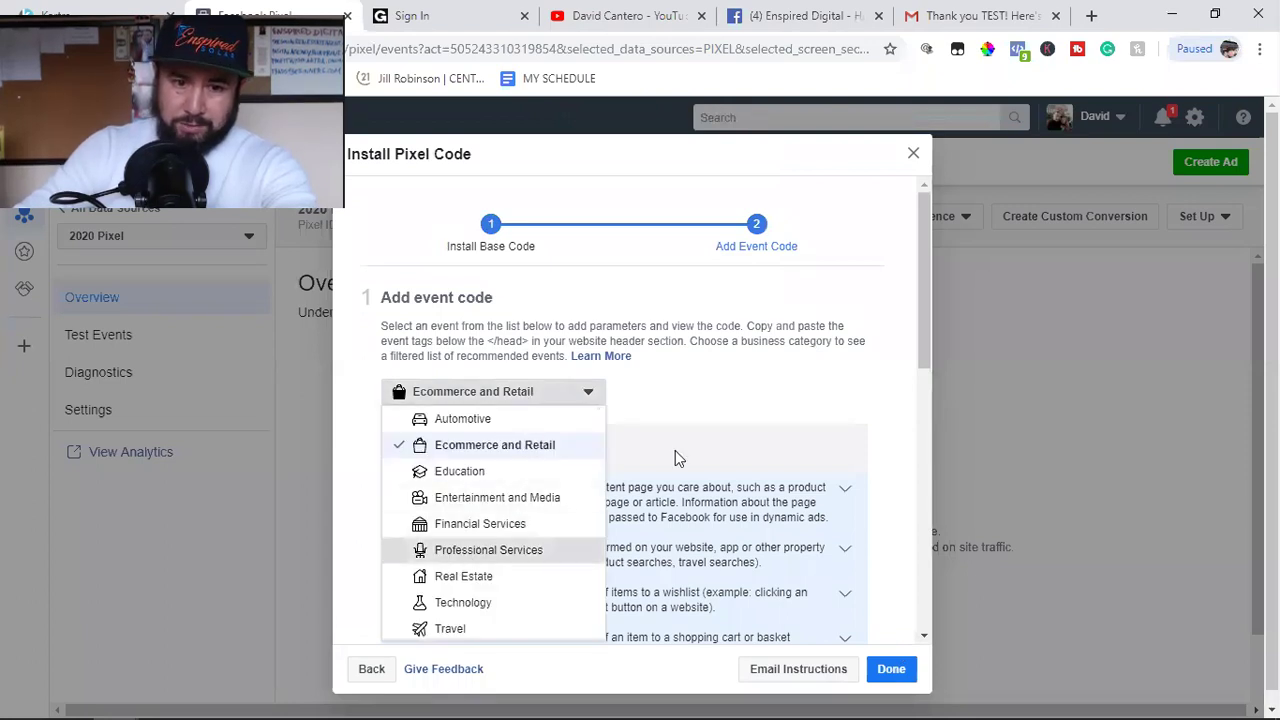
{"action": "key", "text": "Return"}
Step: Copy the Schedule event's page-load tracking code and finish the pixel installation
{"action": "scroll", "coordinate": [749, 363], "scroll_direction": "down", "scroll_amount": 1}
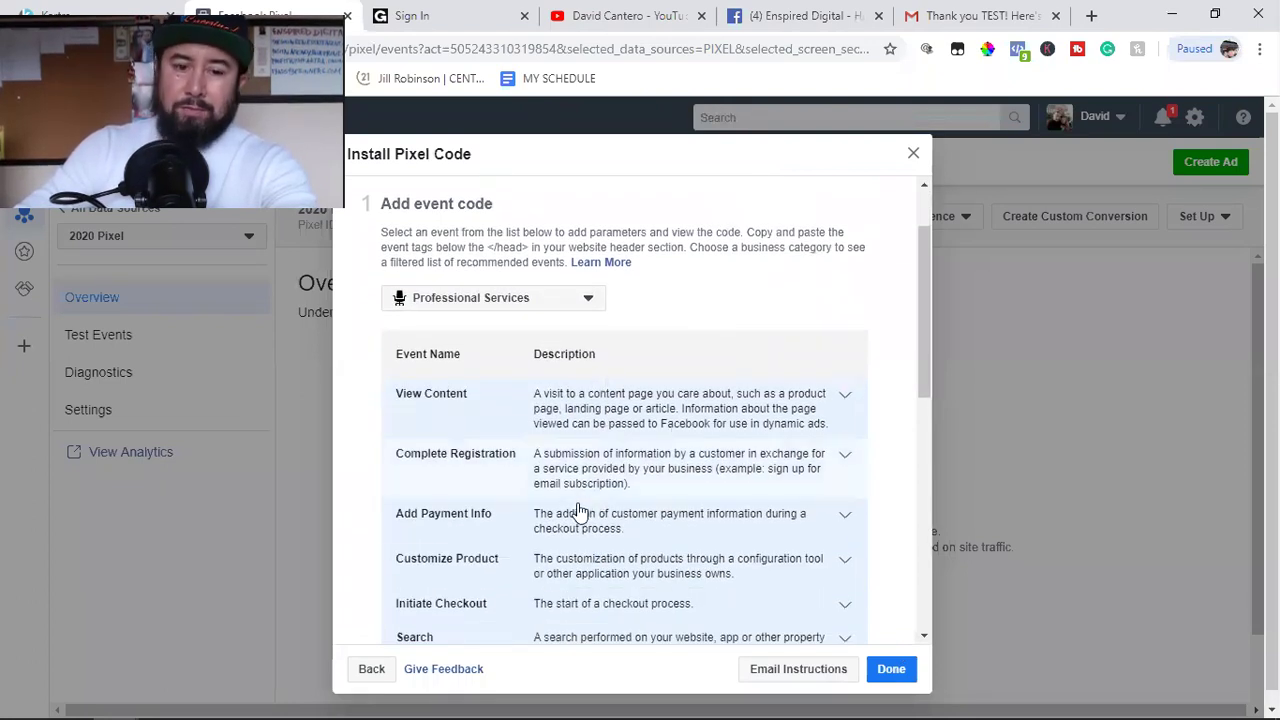
{"action": "scroll", "coordinate": [578, 514], "scroll_direction": "down", "scroll_amount": 1}
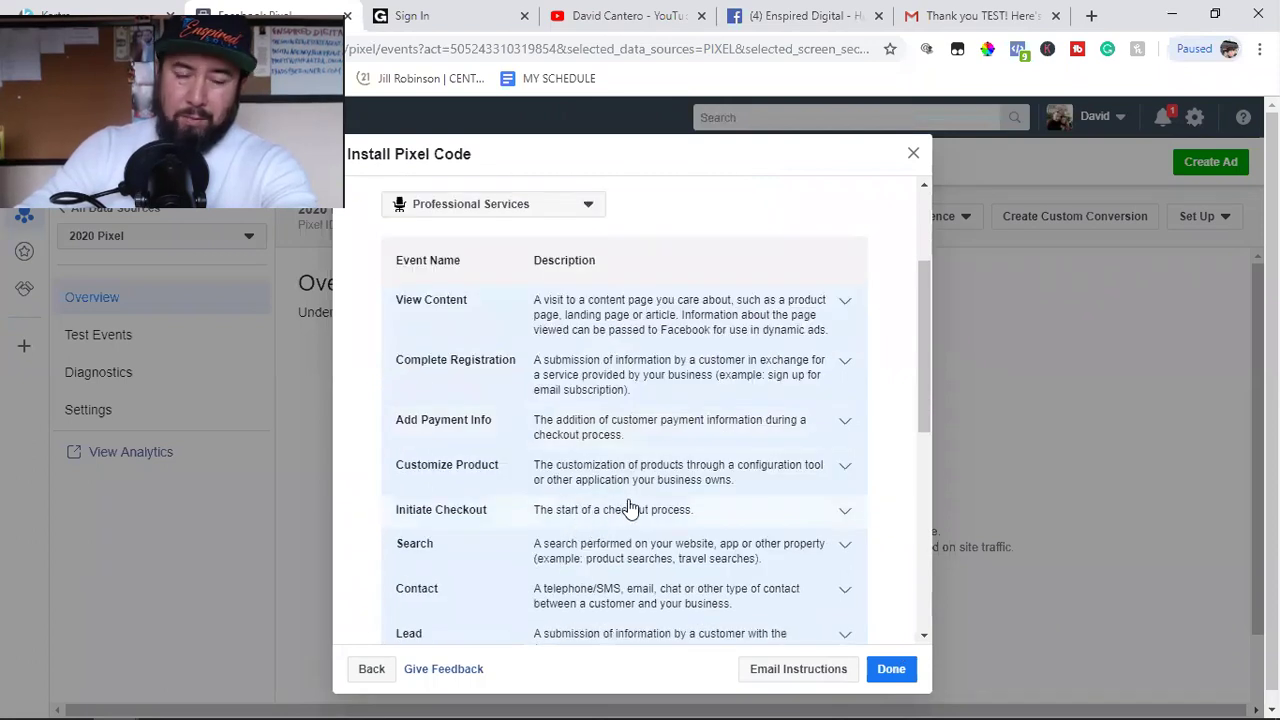
{"action": "scroll", "coordinate": [630, 509], "scroll_direction": "down", "scroll_amount": 2}
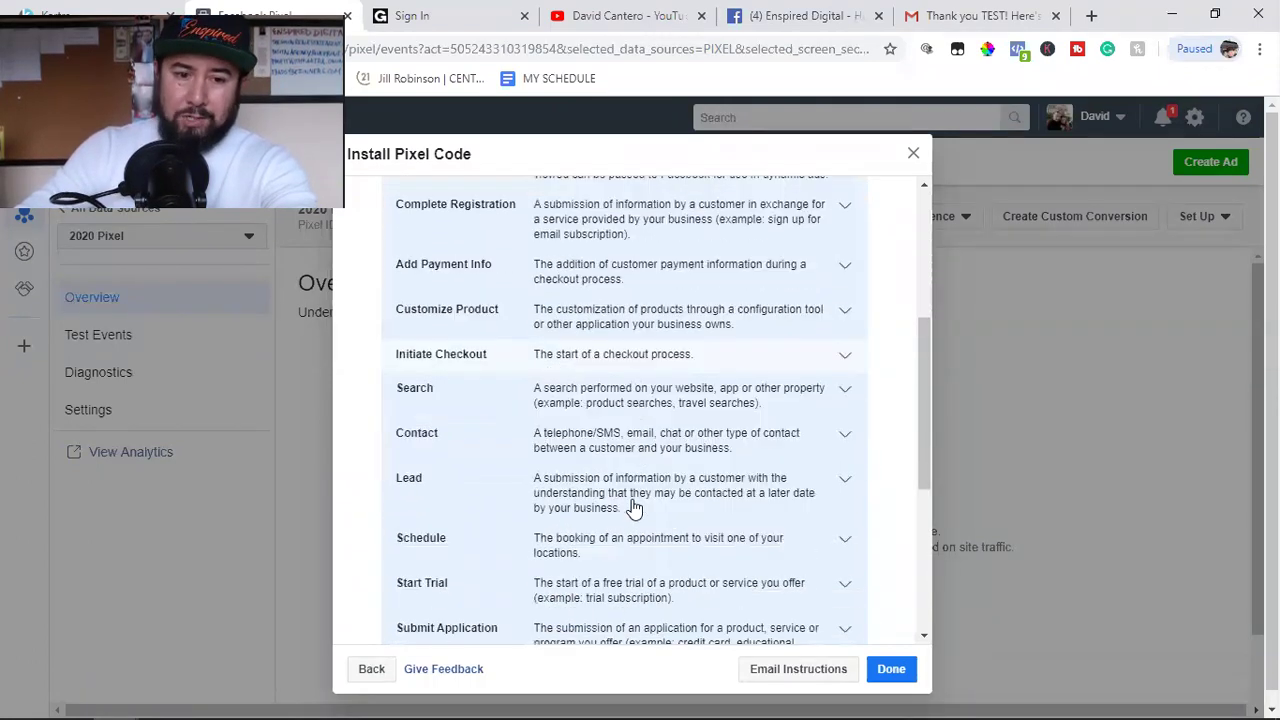
{"action": "scroll", "coordinate": [632, 509], "scroll_direction": "down", "scroll_amount": 1}
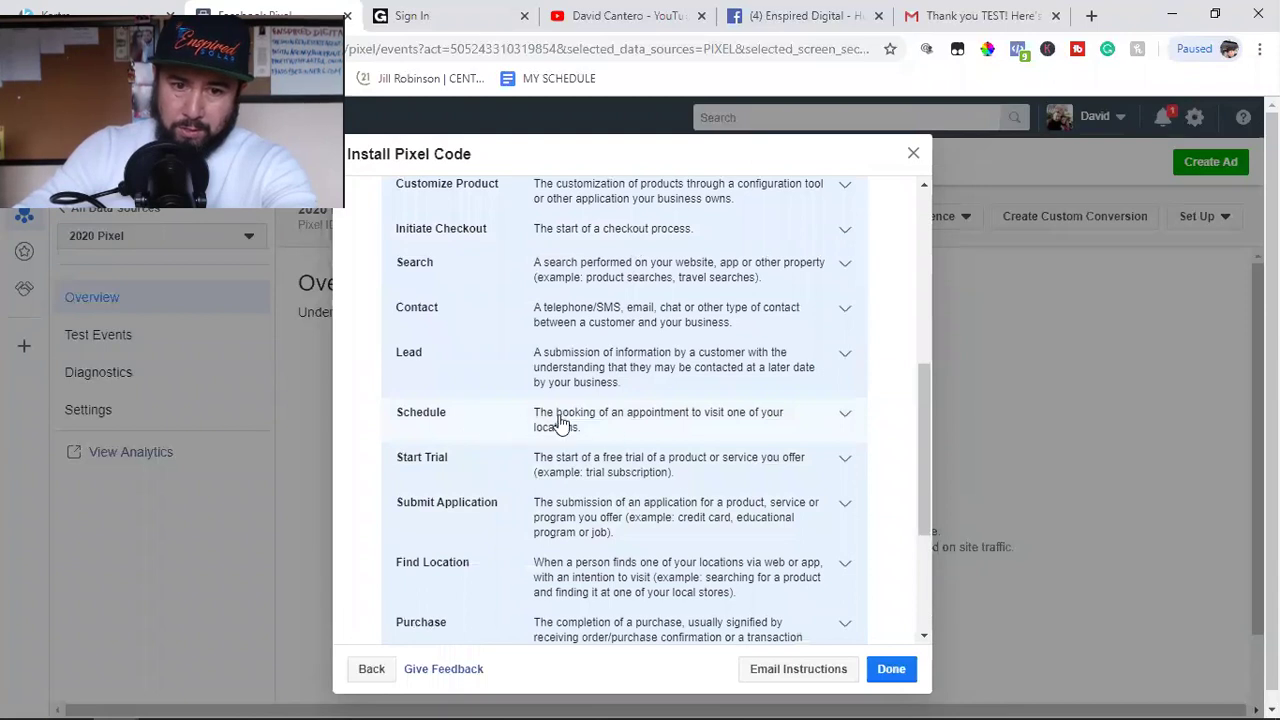
{"action": "left_click", "coordinate": [615, 432]}
{"action": "scroll", "coordinate": [588, 515], "scroll_direction": "down", "scroll_amount": 1}
{"action": "left_click", "coordinate": [582, 520]}
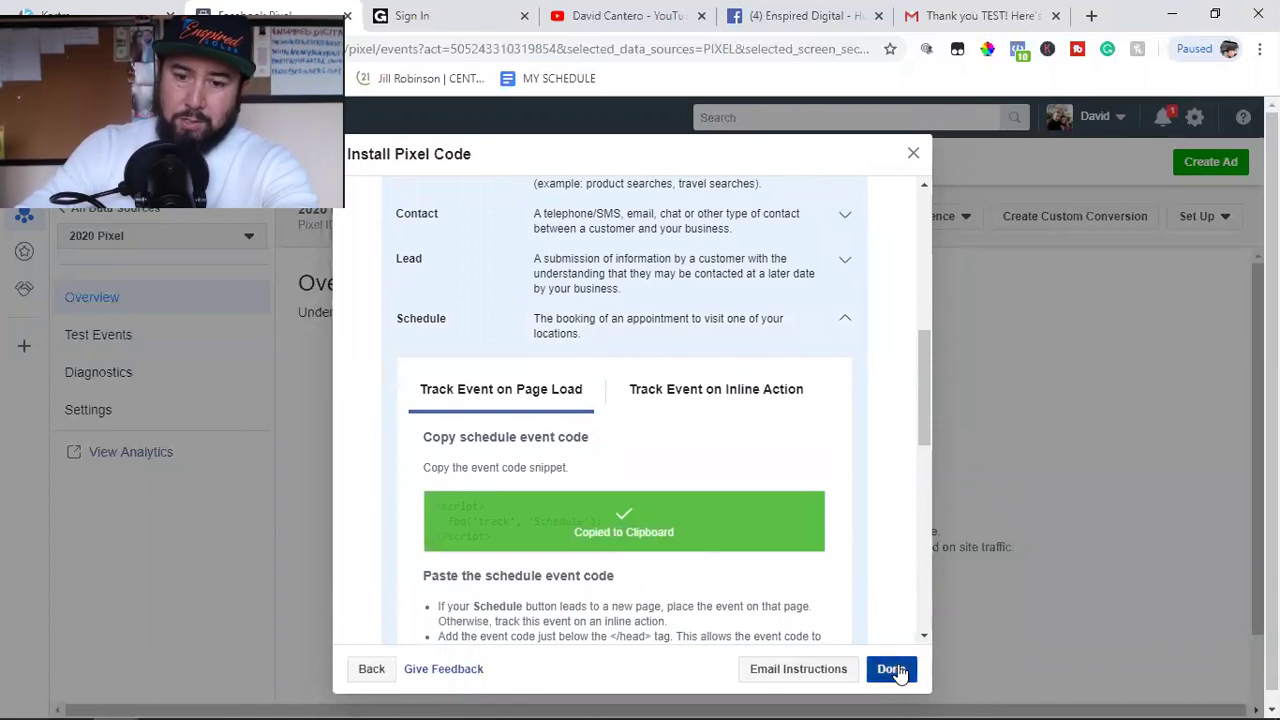
{"action": "left_click", "coordinate": [891, 669]}
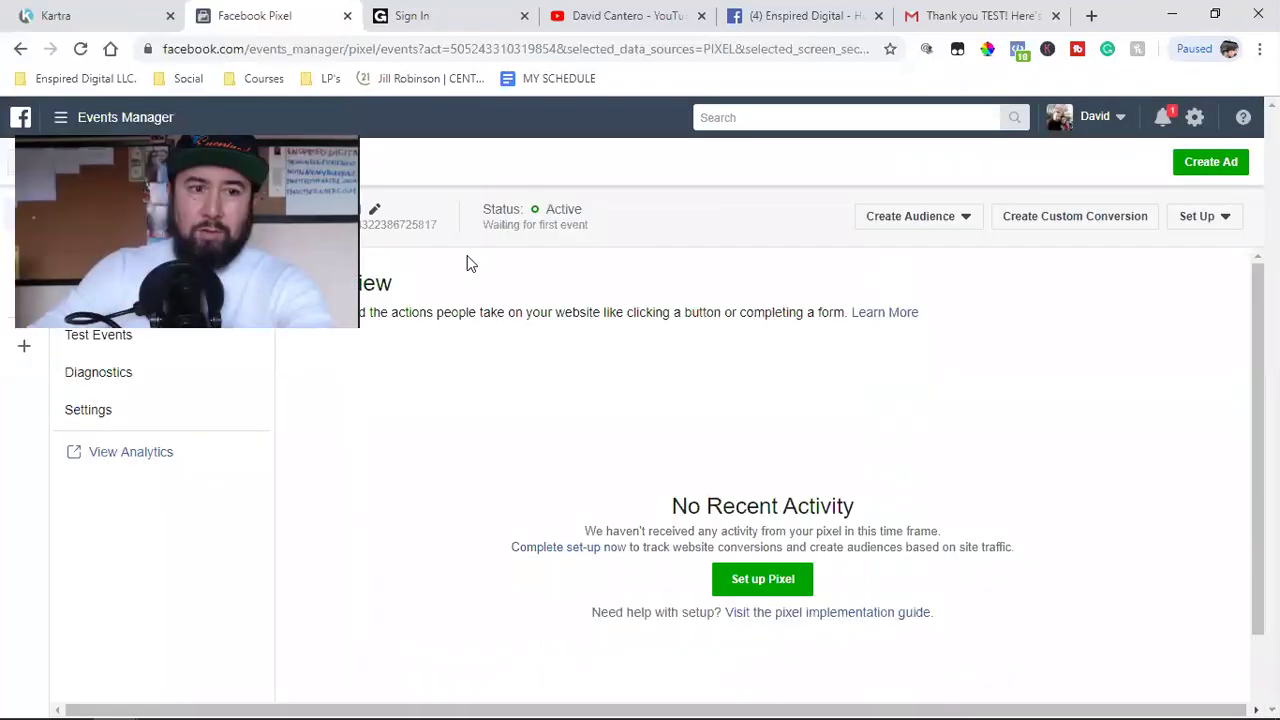
Step: In Kartra, add the Schedule event code below the pixel base code, apply it and save the page's progress
{"action": "left_click", "coordinate": [56, 15]}
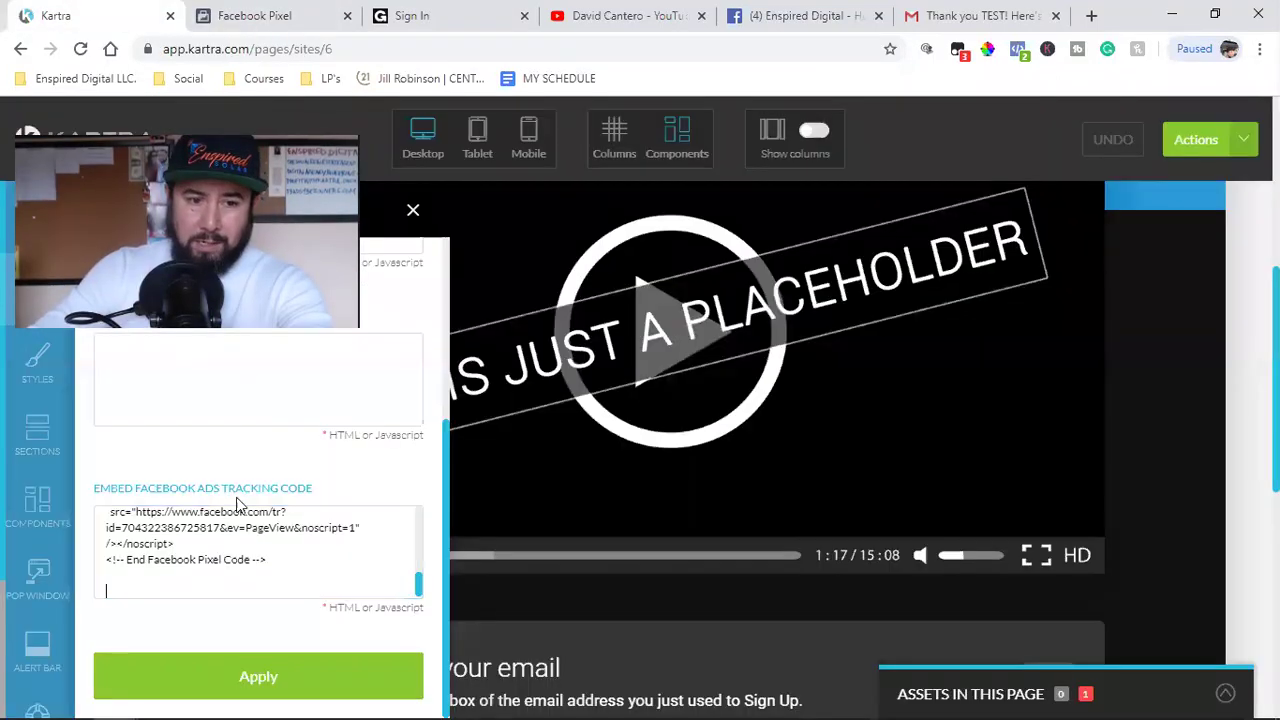
{"action": "left_click", "coordinate": [193, 565]}
{"action": "key", "text": "ctrl+v"}
{"action": "left_click", "coordinate": [175, 678]}
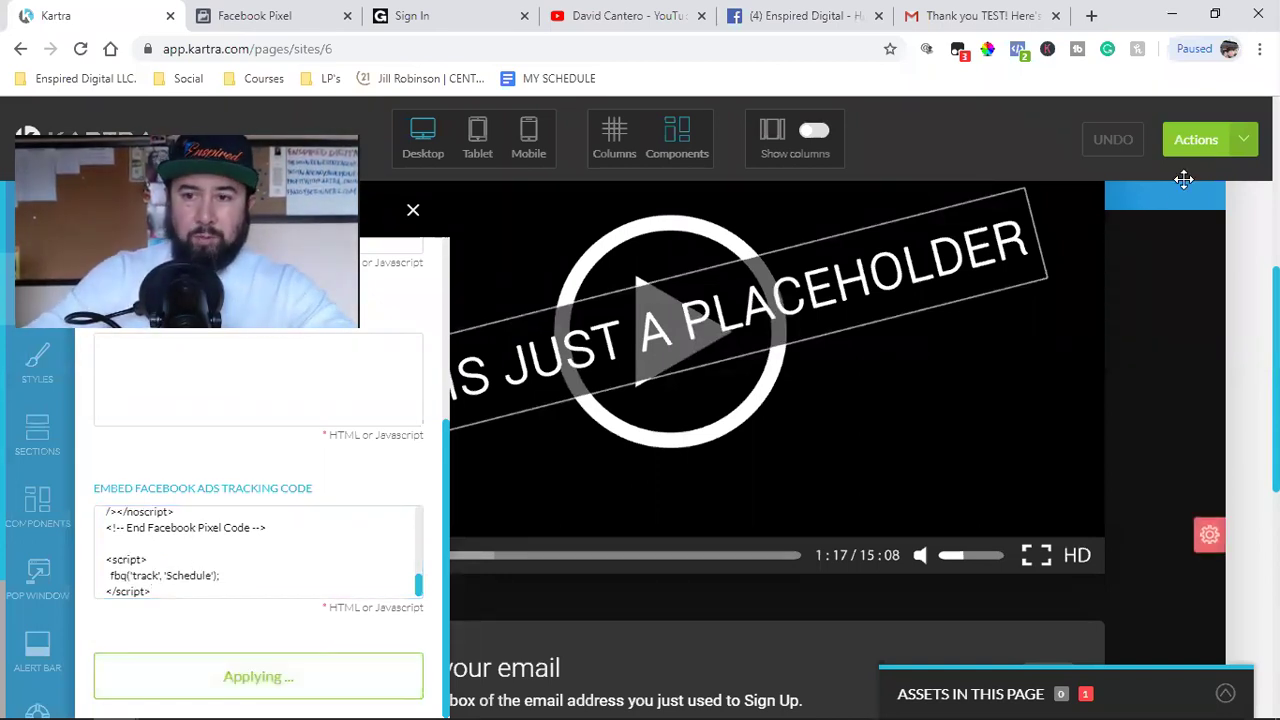
{"action": "left_click", "coordinate": [1243, 139]}
{"action": "left_click", "coordinate": [1170, 224]}
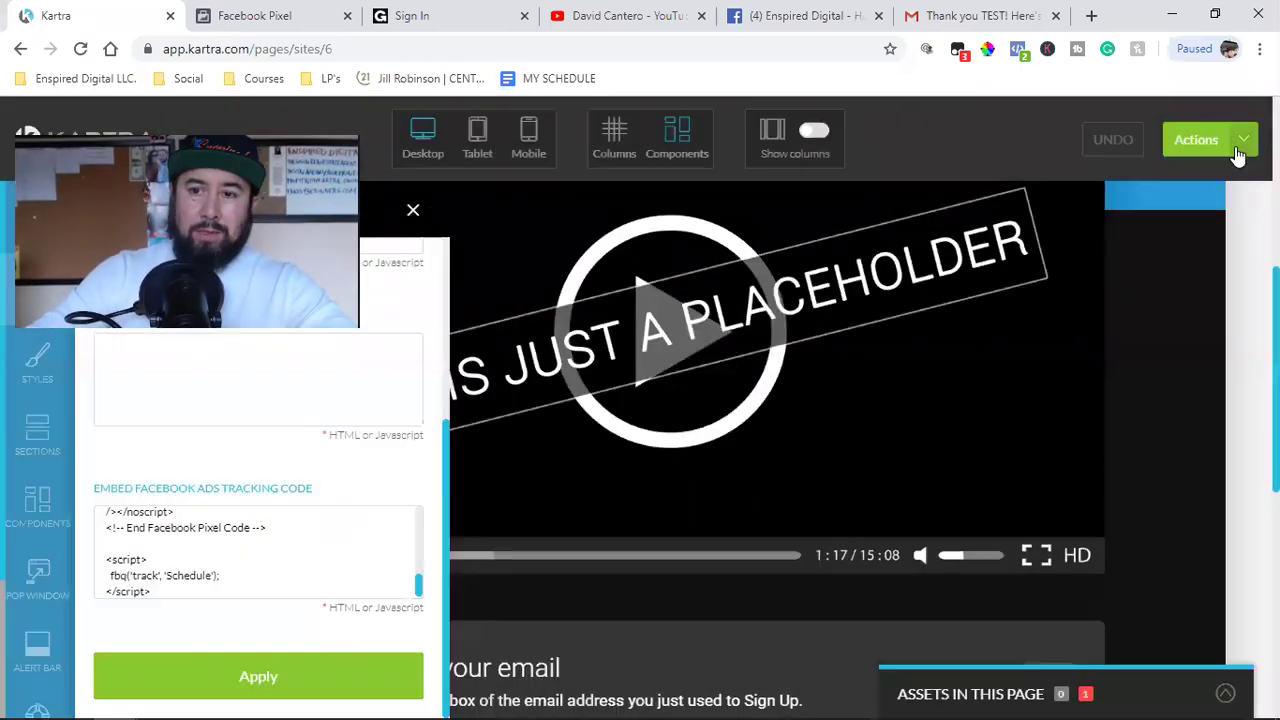
Step: Start publishing the page live and close the page link and page code options
{"action": "left_click", "coordinate": [1236, 148]}
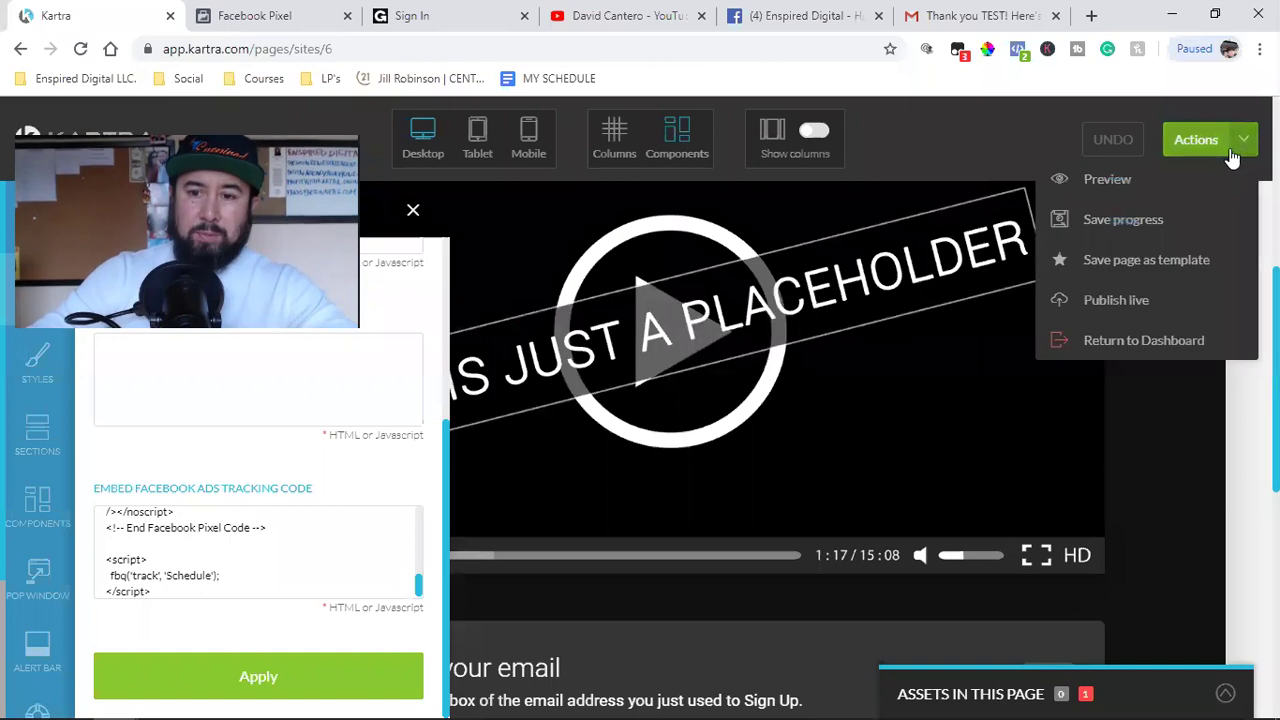
{"action": "left_click", "coordinate": [1102, 298]}
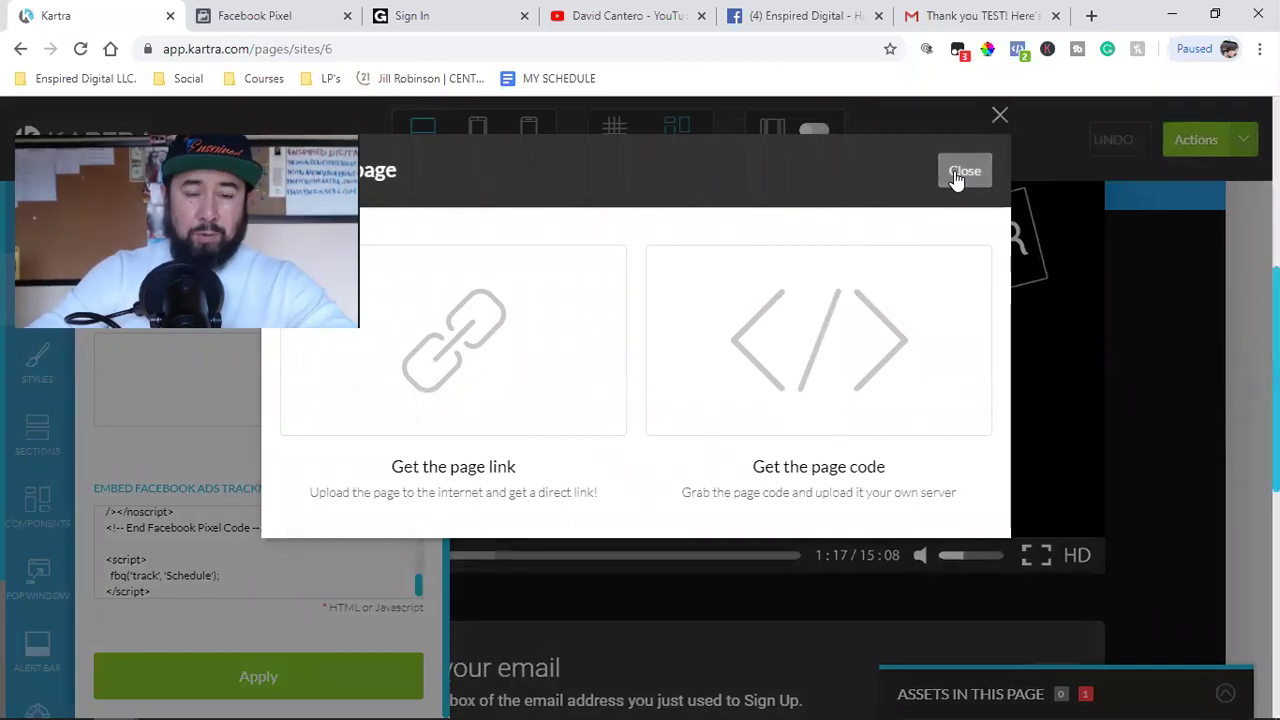
{"action": "left_click", "coordinate": [962, 172]}
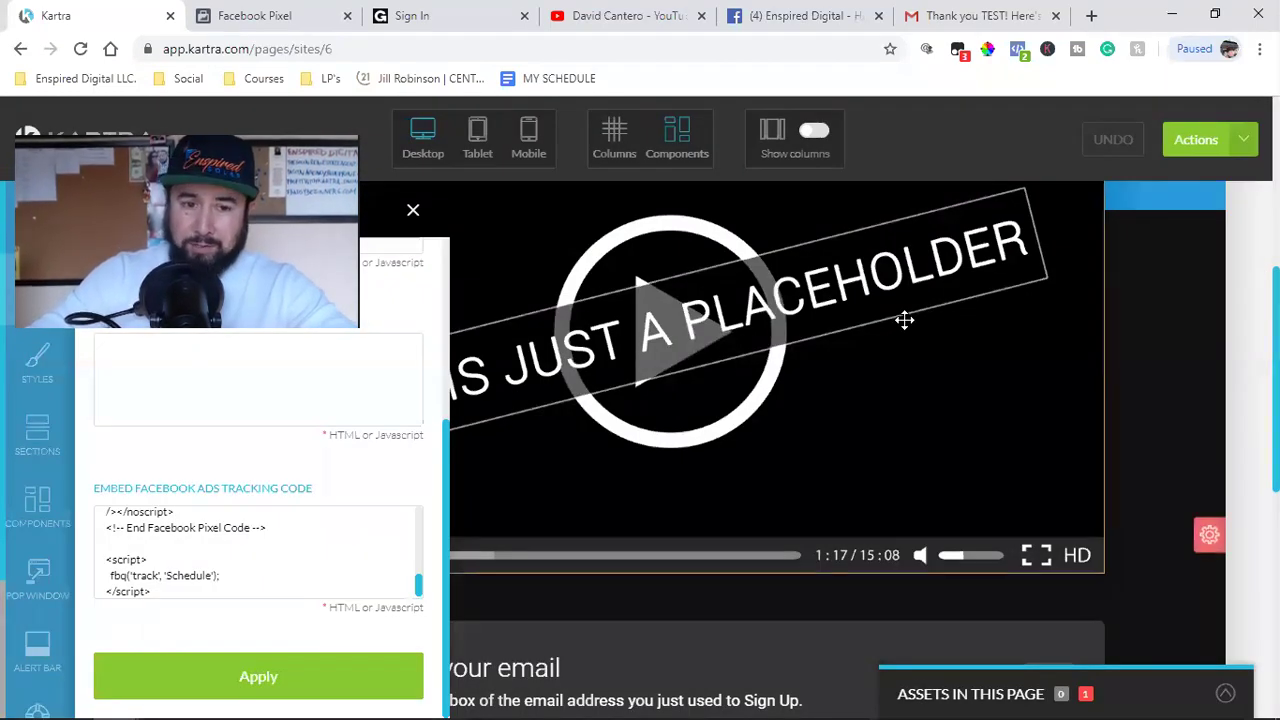
Step: Leave the page builder and return to the dashboard's pages list
{"action": "left_click", "coordinate": [1245, 145]}
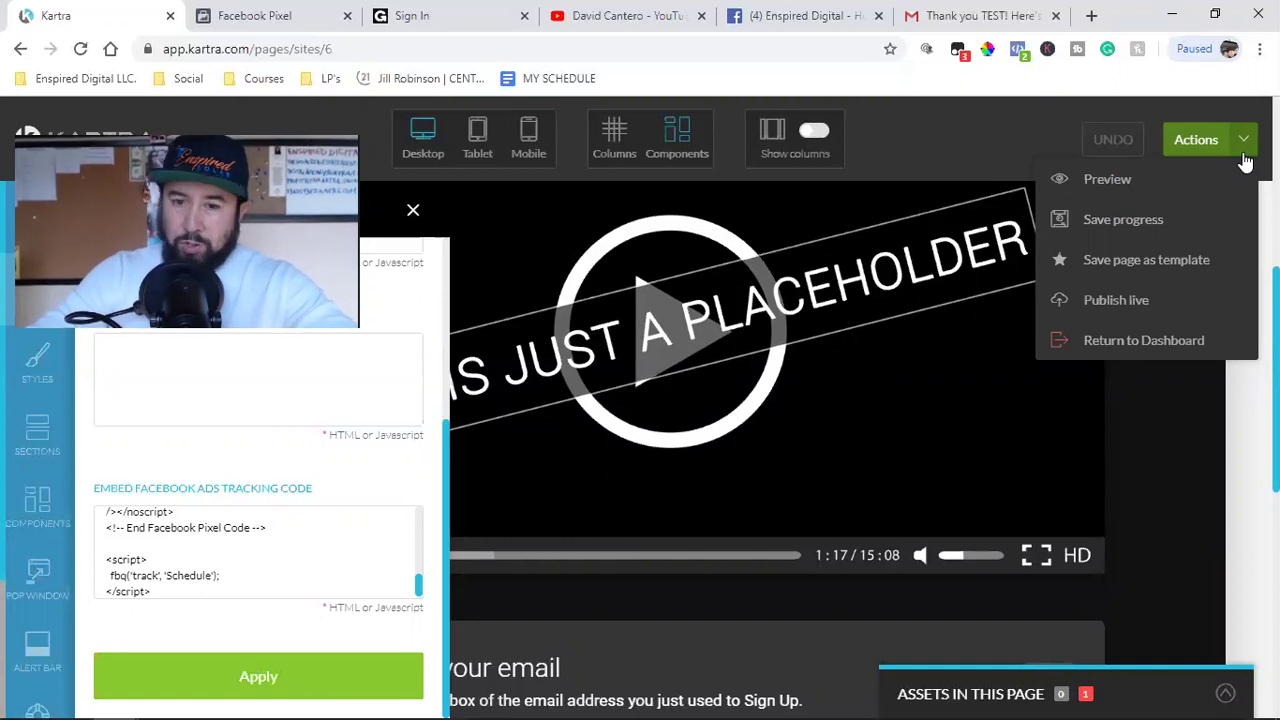
{"action": "left_click", "coordinate": [1096, 340]}
{"action": "left_click", "coordinate": [810, 171]}
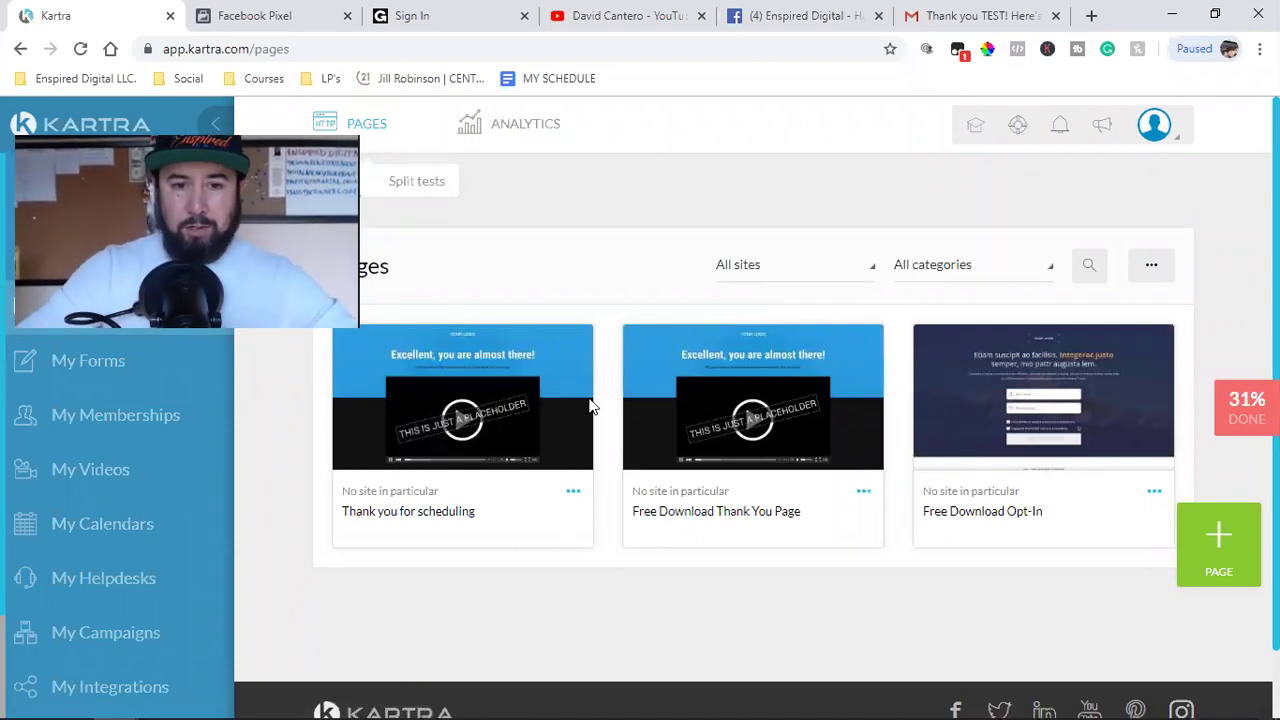
Step: Open the Appointments form for editing, keep its name and form fields, and proceed to its Confirmation settings
{"action": "mouse_move", "coordinate": [520, 400]}
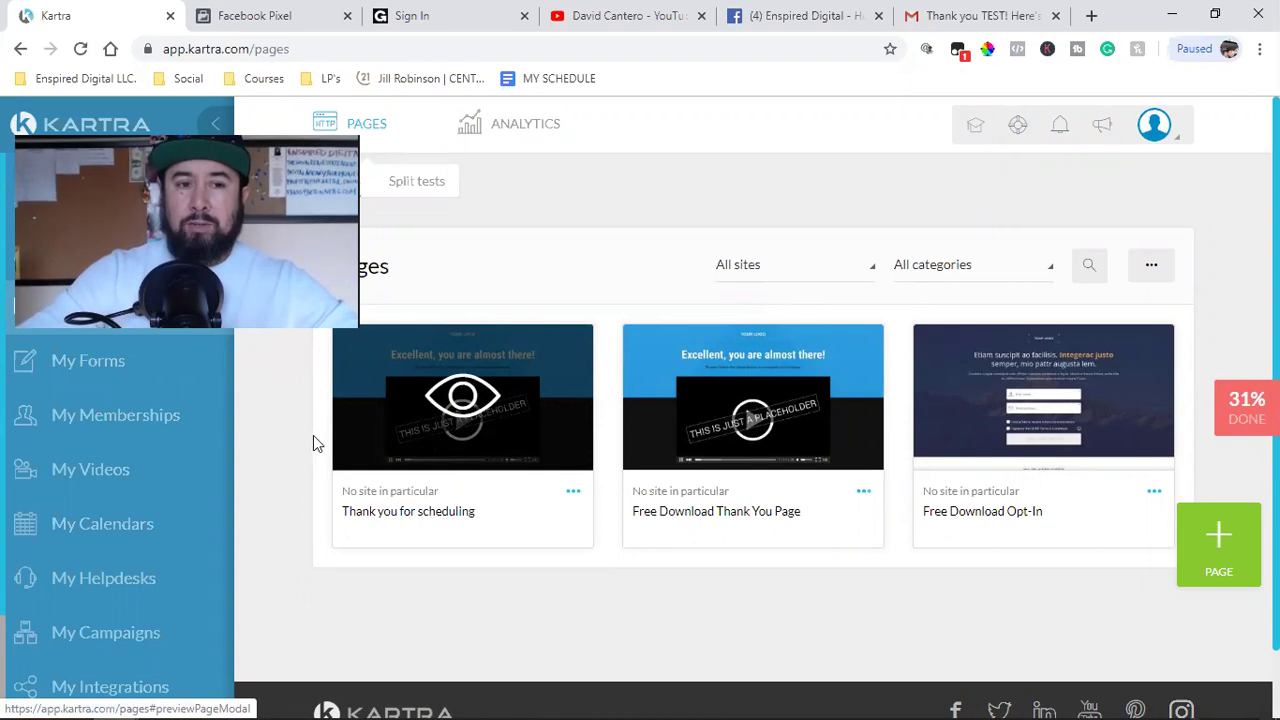
{"action": "left_click", "coordinate": [117, 370]}
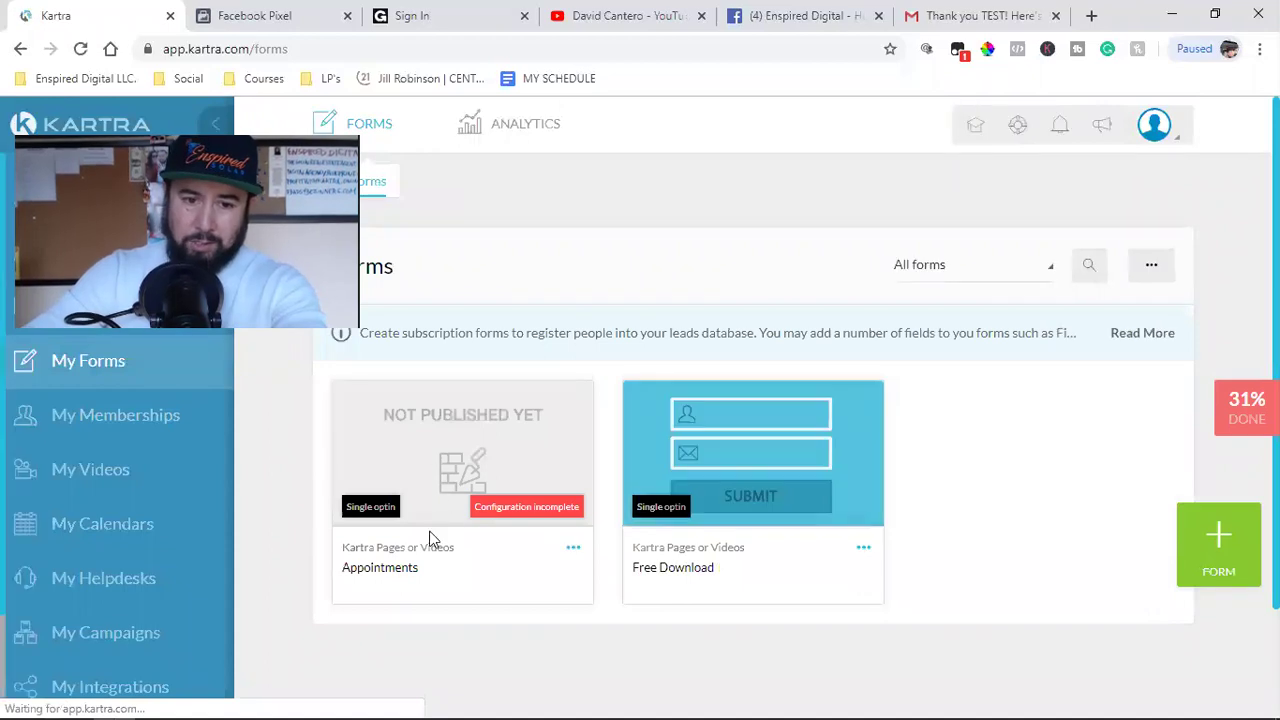
{"action": "left_click", "coordinate": [576, 550]}
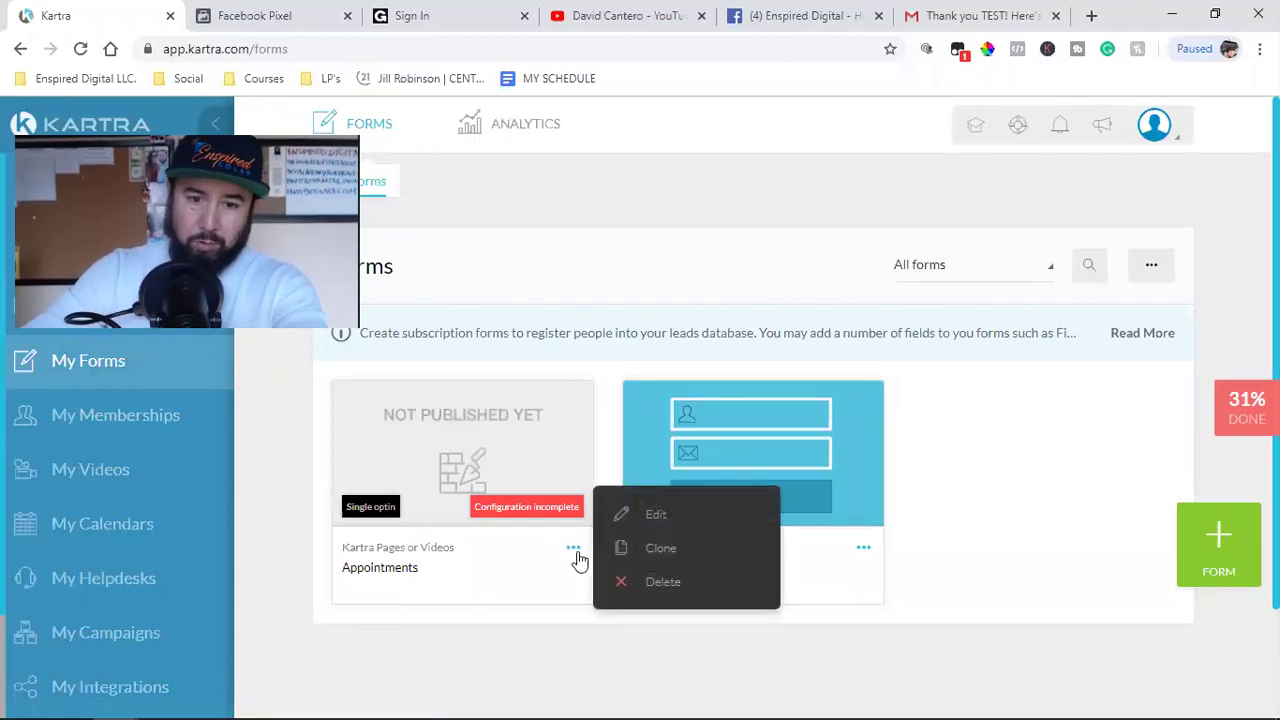
{"action": "left_click", "coordinate": [673, 528]}
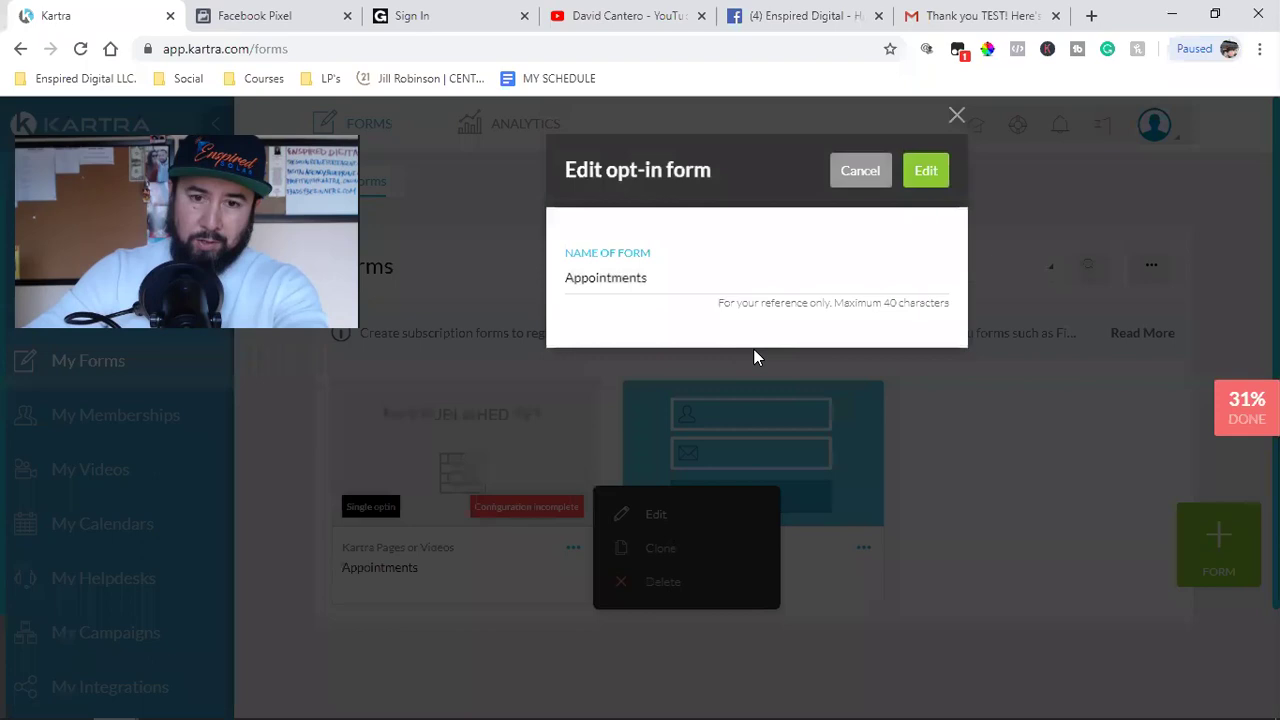
{"action": "left_click", "coordinate": [921, 170]}
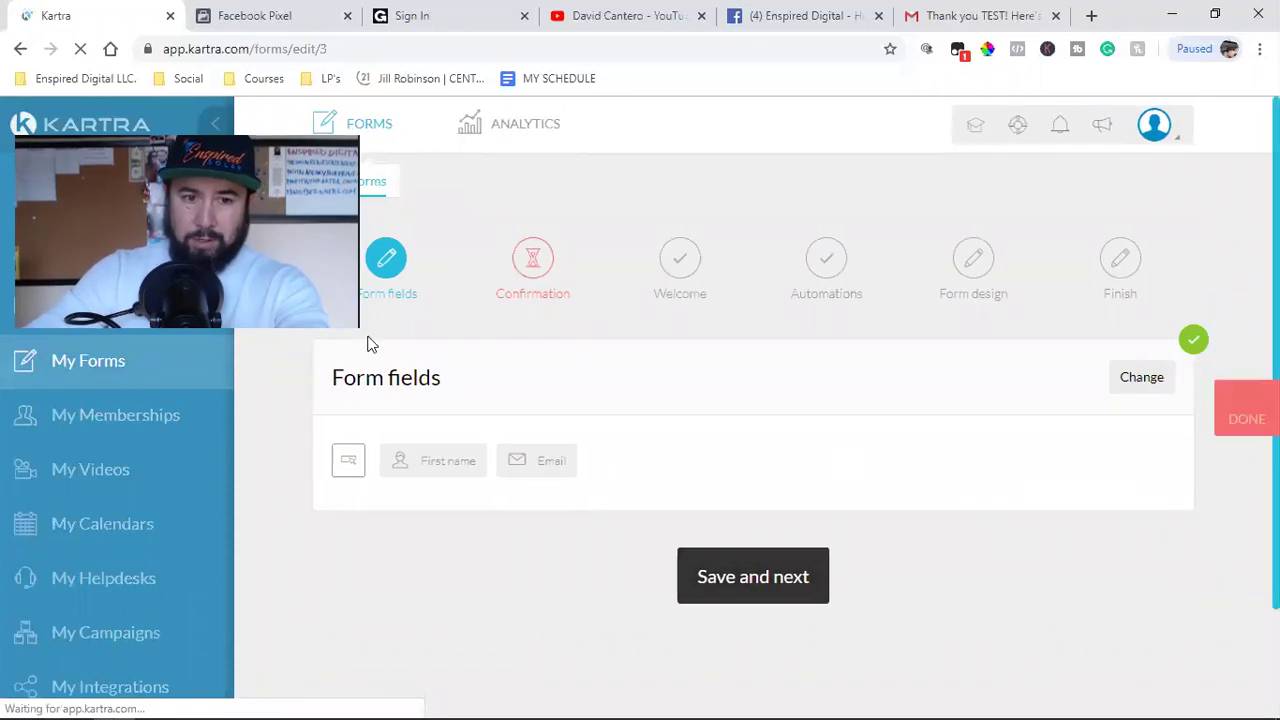
{"action": "left_click", "coordinate": [767, 580]}
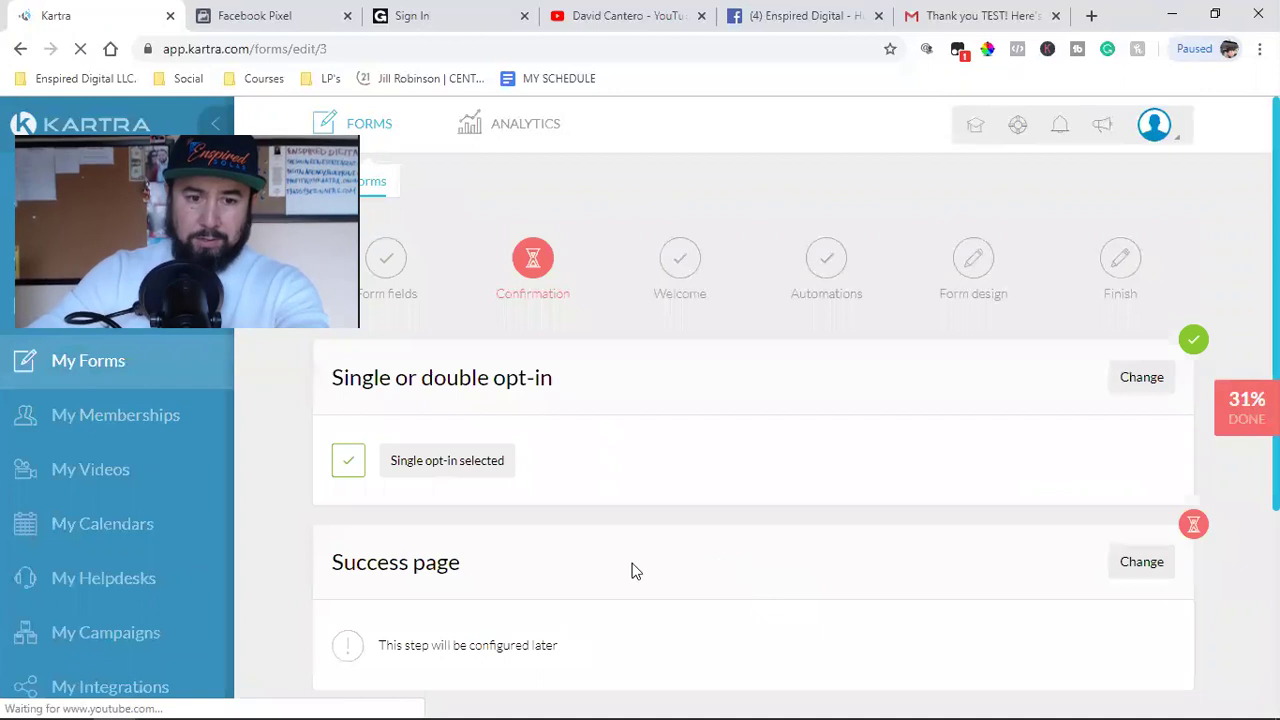
Step: Set the form's success page to the Kartra page "Thank you for scheduling" under "No site in particular" and save it
{"action": "scroll", "coordinate": [632, 571], "scroll_direction": "down", "scroll_amount": 2}
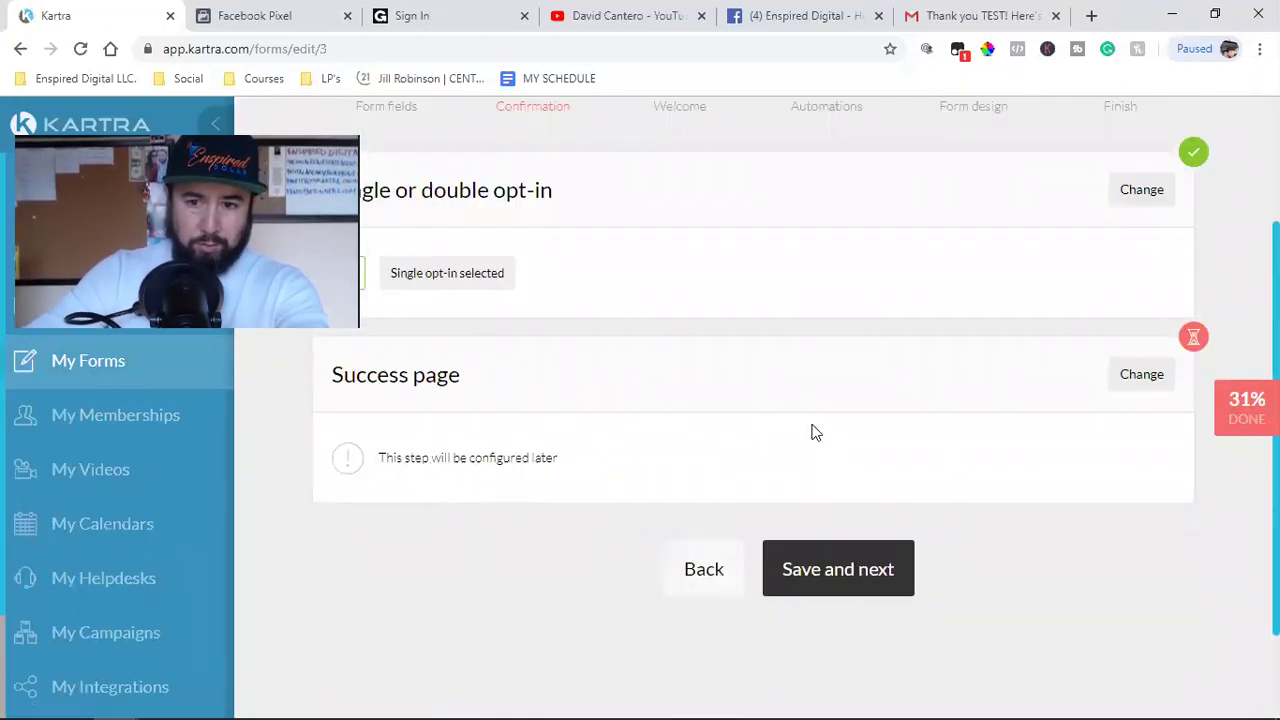
{"action": "left_click", "coordinate": [1127, 388]}
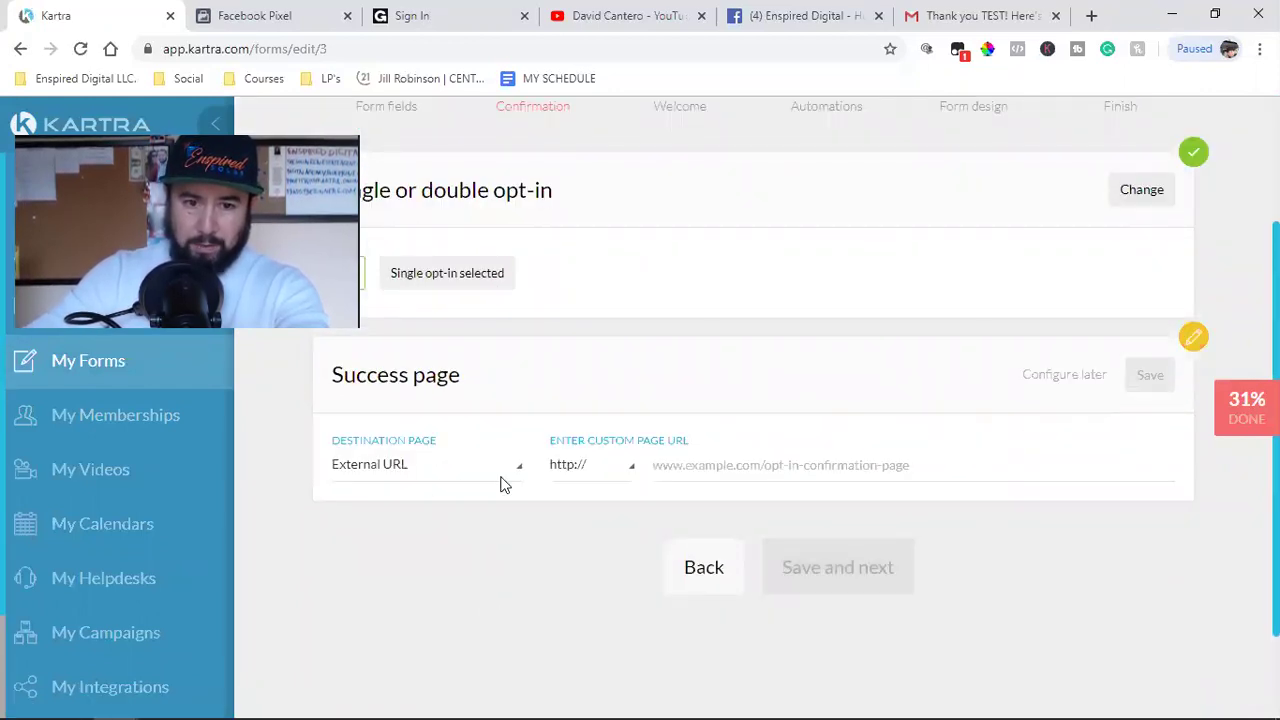
{"action": "left_click", "coordinate": [405, 470]}
{"action": "left_click", "coordinate": [410, 537]}
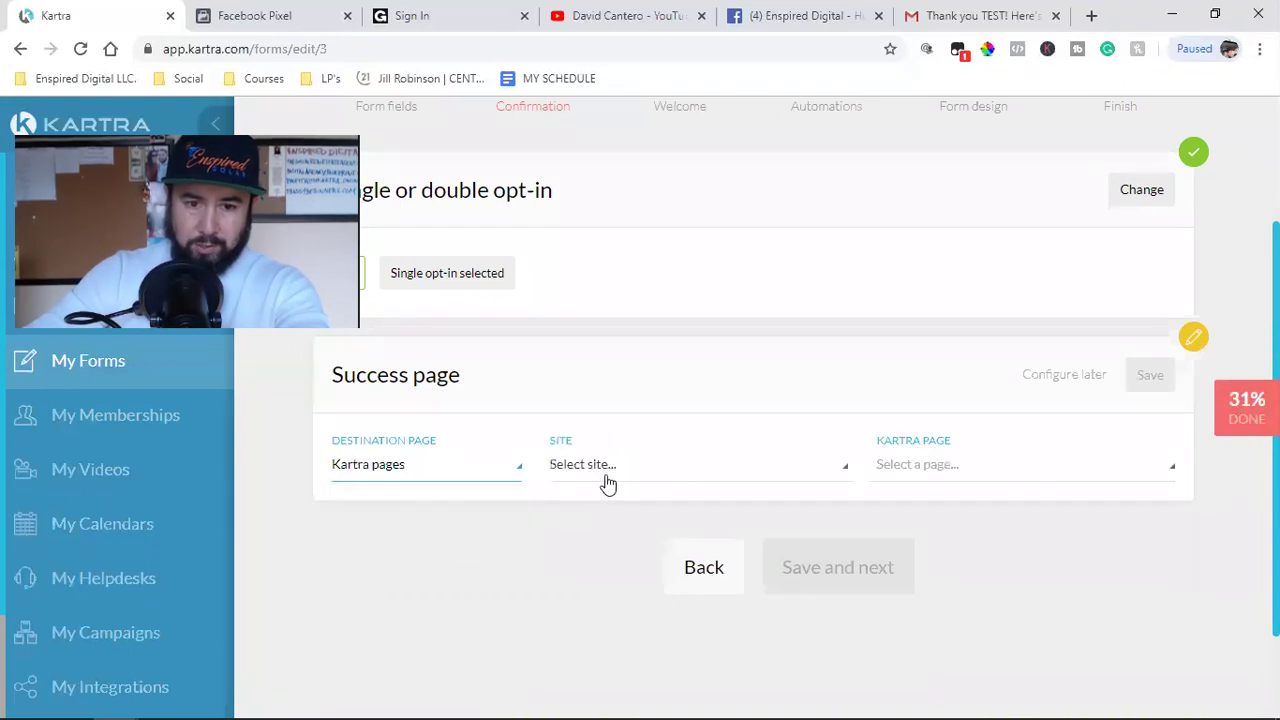
{"action": "left_click", "coordinate": [618, 470]}
{"action": "left_click", "coordinate": [604, 537]}
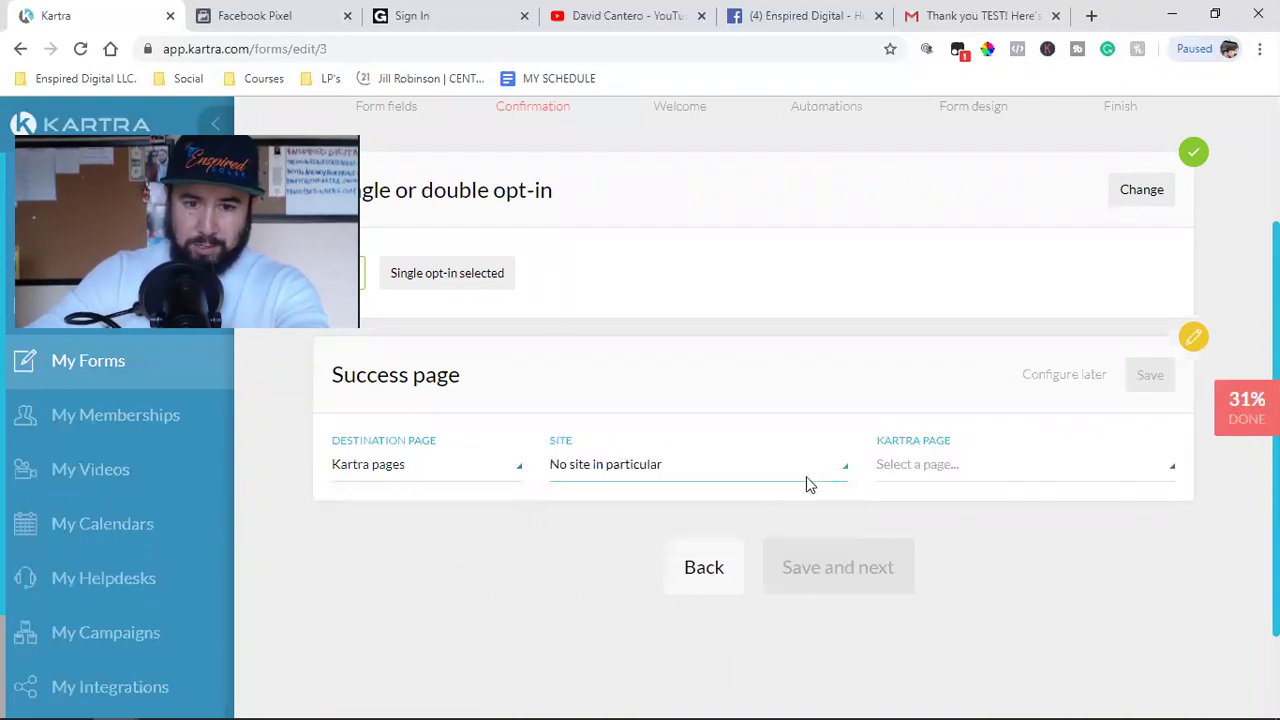
{"action": "left_click", "coordinate": [940, 468]}
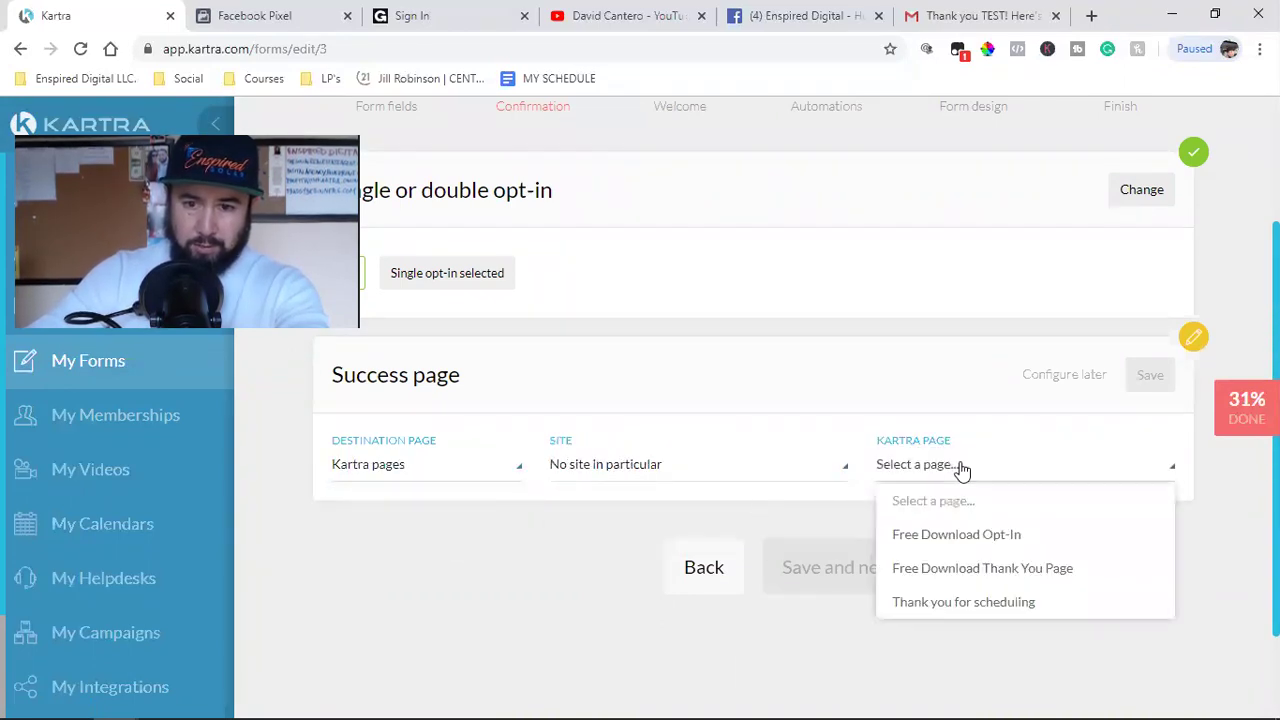
{"action": "left_click", "coordinate": [965, 603]}
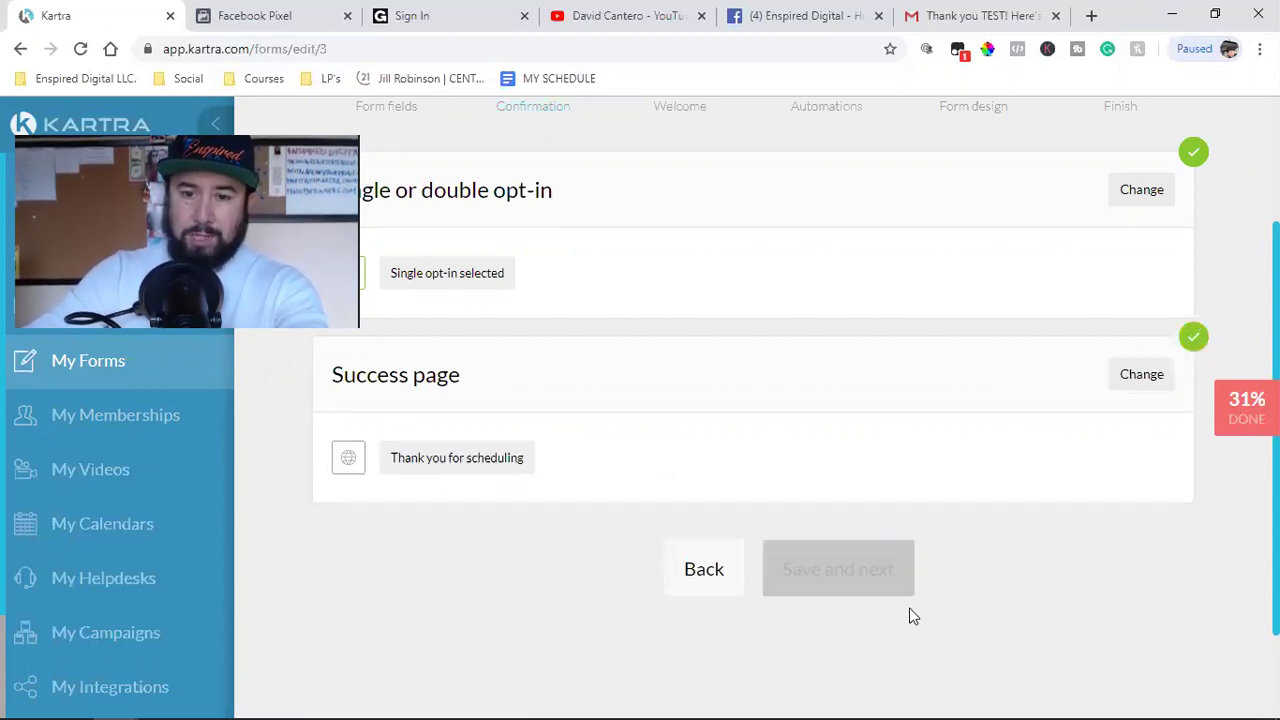
Step: Save the Appointments form's confirmation settings, keep its remaining welcome, automation and design settings, and finish the form setup
{"action": "left_click", "coordinate": [824, 567]}
{"action": "left_click", "coordinate": [824, 568]}
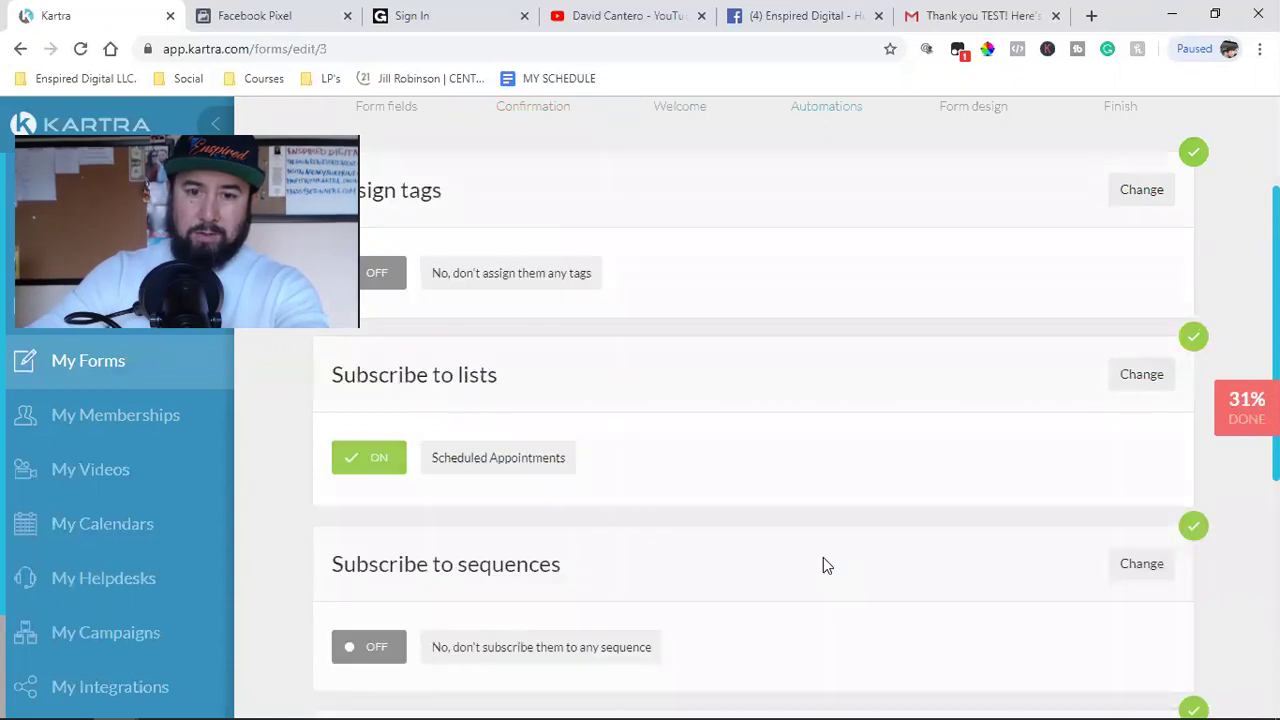
{"action": "scroll", "coordinate": [805, 586], "scroll_direction": "down", "scroll_amount": 5}
{"action": "left_click", "coordinate": [845, 428]}
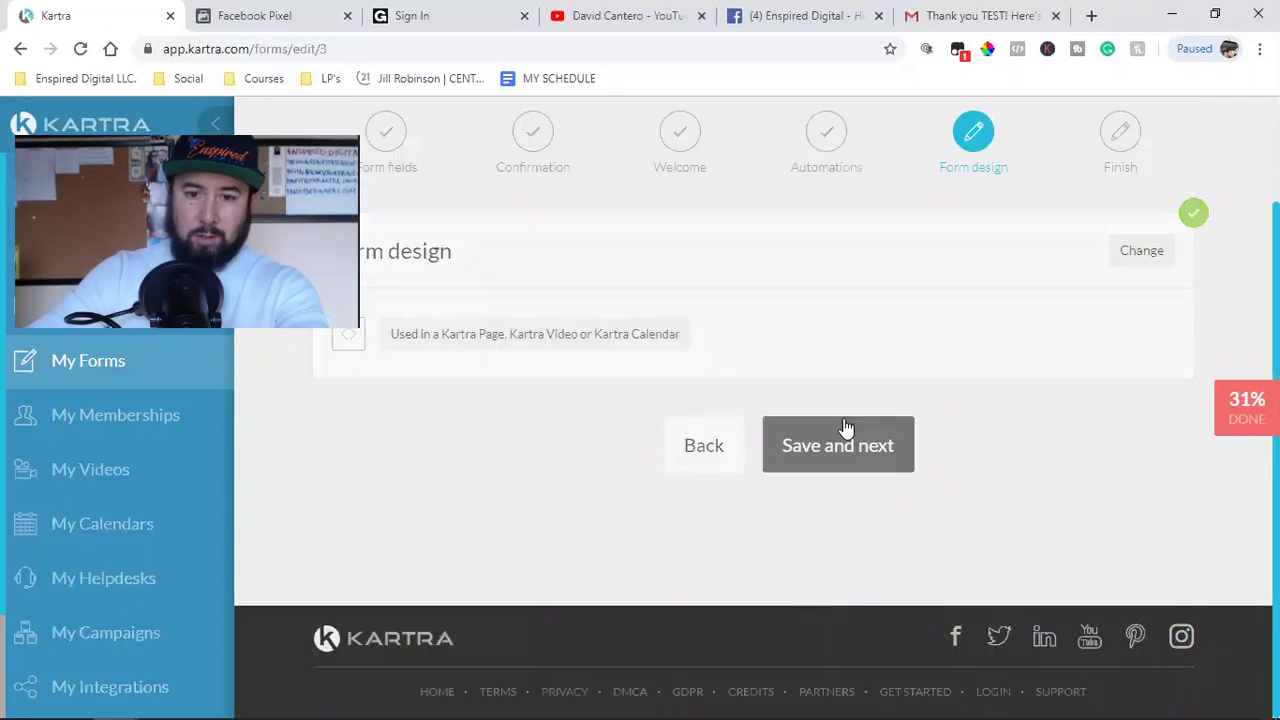
{"action": "left_click", "coordinate": [846, 446]}
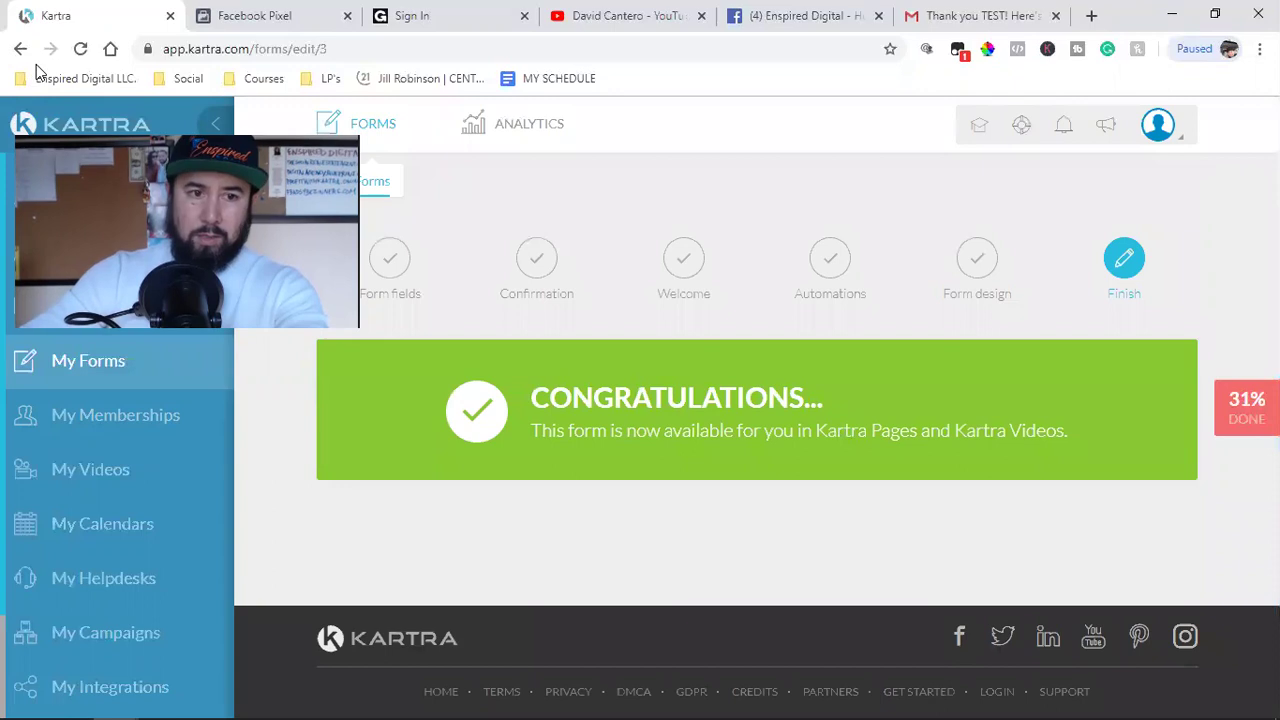
Step: Go to the communications lists and examine the Scheduled Appointments and Free Download entries
{"action": "left_click", "coordinate": [170, 254]}
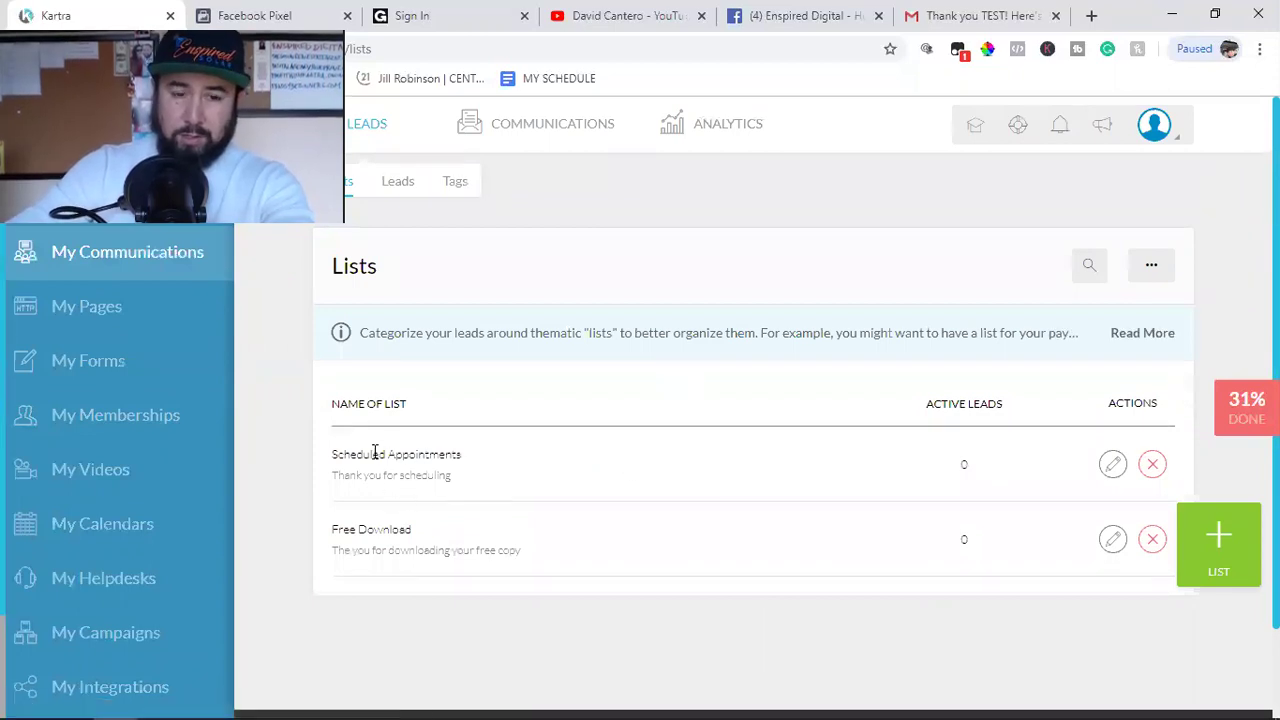
{"action": "triple_click", "coordinate": [372, 455]}
{"action": "left_click", "coordinate": [376, 532]}
{"action": "triple_click", "coordinate": [376, 532]}
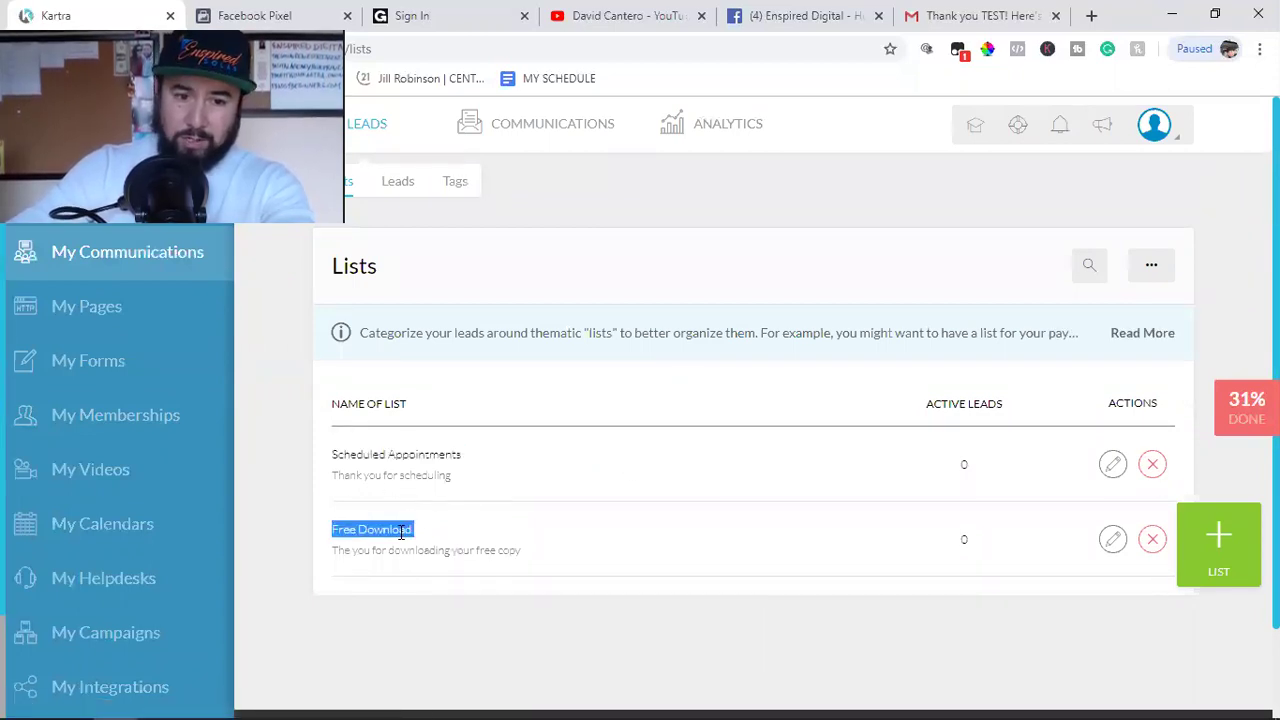
{"action": "left_click", "coordinate": [420, 621]}
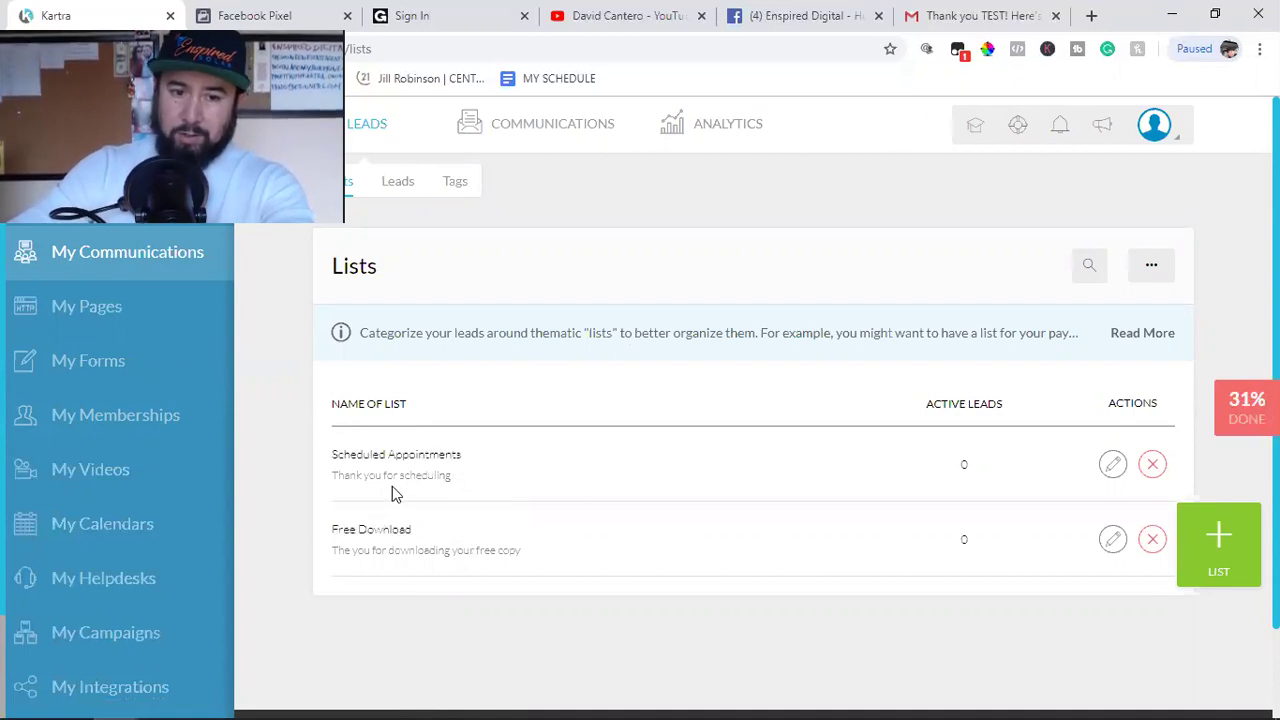
Step: Start a new communication sequence and name it "Free Download"
{"action": "mouse_move", "coordinate": [530, 140]}
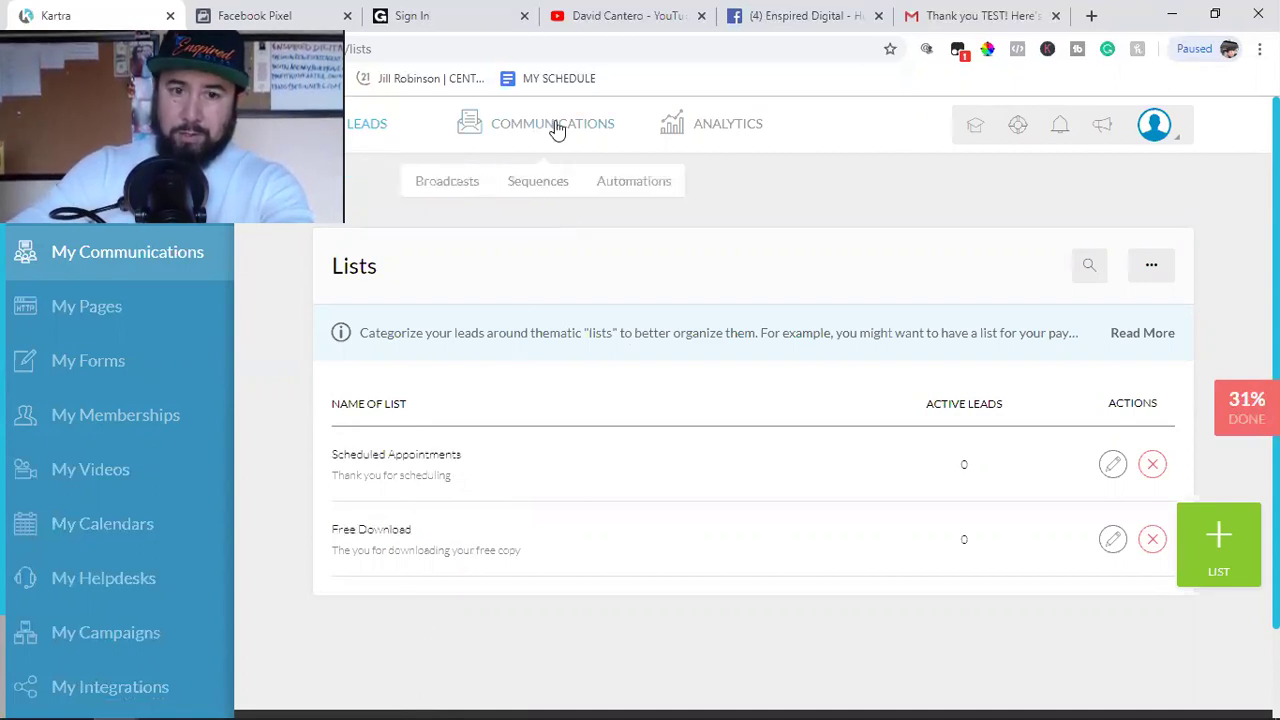
{"action": "left_click", "coordinate": [541, 184]}
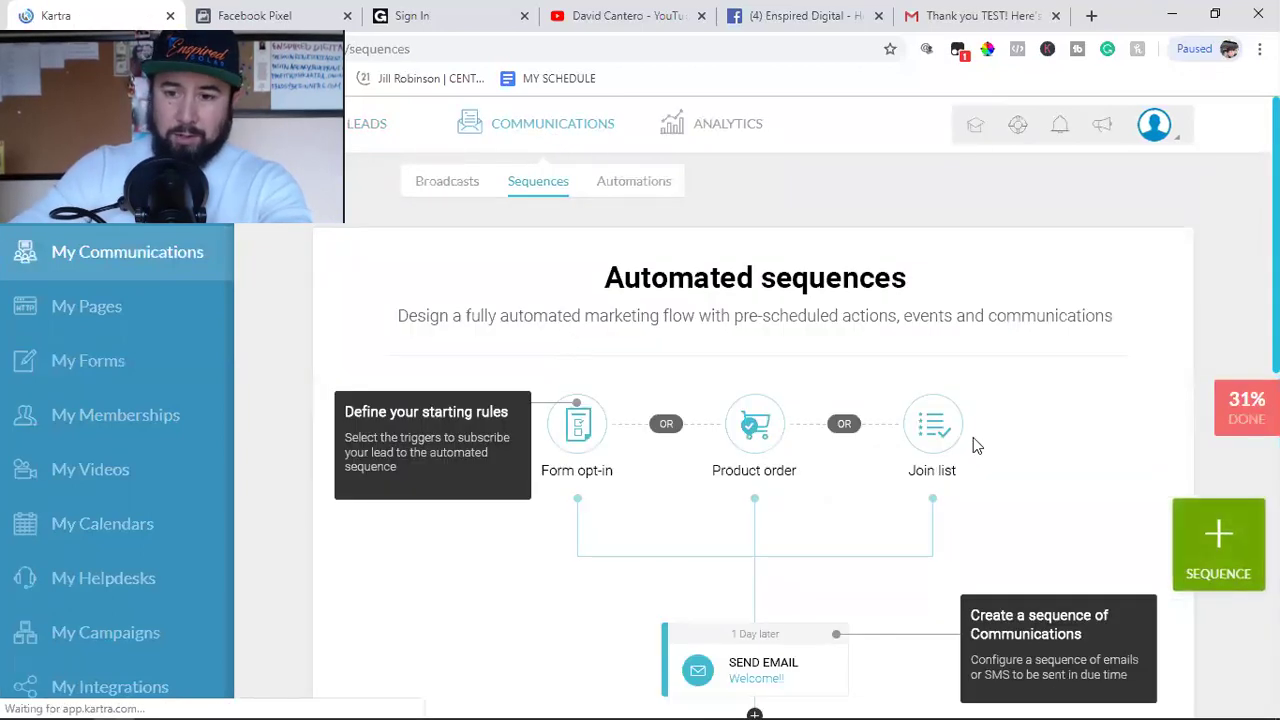
{"action": "left_click", "coordinate": [1219, 556]}
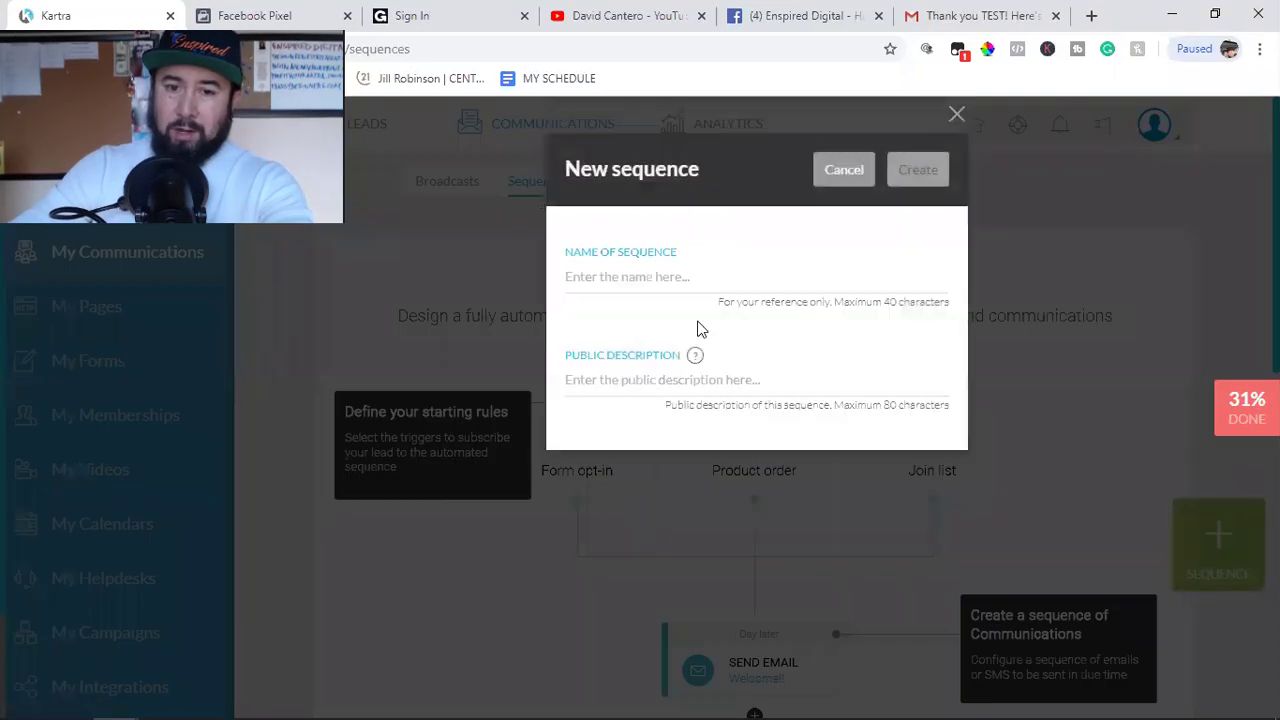
{"action": "left_click", "coordinate": [602, 280]}
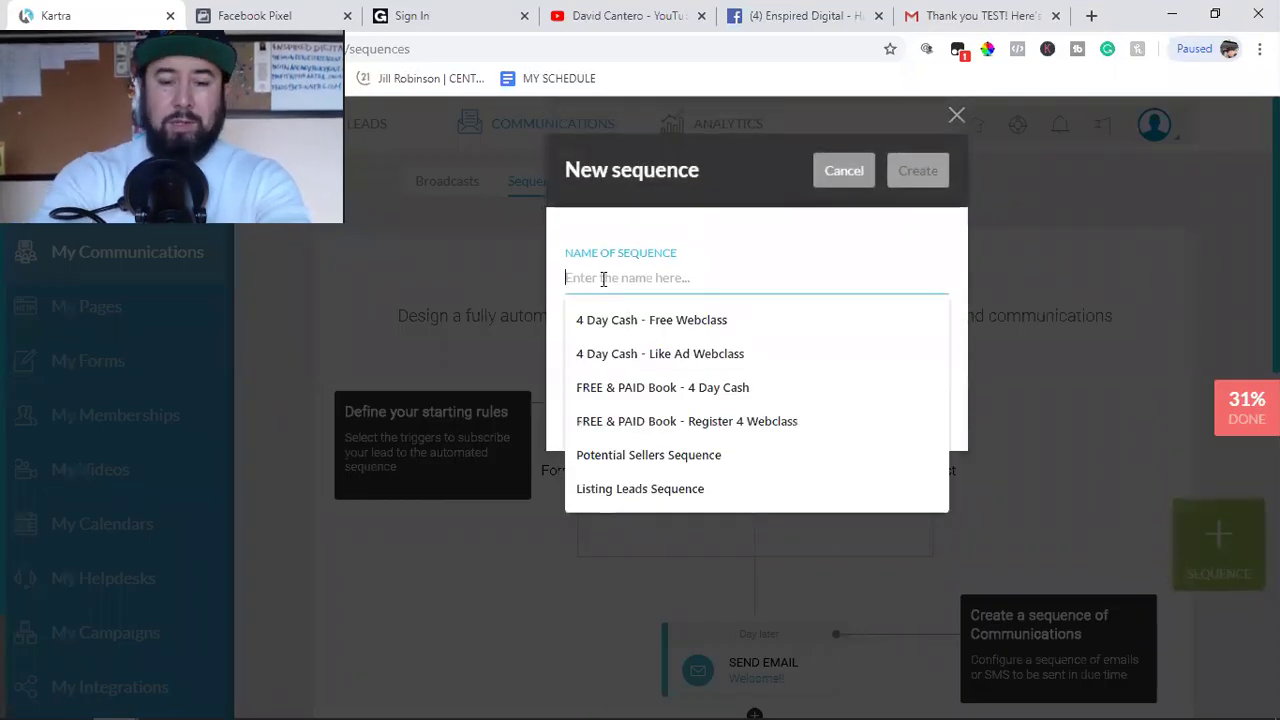
{"action": "type", "text": "Free "}
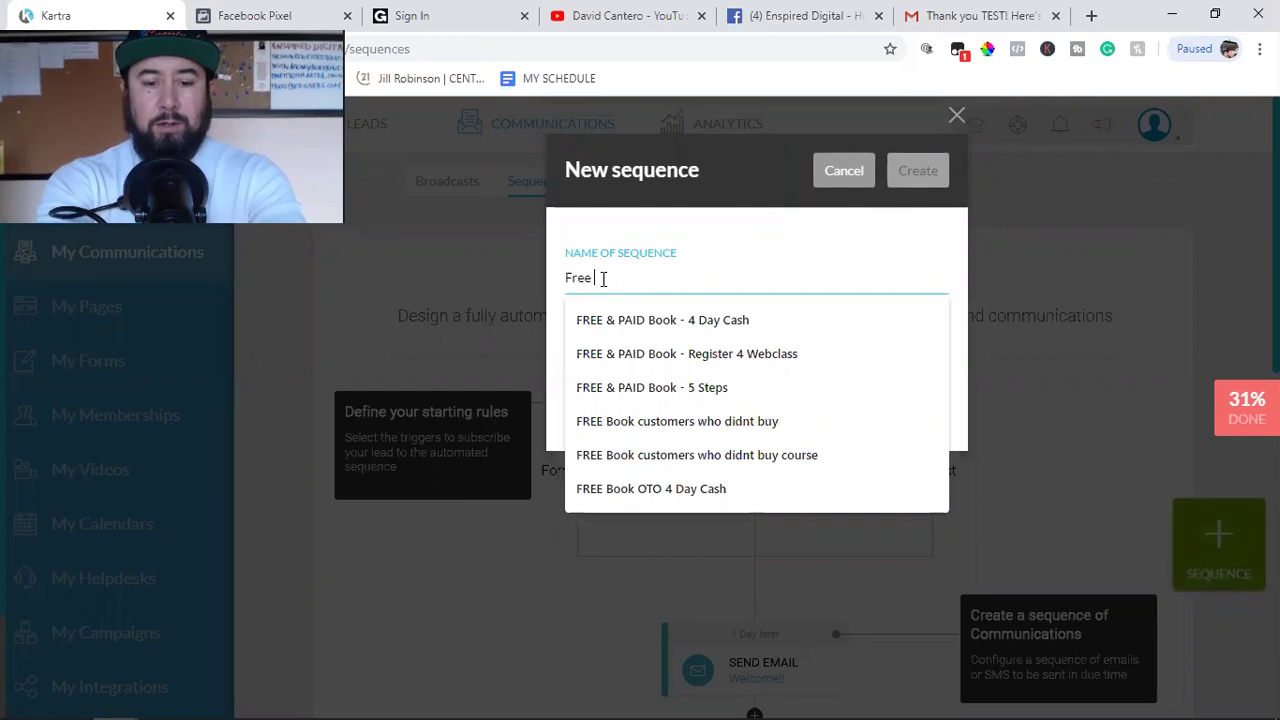
{"action": "type", "text": "Dpwna"}
{"action": "type", "text": "loa"}
{"action": "key", "text": "BackSpace"}
{"action": "key", "text": "BackSpace"}
{"action": "type", "text": "paoad"}
Step: Set the sequence's public description to "Thank You For Downloading Your Free PDF" and create the sequence
{"action": "left_click", "coordinate": [654, 382]}
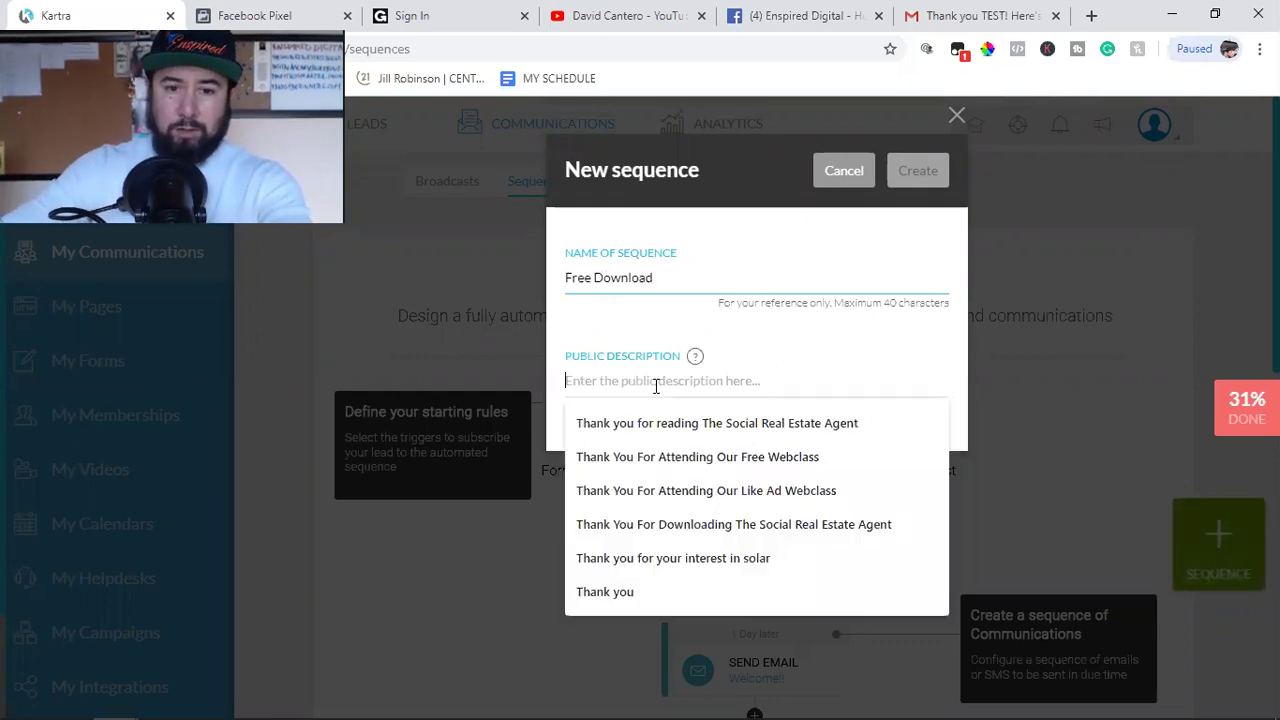
{"action": "type", "text": "Thank you "}
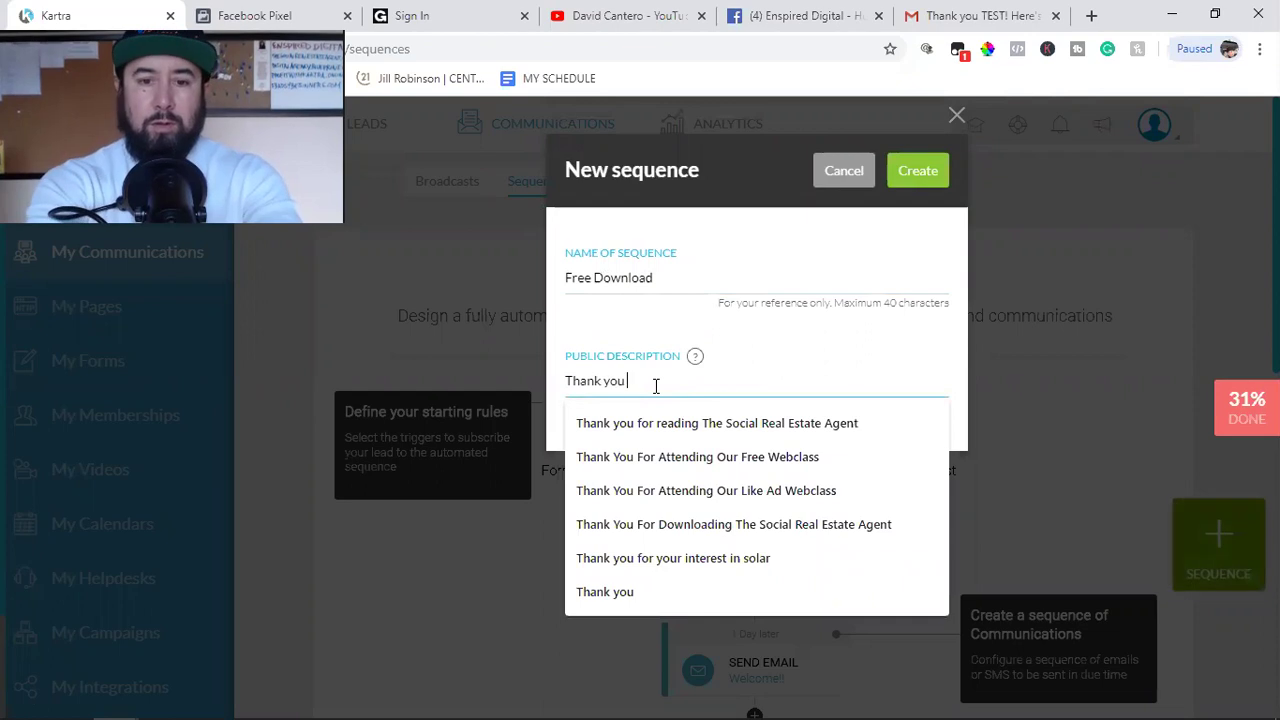
{"action": "type", "text": "for s"}
{"action": "key", "text": "BackSpace"}
{"action": "type", "text": "ding Your Free PDF"}
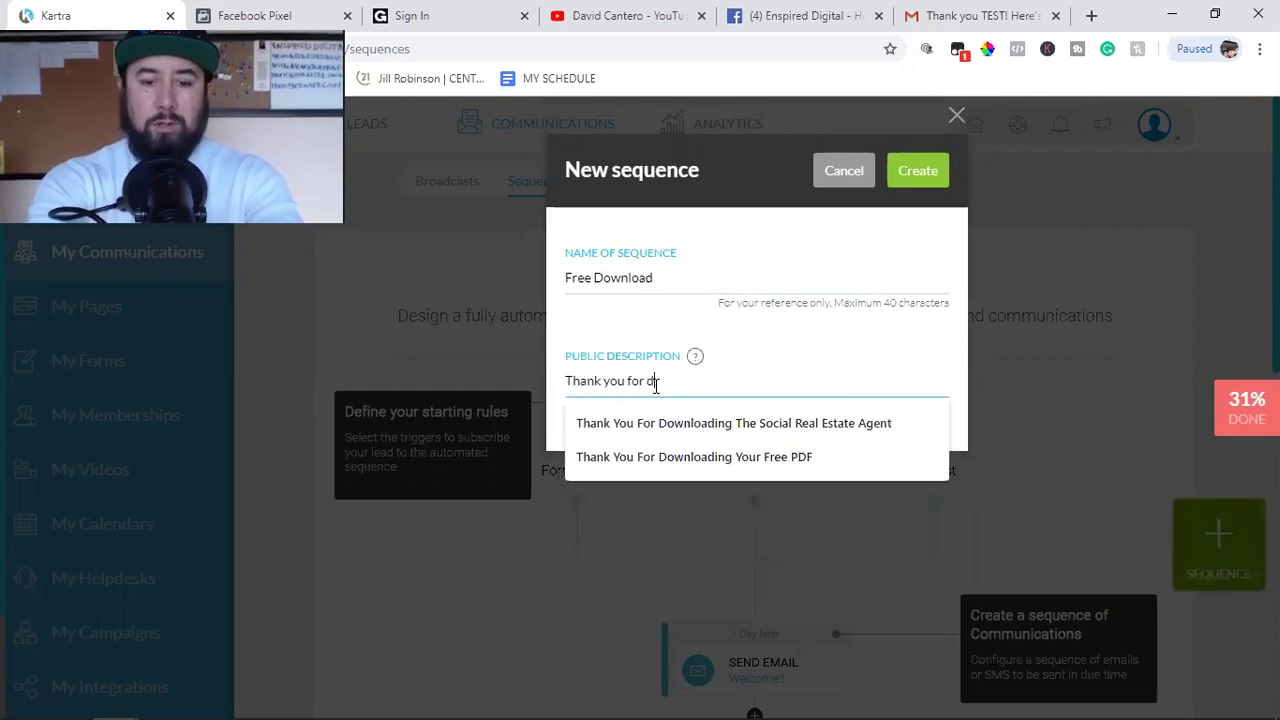
{"action": "left_click", "coordinate": [736, 462]}
{"action": "left_click", "coordinate": [910, 178]}
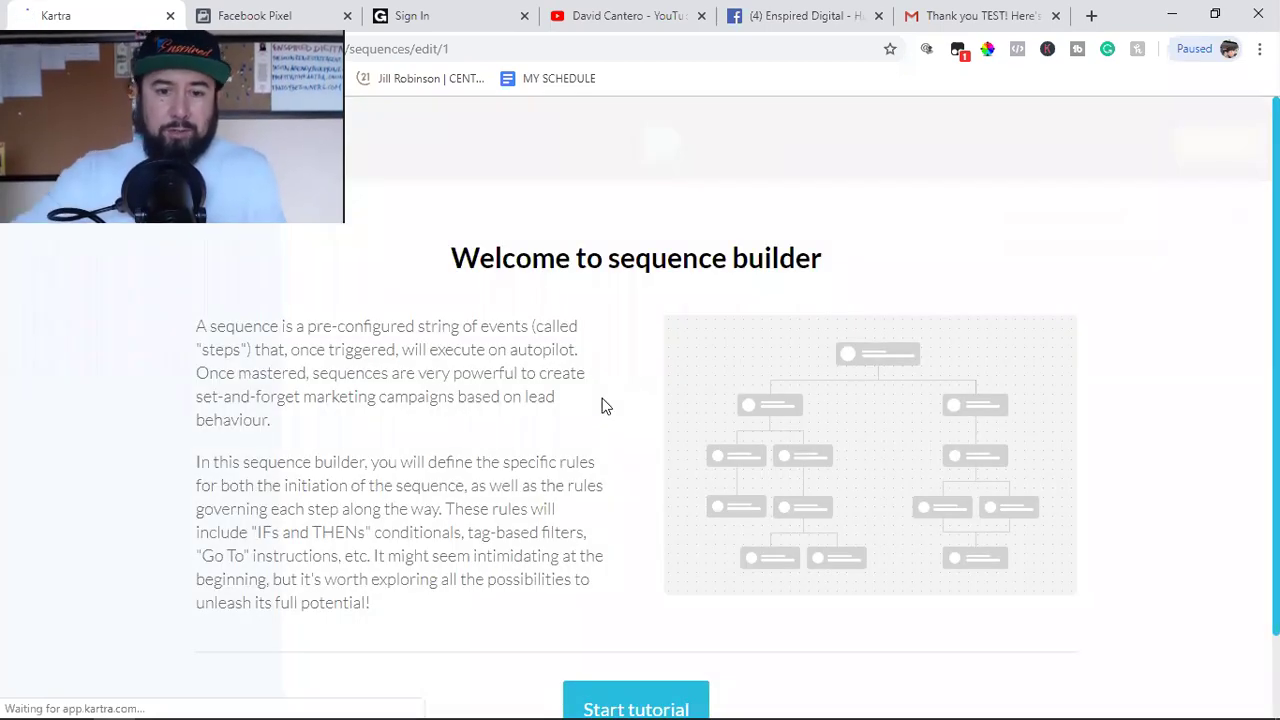
Step: Start the sequence builder's introductory tutorial and advance past its Starting rules page
{"action": "scroll", "coordinate": [714, 600], "scroll_direction": "down", "scroll_amount": 1}
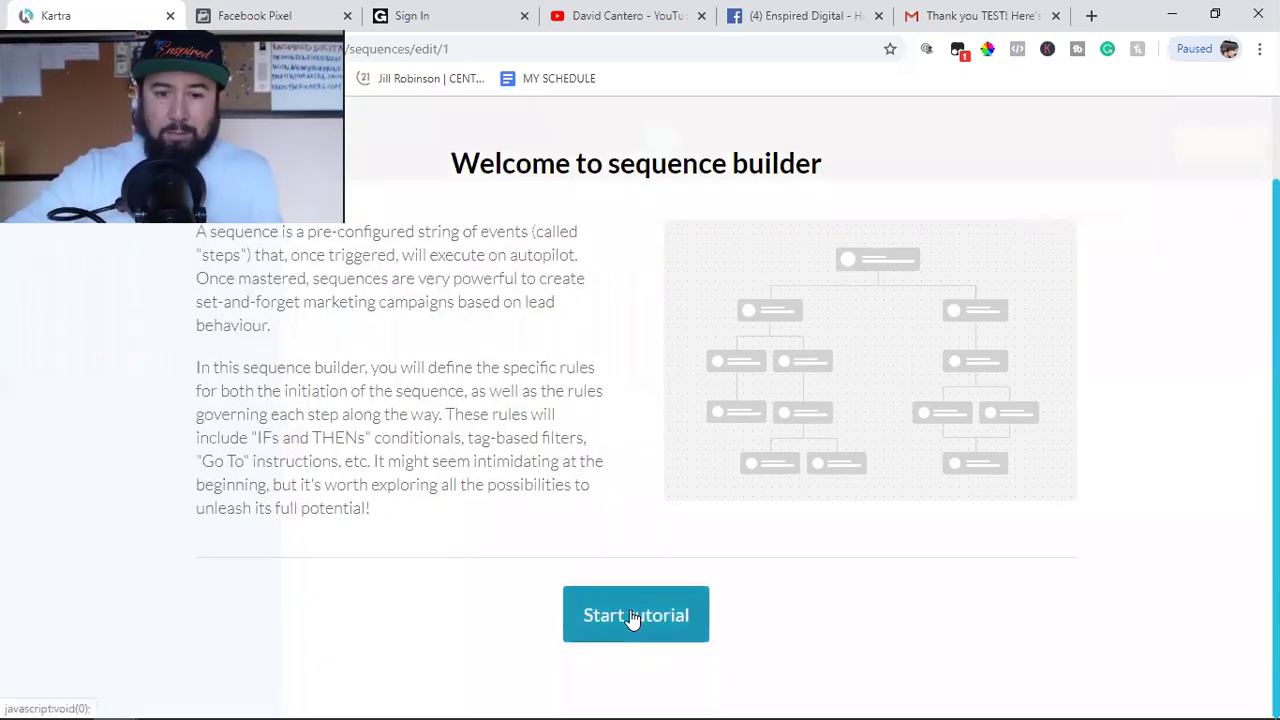
{"action": "left_click", "coordinate": [631, 617]}
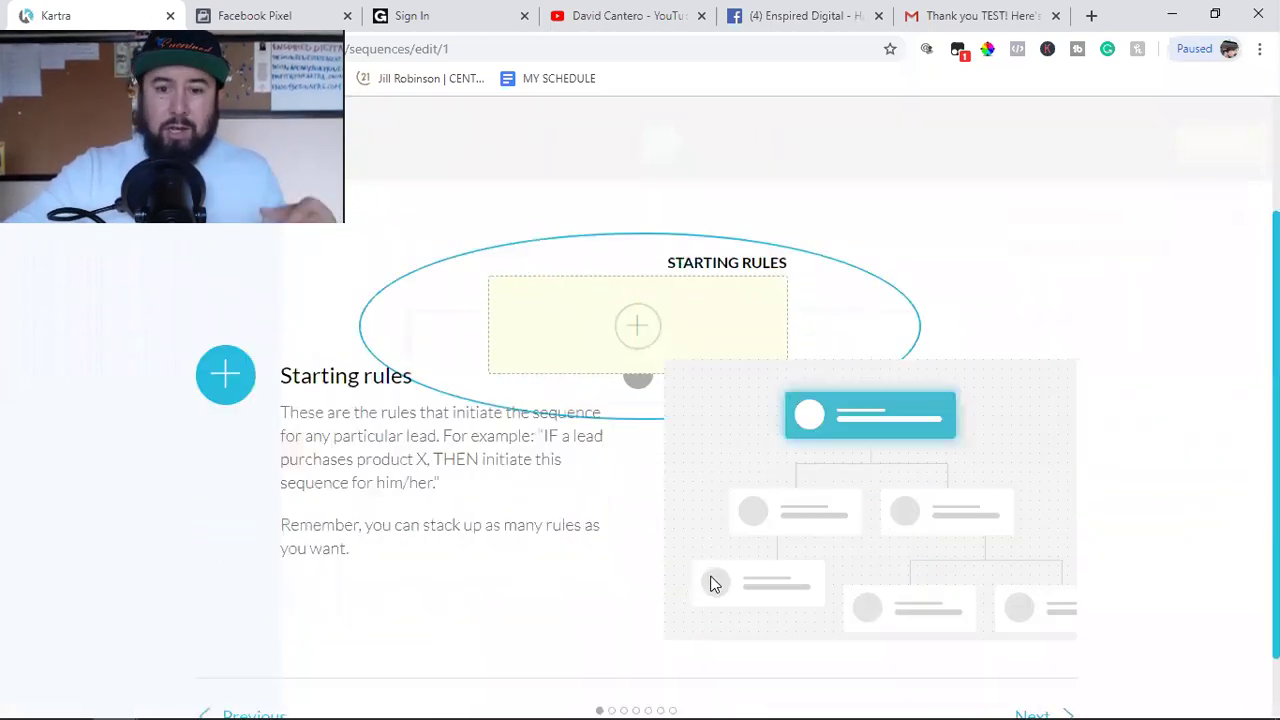
{"action": "left_click", "coordinate": [1035, 640]}
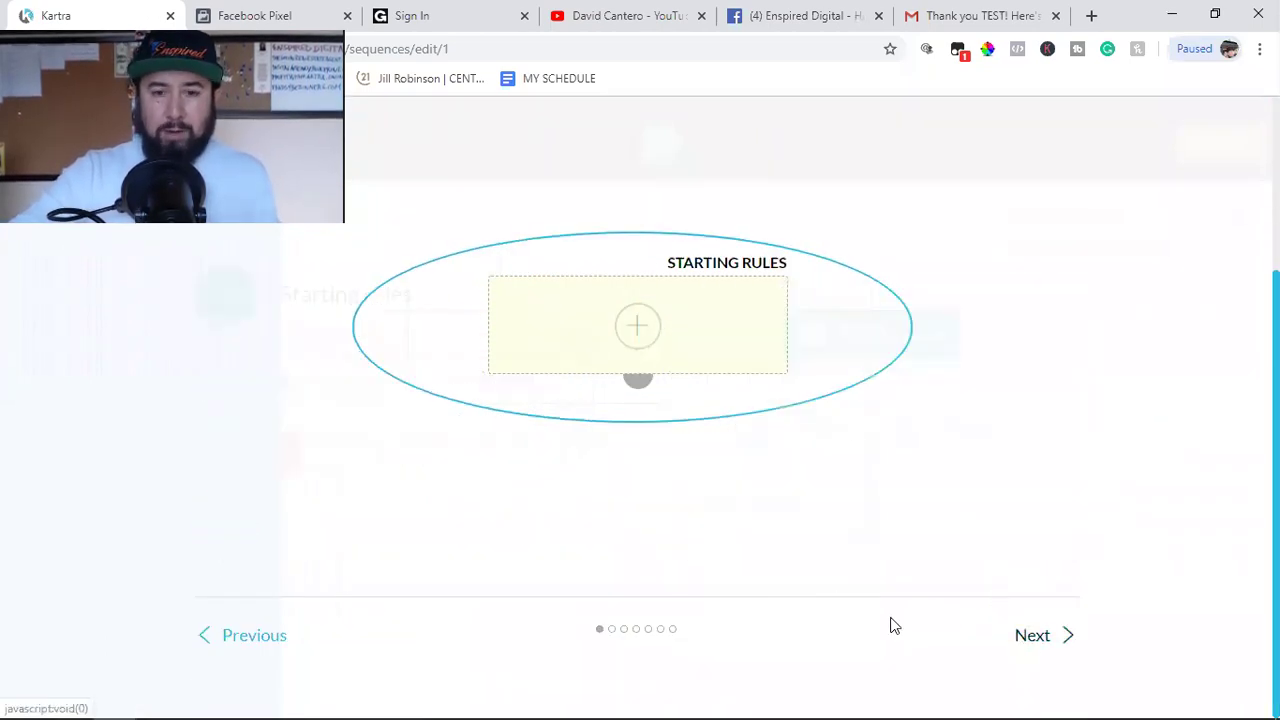
{"action": "scroll", "coordinate": [881, 617], "scroll_direction": "down", "scroll_amount": 1}
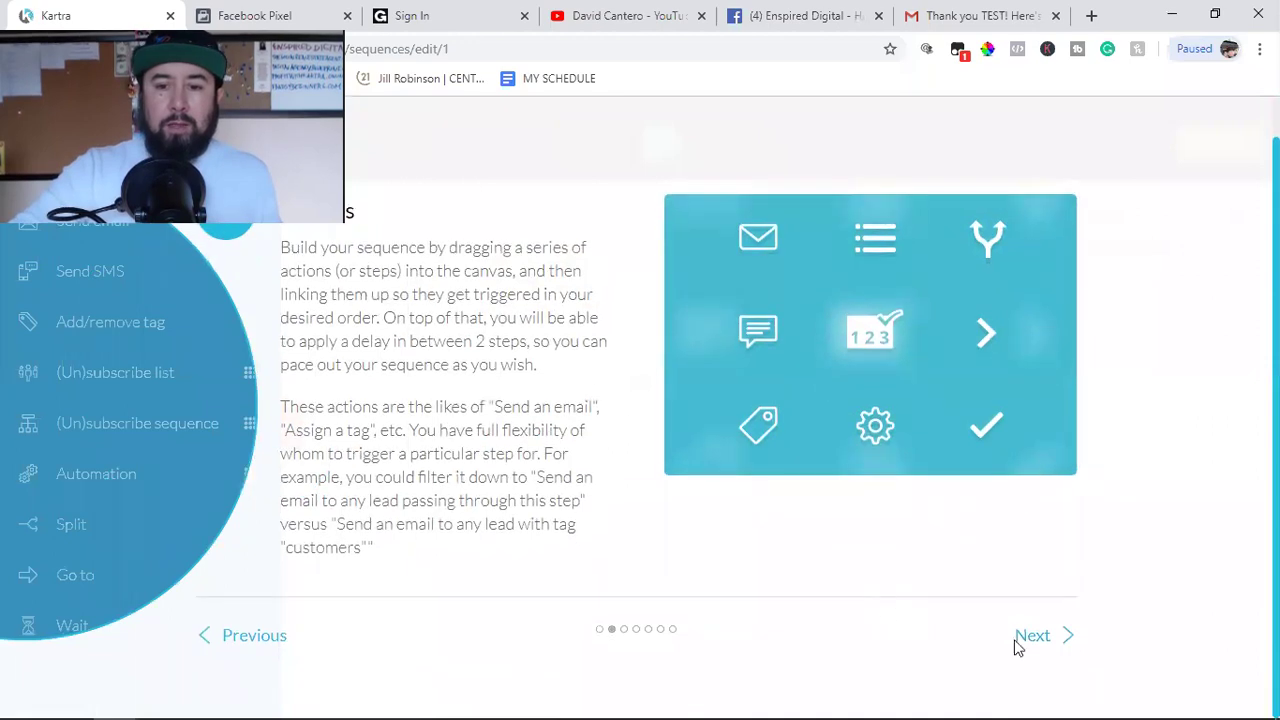
Step: Page through the rest of the sequence builder tutorial and get started on the empty canvas
{"action": "left_click", "coordinate": [1040, 640]}
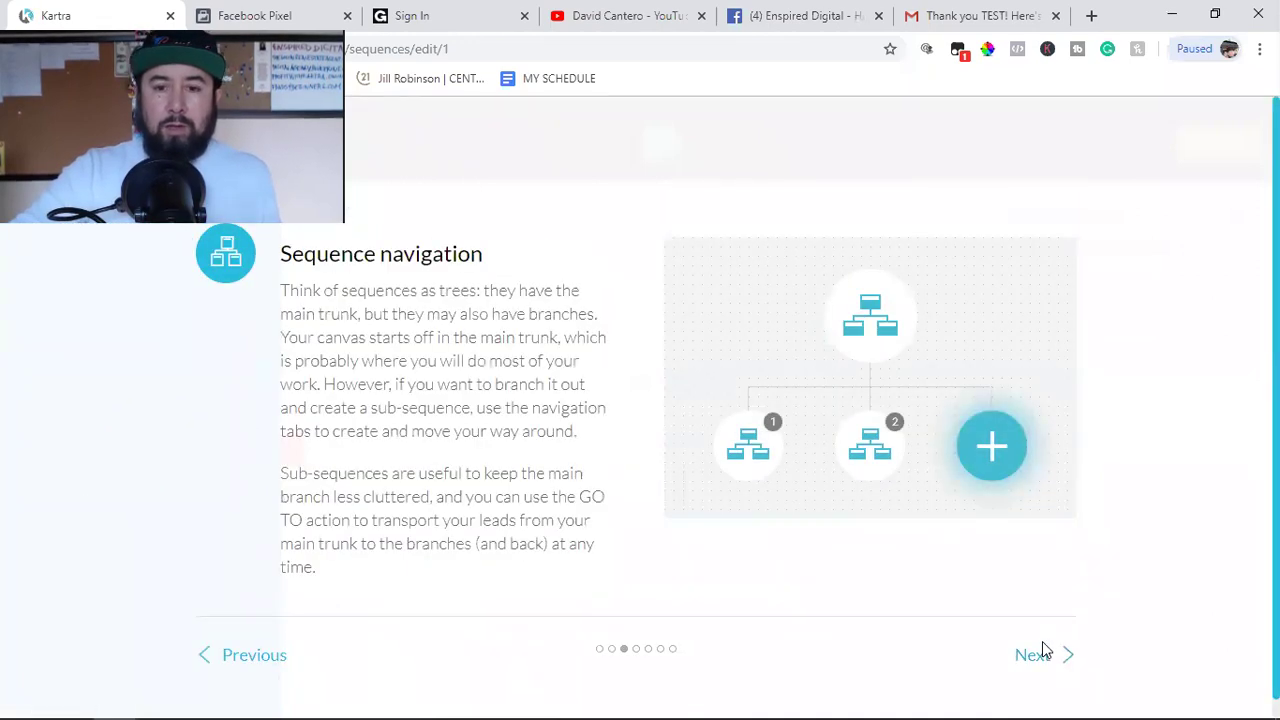
{"action": "left_click", "coordinate": [1038, 658]}
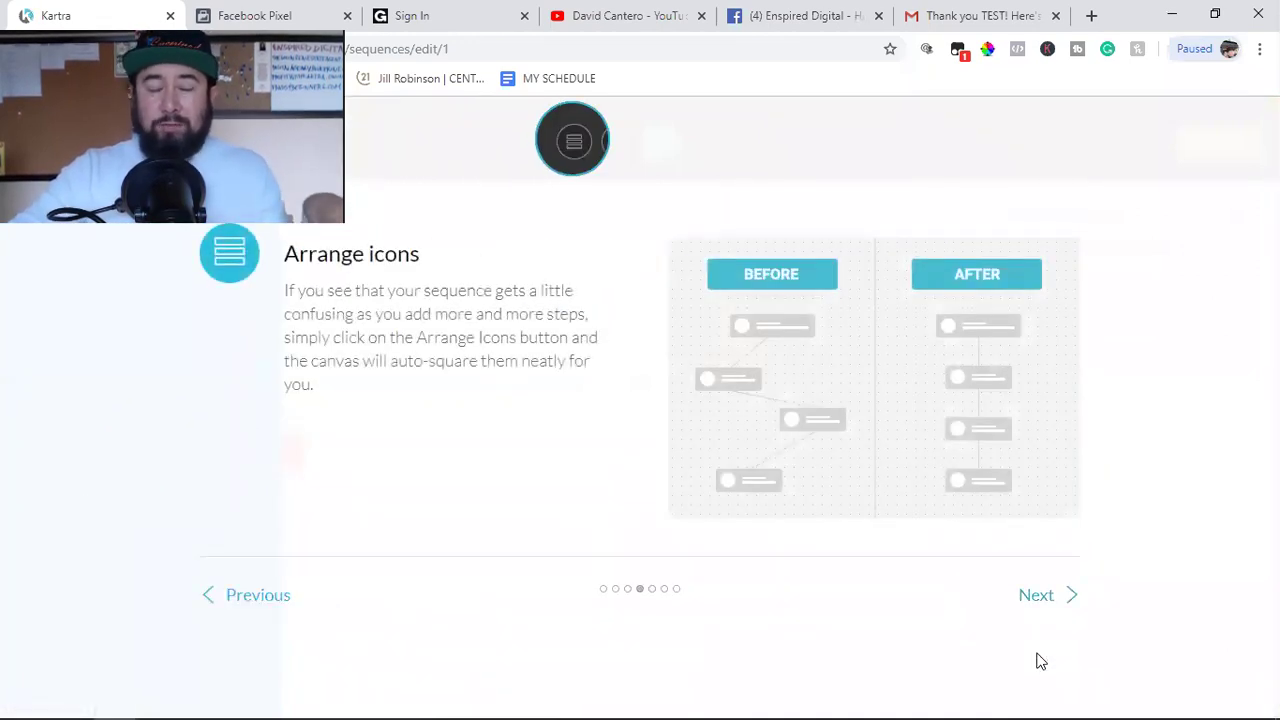
{"action": "left_click", "coordinate": [1030, 602]}
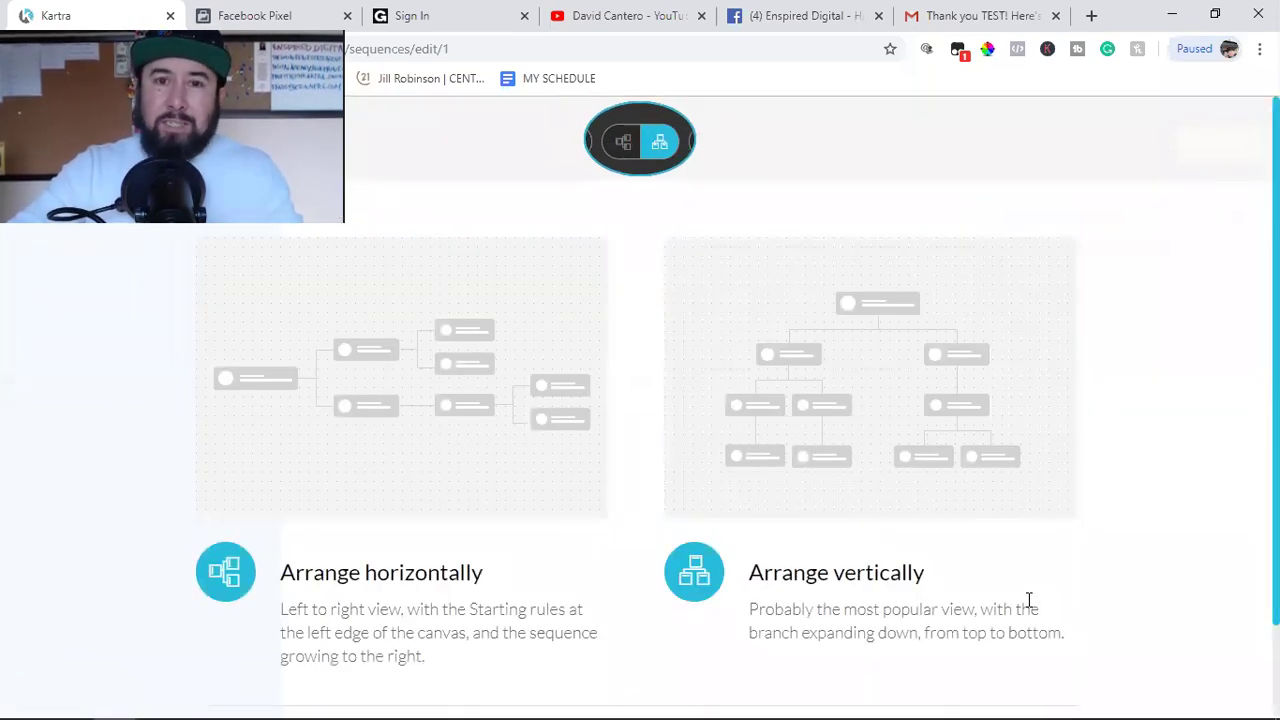
{"action": "left_click", "coordinate": [1031, 637]}
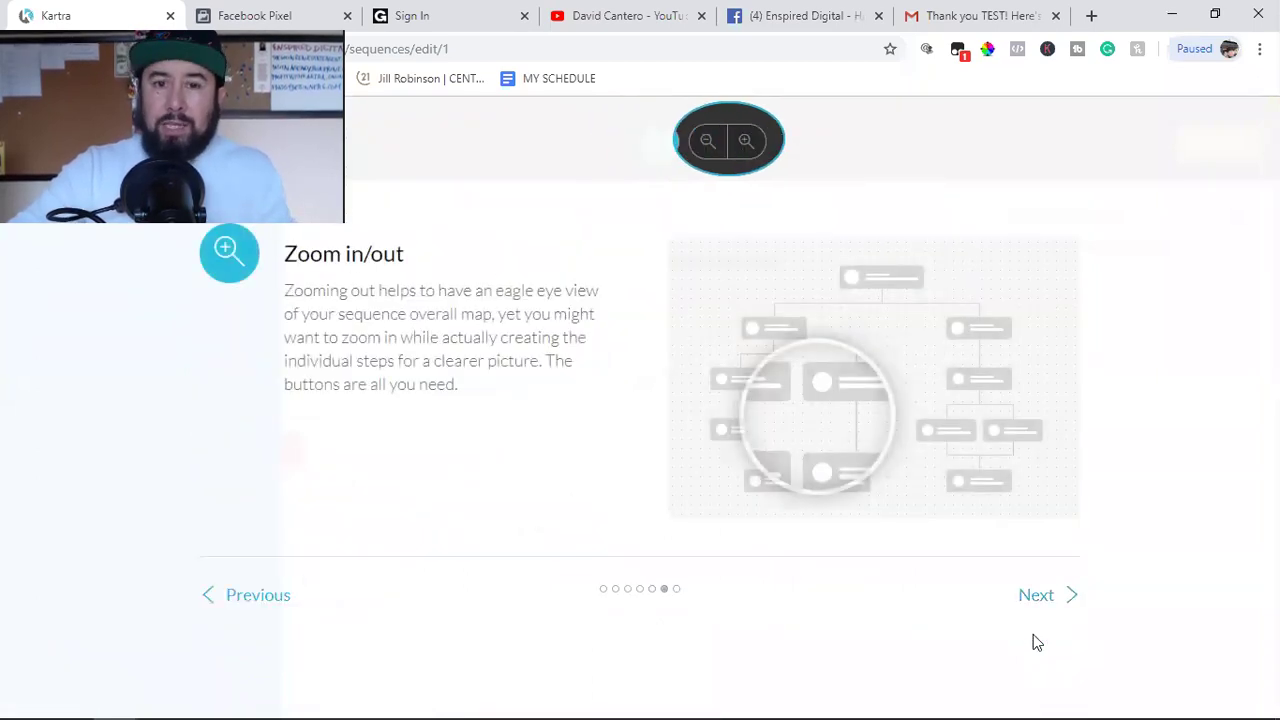
{"action": "left_click", "coordinate": [1040, 600]}
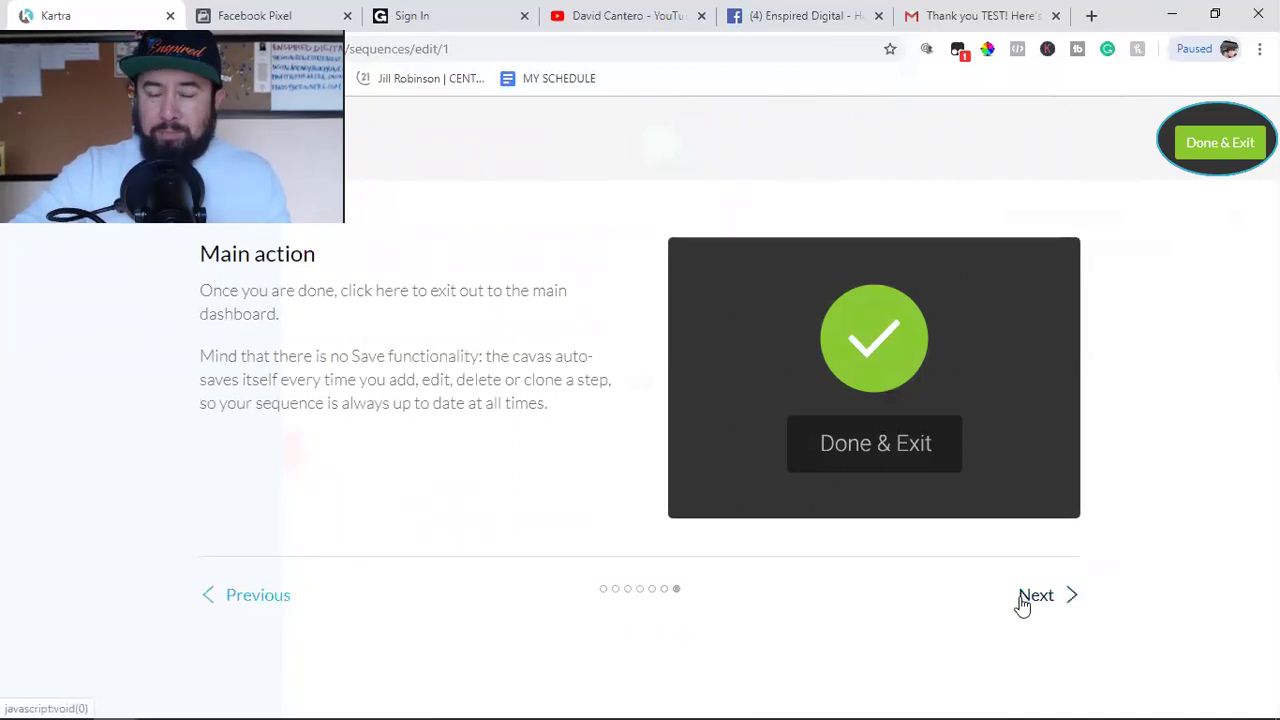
{"action": "left_click", "coordinate": [1026, 598]}
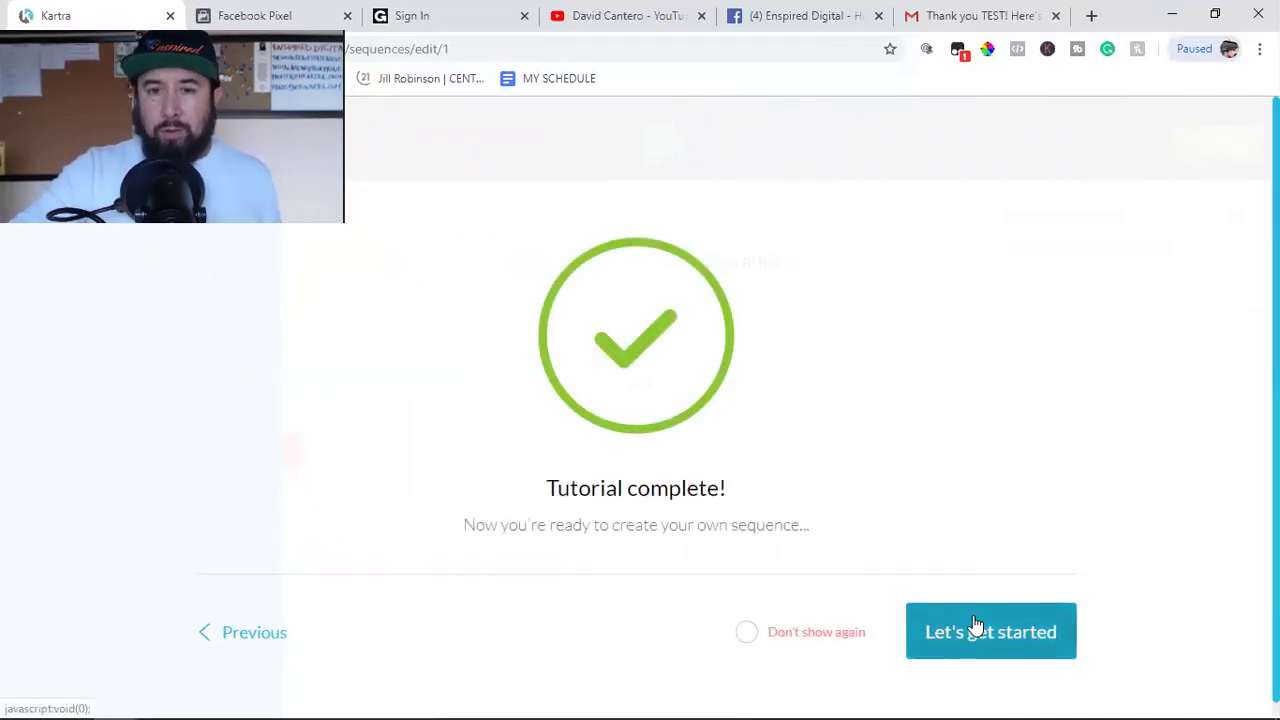
{"action": "left_click", "coordinate": [976, 626]}
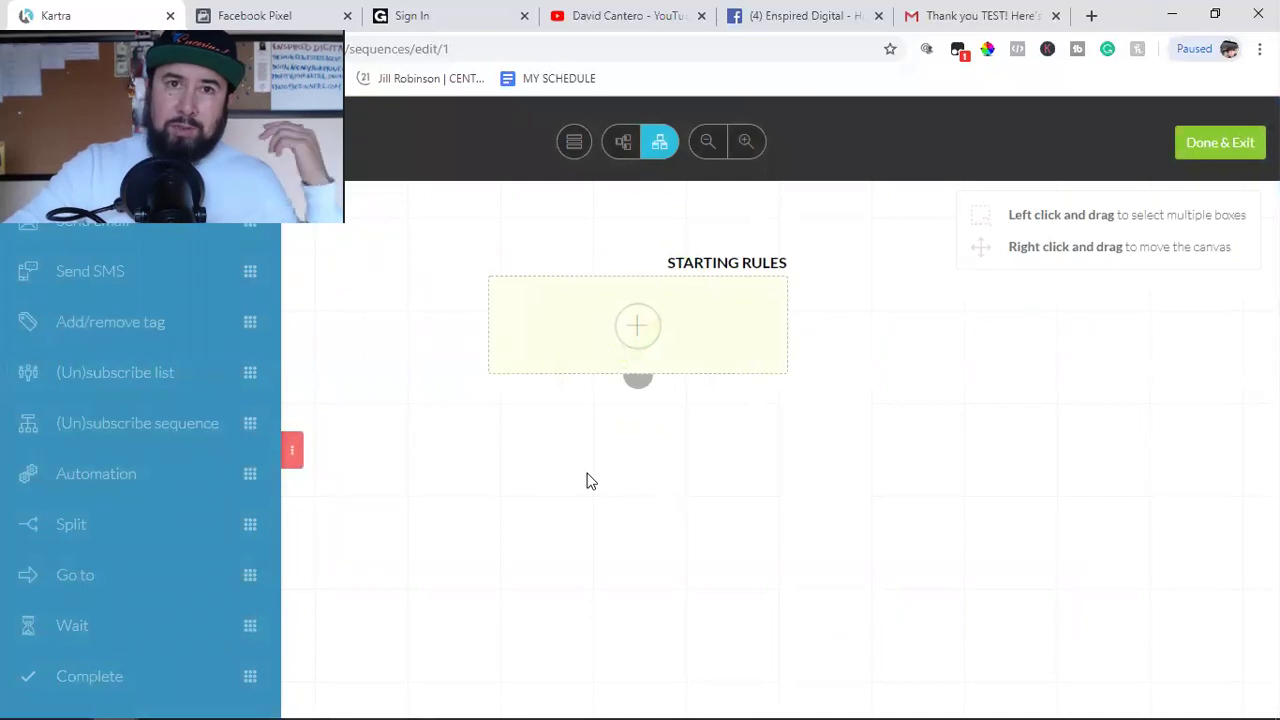
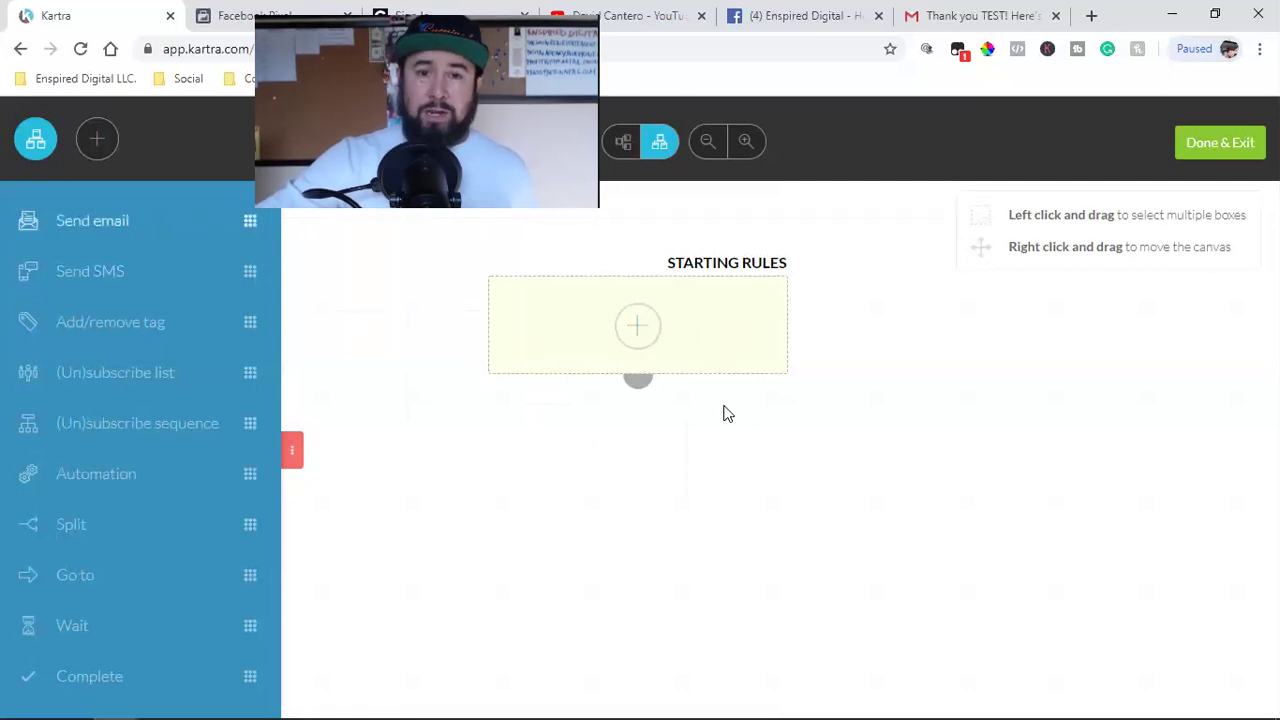
Step: Add a starting rule that subscribes leads who fill the Free Download opt-in form, and save it
{"action": "left_click", "coordinate": [638, 327]}
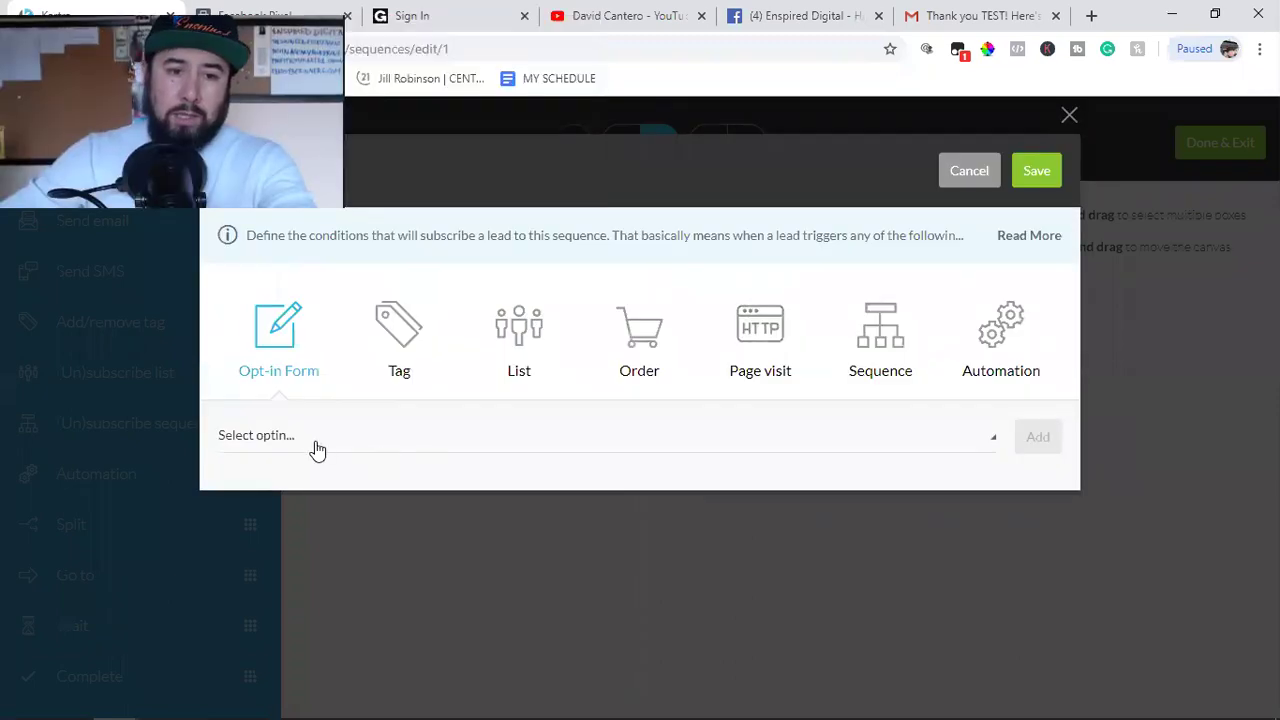
{"action": "left_click", "coordinate": [309, 443]}
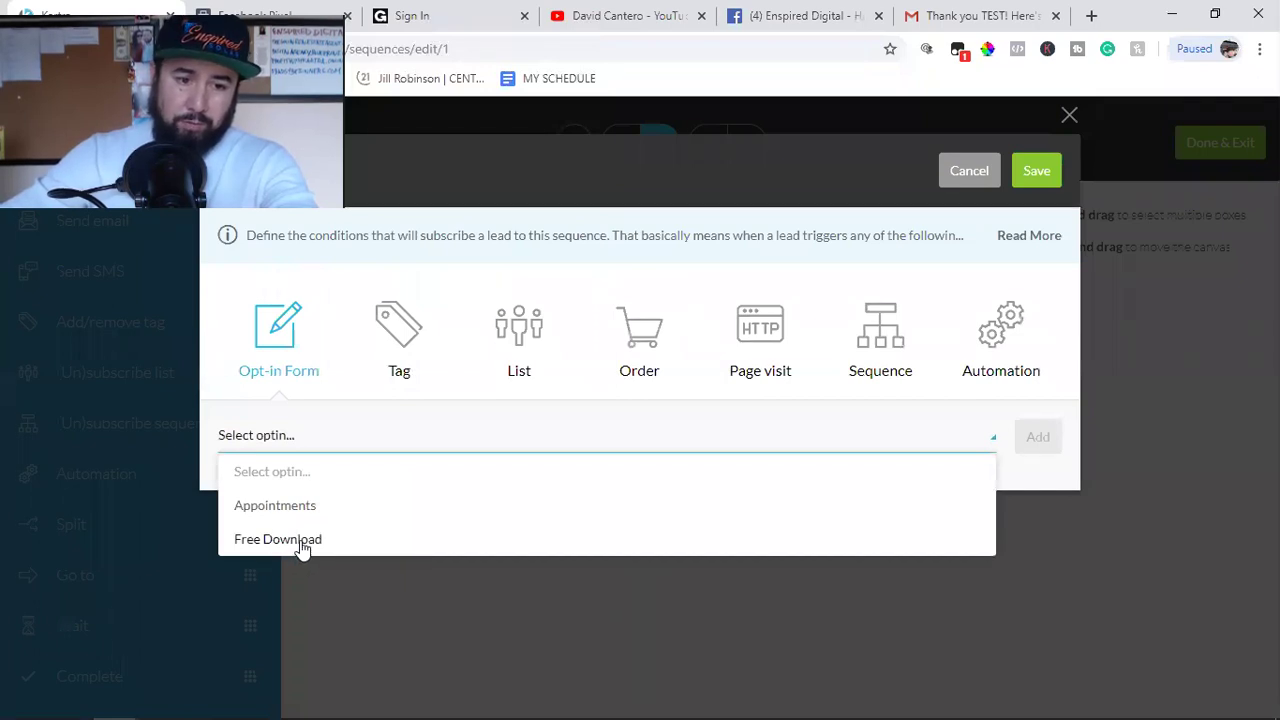
{"action": "left_click", "coordinate": [296, 541]}
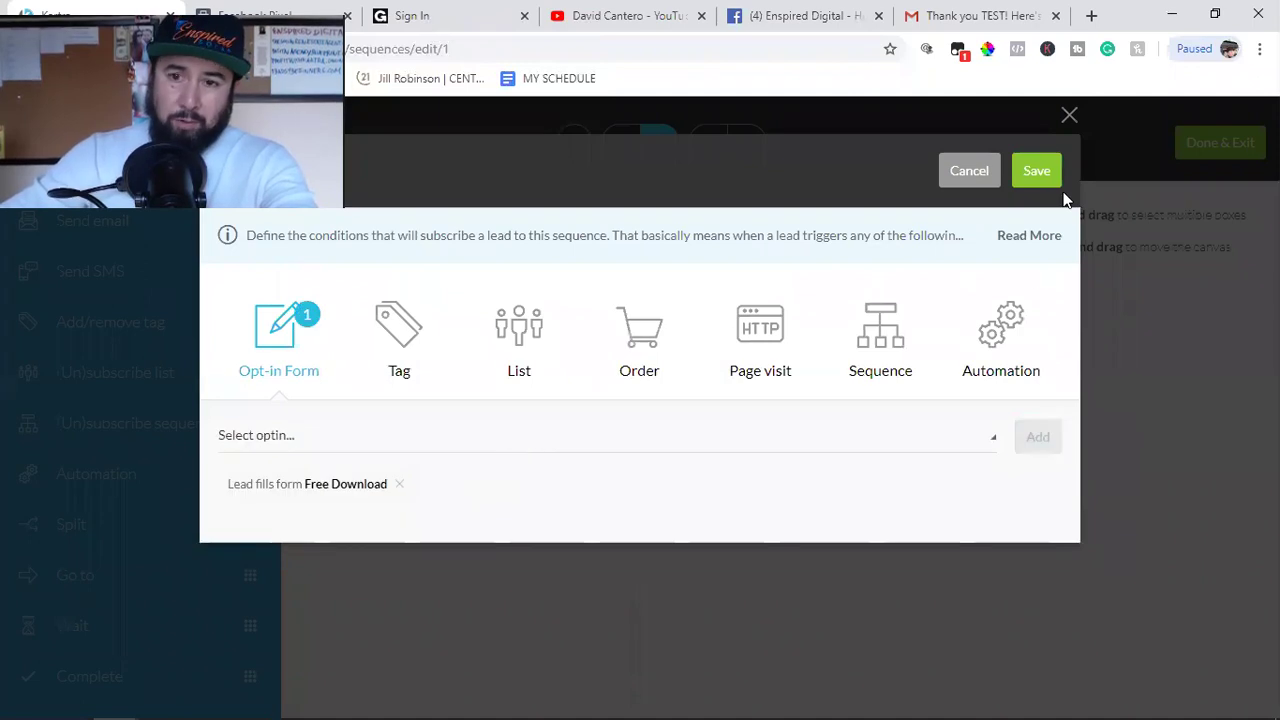
{"action": "left_click", "coordinate": [984, 188]}
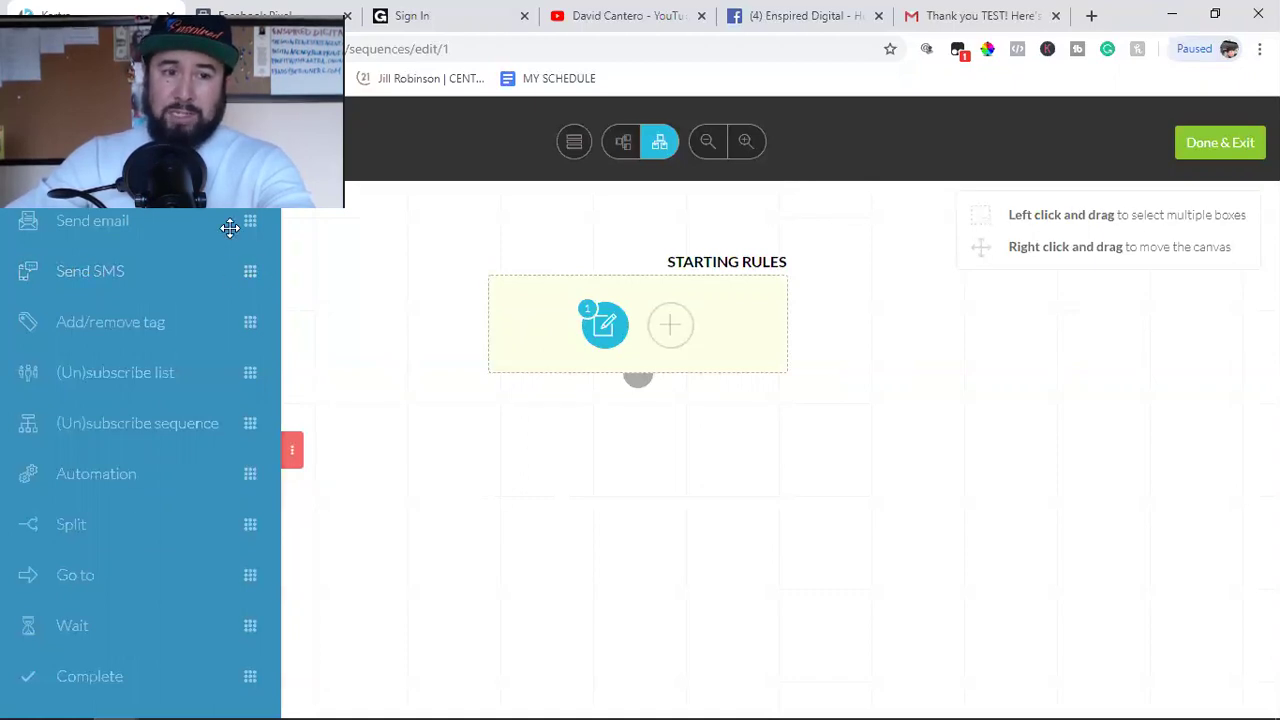
Step: Add a Send email step below the starting rules with a 2-day wait, keeping all days and any time allowed
{"action": "left_click_drag", "start_coordinate": [118, 221], "coordinate": [641, 522]}
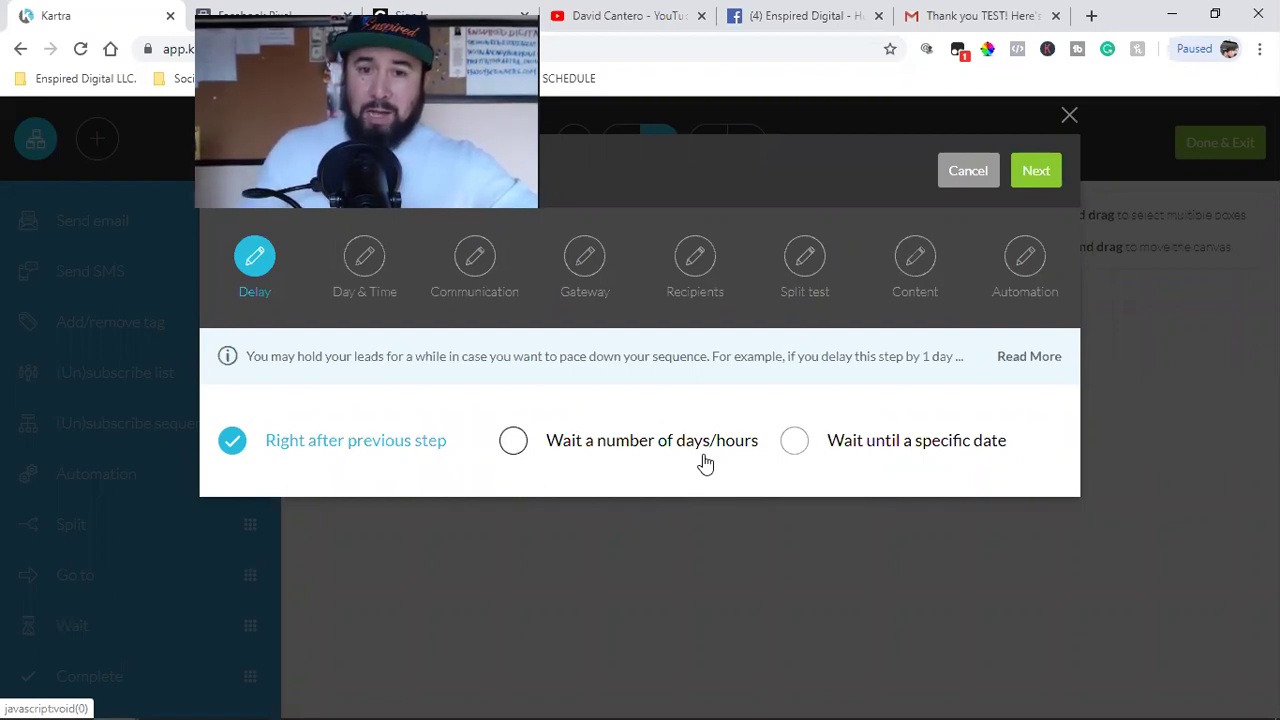
{"action": "left_click", "coordinate": [543, 450]}
{"action": "left_click", "coordinate": [311, 512]}
{"action": "type", "text": "2"}
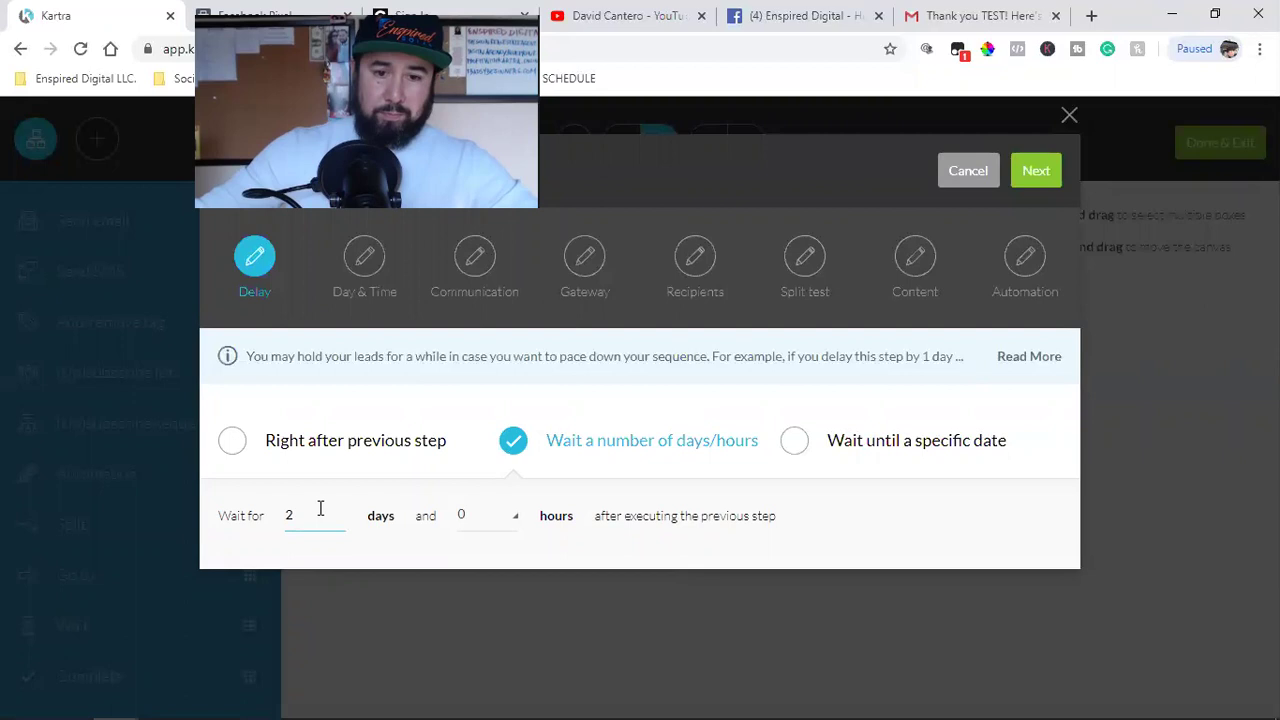
{"action": "left_click", "coordinate": [1047, 184]}
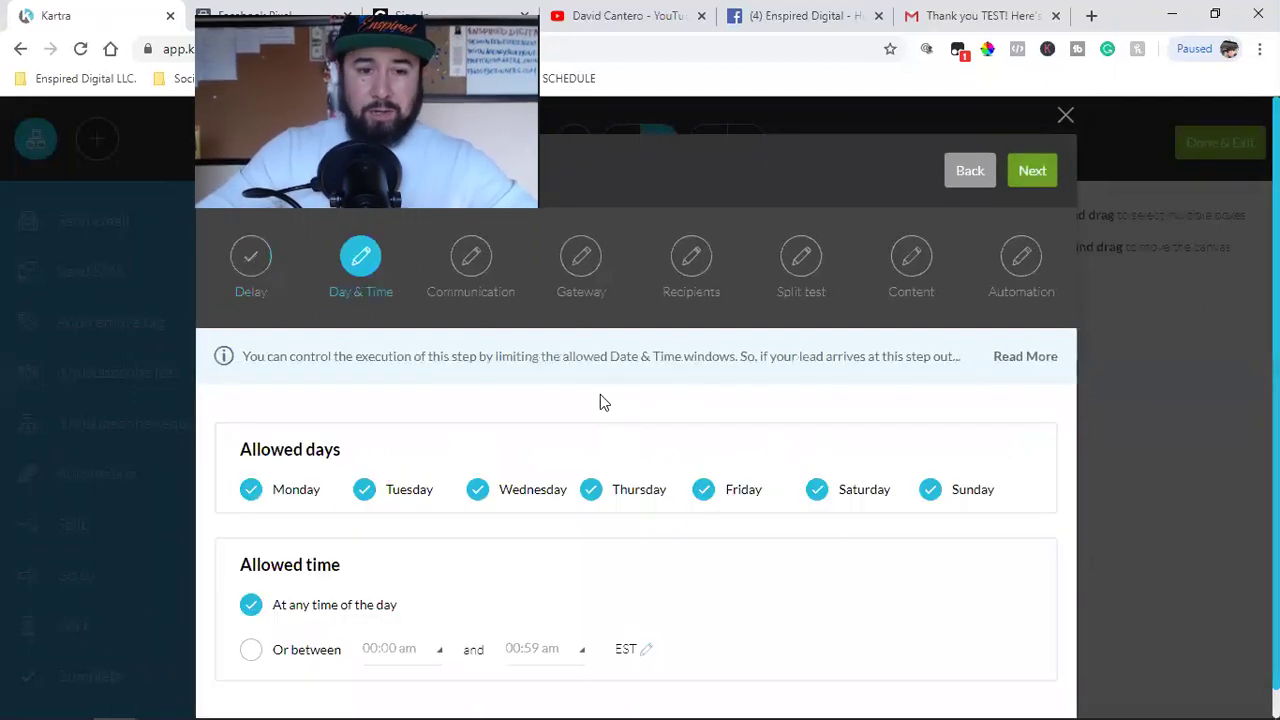
{"action": "scroll", "coordinate": [600, 402], "scroll_direction": "down", "scroll_amount": 1}
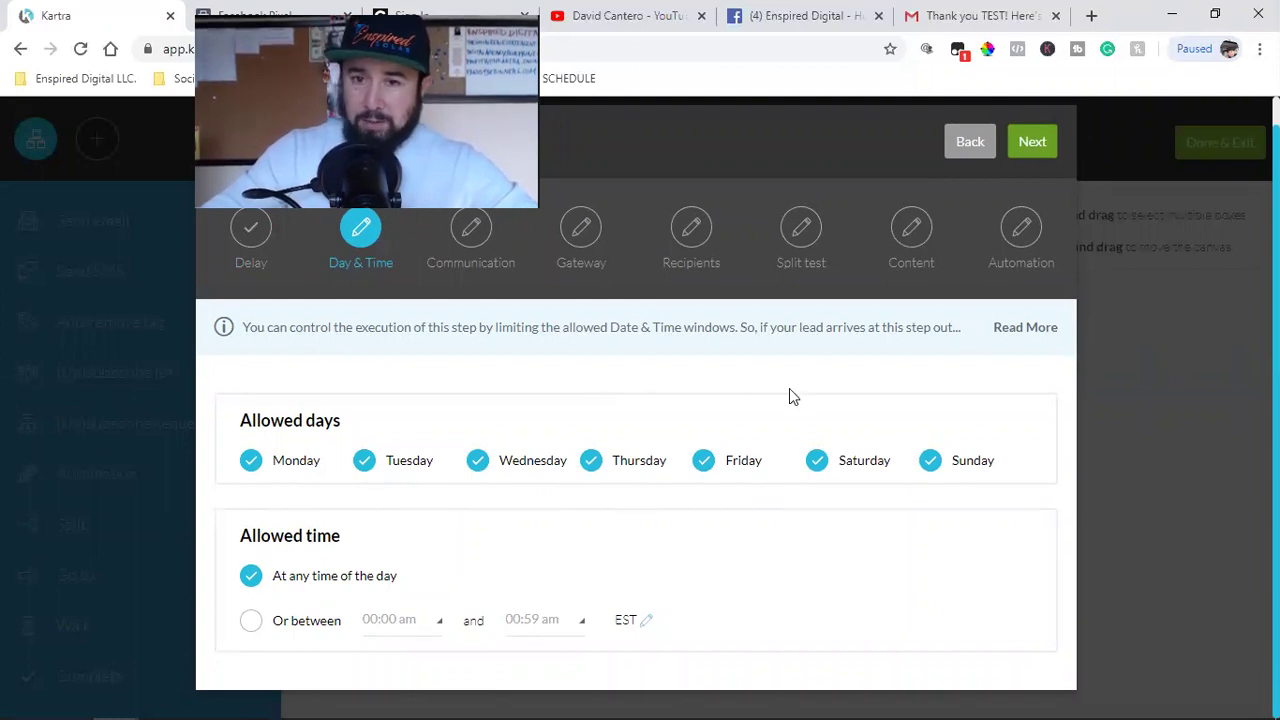
{"action": "left_click", "coordinate": [1031, 151]}
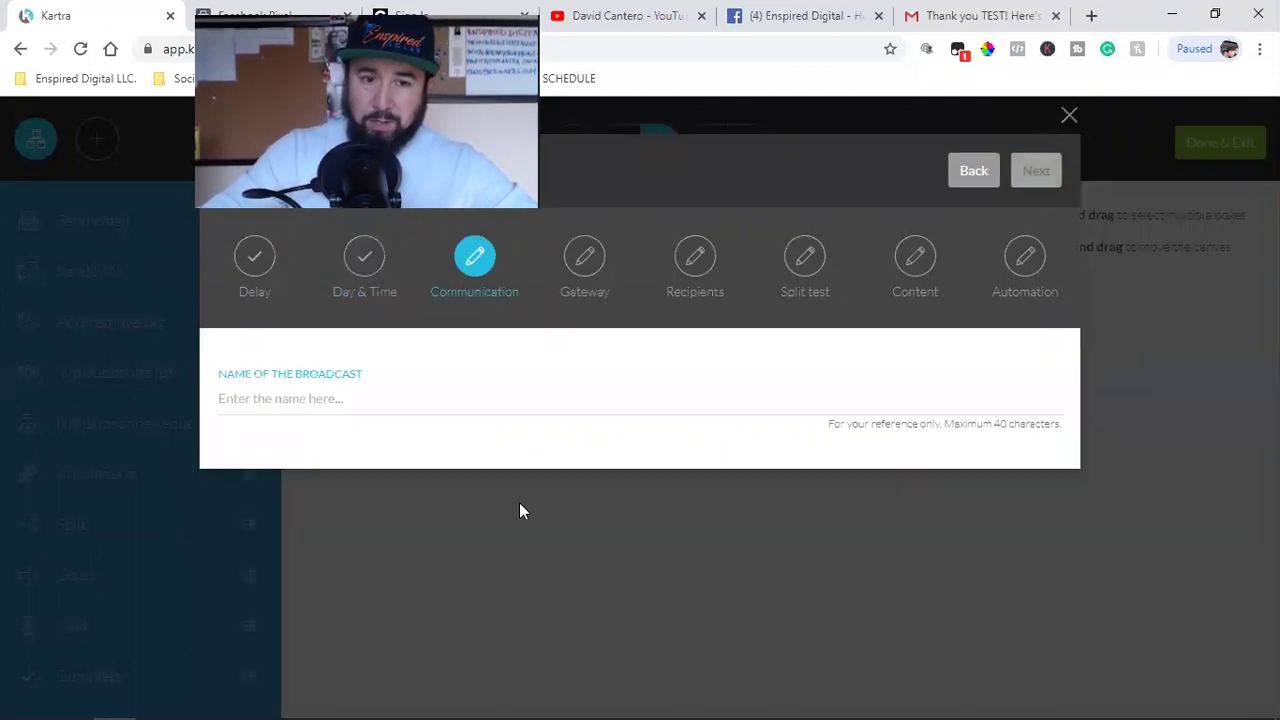
Step: Name the email broadcast "1st email" and continue to the recipient conditions
{"action": "left_click", "coordinate": [279, 396]}
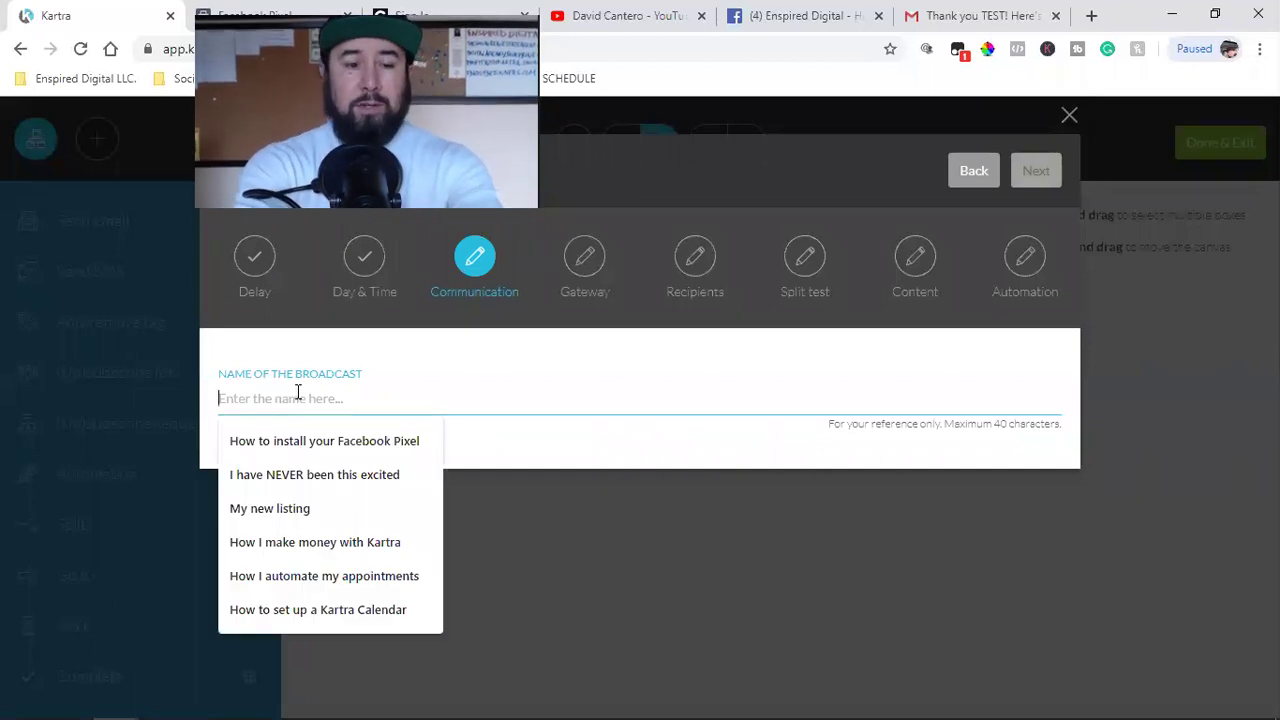
{"action": "type", "text": "1 st"}
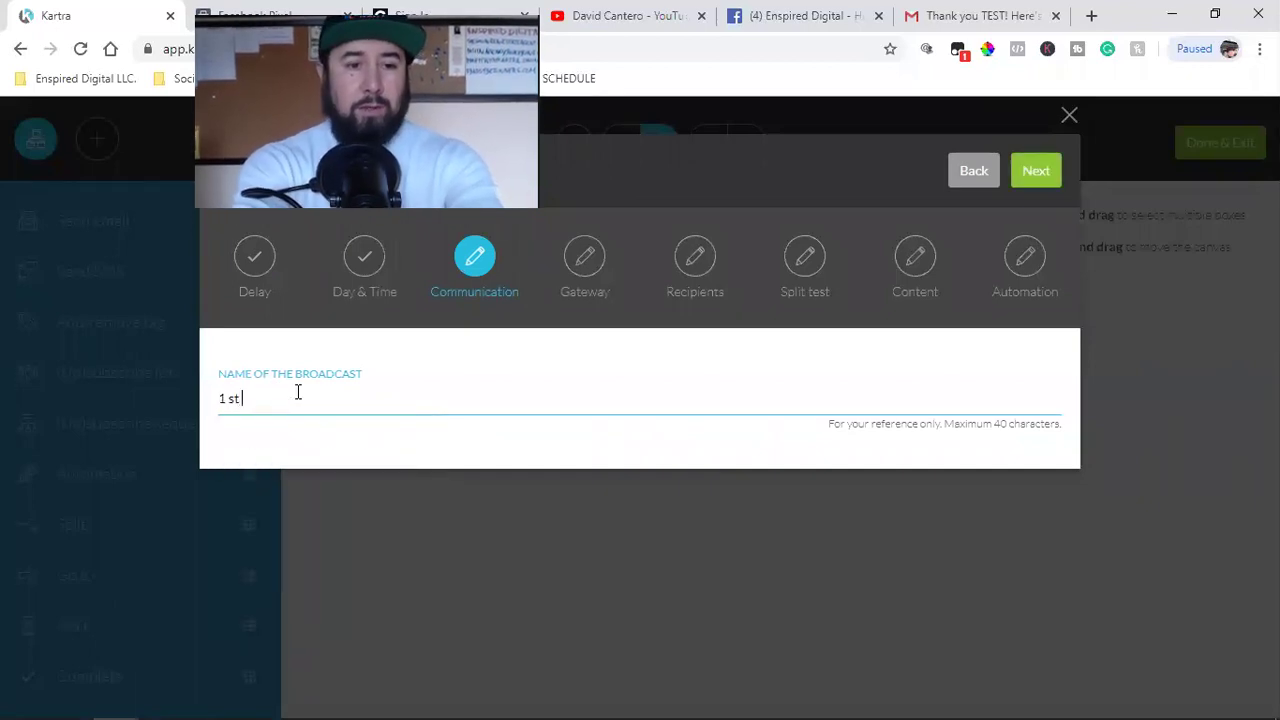
{"action": "type", "text": "st"}
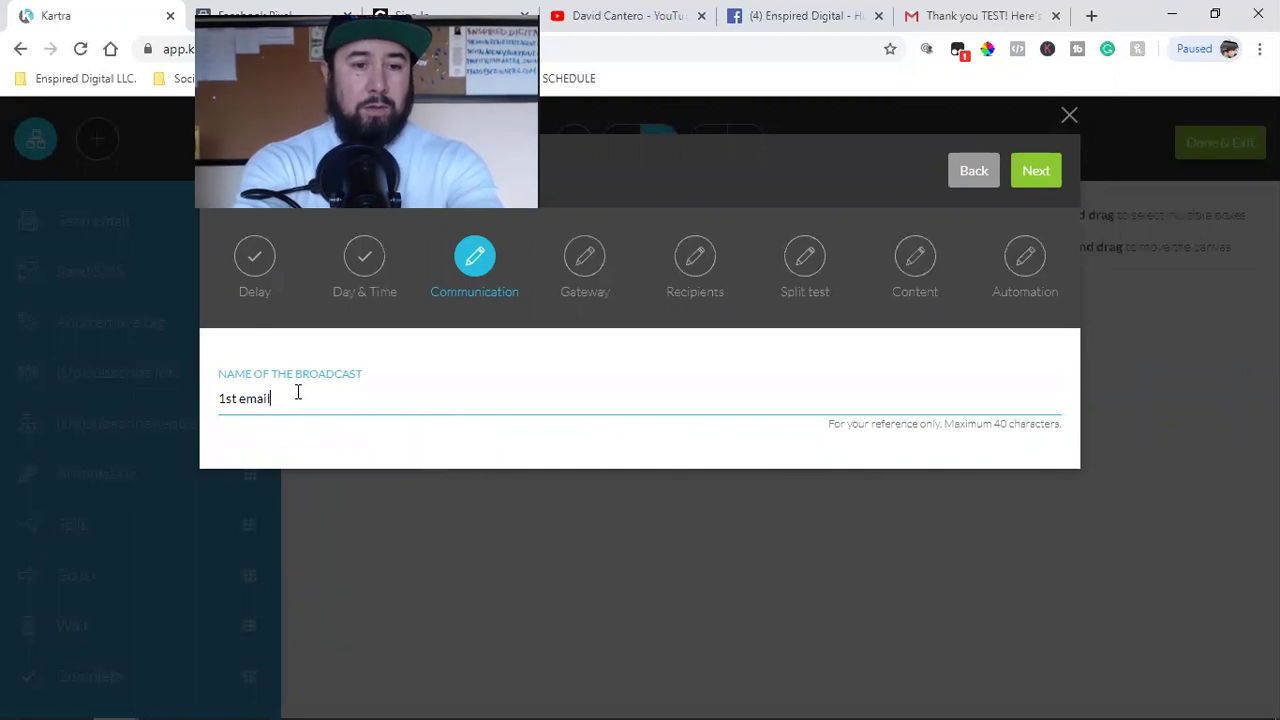
{"action": "left_click", "coordinate": [1019, 180]}
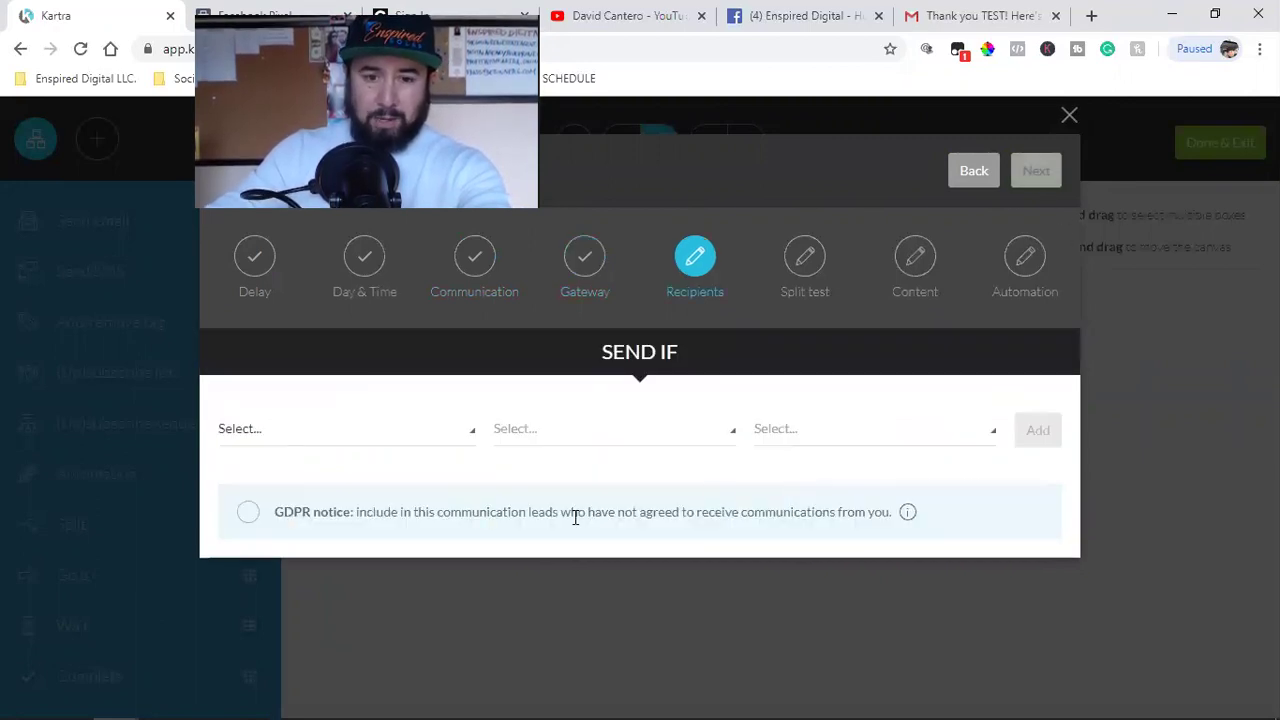
Step: Restrict the email's recipients to leads subscribed to the Free Download list
{"action": "left_click", "coordinate": [271, 436]}
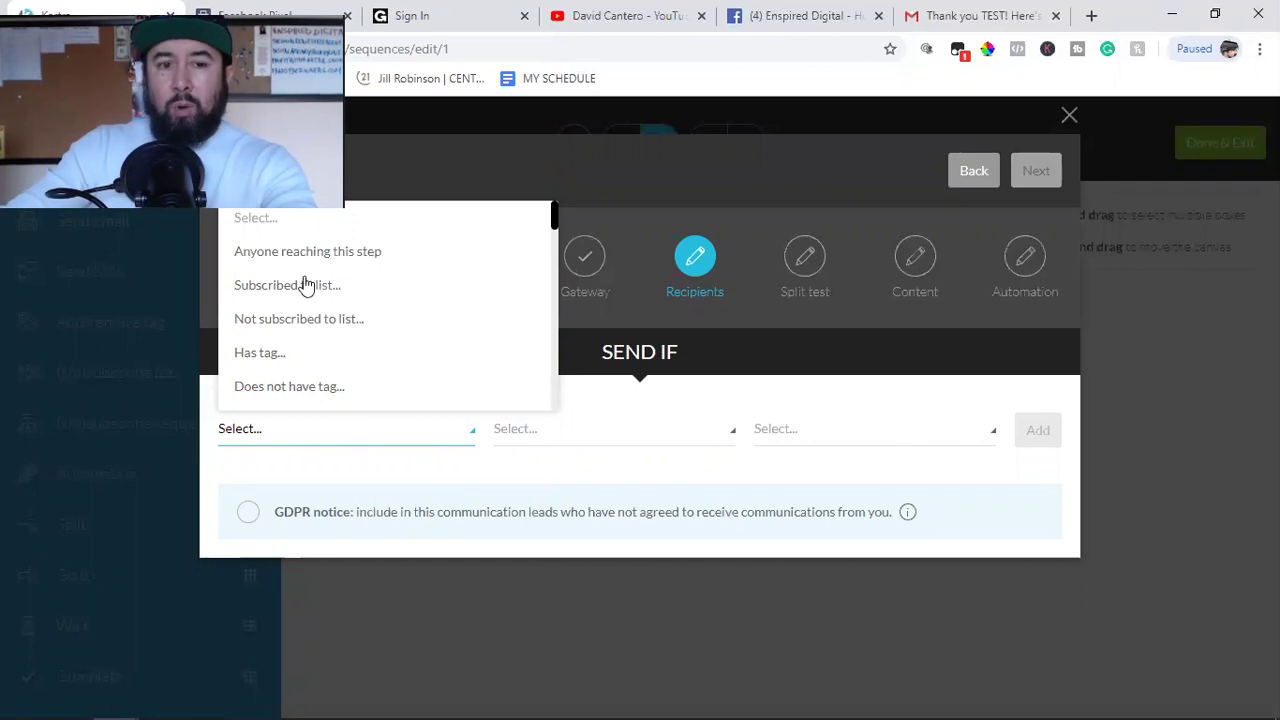
{"action": "left_click", "coordinate": [446, 298]}
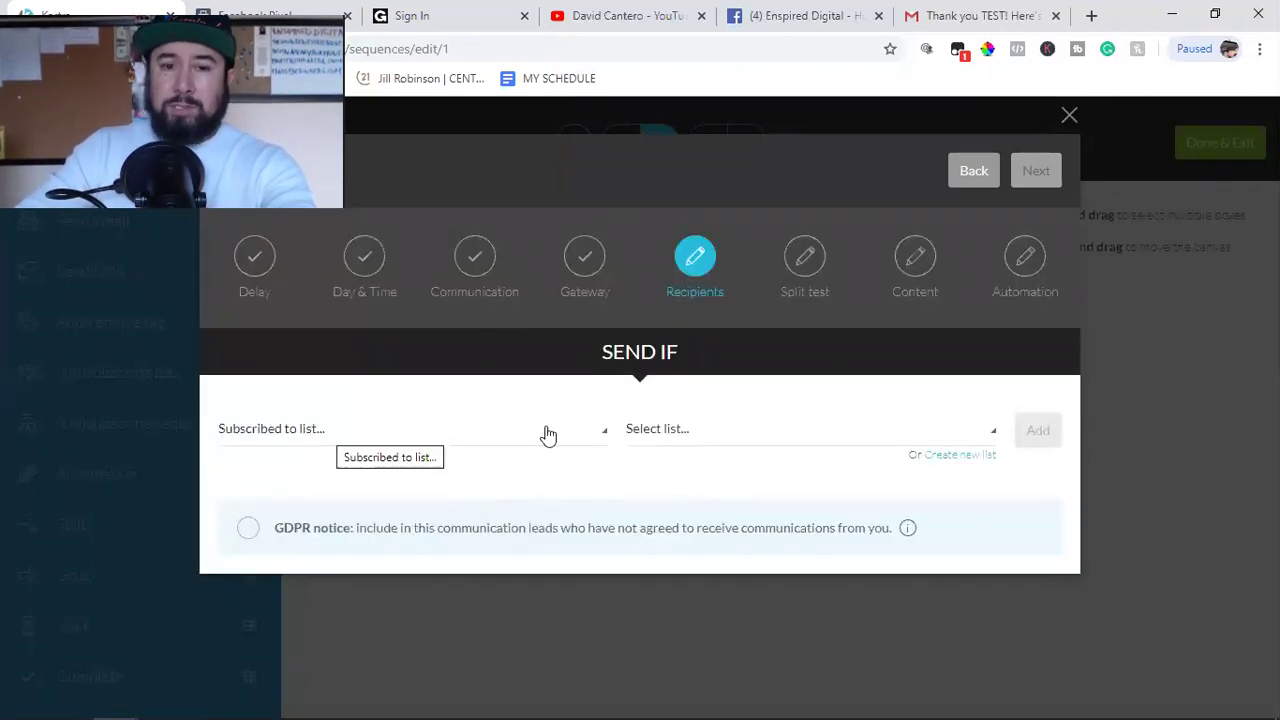
{"action": "left_click", "coordinate": [726, 446]}
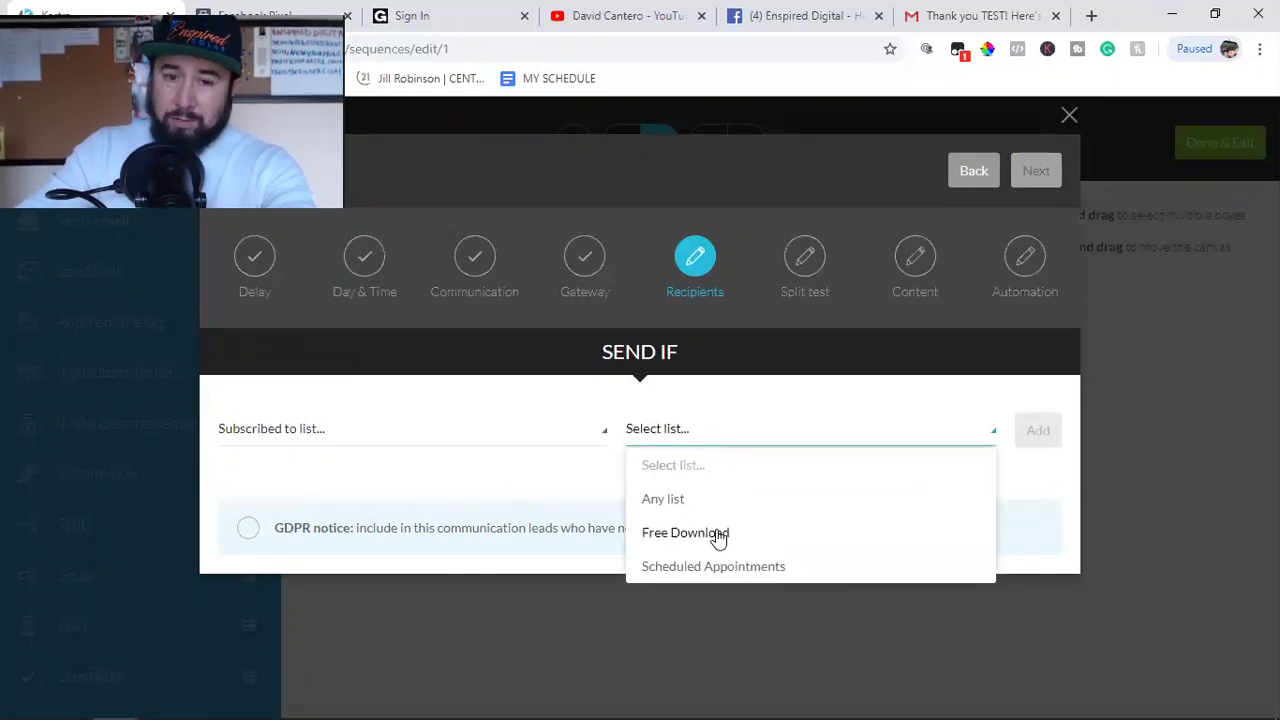
{"action": "left_click", "coordinate": [718, 534]}
{"action": "left_click", "coordinate": [1037, 428]}
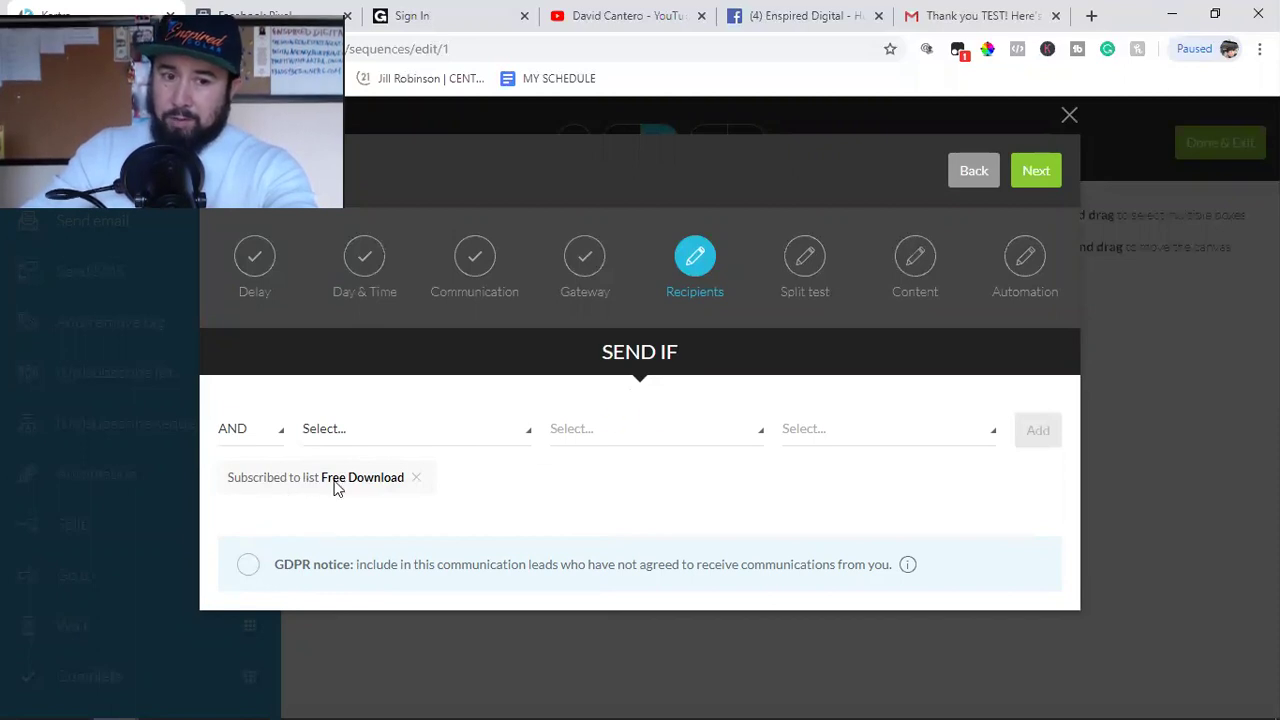
{"action": "left_click", "coordinate": [1036, 171]}
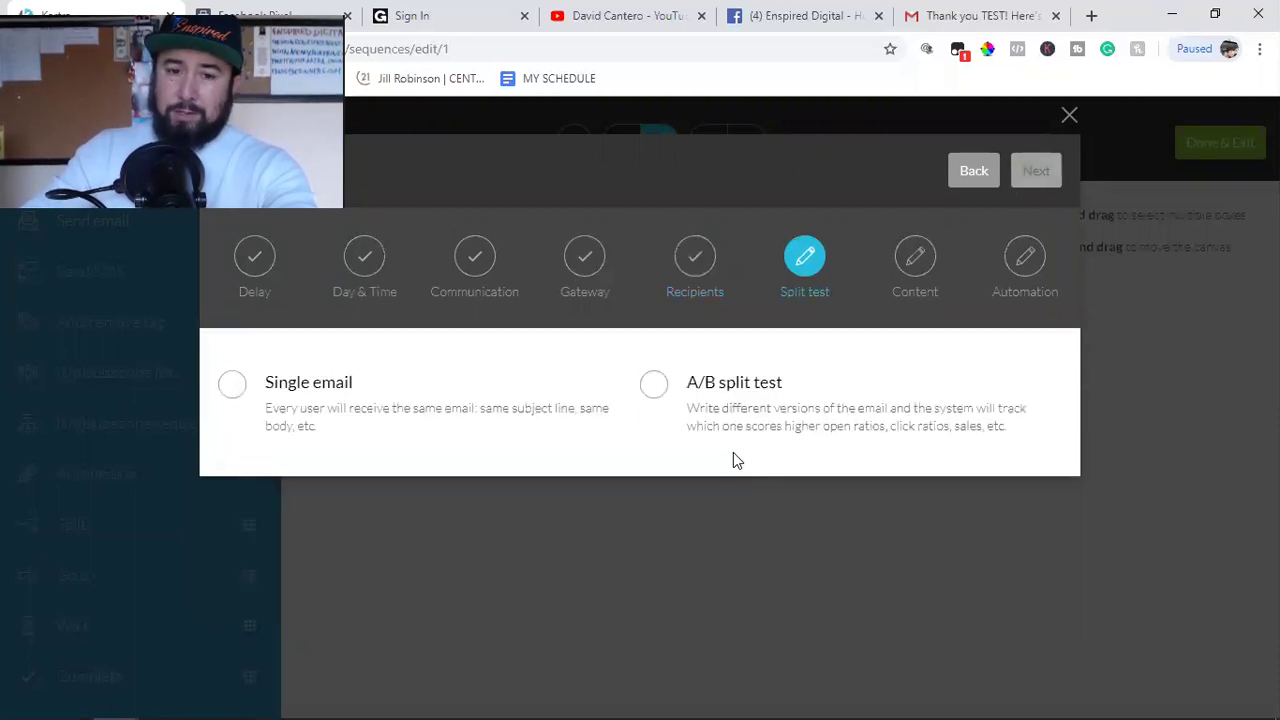
Step: Choose a single email instead of a split test and switch its content editor to Advanced
{"action": "left_click", "coordinate": [340, 410]}
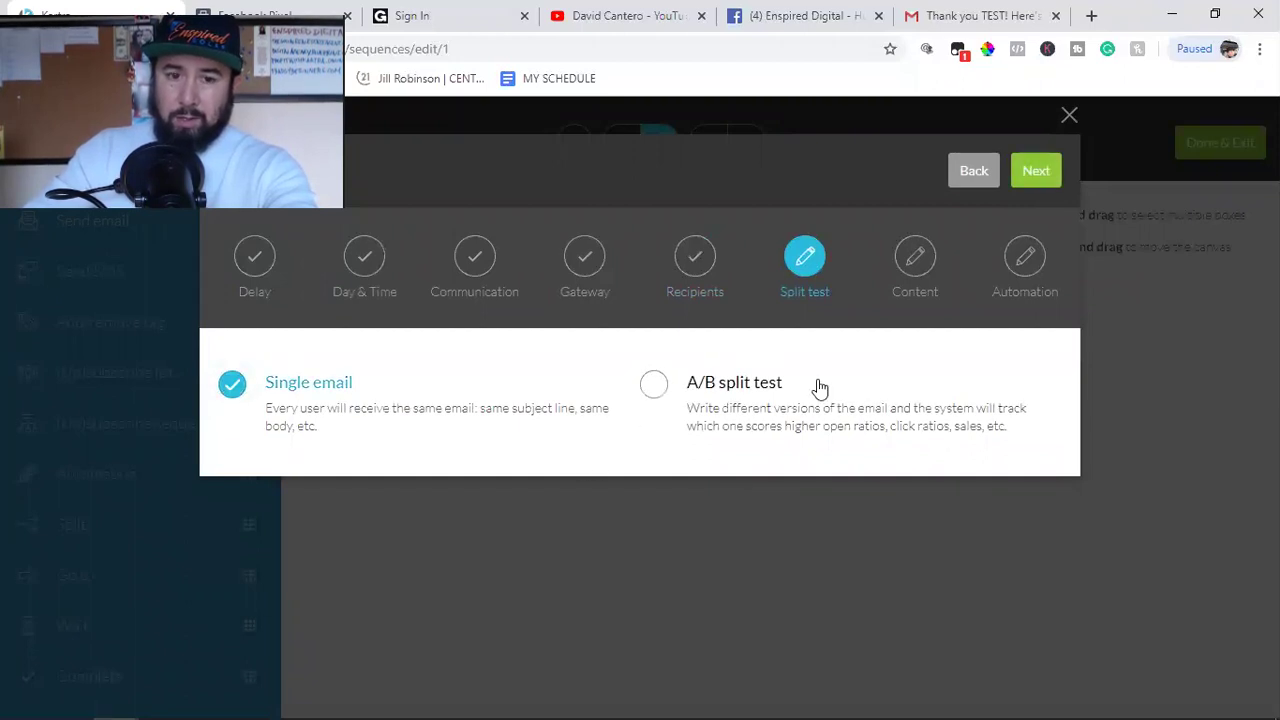
{"action": "left_click", "coordinate": [1039, 186]}
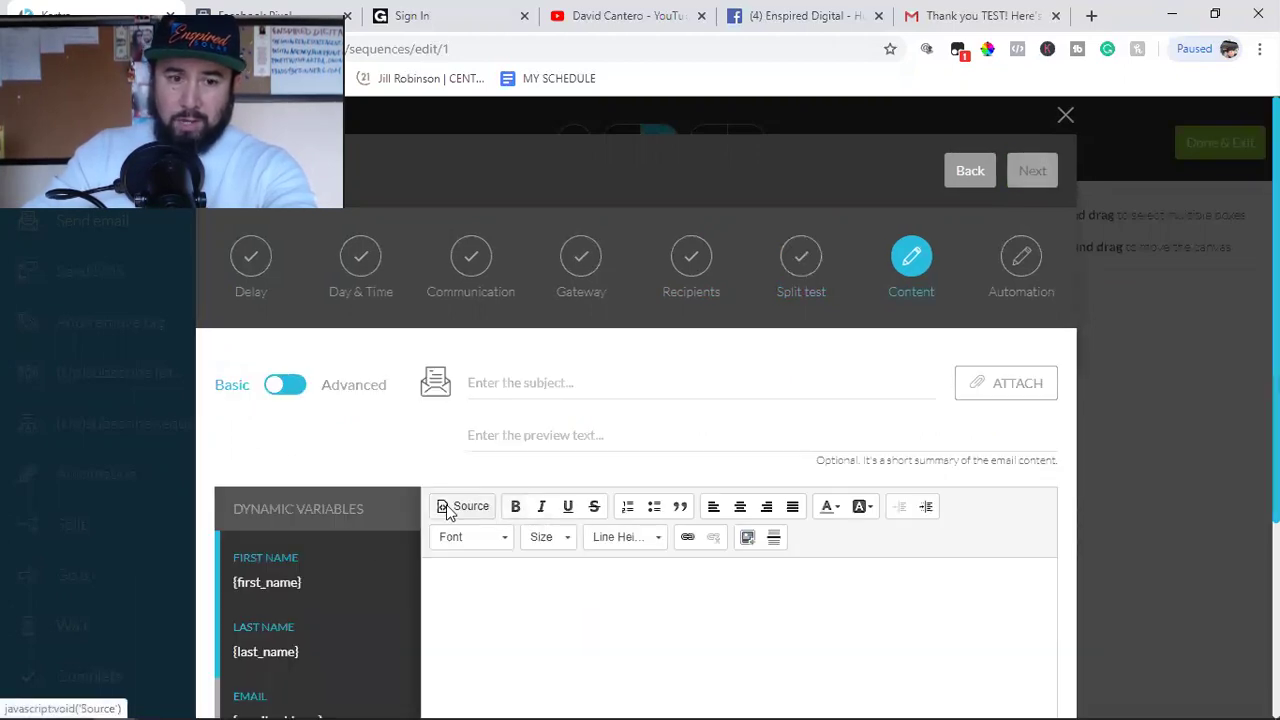
{"action": "scroll", "coordinate": [266, 434], "scroll_direction": "down", "scroll_amount": 6}
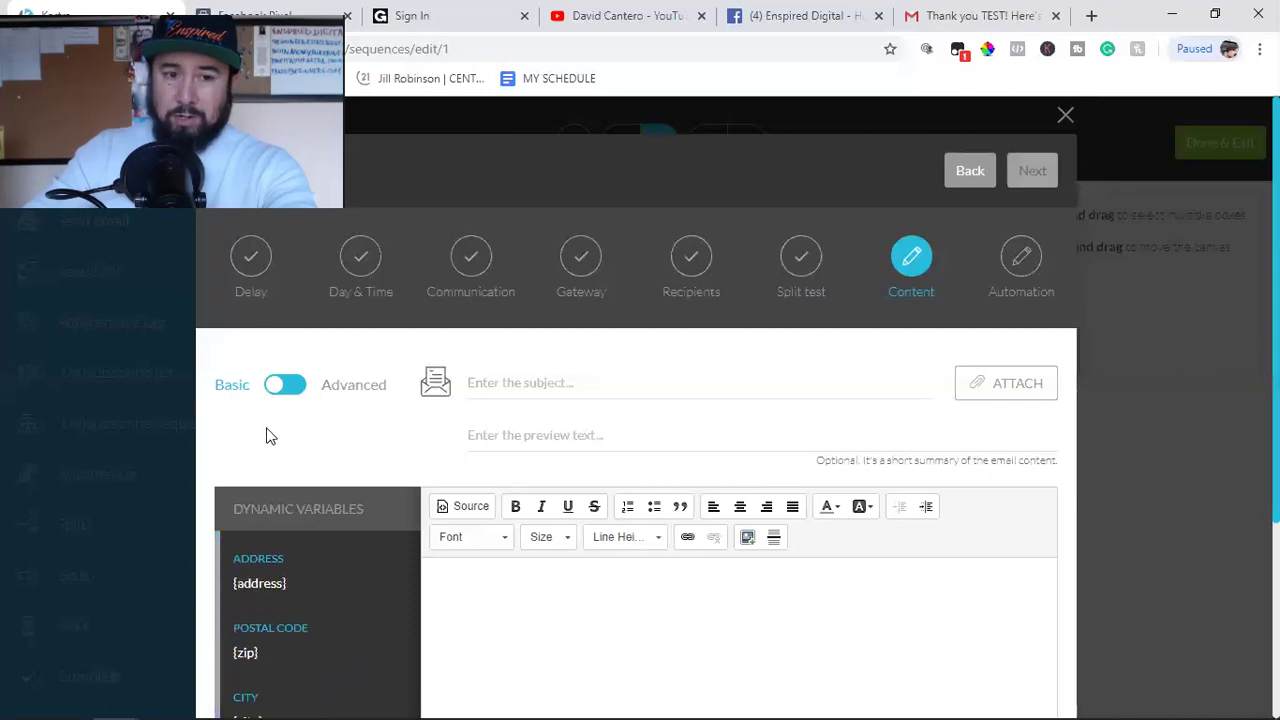
{"action": "scroll", "coordinate": [311, 388], "scroll_direction": "up", "scroll_amount": 5}
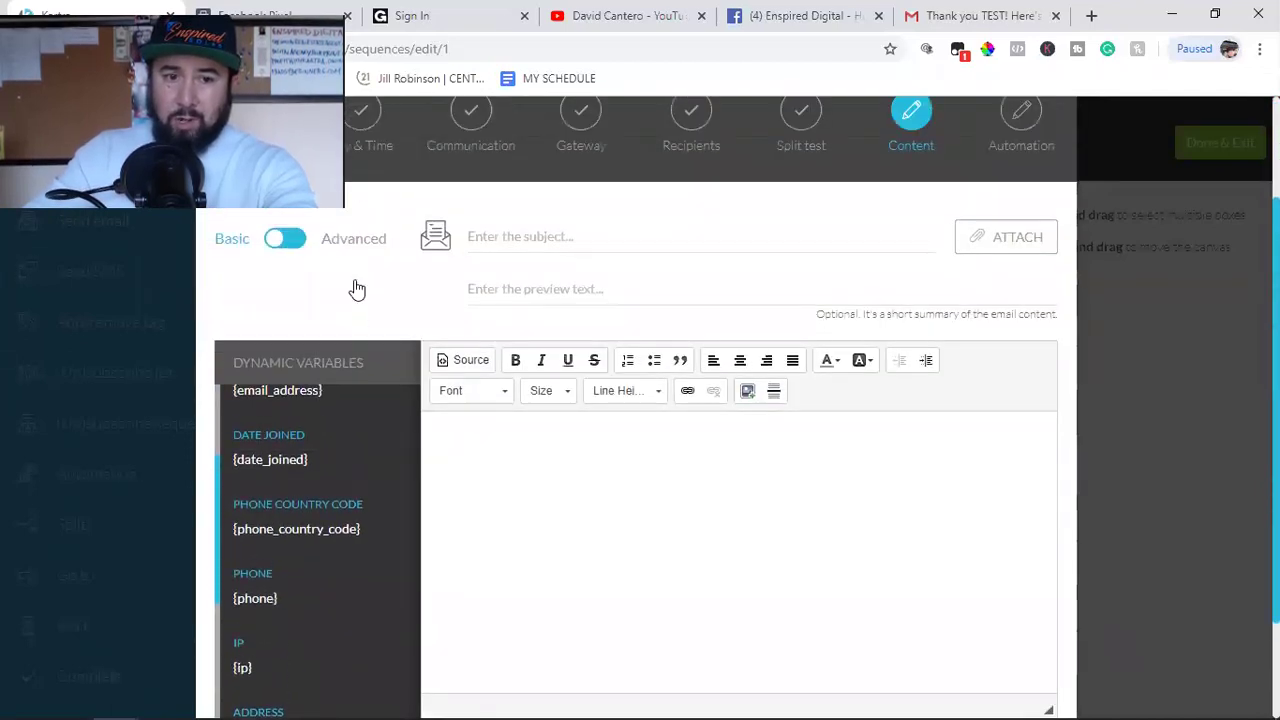
{"action": "left_click", "coordinate": [287, 293]}
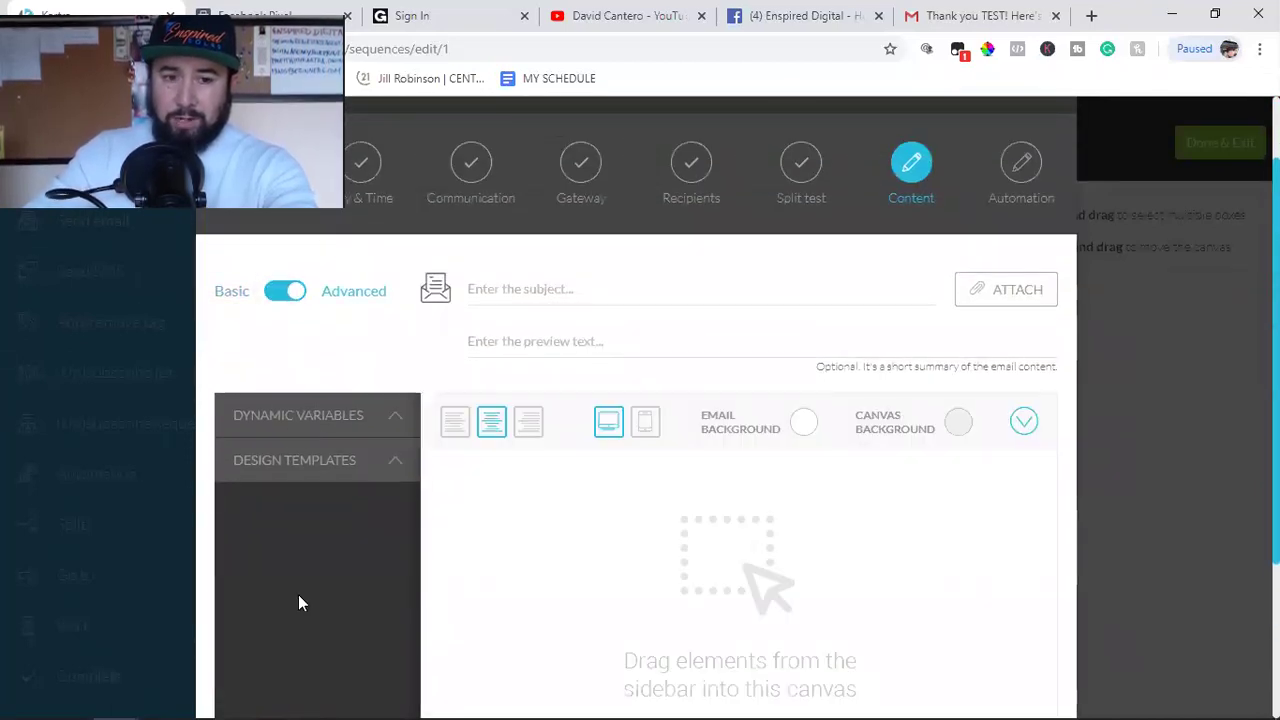
Step: Place the first single-column headline template, with a small subtitle above the title, on the empty email canvas
{"action": "left_click", "coordinate": [325, 478]}
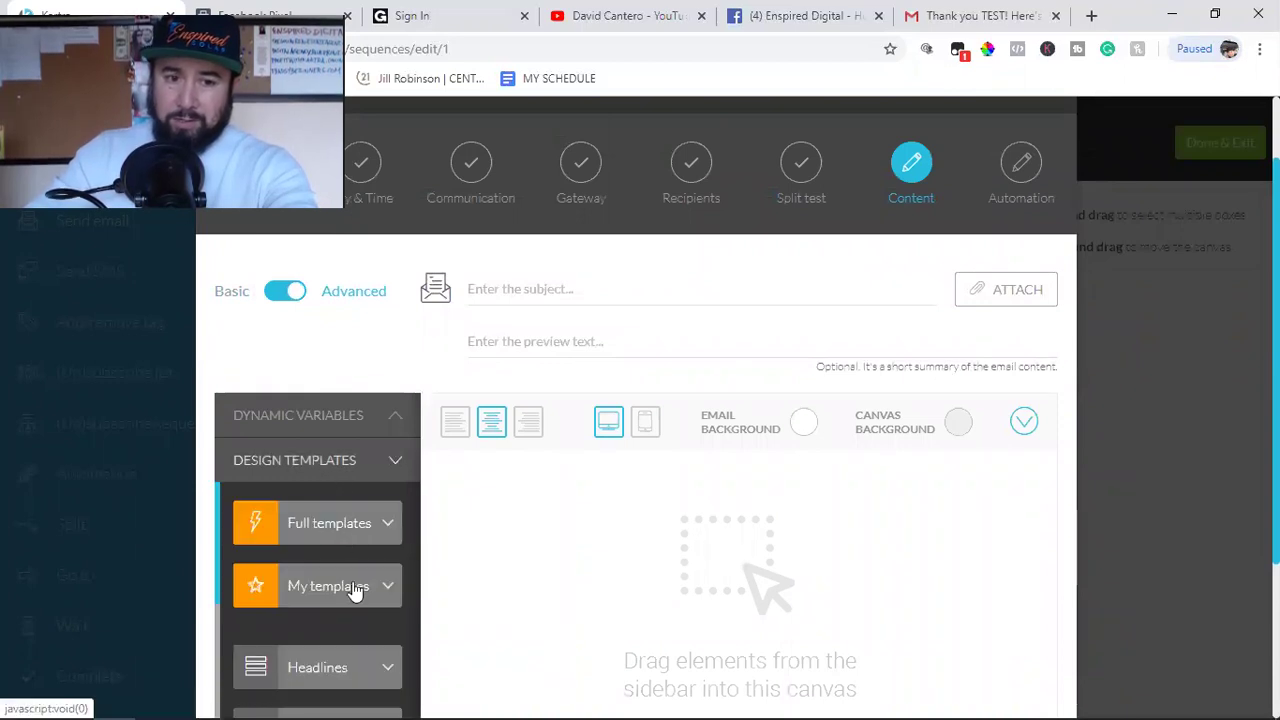
{"action": "scroll", "coordinate": [325, 590], "scroll_direction": "down", "scroll_amount": 2}
{"action": "scroll", "coordinate": [325, 590], "scroll_direction": "down", "scroll_amount": 1}
{"action": "scroll", "coordinate": [329, 531], "scroll_direction": "up", "scroll_amount": 4}
{"action": "scroll", "coordinate": [329, 591], "scroll_direction": "down", "scroll_amount": 4}
{"action": "scroll", "coordinate": [330, 590], "scroll_direction": "up", "scroll_amount": 4}
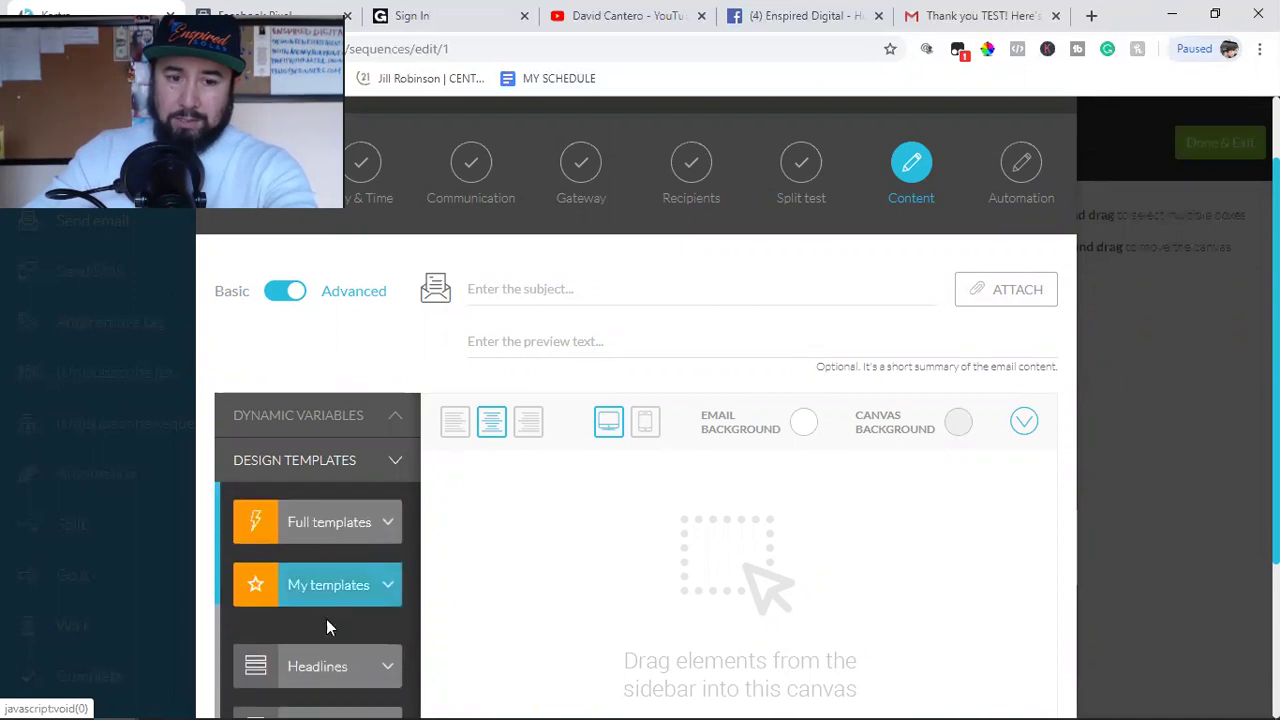
{"action": "left_click", "coordinate": [317, 648]}
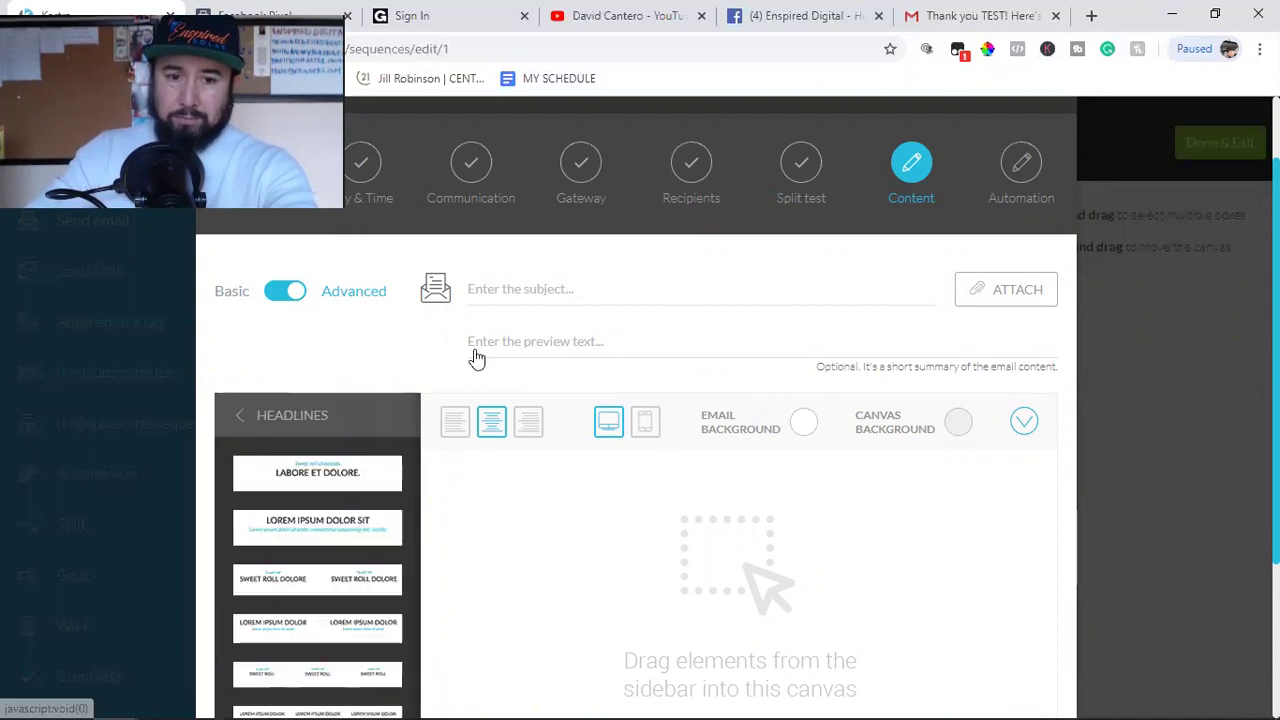
{"action": "scroll", "coordinate": [503, 423], "scroll_direction": "down", "scroll_amount": 2}
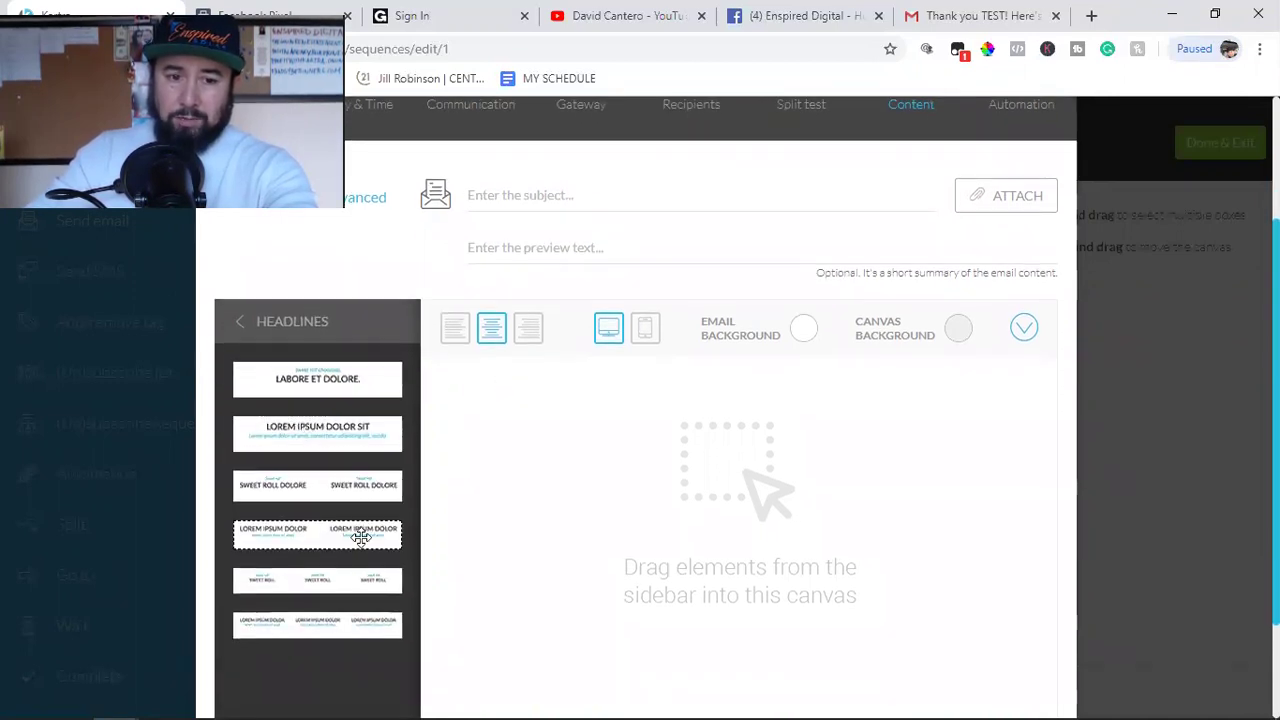
{"action": "scroll", "coordinate": [350, 530], "scroll_direction": "down", "scroll_amount": 2}
{"action": "scroll", "coordinate": [330, 450], "scroll_direction": "up", "scroll_amount": 2}
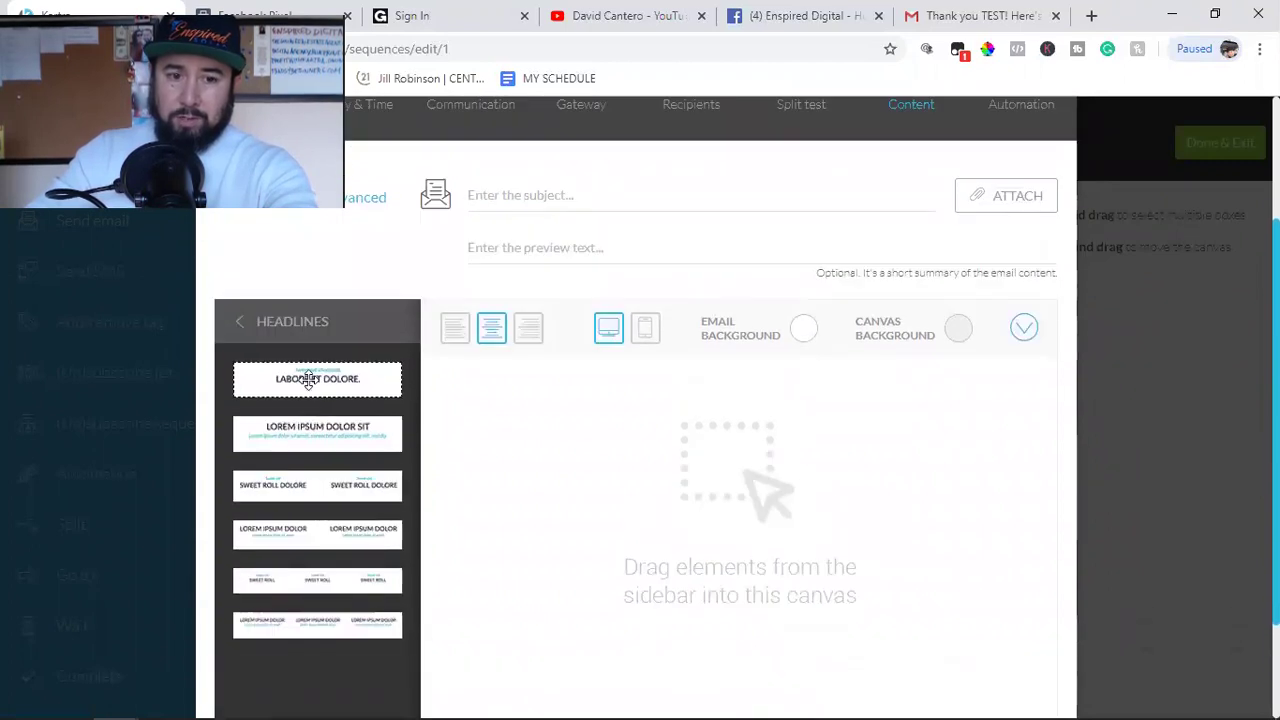
{"action": "left_click_drag", "start_coordinate": [538, 388], "coordinate": [757, 410]}
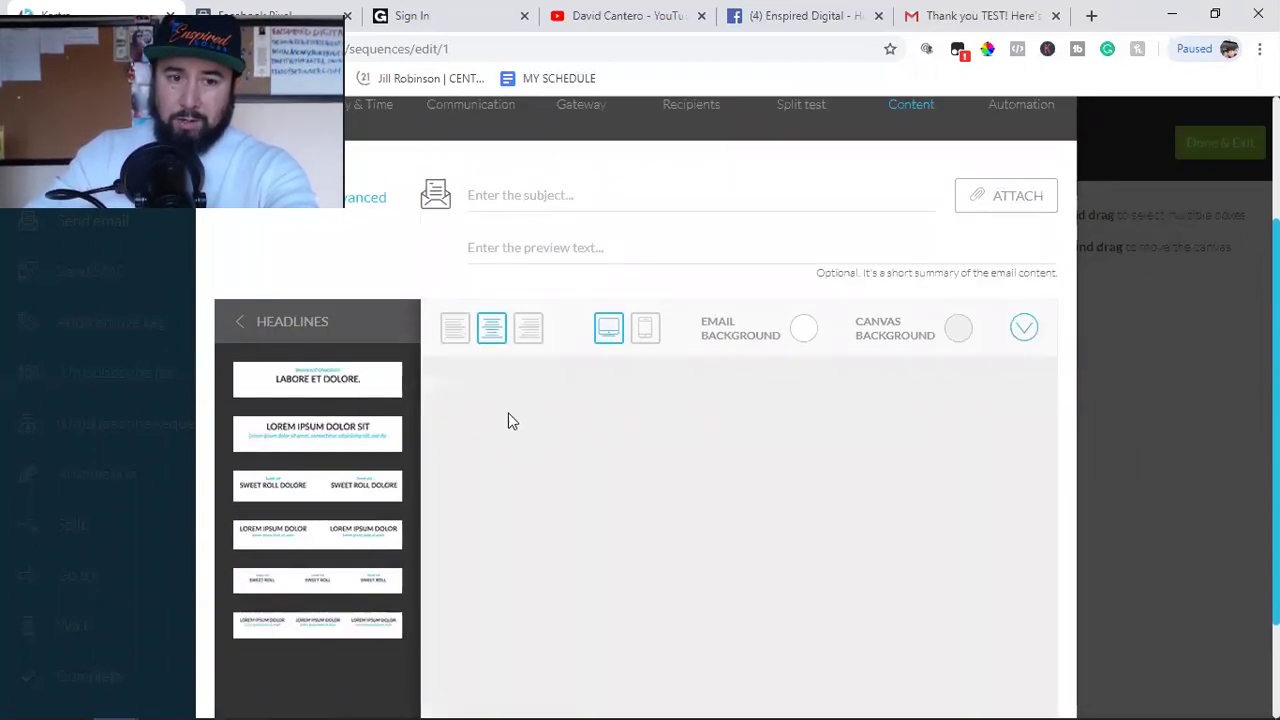
Step: Add the countdown template with black circles below the headline in the email
{"action": "left_click", "coordinate": [232, 321]}
{"action": "scroll", "coordinate": [340, 500], "scroll_direction": "down", "scroll_amount": 3}
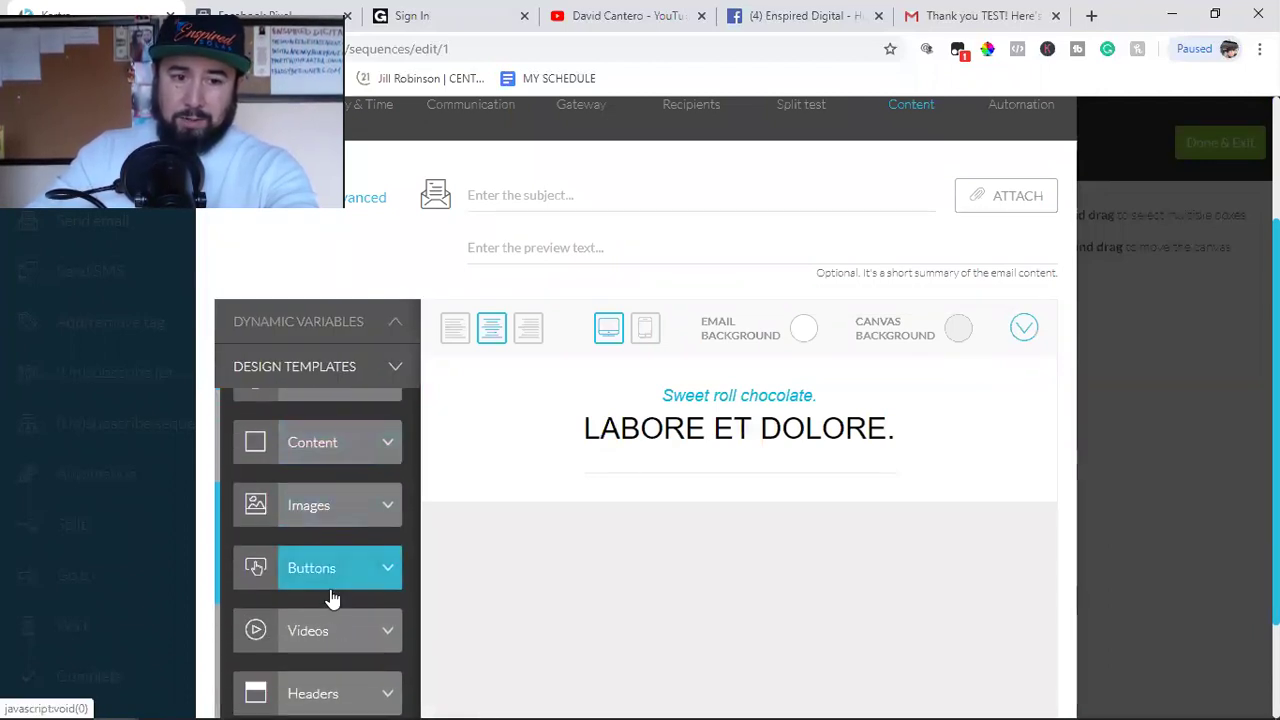
{"action": "scroll", "coordinate": [336, 600], "scroll_direction": "down", "scroll_amount": 3}
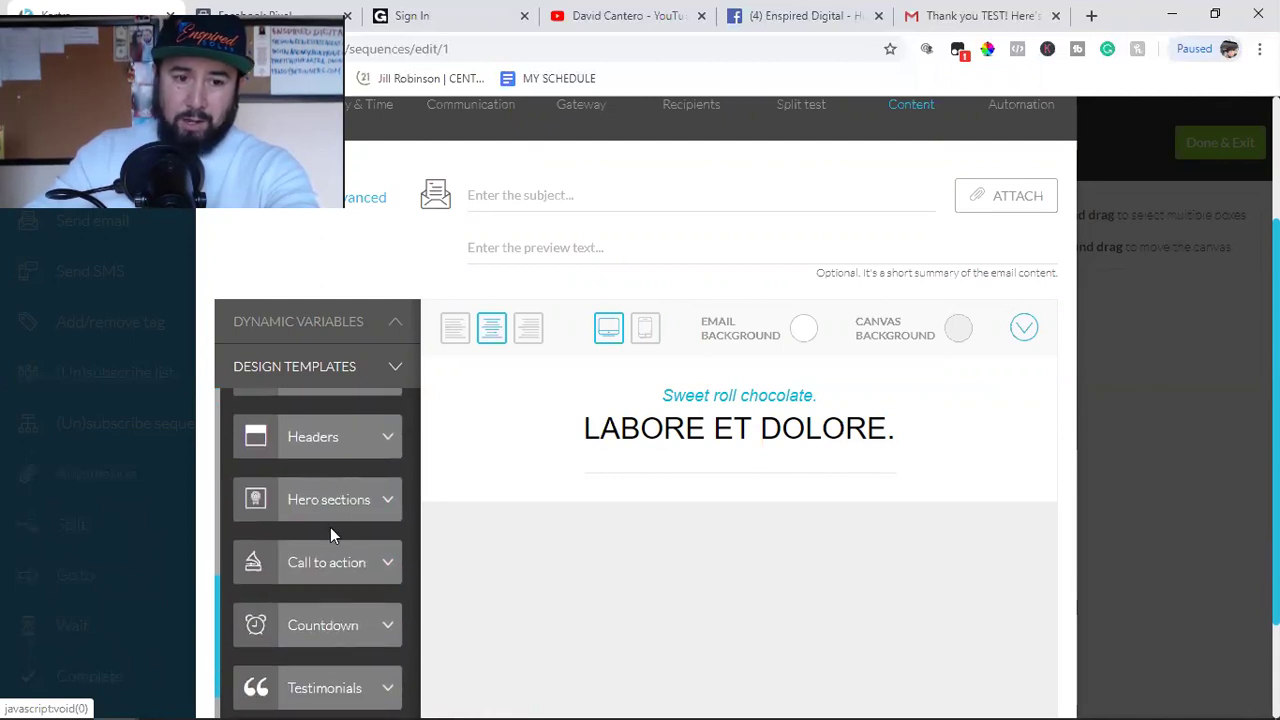
{"action": "left_click", "coordinate": [311, 630]}
{"action": "left_click_drag", "start_coordinate": [320, 443], "coordinate": [750, 644]}
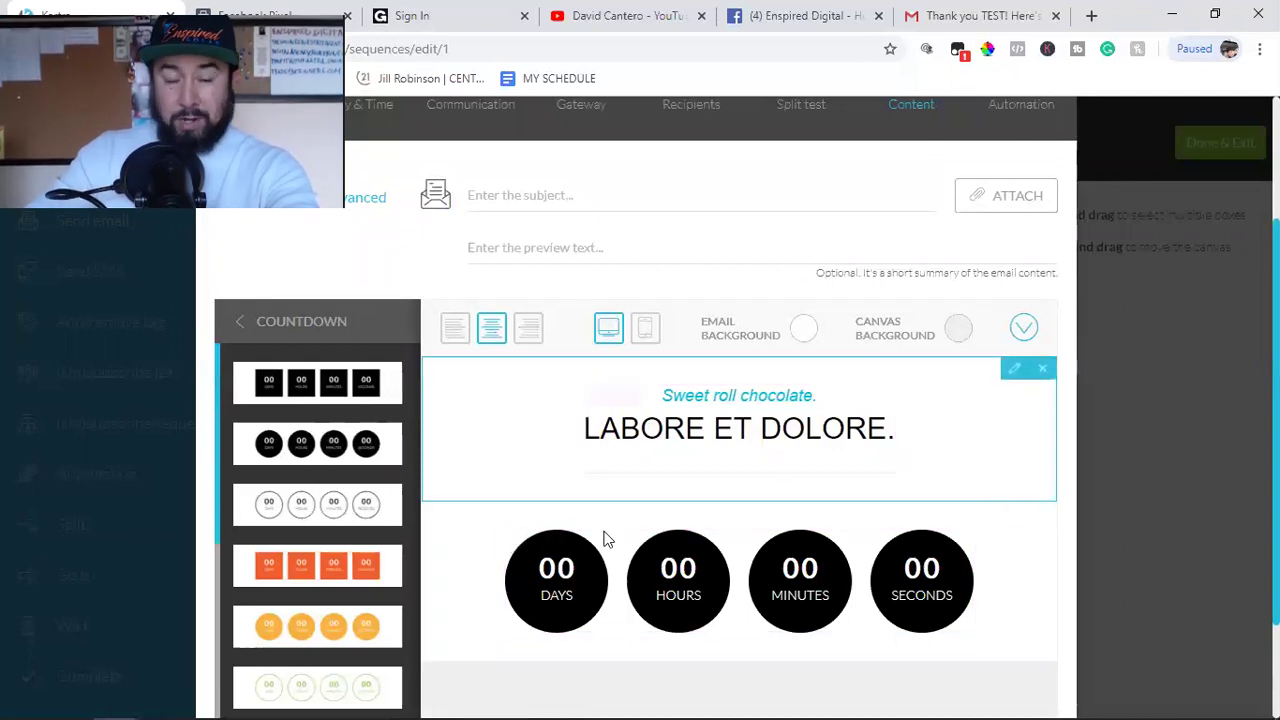
Step: Switch the content editor to Basic and copy the {first_name} dynamic variable
{"action": "scroll", "coordinate": [615, 540], "scroll_direction": "up", "scroll_amount": 2}
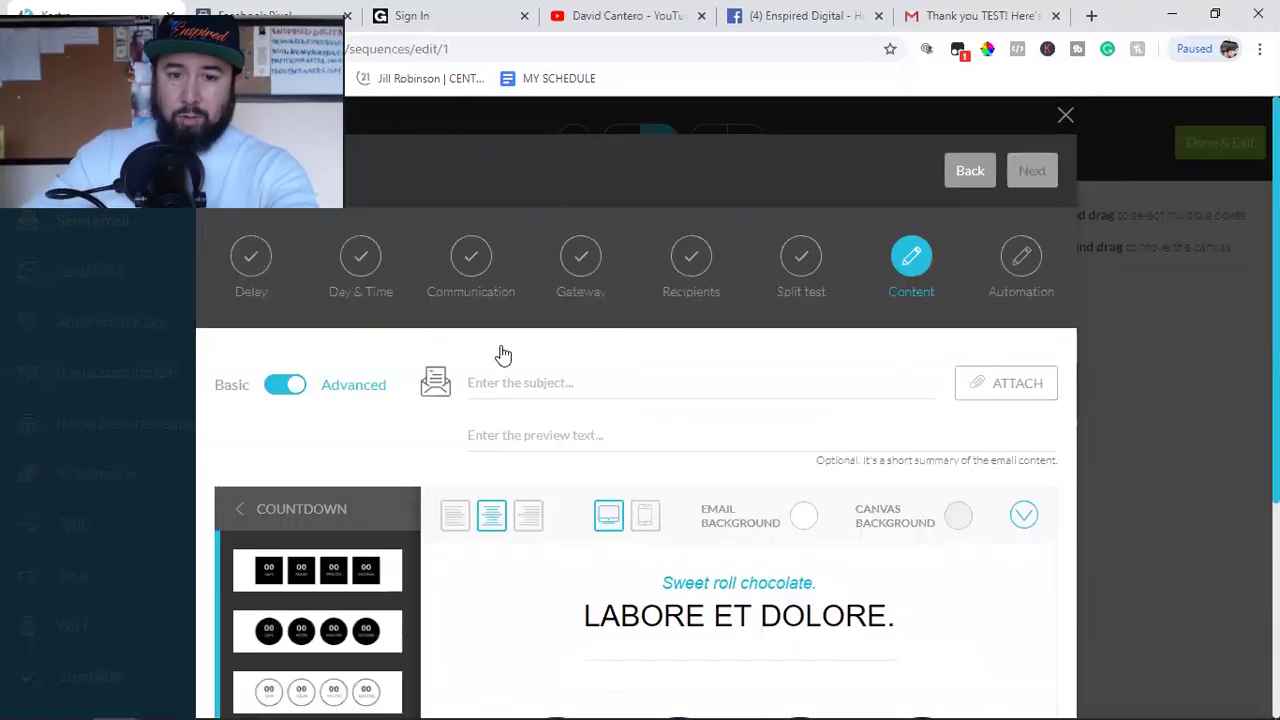
{"action": "left_click", "coordinate": [236, 511]}
{"action": "left_click", "coordinate": [290, 385]}
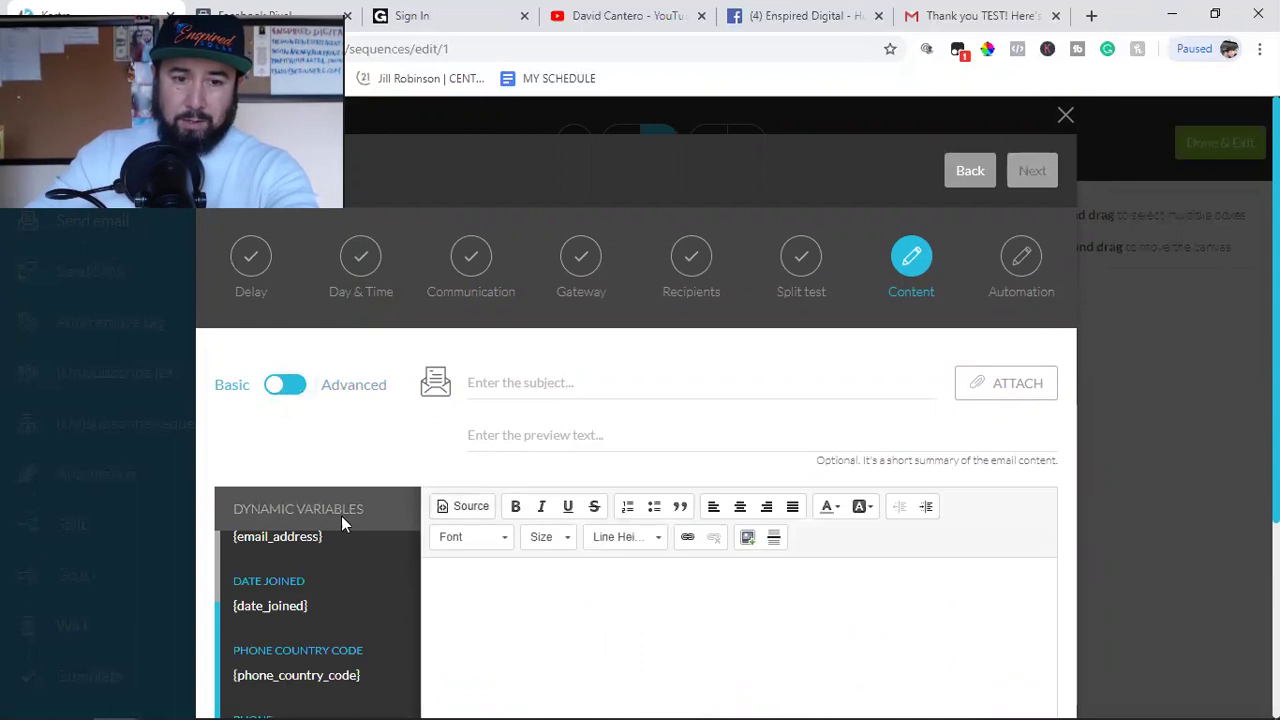
{"action": "scroll", "coordinate": [534, 410], "scroll_direction": "down", "scroll_amount": 1}
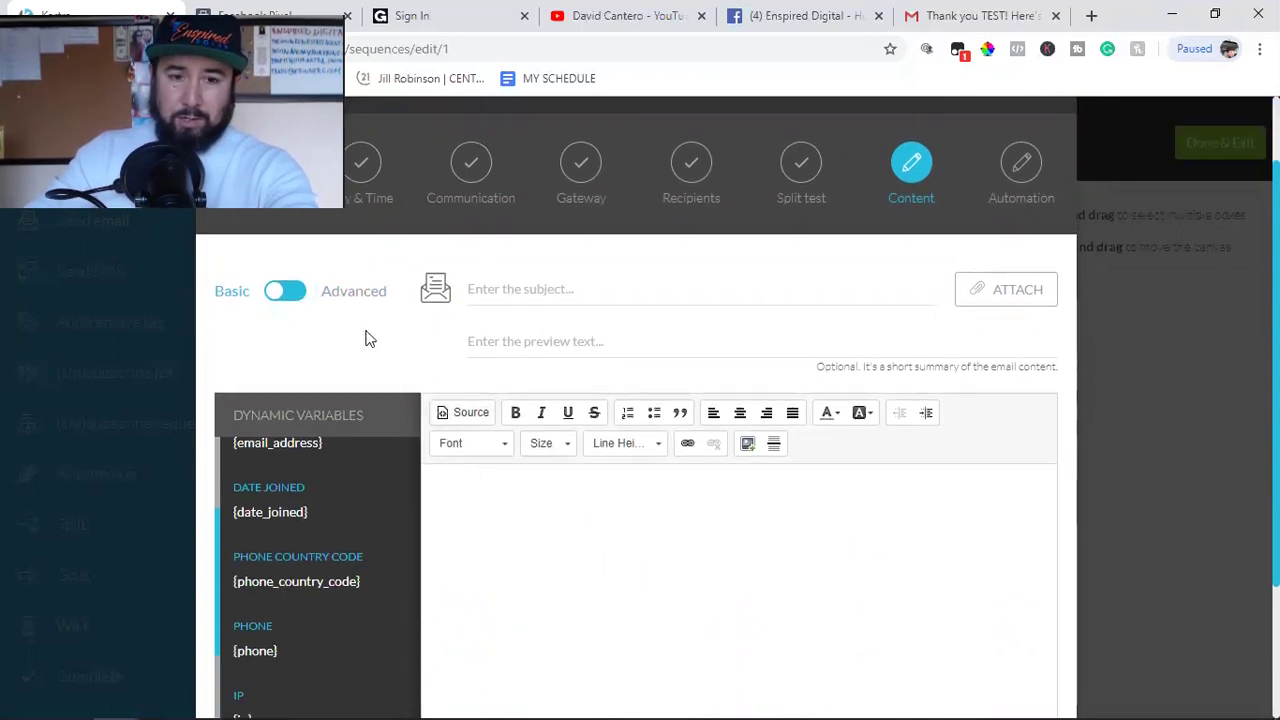
{"action": "scroll", "coordinate": [304, 525], "scroll_direction": "up", "scroll_amount": 3}
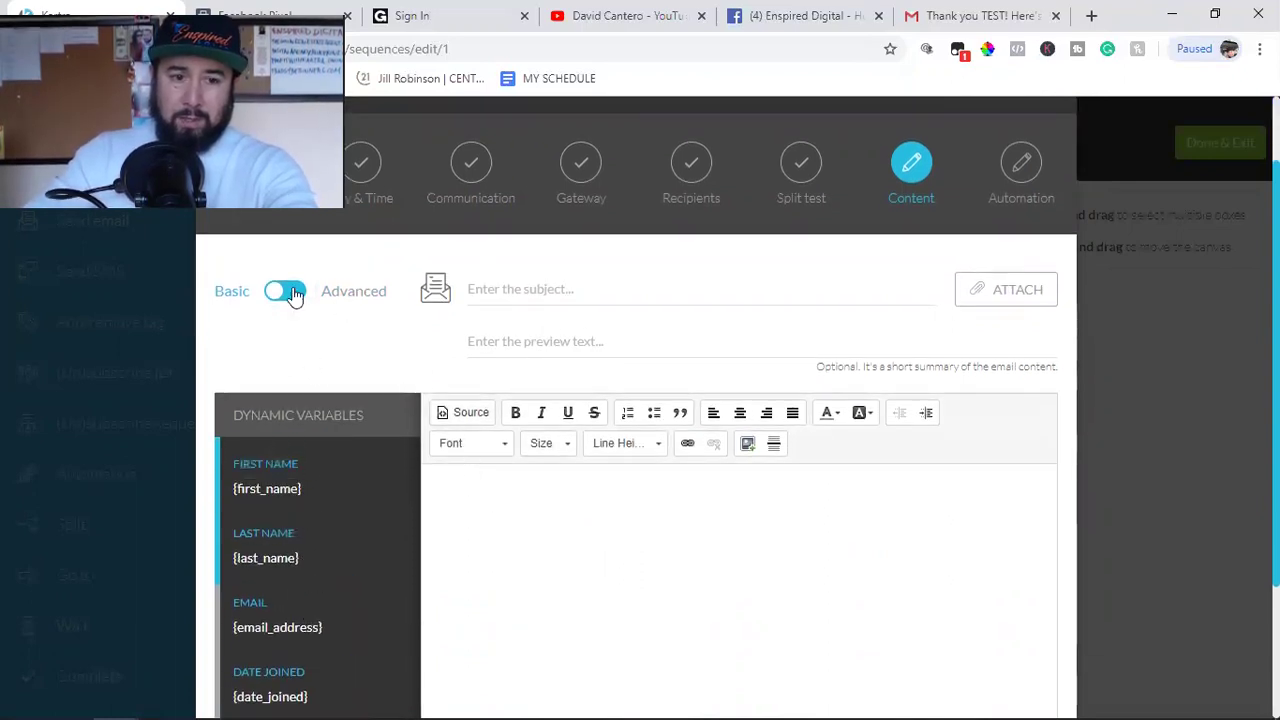
{"action": "left_click", "coordinate": [279, 488]}
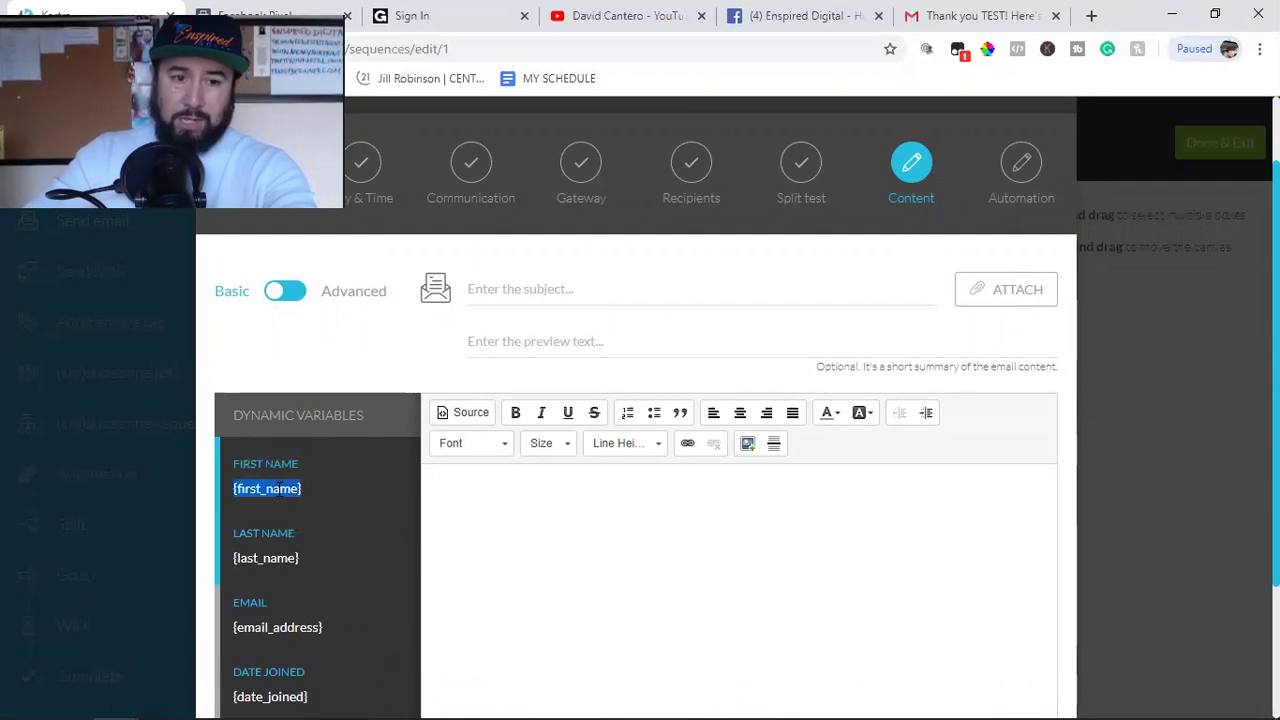
{"action": "right_click", "coordinate": [279, 487]}
{"action": "left_click", "coordinate": [317, 501]}
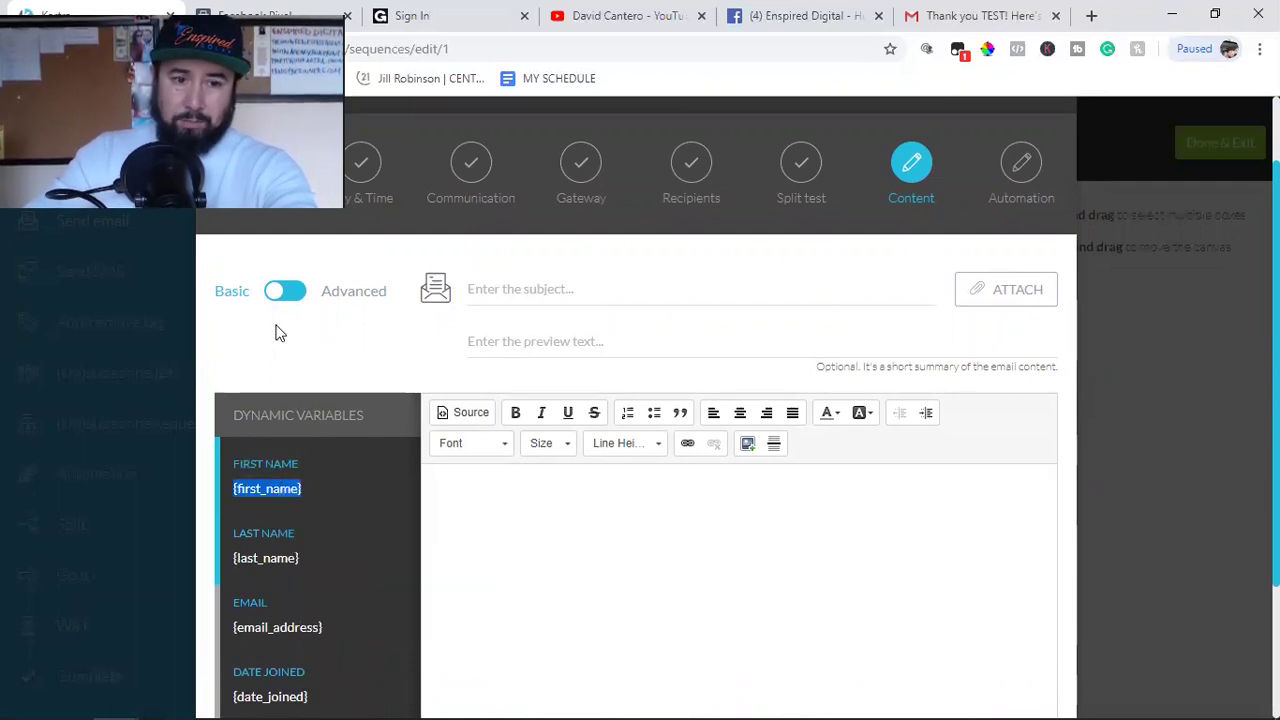
Step: Return the content editor to Advanced and insert a single-column text block between the headline and the countdown
{"action": "left_click", "coordinate": [290, 291]}
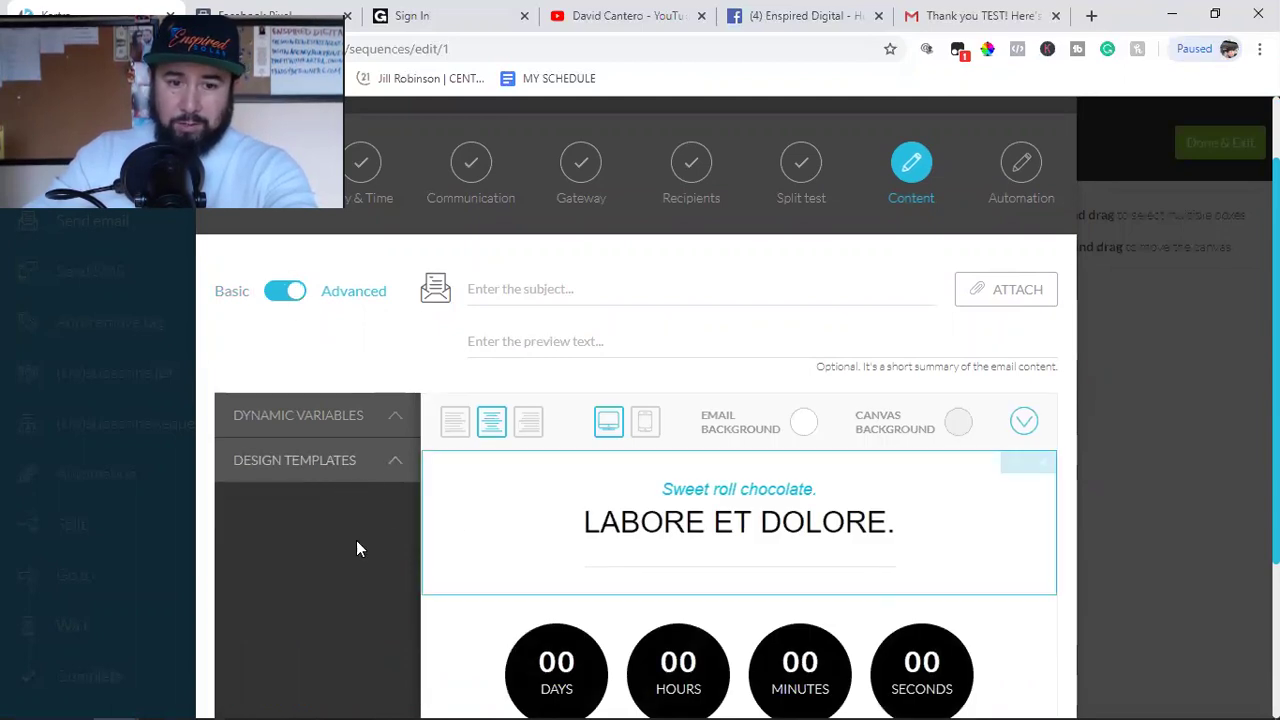
{"action": "left_click", "coordinate": [328, 474]}
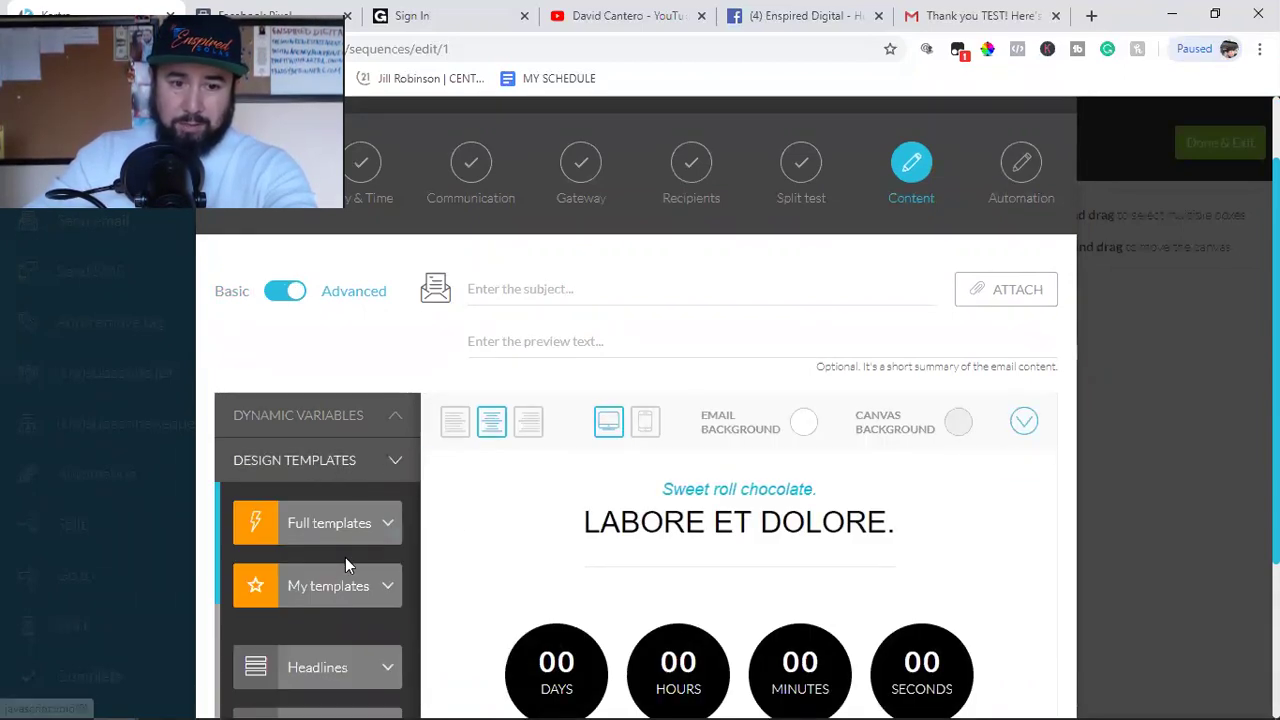
{"action": "scroll", "coordinate": [765, 455], "scroll_direction": "down", "scroll_amount": 2}
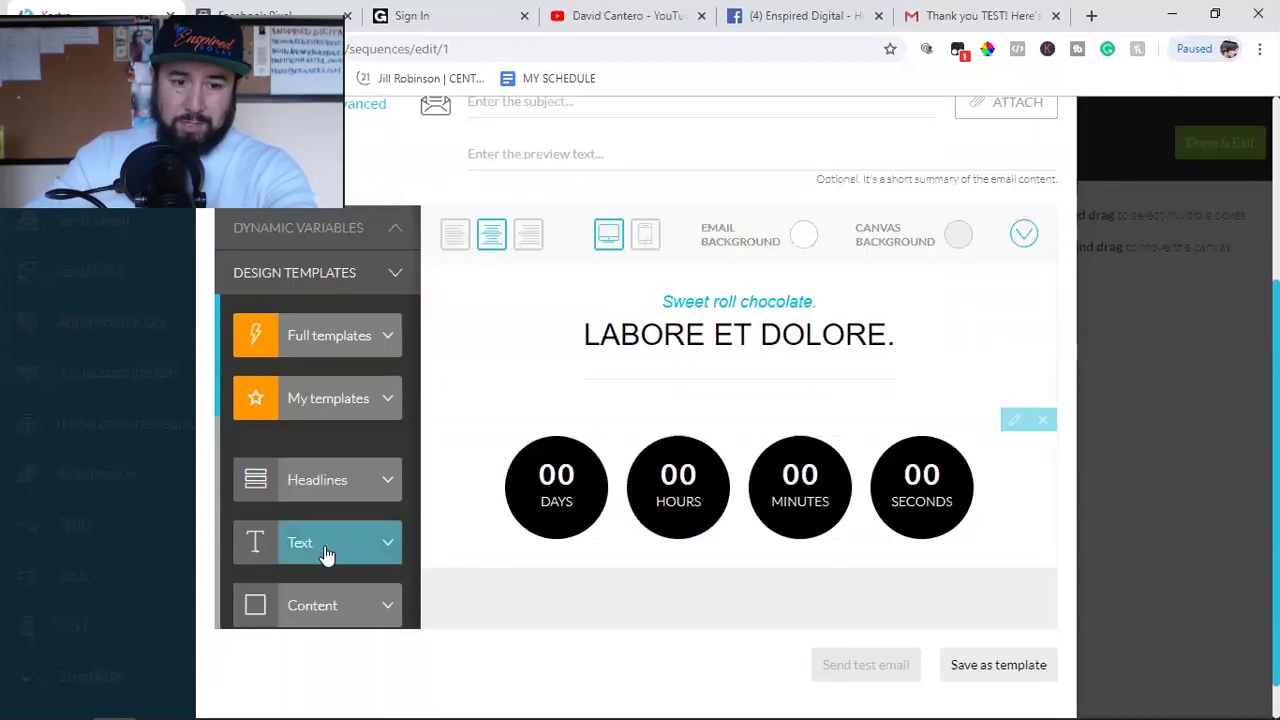
{"action": "left_click", "coordinate": [324, 540]}
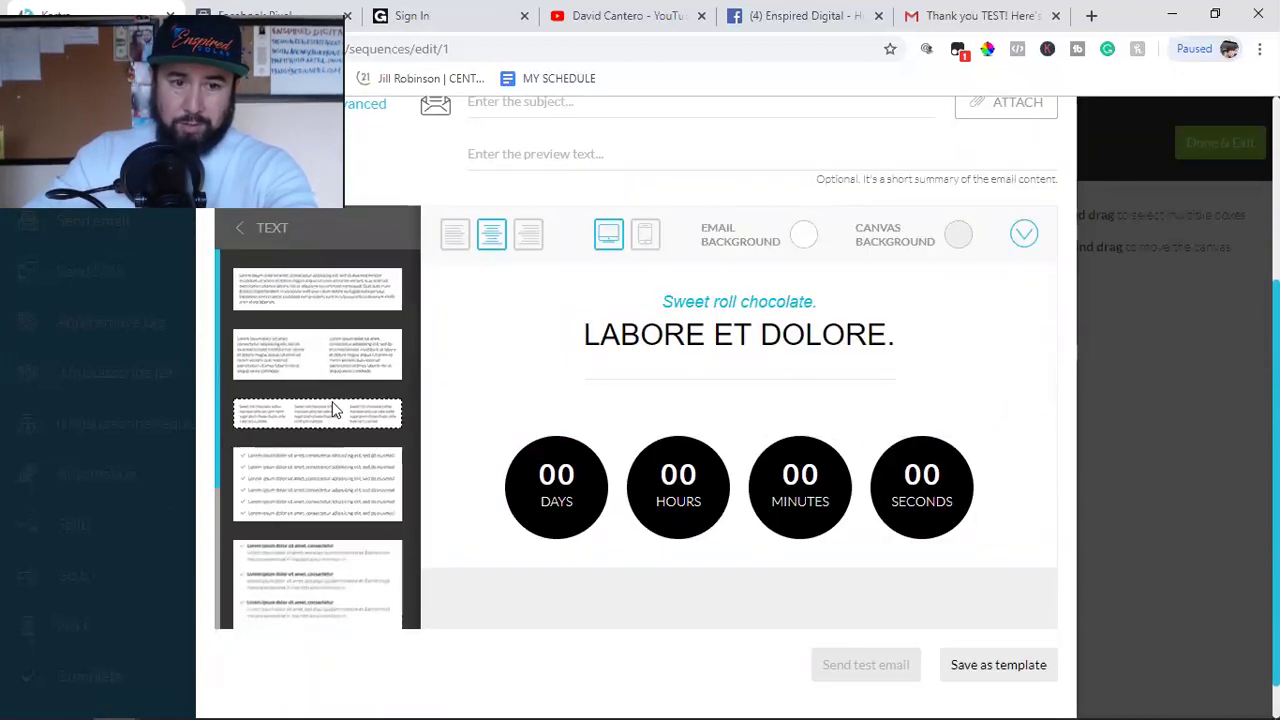
{"action": "left_click_drag", "start_coordinate": [303, 288], "coordinate": [588, 459]}
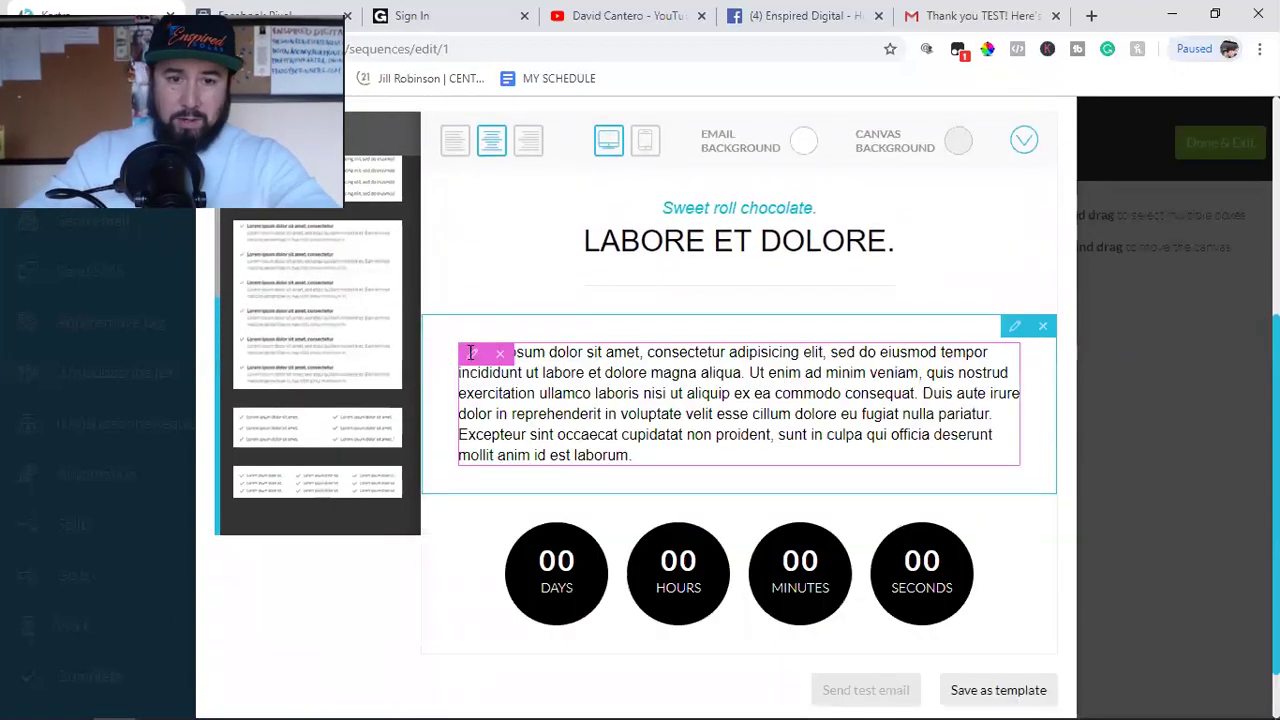
Step: Replace the text block's placeholder paragraph with the greeting "{first_name}," followed by a new line
{"action": "left_click", "coordinate": [565, 363]}
{"action": "key", "text": "ctrl+a"}
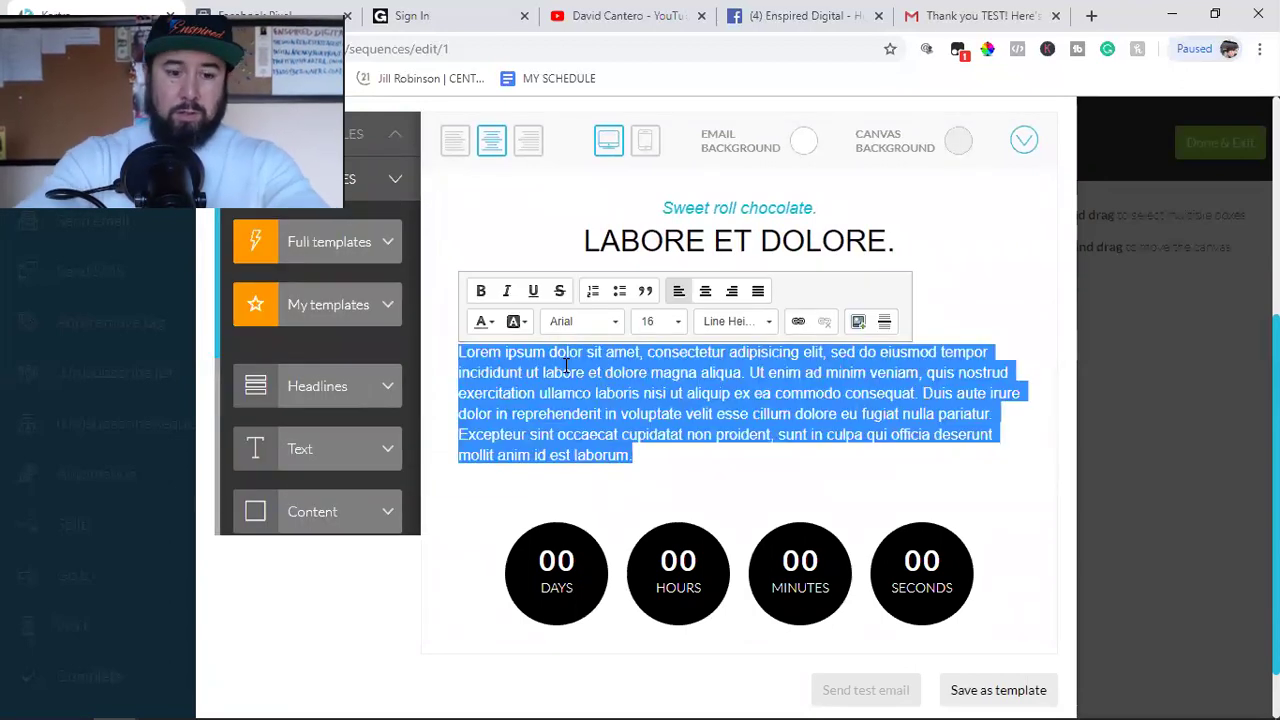
{"action": "key", "text": "ctrl+v"}
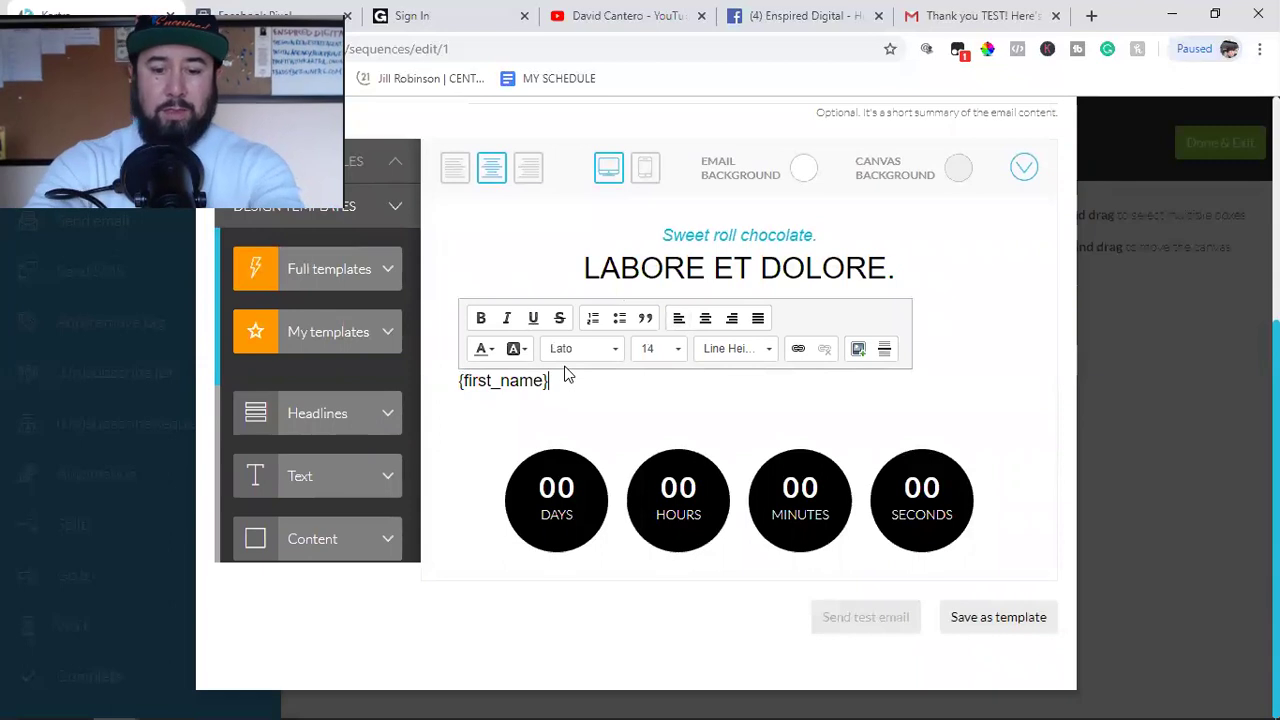
{"action": "key", "text": "Return"}
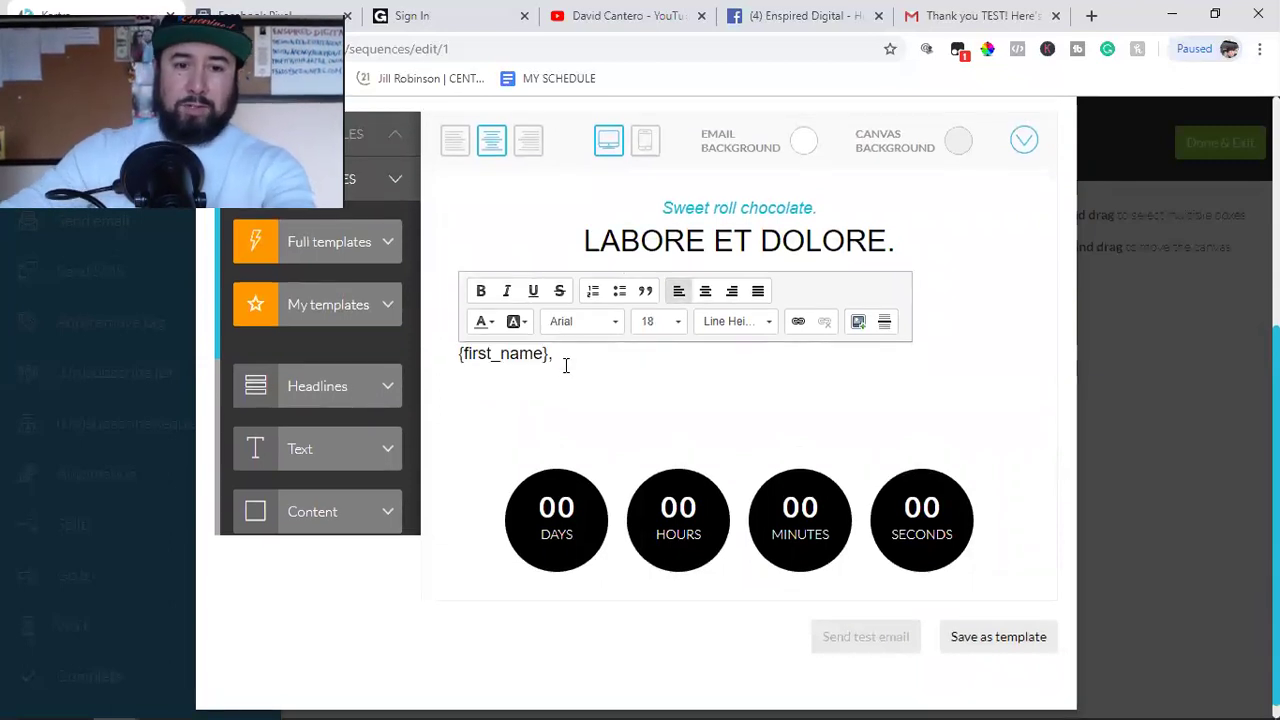
Step: Paste the {first_name} variable into the email's subject and create the email step without any automation
{"action": "scroll", "coordinate": [760, 418], "scroll_direction": "up", "scroll_amount": 4}
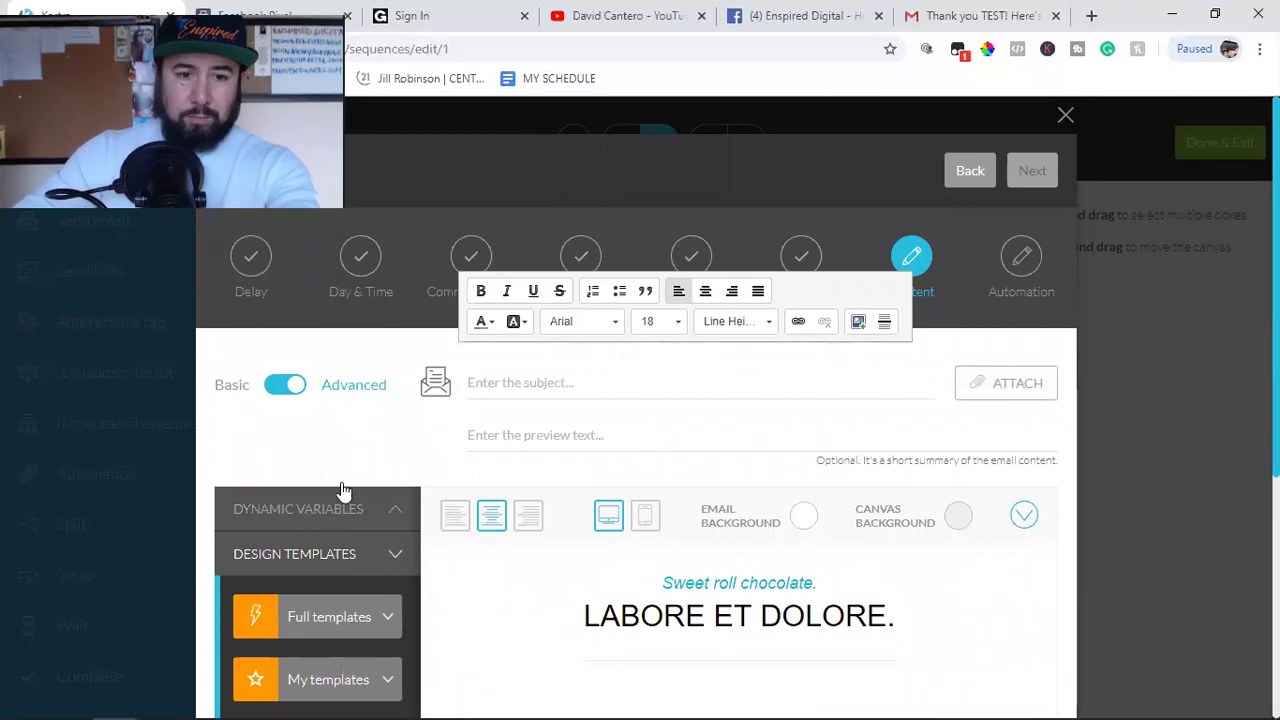
{"action": "left_click", "coordinate": [560, 386]}
{"action": "key", "text": "ctrl+v"}
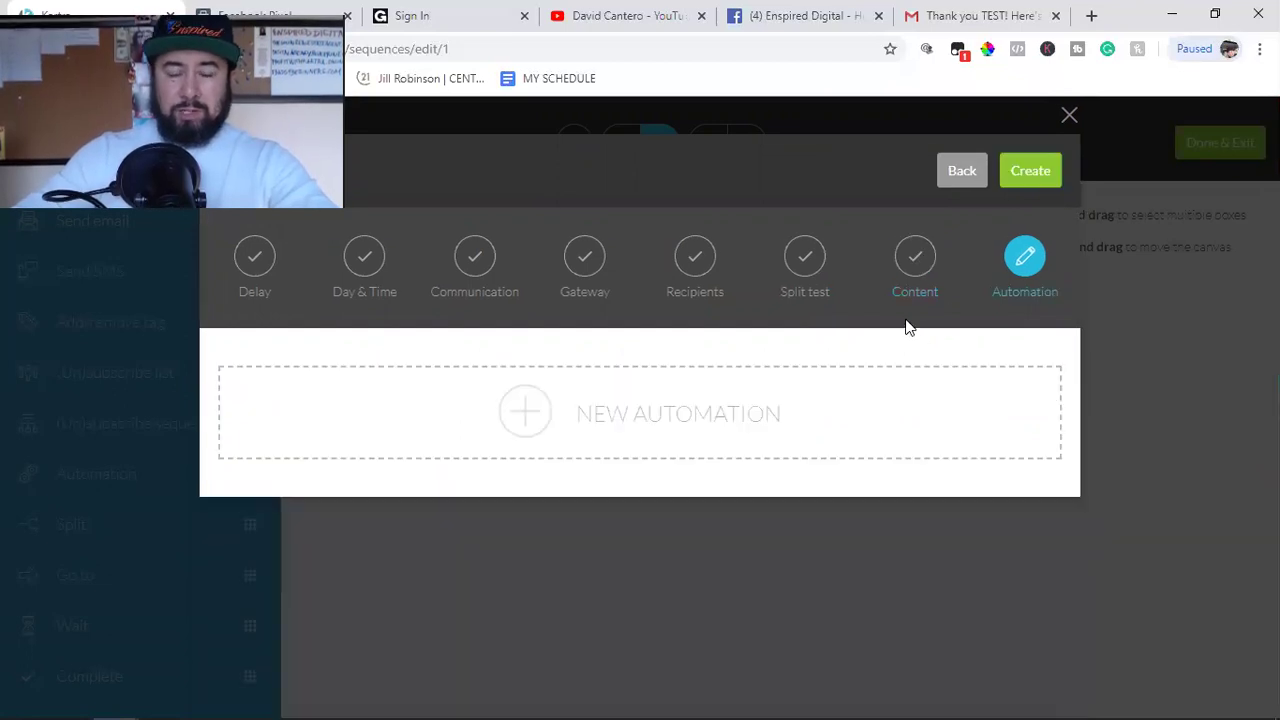
{"action": "left_click", "coordinate": [1032, 182]}
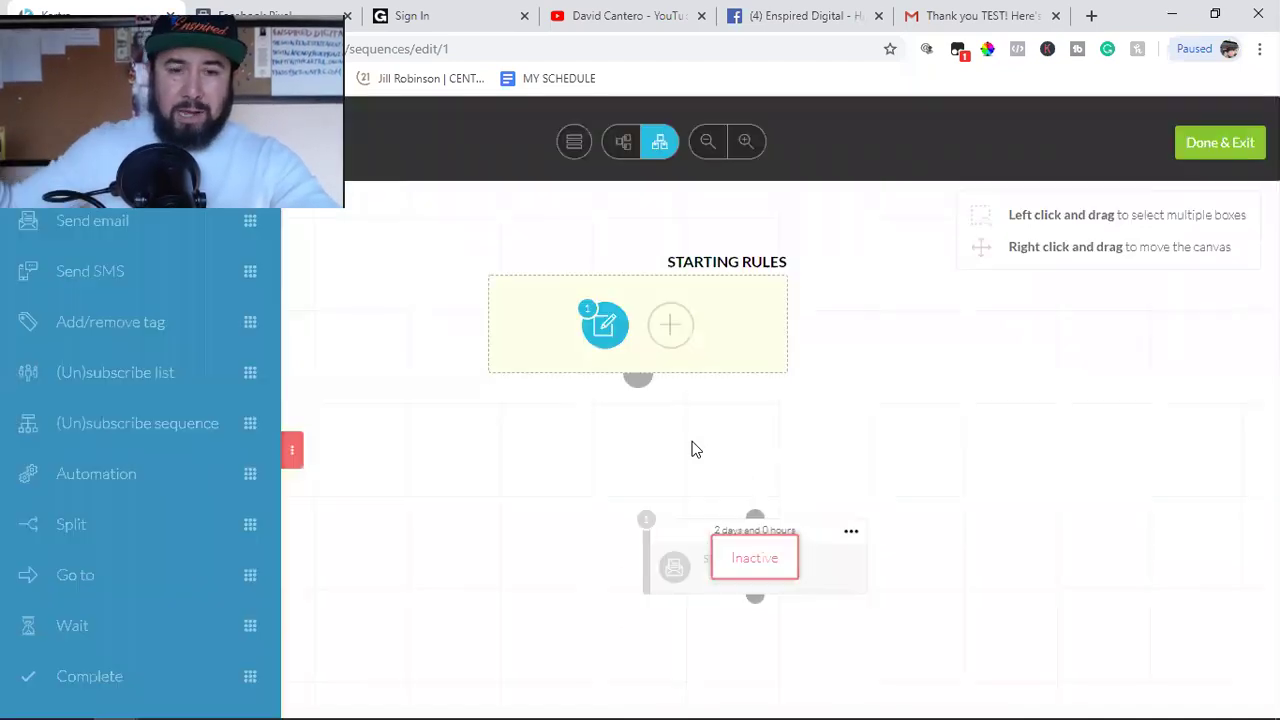
Step: Activate the "1st email" step and connect the starting rules to it
{"action": "left_click", "coordinate": [851, 537]}
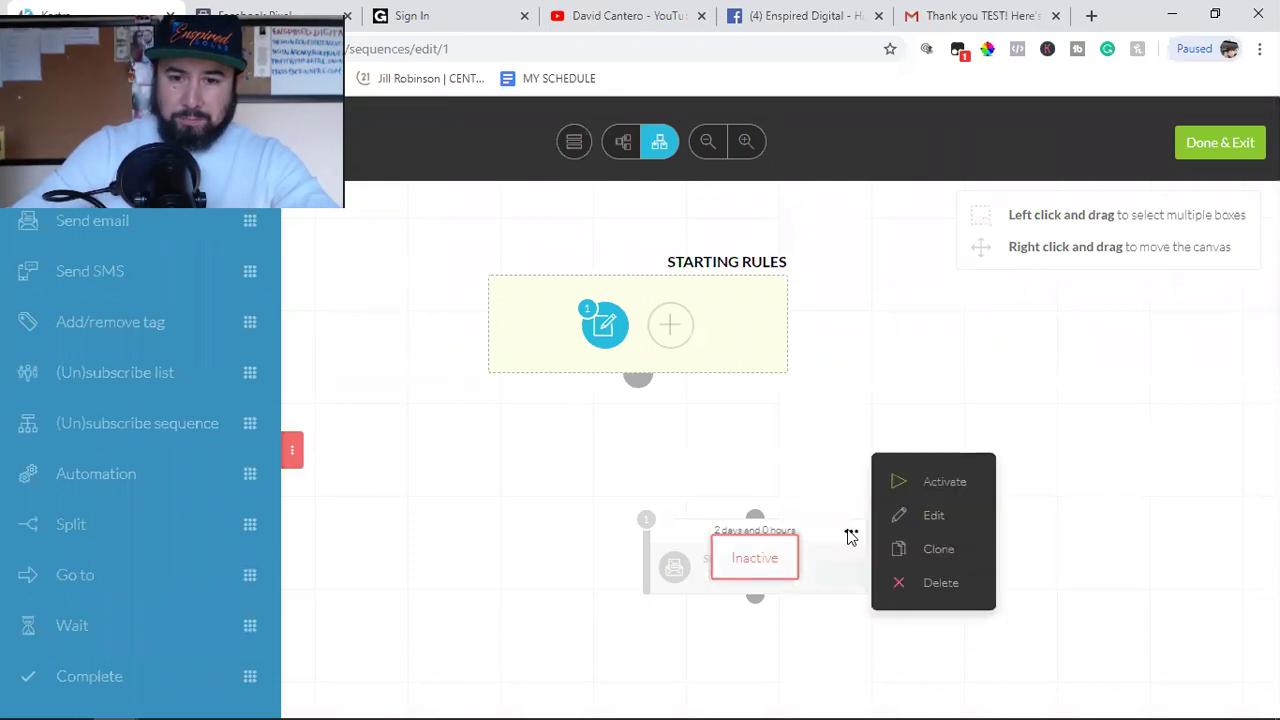
{"action": "left_click", "coordinate": [946, 487]}
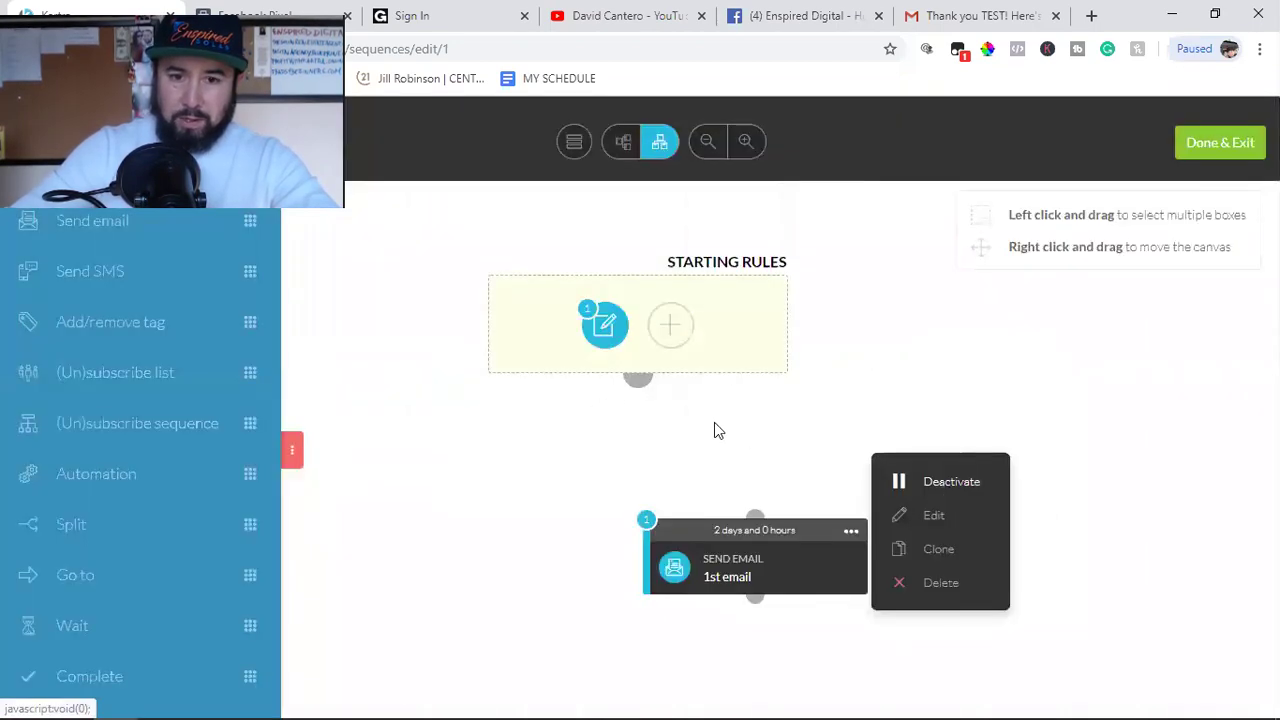
{"action": "left_click_drag", "start_coordinate": [637, 383], "coordinate": [737, 497]}
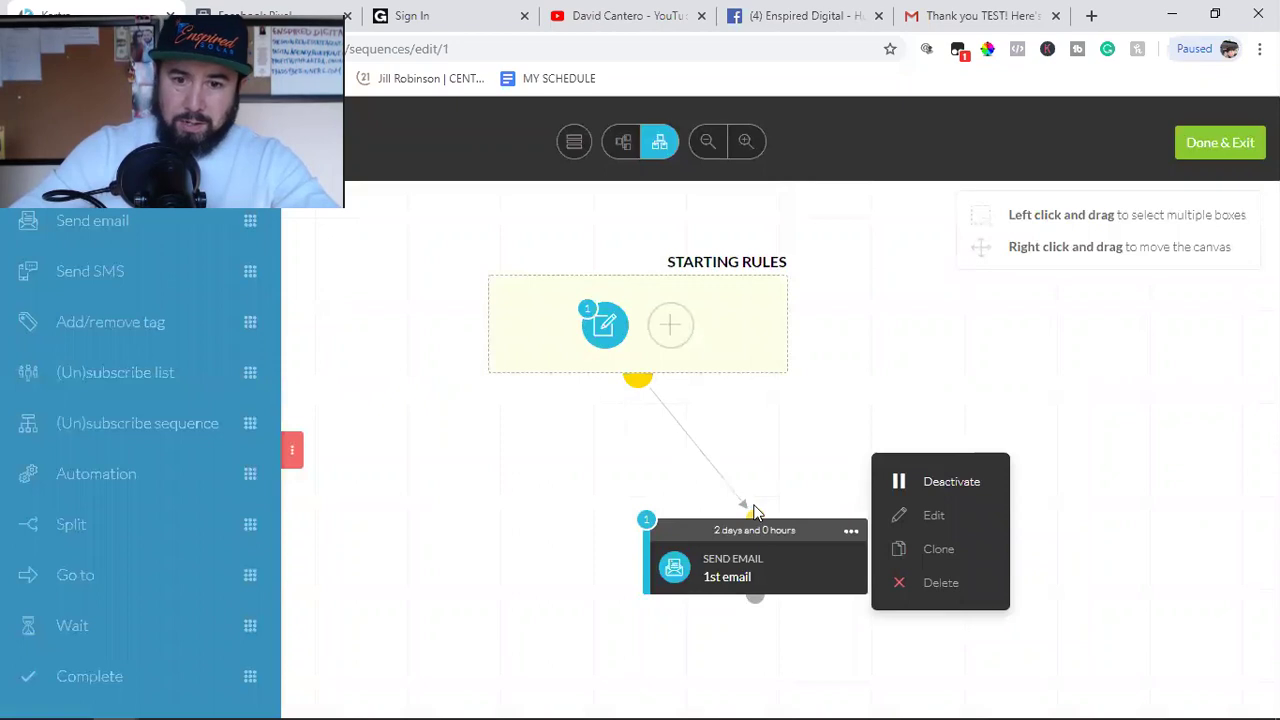
{"action": "left_click", "coordinate": [549, 531]}
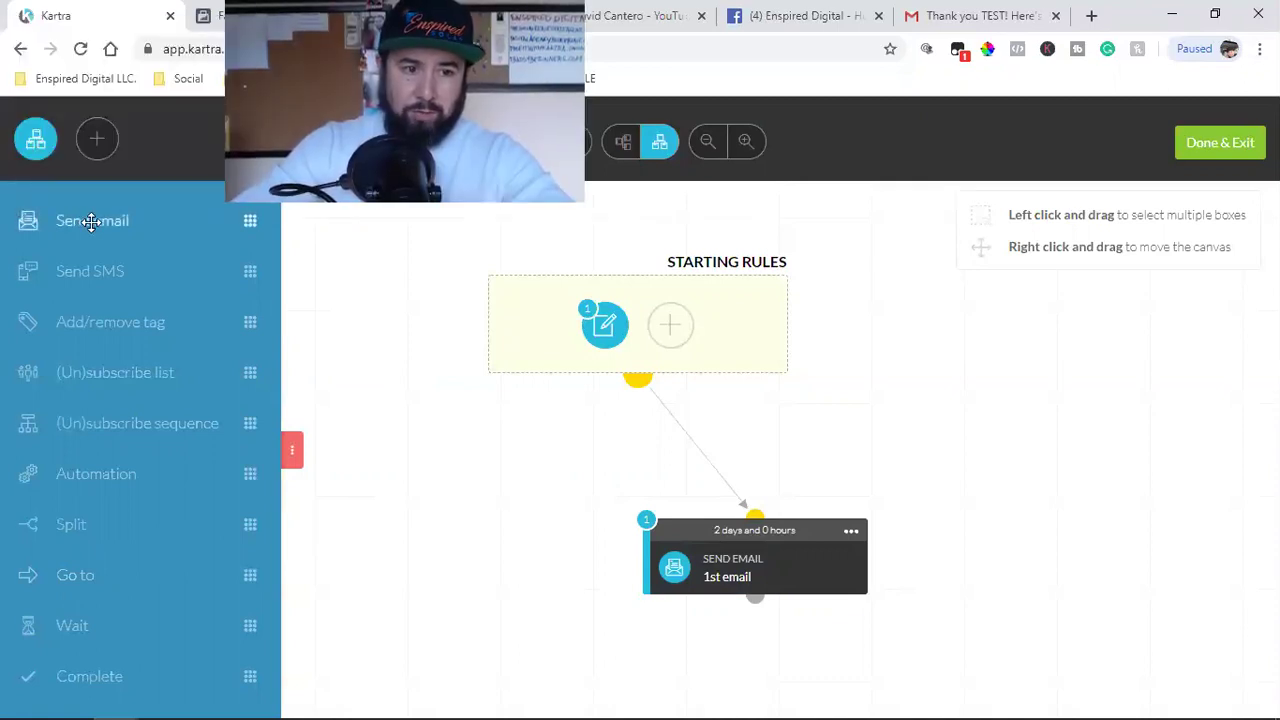
{"action": "left_click_drag", "start_coordinate": [100, 227], "coordinate": [712, 653]}
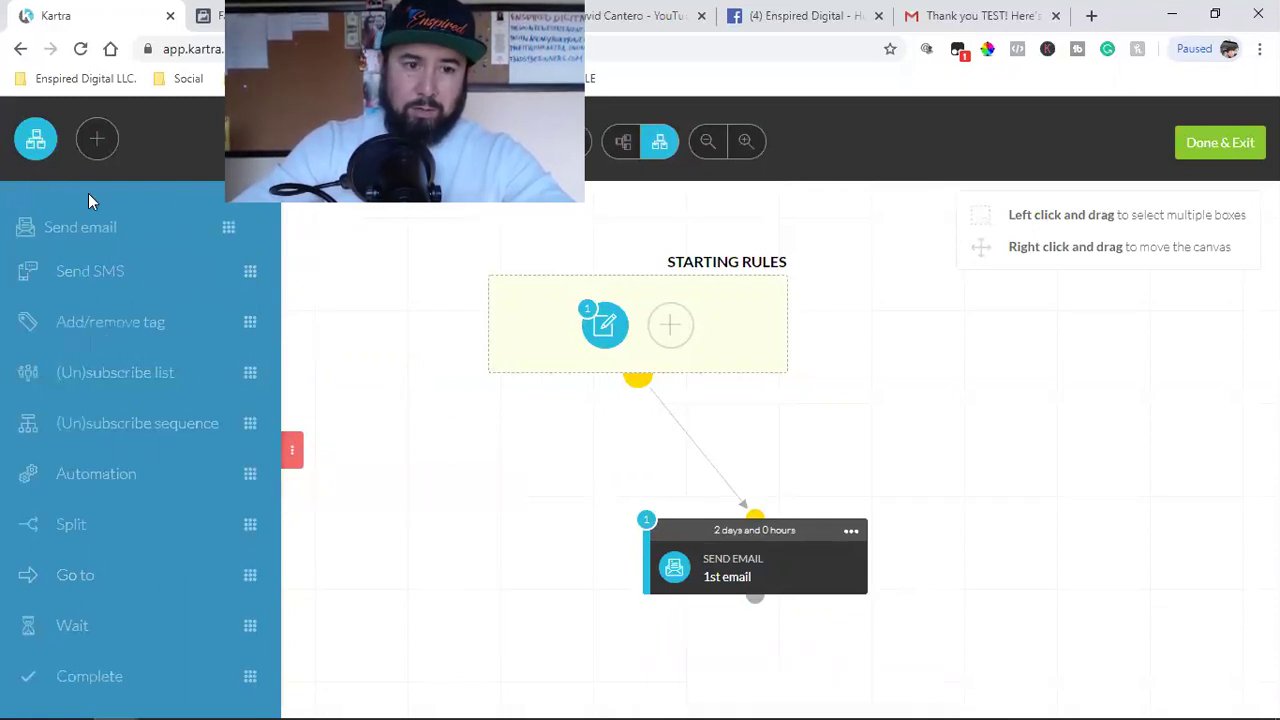
{"action": "left_click", "coordinate": [1220, 150]}
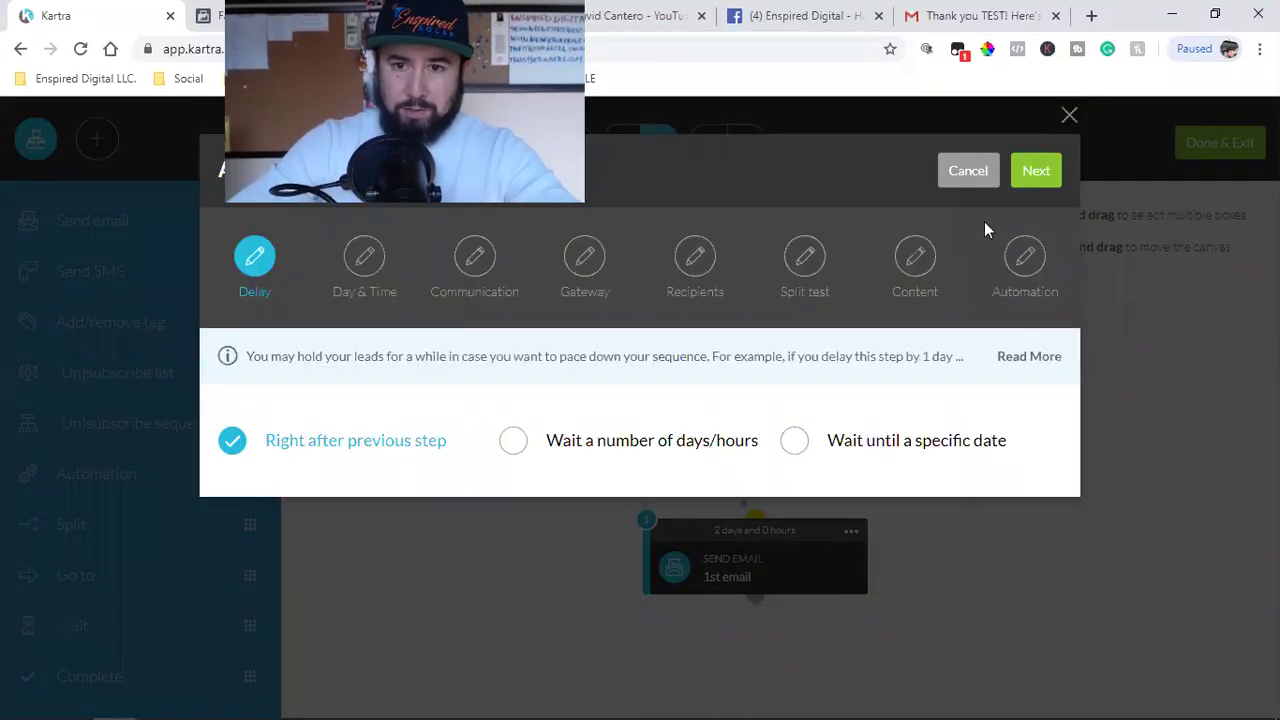
{"action": "left_click", "coordinate": [976, 178]}
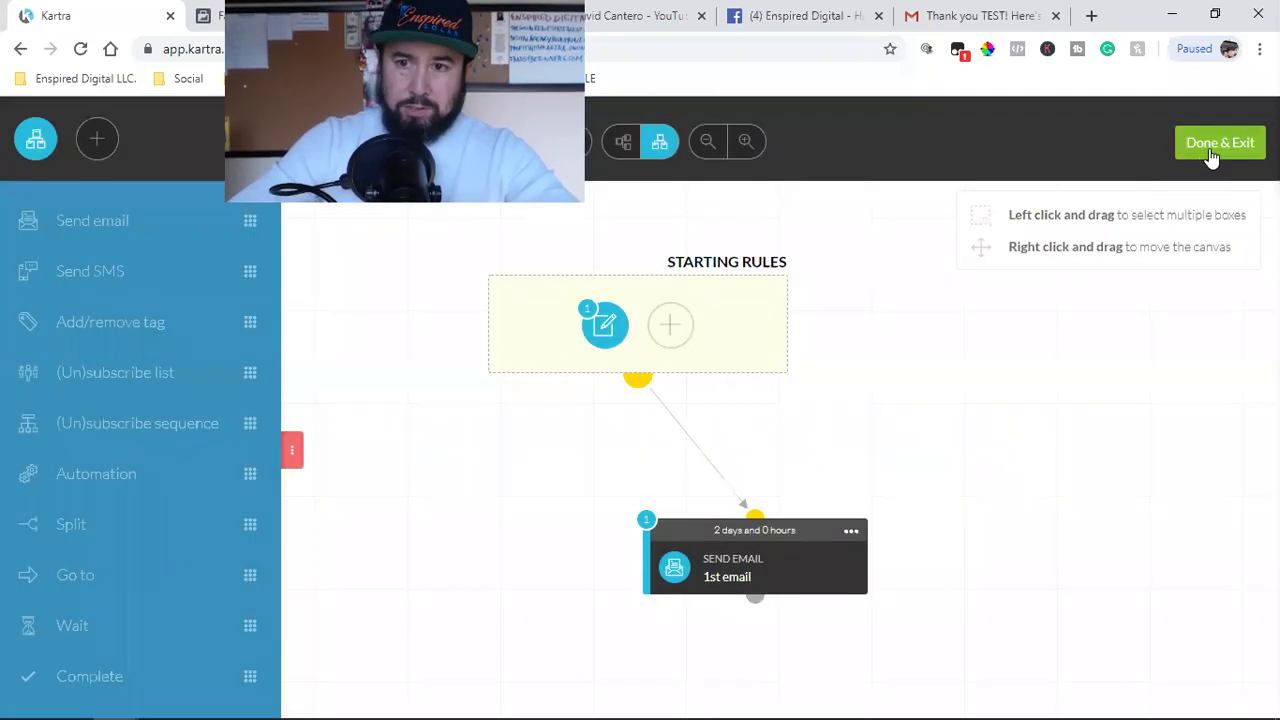
Step: Finish editing the sequence and exit to the Sequences list
{"action": "left_click", "coordinate": [1214, 158]}
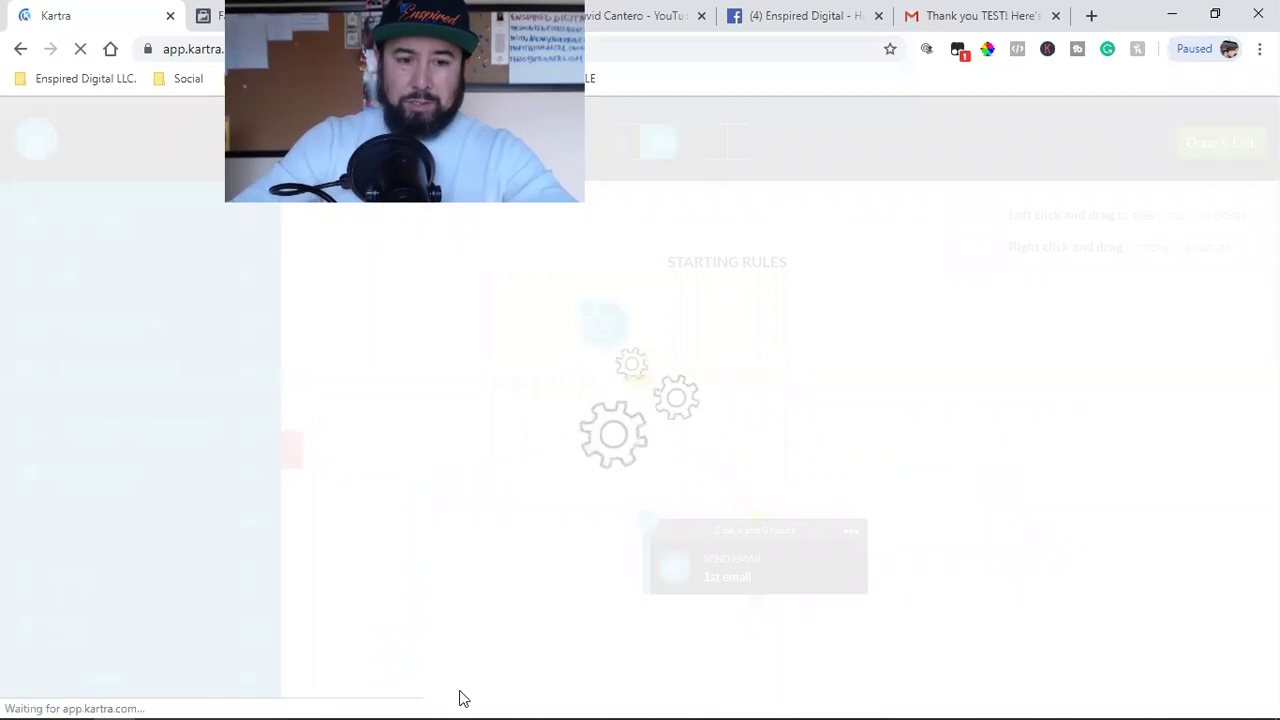
{"action": "mouse_move", "coordinate": [322, 700]}
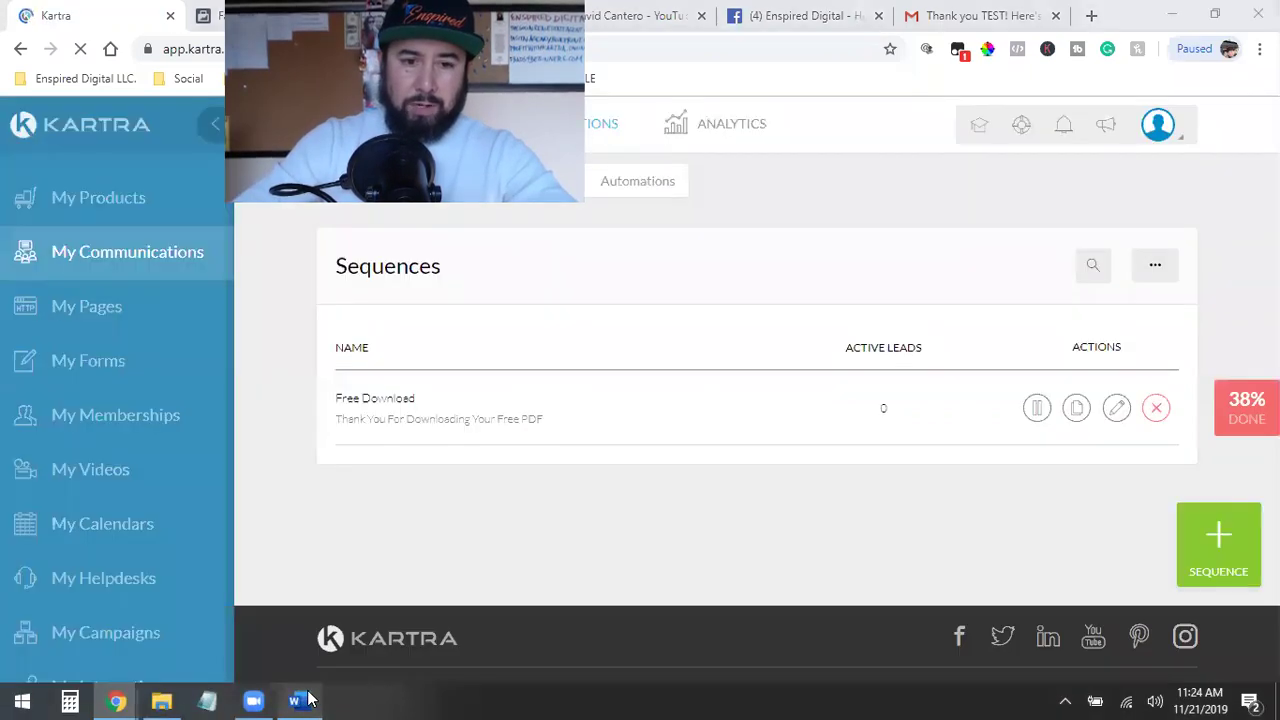
Step: Check the funnel checklist in Word, and return to Kartra in Chrome to view the list of pages
{"action": "left_click", "coordinate": [298, 700]}
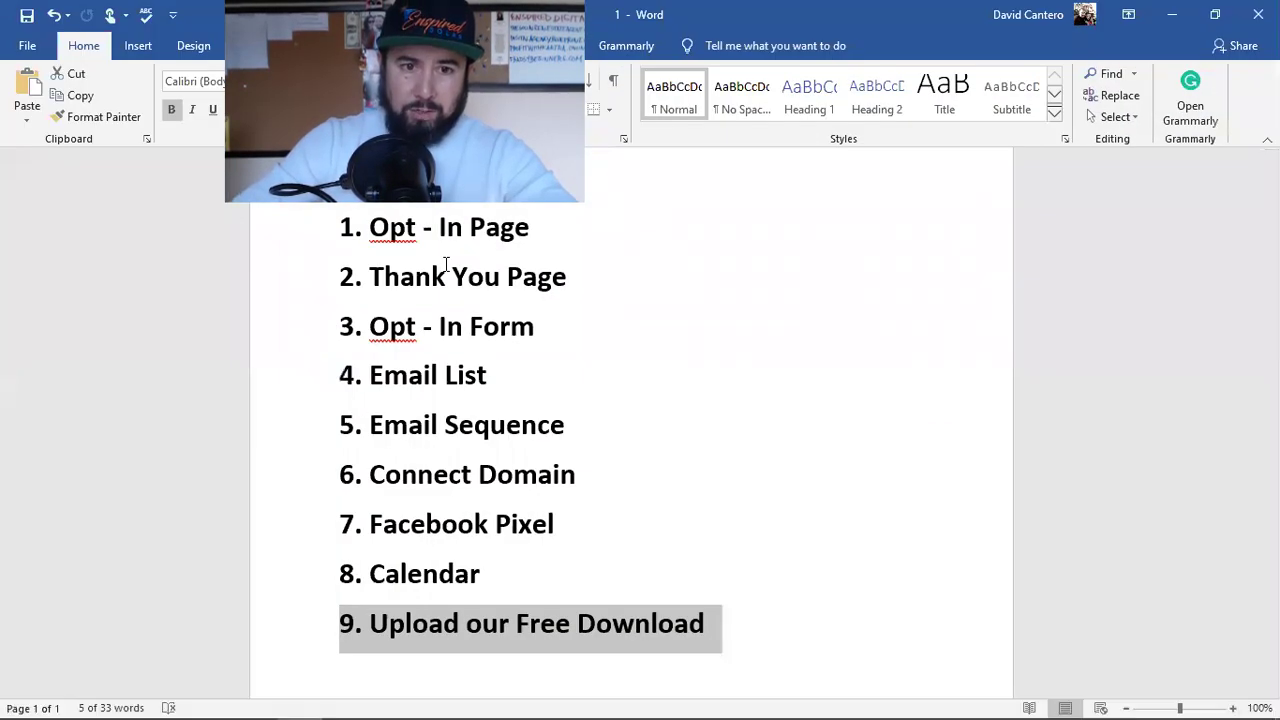
{"action": "left_click", "coordinate": [116, 700]}
{"action": "left_click", "coordinate": [113, 617]}
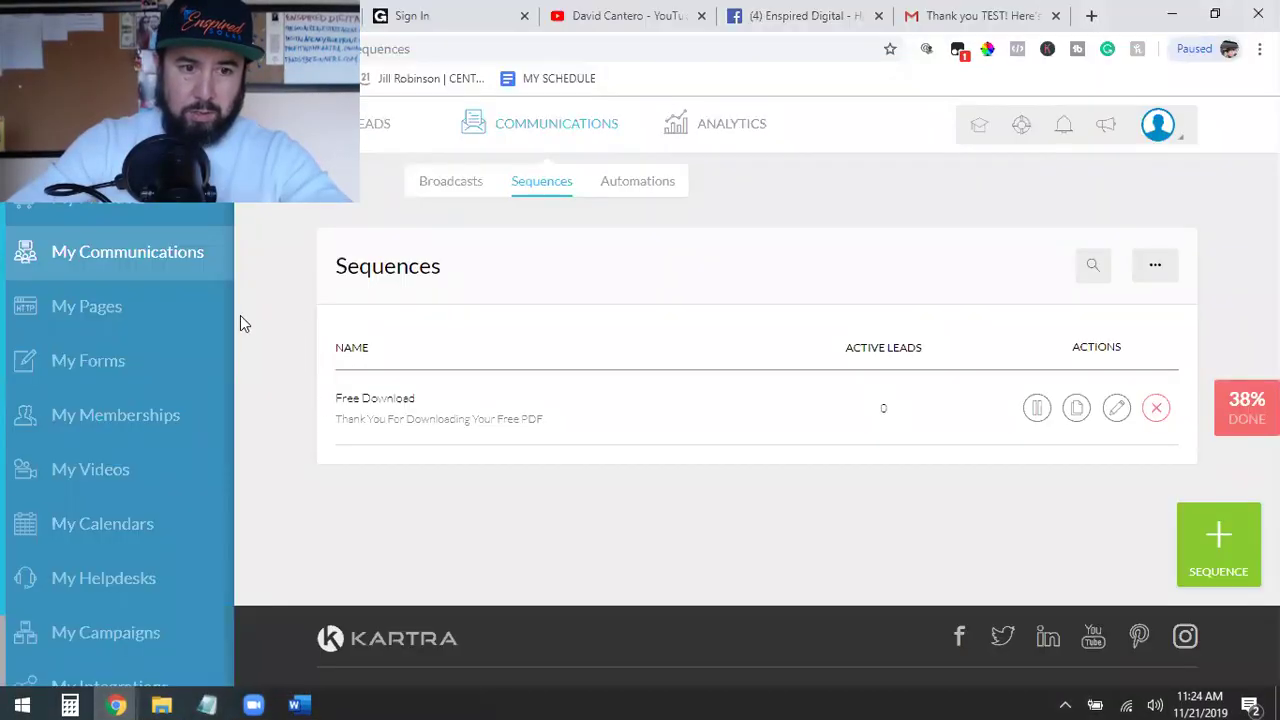
{"action": "left_click", "coordinate": [104, 310]}
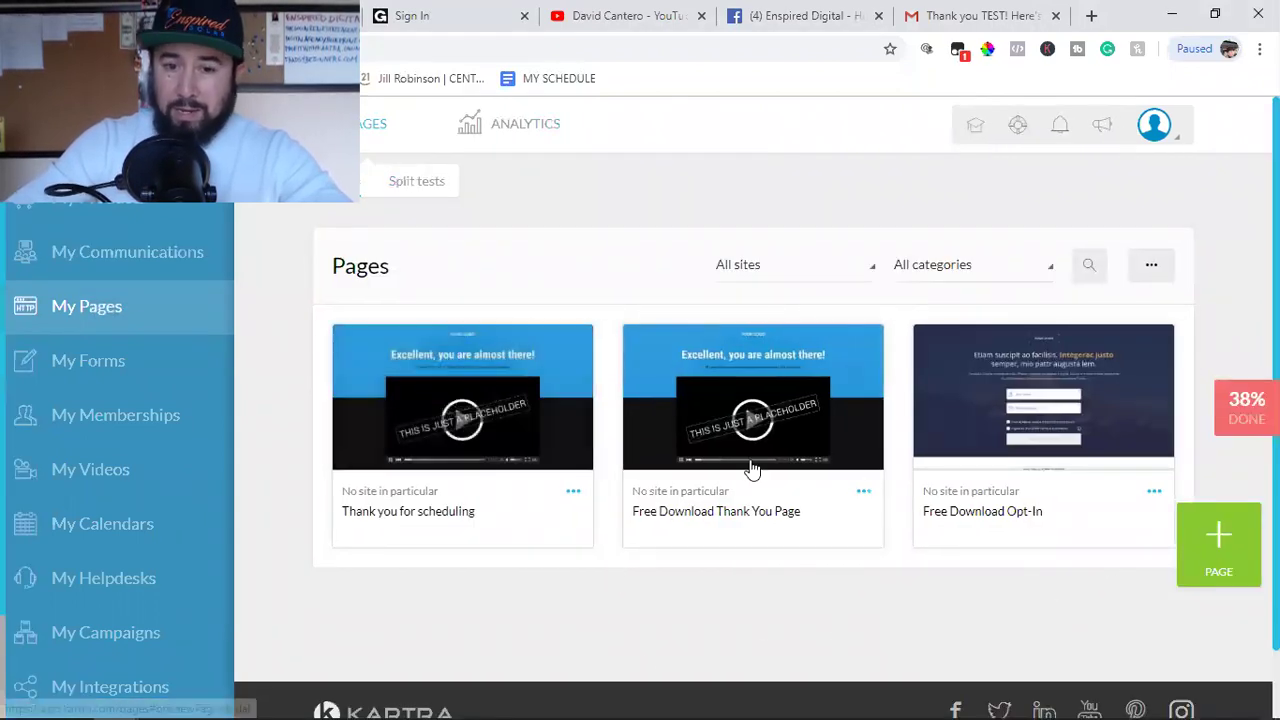
Step: Switch to the Word checklist and add the line "8. Calendar Thank you Page" directly below the Calendar item
{"action": "left_click", "coordinate": [296, 710]}
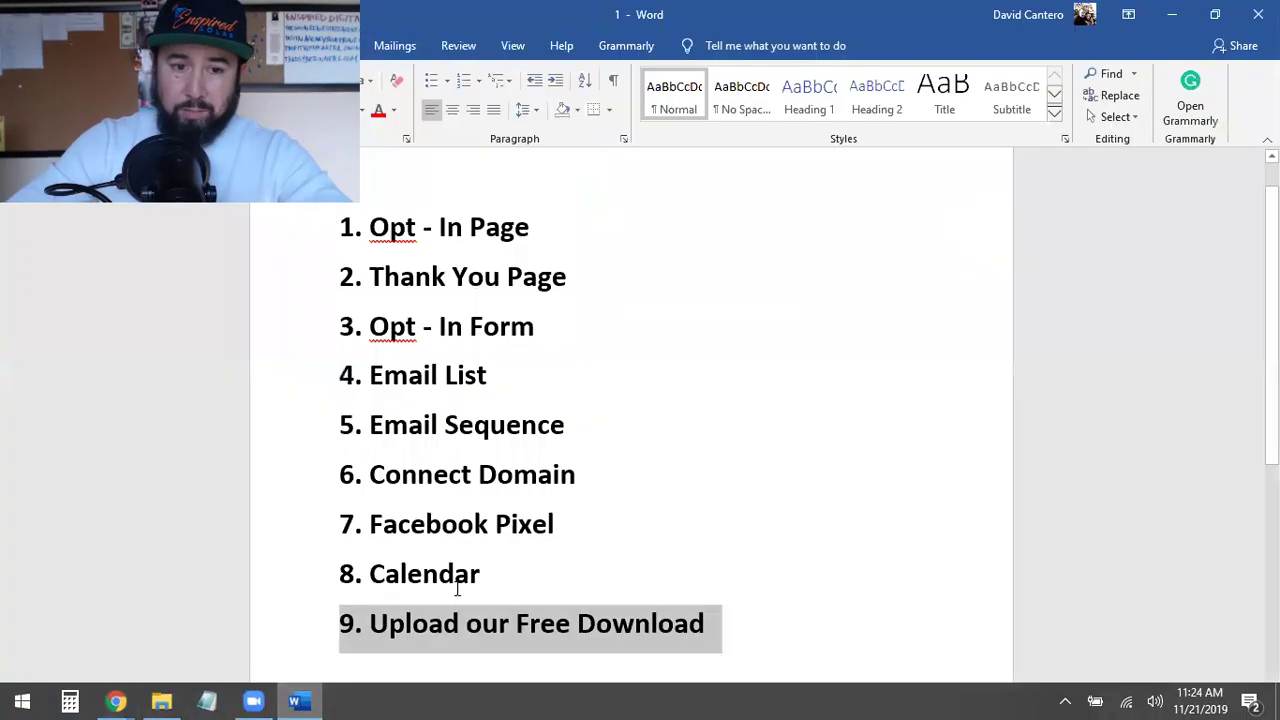
{"action": "left_click", "coordinate": [520, 571]}
{"action": "key", "text": "Return"}
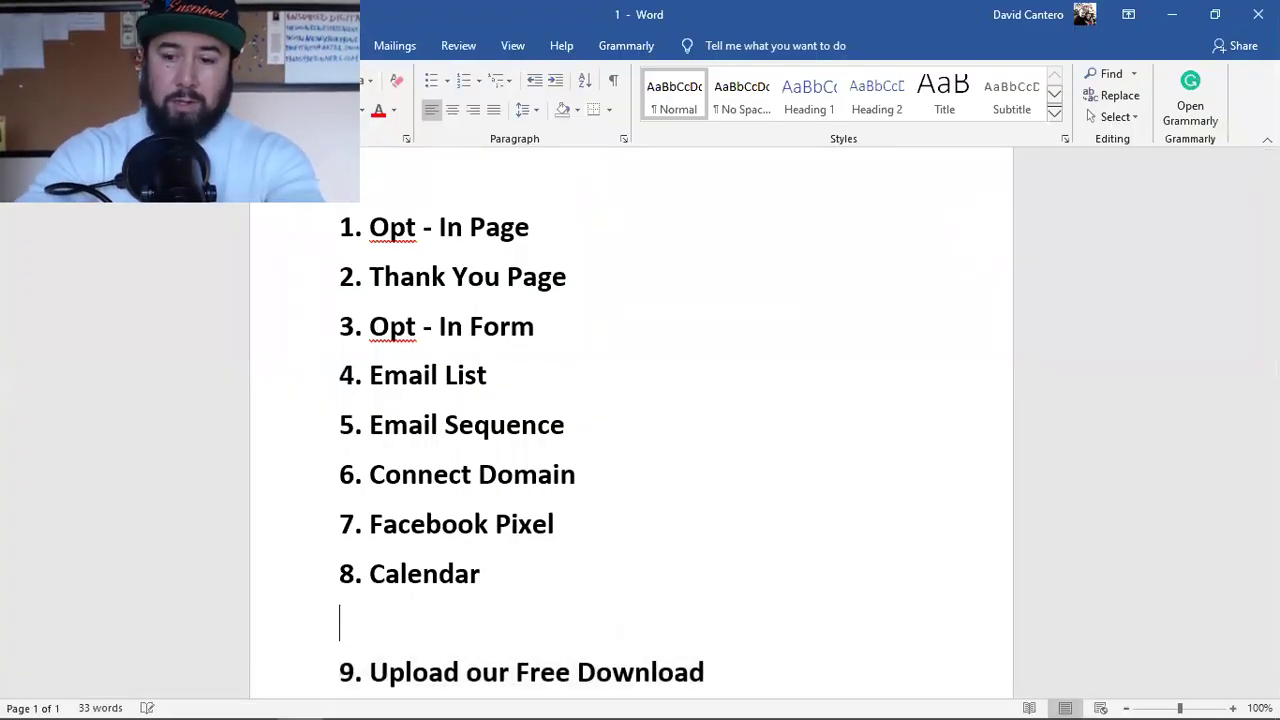
{"action": "type", "text": "Calendar Tha"}
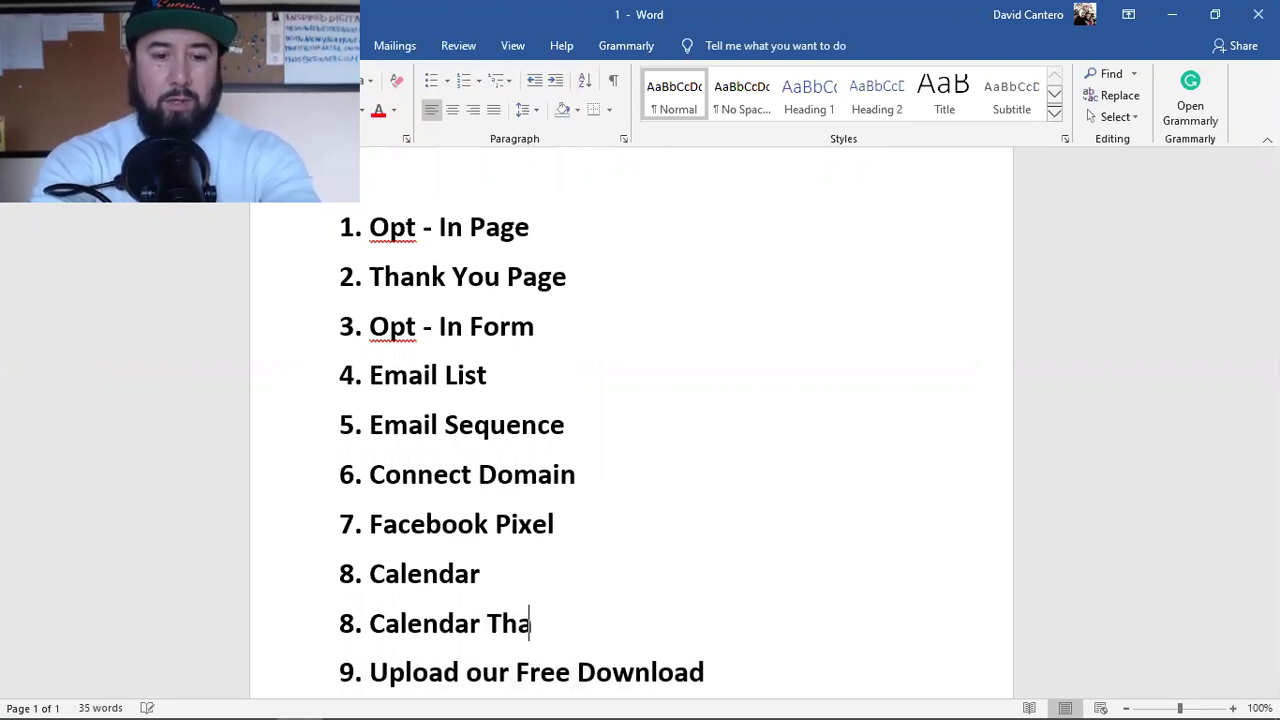
{"action": "type", "text": "nk you Page"}
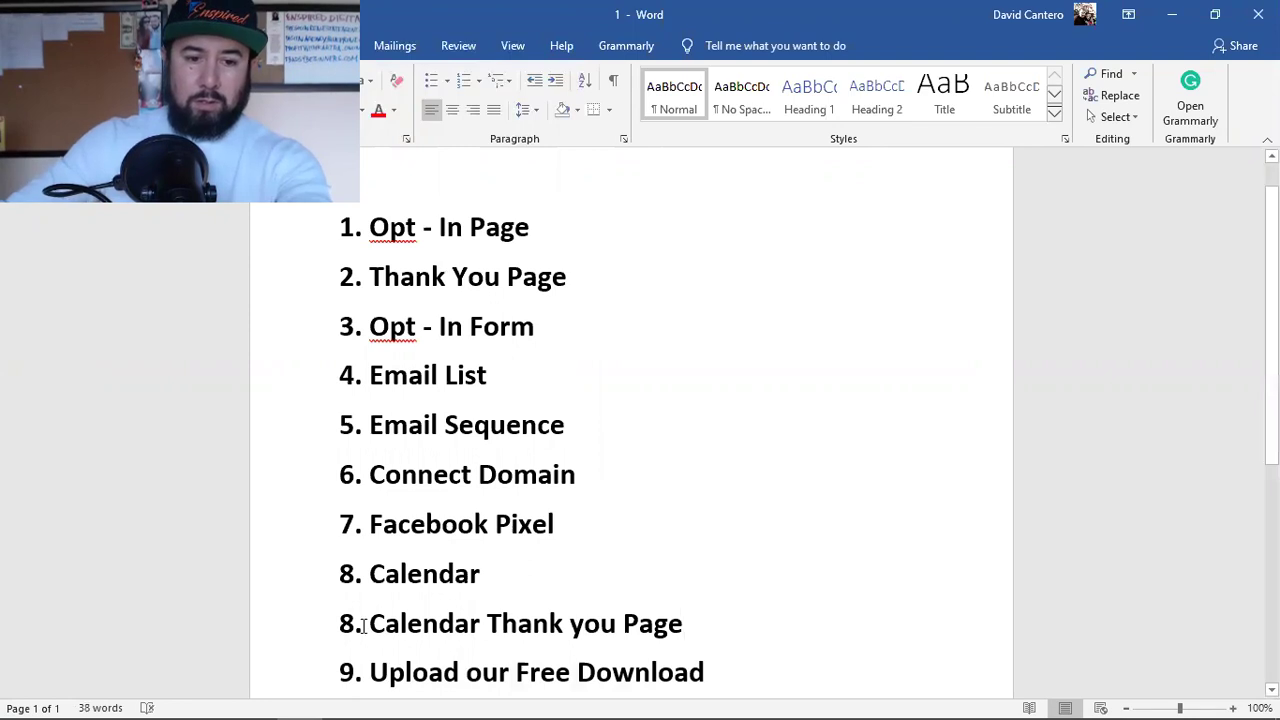
Step: Renumber the "Calendar Thank you Page" item as 9 and the "Upload our Free Download" item as 10
{"action": "key", "text": "Home"}
{"action": "key", "text": "Right"}
{"action": "key", "text": "BackSpace"}
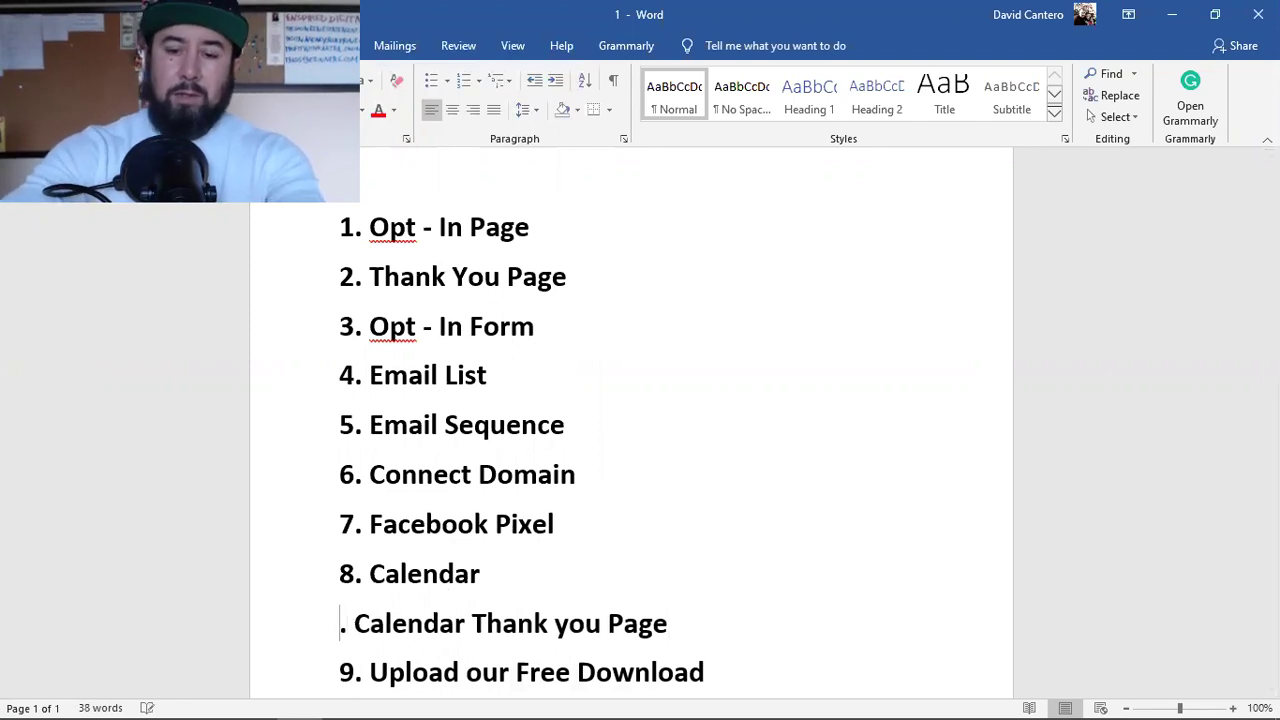
{"action": "type", "text": "9"}
{"action": "left_click", "coordinate": [354, 668]}
{"action": "key", "text": "BackSpace"}
{"action": "type", "text": "10"}
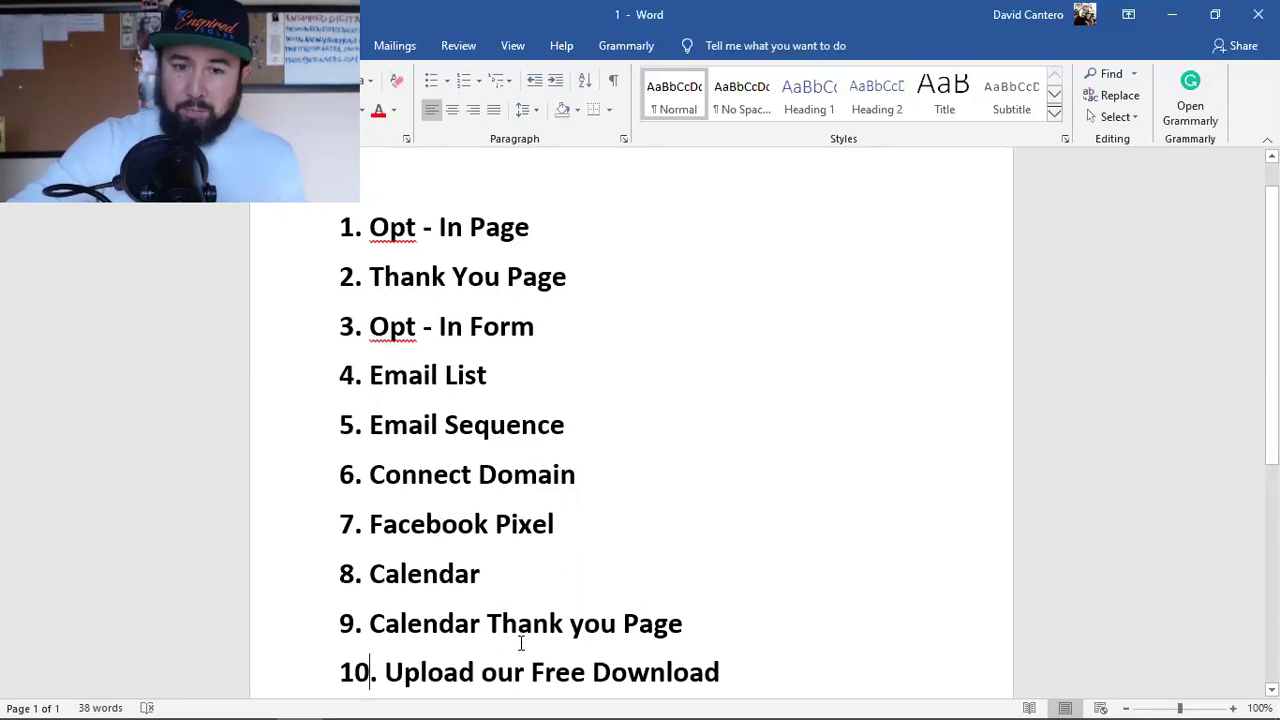
{"action": "scroll", "coordinate": [520, 643], "scroll_direction": "down", "scroll_amount": 1}
Step: Switch to Kartra in Chrome, open the existing calendar for editing without renaming it, and advance from Basic info to Schedule
{"action": "mouse_move", "coordinate": [116, 700]}
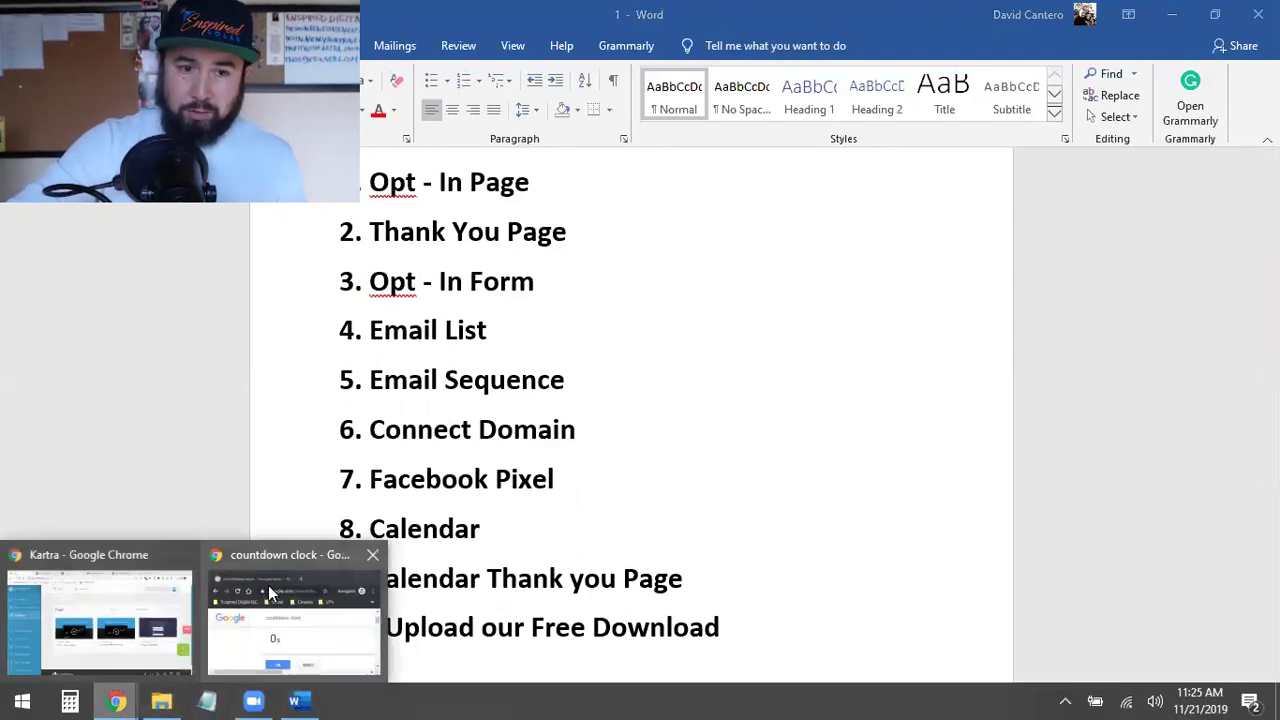
{"action": "left_click", "coordinate": [270, 592]}
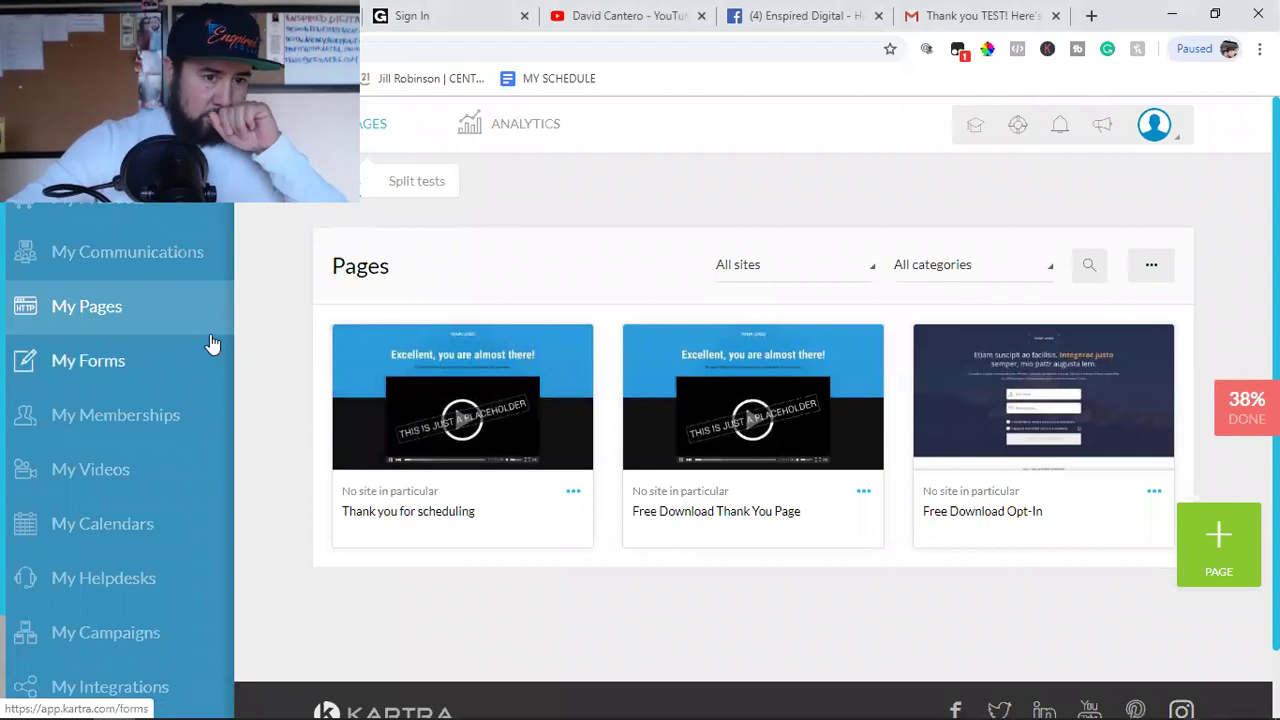
{"action": "left_click", "coordinate": [128, 519]}
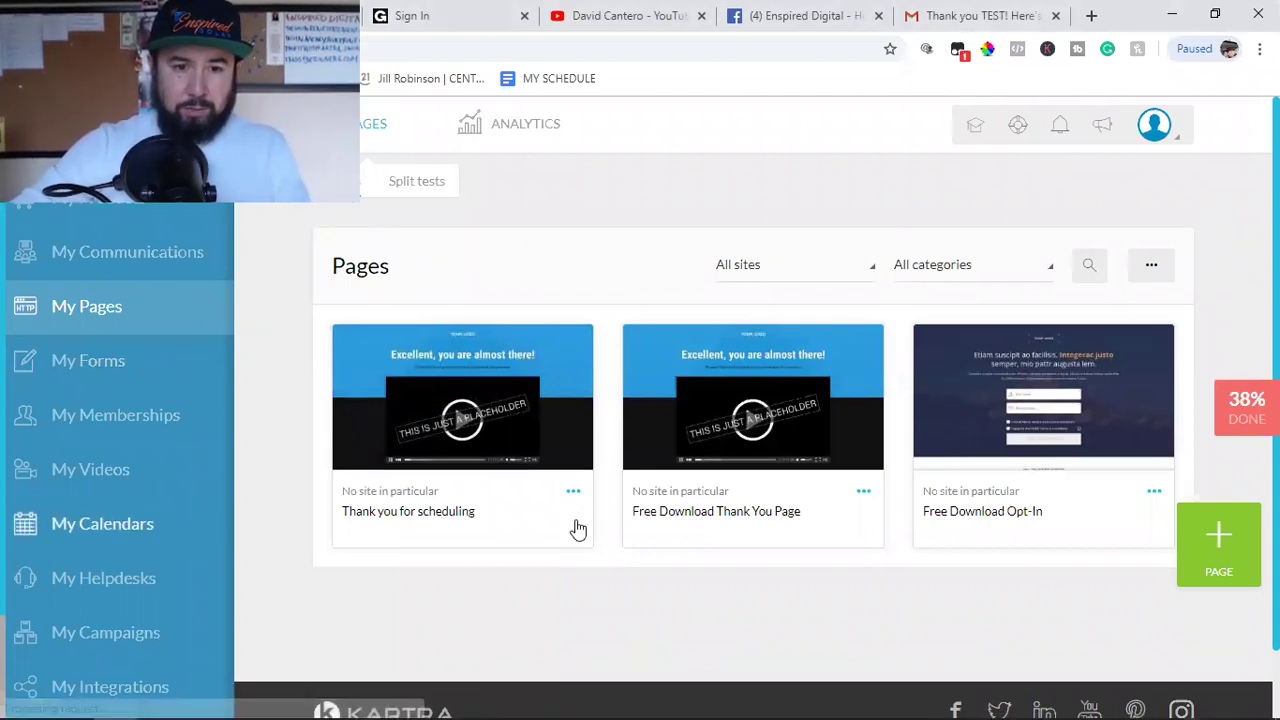
{"action": "left_click", "coordinate": [134, 523]}
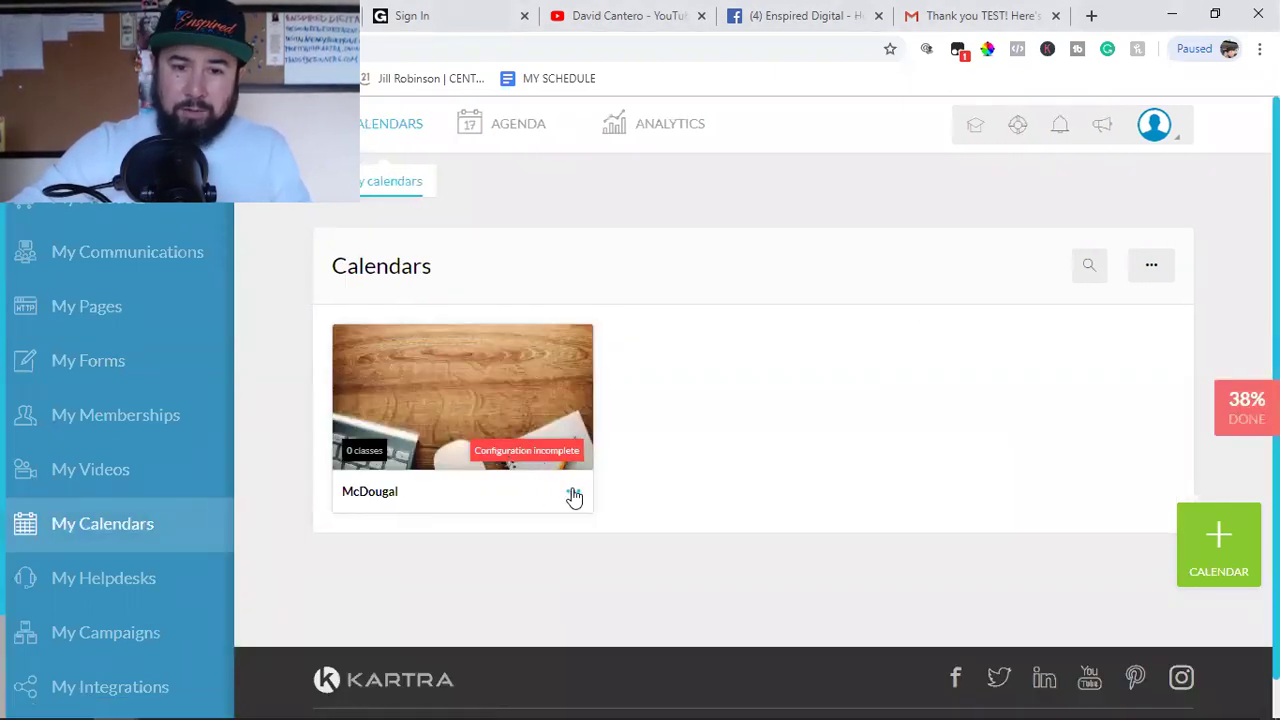
{"action": "left_click", "coordinate": [573, 495]}
{"action": "left_click", "coordinate": [683, 450]}
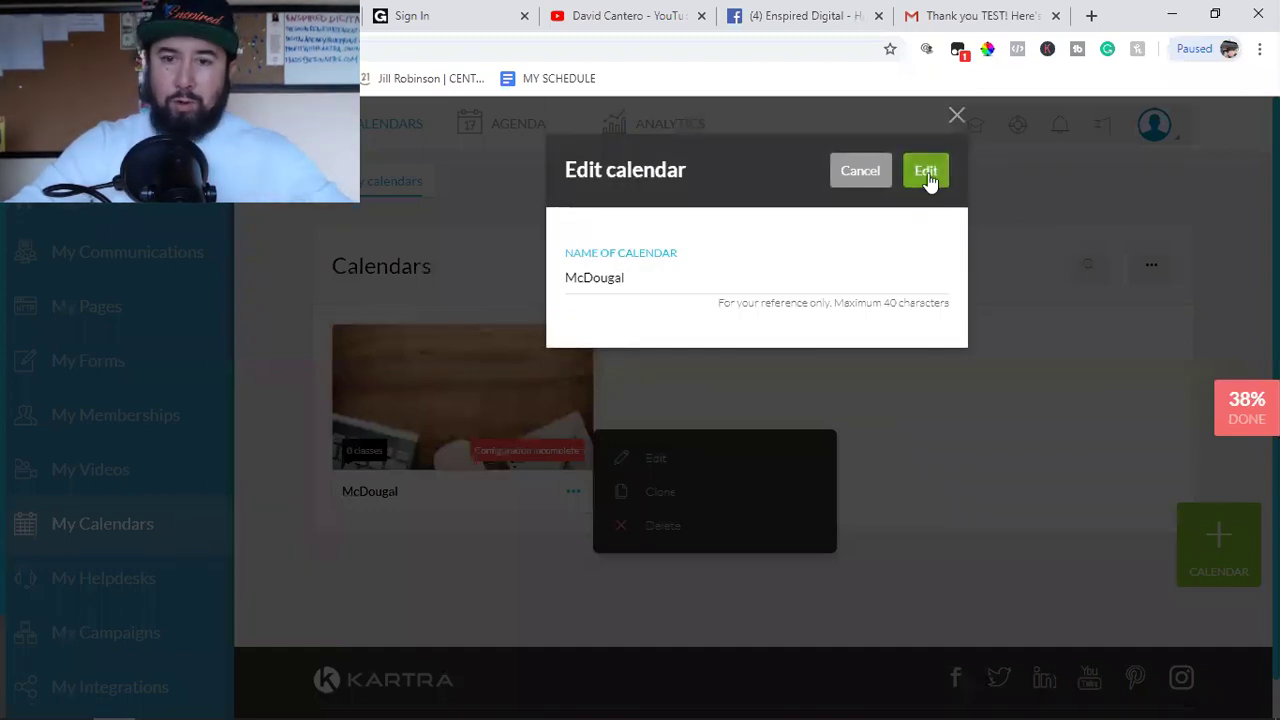
{"action": "left_click", "coordinate": [928, 178]}
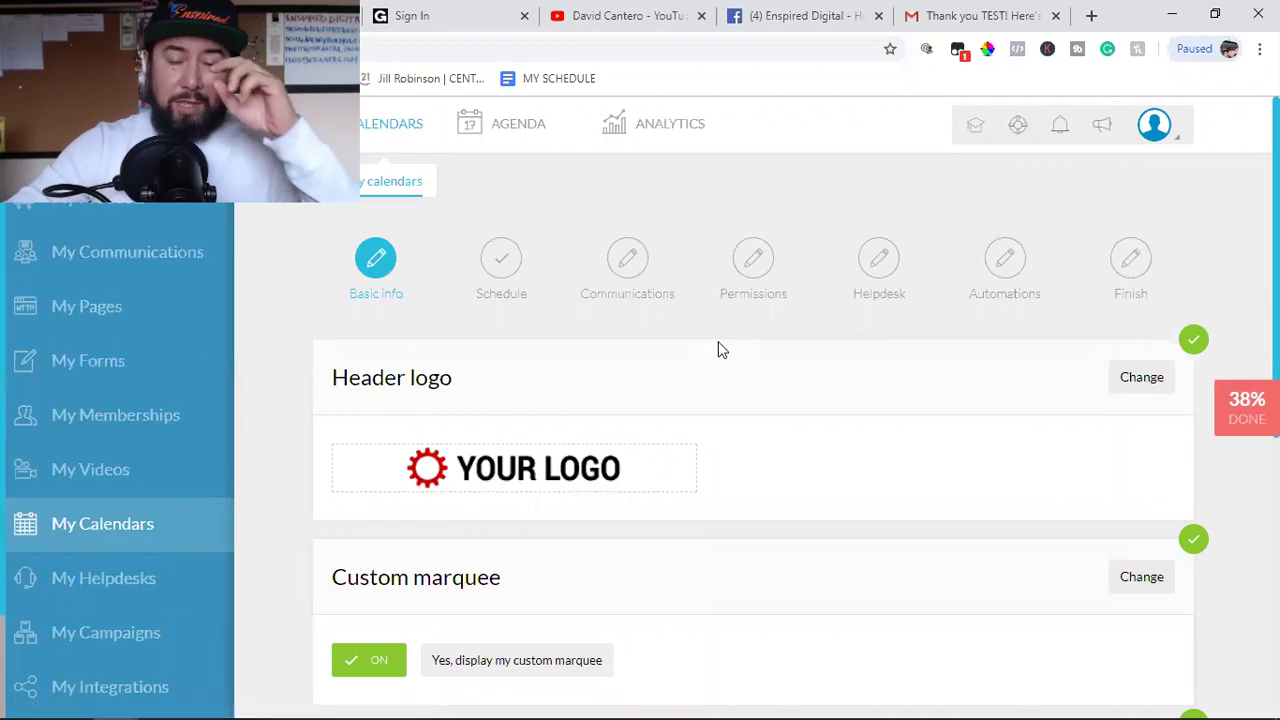
{"action": "scroll", "coordinate": [712, 343], "scroll_direction": "down", "scroll_amount": 4}
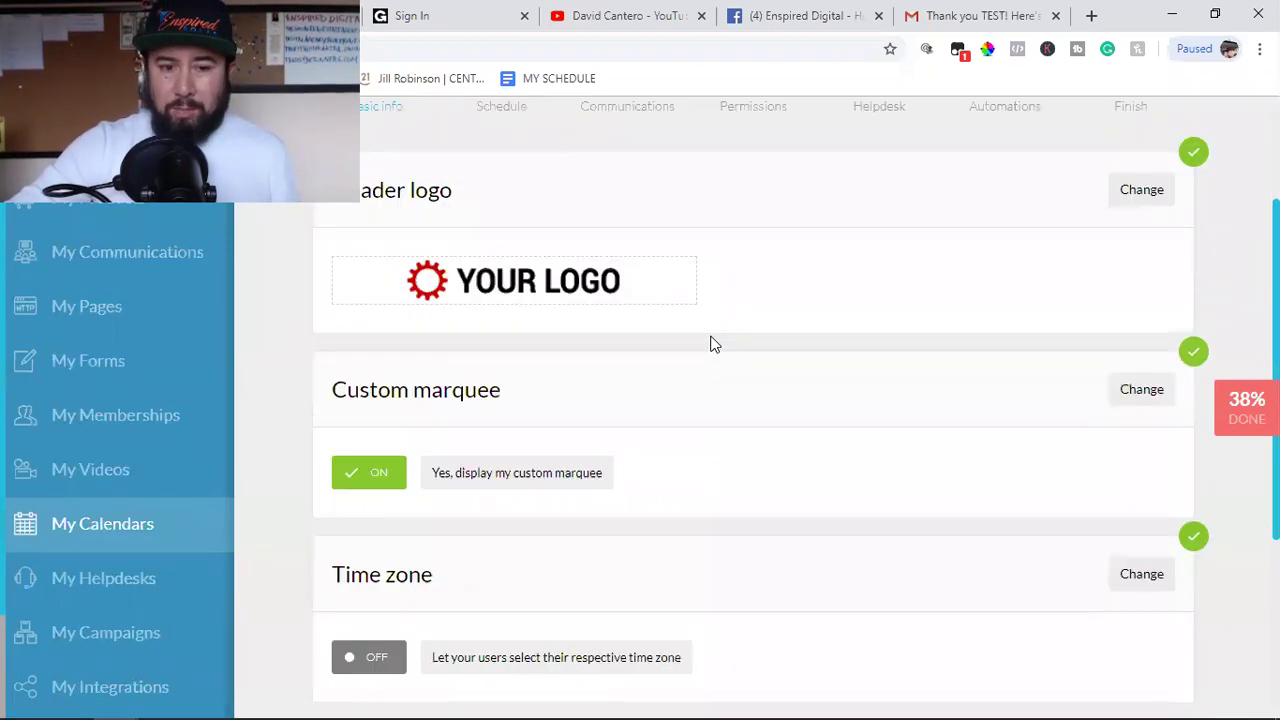
{"action": "left_click", "coordinate": [720, 575]}
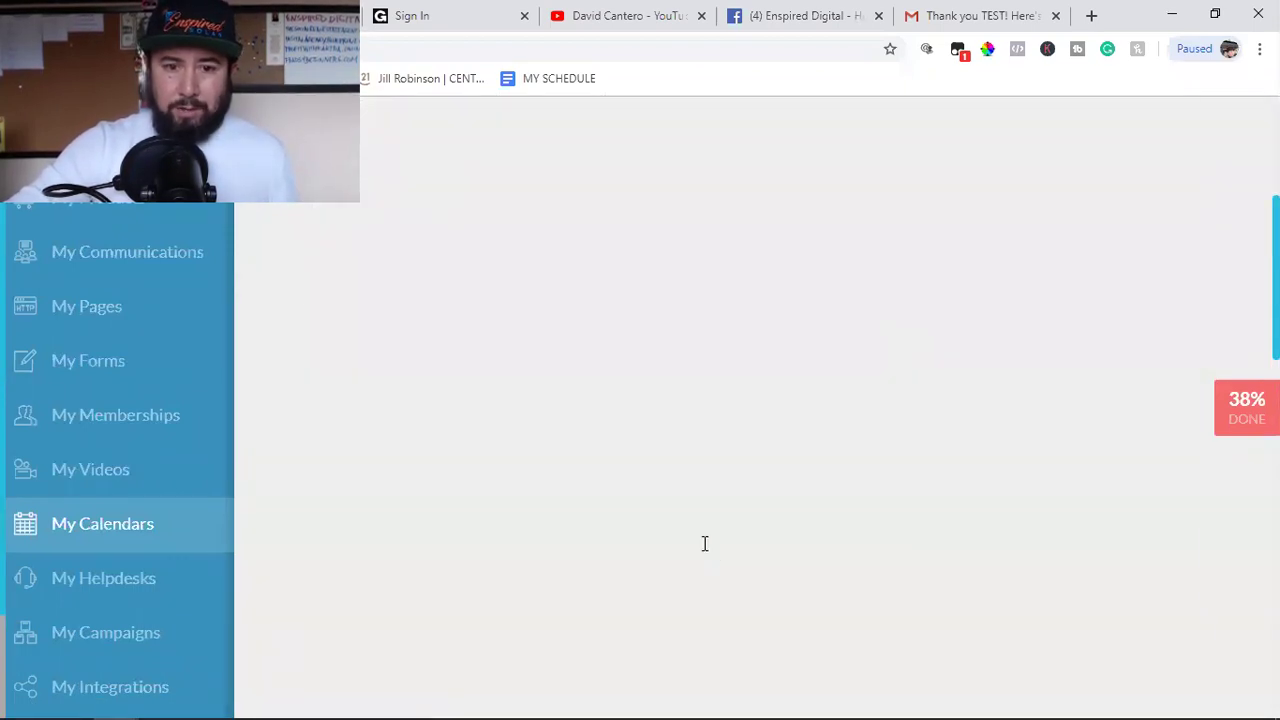
Step: Add the account's team member as the trainer/coach of class 1
{"action": "scroll", "coordinate": [730, 472], "scroll_direction": "up", "scroll_amount": 4}
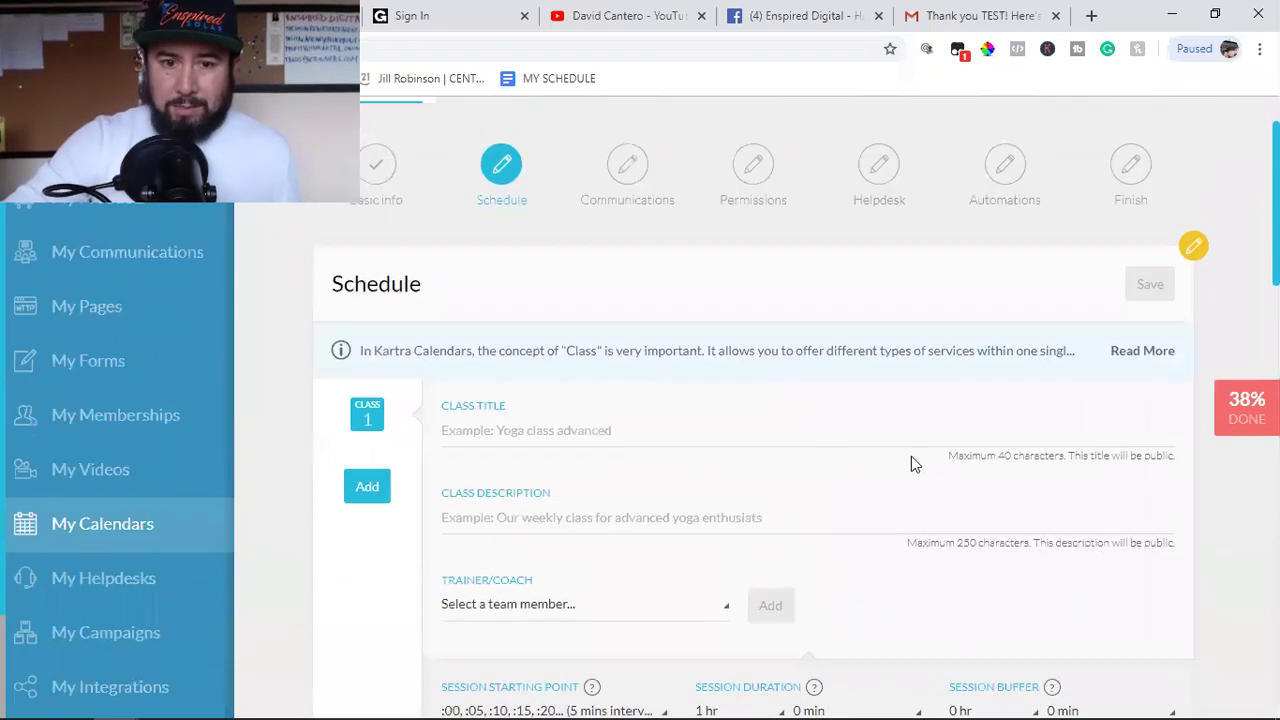
{"action": "scroll", "coordinate": [911, 456], "scroll_direction": "down", "scroll_amount": 3}
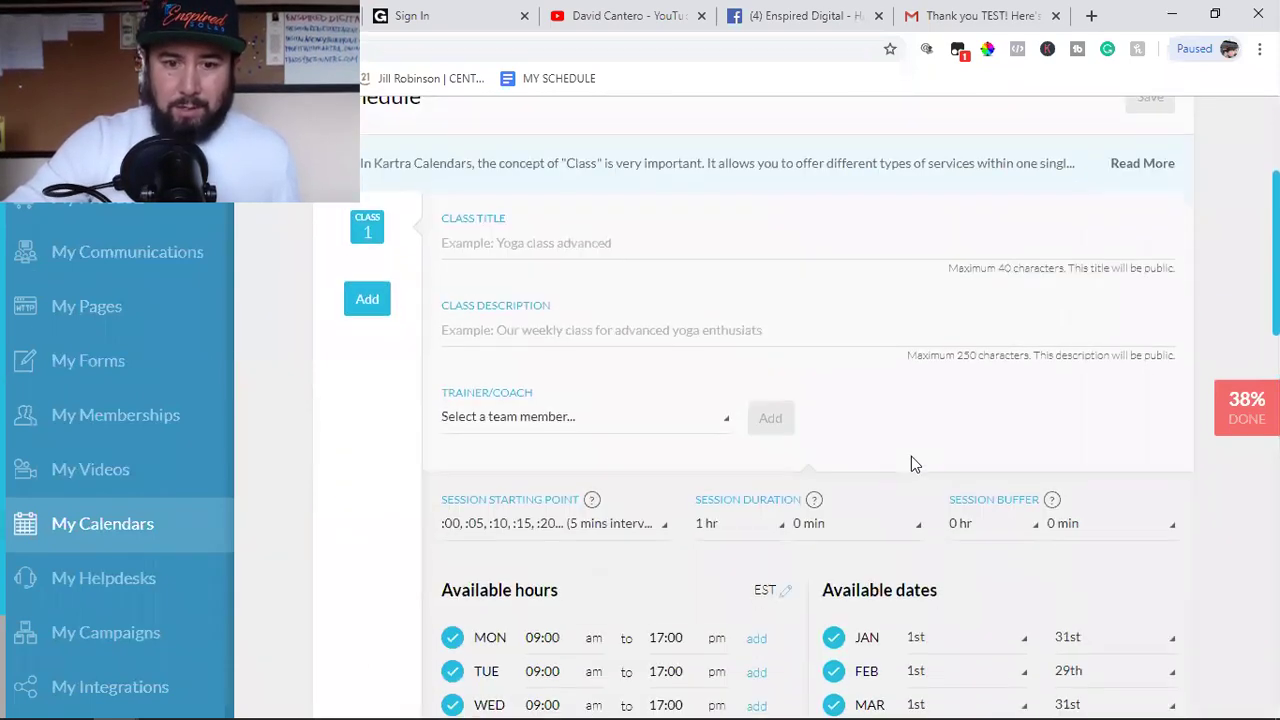
{"action": "left_click", "coordinate": [643, 428]}
{"action": "left_click", "coordinate": [555, 487]}
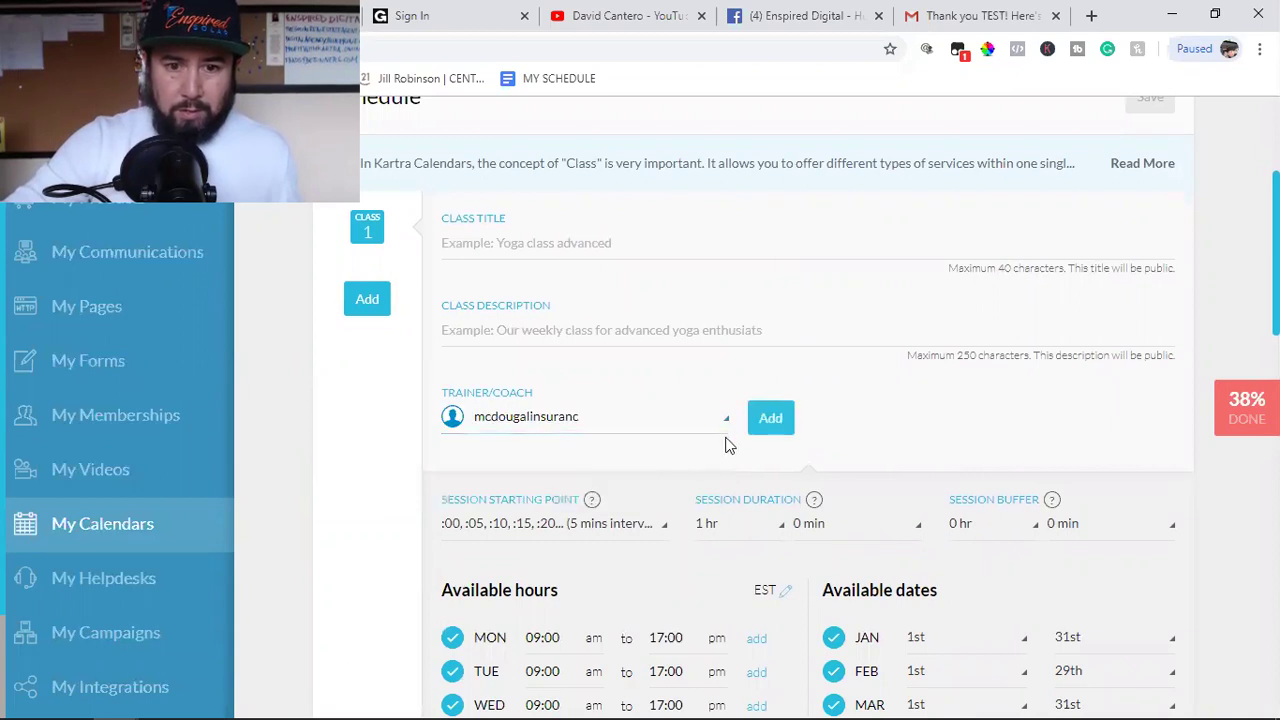
{"action": "left_click", "coordinate": [771, 420]}
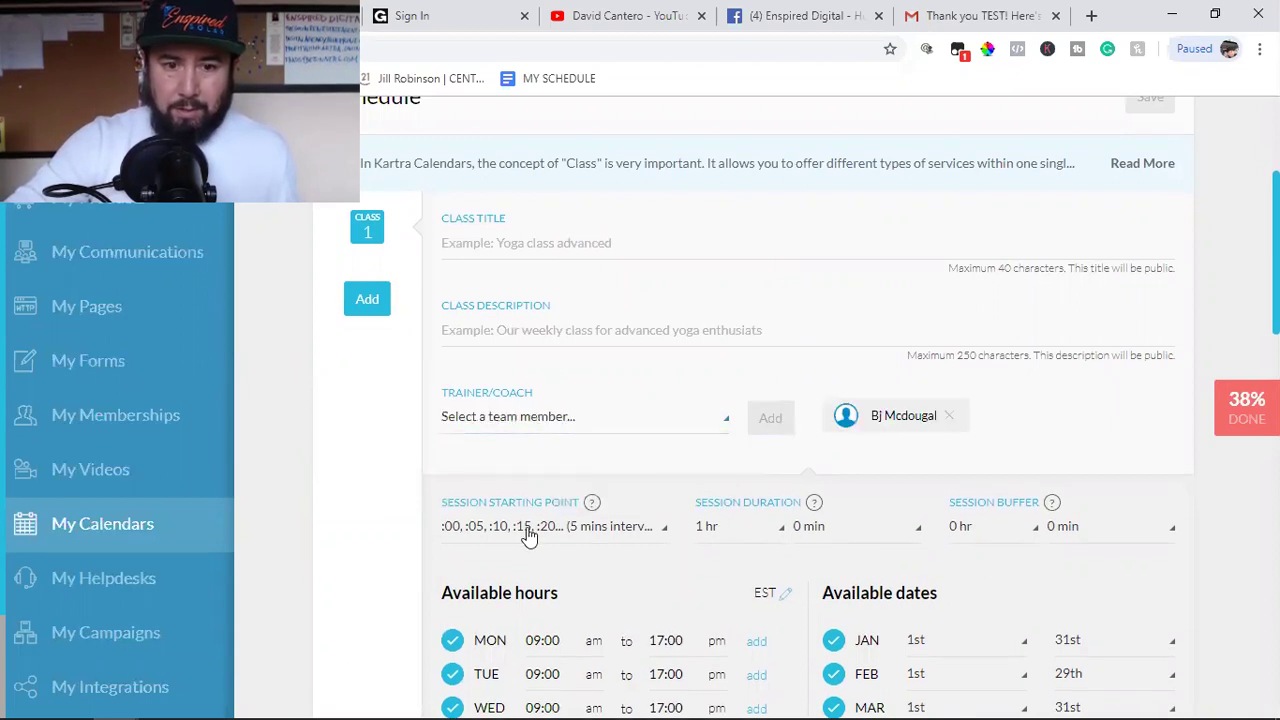
Step: Set the class's session starting point to :00 and its session buffer to 30 min
{"action": "left_click", "coordinate": [572, 530]}
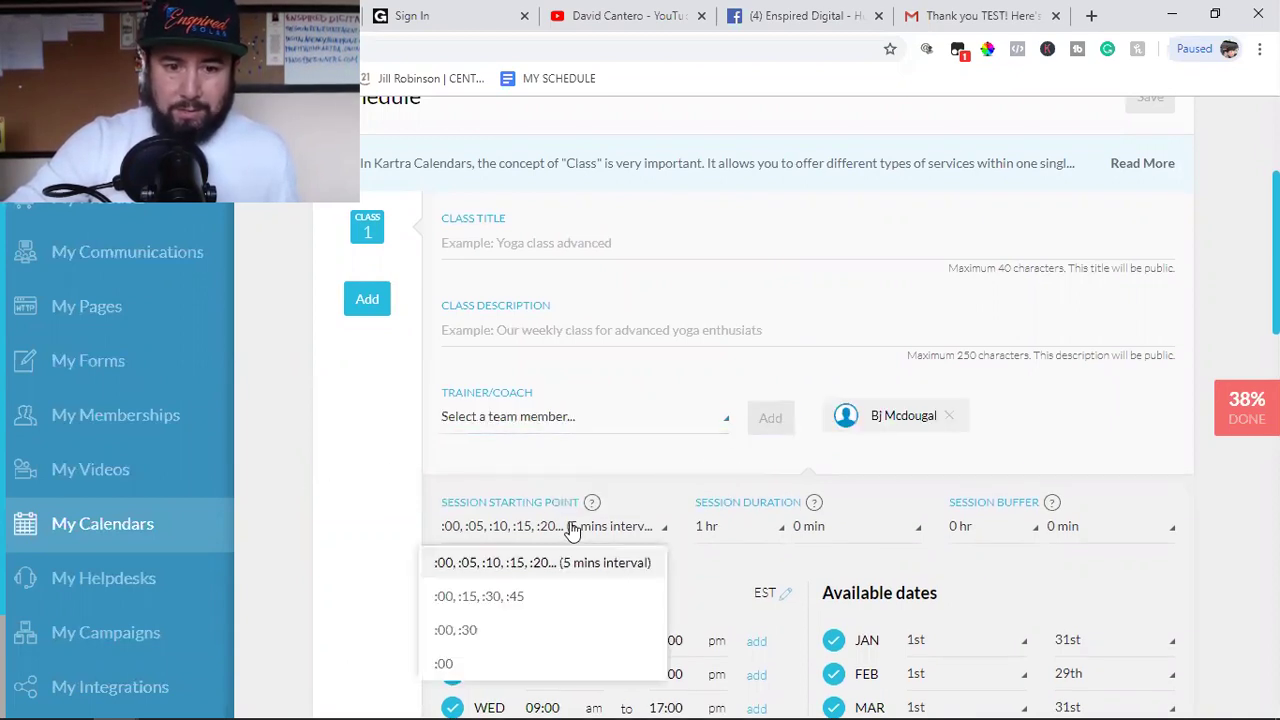
{"action": "left_click", "coordinate": [447, 663]}
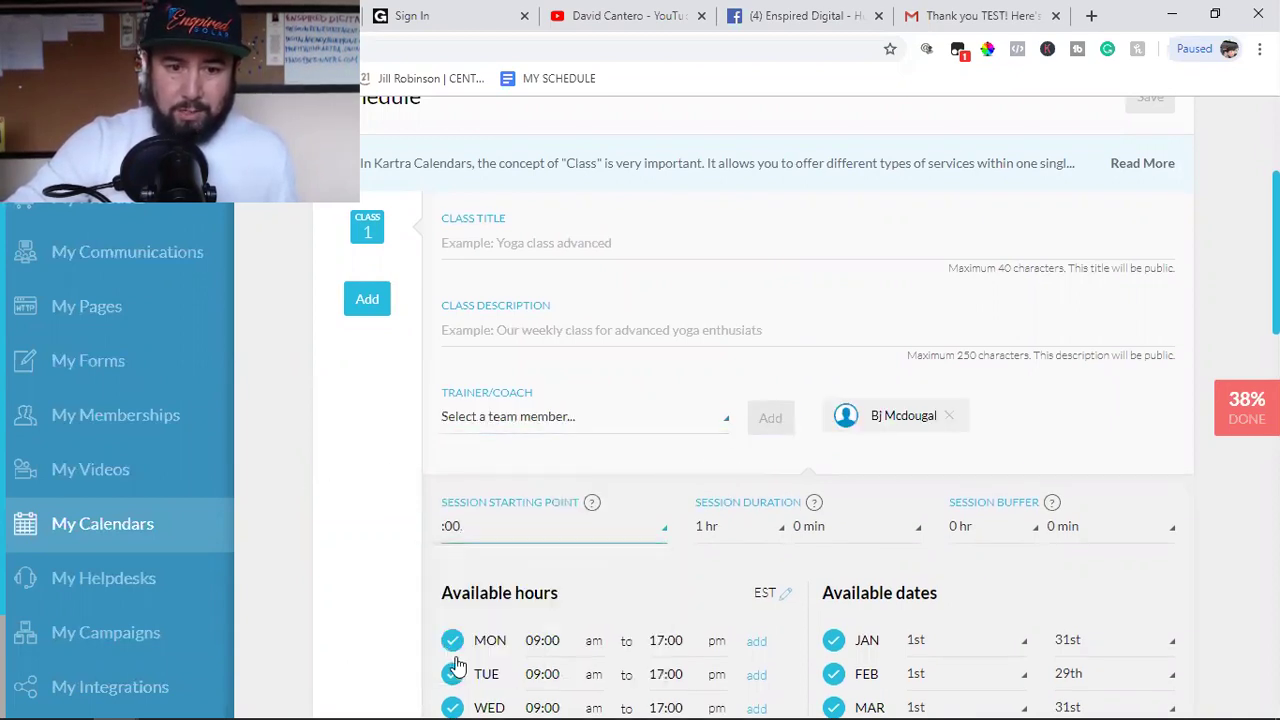
{"action": "left_click", "coordinate": [1165, 550]}
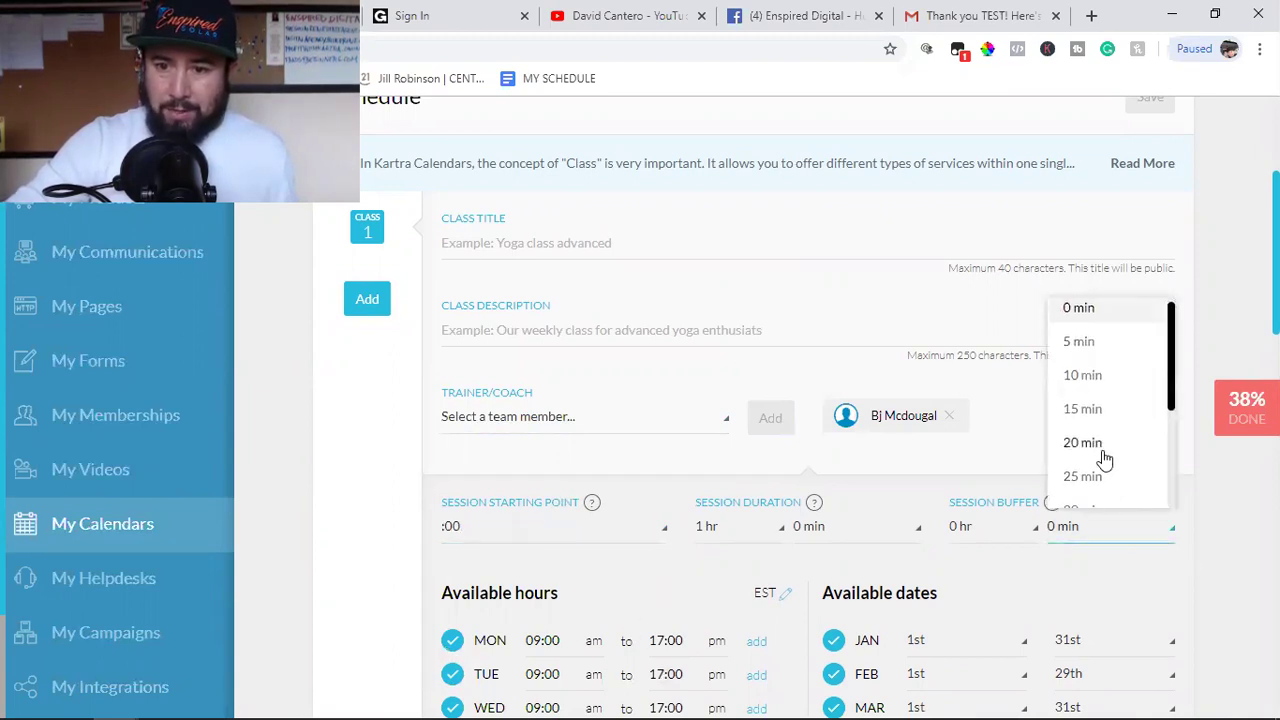
{"action": "scroll", "coordinate": [1104, 440], "scroll_direction": "down", "scroll_amount": 1}
{"action": "left_click", "coordinate": [1084, 424]}
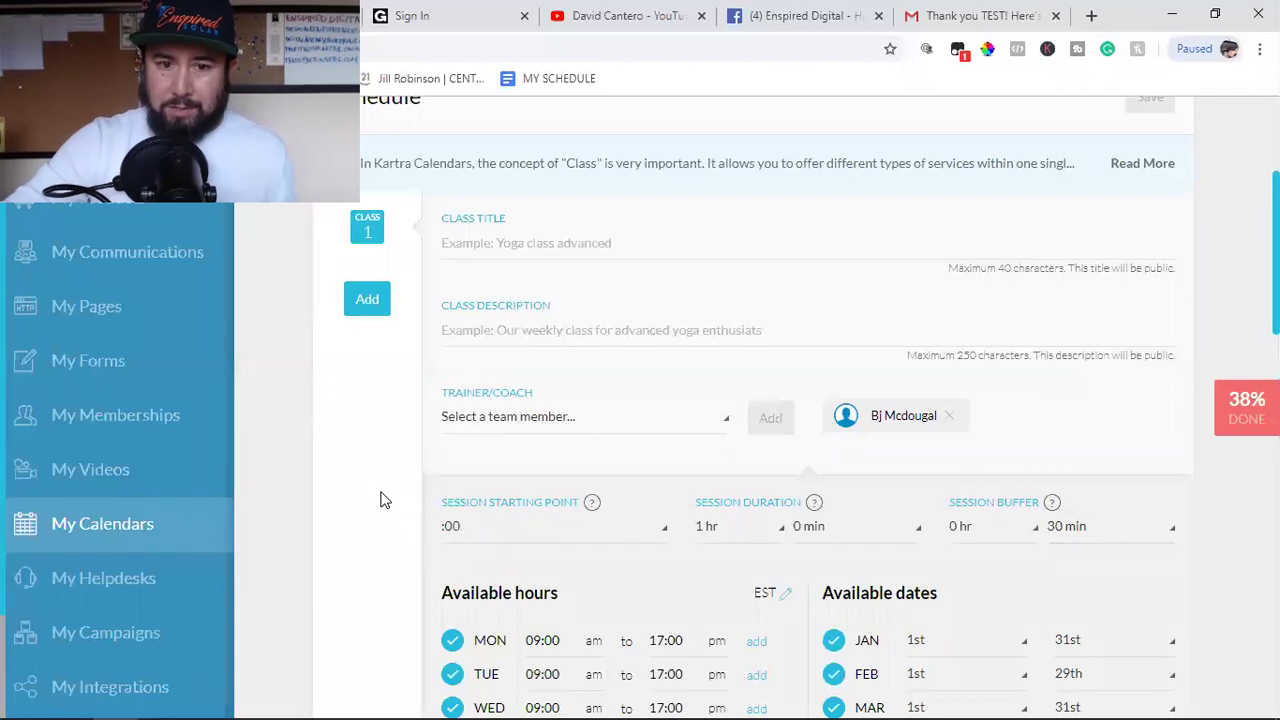
Step: Exclude Sunday from the available hours and set the minimum booking notice to "Don't allow same-day booking"
{"action": "scroll", "coordinate": [380, 500], "scroll_direction": "down", "scroll_amount": 3}
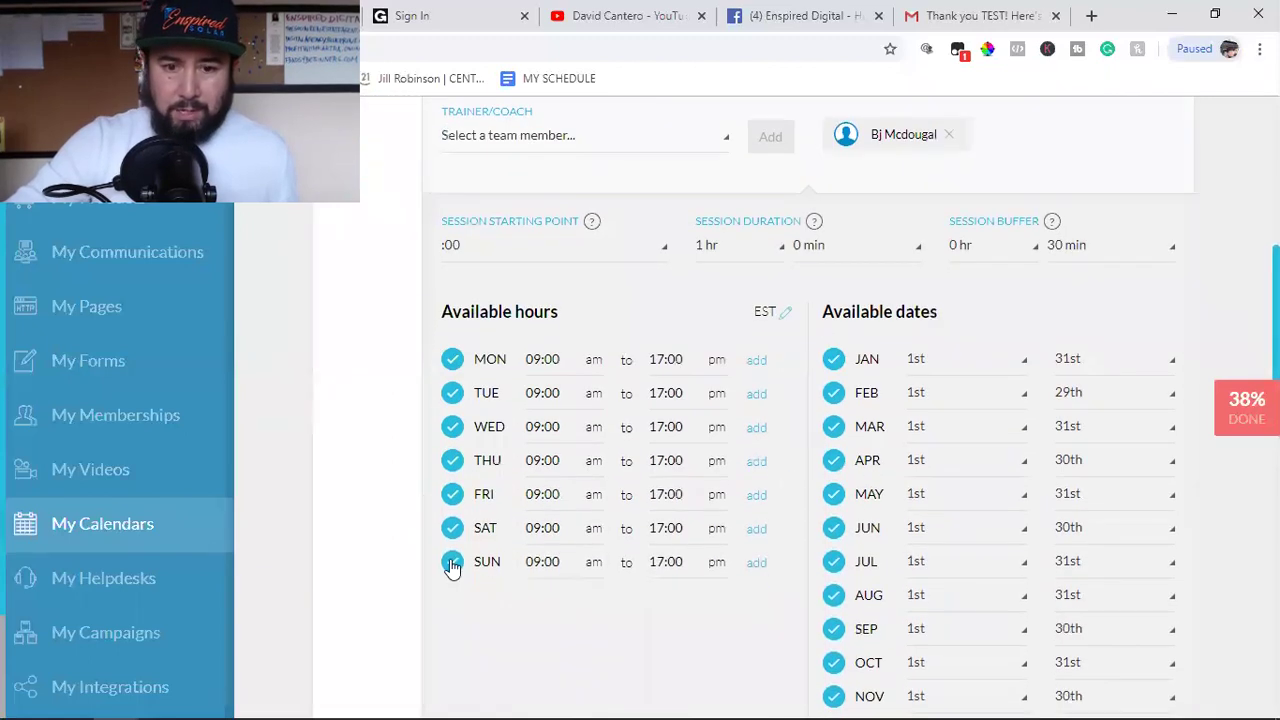
{"action": "scroll", "coordinate": [381, 562], "scroll_direction": "down", "scroll_amount": 3}
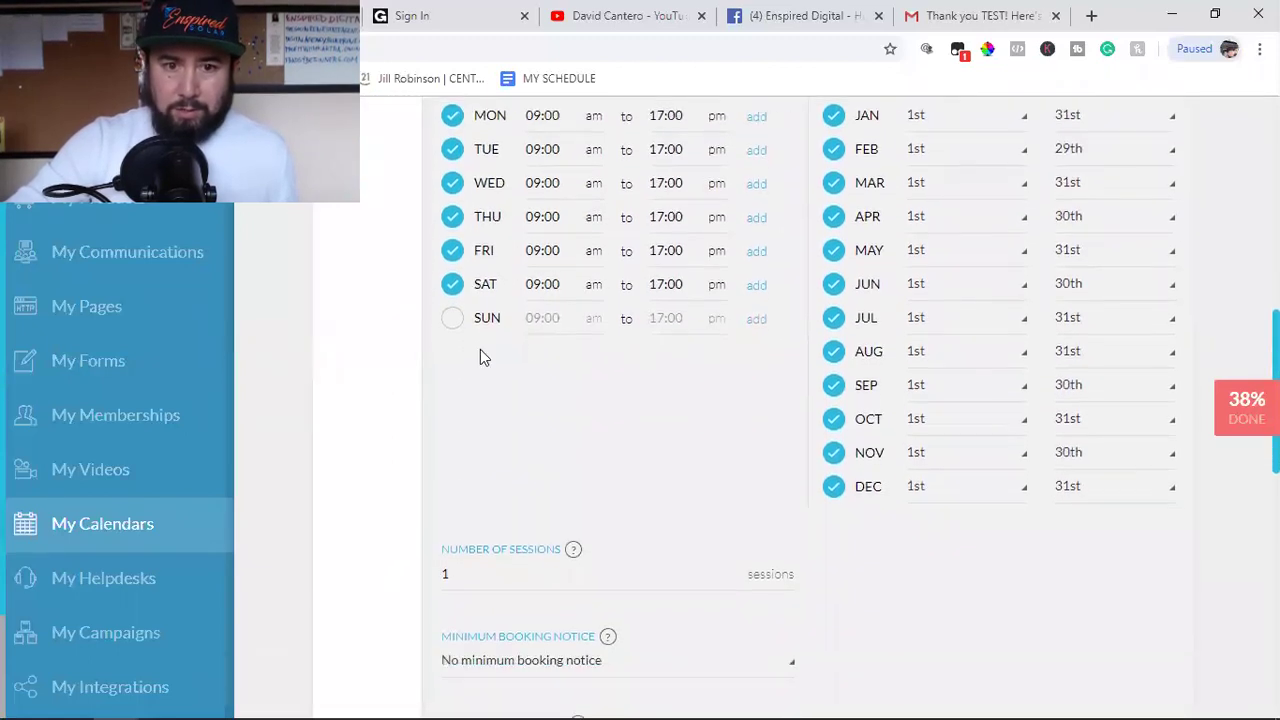
{"action": "scroll", "coordinate": [600, 310], "scroll_direction": "down", "scroll_amount": 3}
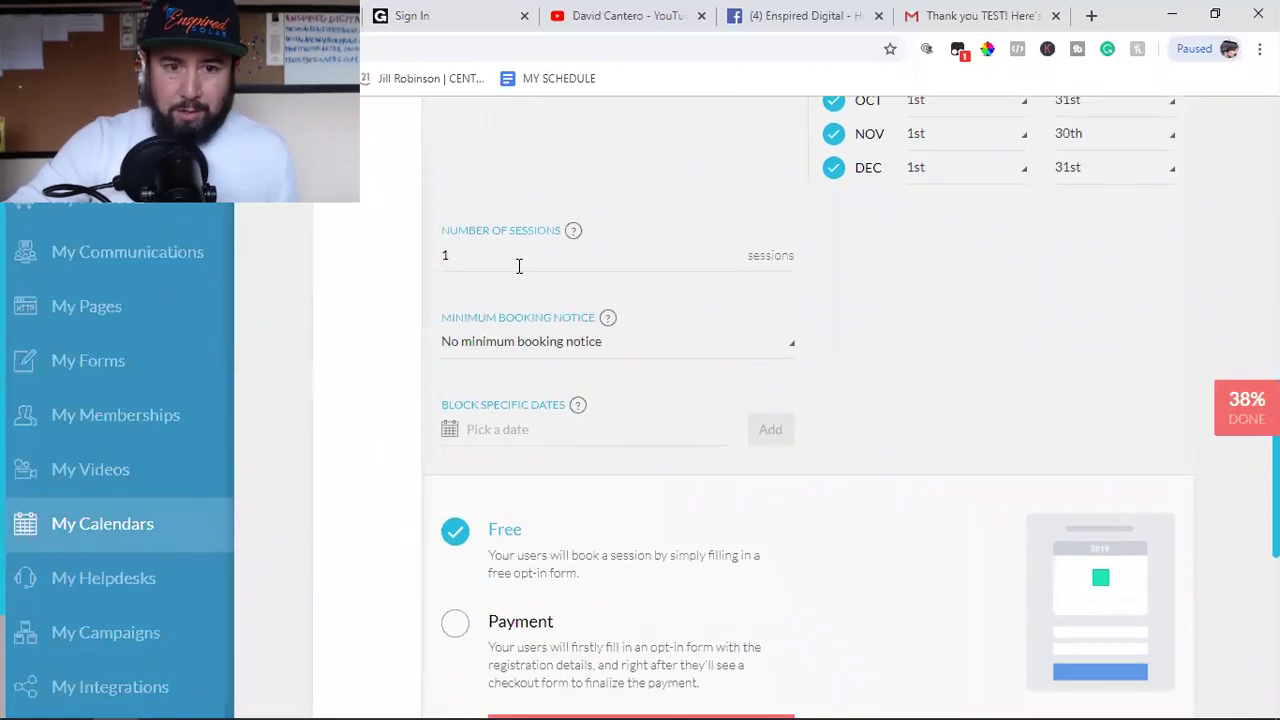
{"action": "left_click", "coordinate": [515, 345]}
{"action": "left_click", "coordinate": [524, 421]}
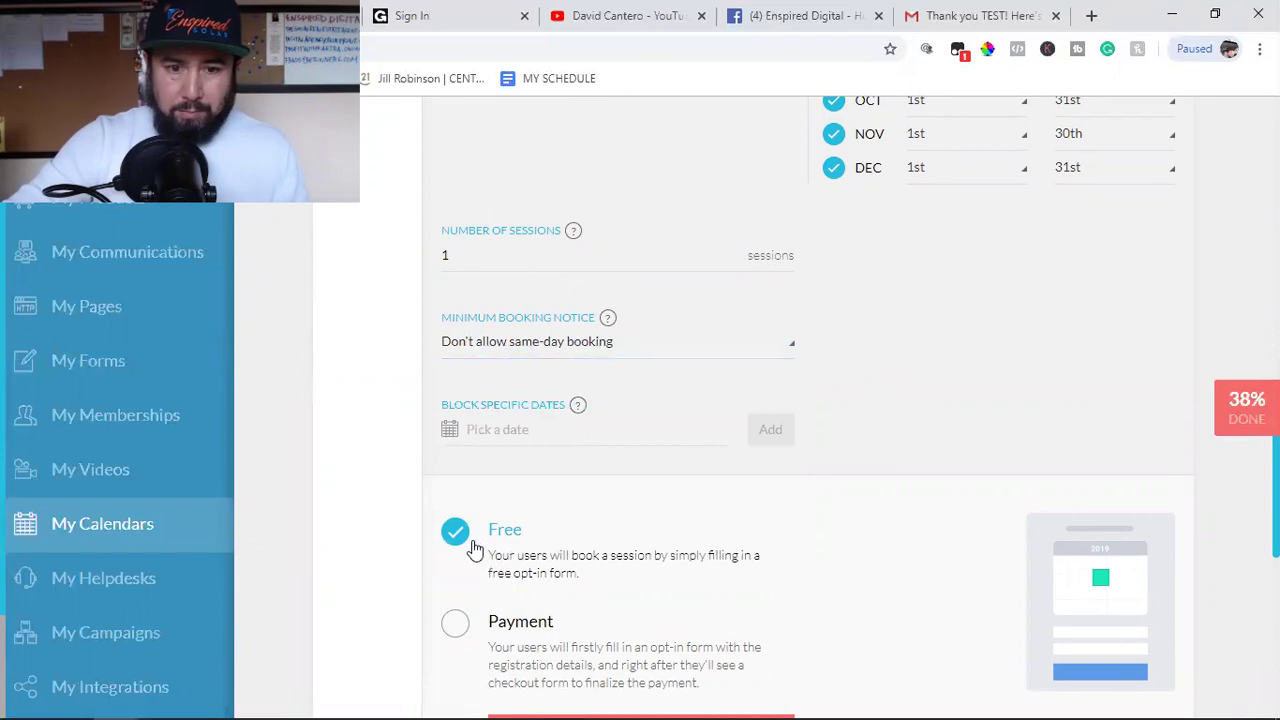
Step: Choose the Appointments opt-in form for the class's free booking option
{"action": "scroll", "coordinate": [481, 543], "scroll_direction": "down", "scroll_amount": 1}
{"action": "scroll", "coordinate": [481, 543], "scroll_direction": "down", "scroll_amount": 3}
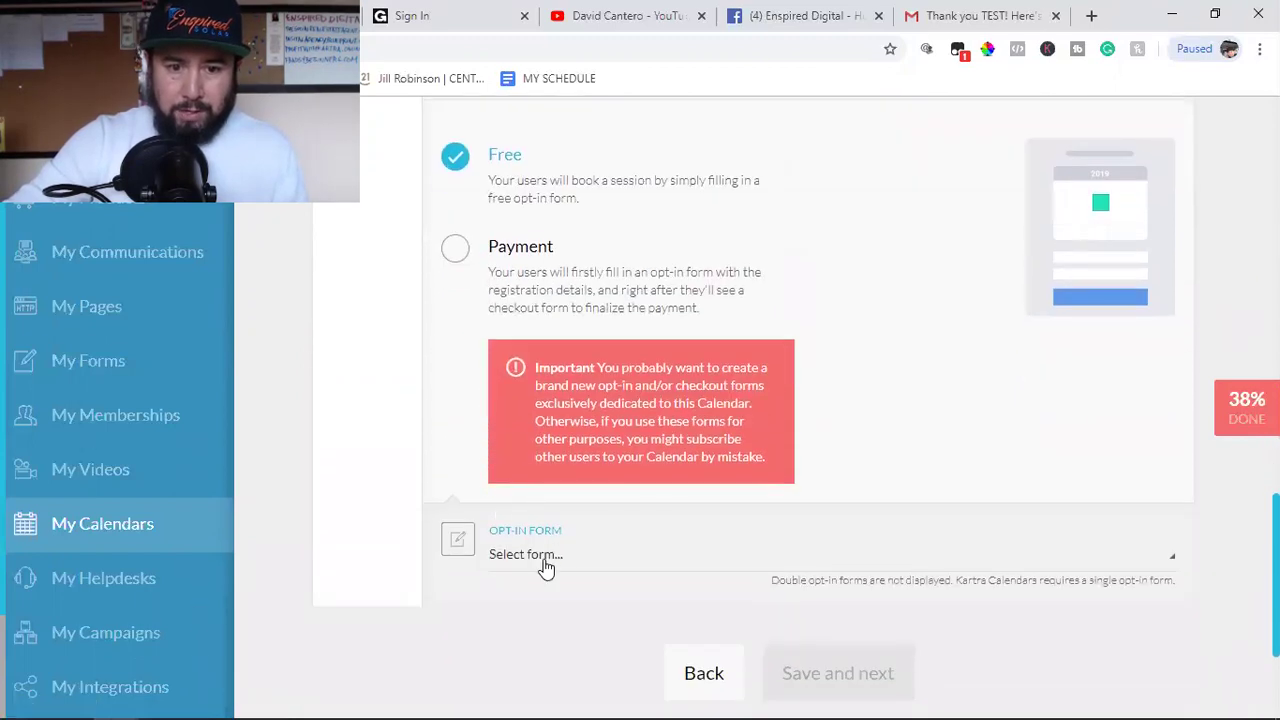
{"action": "left_click", "coordinate": [546, 560]}
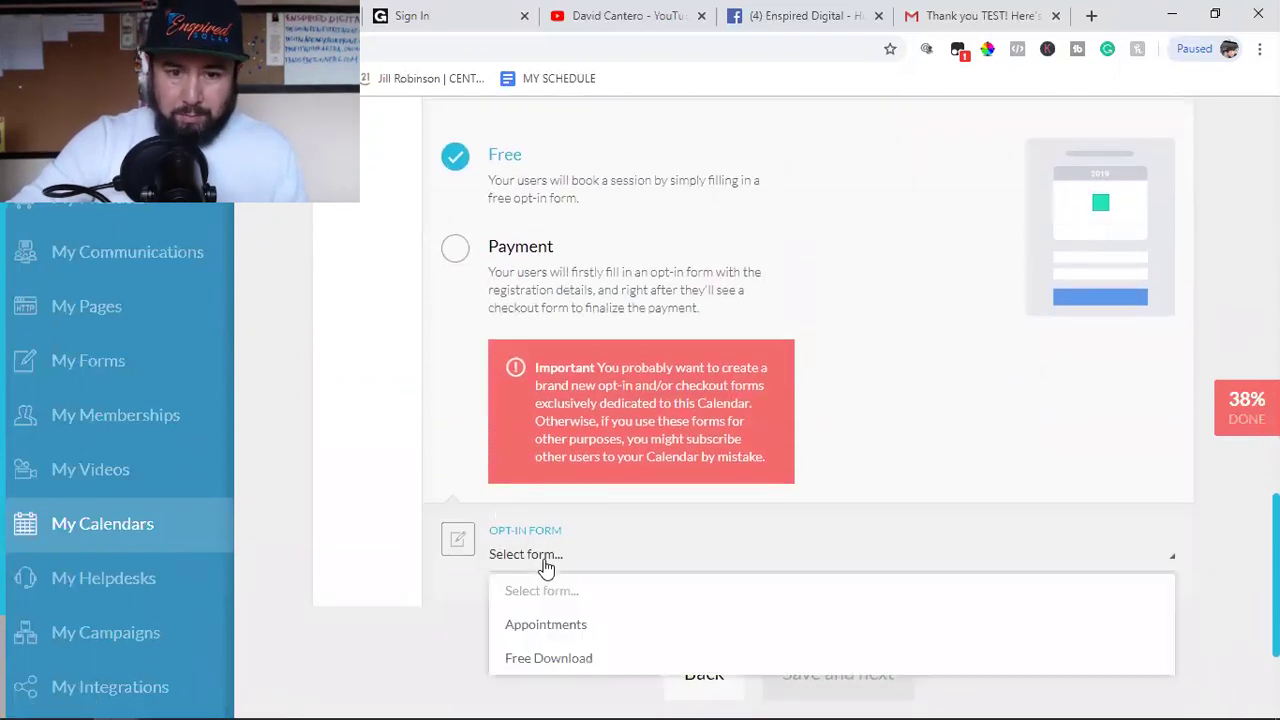
{"action": "left_click", "coordinate": [542, 626]}
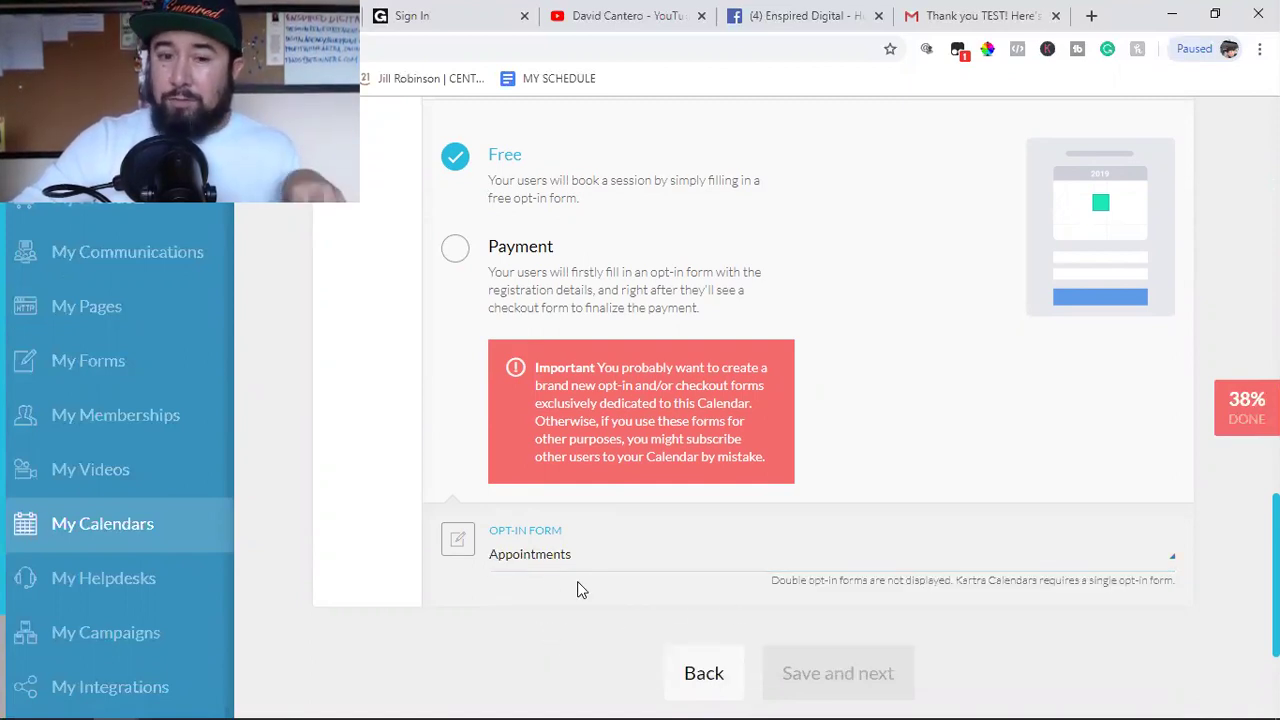
Step: Title class 1 "Free Consultation Call" and enter "Life Insurance Tips" as its class description
{"action": "scroll", "coordinate": [985, 510], "scroll_direction": "up", "scroll_amount": 2}
{"action": "scroll", "coordinate": [985, 510], "scroll_direction": "up", "scroll_amount": 10}
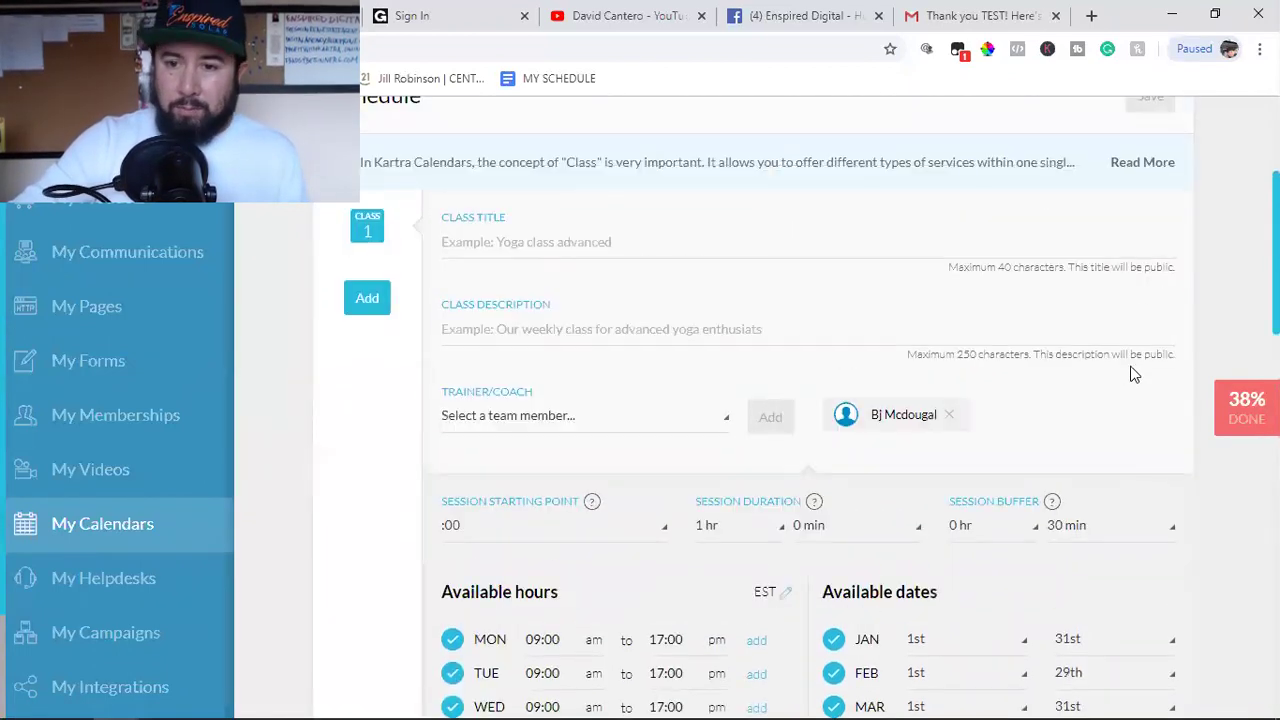
{"action": "scroll", "coordinate": [1143, 289], "scroll_direction": "up", "scroll_amount": 3}
{"action": "scroll", "coordinate": [1012, 440], "scroll_direction": "down", "scroll_amount": 10}
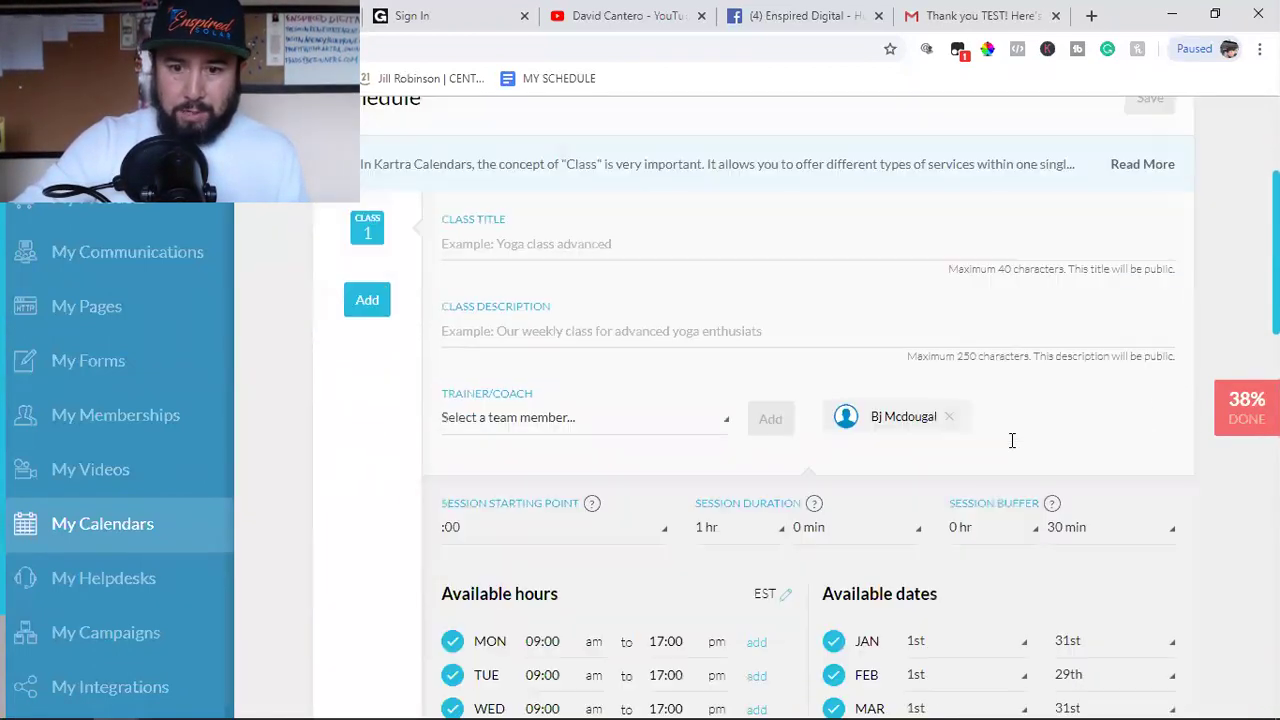
{"action": "scroll", "coordinate": [1012, 449], "scroll_direction": "down", "scroll_amount": 8}
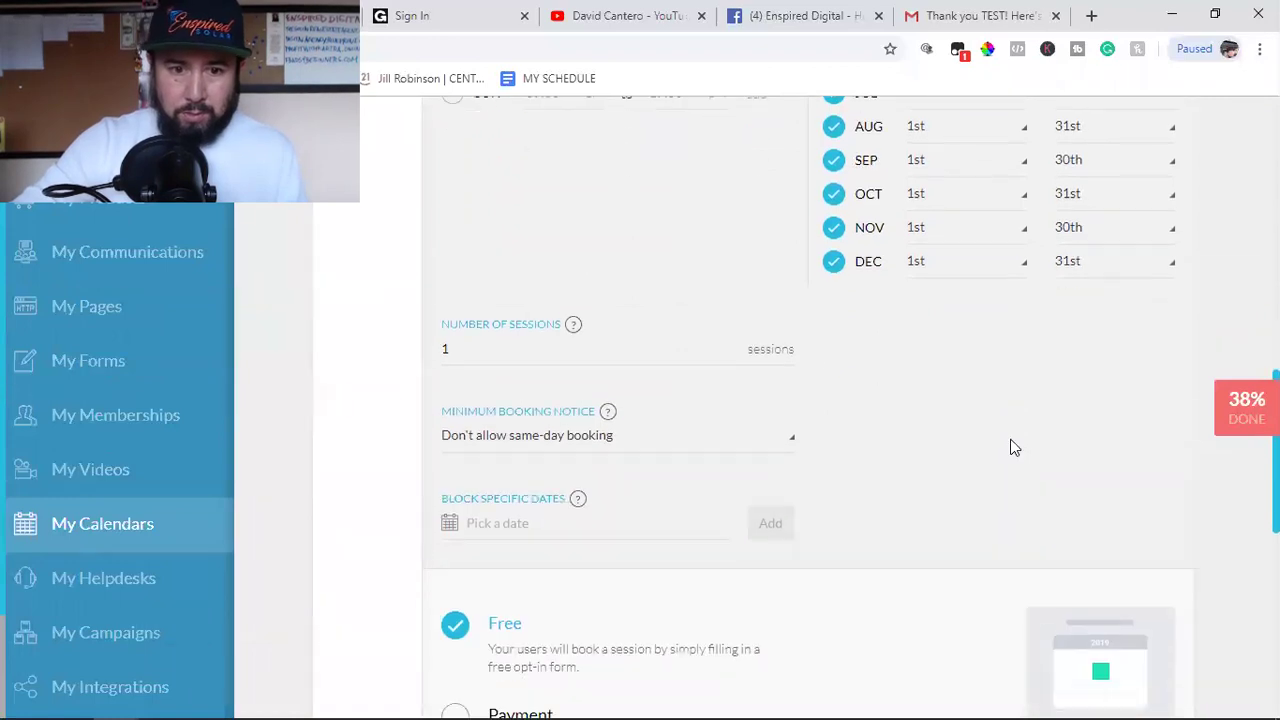
{"action": "scroll", "coordinate": [1012, 448], "scroll_direction": "down", "scroll_amount": 1}
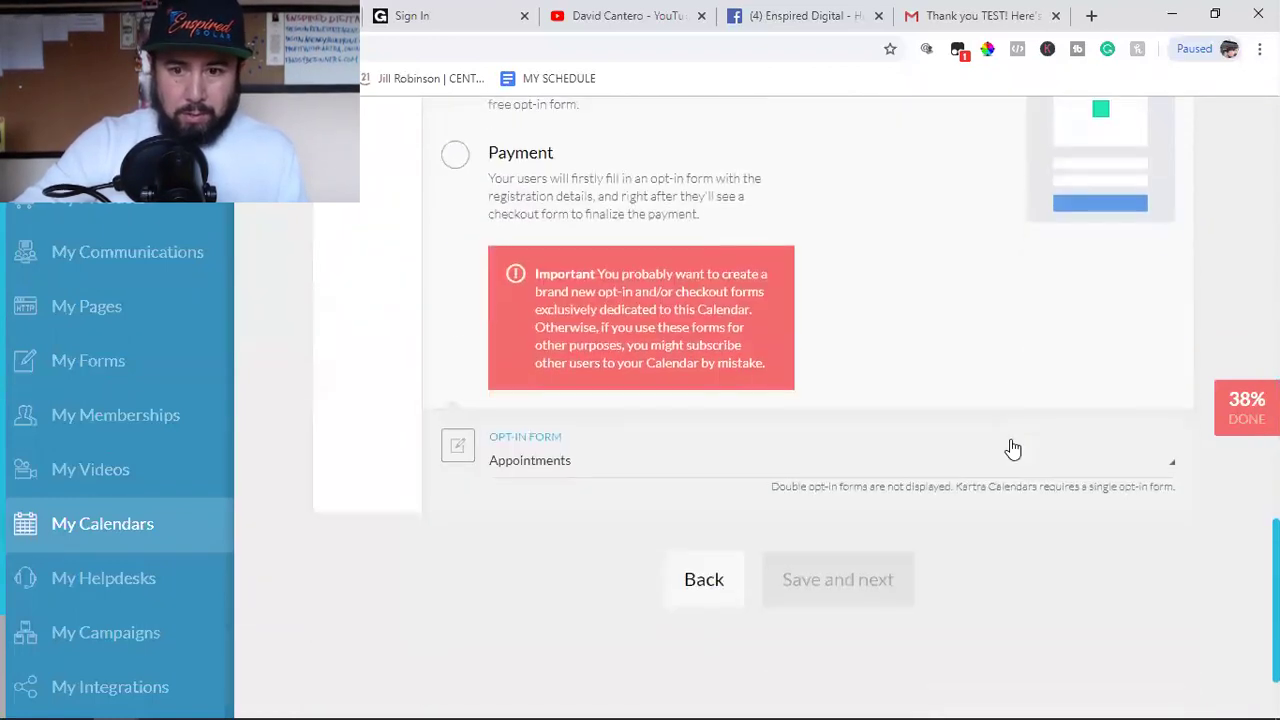
{"action": "scroll", "coordinate": [866, 501], "scroll_direction": "up", "scroll_amount": 6}
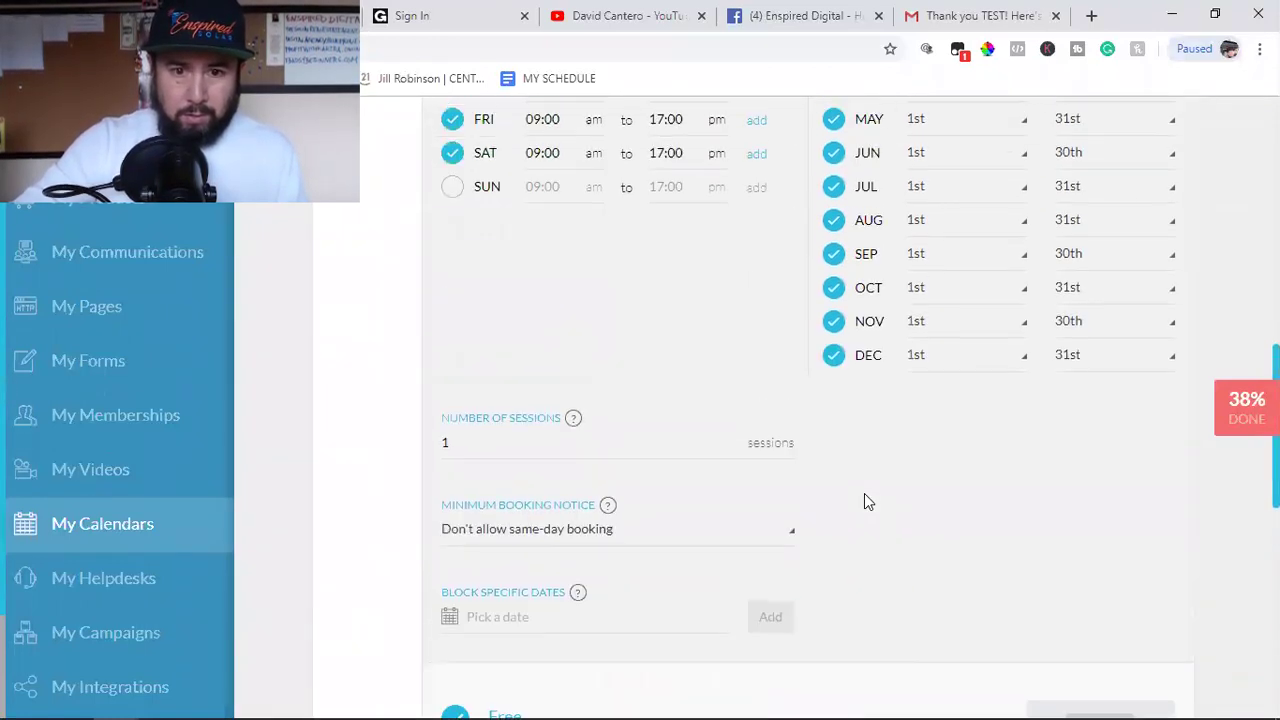
{"action": "scroll", "coordinate": [792, 505], "scroll_direction": "up", "scroll_amount": 6}
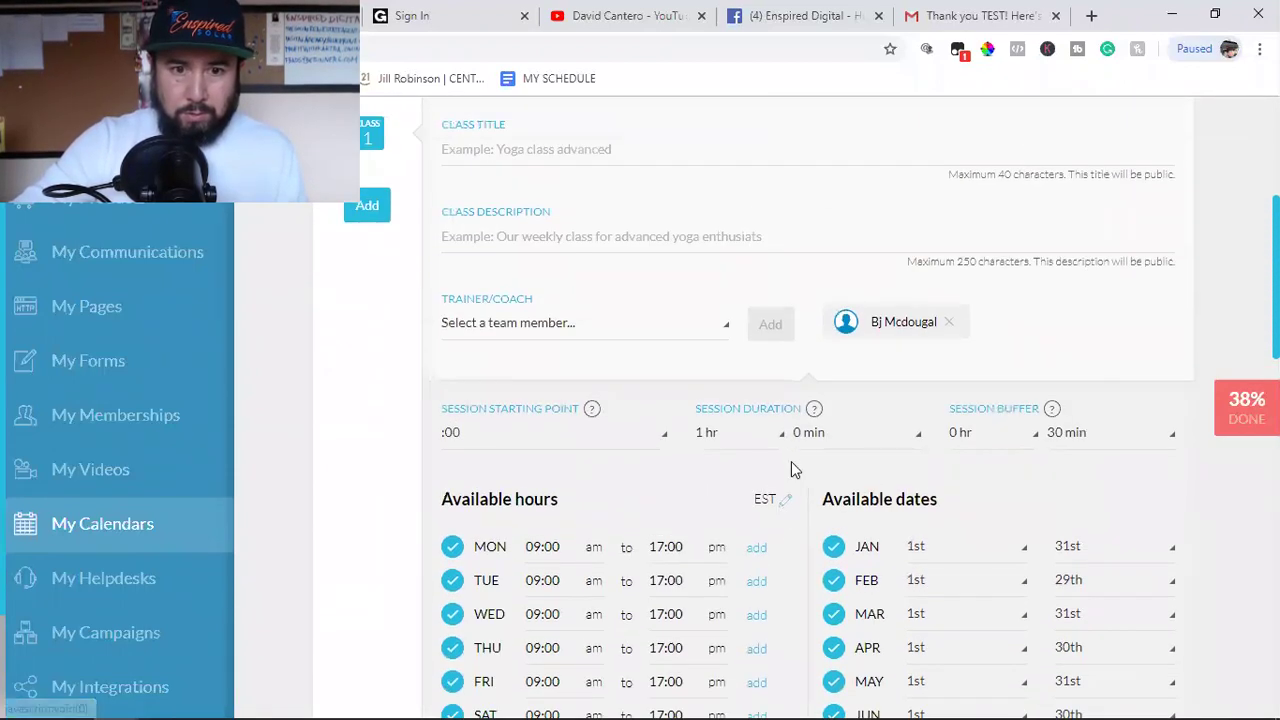
{"action": "scroll", "coordinate": [791, 466], "scroll_direction": "up", "scroll_amount": 1}
{"action": "left_click", "coordinate": [577, 252]}
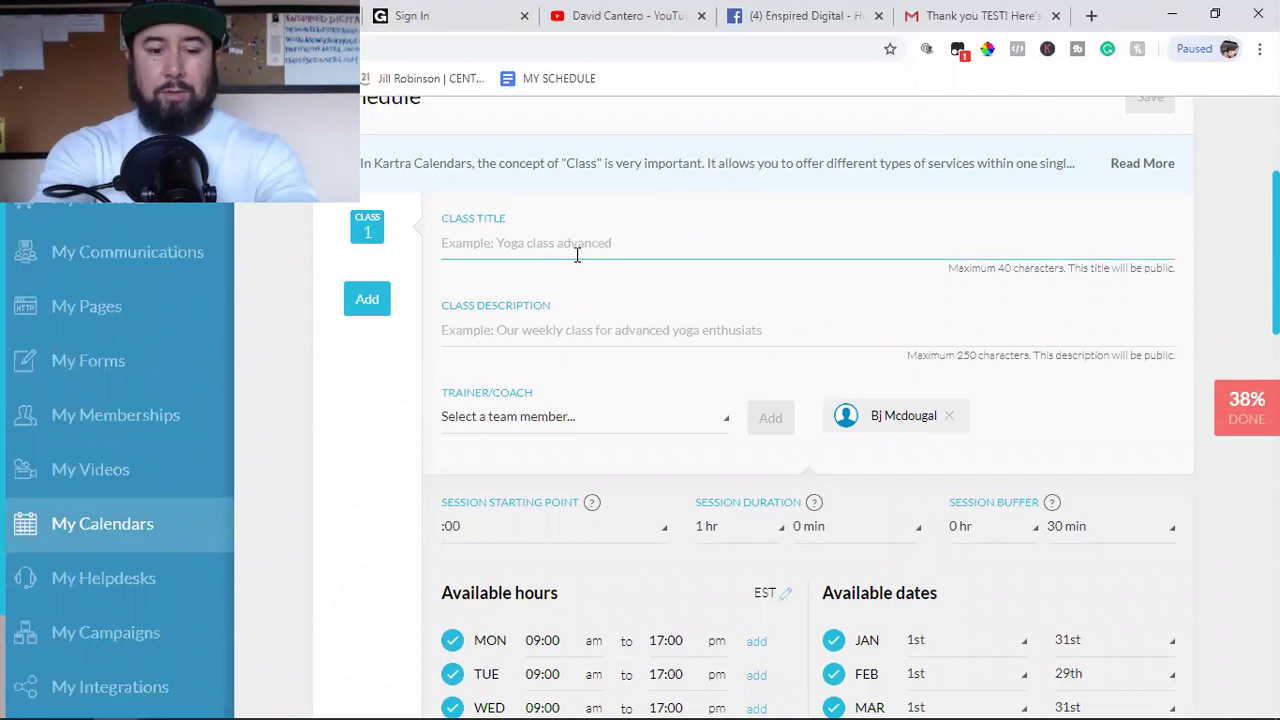
{"action": "type", "text": "Free Con"}
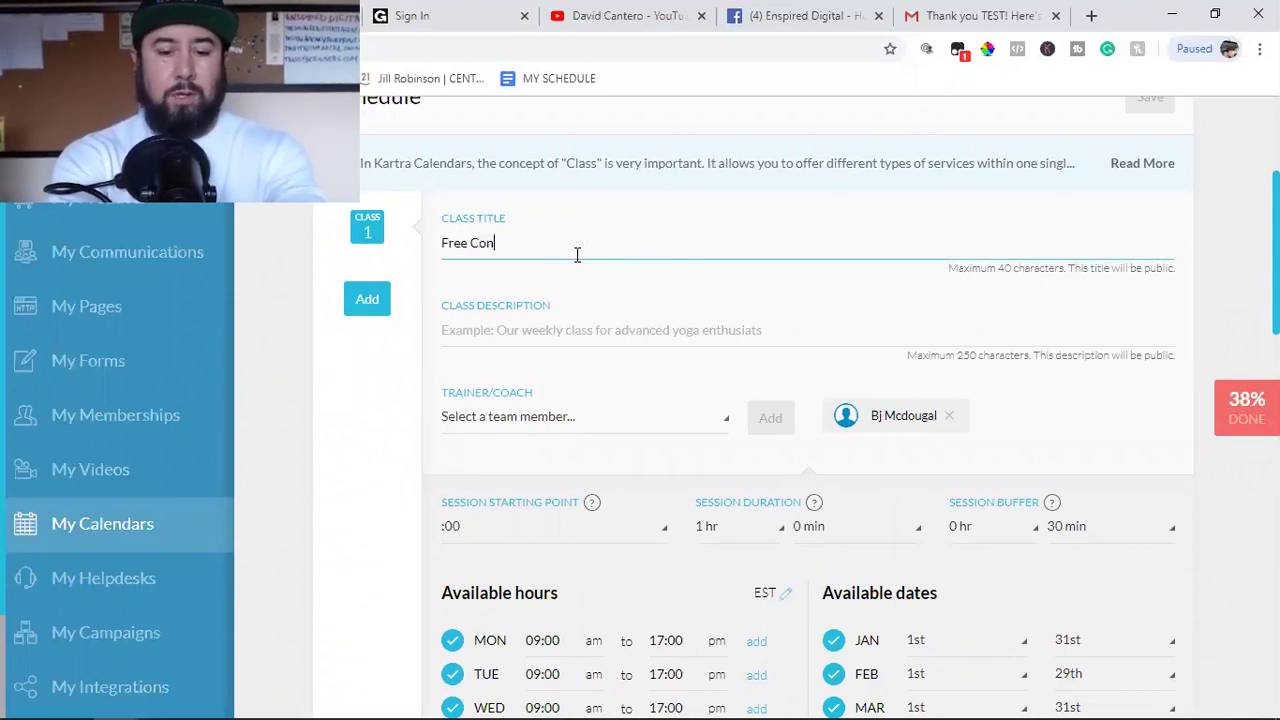
{"action": "type", "text": "sultation Call"}
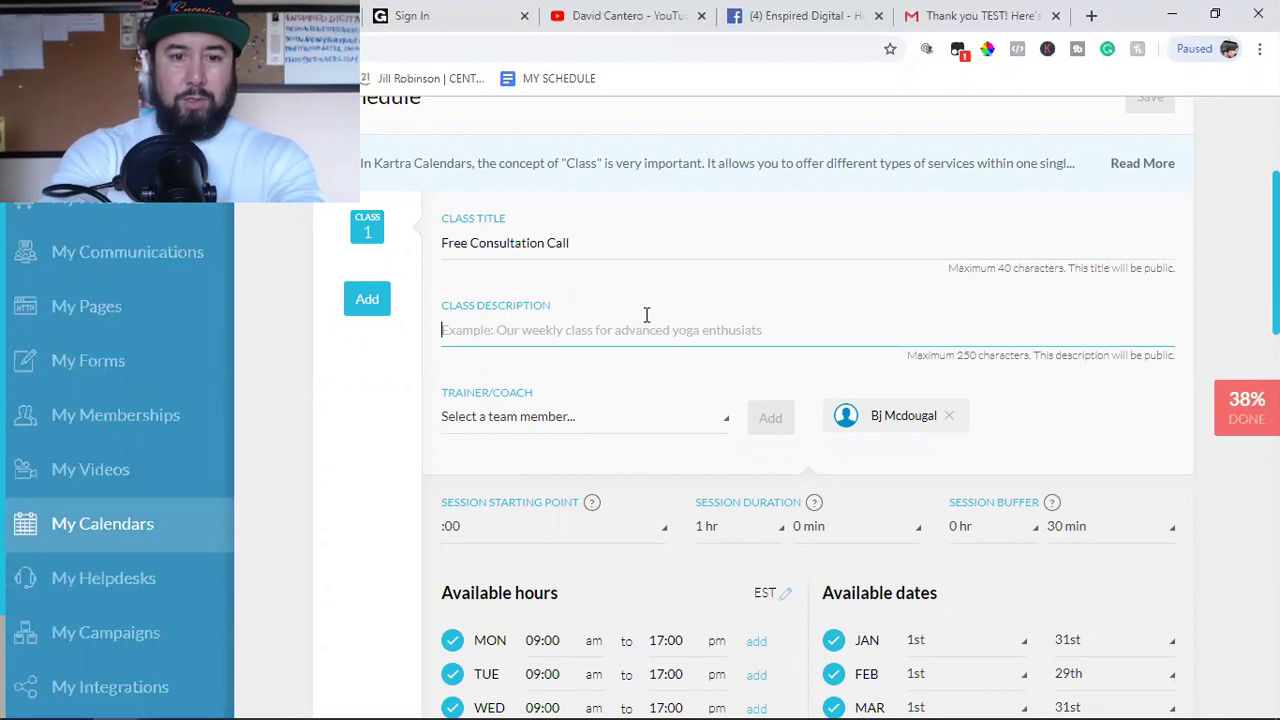
{"action": "type", "text": "Life Insurance T"}
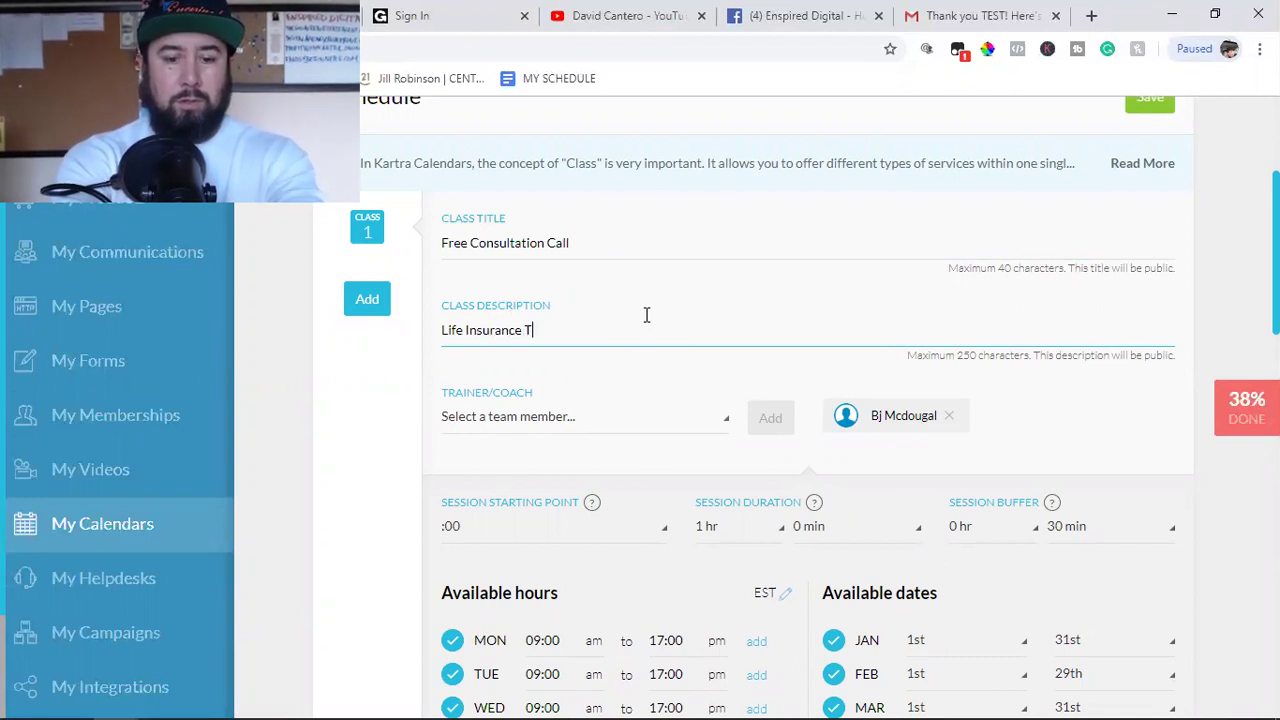
{"action": "type", "text": "s"}
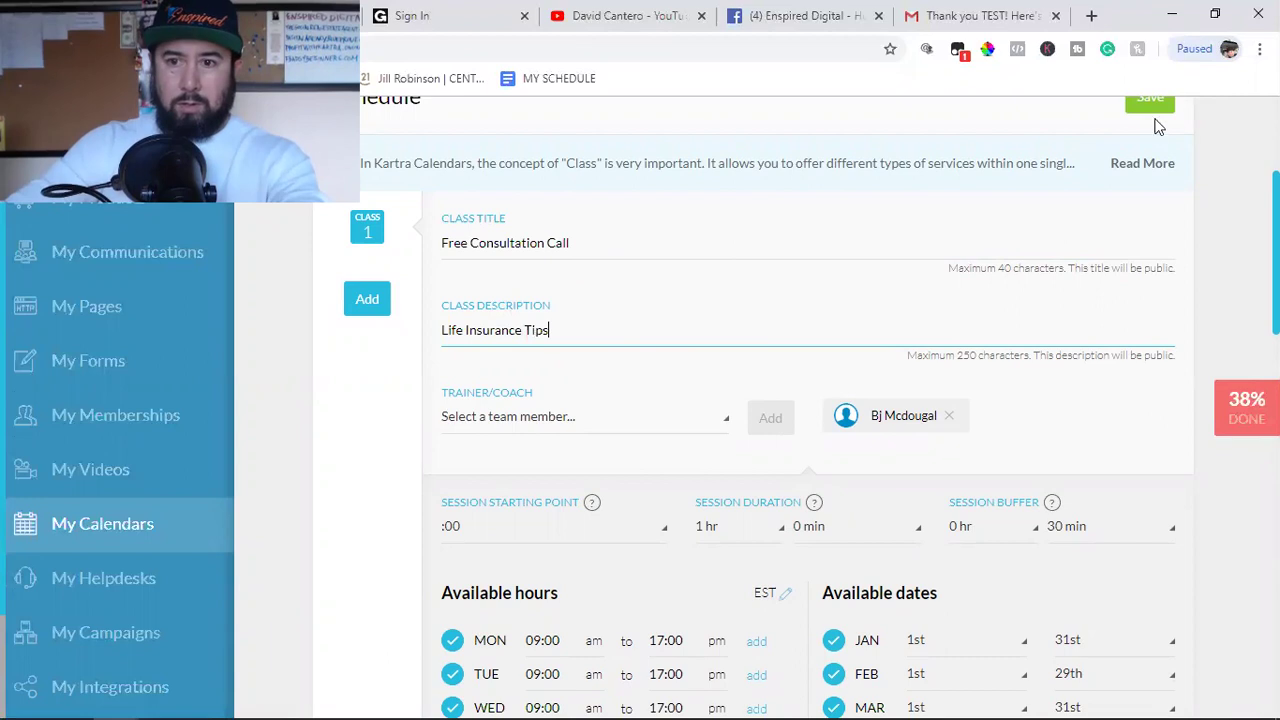
Step: Save the calendar's schedule and continue to the Communications stage
{"action": "scroll", "coordinate": [1130, 227], "scroll_direction": "up", "scroll_amount": 1}
{"action": "left_click", "coordinate": [1148, 190]}
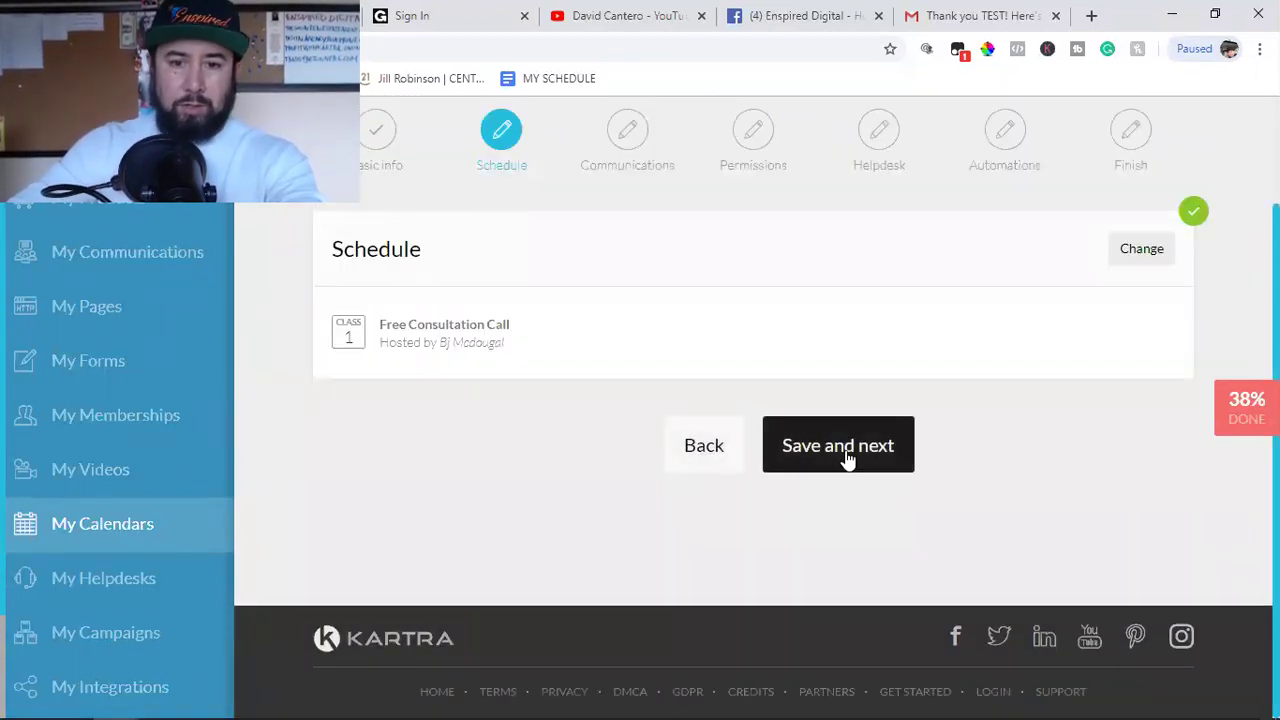
{"action": "left_click", "coordinate": [846, 455]}
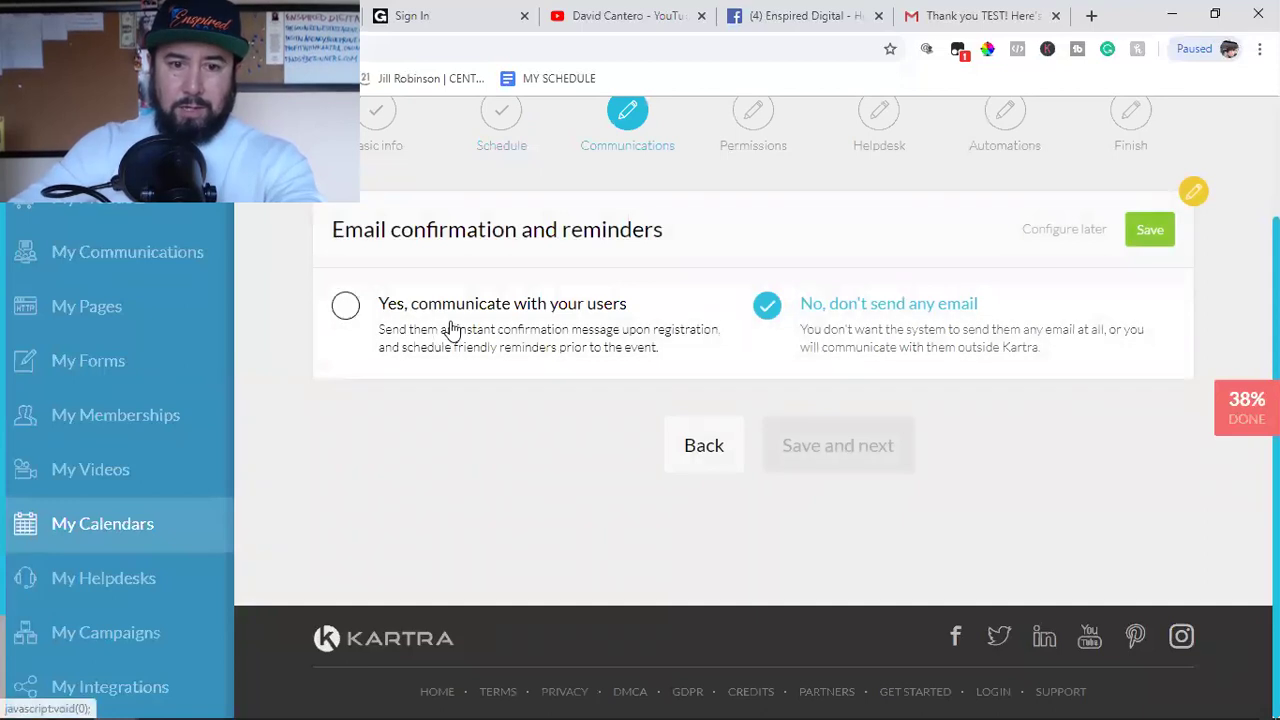
Step: Choose "Yes, communicate with your users" for email confirmation and reminders, and save it with the KartraMail gateway
{"action": "scroll", "coordinate": [452, 330], "scroll_direction": "up", "scroll_amount": 1}
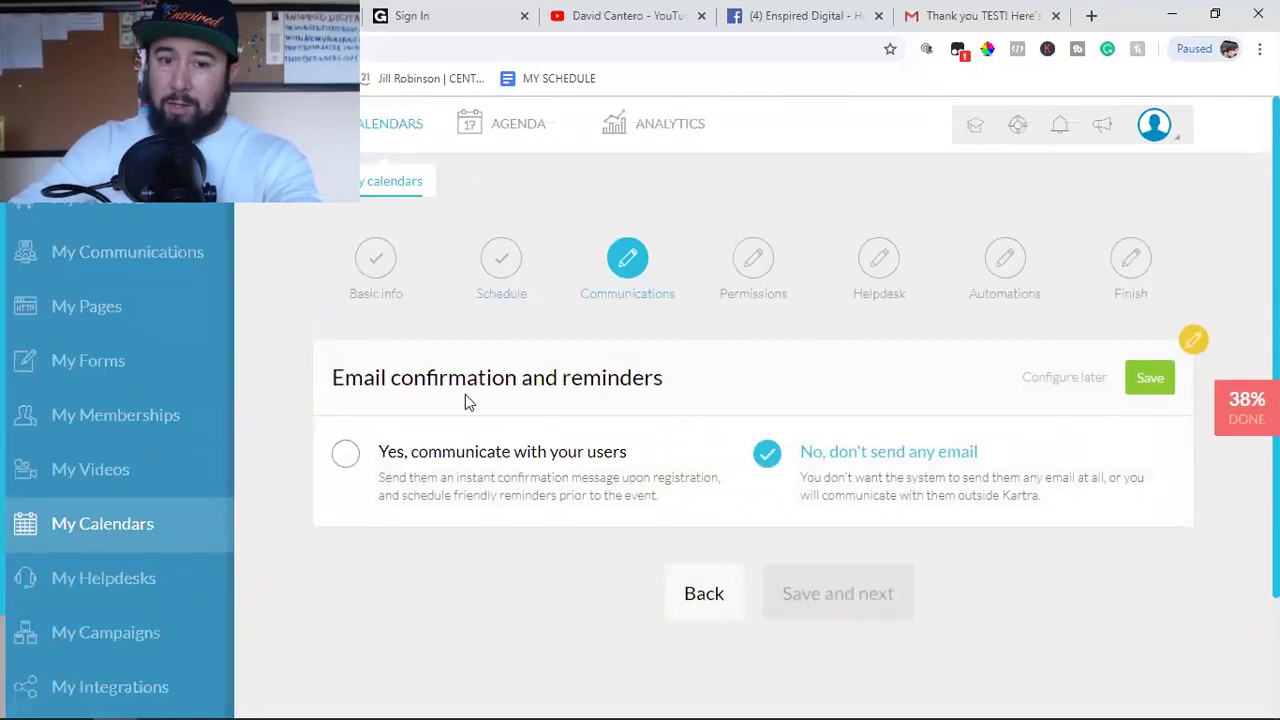
{"action": "left_click", "coordinate": [433, 477]}
{"action": "scroll", "coordinate": [622, 483], "scroll_direction": "down", "scroll_amount": 1}
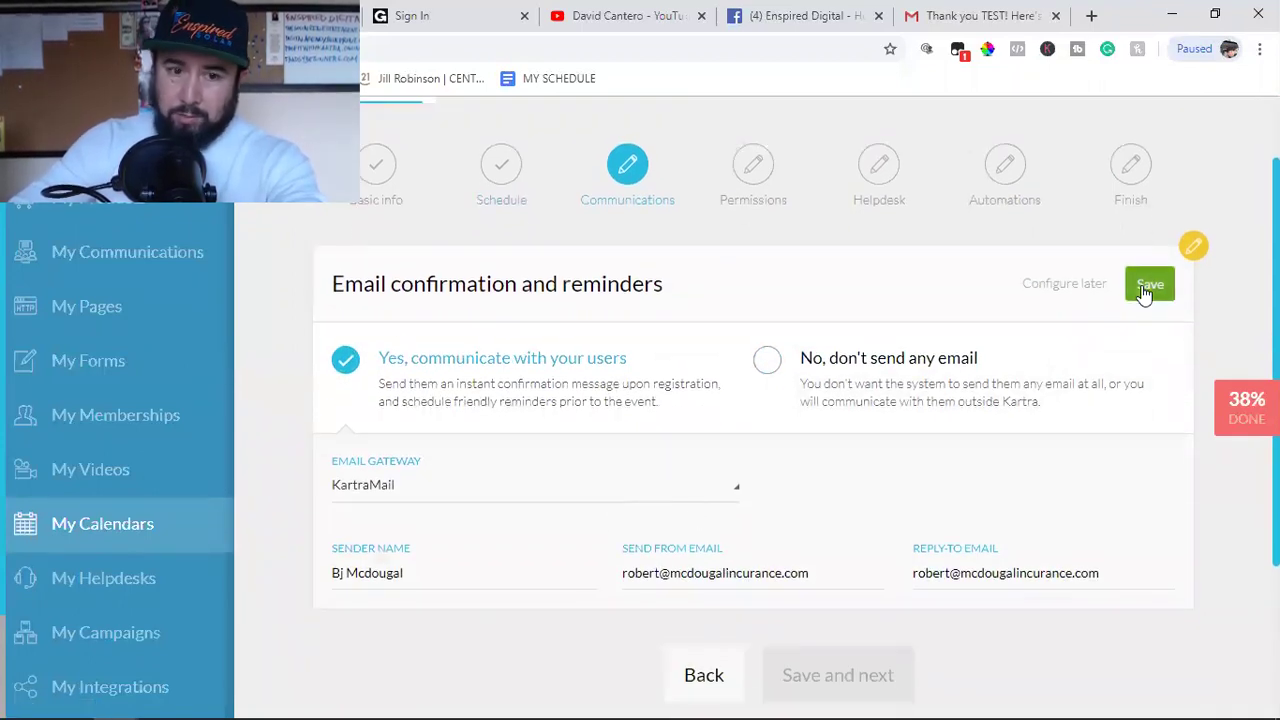
Step: Set class 1's booking confirmation message to "Yes, send a booking confirmation"
{"action": "scroll", "coordinate": [645, 450], "scroll_direction": "down", "scroll_amount": 2}
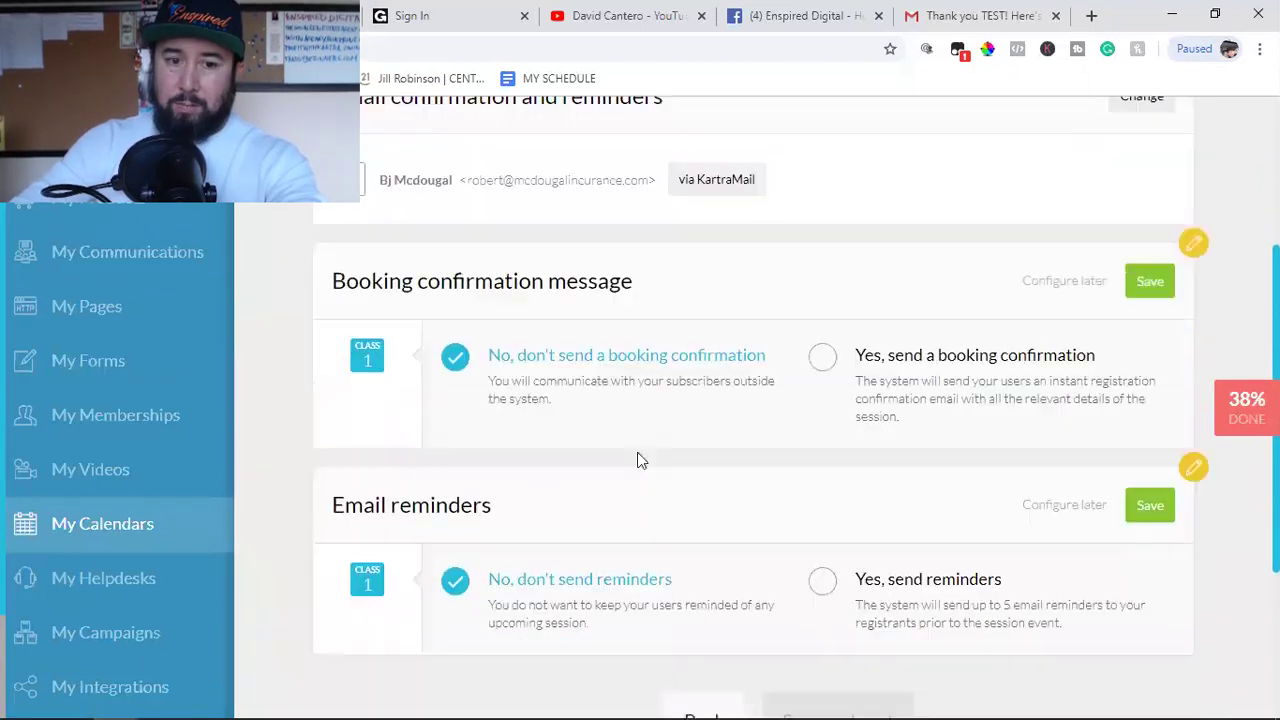
{"action": "scroll", "coordinate": [580, 371], "scroll_direction": "up", "scroll_amount": 1}
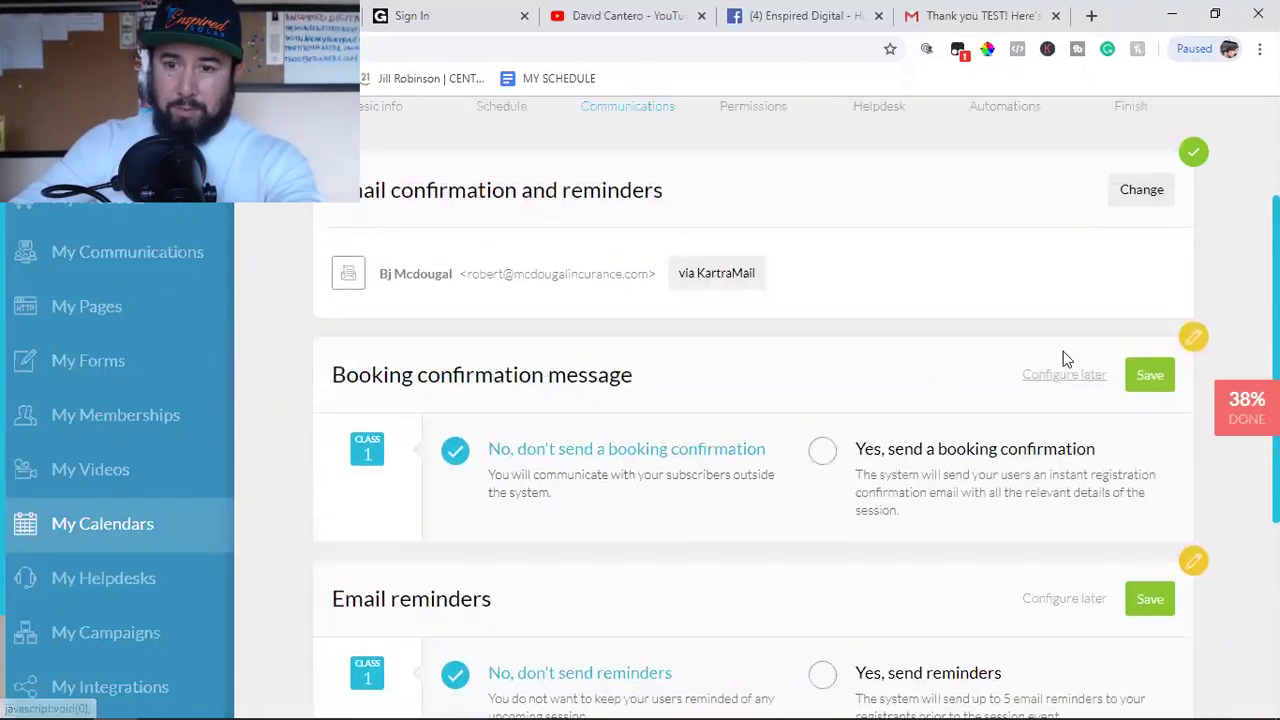
{"action": "left_click", "coordinate": [1148, 374]}
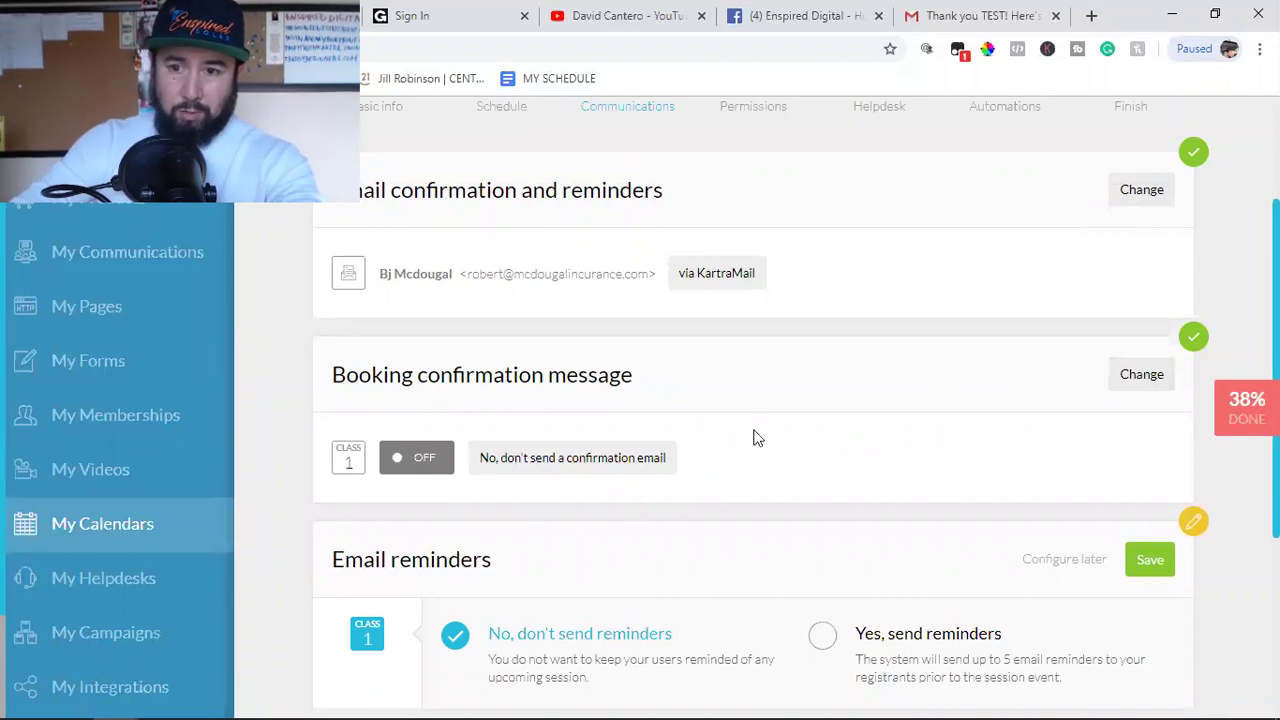
{"action": "left_click", "coordinate": [1146, 386]}
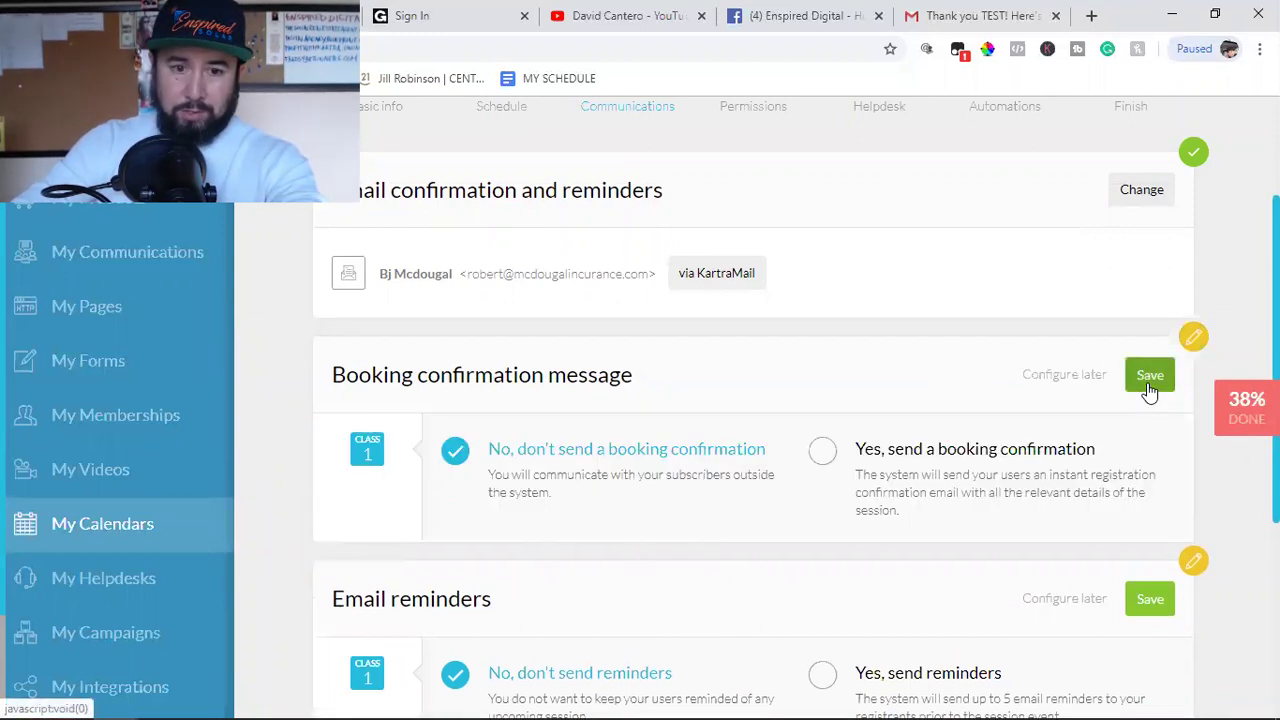
{"action": "left_click", "coordinate": [918, 474]}
{"action": "scroll", "coordinate": [917, 474], "scroll_direction": "down", "scroll_amount": 3}
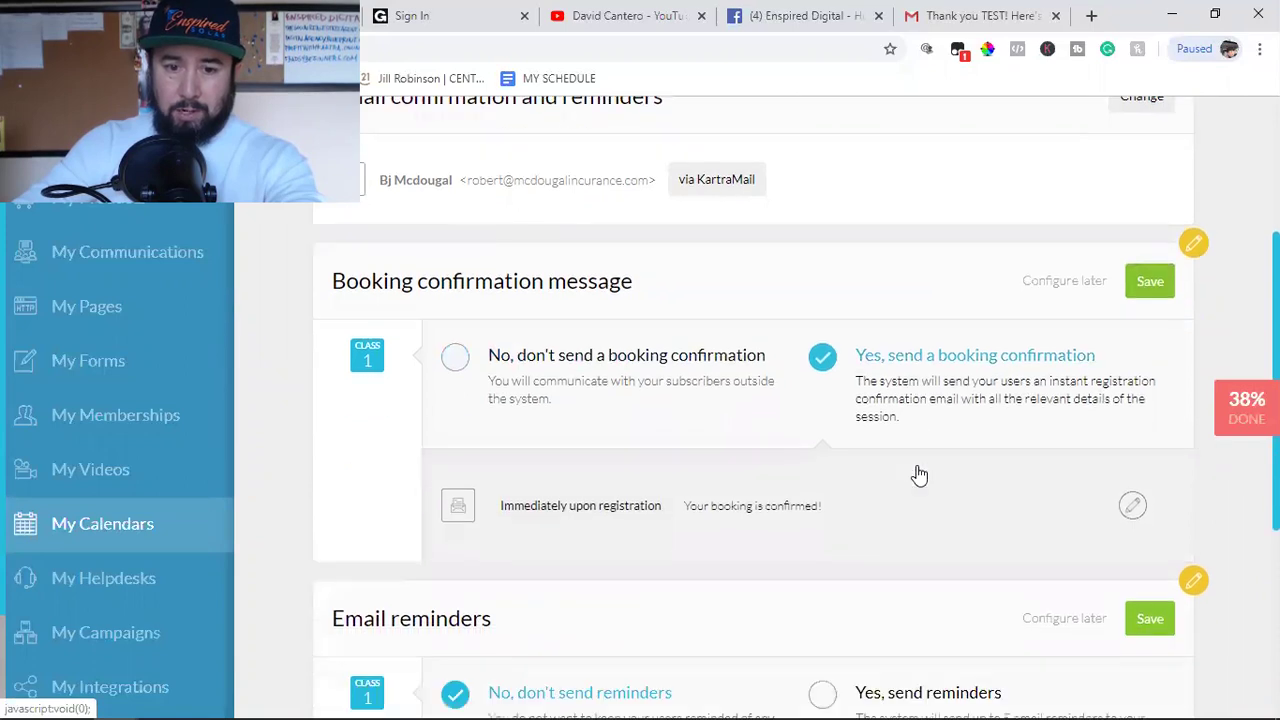
{"action": "scroll", "coordinate": [893, 492], "scroll_direction": "down", "scroll_amount": 1}
{"action": "scroll", "coordinate": [849, 372], "scroll_direction": "up", "scroll_amount": 1}
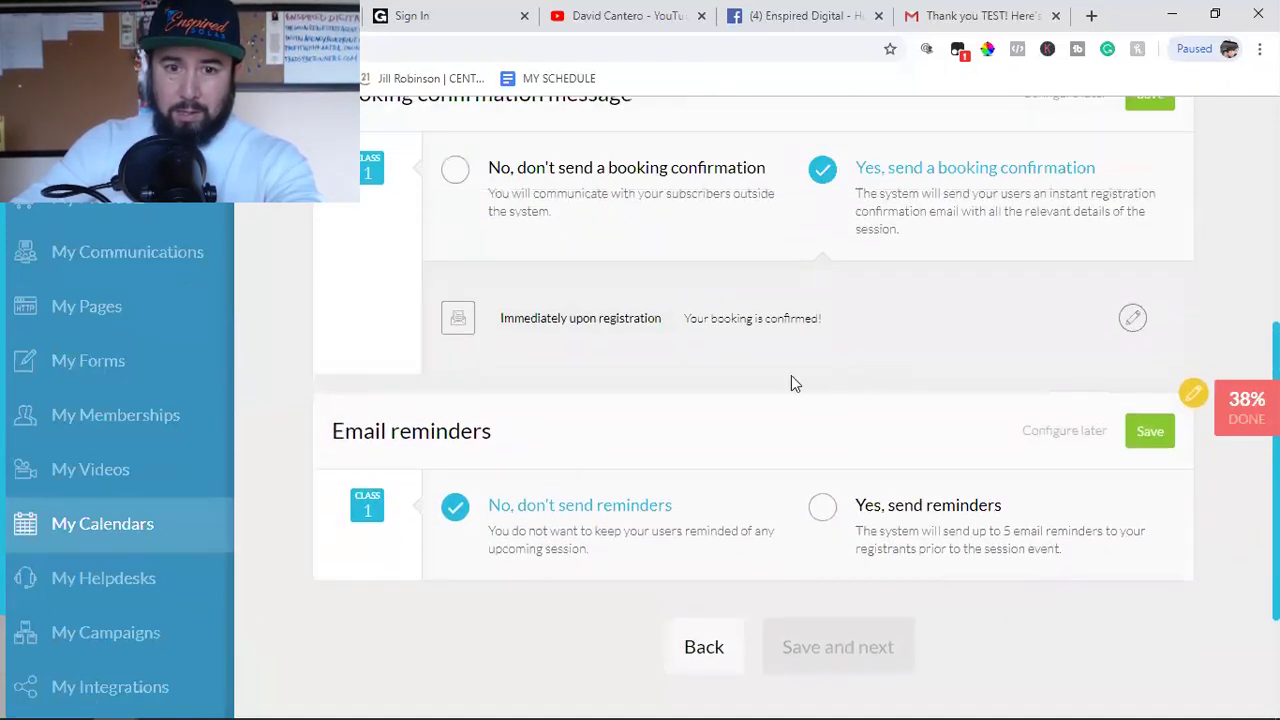
{"action": "scroll", "coordinate": [700, 335], "scroll_direction": "up", "scroll_amount": 1}
{"action": "scroll", "coordinate": [808, 420], "scroll_direction": "up", "scroll_amount": 1}
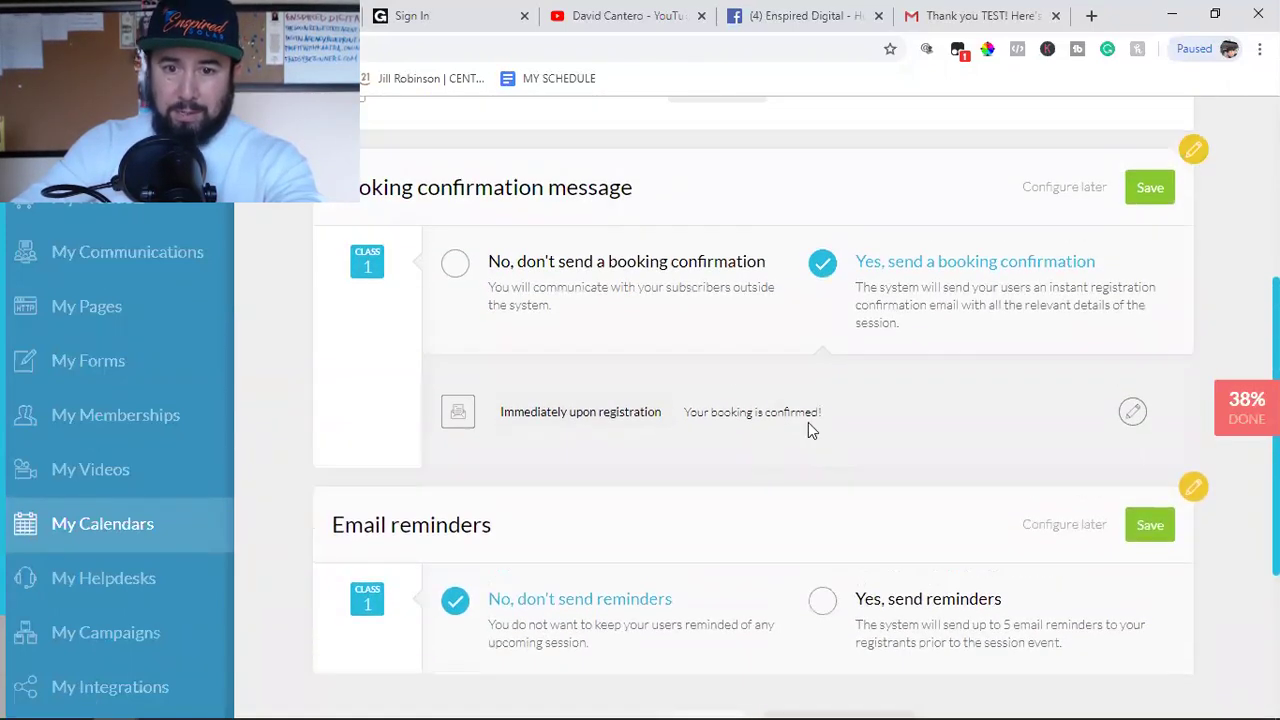
Step: Add a "{first_name}," greeting followed by a blank line above the Congratulations sentence in the booking confirmation email
{"action": "left_click", "coordinate": [1131, 410]}
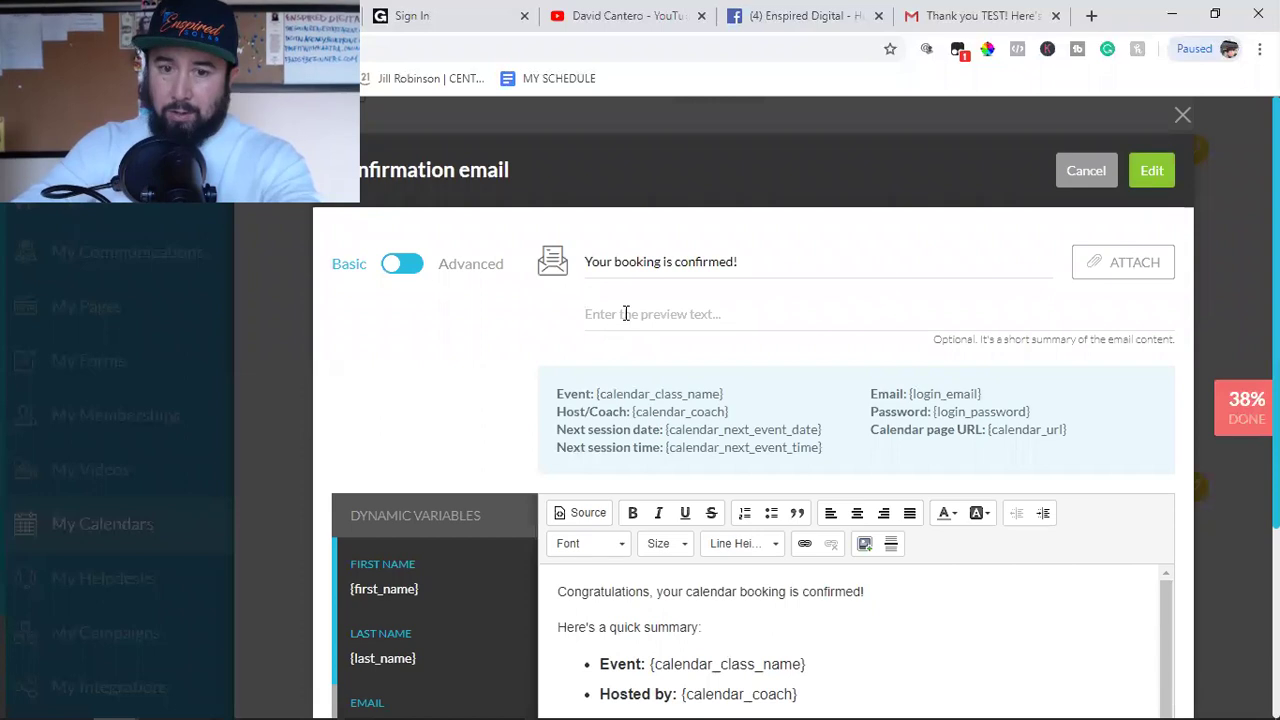
{"action": "scroll", "coordinate": [686, 411], "scroll_direction": "down", "scroll_amount": 2}
{"action": "scroll", "coordinate": [786, 514], "scroll_direction": "down", "scroll_amount": 3}
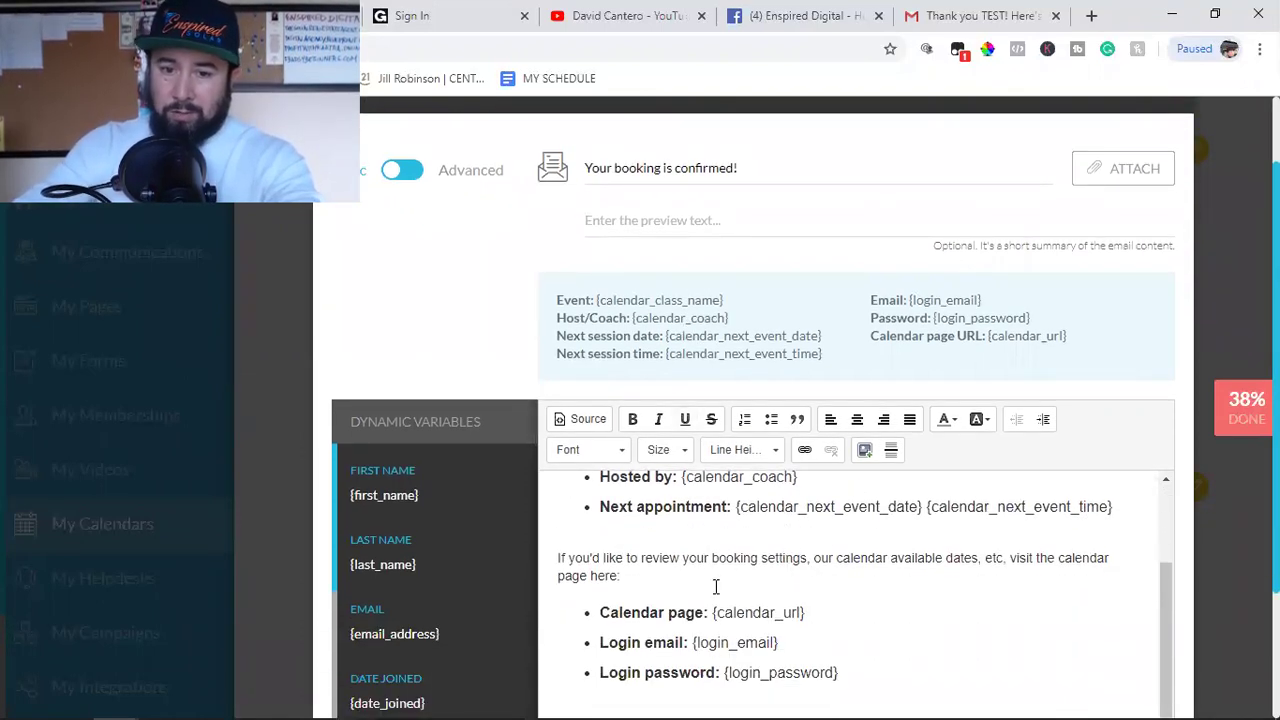
{"action": "scroll", "coordinate": [700, 575], "scroll_direction": "up", "scroll_amount": 3}
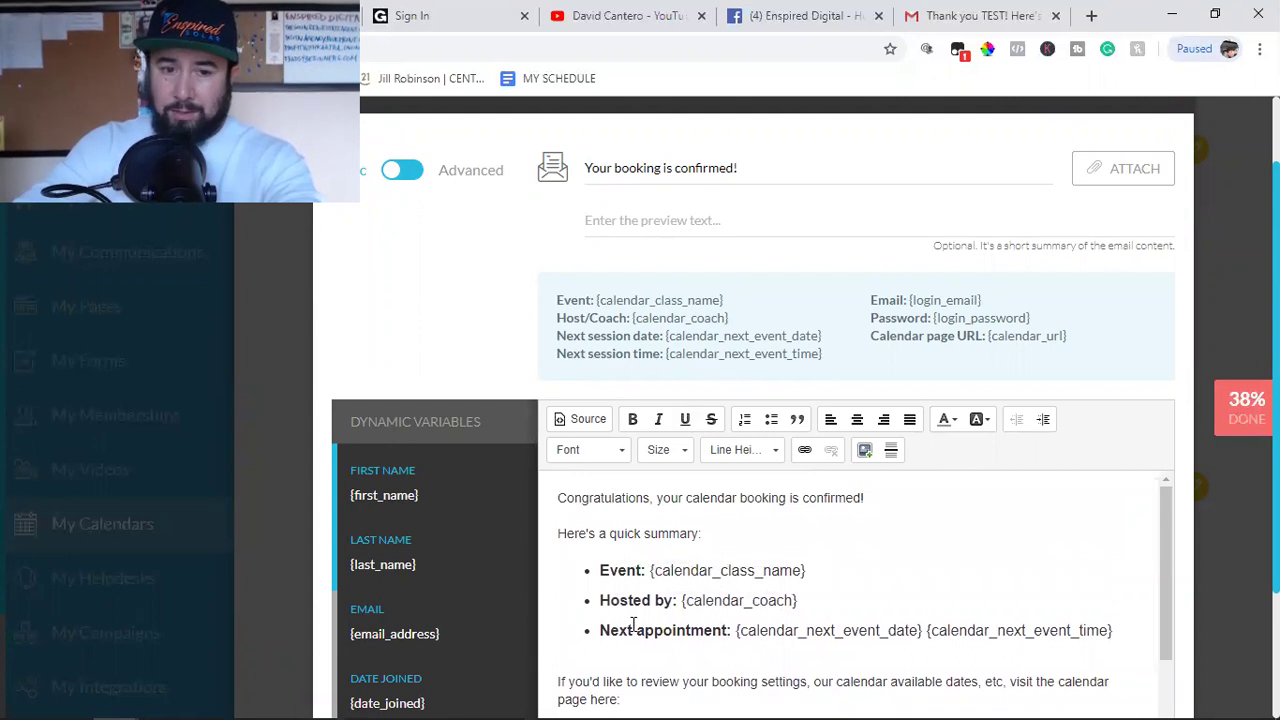
{"action": "triple_click", "coordinate": [376, 495]}
{"action": "key", "text": "ctrl+c"}
{"action": "right_click", "coordinate": [404, 494]}
{"action": "left_click", "coordinate": [527, 510]}
{"action": "left_click", "coordinate": [557, 498]}
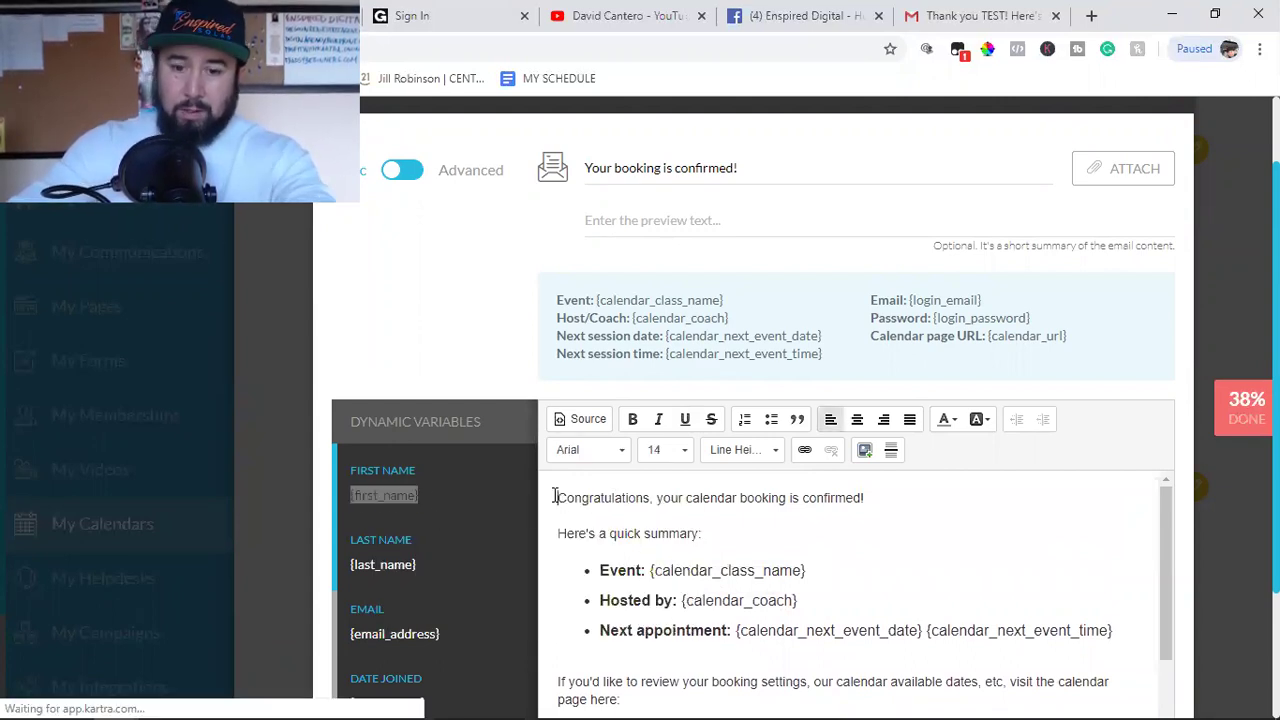
{"action": "key", "text": "ctrl+v"}
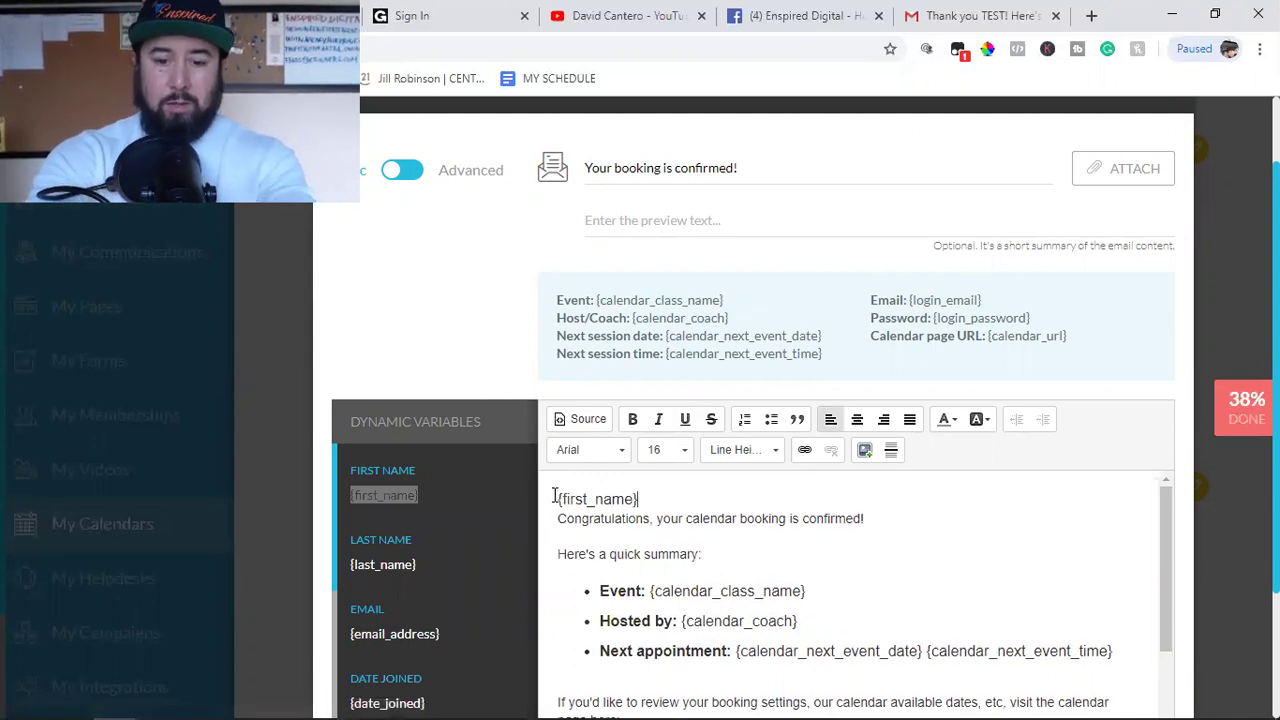
{"action": "type", "text": ","}
{"action": "key", "text": "Return"}
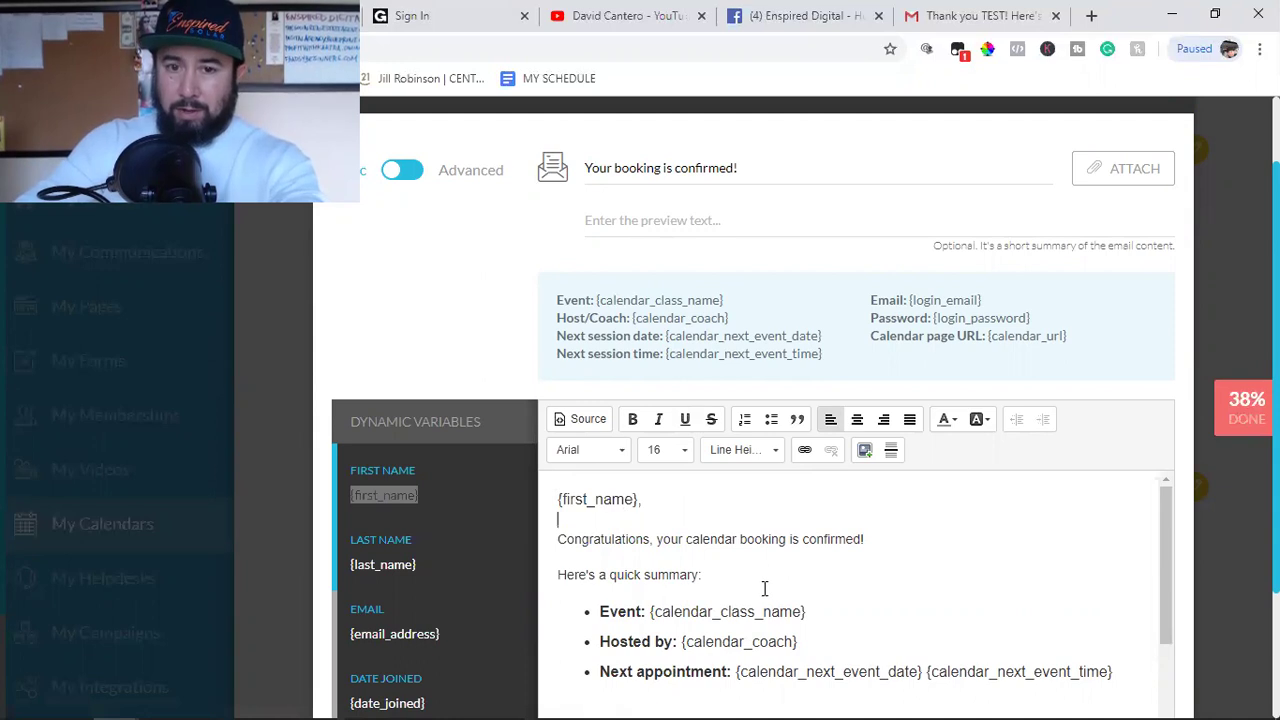
Step: Apply the confirmation email edit and save the booking confirmation message settings
{"action": "scroll", "coordinate": [1140, 335], "scroll_direction": "up", "scroll_amount": 1}
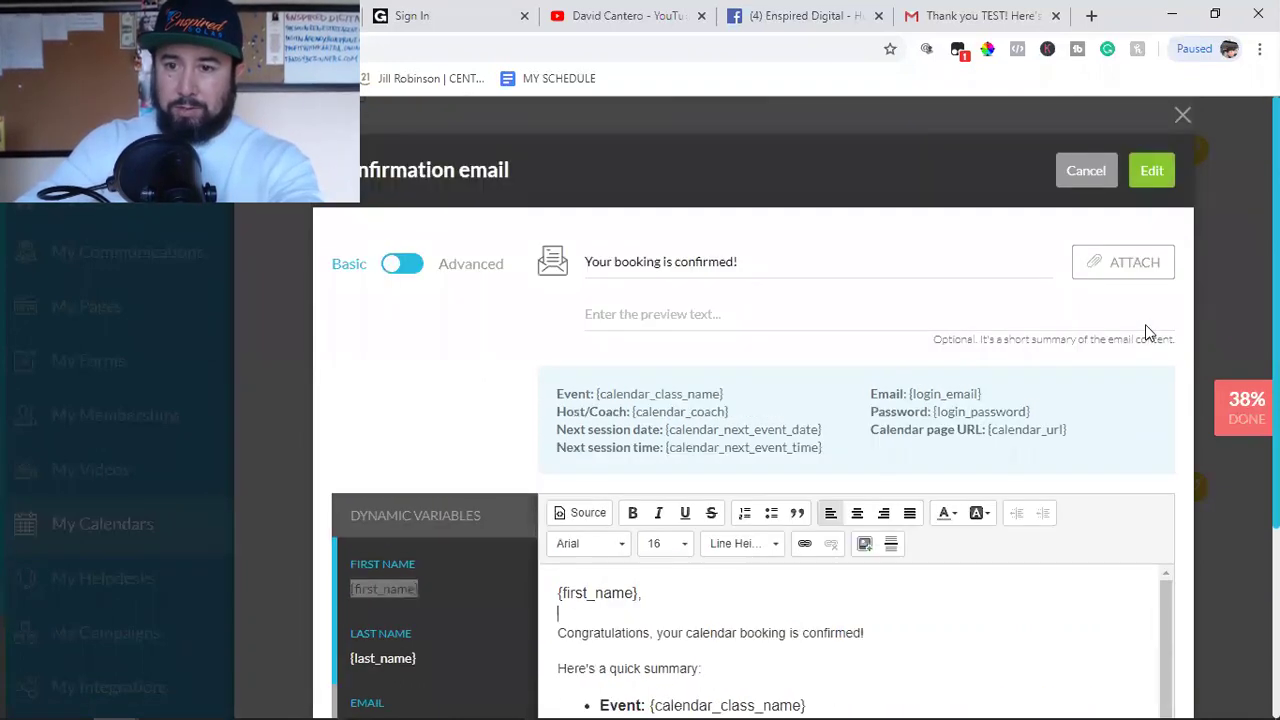
{"action": "left_click", "coordinate": [1149, 179]}
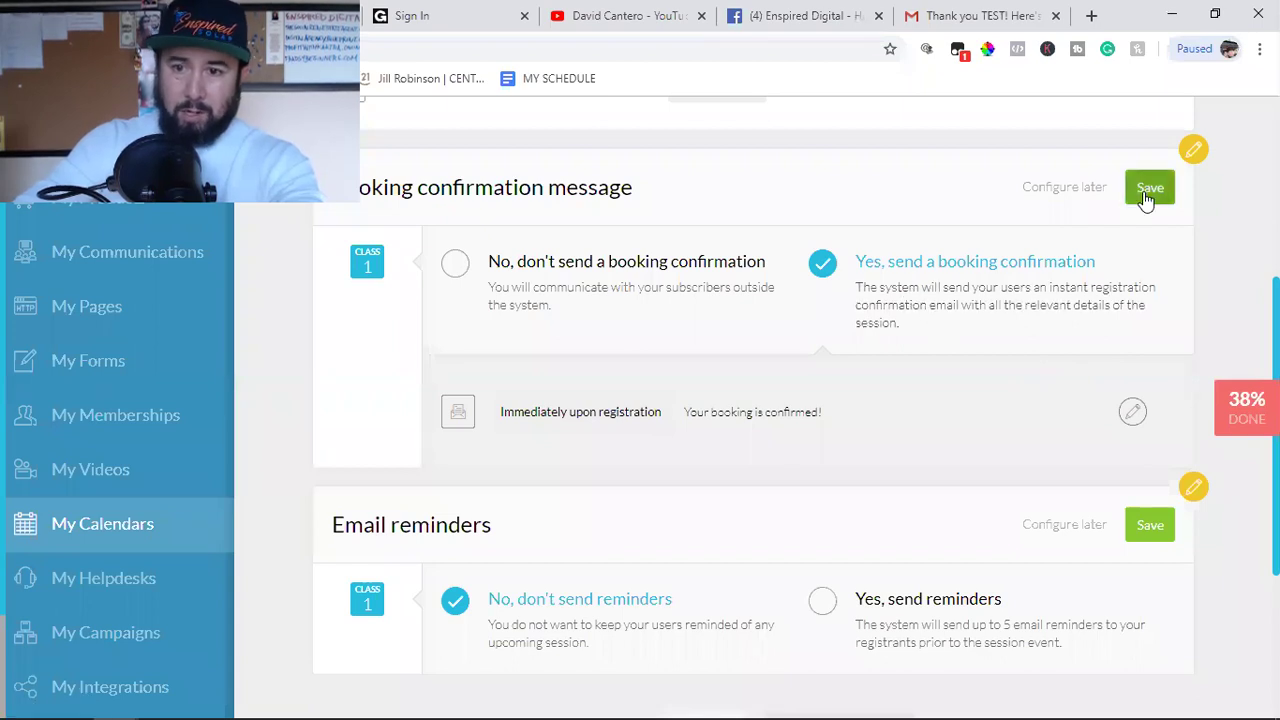
{"action": "left_click", "coordinate": [1149, 188]}
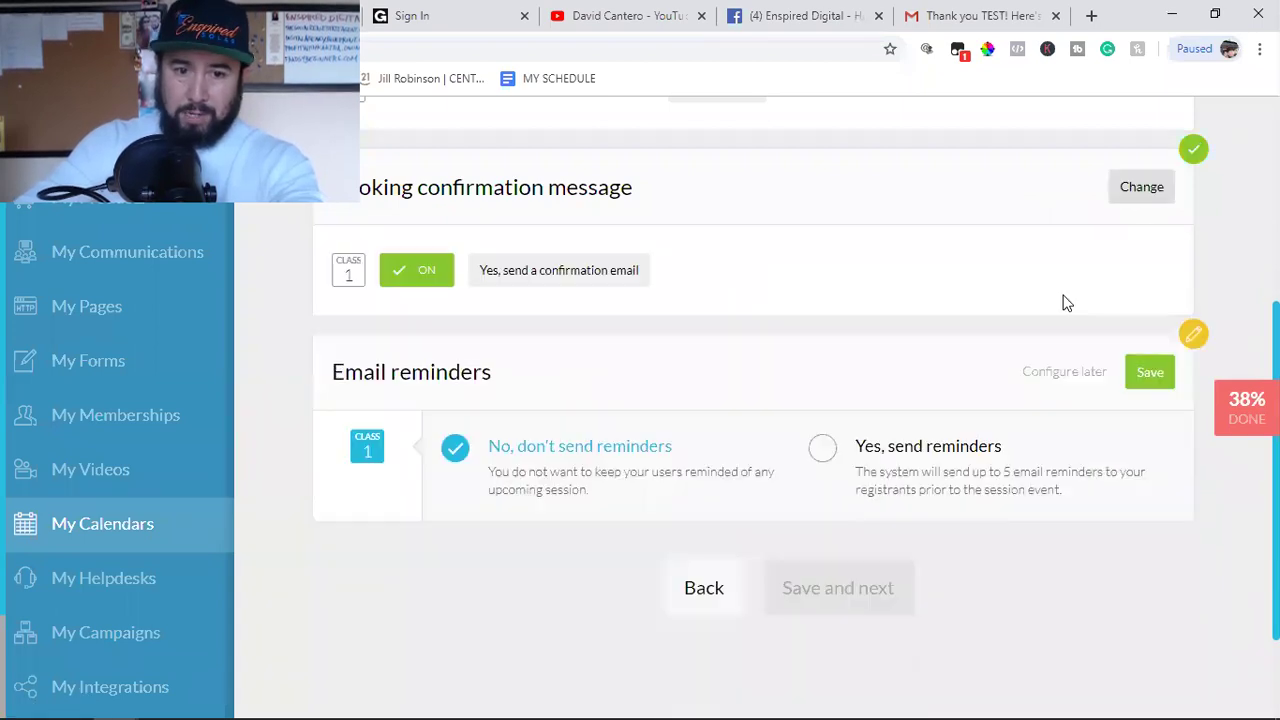
Step: Enable email reminders for class 1 and add a new reminder timed 0 days and 3 hours before class
{"action": "left_click", "coordinate": [900, 458]}
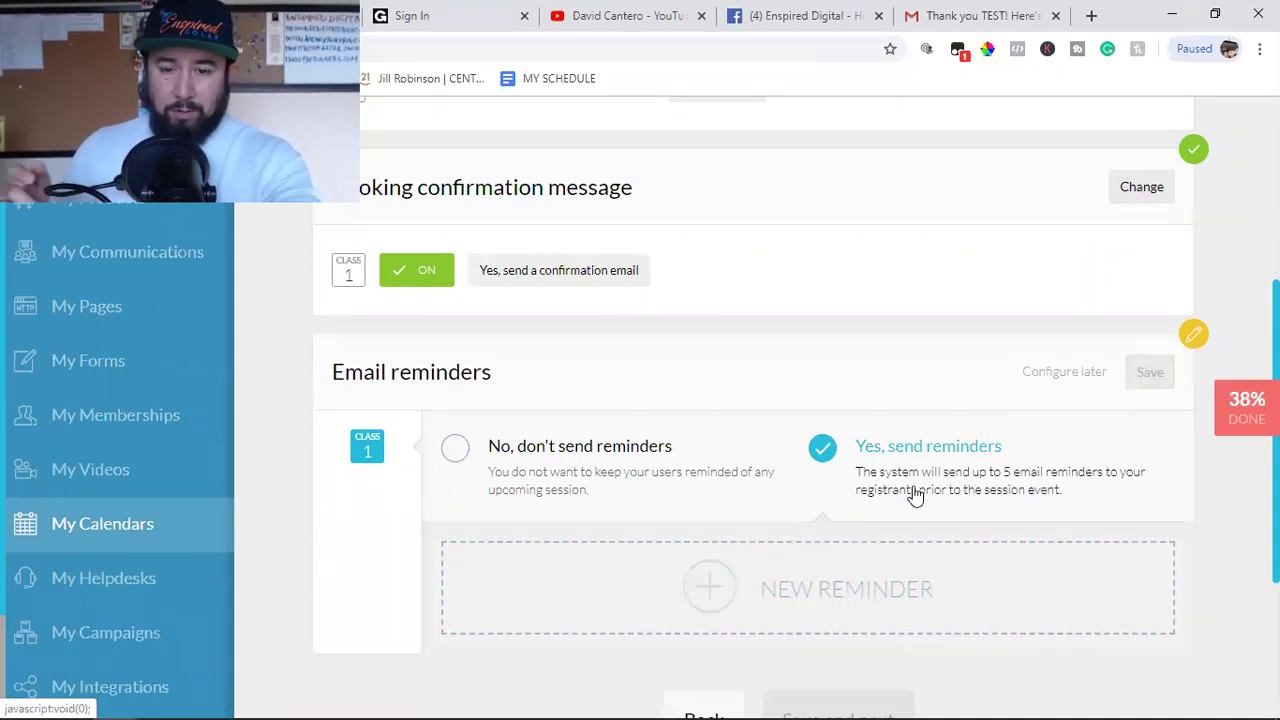
{"action": "left_click", "coordinate": [788, 598]}
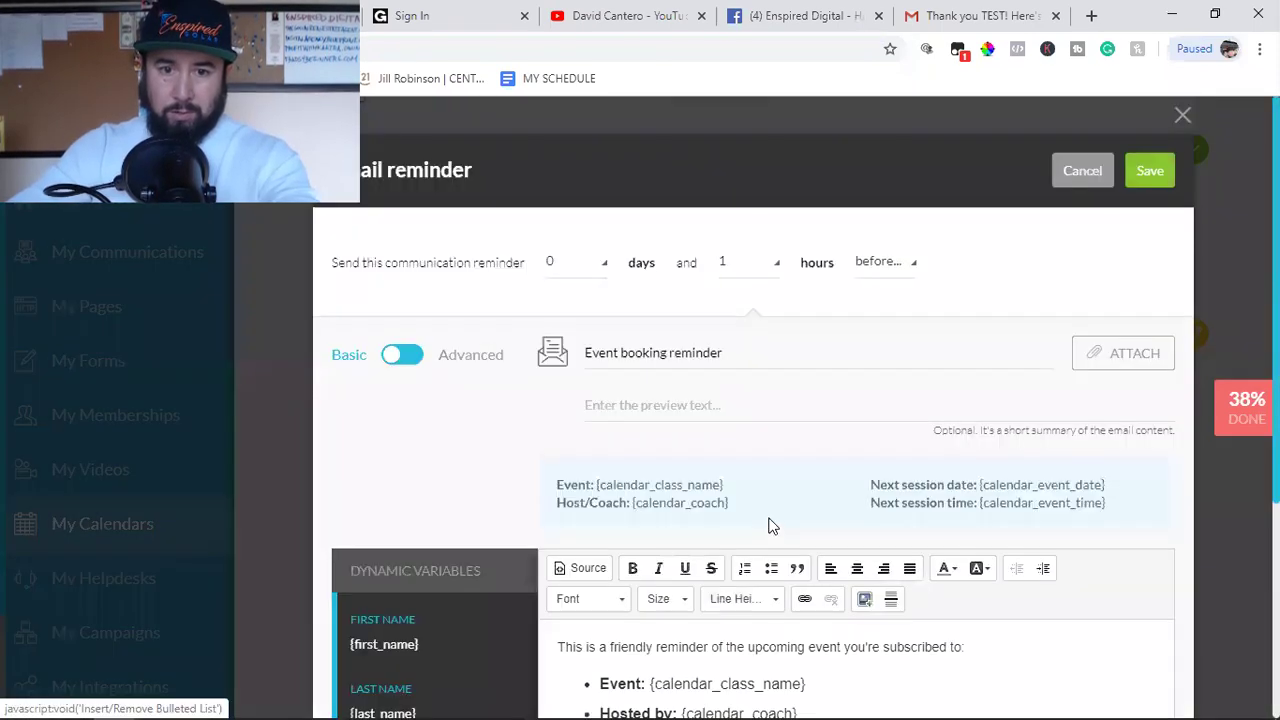
{"action": "scroll", "coordinate": [723, 543], "scroll_direction": "down", "scroll_amount": 1}
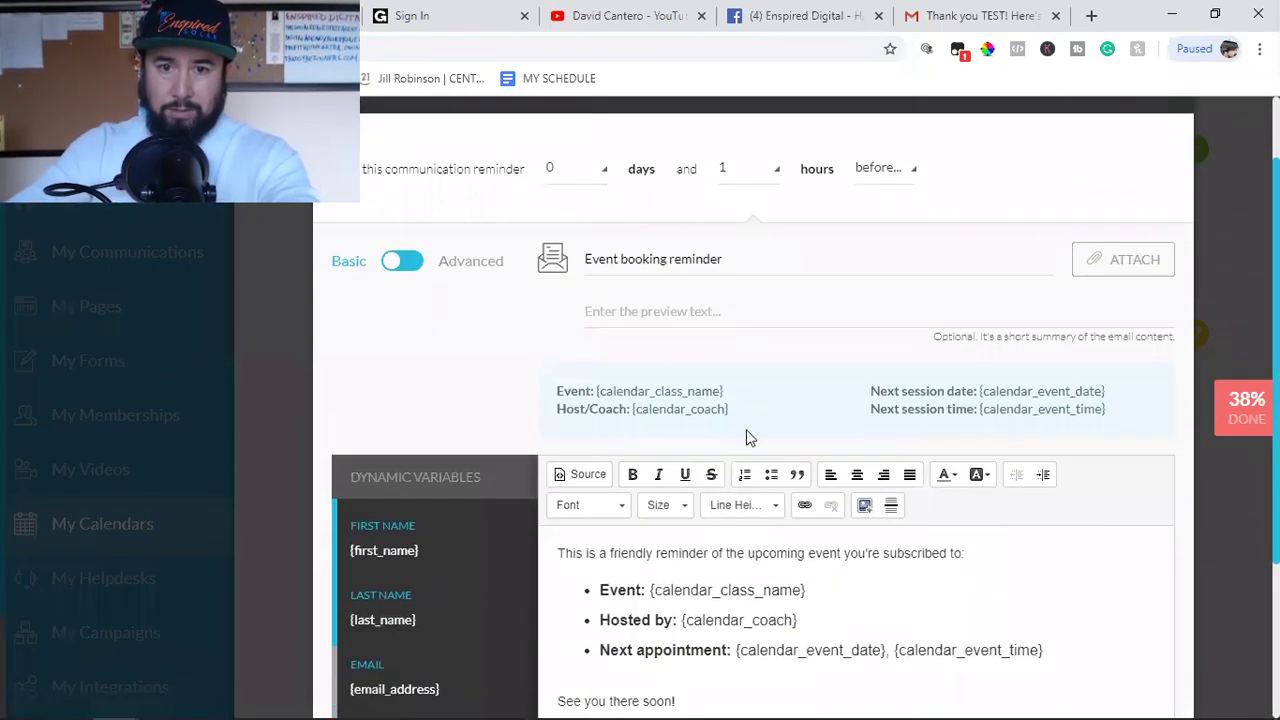
{"action": "left_click", "coordinate": [740, 175]}
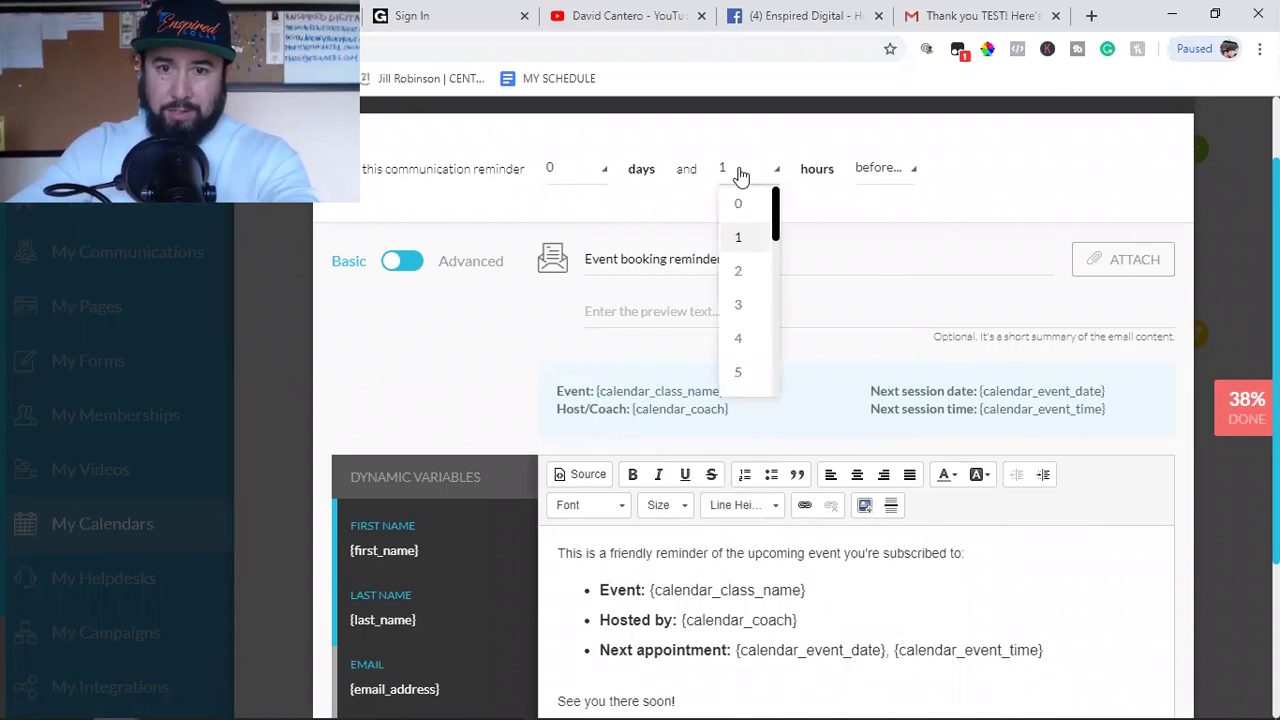
{"action": "left_click", "coordinate": [748, 318]}
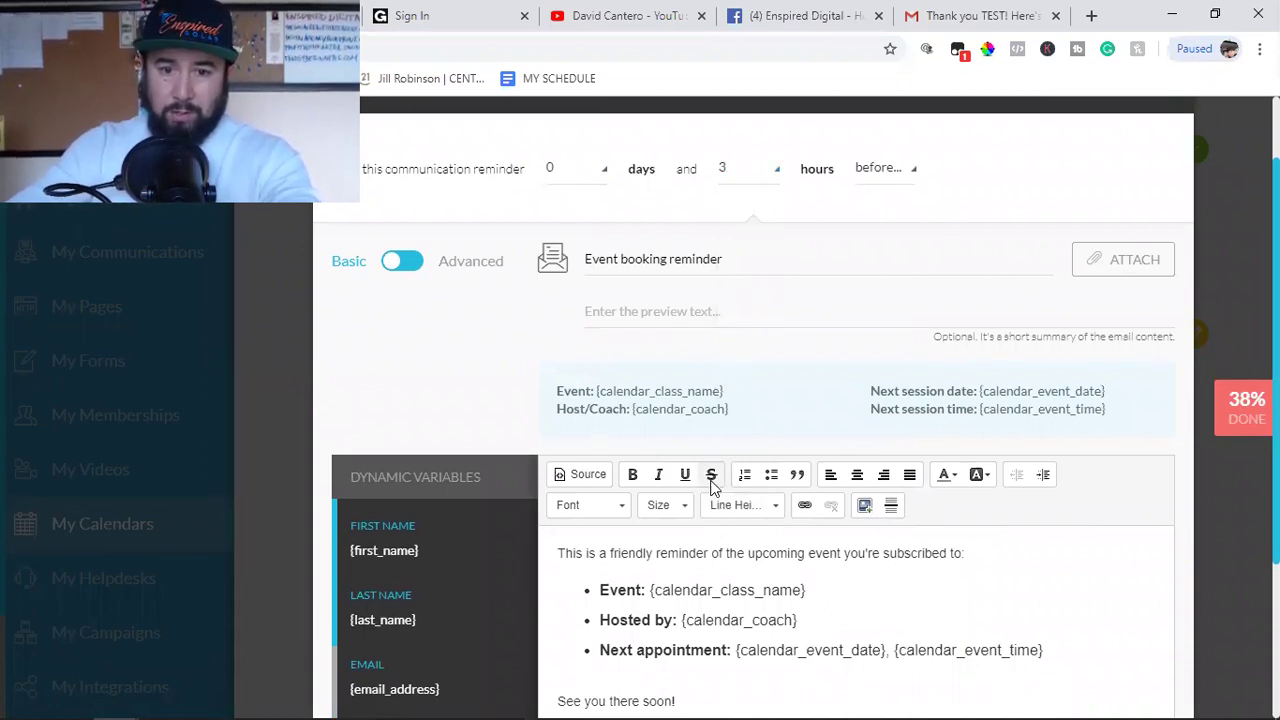
Step: Save the "Event booking reminder" email and the email reminders settings, and continue to the calendar's Permissions stage
{"action": "scroll", "coordinate": [711, 567], "scroll_direction": "down", "scroll_amount": 2}
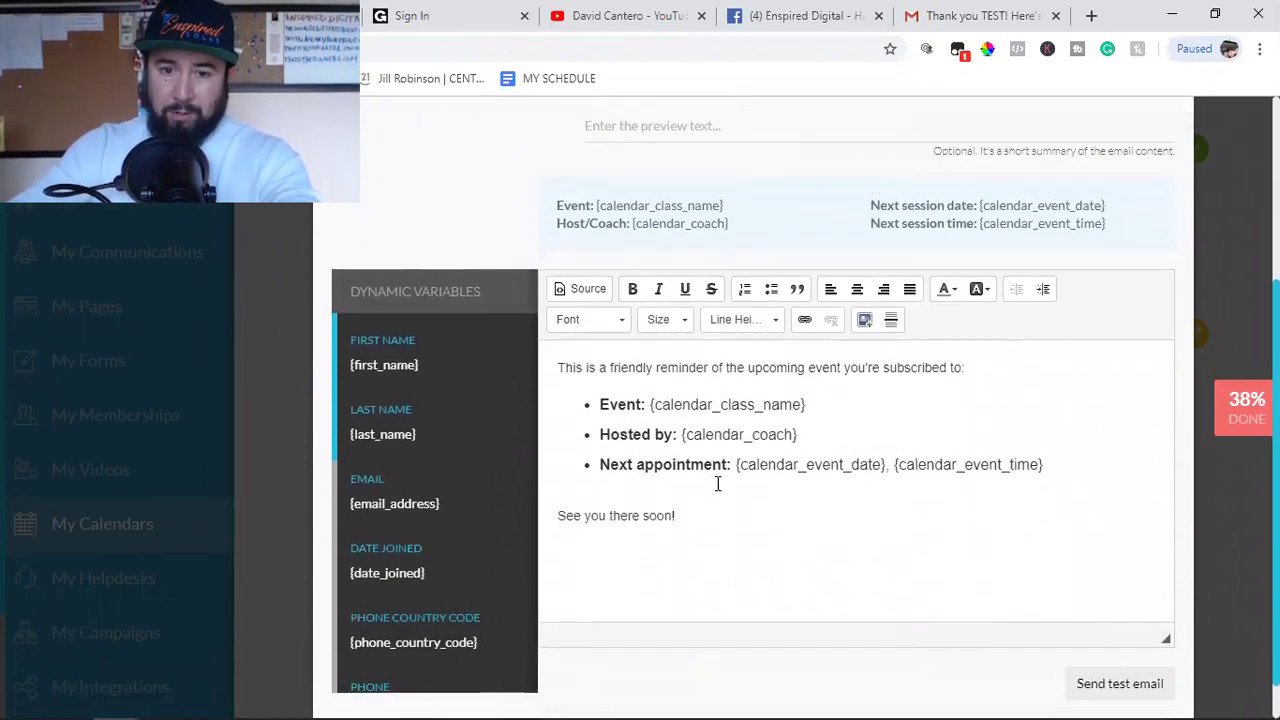
{"action": "scroll", "coordinate": [717, 483], "scroll_direction": "up", "scroll_amount": 1}
{"action": "scroll", "coordinate": [1069, 439], "scroll_direction": "up", "scroll_amount": 2}
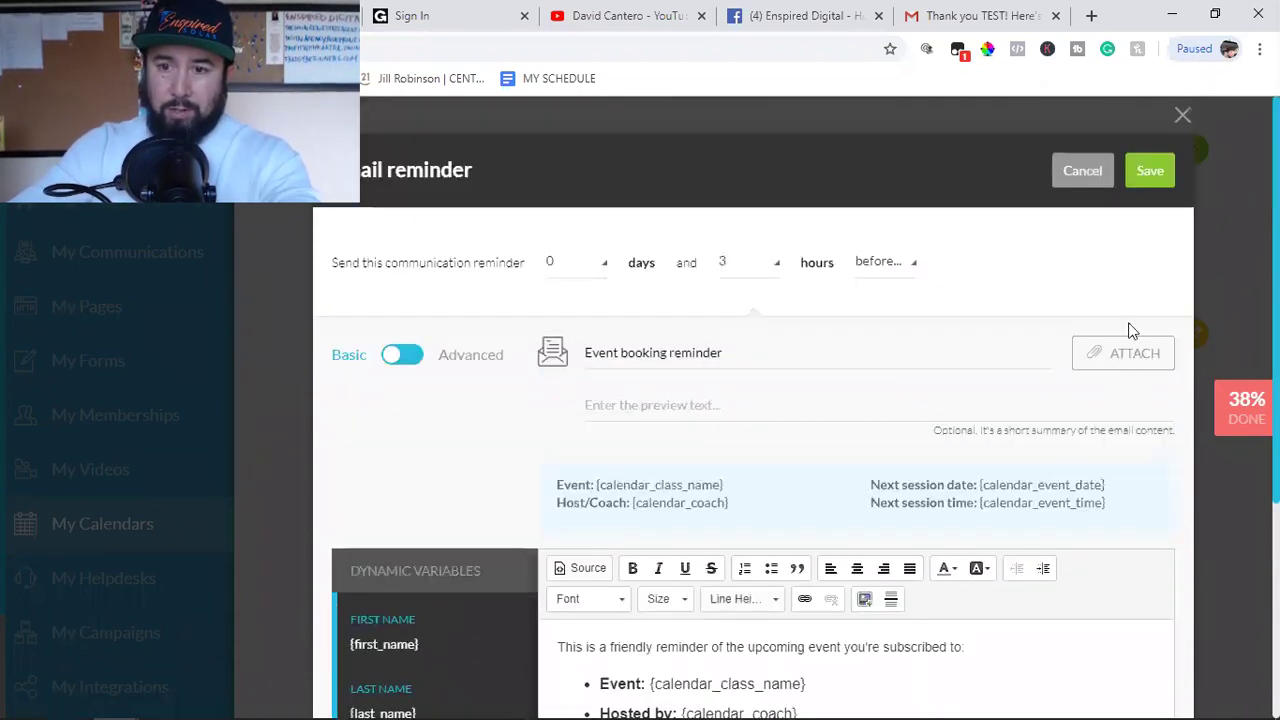
{"action": "left_click", "coordinate": [1153, 171]}
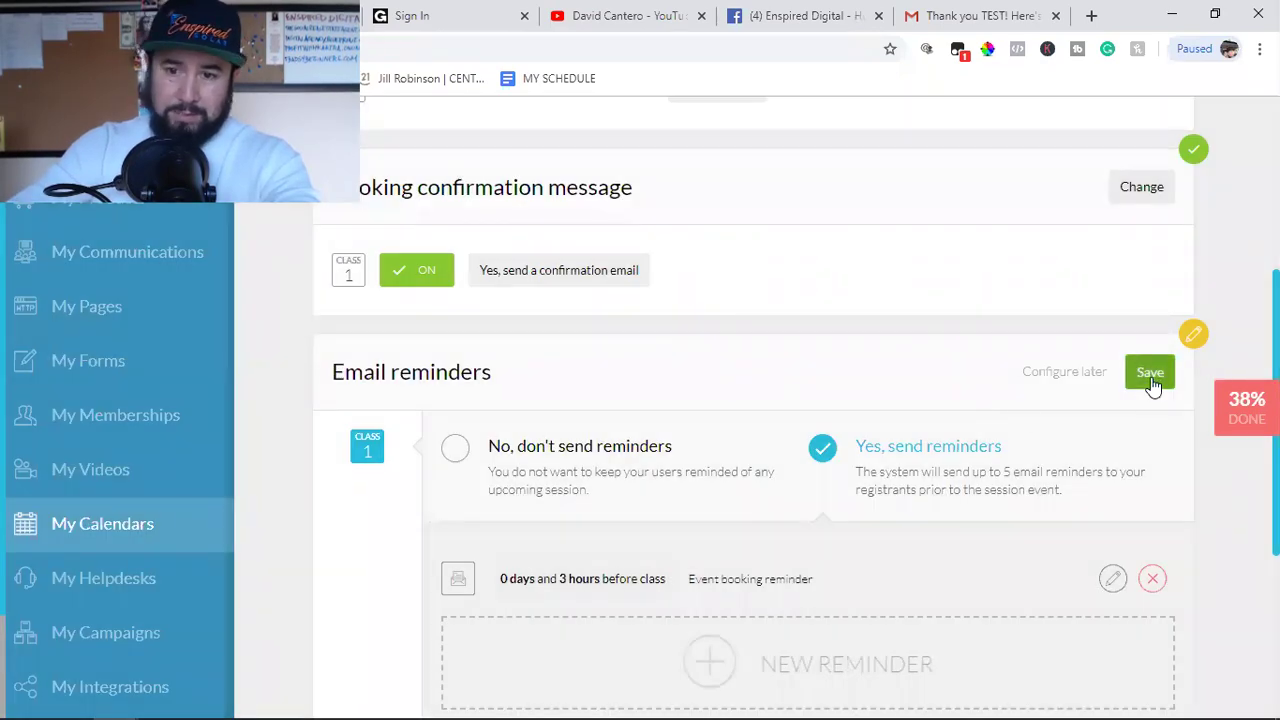
{"action": "left_click", "coordinate": [1151, 385]}
{"action": "left_click", "coordinate": [788, 598]}
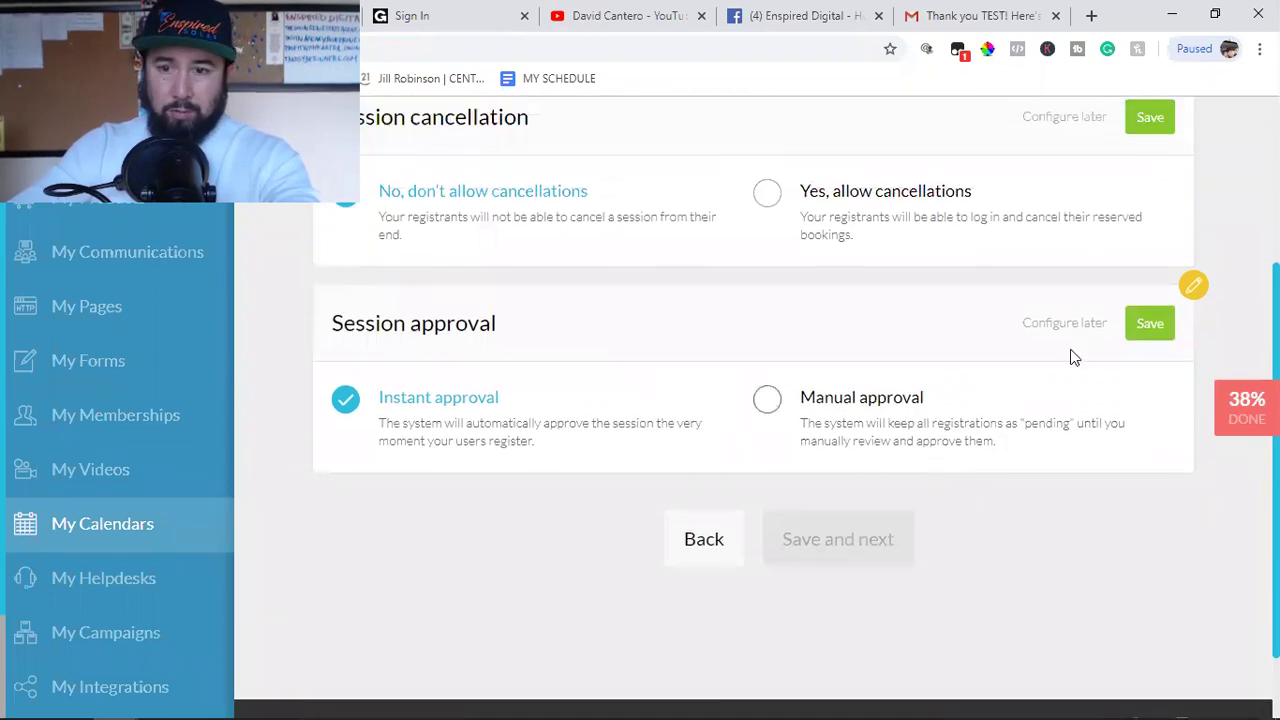
Step: Set session cancellation to "Yes, allow cancellations" and save it
{"action": "scroll", "coordinate": [1097, 303], "scroll_direction": "up", "scroll_amount": 2}
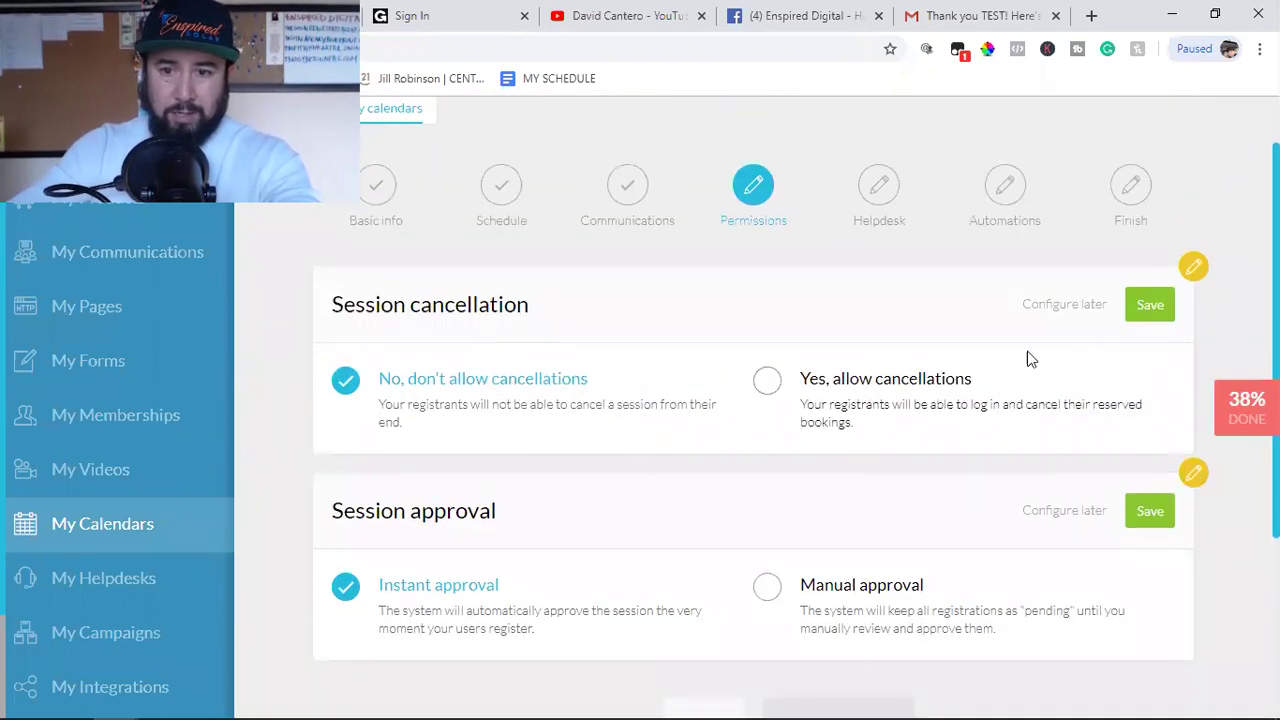
{"action": "left_click", "coordinate": [1152, 305]}
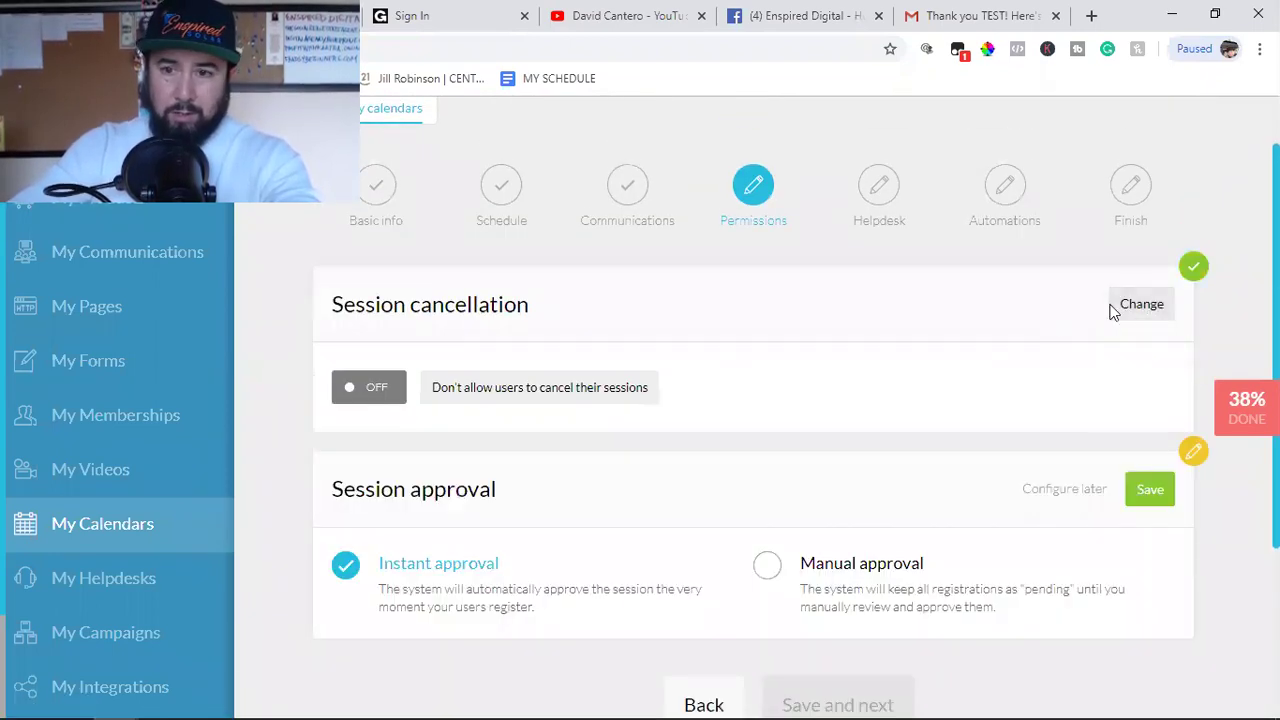
{"action": "left_click", "coordinate": [1118, 306]}
{"action": "left_click", "coordinate": [813, 390]}
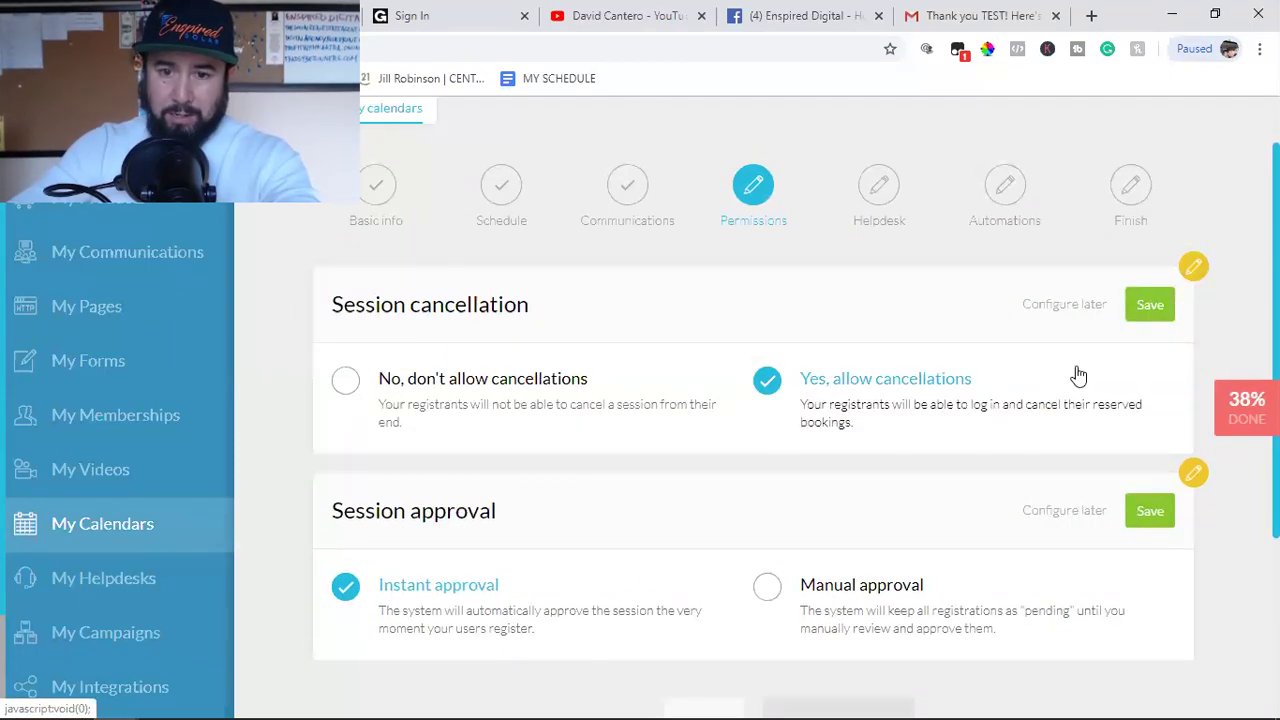
{"action": "left_click", "coordinate": [1145, 310]}
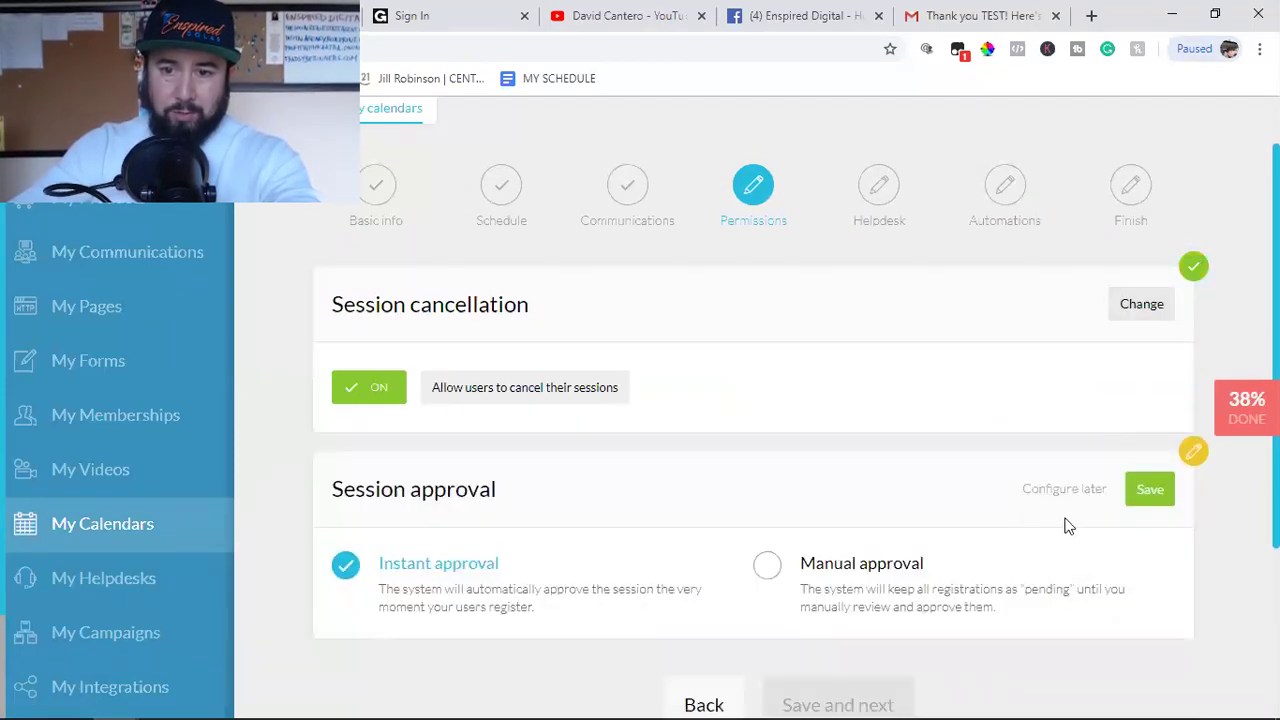
Step: Save session approval as "Instant approval" and advance through the Permissions and Helpdesk stages to Automations
{"action": "scroll", "coordinate": [851, 544], "scroll_direction": "down", "scroll_amount": 2}
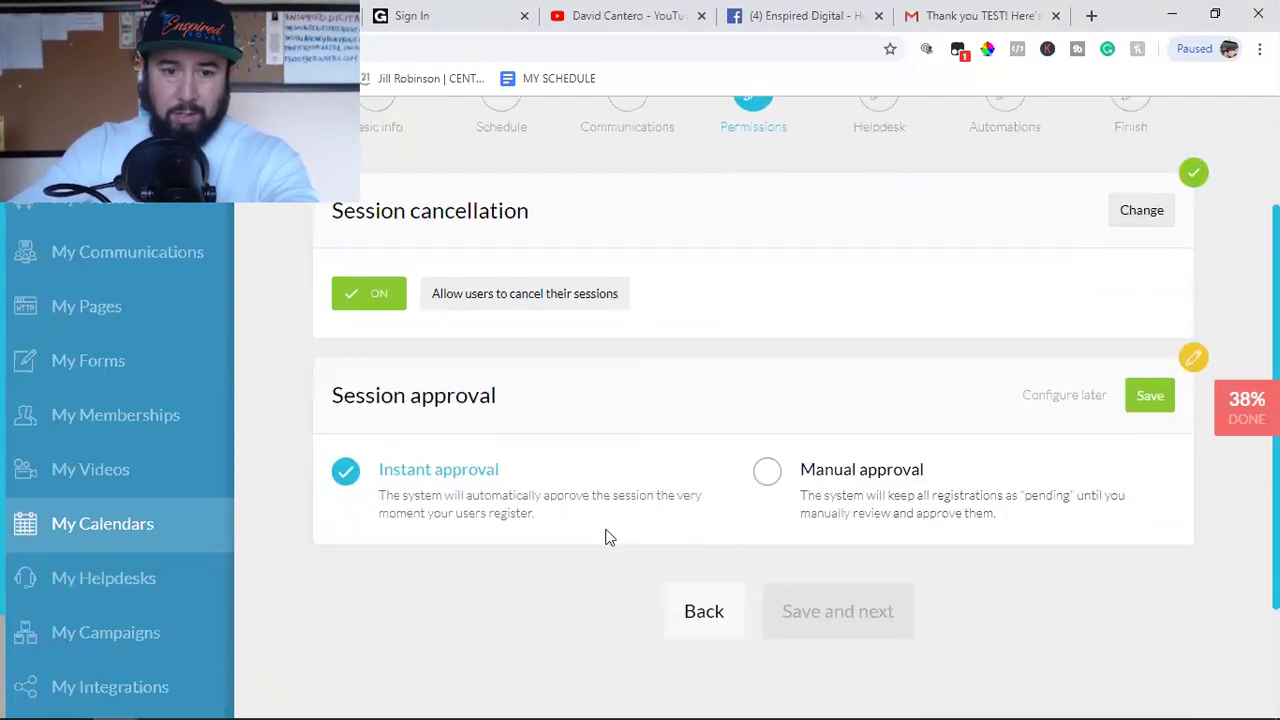
{"action": "left_click", "coordinate": [1152, 402]}
{"action": "left_click", "coordinate": [798, 592]}
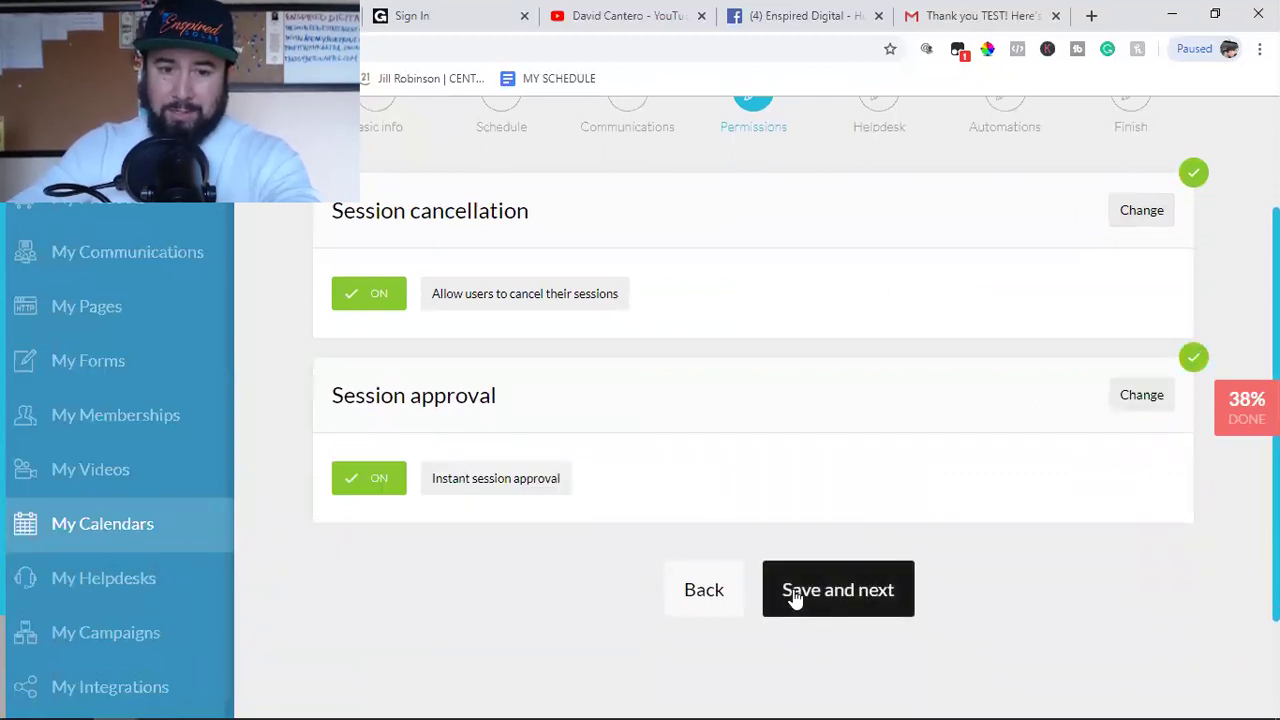
{"action": "left_click", "coordinate": [815, 463]}
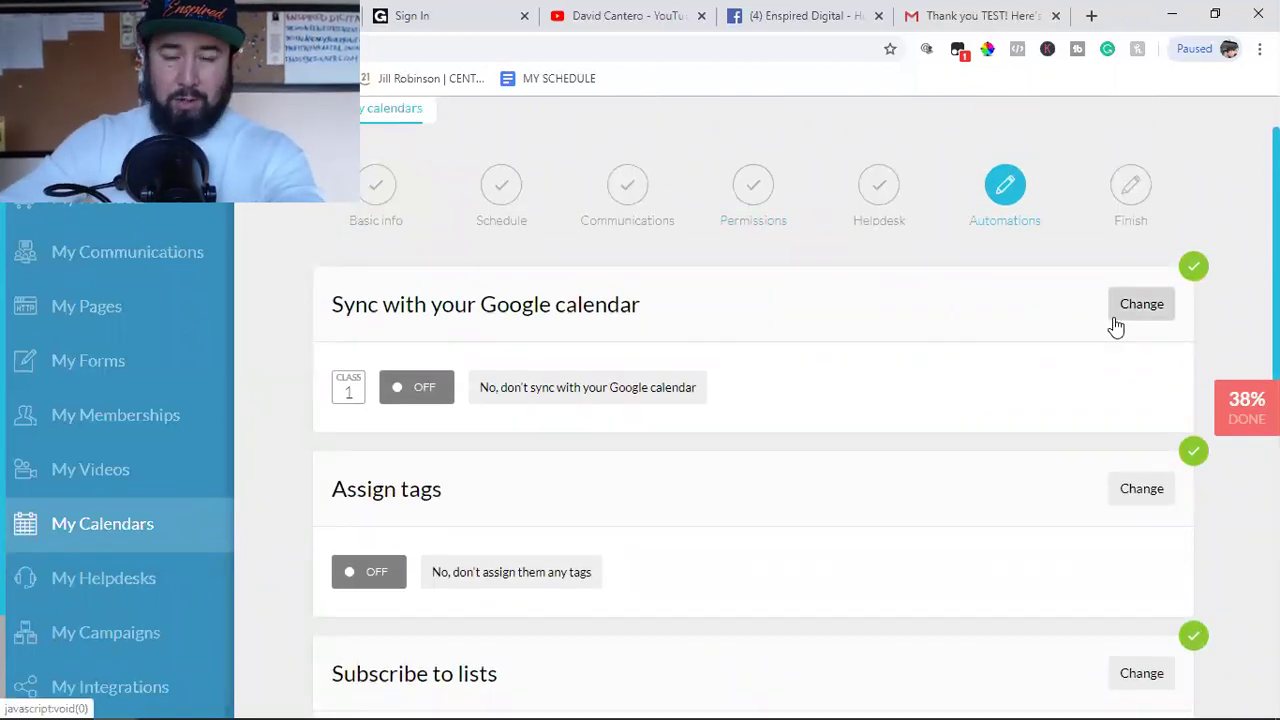
Step: Subscribe the calendar's registrants to the "Scheduled Appointments" list, save it, and complete the Automations stage to finish the calendar
{"action": "scroll", "coordinate": [783, 548], "scroll_direction": "down", "scroll_amount": 4}
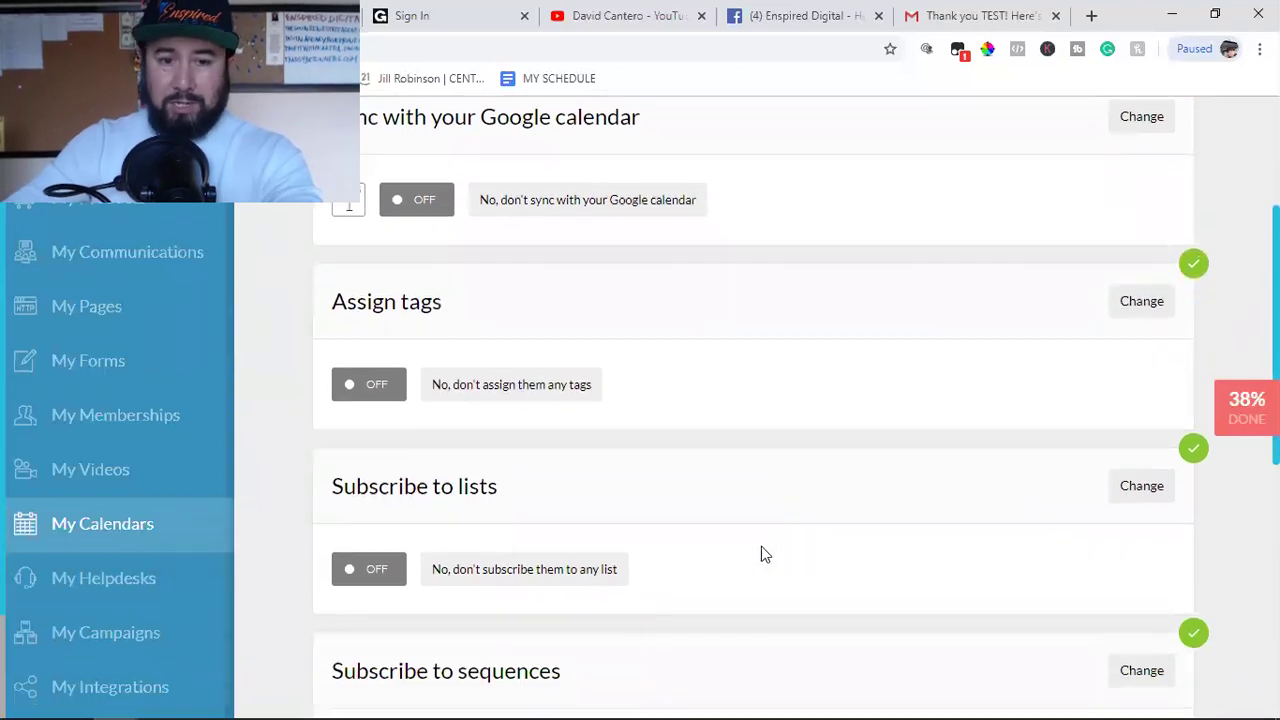
{"action": "left_click", "coordinate": [1141, 300]}
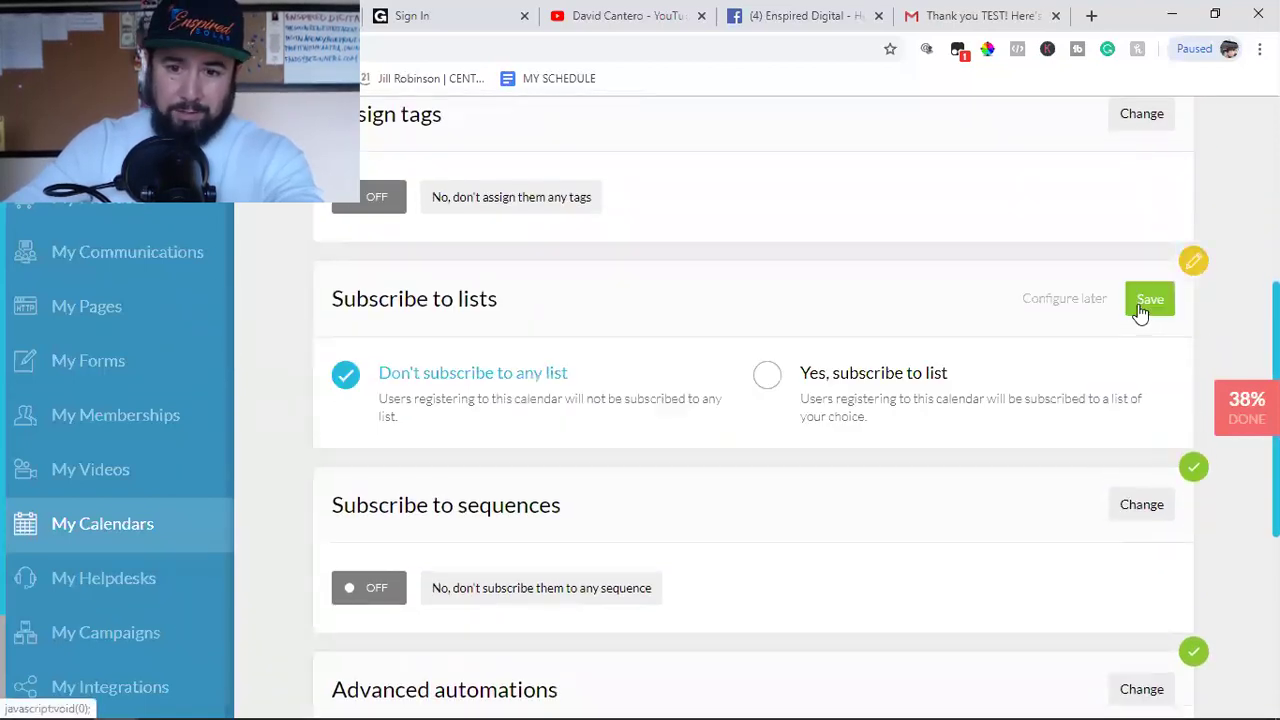
{"action": "left_click", "coordinate": [851, 378]}
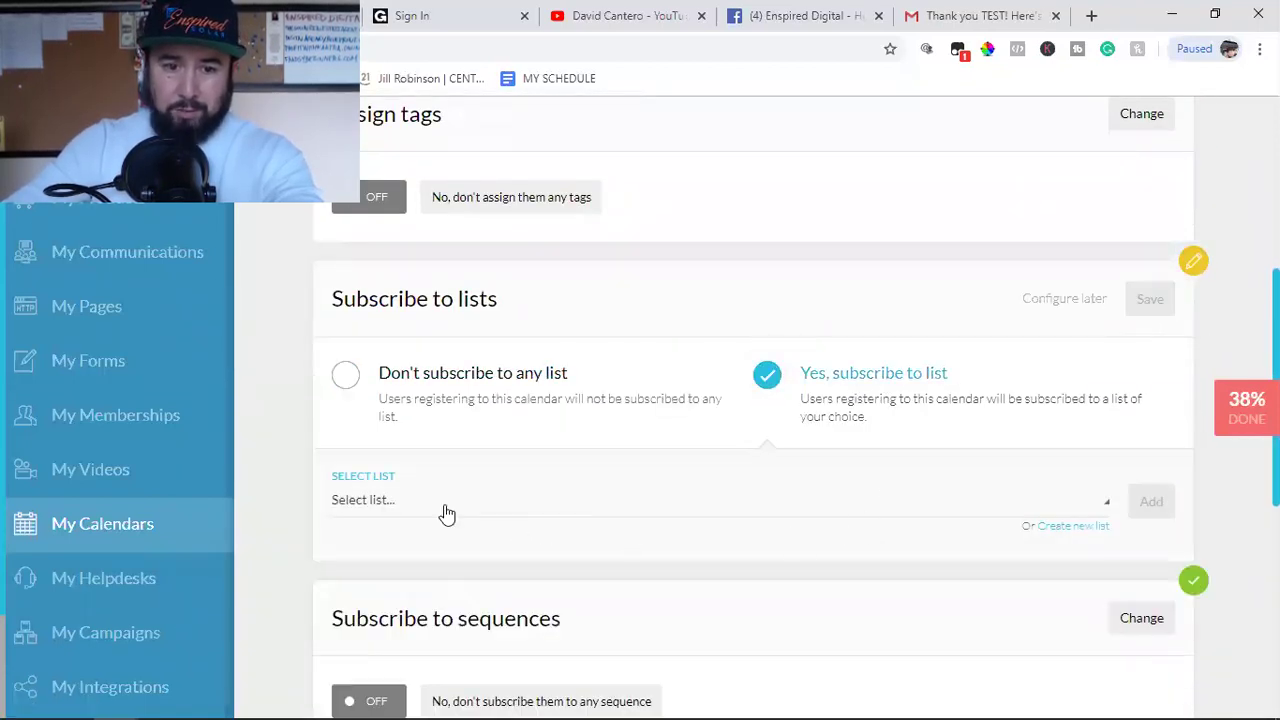
{"action": "left_click", "coordinate": [445, 525]}
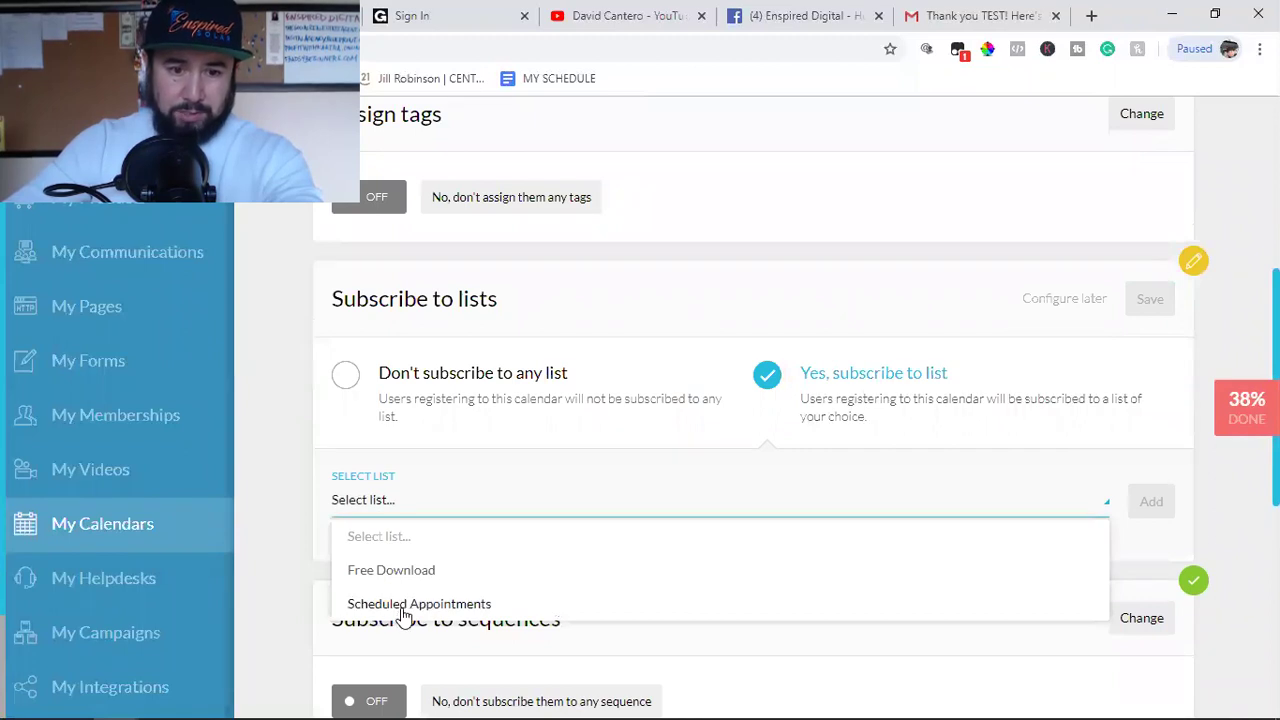
{"action": "left_click", "coordinate": [403, 610]}
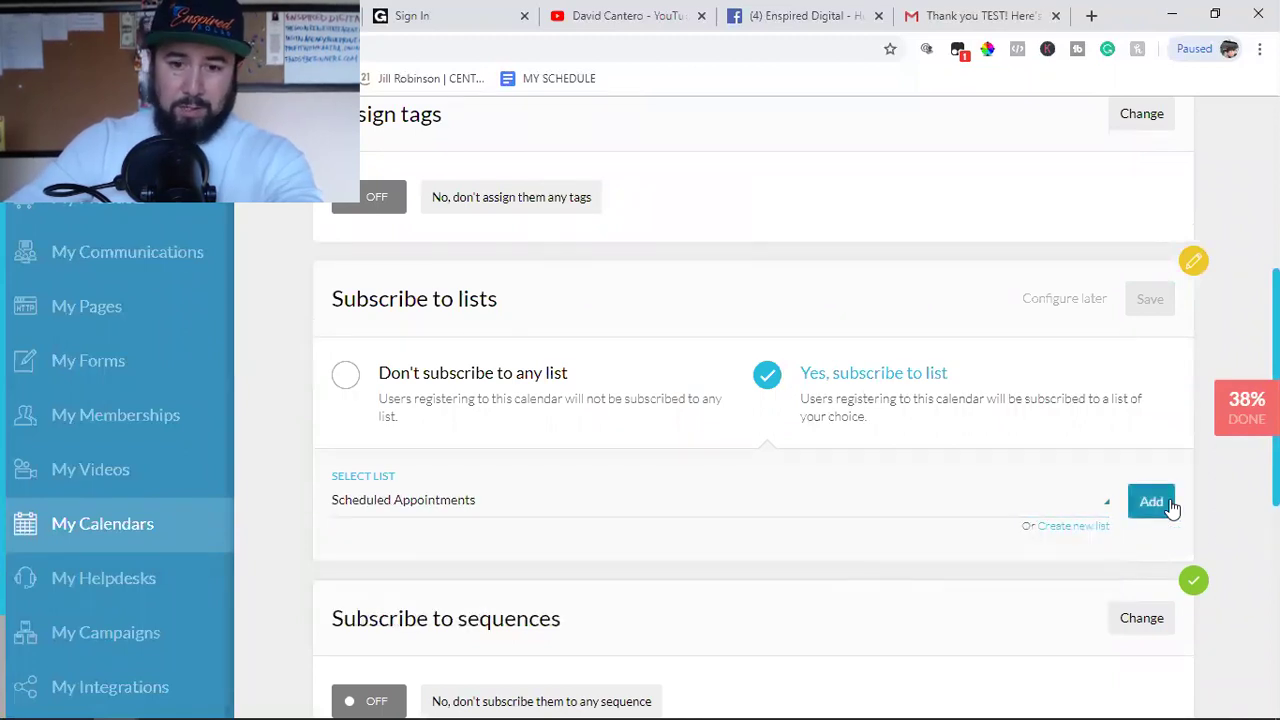
{"action": "left_click", "coordinate": [1152, 502]}
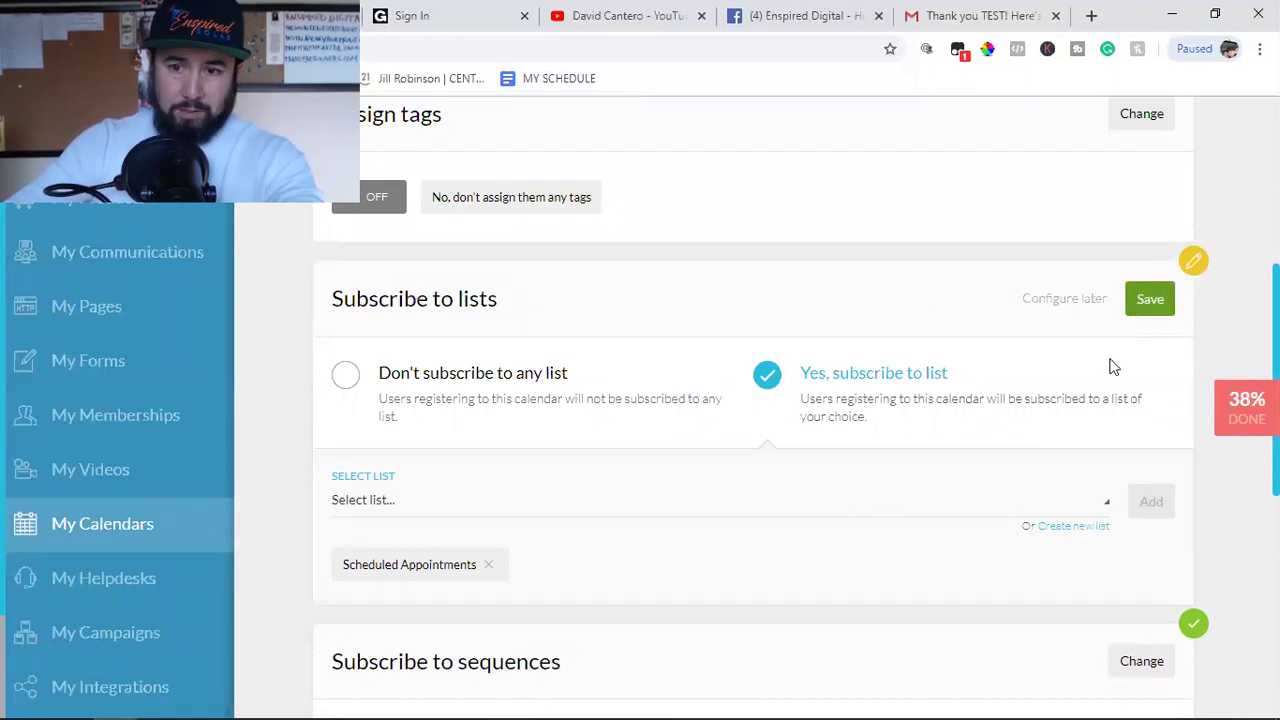
{"action": "left_click", "coordinate": [1130, 314]}
{"action": "scroll", "coordinate": [1000, 480], "scroll_direction": "down", "scroll_amount": 3}
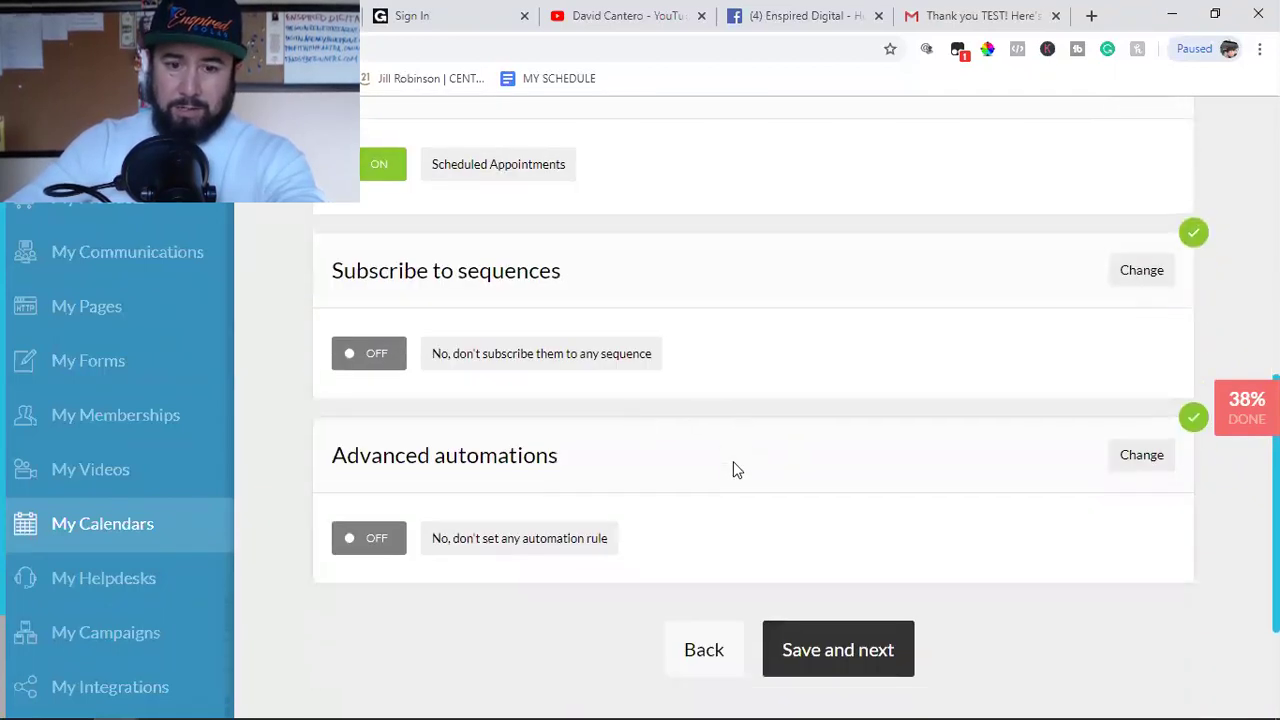
{"action": "left_click", "coordinate": [843, 586]}
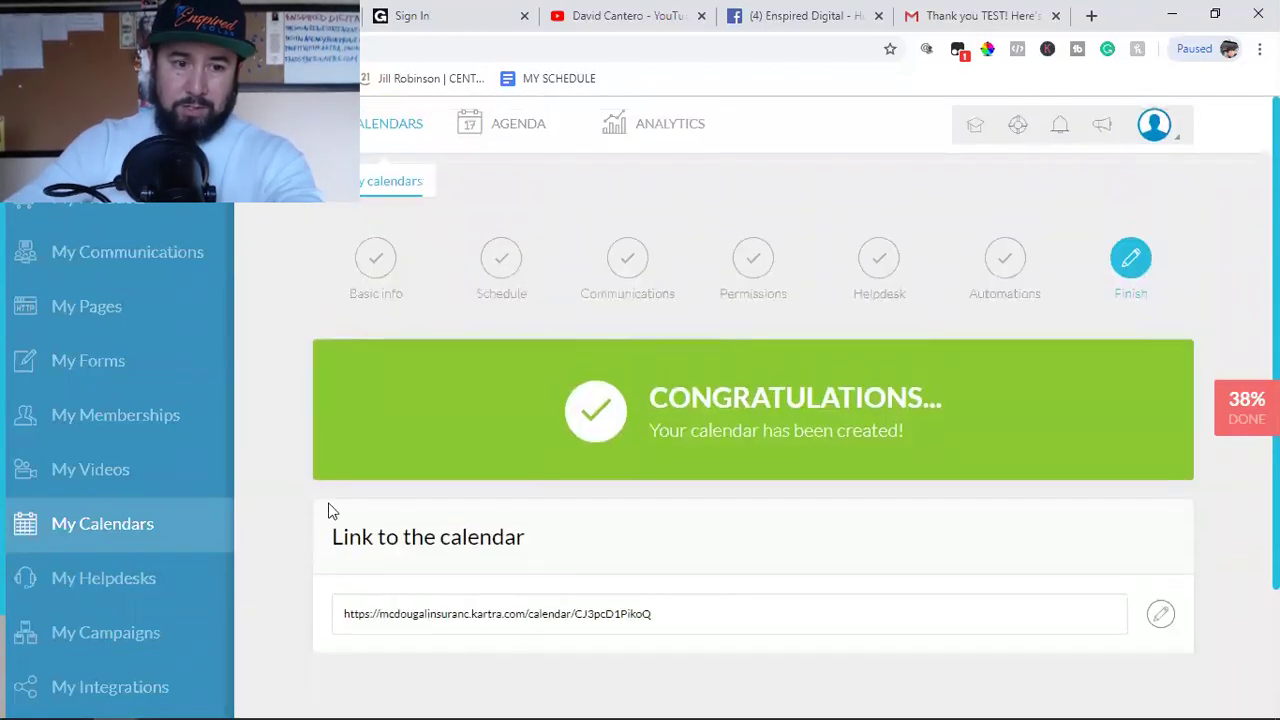
Step: Open the communications lists, switch to the Word checklist and highlight the "6. Connect Domain" item while reviewing the remaining tasks
{"action": "left_click", "coordinate": [83, 266]}
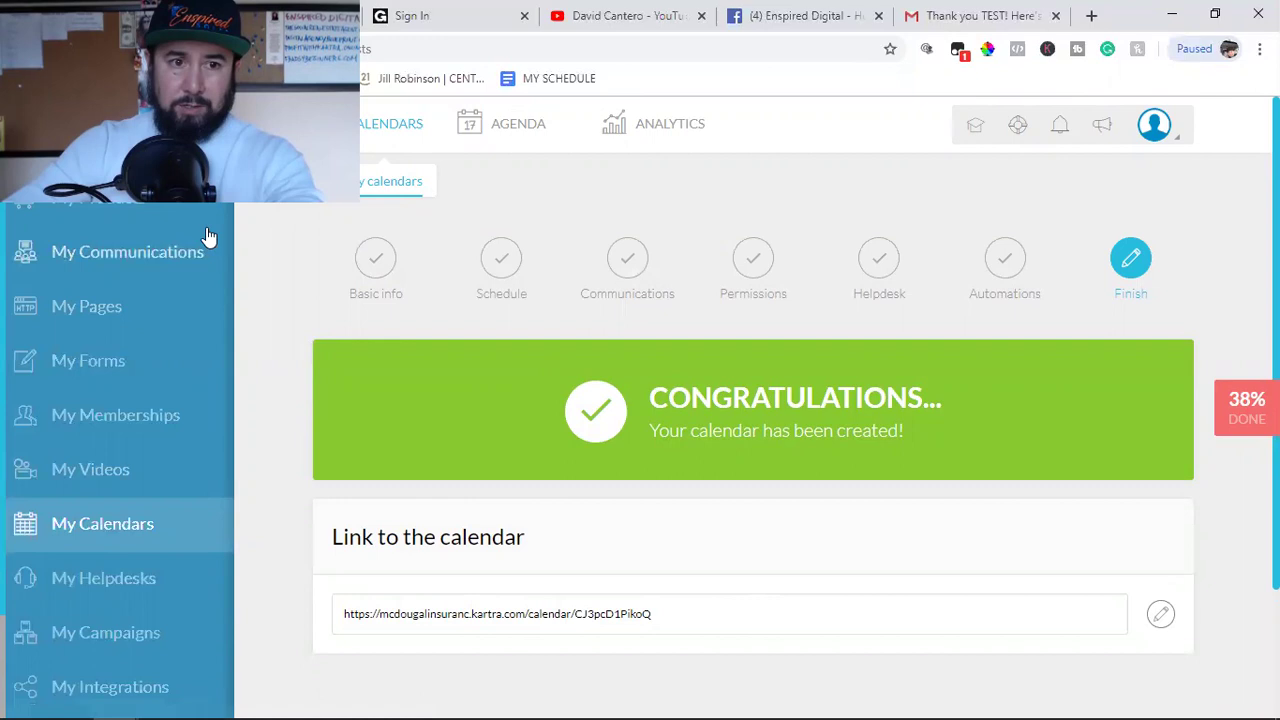
{"action": "mouse_move", "coordinate": [225, 700]}
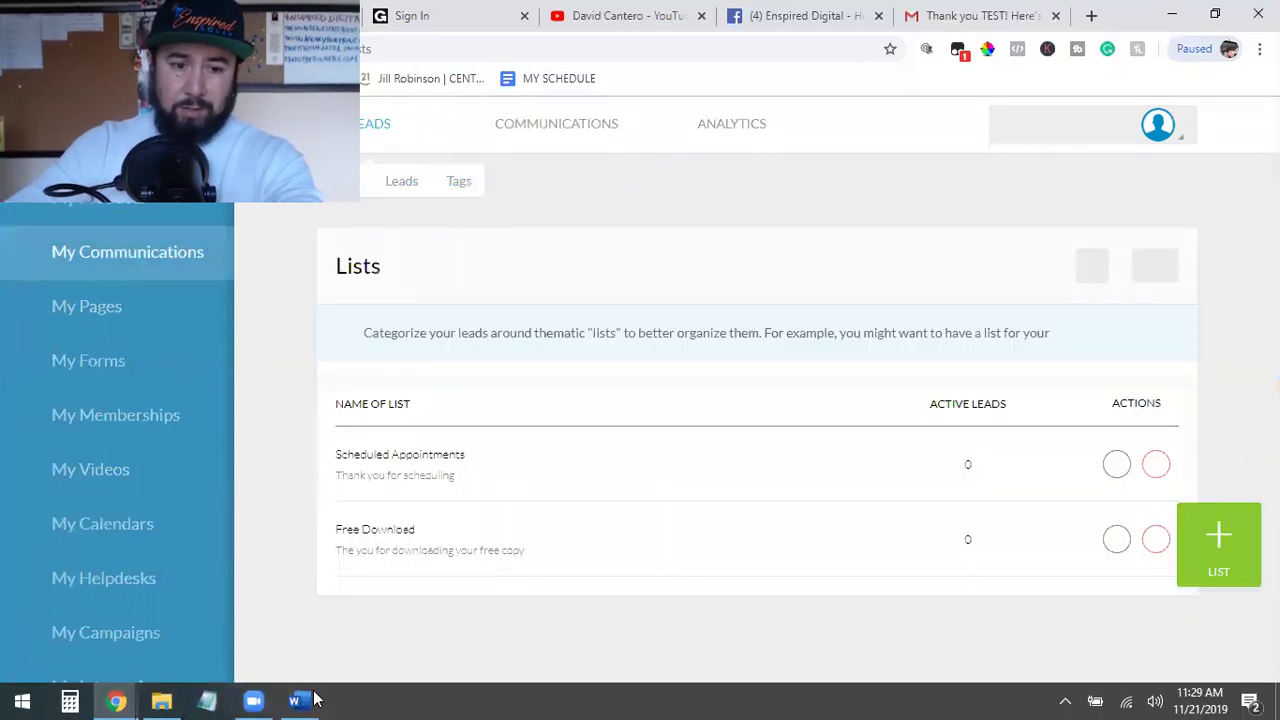
{"action": "left_click", "coordinate": [305, 701]}
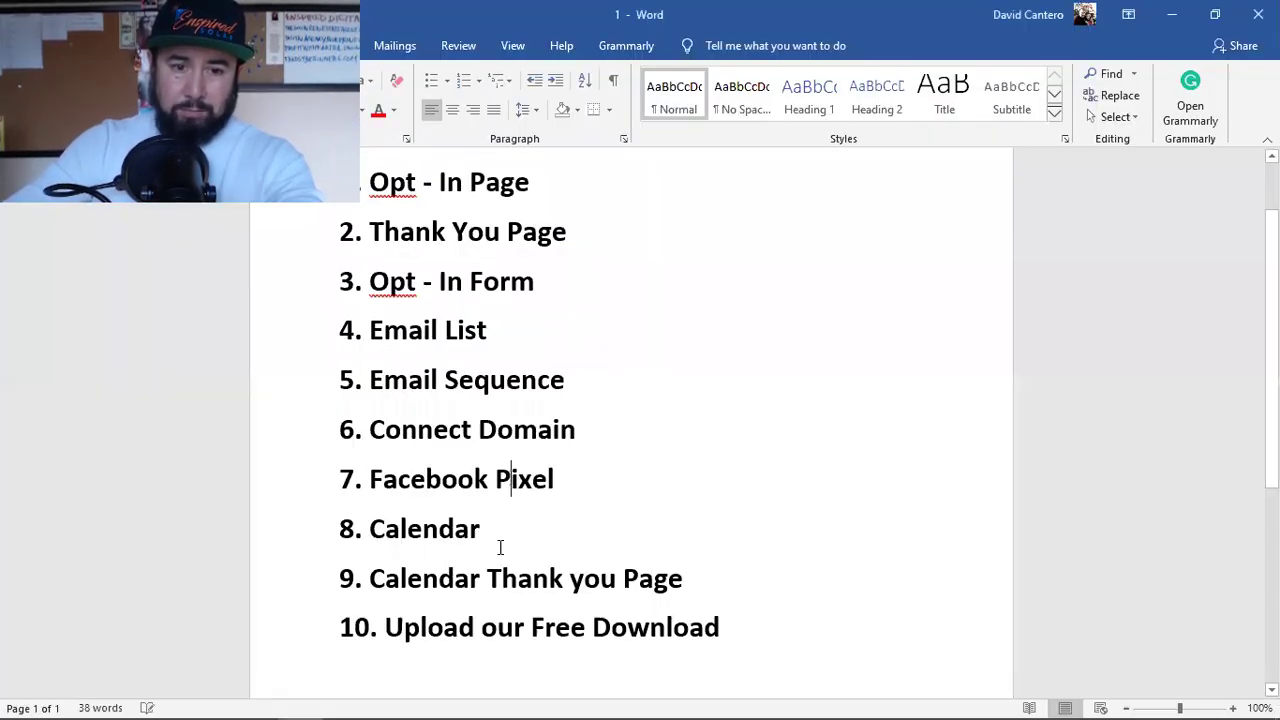
{"action": "triple_click", "coordinate": [400, 437]}
{"action": "triple_click", "coordinate": [410, 430]}
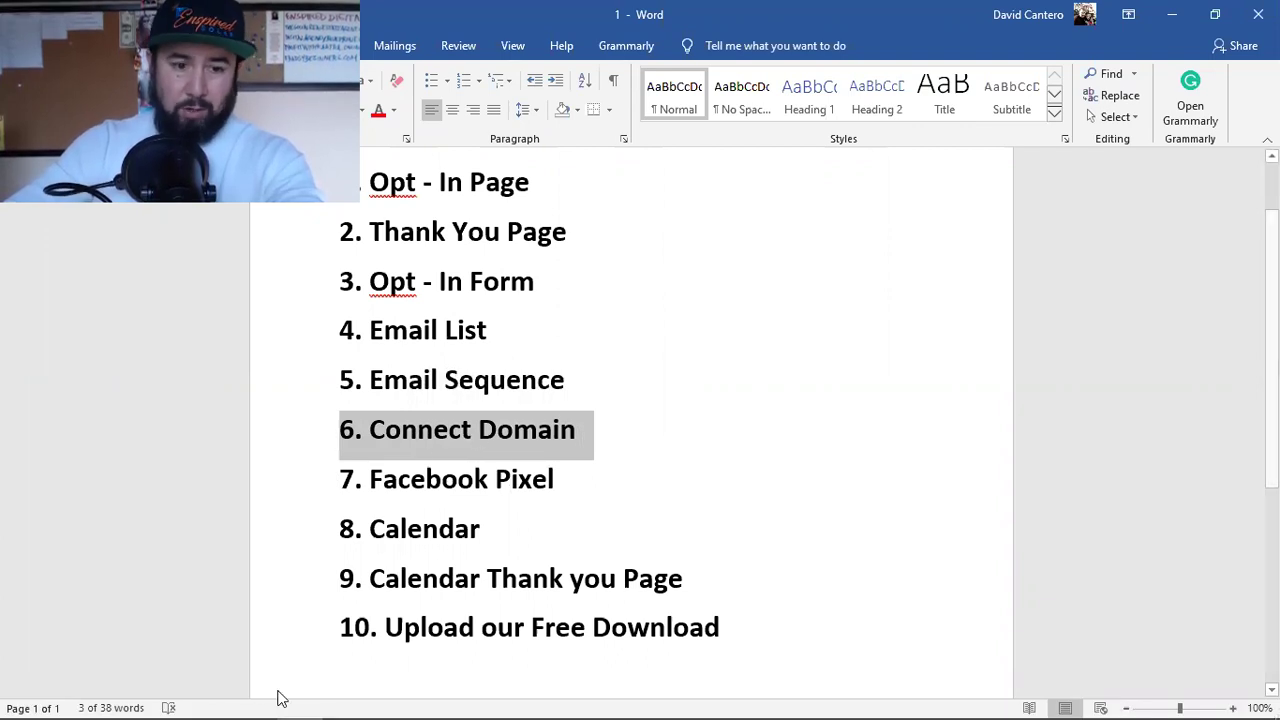
{"action": "mouse_move", "coordinate": [117, 699]}
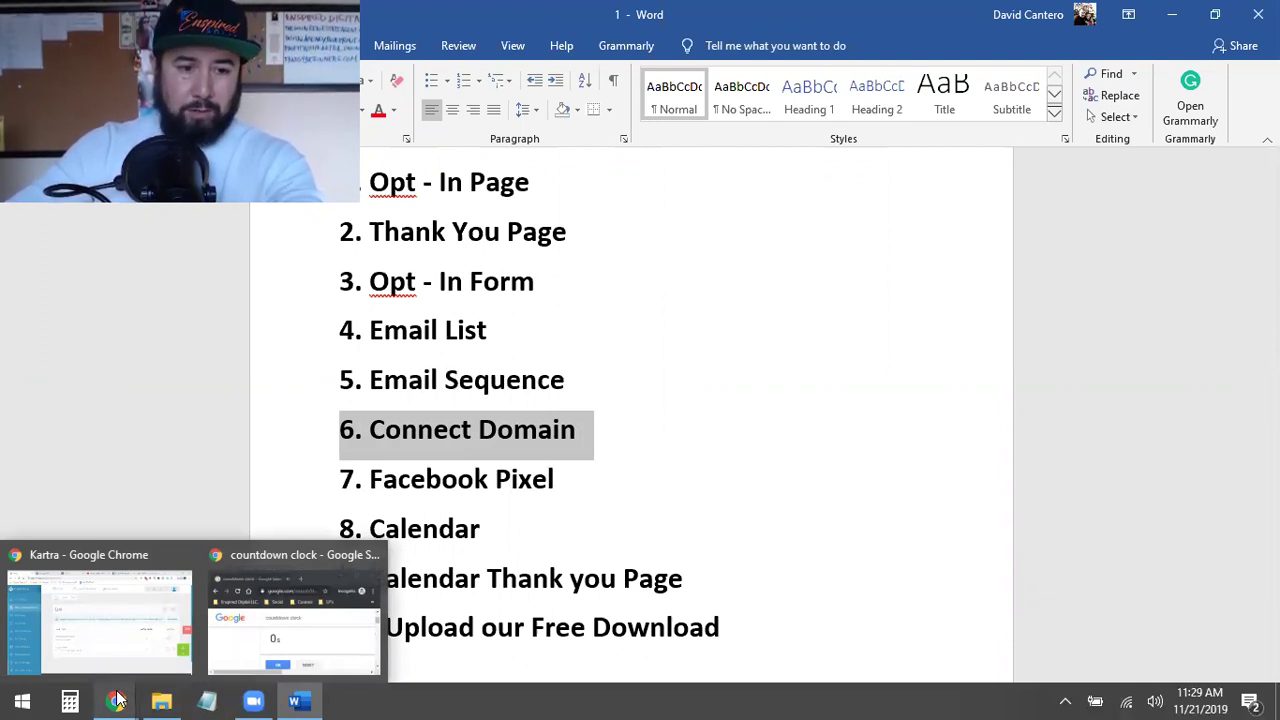
{"action": "left_click", "coordinate": [111, 655]}
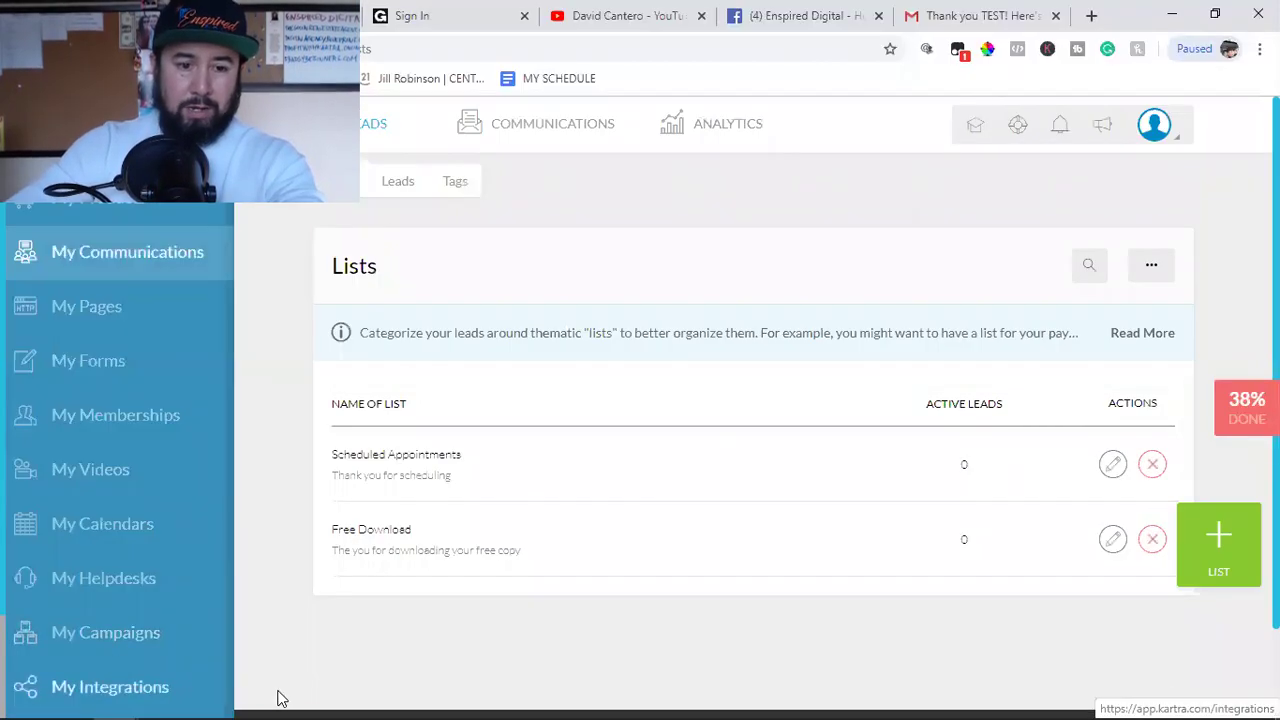
{"action": "left_click", "coordinate": [298, 700]}
{"action": "left_click", "coordinate": [458, 479]}
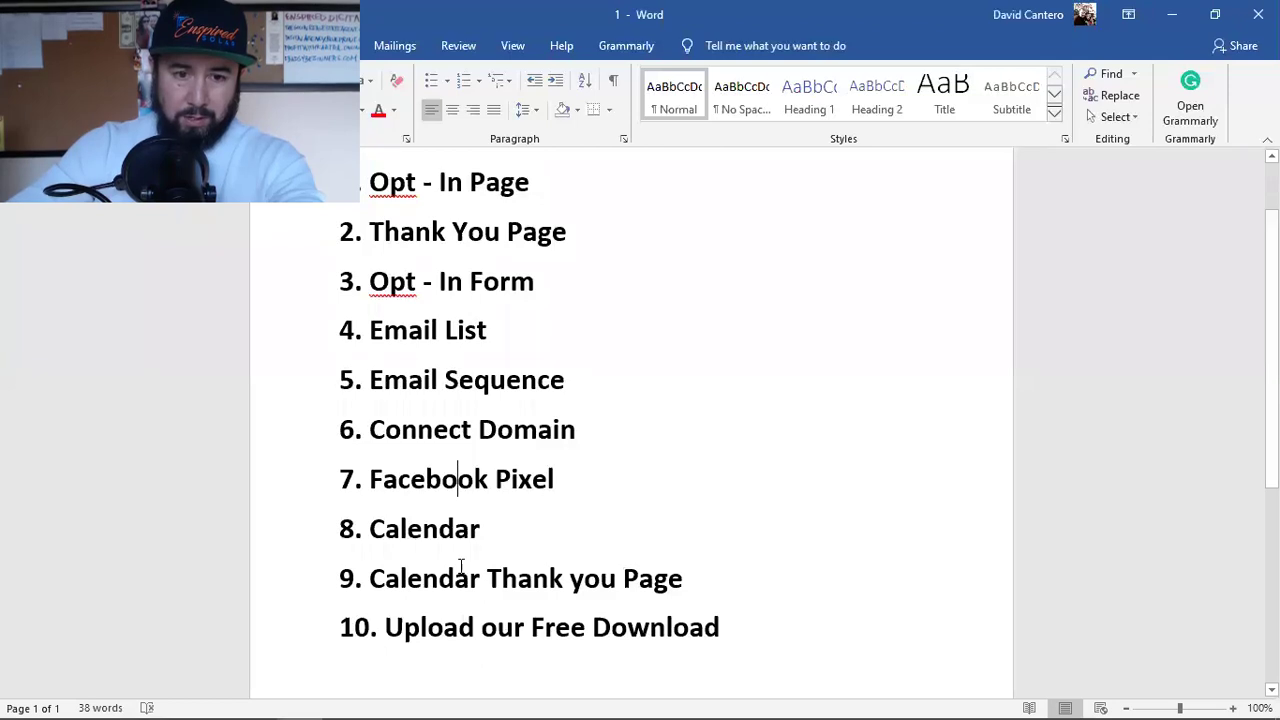
{"action": "triple_click", "coordinate": [425, 422]}
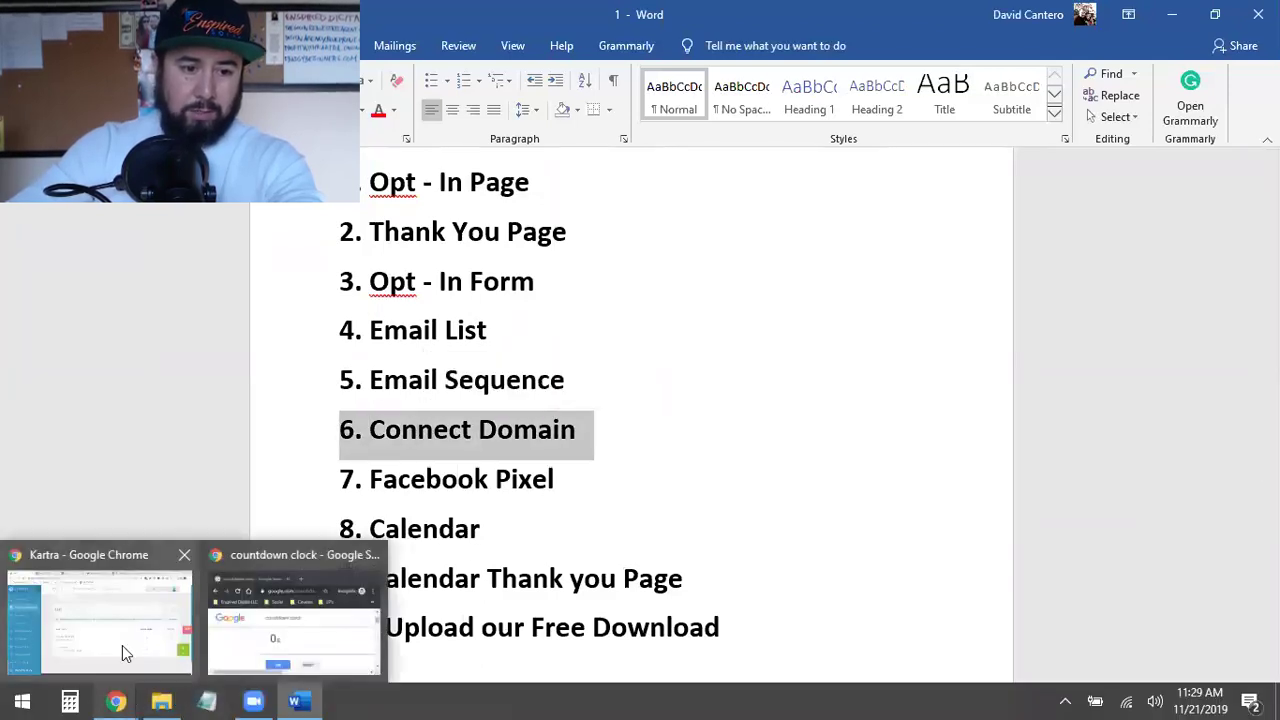
Step: Switch back to Kartra in Chrome and open the email sequences under Communications
{"action": "left_click", "coordinate": [122, 649]}
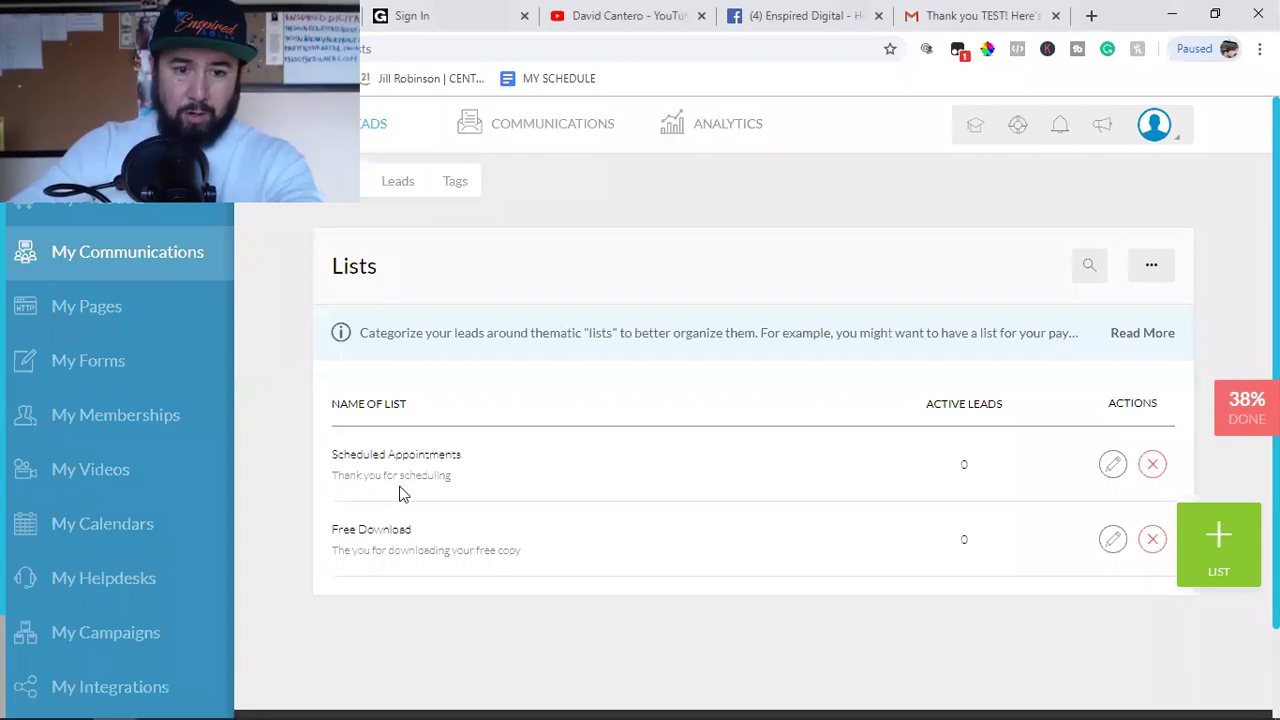
{"action": "mouse_move", "coordinate": [526, 128]}
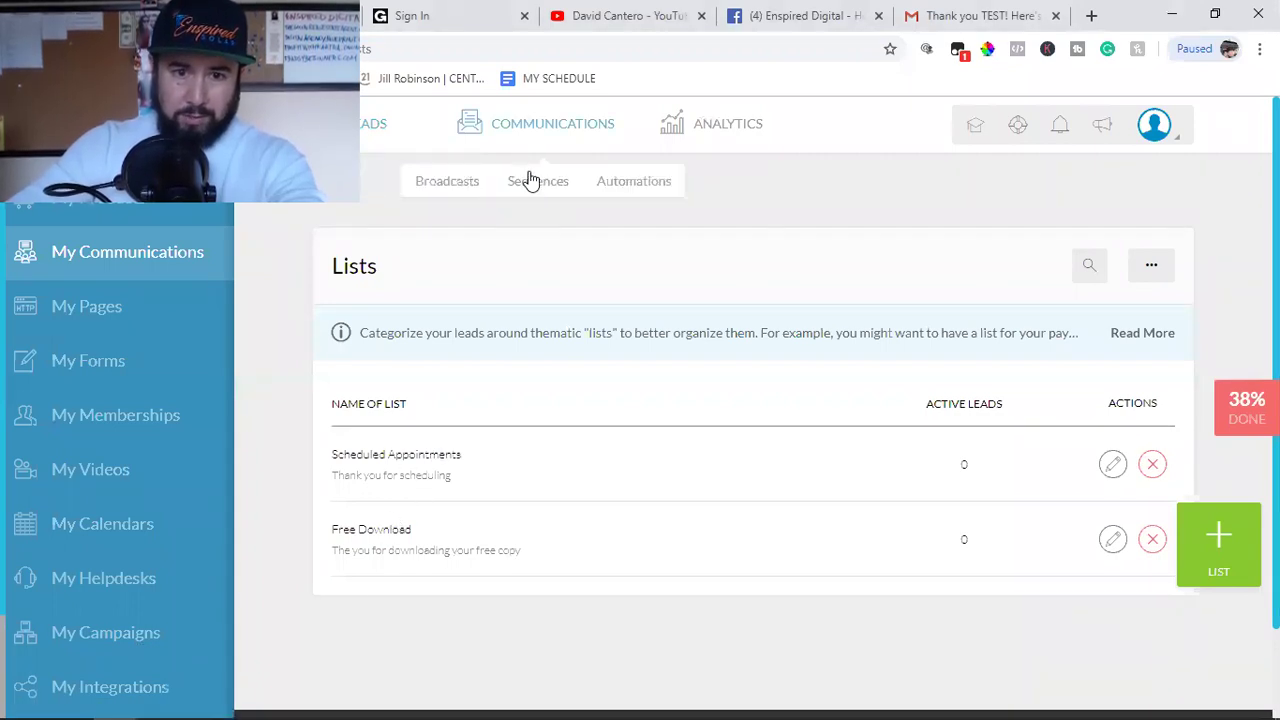
{"action": "left_click", "coordinate": [528, 188]}
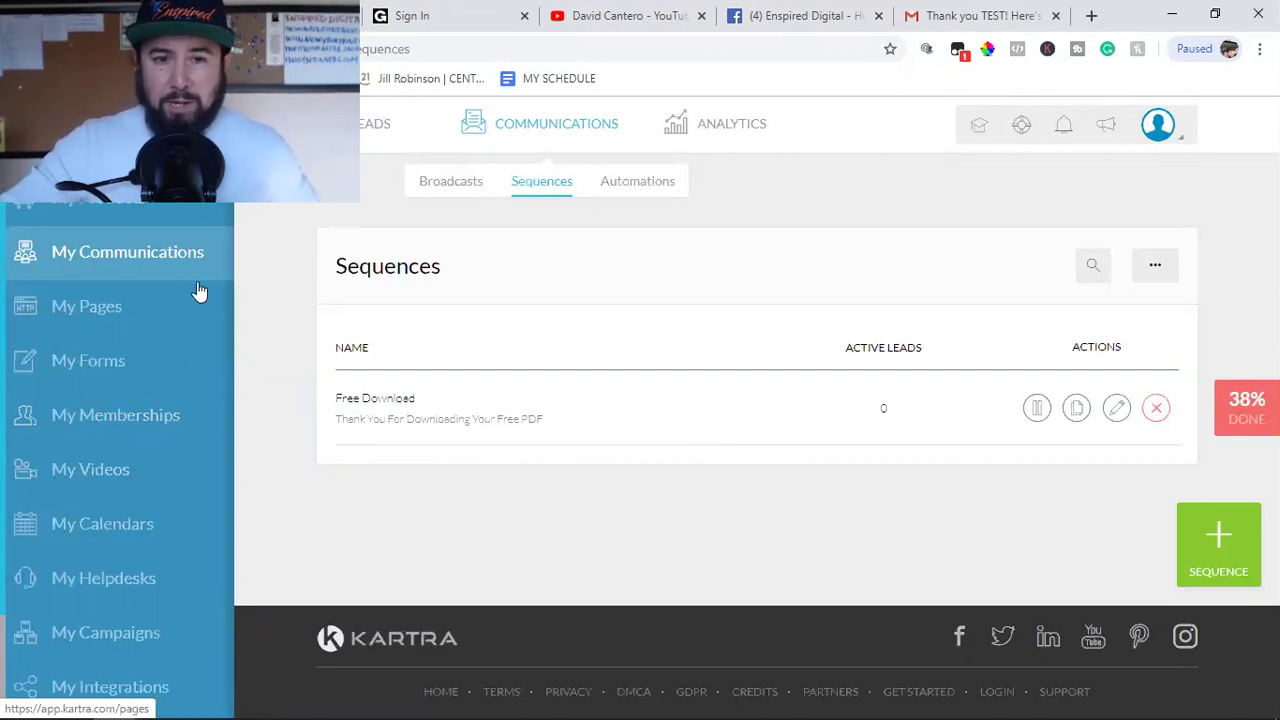
Step: Review the existing pages, the forms including Free Download, the hosted files, the videos and the calendars in the account
{"action": "left_click", "coordinate": [87, 308]}
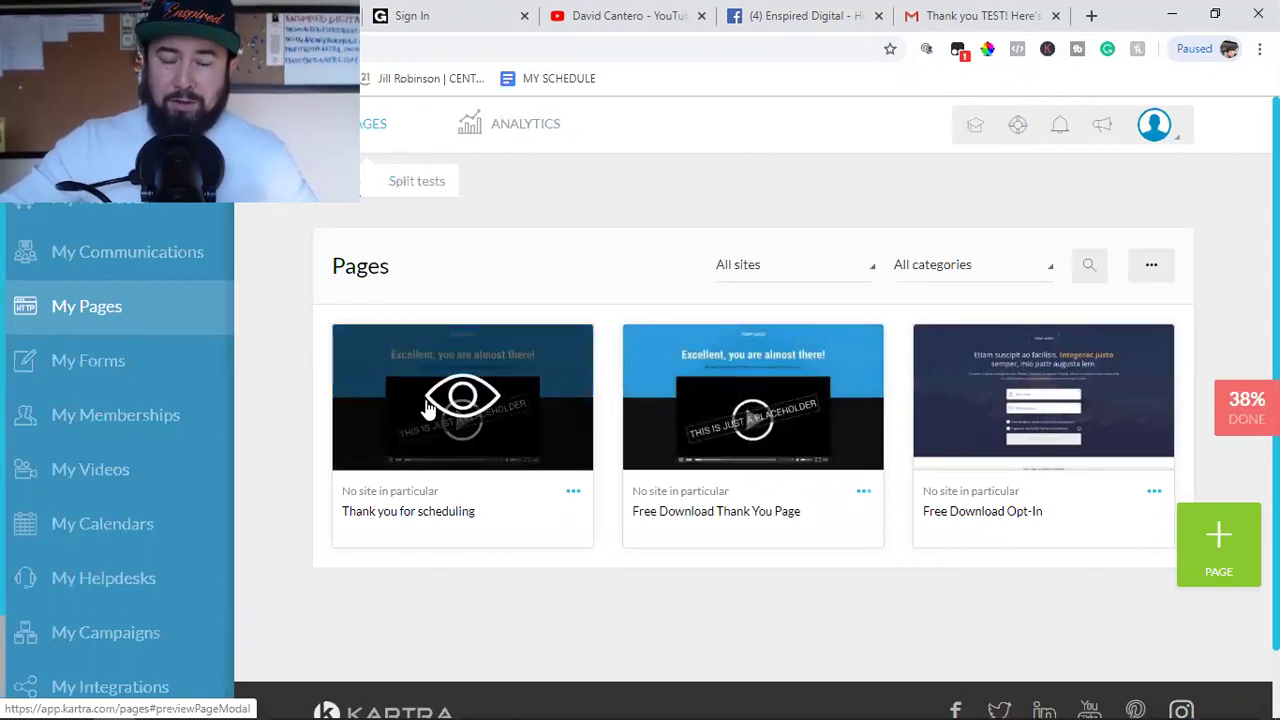
{"action": "left_click", "coordinate": [92, 370]}
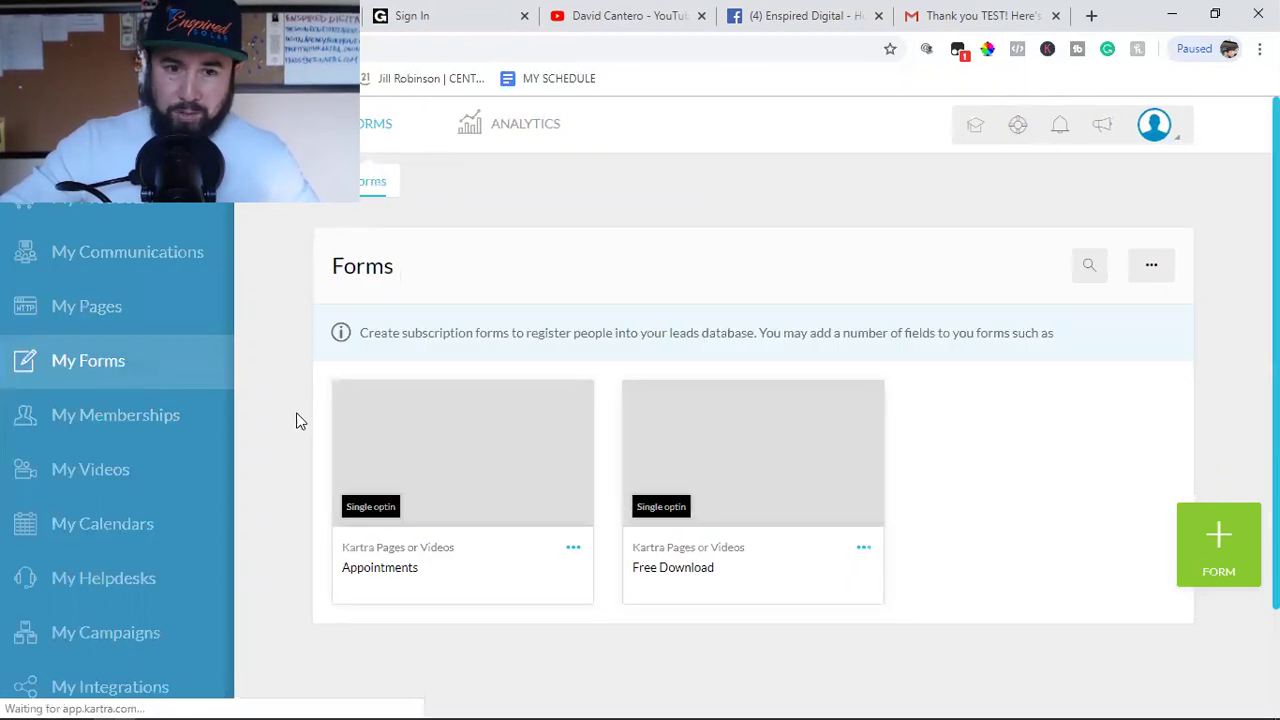
{"action": "triple_click", "coordinate": [673, 566]}
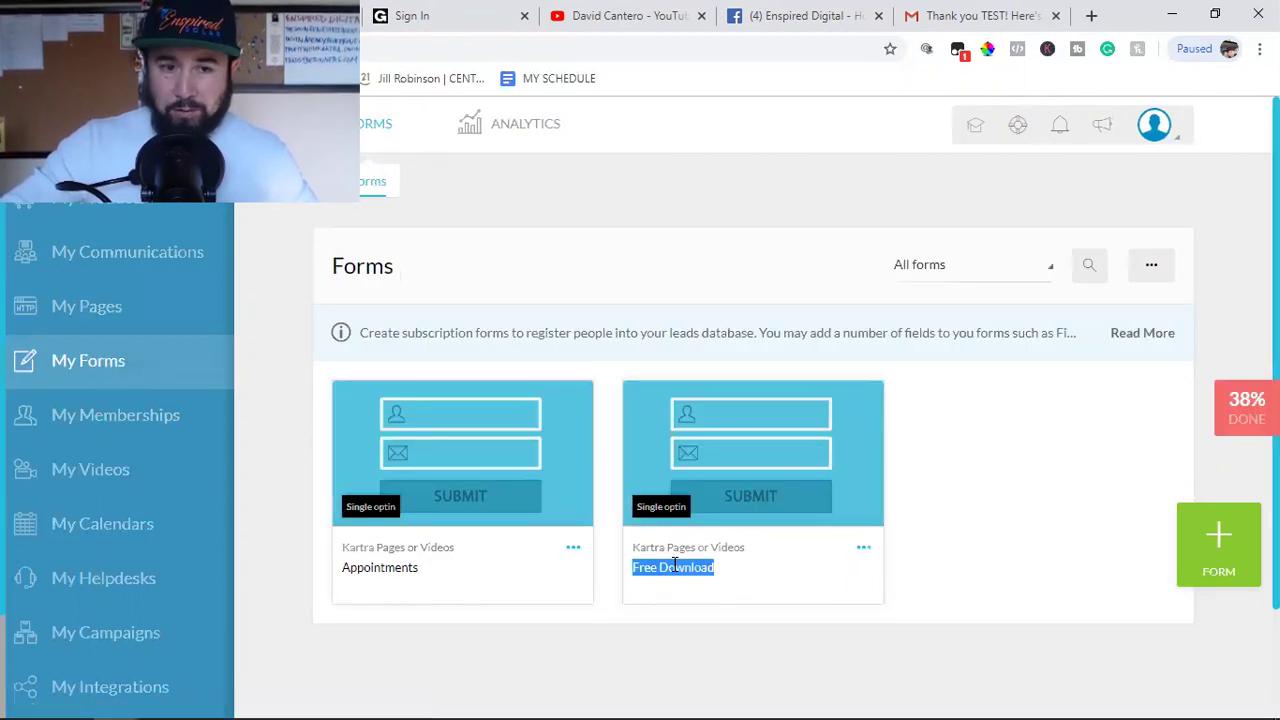
{"action": "left_click", "coordinate": [86, 418]}
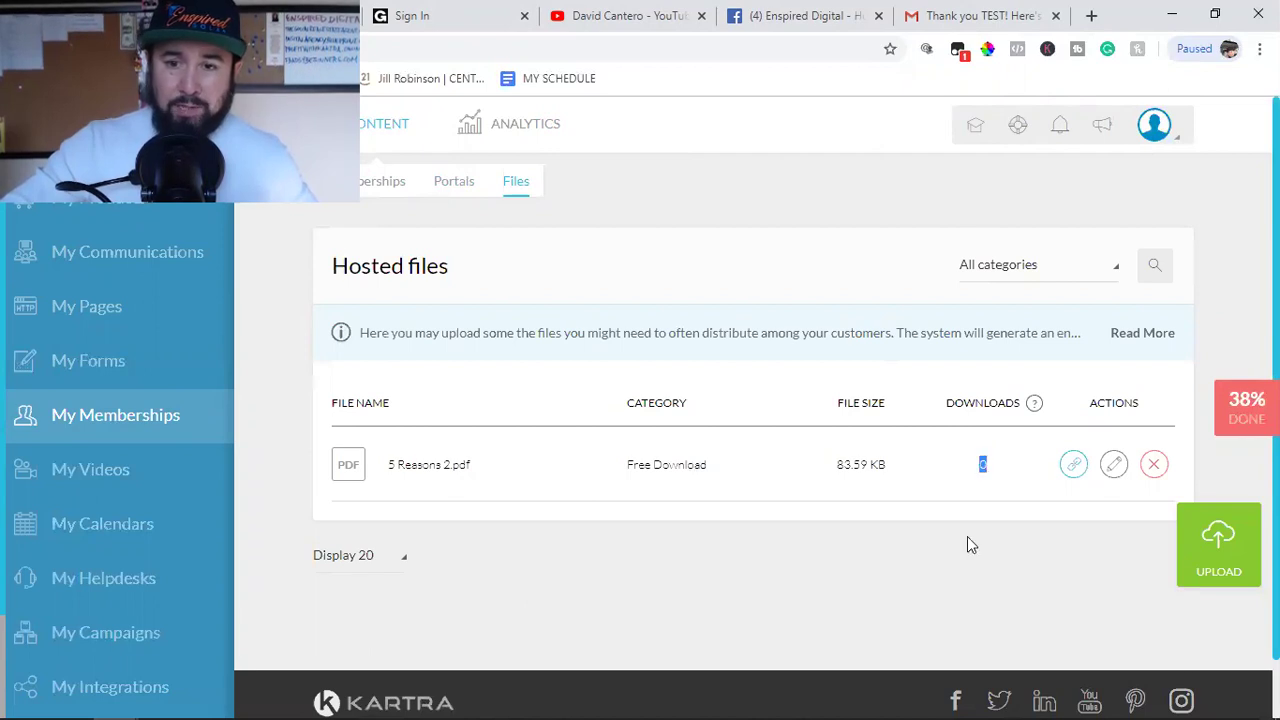
{"action": "left_click", "coordinate": [94, 475]}
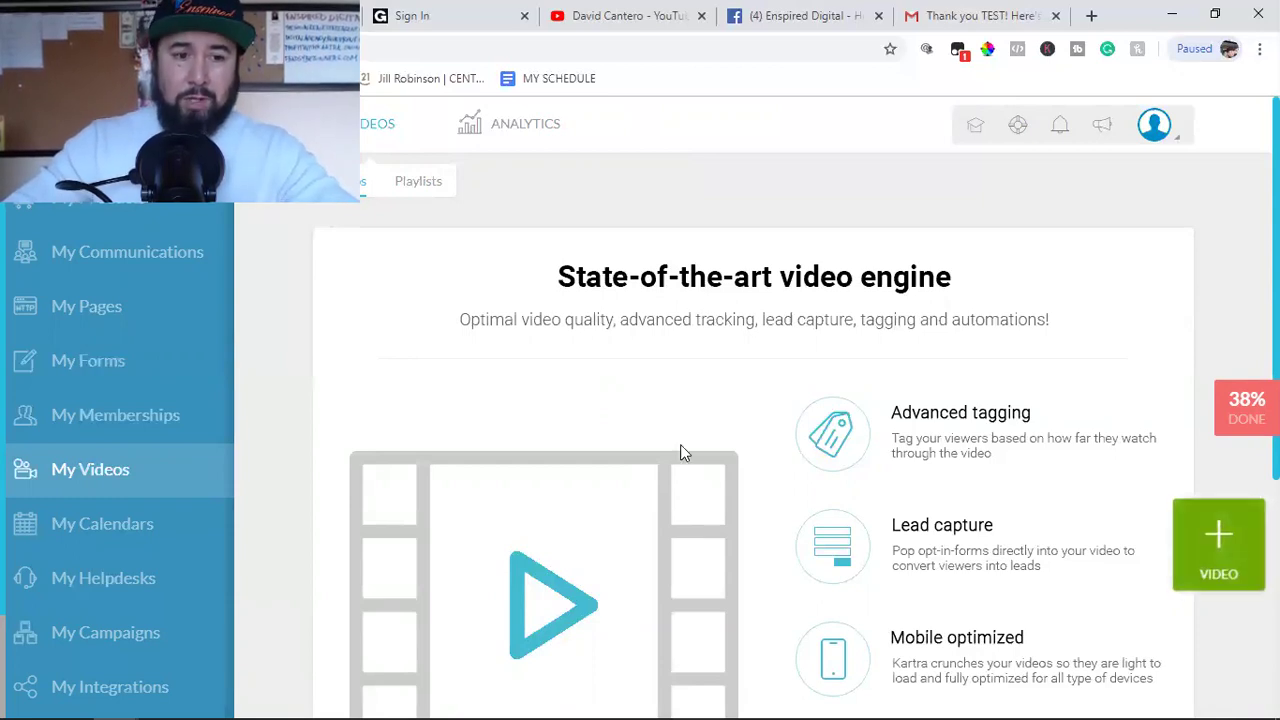
{"action": "left_click", "coordinate": [140, 523]}
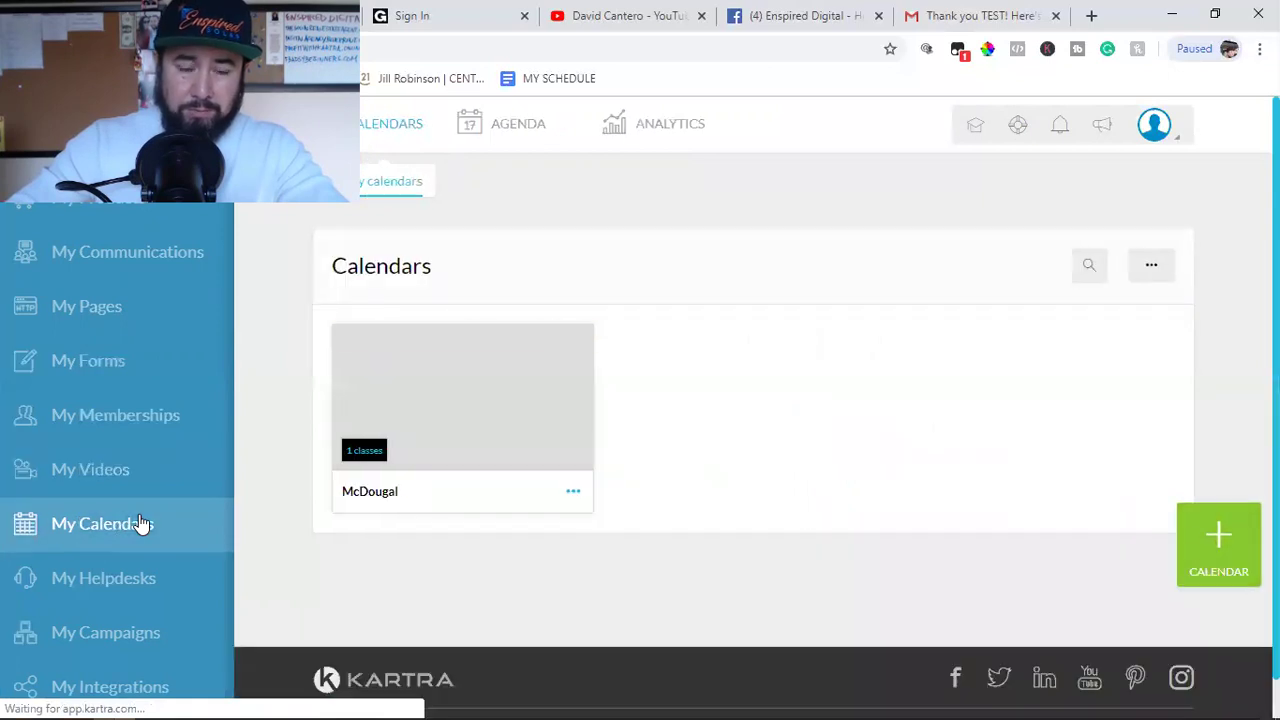
{"action": "scroll", "coordinate": [140, 589], "scroll_direction": "down", "scroll_amount": 2}
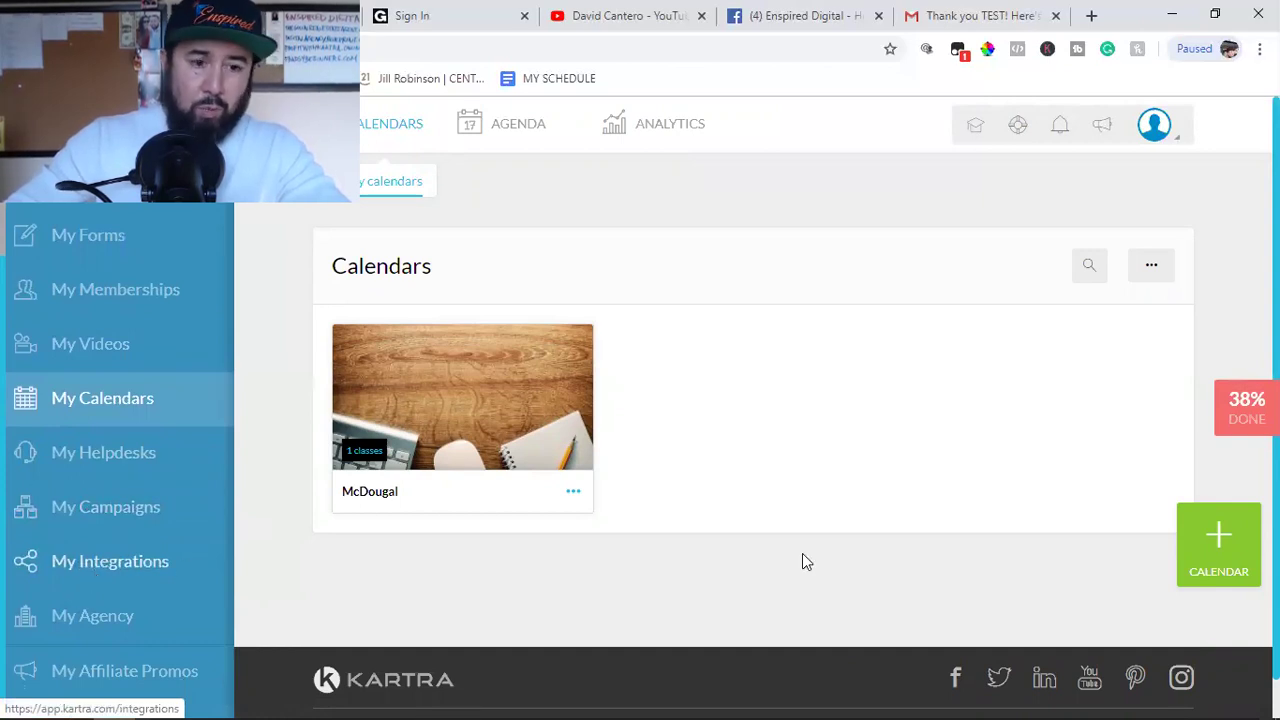
Step: Open the KartraMail gateway settings in Integrations, examine the send-from email address, and leave without saving
{"action": "left_click", "coordinate": [107, 563]}
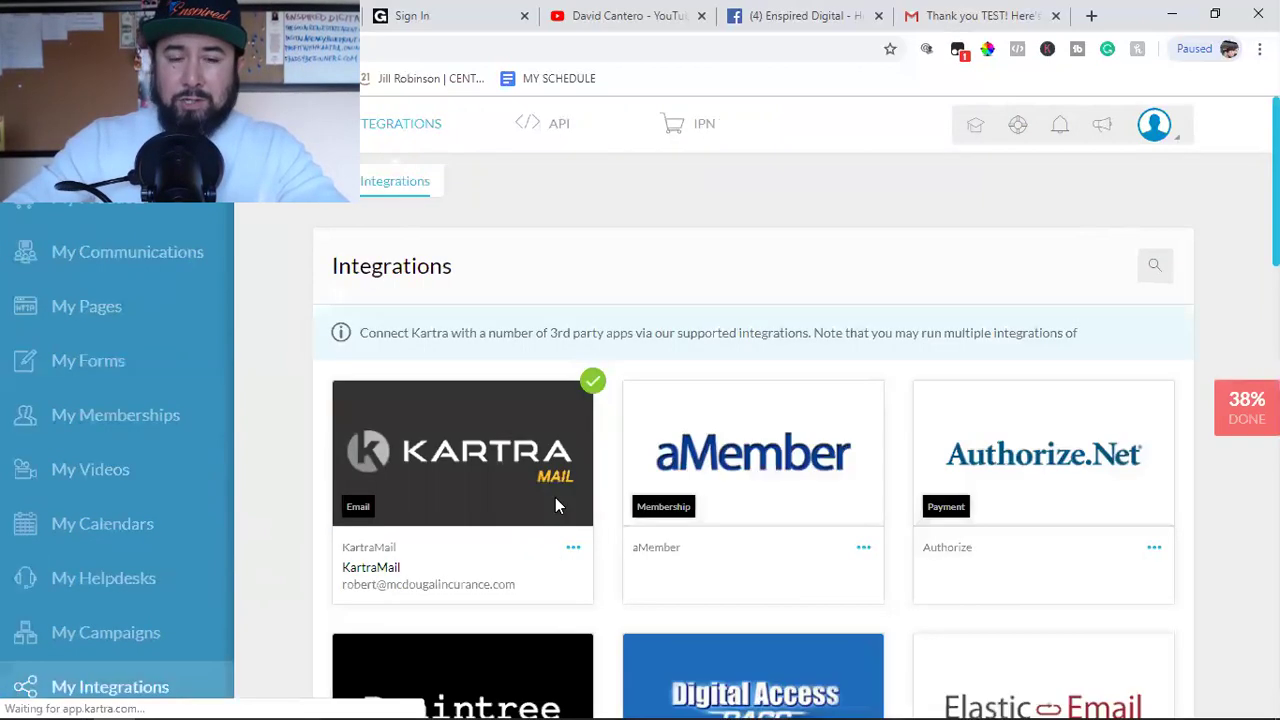
{"action": "left_click", "coordinate": [573, 550]}
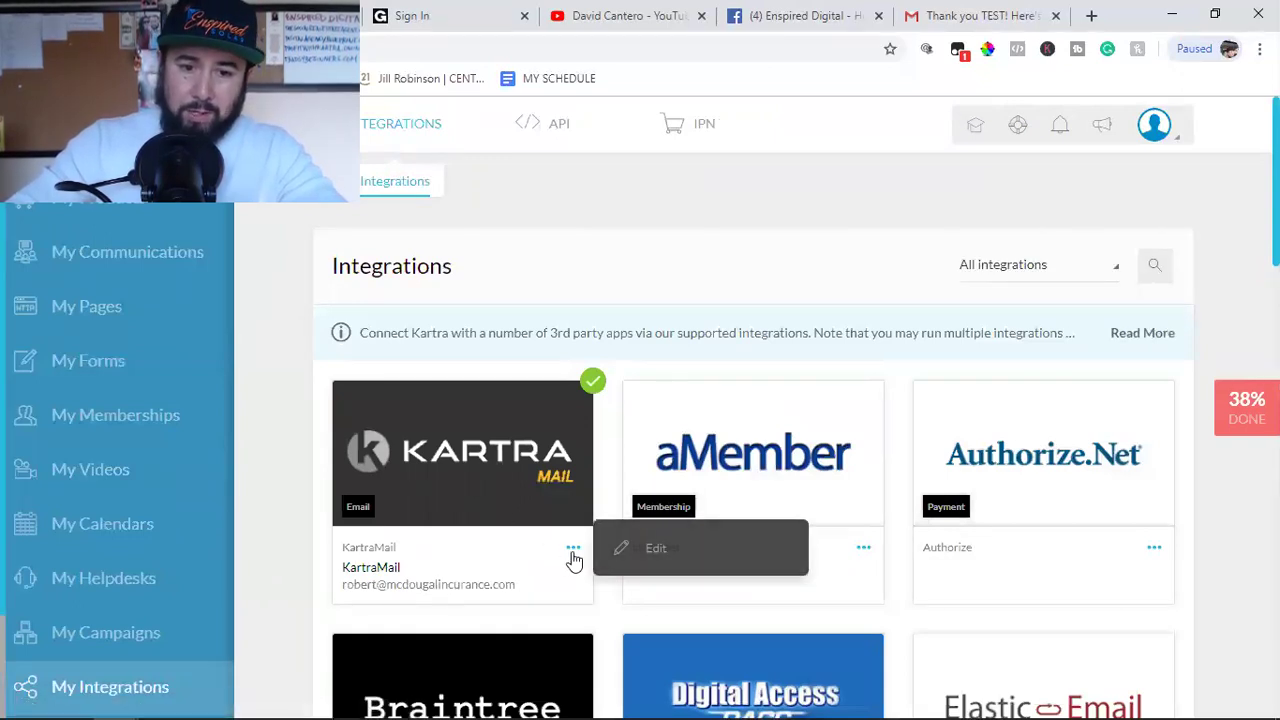
{"action": "left_click", "coordinate": [682, 552]}
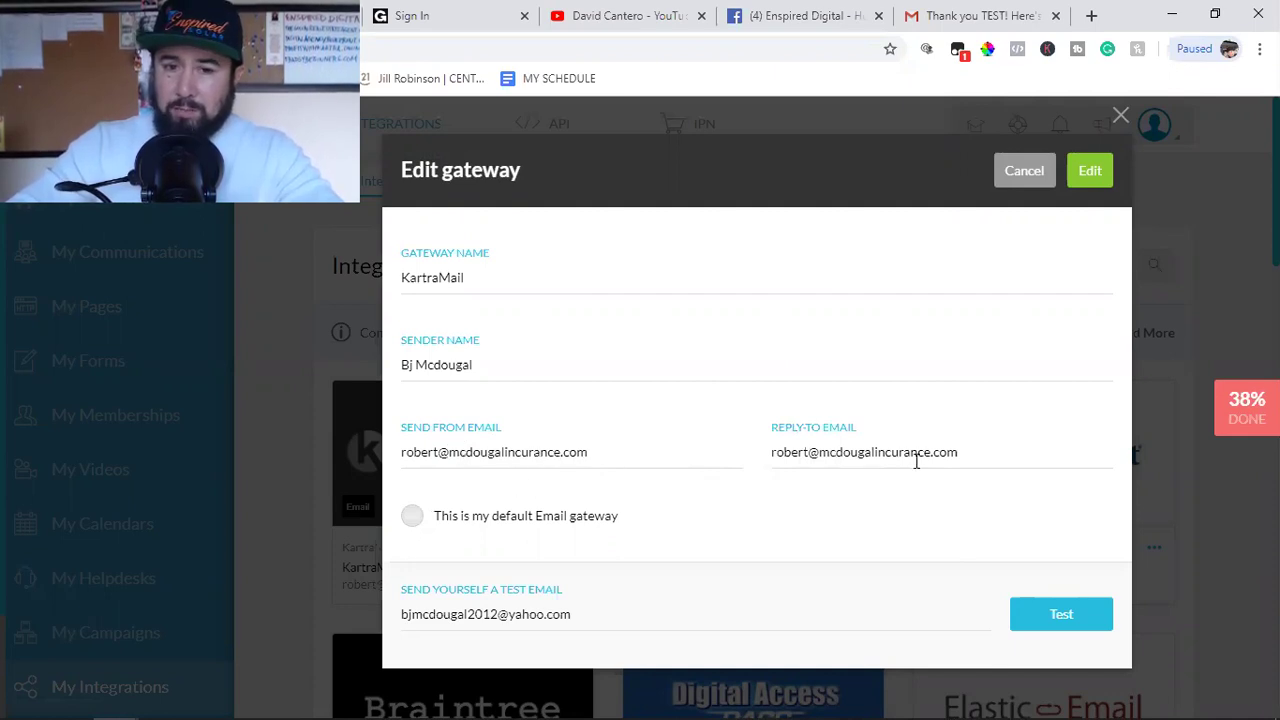
{"action": "triple_click", "coordinate": [504, 455]}
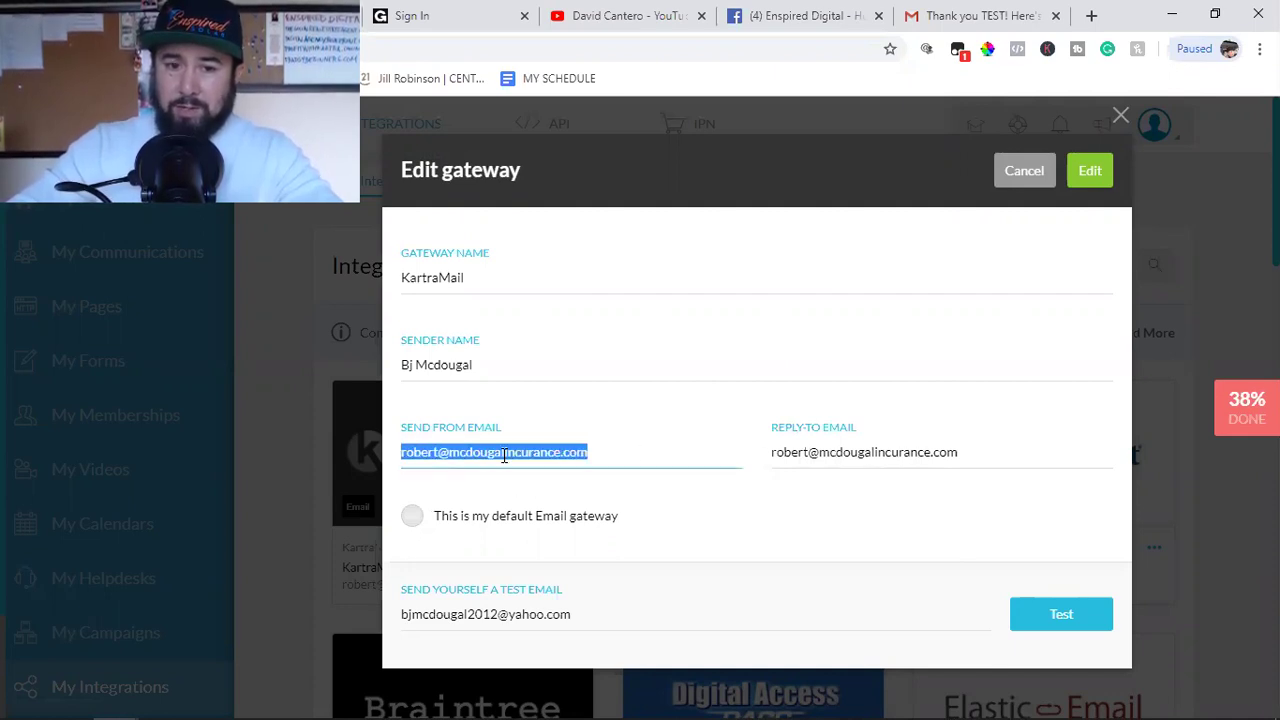
{"action": "left_click", "coordinate": [504, 455]}
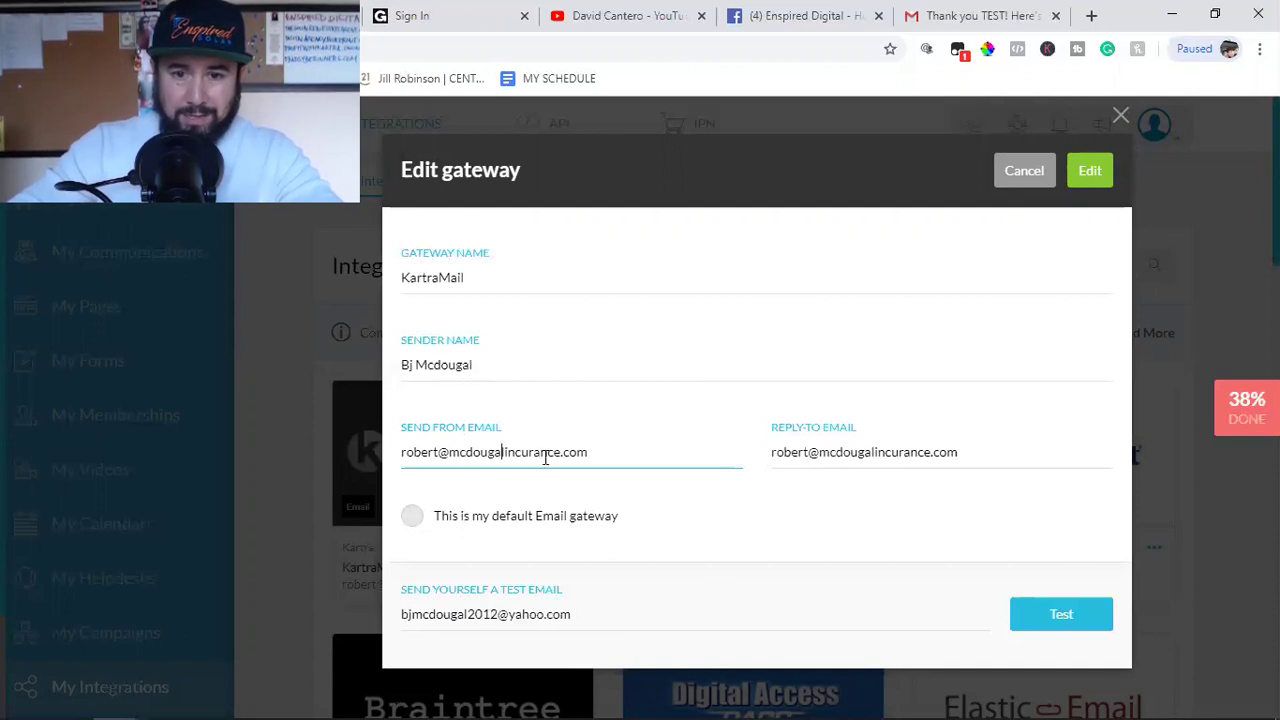
{"action": "left_click", "coordinate": [1024, 172]}
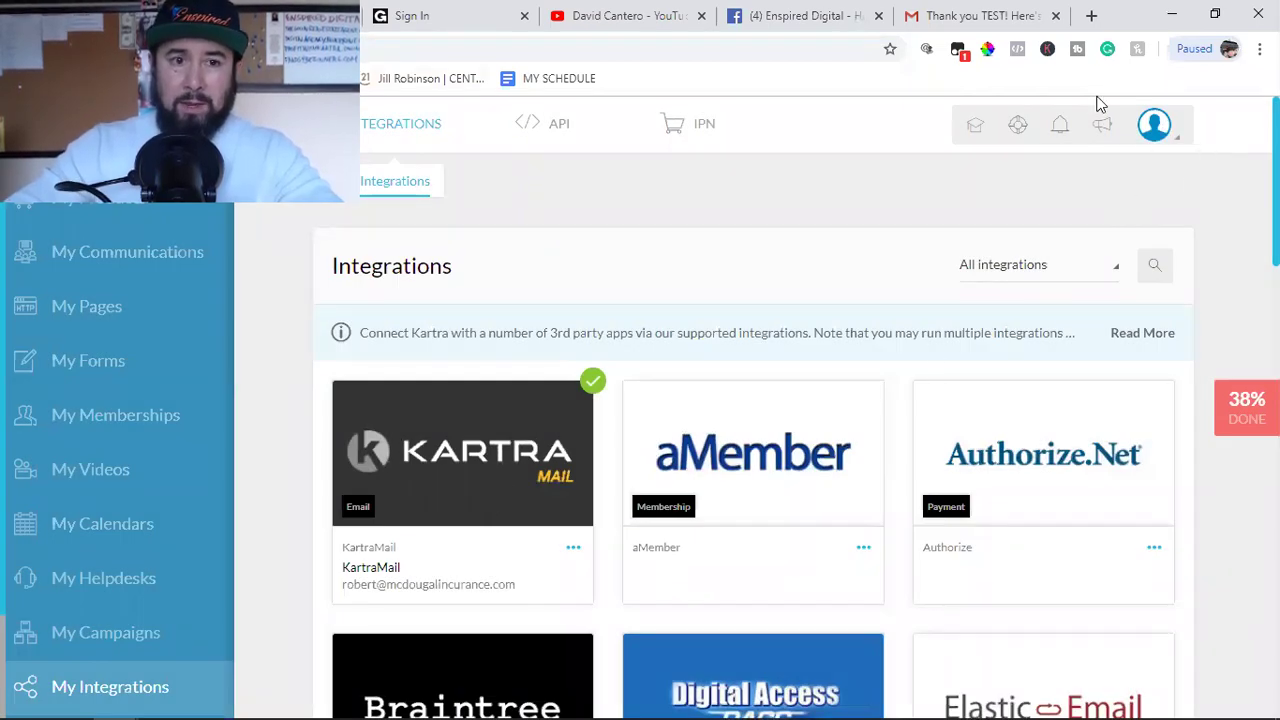
Step: Switch to GoDaddy, sign in with the filled-in credentials, refuse saving the password in the browser, and open the domain's website setup
{"action": "left_click", "coordinate": [432, 16]}
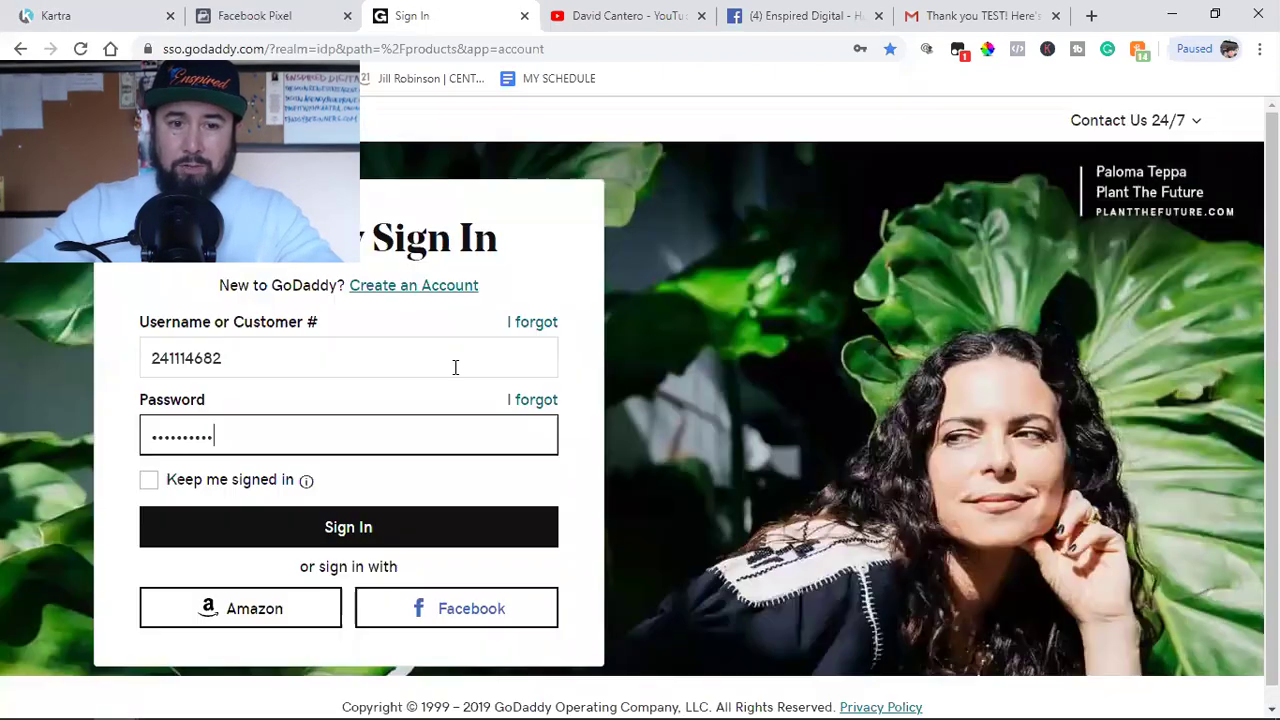
{"action": "left_click", "coordinate": [349, 533]}
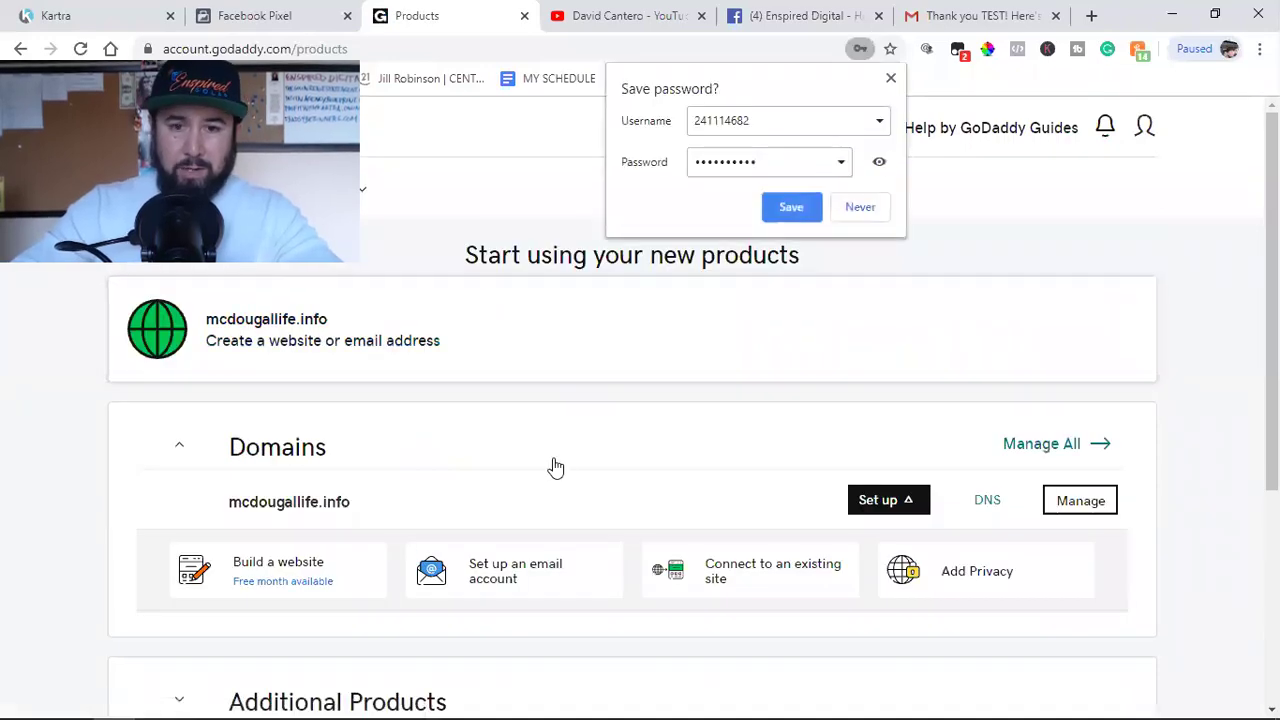
{"action": "left_click", "coordinate": [884, 212]}
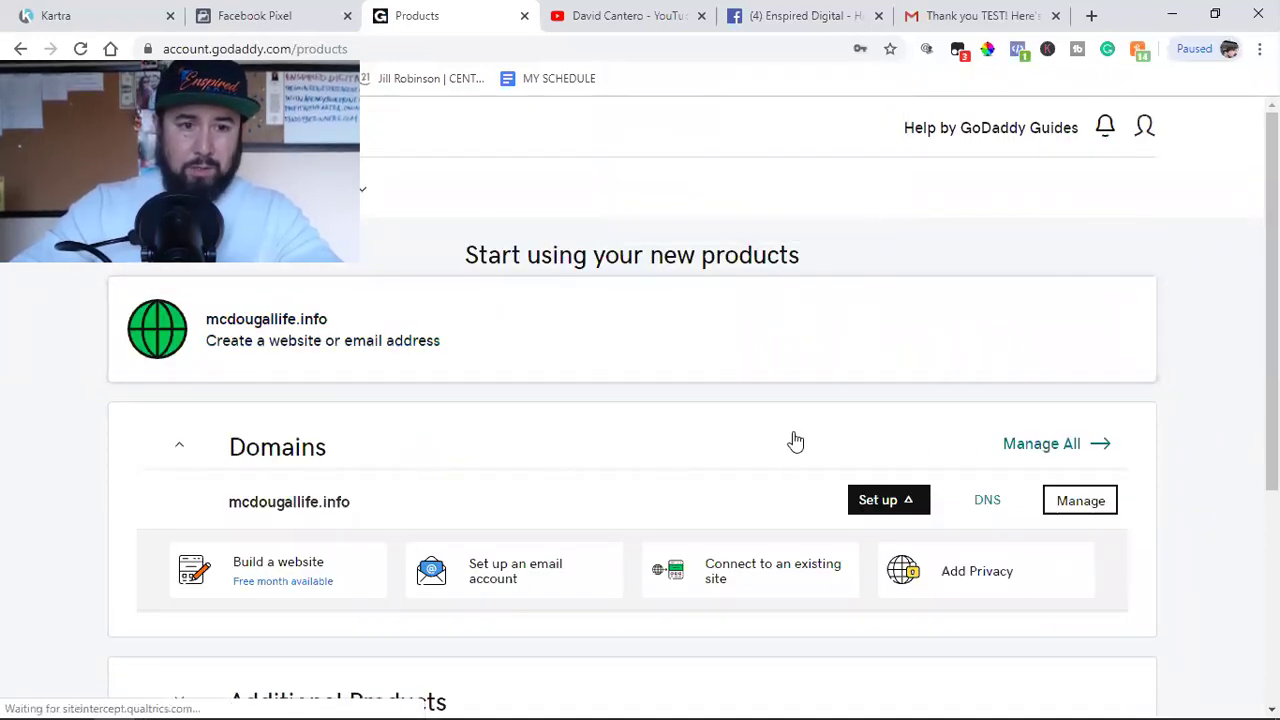
{"action": "left_click", "coordinate": [286, 334]}
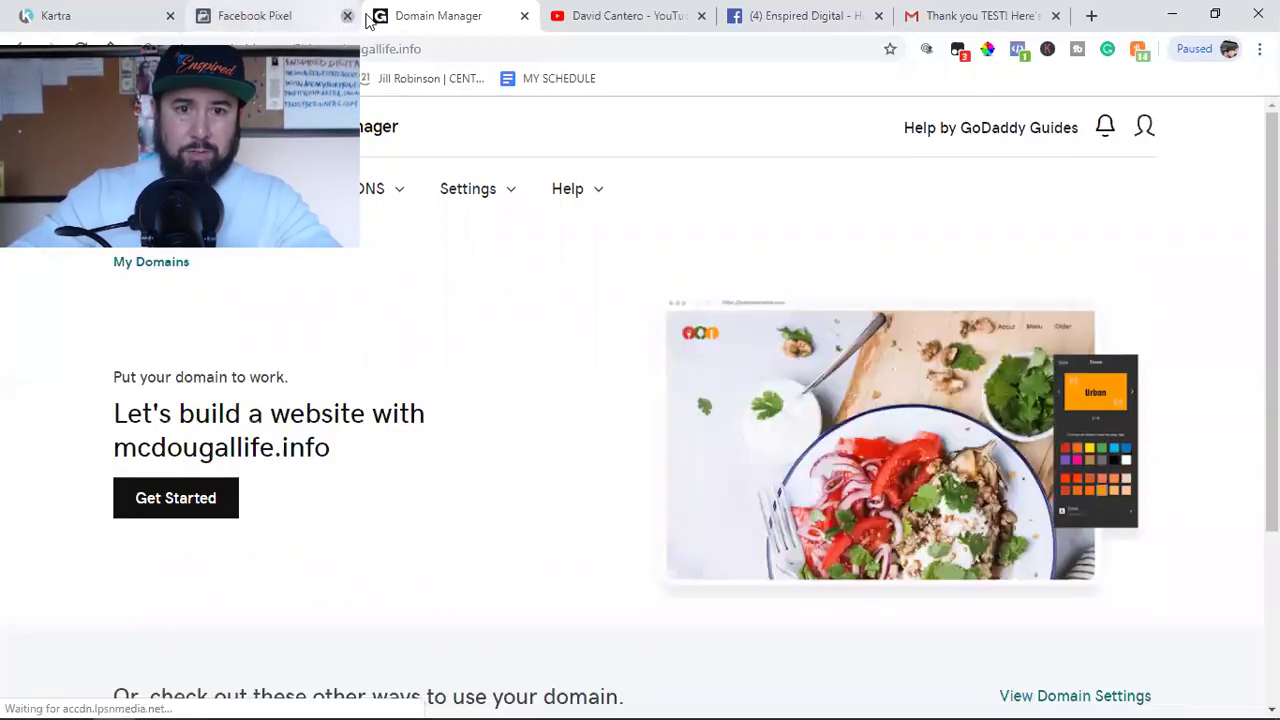
Step: Close the Facebook Pixel, YouTube, Facebook and Gmail pages, keeping only Kartra and the GoDaddy Domain Manager open
{"action": "left_click", "coordinate": [347, 16]}
{"action": "left_click", "coordinate": [527, 16]}
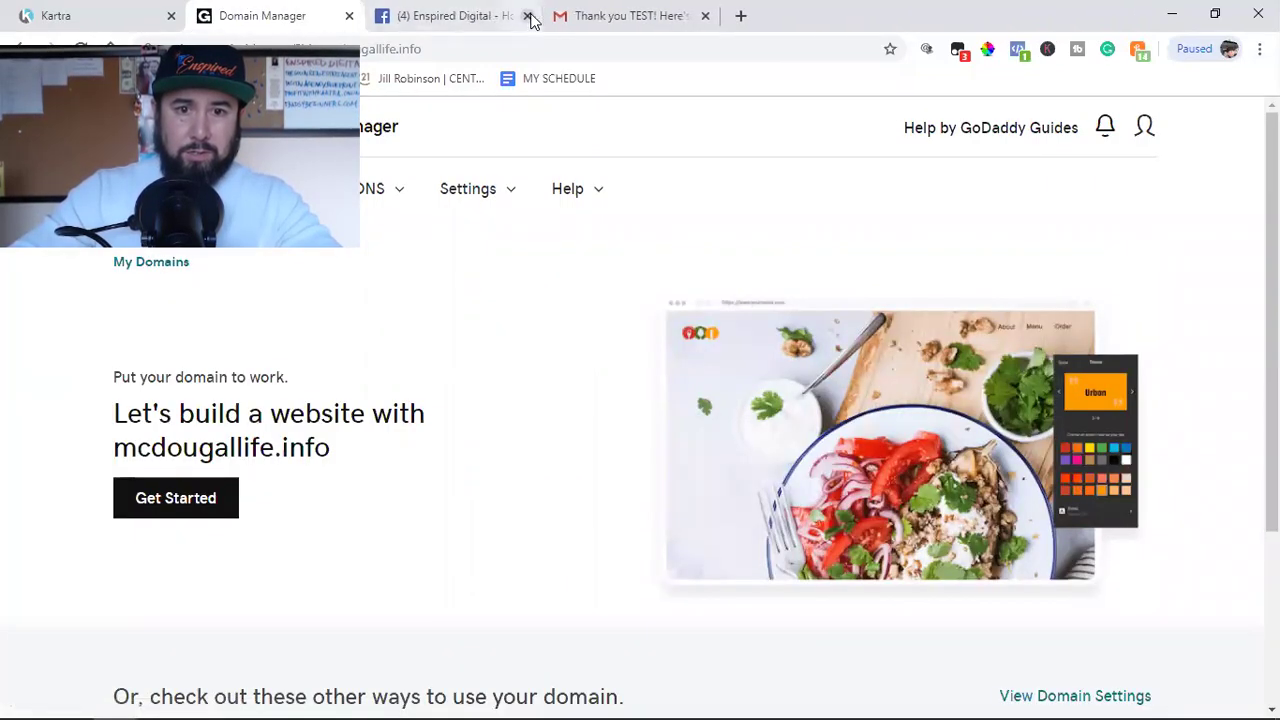
{"action": "left_click", "coordinate": [527, 16]}
{"action": "left_click", "coordinate": [527, 16]}
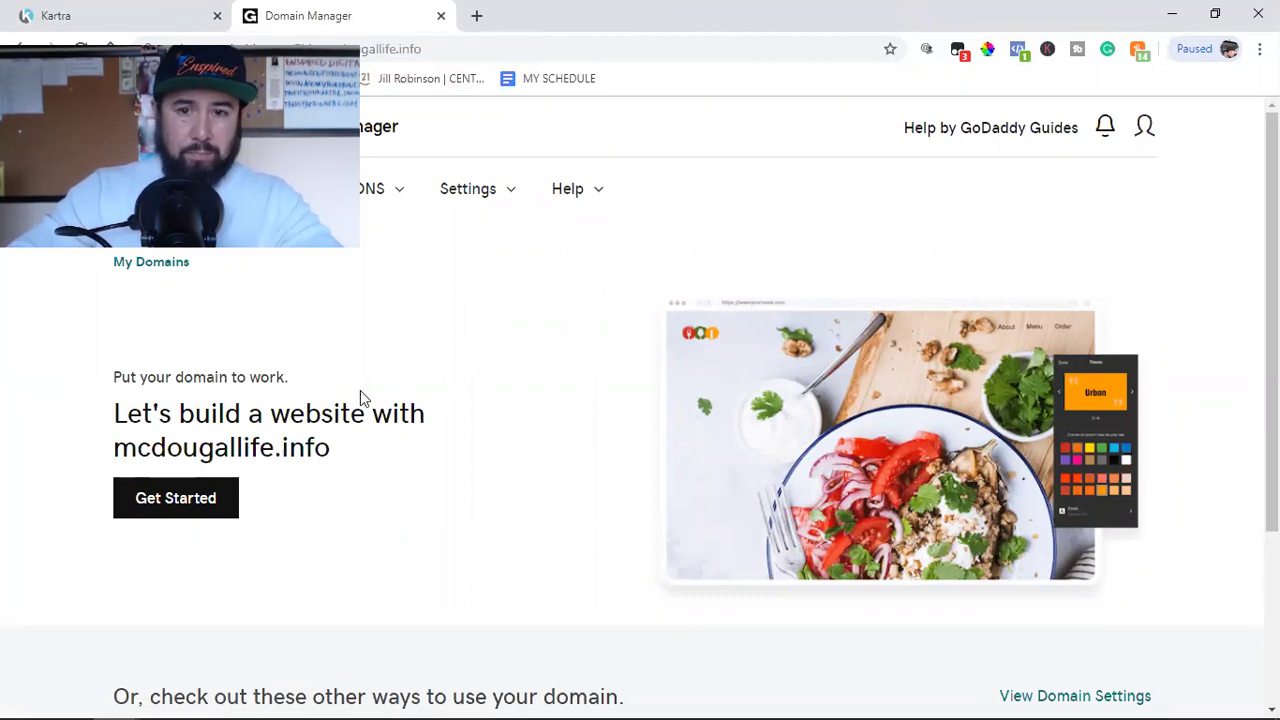
Step: Open the .info domain's settings from My Domains and choose to use it by forwarding to an existing webpage
{"action": "left_click", "coordinate": [140, 264]}
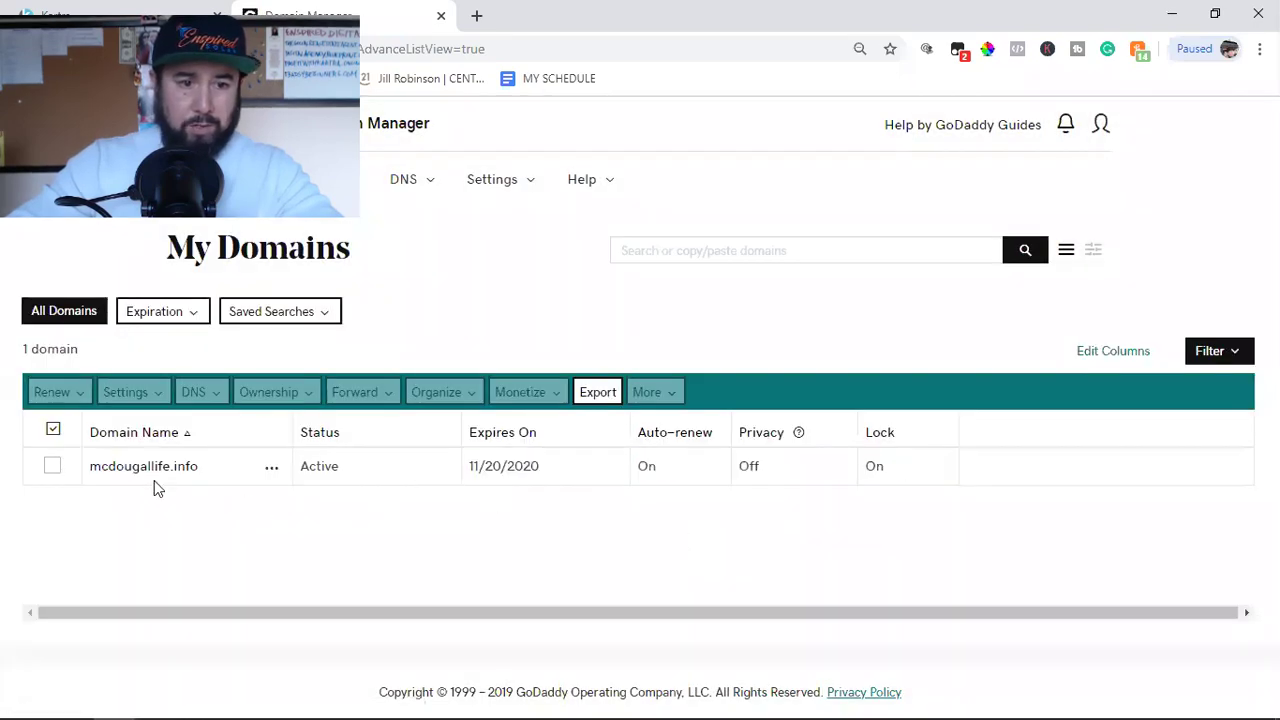
{"action": "left_click", "coordinate": [113, 468]}
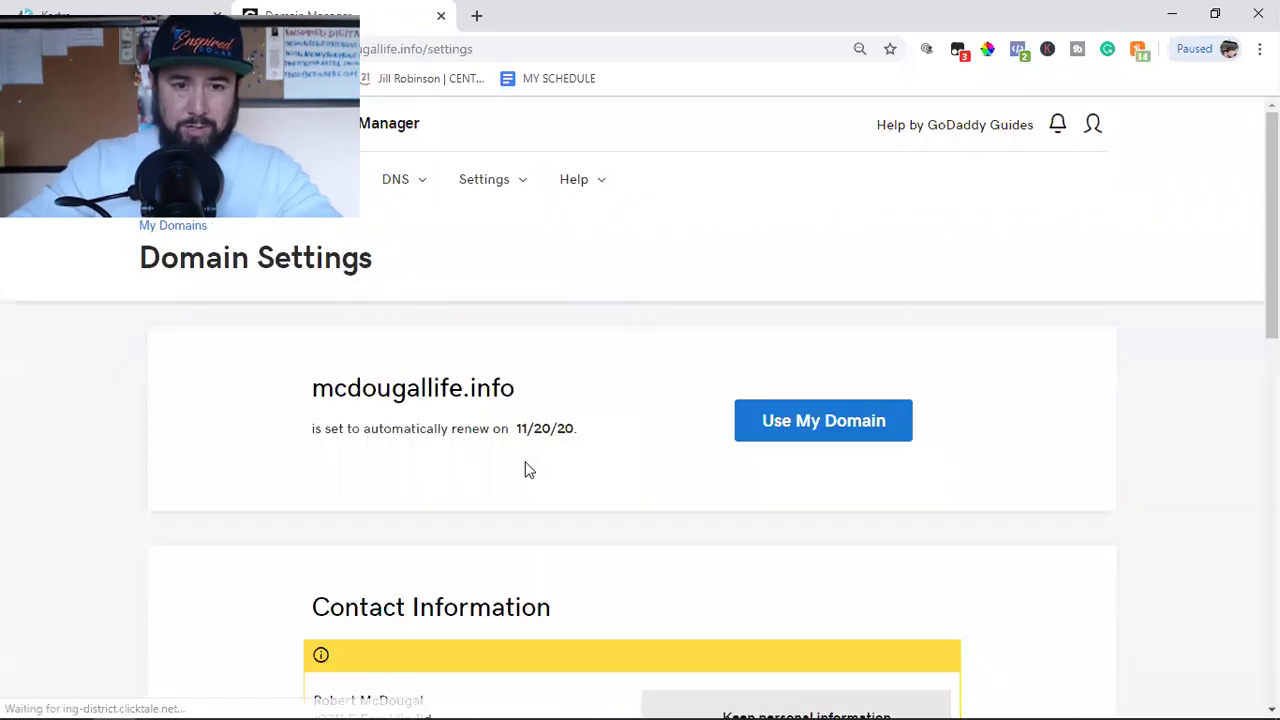
{"action": "left_click", "coordinate": [773, 426]}
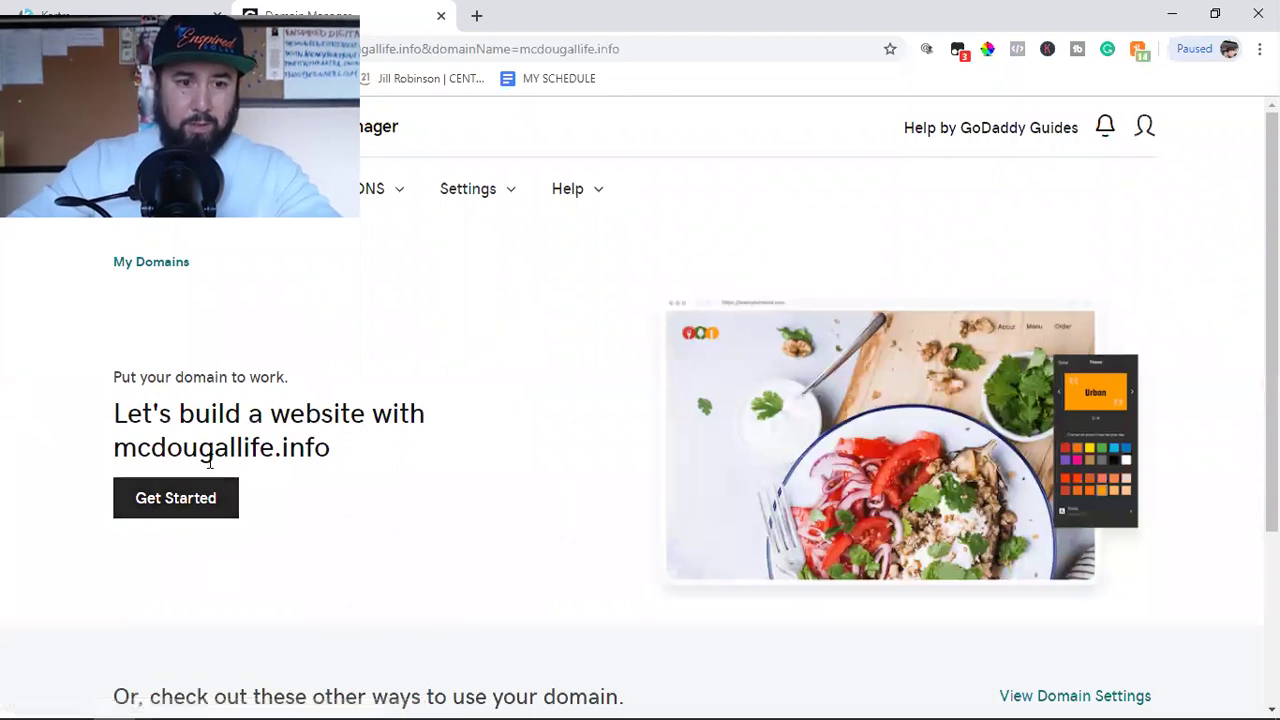
{"action": "scroll", "coordinate": [305, 516], "scroll_direction": "down", "scroll_amount": 1}
{"action": "scroll", "coordinate": [305, 518], "scroll_direction": "down", "scroll_amount": 1}
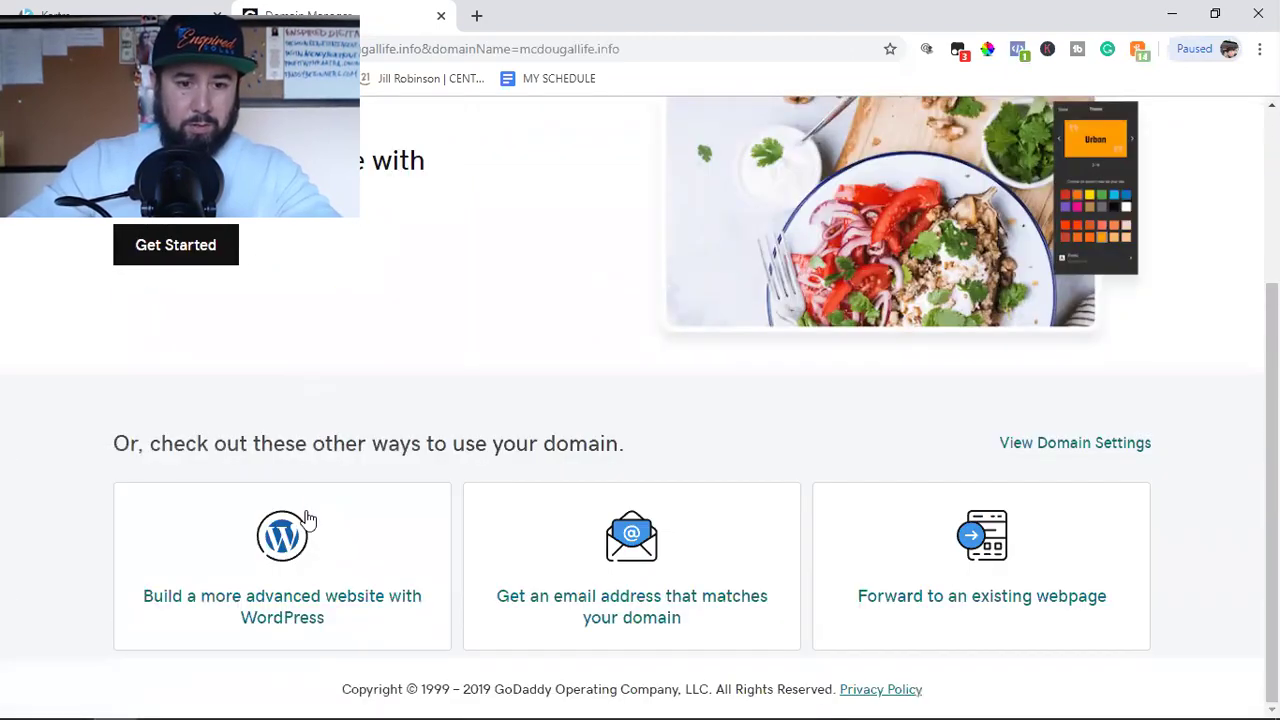
{"action": "left_click", "coordinate": [945, 570]}
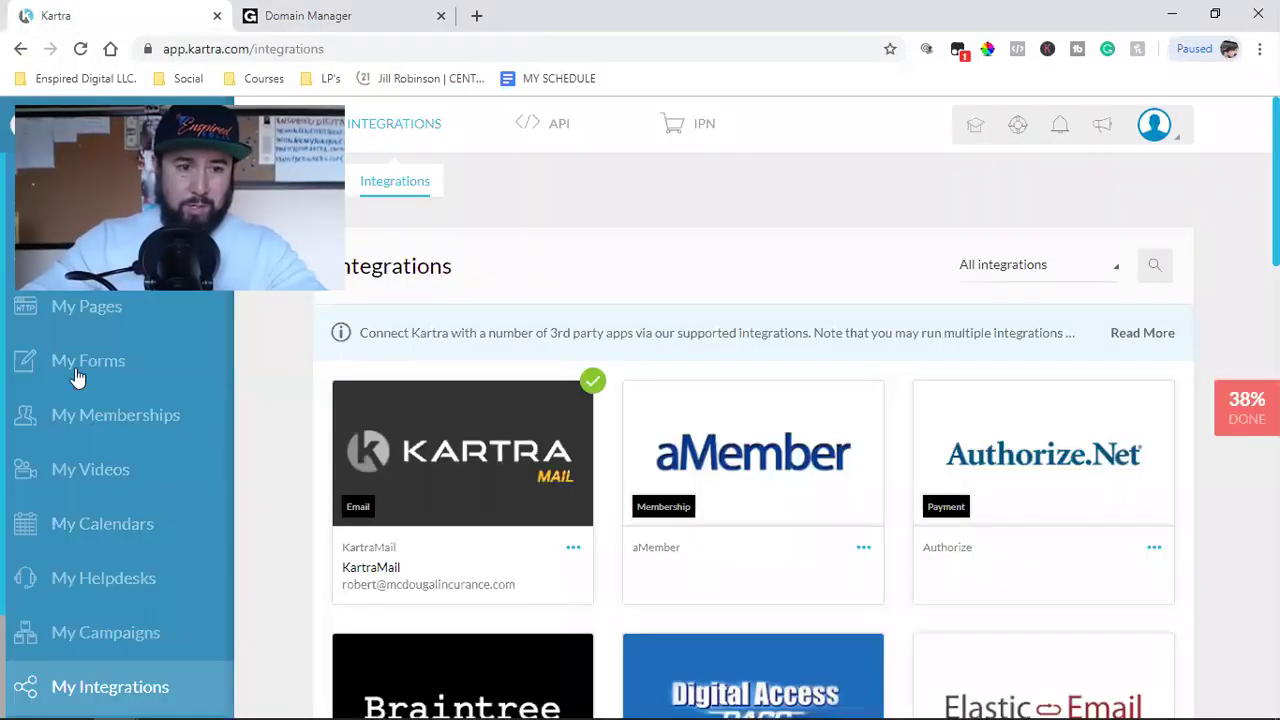
Step: Switch to Kartra's pages, open the publishing options of the Free Download Opt-In page, and copy its direct page link
{"action": "left_click", "coordinate": [815, 484]}
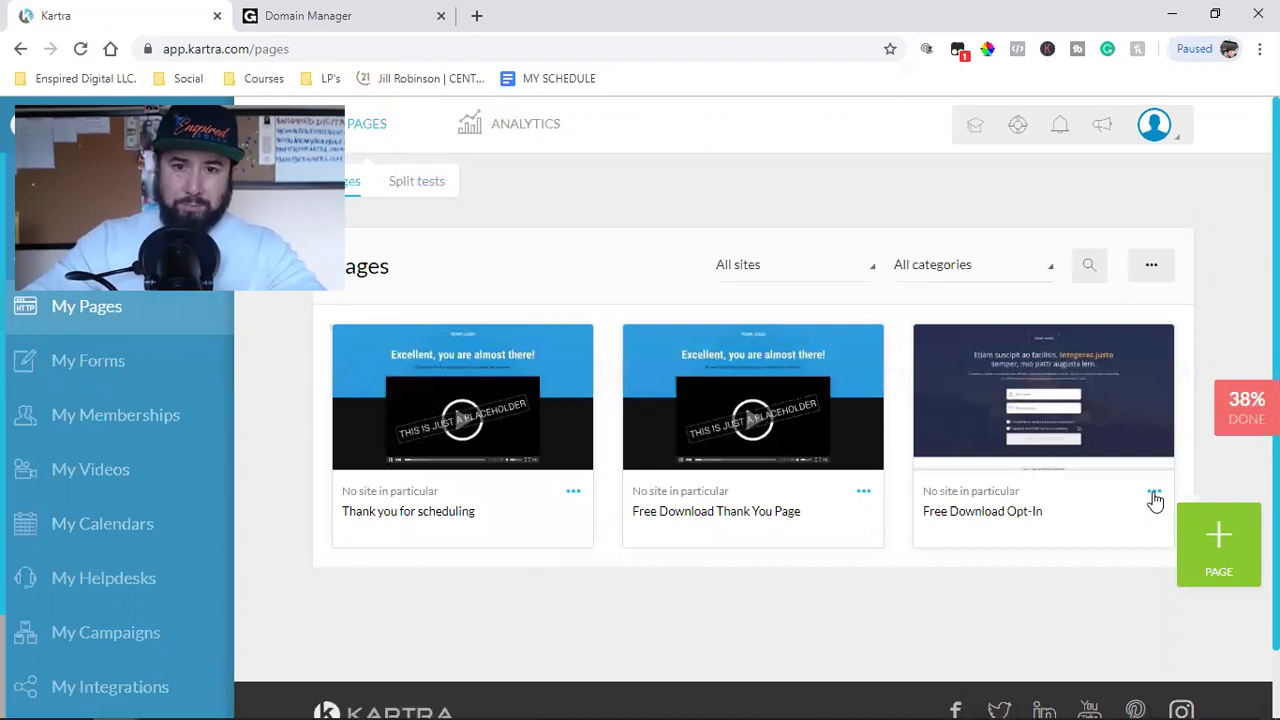
{"action": "left_click", "coordinate": [1155, 494]}
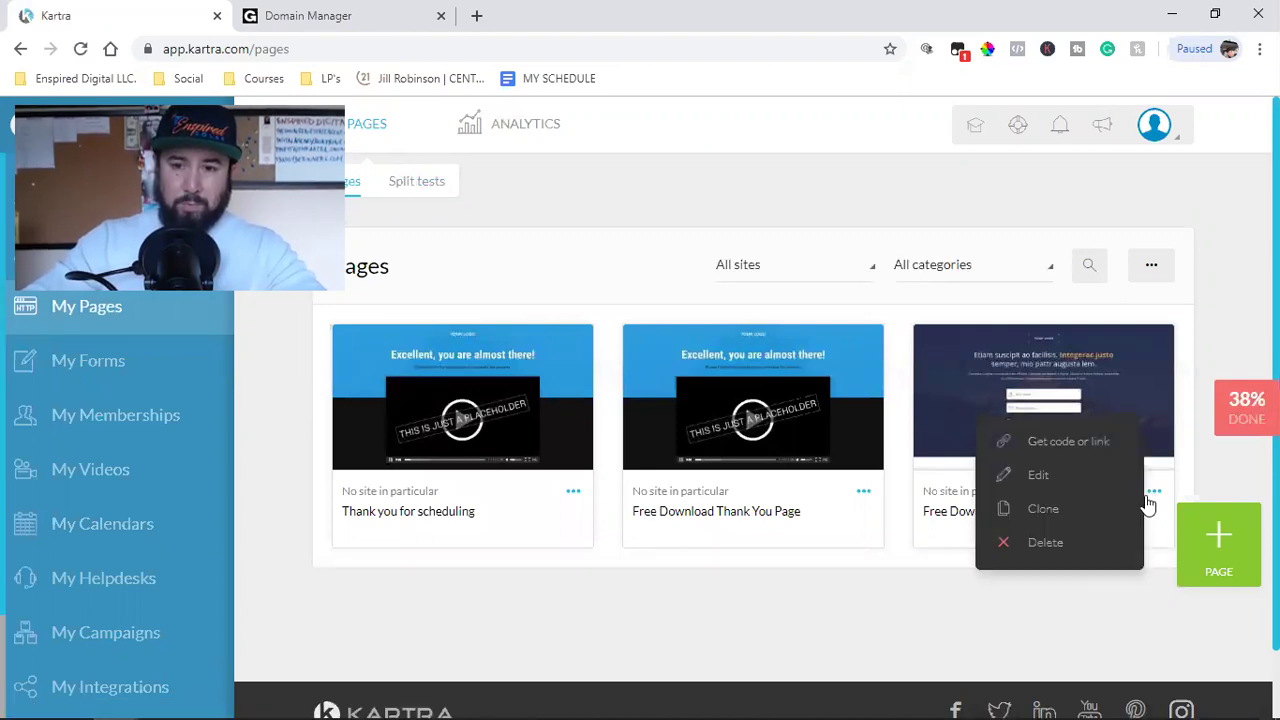
{"action": "left_click", "coordinate": [1045, 445]}
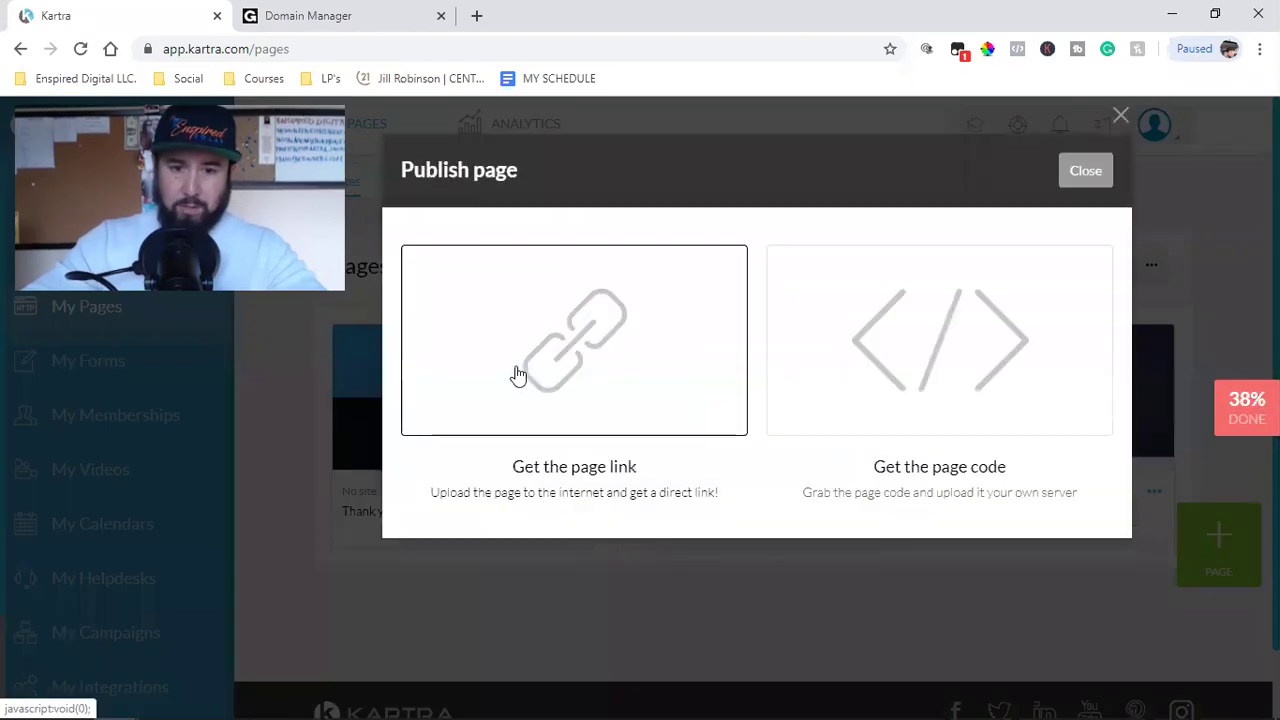
{"action": "left_click", "coordinate": [516, 373]}
{"action": "left_click", "coordinate": [585, 610]}
{"action": "right_click", "coordinate": [585, 610]}
{"action": "left_click", "coordinate": [590, 486]}
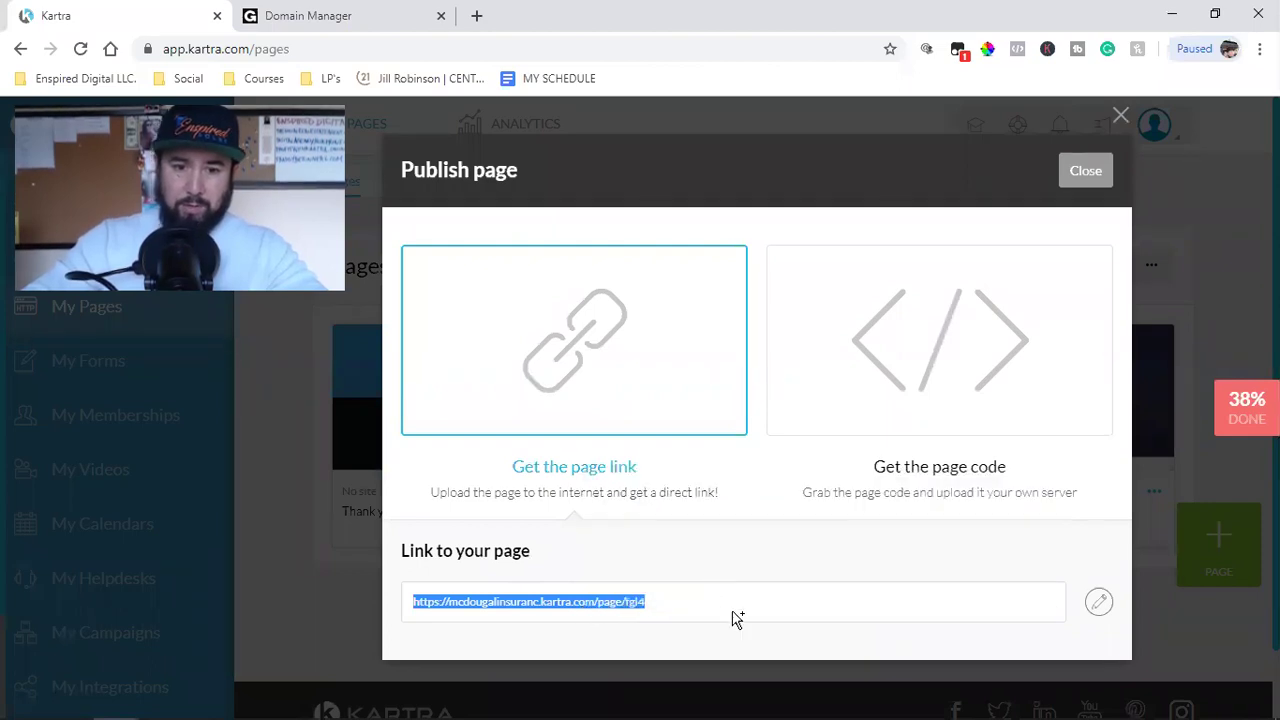
Step: Change the ending of the Free Download Opt-In page link to "freedownload" and save it
{"action": "left_click", "coordinate": [1098, 601]}
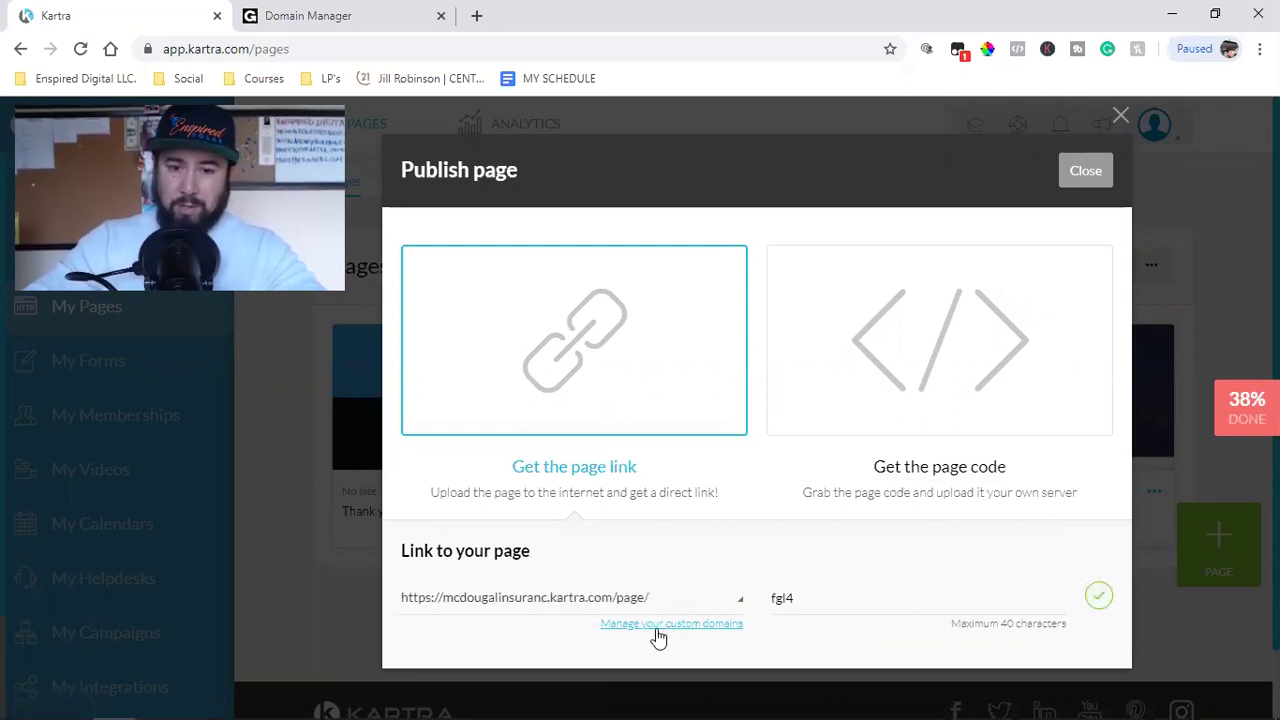
{"action": "left_click", "coordinate": [1099, 599]}
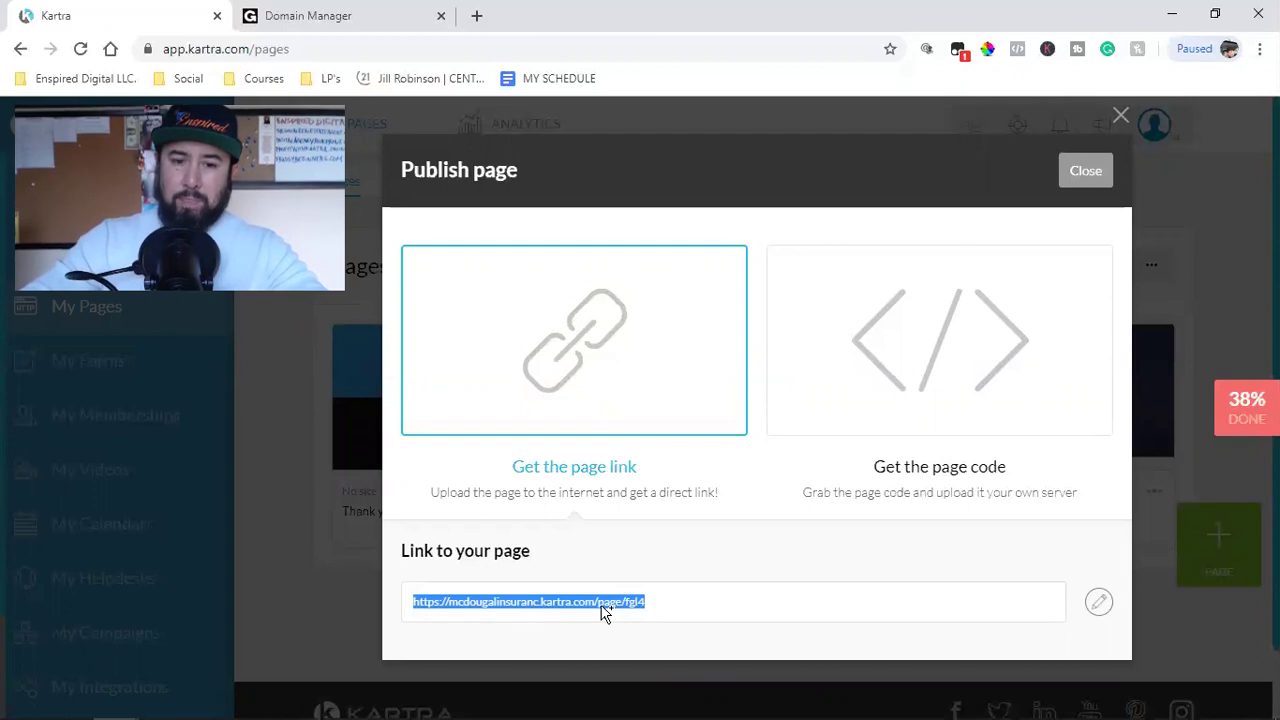
{"action": "left_click", "coordinate": [1103, 604]}
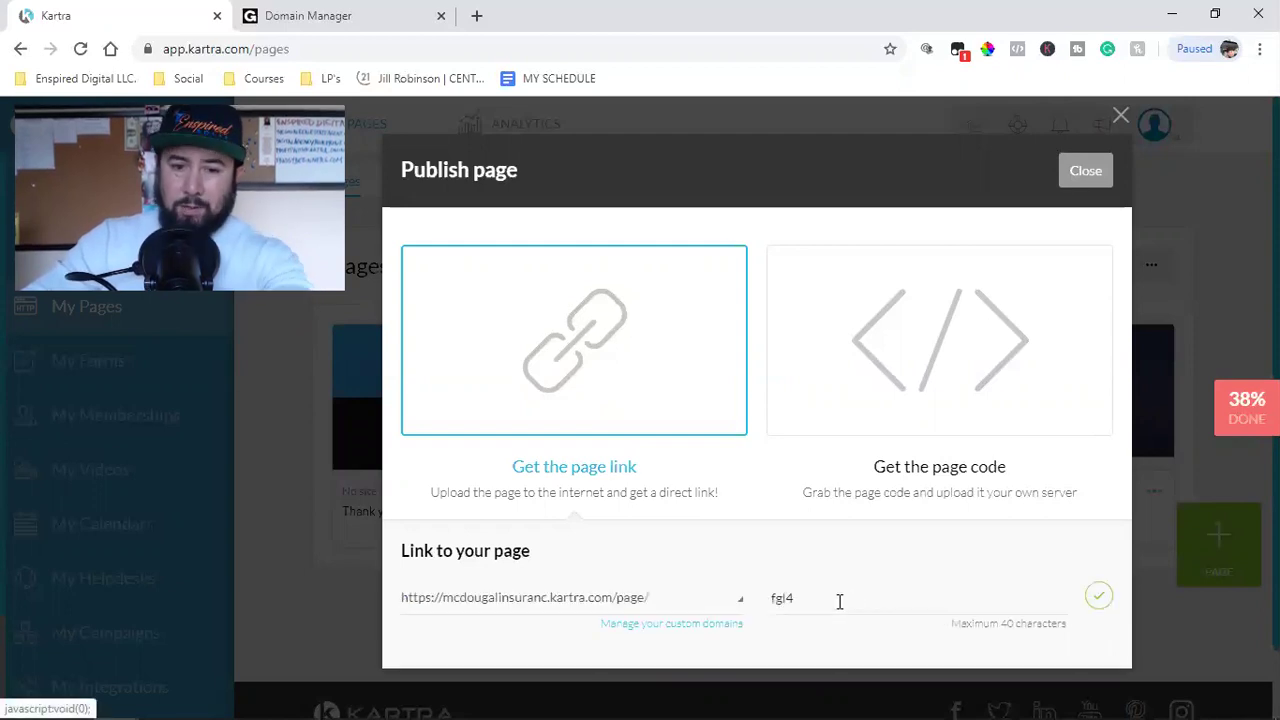
{"action": "double_click", "coordinate": [837, 600]}
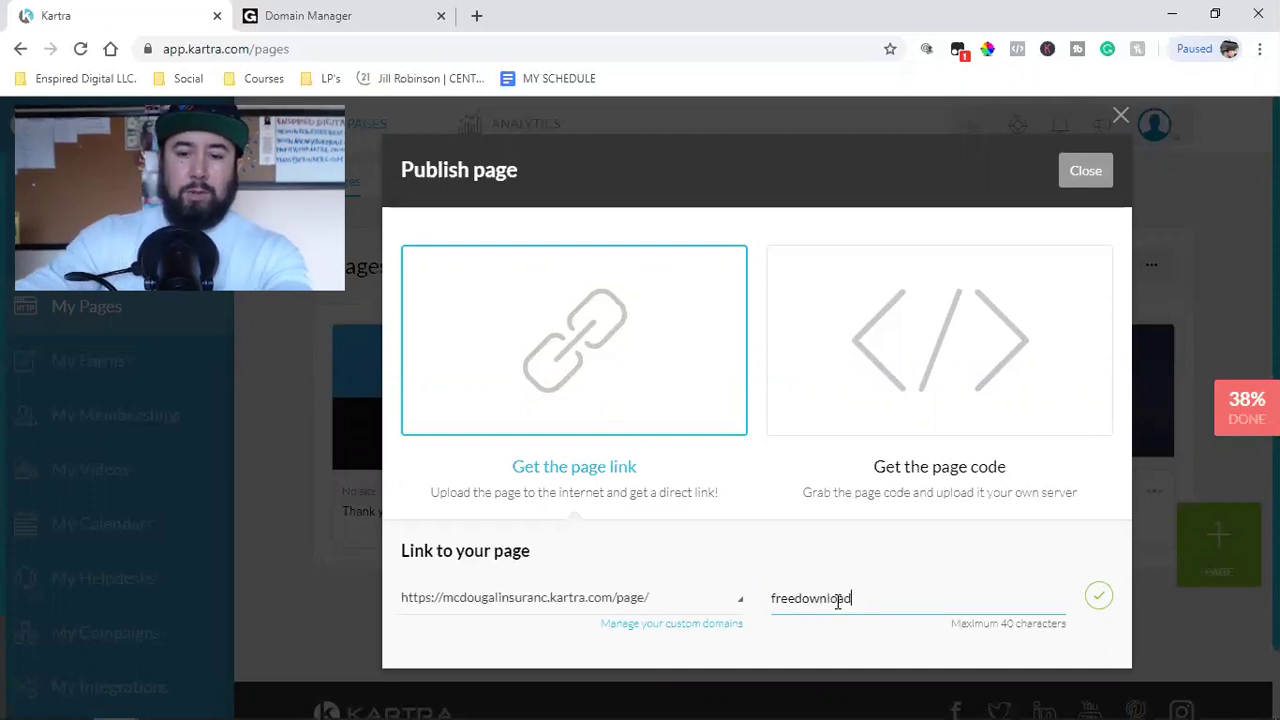
{"action": "left_click", "coordinate": [1093, 601]}
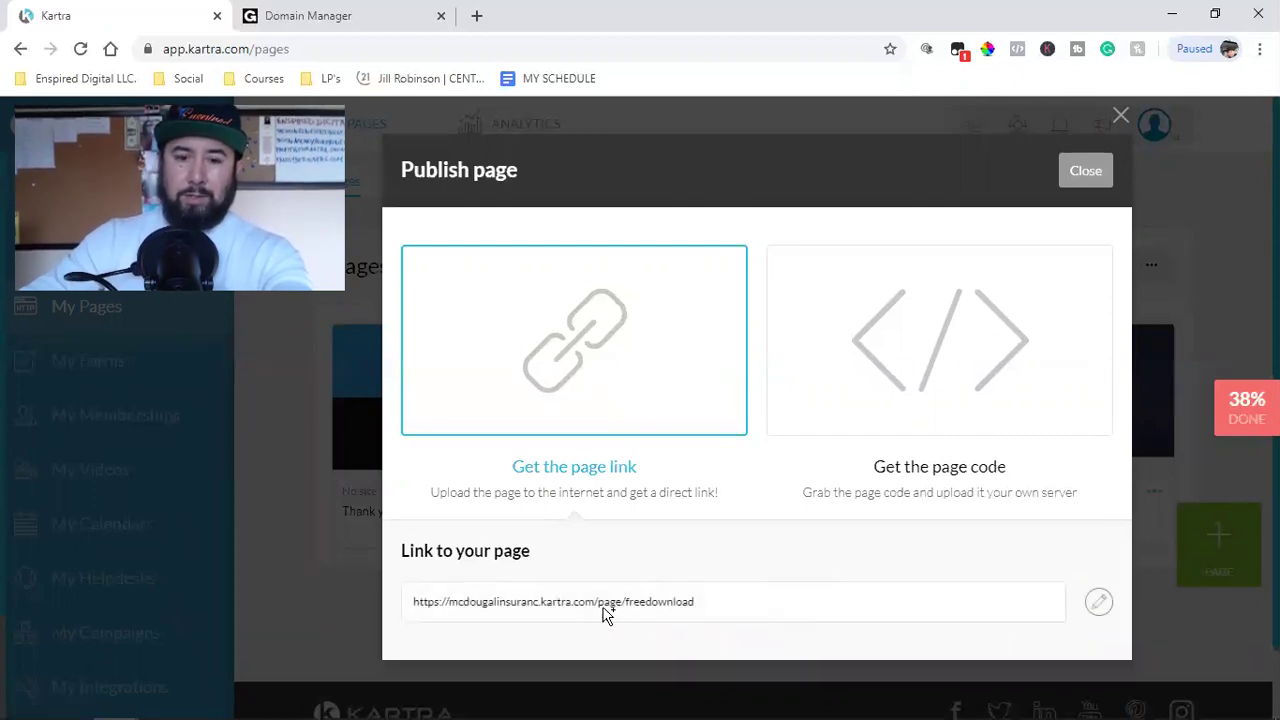
Step: Copy the Free Download Opt-In page link, switch to the GoDaddy Domain Manager and finish forwarding the .info domain to that link
{"action": "left_click", "coordinate": [603, 608]}
{"action": "right_click", "coordinate": [585, 608]}
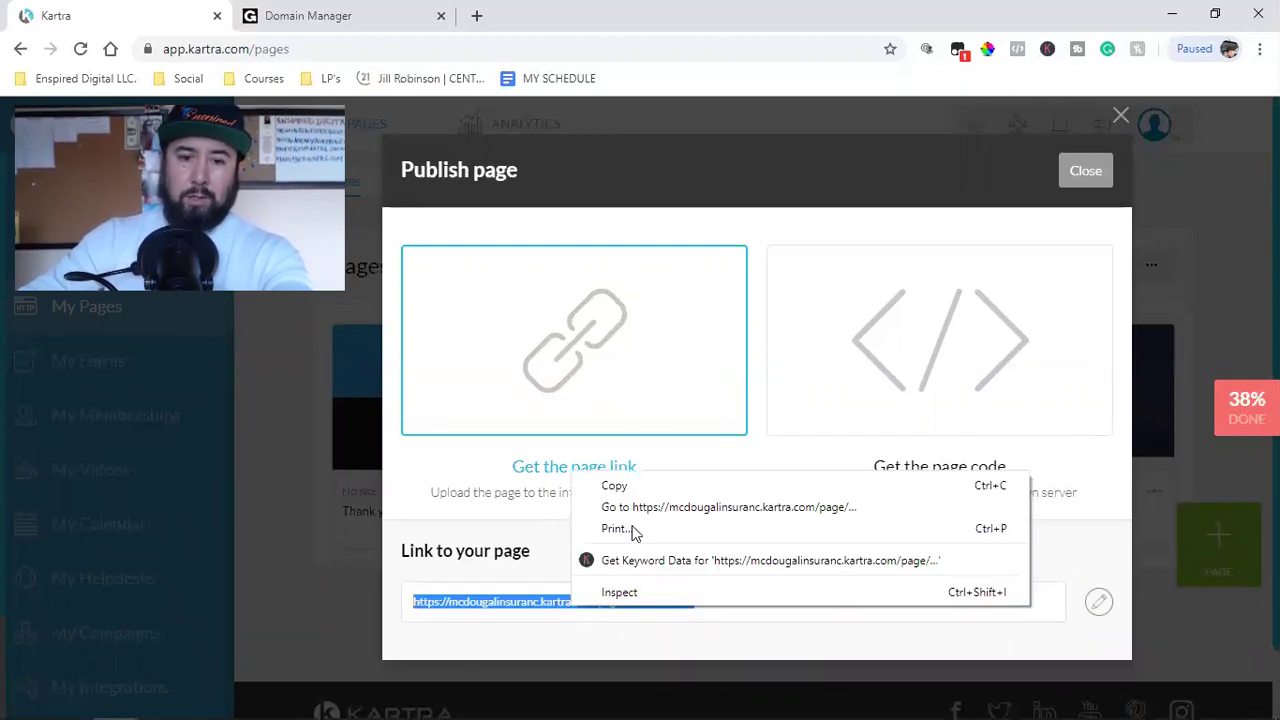
{"action": "left_click", "coordinate": [646, 489]}
{"action": "left_click", "coordinate": [337, 10]}
{"action": "scroll", "coordinate": [600, 500], "scroll_direction": "down", "scroll_amount": 4}
{"action": "left_click", "coordinate": [348, 553]}
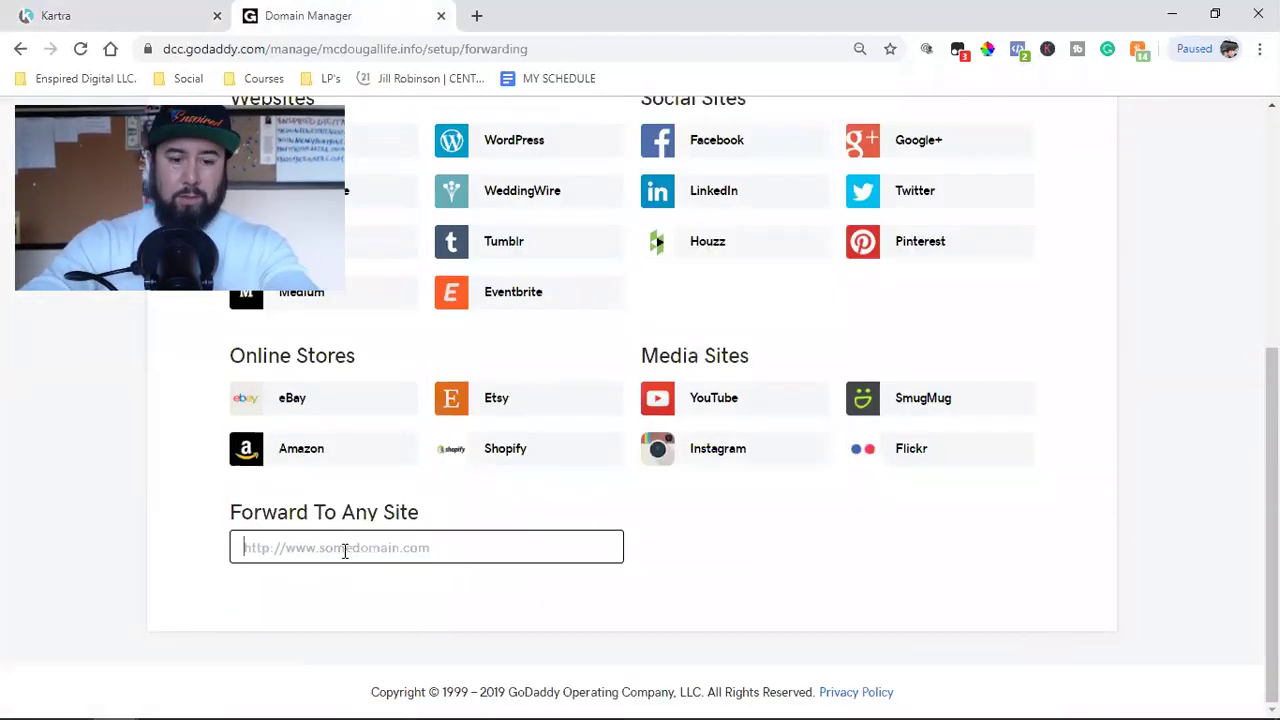
{"action": "key", "text": "ctrl+v"}
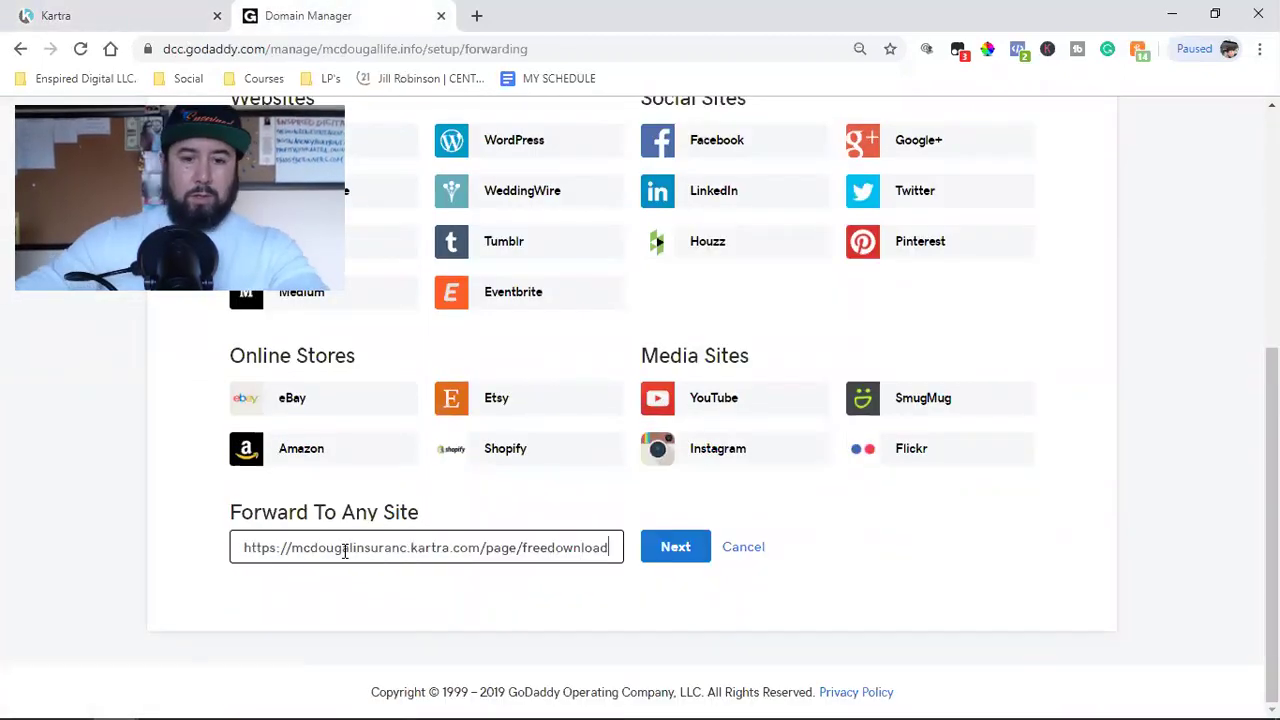
{"action": "left_click", "coordinate": [675, 546]}
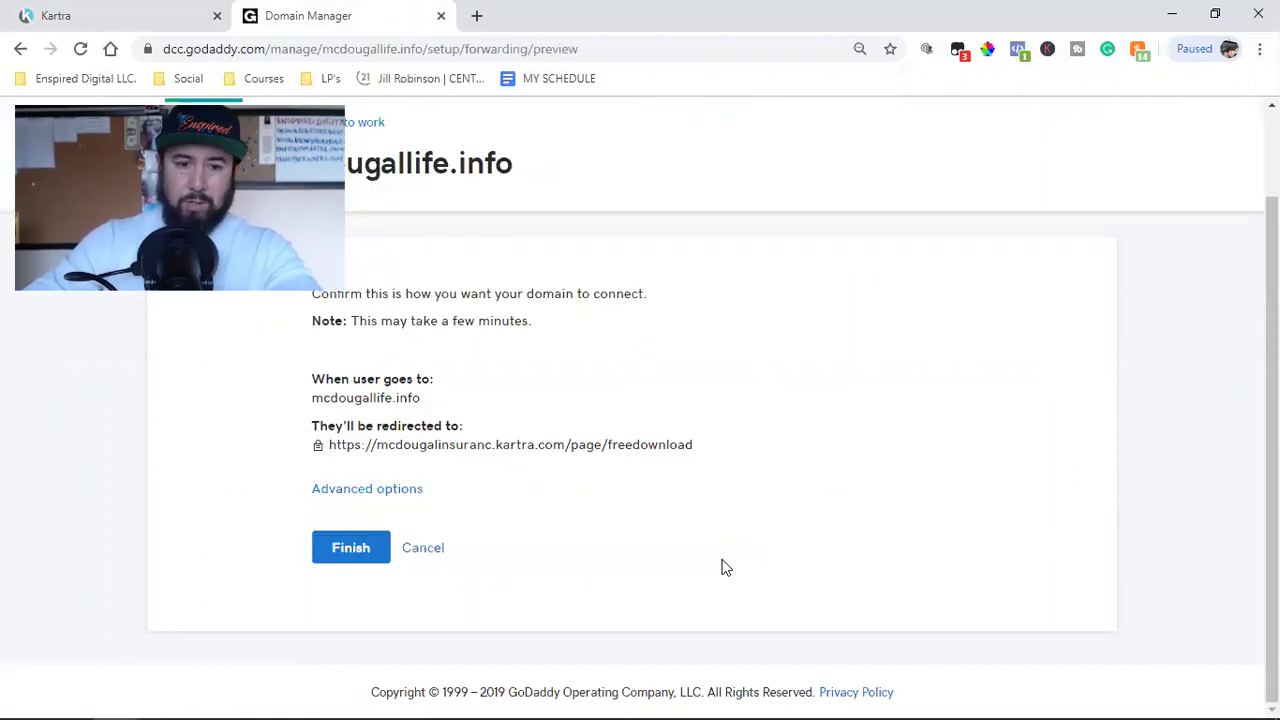
{"action": "left_click", "coordinate": [360, 552]}
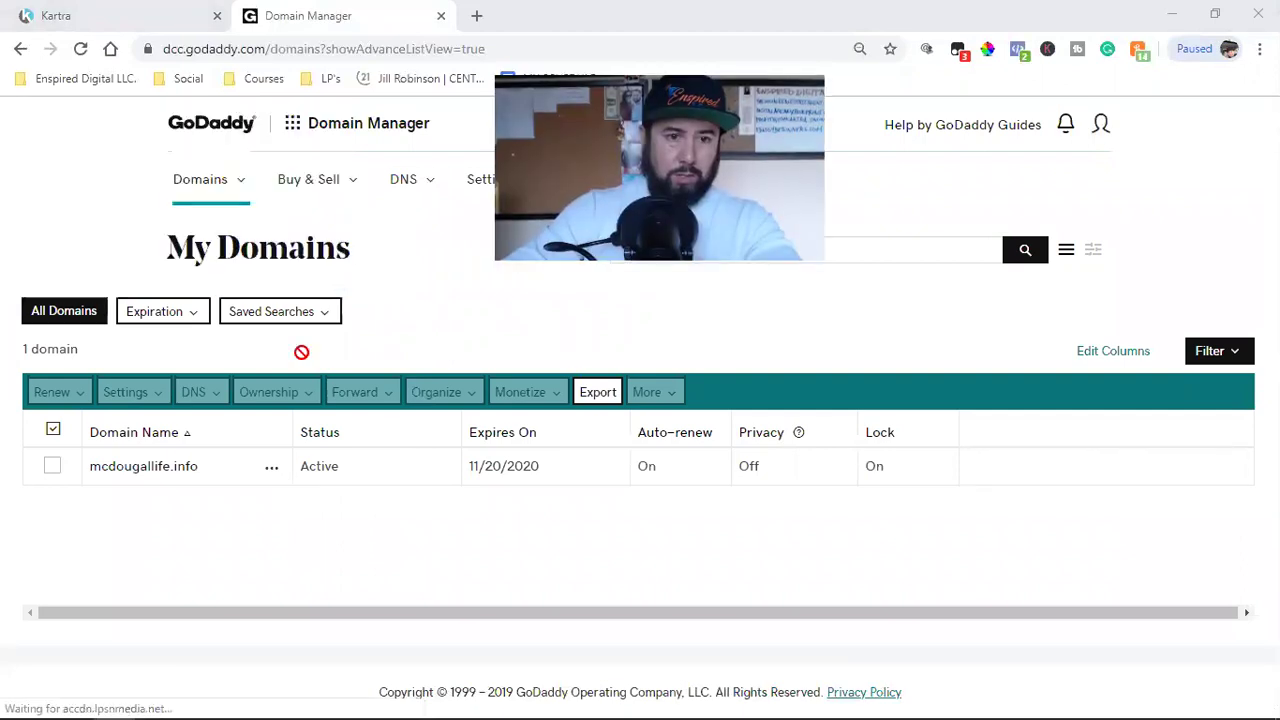
Step: Reopen the .info domain's settings from the GoDaddy domain list and review them down to the Additional Settings
{"action": "left_click", "coordinate": [293, 127]}
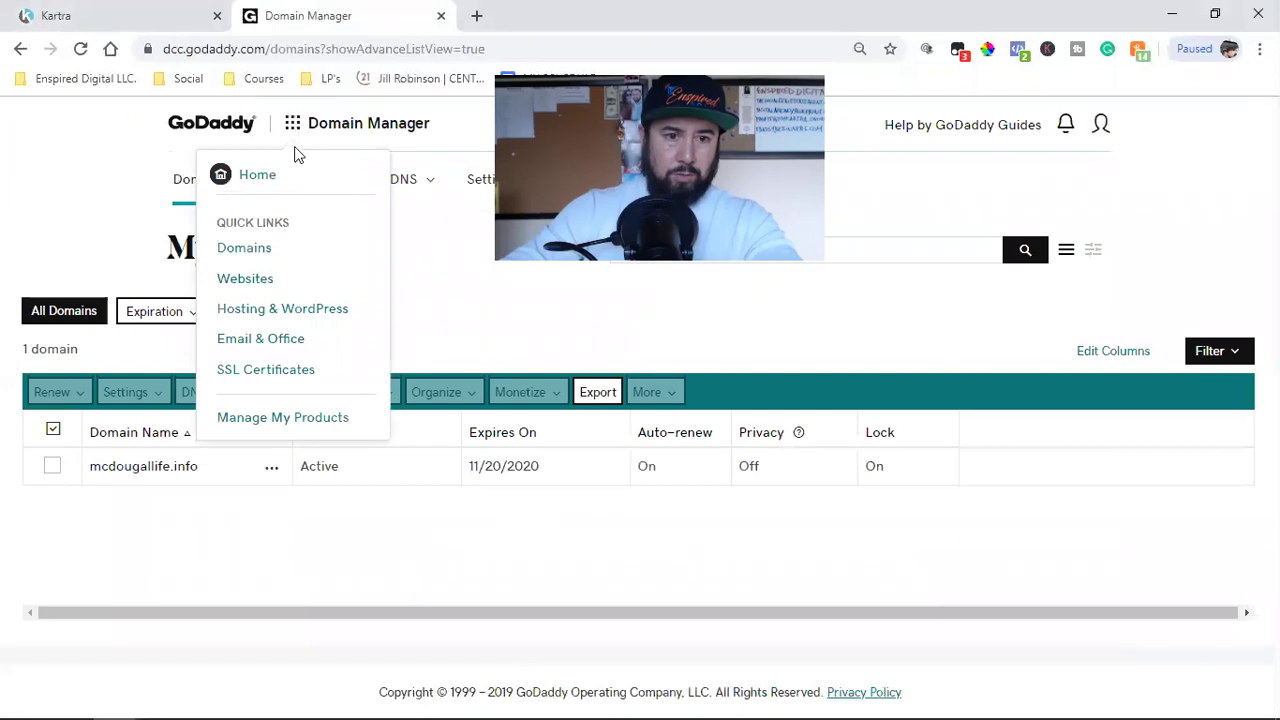
{"action": "left_click", "coordinate": [244, 248]}
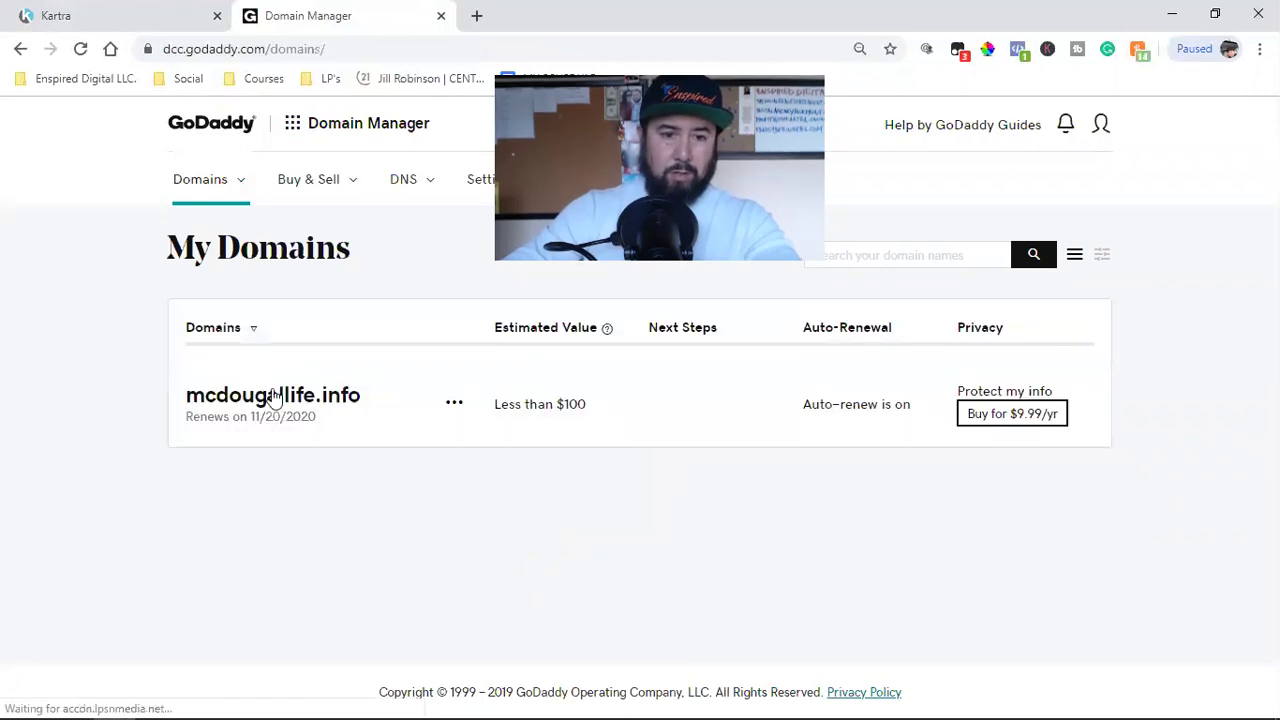
{"action": "left_click", "coordinate": [262, 397]}
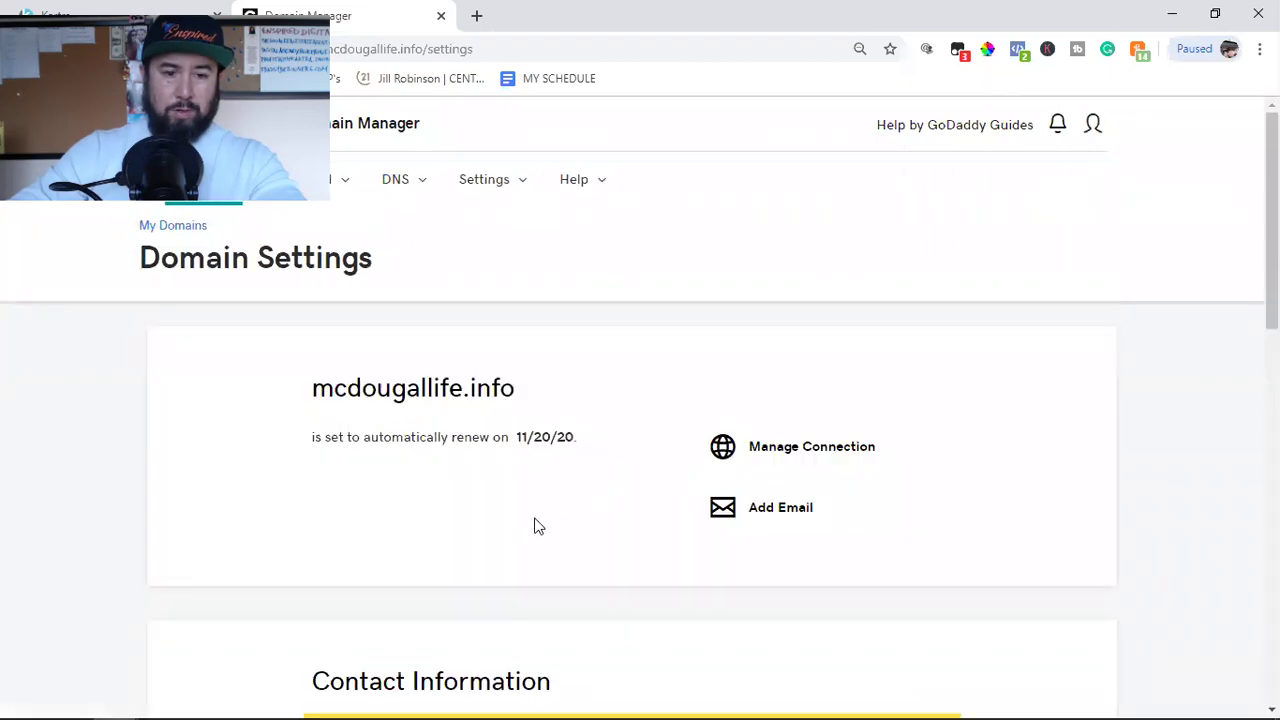
{"action": "scroll", "coordinate": [530, 525], "scroll_direction": "down", "scroll_amount": 8}
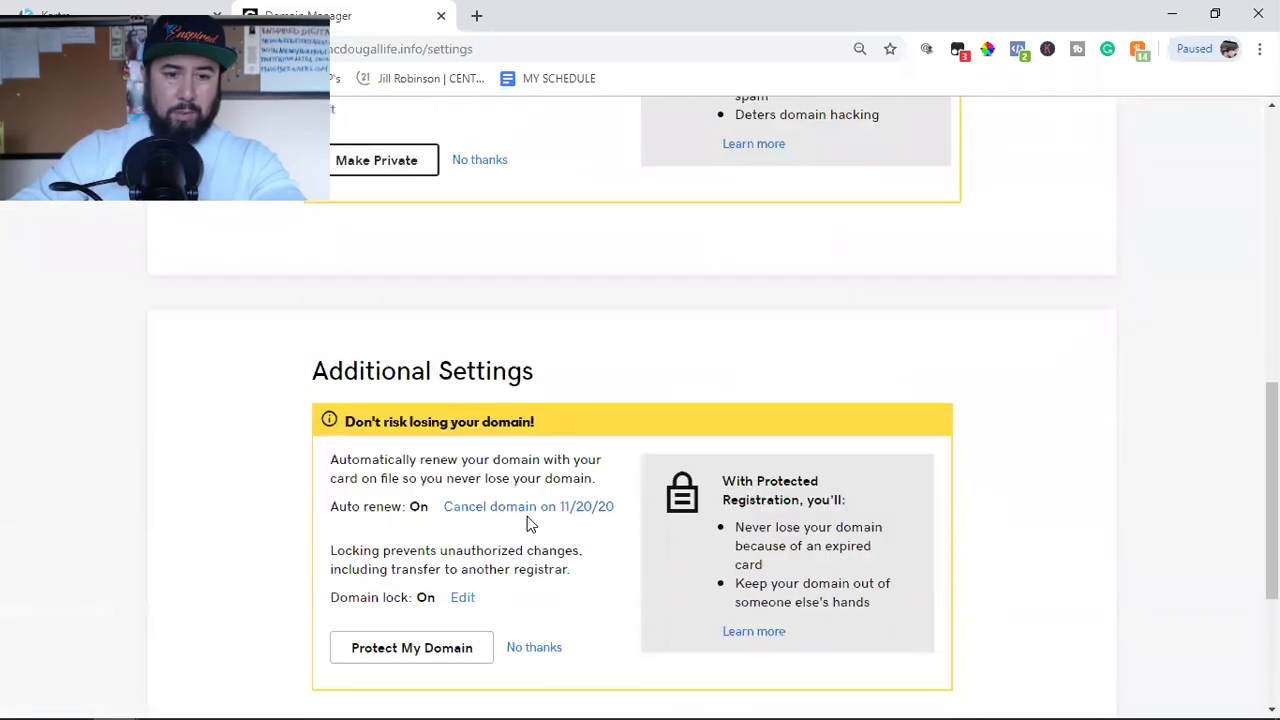
{"action": "scroll", "coordinate": [527, 516], "scroll_direction": "down", "scroll_amount": 3}
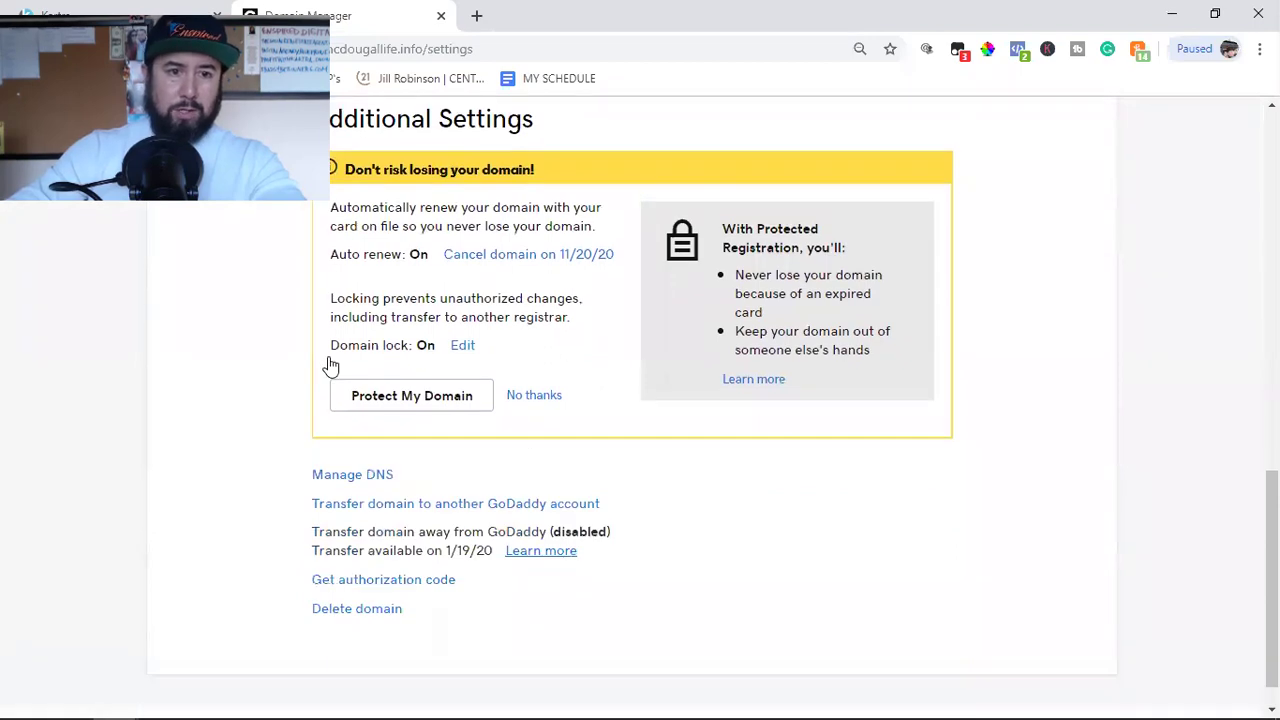
Step: Switch to Kartra, close the Publish page dialog, and start a new custom domain that uses only the main domain
{"action": "left_click", "coordinate": [120, 16]}
{"action": "left_click", "coordinate": [1082, 168]}
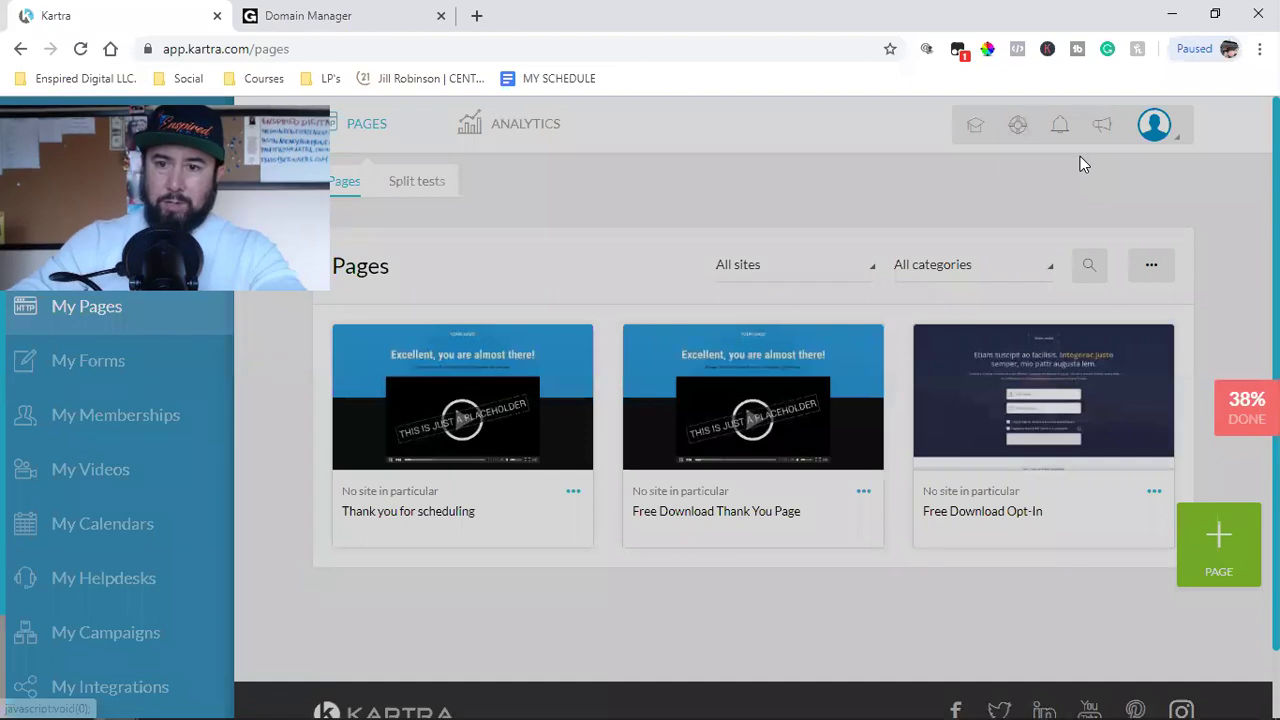
{"action": "left_click", "coordinate": [1154, 124]}
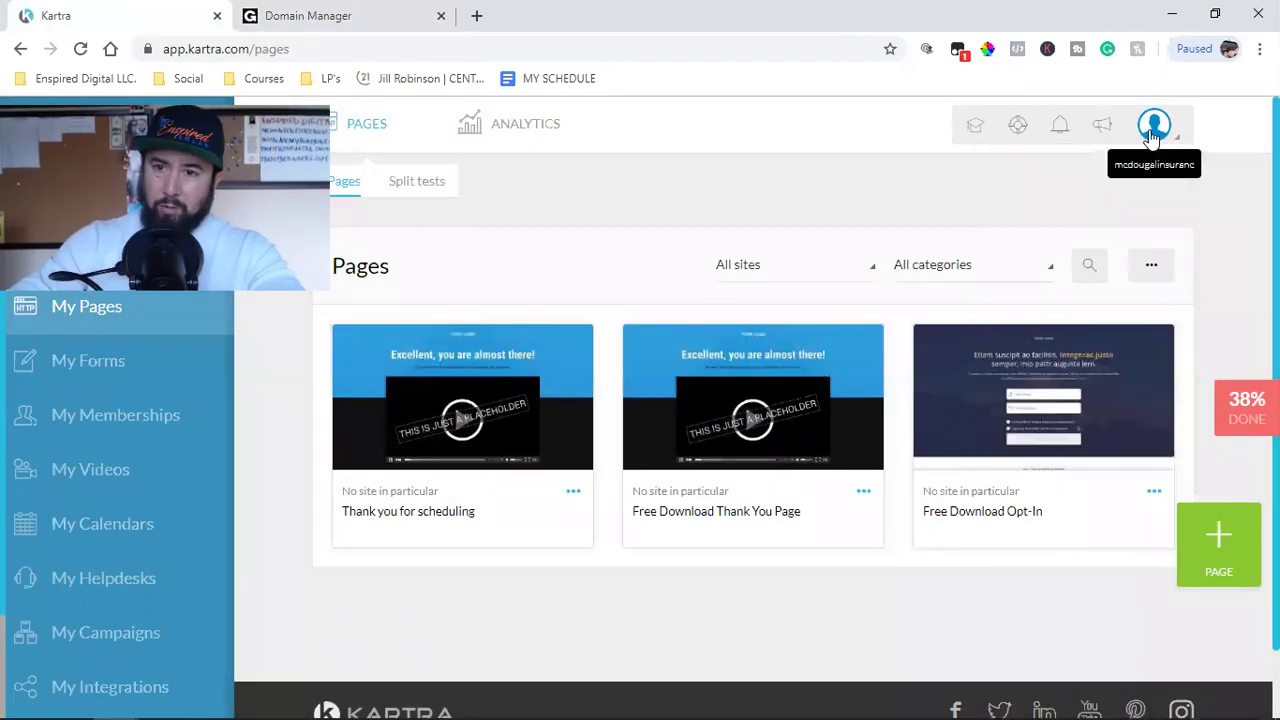
{"action": "left_click", "coordinate": [1072, 370]}
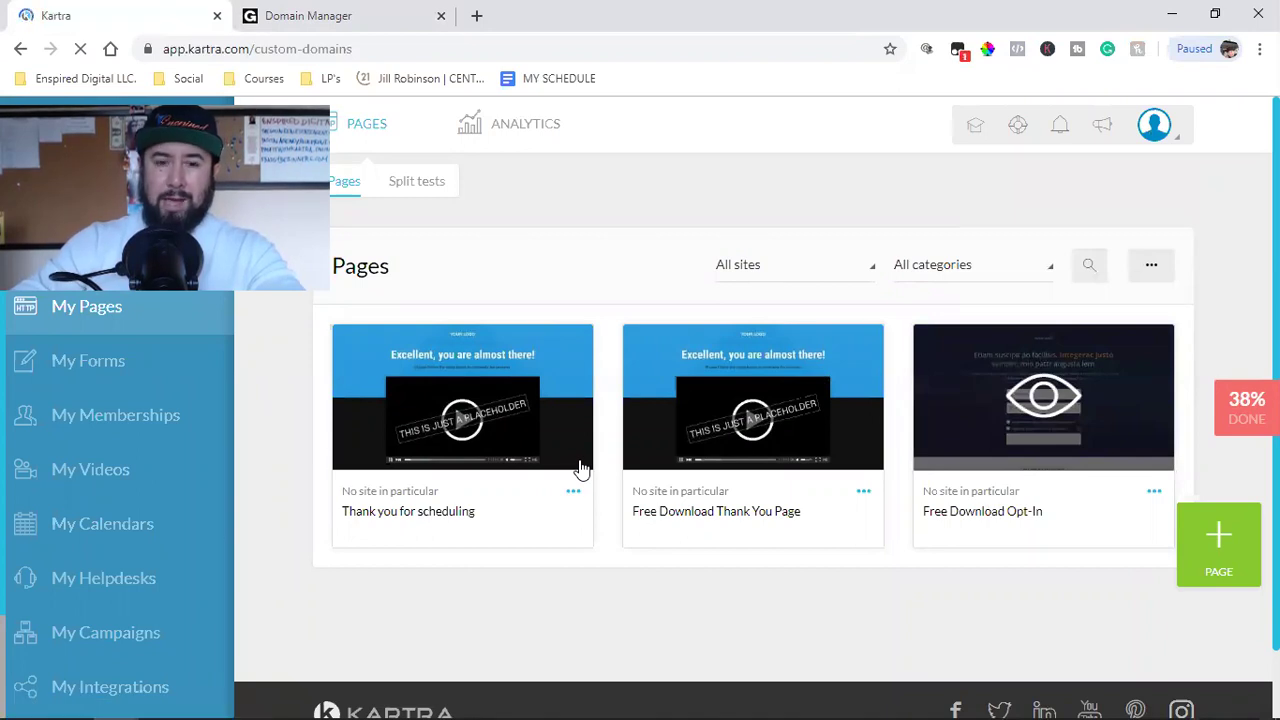
{"action": "scroll", "coordinate": [613, 435], "scroll_direction": "down", "scroll_amount": 3}
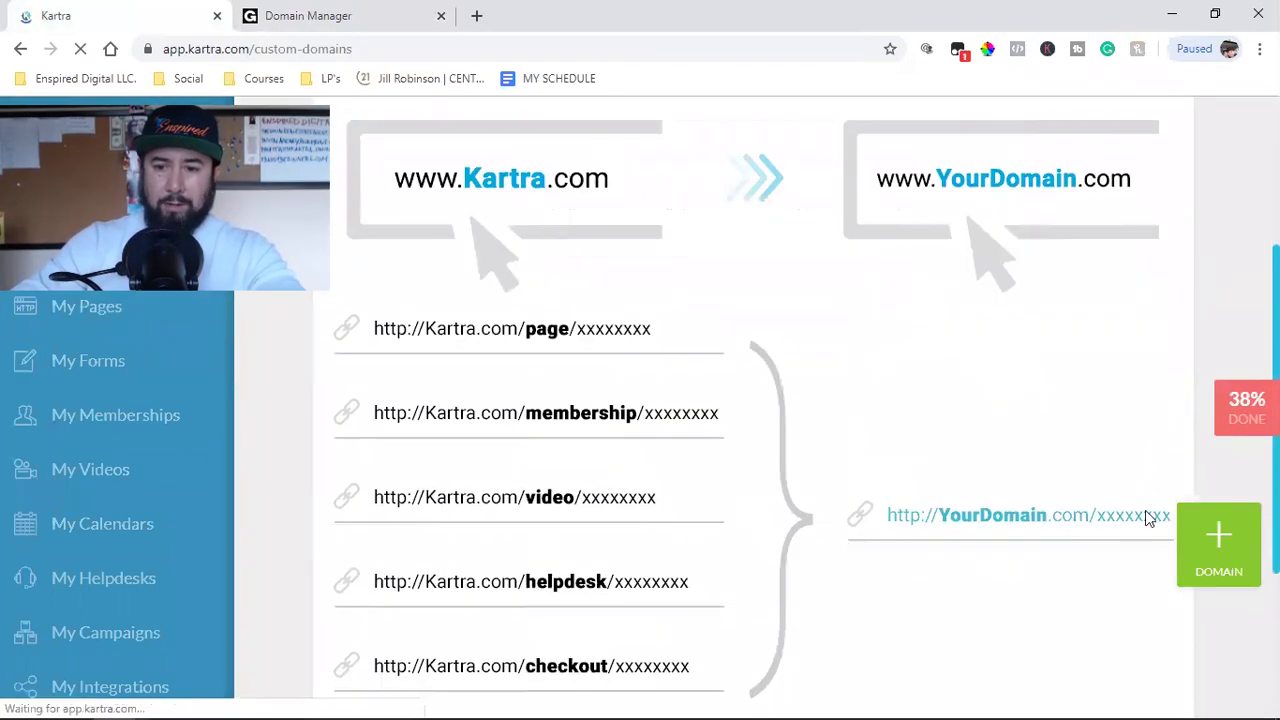
{"action": "left_click", "coordinate": [1191, 538]}
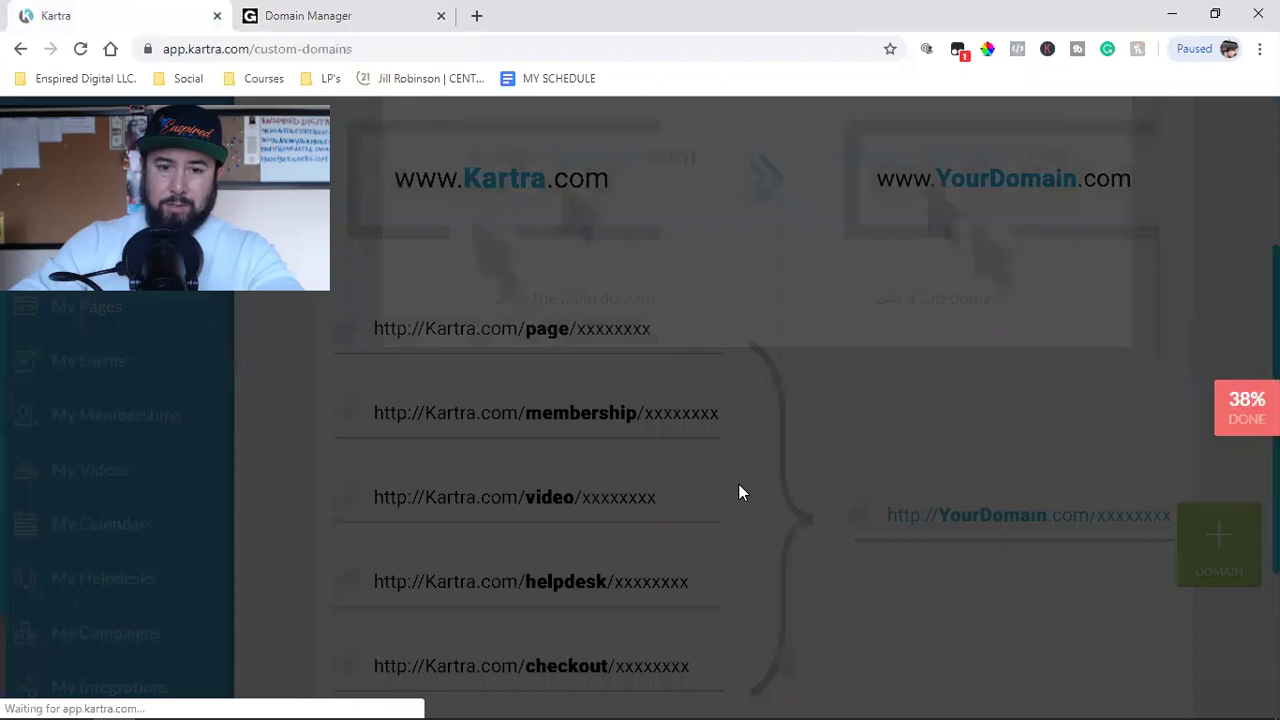
{"action": "left_click", "coordinate": [538, 396]}
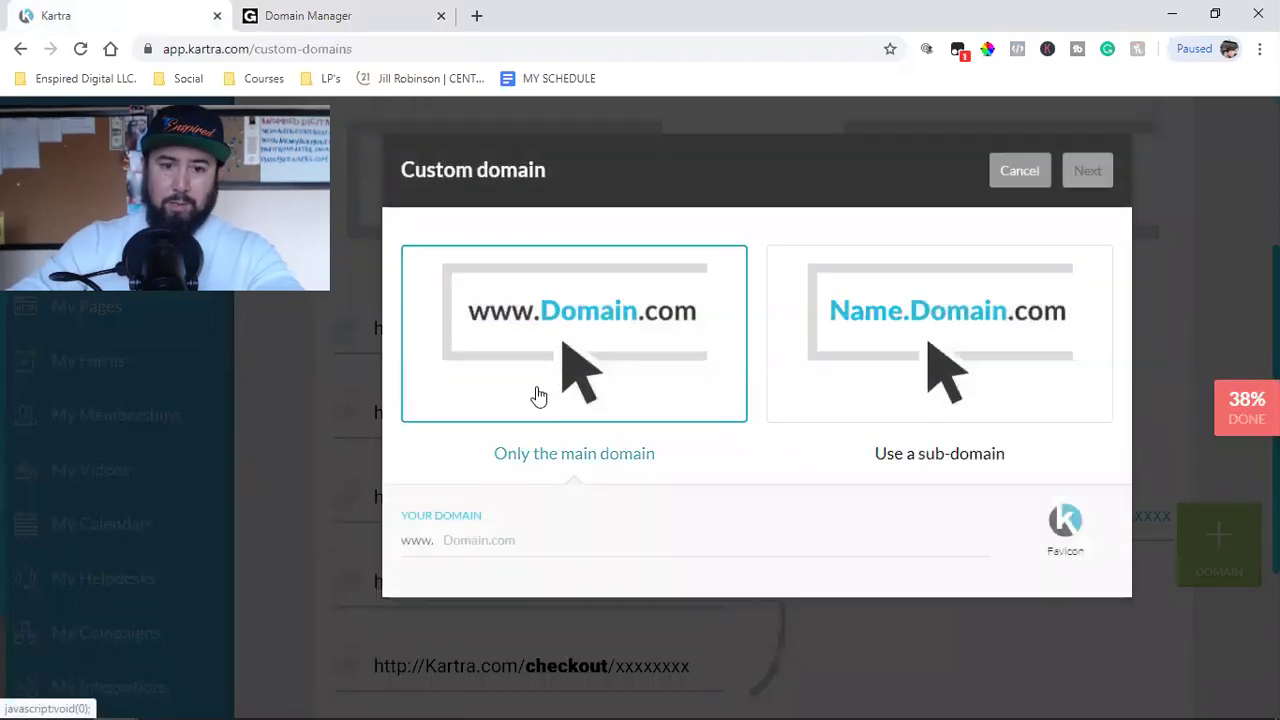
Step: Copy the .info domain name from its GoDaddy Domain Settings and enter it as the domain in Kartra's Custom domain dialog
{"action": "left_click", "coordinate": [334, 14]}
{"action": "scroll", "coordinate": [557, 541], "scroll_direction": "up", "scroll_amount": 5}
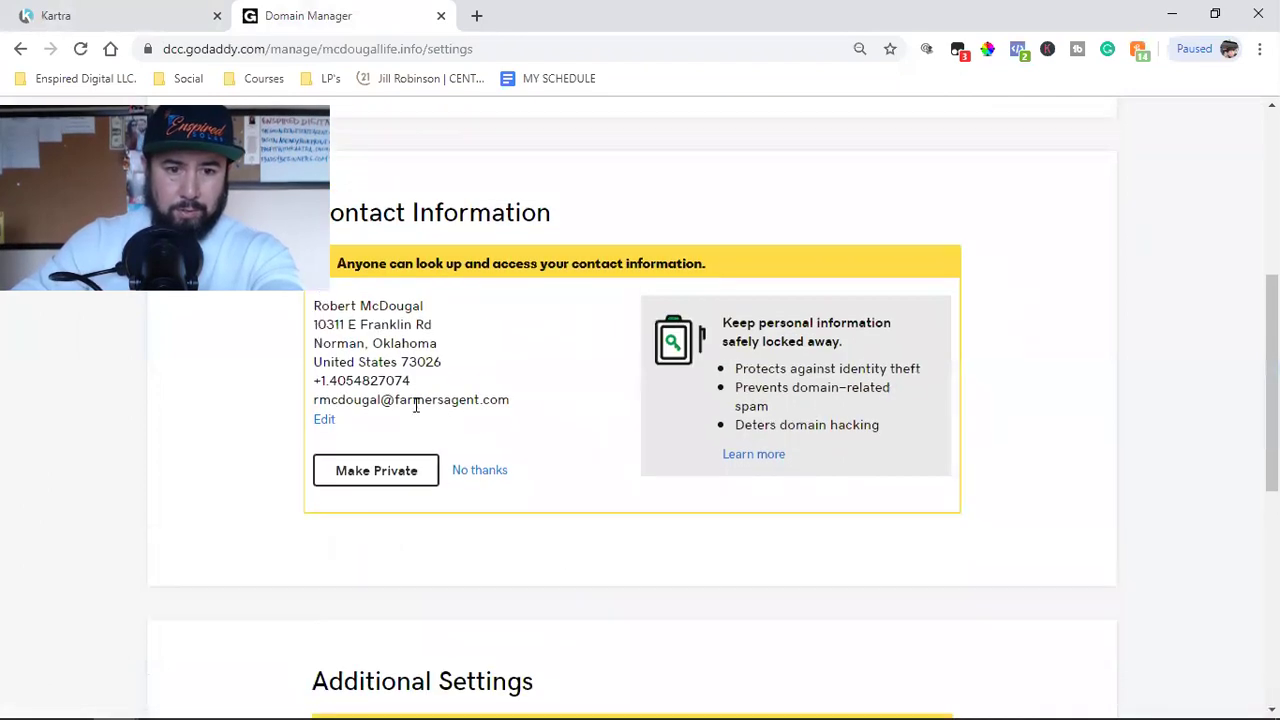
{"action": "scroll", "coordinate": [416, 405], "scroll_direction": "up", "scroll_amount": 5}
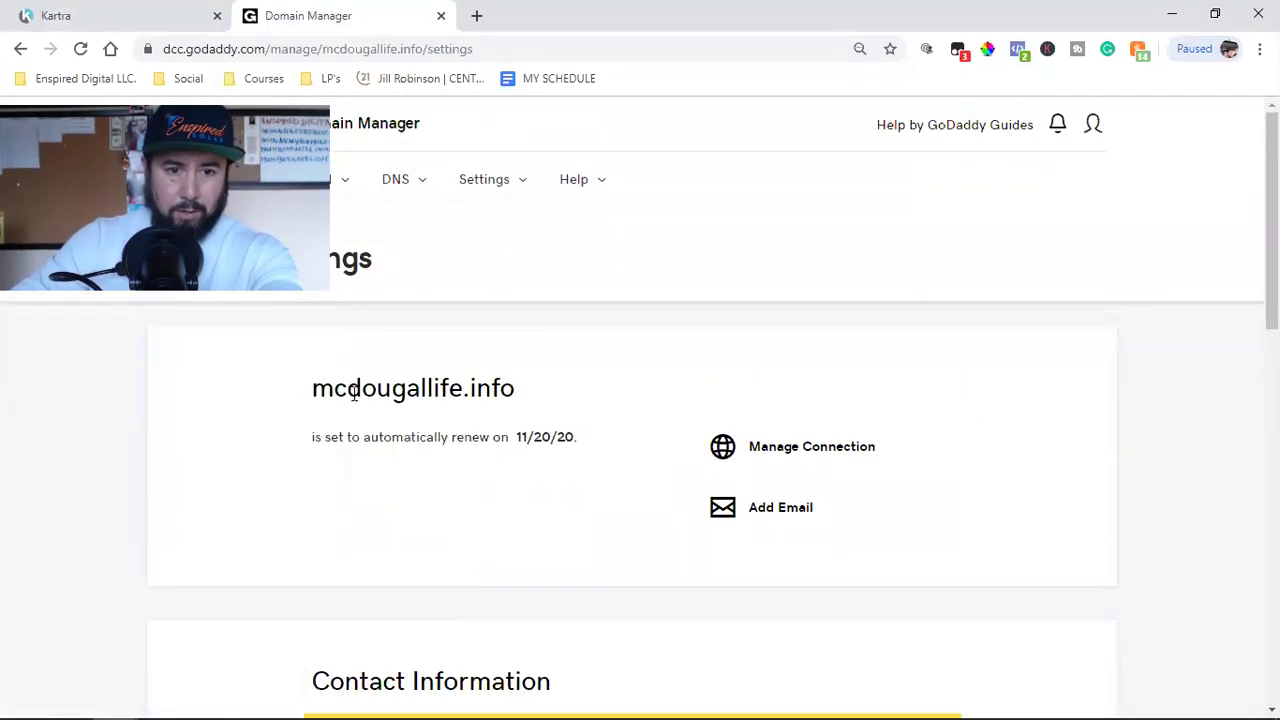
{"action": "double_click", "coordinate": [354, 390]}
{"action": "right_click", "coordinate": [354, 392]}
{"action": "left_click", "coordinate": [365, 407]}
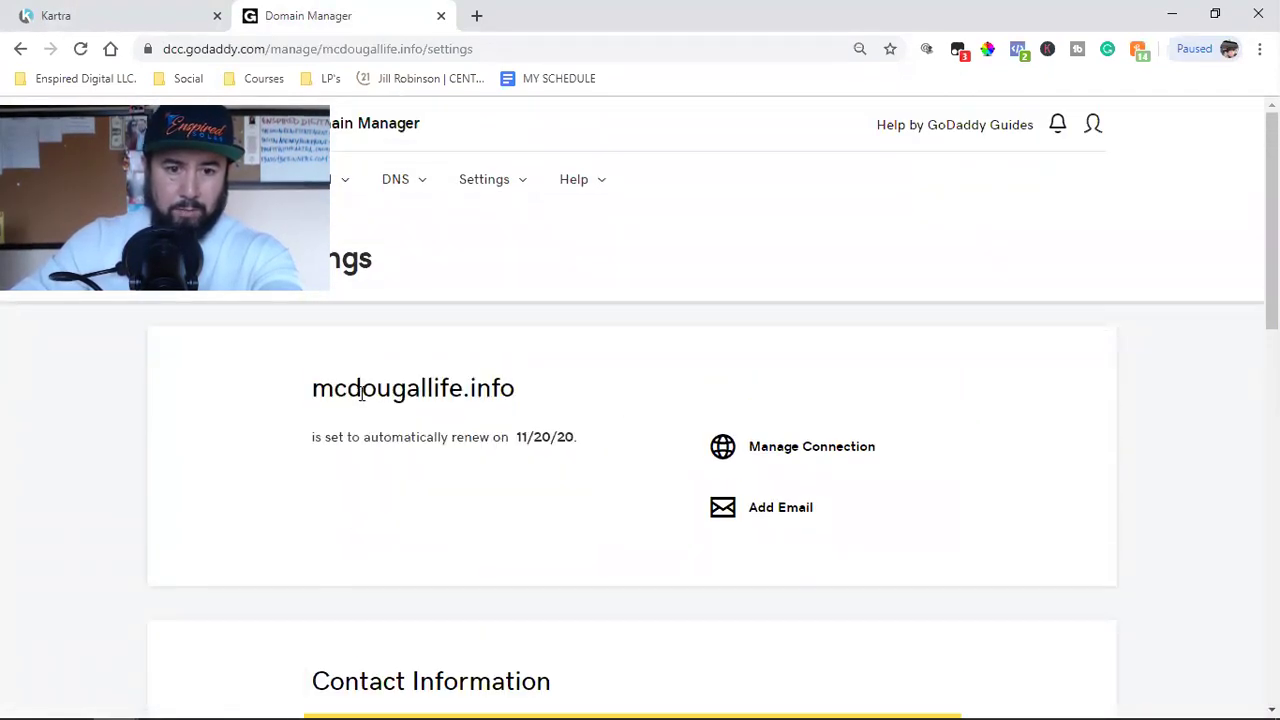
{"action": "double_click", "coordinate": [362, 392]}
{"action": "right_click", "coordinate": [363, 398]}
{"action": "left_click", "coordinate": [396, 414]}
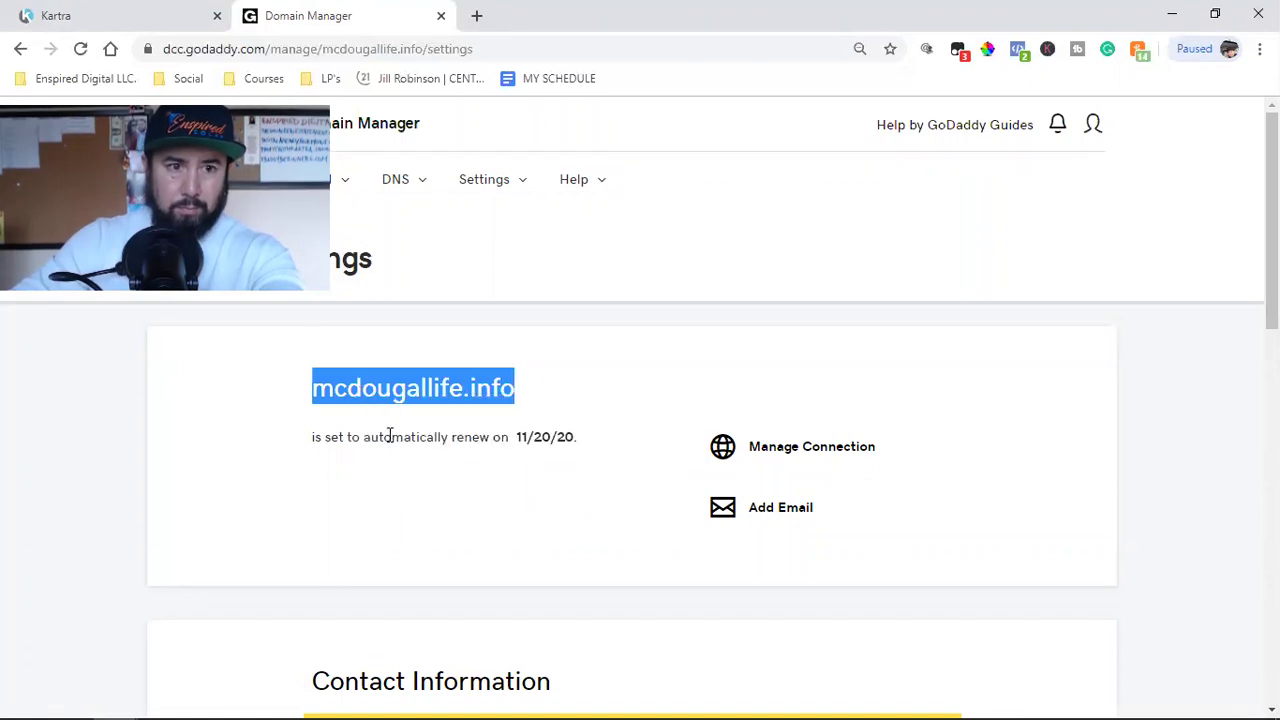
{"action": "left_click", "coordinate": [134, 14]}
{"action": "left_click", "coordinate": [490, 539]}
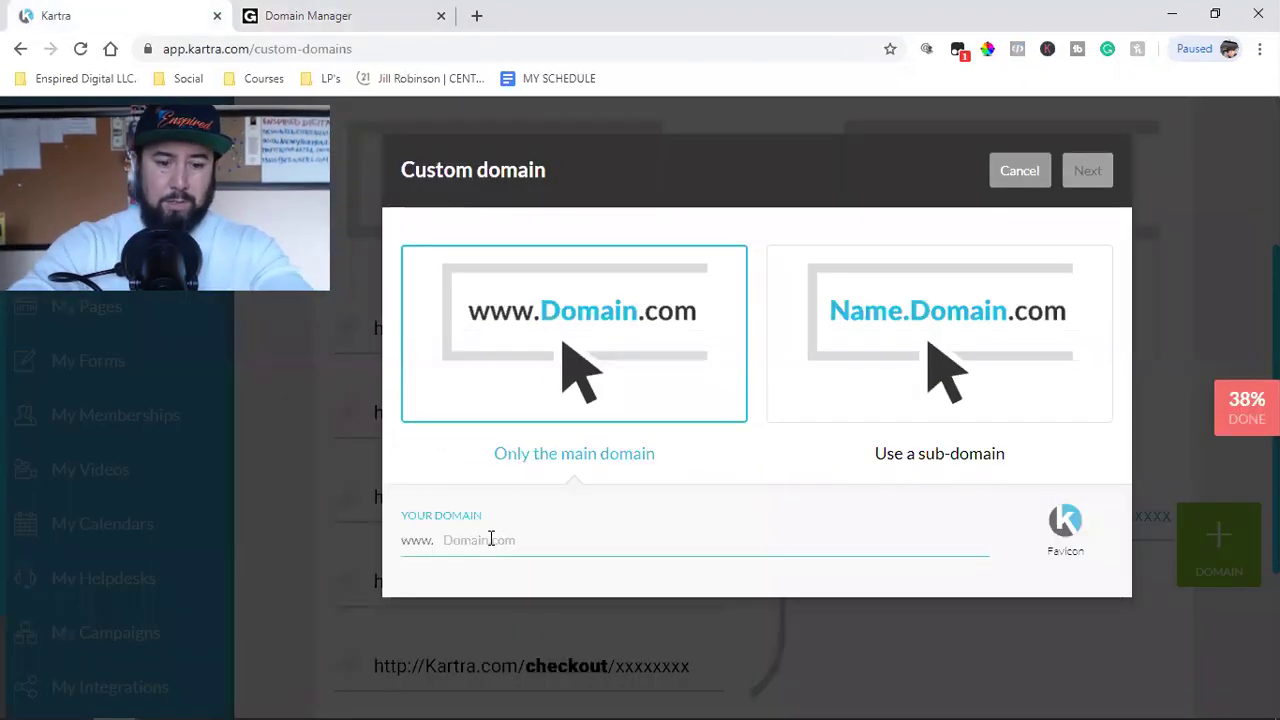
{"action": "key", "text": "ctrl+v"}
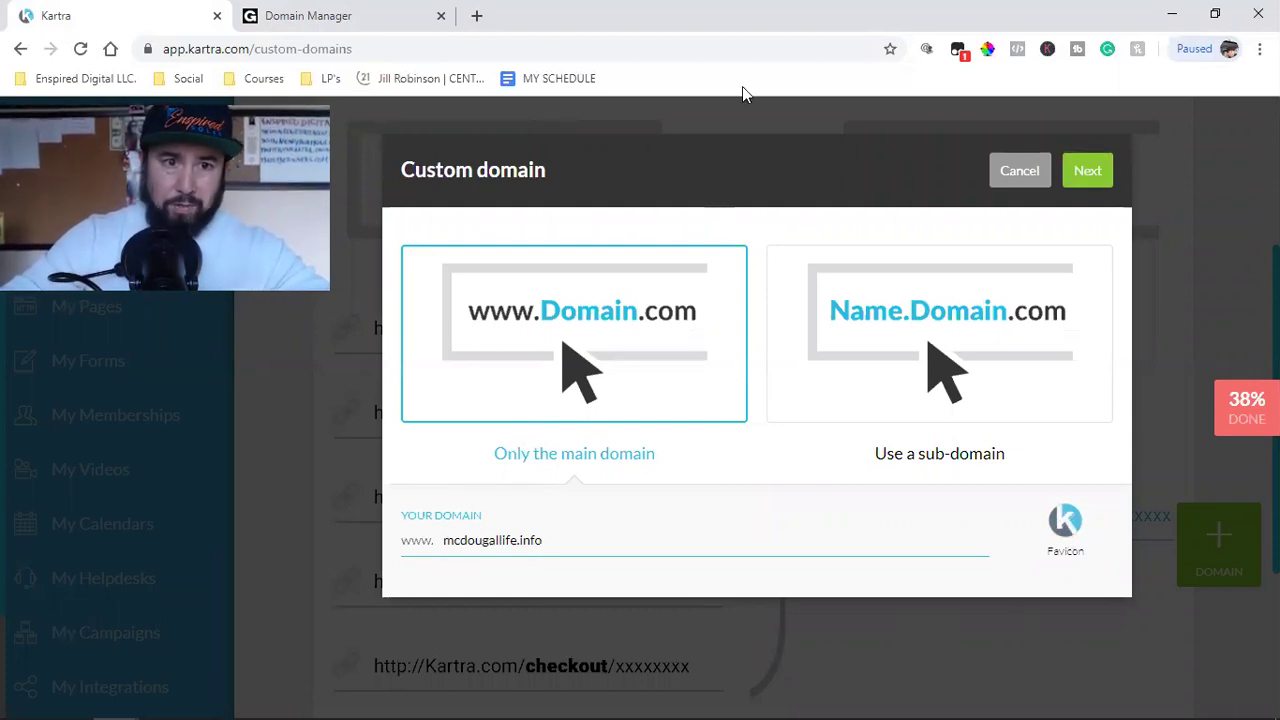
Step: Open the Enspired Digital Facebook page in a new browser tab to view its favicon, and return to Kartra
{"action": "left_click", "coordinate": [477, 16]}
{"action": "left_click", "coordinate": [429, 80]}
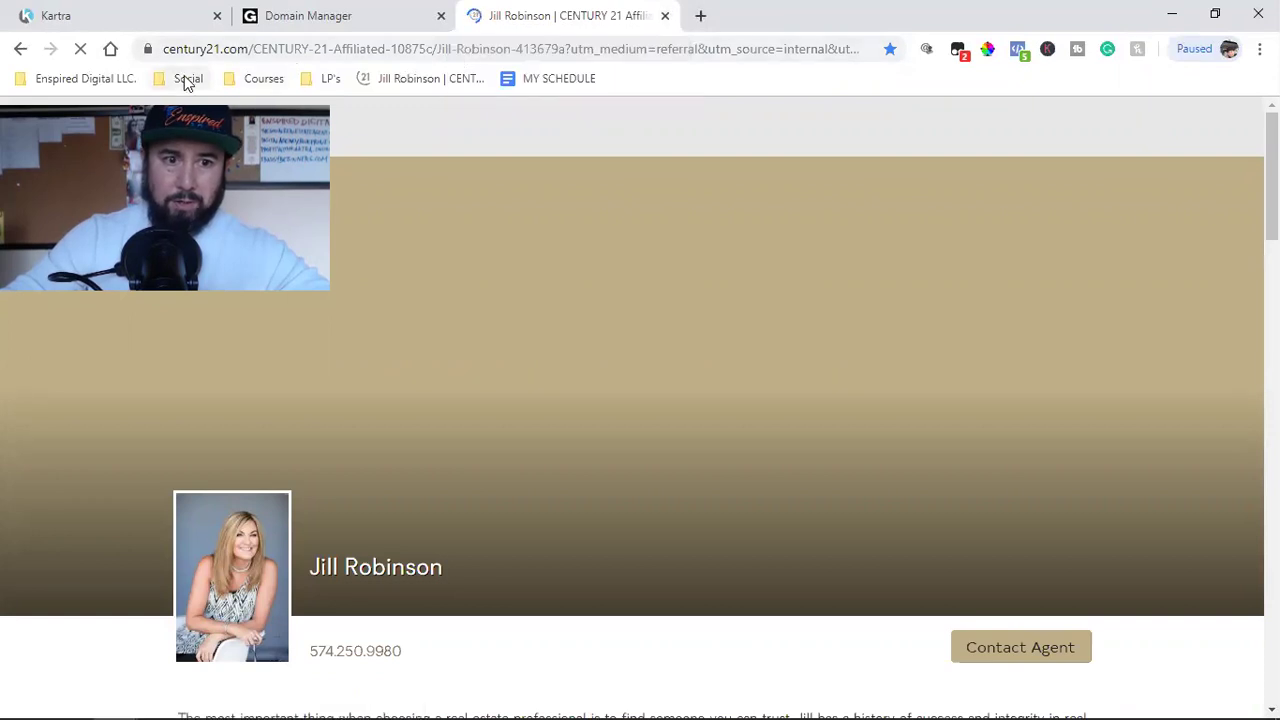
{"action": "left_click", "coordinate": [184, 75]}
{"action": "left_click", "coordinate": [380, 125]}
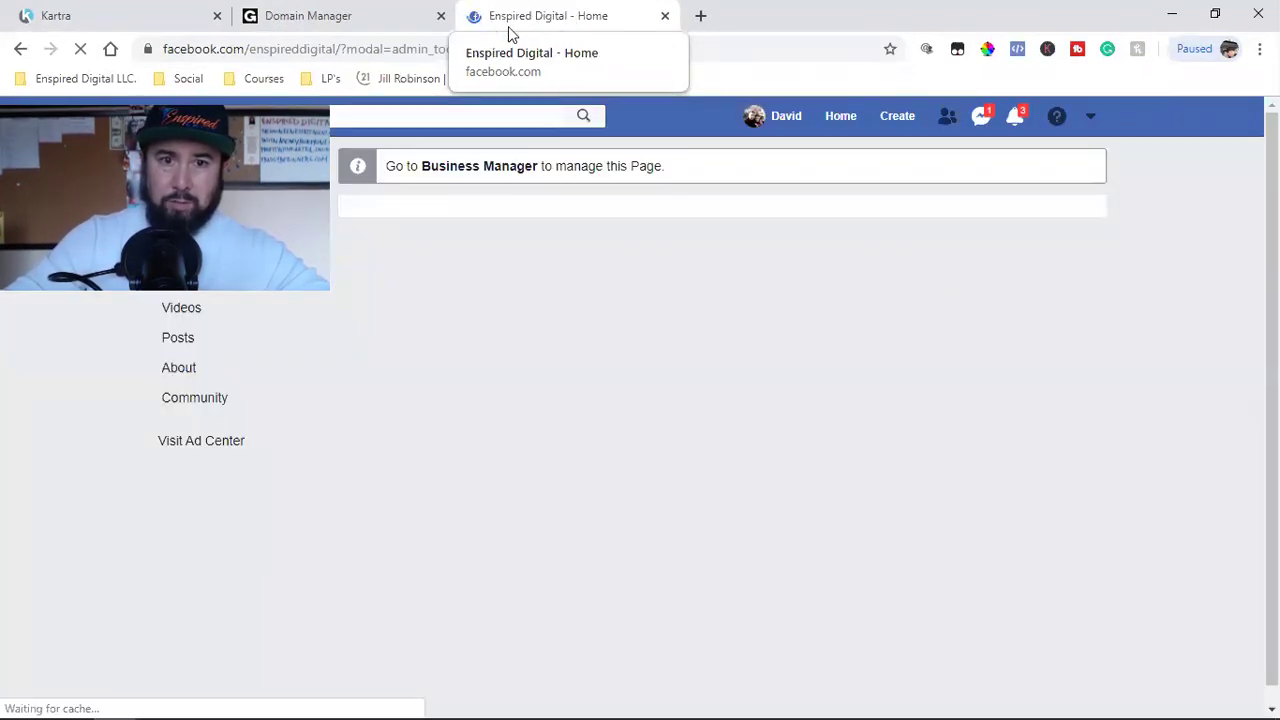
{"action": "left_click", "coordinate": [149, 22]}
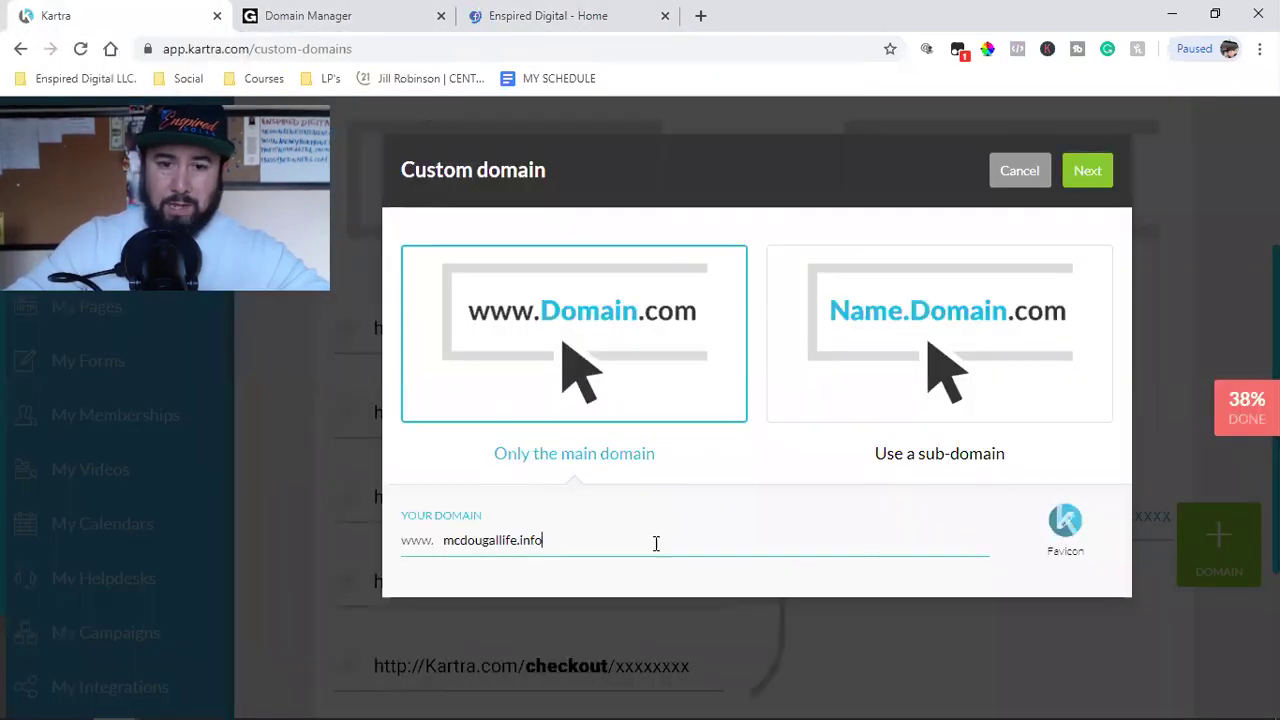
Step: Continue to the custom domain linking instructions and copy the kartra.com address that the CNAME record must point to
{"action": "left_click", "coordinate": [1087, 173]}
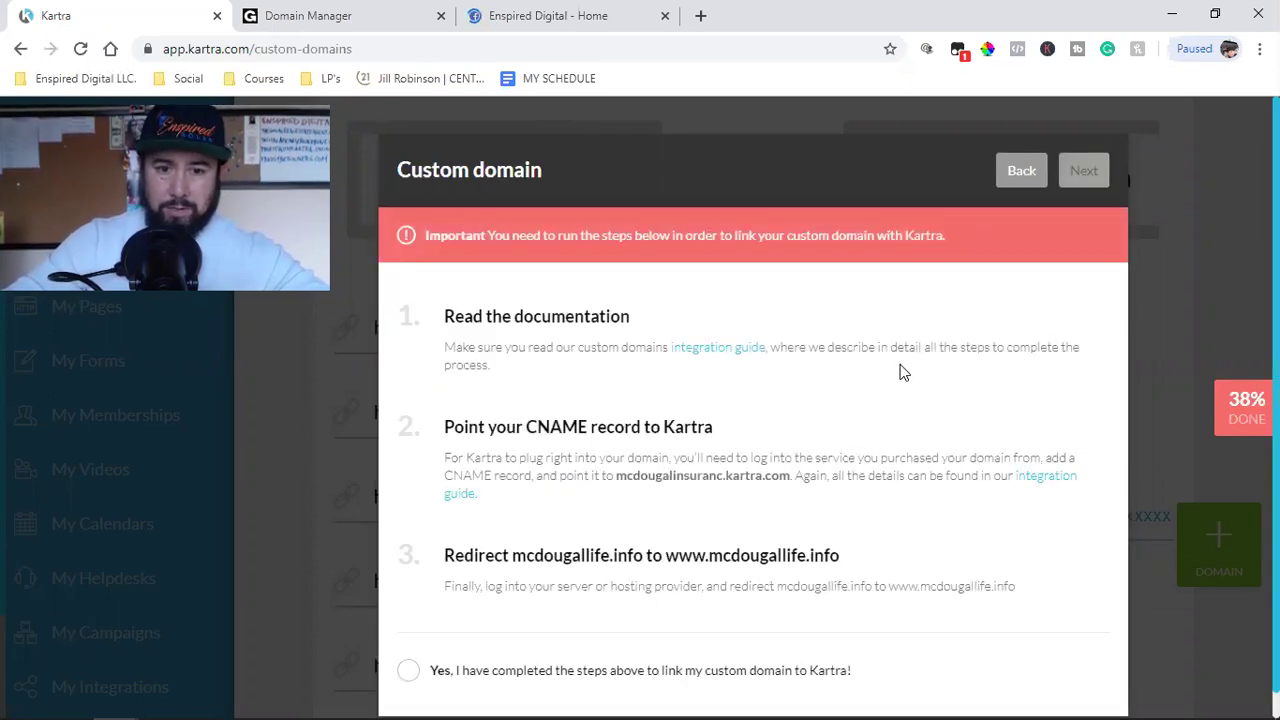
{"action": "triple_click", "coordinate": [601, 432]}
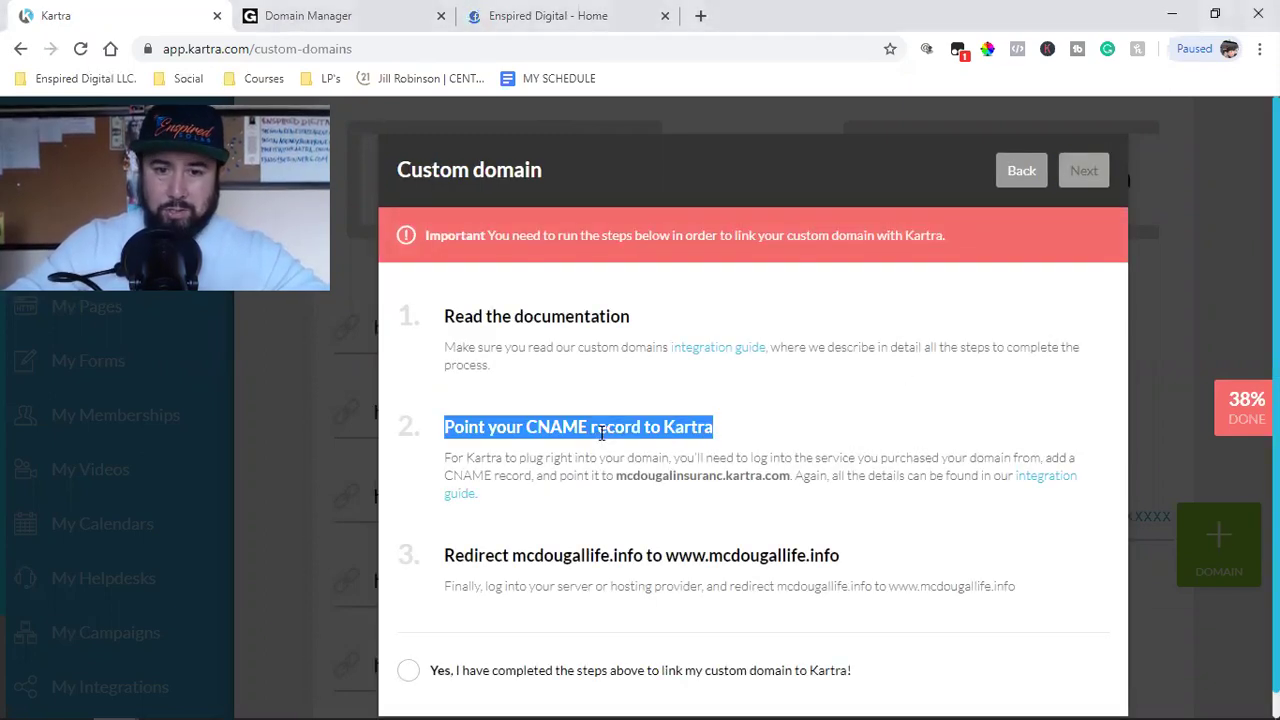
{"action": "left_click", "coordinate": [618, 478]}
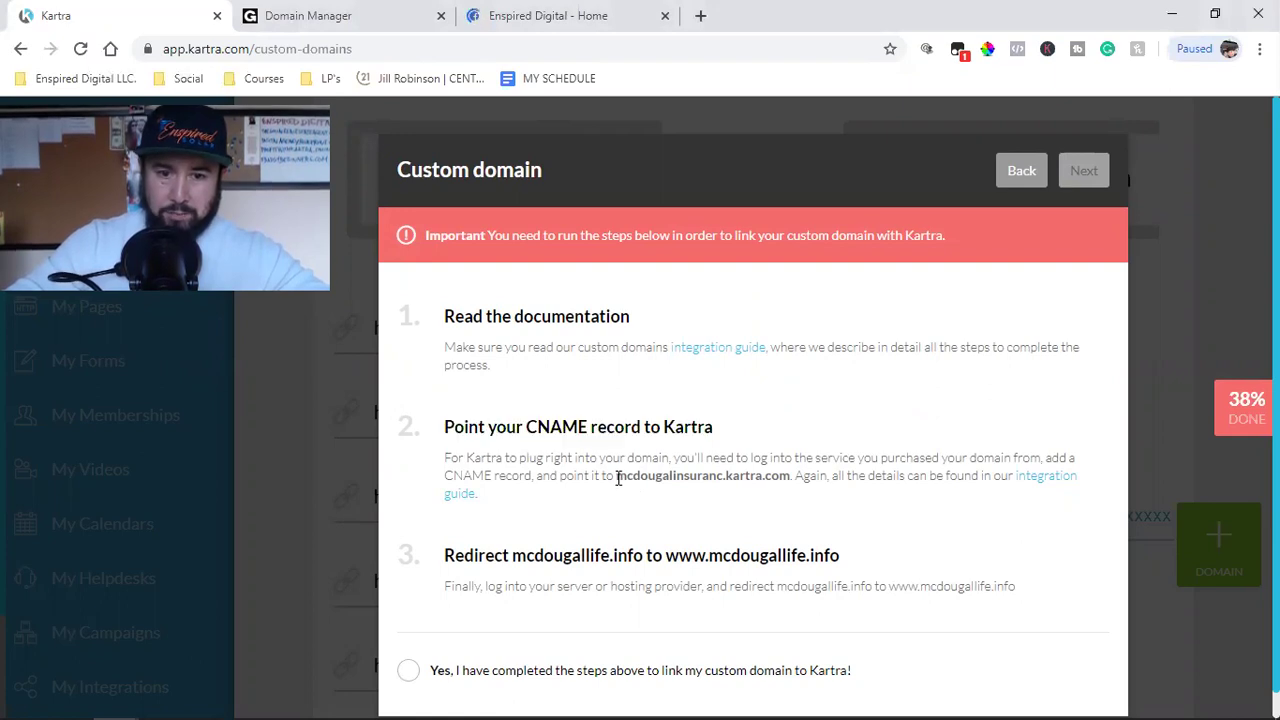
{"action": "left_click_drag", "start_coordinate": [661, 477], "coordinate": [785, 480]}
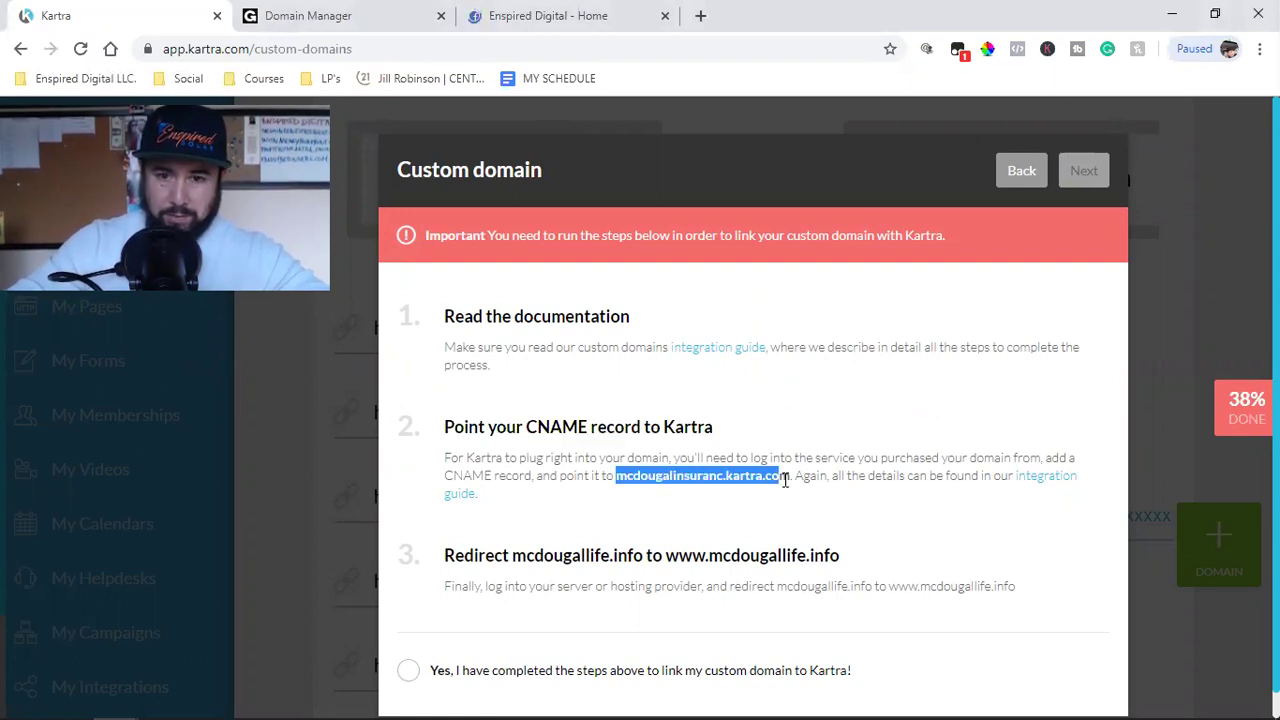
{"action": "right_click", "coordinate": [746, 474]}
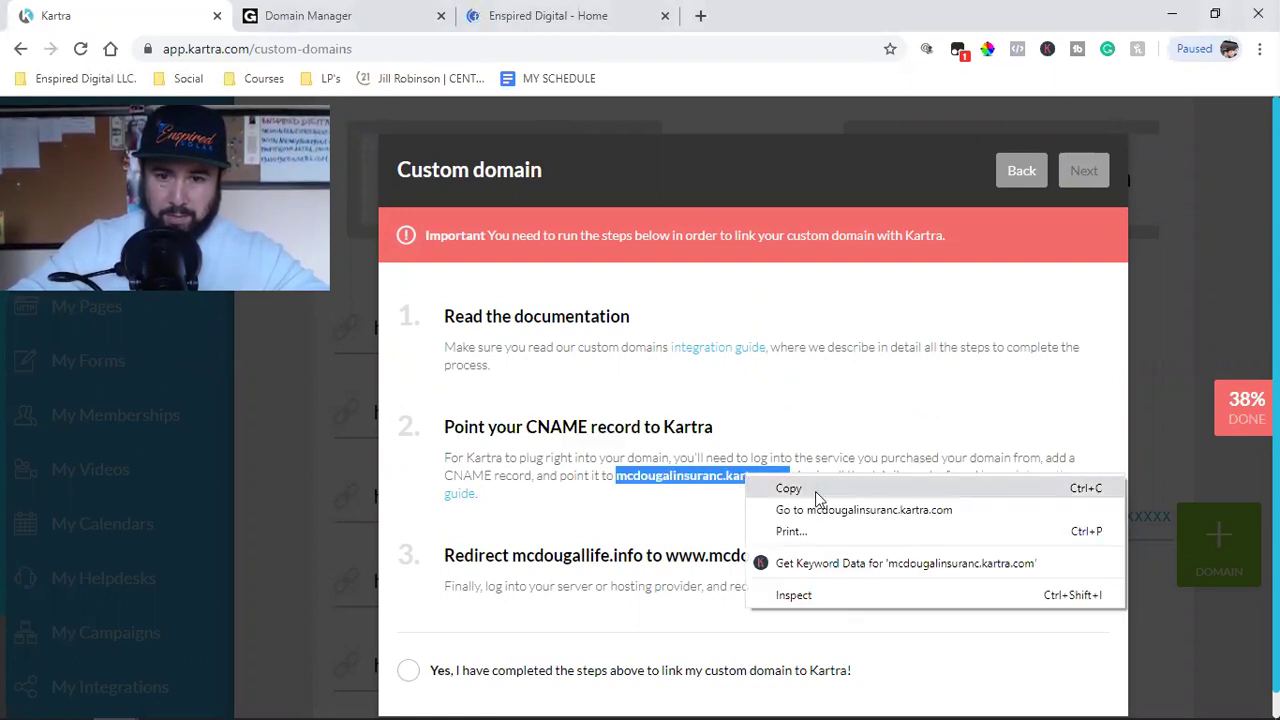
{"action": "left_click", "coordinate": [816, 490]}
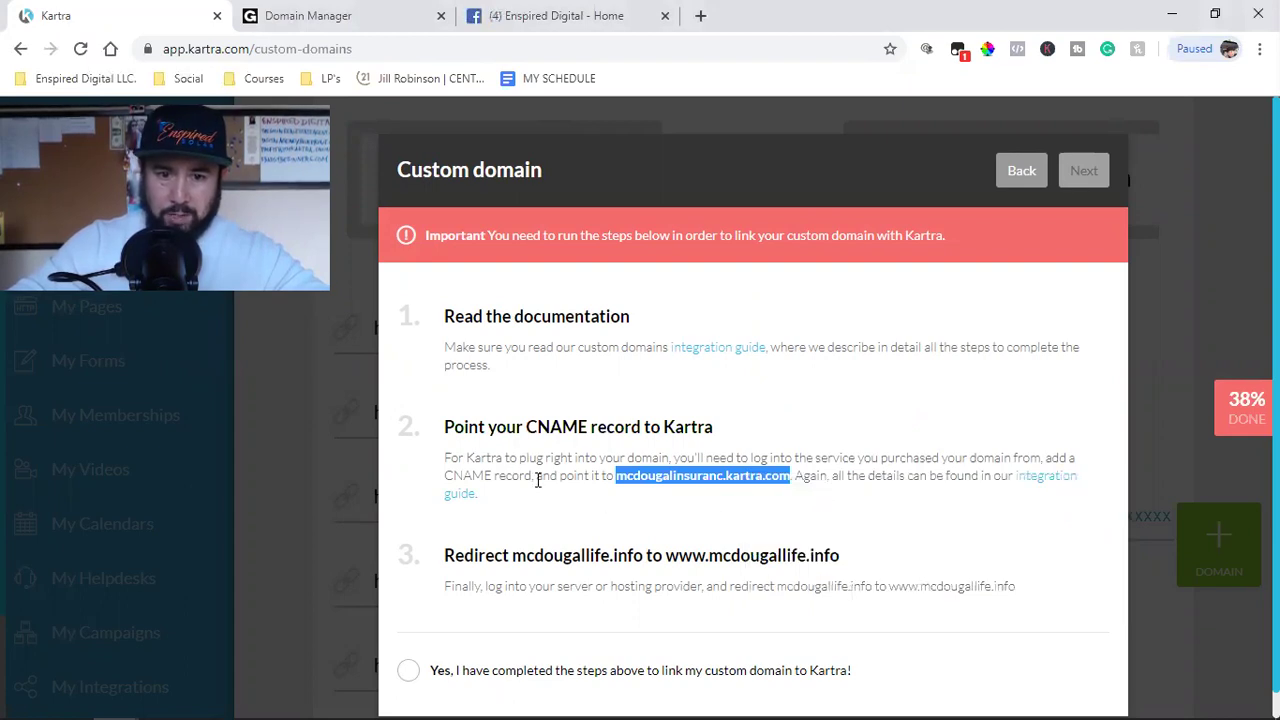
{"action": "left_click", "coordinate": [571, 480]}
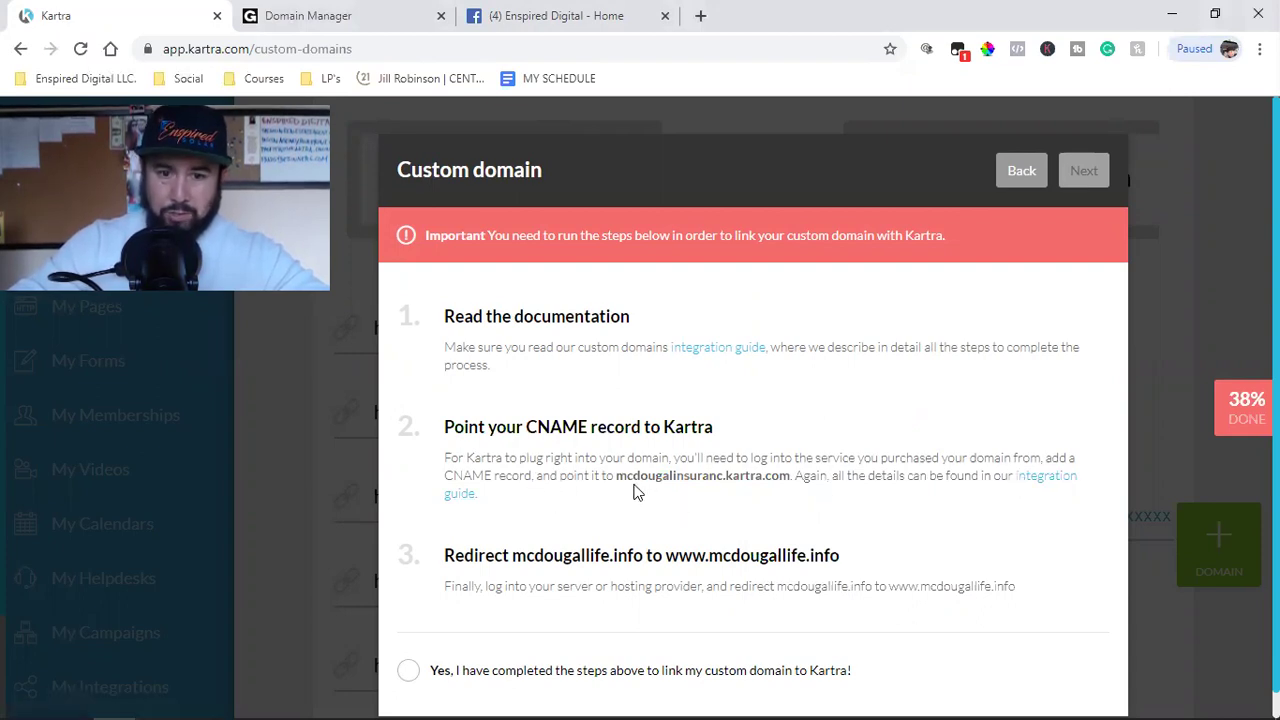
Step: Switch to the GoDaddy Domain Manager and open DNS management for the .info domain
{"action": "left_click", "coordinate": [342, 12]}
{"action": "left_click", "coordinate": [445, 507]}
{"action": "scroll", "coordinate": [446, 509], "scroll_direction": "down", "scroll_amount": 5}
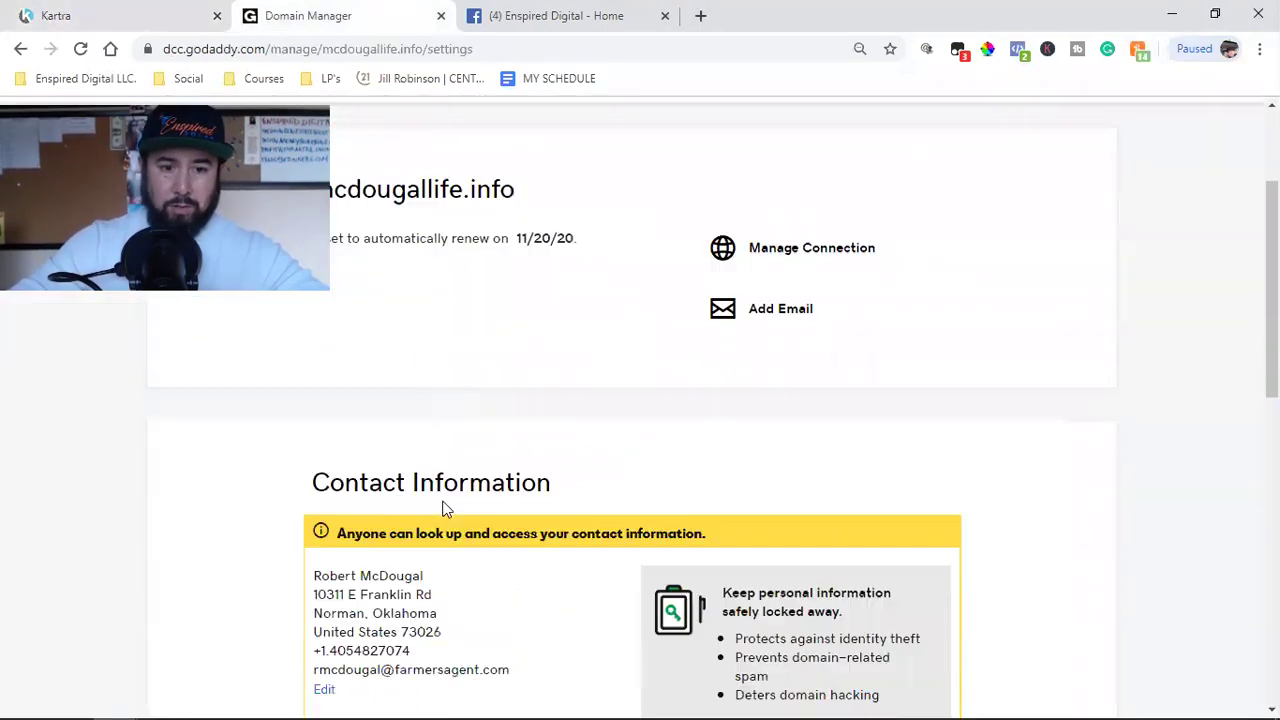
{"action": "scroll", "coordinate": [446, 509], "scroll_direction": "down", "scroll_amount": 4}
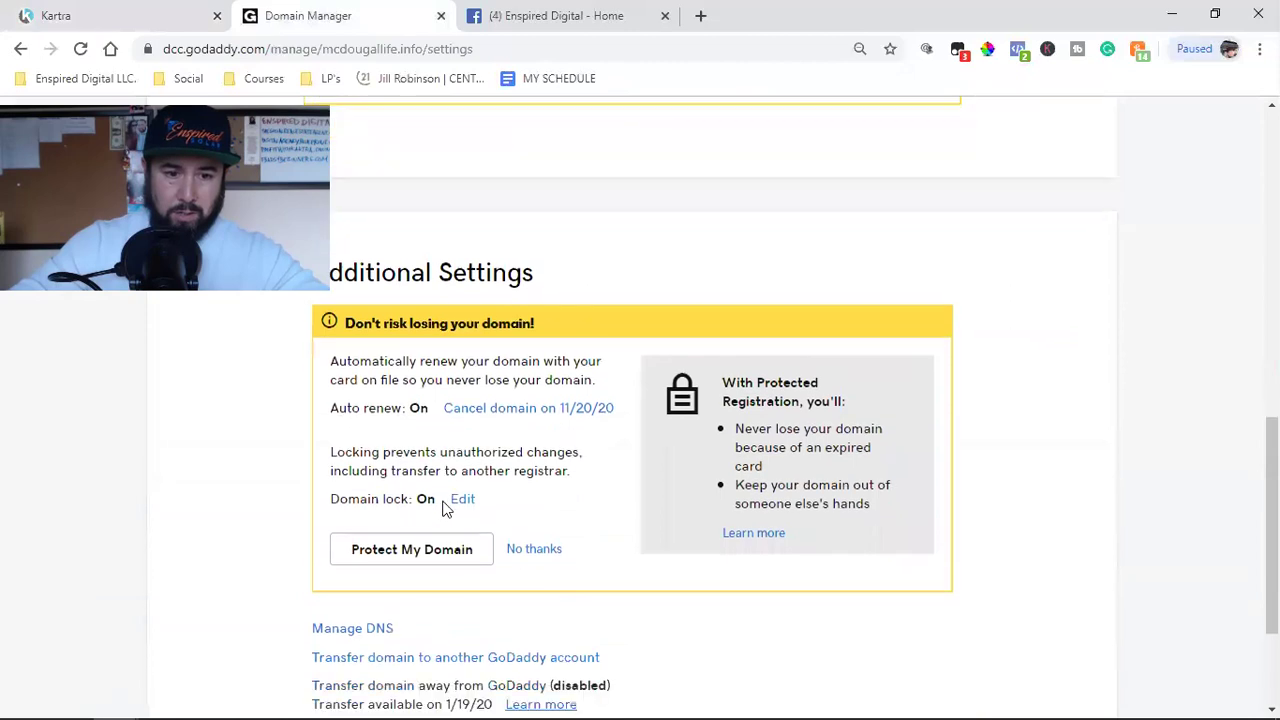
{"action": "left_click", "coordinate": [335, 477]}
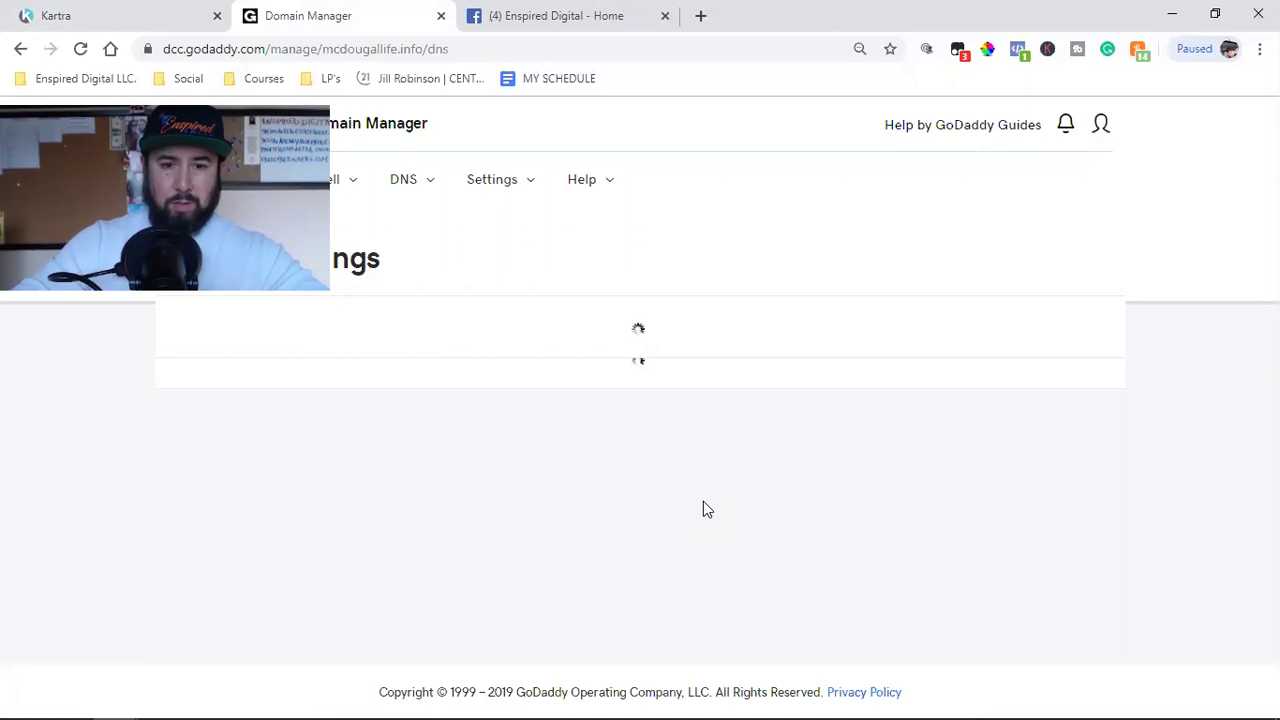
Step: Recheck Kartra's custom domain linking instructions, and return to GoDaddy's DNS management to look over the existing records
{"action": "left_click", "coordinate": [157, 12]}
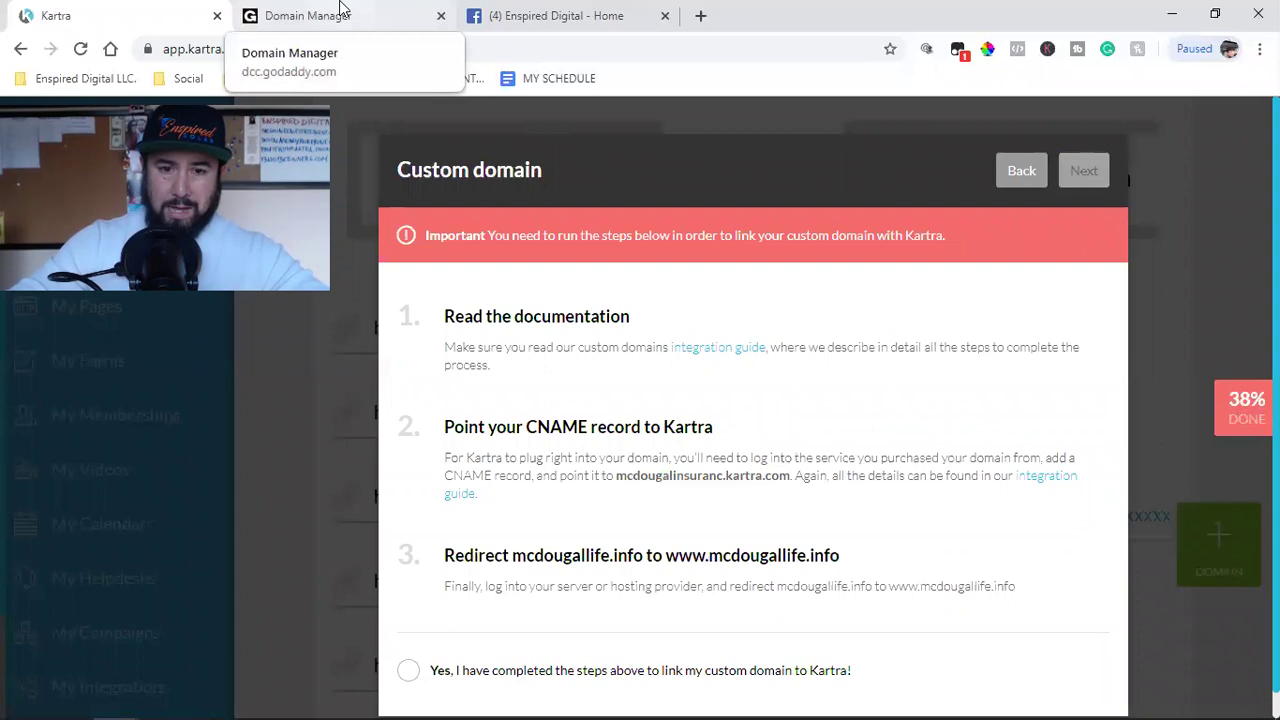
{"action": "left_click", "coordinate": [340, 12]}
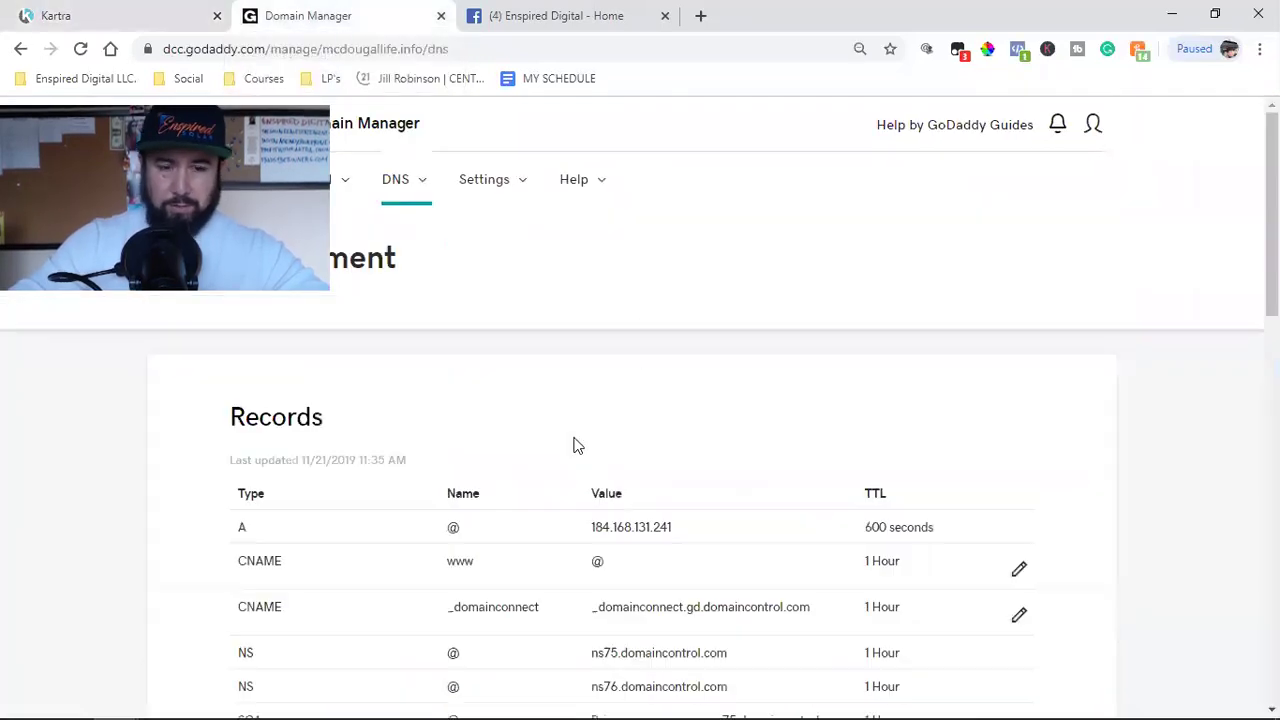
{"action": "scroll", "coordinate": [573, 445], "scroll_direction": "down", "scroll_amount": 1}
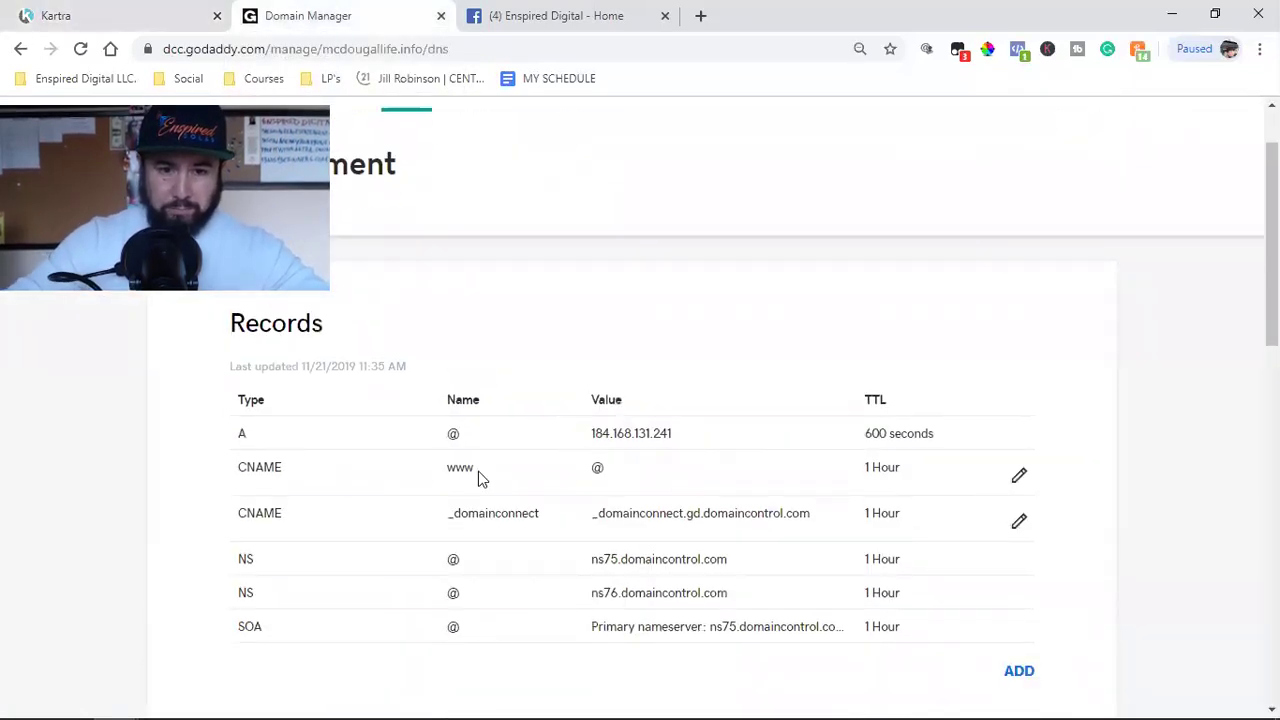
{"action": "scroll", "coordinate": [565, 528], "scroll_direction": "down", "scroll_amount": 1}
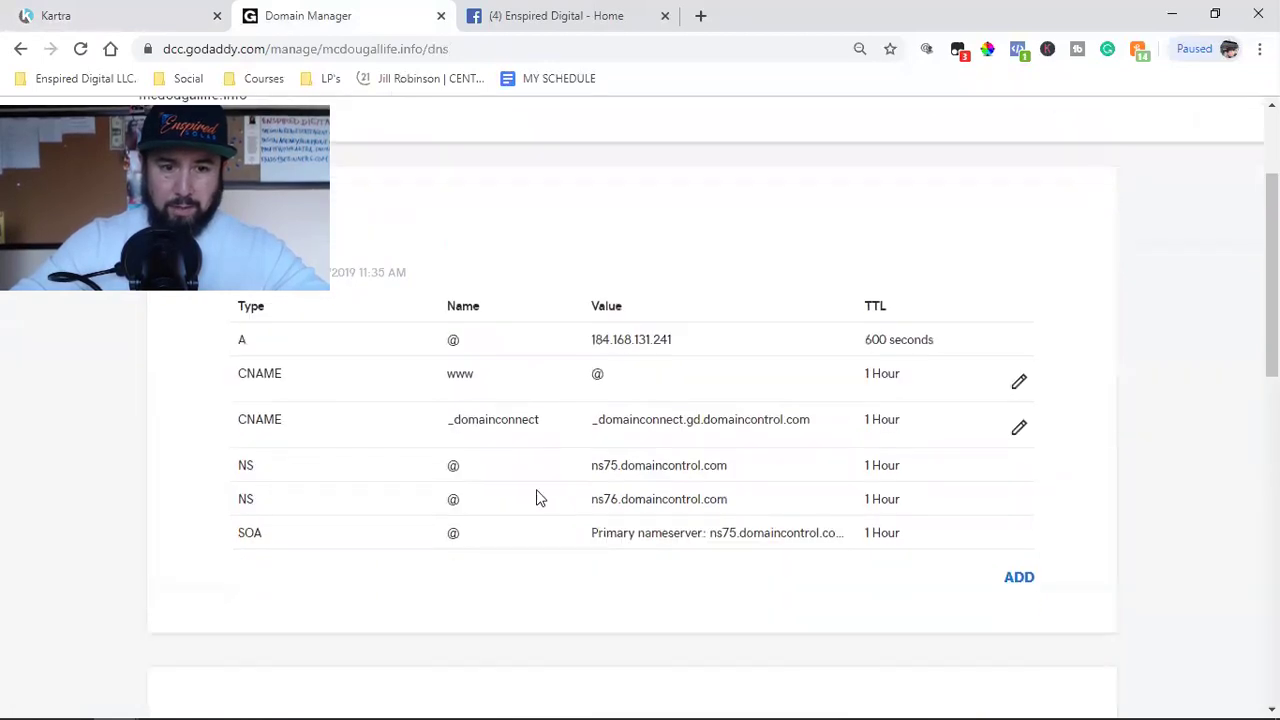
Step: Start a new CNAME record in the .info domain's DNS records
{"action": "left_click", "coordinate": [1020, 584]}
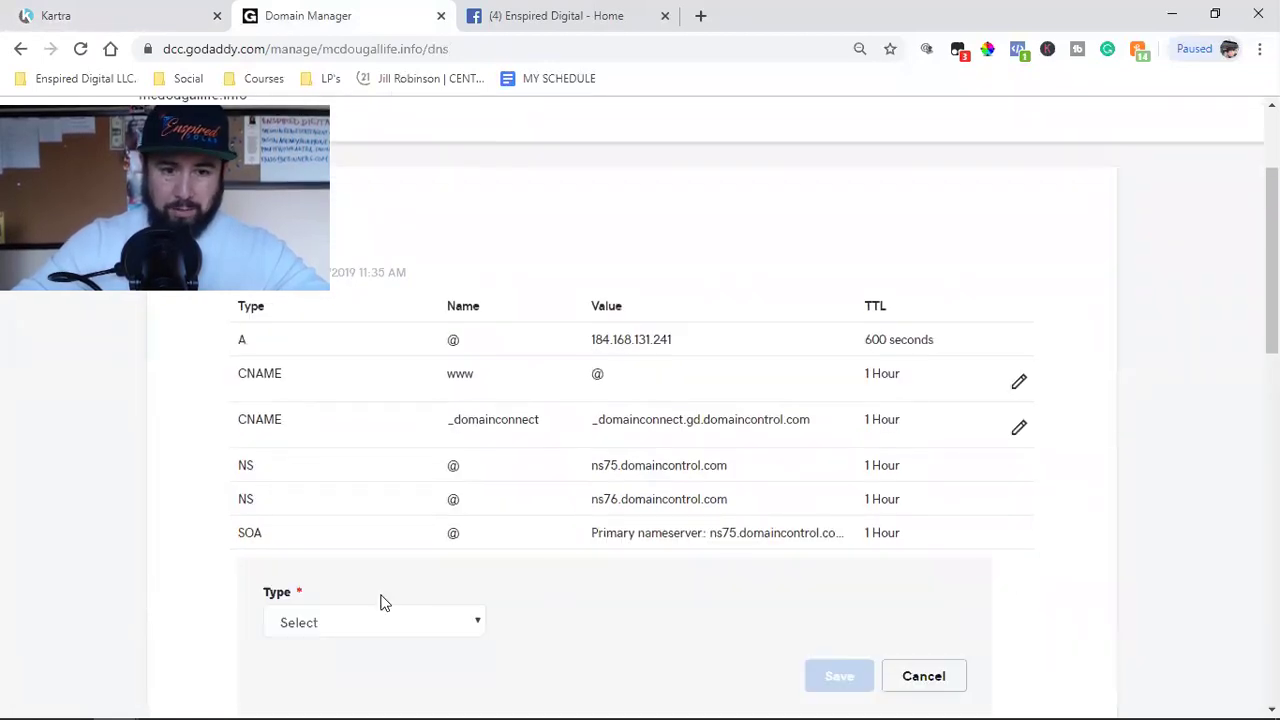
{"action": "scroll", "coordinate": [360, 605], "scroll_direction": "down", "scroll_amount": 1}
{"action": "left_click", "coordinate": [342, 540]}
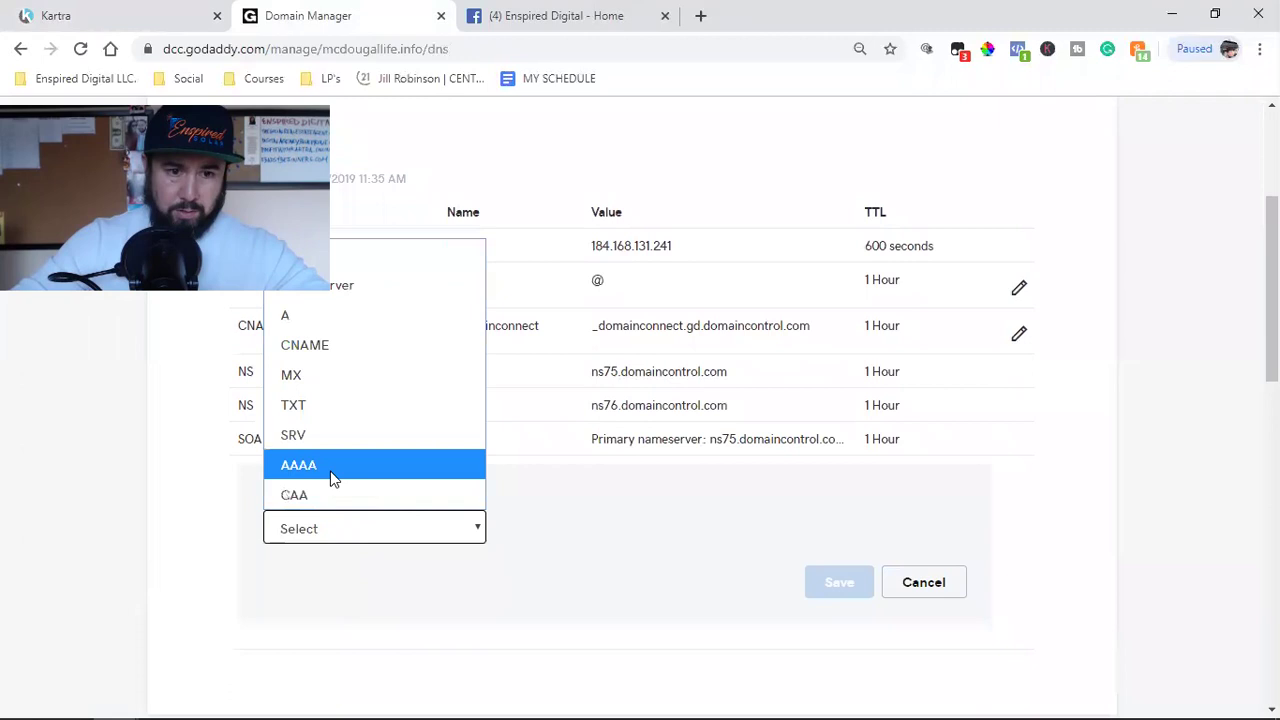
{"action": "left_click", "coordinate": [340, 350]}
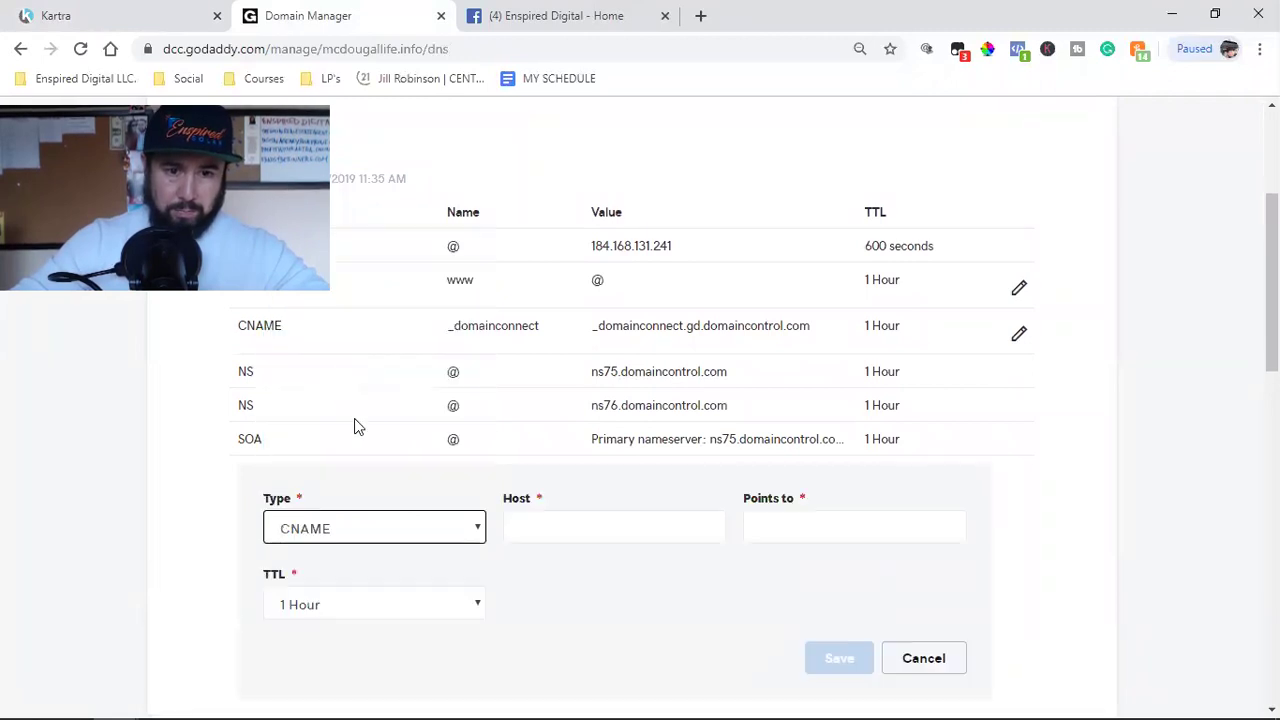
{"action": "scroll", "coordinate": [569, 541], "scroll_direction": "up", "scroll_amount": 1}
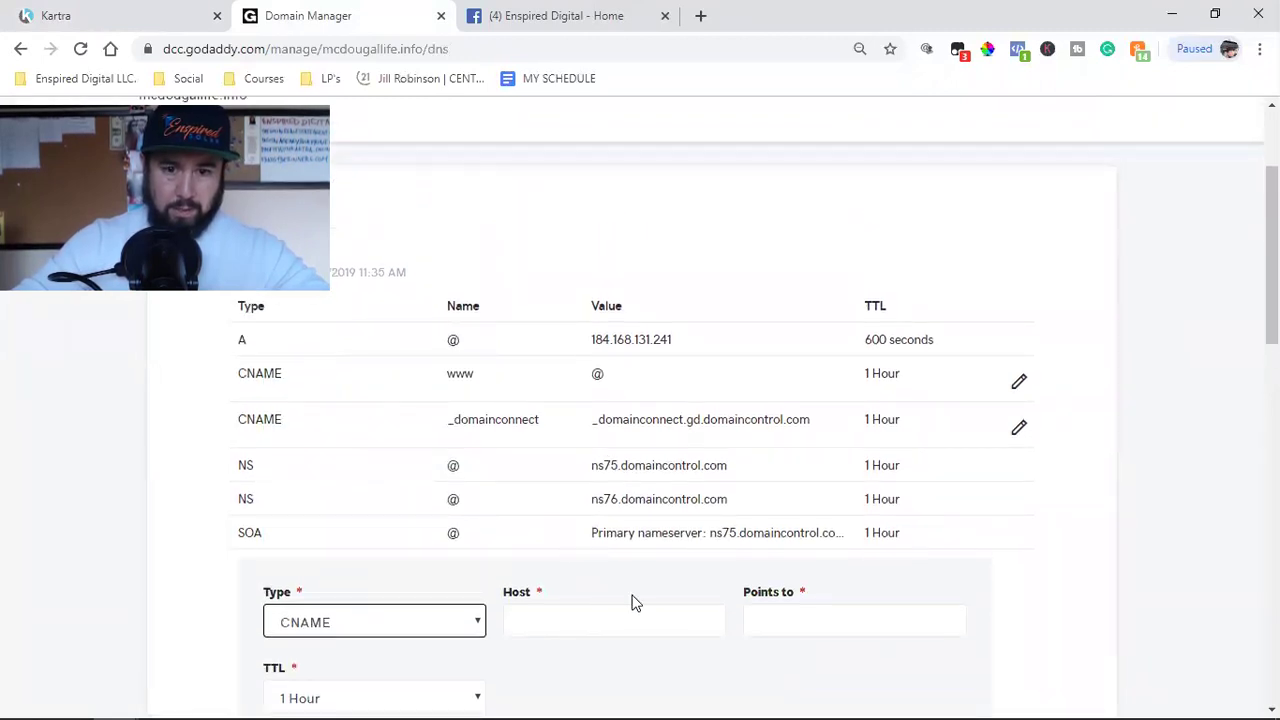
{"action": "scroll", "coordinate": [632, 603], "scroll_direction": "down", "scroll_amount": 1}
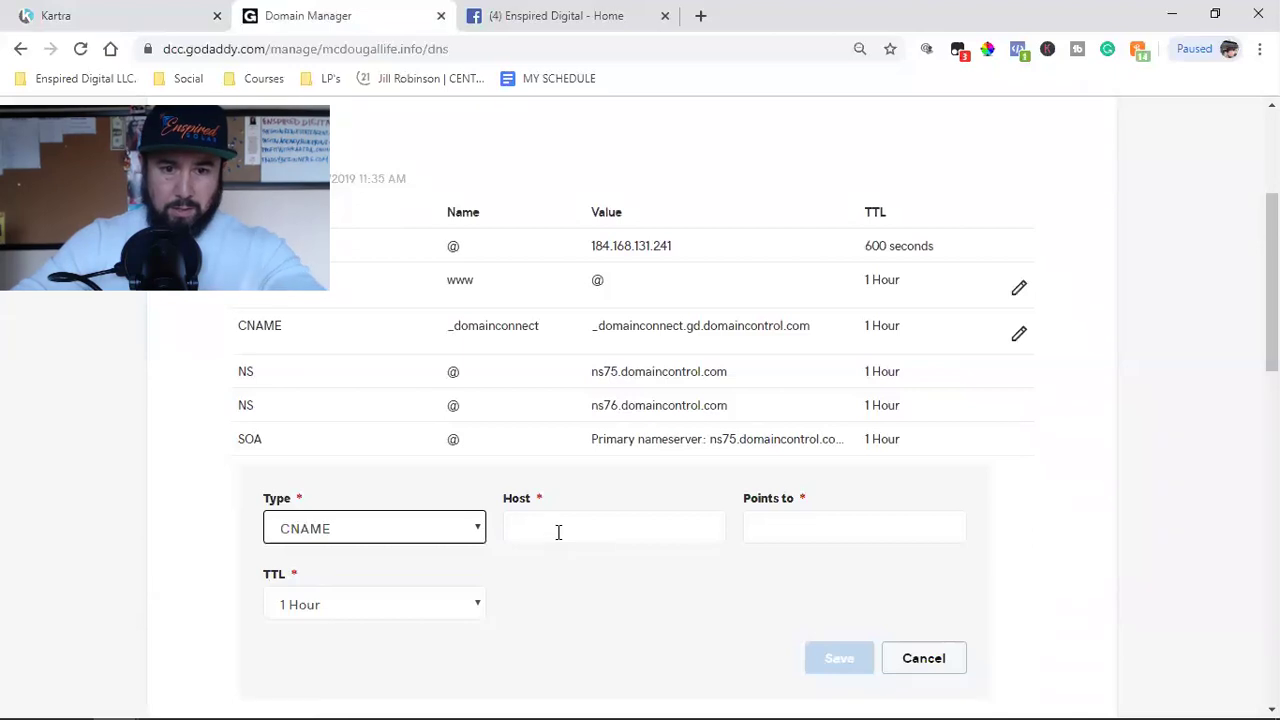
{"action": "scroll", "coordinate": [558, 532], "scroll_direction": "up", "scroll_amount": 2}
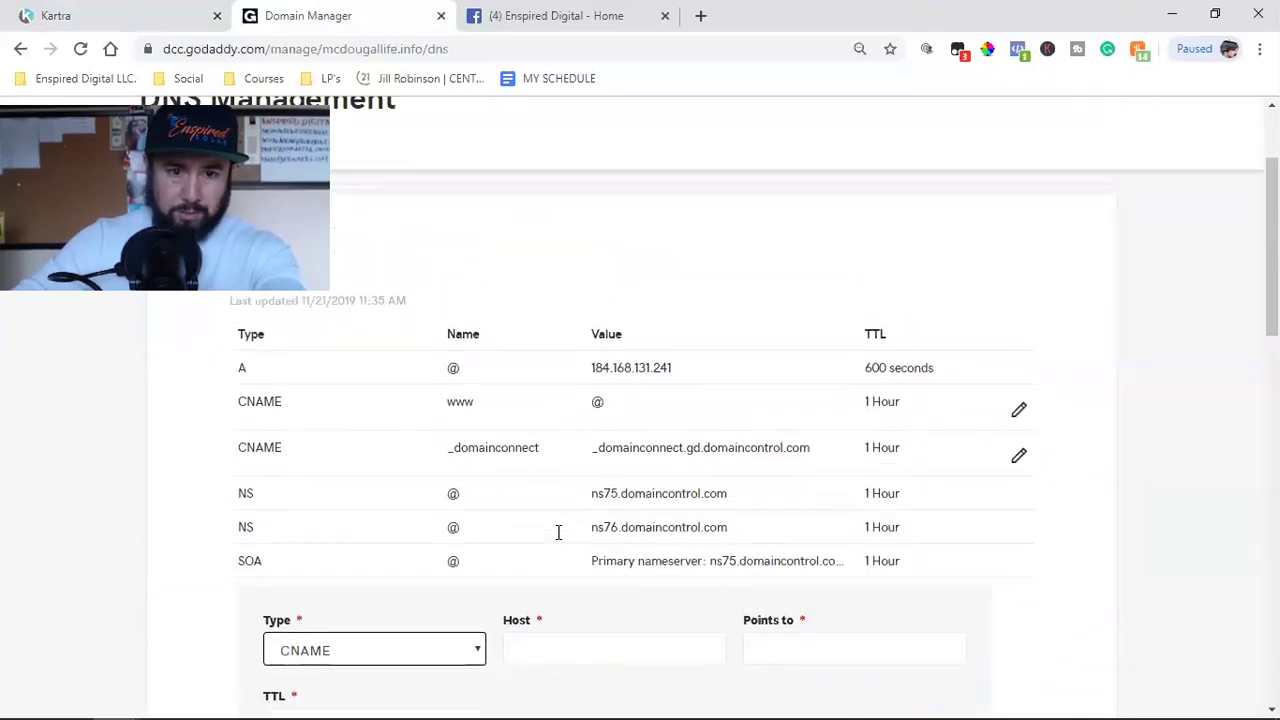
{"action": "scroll", "coordinate": [557, 531], "scroll_direction": "down", "scroll_amount": 1}
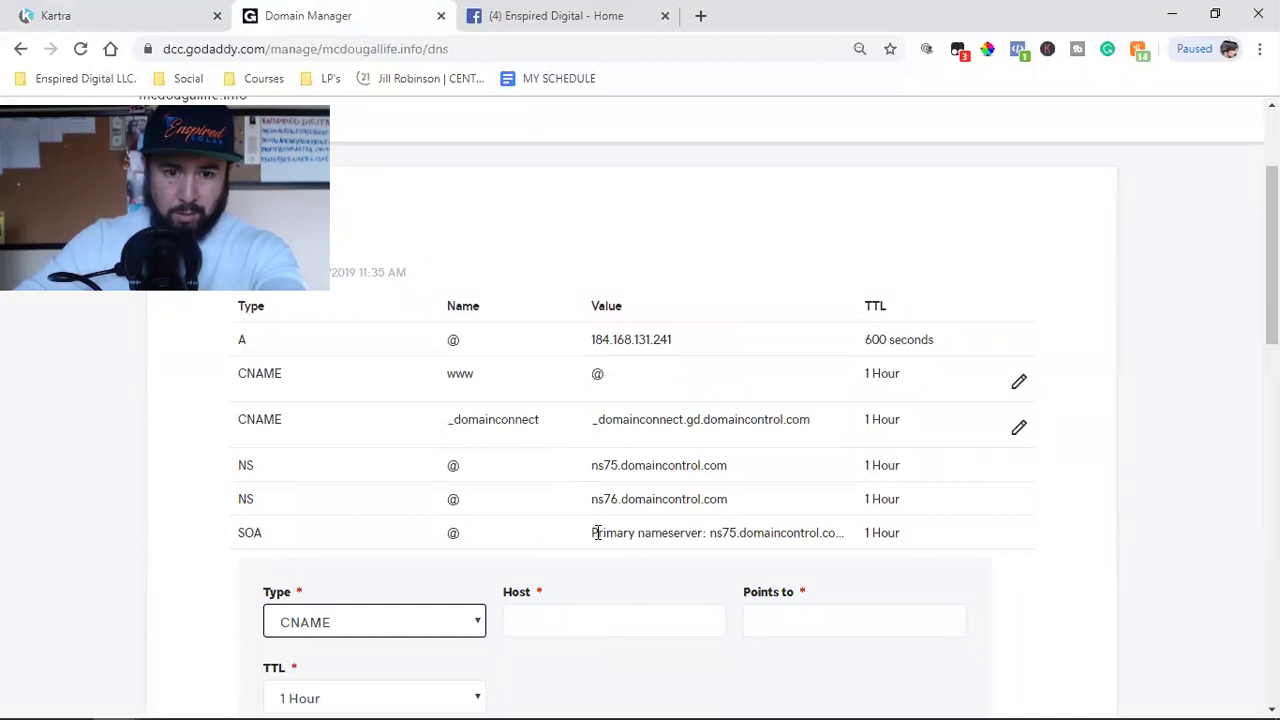
{"action": "scroll", "coordinate": [600, 579], "scroll_direction": "down", "scroll_amount": 1}
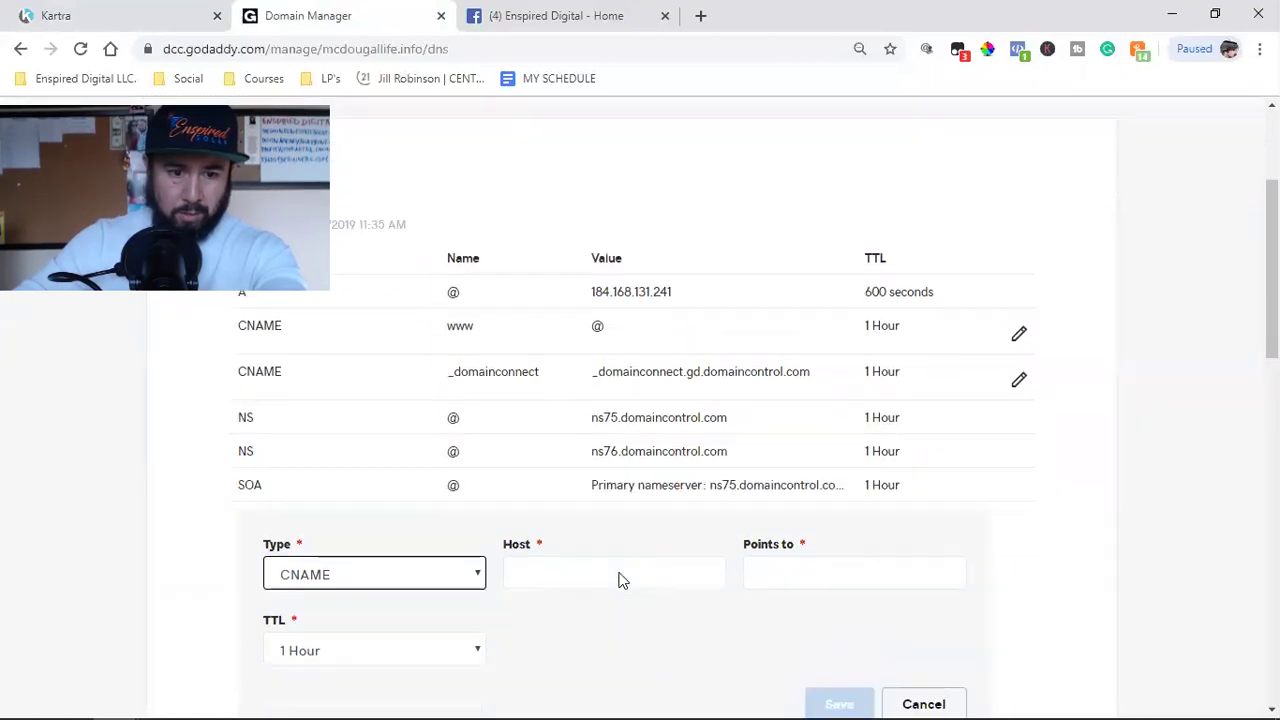
Step: Try to save the new CNAME record with host @ pointing to the copied kartra.com address
{"action": "left_click", "coordinate": [539, 540]}
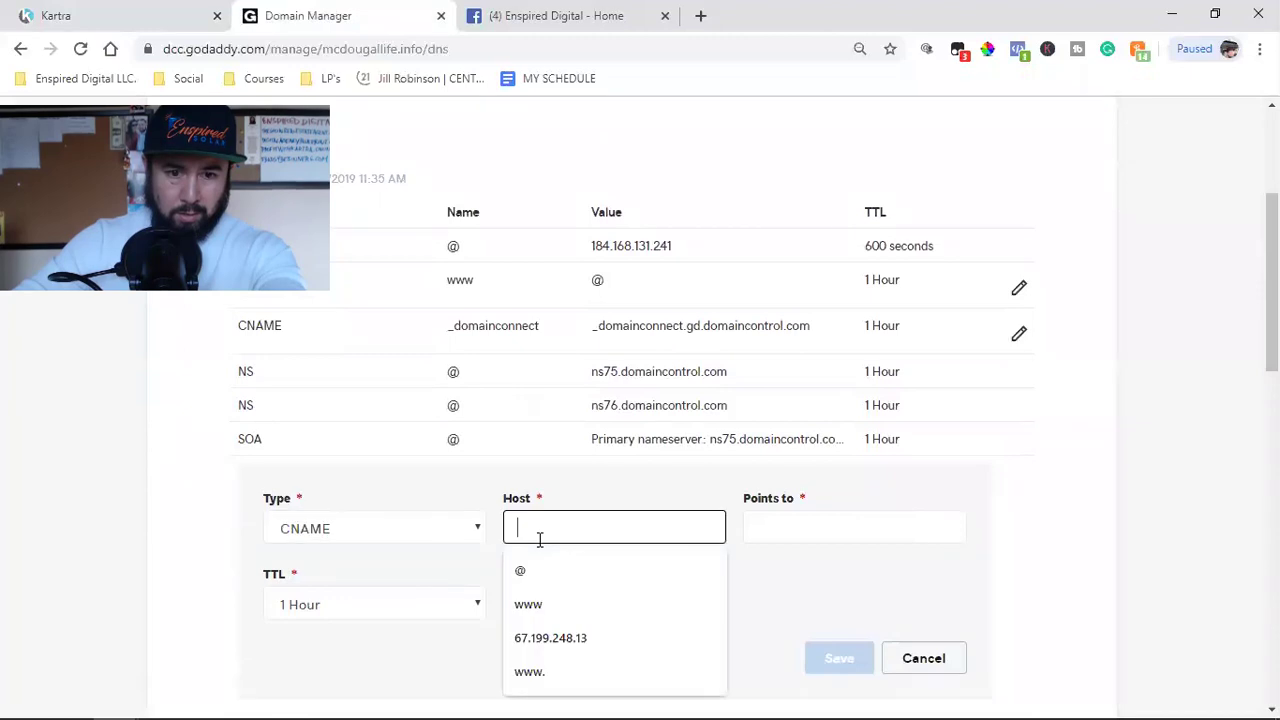
{"action": "left_click", "coordinate": [531, 568]}
{"action": "left_click", "coordinate": [795, 540]}
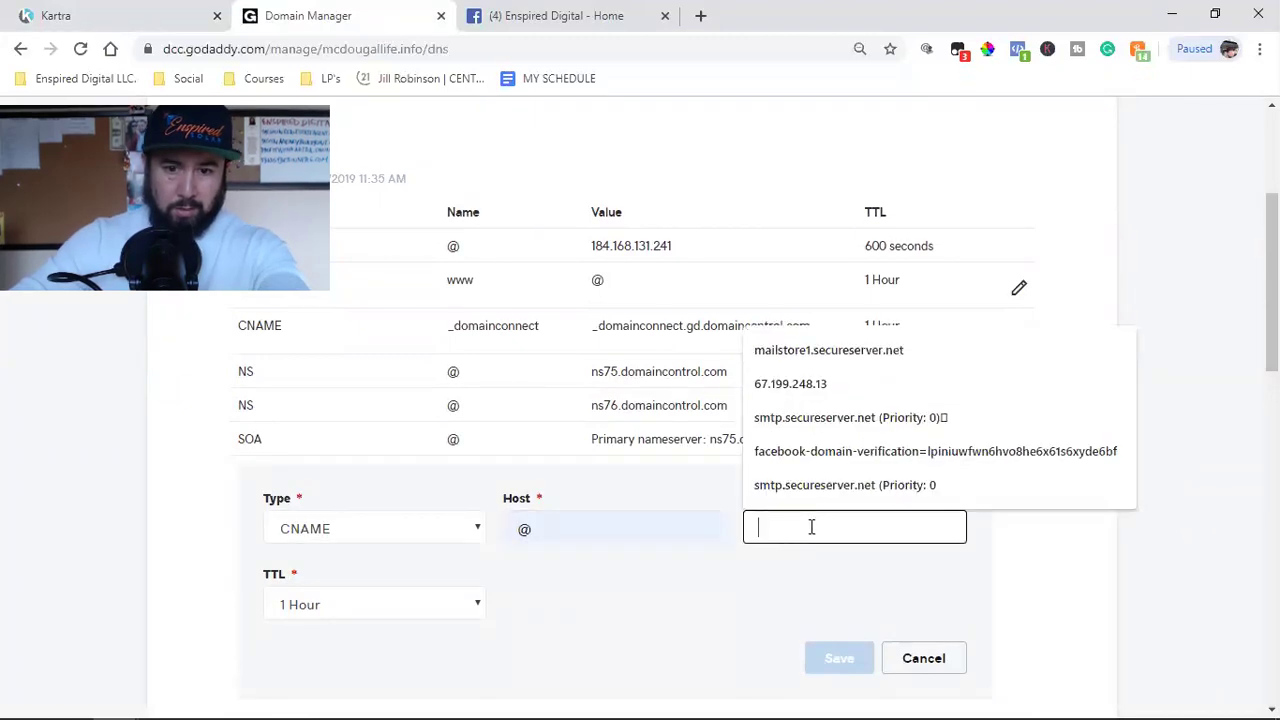
{"action": "type", "text": "mcdougallinsuranc.kartra.com"}
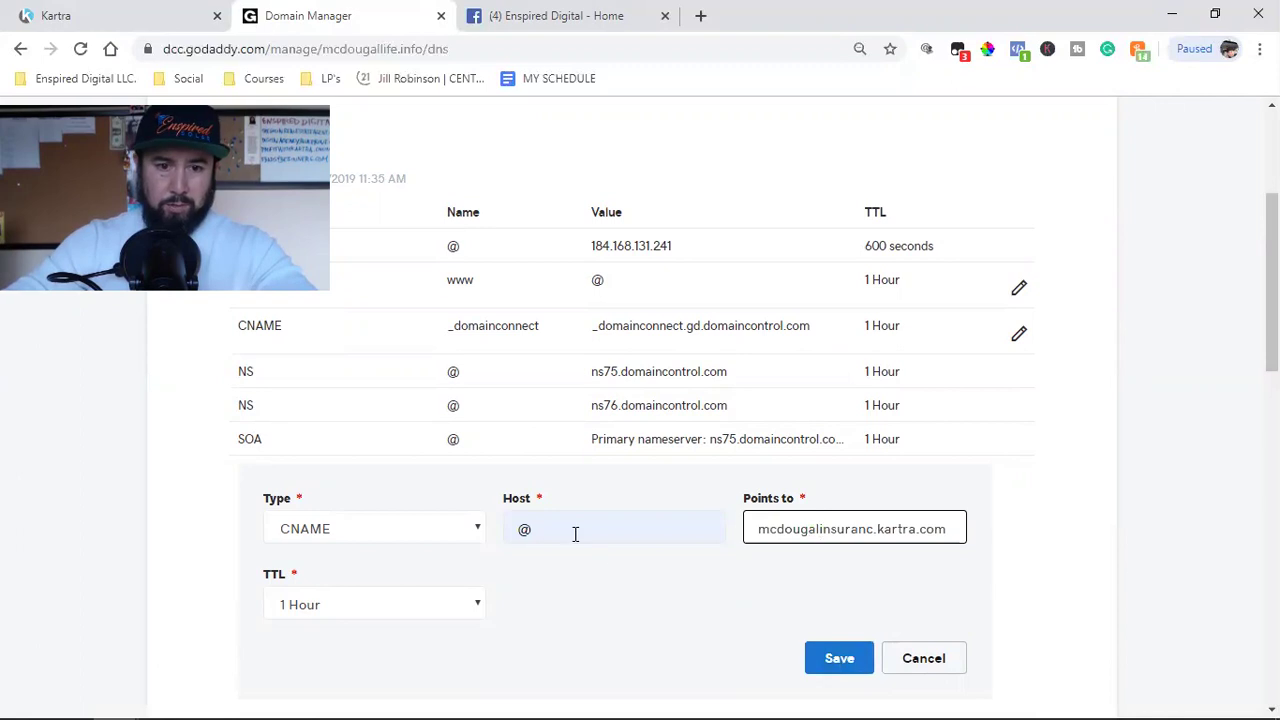
{"action": "scroll", "coordinate": [591, 446], "scroll_direction": "up", "scroll_amount": 1}
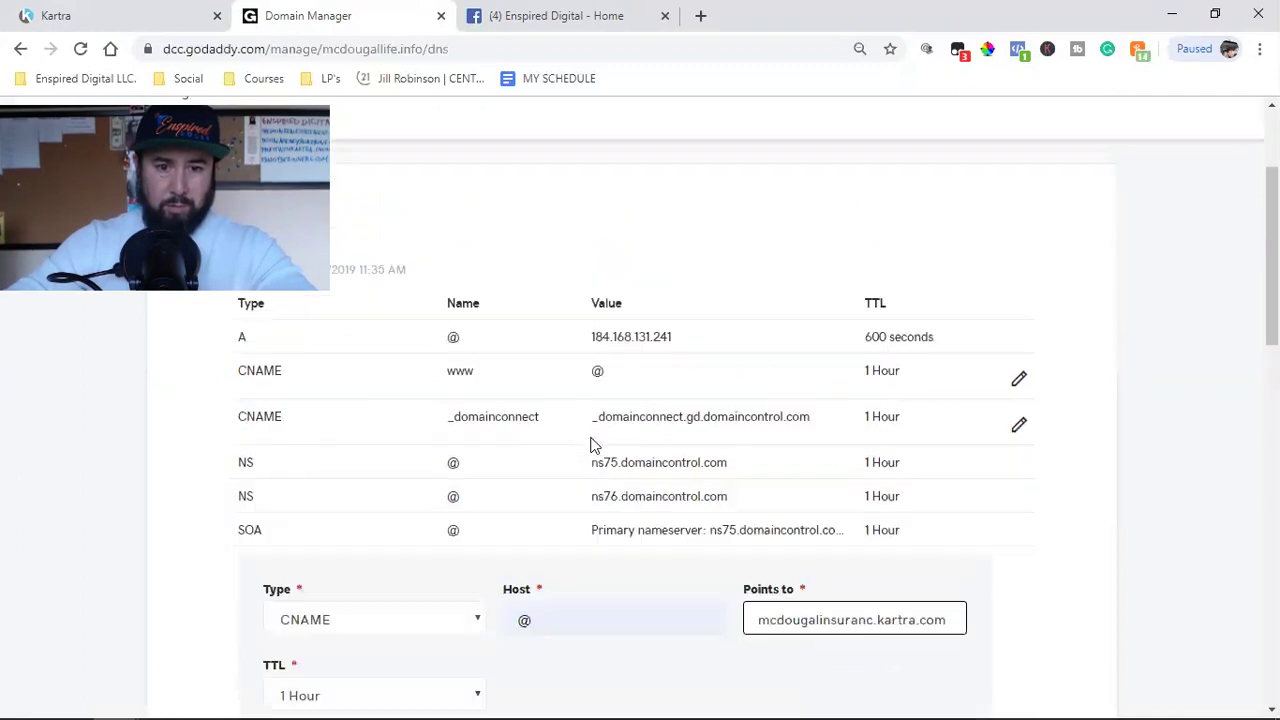
{"action": "scroll", "coordinate": [591, 443], "scroll_direction": "down", "scroll_amount": 1}
{"action": "left_click", "coordinate": [840, 670]}
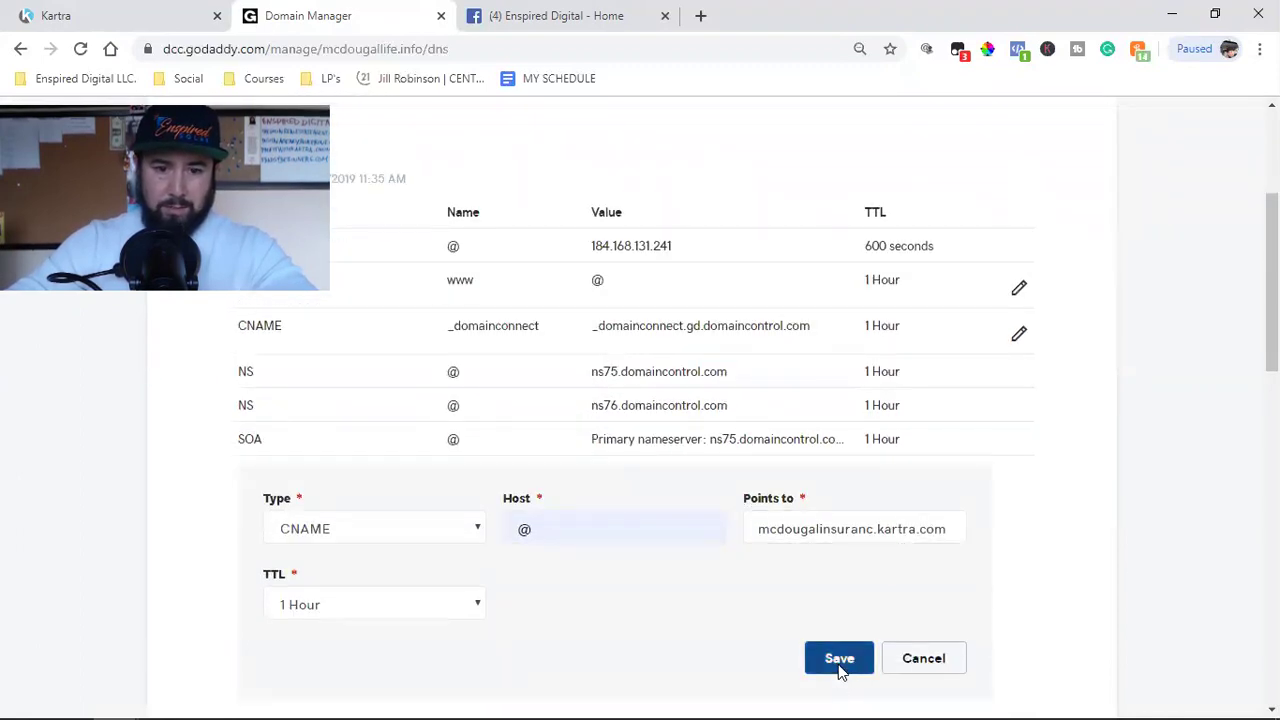
{"action": "double_click", "coordinate": [540, 530]}
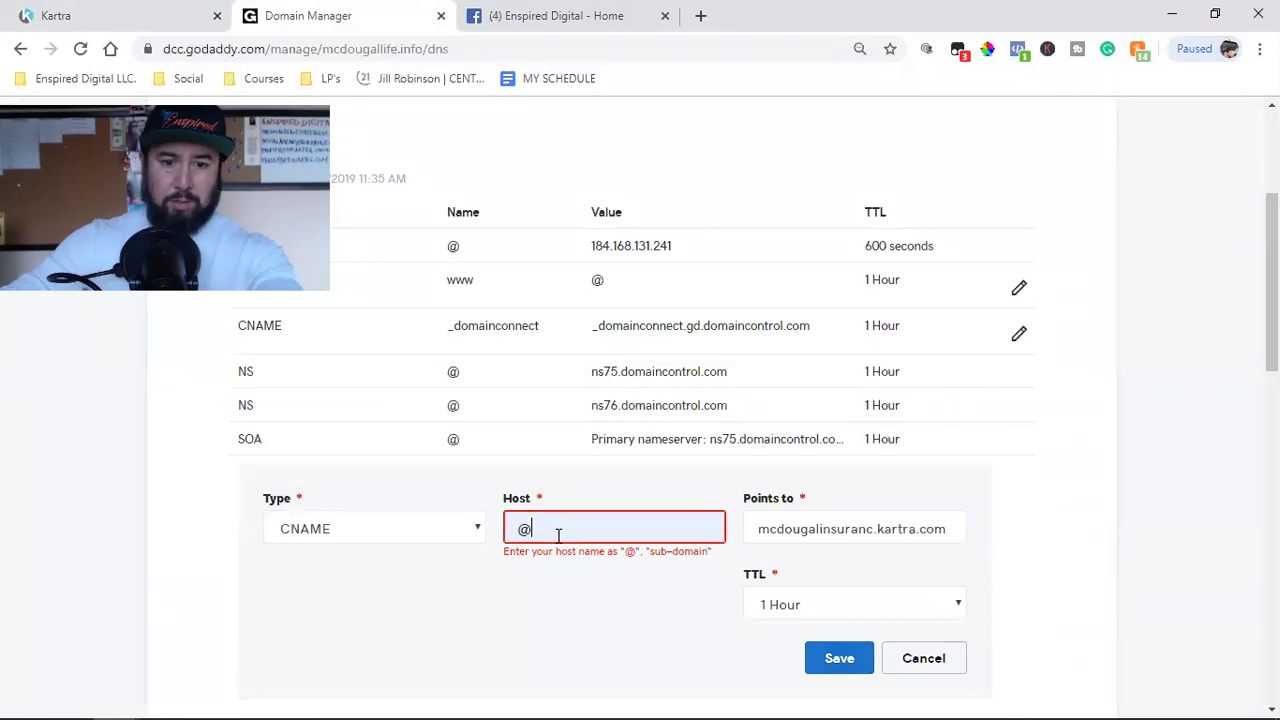
{"action": "key", "text": "BackSpace"}
{"action": "type", "text": "www"}
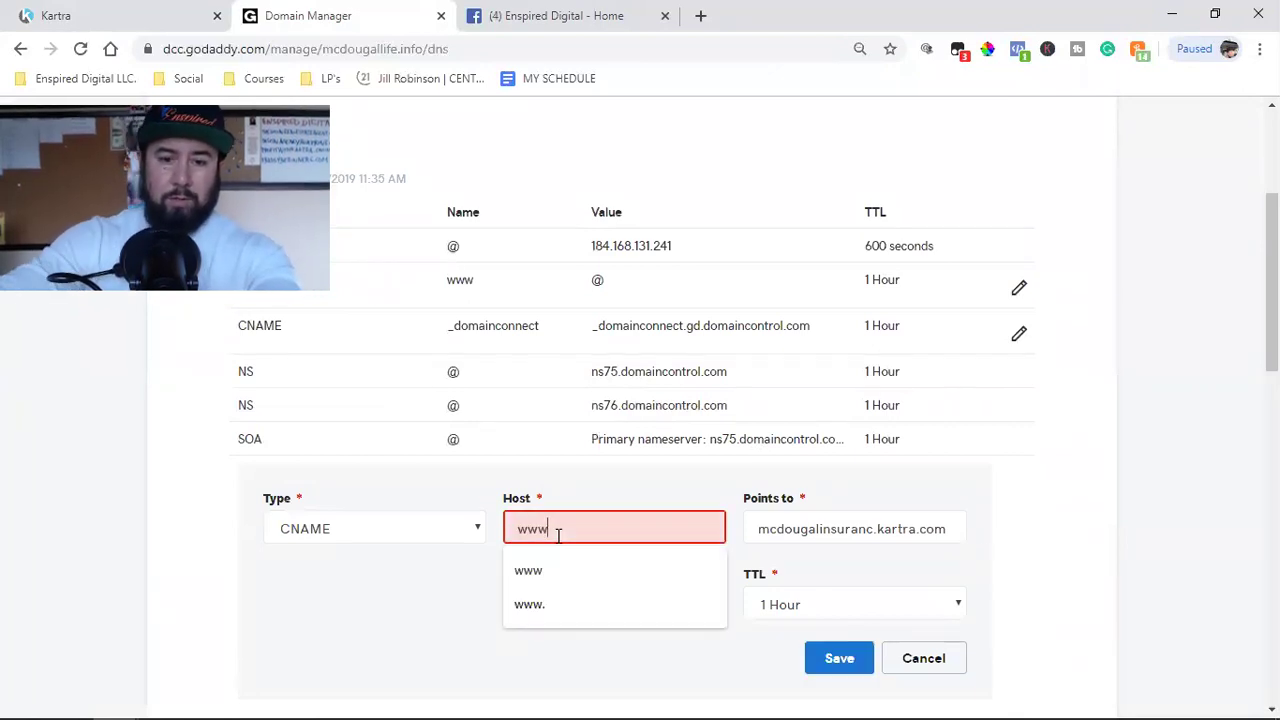
{"action": "left_click", "coordinate": [838, 660]}
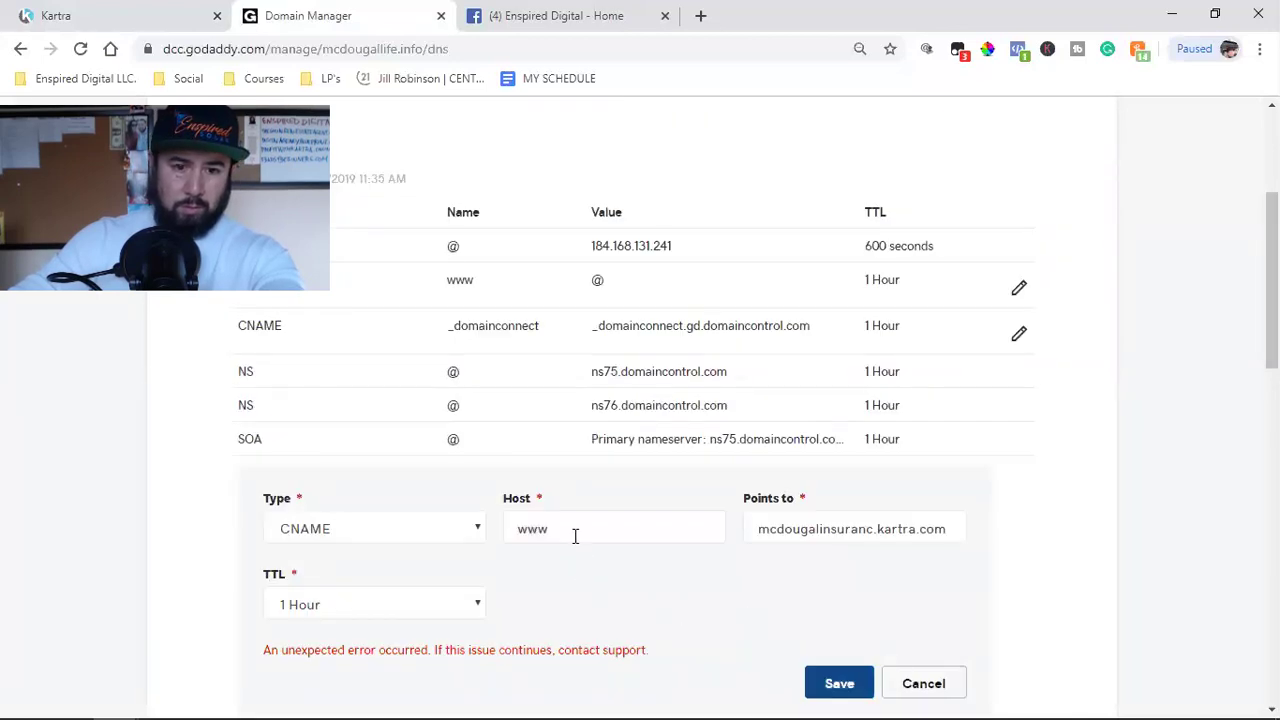
{"action": "left_click", "coordinate": [575, 537]}
{"action": "type", "text": "."}
{"action": "left_click", "coordinate": [855, 686]}
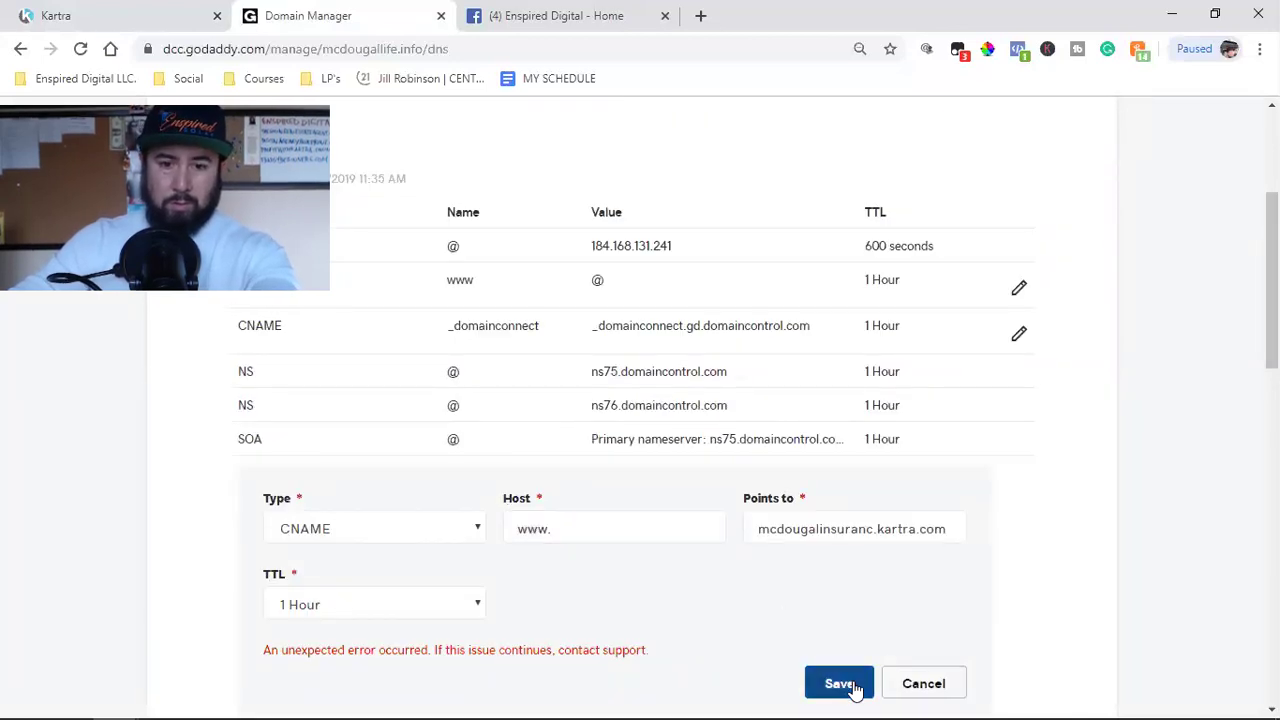
Step: Check the new CNAME record's TTL and host entries, and discard the unsaved record
{"action": "scroll", "coordinate": [731, 640], "scroll_direction": "down", "scroll_amount": 1}
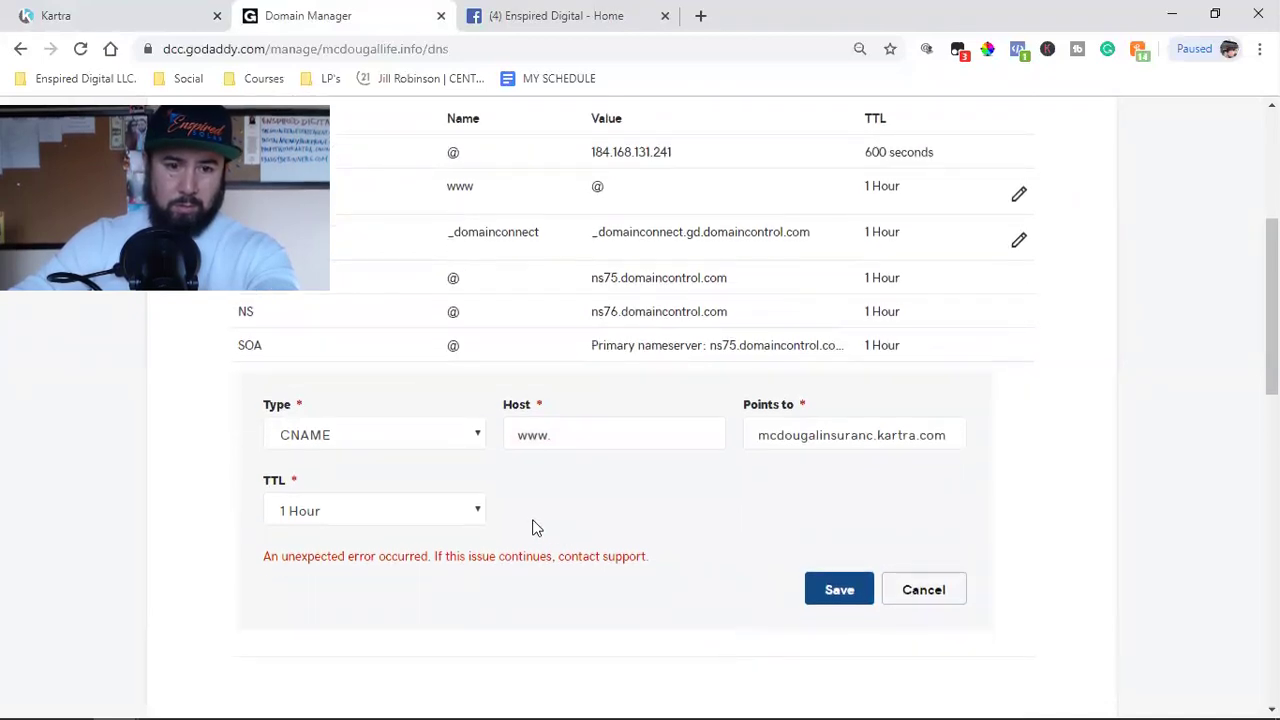
{"action": "left_click", "coordinate": [429, 520]}
{"action": "left_click", "coordinate": [430, 522]}
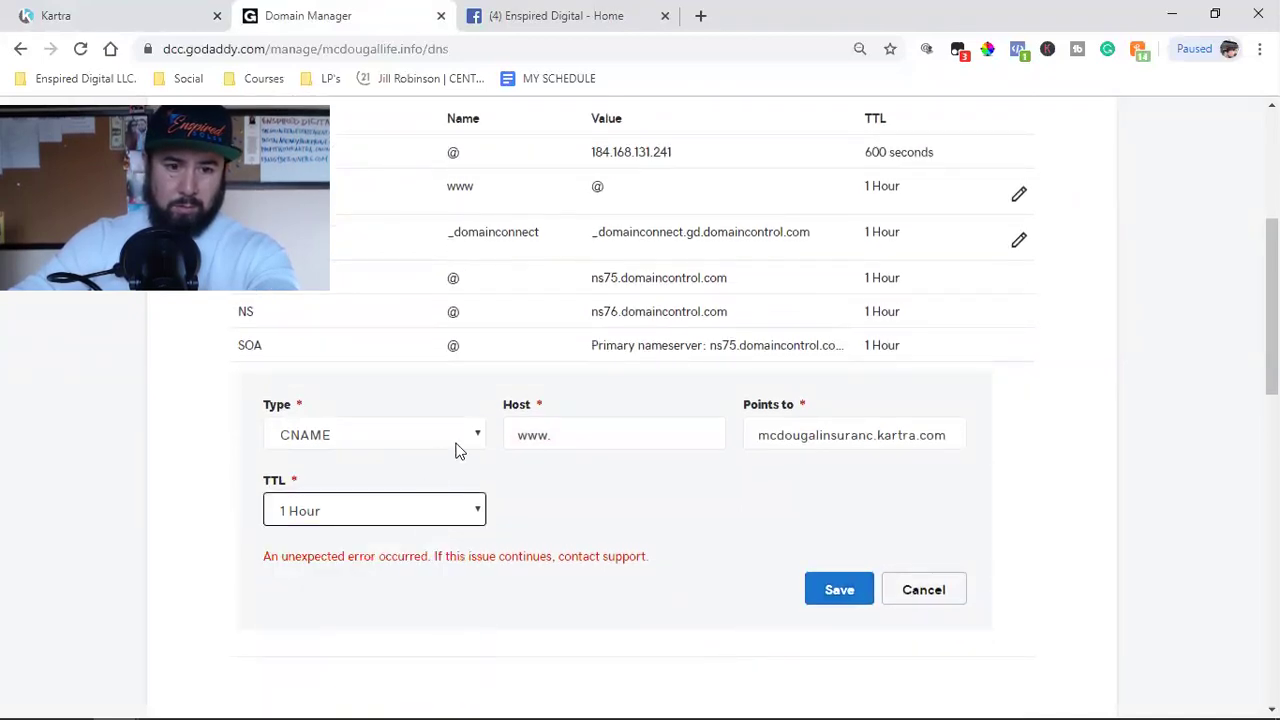
{"action": "left_click", "coordinate": [573, 438]}
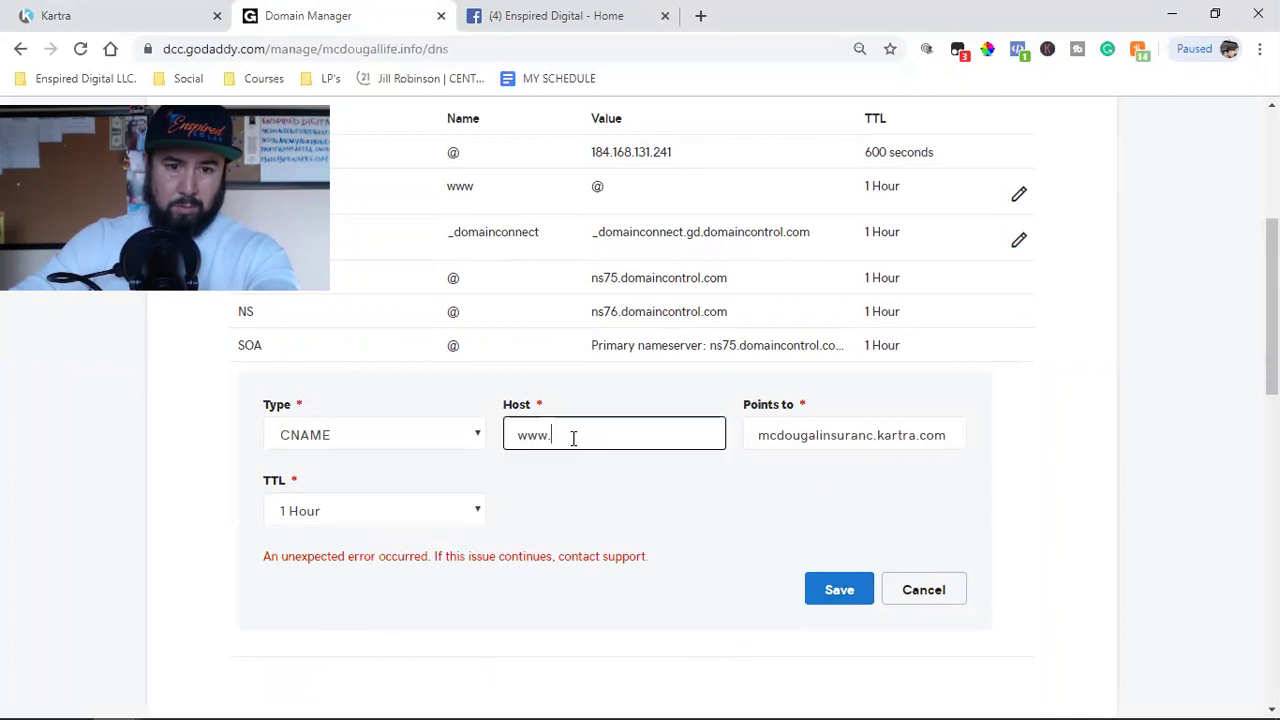
{"action": "left_click", "coordinate": [907, 603]}
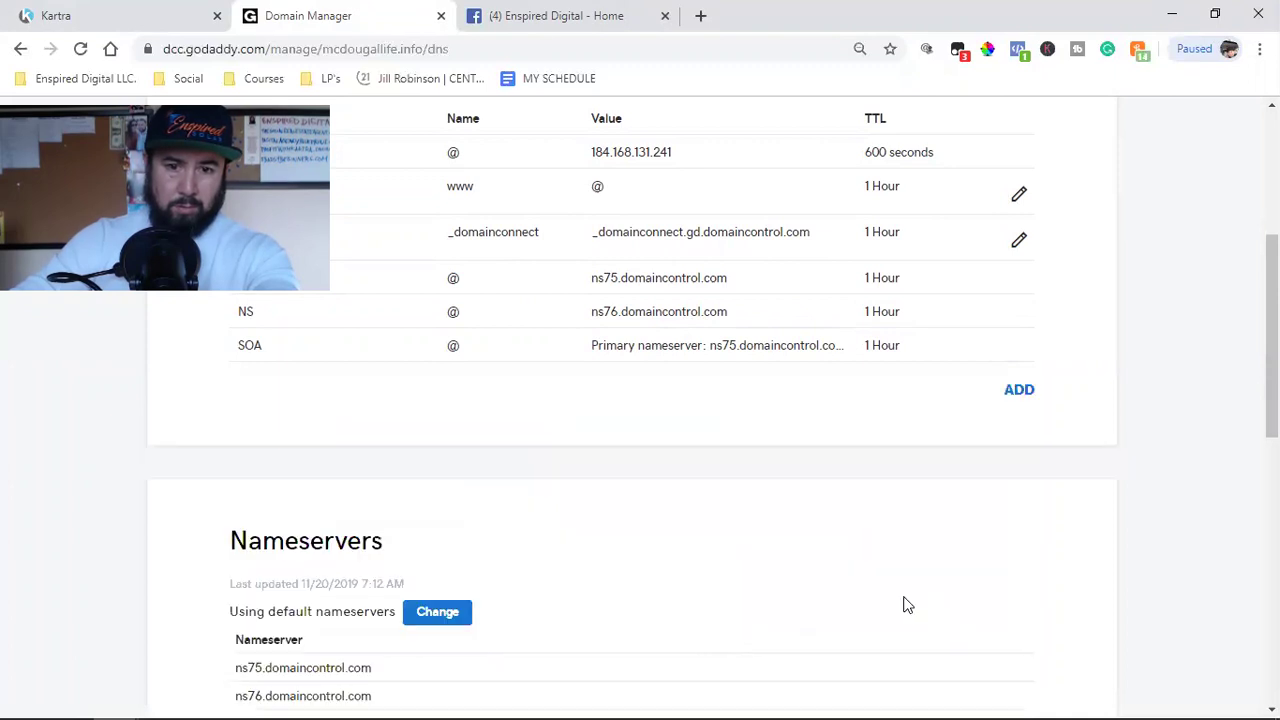
Step: Compare the existing www CNAME record's details with Kartra's linking instructions, and leave the record unedited
{"action": "scroll", "coordinate": [945, 596], "scroll_direction": "up", "scroll_amount": 3}
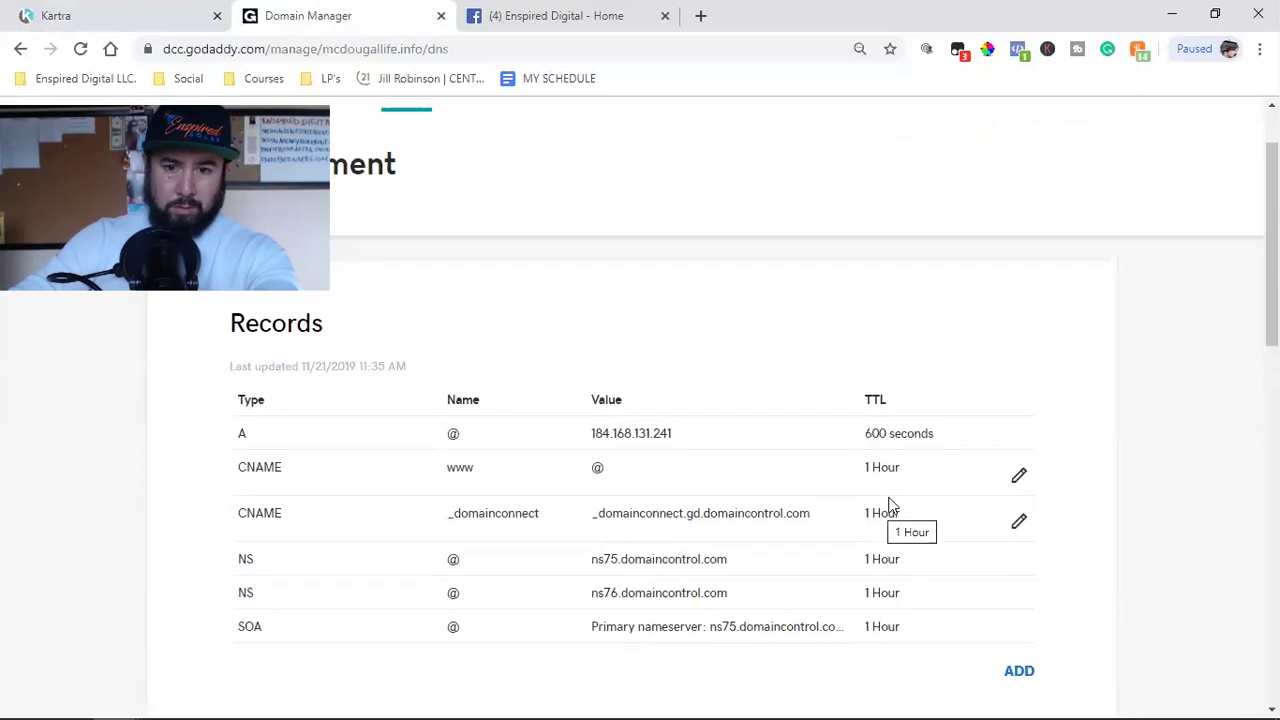
{"action": "left_click", "coordinate": [1016, 478]}
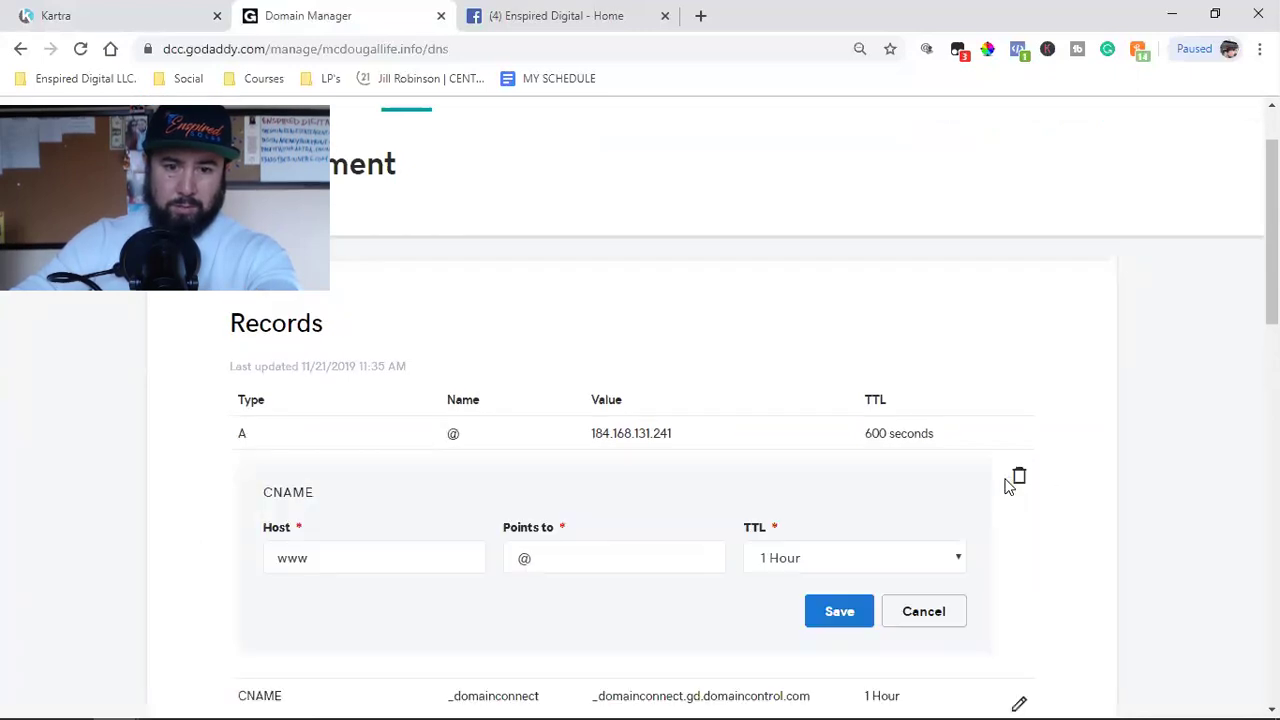
{"action": "scroll", "coordinate": [1000, 500], "scroll_direction": "down", "scroll_amount": 1}
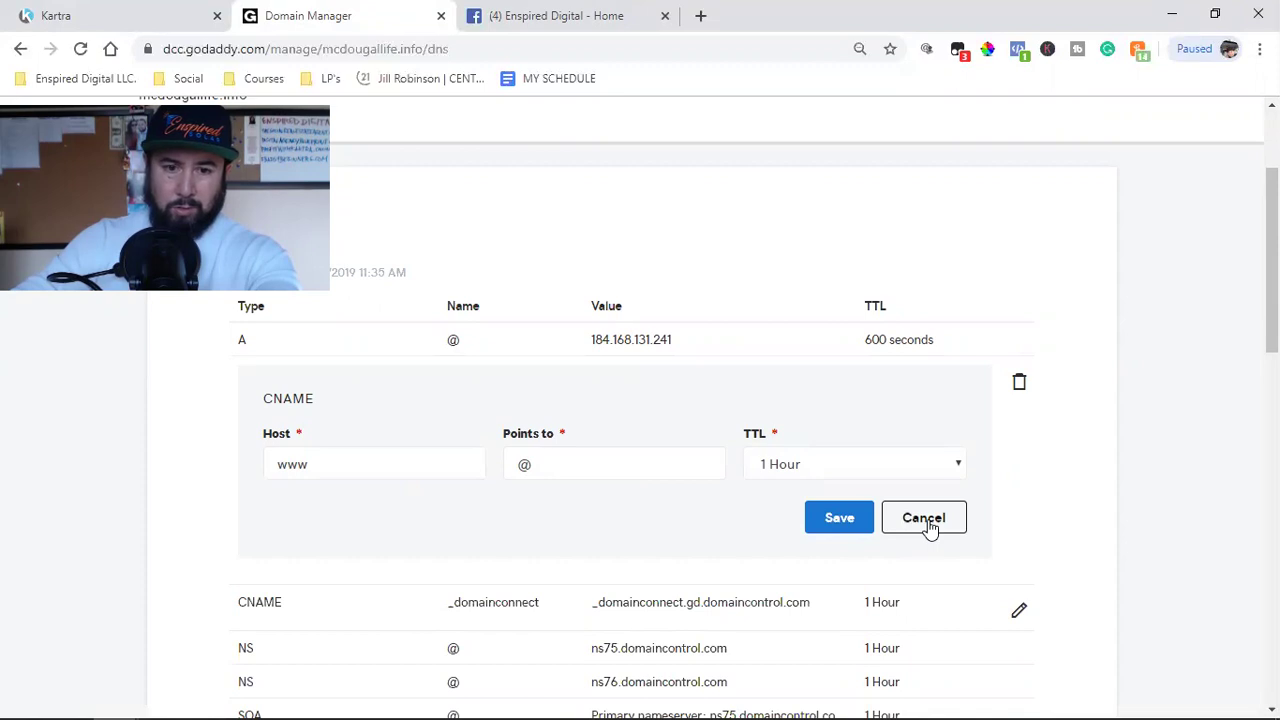
{"action": "left_click", "coordinate": [200, 14]}
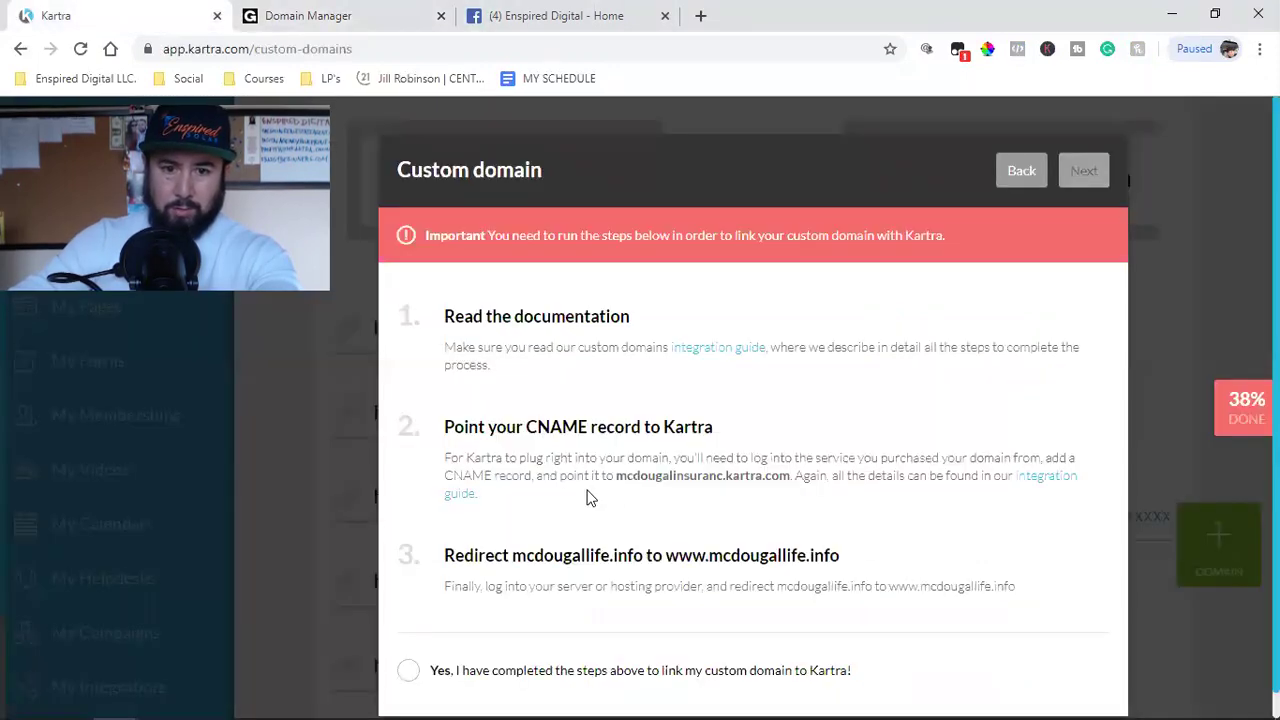
{"action": "left_click", "coordinate": [338, 28]}
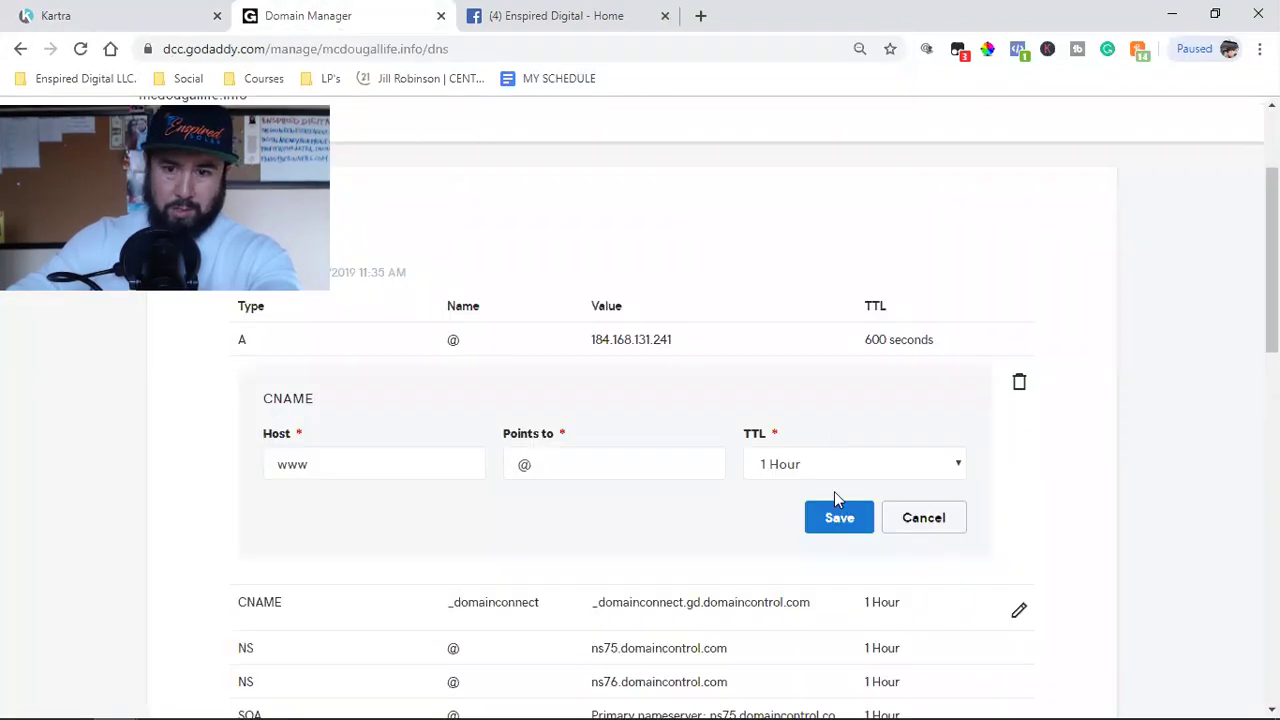
{"action": "left_click", "coordinate": [918, 520]}
Step: Try to save a new CNAME record with host @ pointing to mcdougalinsuranc.kartra.com and a 1 Hour TTL
{"action": "scroll", "coordinate": [931, 542], "scroll_direction": "down", "scroll_amount": 2}
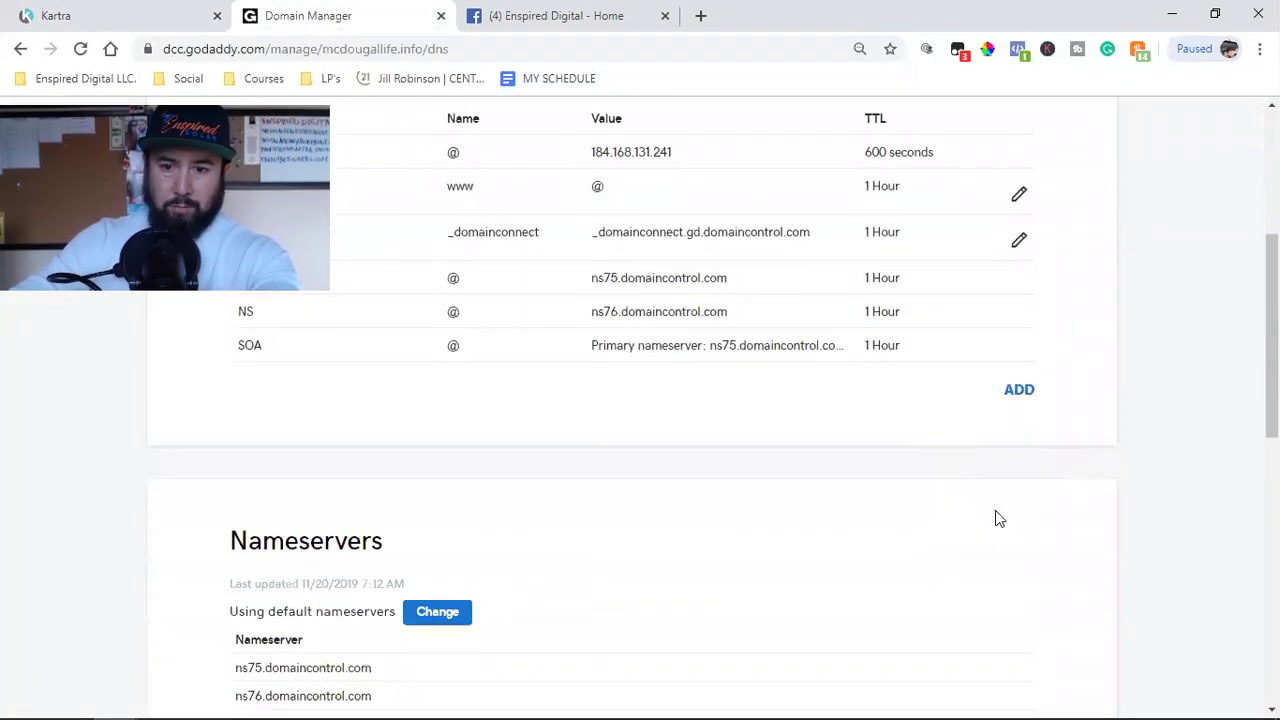
{"action": "left_click", "coordinate": [1020, 393]}
{"action": "left_click", "coordinate": [346, 437]}
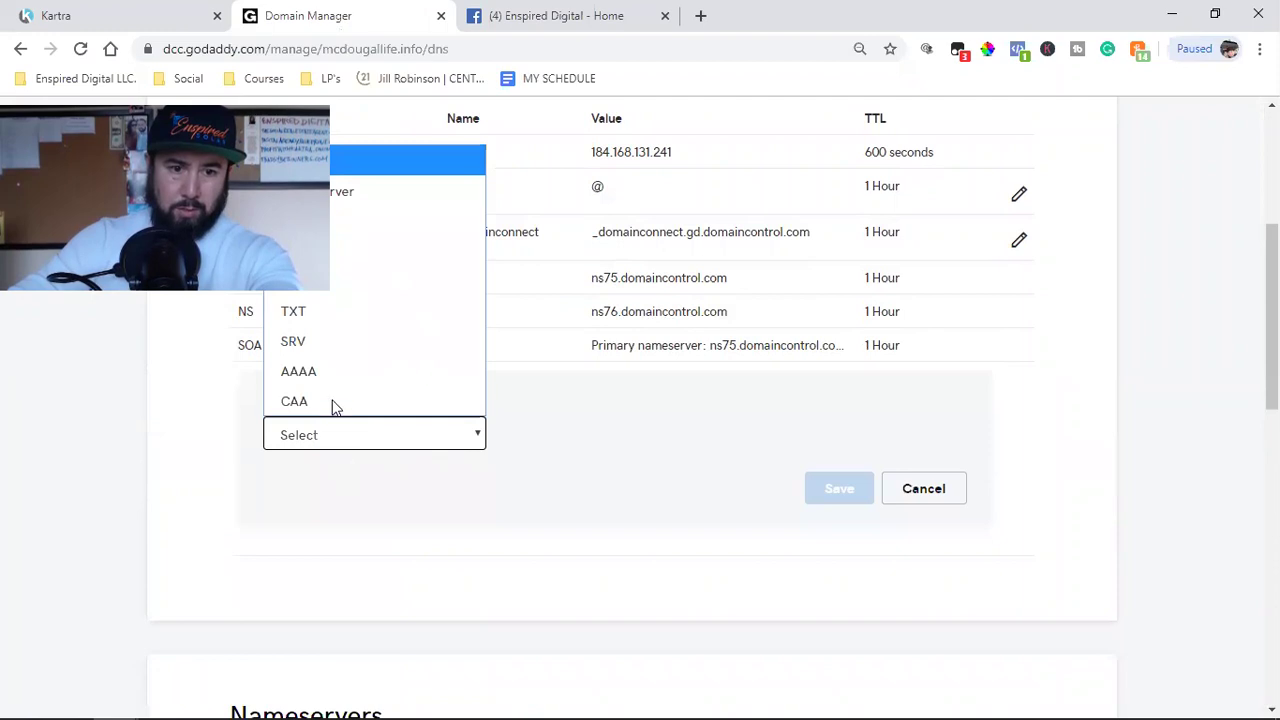
{"action": "scroll", "coordinate": [540, 369], "scroll_direction": "up", "scroll_amount": 1}
{"action": "left_click", "coordinate": [371, 523]}
{"action": "left_click", "coordinate": [371, 347]}
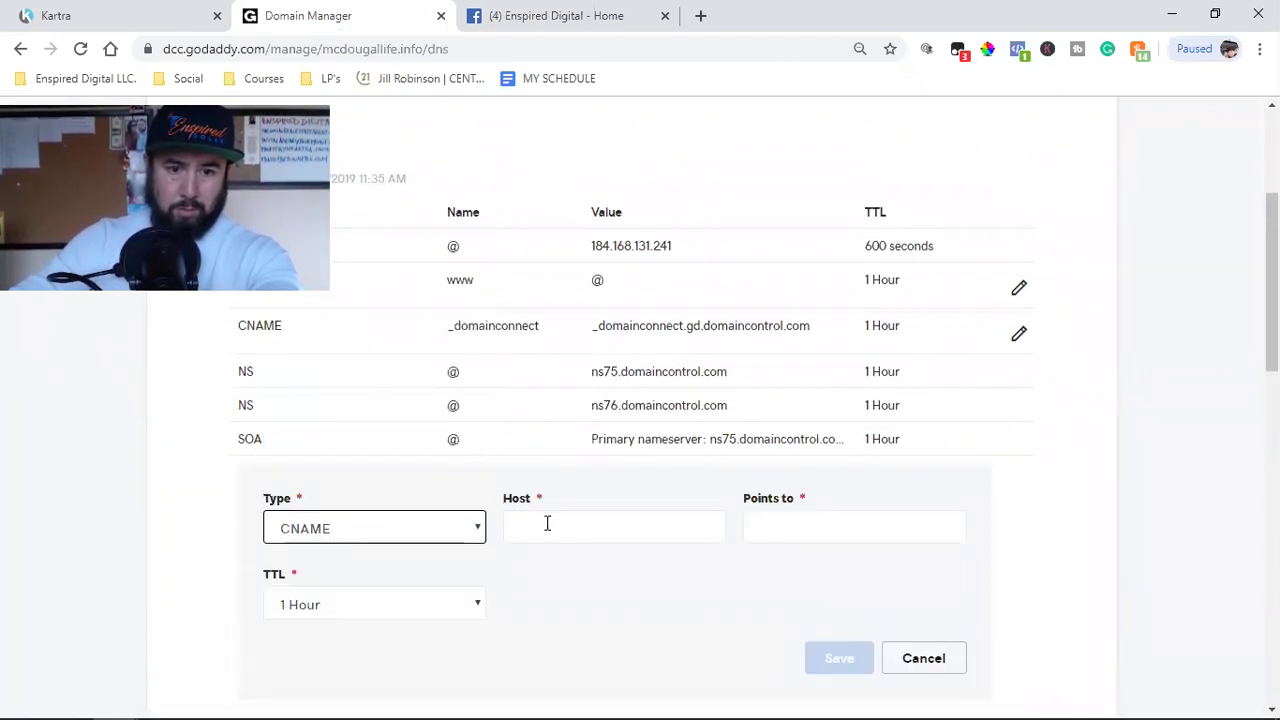
{"action": "left_click", "coordinate": [790, 527]}
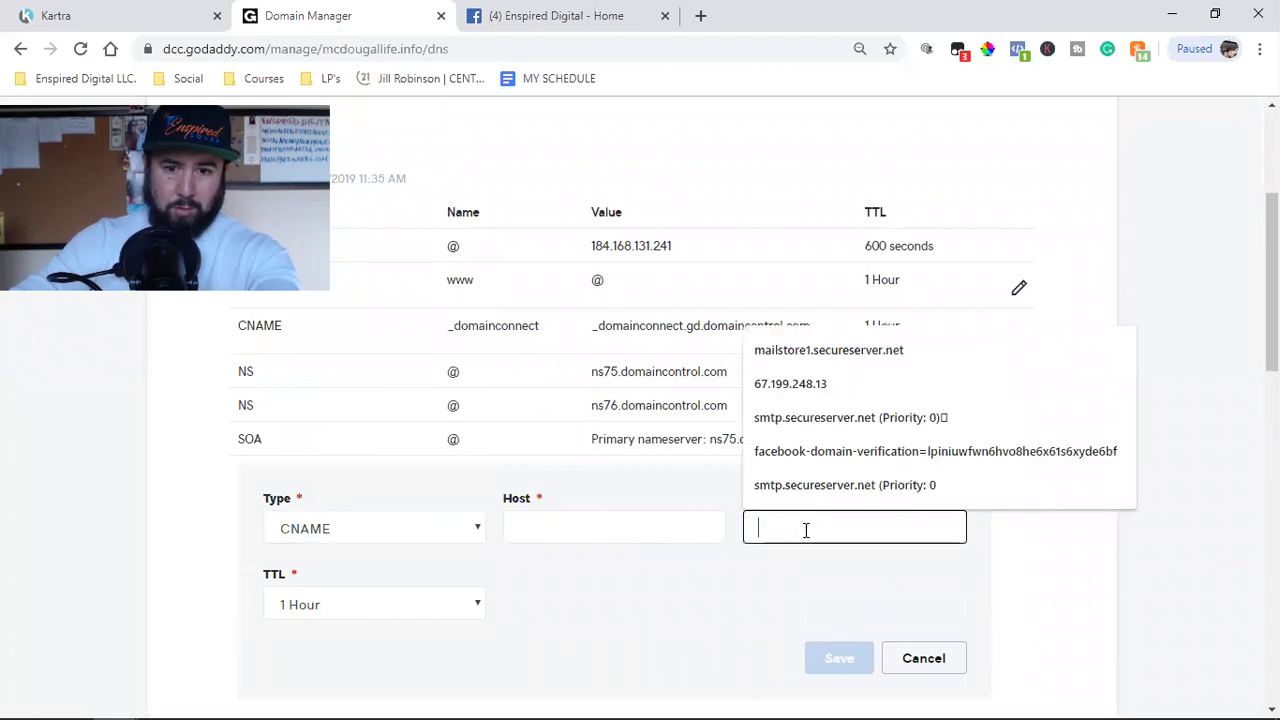
{"action": "type", "text": "mcdougalinsuranc.kartra.com"}
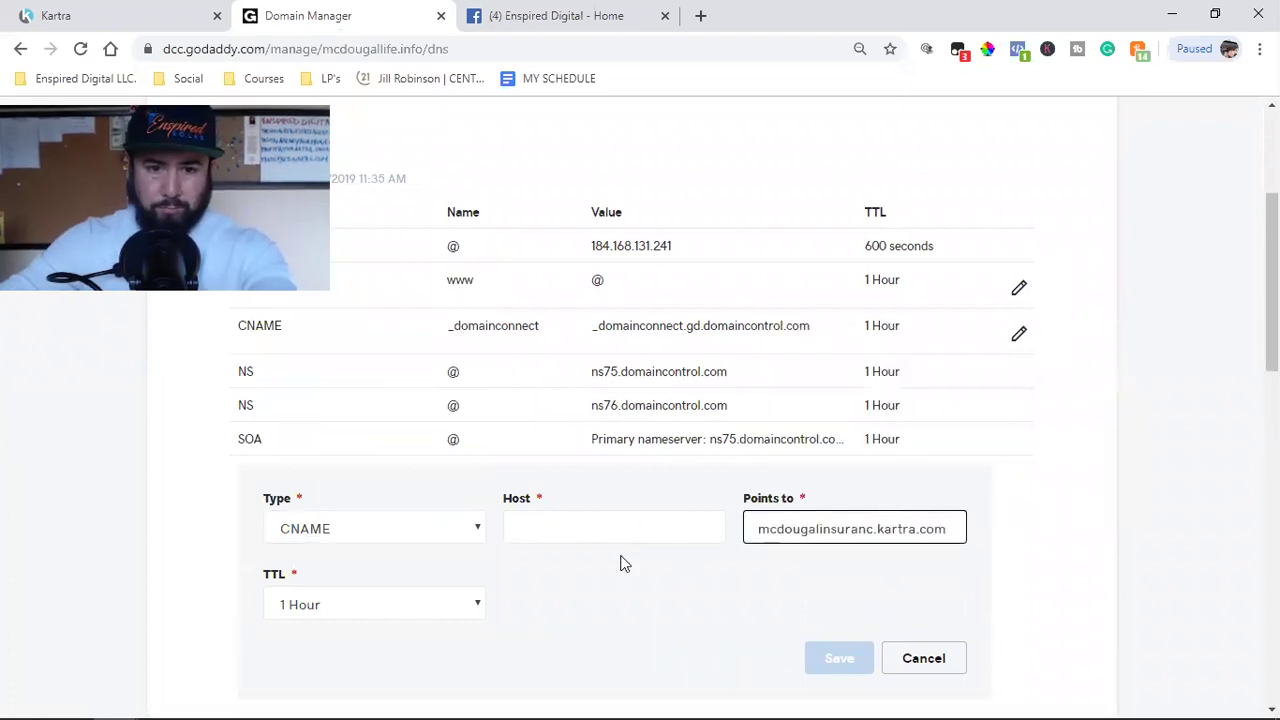
{"action": "left_click", "coordinate": [620, 538]}
{"action": "left_click", "coordinate": [617, 570]}
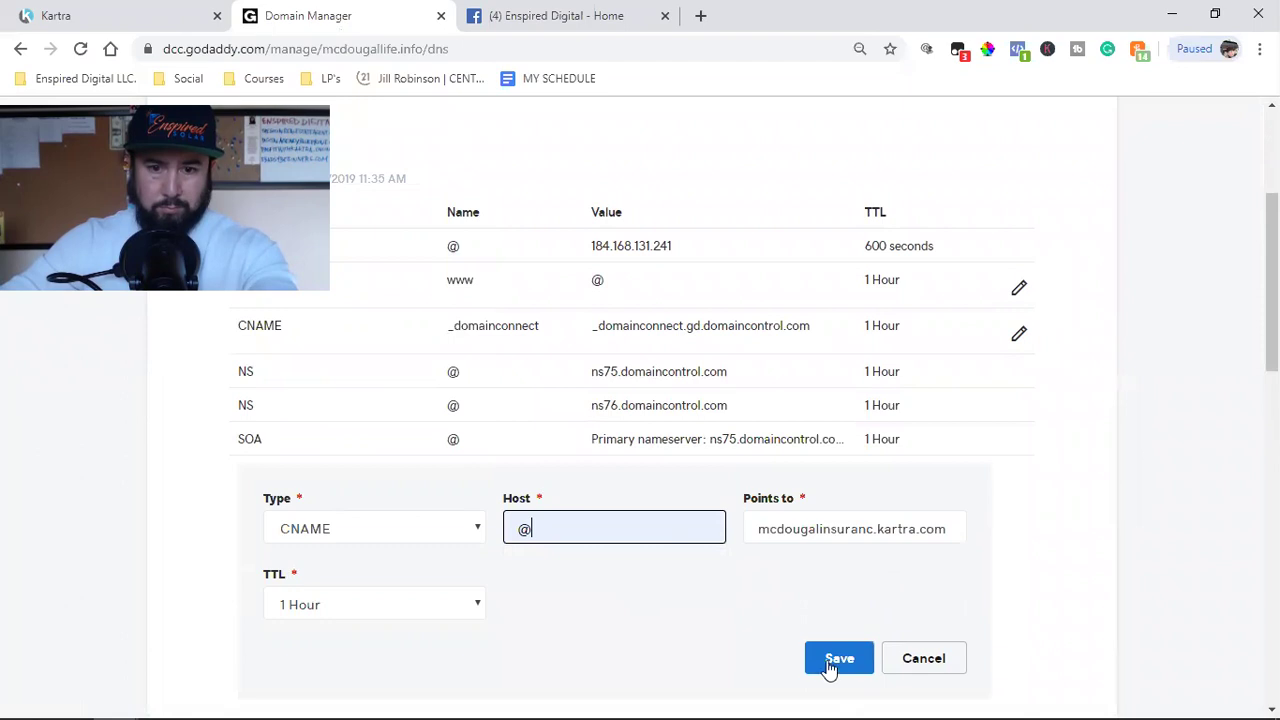
{"action": "left_click", "coordinate": [838, 660]}
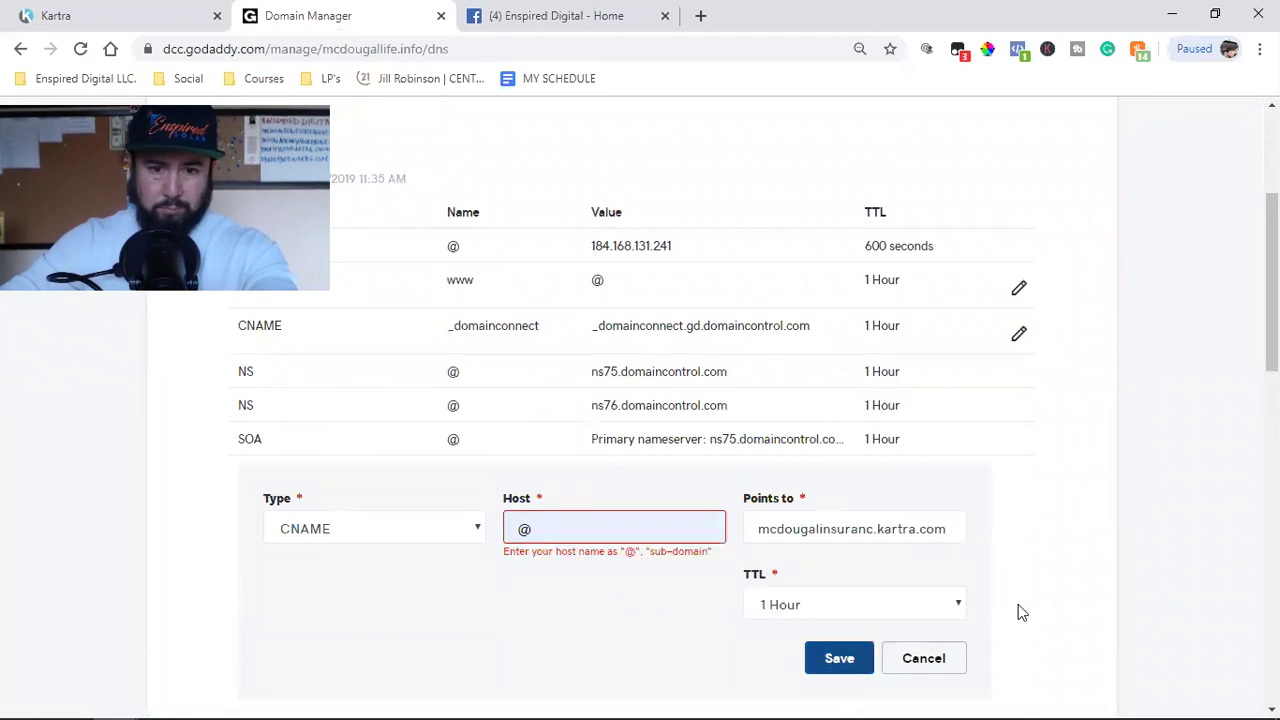
Step: Re-enter @ as the new CNAME record's host and try saving the record again
{"action": "left_click", "coordinate": [669, 525]}
{"action": "key", "text": "BackSpace"}
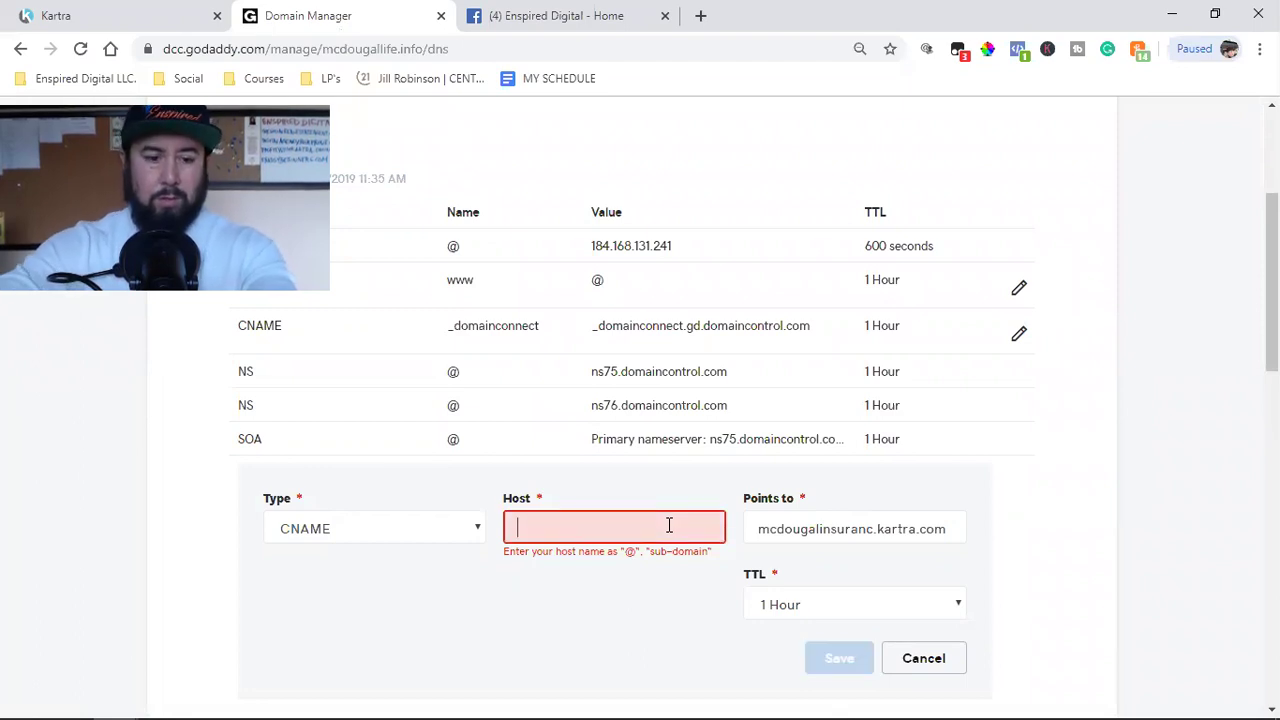
{"action": "type", "text": "@"}
{"action": "left_click", "coordinate": [848, 668]}
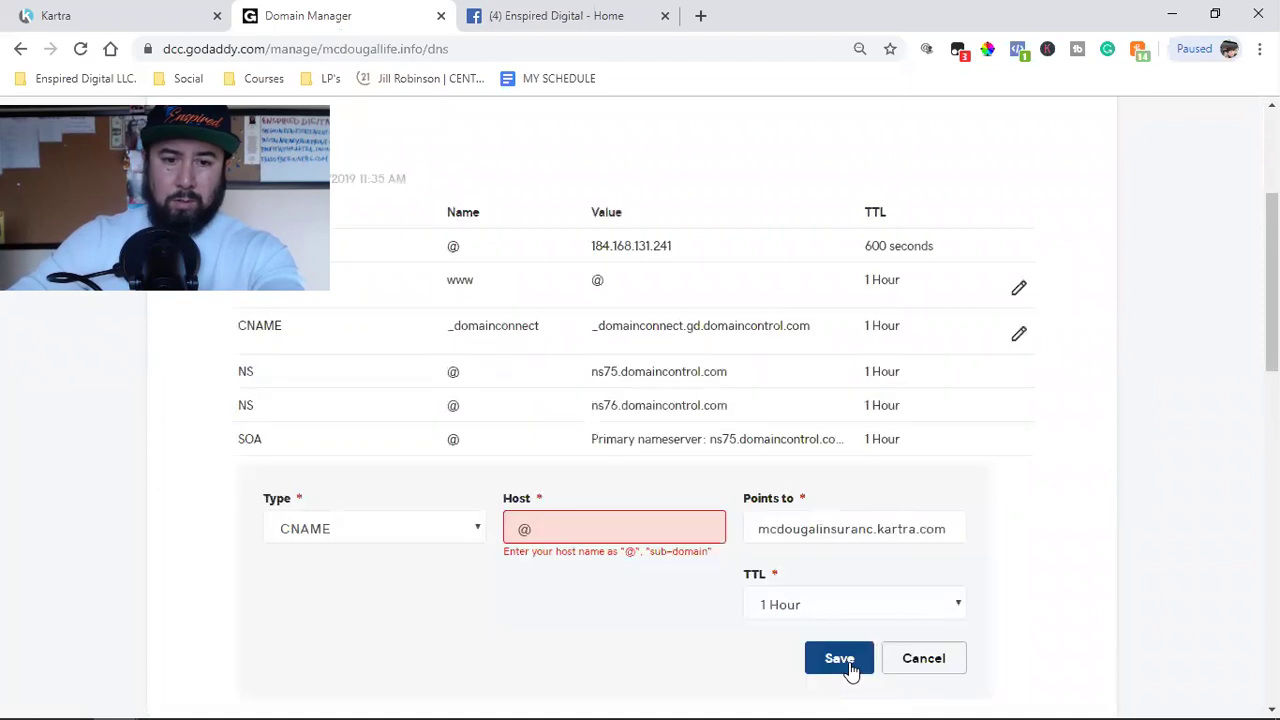
Step: Replace the new CNAME record's host with www and try to save the record
{"action": "left_click", "coordinate": [637, 531]}
{"action": "key", "text": "BackSpace"}
{"action": "type", "text": "www"}
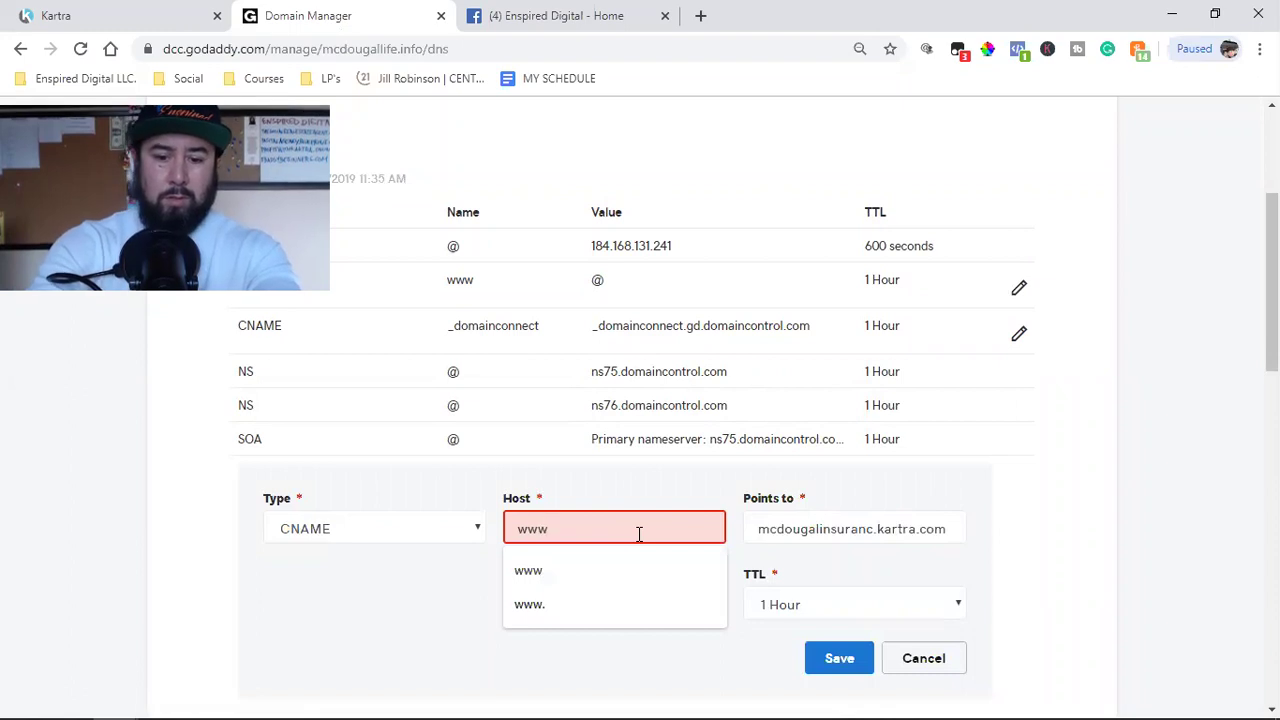
{"action": "left_click", "coordinate": [820, 660]}
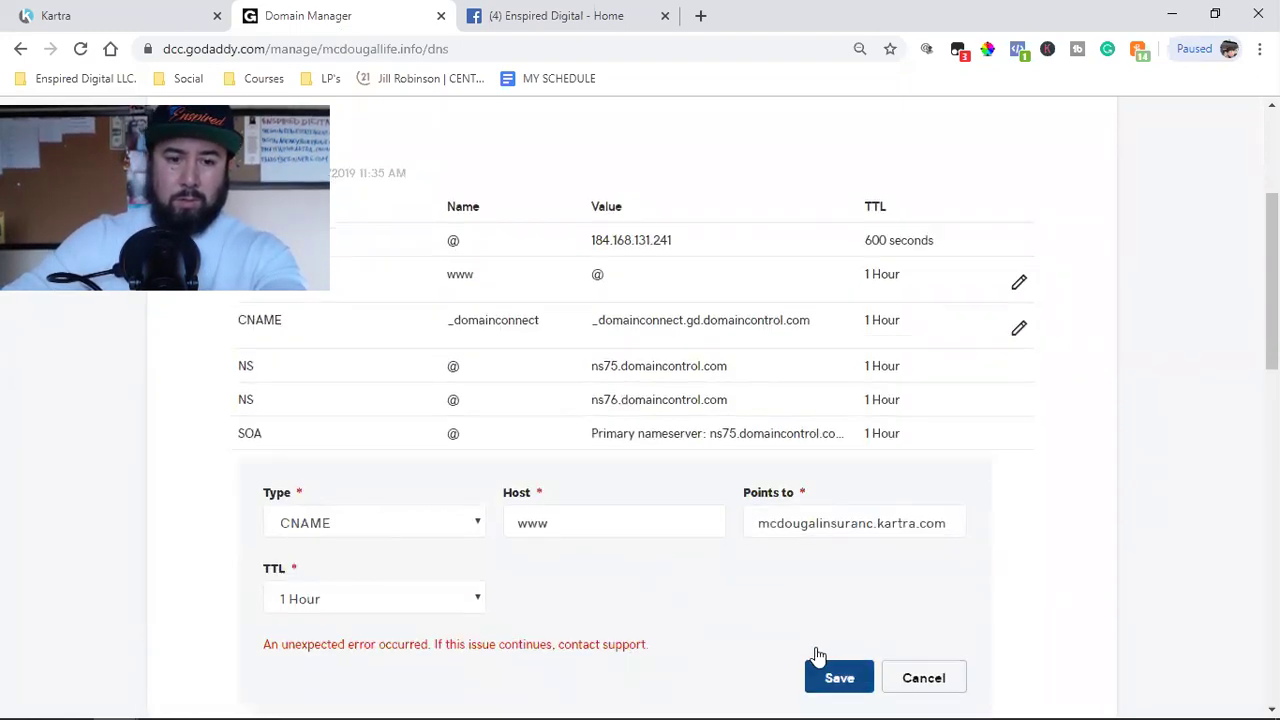
{"action": "scroll", "coordinate": [606, 620], "scroll_direction": "down", "scroll_amount": 6}
{"action": "scroll", "coordinate": [604, 598], "scroll_direction": "up", "scroll_amount": 10}
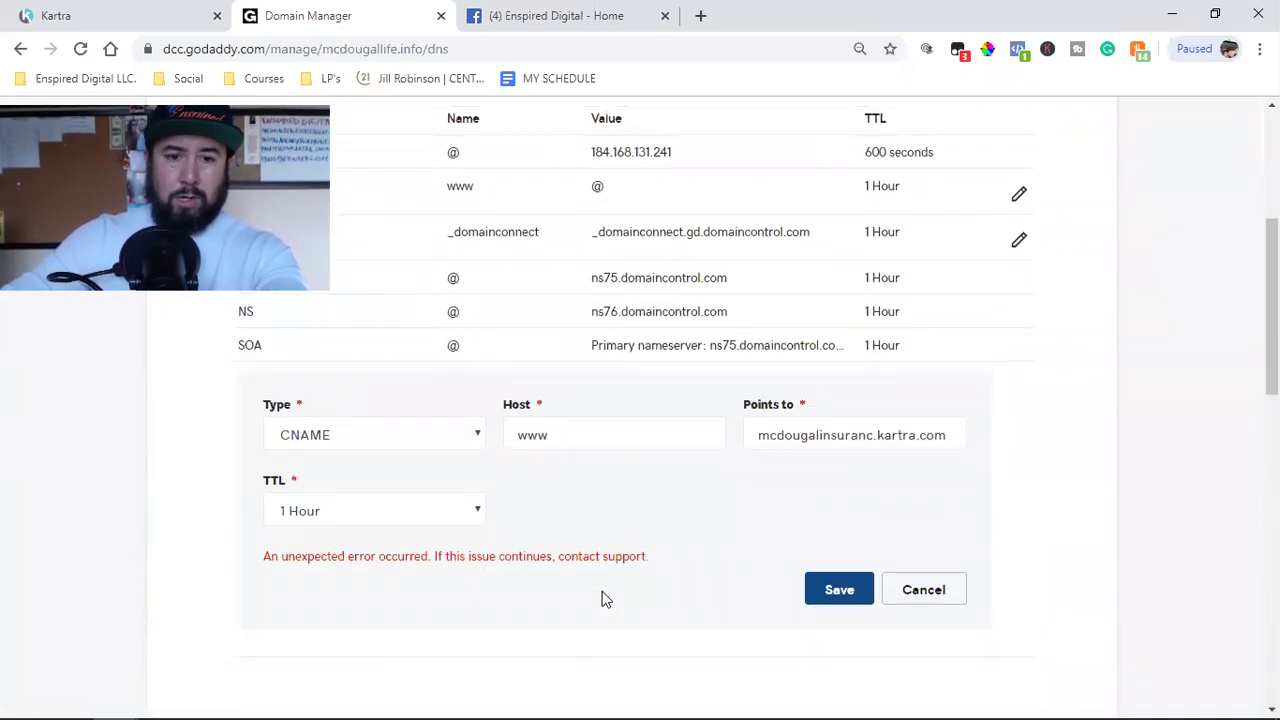
Step: Switch to Kartra, review the custom domain linking instructions, and back out of the domain setup
{"action": "left_click", "coordinate": [129, 12]}
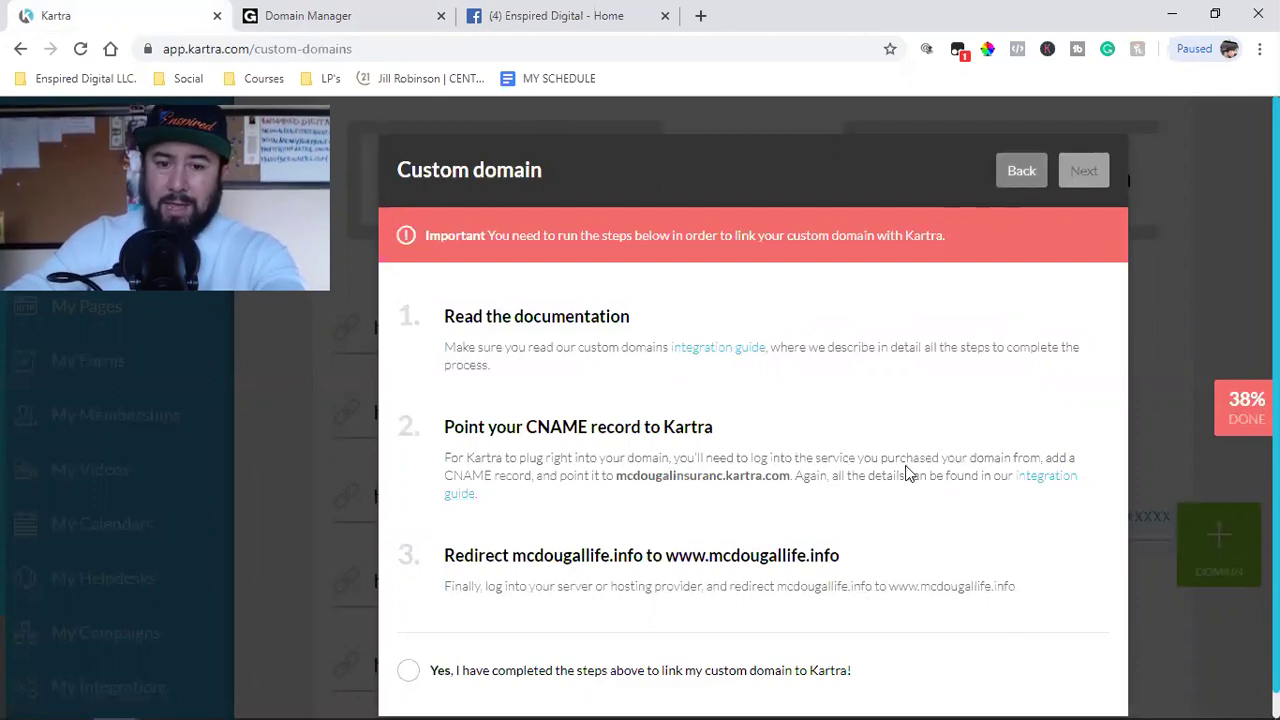
{"action": "scroll", "coordinate": [906, 471], "scroll_direction": "down", "scroll_amount": 1}
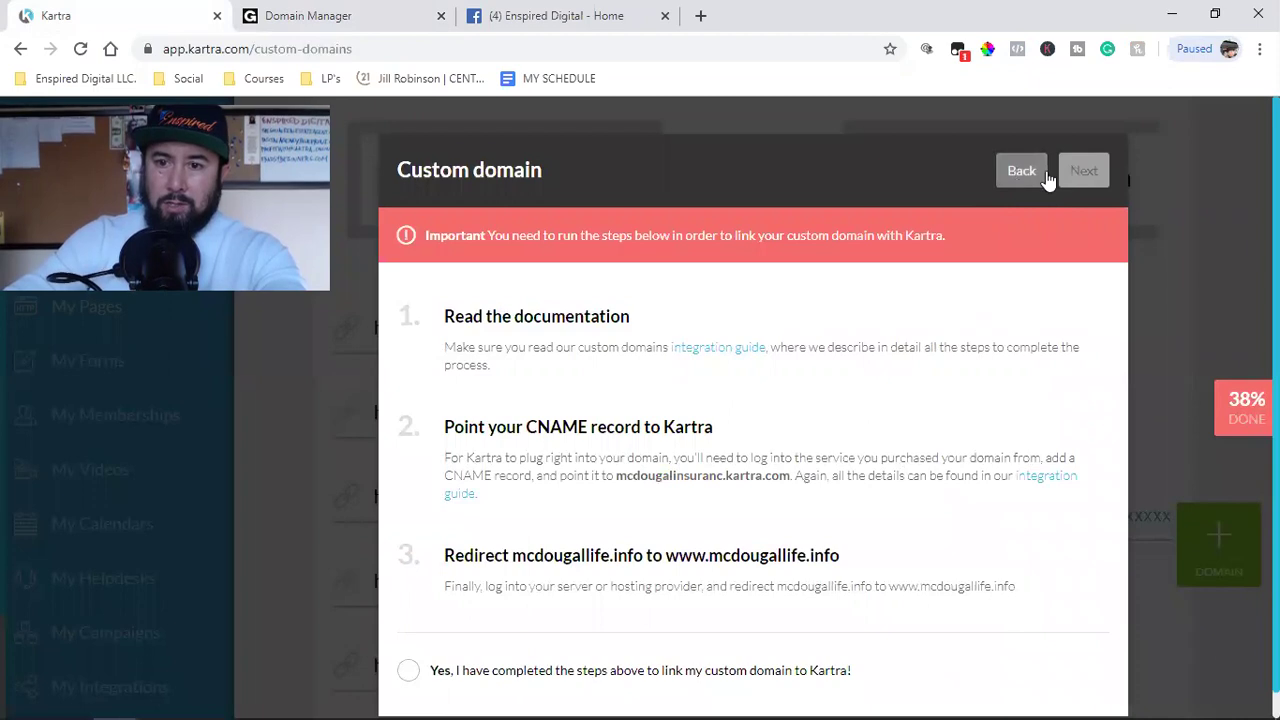
{"action": "left_click", "coordinate": [1034, 178]}
{"action": "left_click", "coordinate": [1034, 172]}
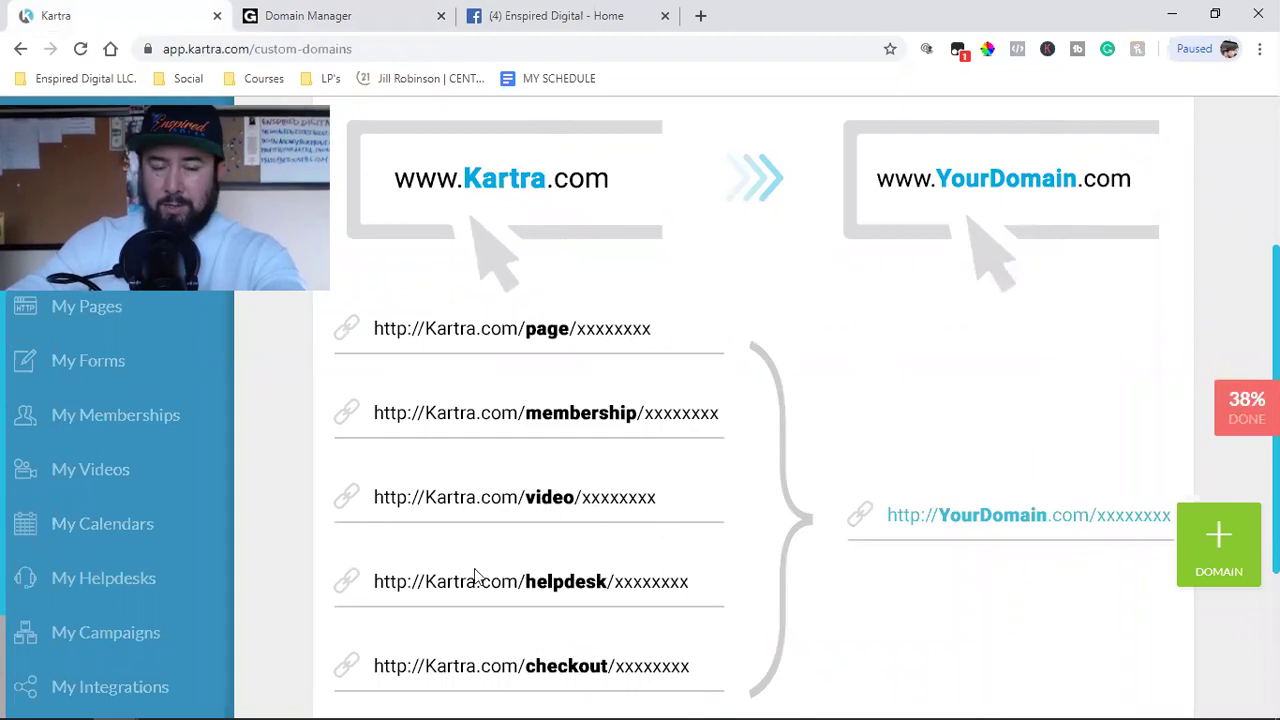
Step: Examine the publish link's domain and URL ending options for the Thank you for scheduling page, and close them without changes
{"action": "left_click", "coordinate": [97, 328]}
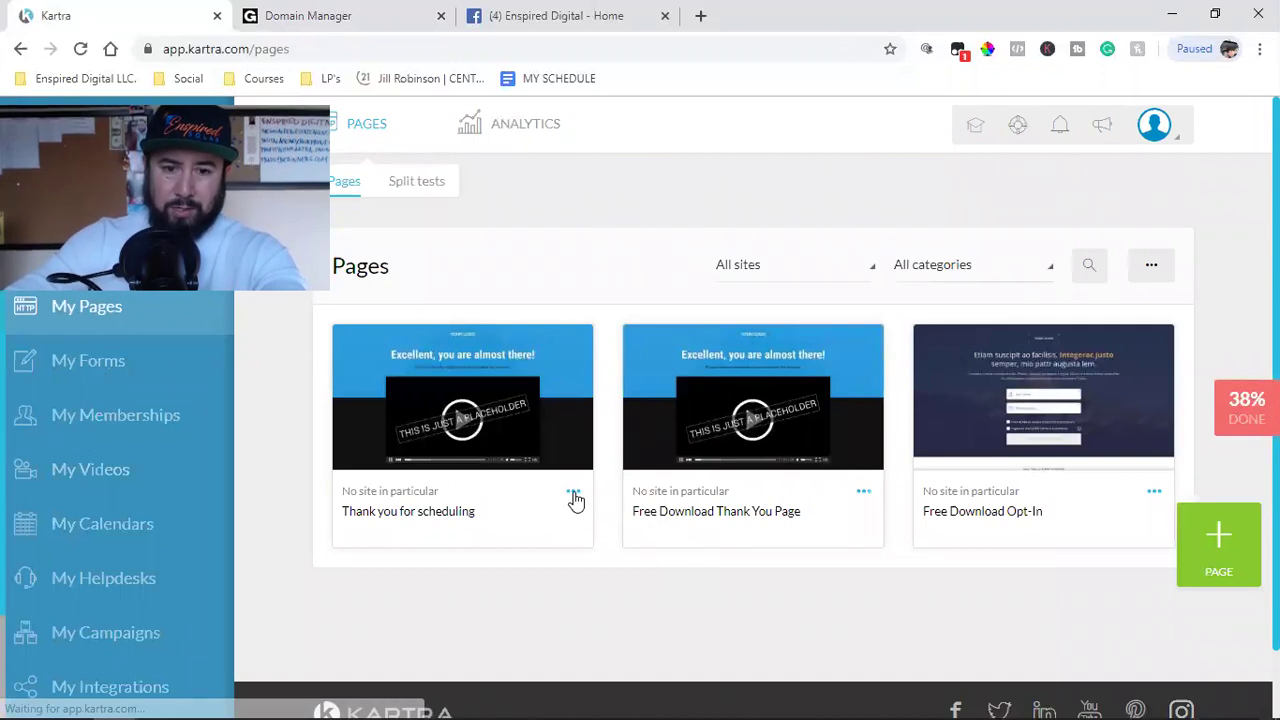
{"action": "left_click", "coordinate": [574, 494]}
{"action": "left_click", "coordinate": [680, 448]}
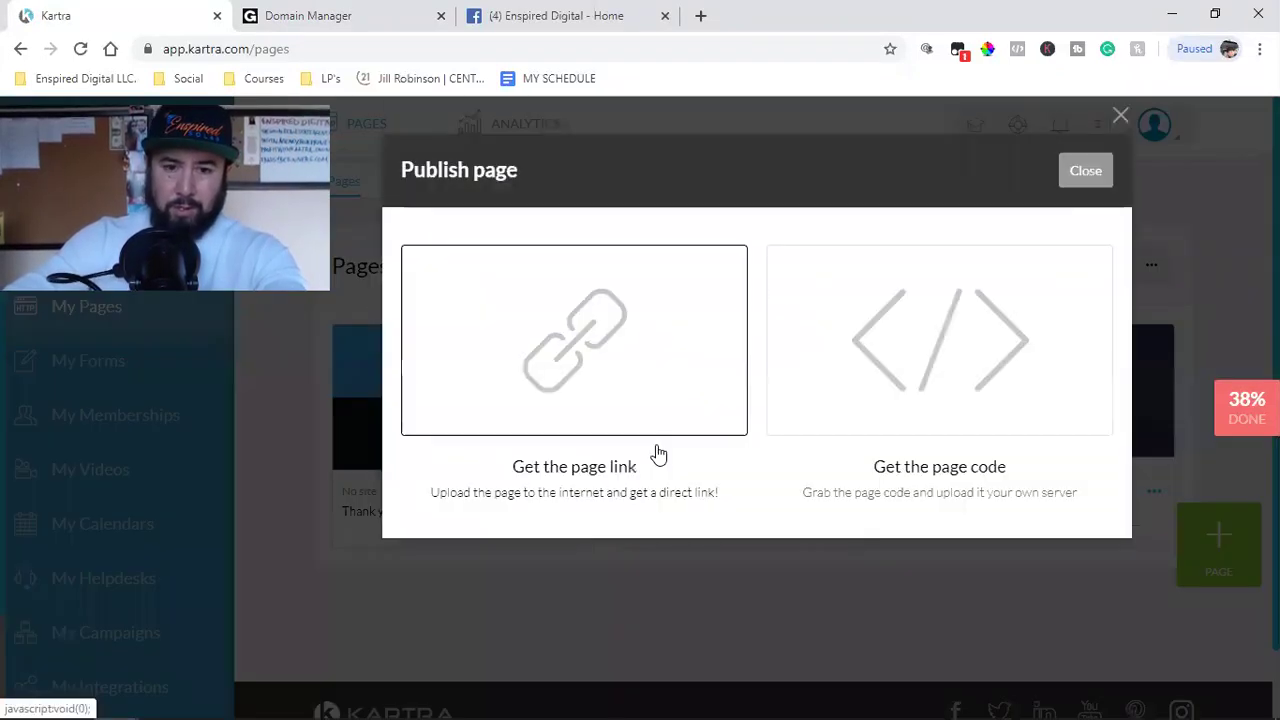
{"action": "left_click", "coordinate": [594, 400]}
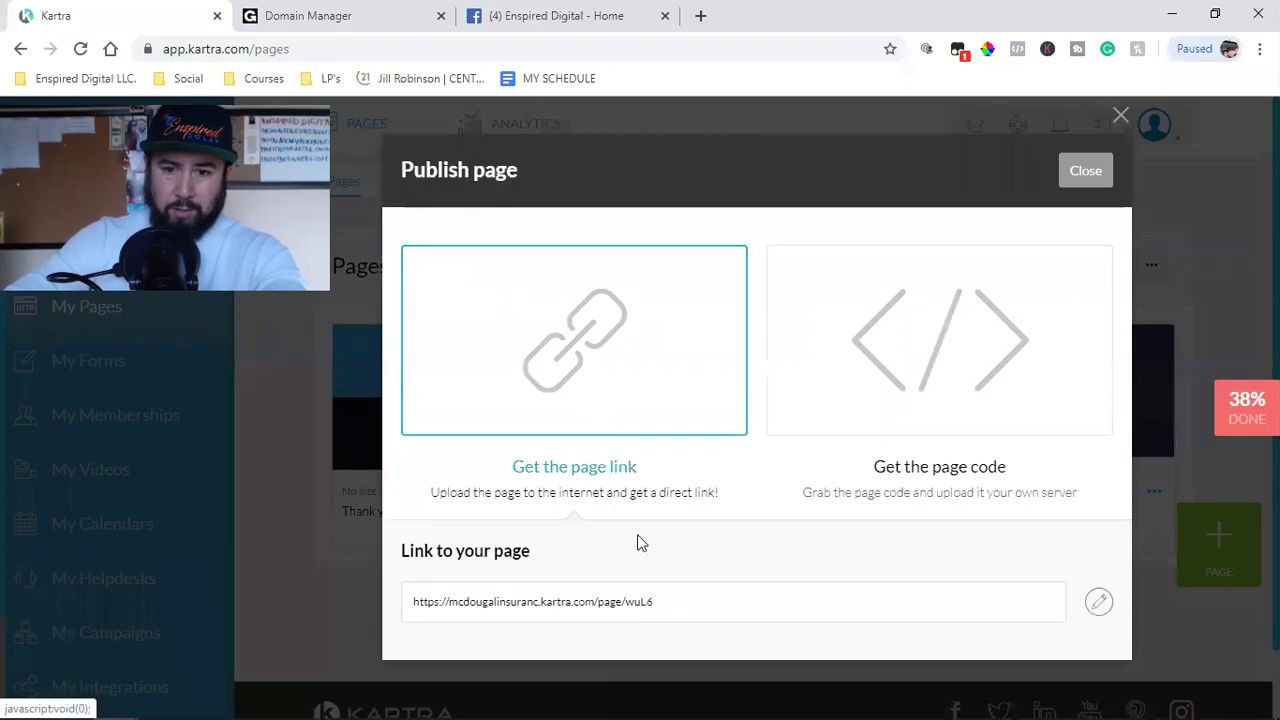
{"action": "left_click", "coordinate": [1100, 604]}
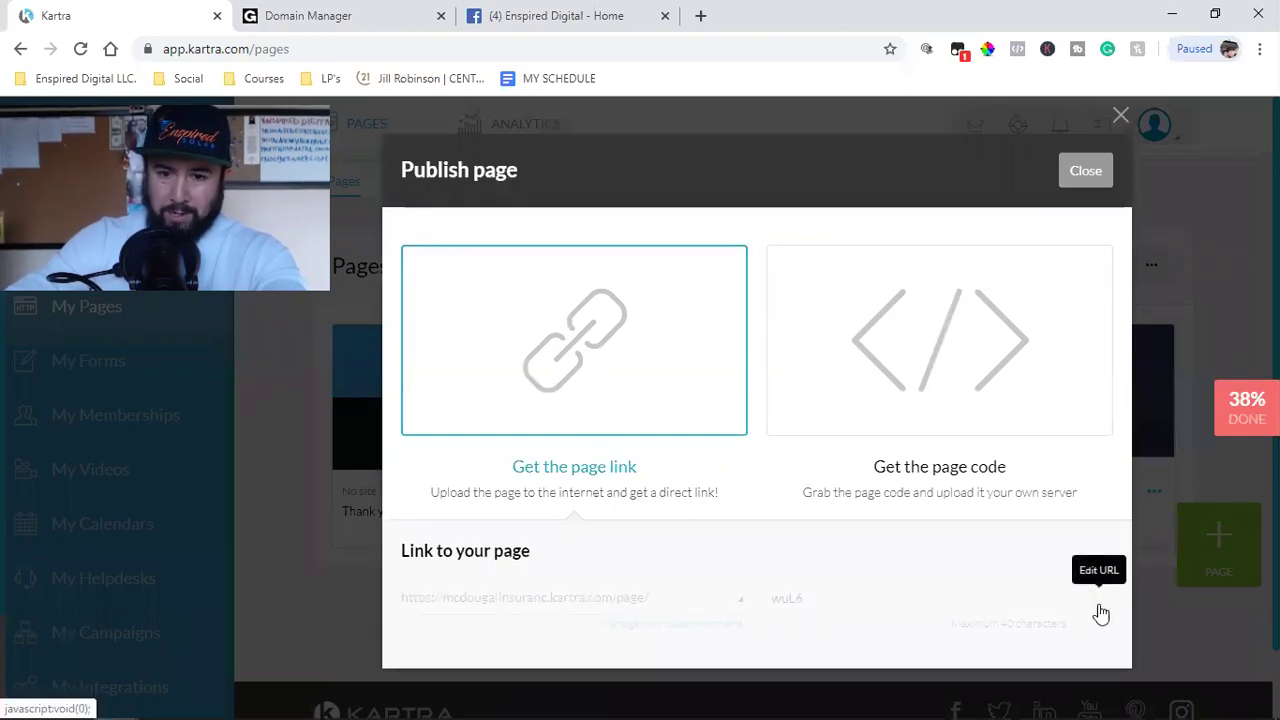
{"action": "left_click", "coordinate": [600, 600]}
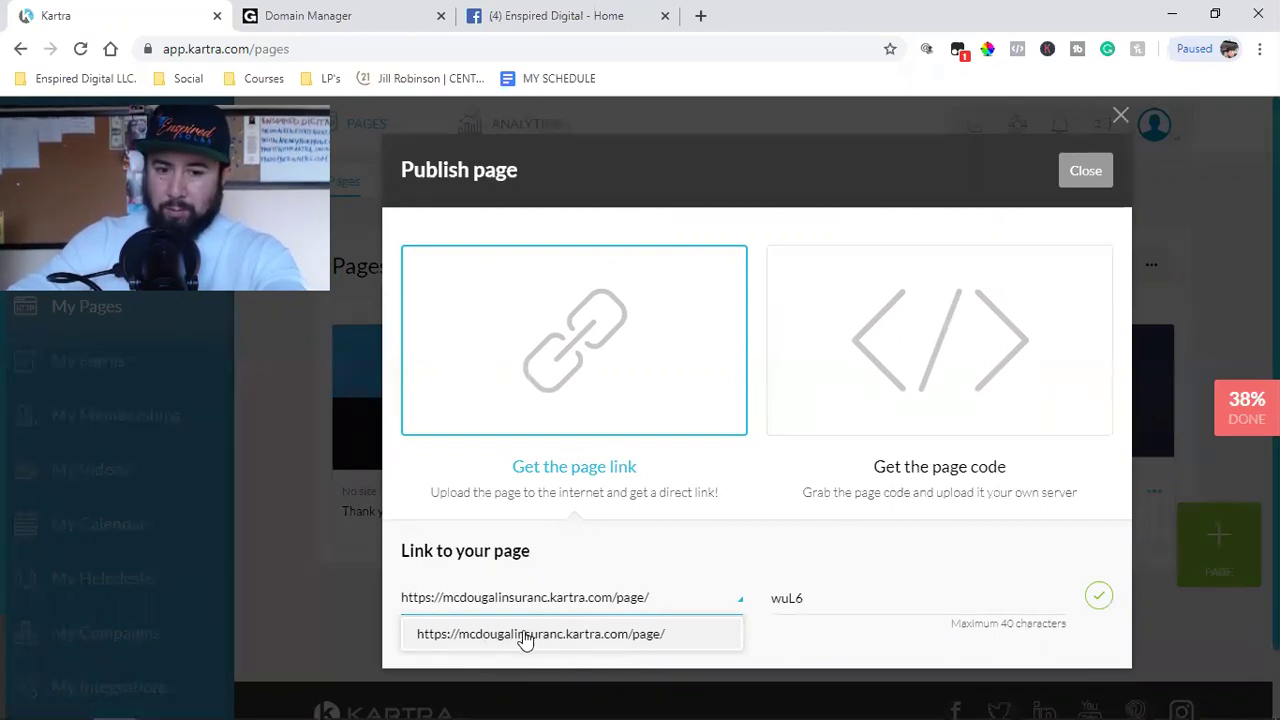
{"action": "double_click", "coordinate": [834, 607]}
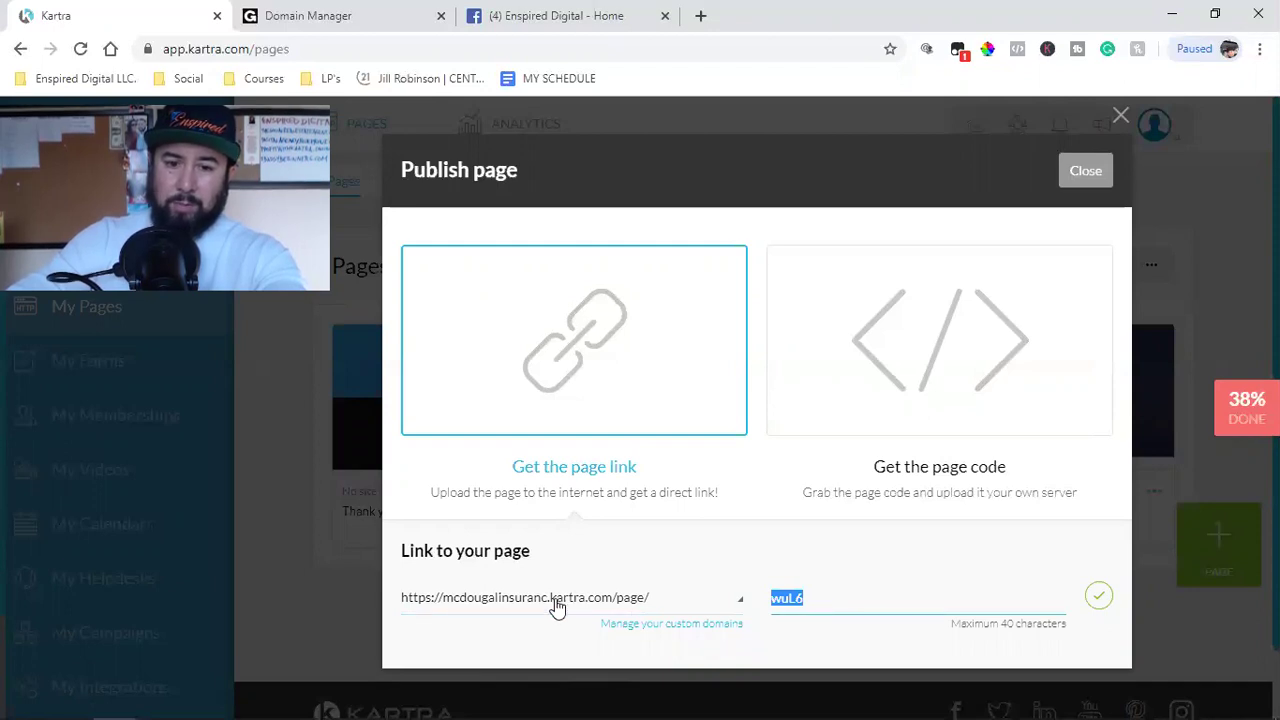
{"action": "left_click", "coordinate": [1097, 178]}
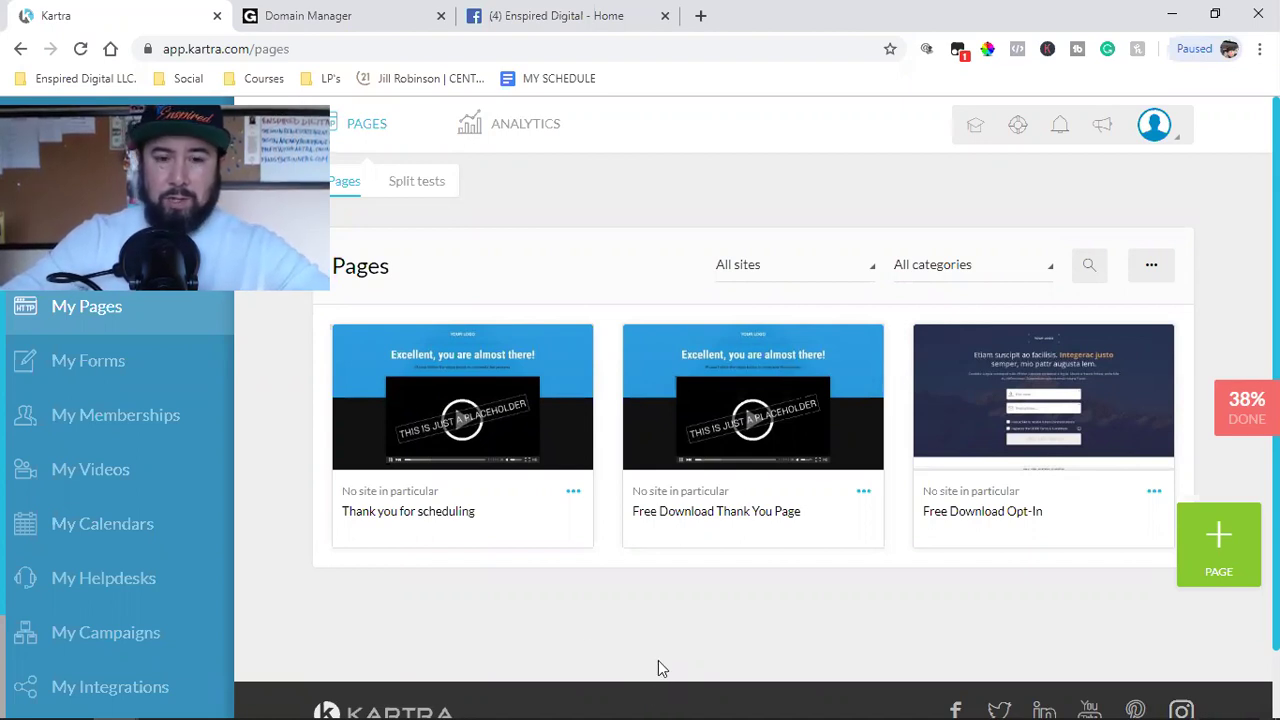
Step: Switch to the Word checklist and place the cursor in the Opt - In Page item
{"action": "left_click", "coordinate": [299, 700]}
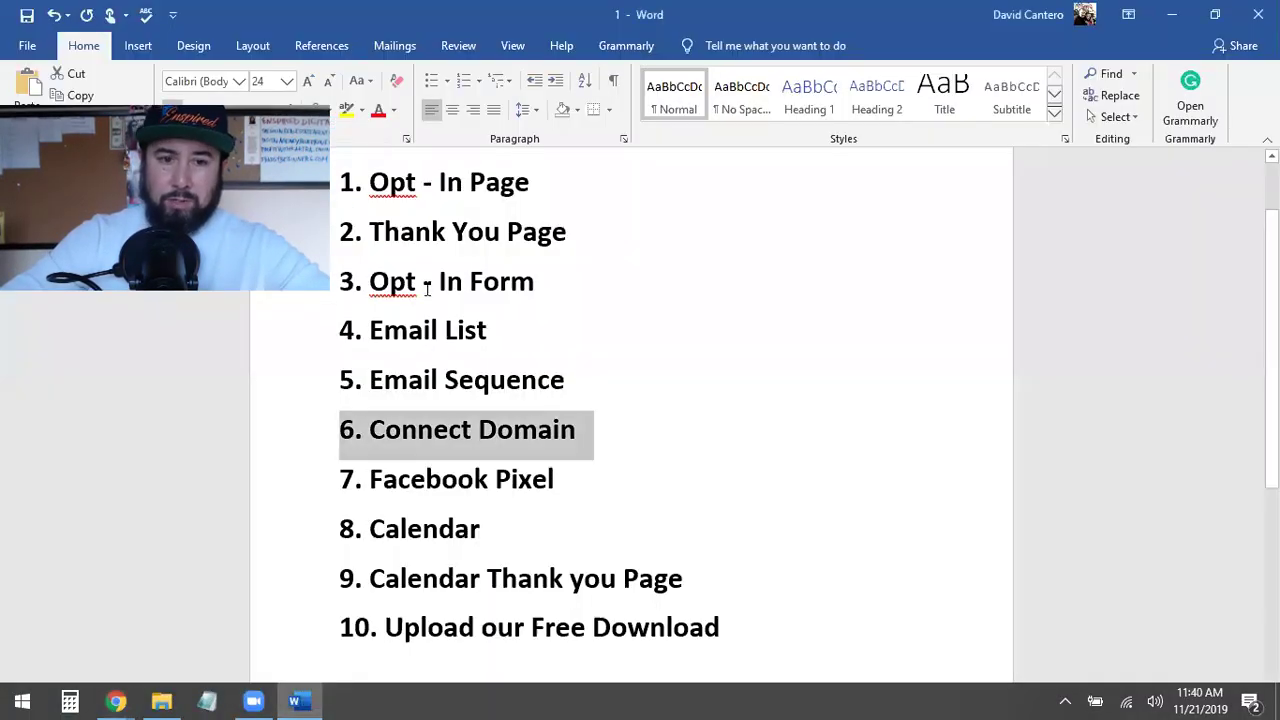
{"action": "left_click", "coordinate": [418, 198]}
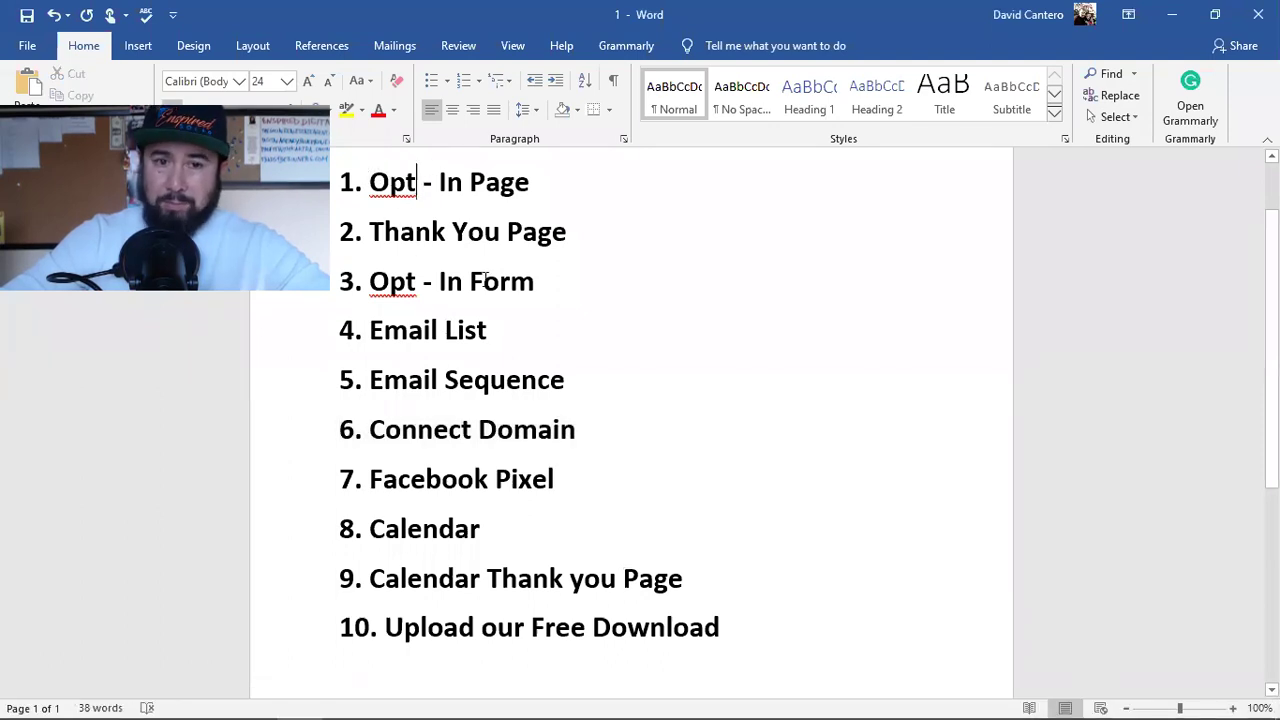